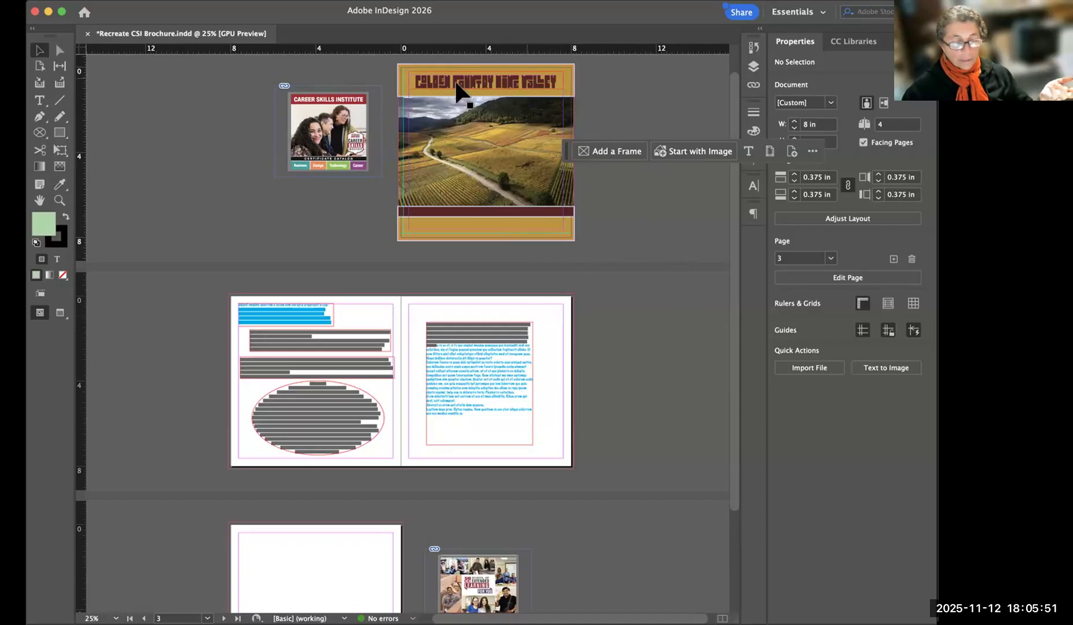
Bring the brochure's front cover page into close view and move the contextual task bar below the page.
{"action": "scroll", "coordinate": [532, 118], "scroll_direction": "up", "scroll_amount": 5}
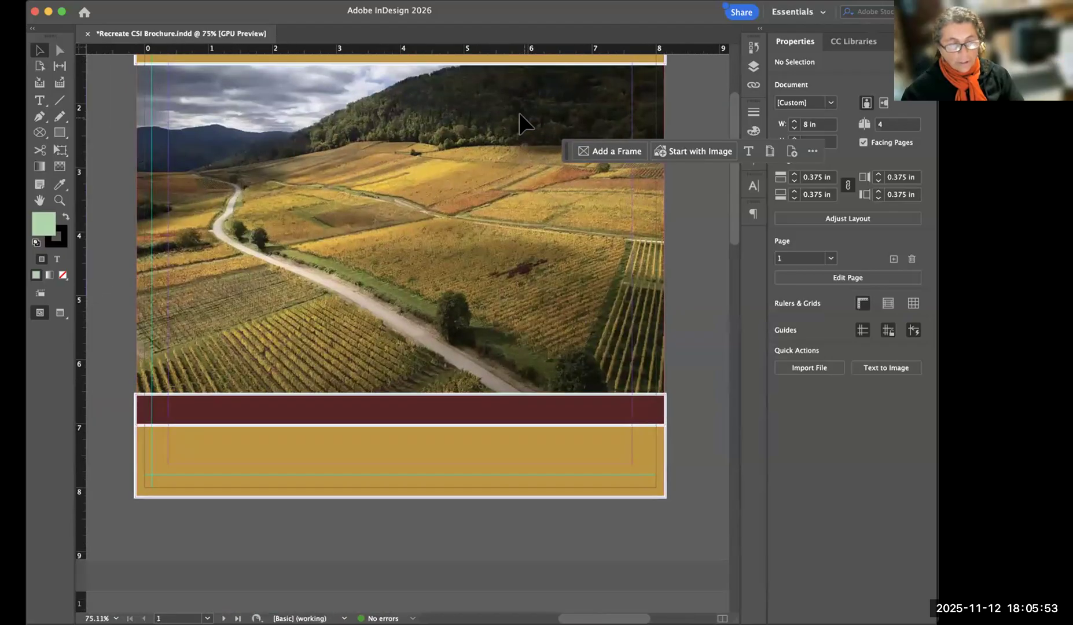
{"action": "scroll", "coordinate": [559, 177], "scroll_direction": "down", "scroll_amount": 1}
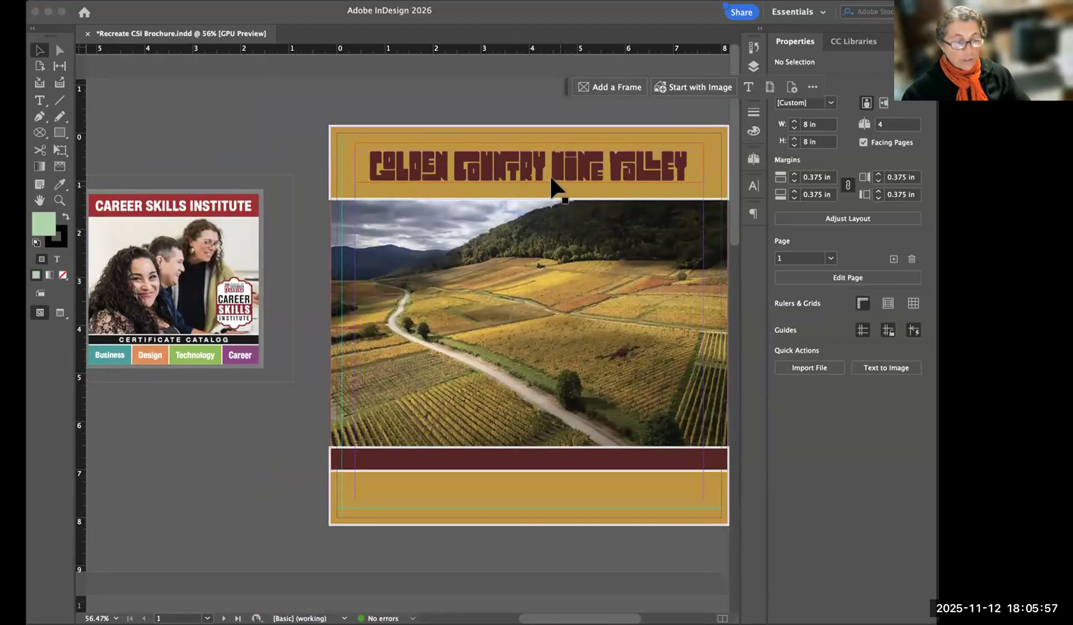
{"action": "scroll", "coordinate": [540, 271], "scroll_direction": "right", "scroll_amount": 1}
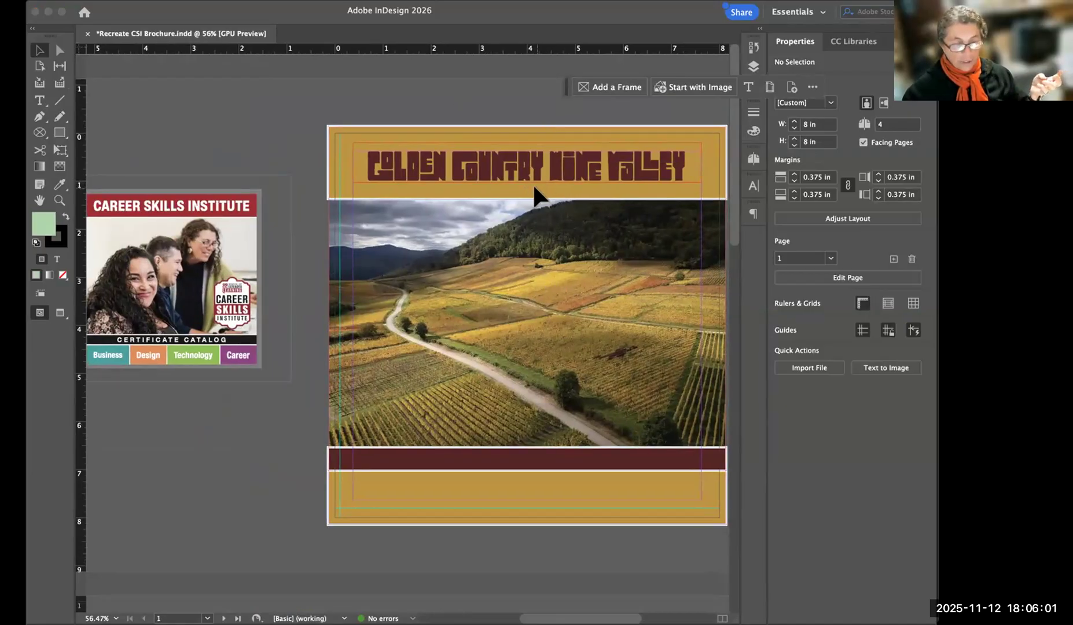
{"action": "scroll", "coordinate": [565, 226], "scroll_direction": "right", "scroll_amount": 5}
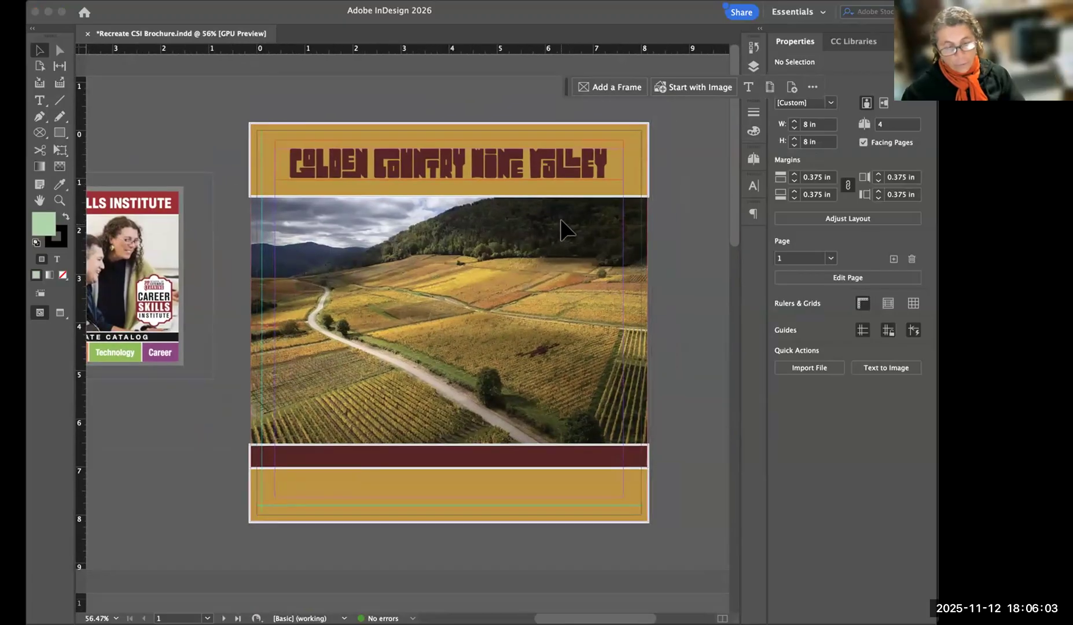
{"action": "left_click", "coordinate": [698, 207]}
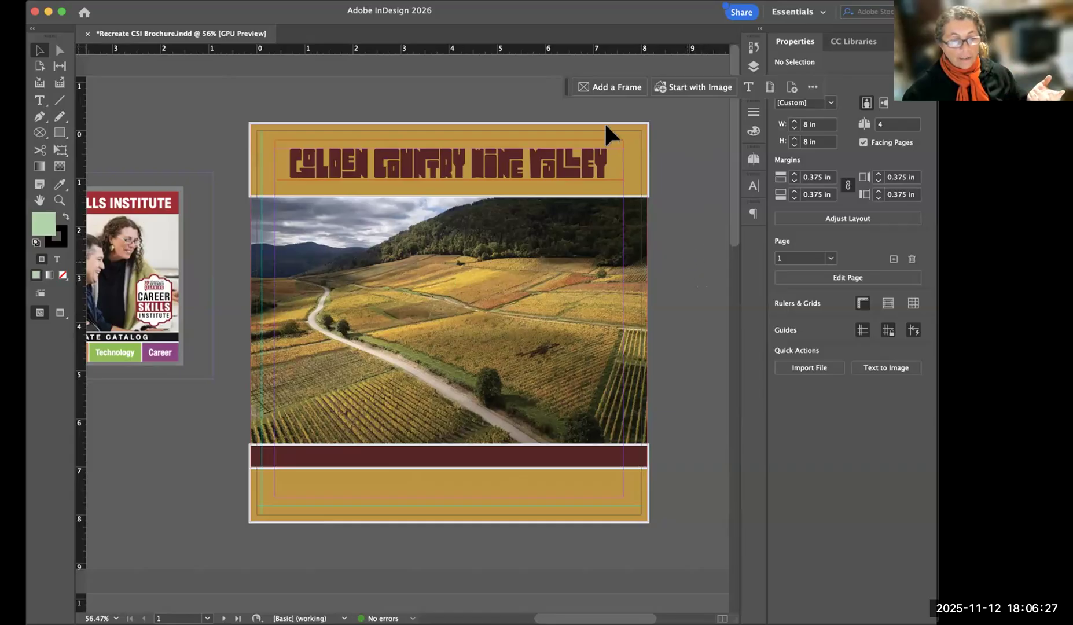
{"action": "left_click_drag", "start_coordinate": [566, 91], "coordinate": [558, 595]}
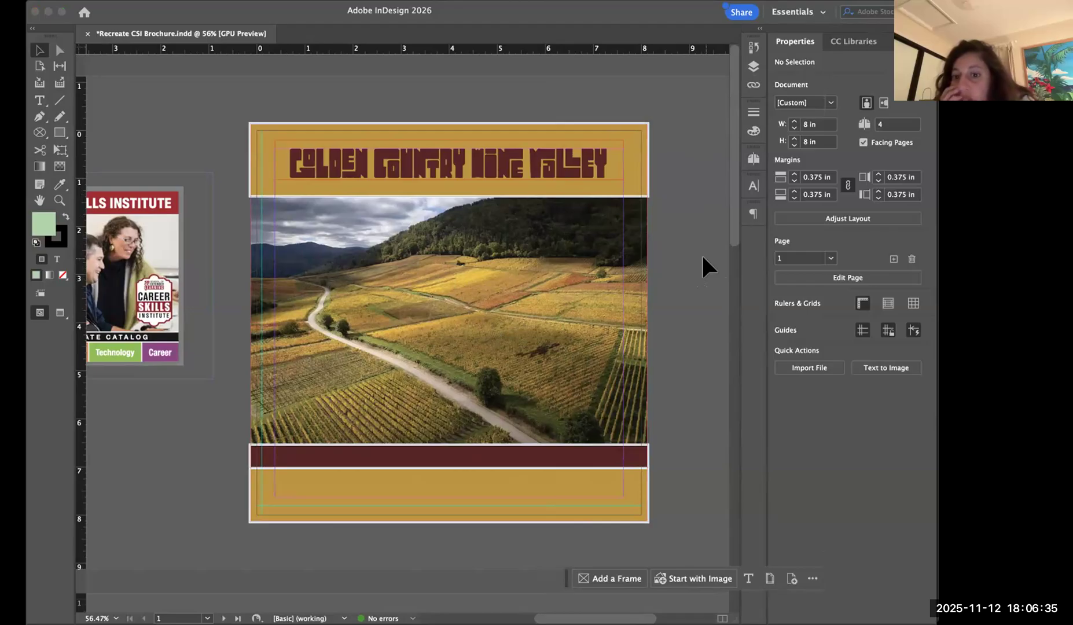
List the brochure's linked files, narrow that list's display, and examine the front cover and the Career Skills Institute reference image.
{"action": "left_click_drag", "start_coordinate": [439, 297], "coordinate": [399, 277]}
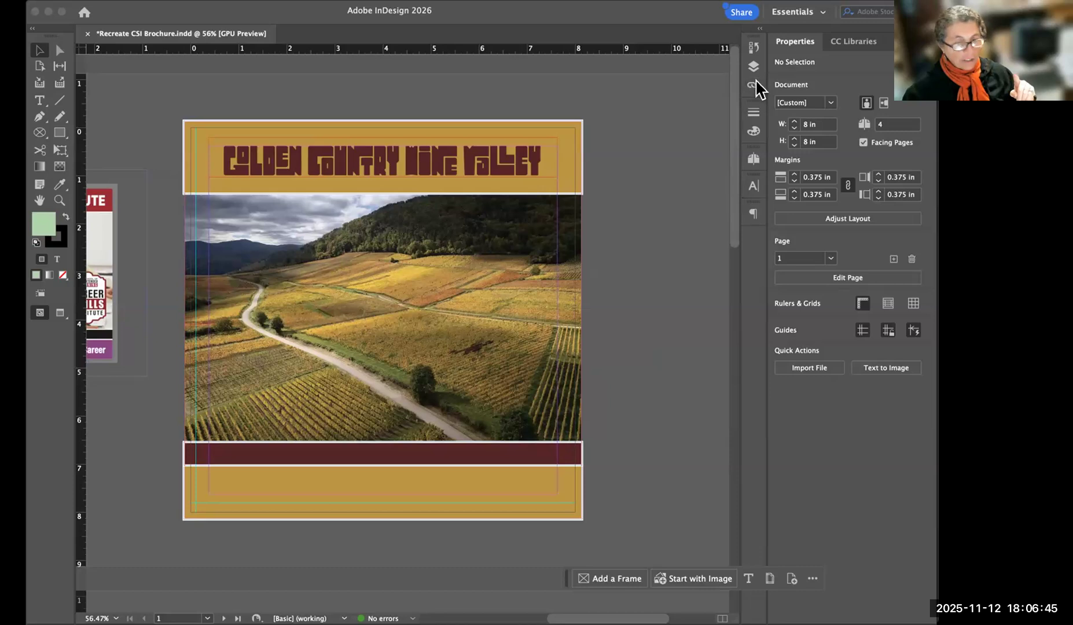
{"action": "left_click", "coordinate": [753, 86]}
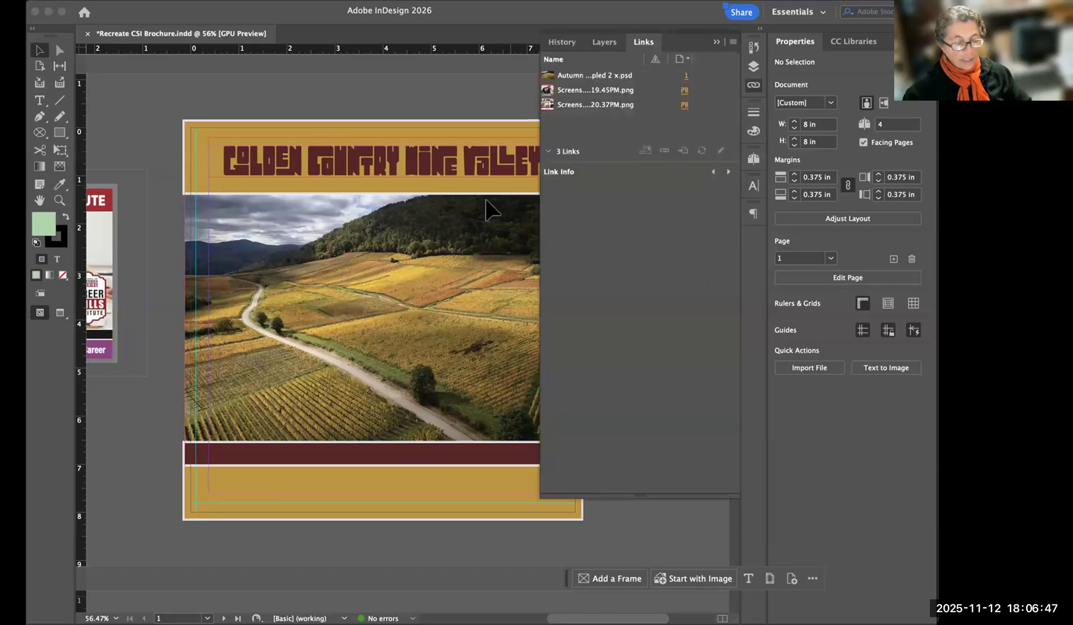
{"action": "scroll", "coordinate": [441, 221], "scroll_direction": "right", "scroll_amount": 3}
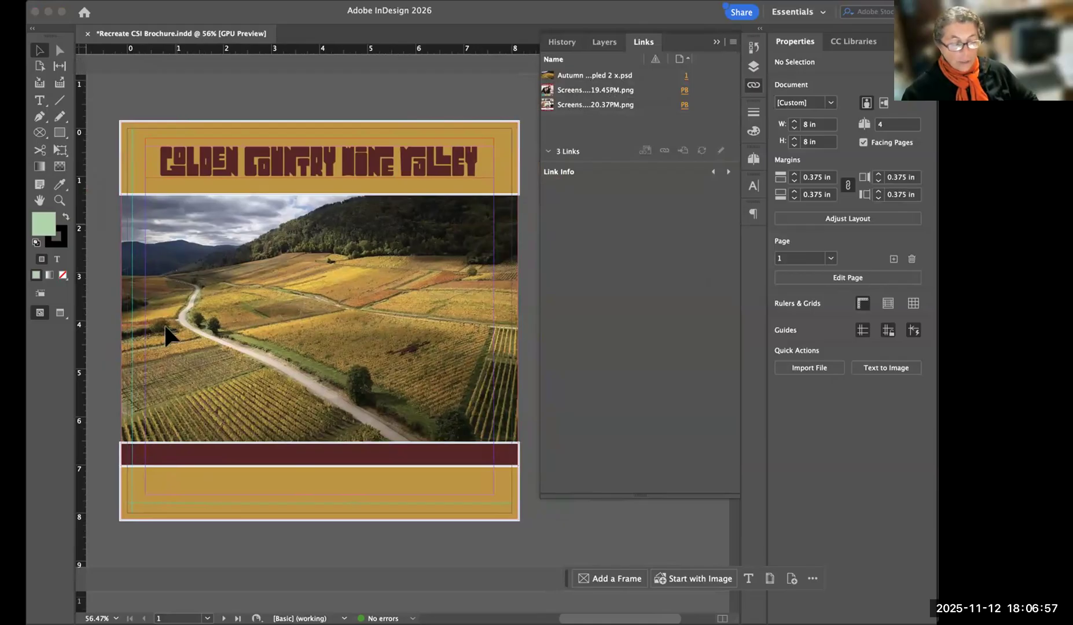
{"action": "scroll", "coordinate": [372, 301], "scroll_direction": "left", "scroll_amount": 10}
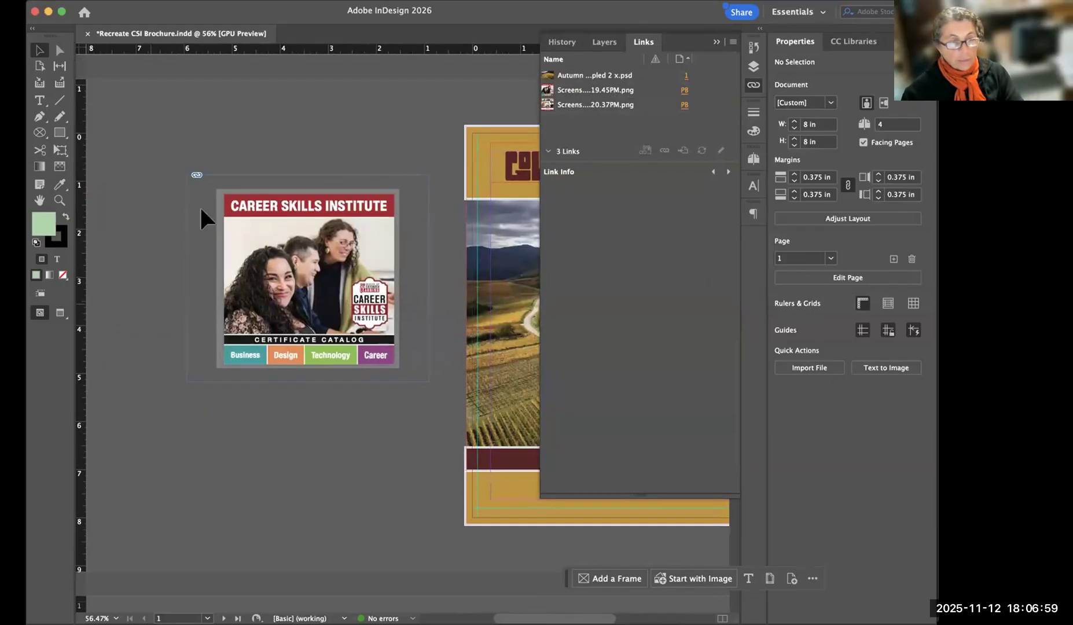
{"action": "left_click_drag", "start_coordinate": [451, 326], "coordinate": [94, 311]}
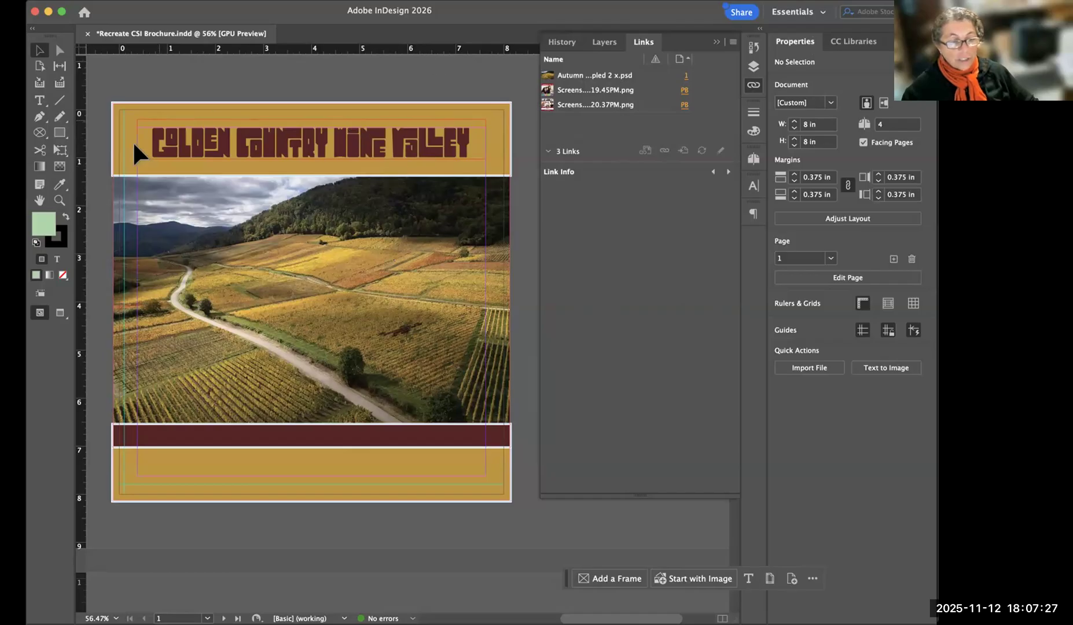
{"action": "left_click_drag", "start_coordinate": [191, 233], "coordinate": [218, 233]}
{"action": "left_click_drag", "start_coordinate": [352, 206], "coordinate": [287, 267]}
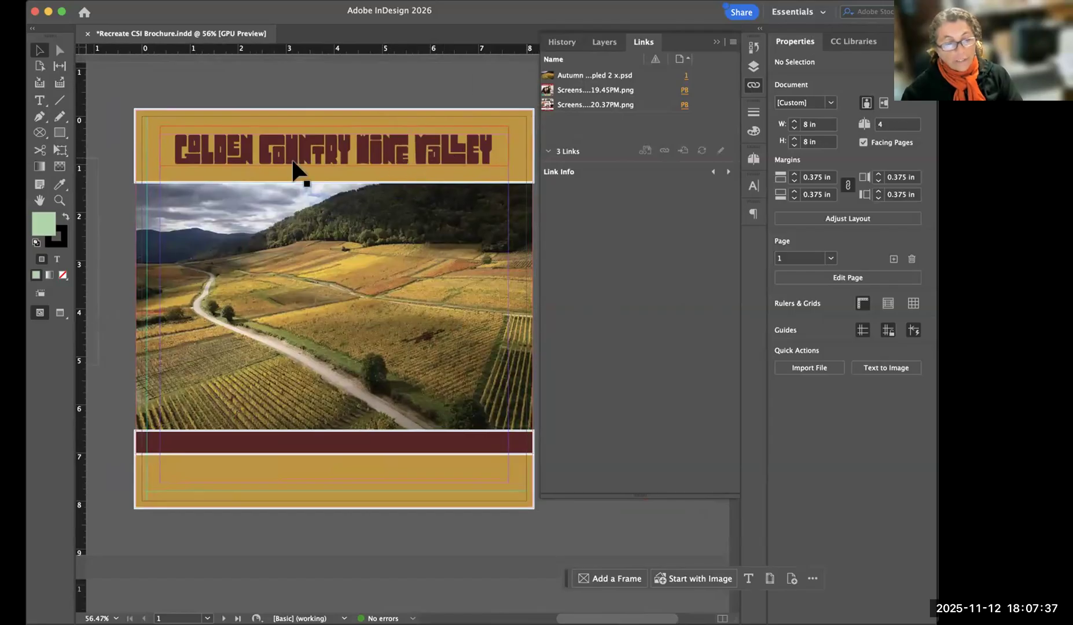
{"action": "left_click_drag", "start_coordinate": [423, 256], "coordinate": [406, 258]}
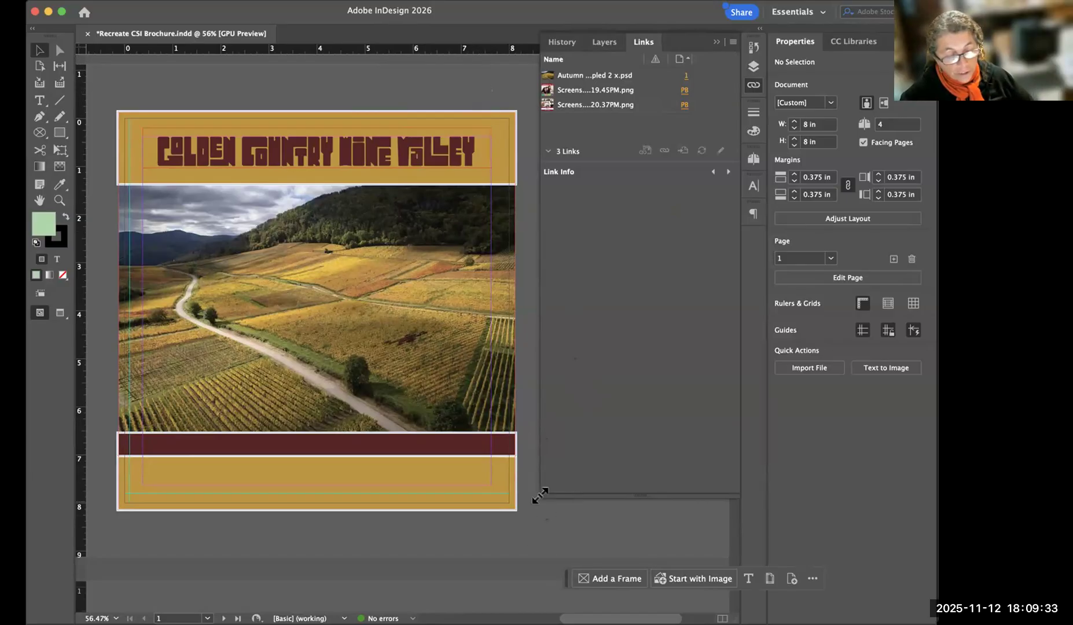
{"action": "left_click_drag", "start_coordinate": [540, 492], "coordinate": [582, 504]}
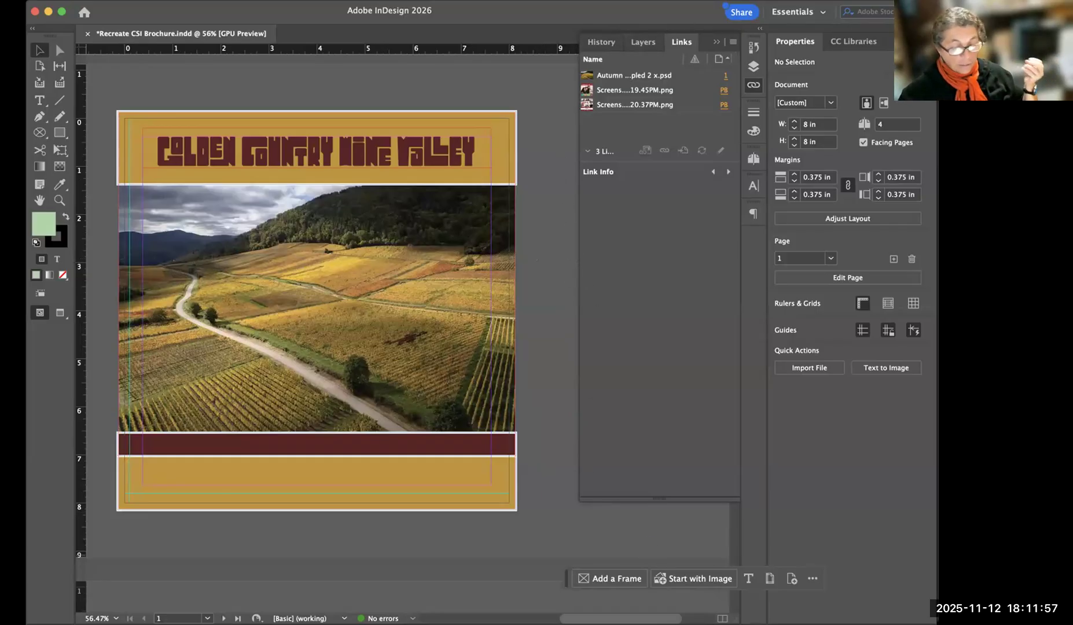
Switch to Photoshop and open the recent autumn fields image file.
{"action": "key", "text": "super+Tab"}
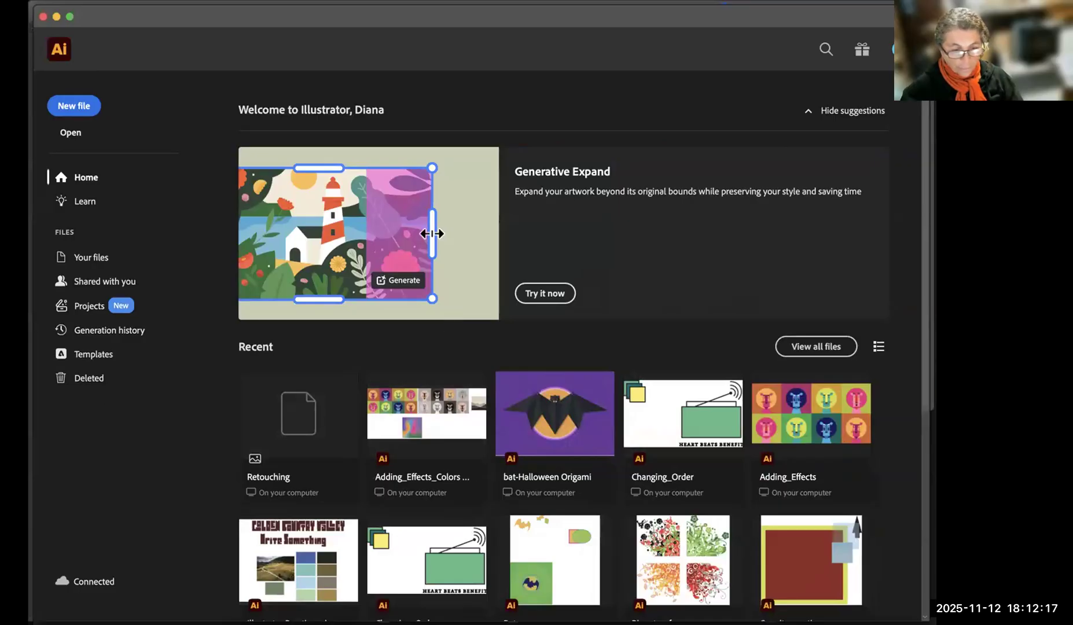
{"action": "key", "text": "super+Tab"}
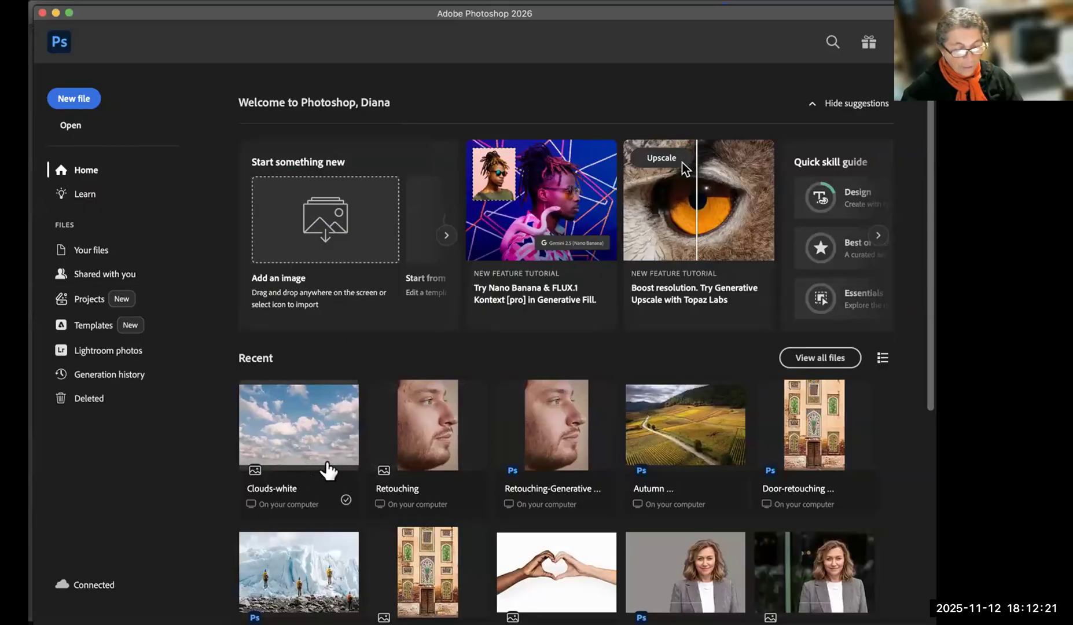
{"action": "scroll", "coordinate": [336, 470], "scroll_direction": "down", "scroll_amount": 5}
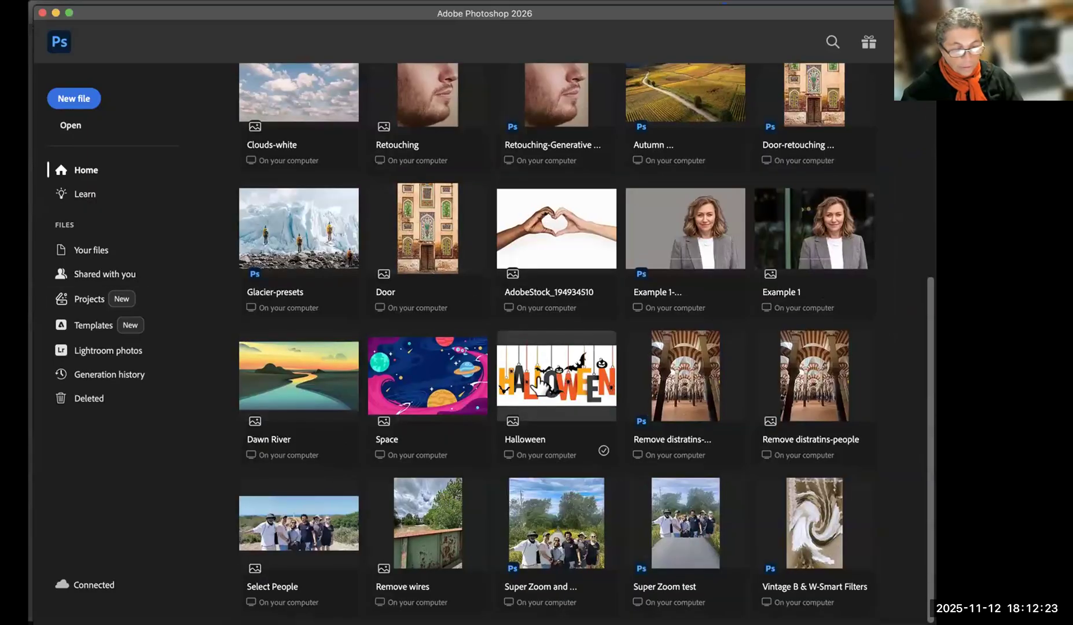
{"action": "scroll", "coordinate": [475, 313], "scroll_direction": "up", "scroll_amount": 5}
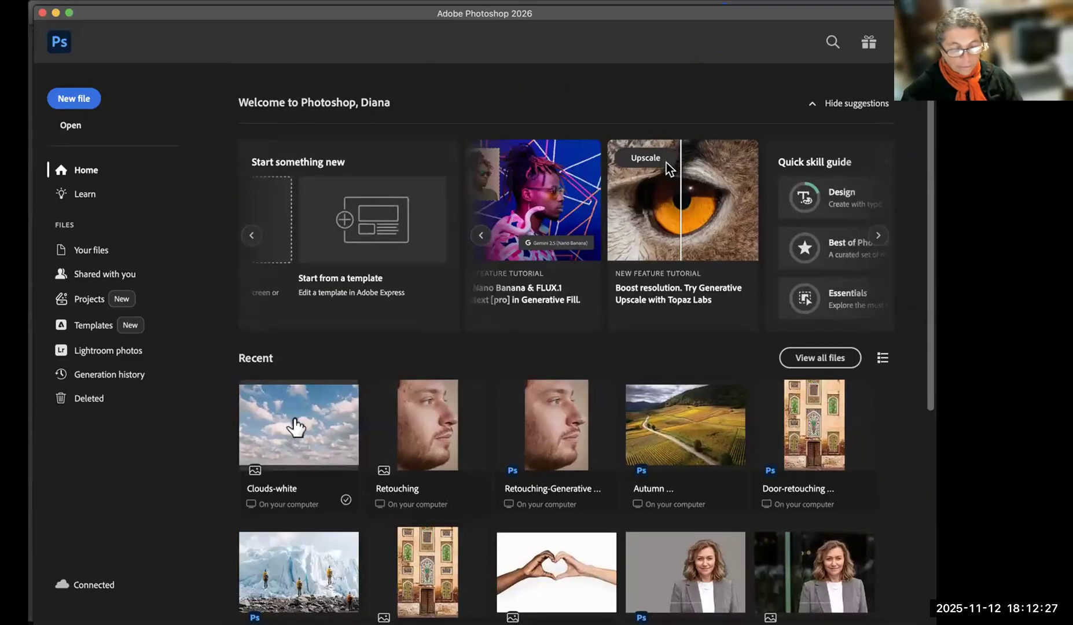
{"action": "left_click", "coordinate": [680, 419]}
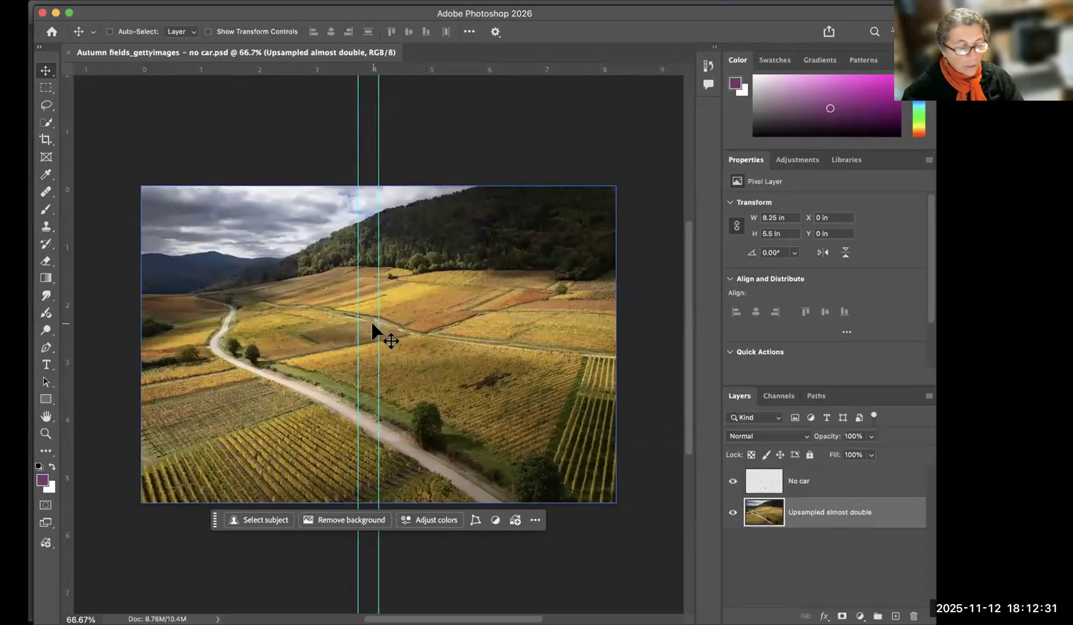
Add horizontal text reading SAMPLE FONT at 1.11 pt near the photo's centre and move it lower onto the yellow field.
{"action": "scroll", "coordinate": [371, 324], "scroll_direction": "up", "scroll_amount": 1}
{"action": "scroll", "coordinate": [316, 278], "scroll_direction": "up", "scroll_amount": 15}
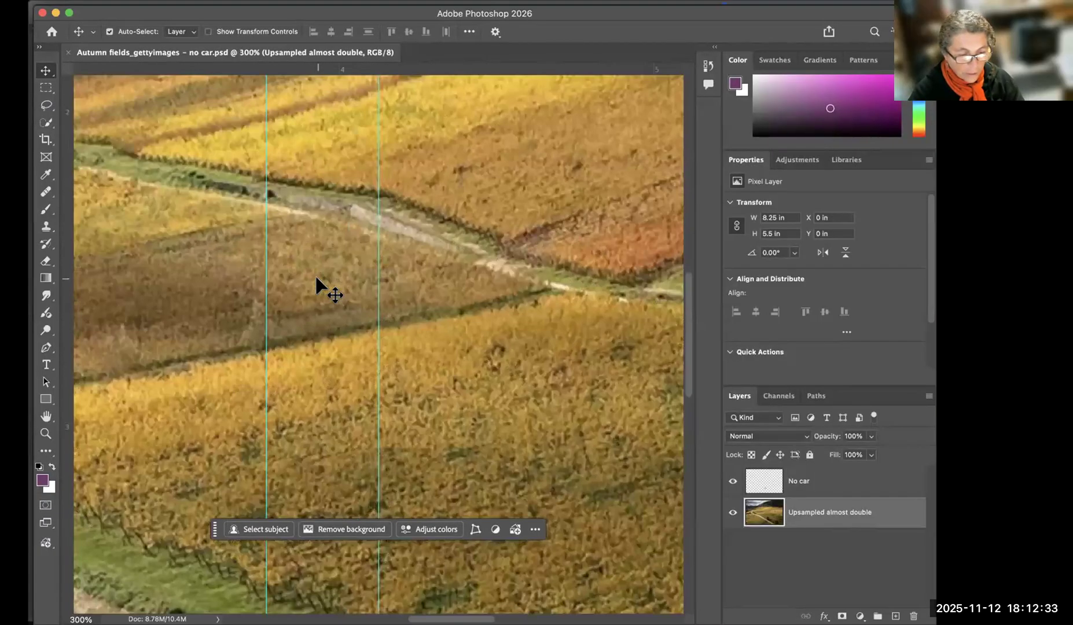
{"action": "scroll", "coordinate": [317, 278], "scroll_direction": "up", "scroll_amount": 3}
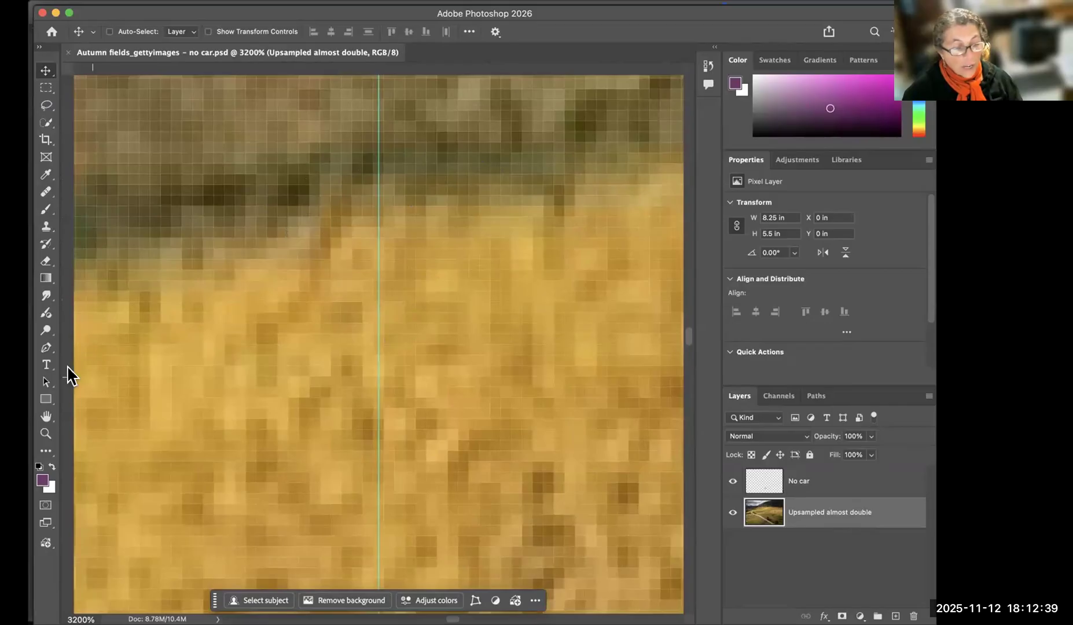
{"action": "key", "text": "t"}
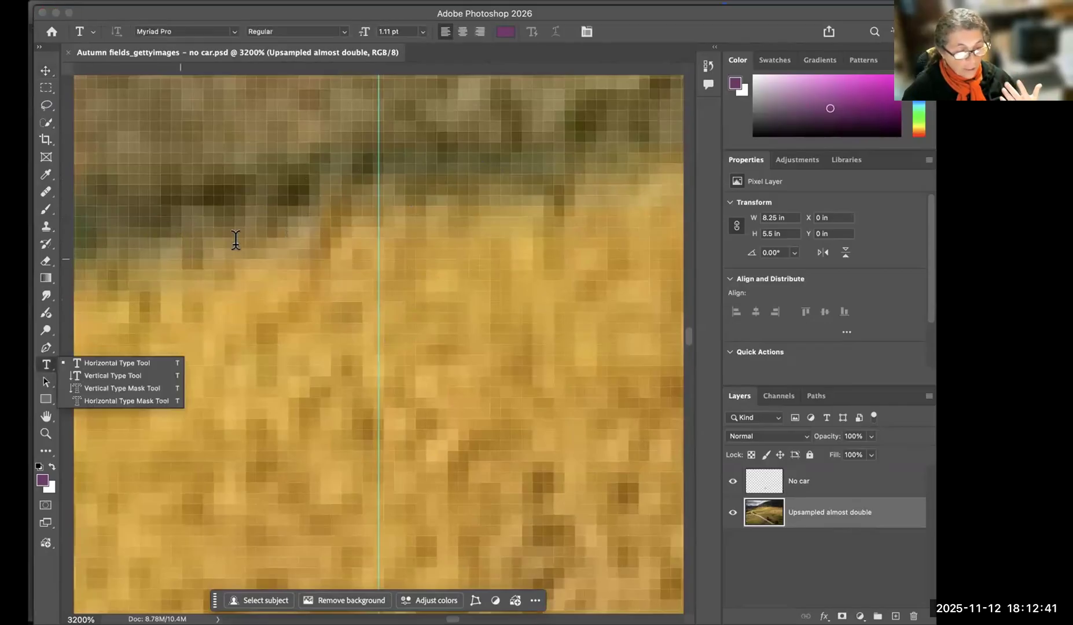
{"action": "left_click", "coordinate": [168, 249]}
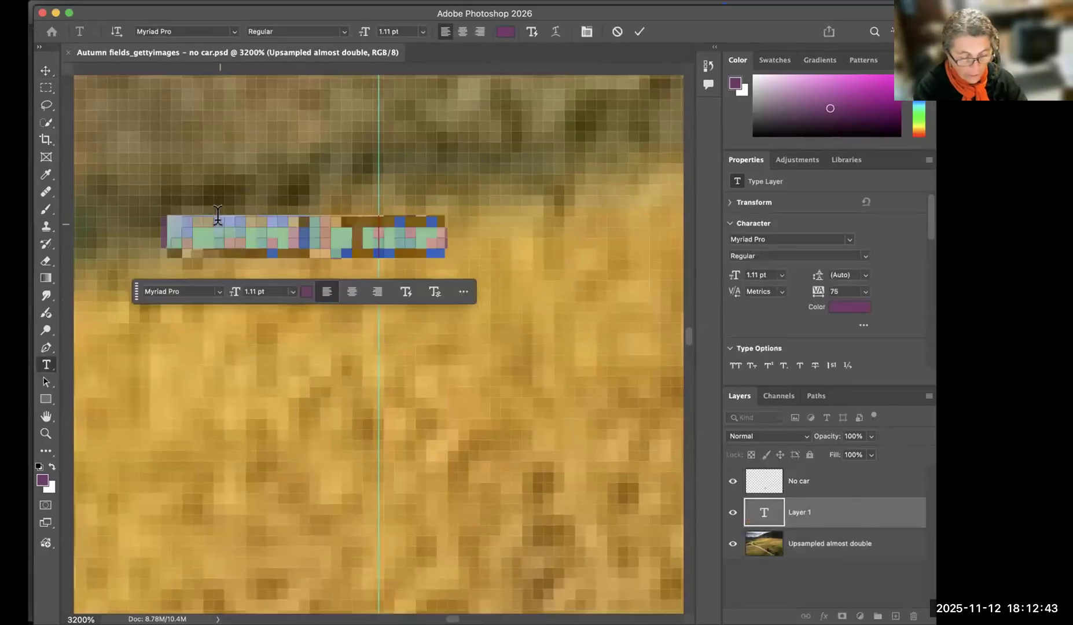
{"action": "type", "text": "HLKHLJ"}
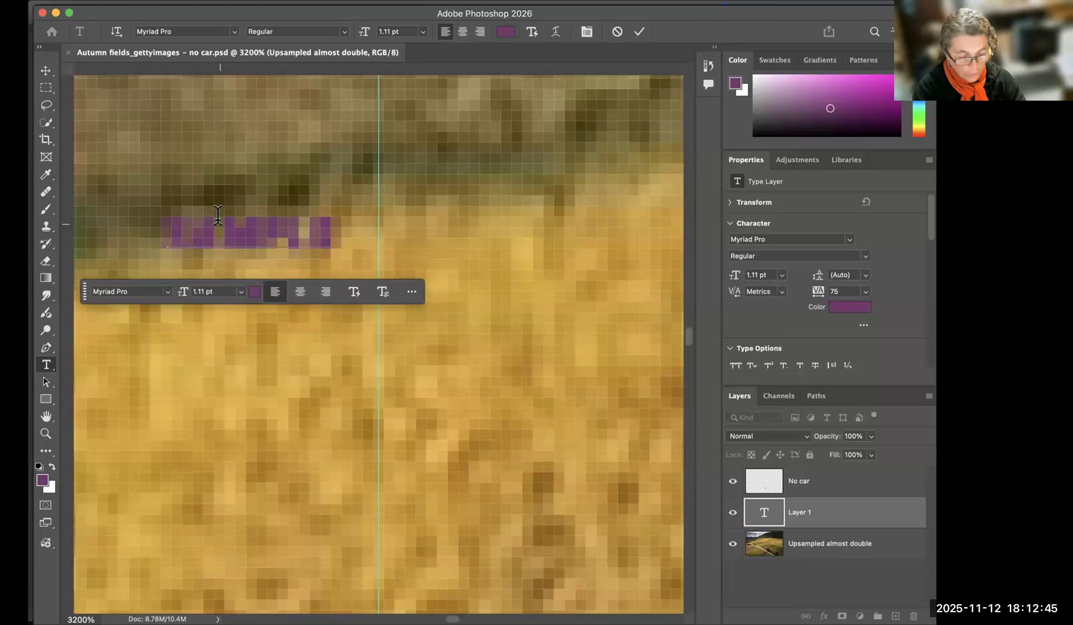
{"action": "type", "text": "EISM"}
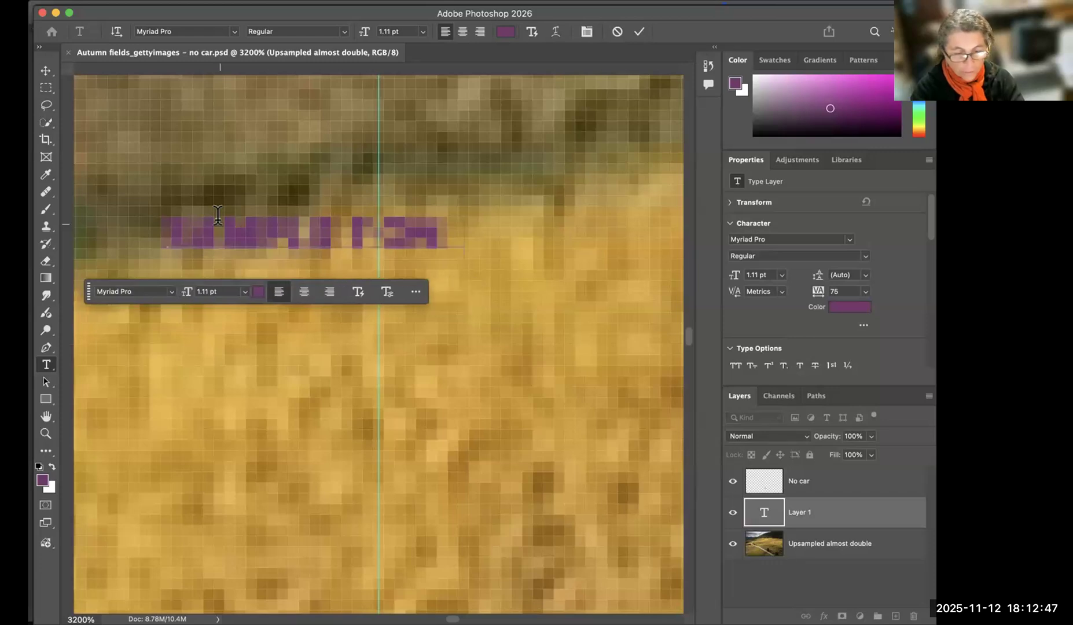
{"action": "left_click", "coordinate": [45, 71]}
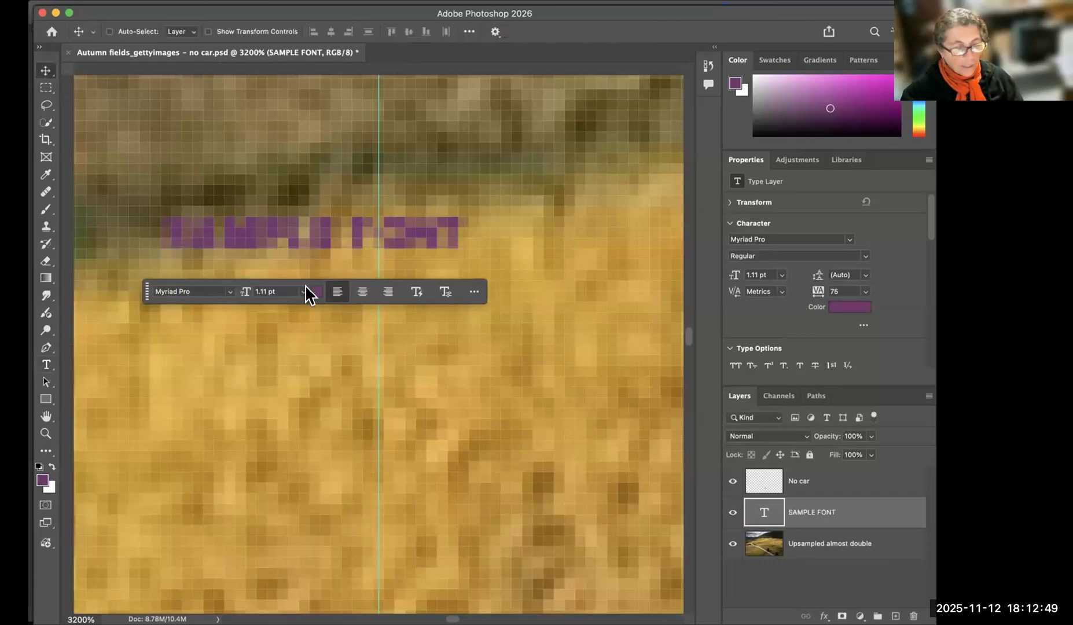
{"action": "left_click_drag", "start_coordinate": [310, 227], "coordinate": [371, 315]}
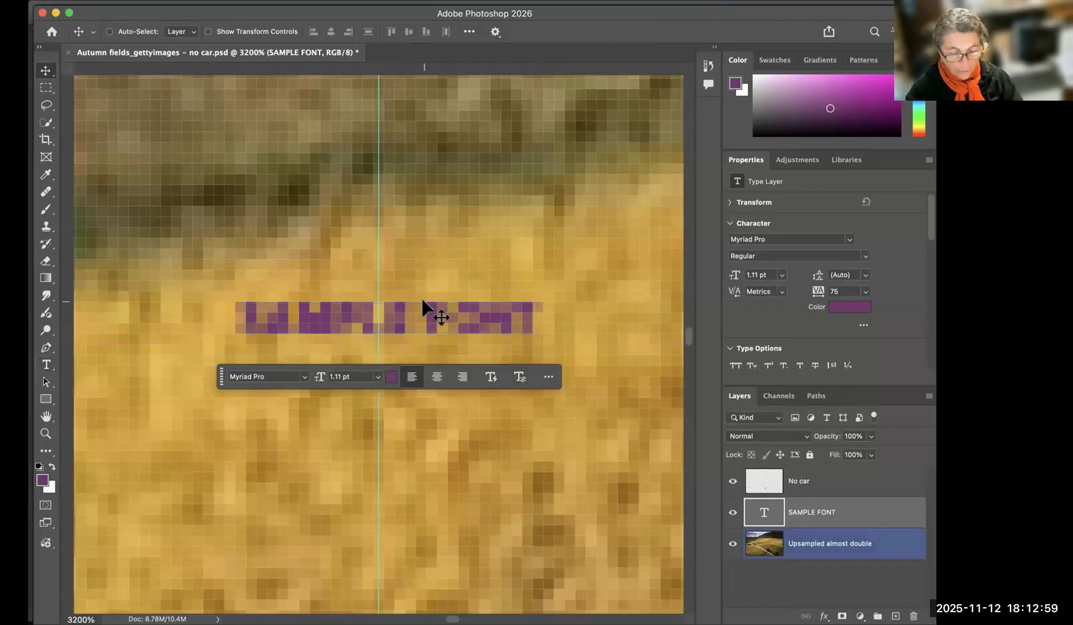
Move the contextual task bar to the lower part of the photo and the tiny SAMPLE FONT text up into the sky.
{"action": "key", "text": "super+0"}
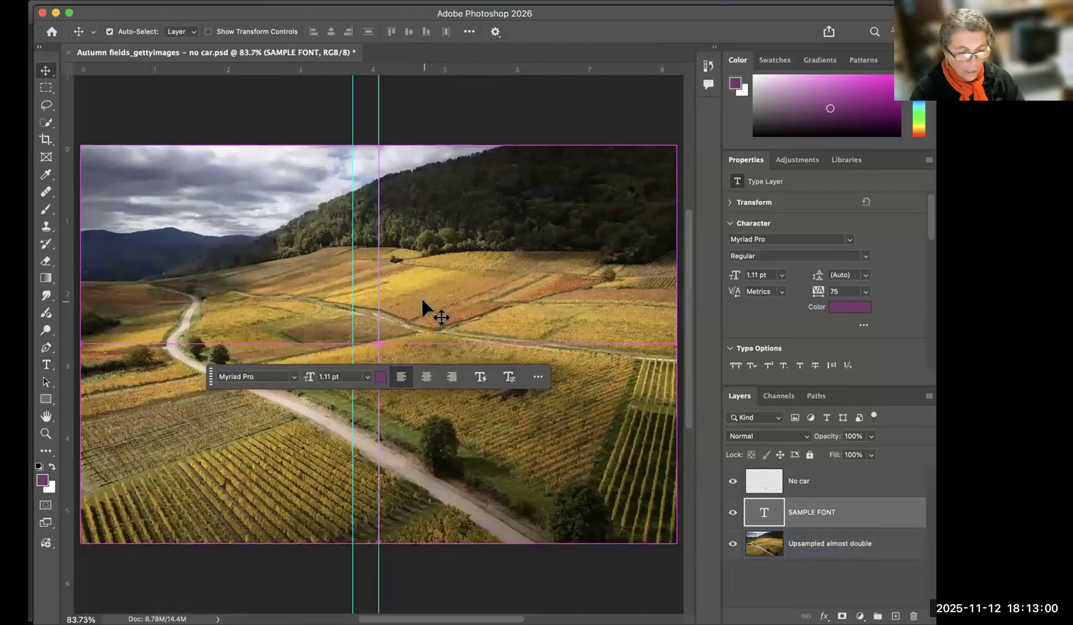
{"action": "left_click", "coordinate": [428, 433]}
{"action": "left_click_drag", "start_coordinate": [208, 380], "coordinate": [208, 479]}
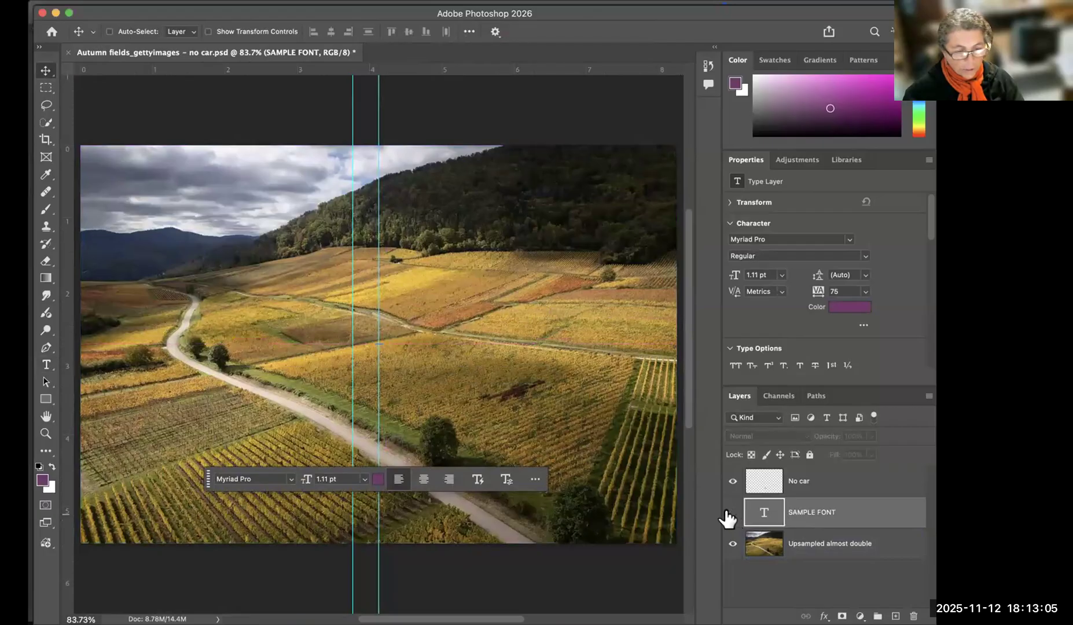
{"action": "left_click", "coordinate": [374, 346], "text": "super"}
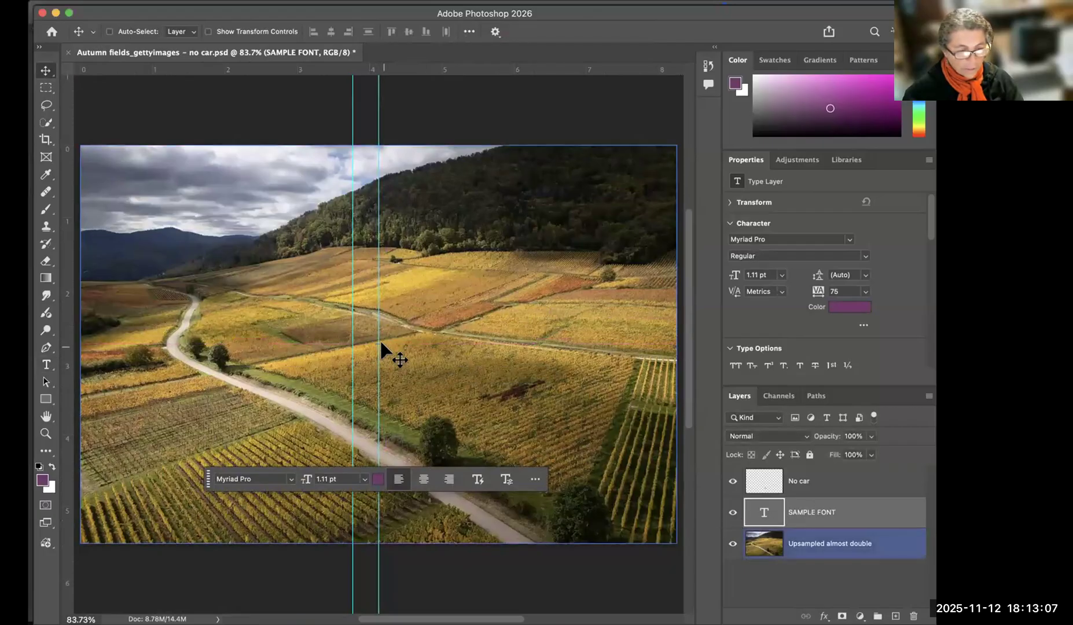
{"action": "left_click_drag", "start_coordinate": [310, 157], "coordinate": [309, 156]}
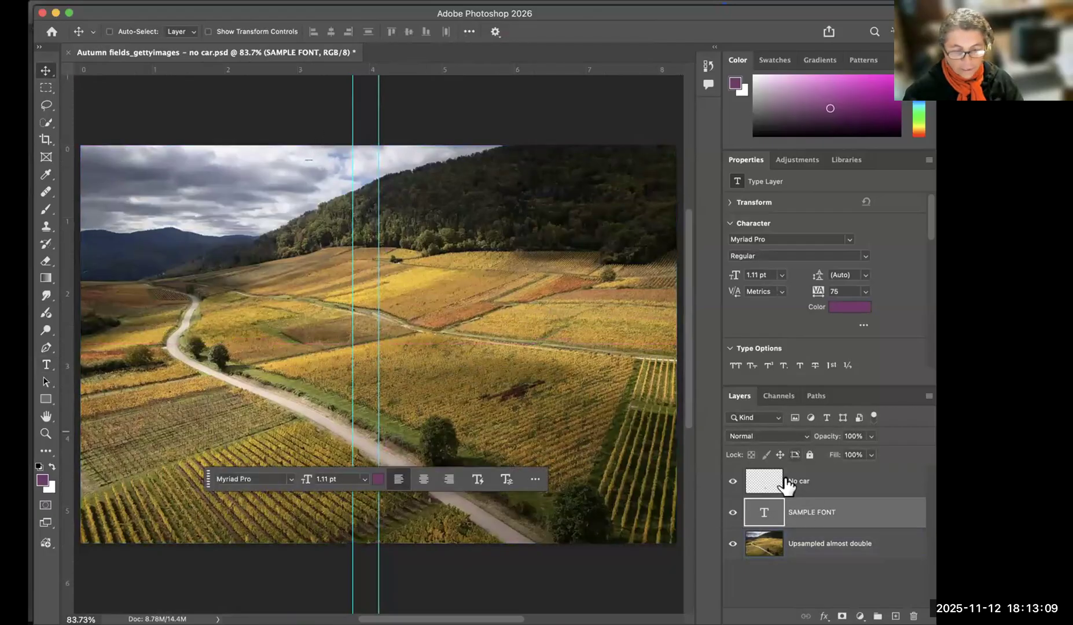
Set the SAMPLE FONT text size to 18 pt and place the text in the cloudy sky above the blue hills.
{"action": "left_click", "coordinate": [781, 277]}
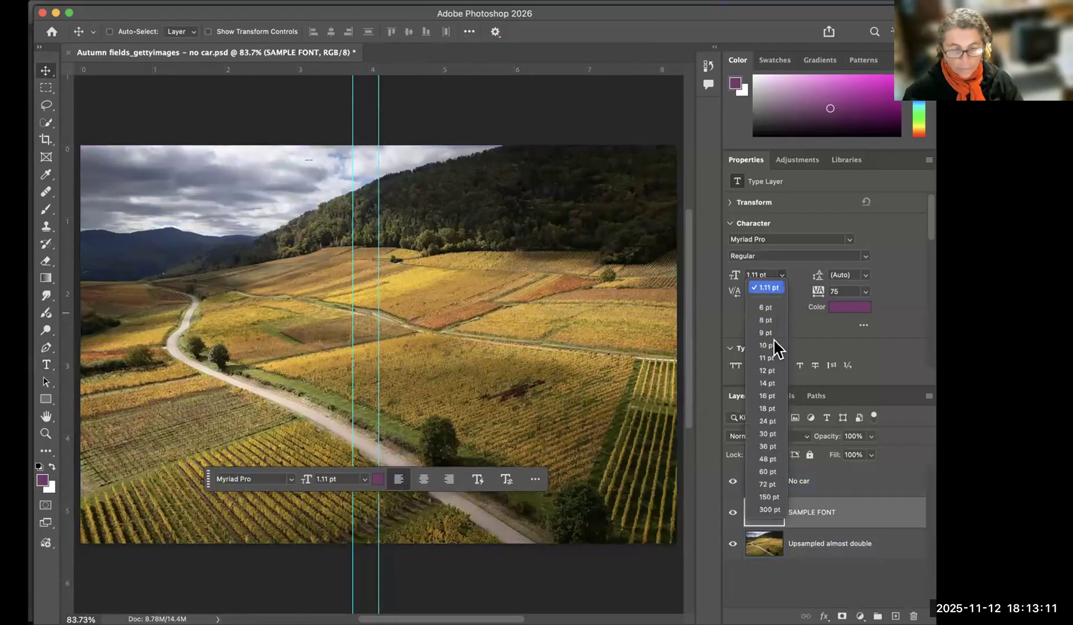
{"action": "left_click", "coordinate": [771, 408]}
{"action": "left_click_drag", "start_coordinate": [330, 160], "coordinate": [193, 189]}
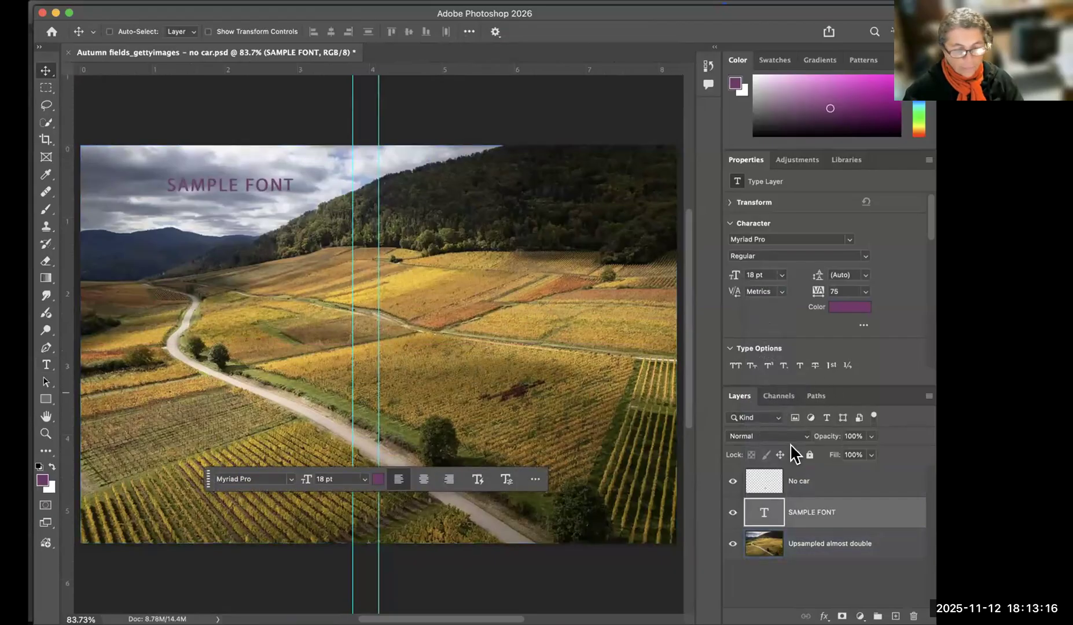
Set the SAMPLE FONT text size to 48 pt and position the text across the sky and dark hillside.
{"action": "left_click", "coordinate": [782, 275]}
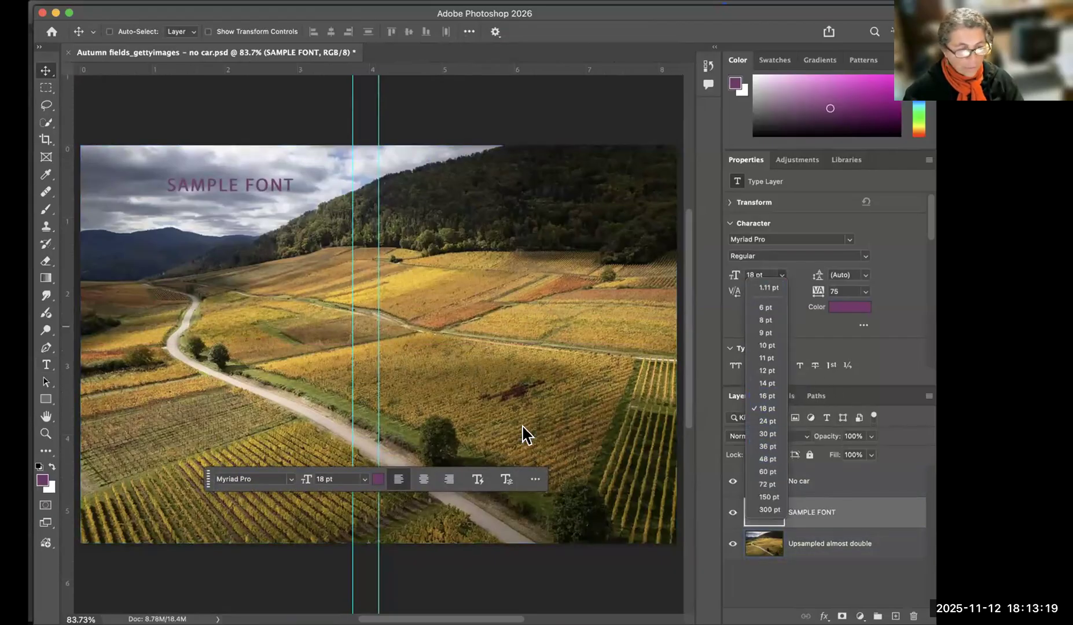
{"action": "left_click", "coordinate": [768, 458]}
{"action": "left_click_drag", "start_coordinate": [260, 203], "coordinate": [263, 271]}
{"action": "left_click_drag", "start_coordinate": [299, 371], "coordinate": [245, 188]}
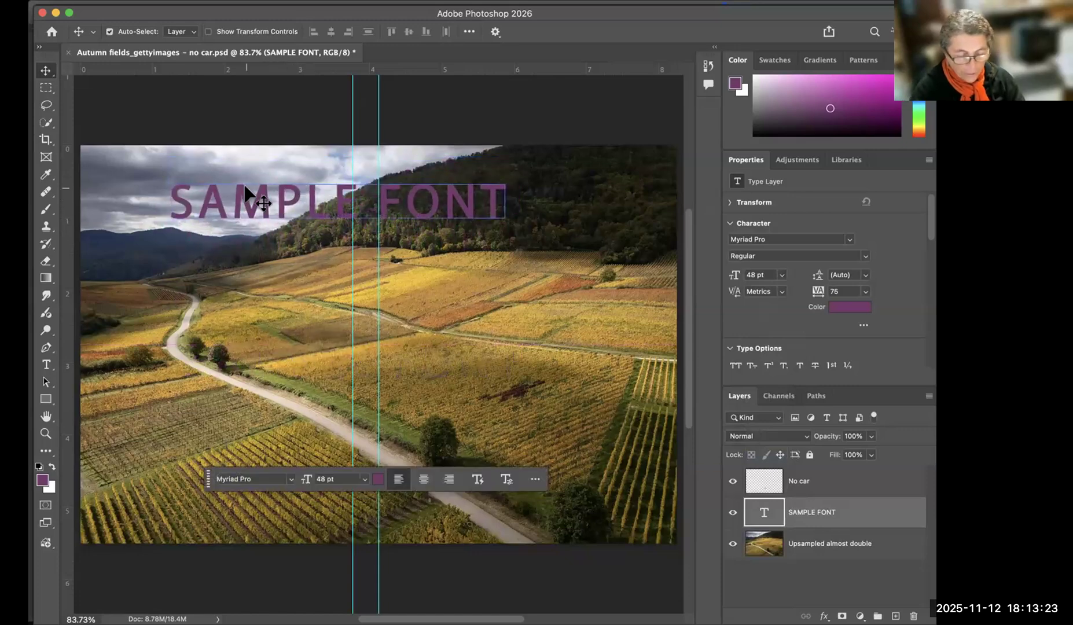
Magnify the SAMPLE FONT text to 3200% and examine the pixels at the lower-left corner of the letter L.
{"action": "key", "text": "super+equal"}
{"action": "key", "text": "super+equal"}
{"action": "key", "text": "super+equal"}
{"action": "key", "text": "super+equal"}
{"action": "key", "text": "super+equal"}
{"action": "key", "text": "super+equal"}
{"action": "key", "text": "super+equal"}
{"action": "key", "text": "super+equal"}
{"action": "key", "text": "super+equal"}
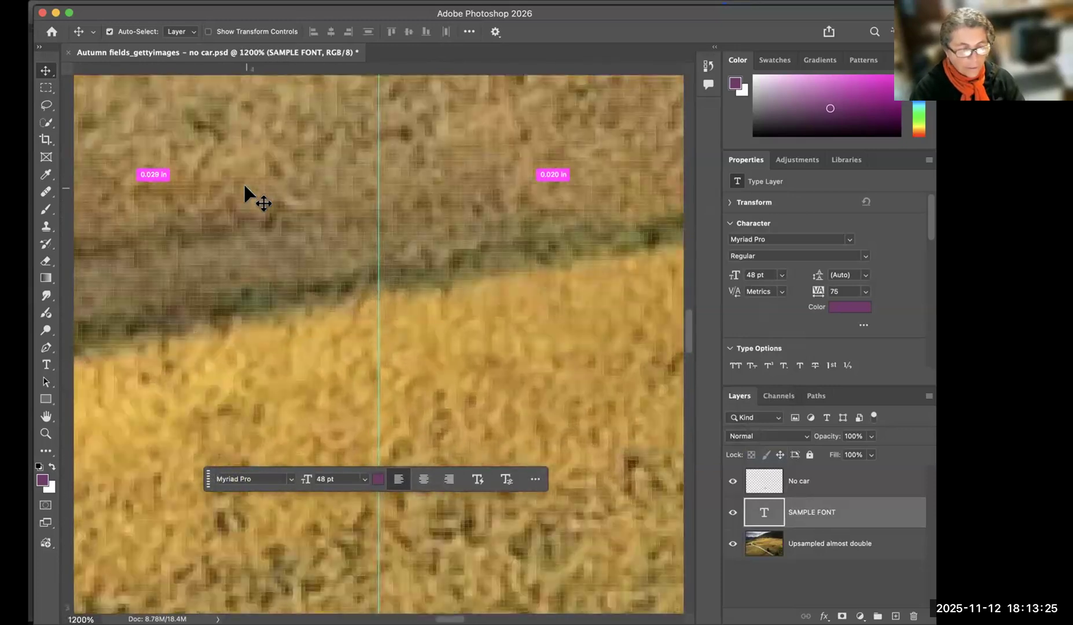
{"action": "key", "text": "super+equal"}
{"action": "key", "text": "super+equal"}
{"action": "left_click_drag", "start_coordinate": [338, 174], "coordinate": [374, 514]}
{"action": "left_click_drag", "start_coordinate": [268, 187], "coordinate": [342, 370]}
{"action": "left_click_drag", "start_coordinate": [297, 226], "coordinate": [346, 385]}
{"action": "left_click_drag", "start_coordinate": [309, 282], "coordinate": [343, 397]}
{"action": "left_click_drag", "start_coordinate": [300, 214], "coordinate": [611, 165]}
{"action": "left_click_drag", "start_coordinate": [168, 217], "coordinate": [480, 240]}
{"action": "left_click_drag", "start_coordinate": [244, 238], "coordinate": [450, 319]}
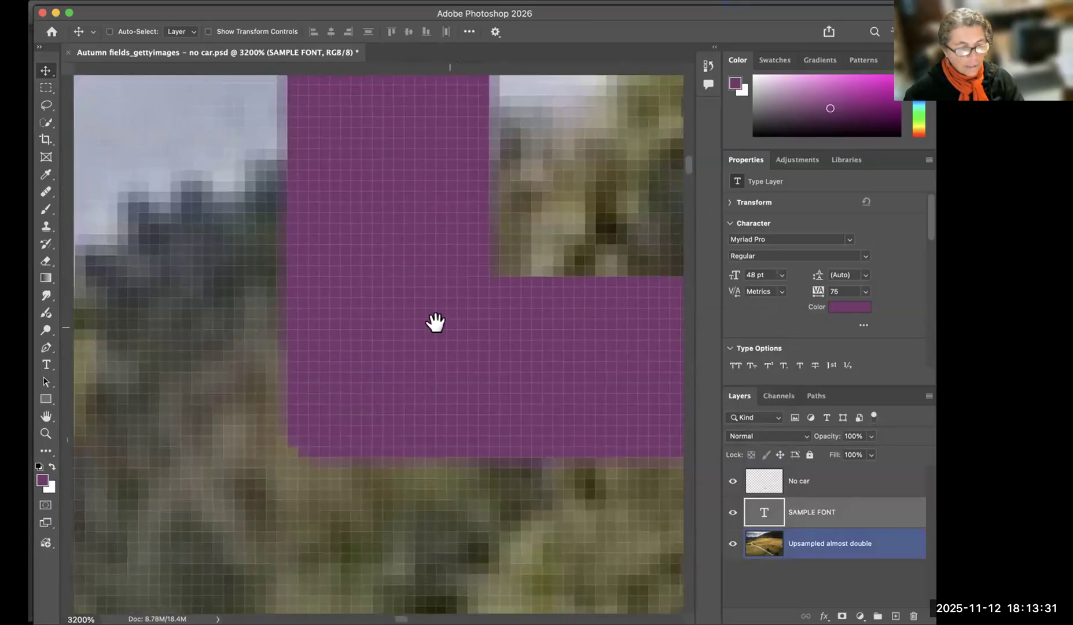
Examine the pixel edges along the base and top of the L and around the curved bowl of the P.
{"action": "left_click_drag", "start_coordinate": [651, 265], "coordinate": [157, 370]}
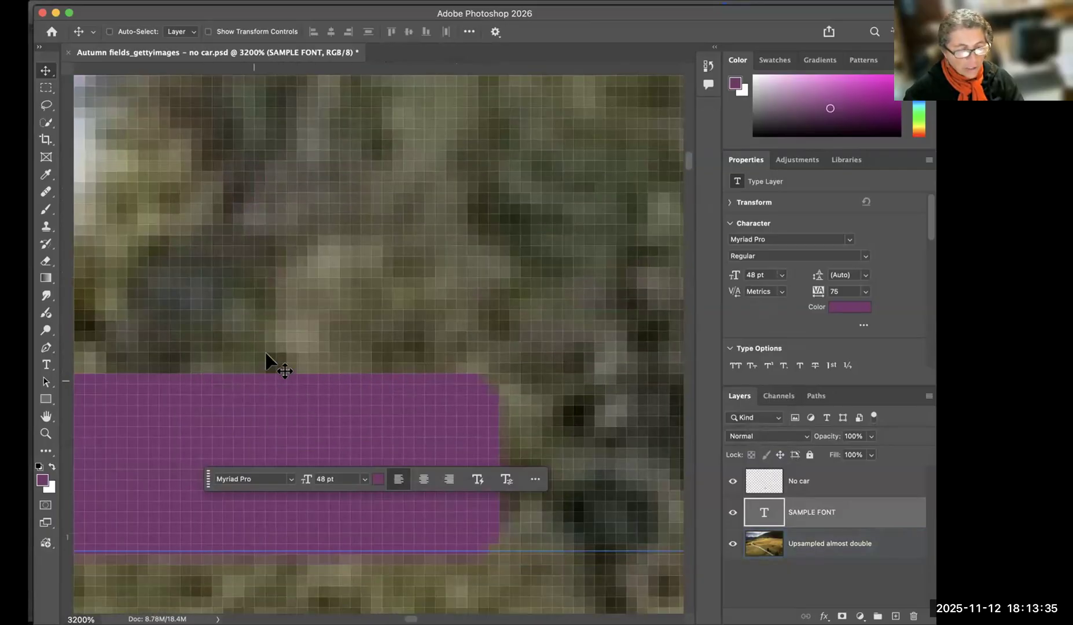
{"action": "left_click_drag", "start_coordinate": [151, 422], "coordinate": [529, 301]}
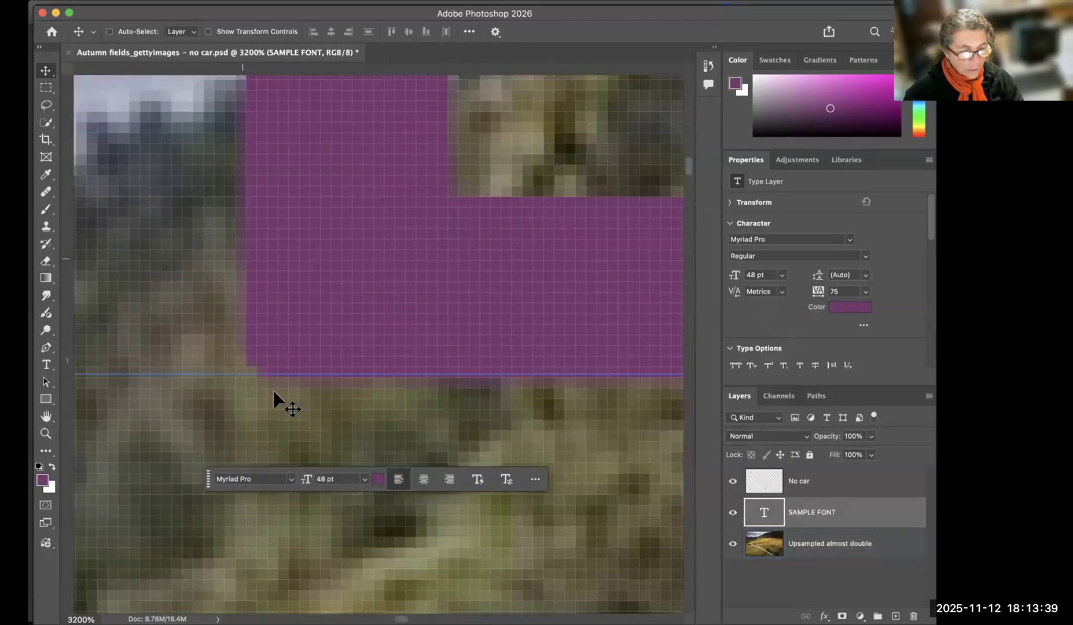
{"action": "mouse_move", "coordinate": [307, 249]}
{"action": "left_mouse_down"}
{"action": "mouse_move", "coordinate": [278, 580]}
{"action": "mouse_move", "coordinate": [334, 305]}
{"action": "mouse_move", "coordinate": [330, 331]}
{"action": "left_mouse_up"}
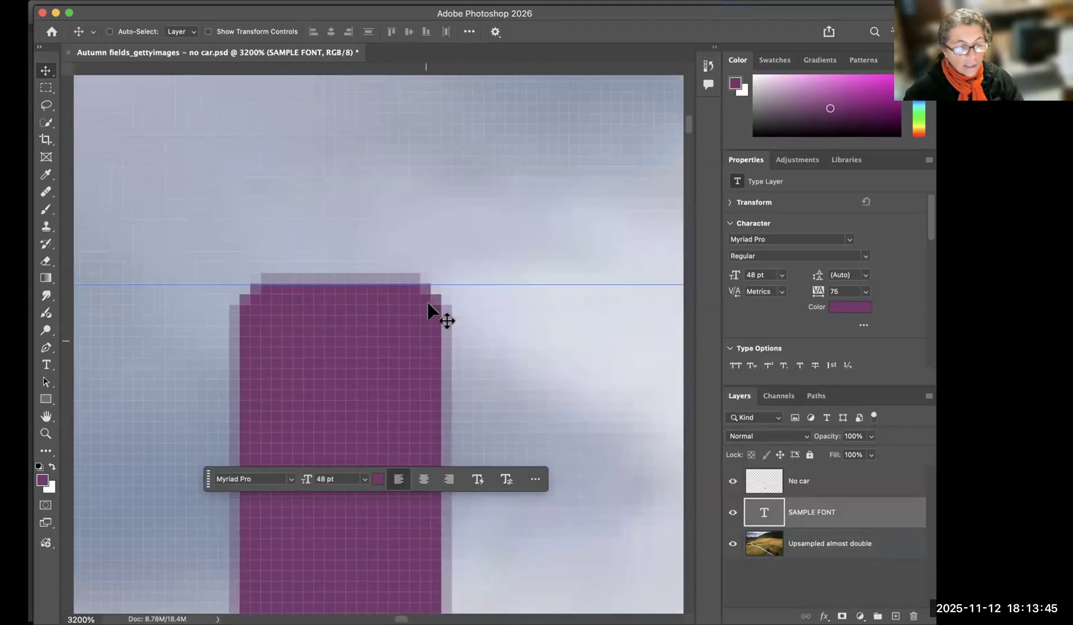
{"action": "mouse_move", "coordinate": [426, 300]}
{"action": "left_mouse_down"}
{"action": "mouse_move", "coordinate": [405, 318]}
{"action": "mouse_move", "coordinate": [352, 215]}
{"action": "mouse_move", "coordinate": [270, 199]}
{"action": "mouse_move", "coordinate": [297, 190]}
{"action": "mouse_move", "coordinate": [327, 142]}
{"action": "left_mouse_up"}
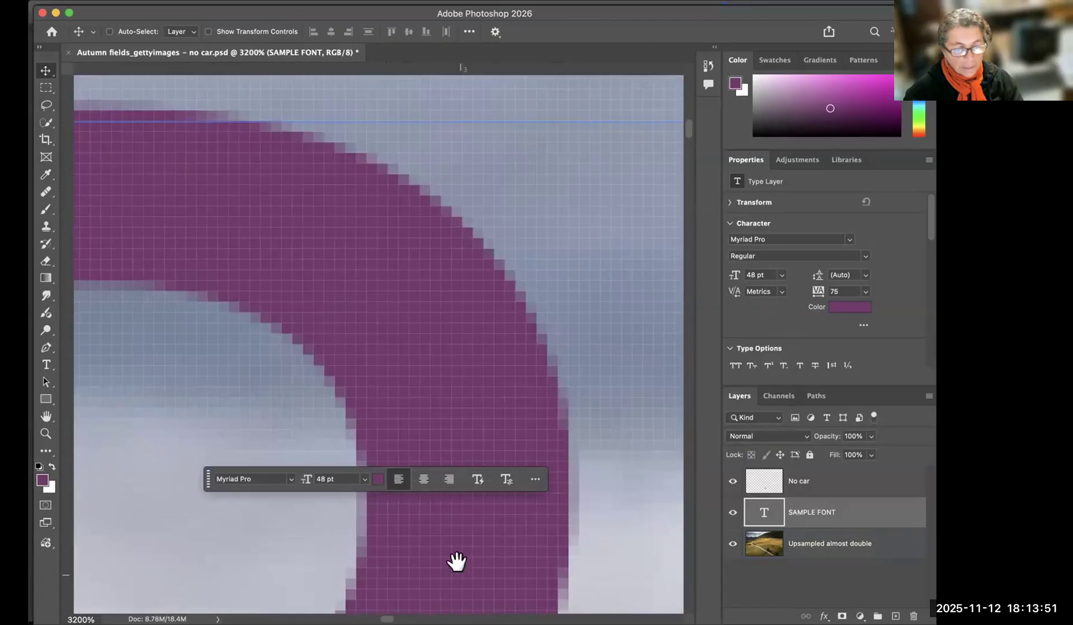
{"action": "left_click_drag", "start_coordinate": [457, 562], "coordinate": [514, 220]}
{"action": "left_click_drag", "start_coordinate": [407, 282], "coordinate": [400, 315]}
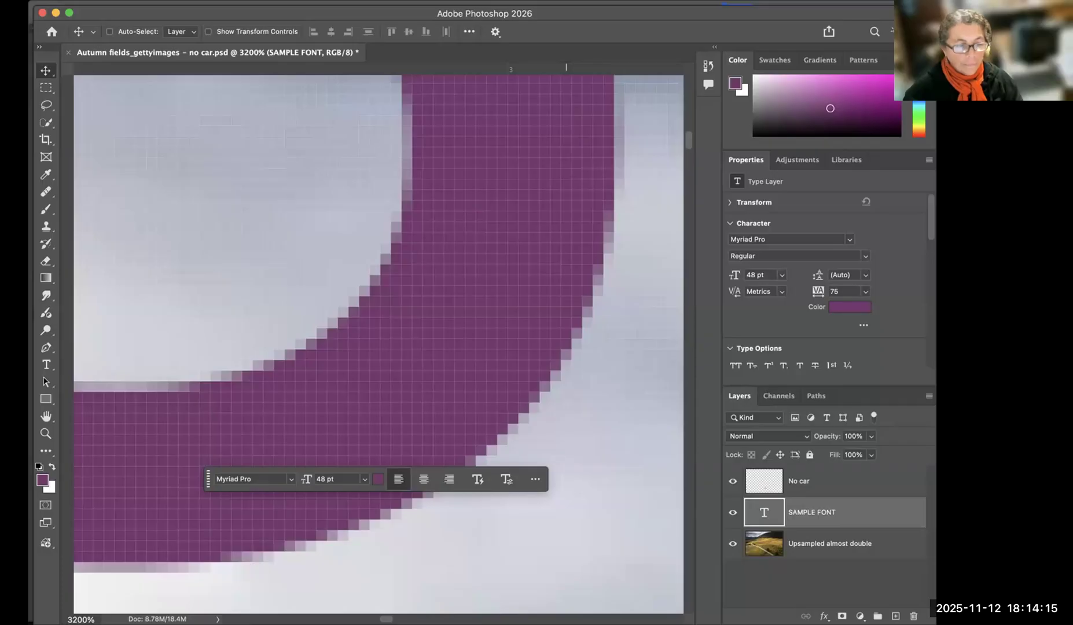
Switch to InDesign, select the brochure's title text frame and magnify its lettering to 4000%.
{"action": "key", "text": "super+Tab"}
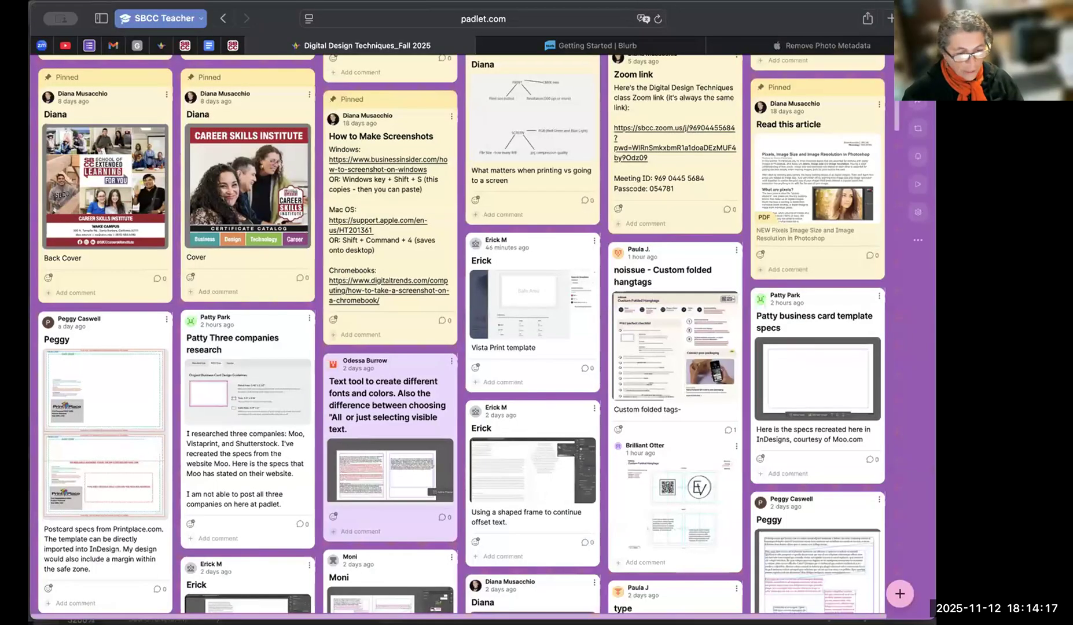
{"action": "key", "text": "super+Tab"}
{"action": "scroll", "coordinate": [284, 158], "scroll_direction": "up", "scroll_amount": 20}
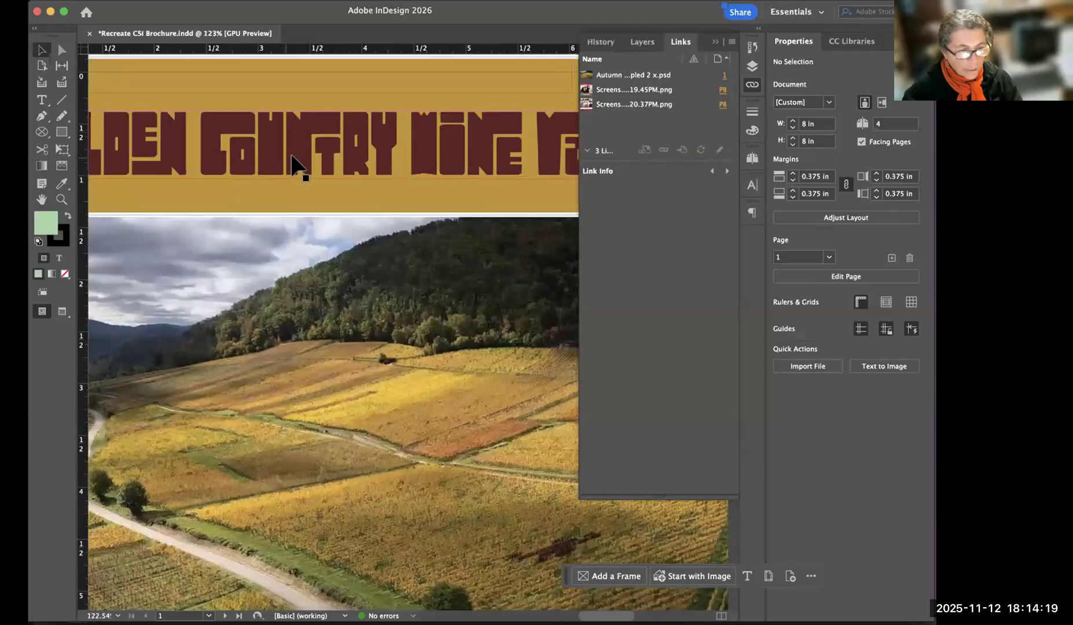
{"action": "scroll", "coordinate": [354, 322], "scroll_direction": "up", "scroll_amount": 1}
{"action": "scroll", "coordinate": [357, 318], "scroll_direction": "right", "scroll_amount": 5}
{"action": "scroll", "coordinate": [357, 319], "scroll_direction": "up", "scroll_amount": 4}
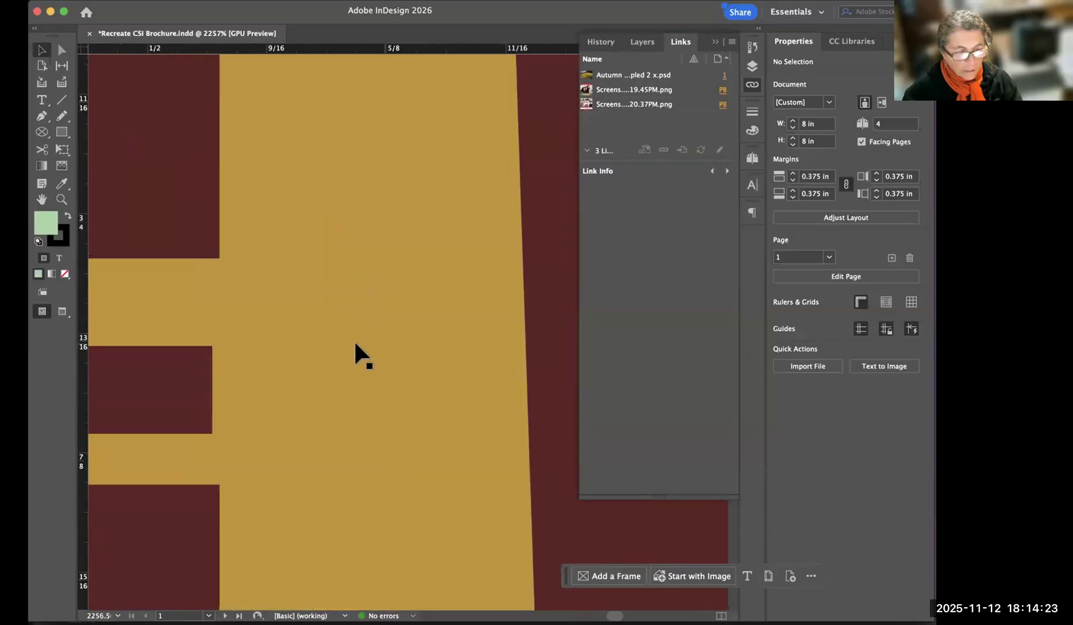
{"action": "left_click", "coordinate": [213, 299]}
{"action": "key", "text": "super+equal"}
{"action": "key", "text": "super+equal"}
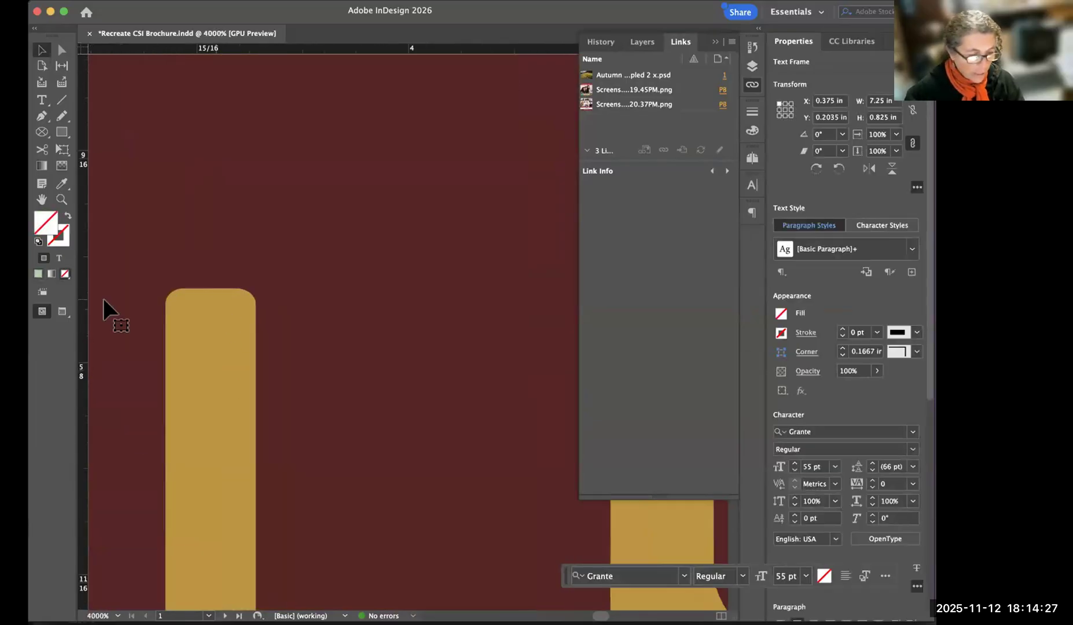
Examine the curved and angled vector edges of the title letters in the magnified brochure cover.
{"action": "scroll", "coordinate": [307, 307], "scroll_direction": "down", "scroll_amount": 6}
{"action": "scroll", "coordinate": [307, 307], "scroll_direction": "right", "scroll_amount": 5}
{"action": "scroll", "coordinate": [310, 190], "scroll_direction": "down", "scroll_amount": 8}
{"action": "scroll", "coordinate": [309, 190], "scroll_direction": "left", "scroll_amount": 2}
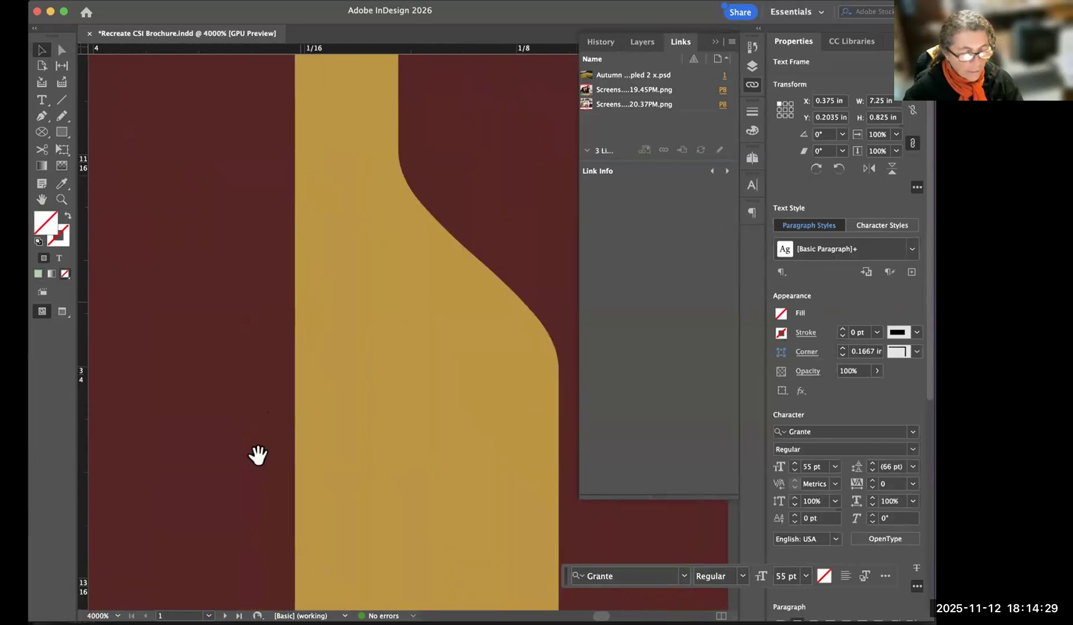
{"action": "left_click_drag", "start_coordinate": [343, 515], "coordinate": [339, 341]}
{"action": "scroll", "coordinate": [342, 382], "scroll_direction": "down", "scroll_amount": 3}
{"action": "scroll", "coordinate": [342, 382], "scroll_direction": "left", "scroll_amount": 1}
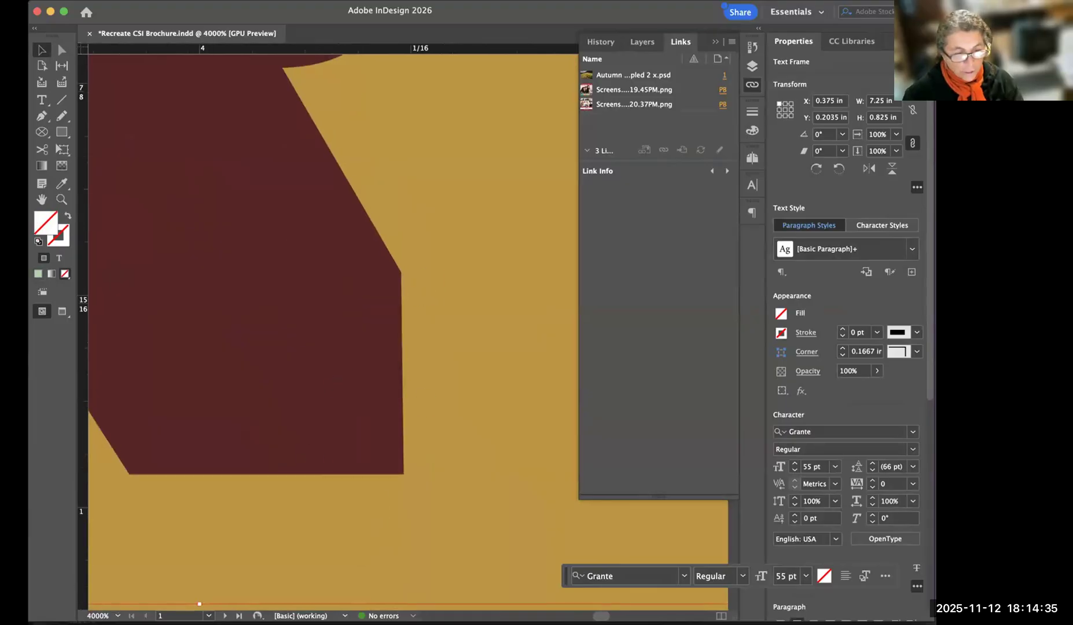
Switch back to Photoshop, show the whole photo and move the SAMPLE FONT text from the sky onto the yellow fields.
{"action": "key", "text": "super+Tab"}
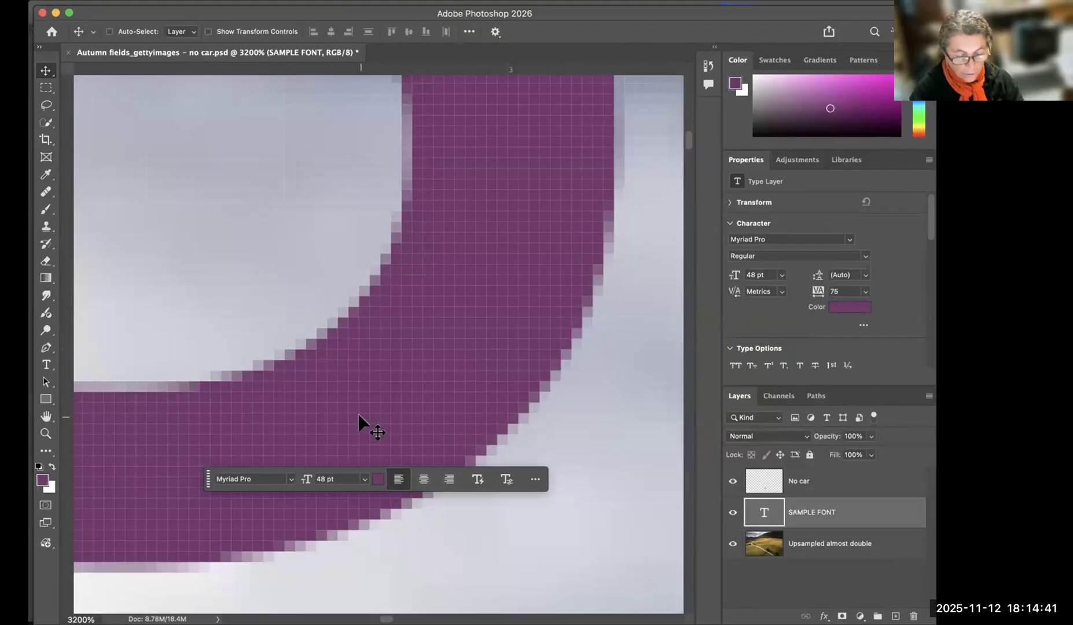
{"action": "key", "text": "super+0"}
{"action": "mouse_move", "coordinate": [276, 198]}
{"action": "left_mouse_down"}
{"action": "mouse_move", "coordinate": [301, 204]}
{"action": "mouse_move", "coordinate": [279, 204]}
{"action": "left_mouse_up"}
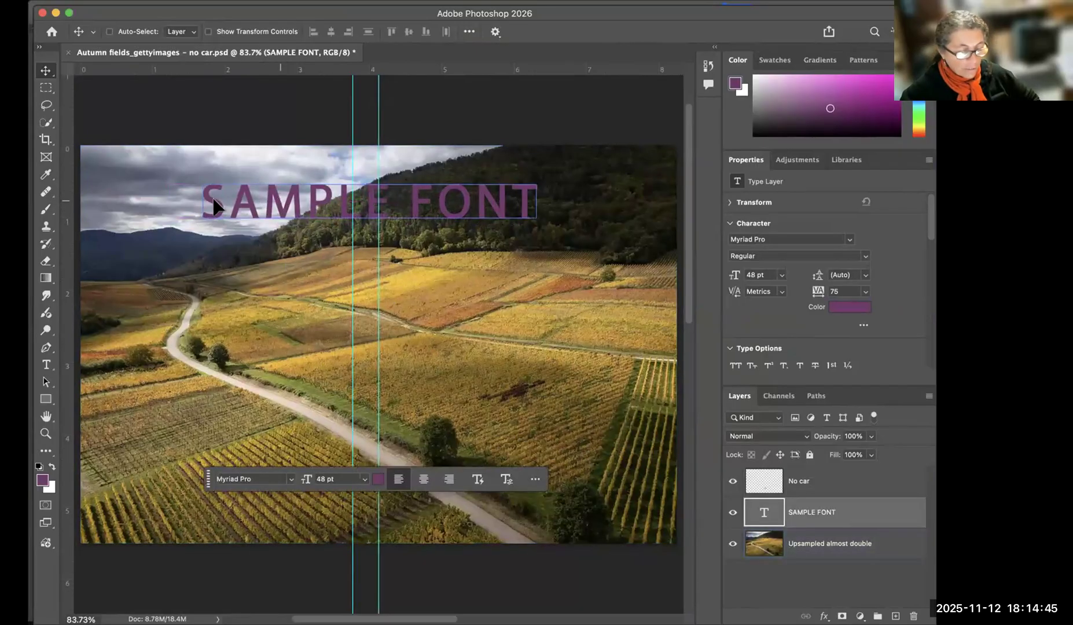
{"action": "left_click_drag", "start_coordinate": [215, 205], "coordinate": [148, 206]}
{"action": "left_click_drag", "start_coordinate": [342, 210], "coordinate": [525, 217]}
{"action": "left_click_drag", "start_coordinate": [512, 284], "coordinate": [501, 306]}
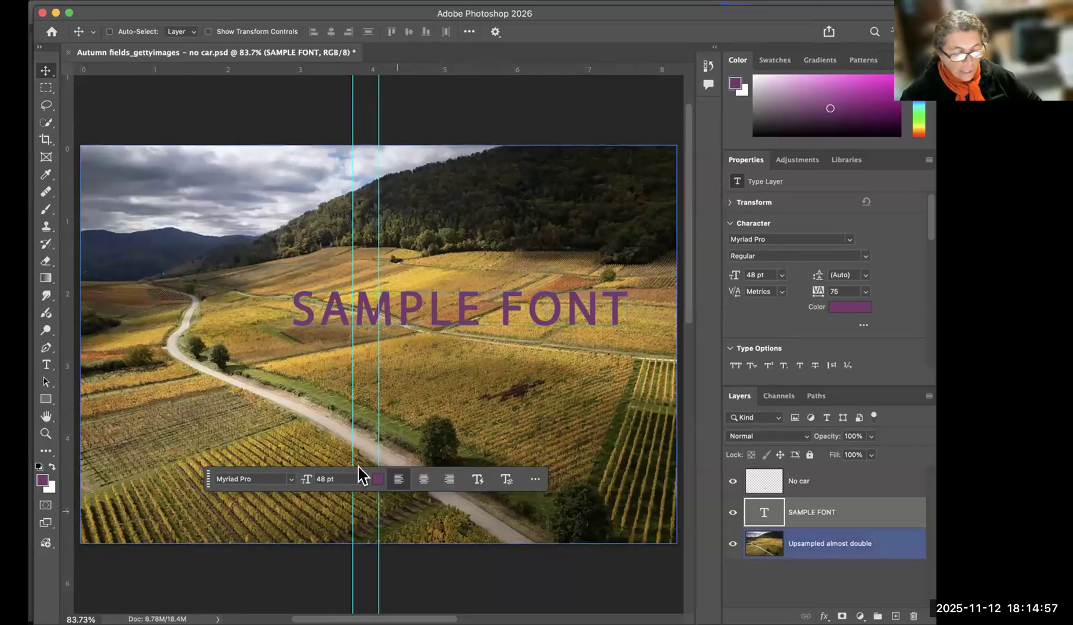
Set the SAMPLE FONT text size to 12 pt and move the text over the upper yellow field, then up toward the sky.
{"action": "left_click", "coordinate": [365, 480]}
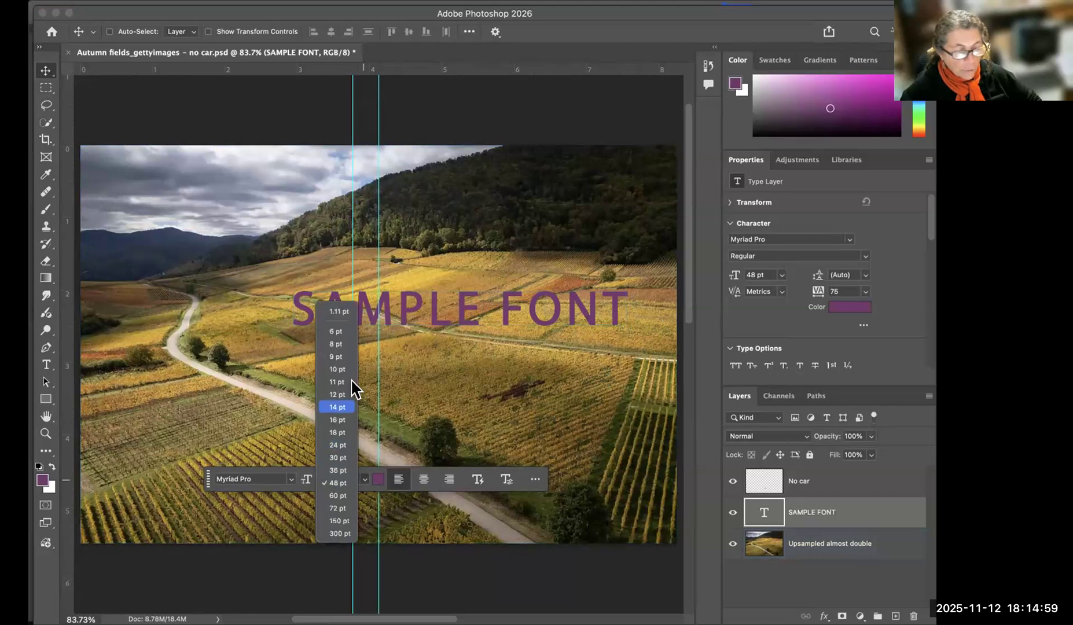
{"action": "left_click", "coordinate": [342, 394]}
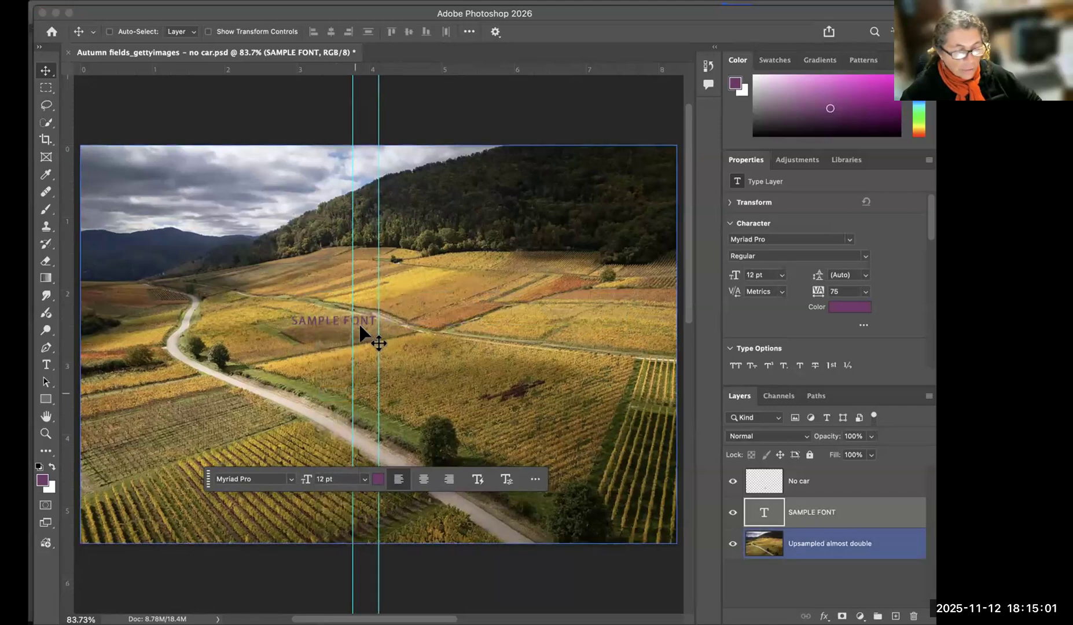
{"action": "left_click_drag", "start_coordinate": [335, 322], "coordinate": [456, 284]}
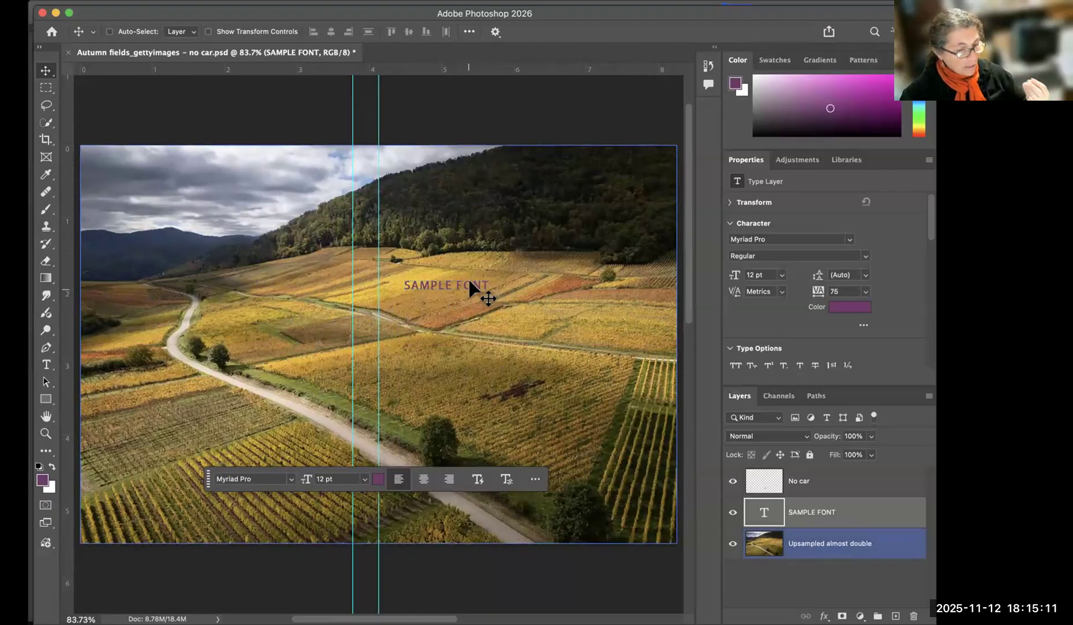
{"action": "left_click_drag", "start_coordinate": [465, 282], "coordinate": [321, 144]}
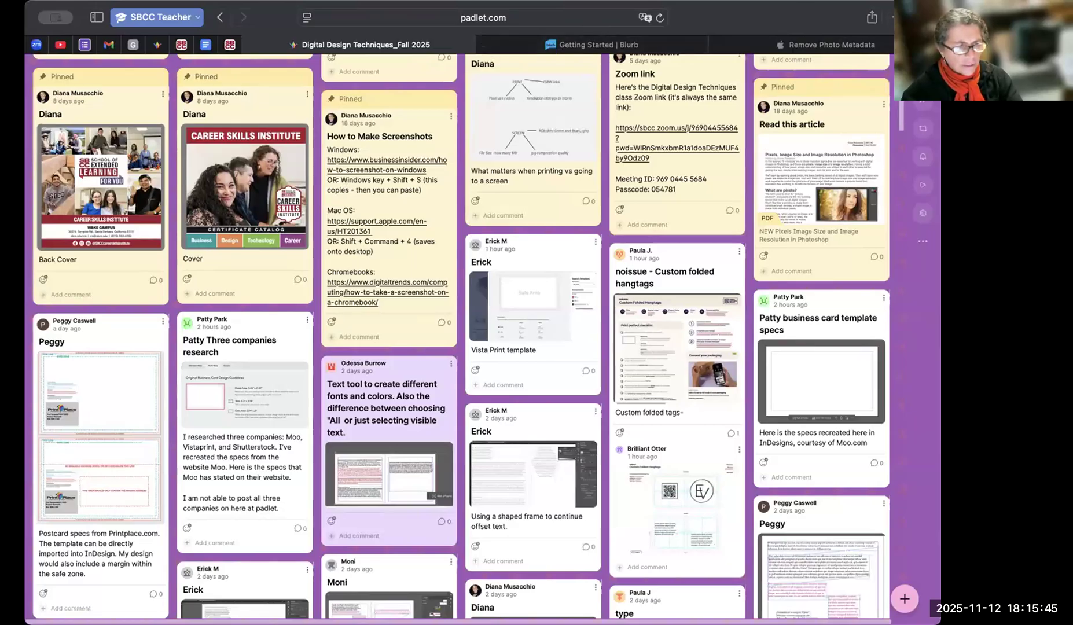
Switch to the browser and open the Vistaprint standard cards, Shutterstock card sizes and MOO design templates pages in separate tabs.
{"action": "key", "text": "super+shift+t"}
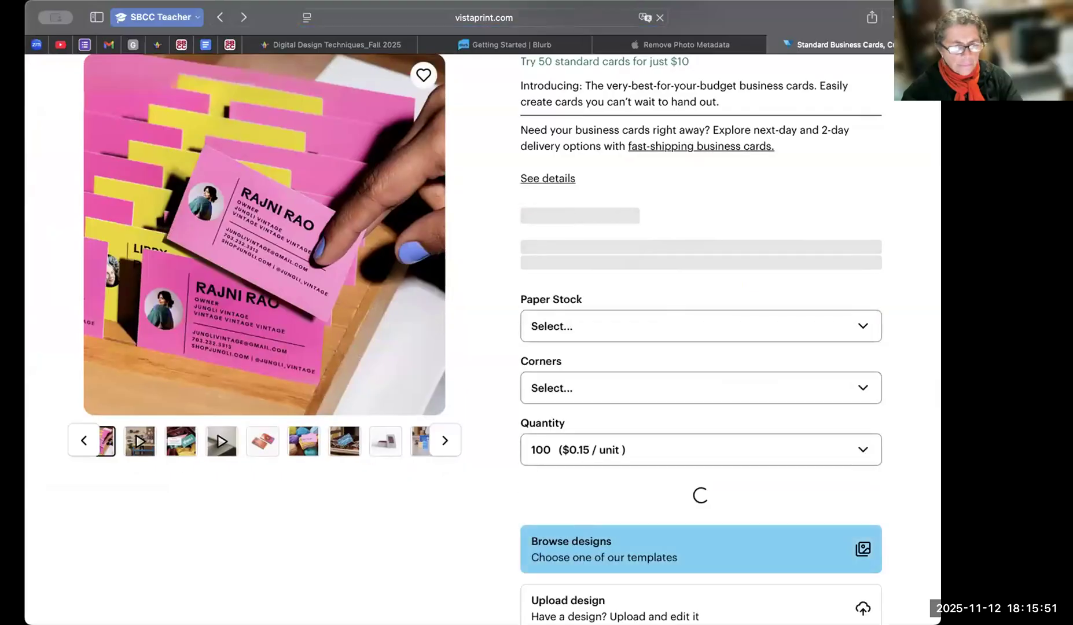
{"action": "key", "text": "super+shift+t"}
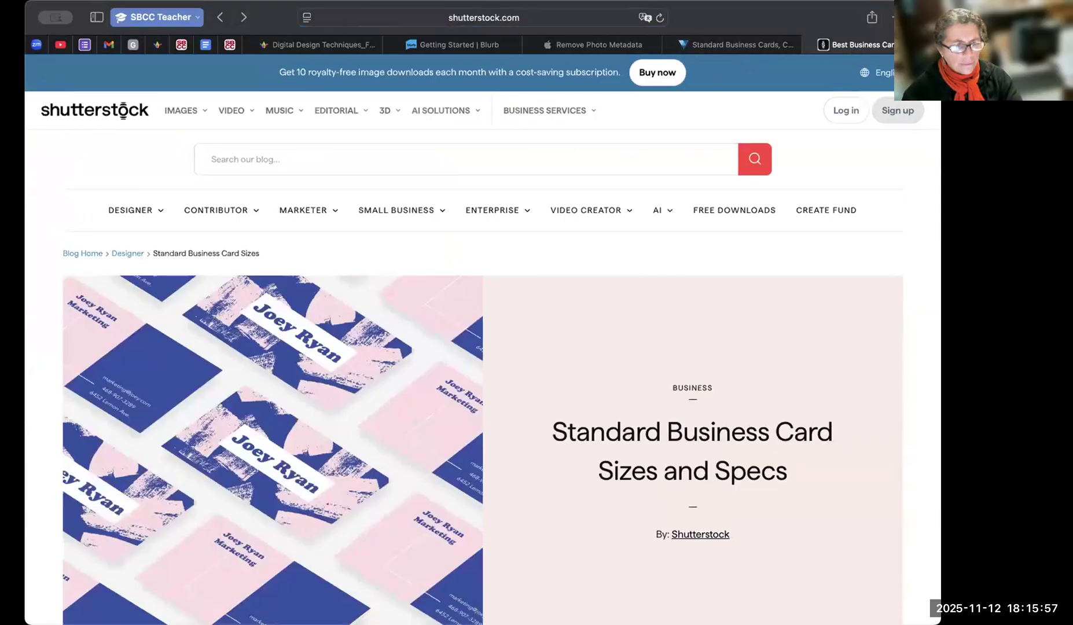
{"action": "left_click", "coordinate": [848, 84]}
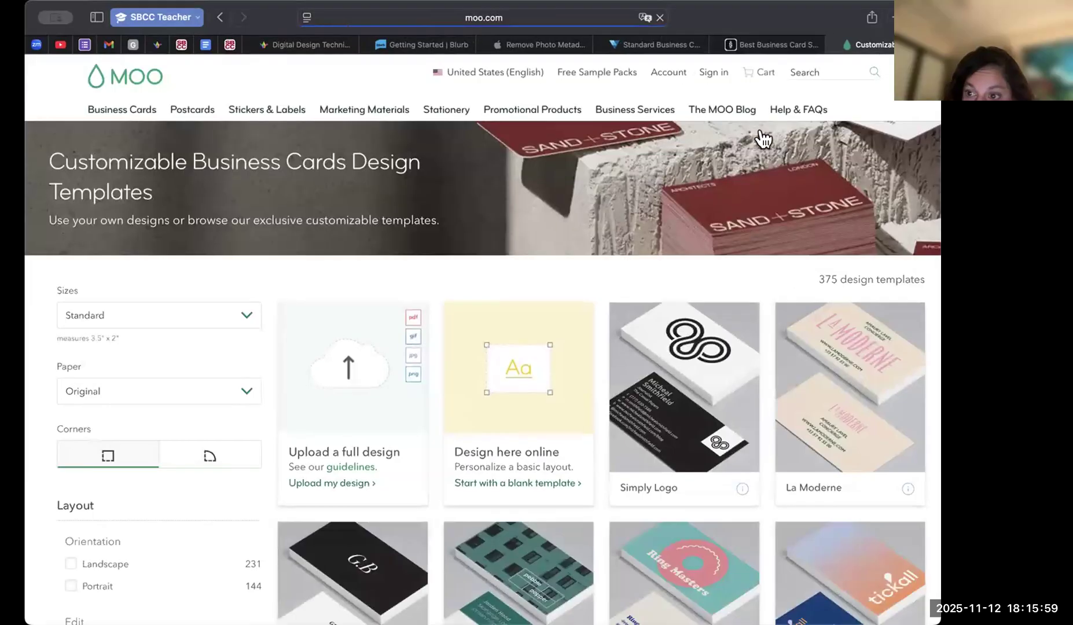
Examine MOO's option for uploading a full design and its accepted file formats.
{"action": "scroll", "coordinate": [325, 374], "scroll_direction": "down", "scroll_amount": 1}
{"action": "scroll", "coordinate": [325, 373], "scroll_direction": "down", "scroll_amount": 1}
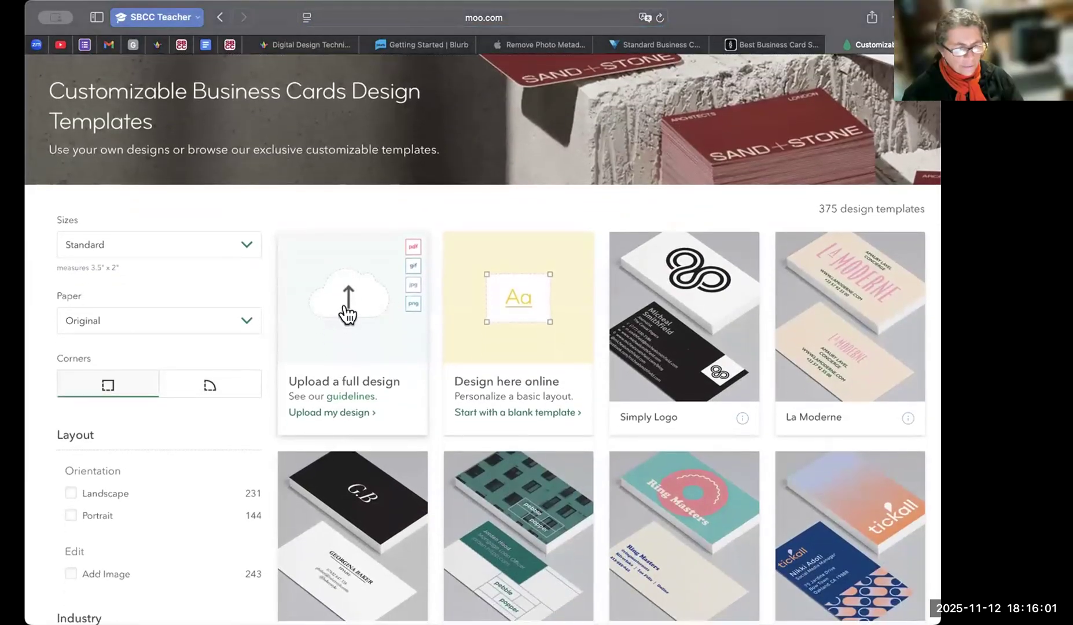
{"action": "left_click", "coordinate": [421, 258]}
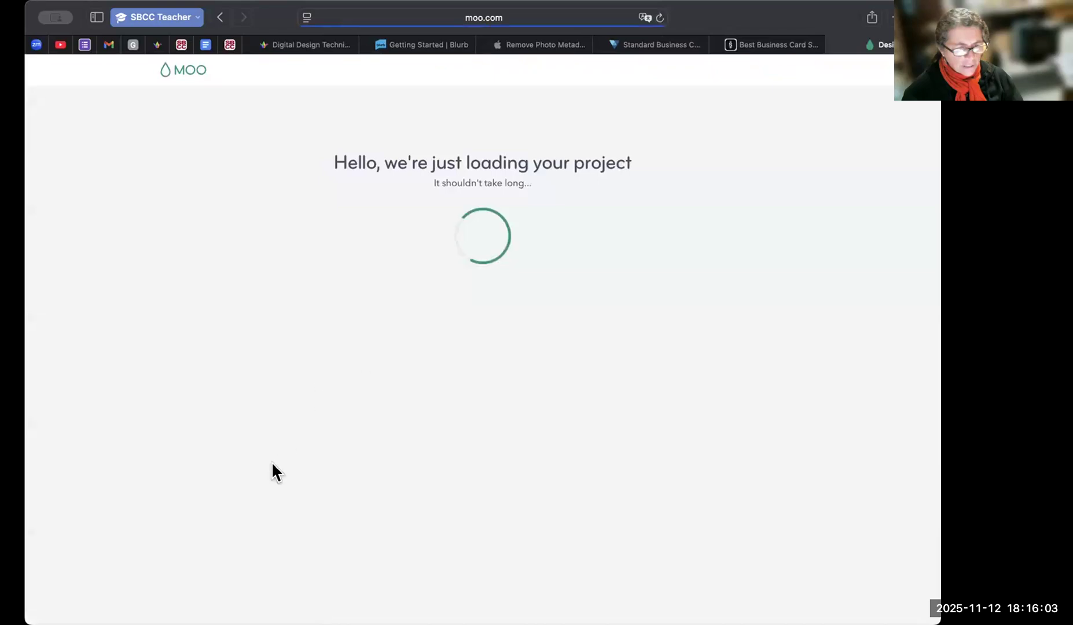
{"action": "left_click", "coordinate": [220, 17]}
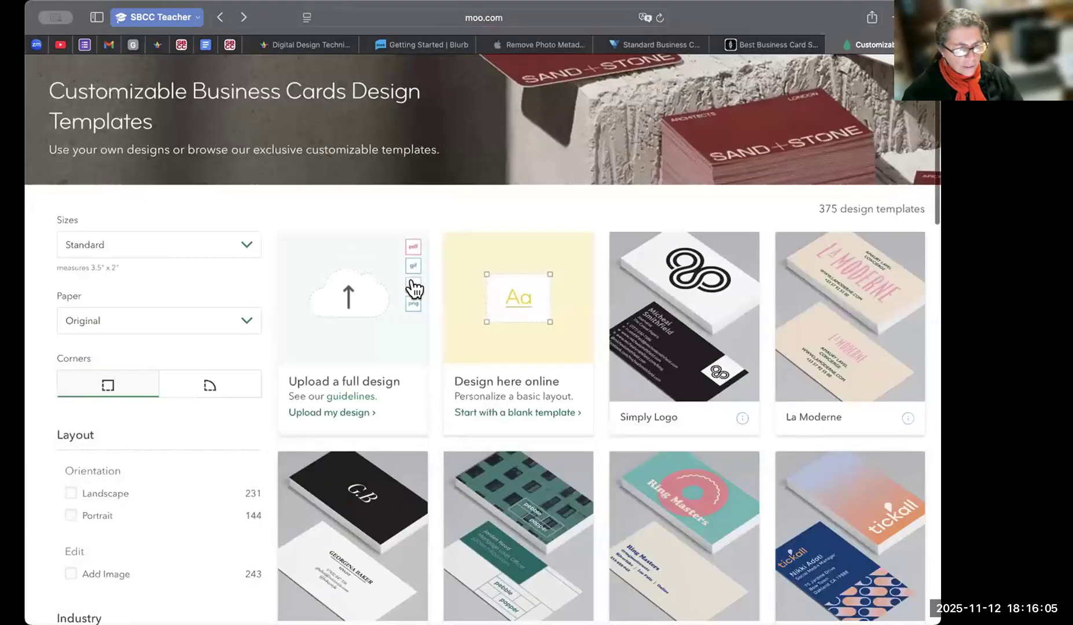
{"action": "scroll", "coordinate": [423, 249], "scroll_direction": "up", "scroll_amount": 3}
{"action": "scroll", "coordinate": [430, 234], "scroll_direction": "up", "scroll_amount": 3}
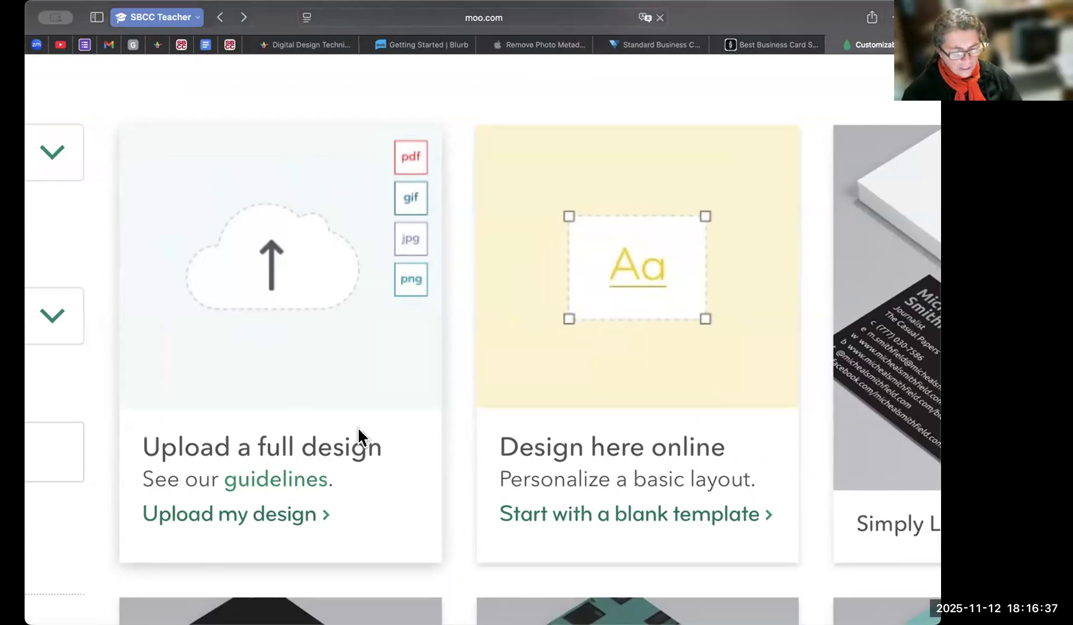
Open MOO's business card design guidelines and examine the print checklist for text, lines, imagery and crop marks.
{"action": "key", "text": "super+shift+backslash"}
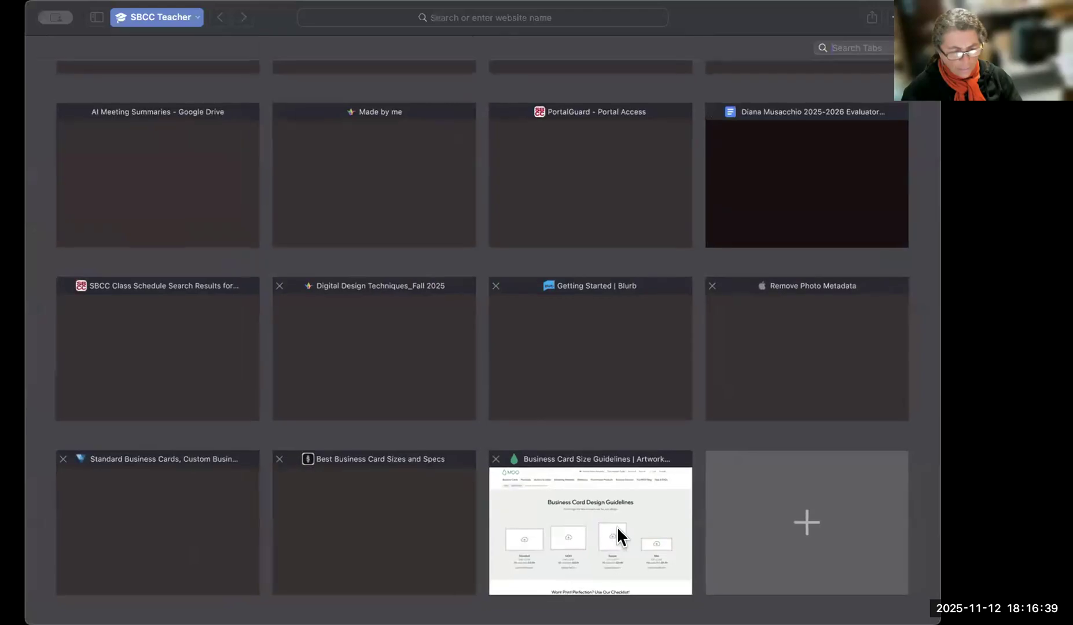
{"action": "left_click", "coordinate": [617, 528]}
{"action": "scroll", "coordinate": [507, 472], "scroll_direction": "down", "scroll_amount": 10}
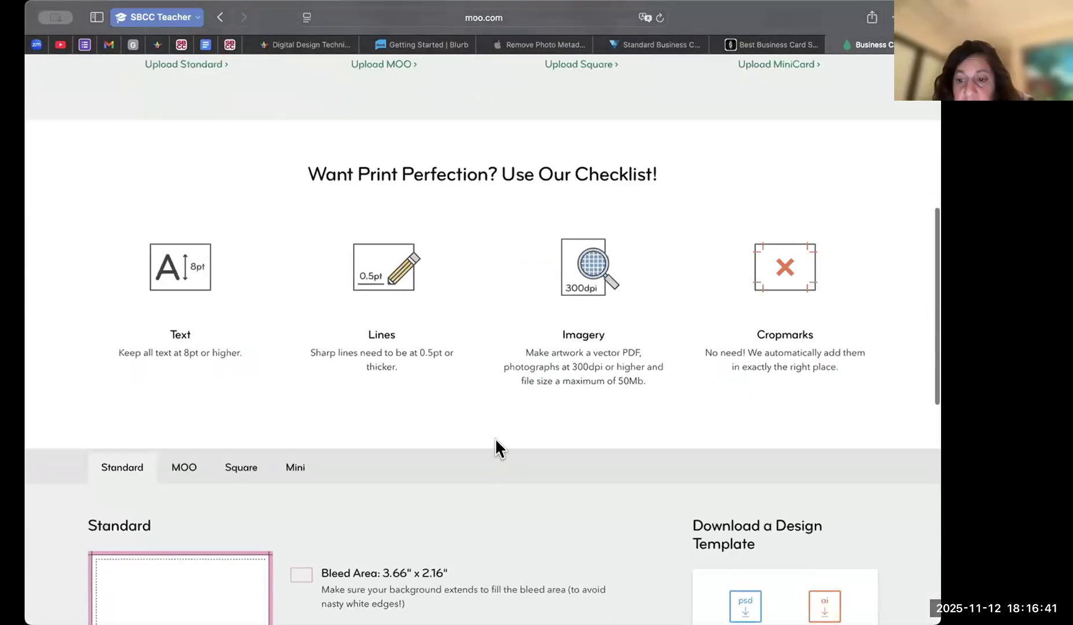
{"action": "scroll", "coordinate": [495, 437], "scroll_direction": "down", "scroll_amount": 3}
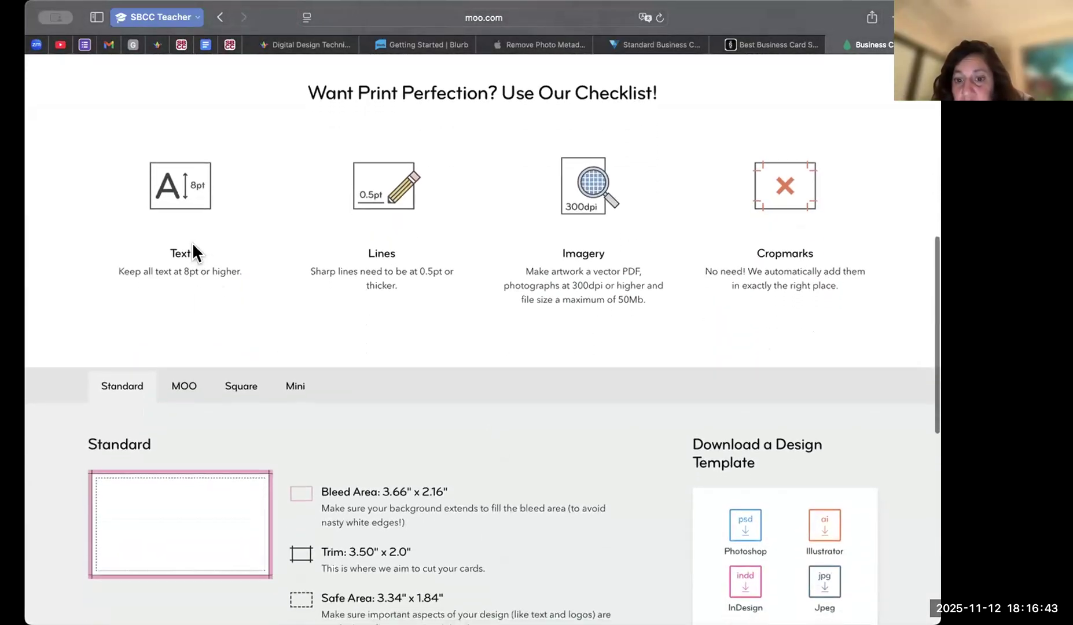
Examine the Standard card's bleed, trim and safe area specifications and the downloadable design template formats.
{"action": "scroll", "coordinate": [394, 399], "scroll_direction": "down", "scroll_amount": 15}
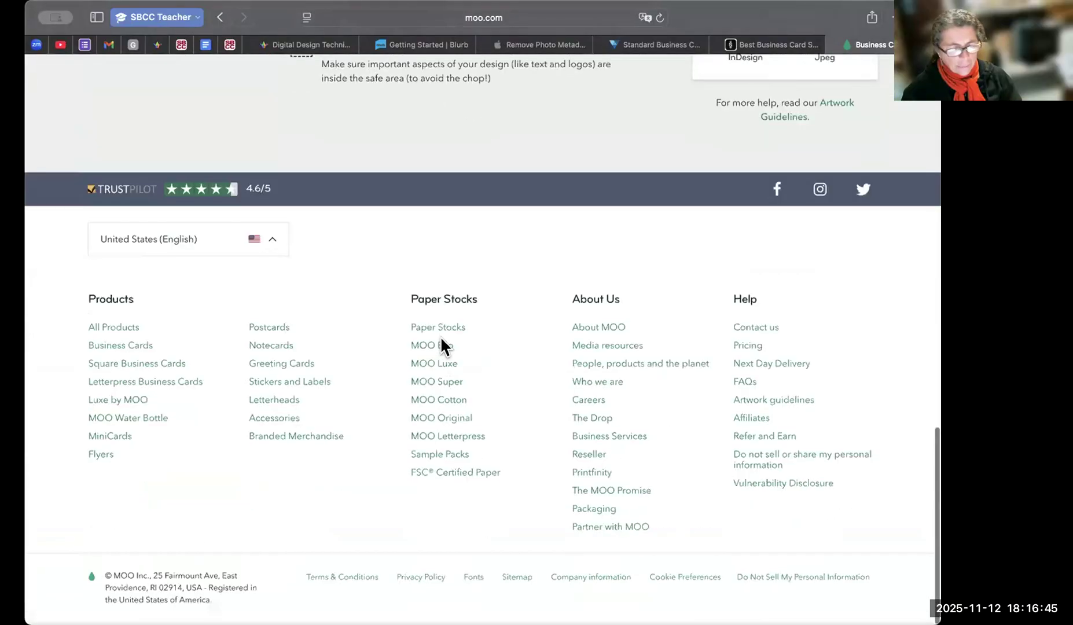
{"action": "scroll", "coordinate": [441, 339], "scroll_direction": "up", "scroll_amount": 12}
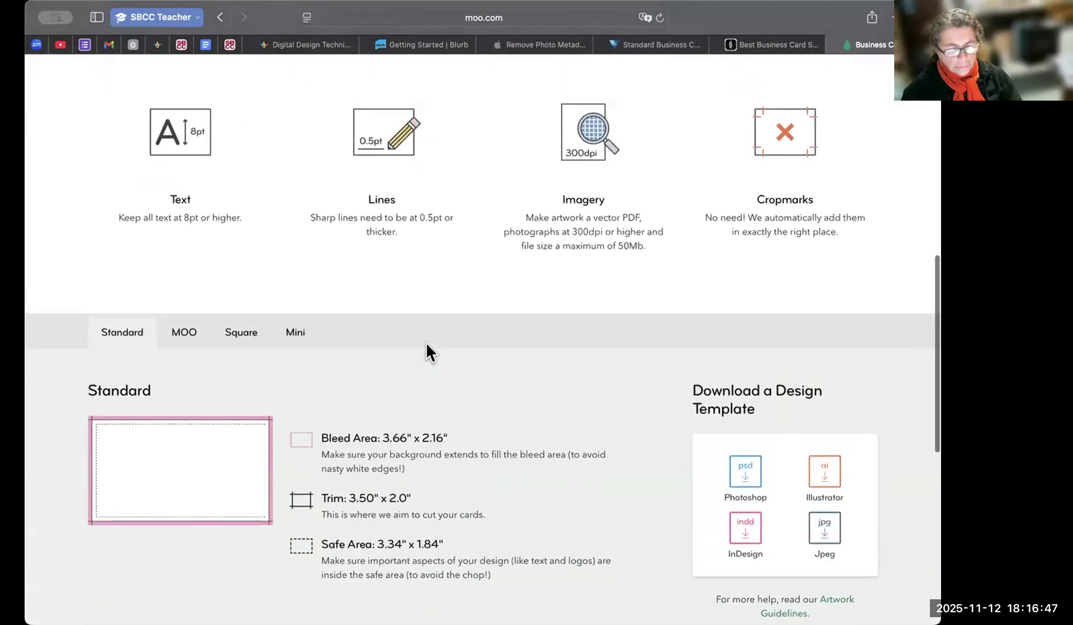
{"action": "scroll", "coordinate": [427, 341], "scroll_direction": "down", "scroll_amount": 3}
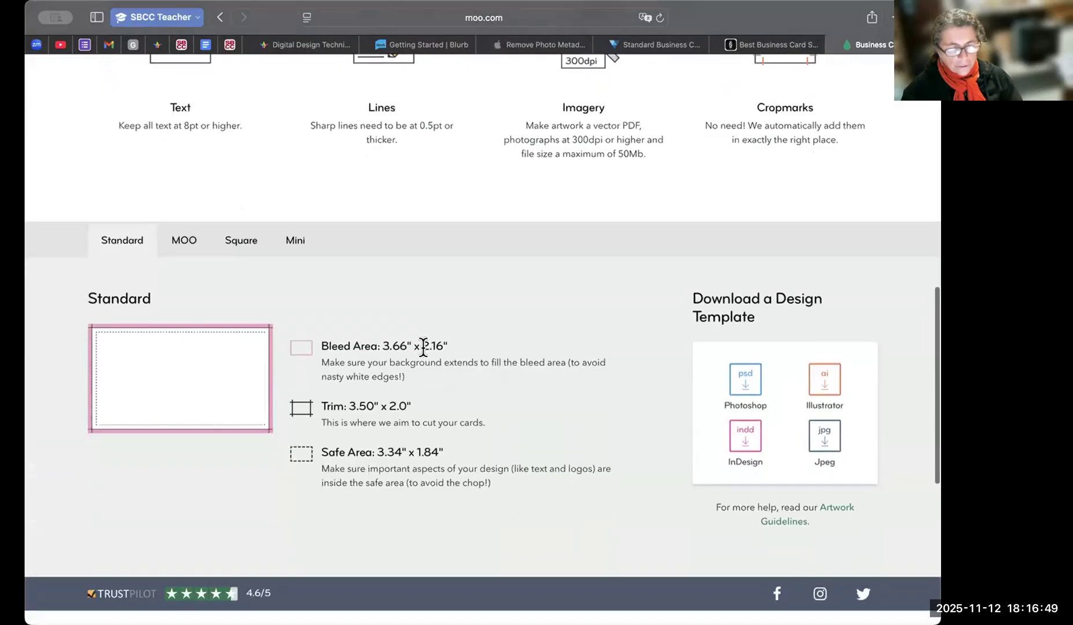
{"action": "scroll", "coordinate": [420, 345], "scroll_direction": "up", "scroll_amount": 4}
{"action": "scroll", "coordinate": [413, 353], "scroll_direction": "up", "scroll_amount": 3}
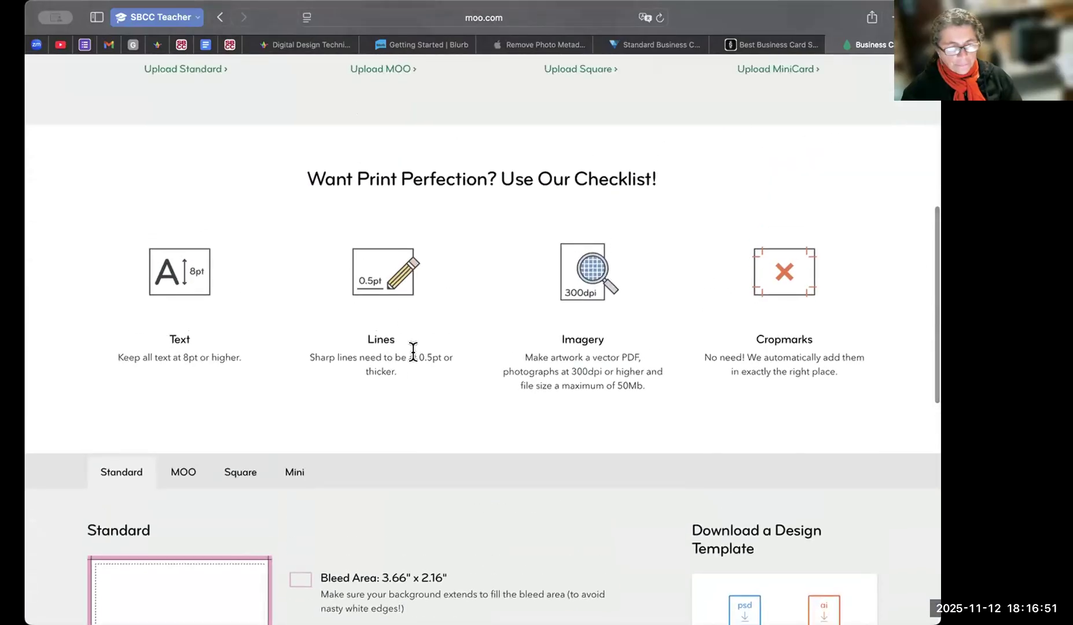
{"action": "scroll", "coordinate": [651, 317], "scroll_direction": "down", "scroll_amount": 6}
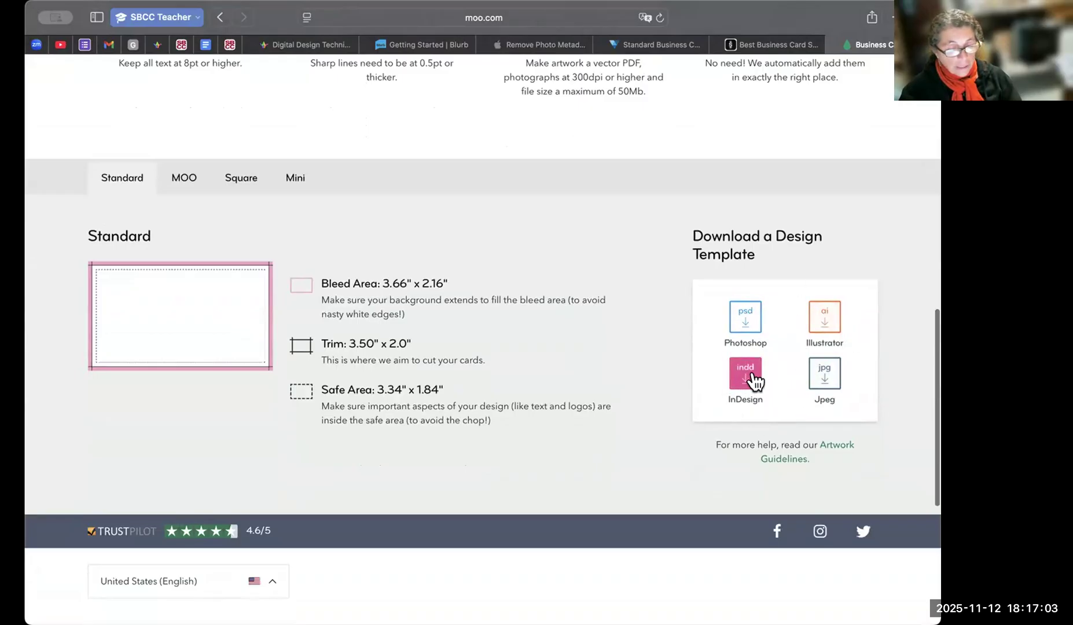
Review MOO's business card sizes, print checklist and Standard card template formats on the design guidelines page.
{"action": "scroll", "coordinate": [348, 243], "scroll_direction": "up", "scroll_amount": 15}
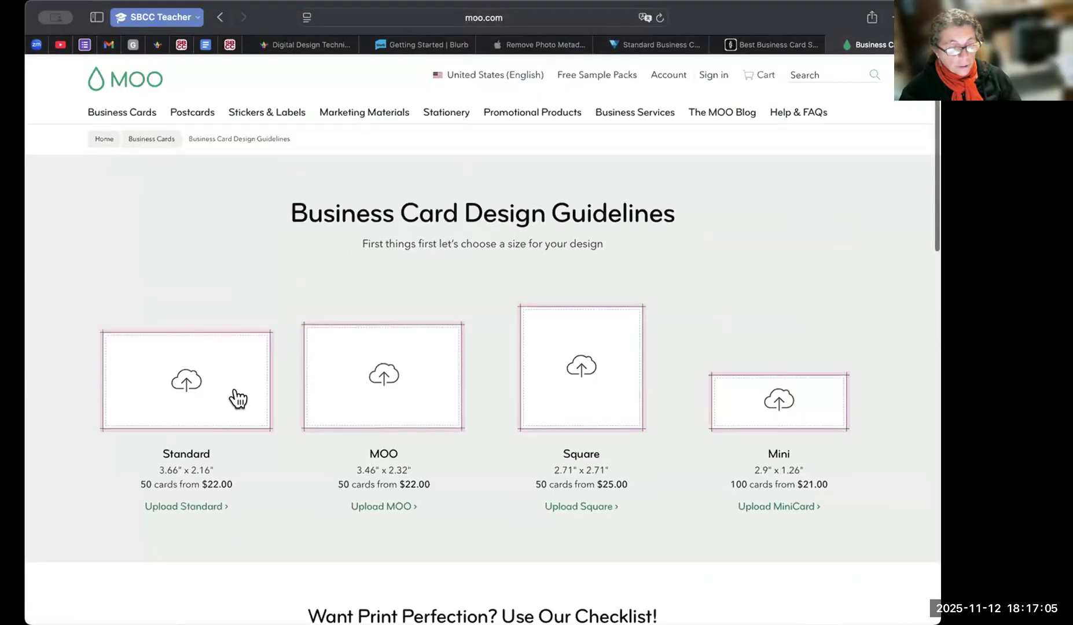
{"action": "scroll", "coordinate": [191, 405], "scroll_direction": "down", "scroll_amount": 8}
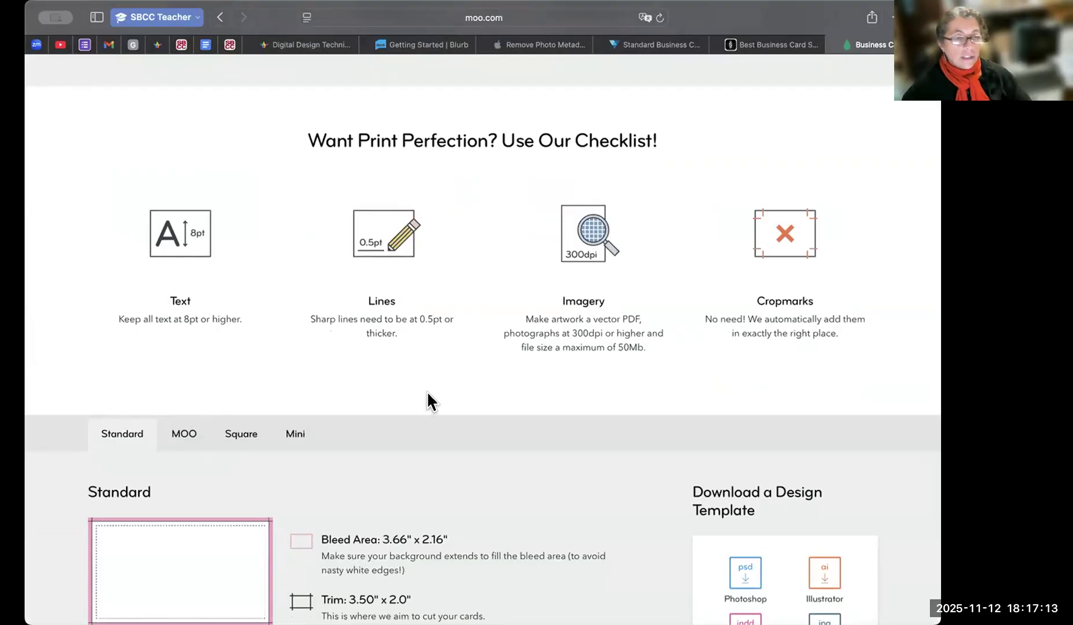
{"action": "scroll", "coordinate": [816, 546], "scroll_direction": "down", "scroll_amount": 5}
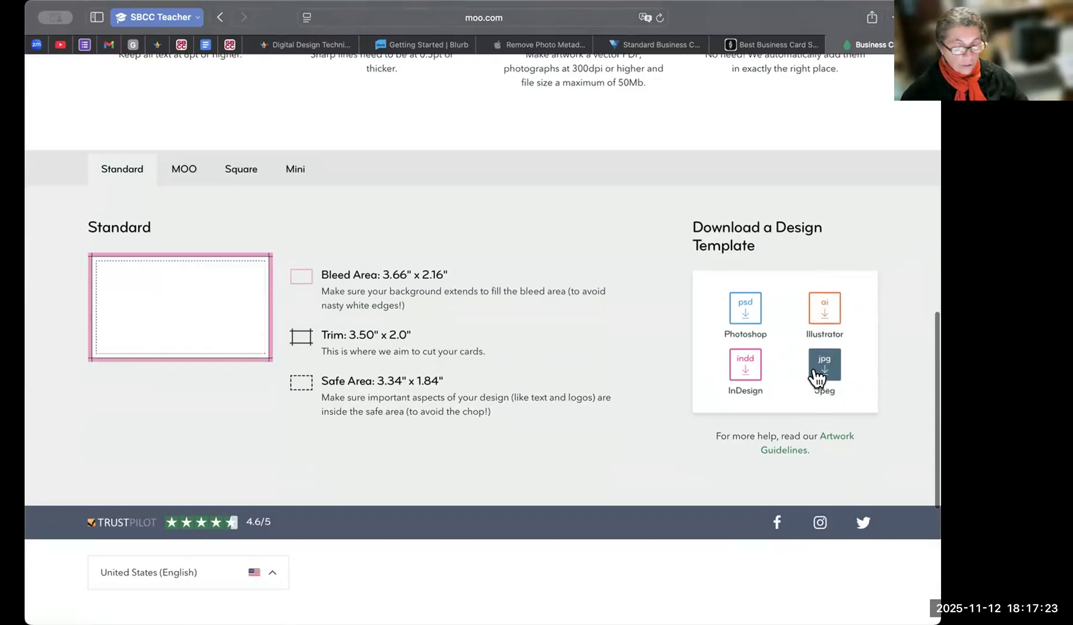
Open MOO's Artwork Guidelines and examine the list of downloadable templates and the design help topics.
{"action": "left_click", "coordinate": [836, 434]}
{"action": "scroll", "coordinate": [405, 249], "scroll_direction": "down", "scroll_amount": 5}
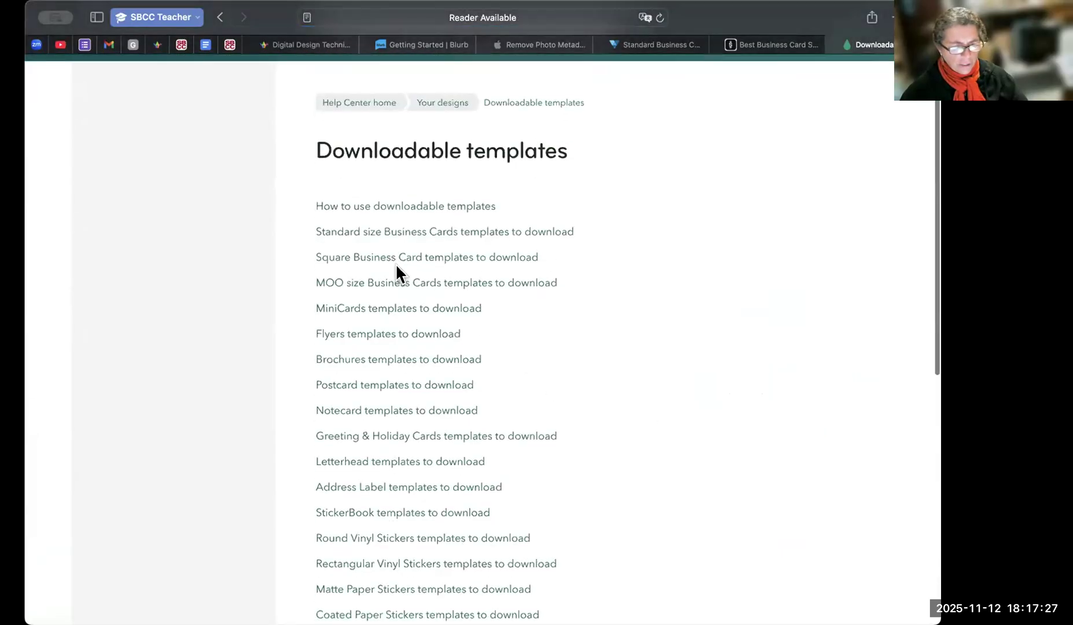
{"action": "scroll", "coordinate": [407, 429], "scroll_direction": "down", "scroll_amount": 4}
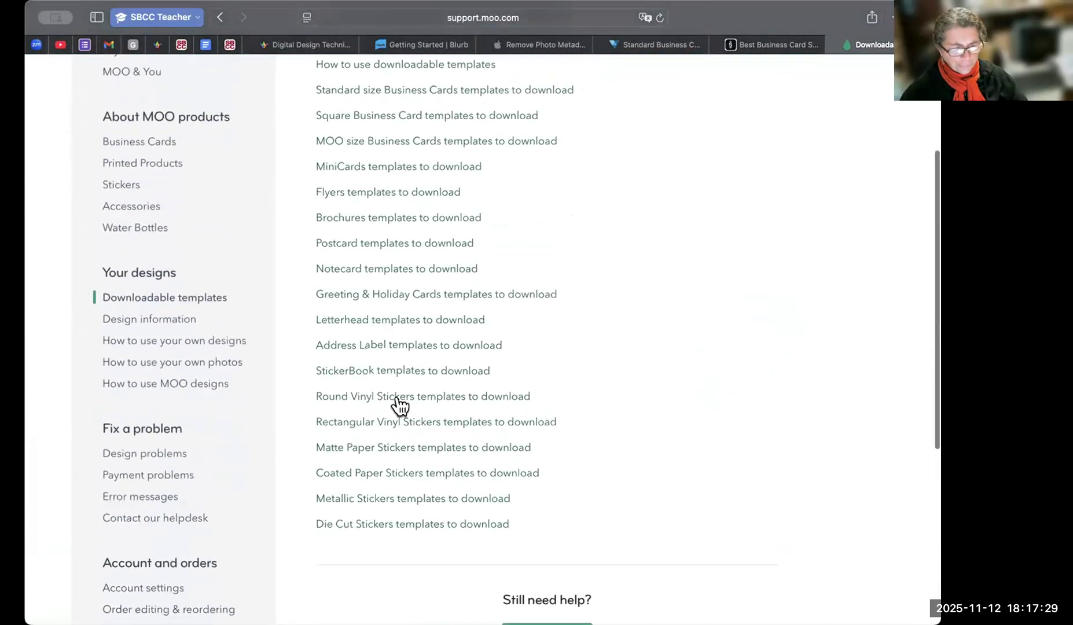
{"action": "scroll", "coordinate": [393, 460], "scroll_direction": "down", "scroll_amount": 5}
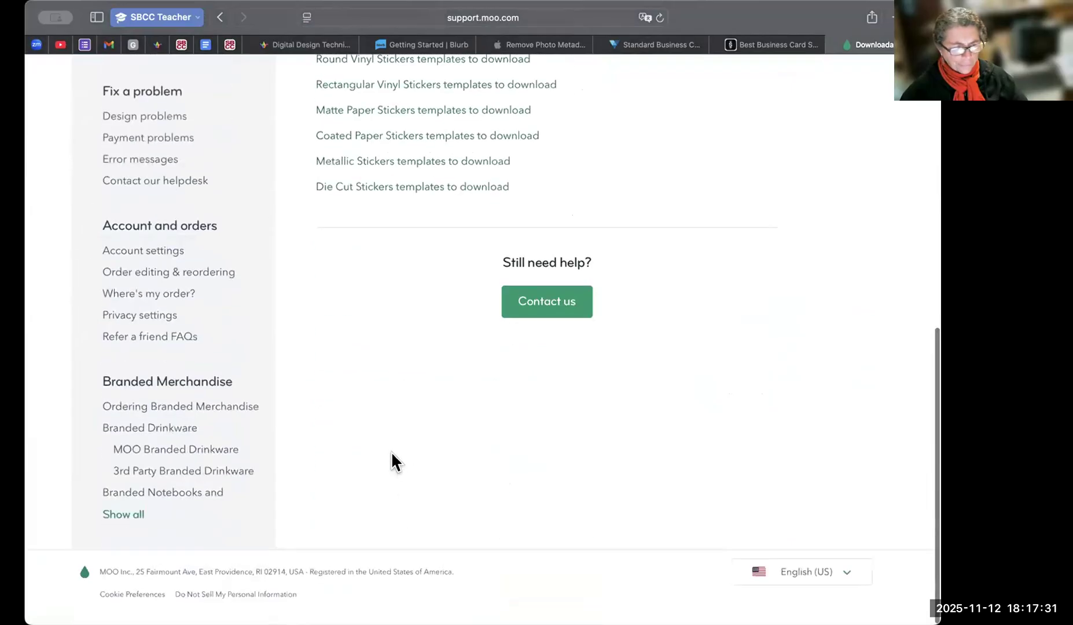
{"action": "scroll", "coordinate": [90, 231], "scroll_direction": "up", "scroll_amount": 6}
{"action": "scroll", "coordinate": [145, 307], "scroll_direction": "up", "scroll_amount": 2}
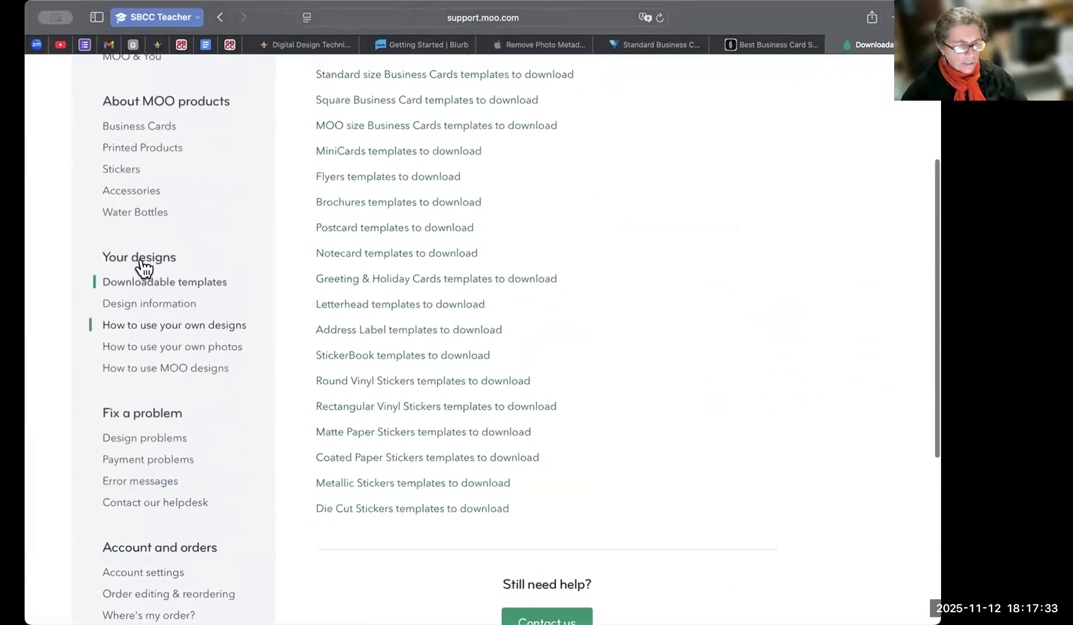
{"action": "scroll", "coordinate": [173, 303], "scroll_direction": "down", "scroll_amount": 8}
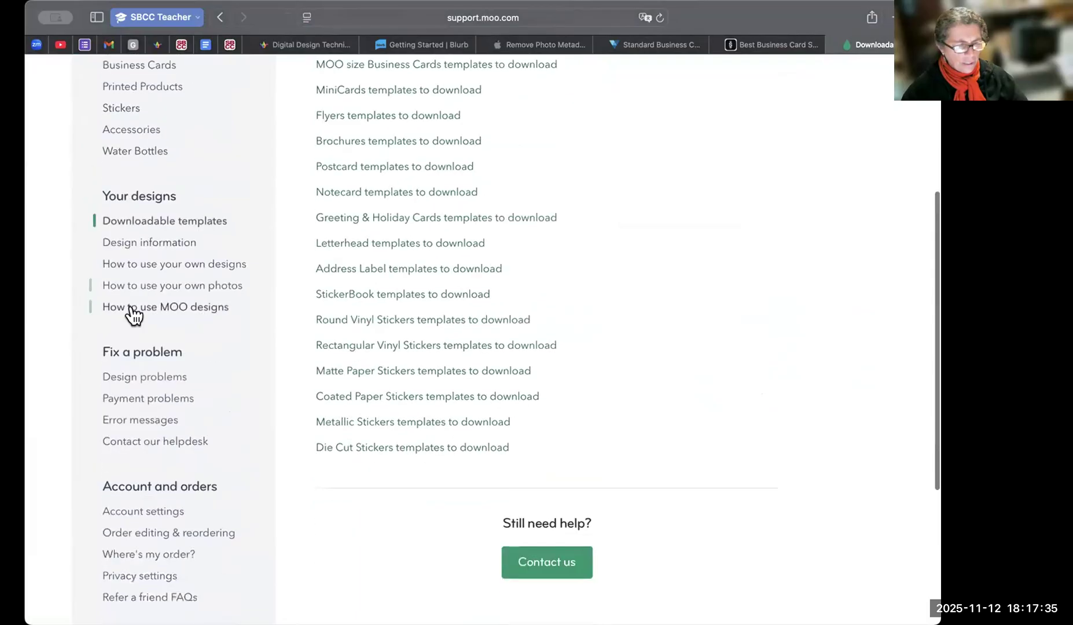
{"action": "scroll", "coordinate": [152, 557], "scroll_direction": "down", "scroll_amount": 2}
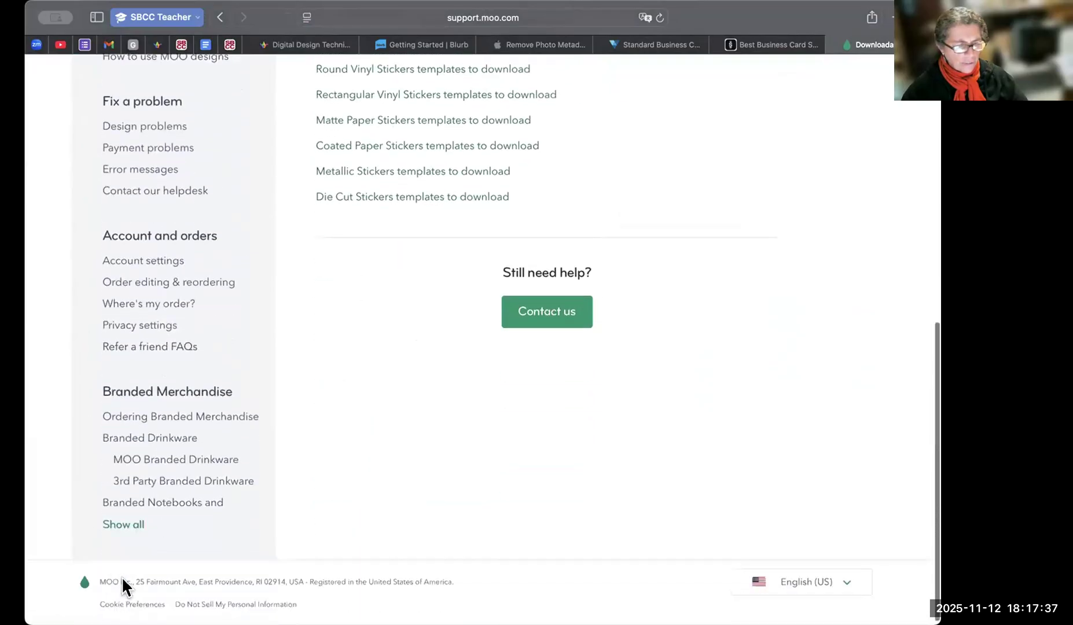
{"action": "scroll", "coordinate": [158, 134], "scroll_direction": "up", "scroll_amount": 15}
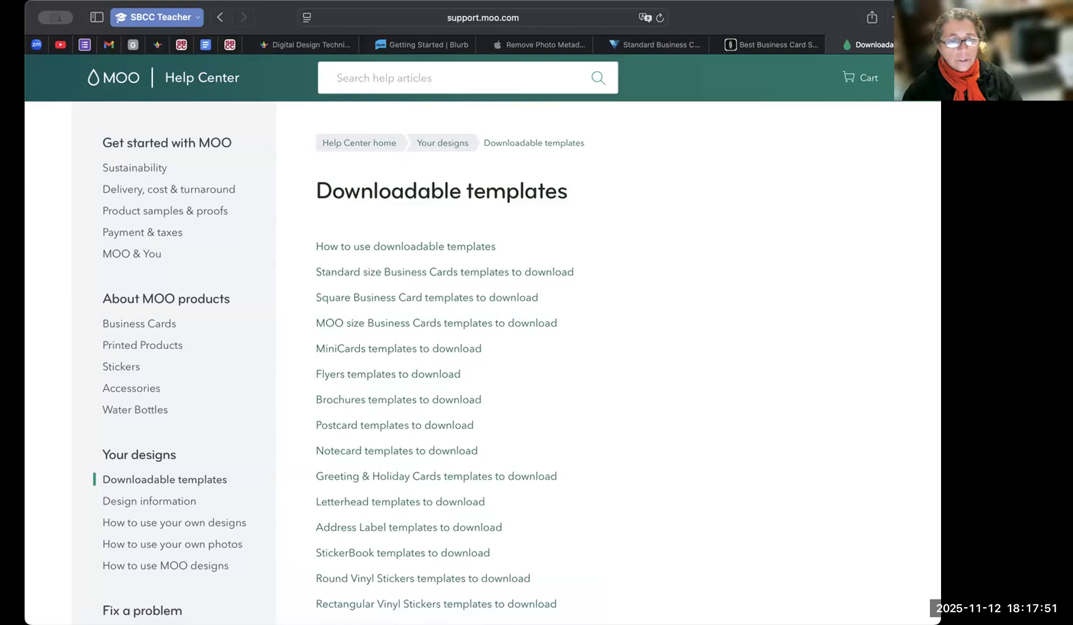
Switch to InDesign and zoom the CSI brochure out to 50% to show the full height of the front cover.
{"action": "key", "text": "super+Tab"}
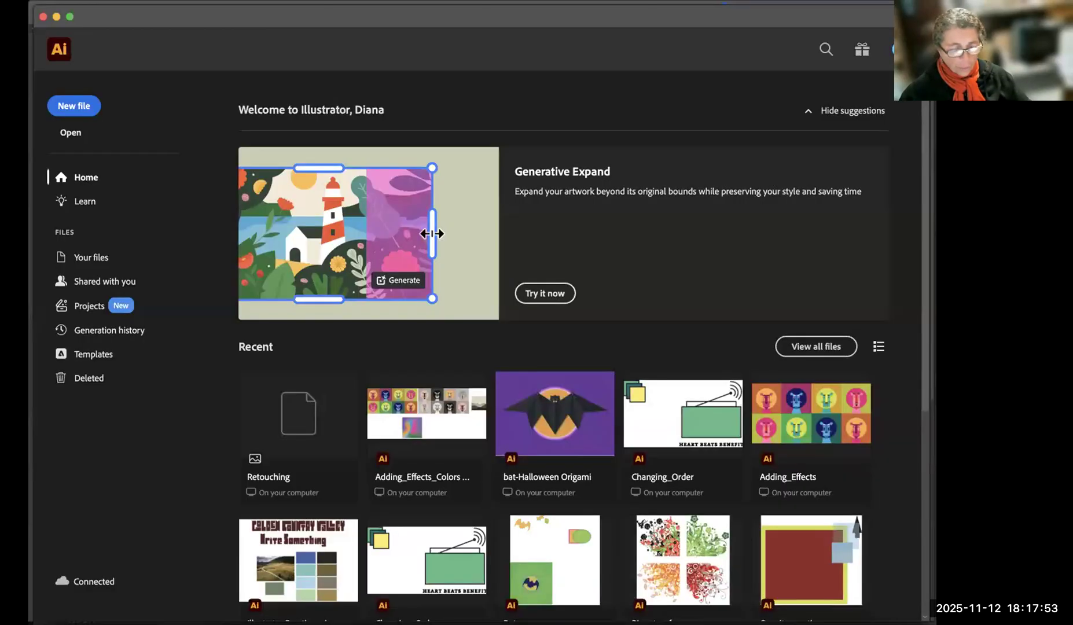
{"action": "key", "text": "super+Tab"}
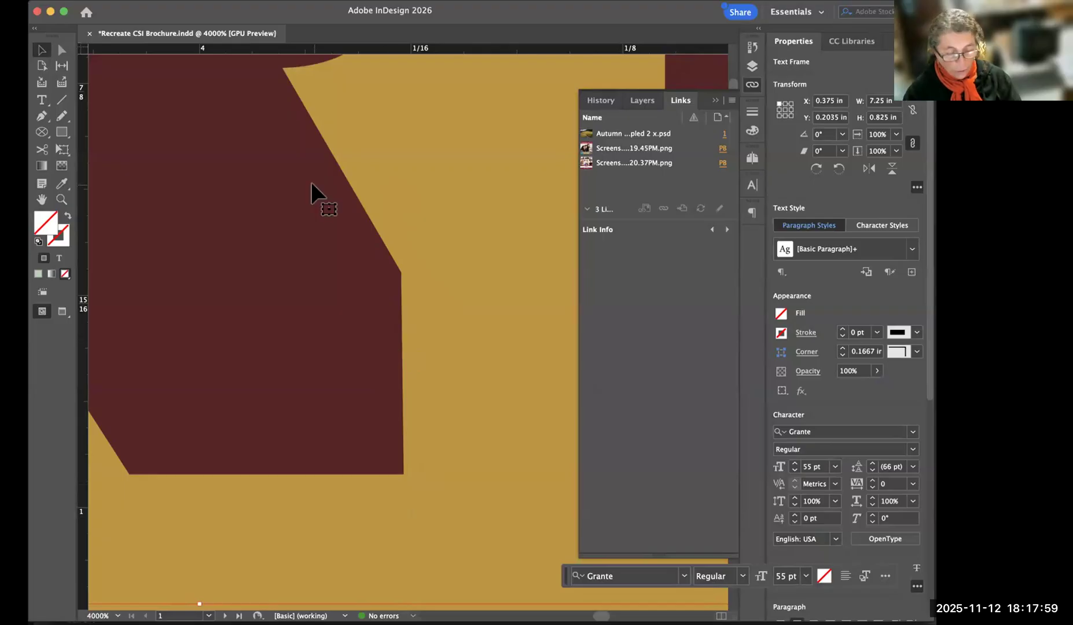
{"action": "key", "text": "super+minus"}
{"action": "key", "text": "super+minus"}
{"action": "key", "text": "super+minus"}
{"action": "key", "text": "super+minus"}
{"action": "key", "text": "super+minus"}
{"action": "key", "text": "super+minus"}
{"action": "key", "text": "super+minus"}
{"action": "key", "text": "super+minus"}
{"action": "key", "text": "super+minus"}
{"action": "key", "text": "super+minus"}
{"action": "key", "text": "super+minus"}
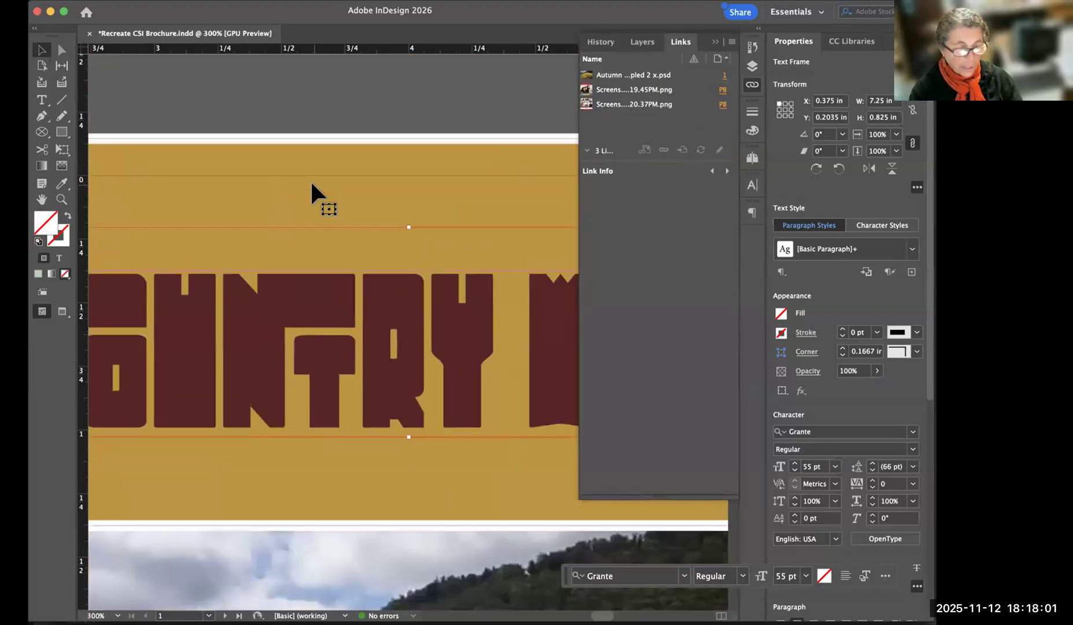
{"action": "key", "text": "super+minus"}
{"action": "key", "text": "super+minus"}
{"action": "key", "text": "super+minus"}
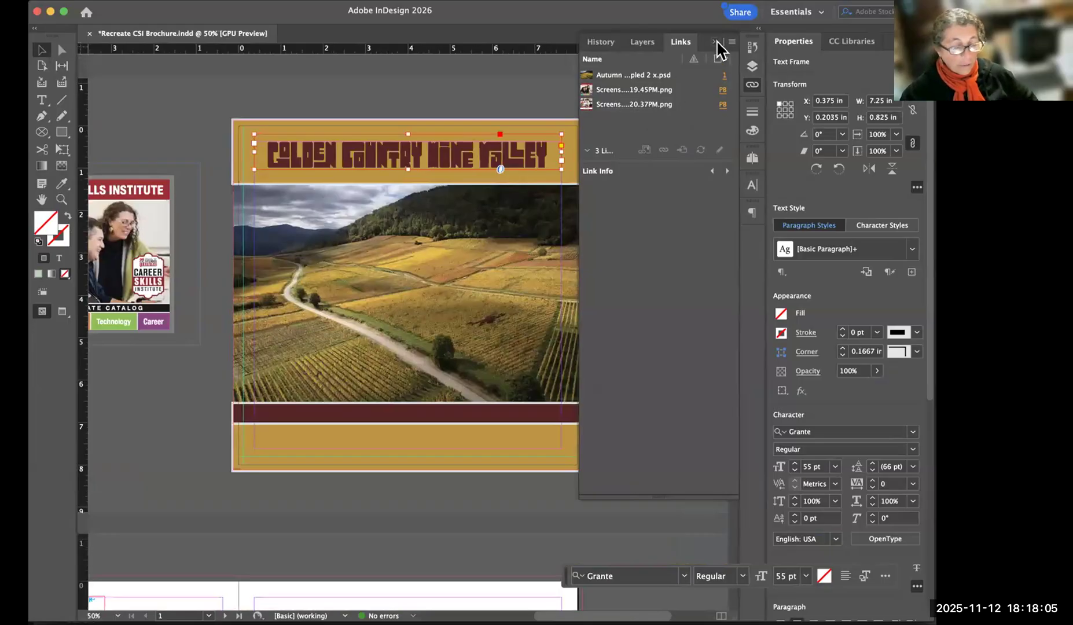
Collapse the Links panel, deselect the cover title frame and raise the floating contextual task bar.
{"action": "key", "text": "super+Tab"}
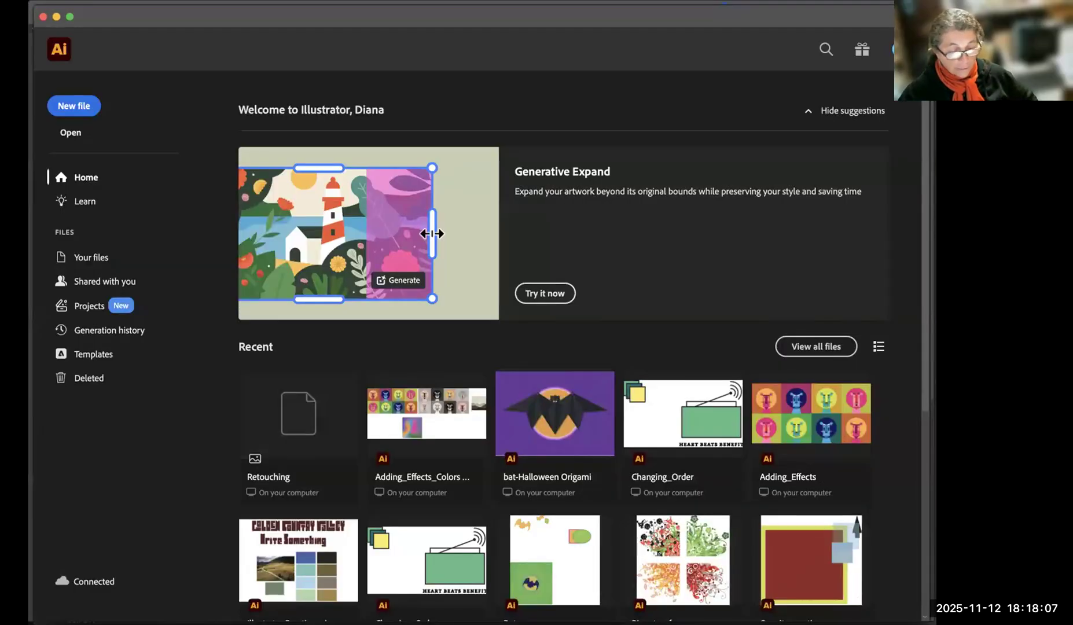
{"action": "key", "text": "super+Tab"}
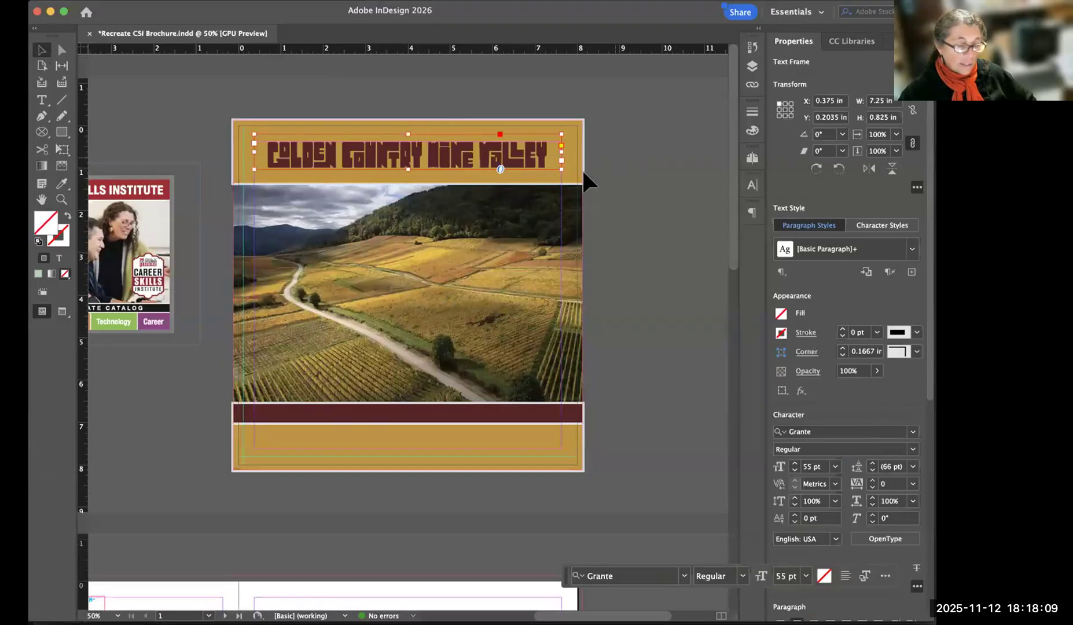
{"action": "left_click", "coordinate": [535, 133]}
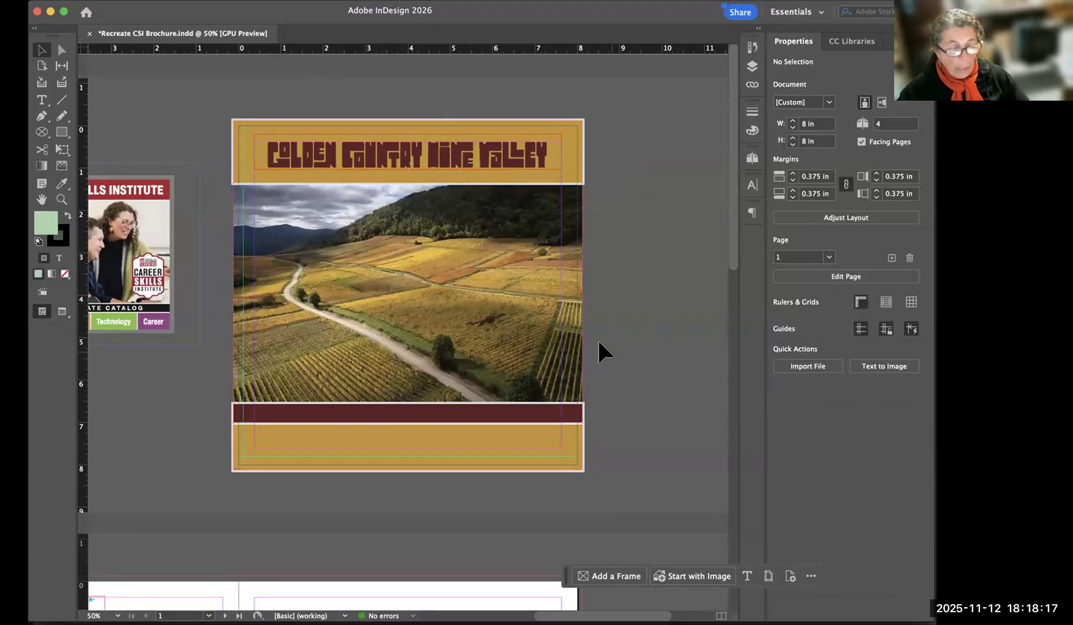
{"action": "scroll", "coordinate": [471, 489], "scroll_direction": "down", "scroll_amount": 2}
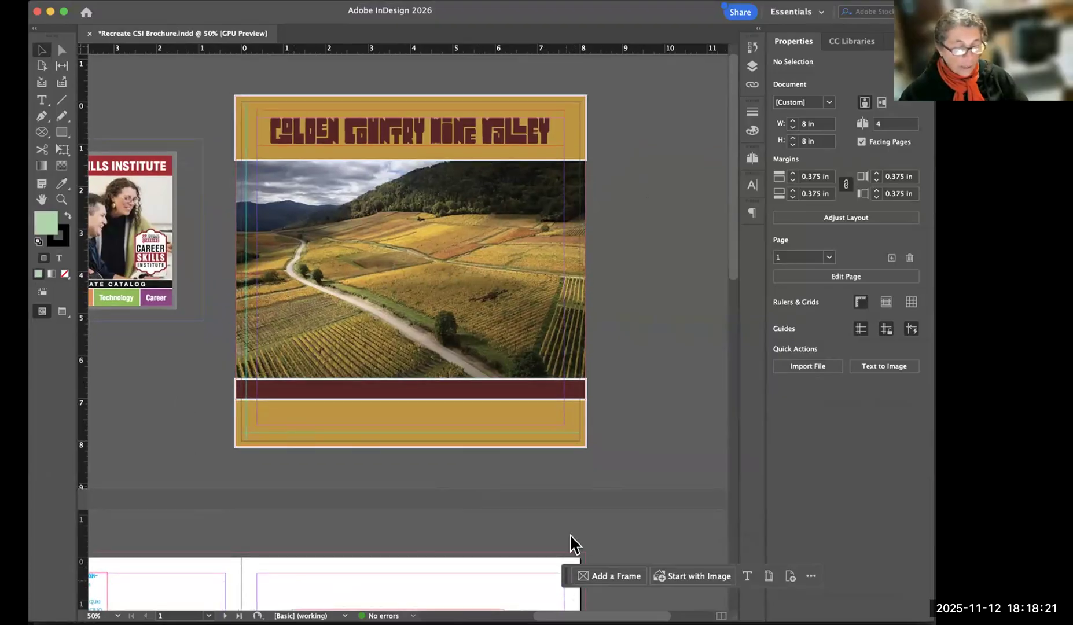
{"action": "left_click_drag", "start_coordinate": [570, 535], "coordinate": [576, 483]}
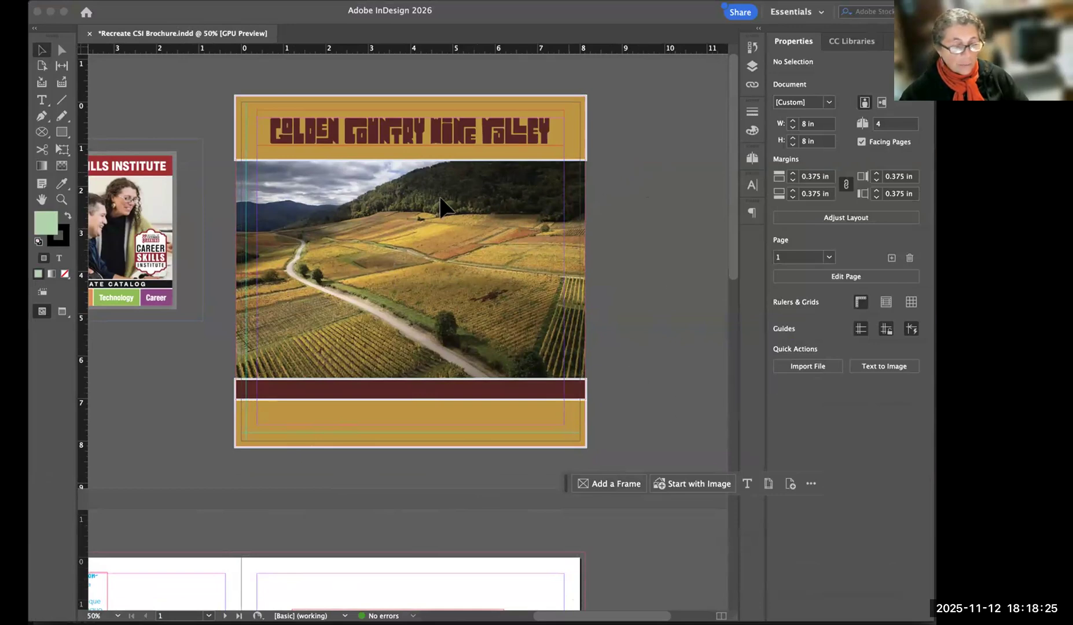
Shorten the threaded text frame on page 3 to about 2.155 in high by raising its lower edge, and deselect it.
{"action": "scroll", "coordinate": [444, 439], "scroll_direction": "down", "scroll_amount": 15}
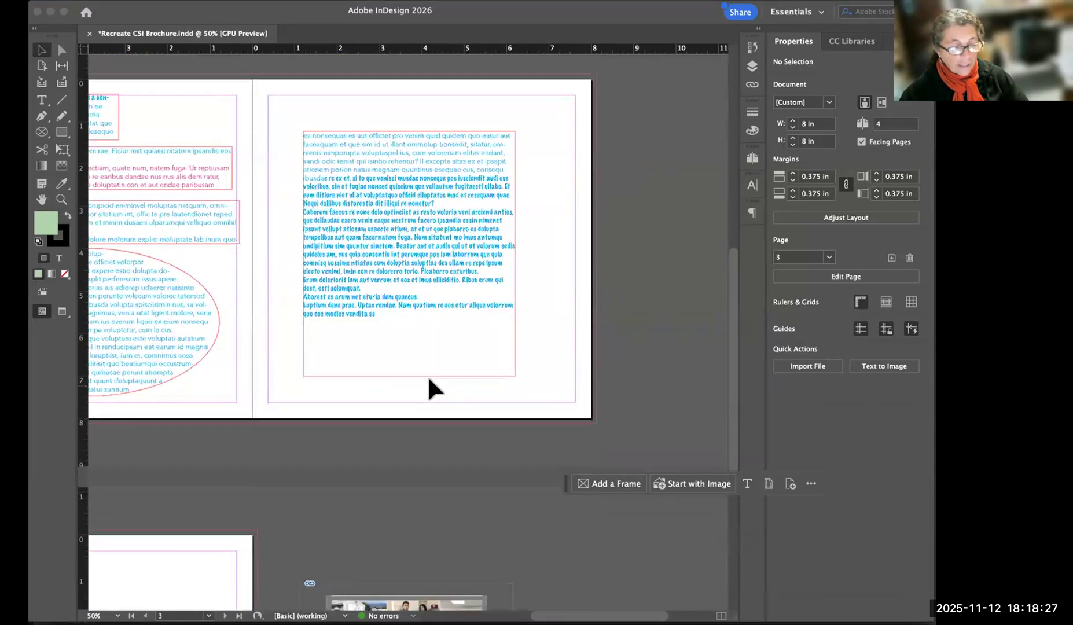
{"action": "scroll", "coordinate": [378, 510], "scroll_direction": "up", "scroll_amount": 1}
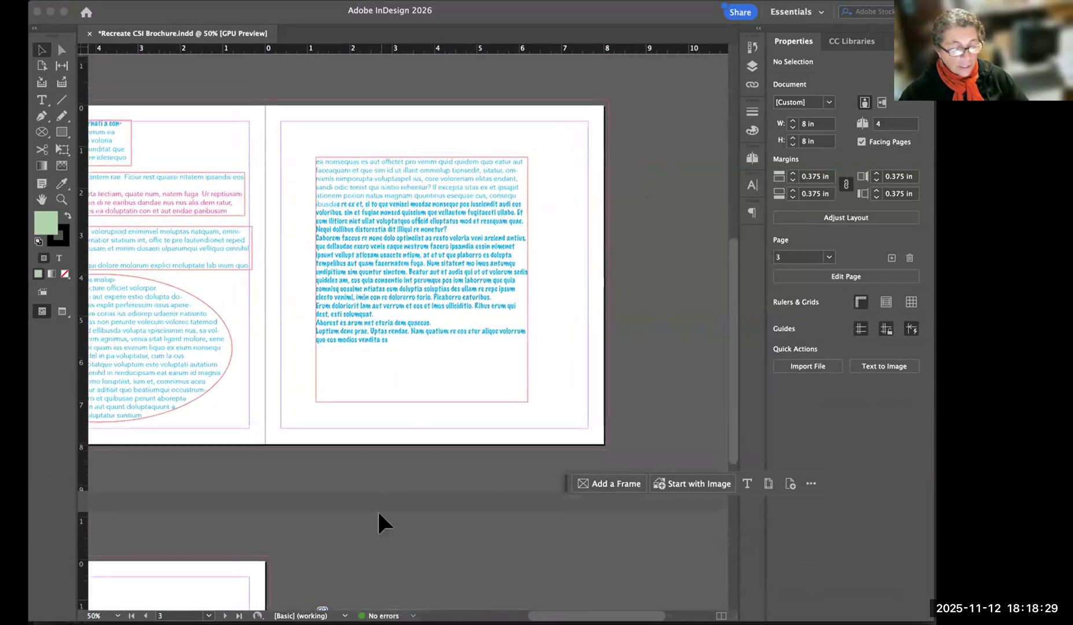
{"action": "scroll", "coordinate": [306, 363], "scroll_direction": "up", "scroll_amount": 1}
{"action": "scroll", "coordinate": [307, 365], "scroll_direction": "left", "scroll_amount": 5}
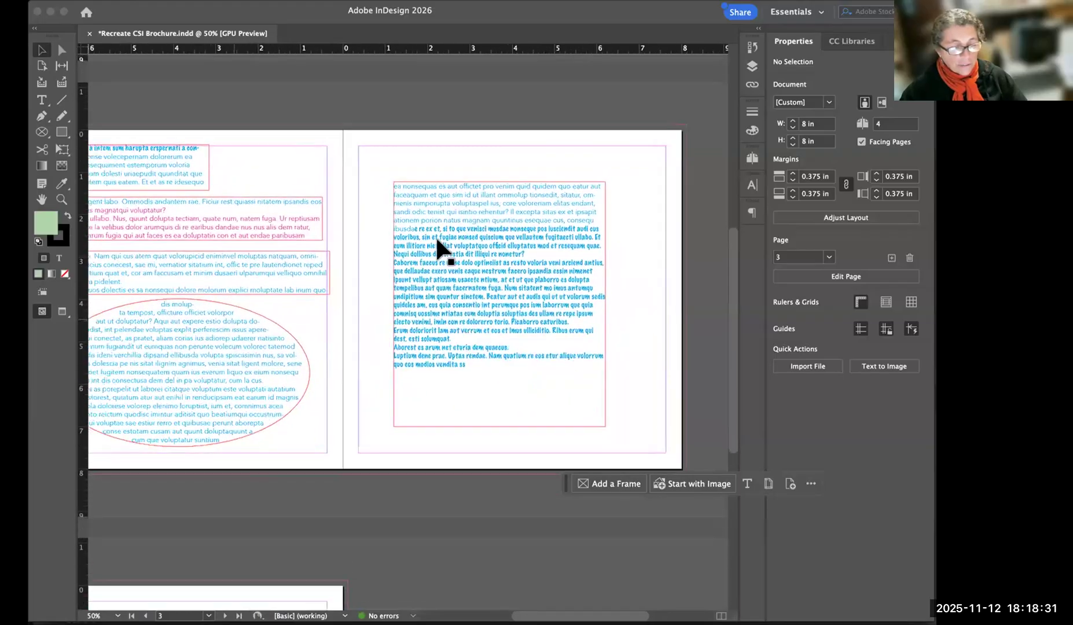
{"action": "scroll", "coordinate": [282, 225], "scroll_direction": "left", "scroll_amount": 2}
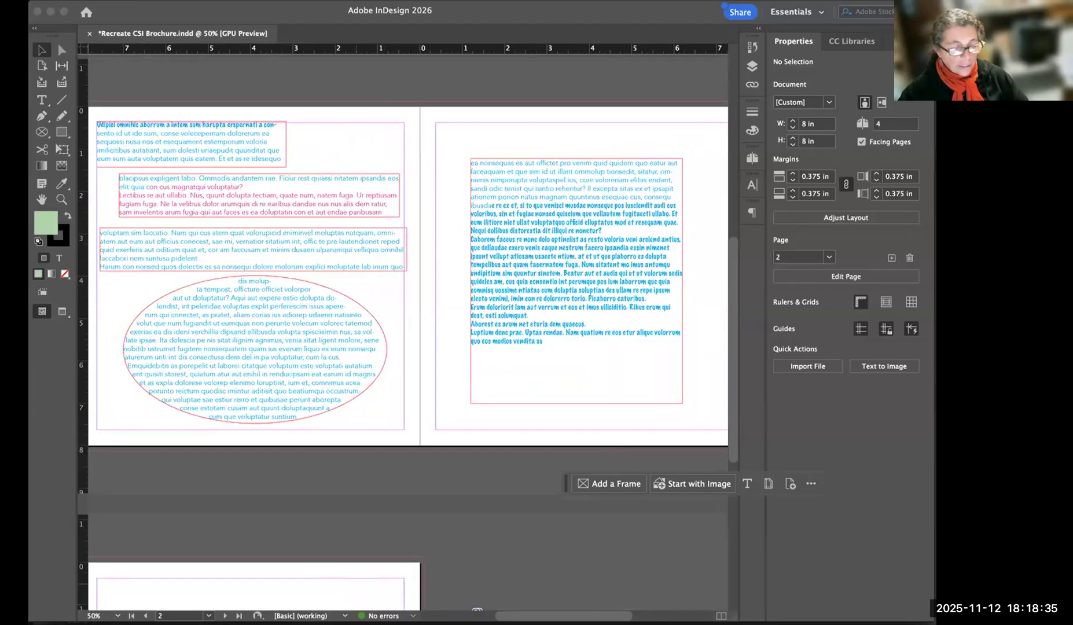
{"action": "left_click", "coordinate": [530, 325]}
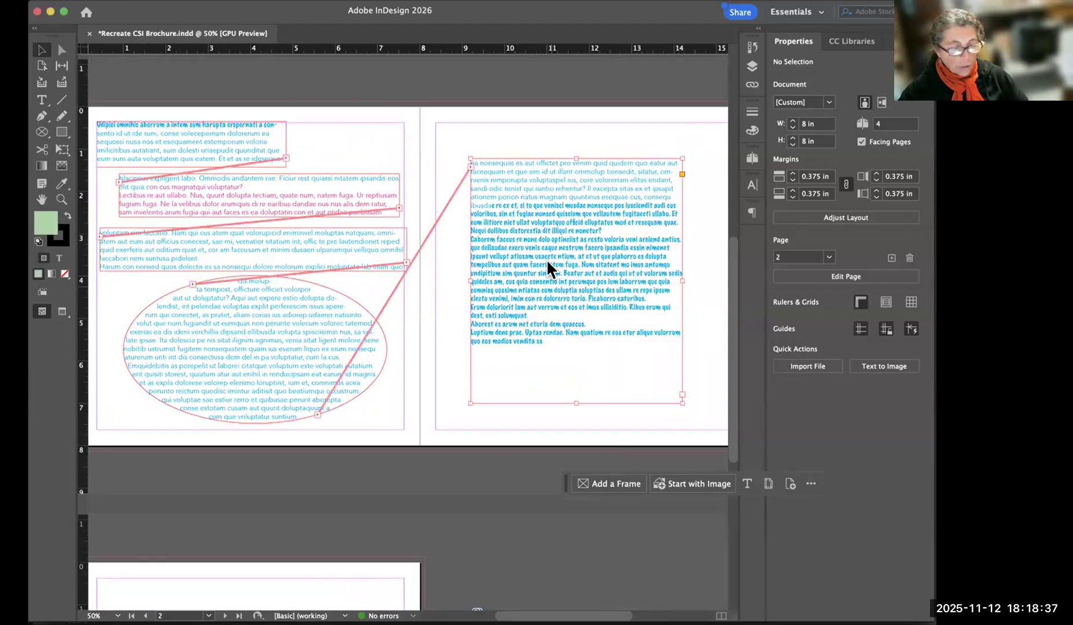
{"action": "left_click", "coordinate": [412, 623]}
{"action": "key", "text": "super+Tab"}
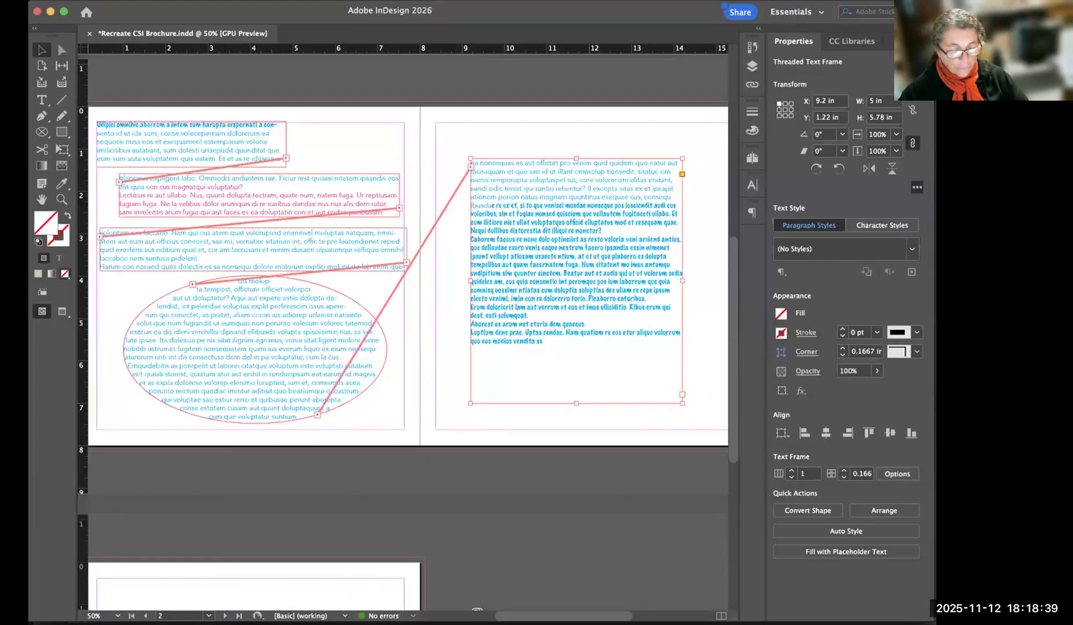
{"action": "left_click_drag", "start_coordinate": [572, 391], "coordinate": [574, 249]}
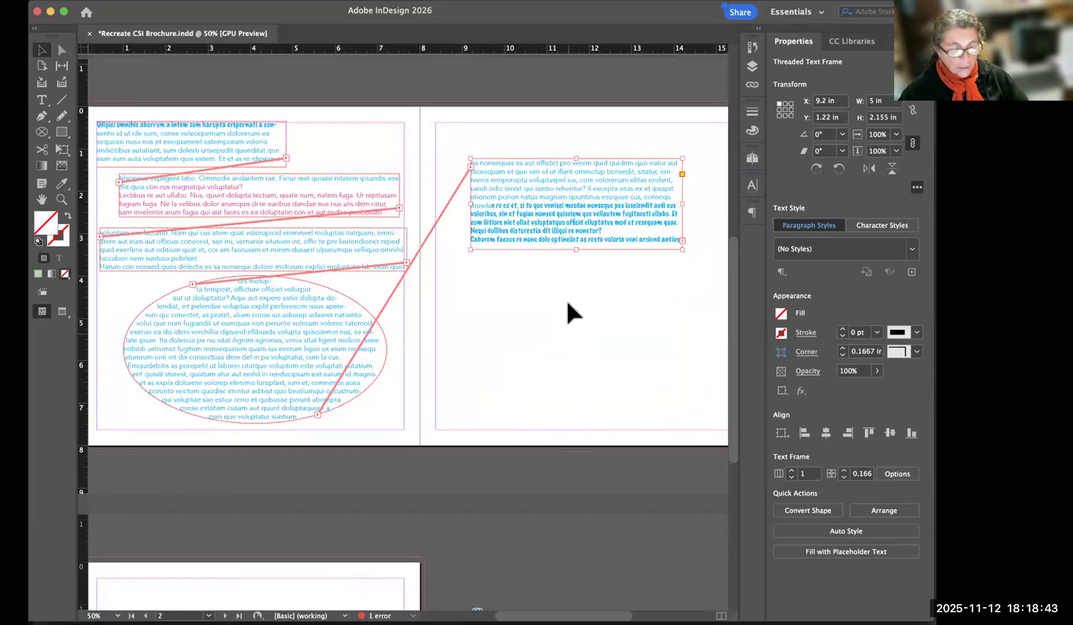
{"action": "left_click", "coordinate": [585, 277]}
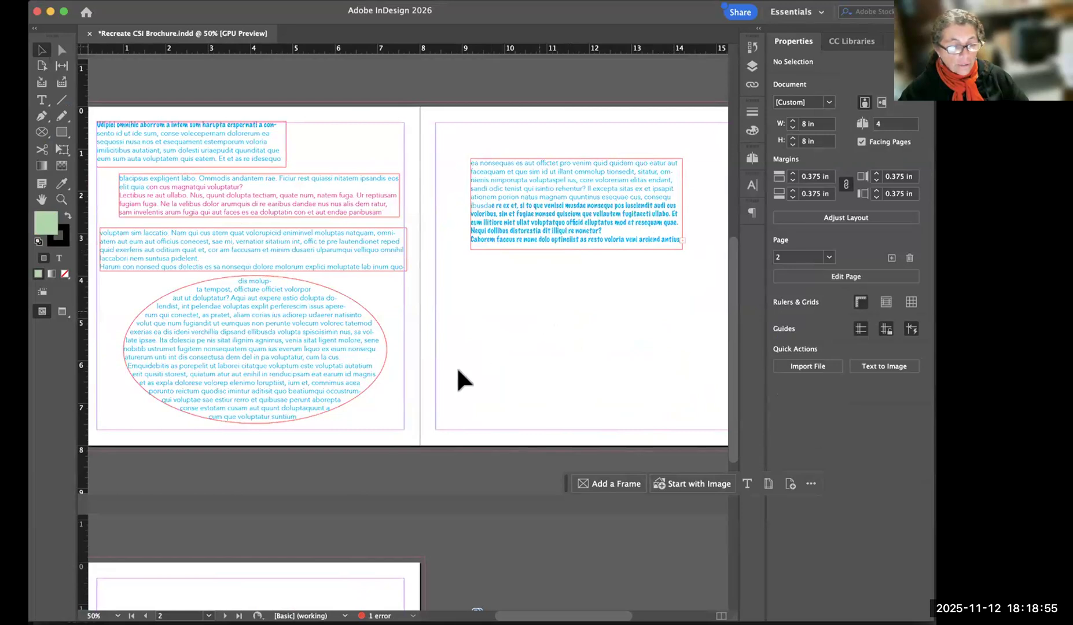
Shorten page 3's threaded text frame further to about 1.02 in high, and deselect it.
{"action": "scroll", "coordinate": [383, 587], "scroll_direction": "up", "scroll_amount": 2}
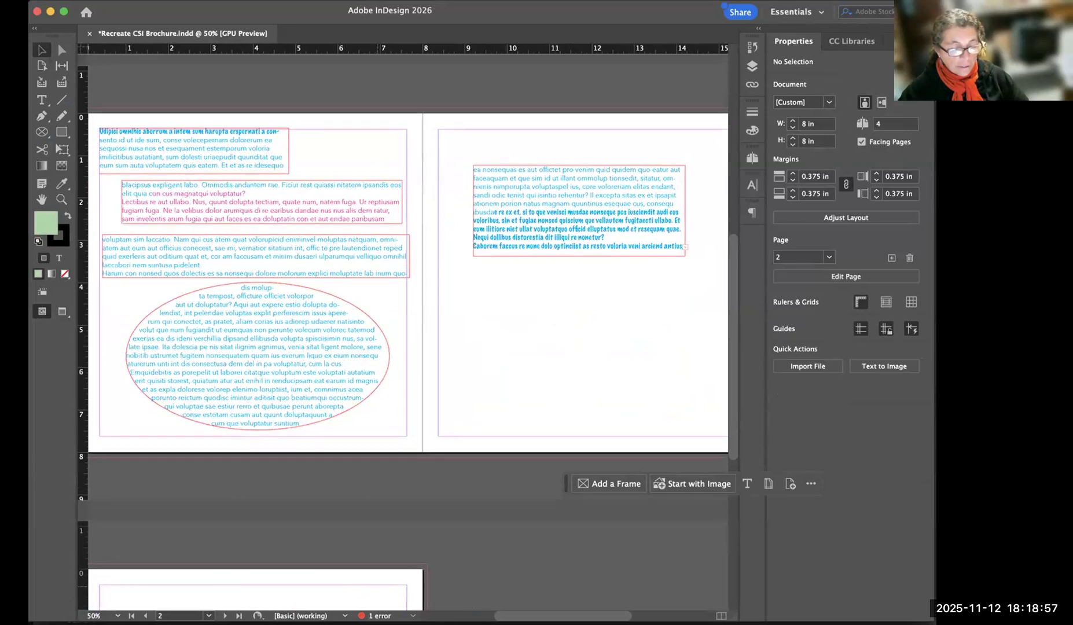
{"action": "scroll", "coordinate": [405, 330], "scroll_direction": "up", "scroll_amount": 1}
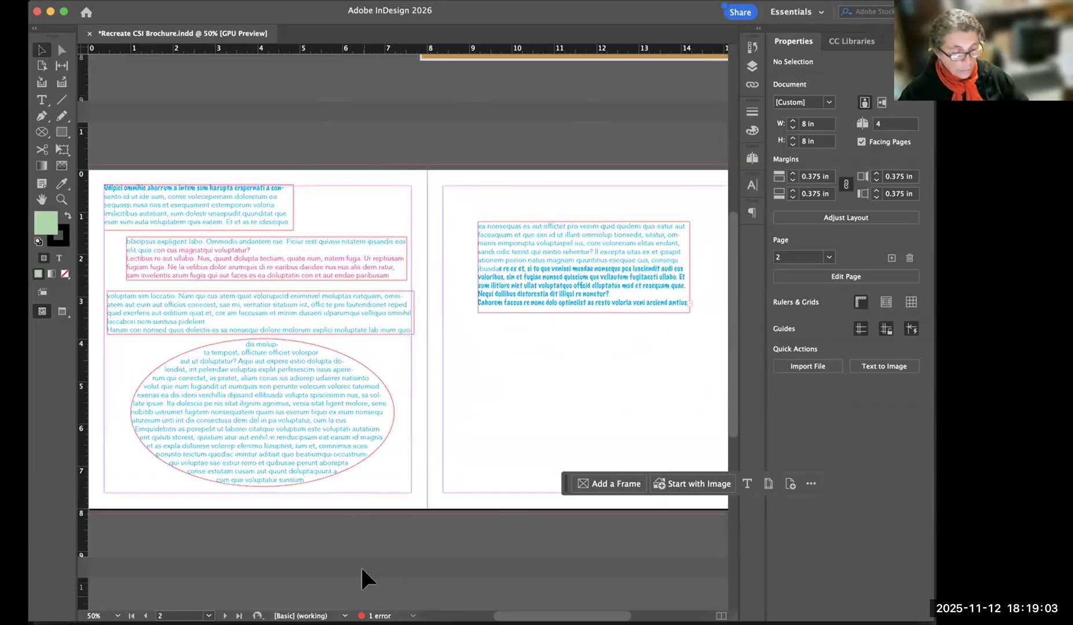
{"action": "left_click", "coordinate": [584, 308]}
{"action": "left_click_drag", "start_coordinate": [583, 312], "coordinate": [584, 265]}
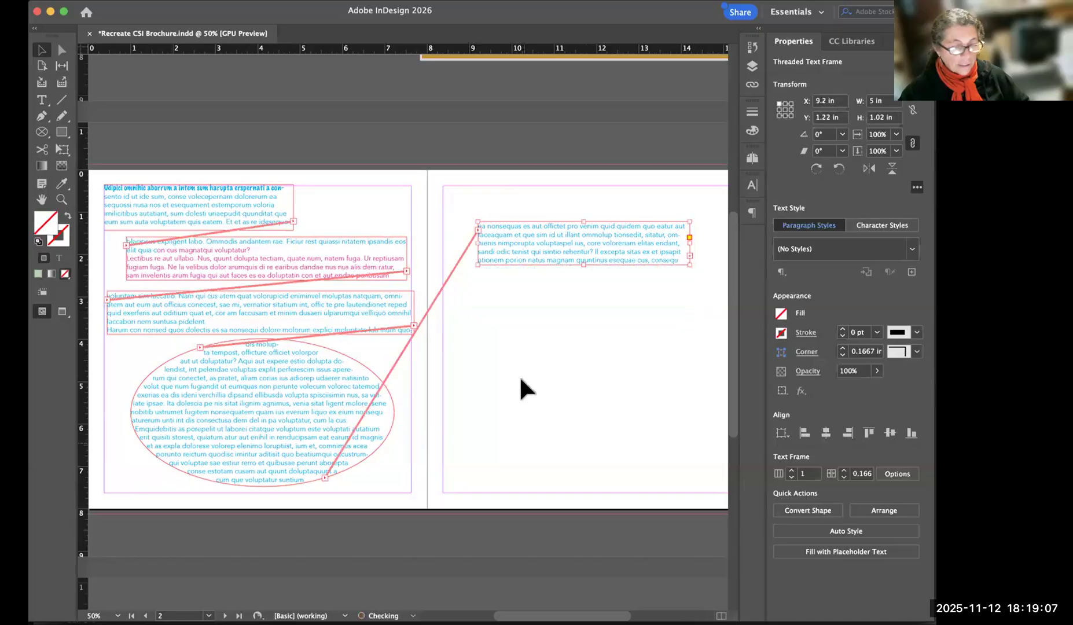
{"action": "left_click", "coordinate": [440, 539]}
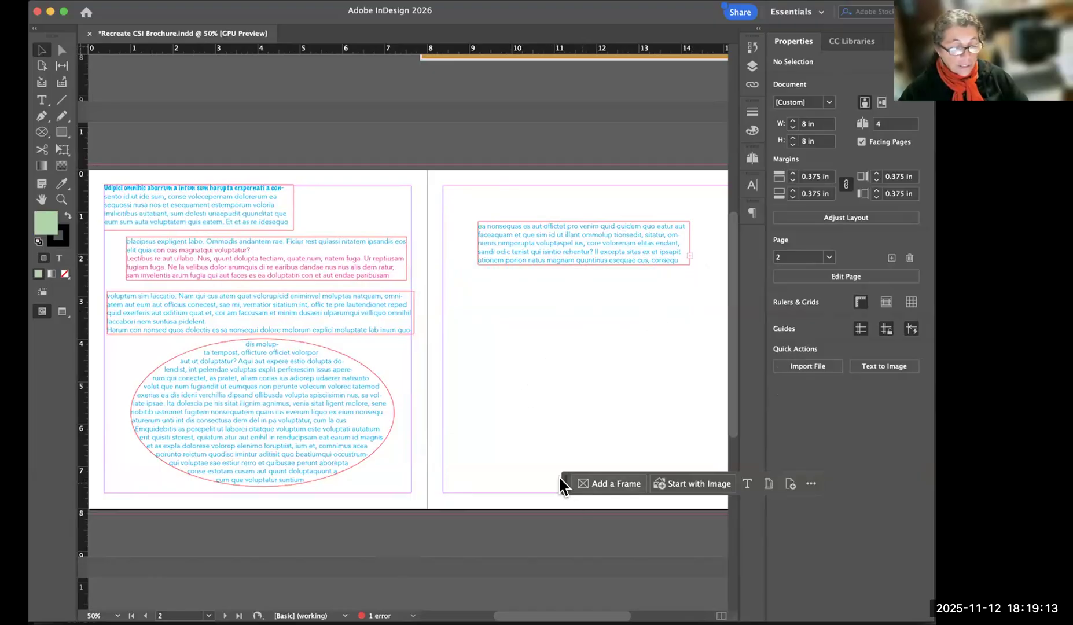
Lower the floating contextual task bar slightly and open the Preflight panel over the page 2–3 spread.
{"action": "left_click_drag", "start_coordinate": [565, 482], "coordinate": [565, 489]}
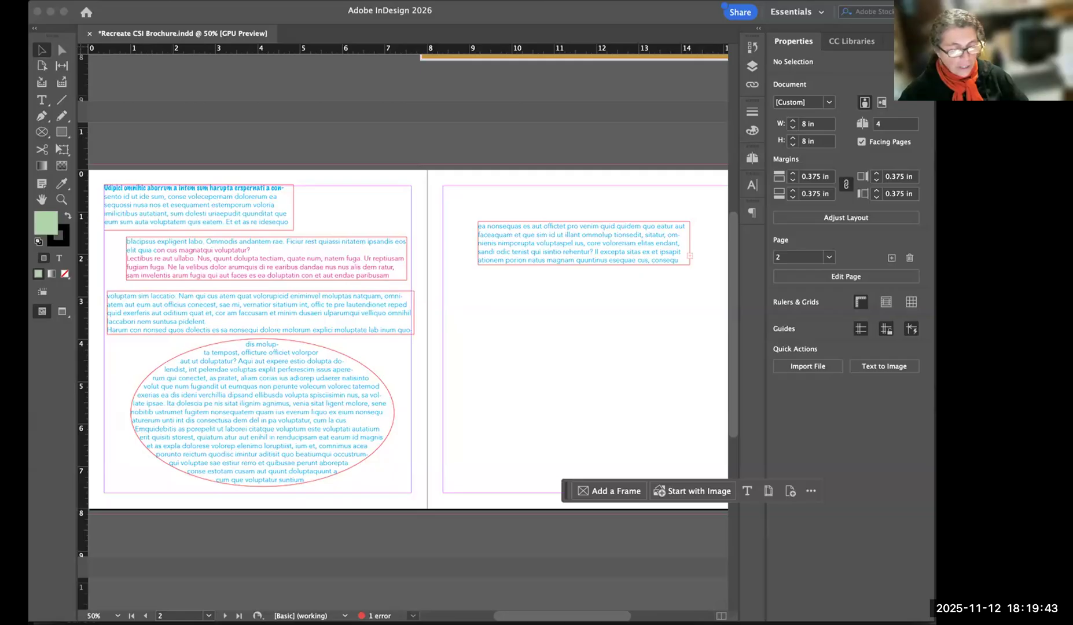
{"action": "left_click", "coordinate": [413, 616]}
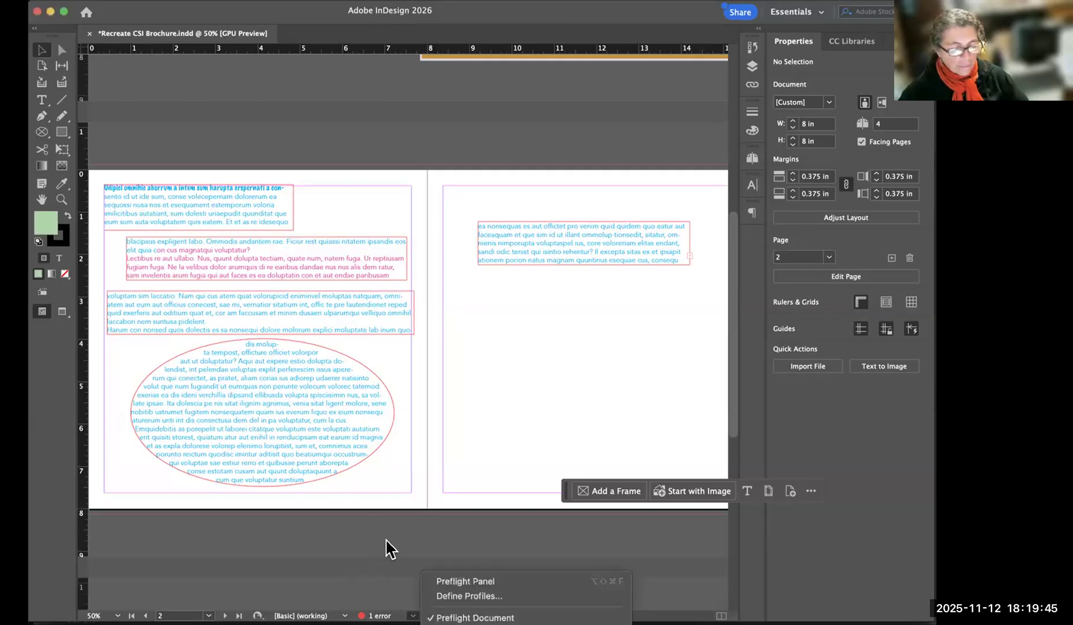
{"action": "left_click", "coordinate": [407, 607]}
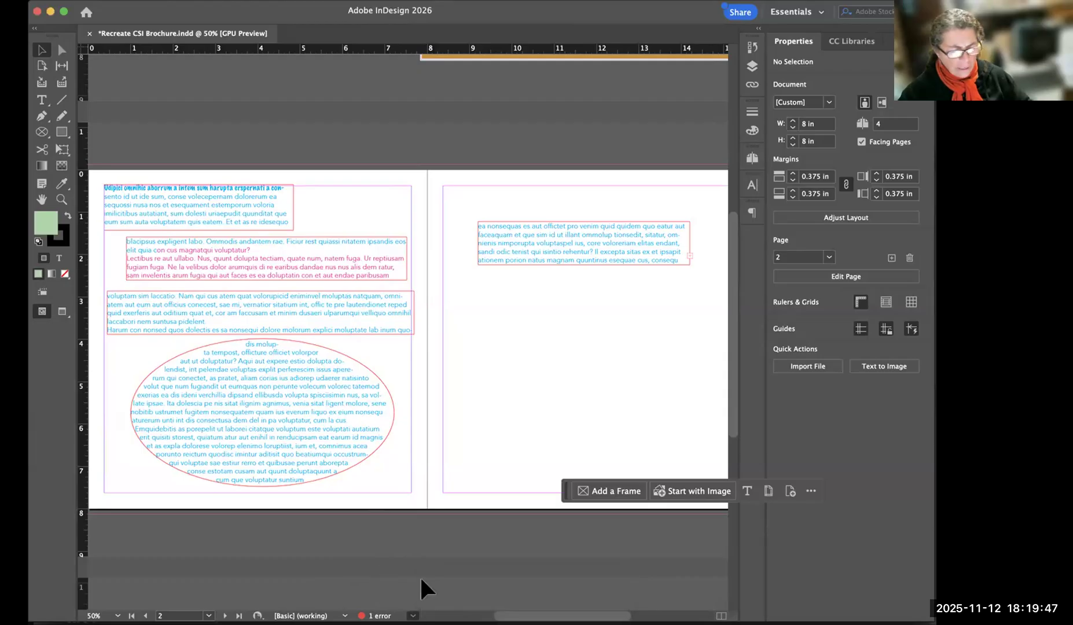
{"action": "left_click", "coordinate": [413, 615]}
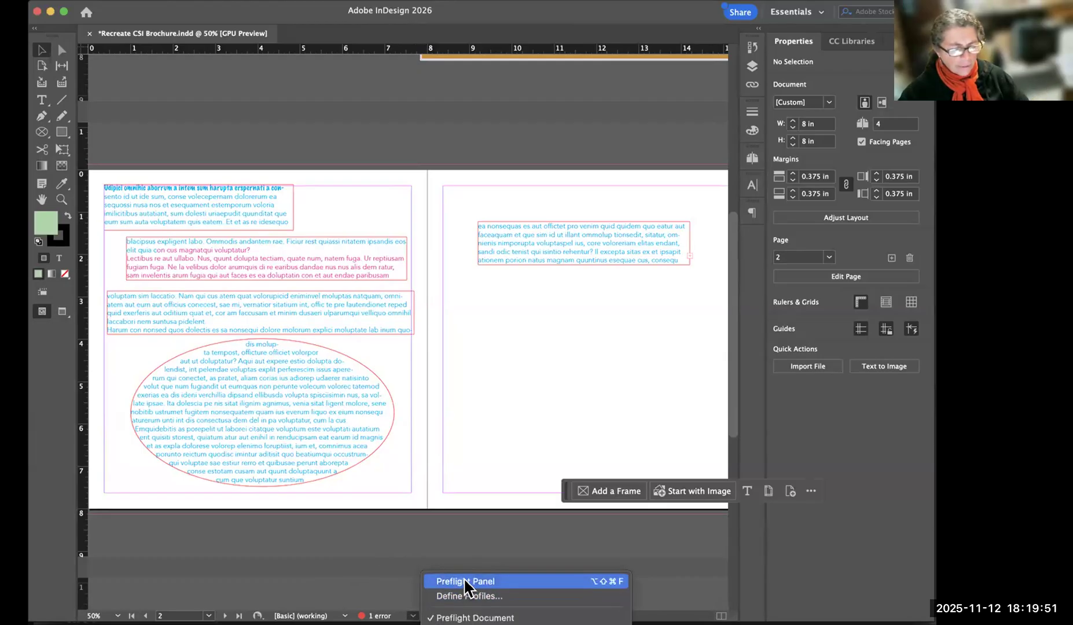
{"action": "left_click", "coordinate": [464, 581]}
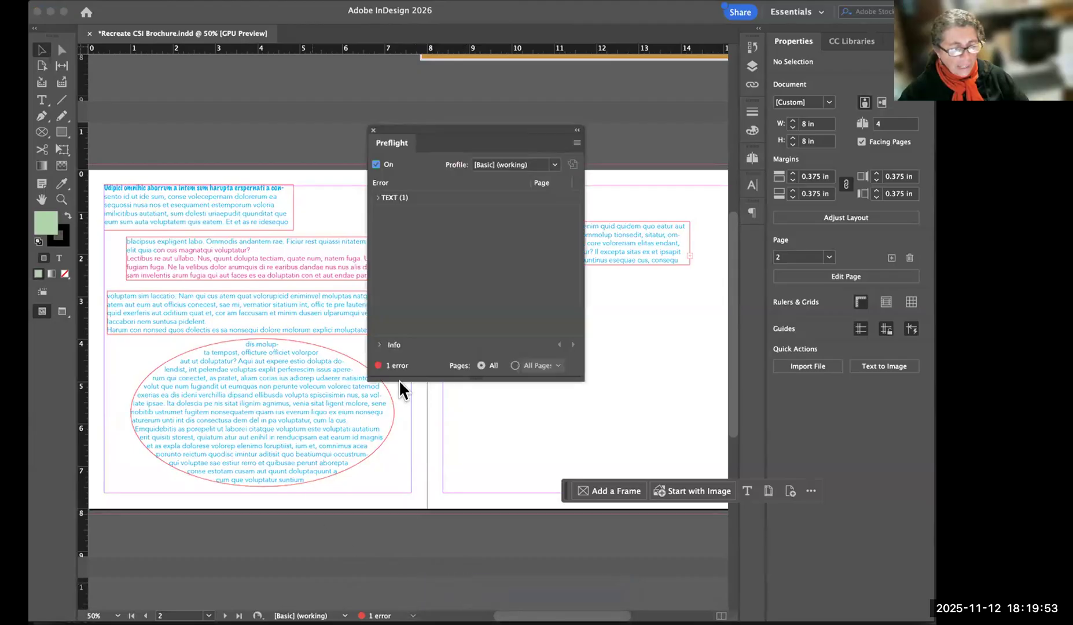
{"action": "left_click_drag", "start_coordinate": [523, 129], "coordinate": [538, 145]}
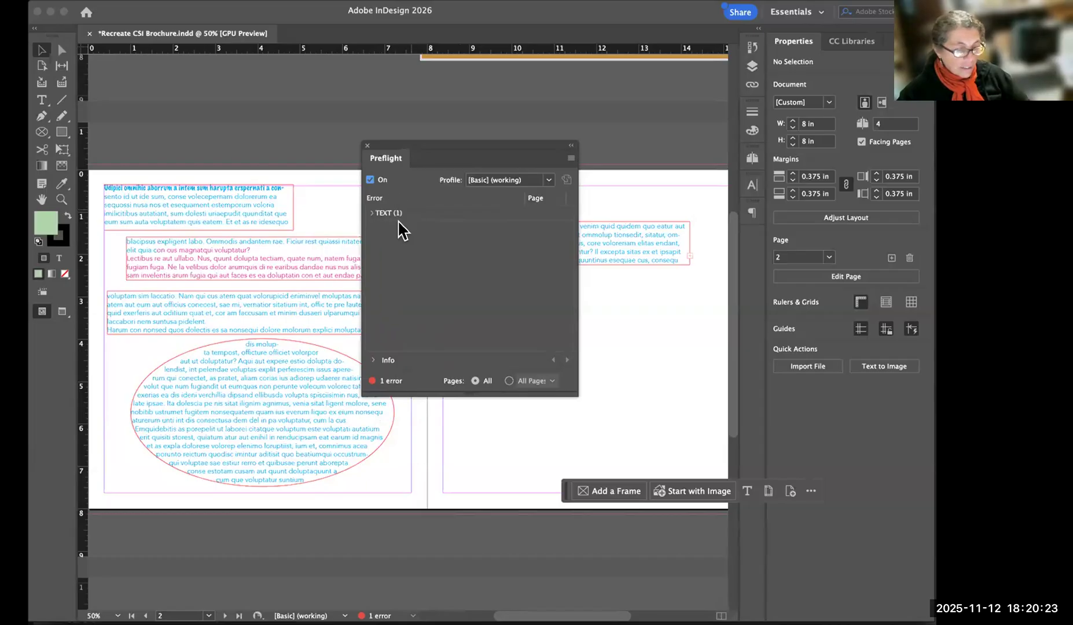
Expand the Preflight text error, jump to the overset text frame on page 3, and move the panel clear and make it taller.
{"action": "left_click", "coordinate": [372, 213]}
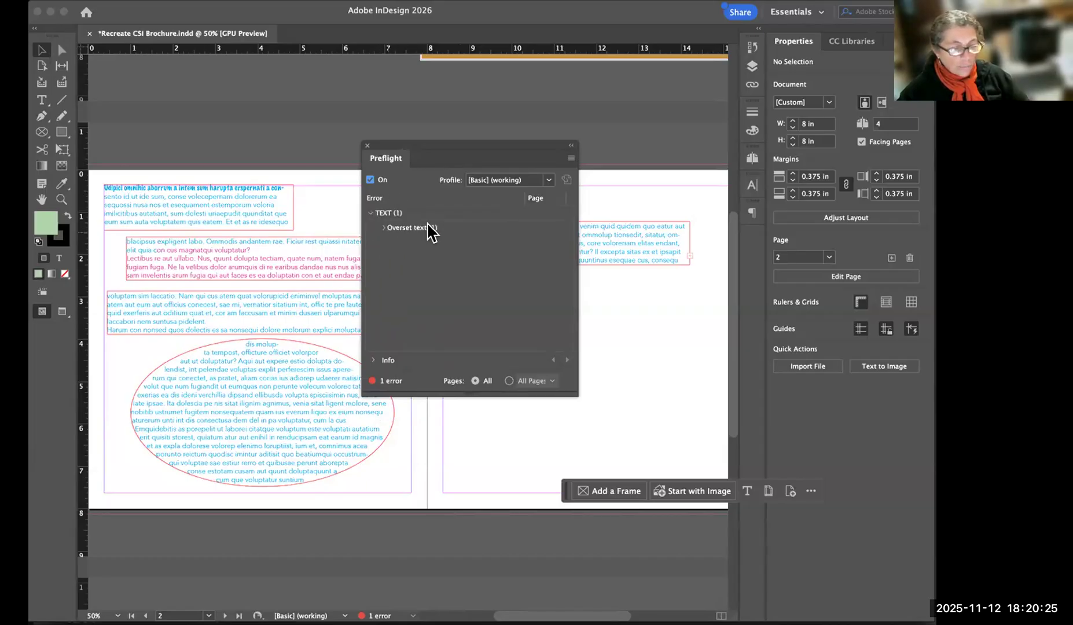
{"action": "left_click", "coordinate": [383, 228]}
{"action": "left_click", "coordinate": [553, 248]}
{"action": "left_click_drag", "start_coordinate": [503, 153], "coordinate": [740, 15]}
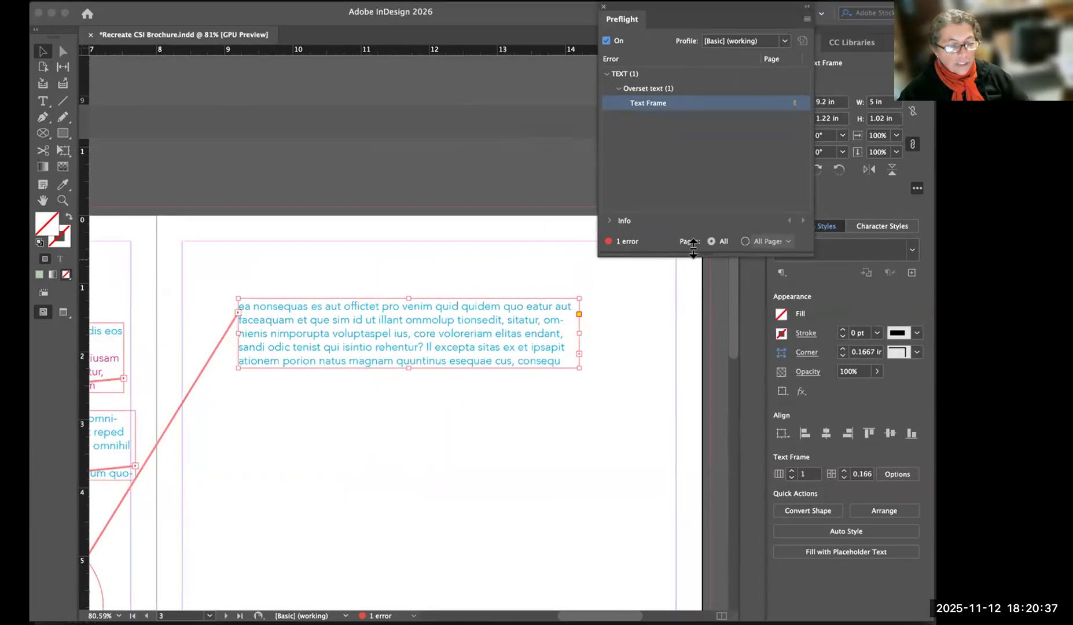
{"action": "left_click_drag", "start_coordinate": [700, 253], "coordinate": [723, 277]}
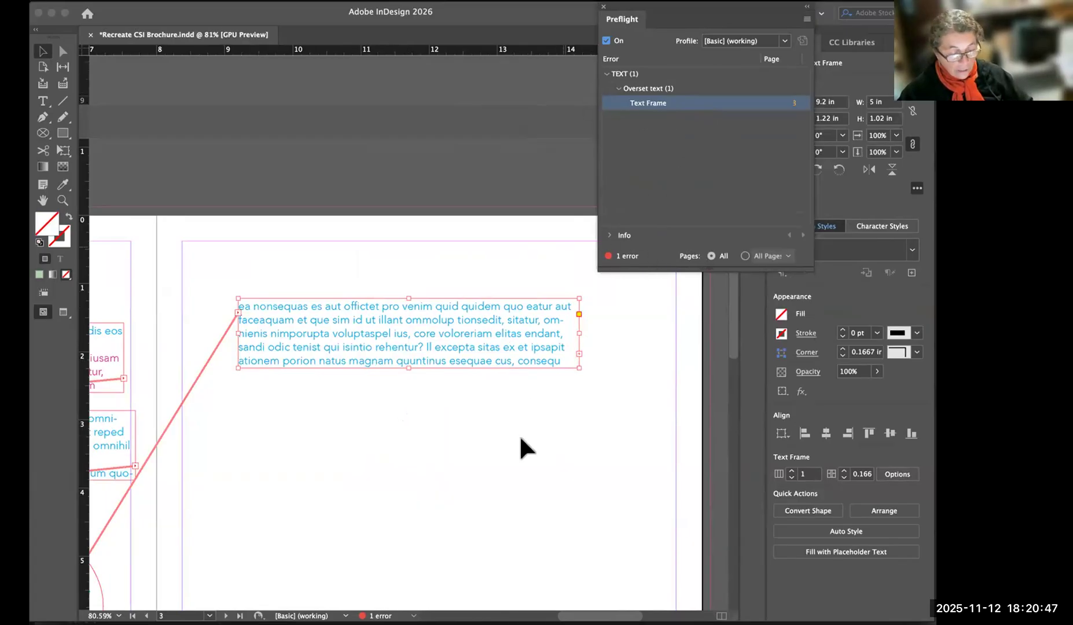
Enlarge page 3's threaded text frame to 4.83 in high by lowering its bottom edge so the overset text fits.
{"action": "key", "text": "super+minus"}
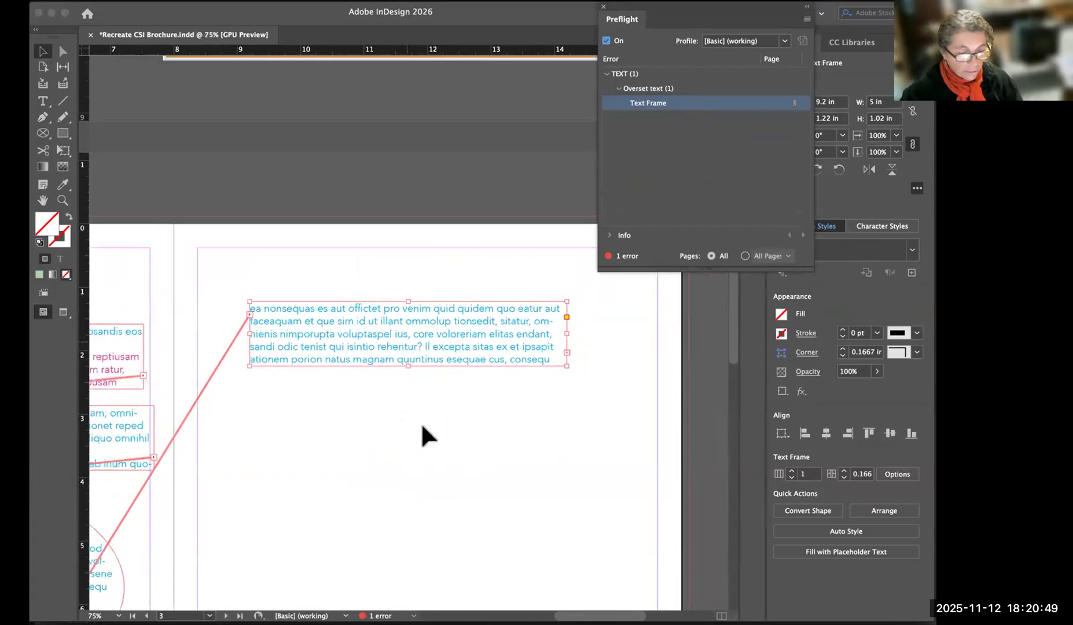
{"action": "key", "text": "super+minus"}
{"action": "left_click_drag", "start_coordinate": [404, 352], "coordinate": [404, 515]}
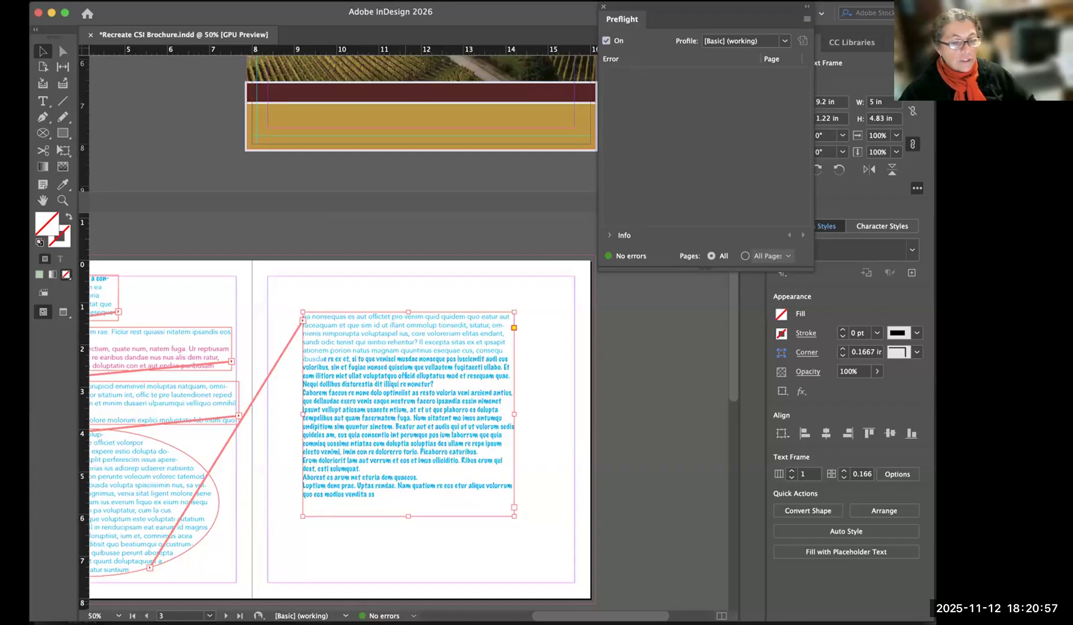
Close the Preflight panel, deselect the page 3 frame and display the cover above the inner spread at about 34%.
{"action": "left_click", "coordinate": [604, 7]}
{"action": "scroll", "coordinate": [586, 292], "scroll_direction": "down", "scroll_amount": 2}
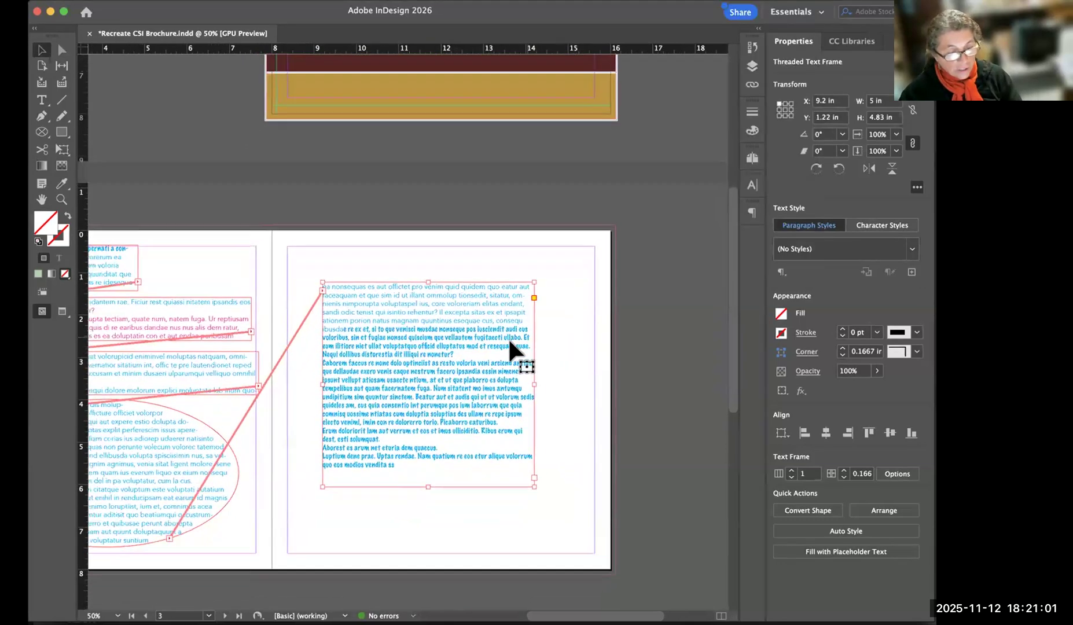
{"action": "scroll", "coordinate": [495, 339], "scroll_direction": "left", "scroll_amount": 2}
{"action": "scroll", "coordinate": [472, 355], "scroll_direction": "down", "scroll_amount": 4}
{"action": "scroll", "coordinate": [473, 258], "scroll_direction": "up", "scroll_amount": 1}
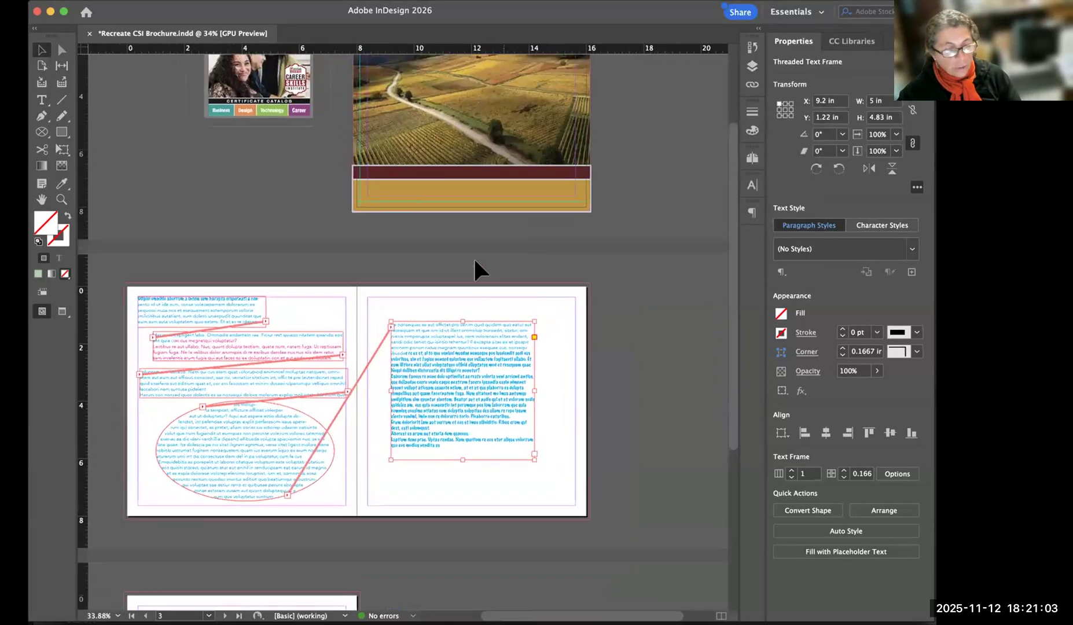
{"action": "scroll", "coordinate": [447, 490], "scroll_direction": "up", "scroll_amount": 1}
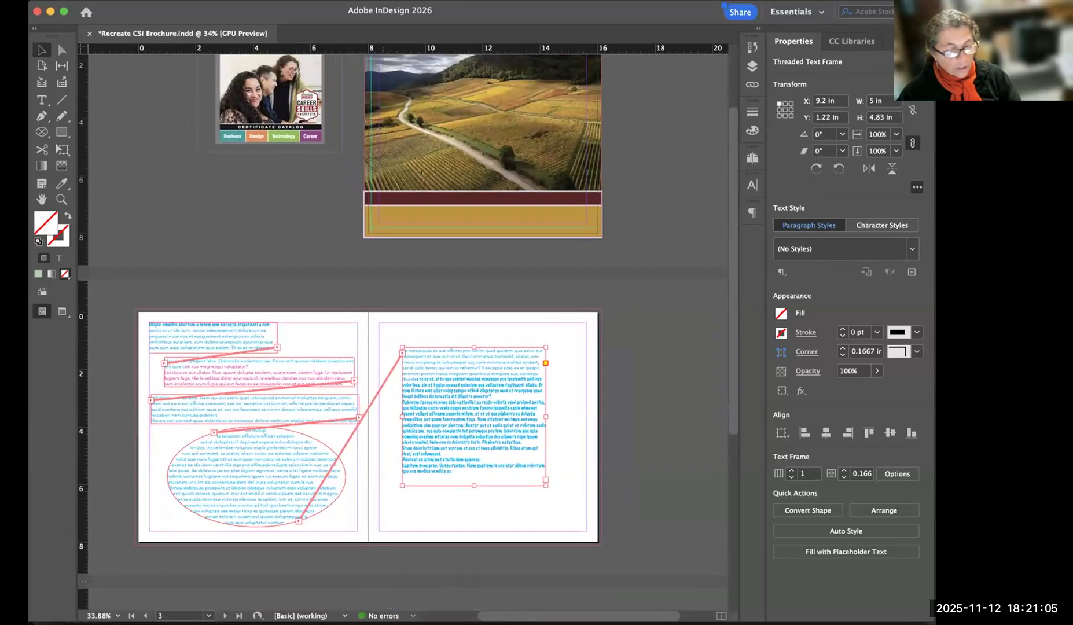
{"action": "scroll", "coordinate": [354, 575], "scroll_direction": "up", "scroll_amount": 3}
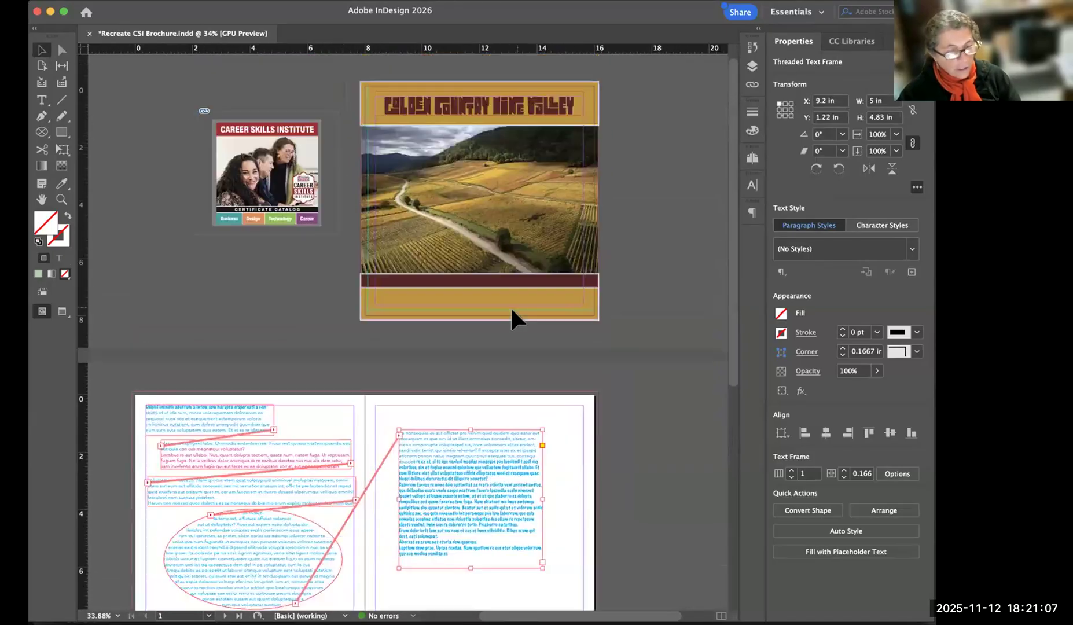
{"action": "left_click", "coordinate": [658, 181]}
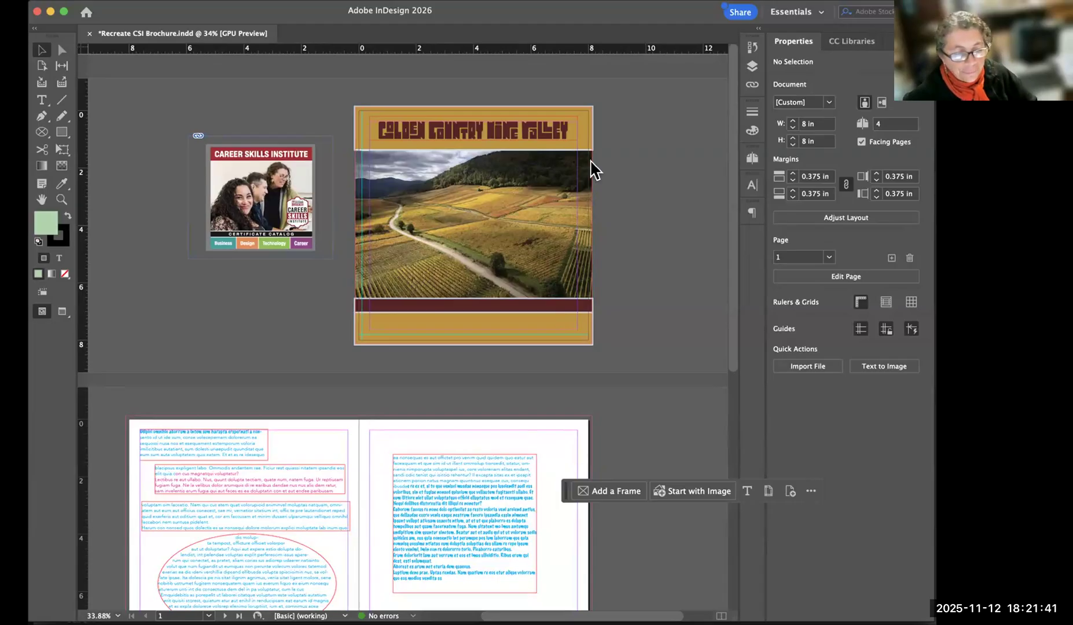
Examine the brochure's Package summary and cancel it without packaging.
{"action": "key", "text": "super+alt+shift+p"}
{"action": "left_click_drag", "start_coordinate": [616, 167], "coordinate": [395, 48]}
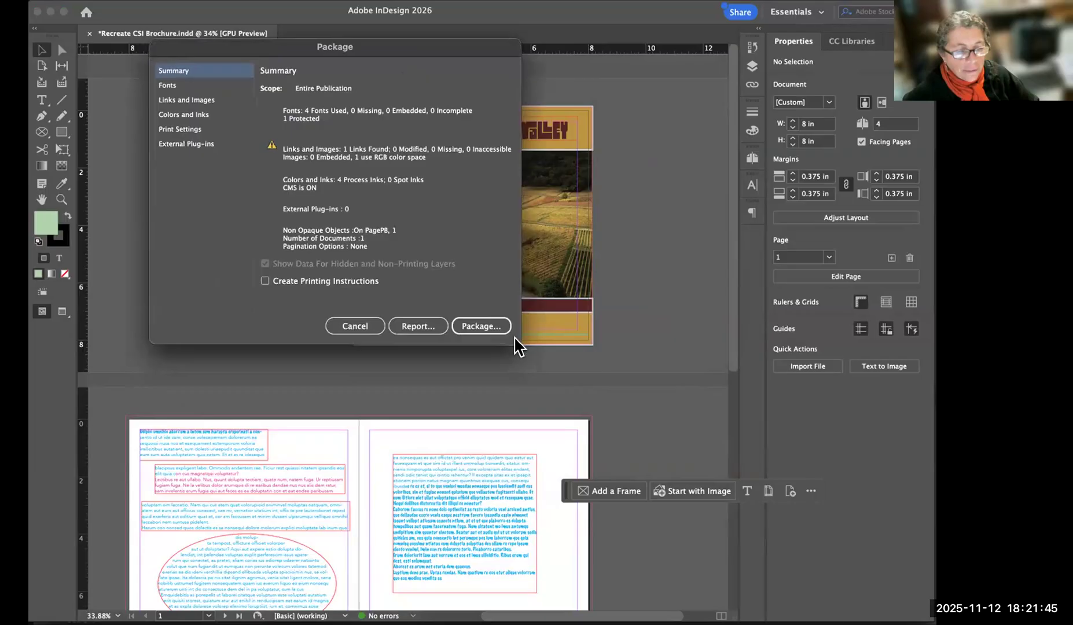
{"action": "left_click", "coordinate": [365, 324]}
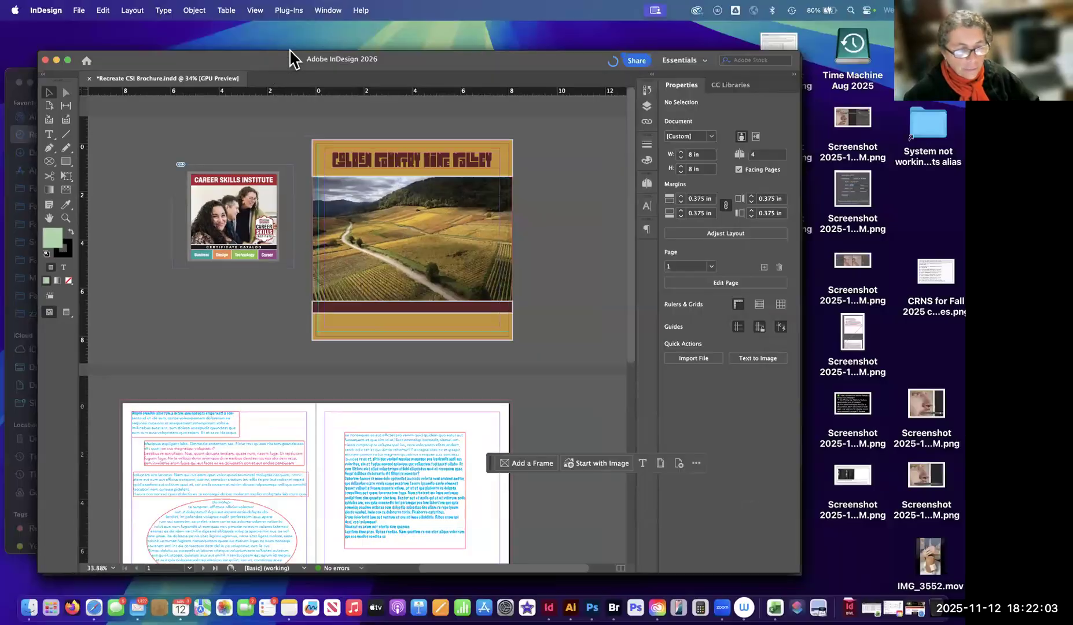
Reopen the Package dialog and examine its summary of fonts, links, inks and plug-ins for the entire publication.
{"action": "left_click", "coordinate": [79, 10]}
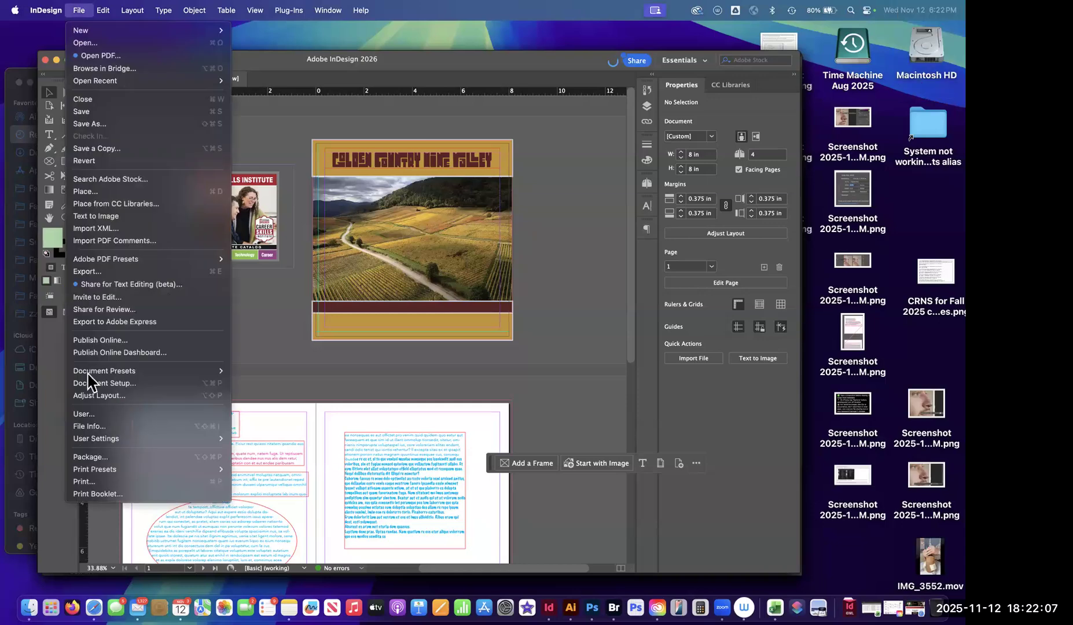
{"action": "left_click", "coordinate": [92, 424]}
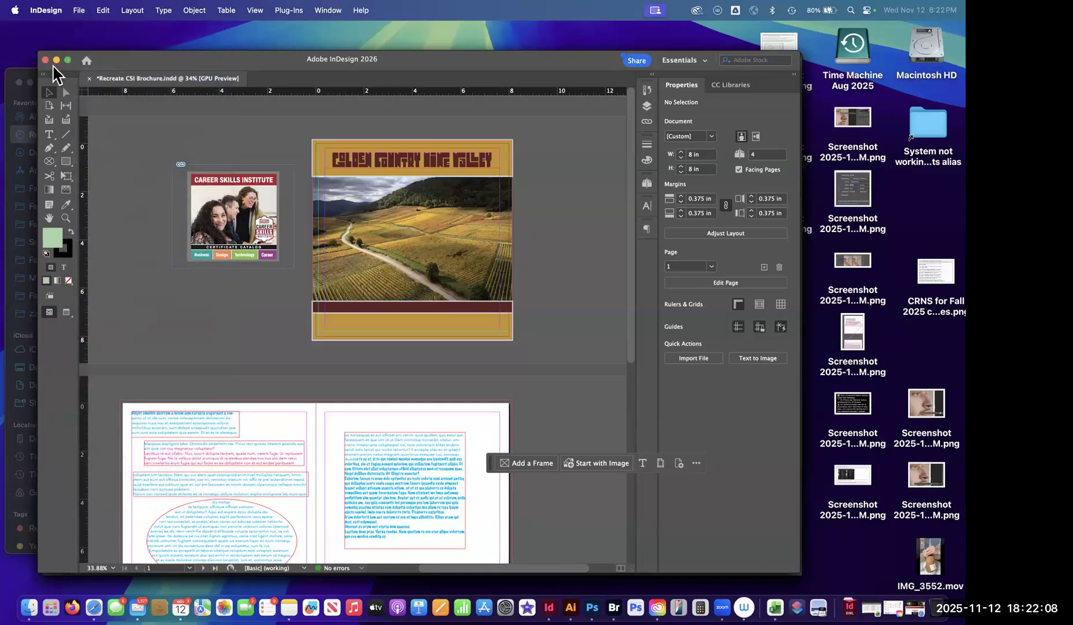
{"action": "left_click", "coordinate": [79, 11]}
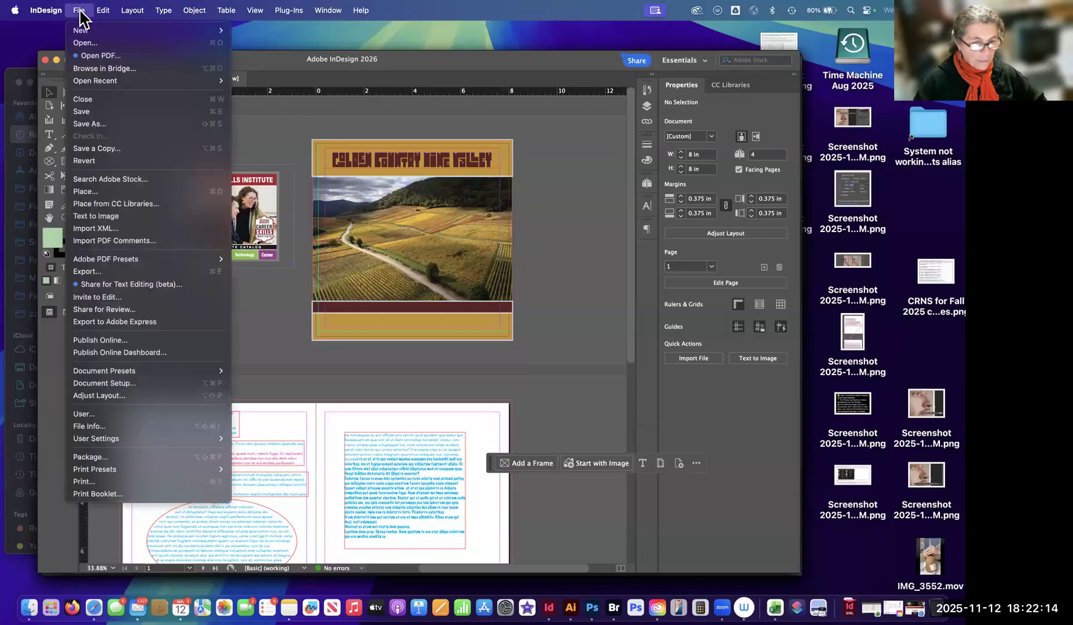
{"action": "left_click", "coordinate": [89, 457]}
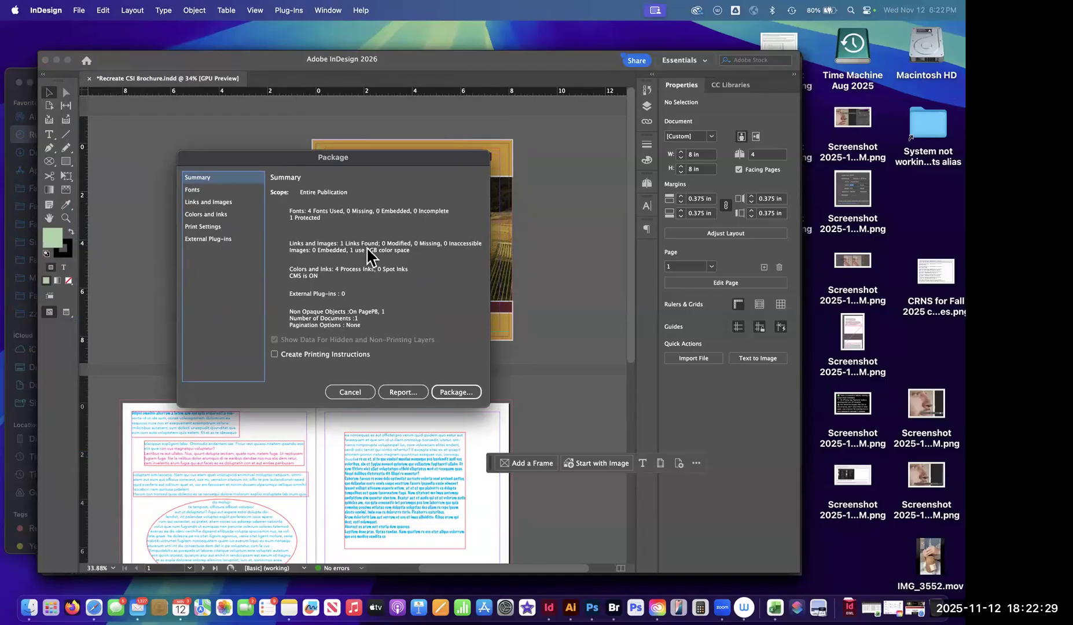
{"action": "left_click_drag", "start_coordinate": [306, 156], "coordinate": [298, 133]}
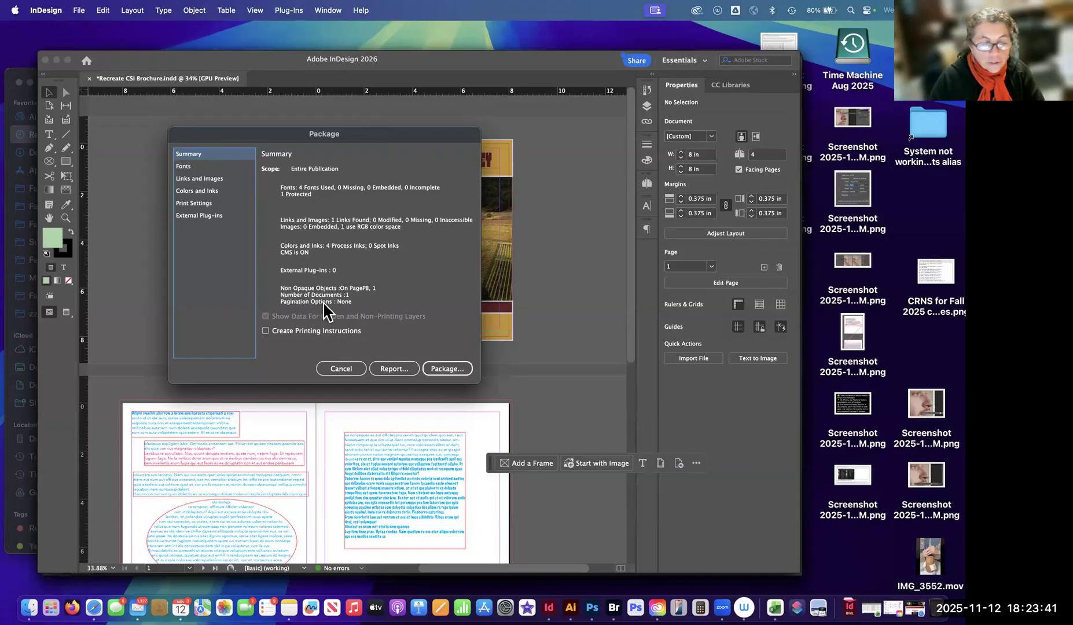
Turn on Create Printing Instructions in the Package summary and reposition the dialog.
{"action": "left_click", "coordinate": [265, 332]}
{"action": "left_click", "coordinate": [266, 338]}
{"action": "left_click", "coordinate": [265, 333]}
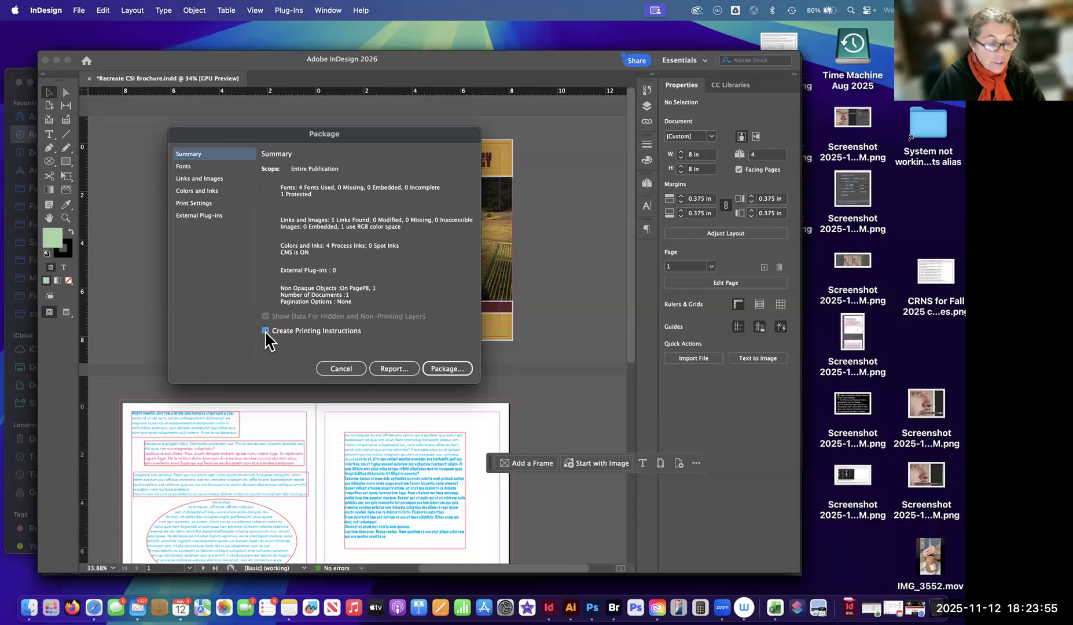
{"action": "left_click_drag", "start_coordinate": [291, 147], "coordinate": [285, 204]}
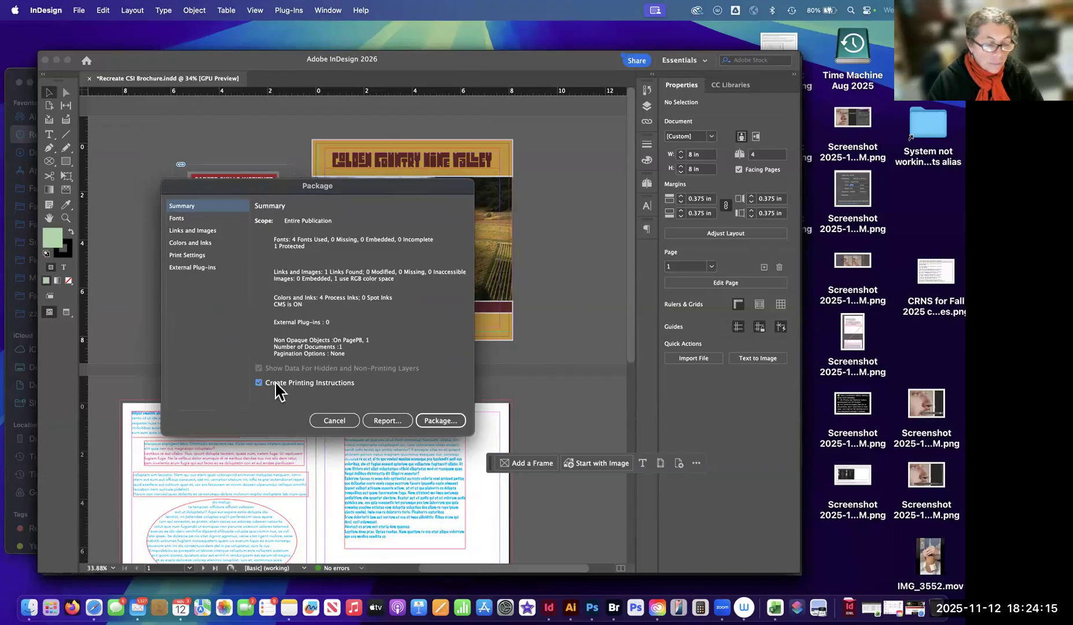
Examine the package's font list, inspecting Grante Regular, Marker Felt Thin and Minion Pro Regular and briefly filtering for problems only.
{"action": "left_click", "coordinate": [177, 219]}
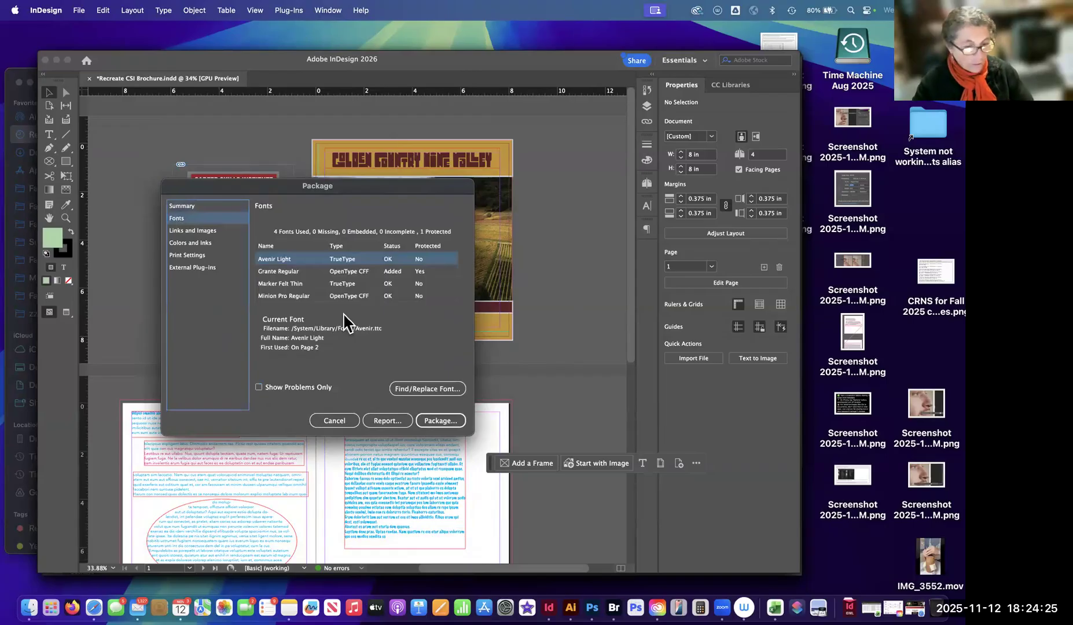
{"action": "left_click", "coordinate": [292, 271]}
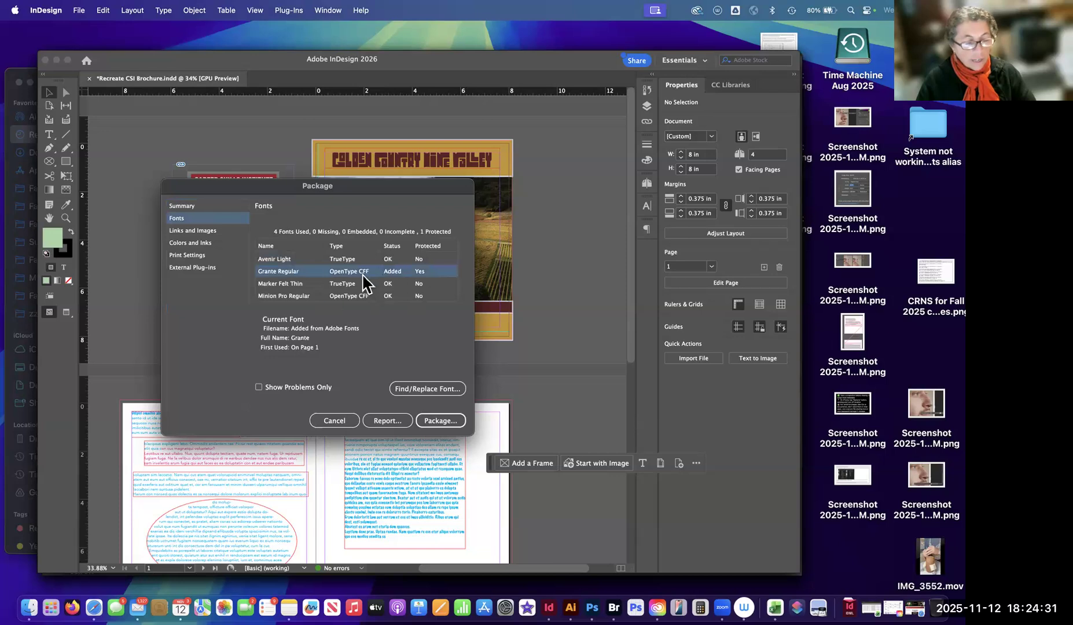
{"action": "left_click", "coordinate": [259, 387]}
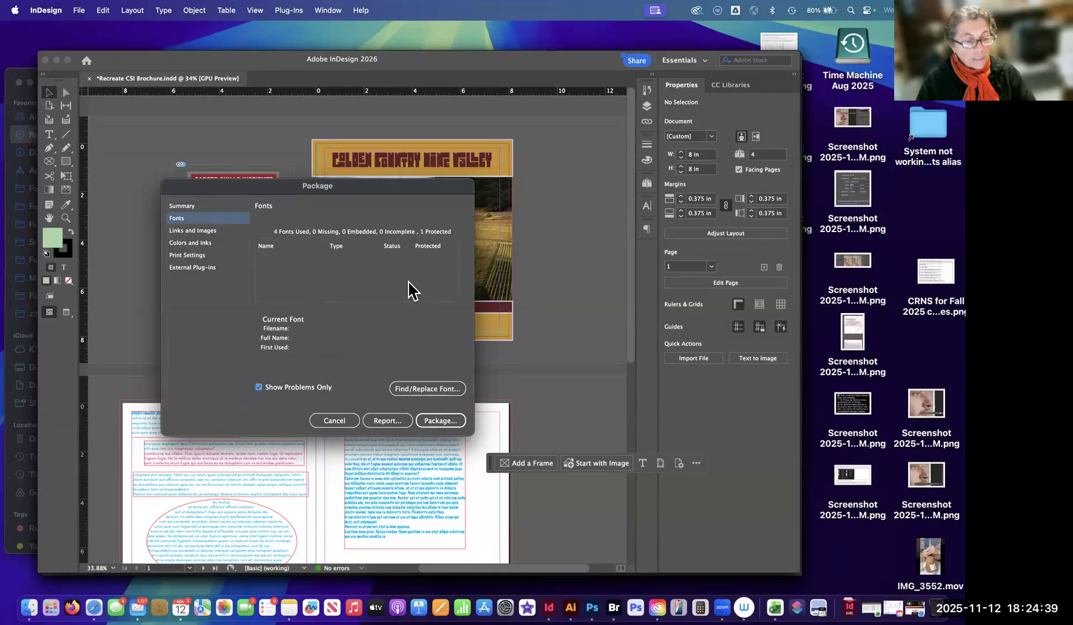
{"action": "left_click", "coordinate": [259, 387]}
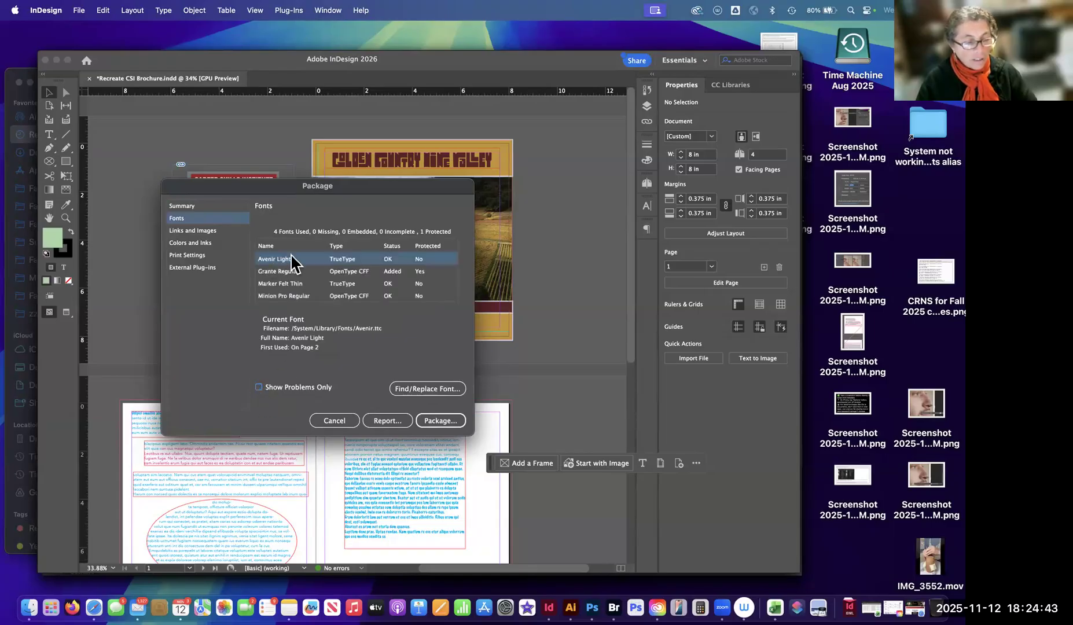
{"action": "left_click", "coordinate": [287, 284]}
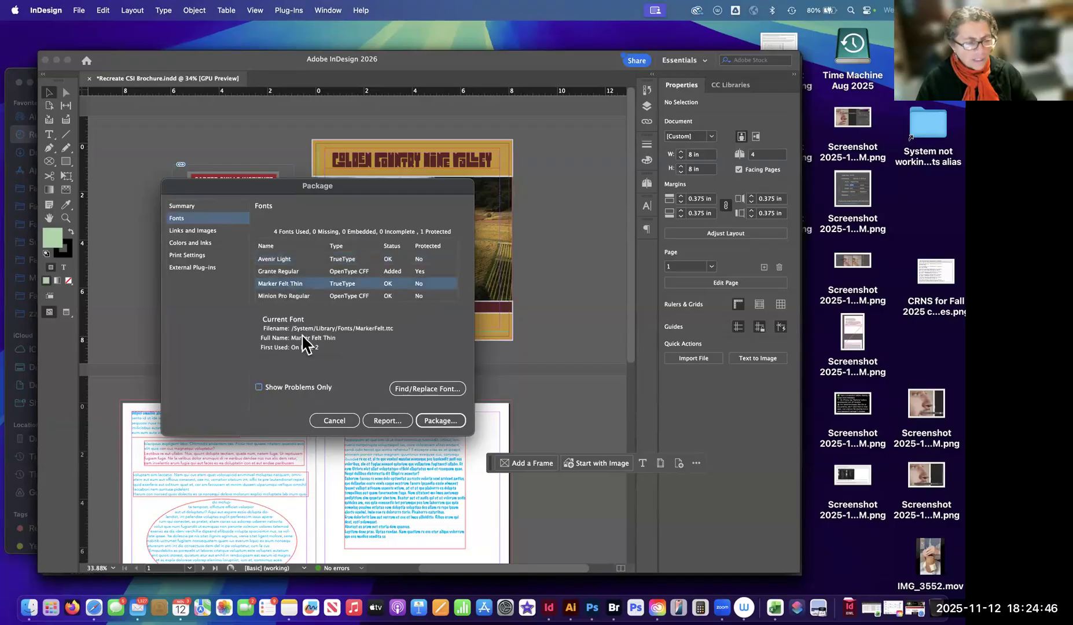
{"action": "left_click", "coordinate": [293, 296]}
{"action": "left_click", "coordinate": [293, 284]}
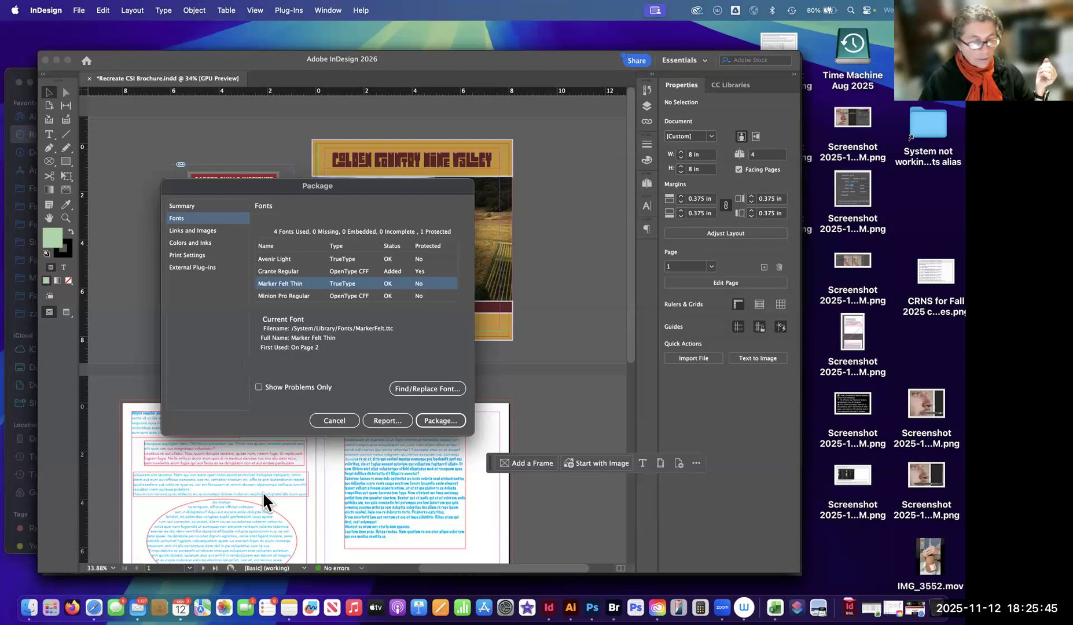
Examine the package's Links and Images details for the linked Autumn fields image, and cancel packaging.
{"action": "left_click", "coordinate": [200, 232]}
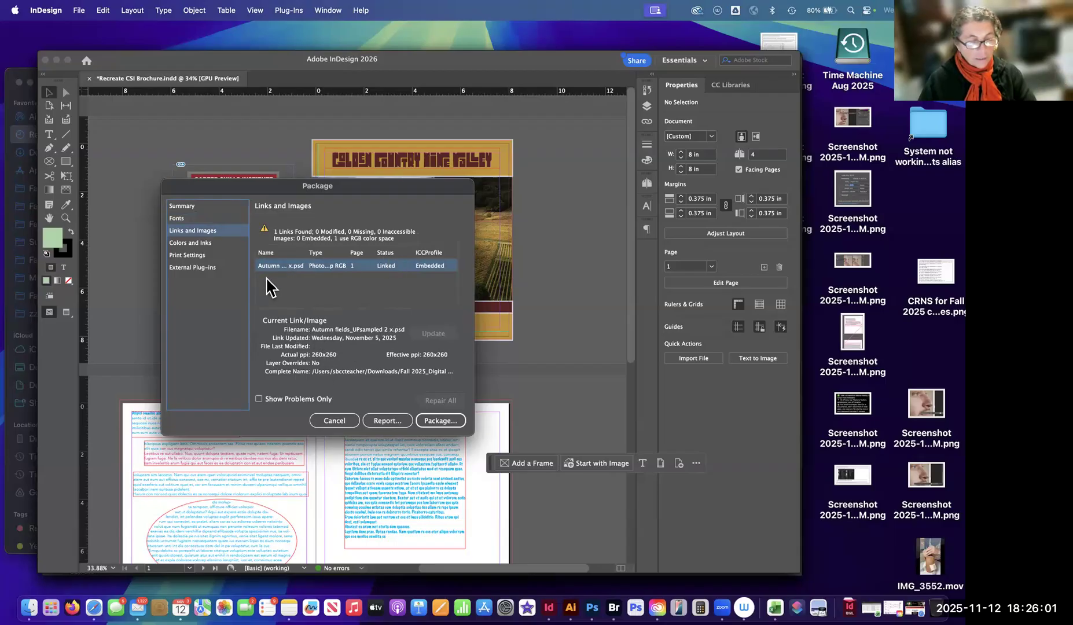
{"action": "left_click_drag", "start_coordinate": [280, 192], "coordinate": [254, 389]}
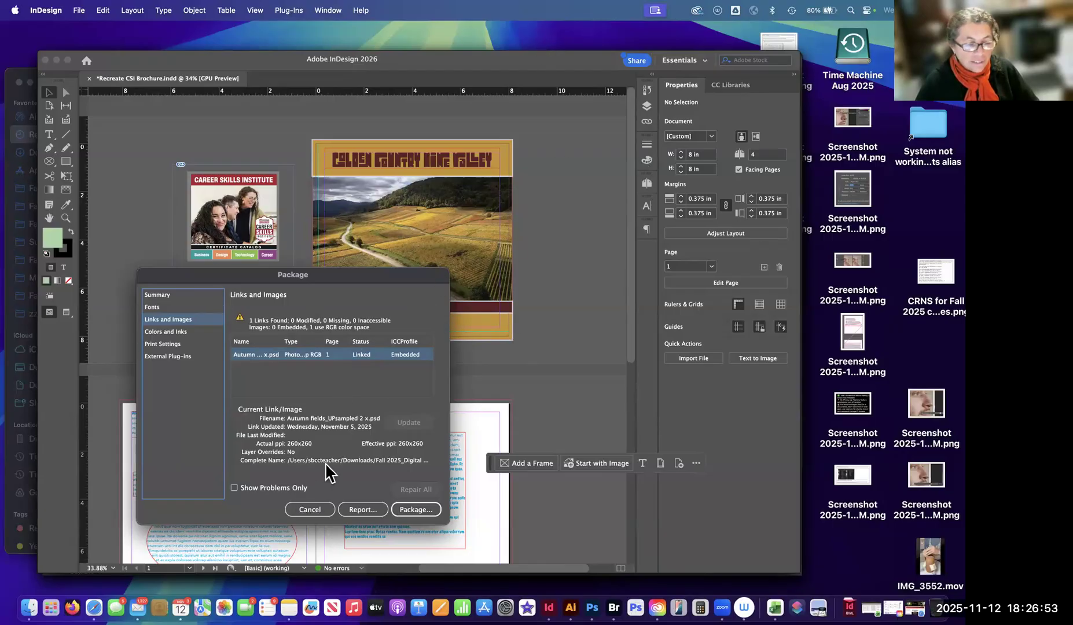
{"action": "left_click", "coordinate": [309, 509]}
Show the brochure's Links panel and examine the screenshot image on the pasteboard beside page 4.
{"action": "left_click", "coordinate": [649, 122]}
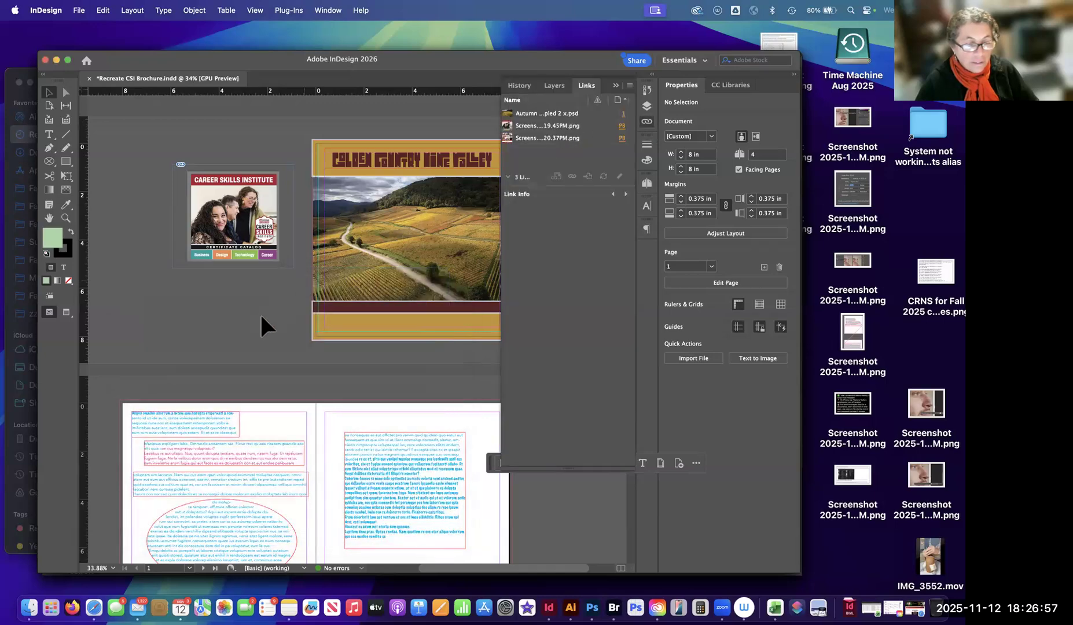
{"action": "scroll", "coordinate": [237, 294], "scroll_direction": "down", "scroll_amount": 10}
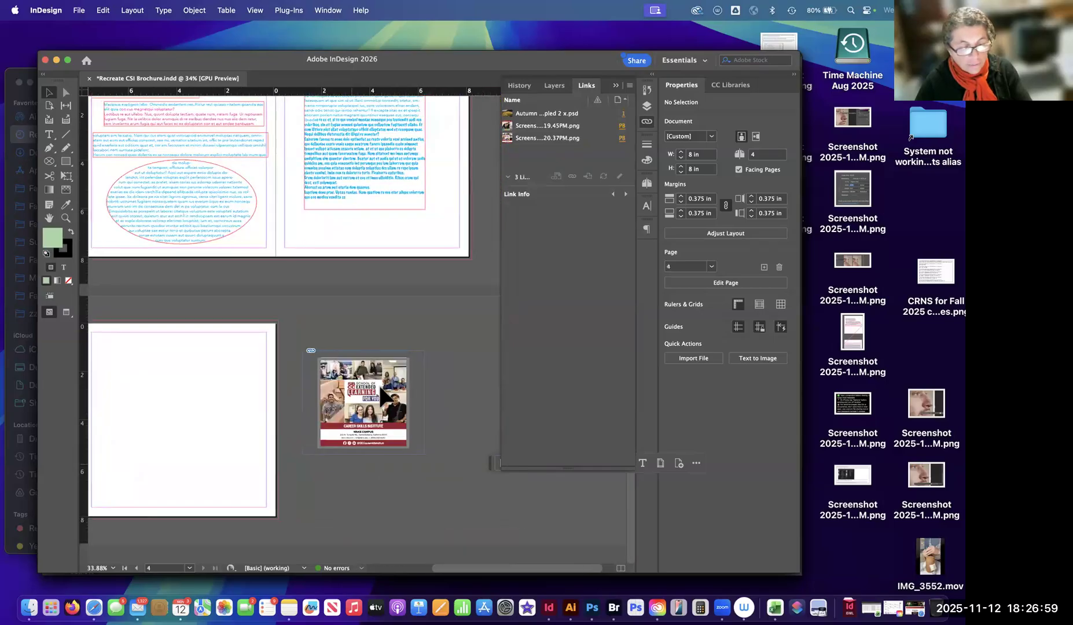
Open the Package summary, examine the Links and Images list against the brochure's pages and pasteboard, and cancel packaging.
{"action": "scroll", "coordinate": [382, 399], "scroll_direction": "up", "scroll_amount": 10}
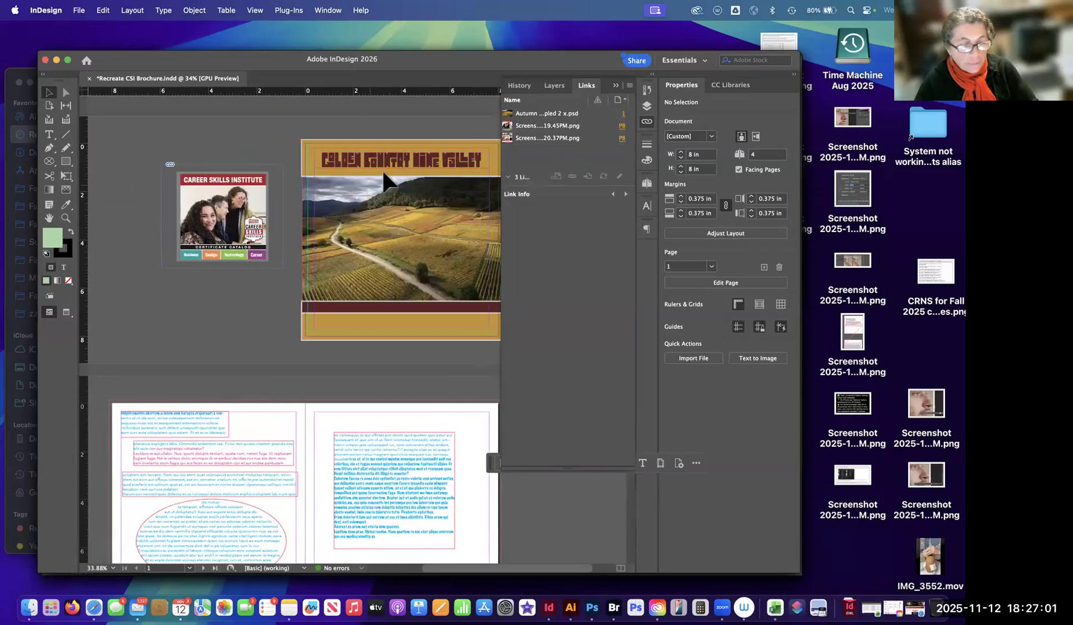
{"action": "left_click", "coordinate": [78, 10]}
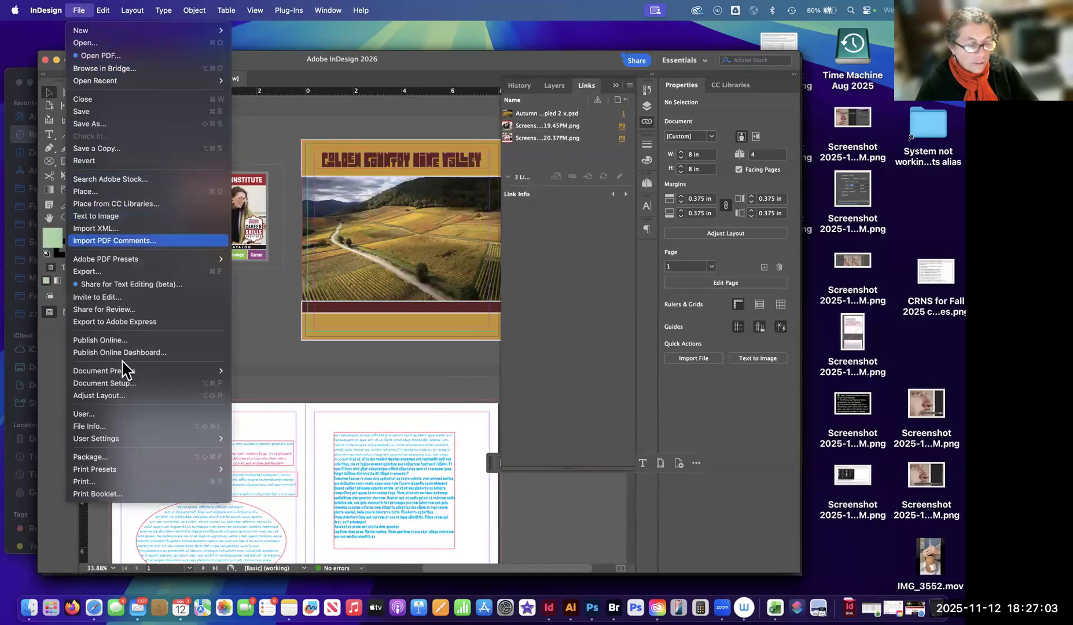
{"action": "left_click", "coordinate": [132, 457]}
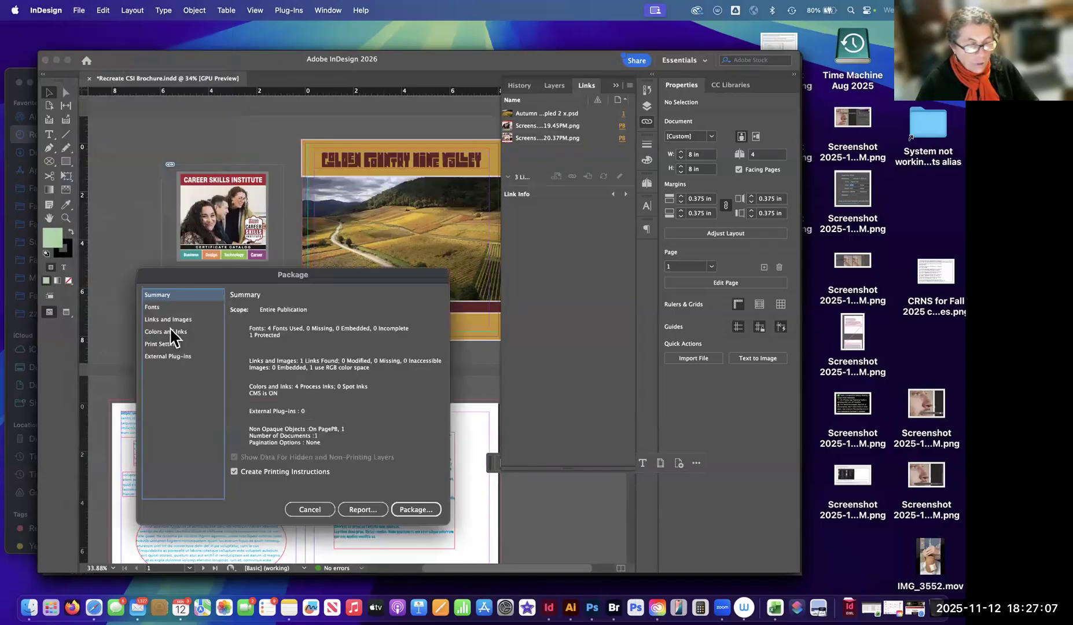
{"action": "left_click", "coordinate": [170, 319]}
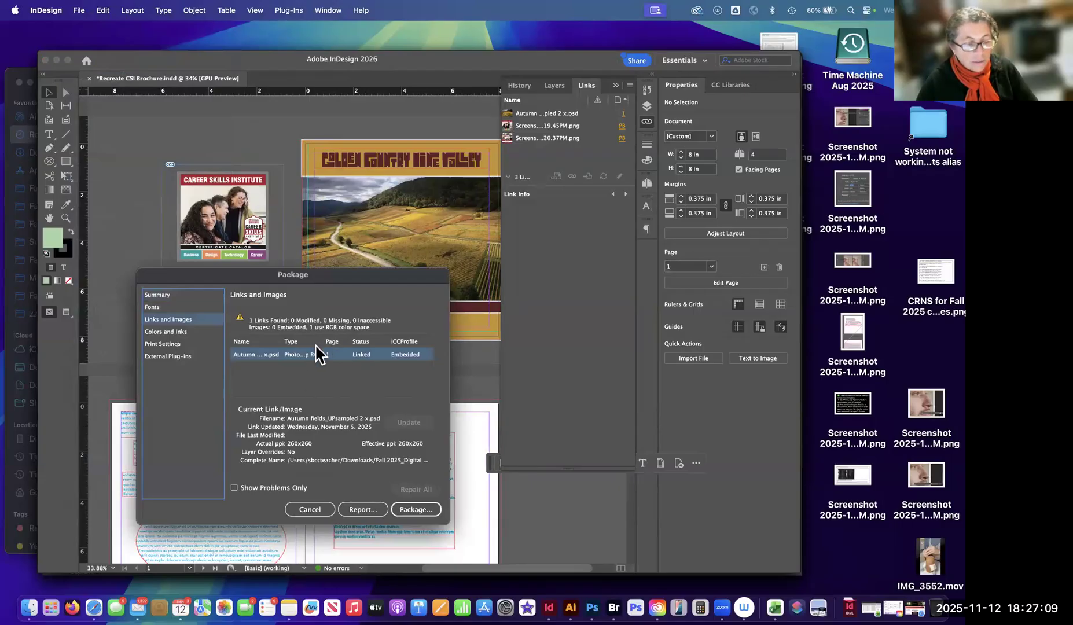
{"action": "mouse_move", "coordinate": [384, 284]}
{"action": "left_mouse_down"}
{"action": "mouse_move", "coordinate": [318, 335]}
{"action": "mouse_move", "coordinate": [371, 304]}
{"action": "mouse_move", "coordinate": [366, 293]}
{"action": "left_mouse_up"}
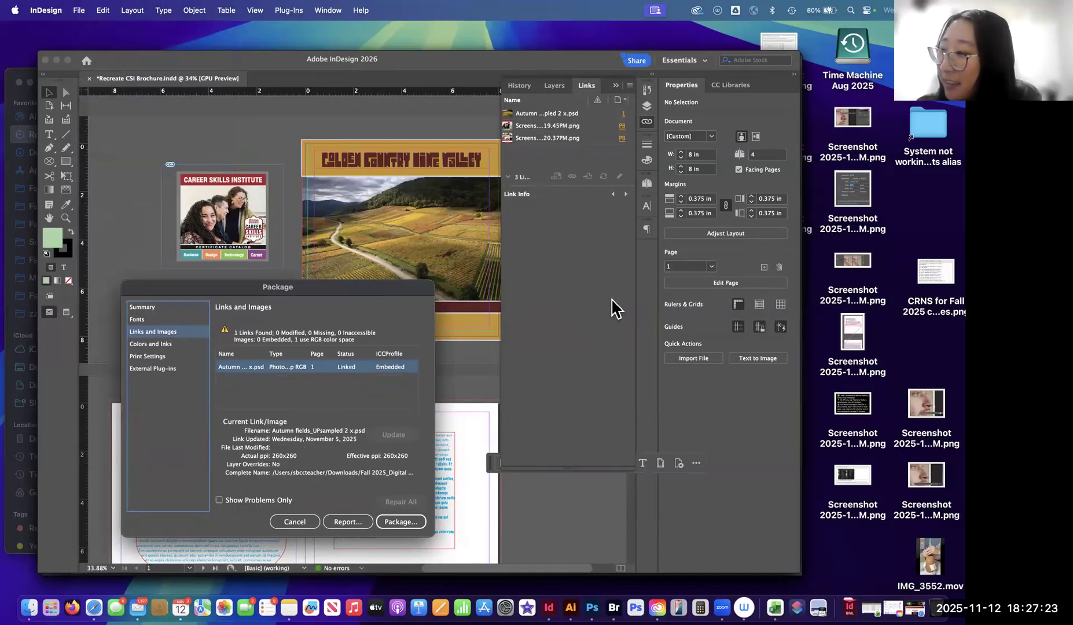
{"action": "left_click_drag", "start_coordinate": [365, 287], "coordinate": [368, 288]}
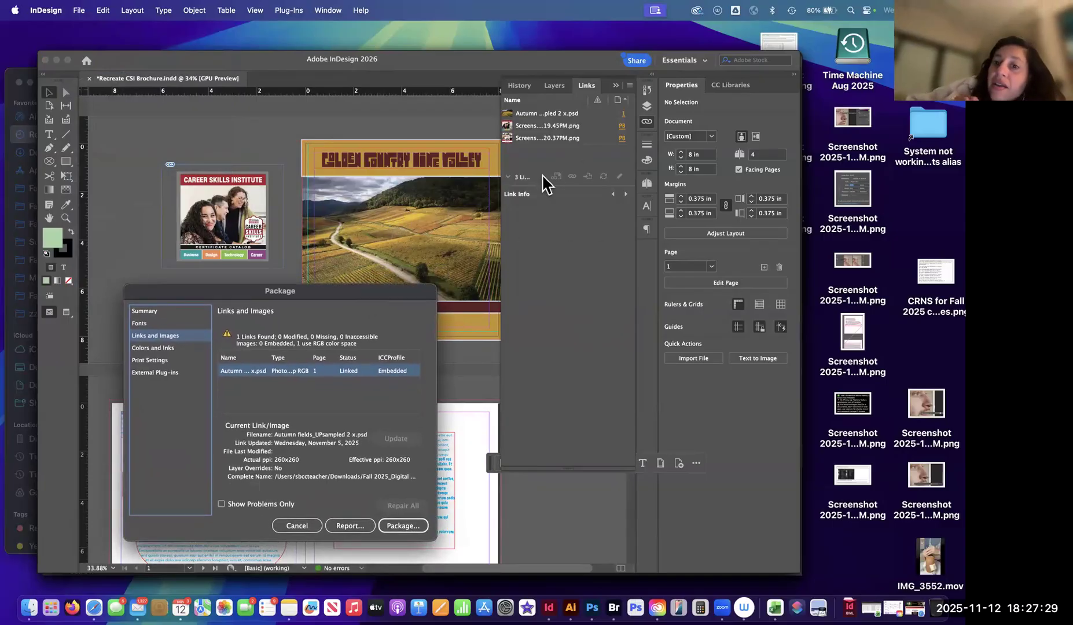
{"action": "left_click_drag", "start_coordinate": [413, 297], "coordinate": [404, 326]}
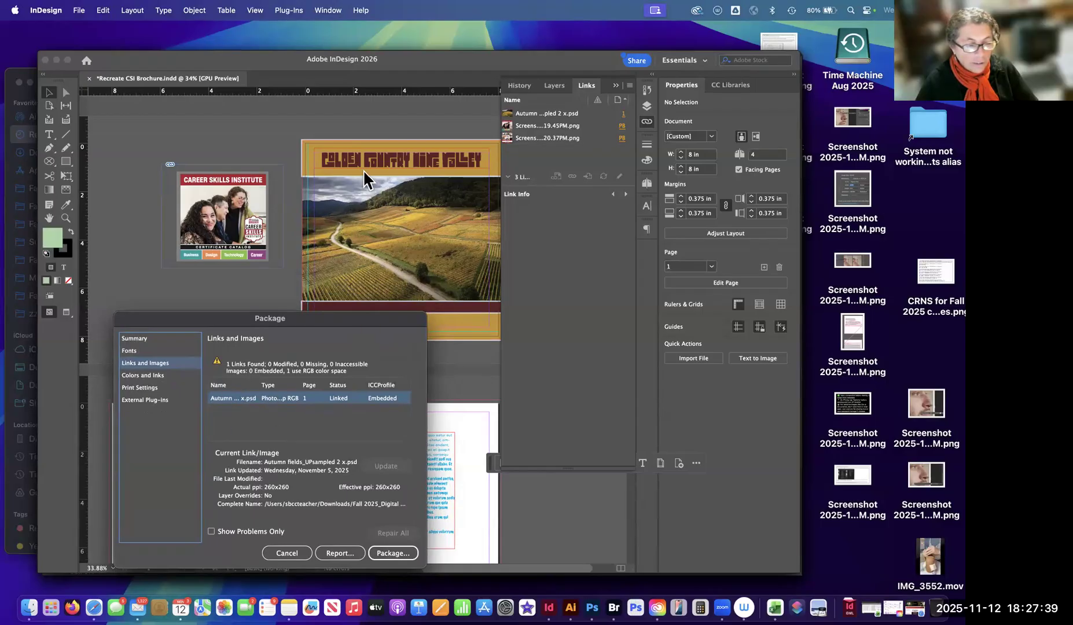
{"action": "mouse_move", "coordinate": [368, 321]}
{"action": "left_mouse_down"}
{"action": "mouse_move", "coordinate": [365, 292]}
{"action": "mouse_move", "coordinate": [370, 306]}
{"action": "left_mouse_up"}
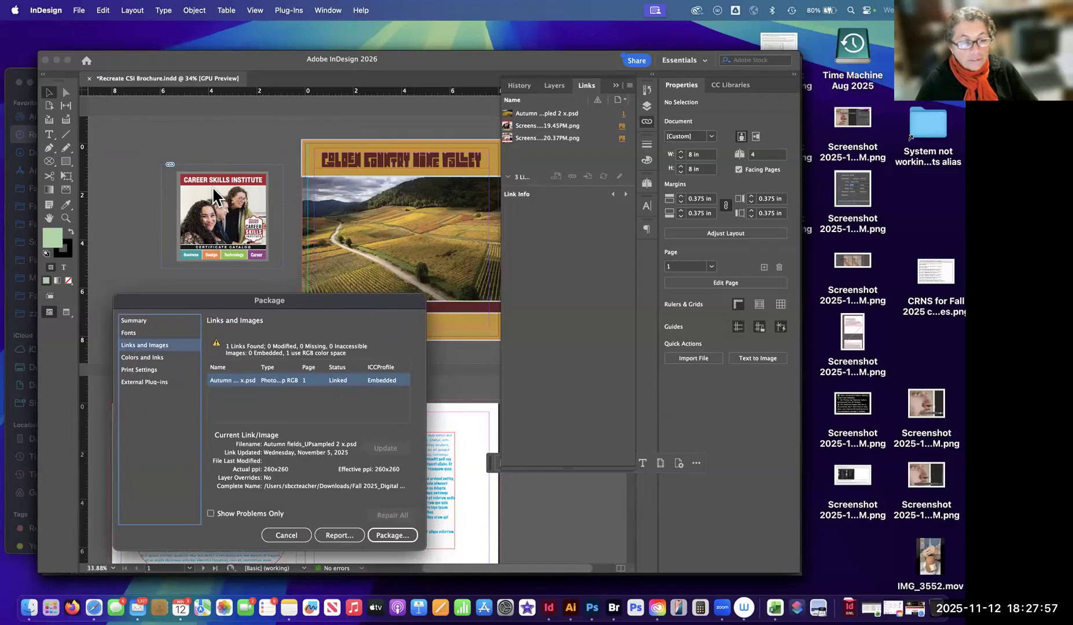
{"action": "left_click", "coordinate": [278, 533]}
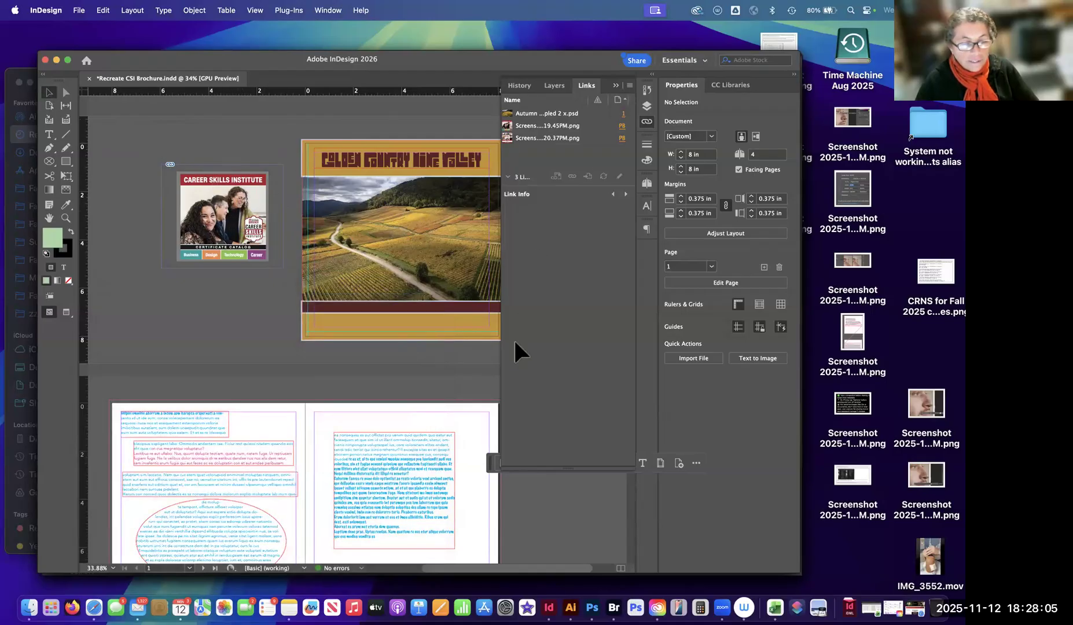
Compare the screenshot images on the pasteboard beside page 4 and page 1 with the content placed on the pages.
{"action": "scroll", "coordinate": [472, 376], "scroll_direction": "down", "scroll_amount": 10}
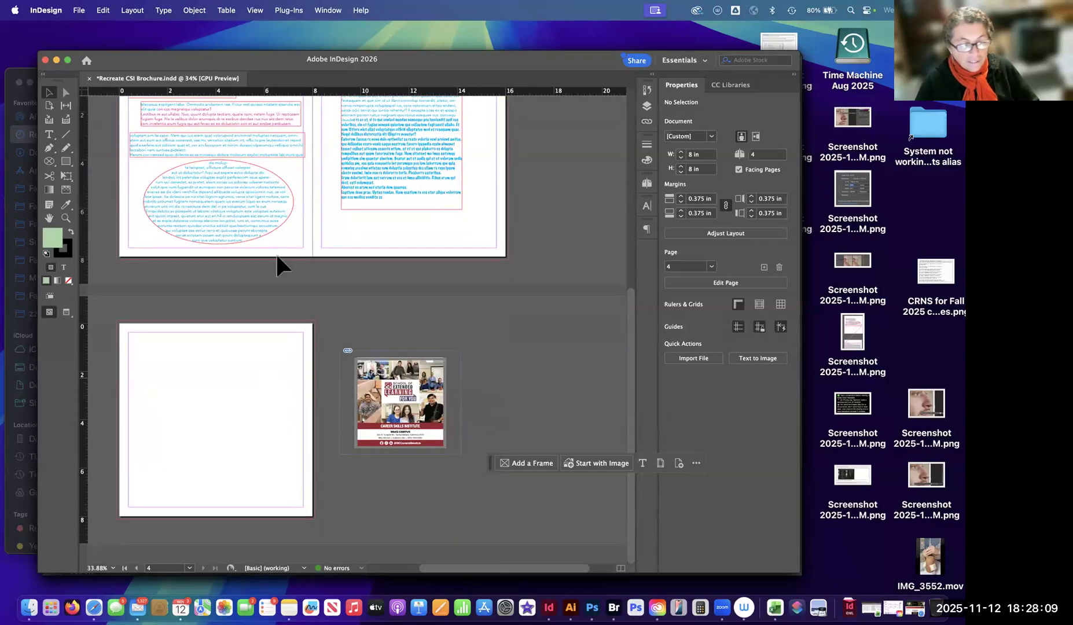
{"action": "left_click", "coordinate": [270, 199]}
{"action": "left_click", "coordinate": [419, 386]}
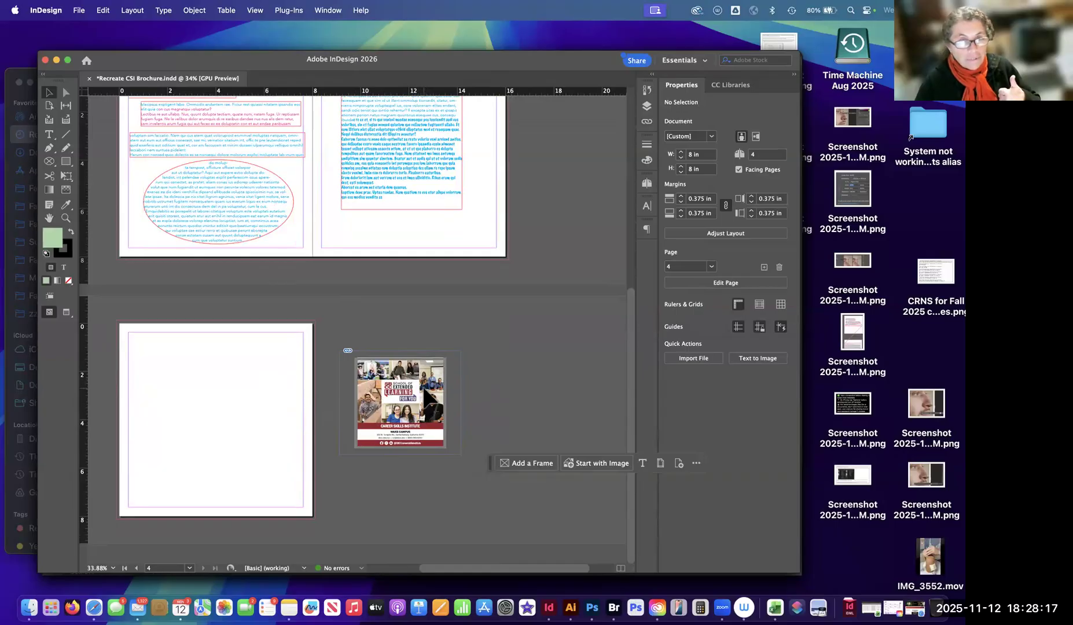
{"action": "scroll", "coordinate": [438, 374], "scroll_direction": "up", "scroll_amount": 5}
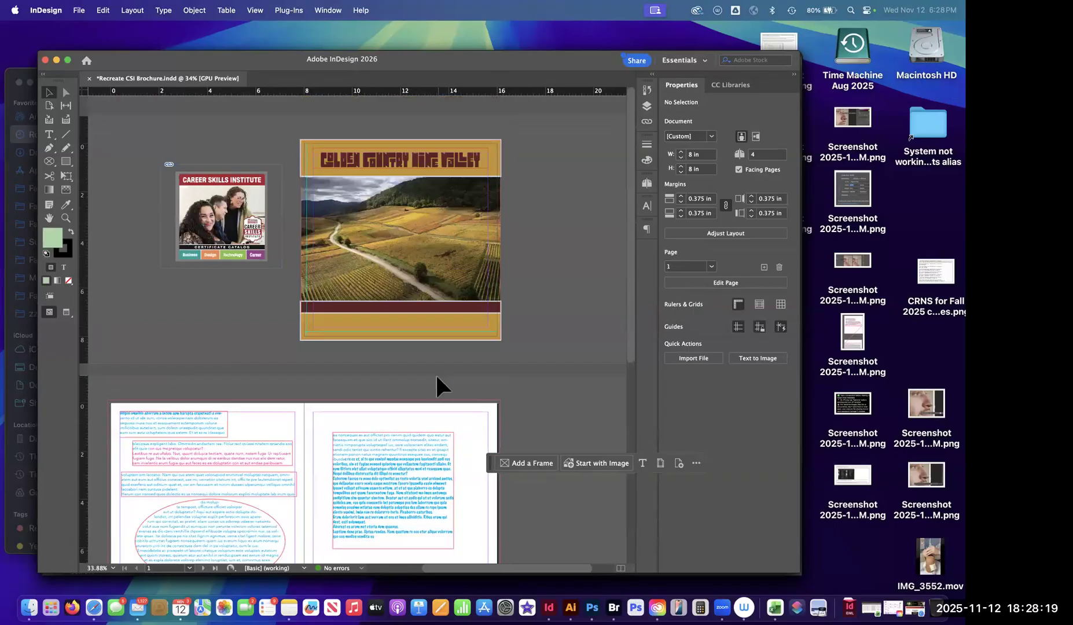
{"action": "left_click", "coordinate": [574, 235]}
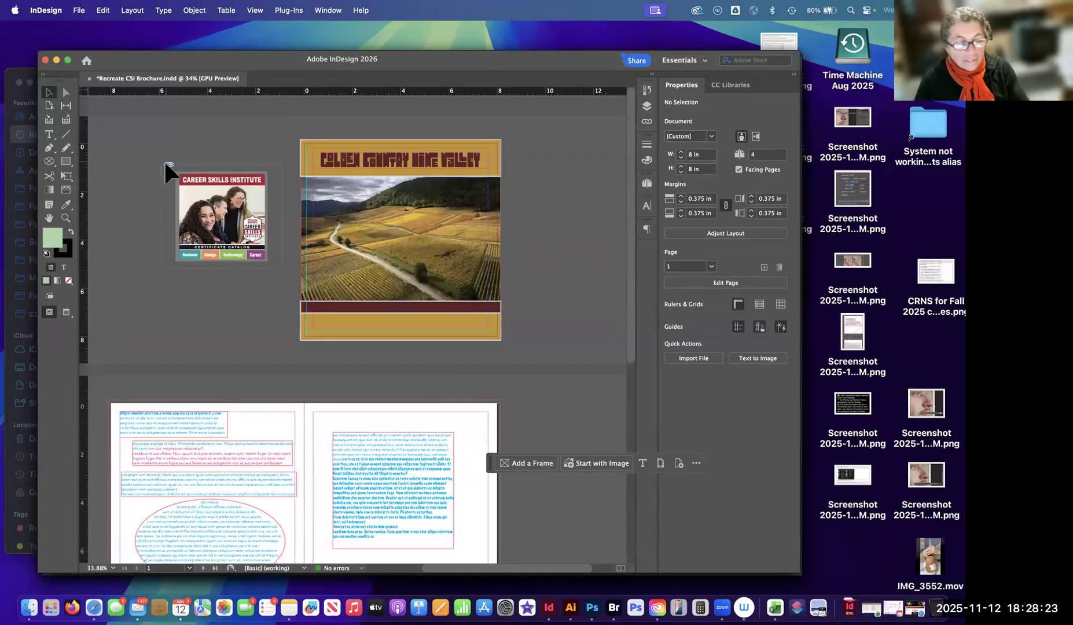
{"action": "scroll", "coordinate": [166, 163], "scroll_direction": "up", "scroll_amount": 5}
{"action": "scroll", "coordinate": [161, 164], "scroll_direction": "down", "scroll_amount": 5}
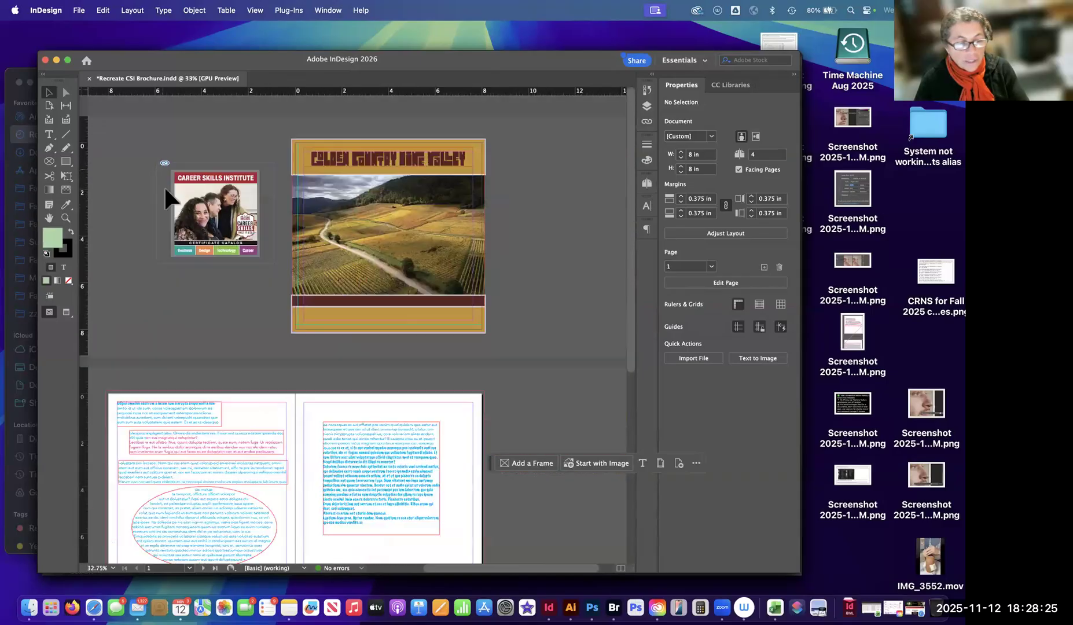
{"action": "scroll", "coordinate": [168, 200], "scroll_direction": "down", "scroll_amount": 1}
Inspect the link information for both screenshot PNG images and the Autumn fields cover photo.
{"action": "left_click", "coordinate": [648, 122]}
{"action": "left_click", "coordinate": [565, 126]}
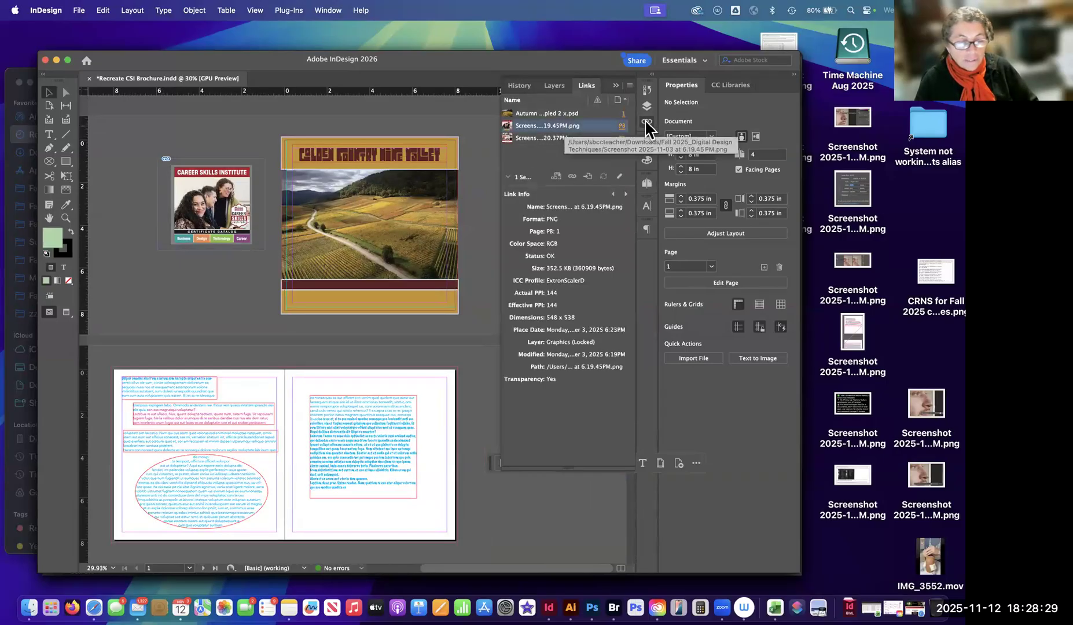
{"action": "left_click", "coordinate": [608, 139]}
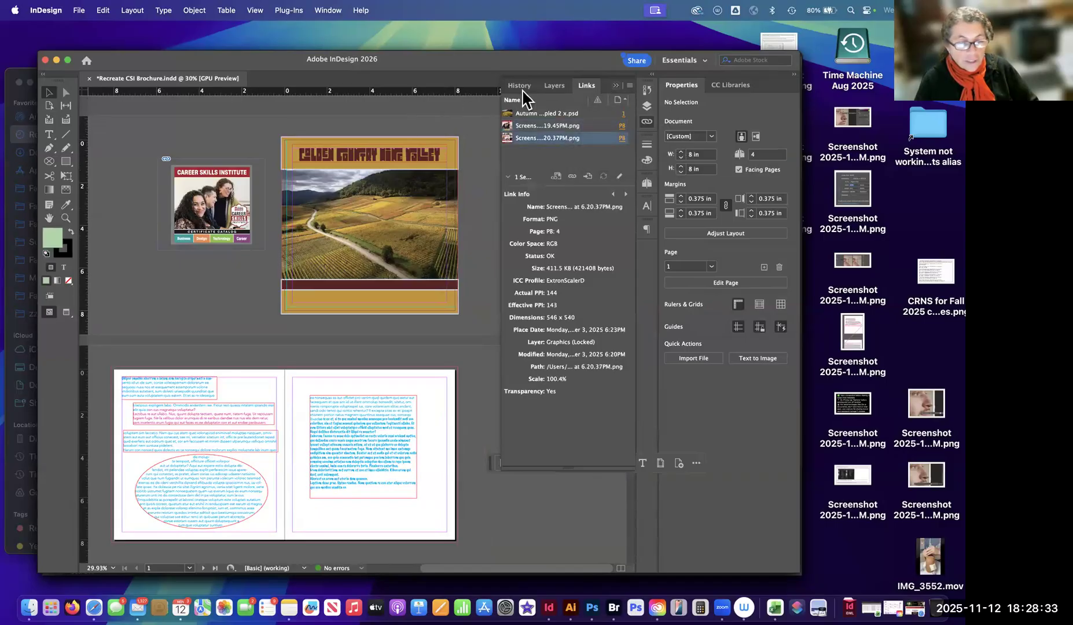
{"action": "left_click", "coordinate": [576, 113]}
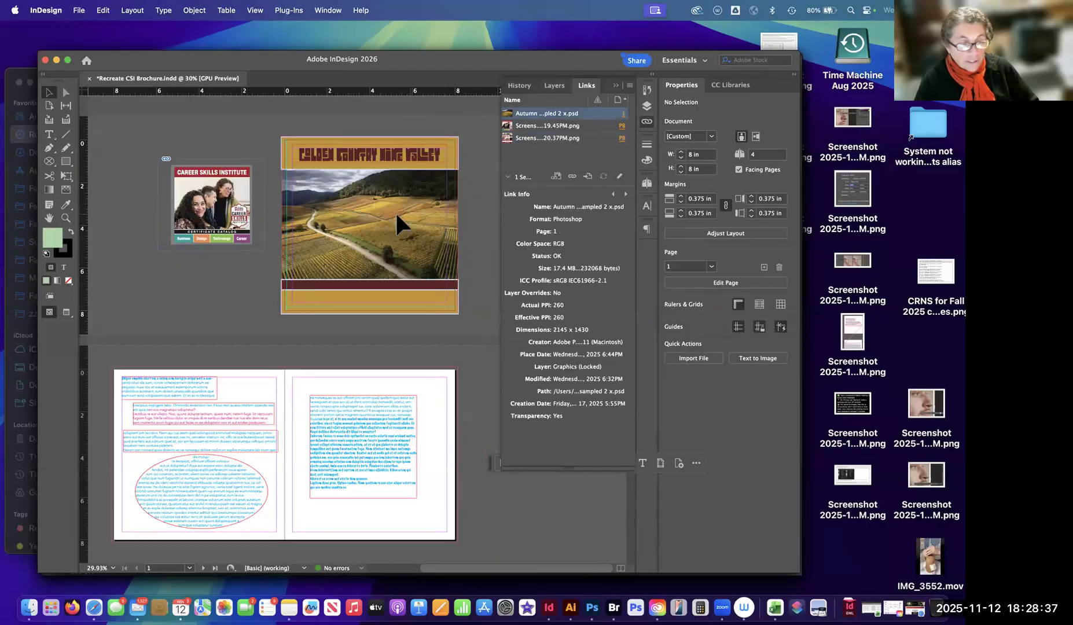
Unlock the Graphics layer, move the Career Skills Institute image to about X -6.375 in, Y 1.5313 in on the pasteboard, and view its link information.
{"action": "left_click", "coordinate": [554, 85]}
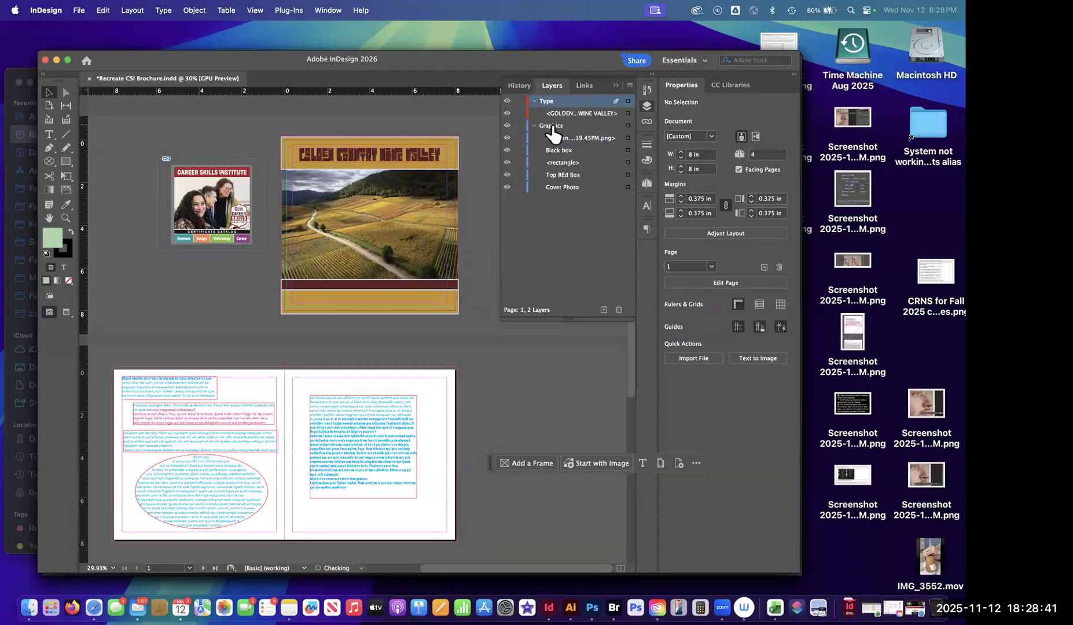
{"action": "left_click", "coordinate": [238, 188]}
{"action": "left_click_drag", "start_coordinate": [234, 179], "coordinate": [241, 253]}
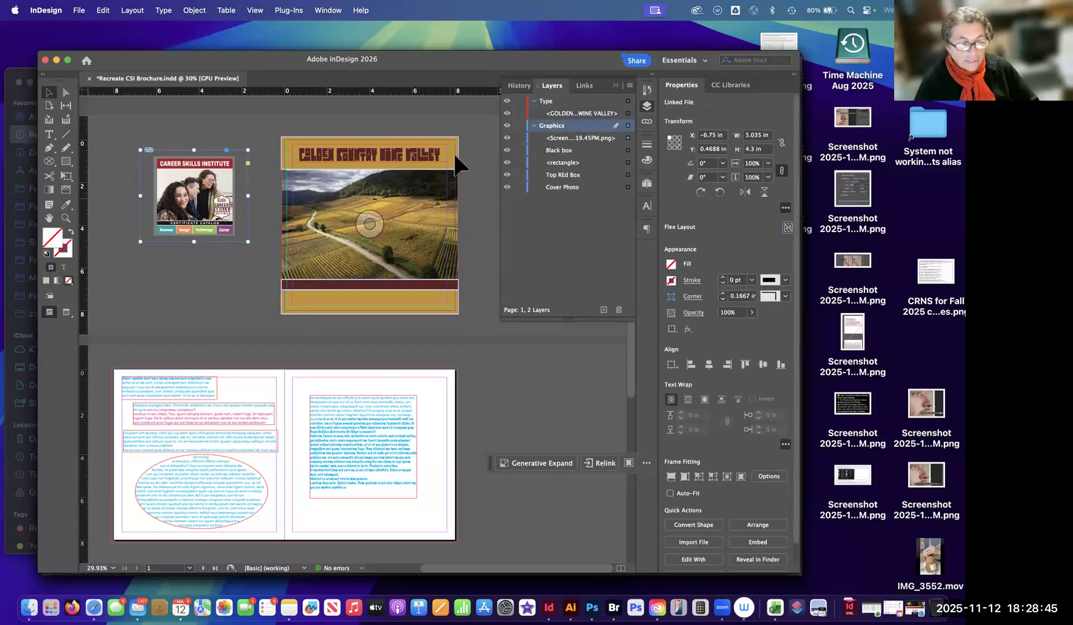
{"action": "left_click_drag", "start_coordinate": [203, 194], "coordinate": [210, 216]}
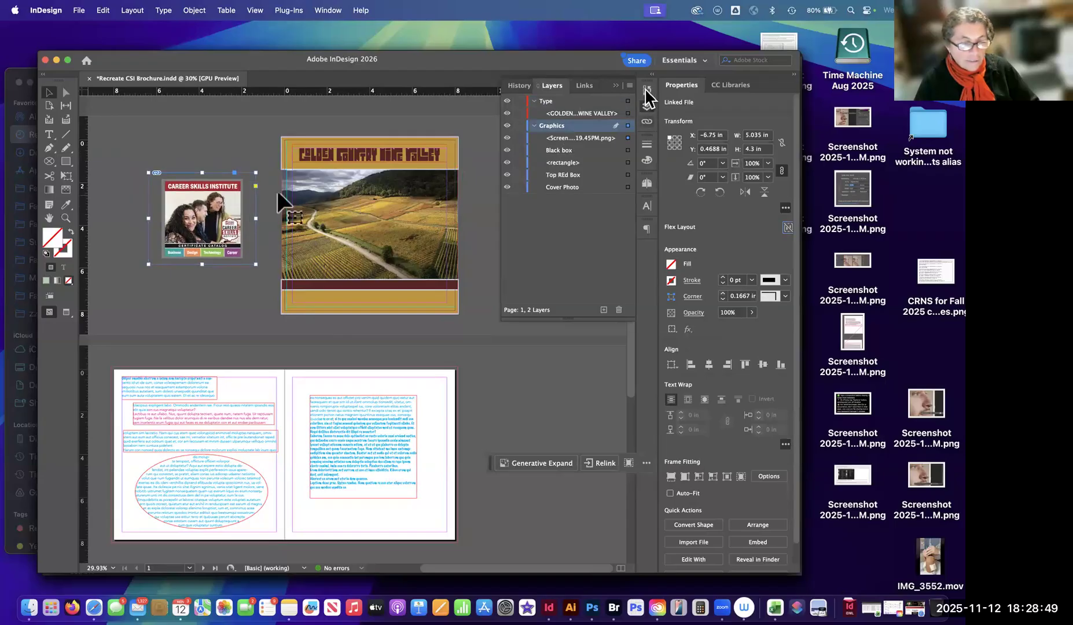
{"action": "left_click", "coordinate": [647, 122]}
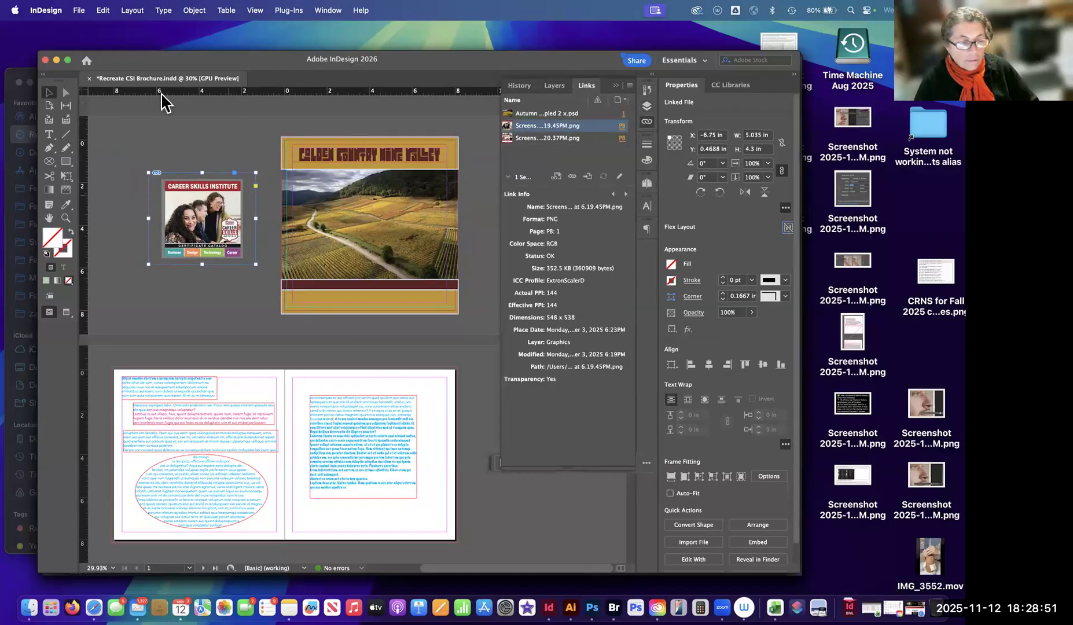
{"action": "left_click", "coordinate": [79, 10]}
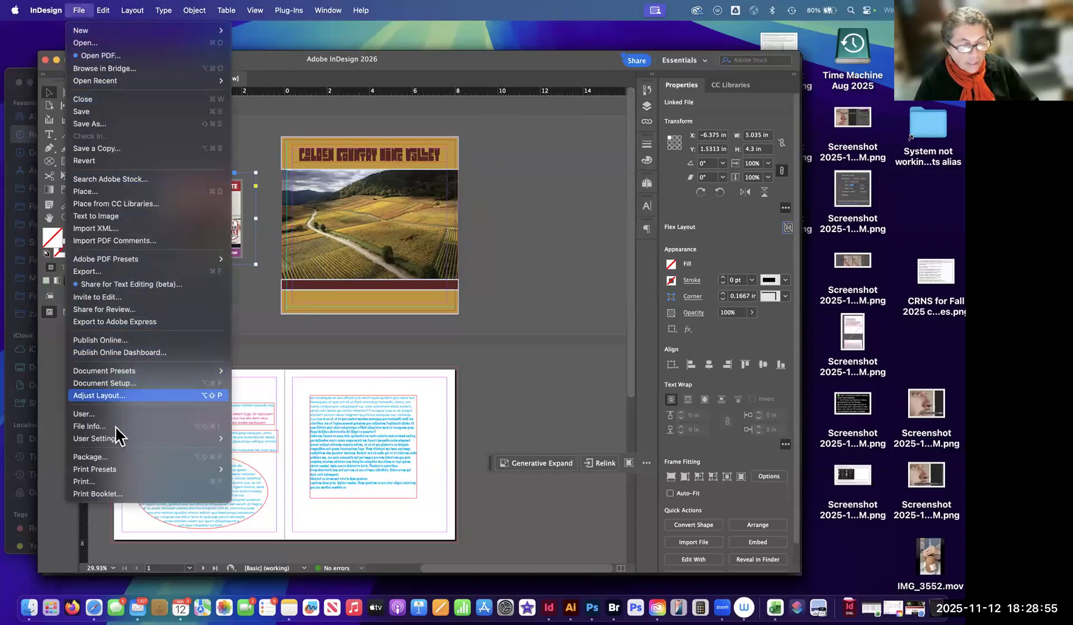
{"action": "left_click", "coordinate": [408, 202]}
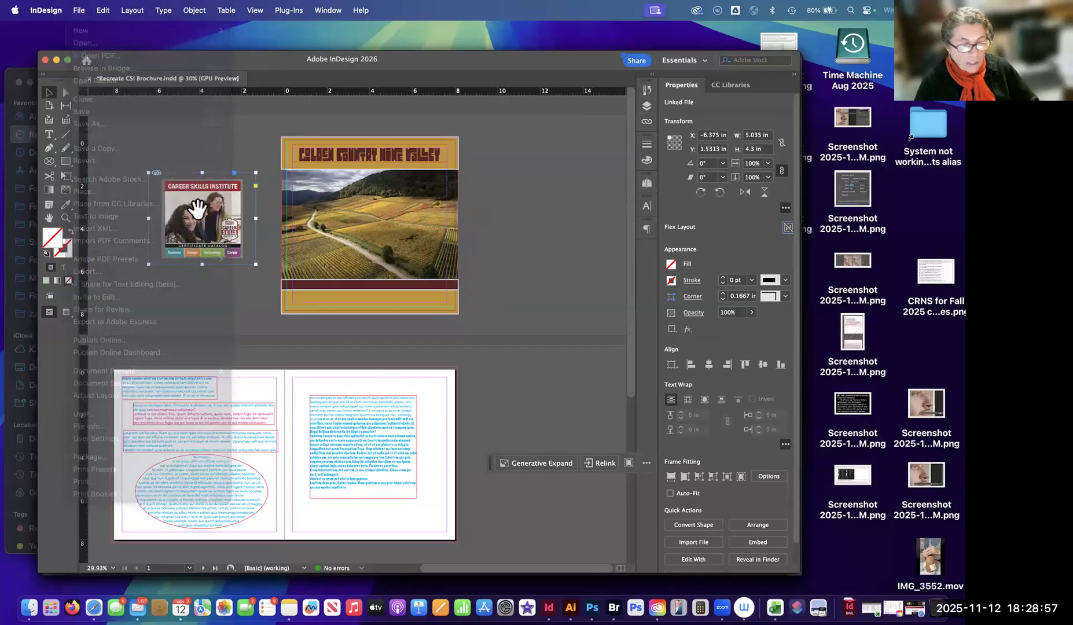
{"action": "left_click", "coordinate": [202, 219]}
{"action": "left_click_drag", "start_coordinate": [202, 219], "coordinate": [277, 226]}
{"action": "key", "text": "super+z"}
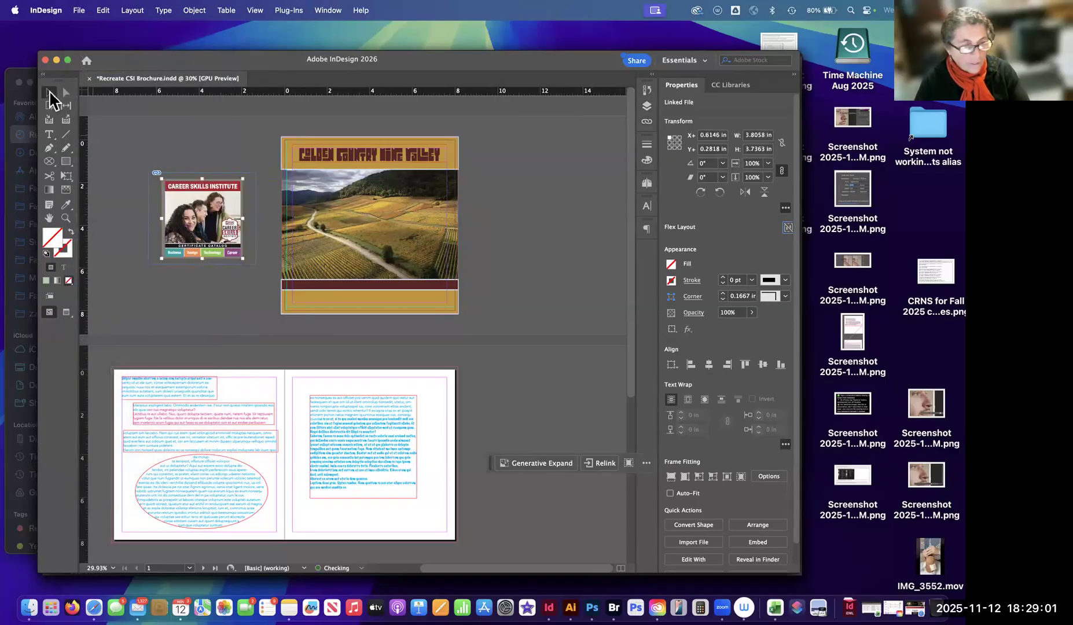
Move the Career Skills Institute image with its frame so it partly overlaps the left edge of the cover page.
{"action": "left_click", "coordinate": [207, 140]}
{"action": "left_click_drag", "start_coordinate": [227, 191], "coordinate": [282, 203]}
{"action": "left_click", "coordinate": [577, 191]}
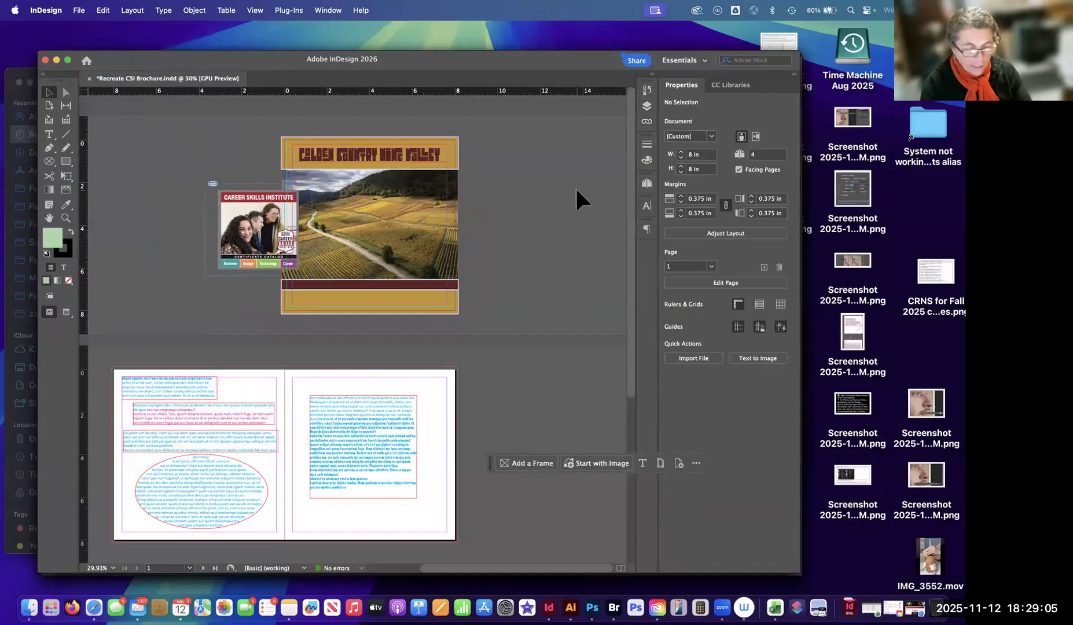
Open the Package summary, inspect the Autumn fields and screenshot entries under Links and Images, and cancel packaging.
{"action": "left_click", "coordinate": [79, 12]}
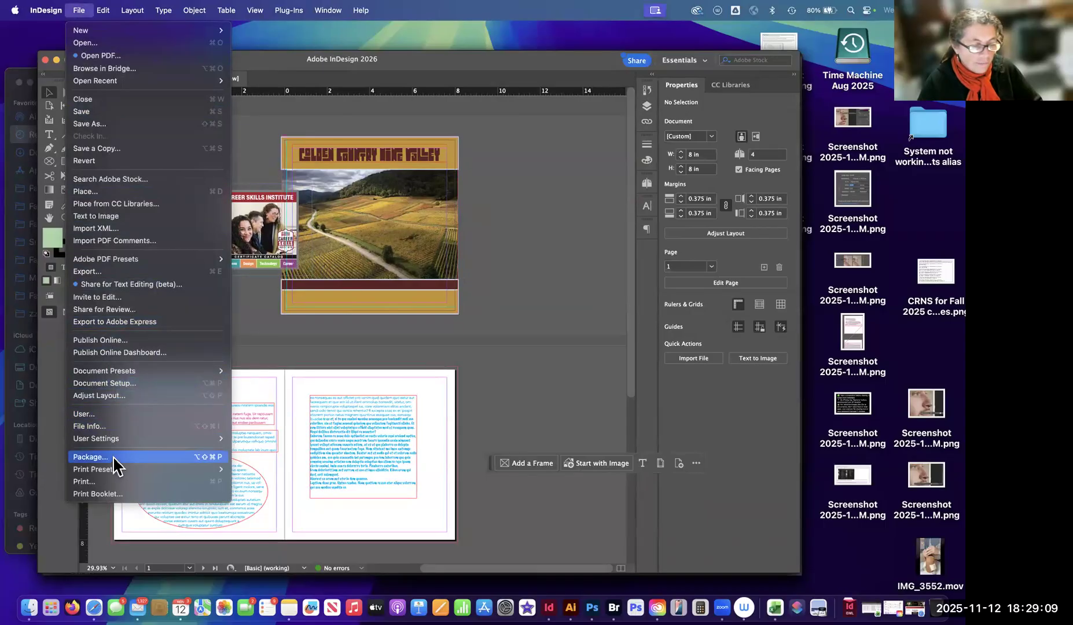
{"action": "left_click", "coordinate": [223, 460]}
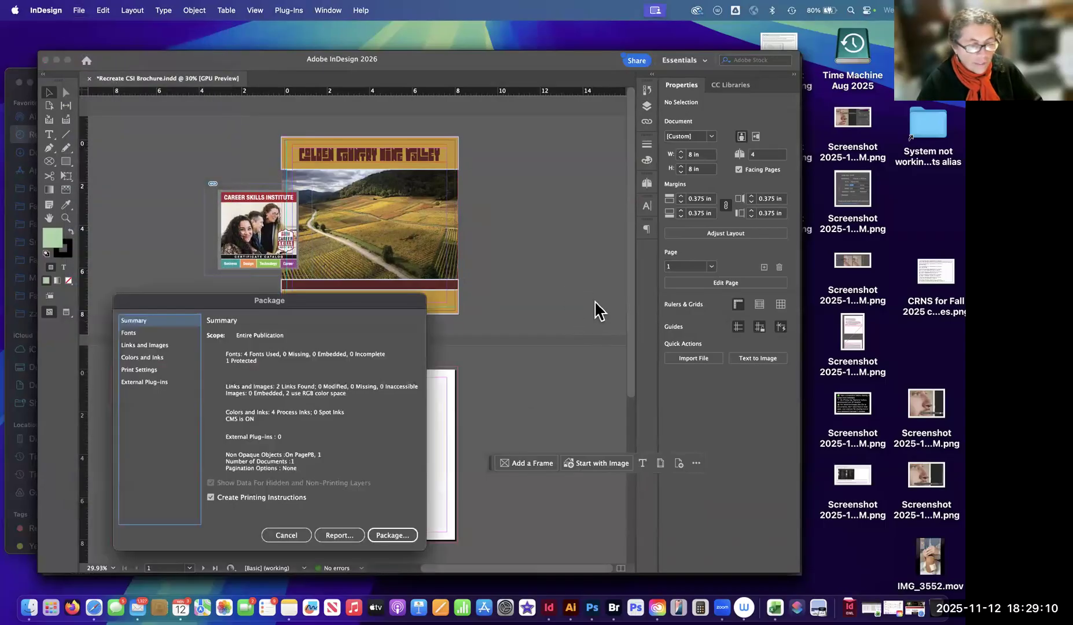
{"action": "left_click", "coordinate": [144, 345]}
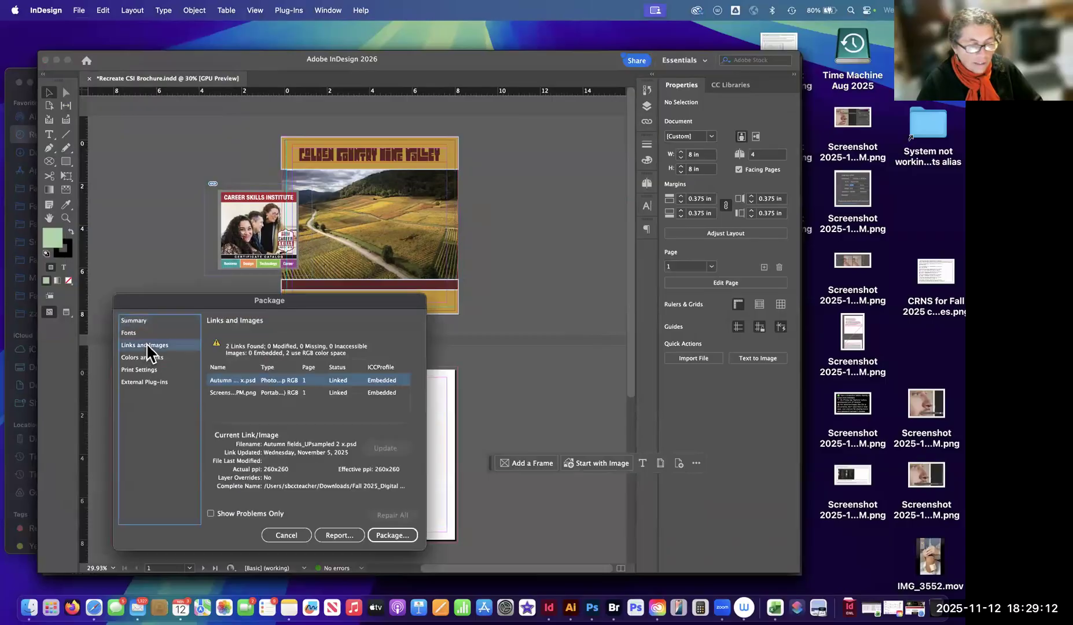
{"action": "left_click", "coordinate": [281, 395]}
{"action": "key", "text": "Up"}
{"action": "left_click", "coordinate": [284, 393]}
{"action": "left_click", "coordinate": [273, 382]}
{"action": "left_click", "coordinate": [273, 395]}
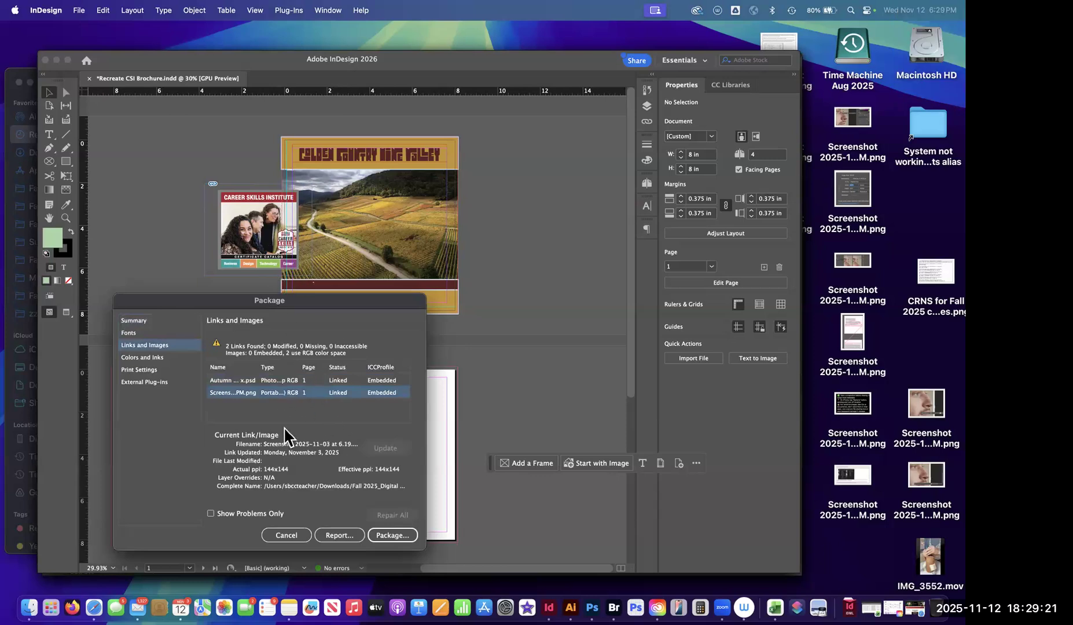
{"action": "left_click", "coordinate": [286, 534]}
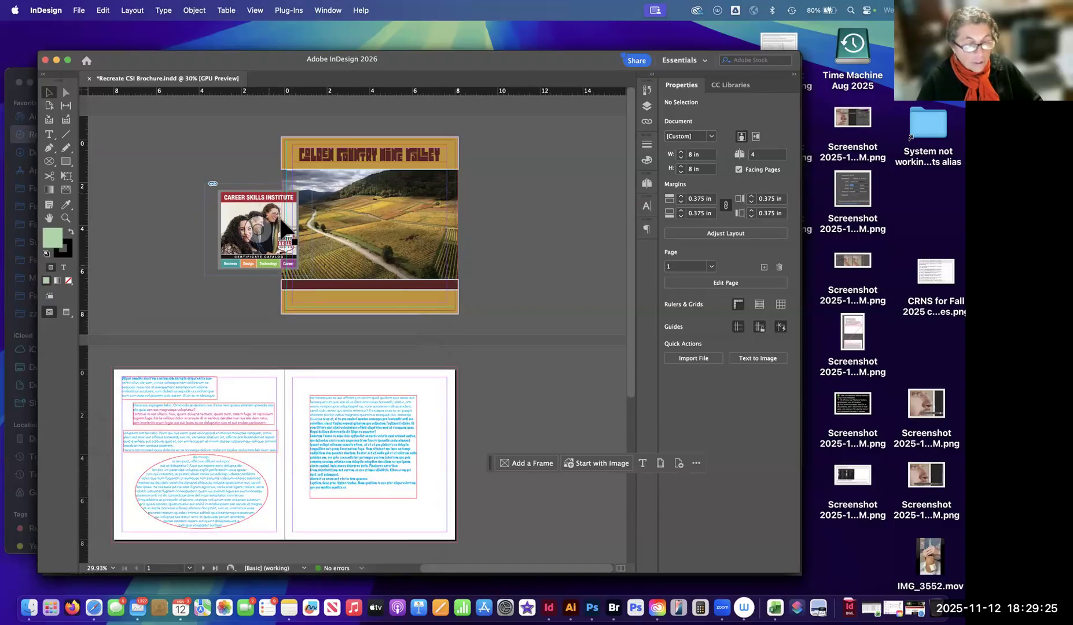
Briefly preview the trimmed brochure pages, and move the Career Skills Institute image fully back onto the pasteboard beside the cover.
{"action": "key", "text": "w"}
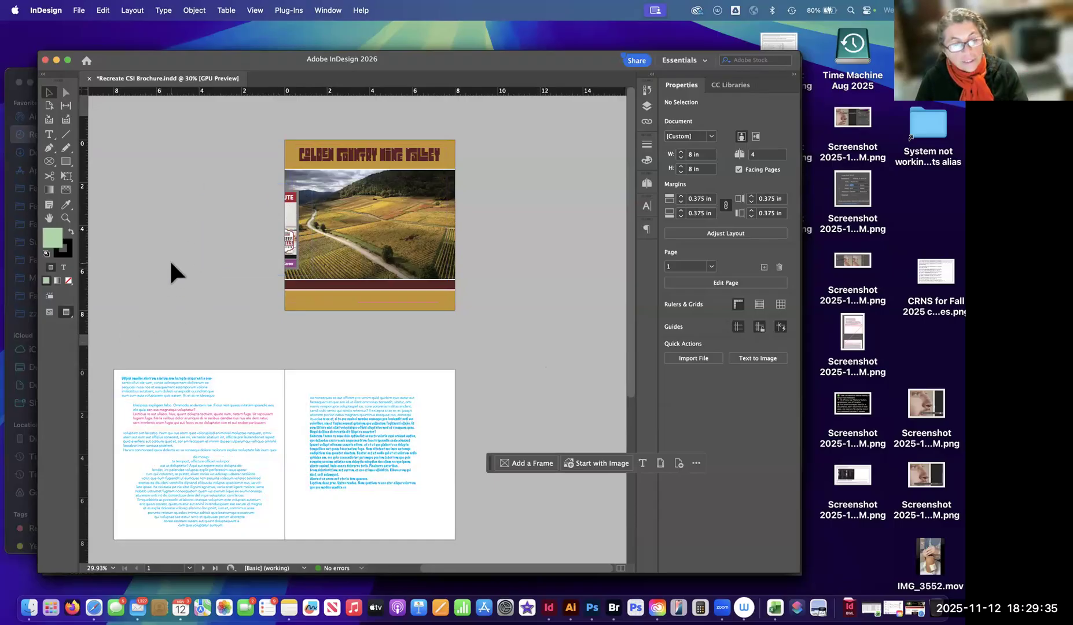
{"action": "key", "text": "w"}
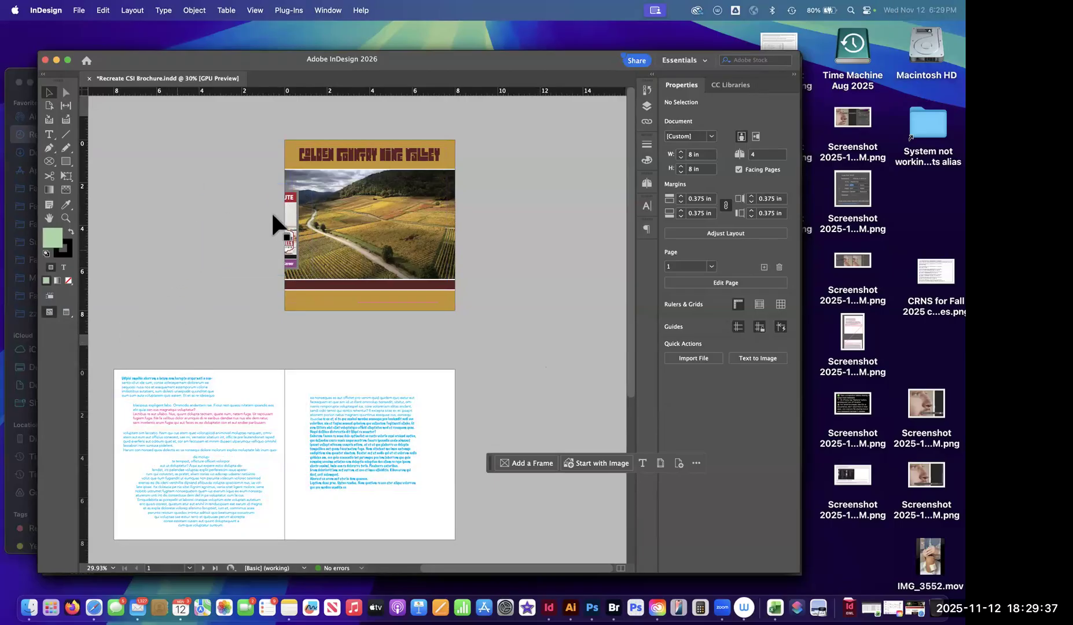
{"action": "left_click_drag", "start_coordinate": [212, 185], "coordinate": [161, 172]}
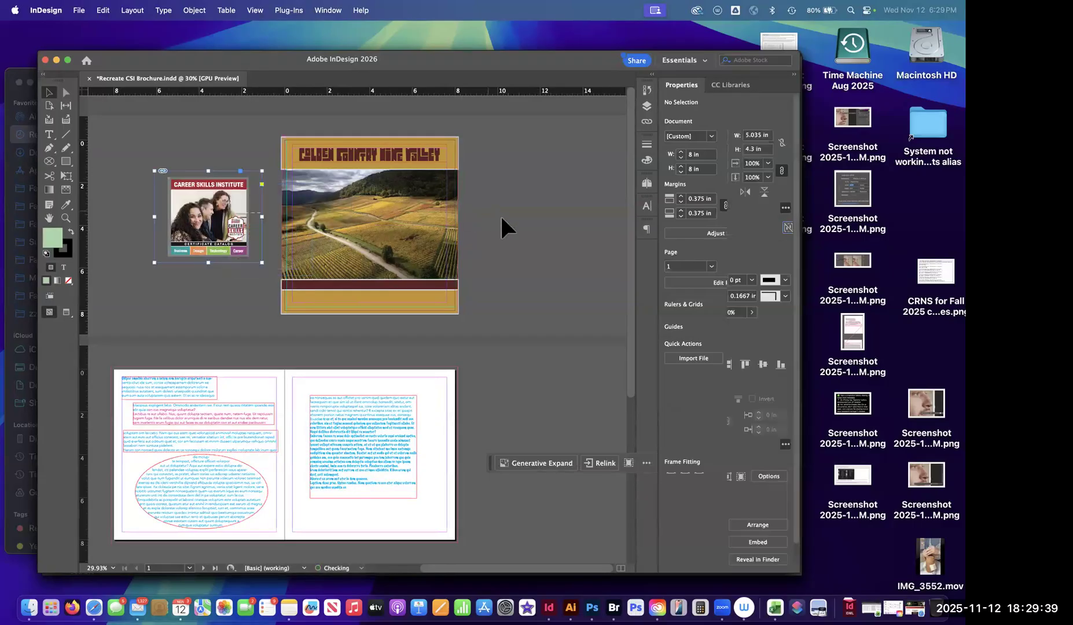
{"action": "left_click", "coordinate": [501, 213]}
Open the Package information, review the linked Autumn fields image under Links and Images, and reposition the dialog.
{"action": "left_click", "coordinate": [78, 9]}
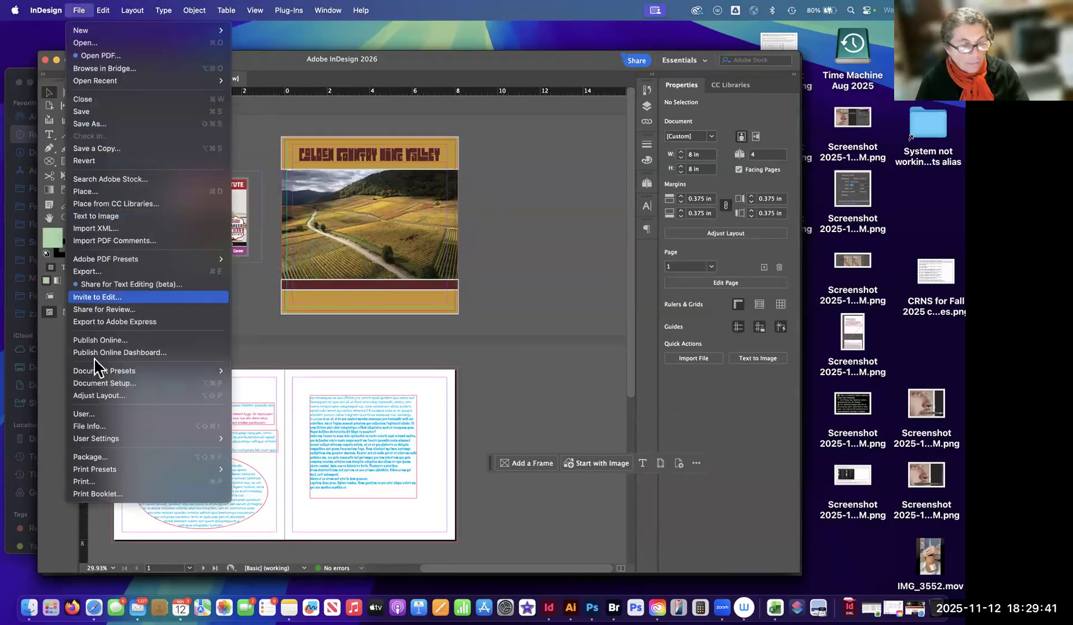
{"action": "left_click", "coordinate": [104, 455]}
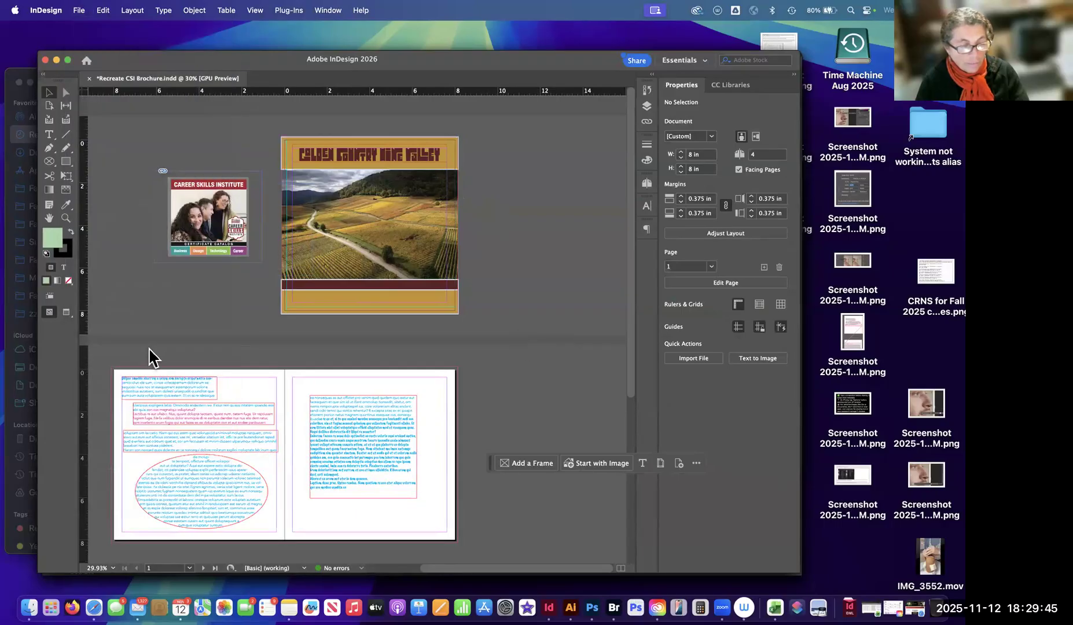
{"action": "left_click_drag", "start_coordinate": [299, 307], "coordinate": [441, 201]}
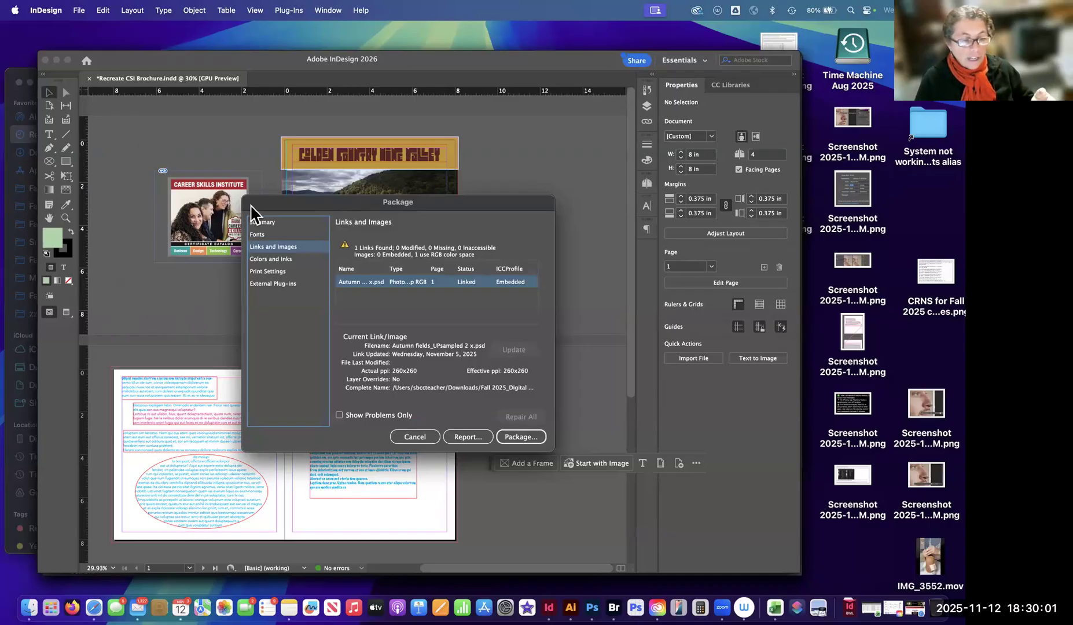
{"action": "left_click_drag", "start_coordinate": [497, 204], "coordinate": [499, 418]}
{"action": "left_click_drag", "start_coordinate": [506, 268], "coordinate": [491, 181]}
{"action": "left_click_drag", "start_coordinate": [349, 181], "coordinate": [332, 171]}
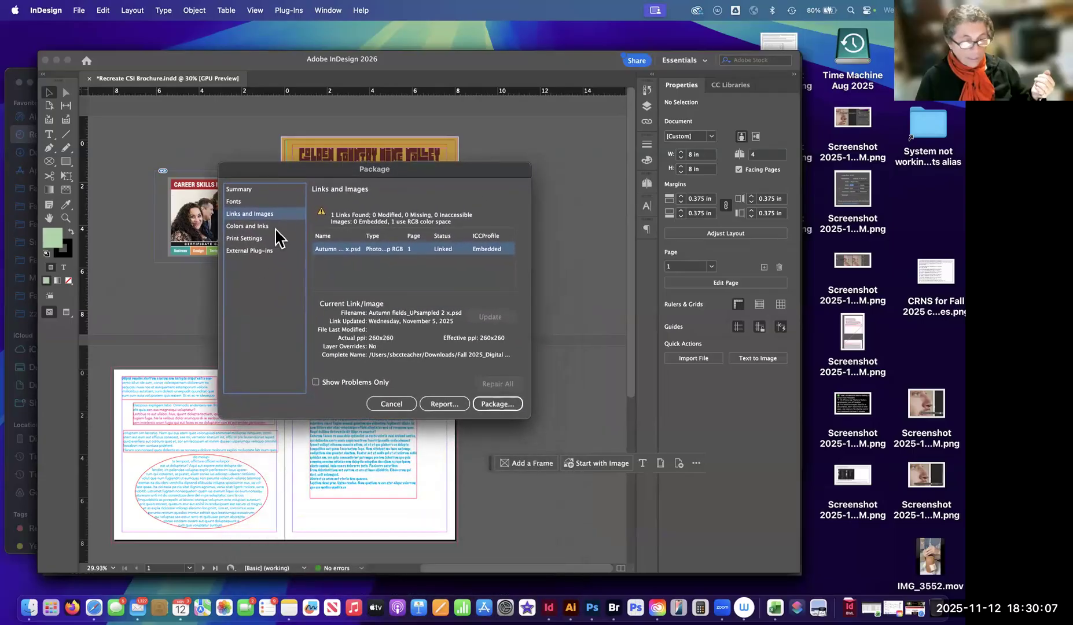
Review the Colors and Inks, External Plug-ins and complete Print Settings information for the package.
{"action": "left_click", "coordinate": [250, 227]}
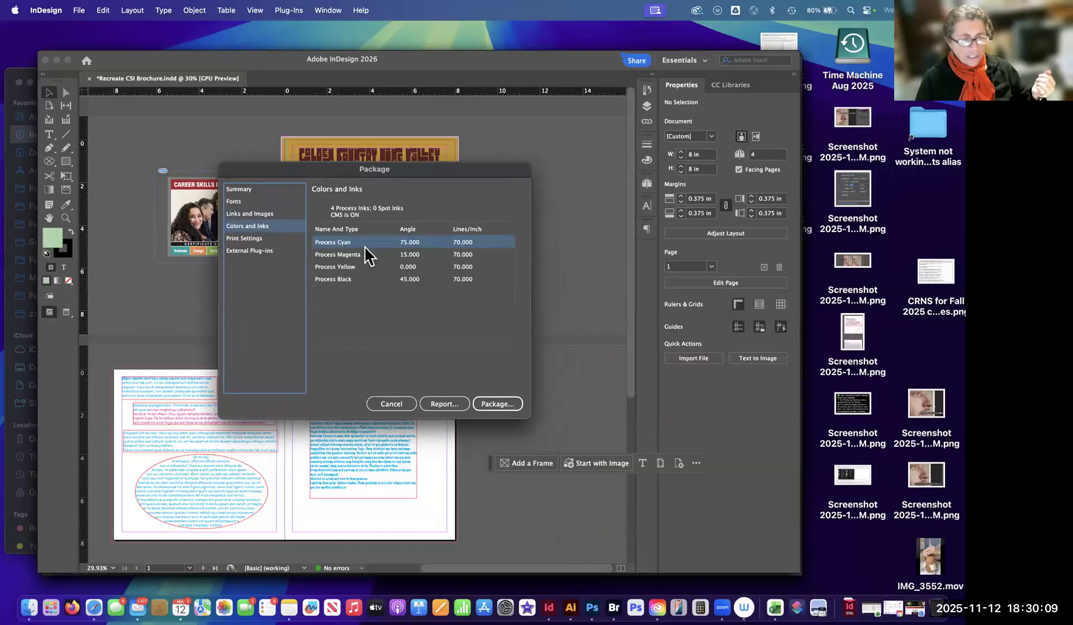
{"action": "left_click", "coordinate": [250, 250]}
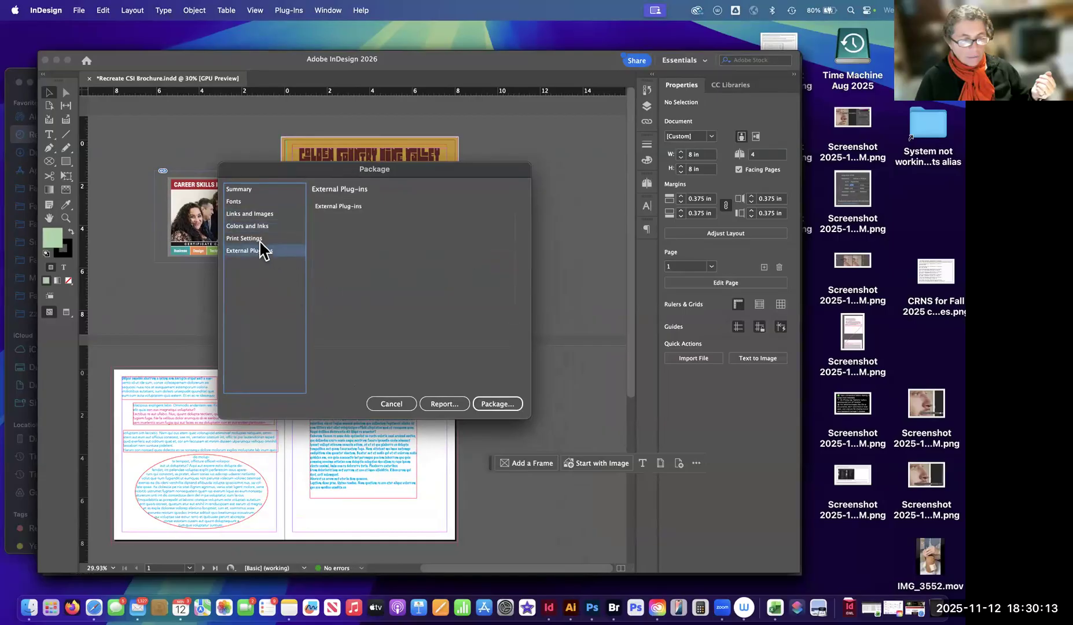
{"action": "left_click", "coordinate": [259, 239]}
{"action": "left_click_drag", "start_coordinate": [284, 167], "coordinate": [274, 152]}
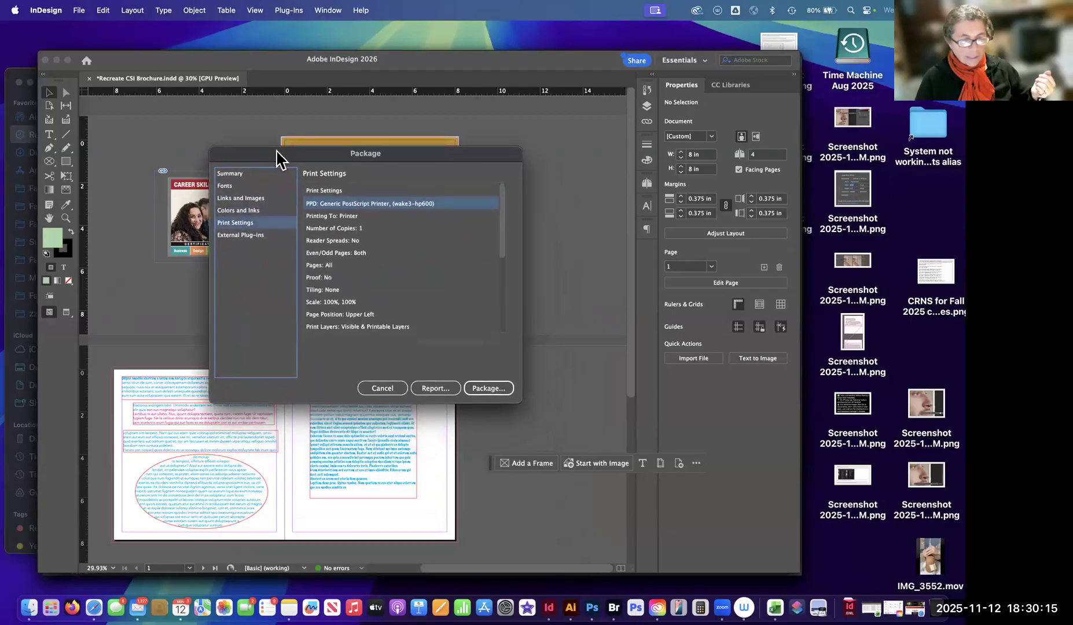
{"action": "scroll", "coordinate": [508, 319], "scroll_direction": "down", "scroll_amount": 1}
{"action": "scroll", "coordinate": [508, 318], "scroll_direction": "down", "scroll_amount": 3}
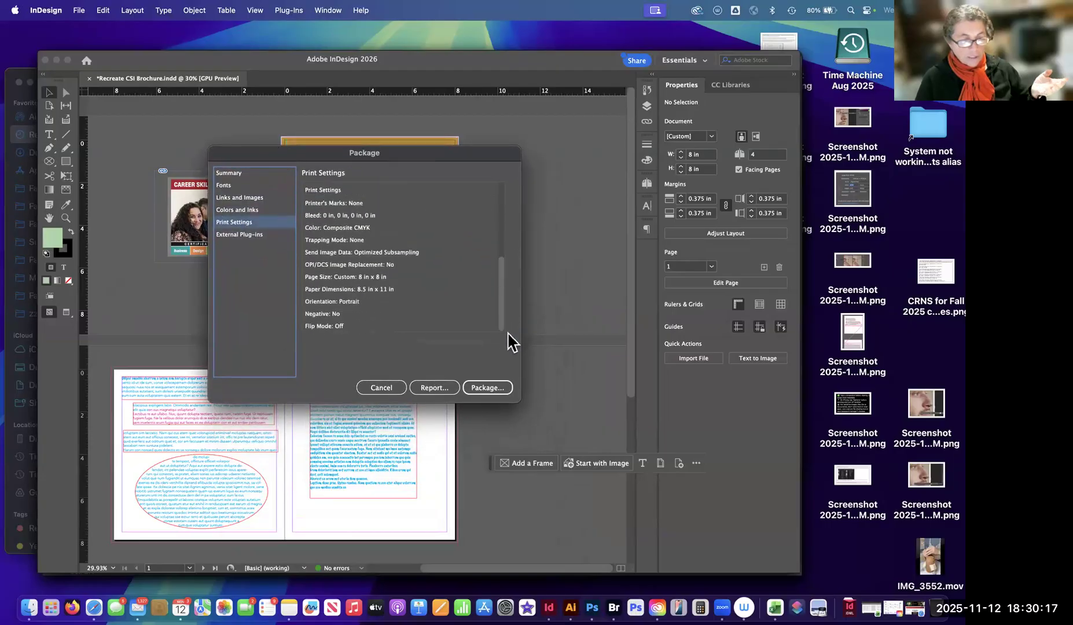
{"action": "scroll", "coordinate": [515, 278], "scroll_direction": "up", "scroll_amount": 5}
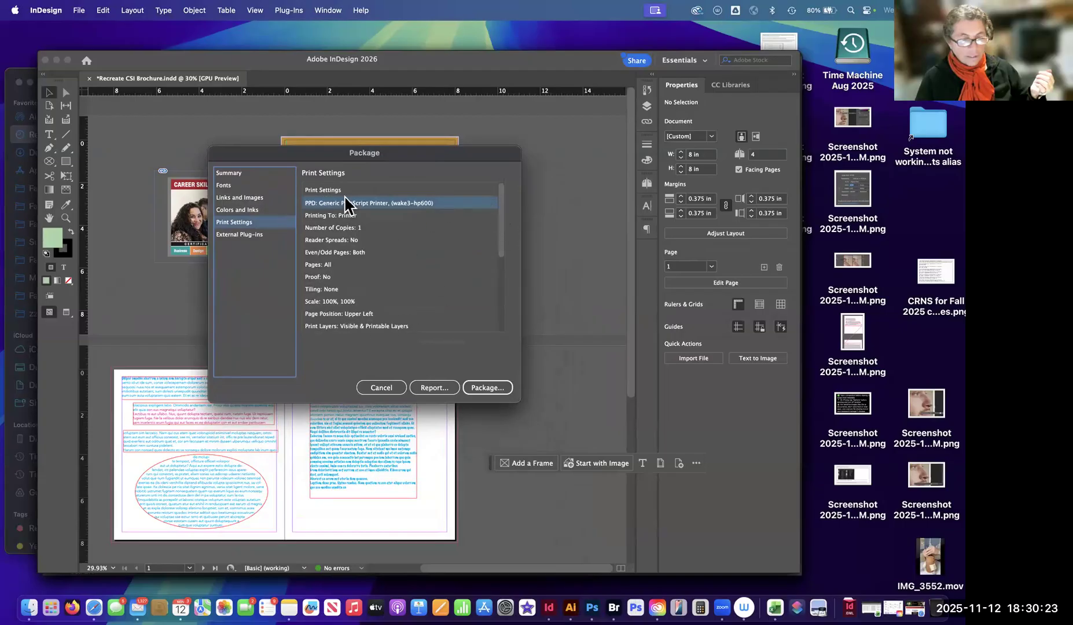
Go back through the Package categories from External Plug-ins to Links and Images and Fonts, ending at the Summary.
{"action": "left_click", "coordinate": [252, 235]}
{"action": "left_click", "coordinate": [239, 222]}
{"action": "left_click", "coordinate": [240, 210]}
{"action": "left_click", "coordinate": [241, 198]}
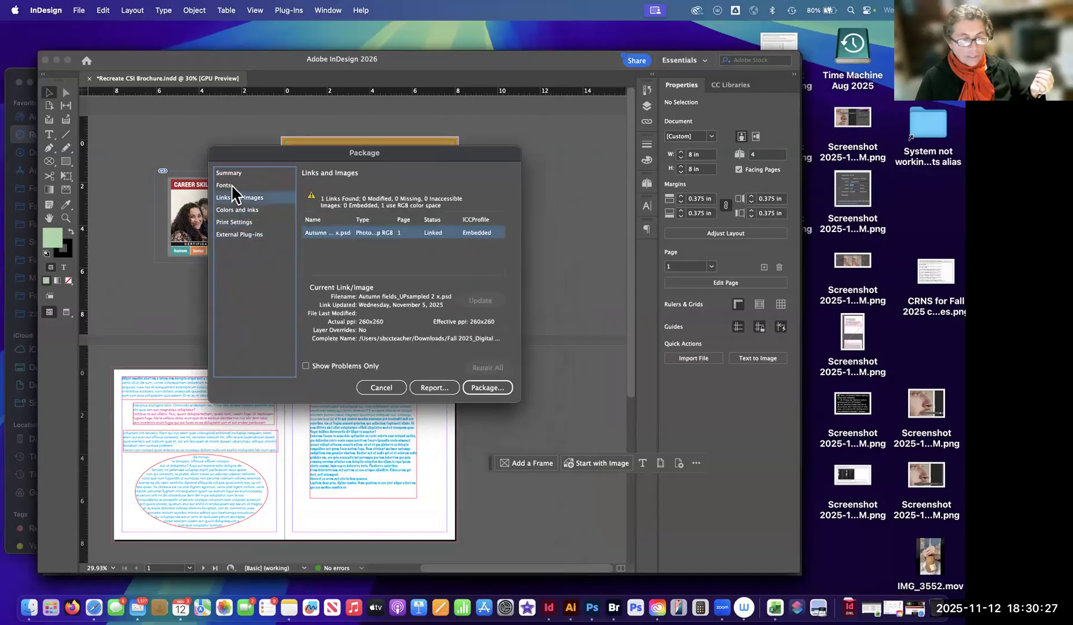
{"action": "left_click", "coordinate": [238, 185]}
{"action": "left_click", "coordinate": [236, 173]}
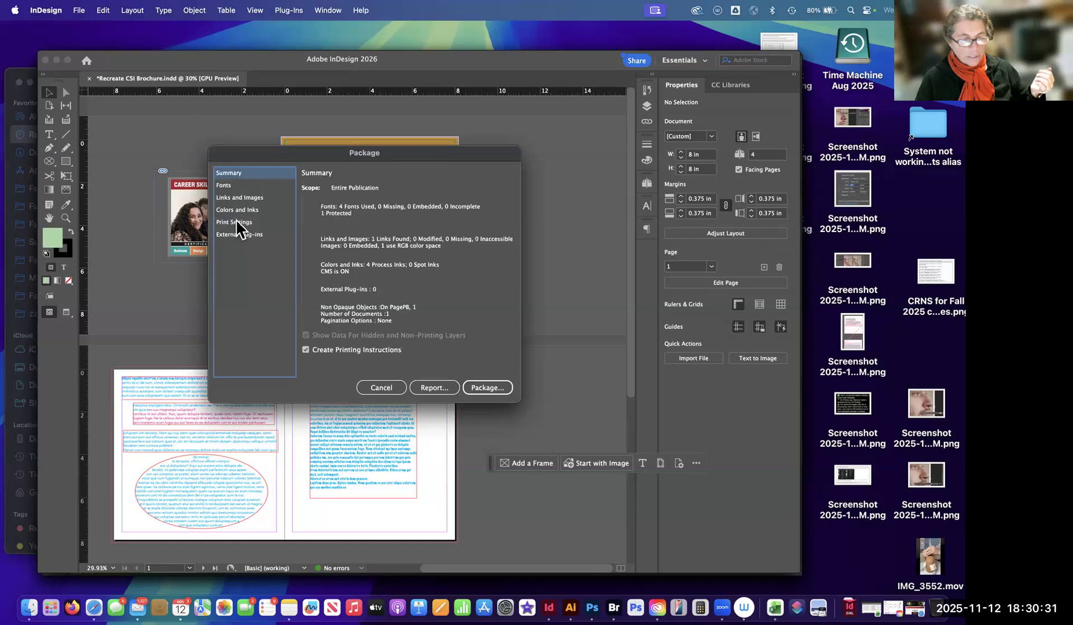
Turn off Create Printing Instructions, check the Print Settings category, and turn the option back on in the Summary.
{"action": "left_click", "coordinate": [305, 351]}
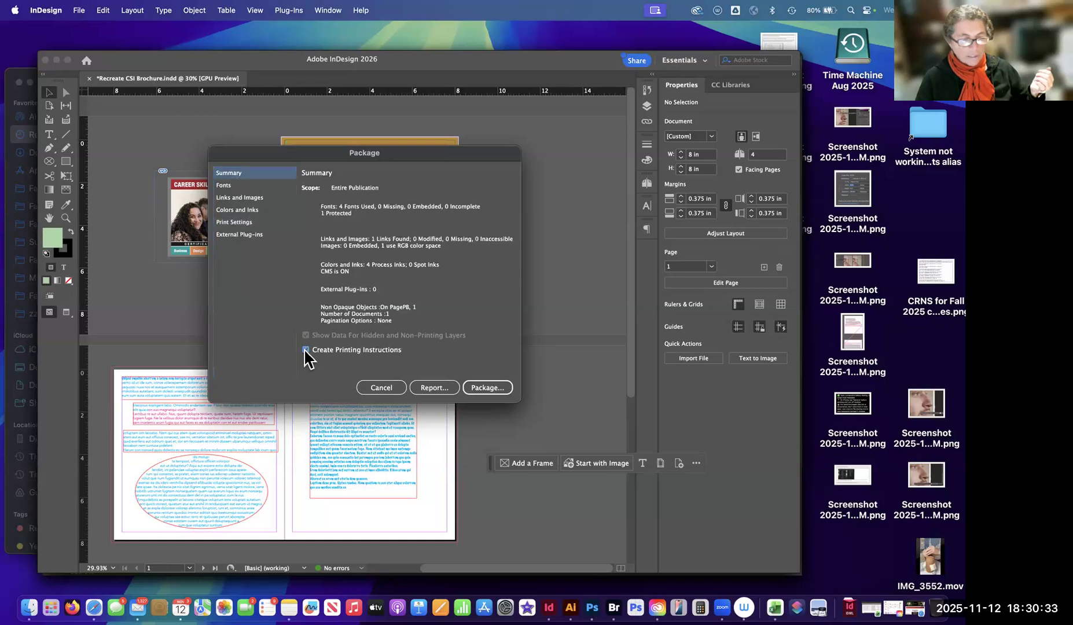
{"action": "left_click", "coordinate": [242, 222]}
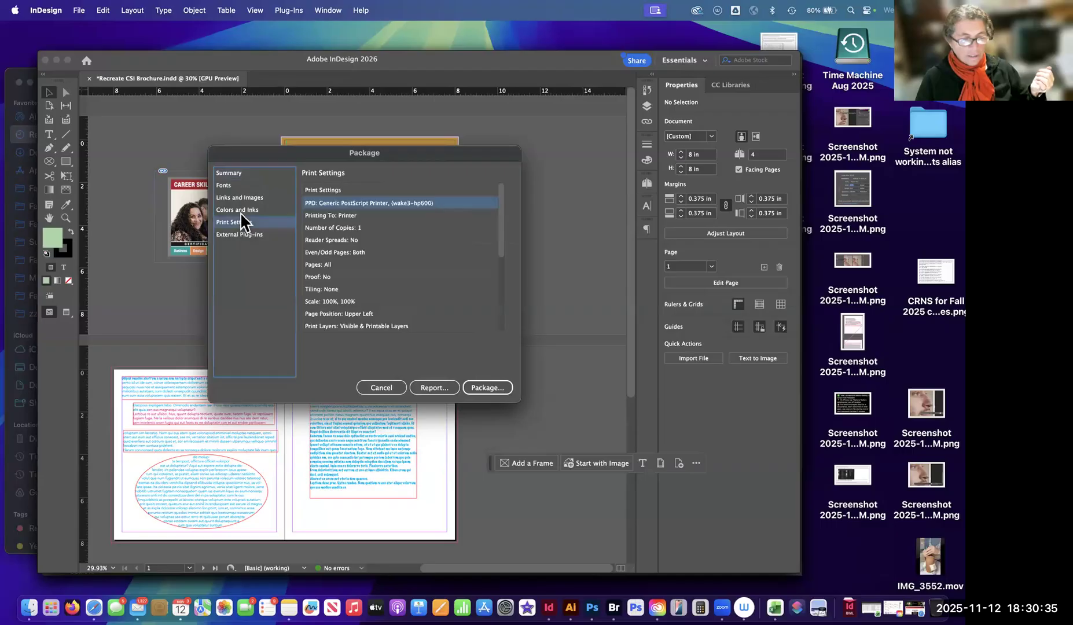
{"action": "left_click", "coordinate": [239, 175]}
{"action": "left_click", "coordinate": [306, 350]}
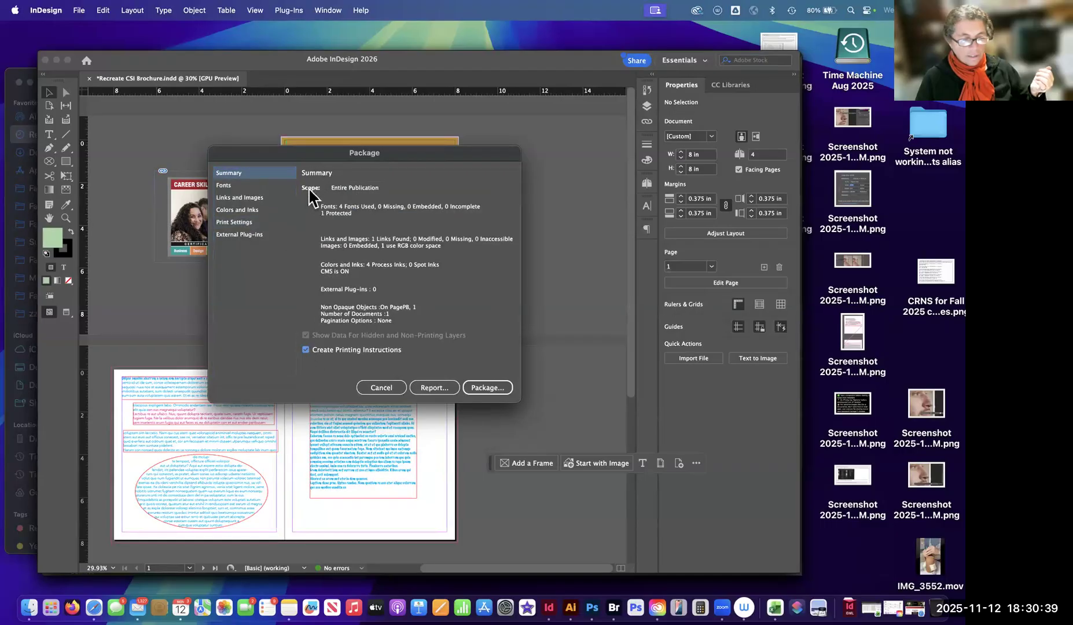
Check the Package font list and Colors and Inks, and read through the Print Settings list from start to end.
{"action": "left_click", "coordinate": [230, 185]}
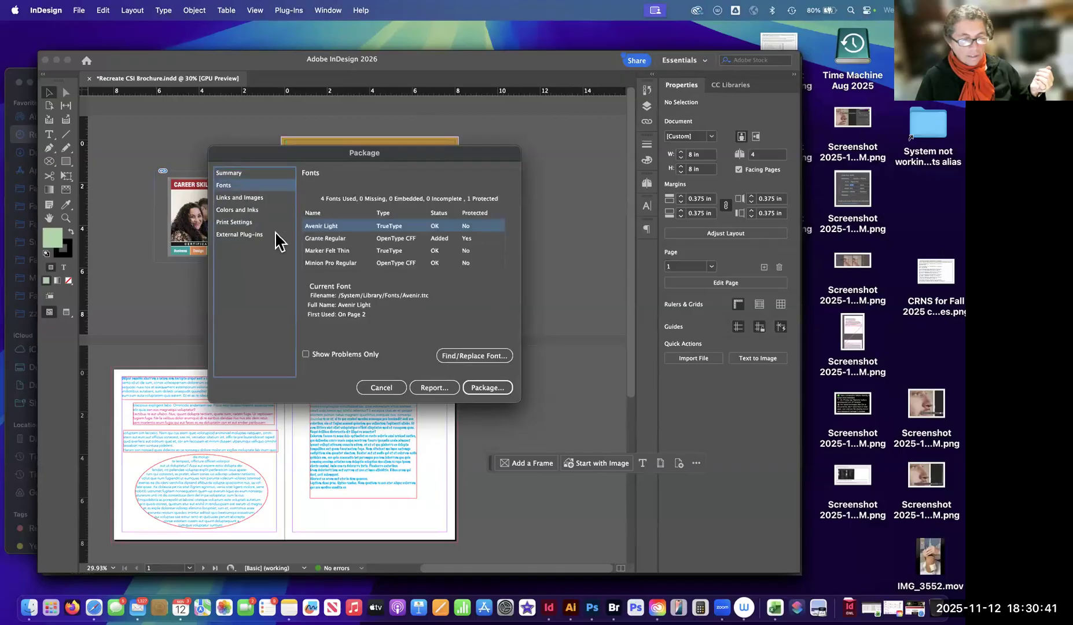
{"action": "left_click", "coordinate": [246, 210]}
{"action": "left_click", "coordinate": [245, 223]}
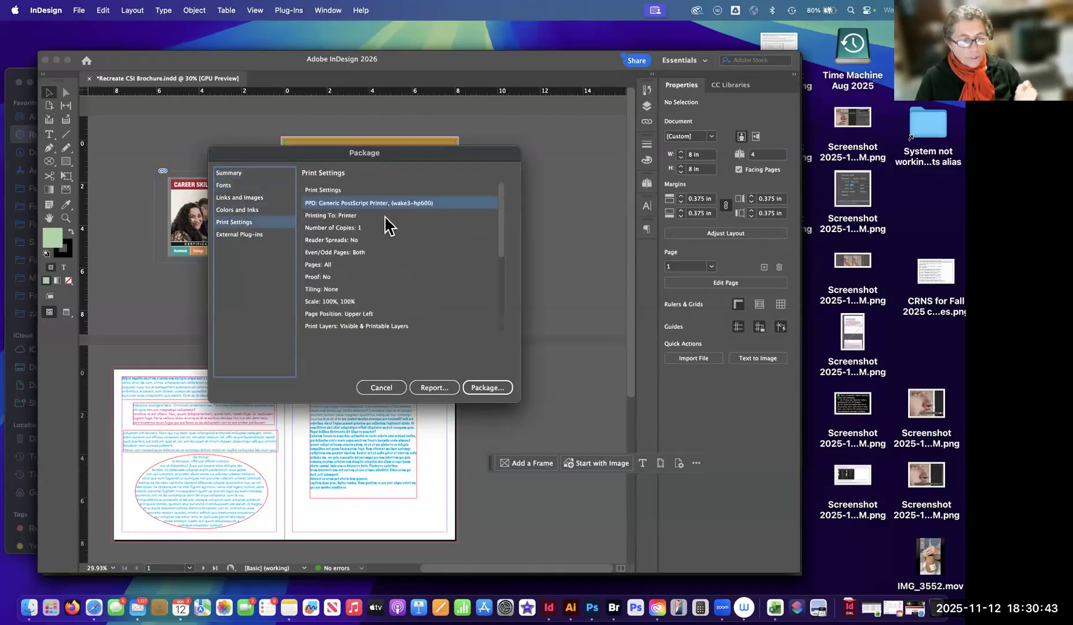
{"action": "left_click", "coordinate": [501, 259]}
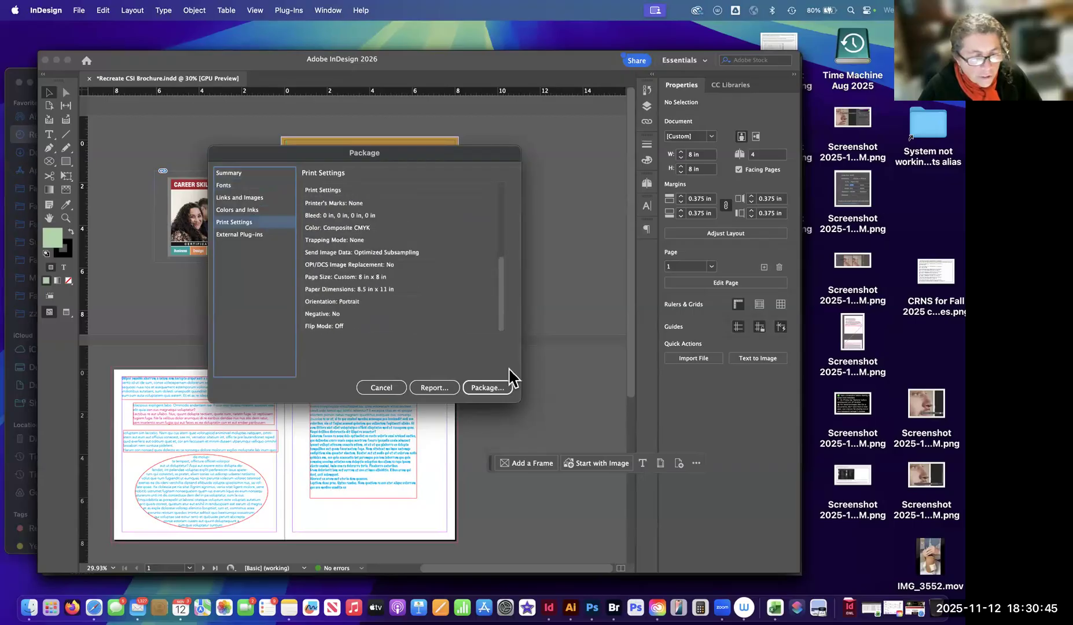
{"action": "left_click", "coordinate": [502, 214]}
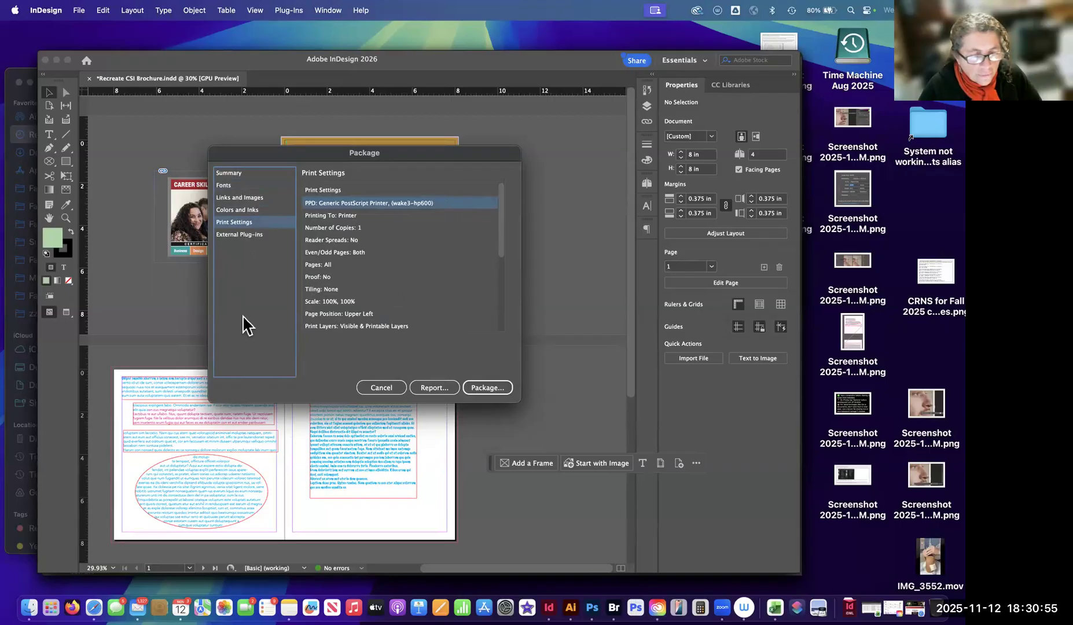
Examine the Printer's Marks and Bleed entries in the package's Print Settings.
{"action": "scroll", "coordinate": [379, 277], "scroll_direction": "down", "scroll_amount": 2}
{"action": "scroll", "coordinate": [379, 276], "scroll_direction": "down", "scroll_amount": 4}
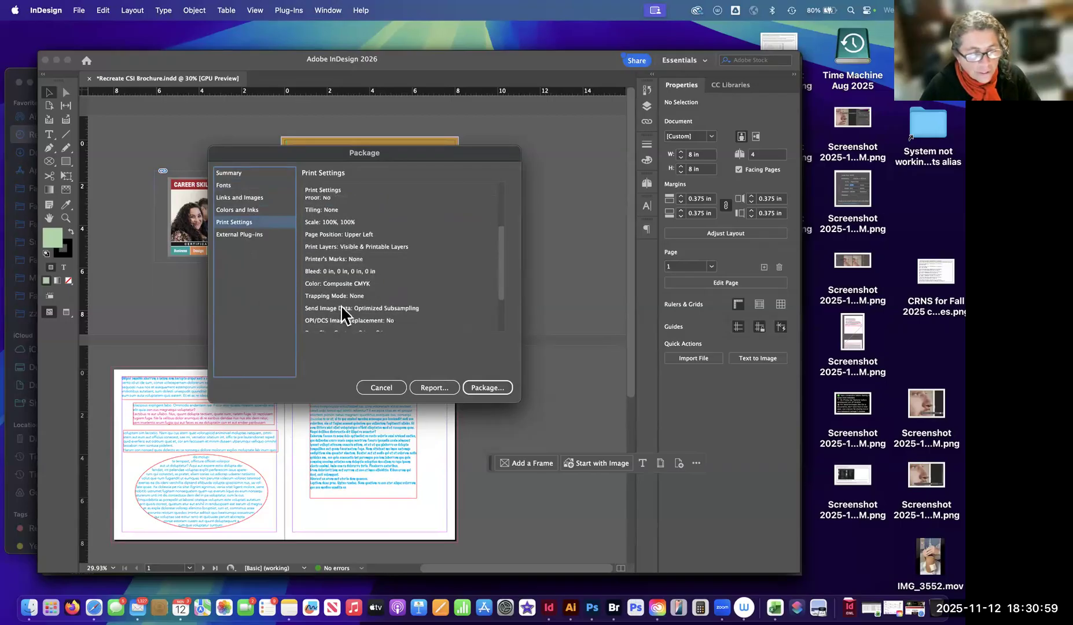
{"action": "scroll", "coordinate": [343, 308], "scroll_direction": "down", "scroll_amount": 3}
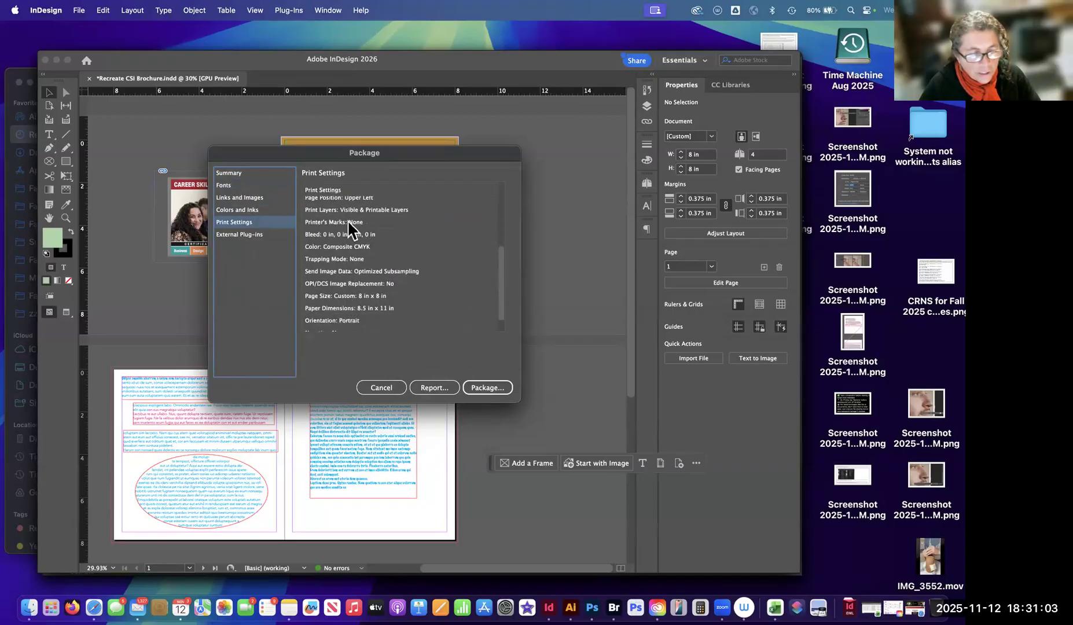
{"action": "scroll", "coordinate": [354, 229], "scroll_direction": "down", "scroll_amount": 2}
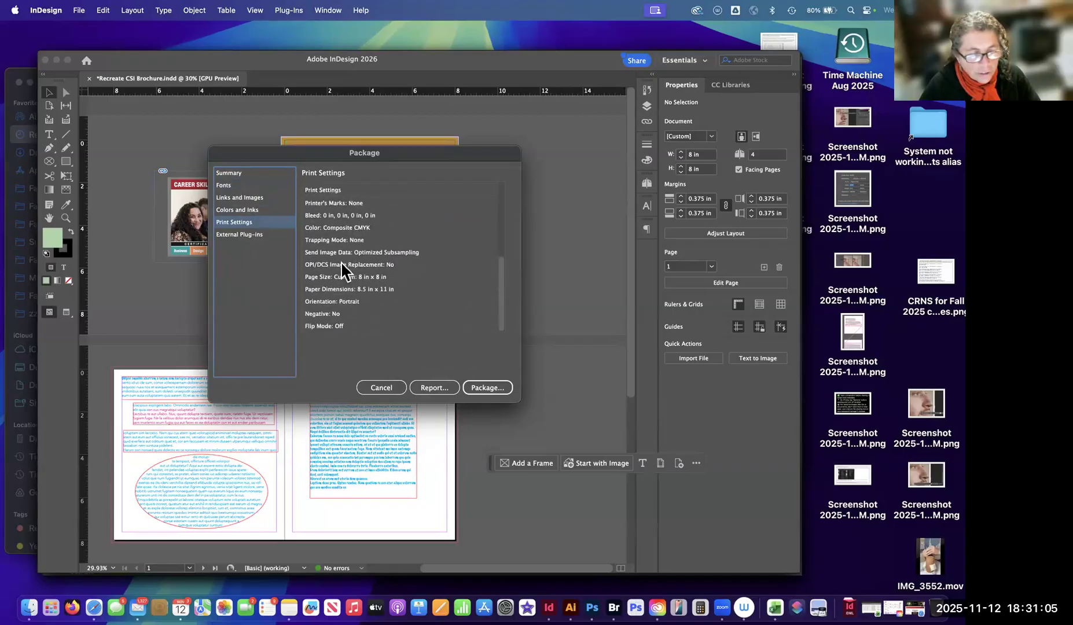
{"action": "left_click", "coordinate": [360, 215]}
{"action": "scroll", "coordinate": [347, 232], "scroll_direction": "up", "scroll_amount": 1}
{"action": "left_click", "coordinate": [355, 219]}
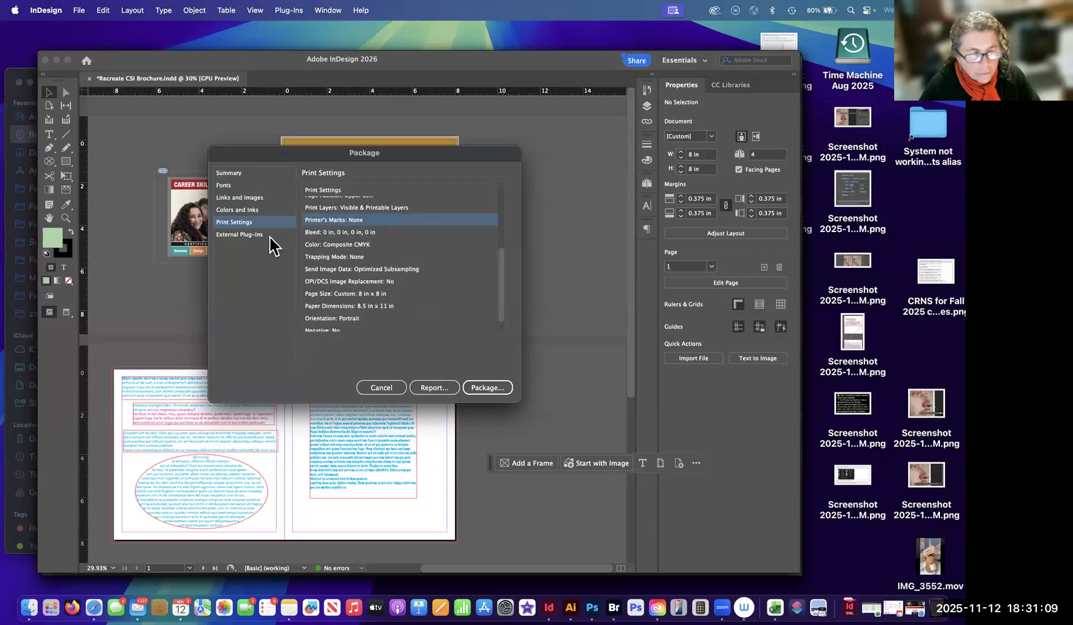
Move the Package dialog clear of the Career Skills Institute image and reread the full Print Settings list.
{"action": "scroll", "coordinate": [373, 262], "scroll_direction": "up", "scroll_amount": 5}
{"action": "left_click_drag", "start_coordinate": [327, 163], "coordinate": [346, 128]}
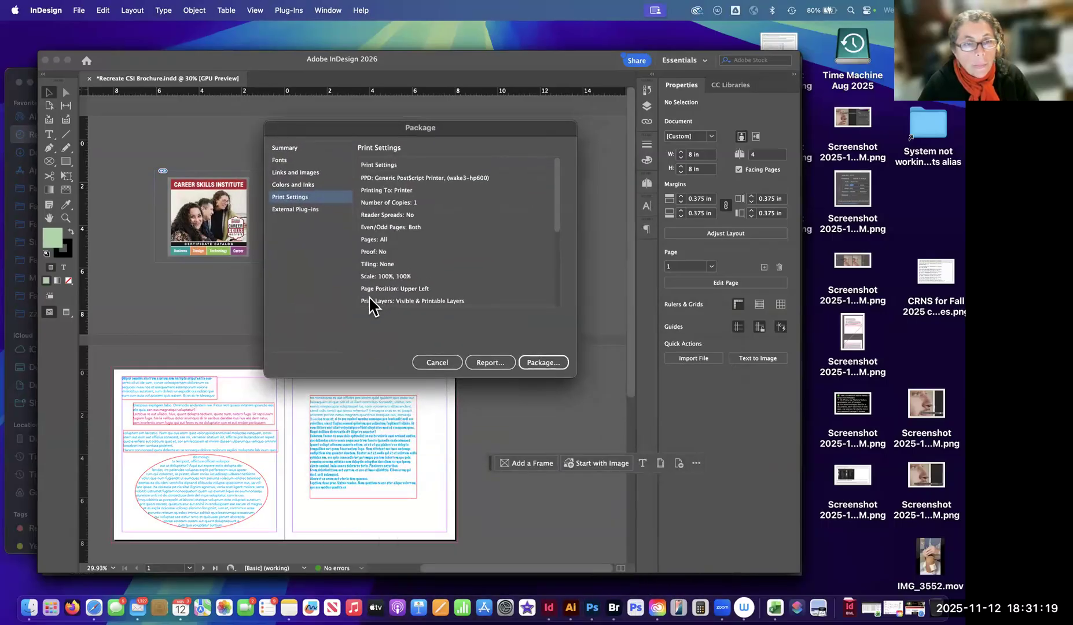
{"action": "mouse_move", "coordinate": [370, 134]}
{"action": "left_mouse_down"}
{"action": "mouse_move", "coordinate": [368, 420]}
{"action": "mouse_move", "coordinate": [369, 119]}
{"action": "mouse_move", "coordinate": [369, 129]}
{"action": "left_mouse_up"}
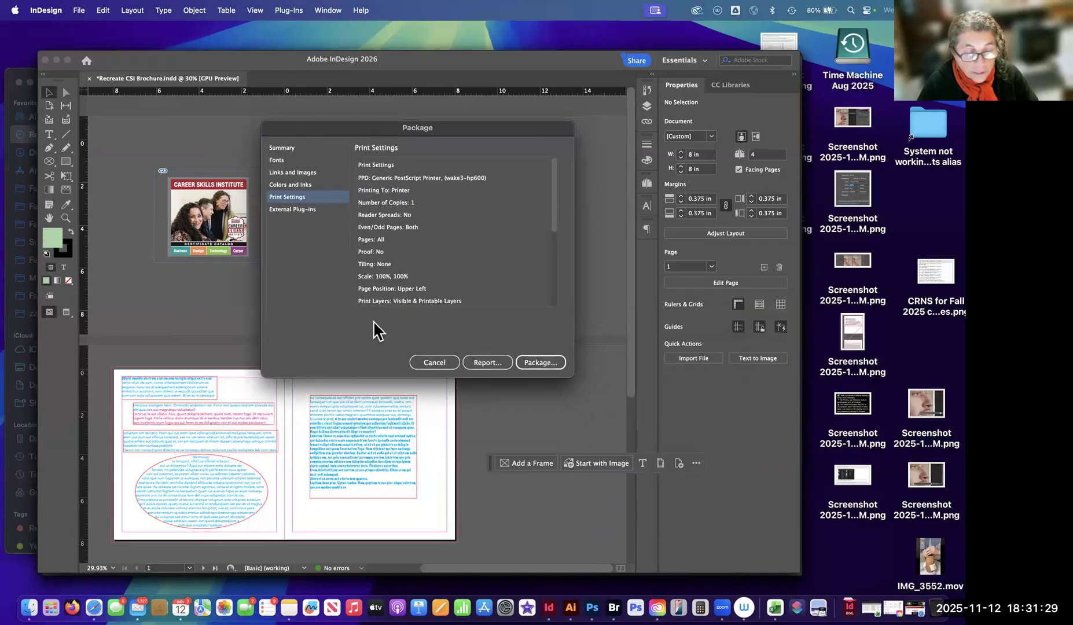
{"action": "left_click", "coordinate": [554, 266]}
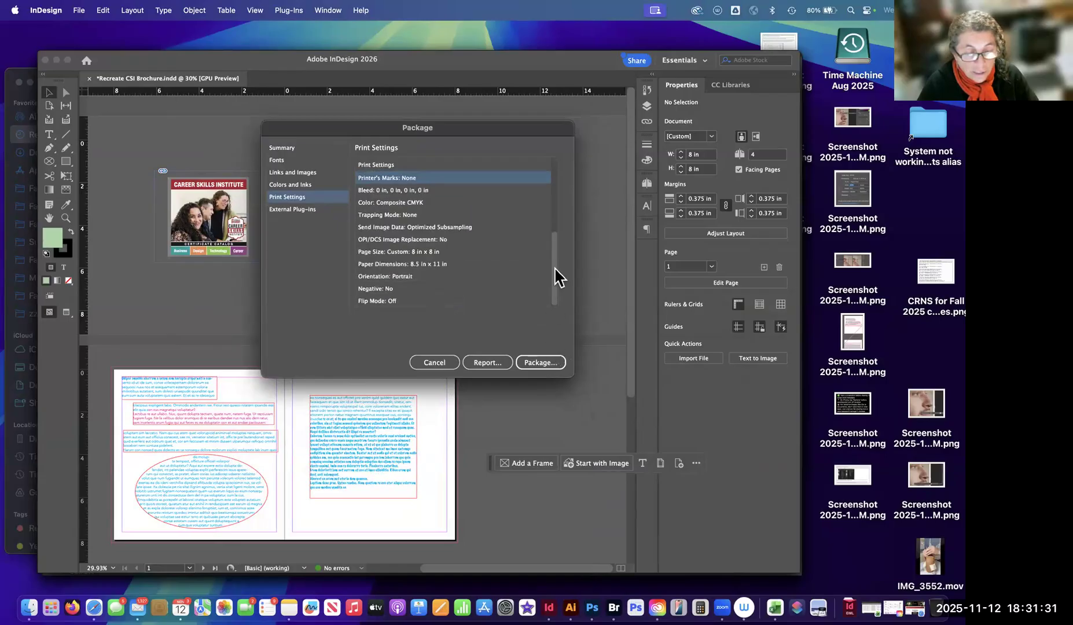
{"action": "scroll", "coordinate": [457, 194], "scroll_direction": "up", "scroll_amount": 5}
Return from Print Settings to the Package Summary and cancel packaging.
{"action": "left_click", "coordinate": [286, 198]}
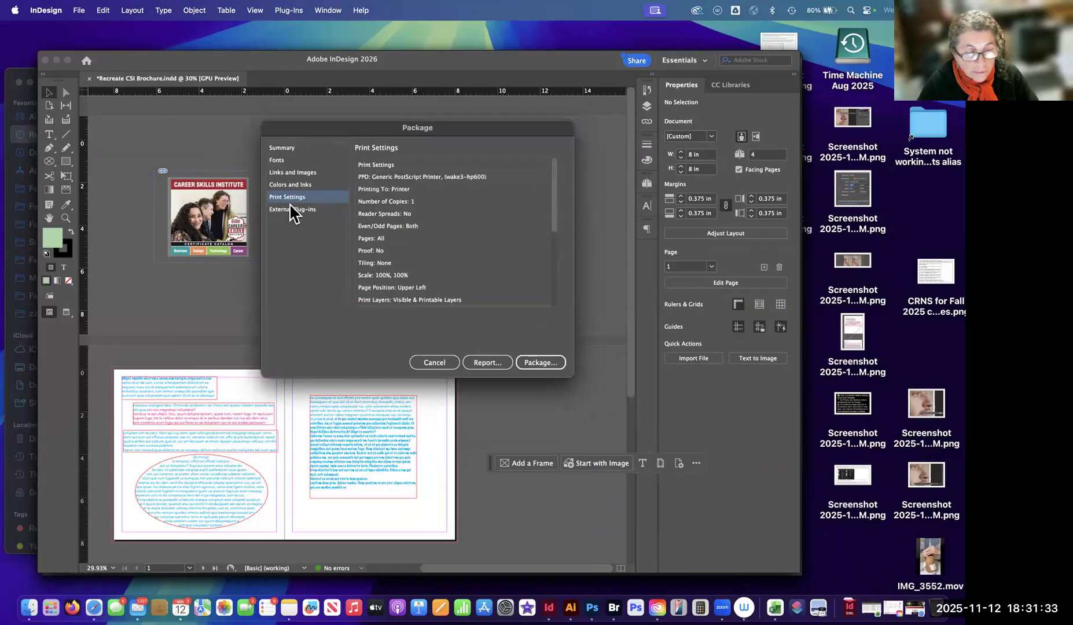
{"action": "key", "text": "Up"}
{"action": "key", "text": "Up"}
{"action": "key", "text": "Up"}
{"action": "key", "text": "Up"}
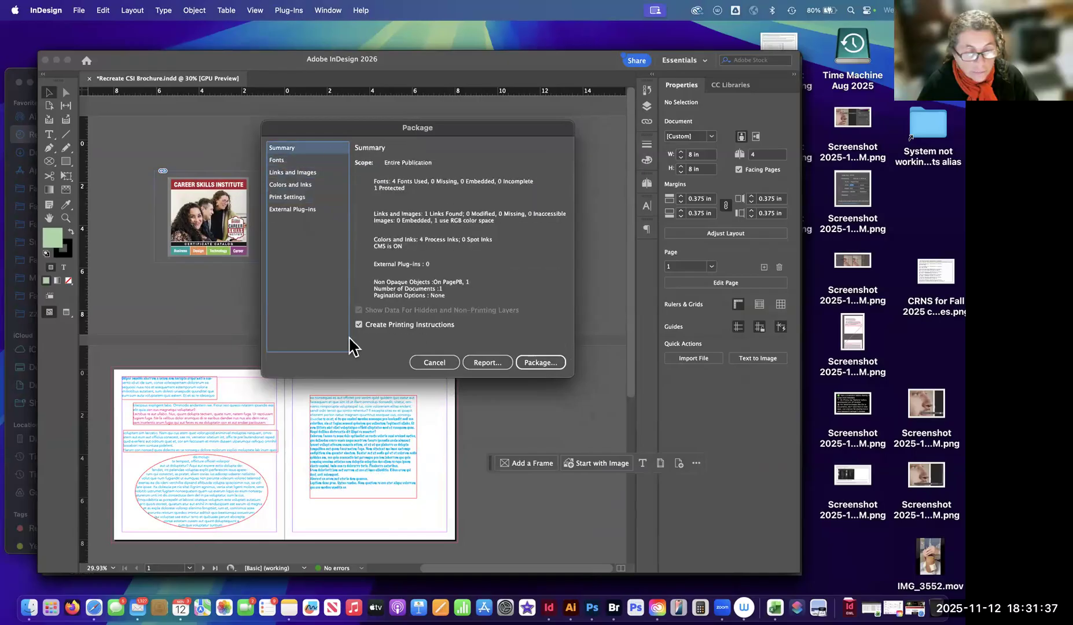
{"action": "left_click", "coordinate": [443, 365]}
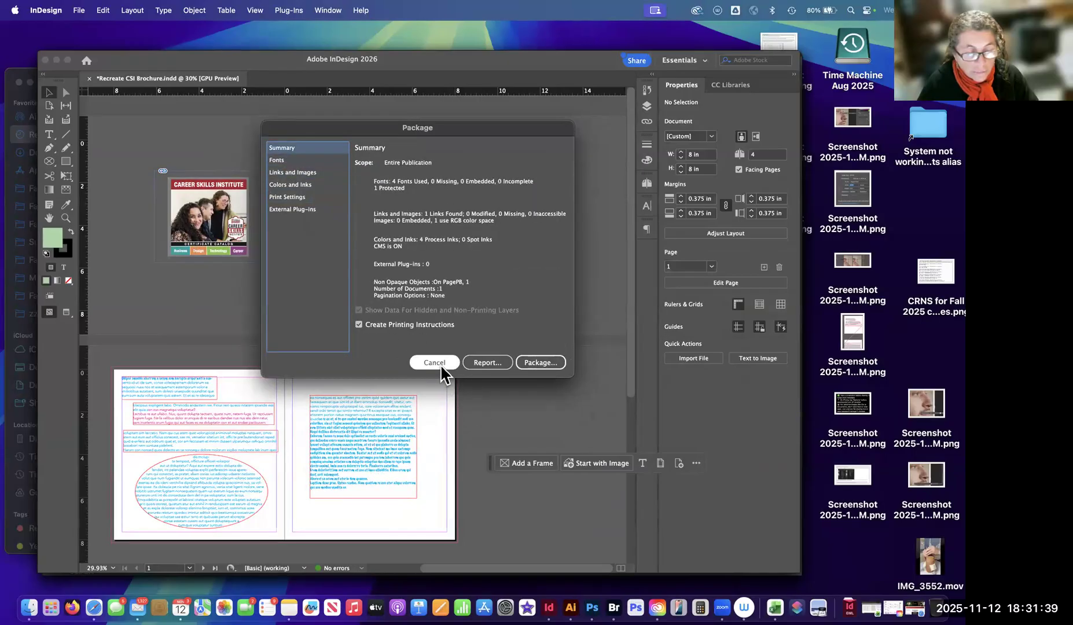
Reopen the Package information and examine the print layers, printer's marks and bleed entries under Print Settings.
{"action": "left_click", "coordinate": [78, 11]}
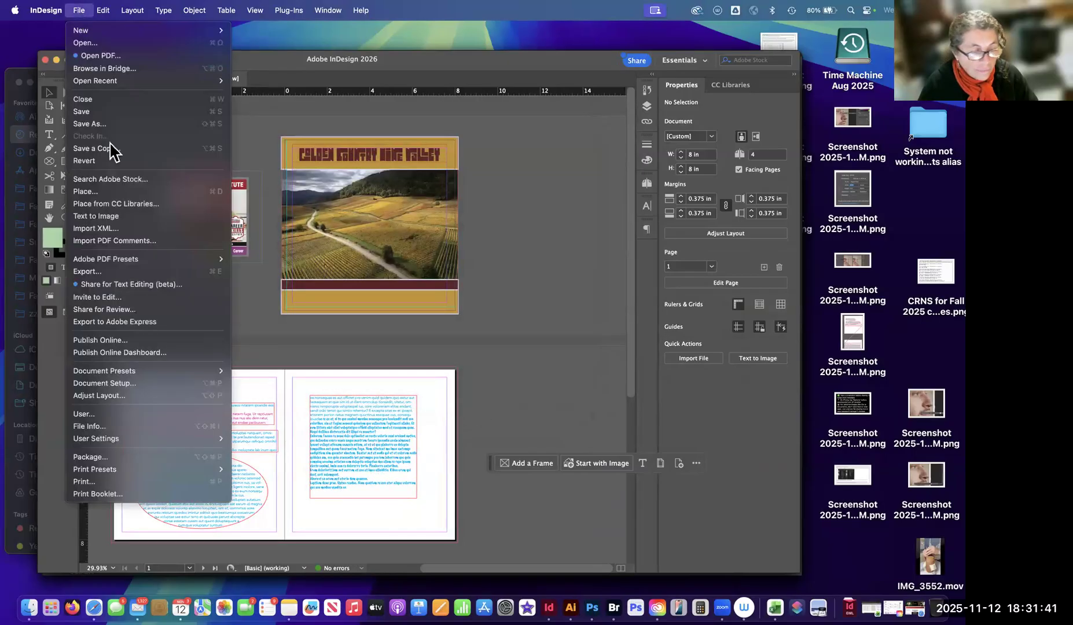
{"action": "left_click", "coordinate": [112, 456]}
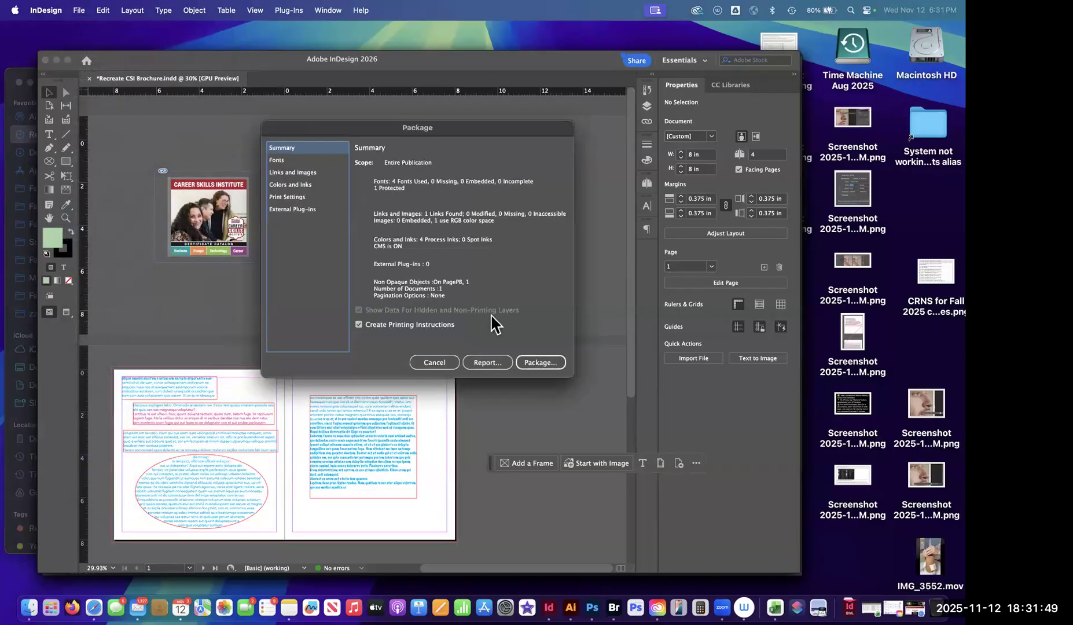
{"action": "left_click", "coordinate": [289, 197]}
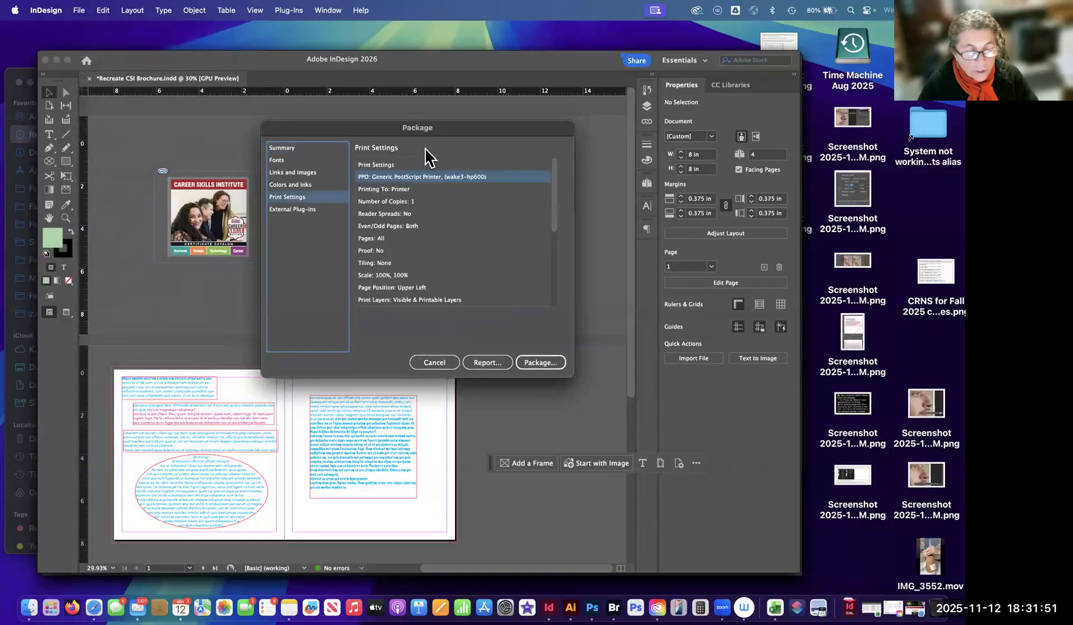
{"action": "scroll", "coordinate": [551, 234], "scroll_direction": "down", "scroll_amount": 5}
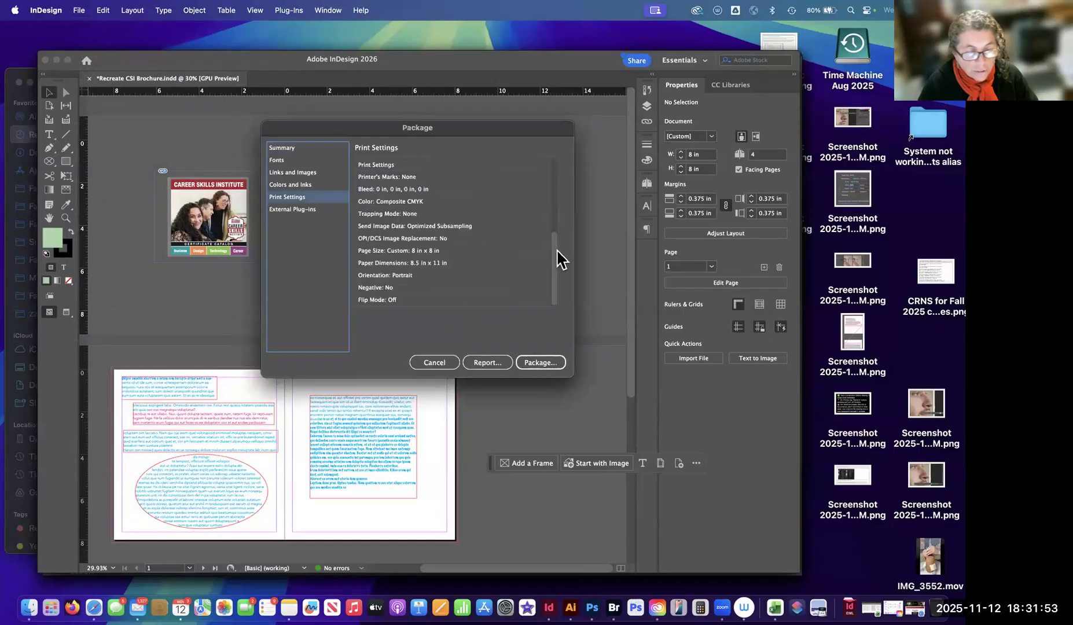
{"action": "left_click_drag", "start_coordinate": [554, 258], "coordinate": [562, 161]}
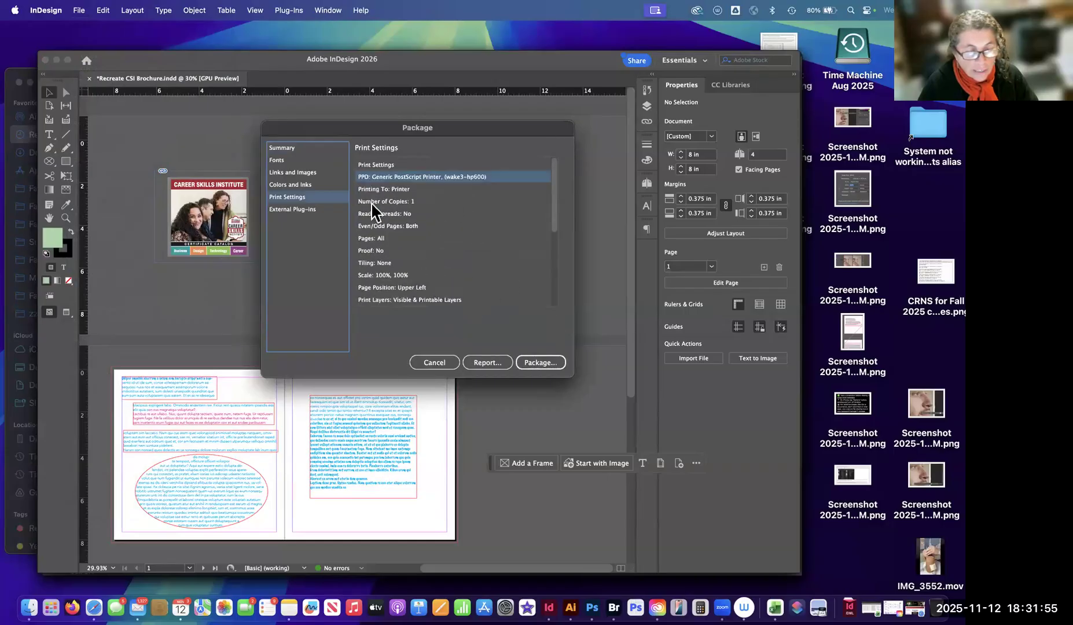
{"action": "scroll", "coordinate": [412, 275], "scroll_direction": "down", "scroll_amount": 4}
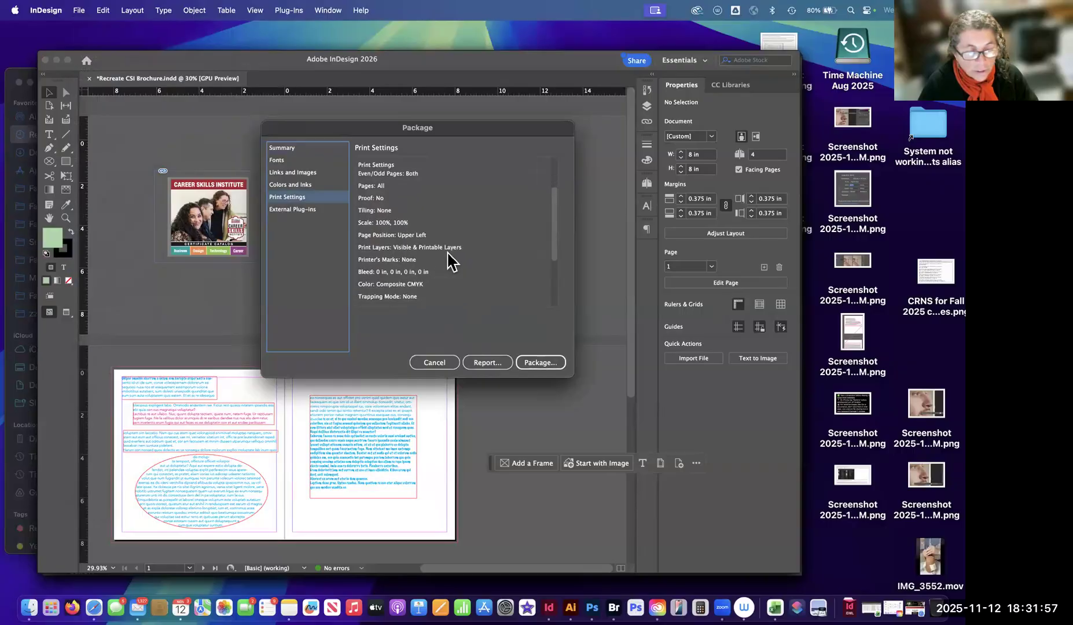
{"action": "scroll", "coordinate": [405, 246], "scroll_direction": "down", "scroll_amount": 1}
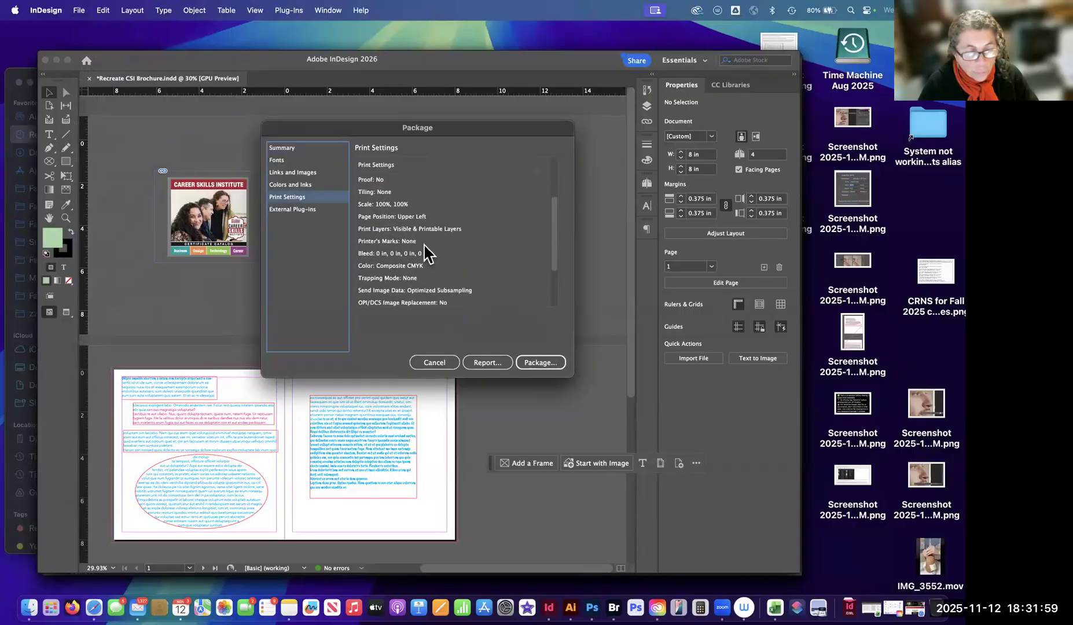
Examine the full Print Settings list, from the PPD to Flip Mode, and the External Plug-ins section of the package information.
{"action": "scroll", "coordinate": [412, 269], "scroll_direction": "down", "scroll_amount": 1}
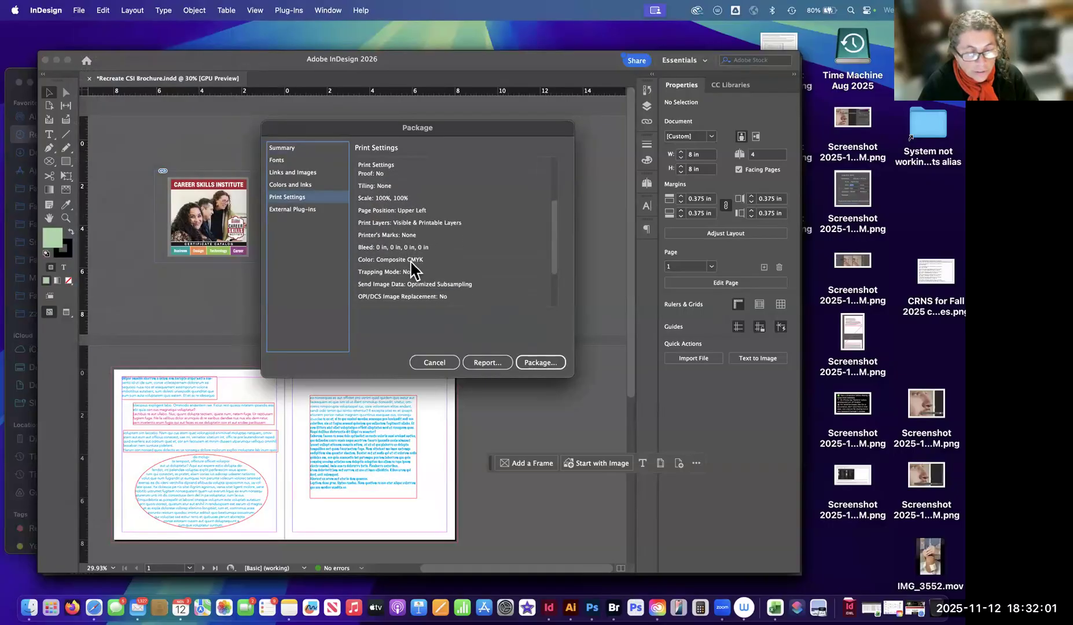
{"action": "scroll", "coordinate": [454, 284], "scroll_direction": "down", "scroll_amount": 4}
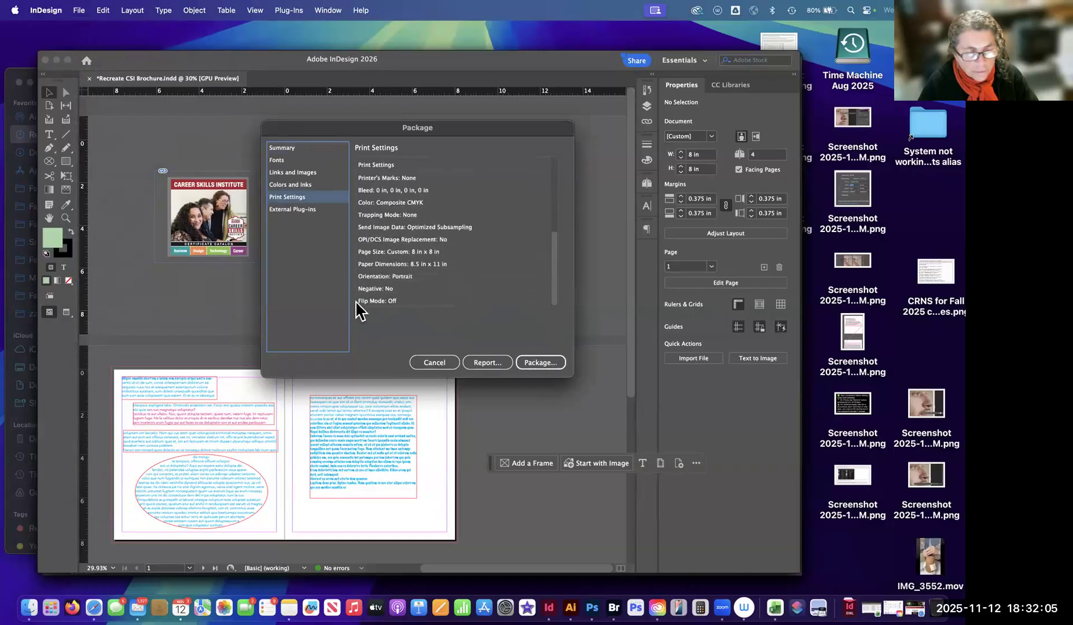
{"action": "scroll", "coordinate": [398, 226], "scroll_direction": "up", "scroll_amount": 5}
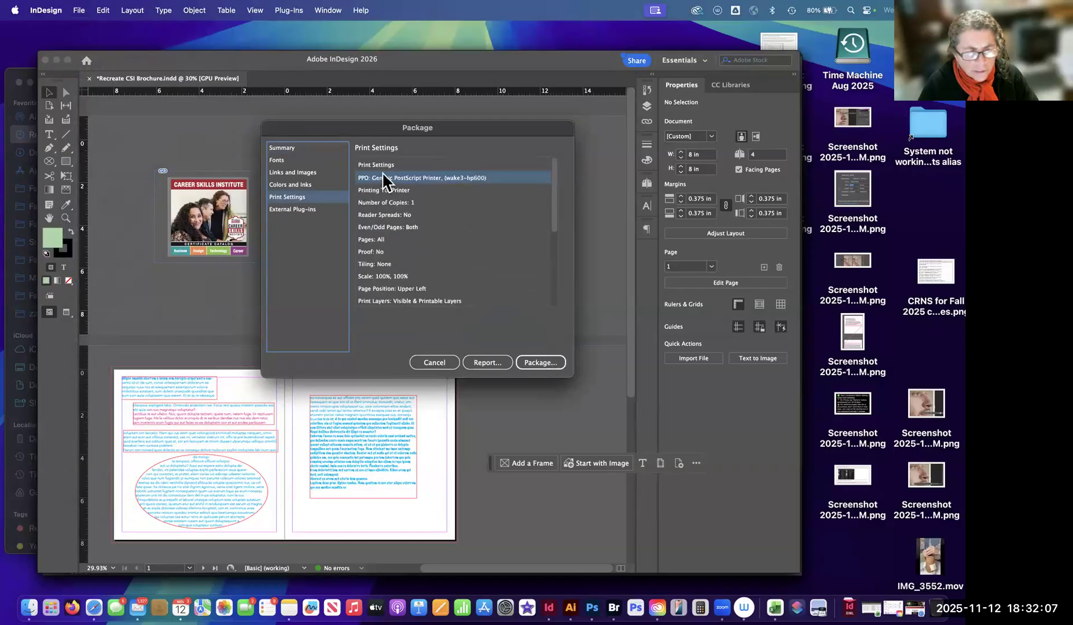
{"action": "left_click", "coordinate": [304, 211]}
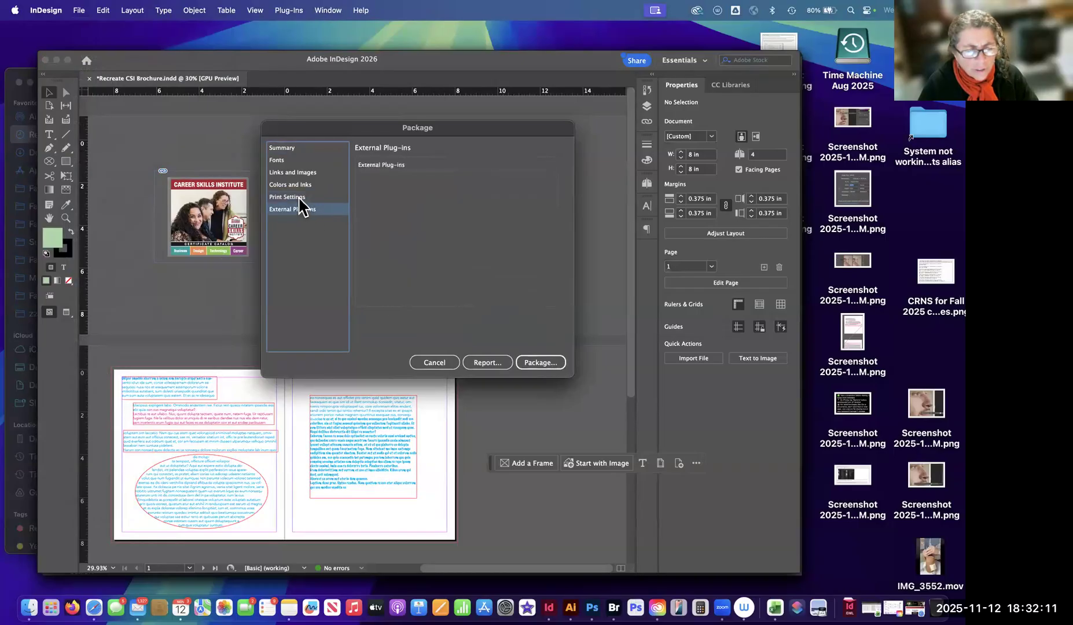
{"action": "left_click", "coordinate": [302, 196]}
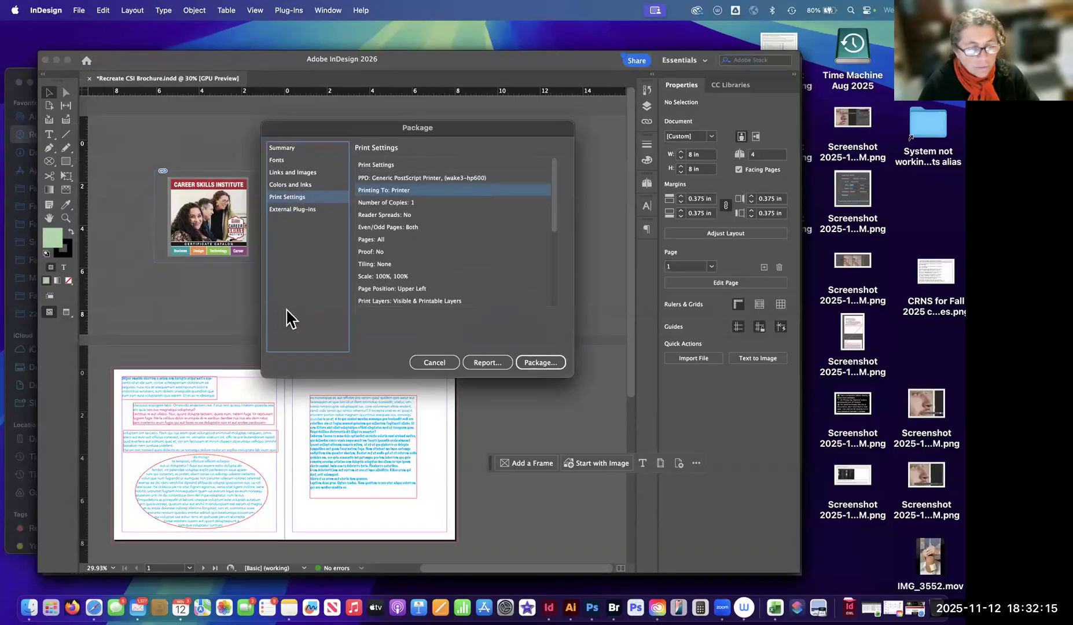
{"action": "left_click", "coordinate": [394, 178]}
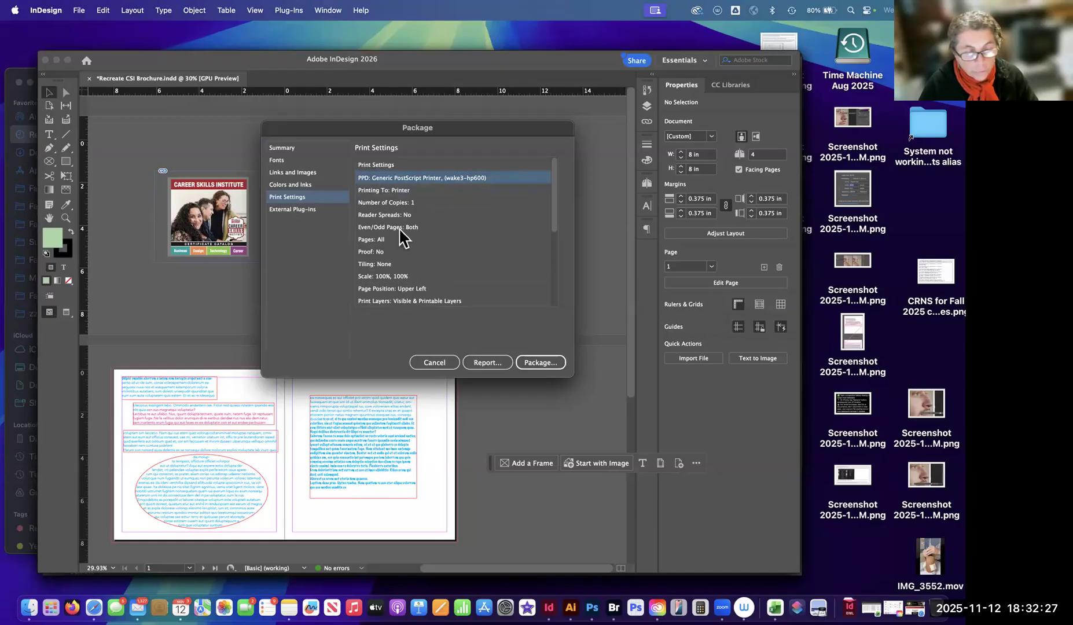
{"action": "scroll", "coordinate": [446, 270], "scroll_direction": "down", "scroll_amount": 1}
{"action": "scroll", "coordinate": [443, 263], "scroll_direction": "down", "scroll_amount": 5}
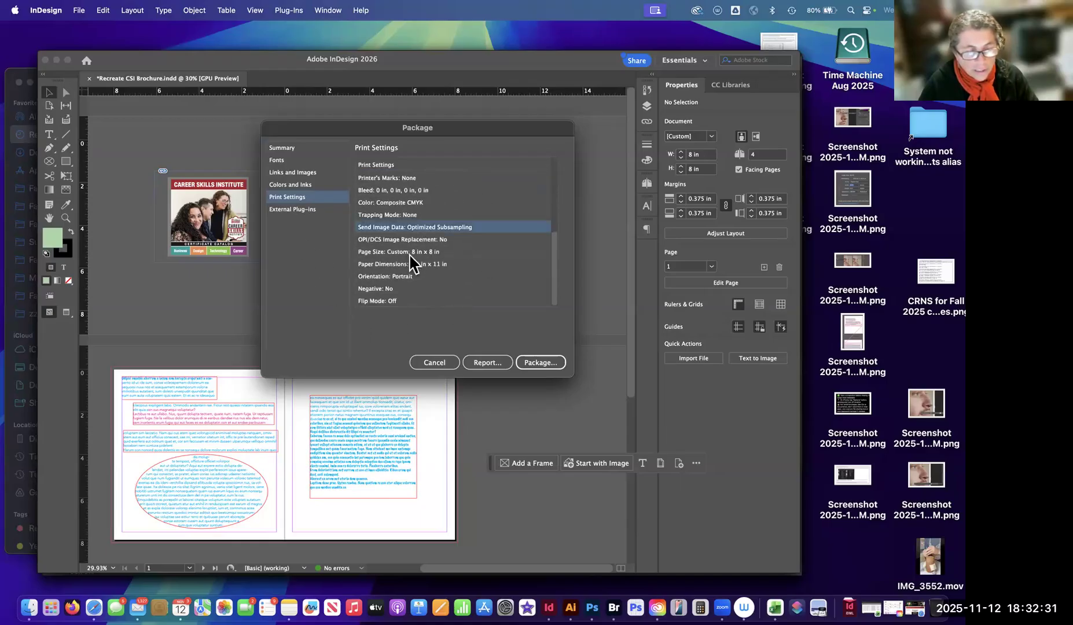
{"action": "scroll", "coordinate": [395, 240], "scroll_direction": "up", "scroll_amount": 5}
Revisit the Fonts, Summary and External Plug-ins sections of the package information and return to Print Settings.
{"action": "left_click", "coordinate": [300, 158]}
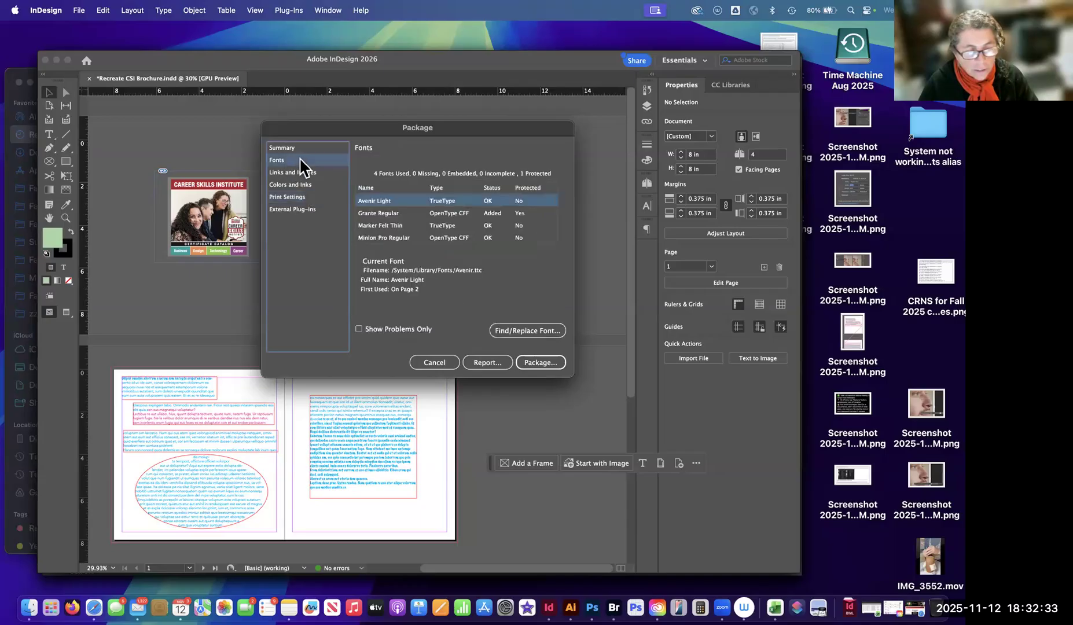
{"action": "left_click", "coordinate": [291, 148]}
{"action": "left_click", "coordinate": [293, 197]}
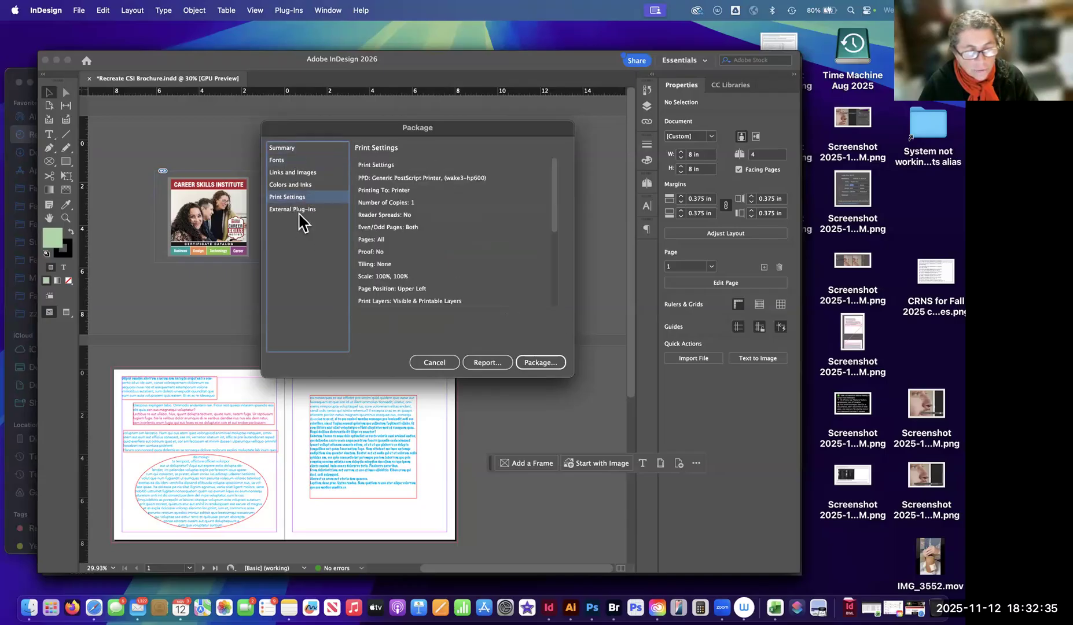
{"action": "left_click", "coordinate": [299, 210]}
{"action": "left_click", "coordinate": [331, 196]}
Save the package report as Recreate CSI Brochure_report.txt, and start packaging, saving the publication as required.
{"action": "left_click", "coordinate": [486, 364]}
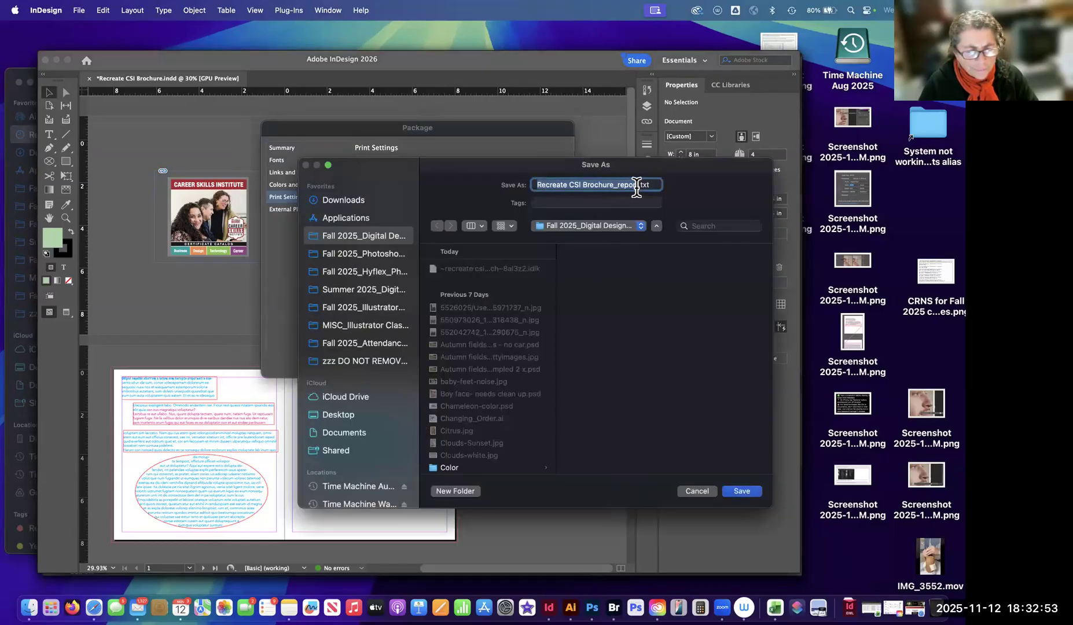
{"action": "left_click", "coordinate": [741, 491]}
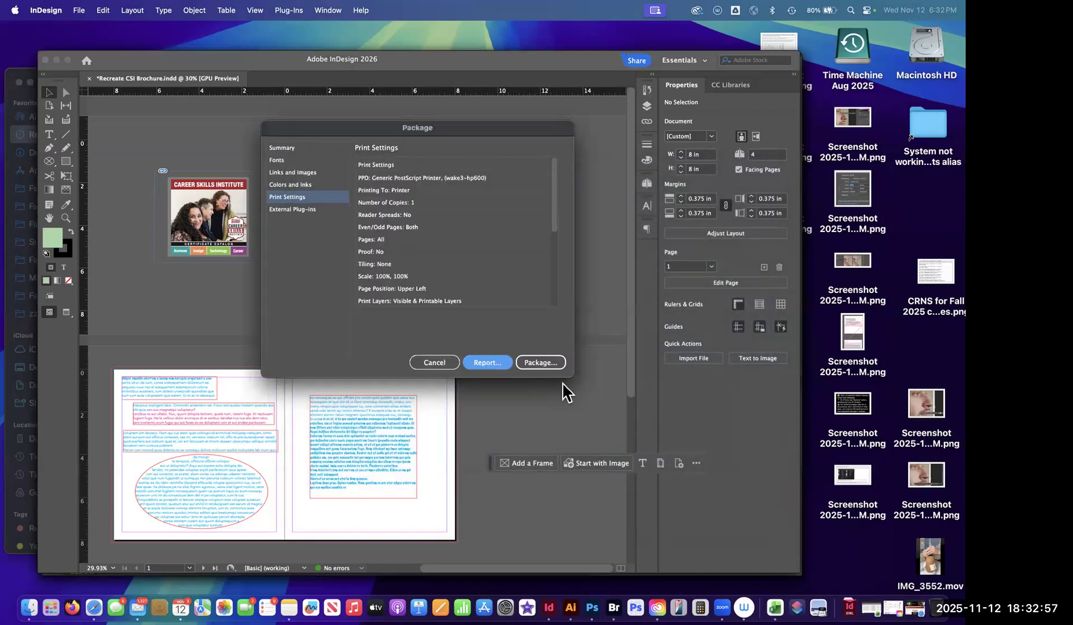
{"action": "left_click", "coordinate": [544, 365]}
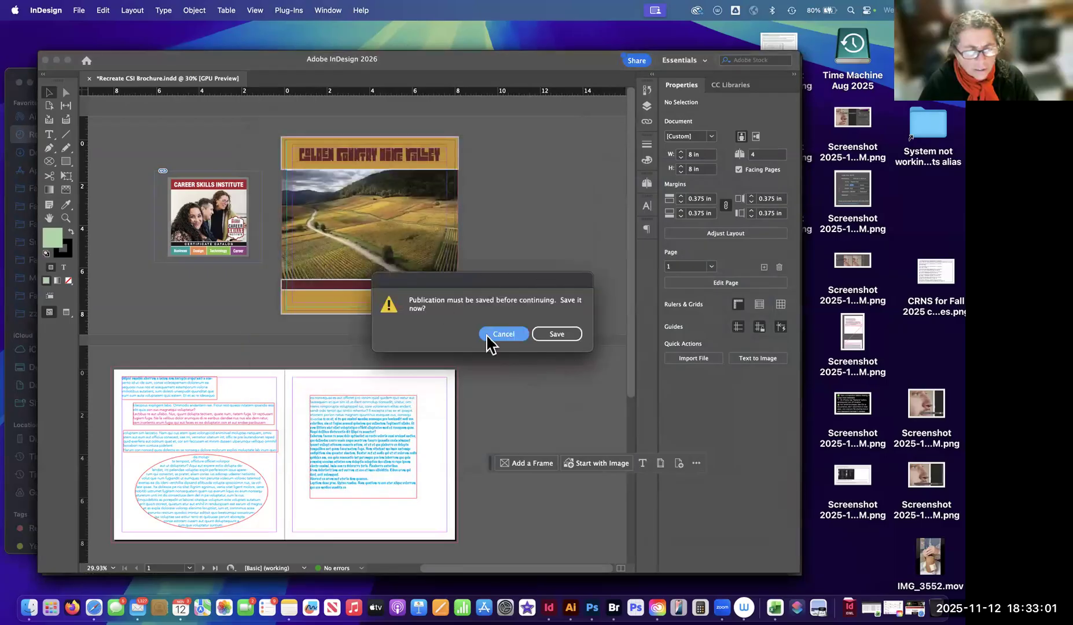
{"action": "left_click", "coordinate": [552, 334]}
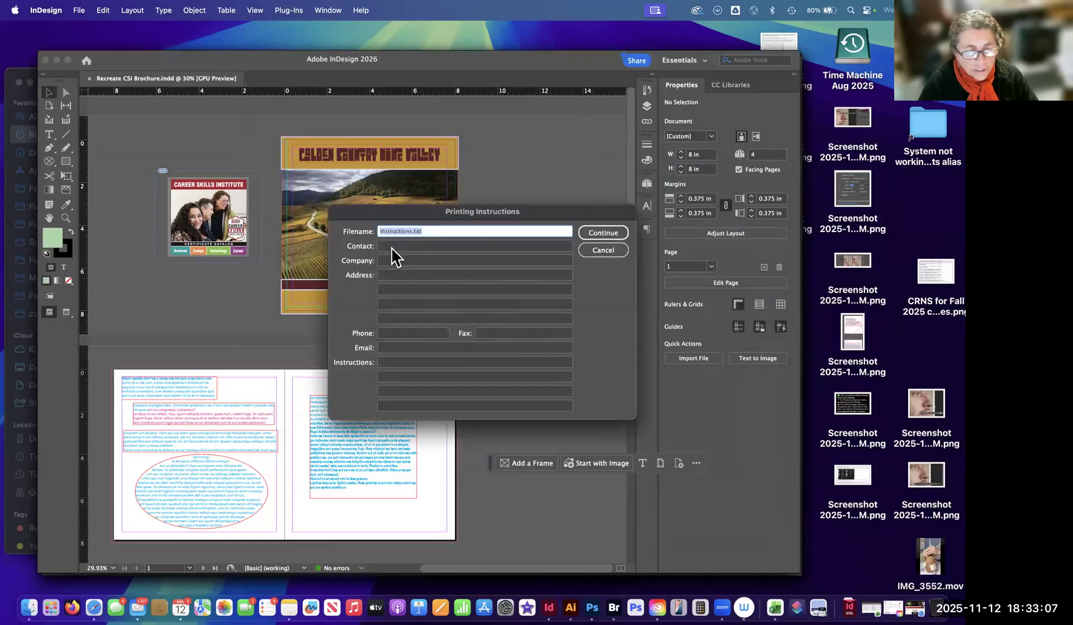
Look over the contact and instructions fields of the Printing Instructions, keep the filename Instructions.txt and continue.
{"action": "key", "text": "Tab"}
{"action": "key", "text": "Tab"}
{"action": "key", "text": "Tab"}
{"action": "key", "text": "Tab"}
{"action": "key", "text": "Tab"}
{"action": "key", "text": "Tab"}
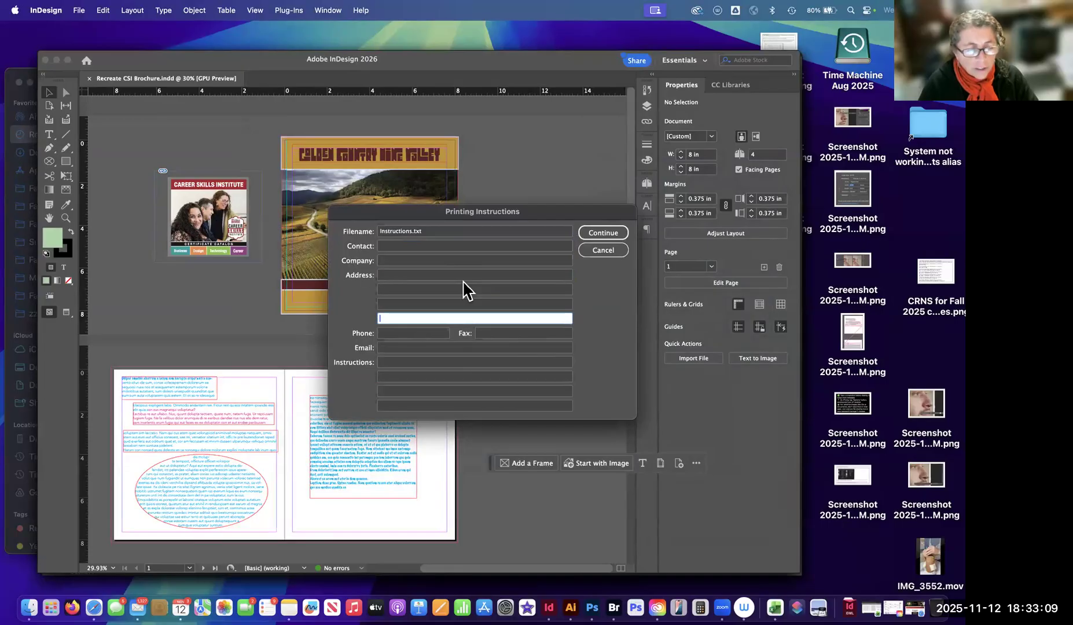
{"action": "key", "text": "Tab"}
{"action": "key", "text": "Tab"}
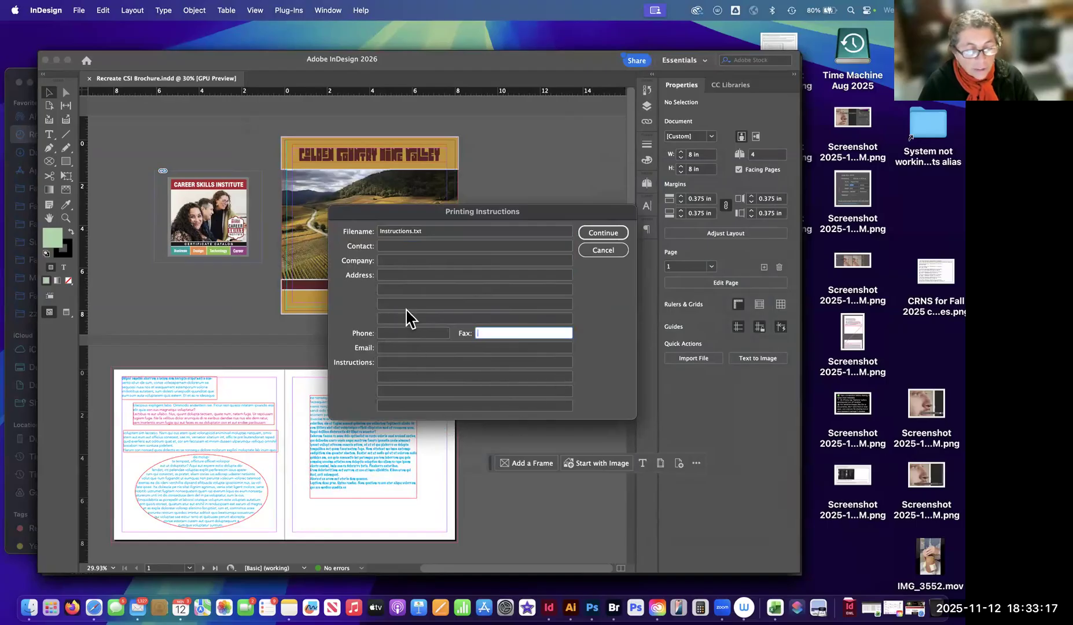
{"action": "left_click", "coordinate": [396, 365]}
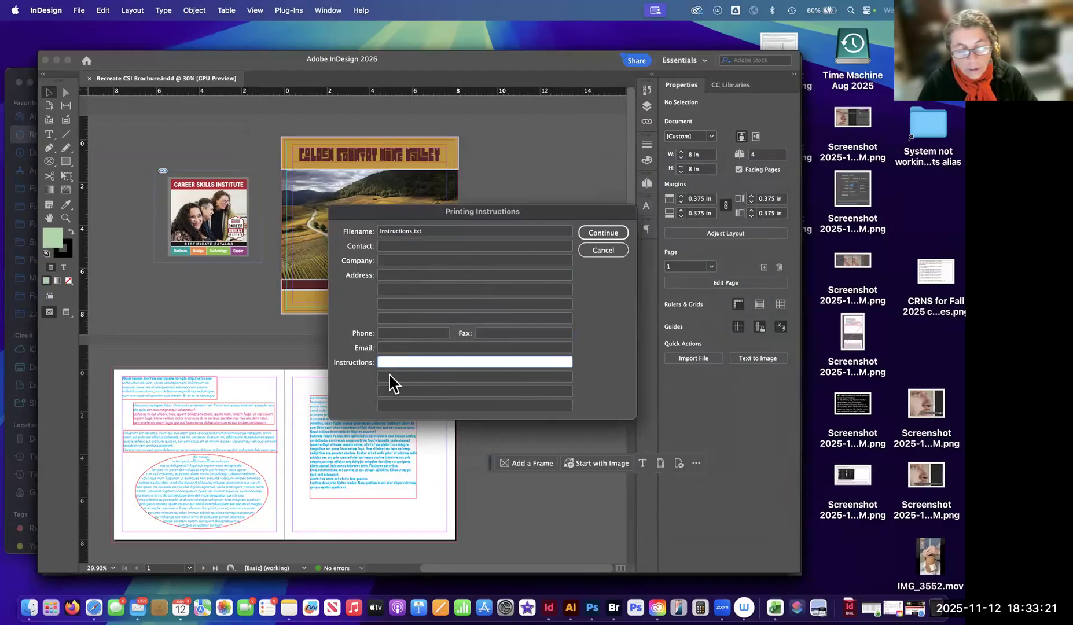
{"action": "left_click", "coordinate": [392, 378]}
{"action": "left_click", "coordinate": [452, 246]}
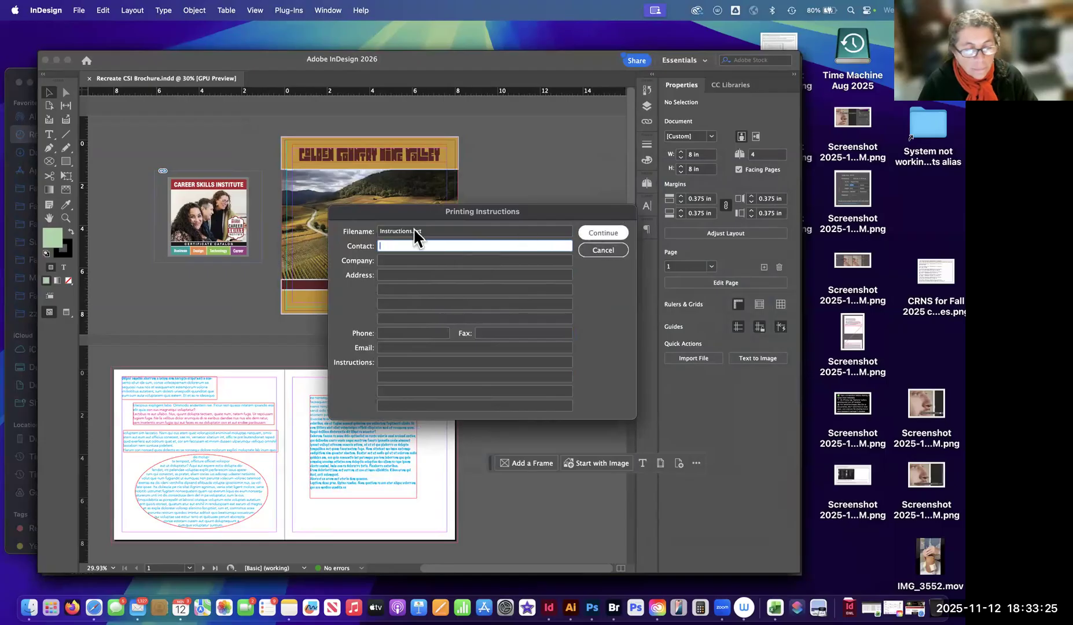
{"action": "left_click_drag", "start_coordinate": [382, 230], "coordinate": [438, 230]}
{"action": "left_click", "coordinate": [438, 230]}
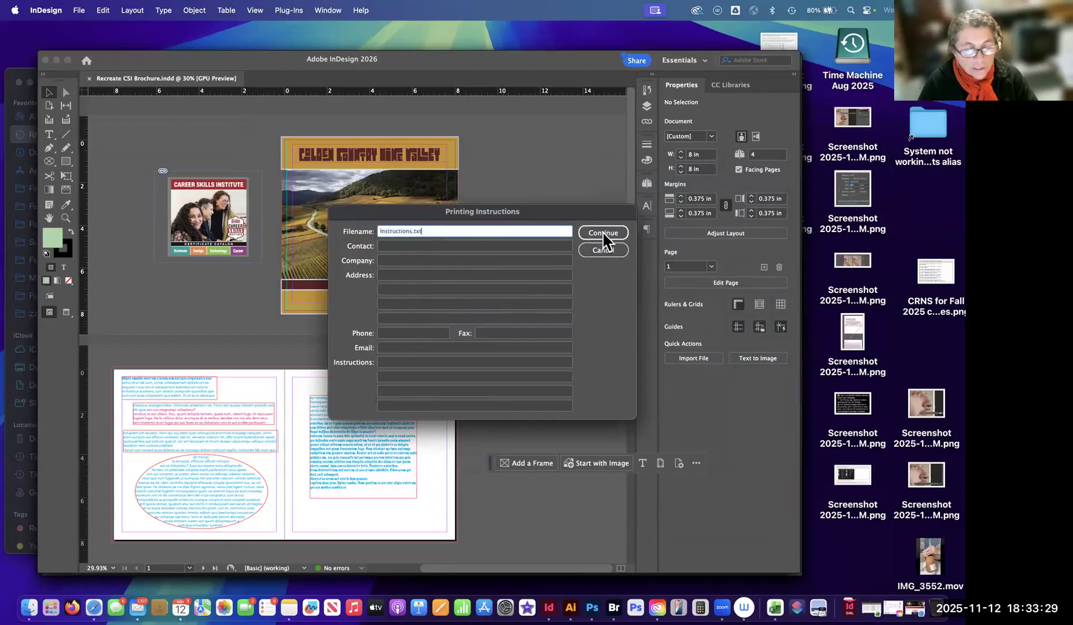
{"action": "left_click", "coordinate": [602, 233]}
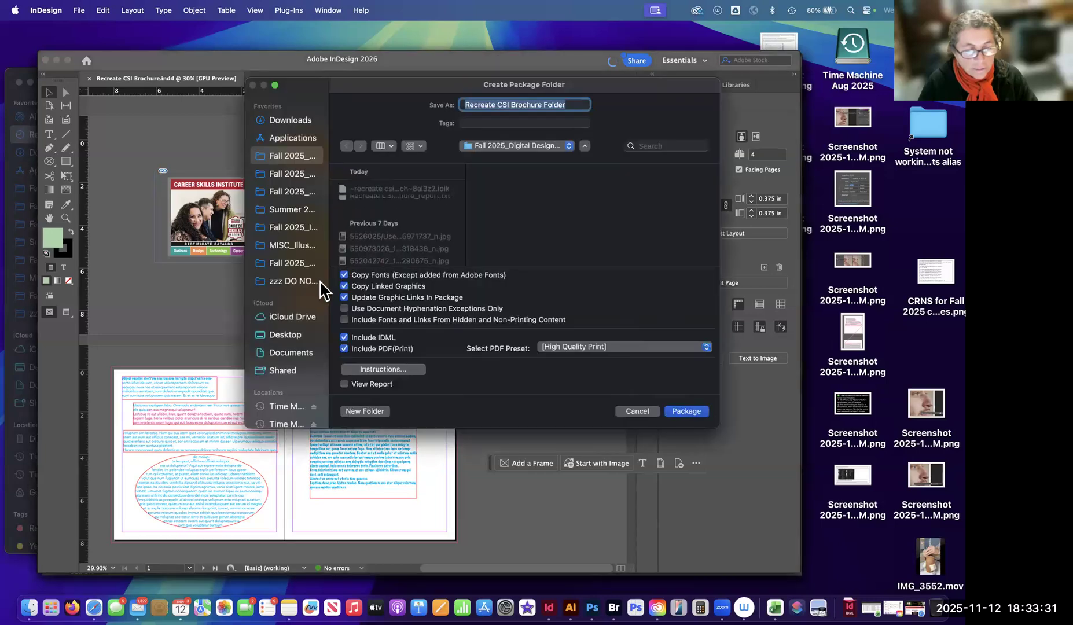
Review the PDF presets for the package folder, keep [High Quality Print], and enlarge the Create Package Folder dialog.
{"action": "left_click_drag", "start_coordinate": [412, 87], "coordinate": [286, 89]}
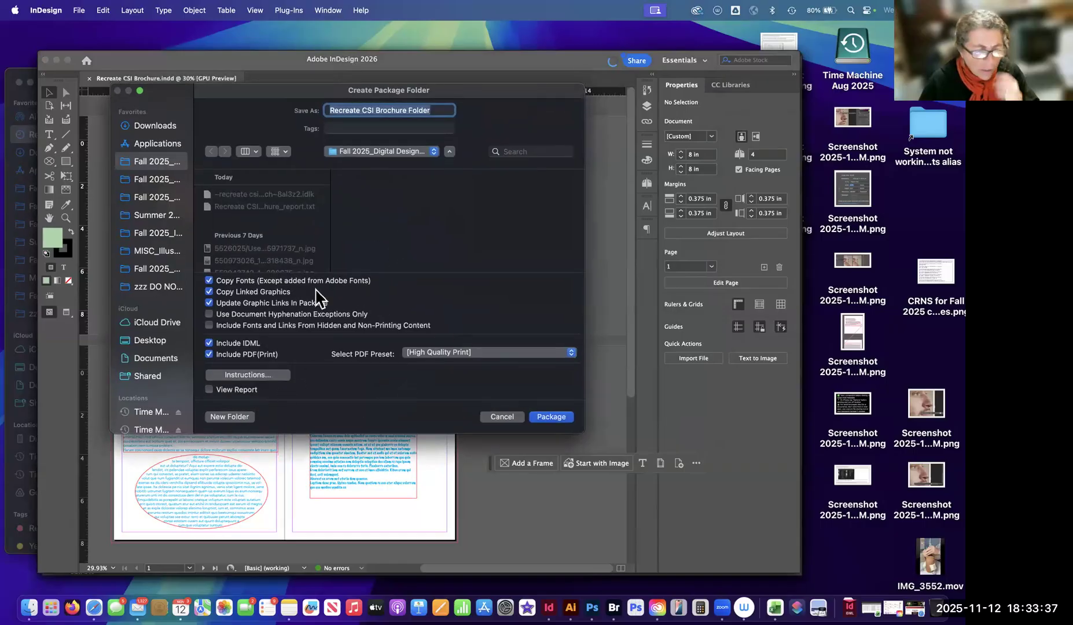
{"action": "left_click", "coordinate": [463, 359]}
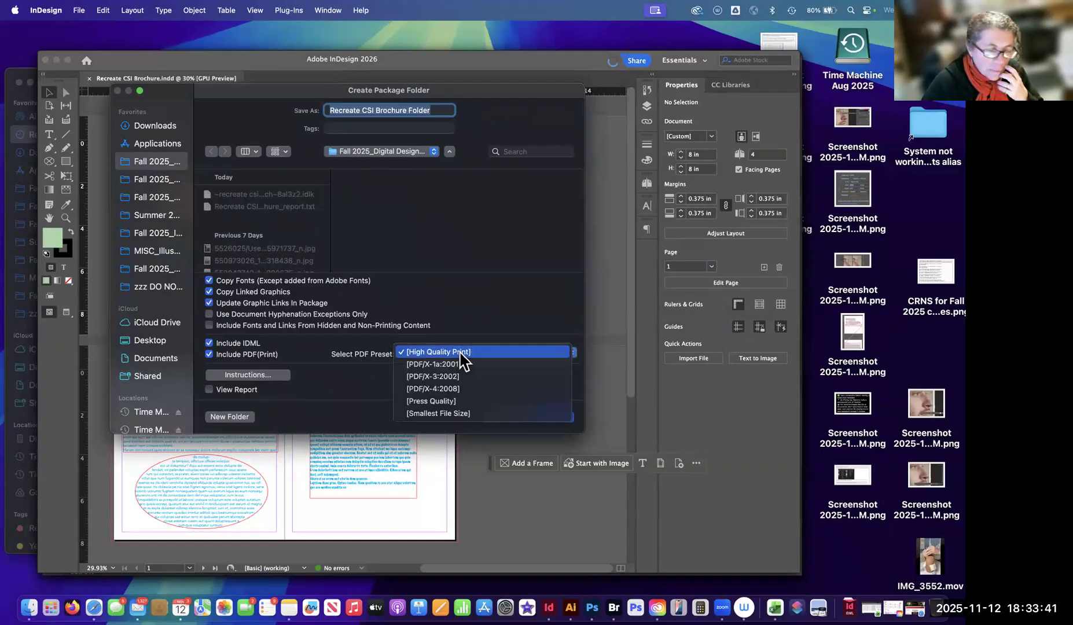
{"action": "left_click", "coordinate": [462, 354]}
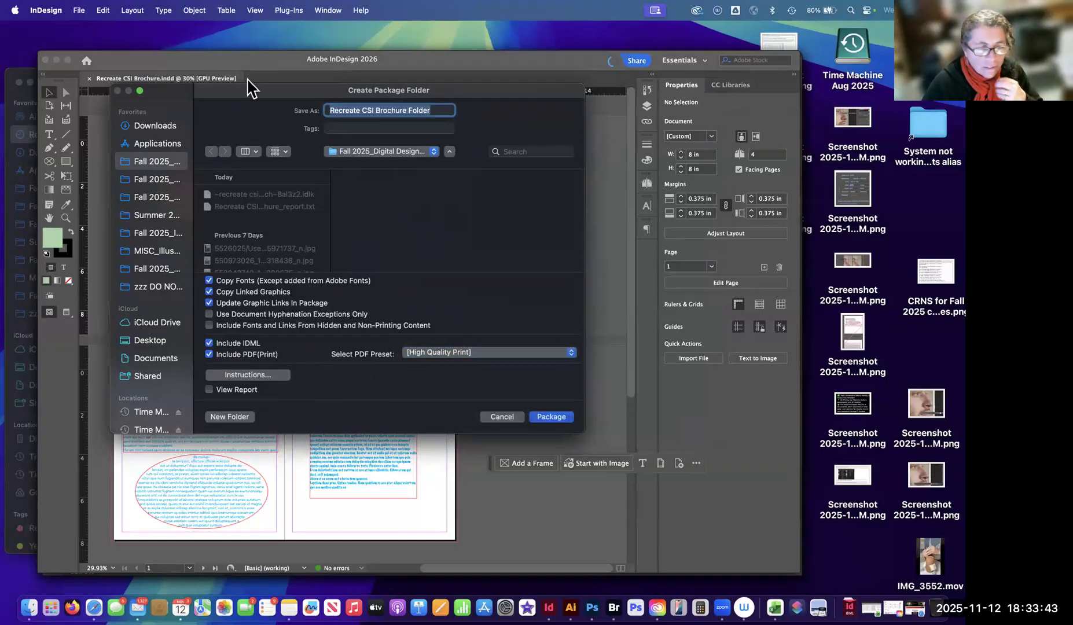
{"action": "left_click_drag", "start_coordinate": [266, 91], "coordinate": [255, 9]}
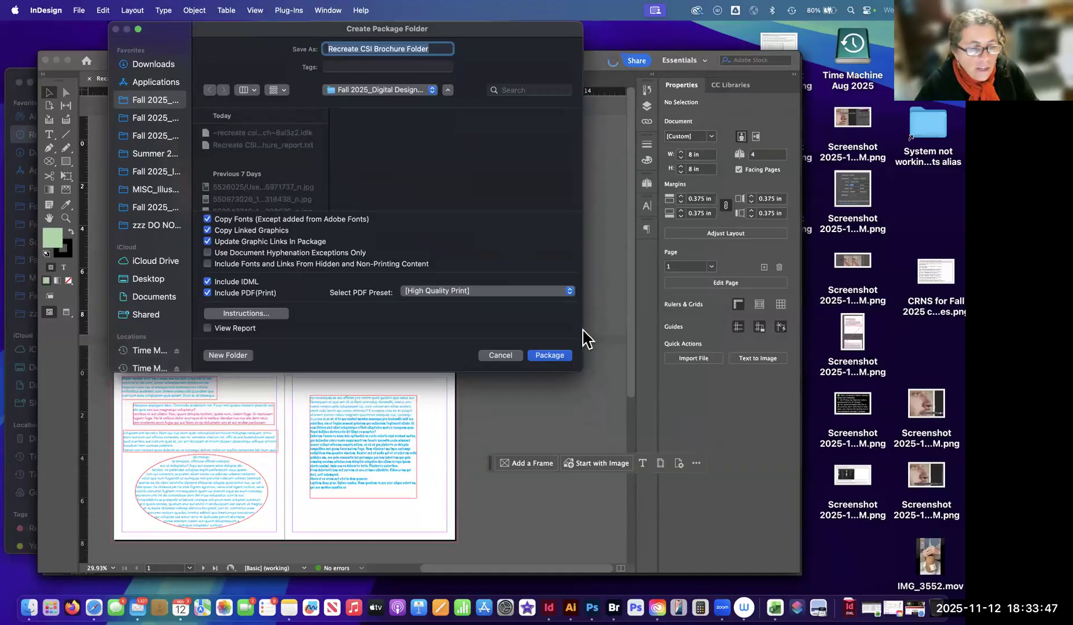
{"action": "left_click_drag", "start_coordinate": [455, 32], "coordinate": [455, 55]}
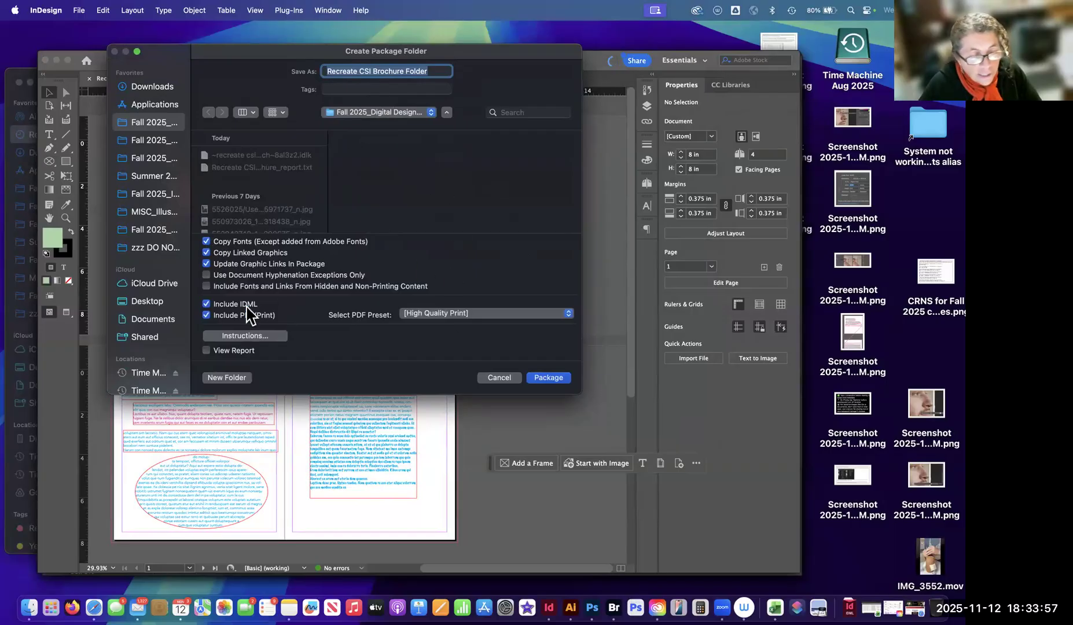
{"action": "left_click_drag", "start_coordinate": [581, 394], "coordinate": [600, 433]}
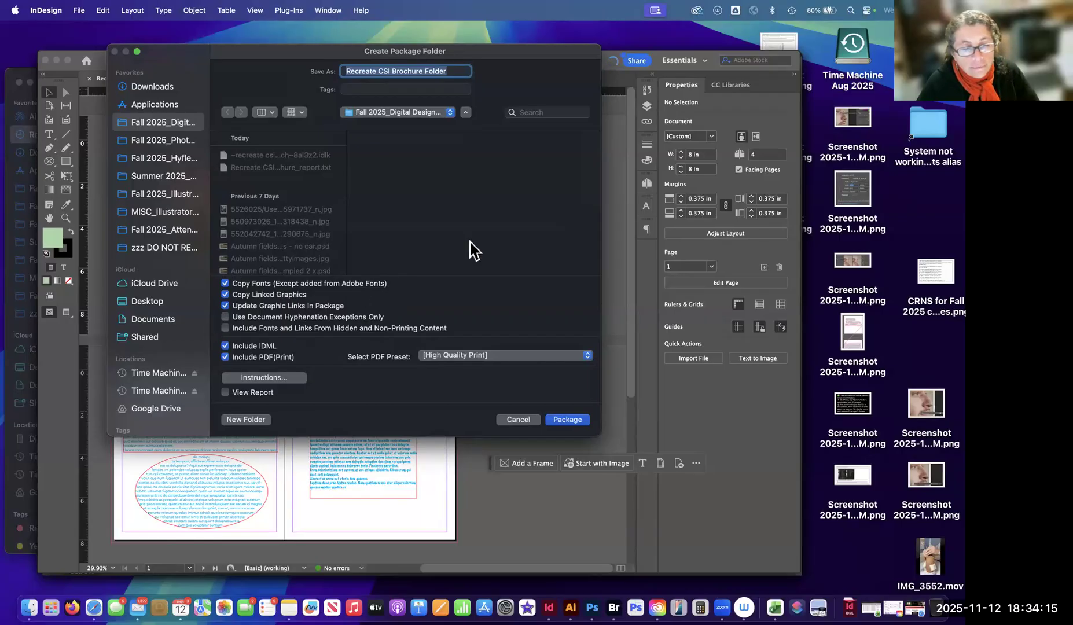
Move the Create Package Folder dialog aside to view the brochure cover, and bring it back to review the packaging options.
{"action": "left_click_drag", "start_coordinate": [306, 99], "coordinate": [516, 371]}
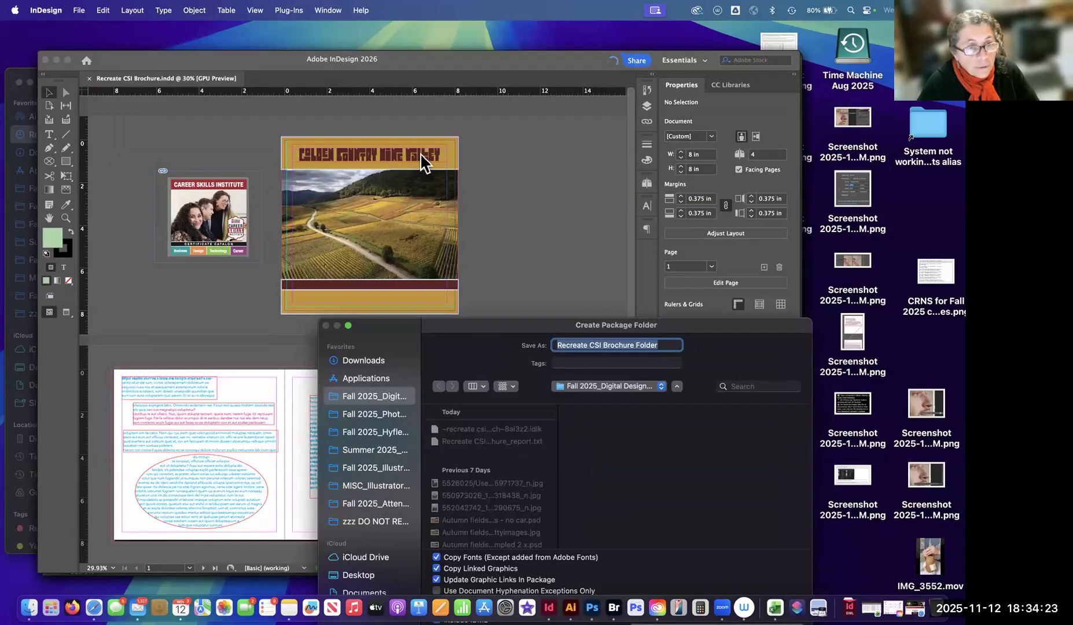
{"action": "left_click_drag", "start_coordinate": [467, 323], "coordinate": [288, 87]}
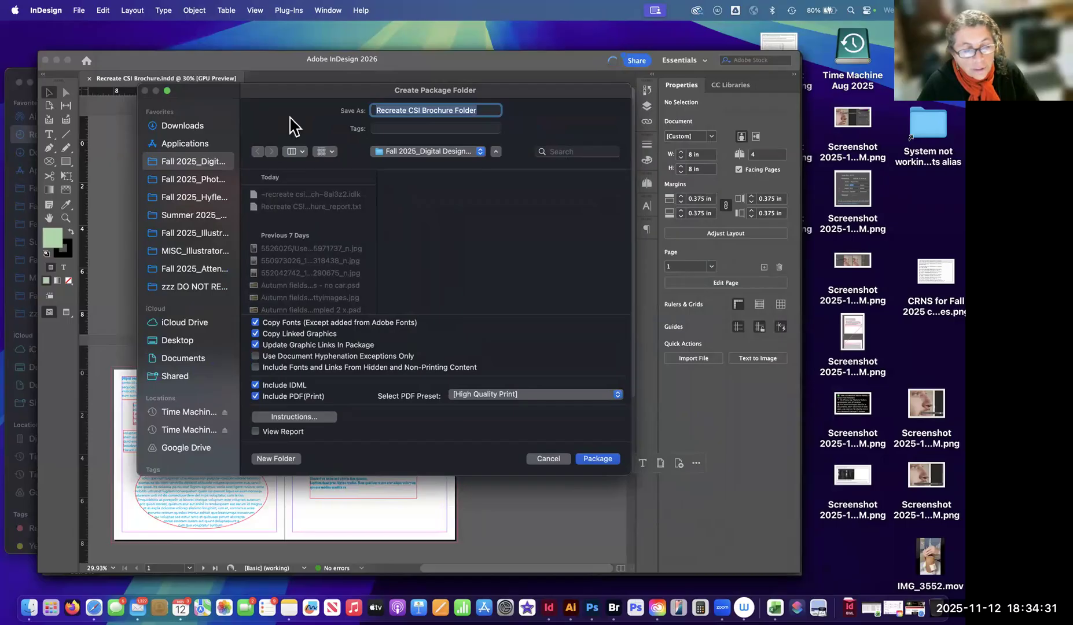
{"action": "left_click_drag", "start_coordinate": [336, 103], "coordinate": [326, 112]}
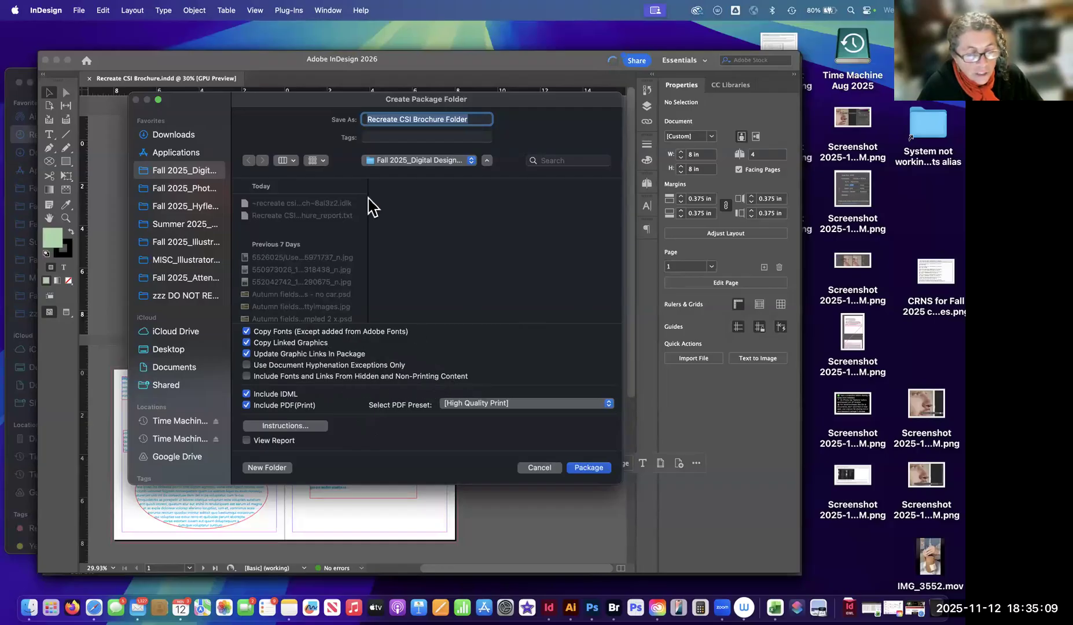
{"action": "left_click_drag", "start_coordinate": [303, 100], "coordinate": [382, 87]}
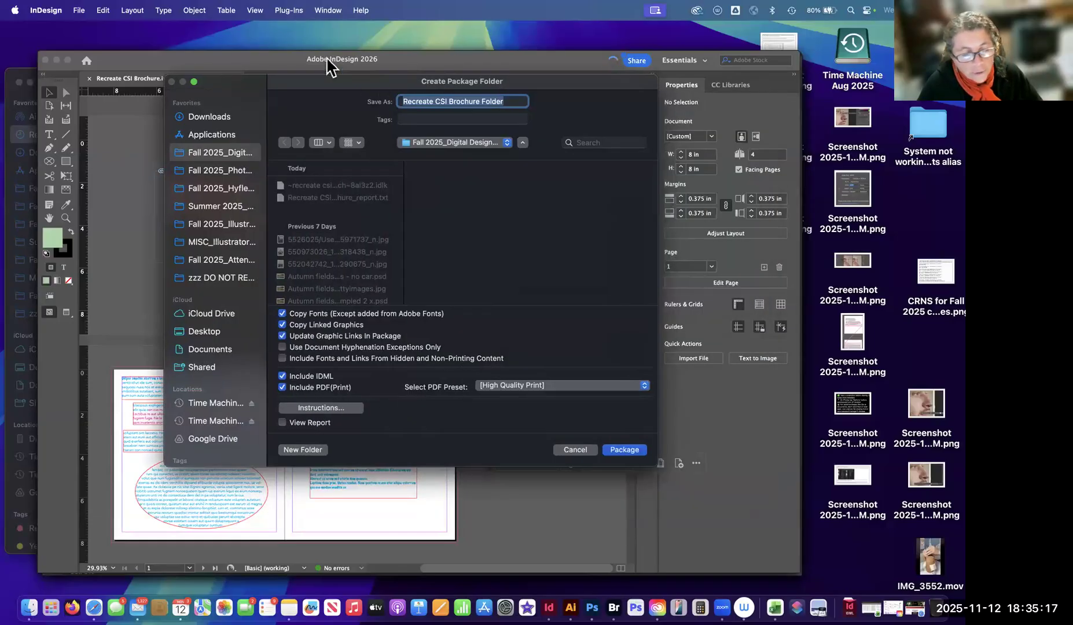
{"action": "left_click_drag", "start_coordinate": [328, 78], "coordinate": [265, 46]}
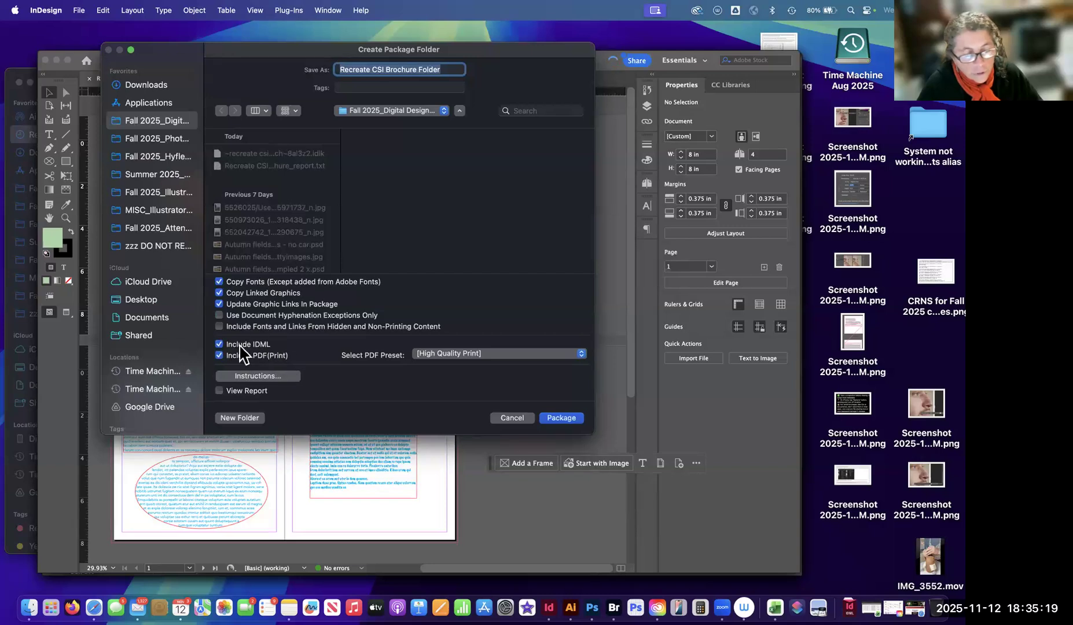
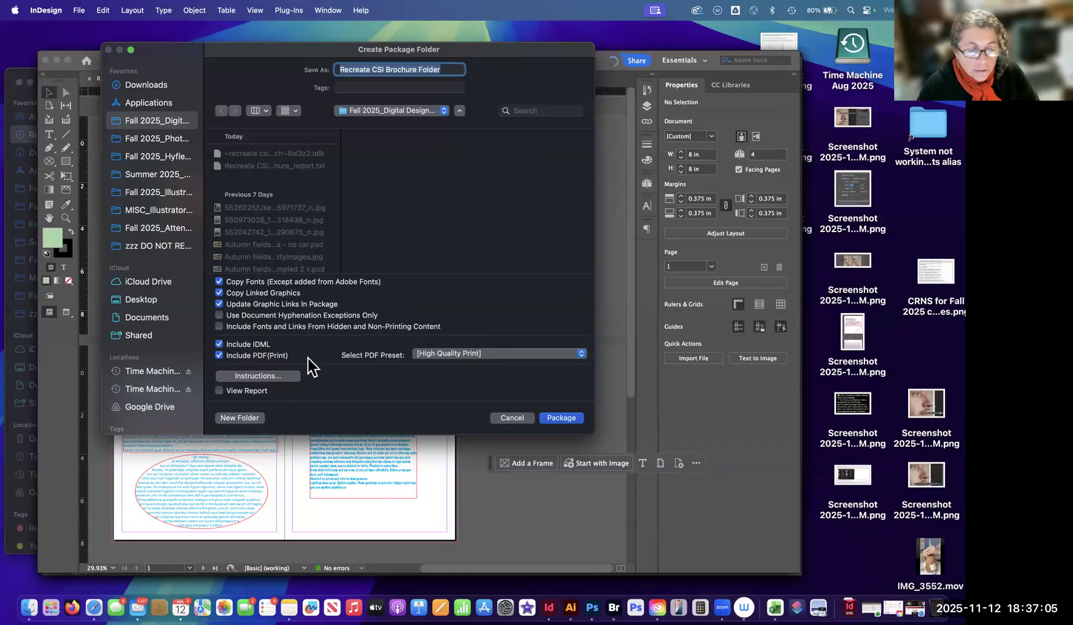
Try the [PDF/X-1a:2001], [PDF/X-3:2002] and [PDF/X-4:2008] presets for the package PDF, and return to [High Quality Print].
{"action": "left_click", "coordinate": [483, 356]}
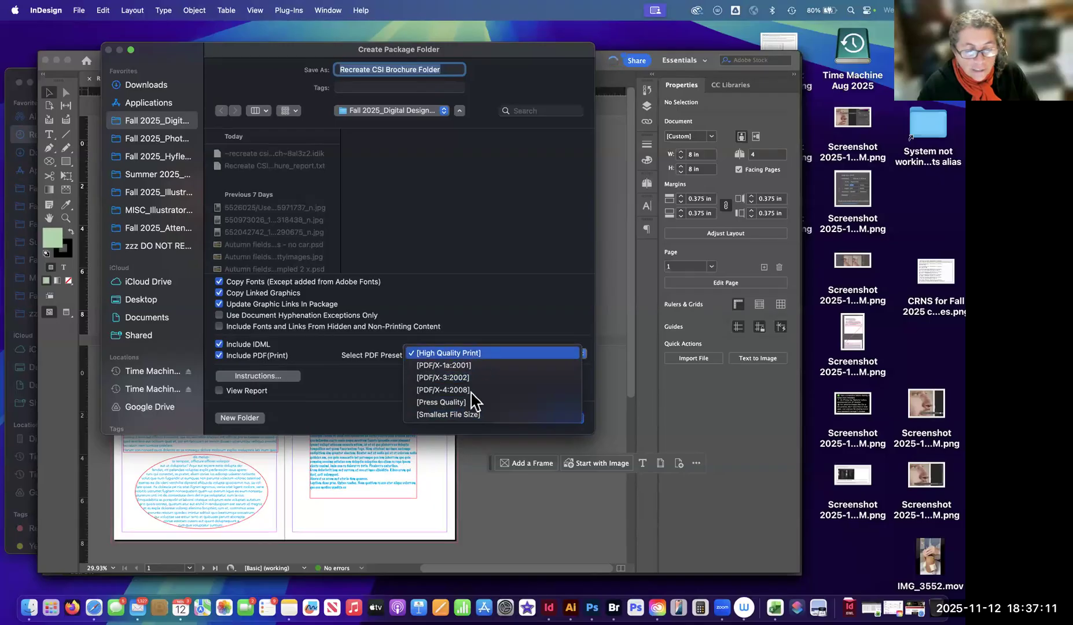
{"action": "left_click", "coordinate": [481, 356]}
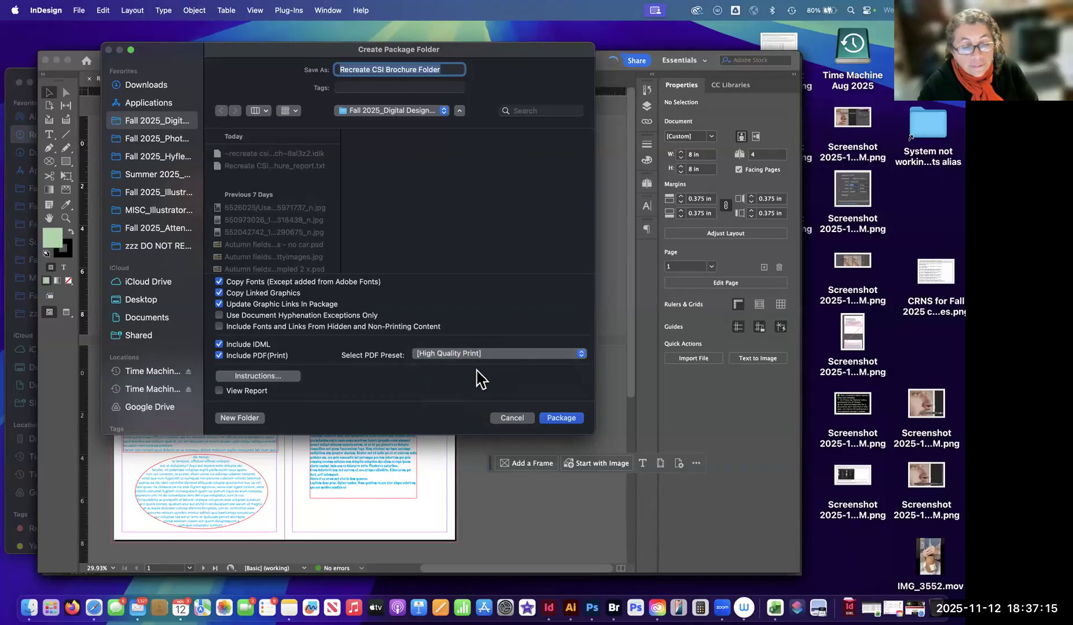
{"action": "left_click", "coordinate": [489, 355]}
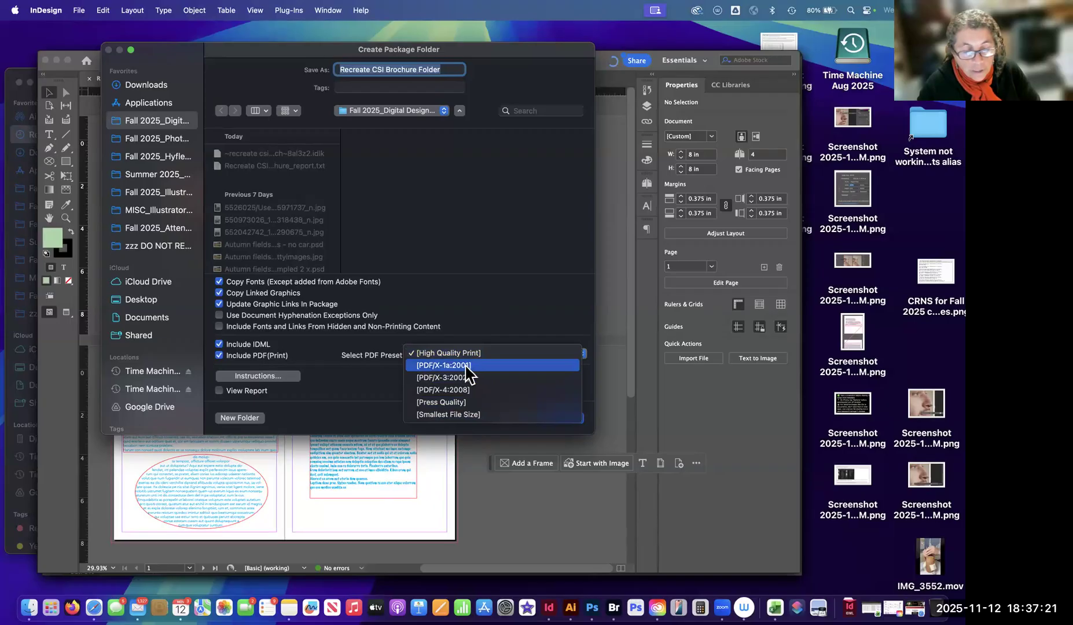
{"action": "left_click", "coordinate": [466, 366]}
{"action": "left_click", "coordinate": [491, 354]}
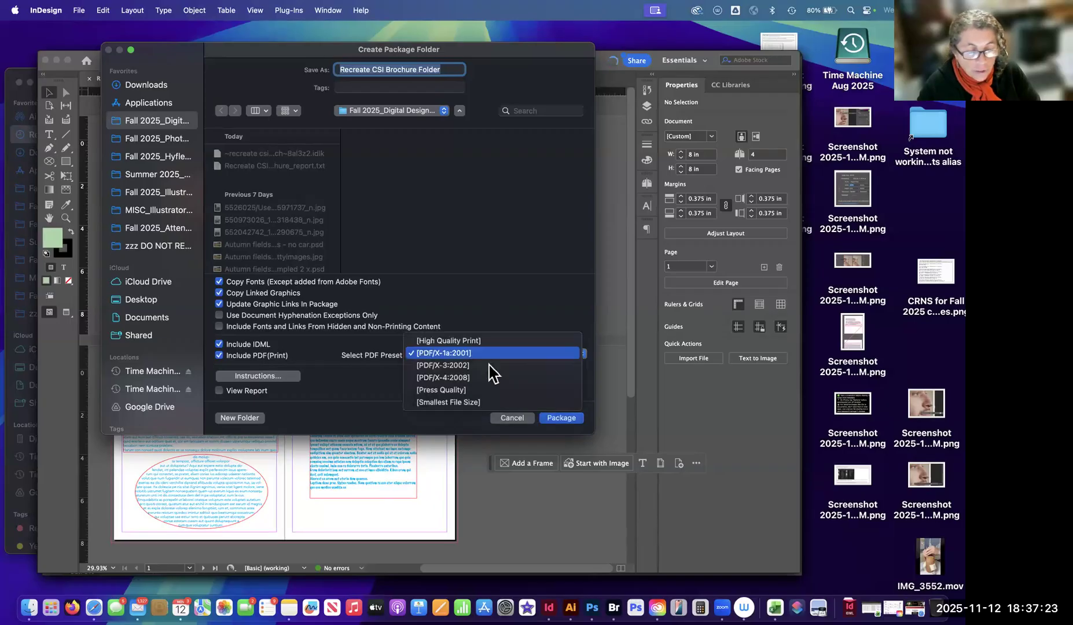
{"action": "left_click", "coordinate": [484, 365]}
{"action": "left_click", "coordinate": [484, 358]}
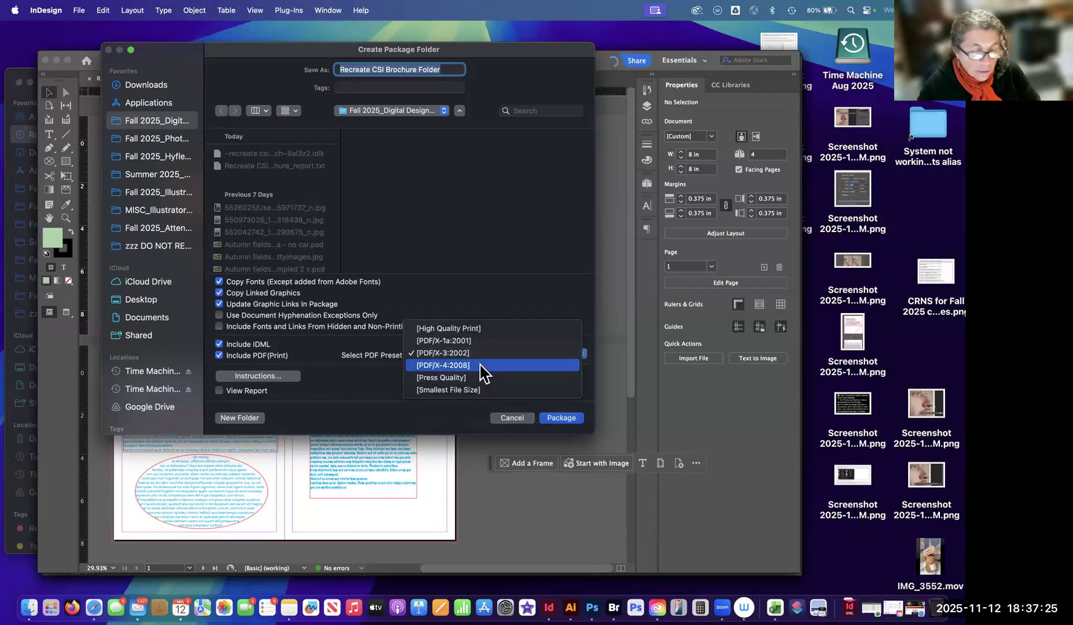
{"action": "left_click", "coordinate": [521, 365]}
{"action": "left_click", "coordinate": [491, 358]}
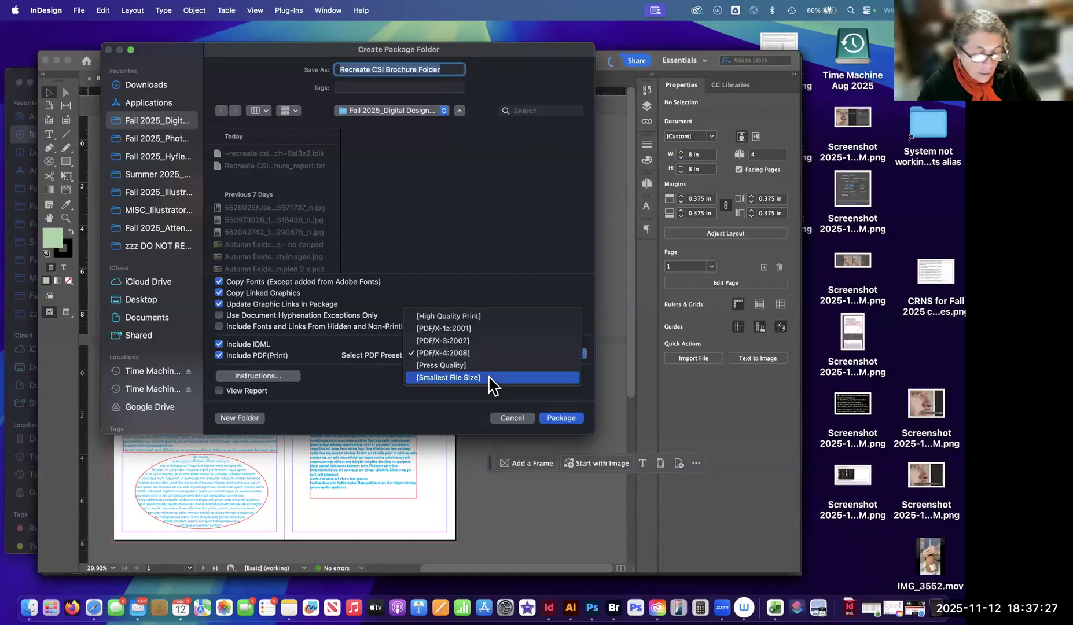
{"action": "left_click", "coordinate": [486, 320]}
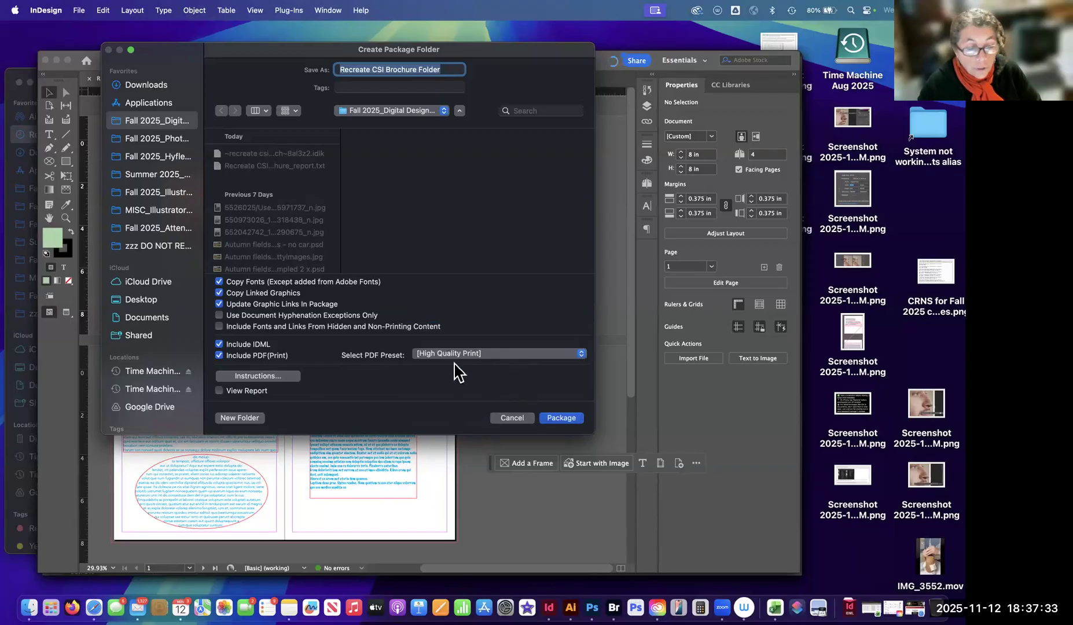
Try the [Press Quality] and [Smallest File Size] presets for the package PDF, and switch back to [High Quality Print].
{"action": "left_click", "coordinate": [506, 360]}
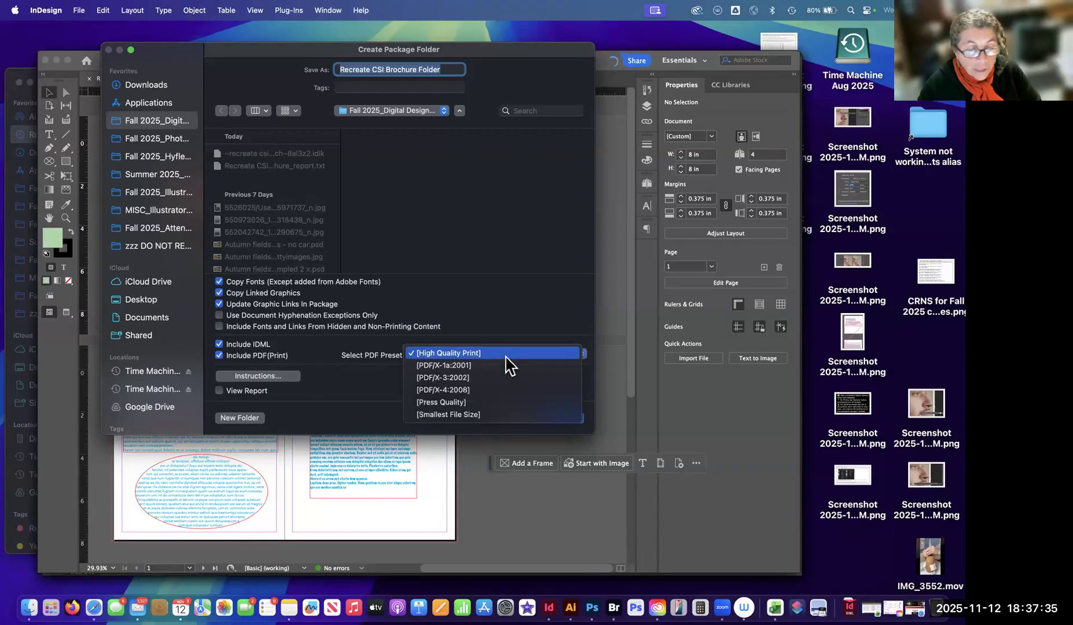
{"action": "left_click", "coordinate": [495, 403]}
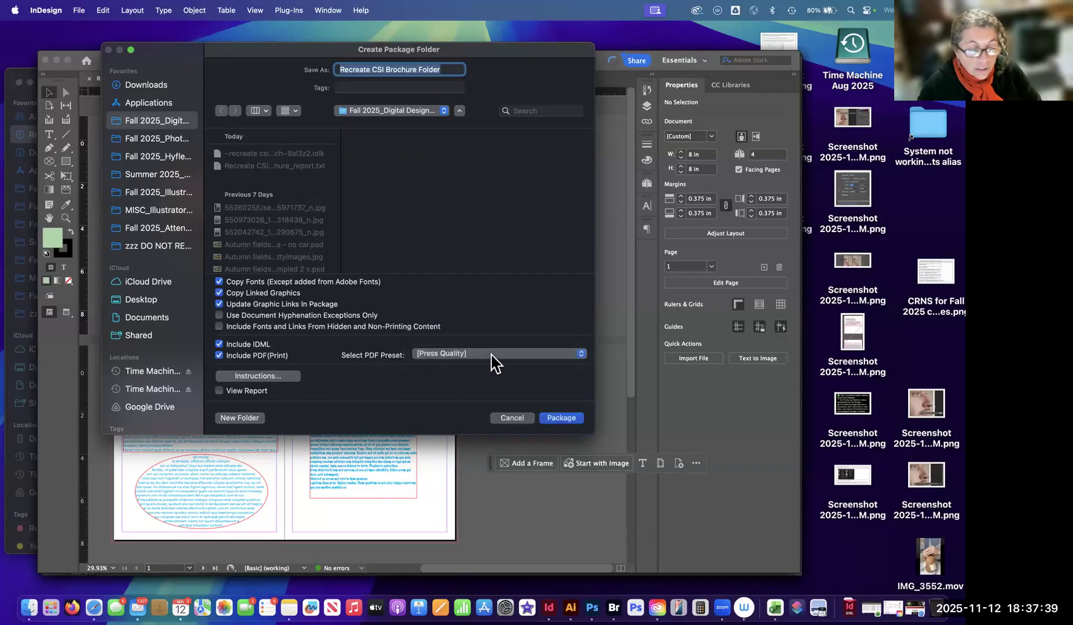
{"action": "left_click", "coordinate": [491, 364]}
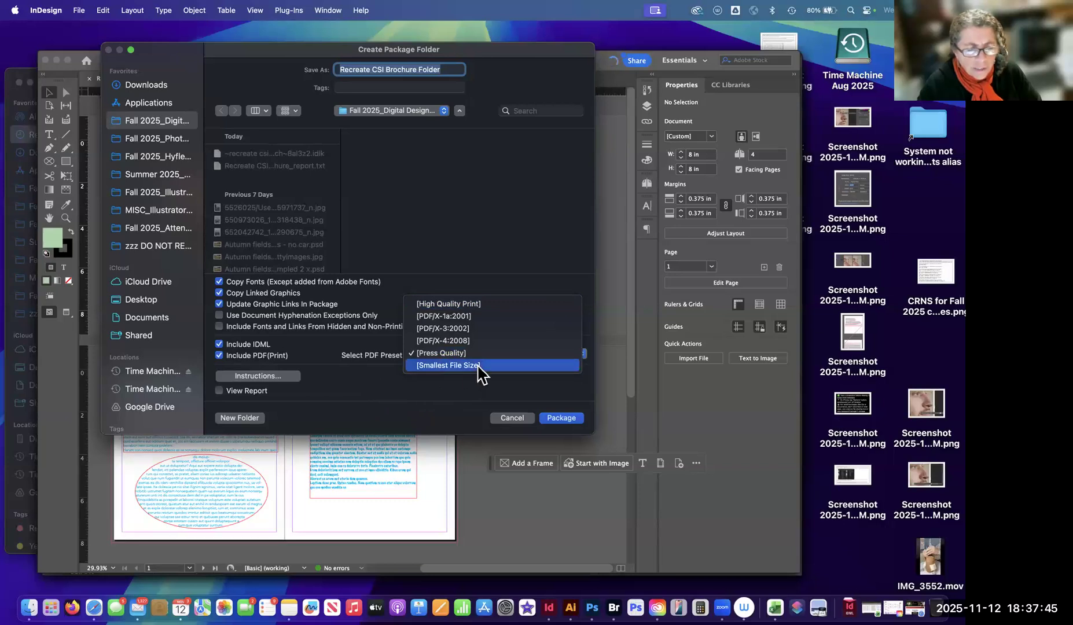
{"action": "left_click", "coordinate": [478, 365]}
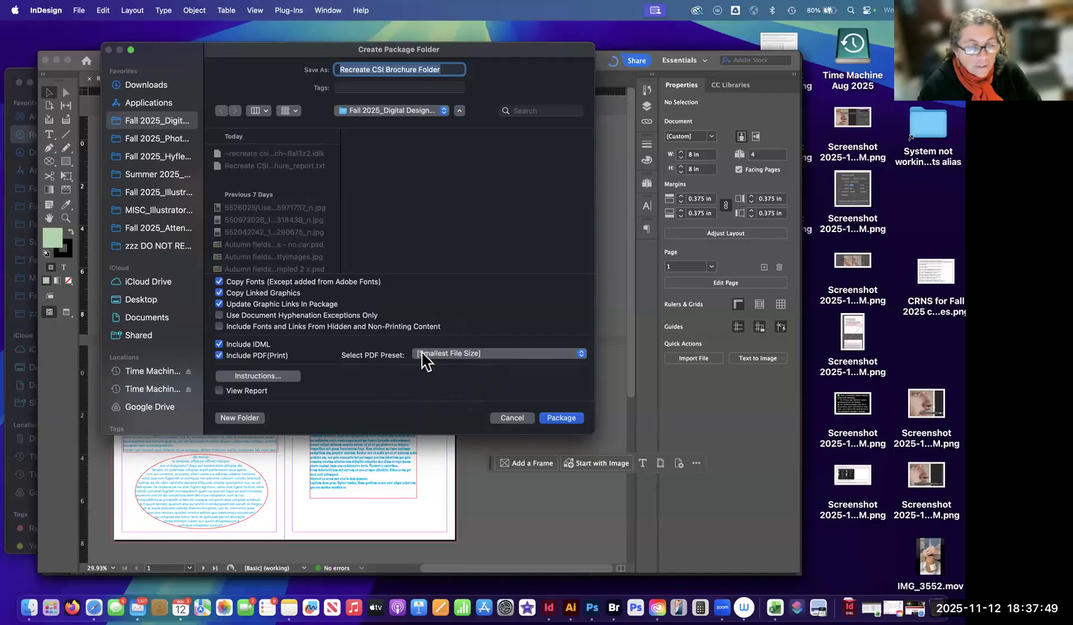
{"action": "left_click", "coordinate": [485, 356]}
{"action": "left_click", "coordinate": [478, 292]}
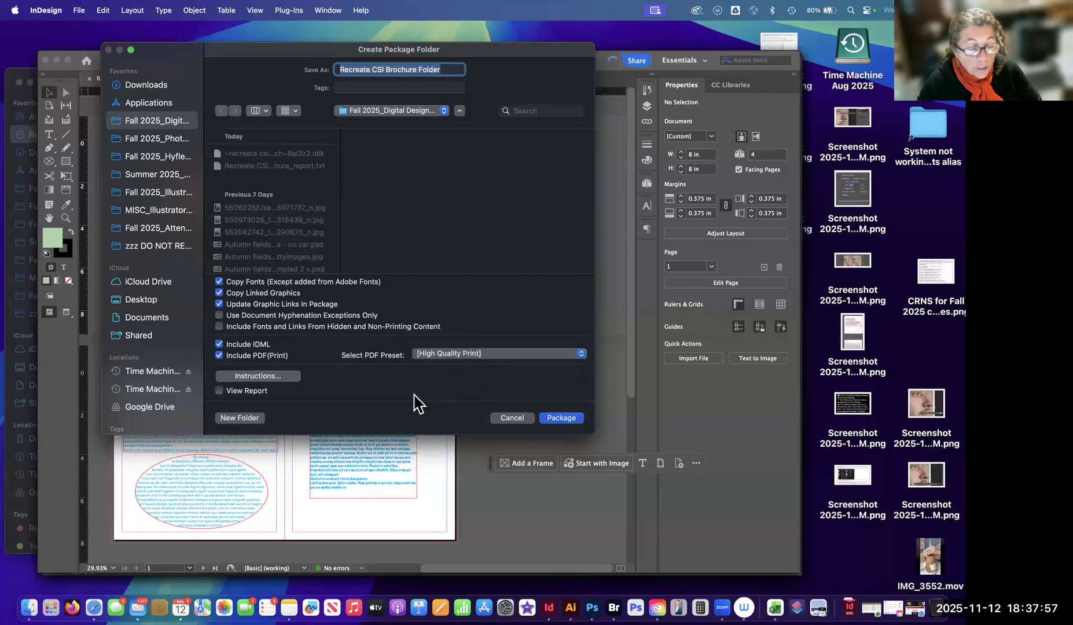
{"action": "left_click", "coordinate": [472, 354]}
{"action": "left_click", "coordinate": [461, 349]}
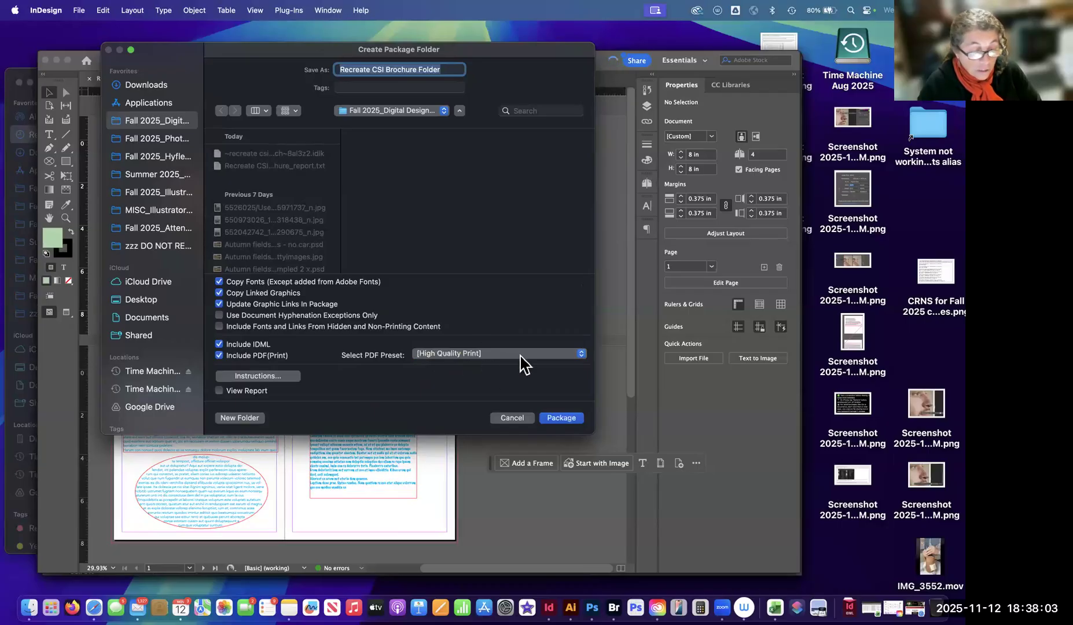
{"action": "left_click", "coordinate": [485, 353]}
{"action": "left_click", "coordinate": [485, 353]}
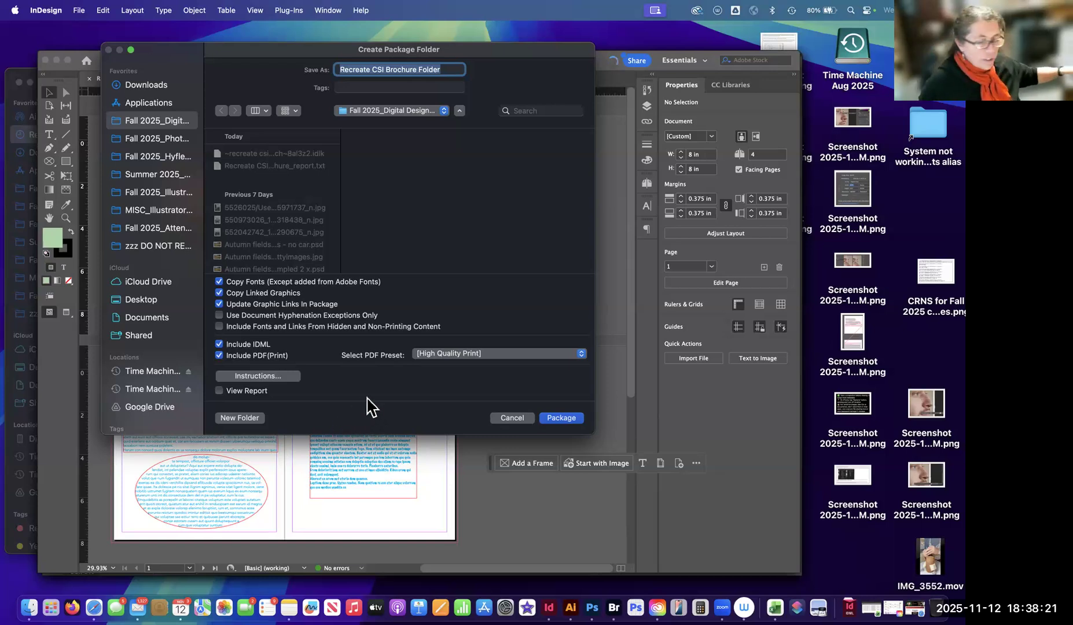
Create the package as Recreate CSI Brochure Folder, moving the font licensing warning around to view the brochure before accepting it.
{"action": "left_click", "coordinate": [561, 419]}
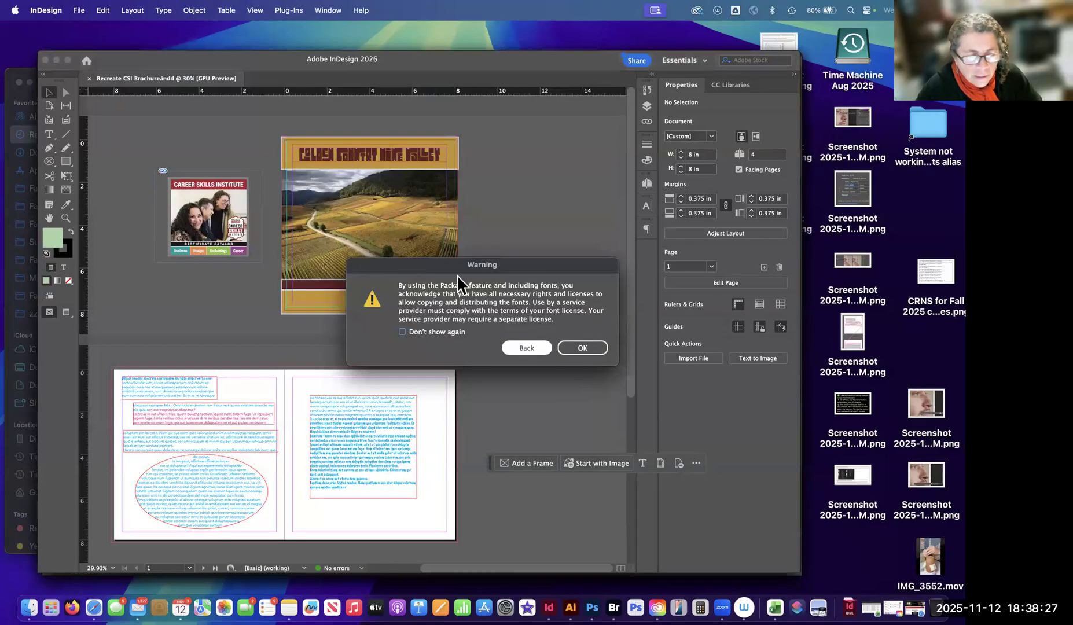
{"action": "left_click_drag", "start_coordinate": [536, 263], "coordinate": [429, 109]}
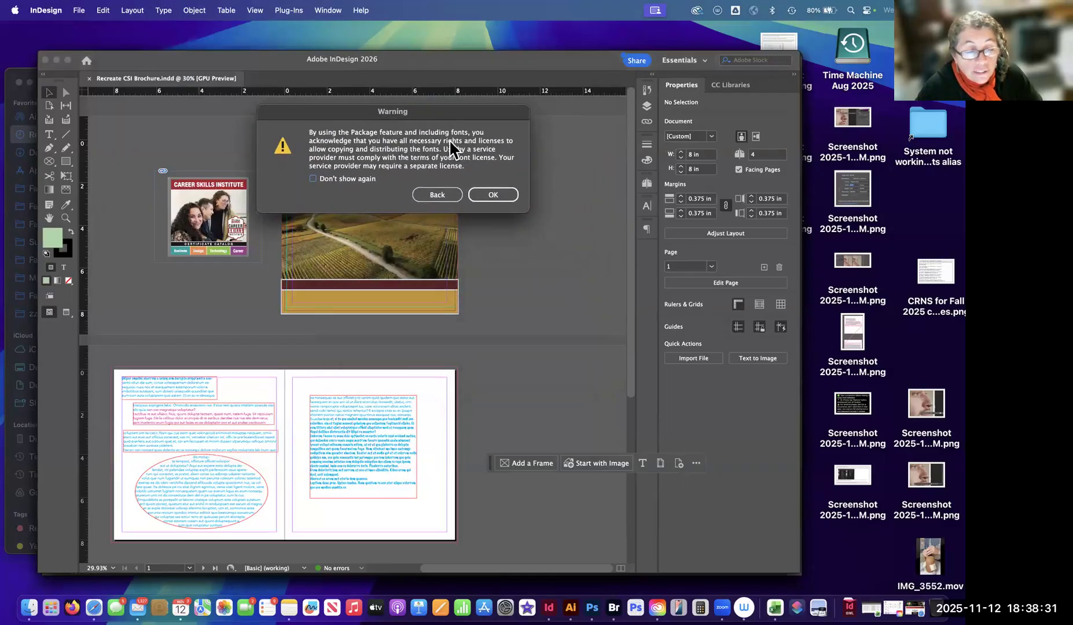
{"action": "left_click_drag", "start_coordinate": [498, 110], "coordinate": [673, 176]}
{"action": "left_click", "coordinate": [350, 153]}
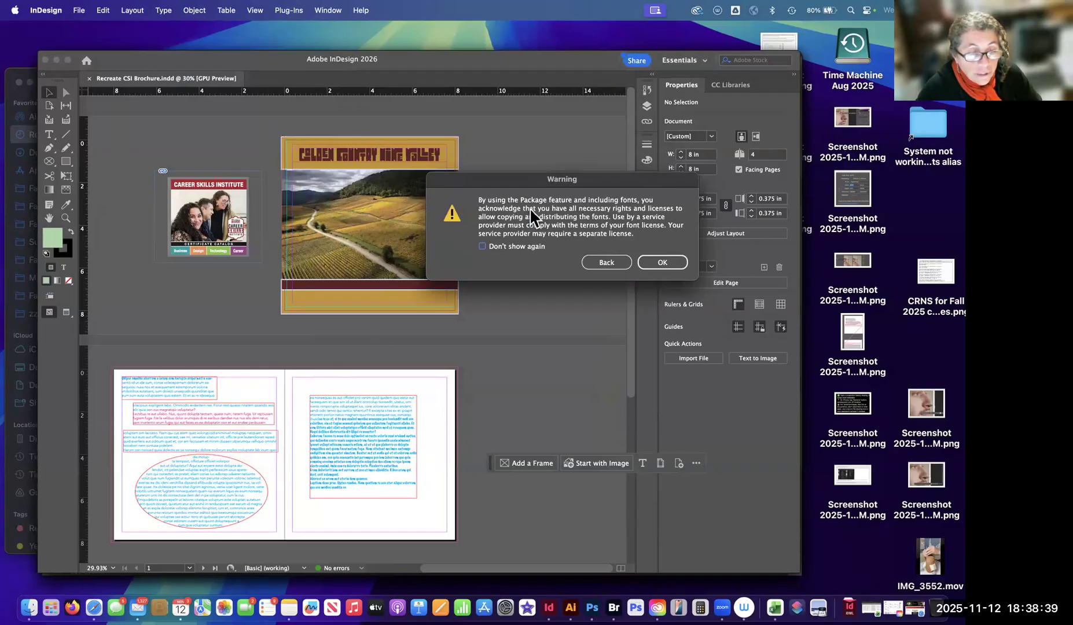
{"action": "left_click_drag", "start_coordinate": [491, 179], "coordinate": [336, 193]}
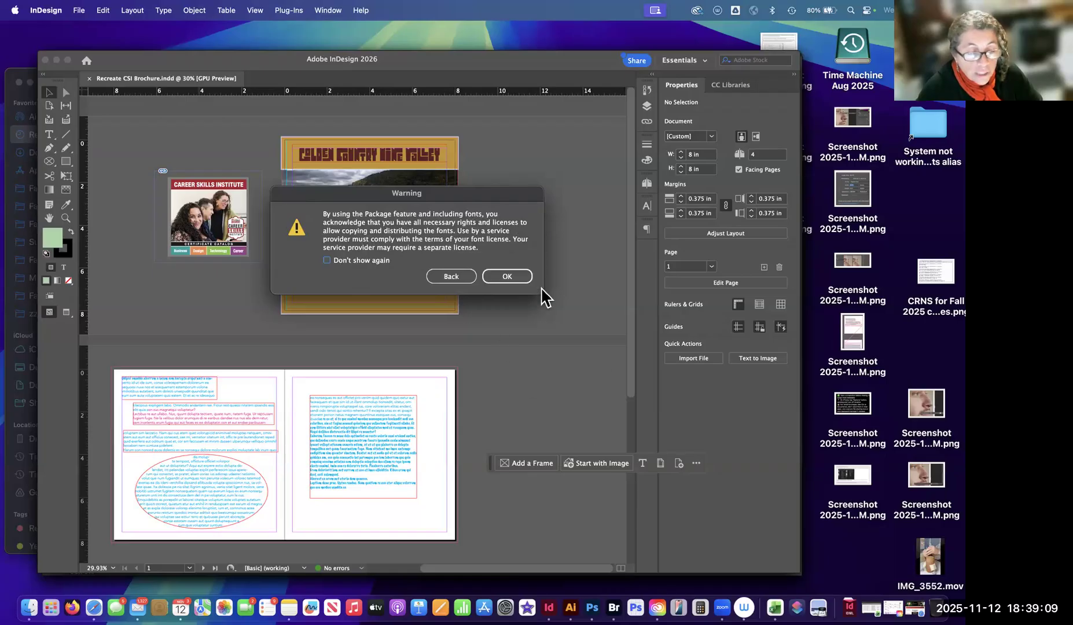
{"action": "left_click", "coordinate": [508, 278]}
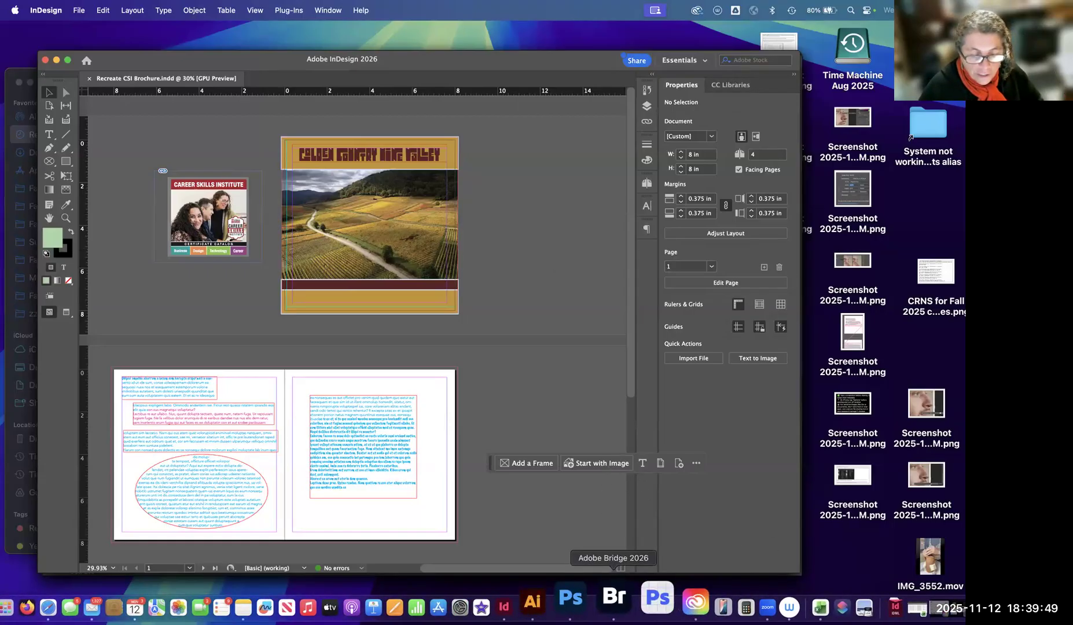
Switch to Adobe Bridge and look for the package folder, sorting the Fall 2025_Digital Design Techniques content by filename and again by type.
{"action": "left_click", "coordinate": [614, 596]}
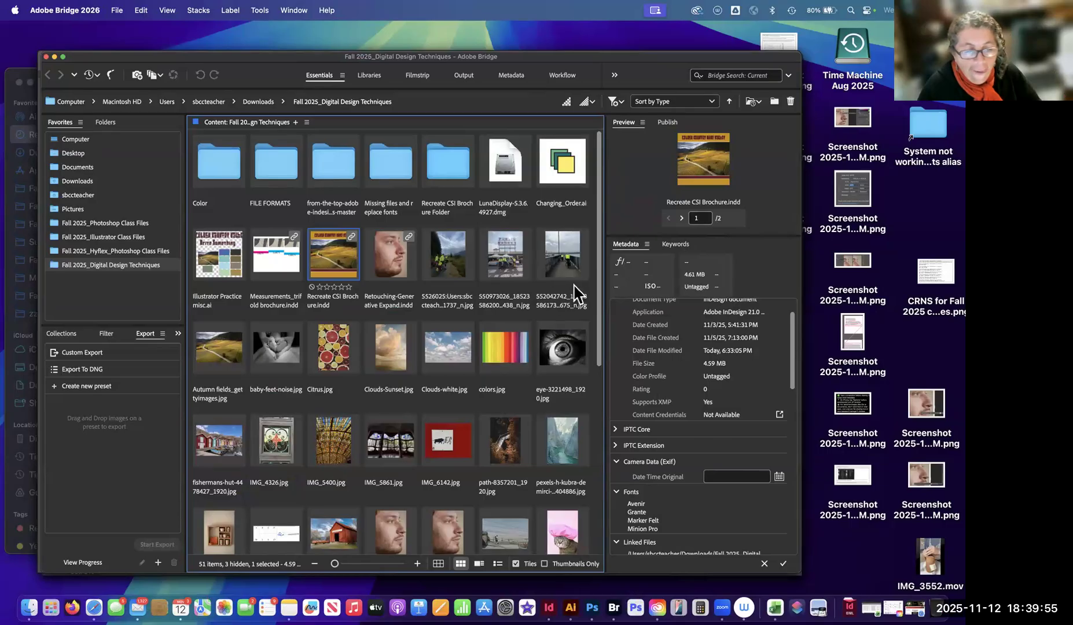
{"action": "left_click", "coordinate": [673, 103]}
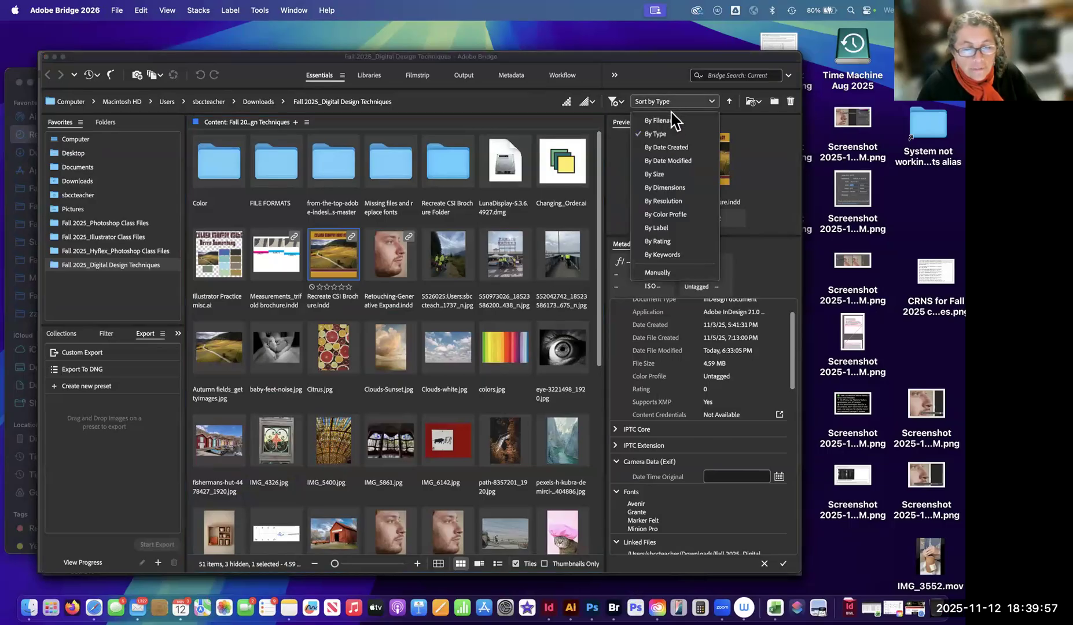
{"action": "left_click", "coordinate": [661, 120]}
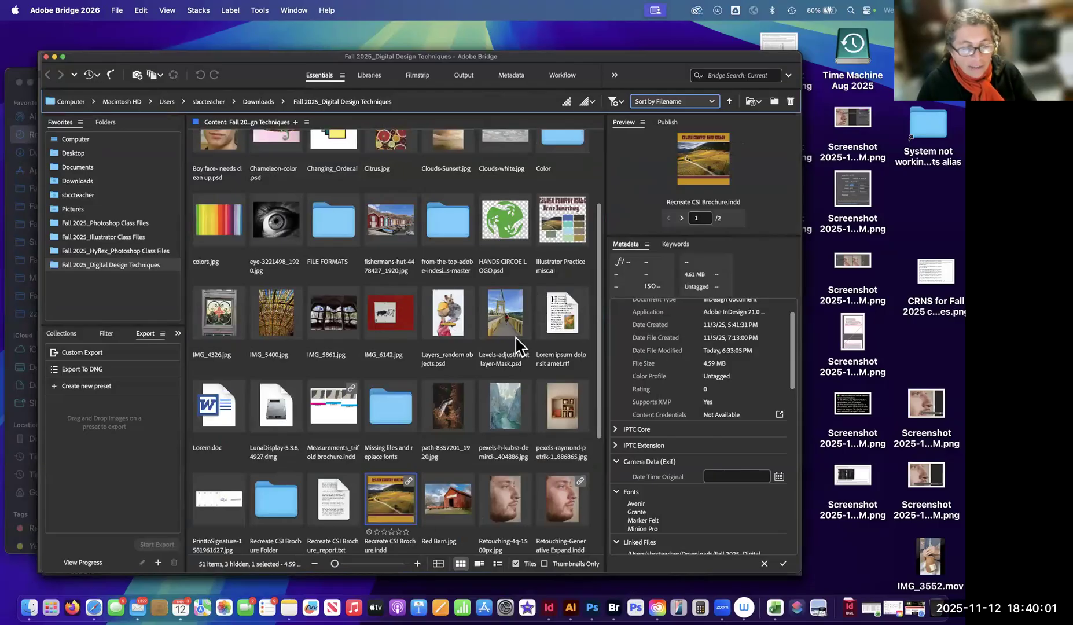
{"action": "scroll", "coordinate": [487, 287], "scroll_direction": "down", "scroll_amount": 5}
{"action": "scroll", "coordinate": [492, 283], "scroll_direction": "up", "scroll_amount": 10}
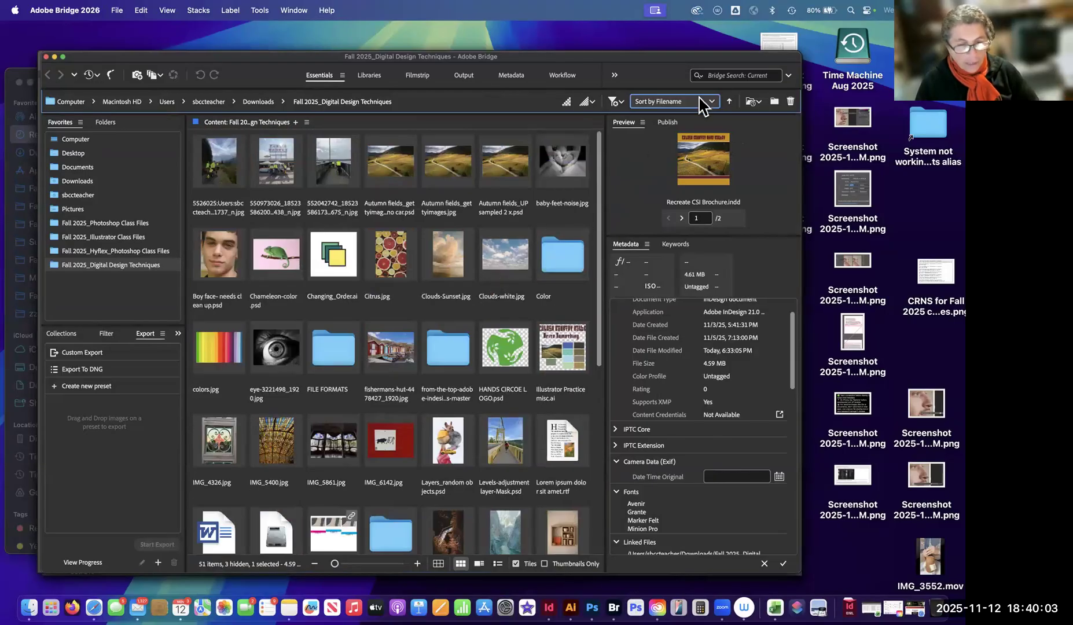
{"action": "left_click", "coordinate": [671, 104]}
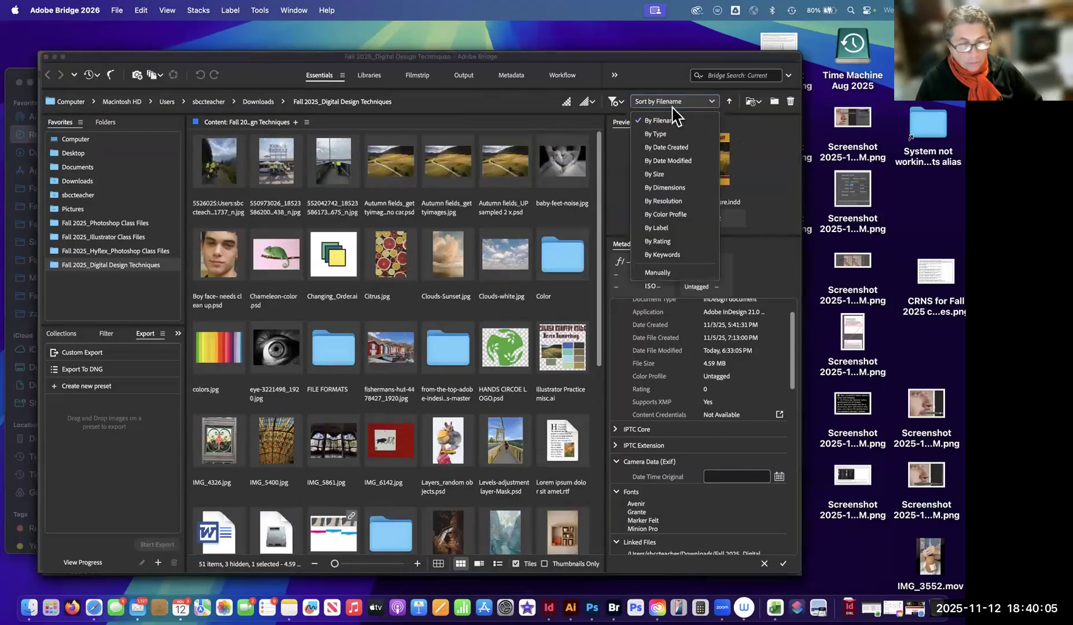
{"action": "left_click", "coordinate": [656, 133]}
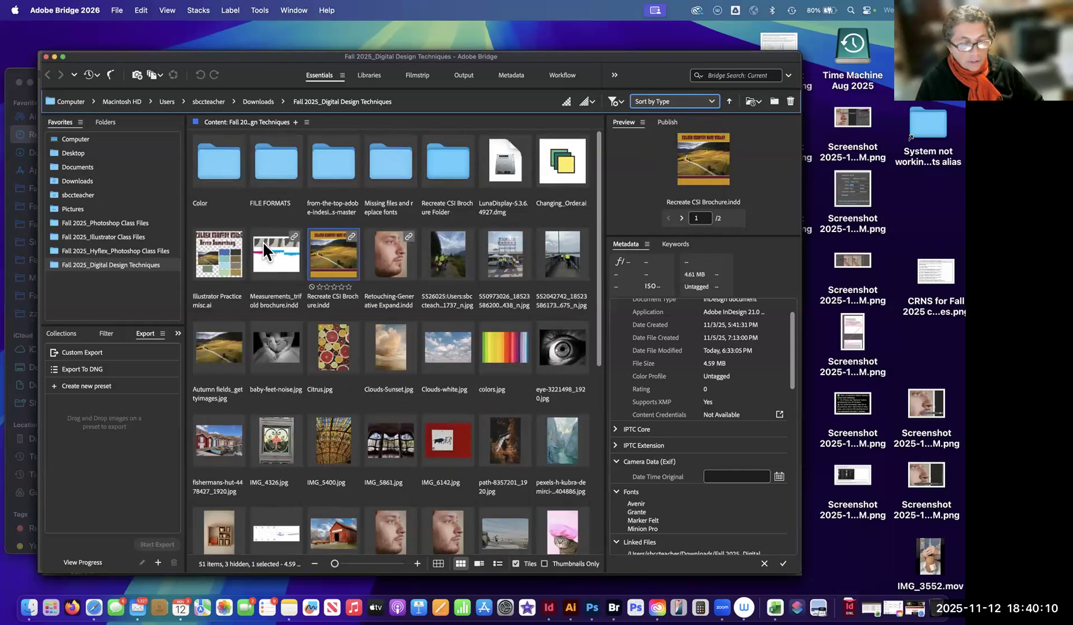
Compare the package folder with the original Recreate CSI Brochure.indd, and open the folder to inspect its packaged InDesign file.
{"action": "left_click", "coordinate": [448, 163]}
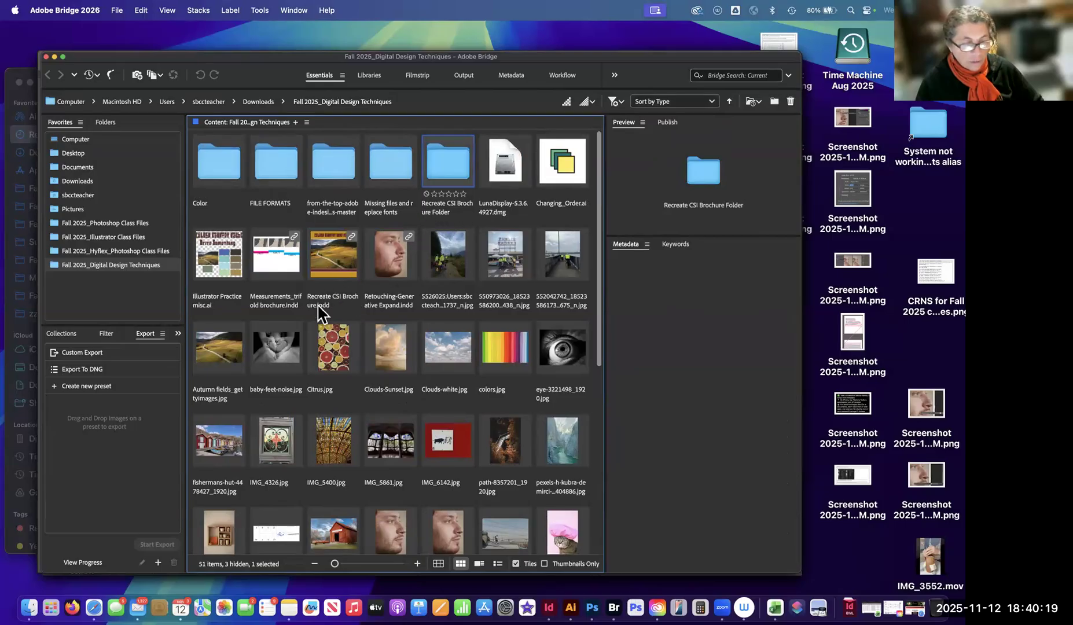
{"action": "left_click", "coordinate": [328, 288]}
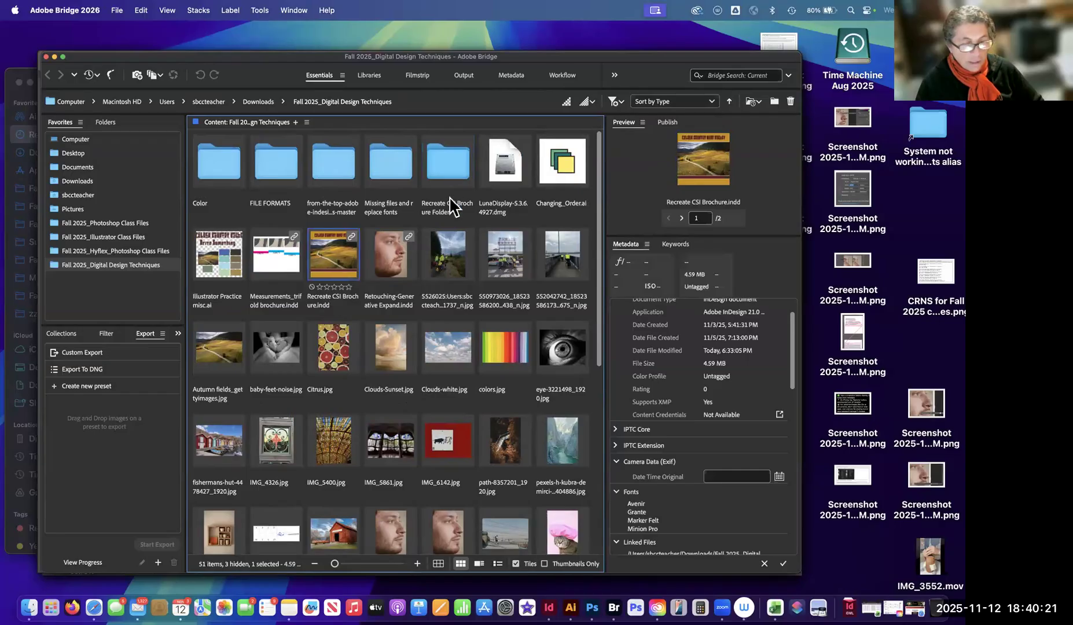
{"action": "left_click", "coordinate": [450, 208]}
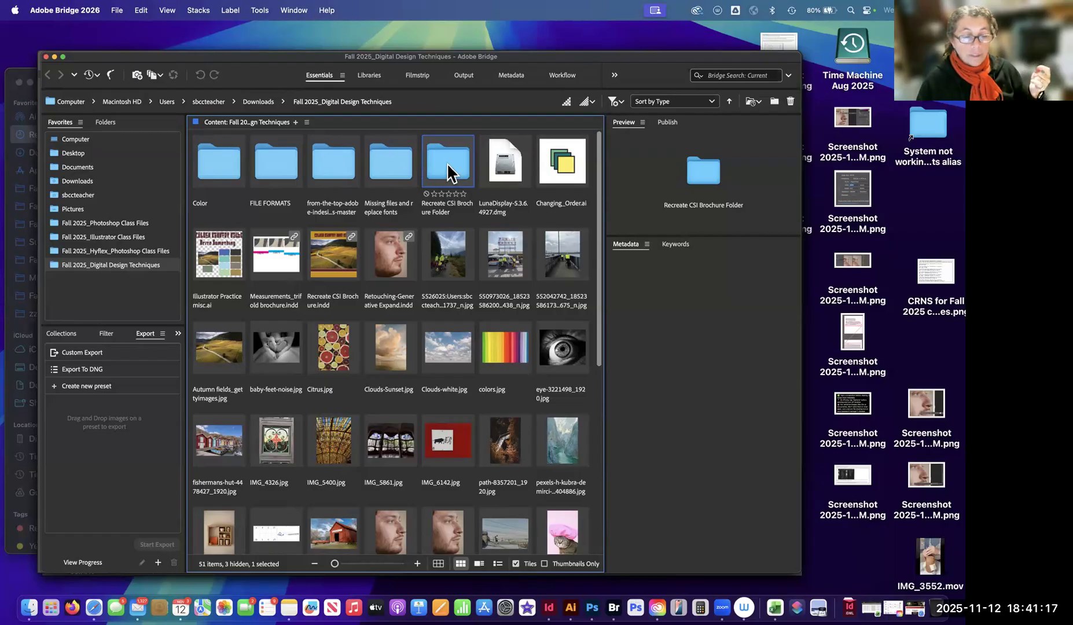
{"action": "double_click", "coordinate": [447, 169]}
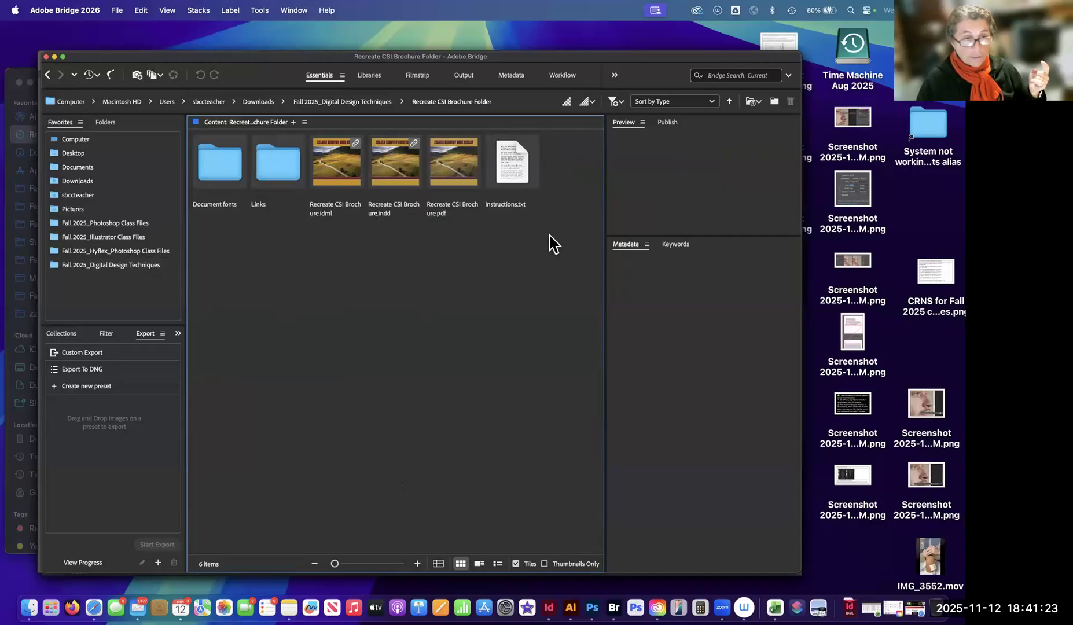
{"action": "left_click", "coordinate": [396, 166]}
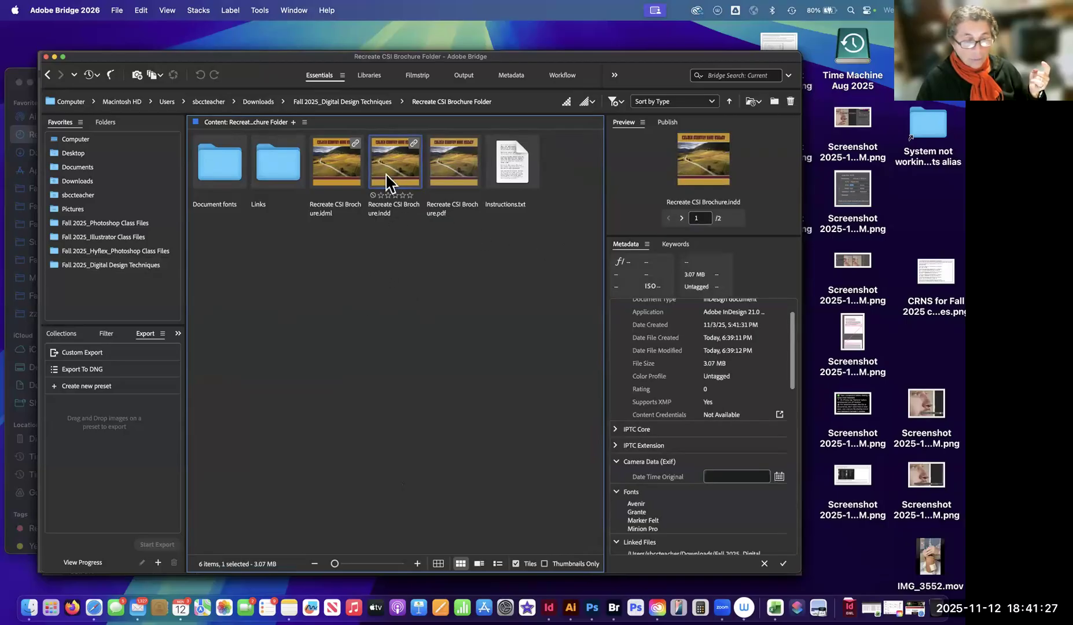
Return to the class folder to view Autumn fields_gettyimages.jpg and the original brochure file, and reopen Recreate CSI Brochure Folder.
{"action": "left_click", "coordinate": [320, 103]}
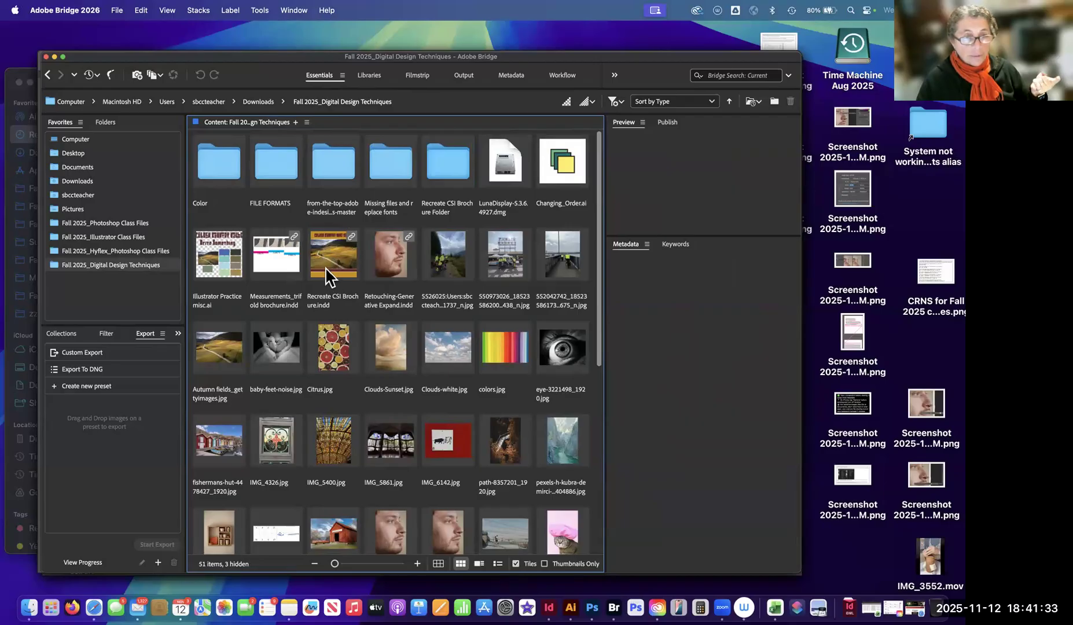
{"action": "left_click", "coordinate": [449, 166]}
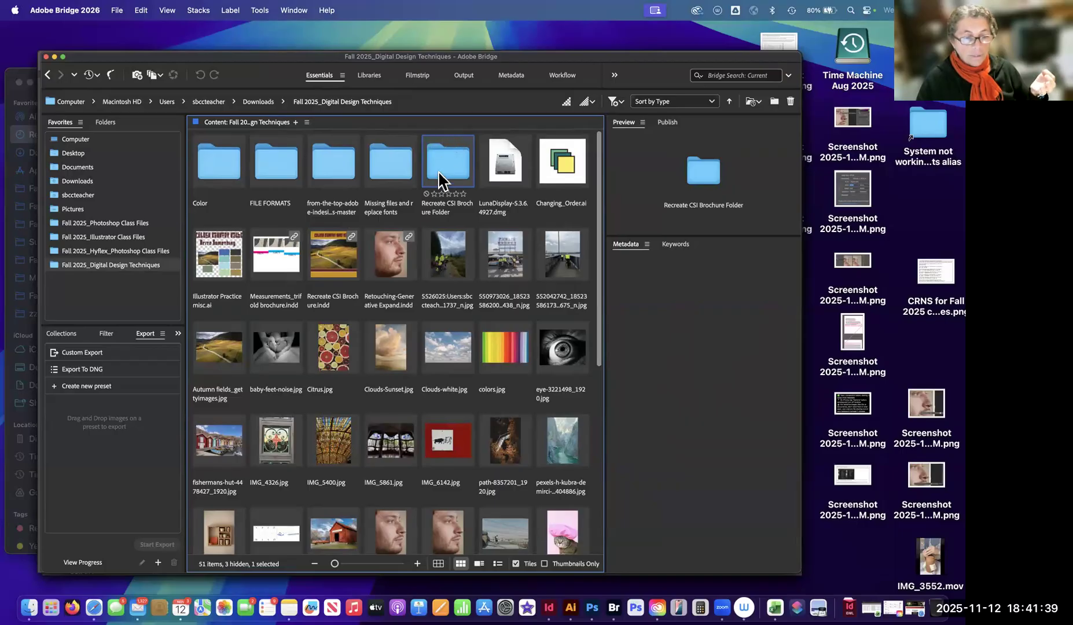
{"action": "left_click", "coordinate": [216, 343]}
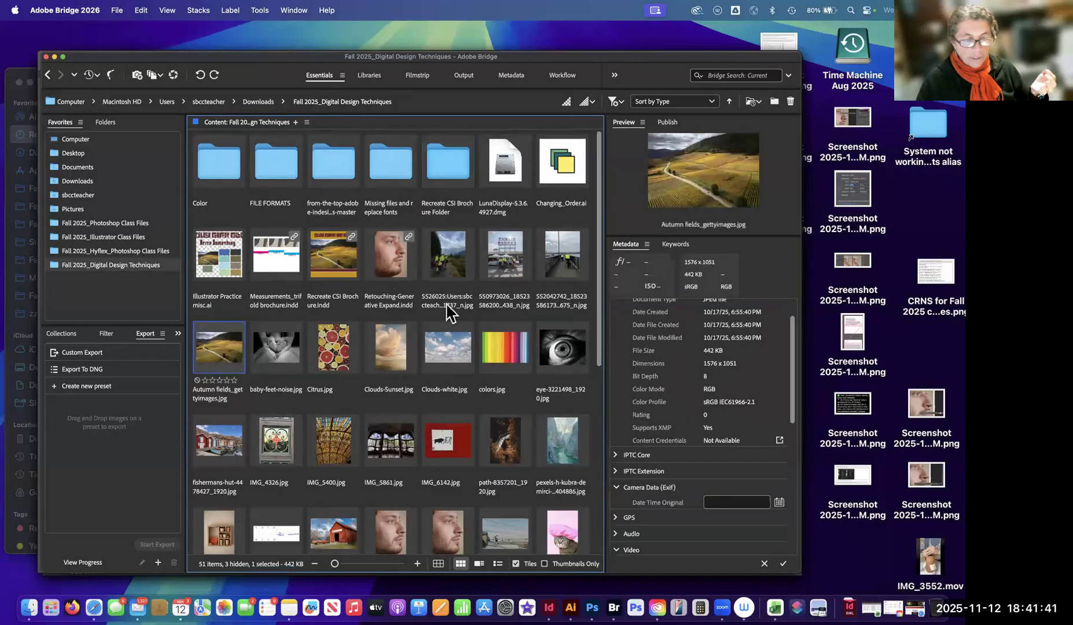
{"action": "left_click", "coordinate": [330, 263]}
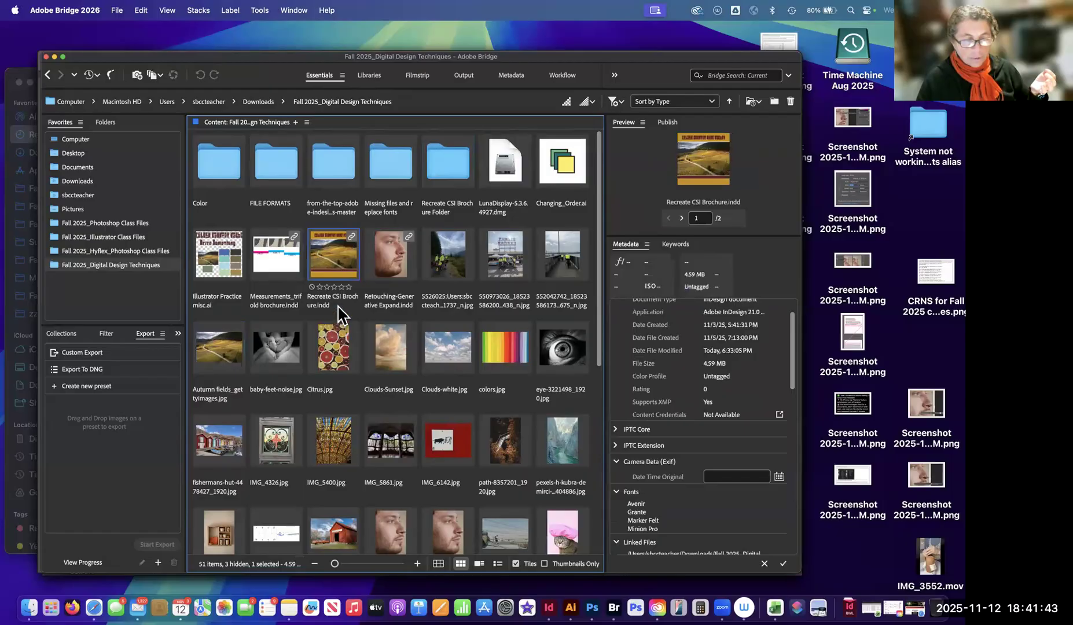
{"action": "double_click", "coordinate": [447, 171]}
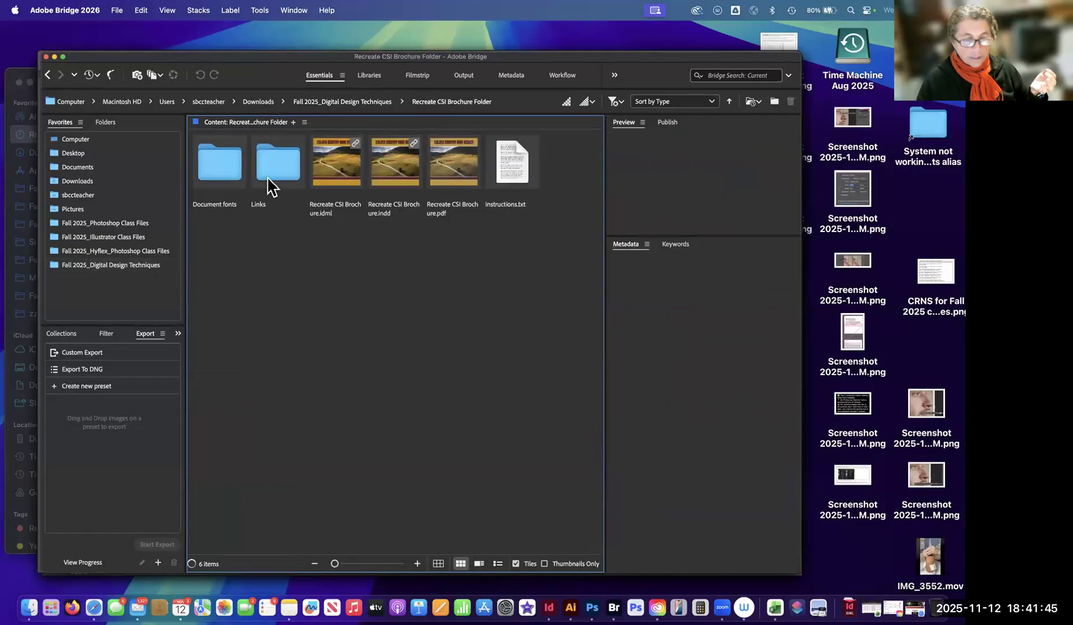
Compare the packaged Recreate CSI Brochure.indd with the original in the Fall 2025_Digital Design Techniques folder, and return to the packaged file.
{"action": "left_click", "coordinate": [384, 166]}
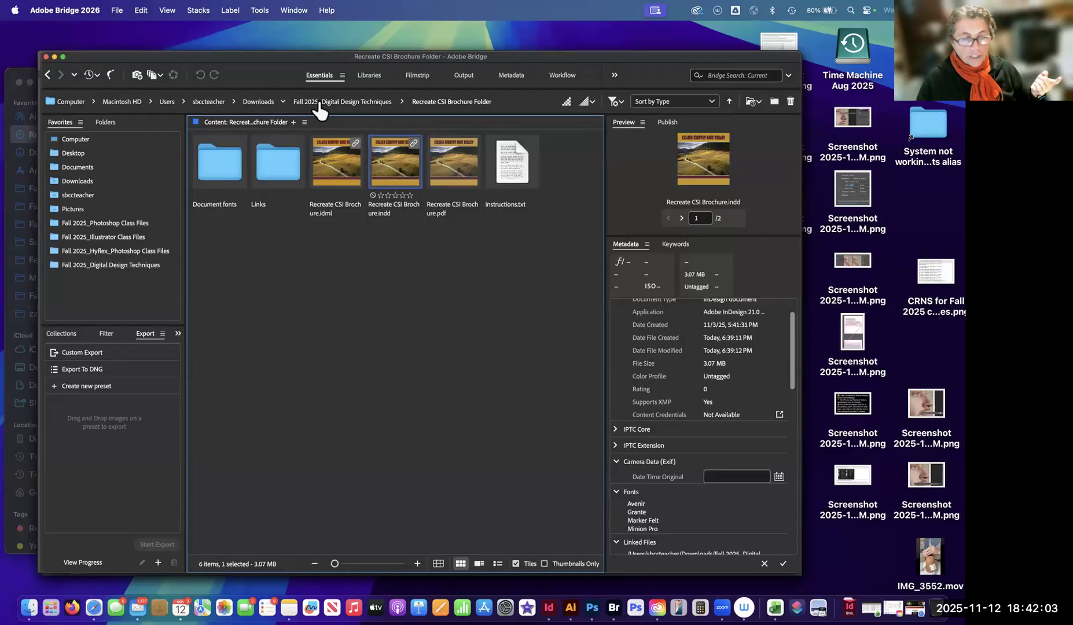
{"action": "left_click", "coordinate": [333, 259]}
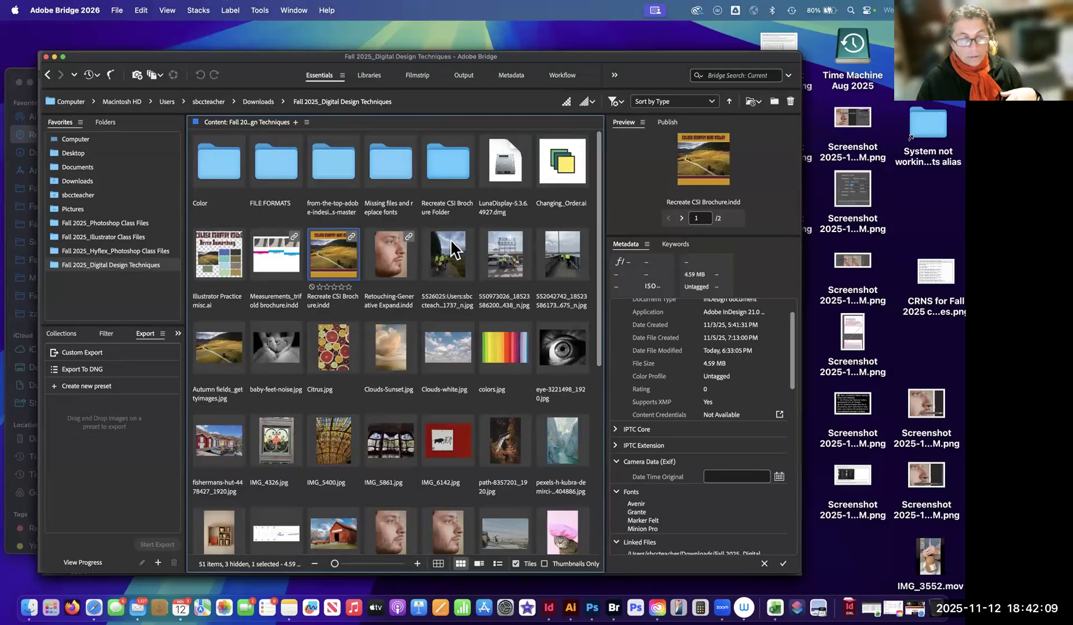
{"action": "double_click", "coordinate": [447, 163]}
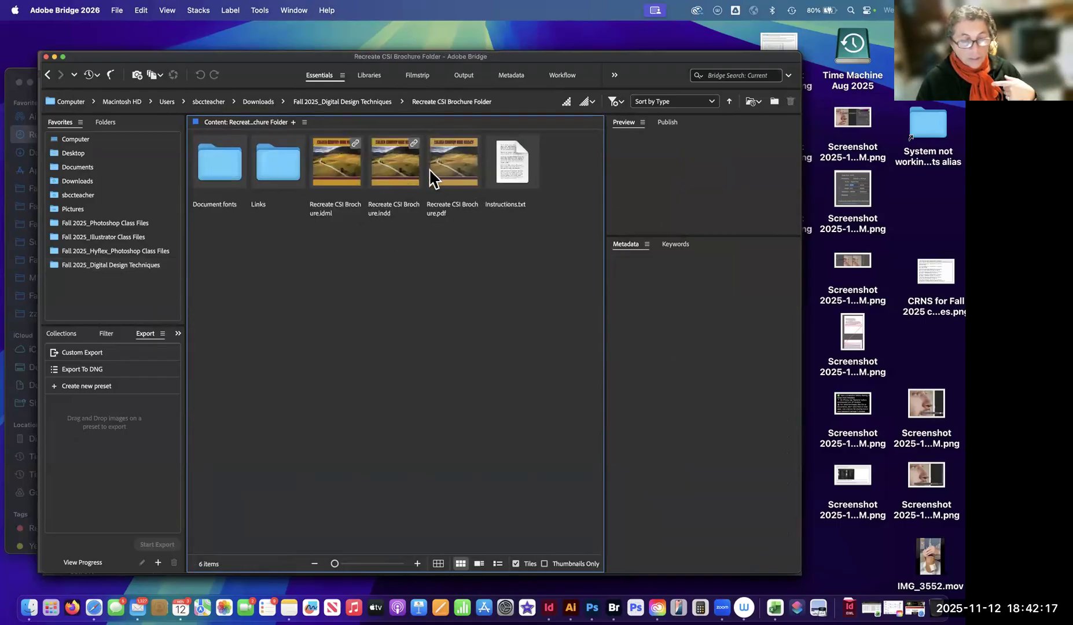
{"action": "left_click", "coordinate": [393, 171]}
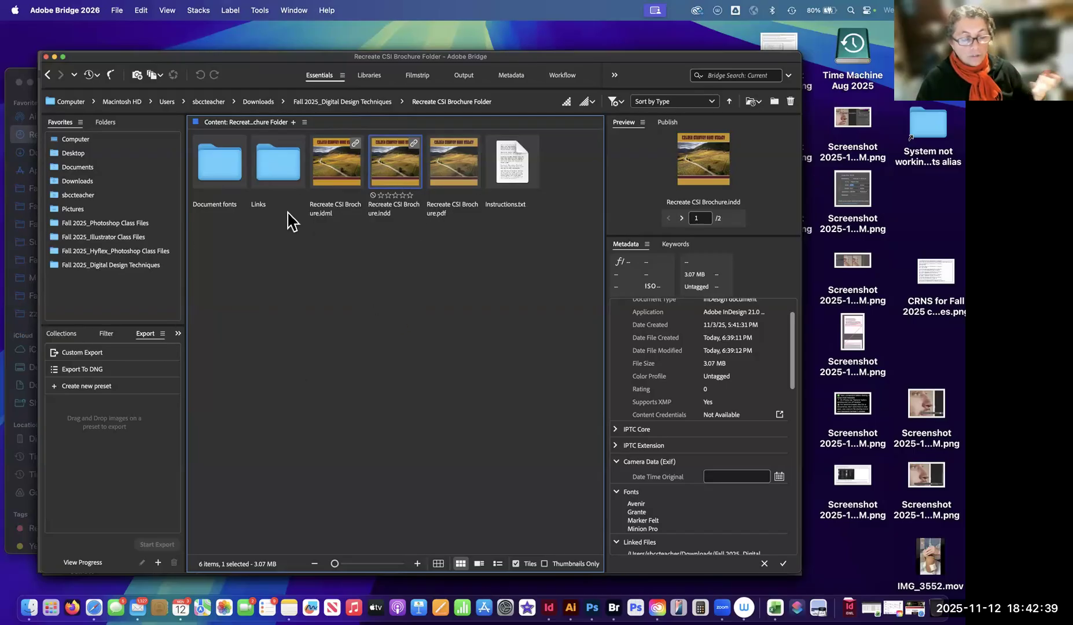
Examine the packaged INDD, IDML and PDF versions of Recreate CSI Brochure, leaving the file names as they are.
{"action": "left_click", "coordinate": [386, 213]}
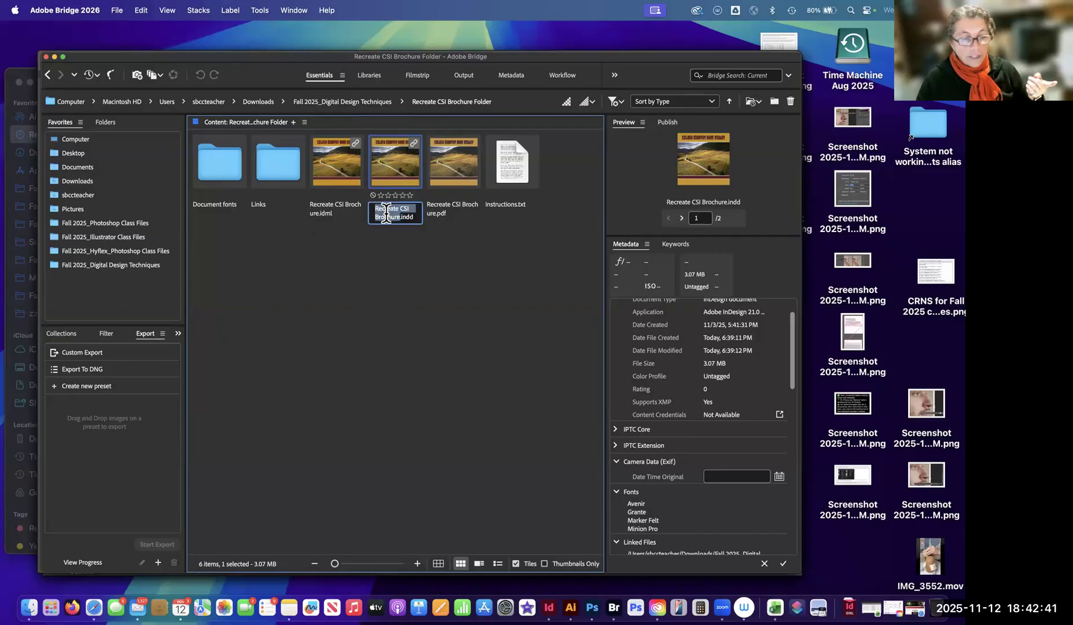
{"action": "left_click", "coordinate": [395, 245]}
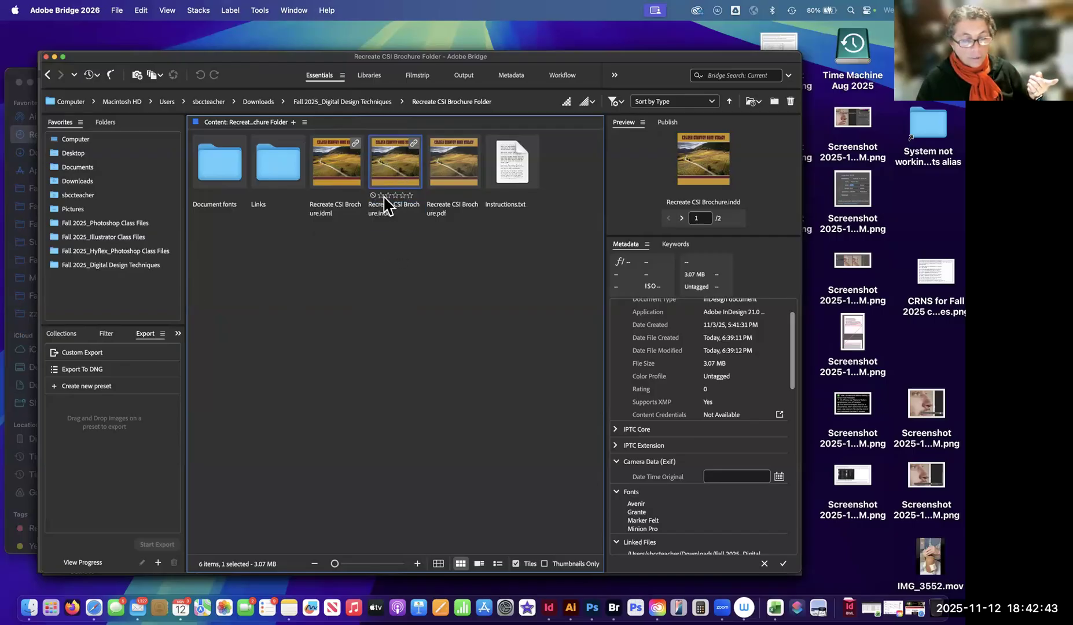
{"action": "left_click", "coordinate": [332, 193]}
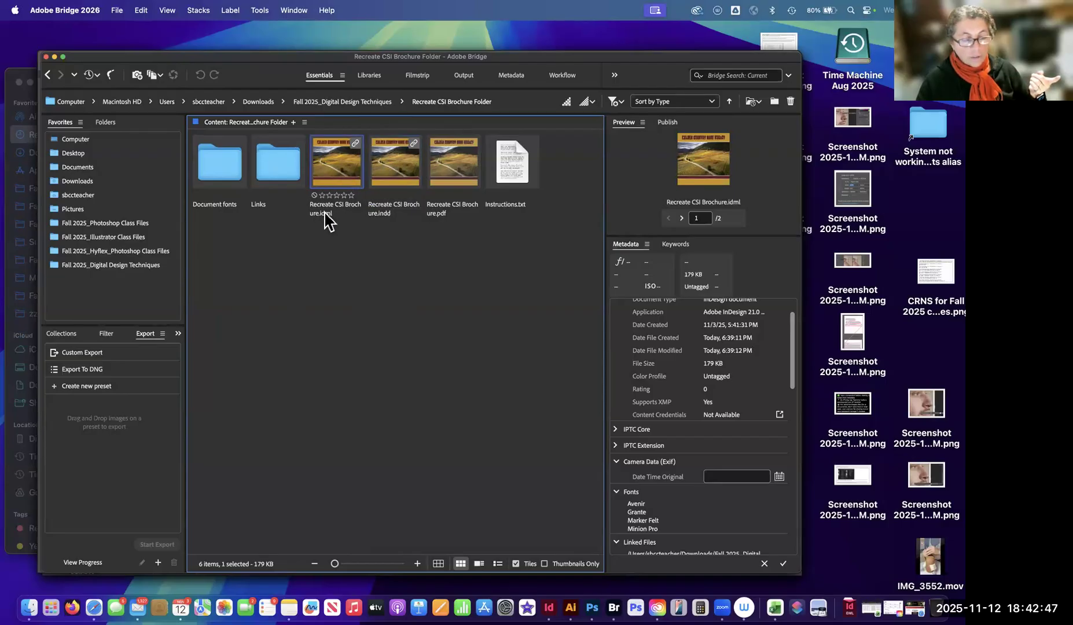
{"action": "left_click", "coordinate": [398, 176]}
{"action": "left_click", "coordinate": [344, 179]}
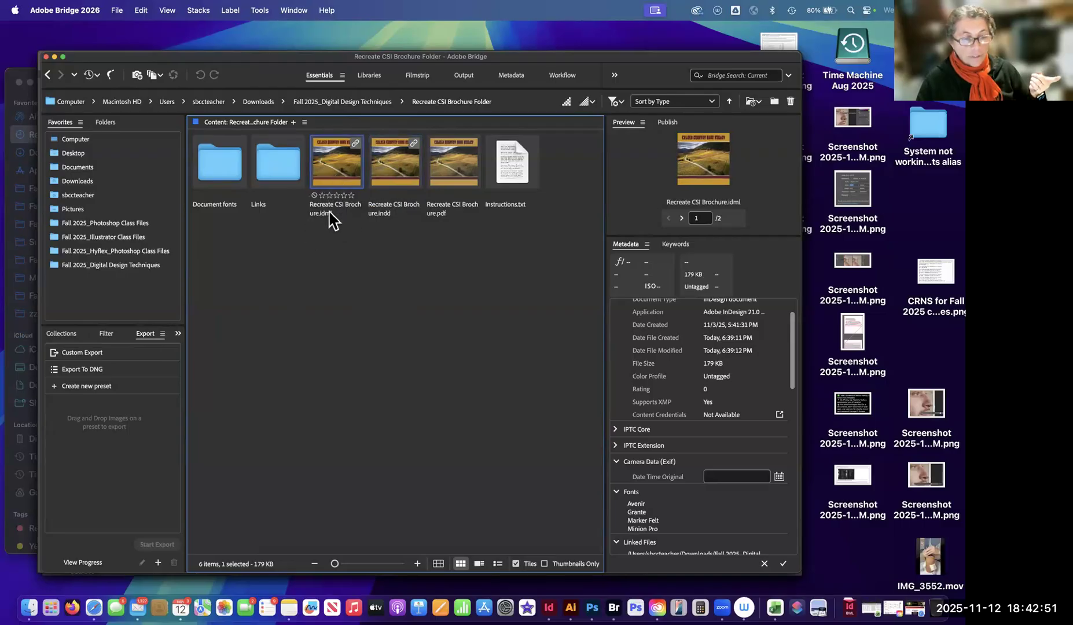
{"action": "left_click", "coordinate": [464, 178]}
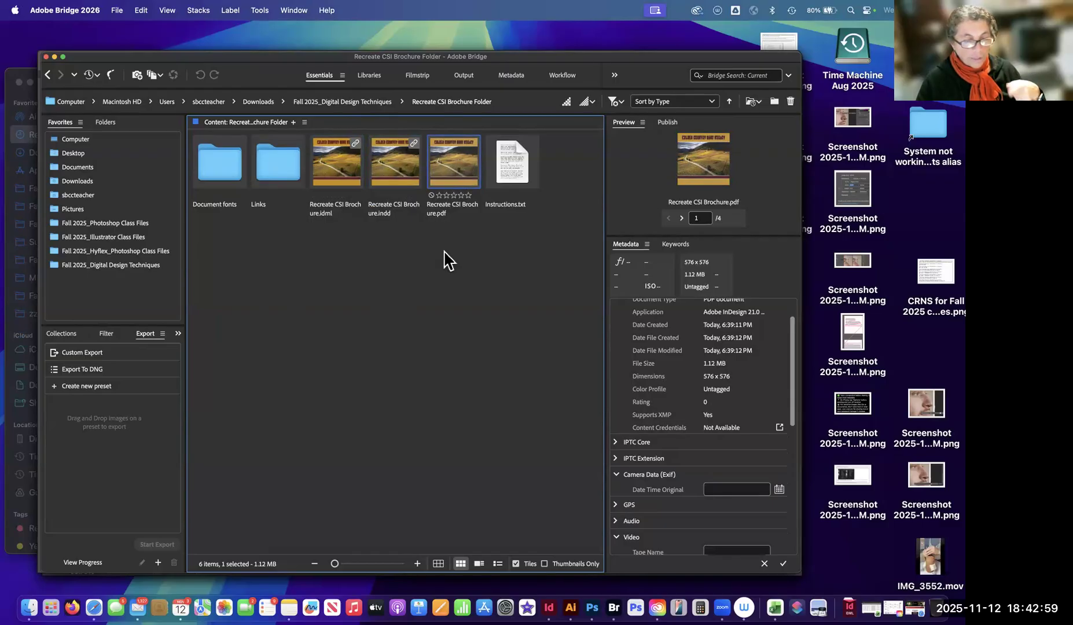
Look back and forth between the package's Links folder and the InDesign file that relies on it.
{"action": "left_click", "coordinate": [272, 174]}
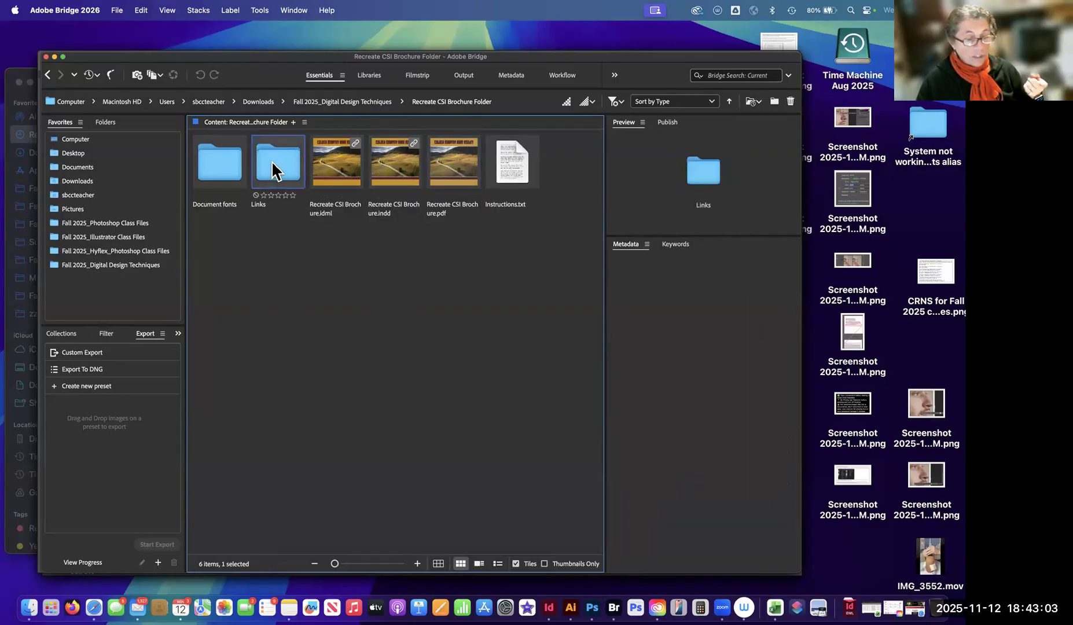
{"action": "left_click", "coordinate": [389, 164]}
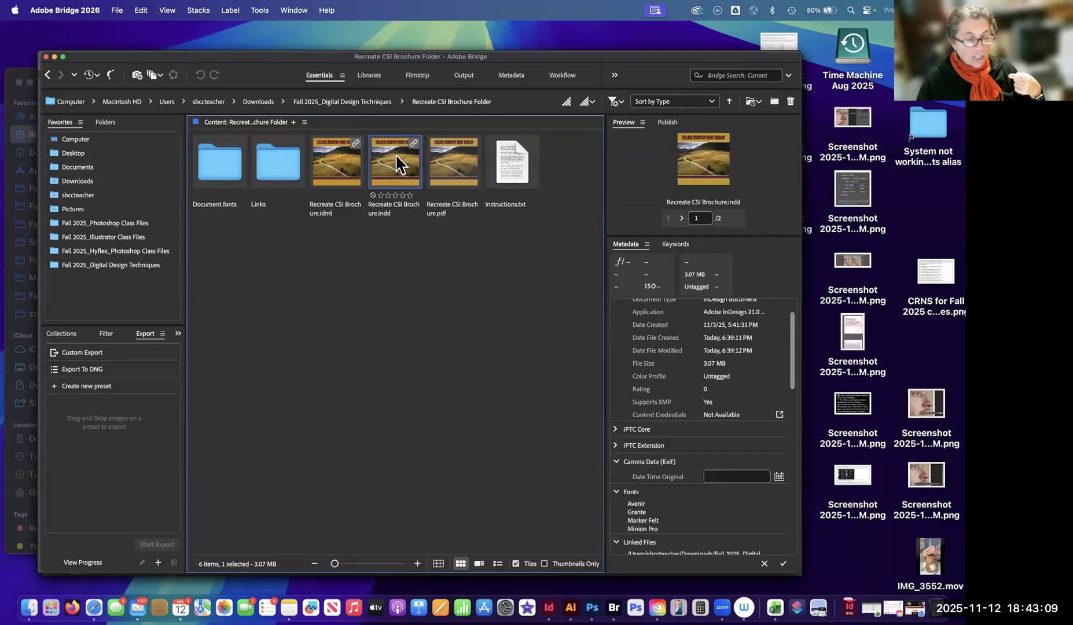
{"action": "left_click", "coordinate": [286, 154]}
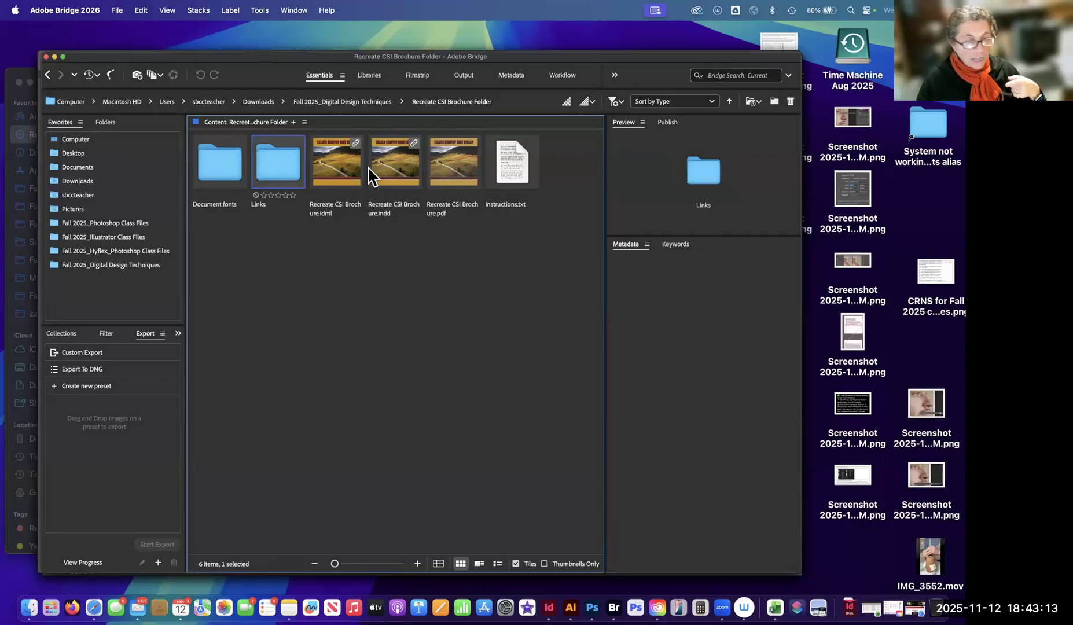
{"action": "left_click", "coordinate": [398, 155]}
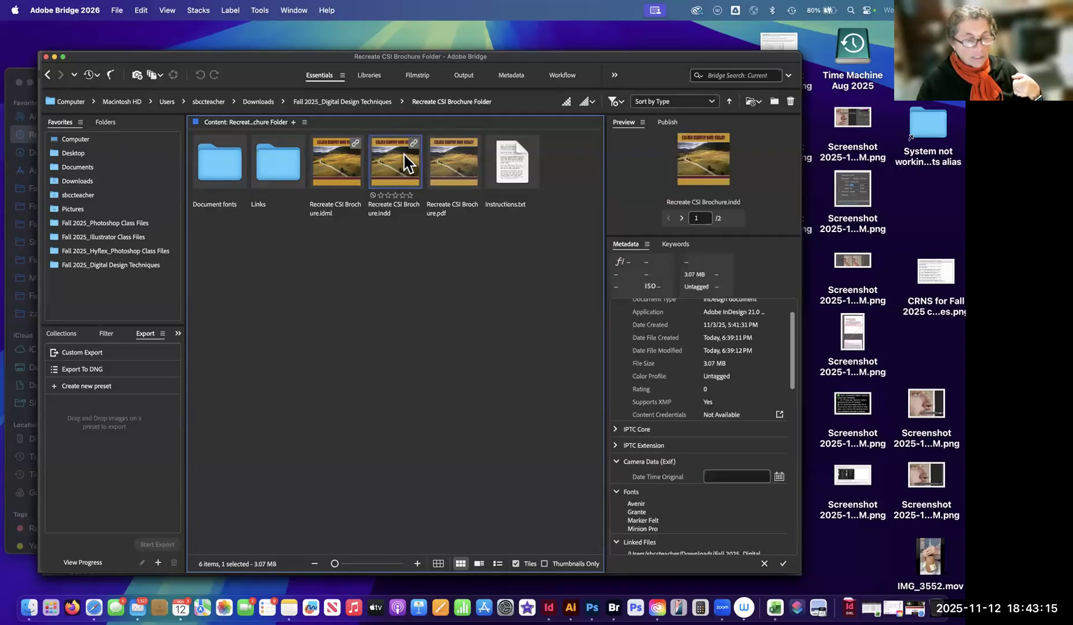
{"action": "left_click", "coordinate": [277, 163]}
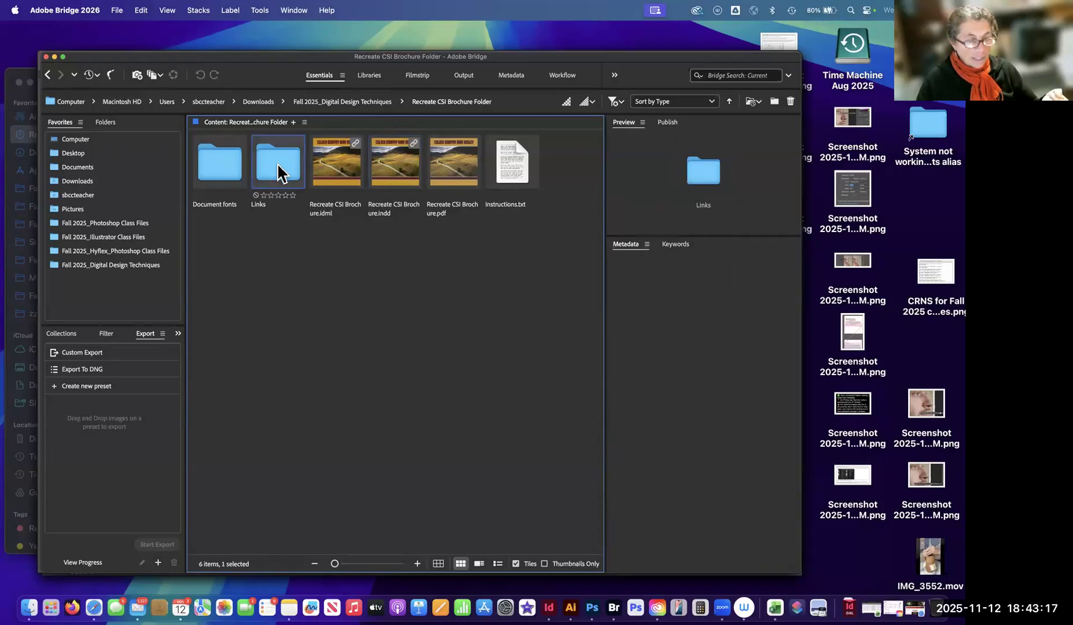
View Autumn fields_gettyimages.jpg in the class folder, and open the Links folder inside Recreate CSI Brochure Folder to see the packaged image.
{"action": "left_click", "coordinate": [328, 104]}
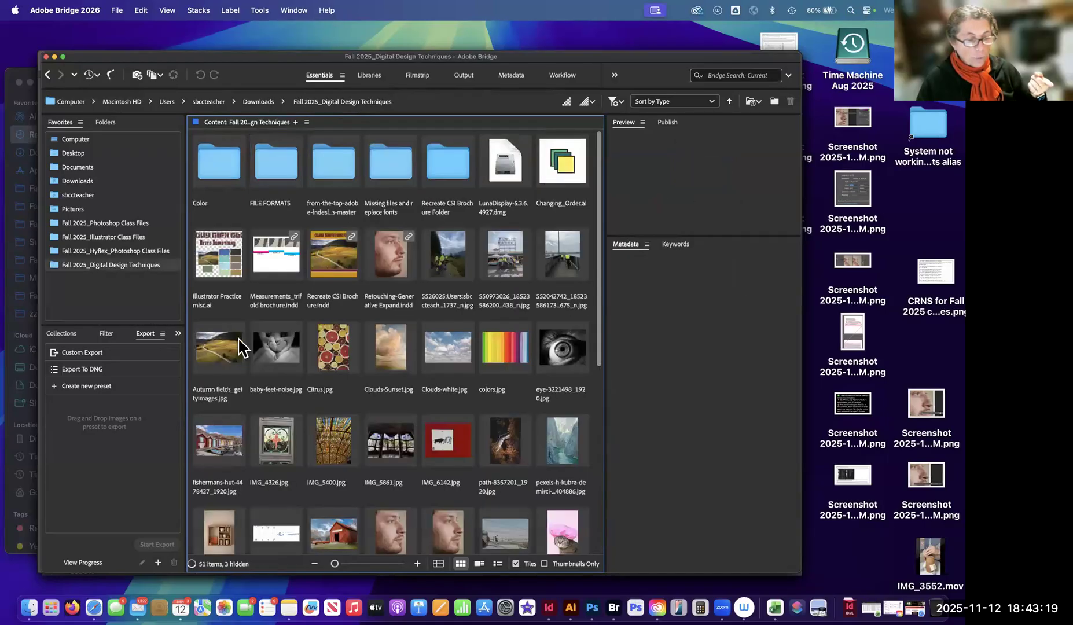
{"action": "left_click", "coordinate": [244, 347]}
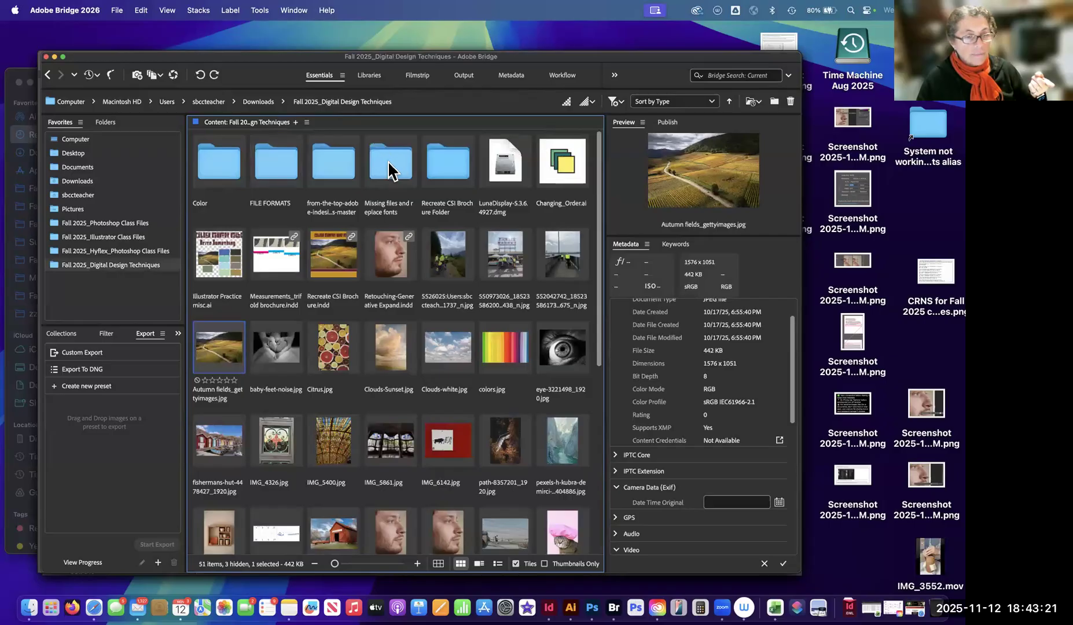
{"action": "double_click", "coordinate": [444, 166]}
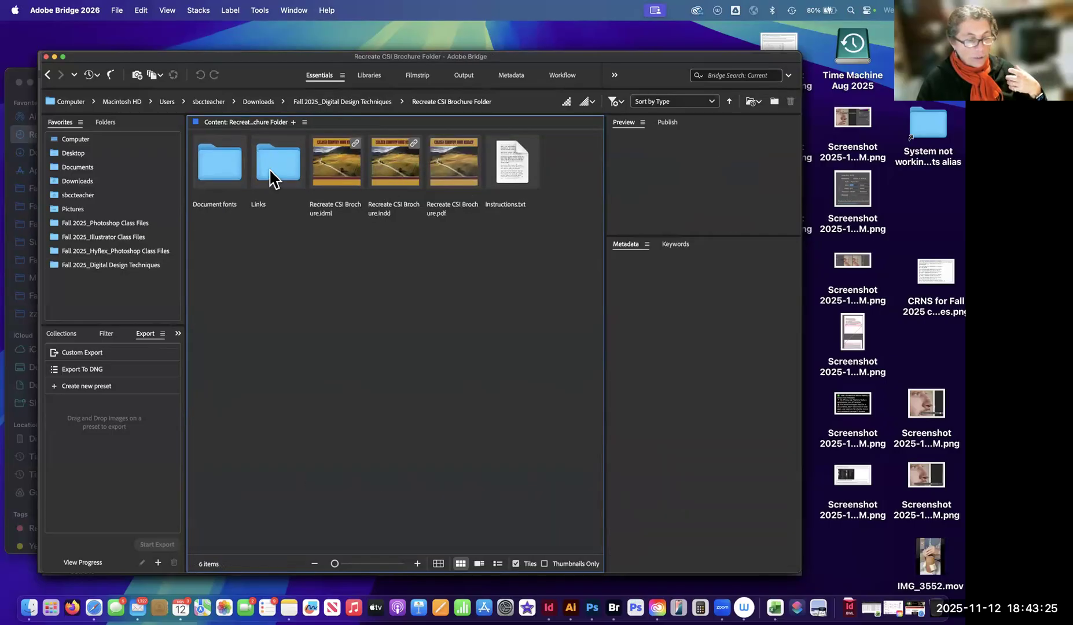
{"action": "double_click", "coordinate": [277, 163]}
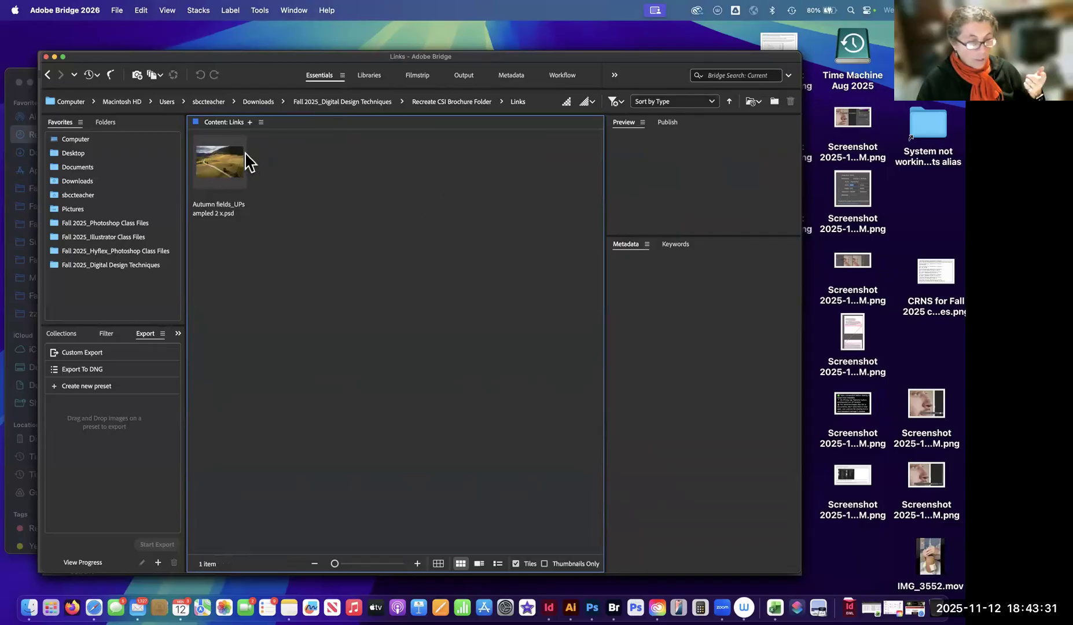
Go back through the class folder to Recreate CSI Brochure Folder and open its Document fonts folder.
{"action": "left_click", "coordinate": [378, 104]}
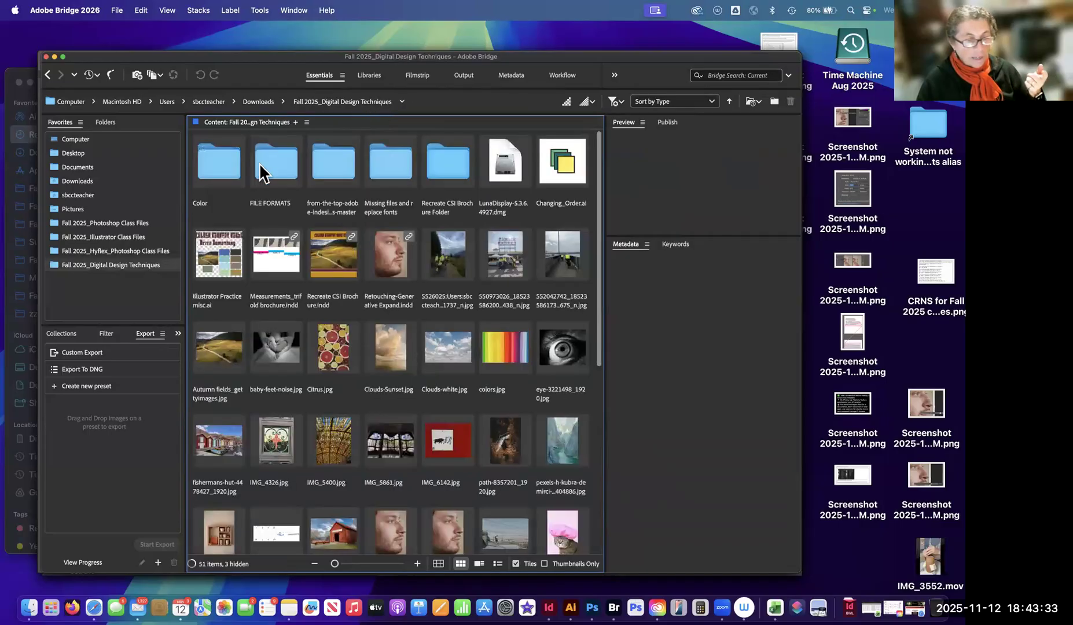
{"action": "double_click", "coordinate": [458, 168]}
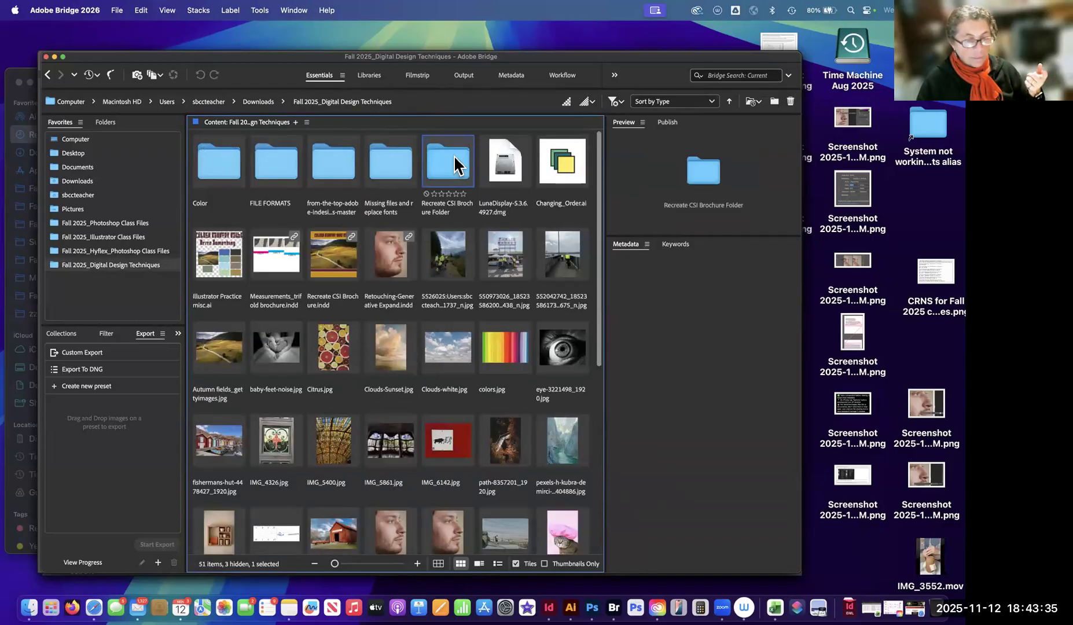
{"action": "left_click", "coordinate": [220, 171]}
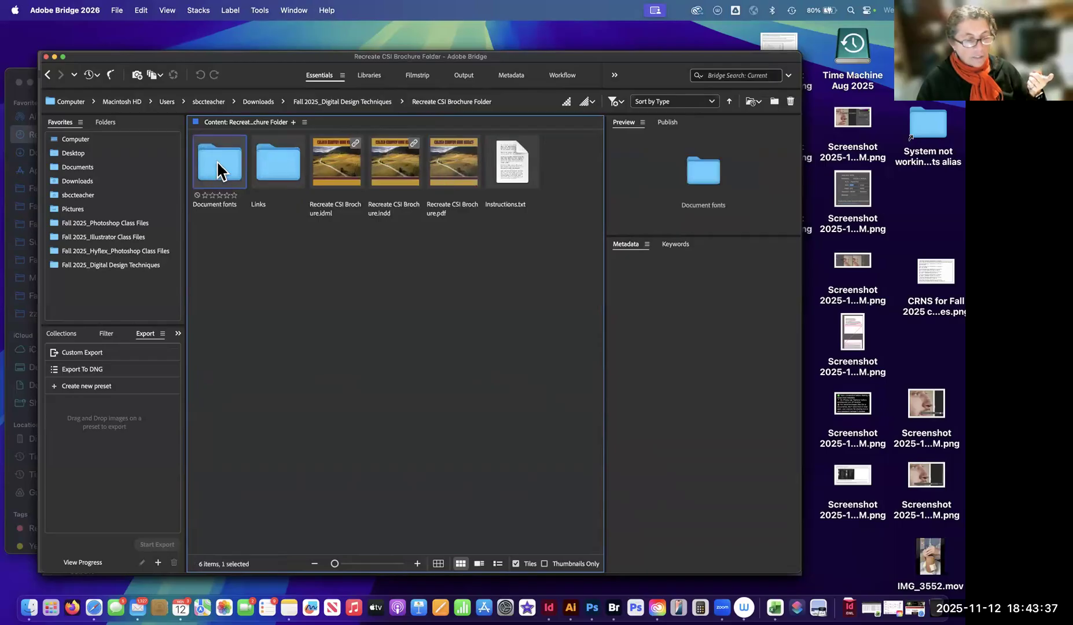
{"action": "double_click", "coordinate": [222, 171]}
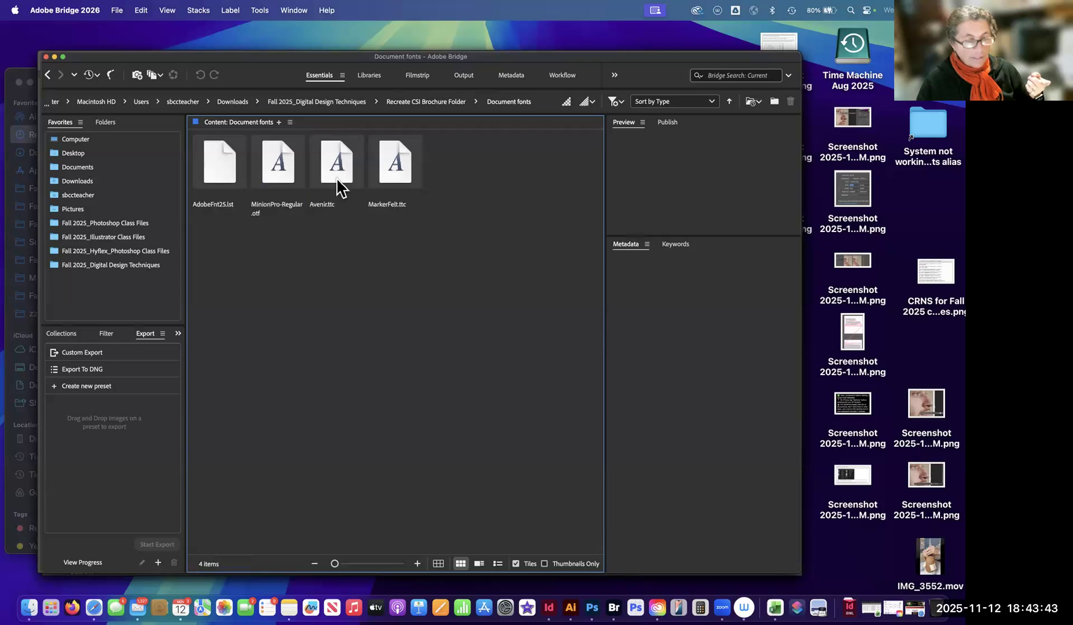
Preview AdobeFnt25.lst at full screen and return to the Document fonts content.
{"action": "left_click", "coordinate": [219, 166]}
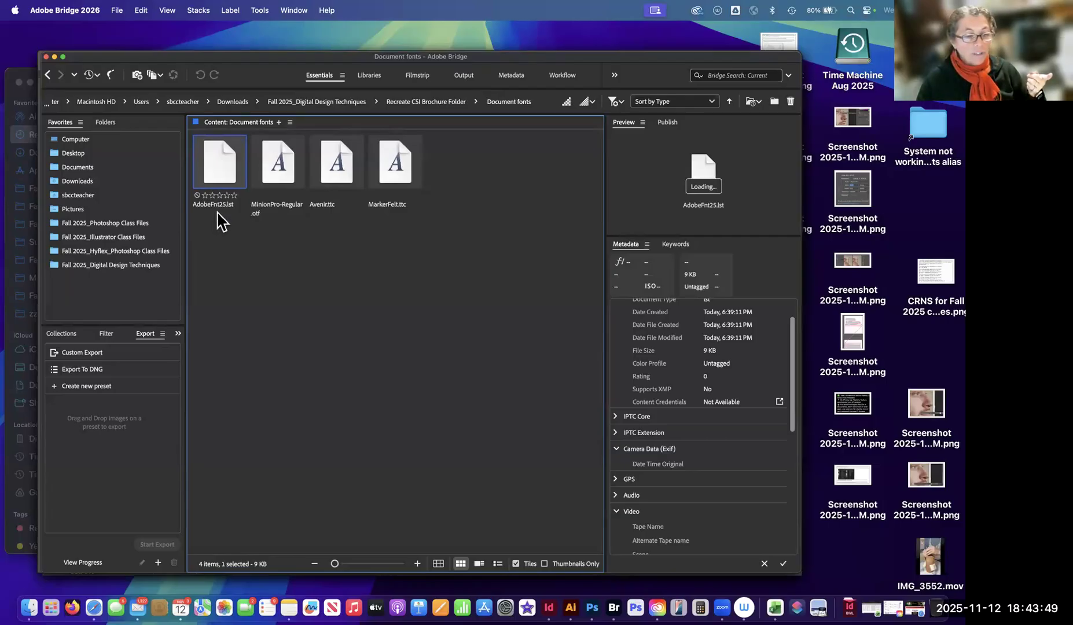
{"action": "key", "text": "space"}
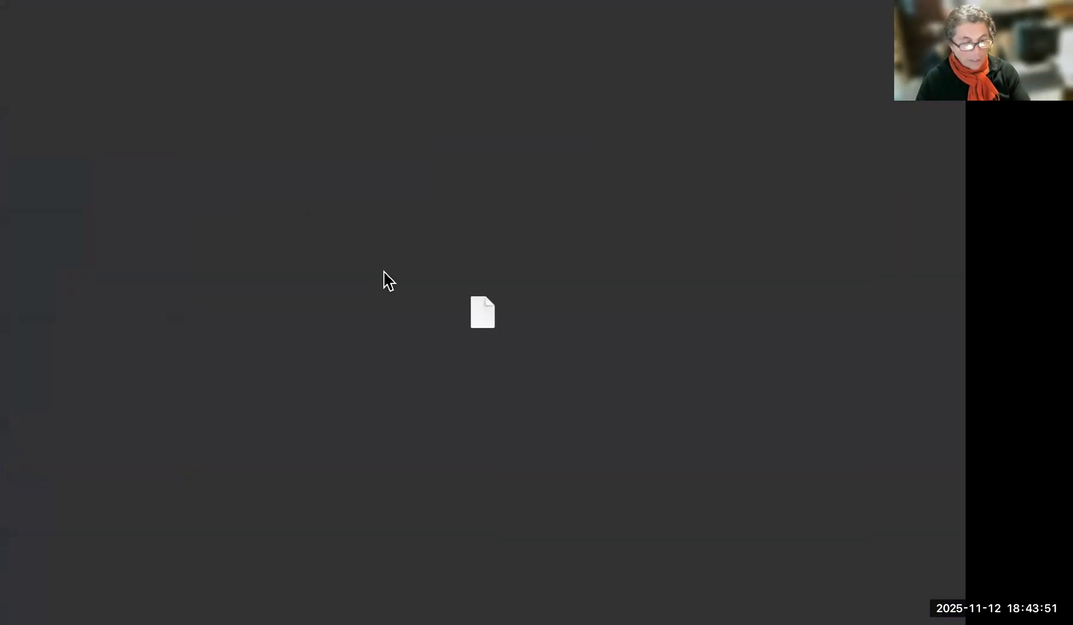
{"action": "key", "text": "space"}
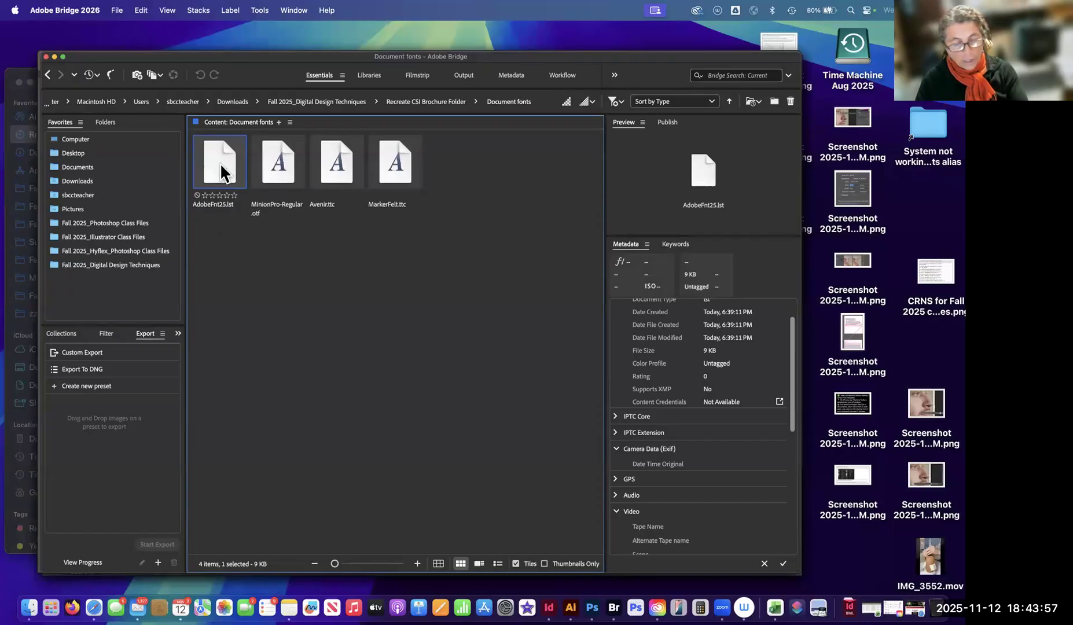
{"action": "left_click", "coordinate": [227, 231]}
{"action": "left_click", "coordinate": [228, 171]}
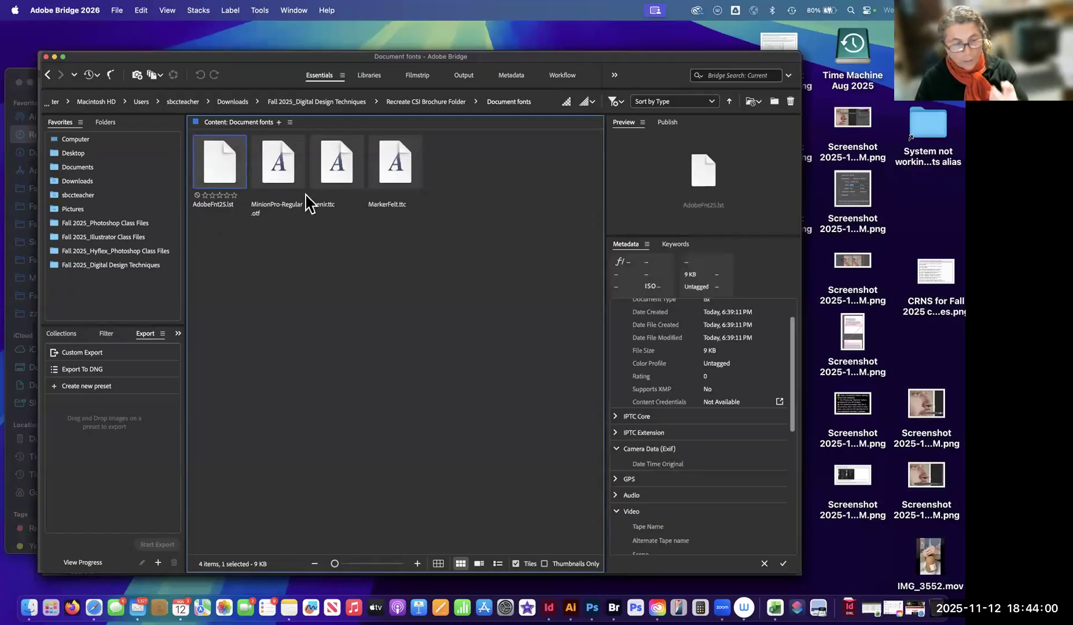
Return to the package folder, reopen Document fonts, and view MinionPro-Regular.otf, Avenir.ttc and MarkerFelt.ttc.
{"action": "left_click", "coordinate": [453, 104]}
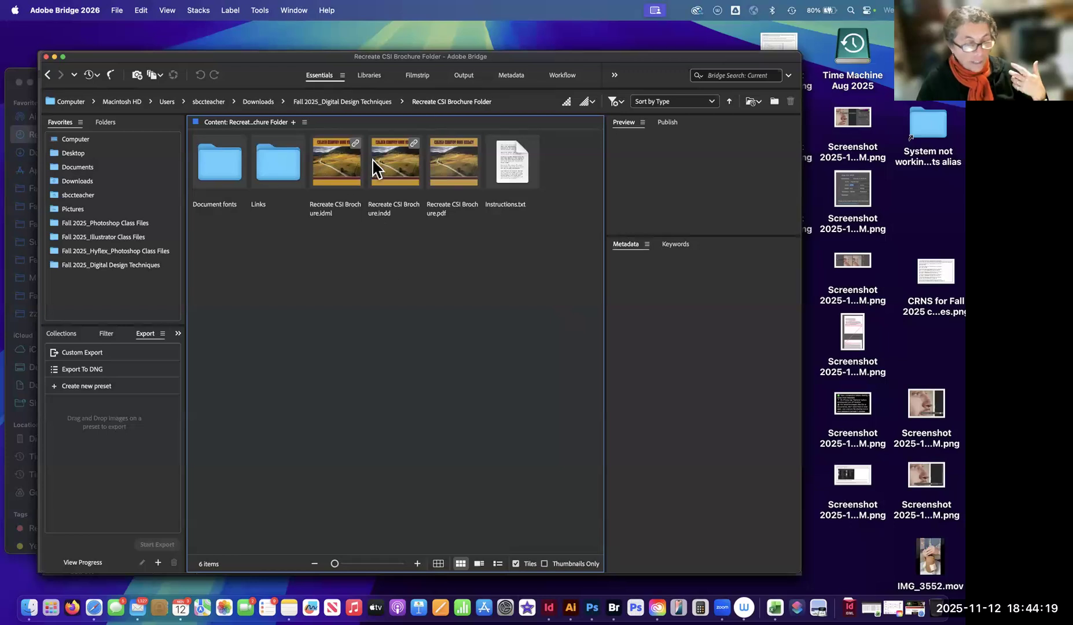
{"action": "double_click", "coordinate": [220, 172]}
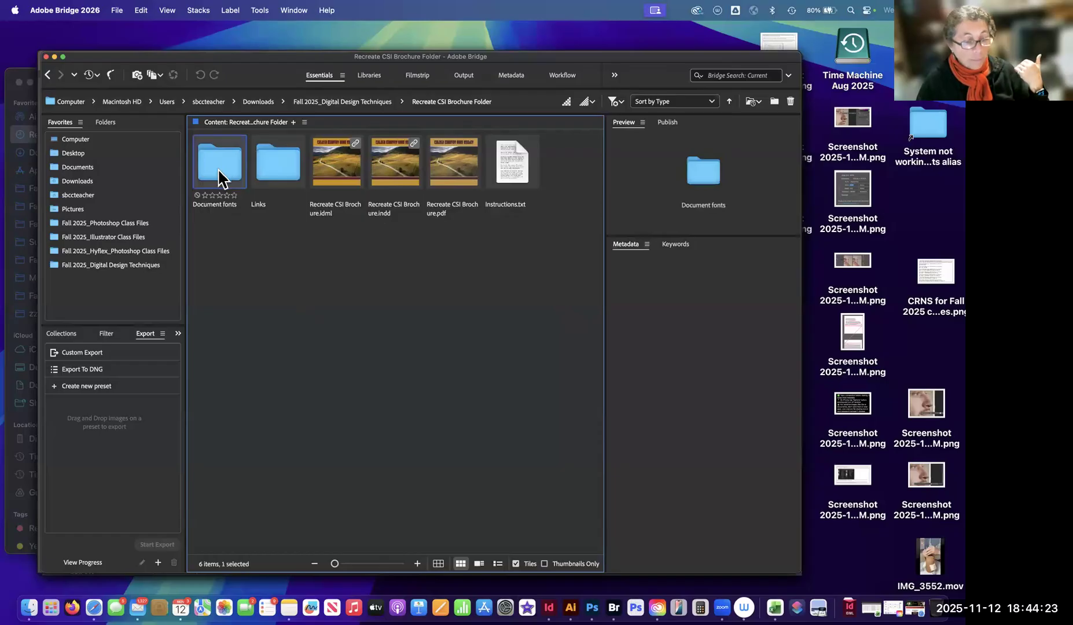
{"action": "left_click", "coordinate": [281, 165]}
{"action": "left_click", "coordinate": [342, 161]}
{"action": "left_click", "coordinate": [396, 165]}
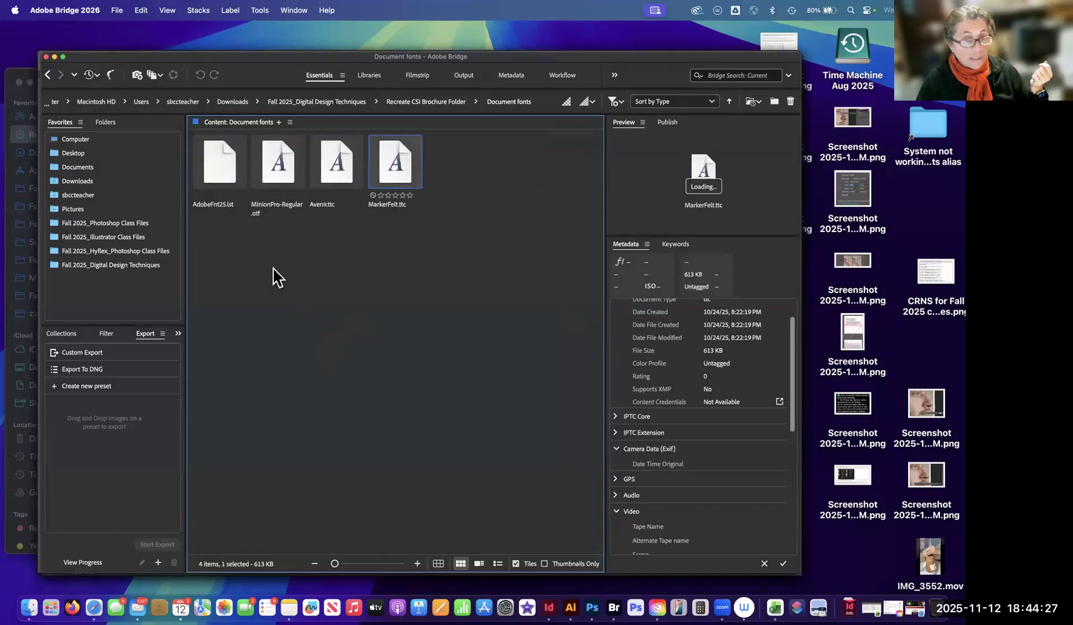
Open Instructions.txt from the package folder, review its contact information and special instructions sections, and close it.
{"action": "left_click", "coordinate": [414, 104]}
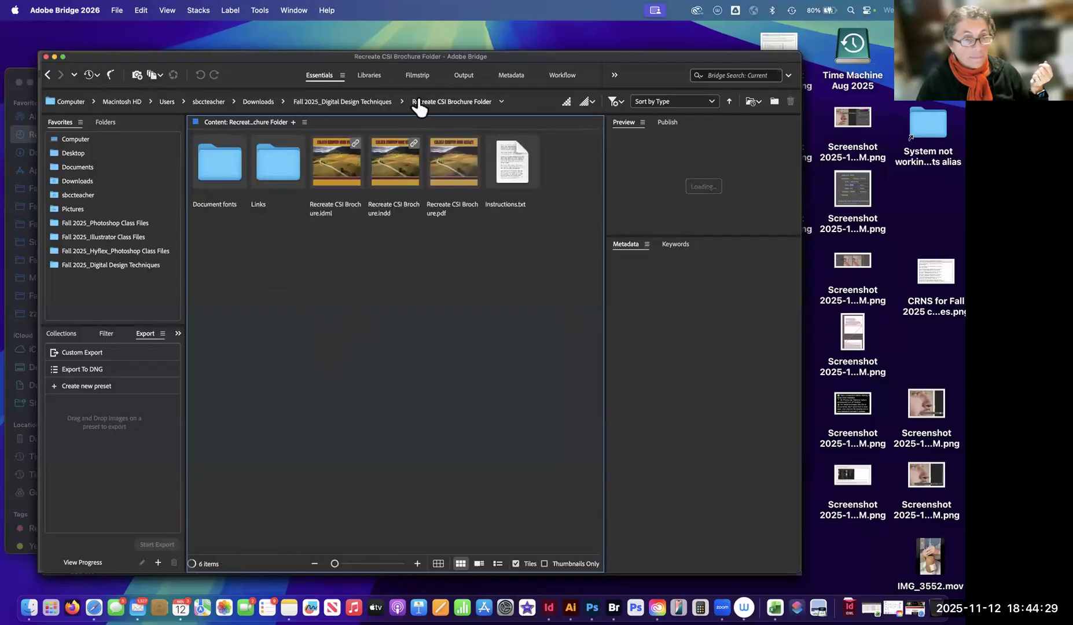
{"action": "left_click", "coordinate": [513, 159]}
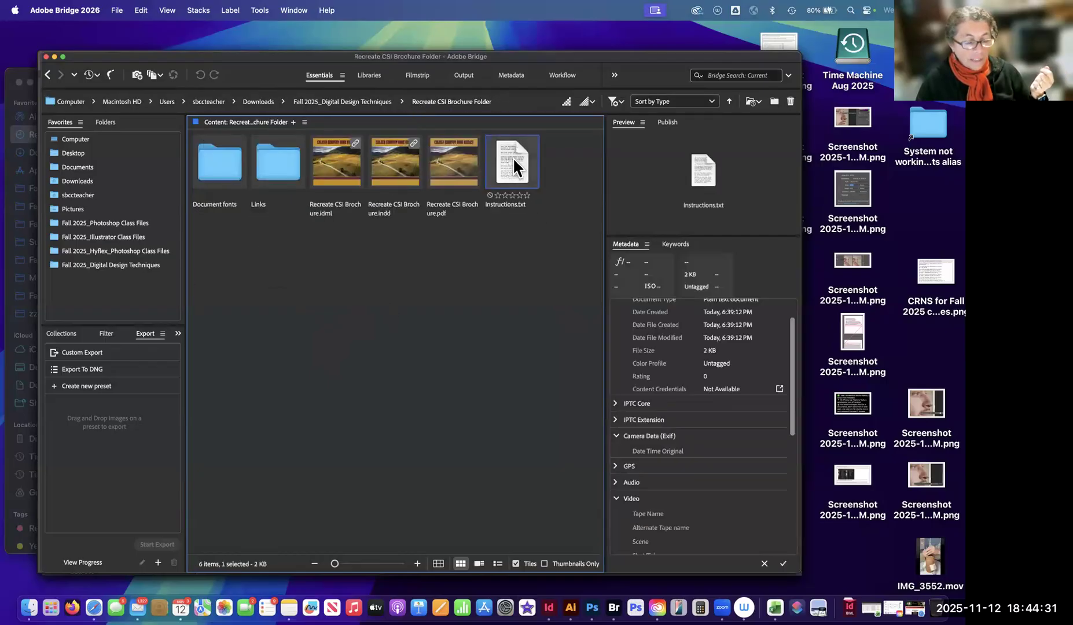
{"action": "double_click", "coordinate": [513, 157]}
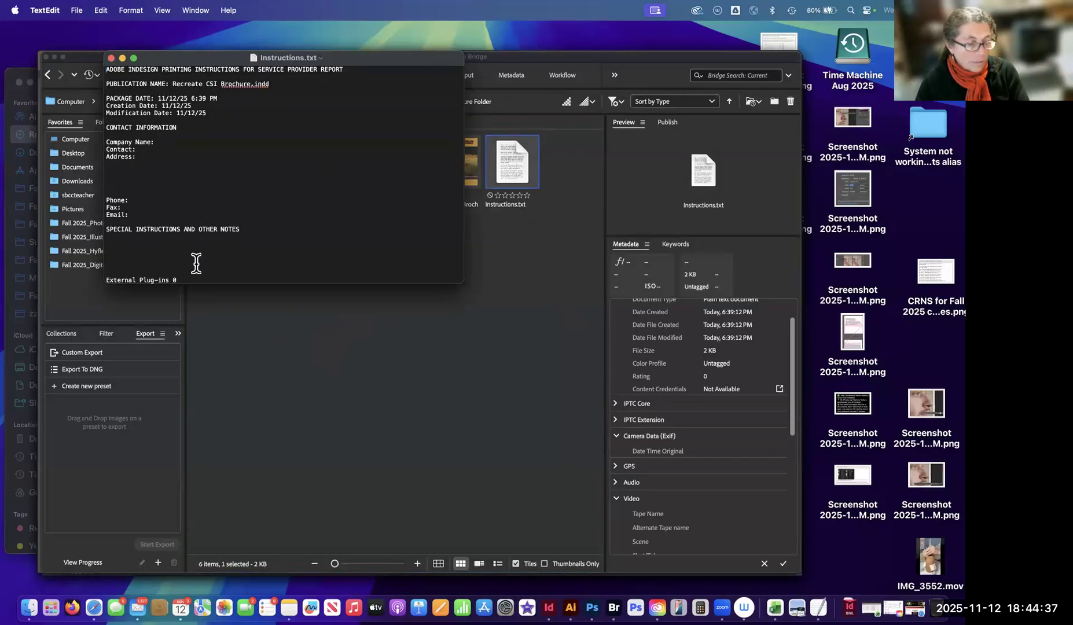
{"action": "left_click_drag", "start_coordinate": [200, 144], "coordinate": [162, 153]}
{"action": "left_click", "coordinate": [145, 164]}
{"action": "left_click_drag", "start_coordinate": [171, 201], "coordinate": [191, 224]}
{"action": "left_click_drag", "start_coordinate": [234, 259], "coordinate": [235, 272]}
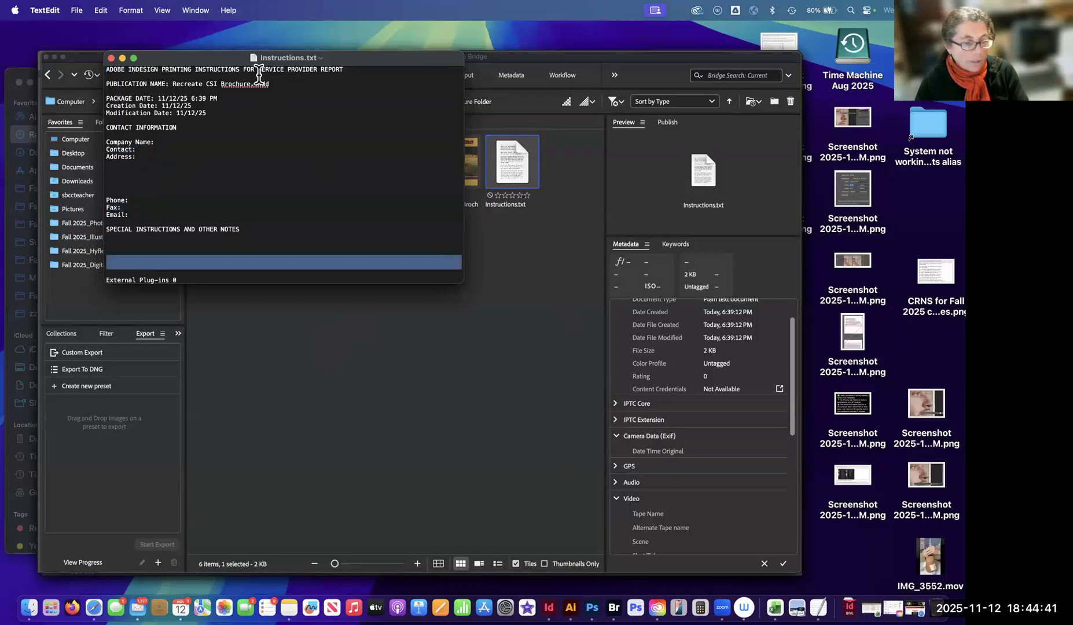
{"action": "left_click", "coordinate": [257, 118]}
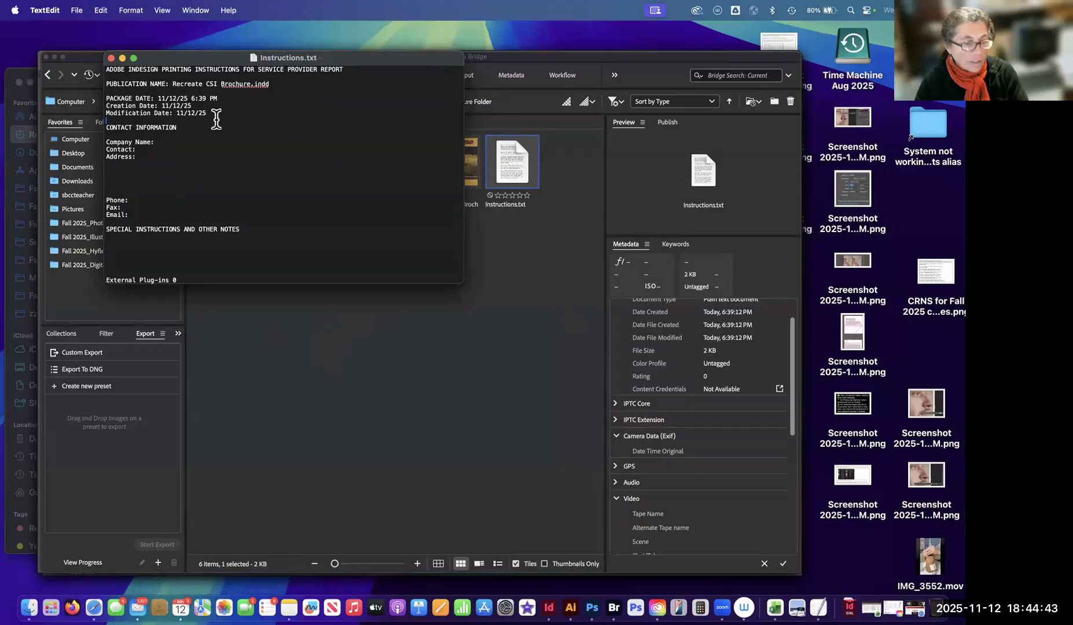
{"action": "left_click", "coordinate": [111, 58]}
{"action": "left_click", "coordinate": [504, 243]}
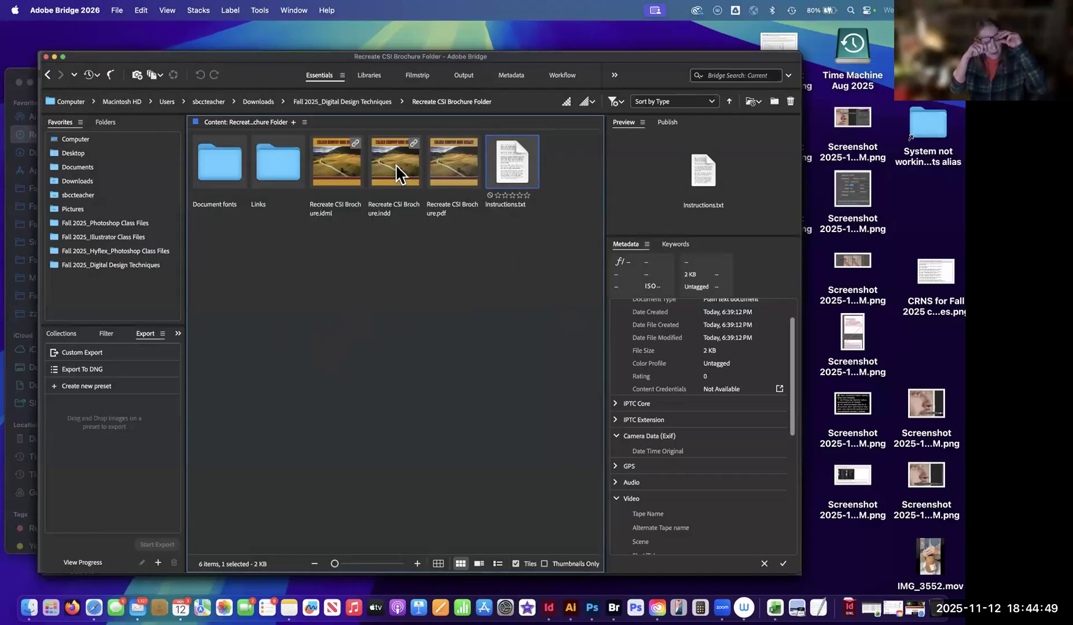
Open Recreate CSI Brochure.pdf from the package folder in Acrobat and fit the whole cover page in view.
{"action": "left_click", "coordinate": [452, 168]}
{"action": "left_click", "coordinate": [218, 177]}
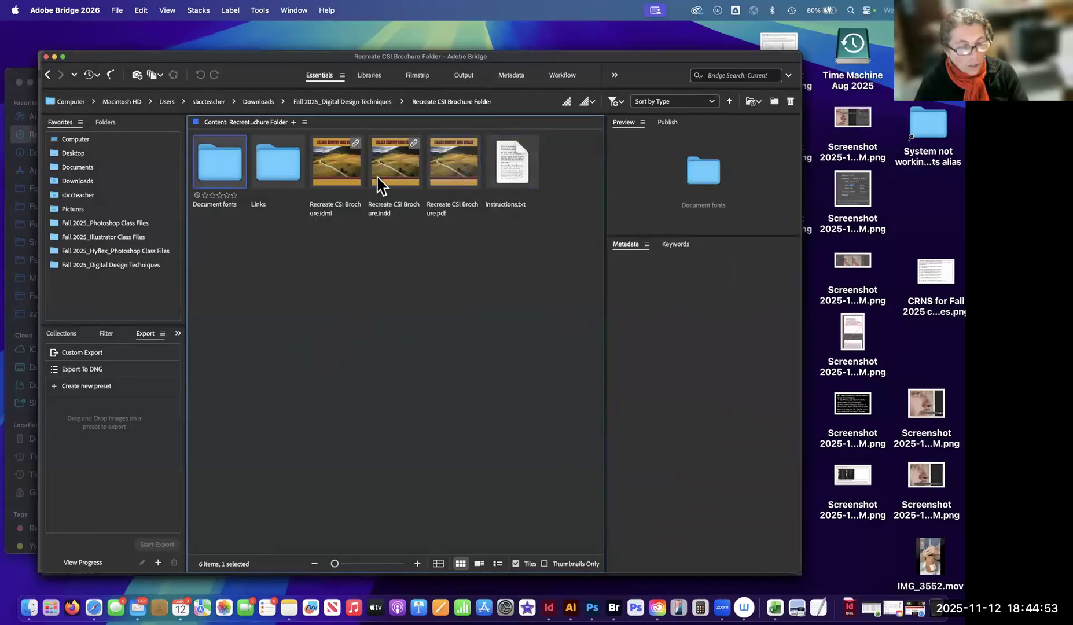
{"action": "left_click", "coordinate": [451, 168]}
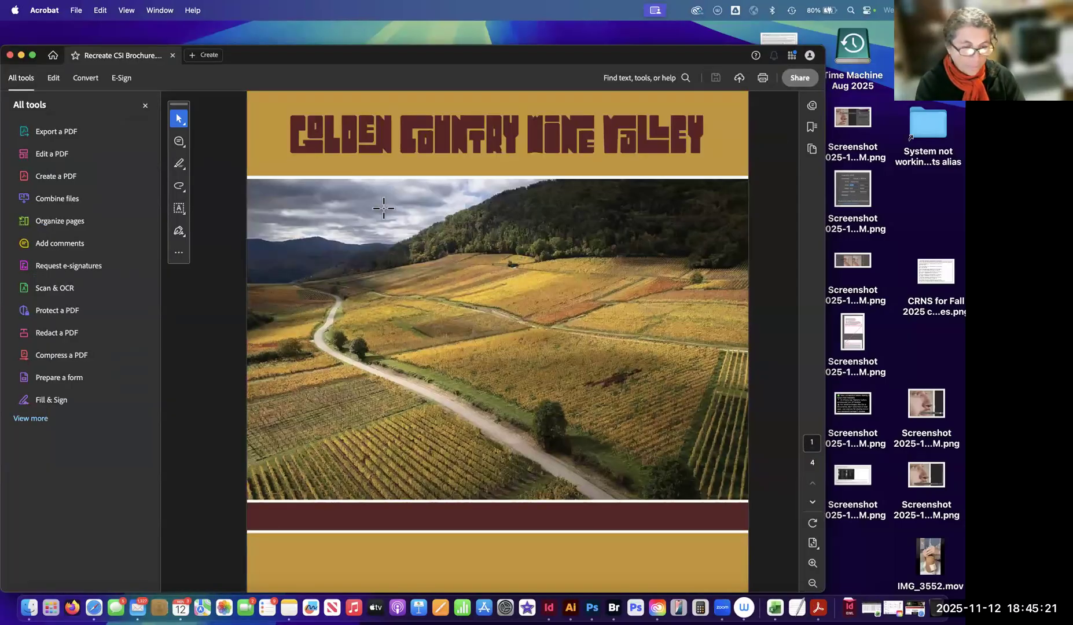
{"action": "key", "text": "super+minus"}
{"action": "key", "text": "super+minus"}
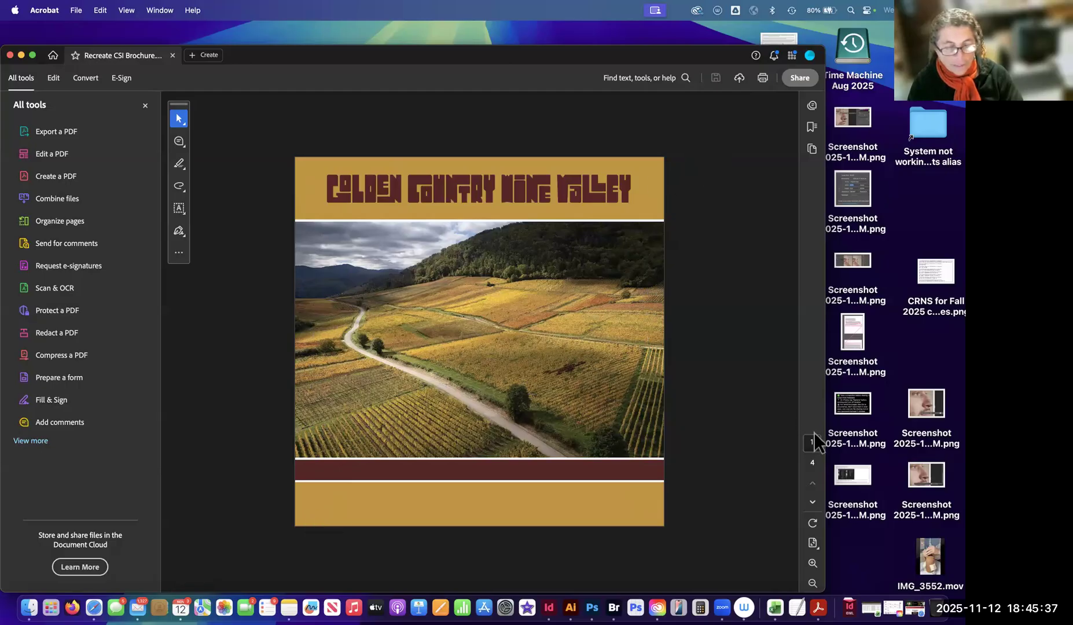
Page forward through the brochure PDF to check the inside pages and return to the cover on page 1.
{"action": "left_click", "coordinate": [813, 502]}
{"action": "left_click", "coordinate": [813, 503]}
{"action": "left_click", "coordinate": [813, 484]}
{"action": "left_click", "coordinate": [813, 479]}
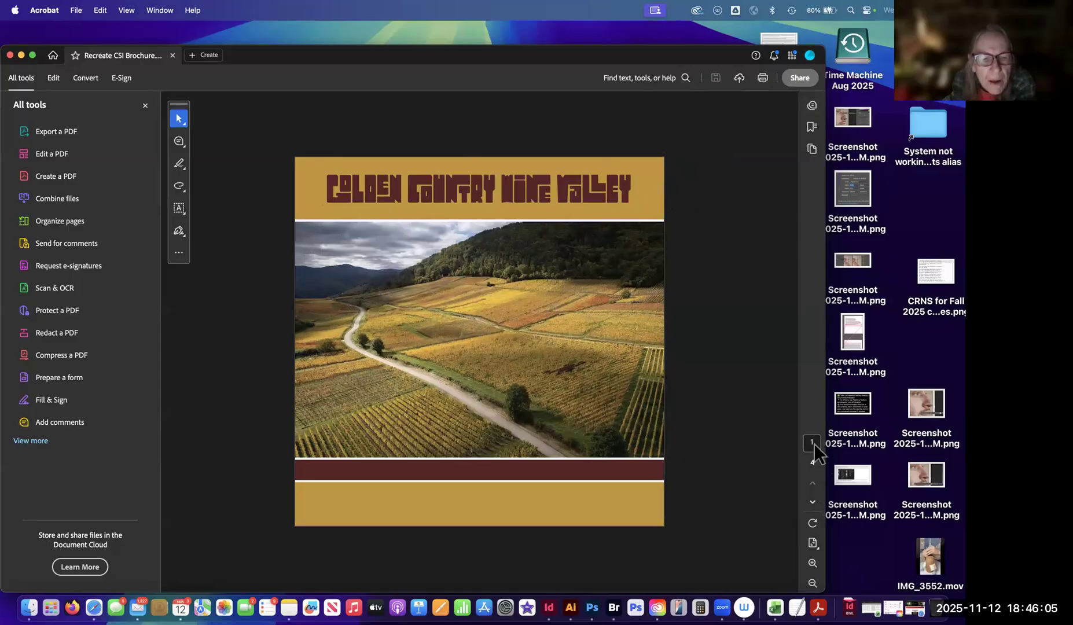
{"action": "left_click", "coordinate": [813, 501]}
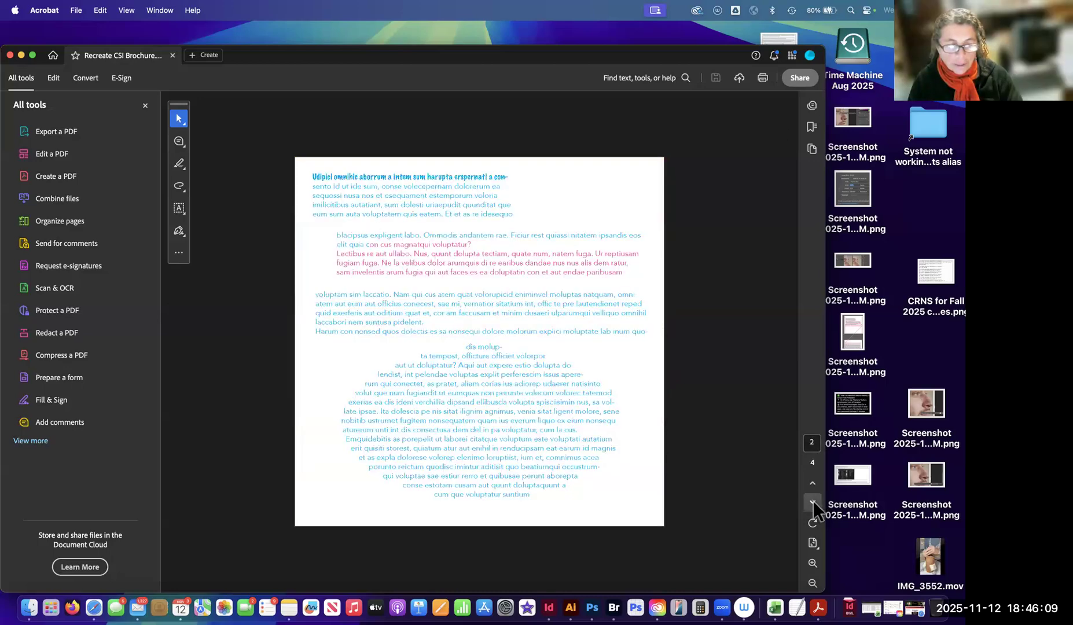
{"action": "left_click", "coordinate": [813, 502]}
{"action": "left_click", "coordinate": [813, 501]}
{"action": "left_click", "coordinate": [813, 482]}
{"action": "left_click", "coordinate": [811, 481]}
{"action": "left_click", "coordinate": [811, 482]}
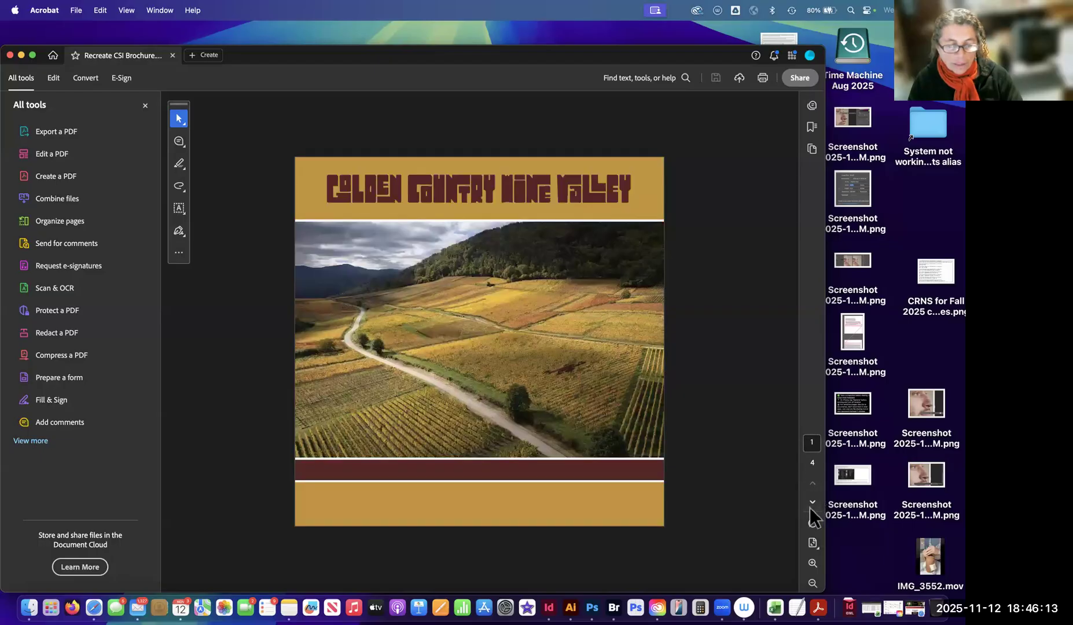
Switch to InDesign and examine the right edge of the cover photo in the brochure document.
{"action": "left_click", "coordinate": [543, 596]}
{"action": "scroll", "coordinate": [370, 313], "scroll_direction": "down", "scroll_amount": 5}
{"action": "scroll", "coordinate": [393, 301], "scroll_direction": "up", "scroll_amount": 10}
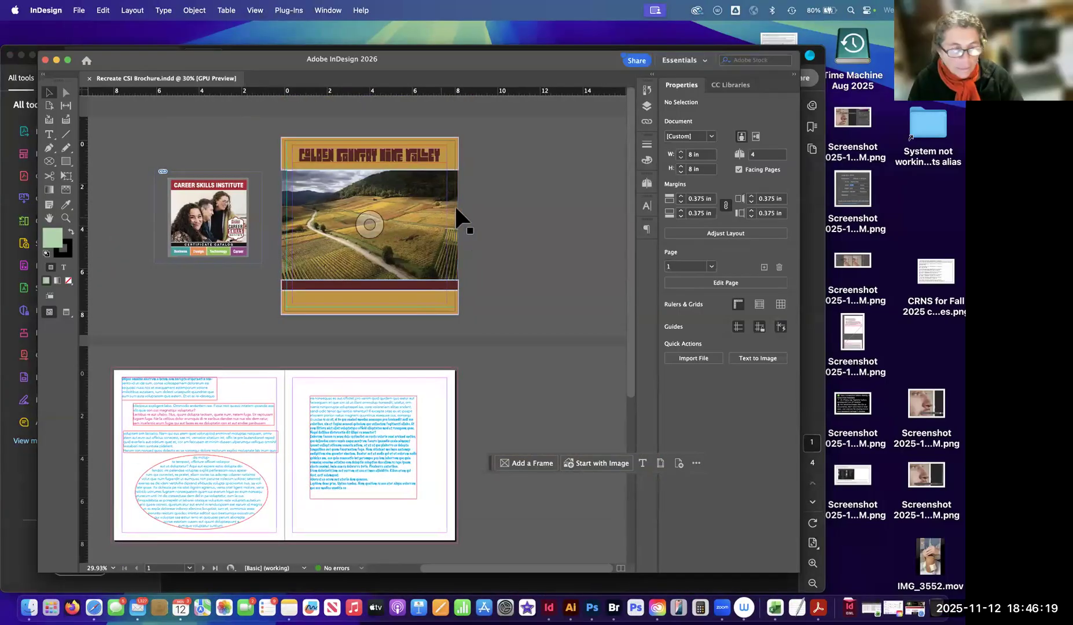
{"action": "scroll", "coordinate": [464, 211], "scroll_direction": "up", "scroll_amount": 10}
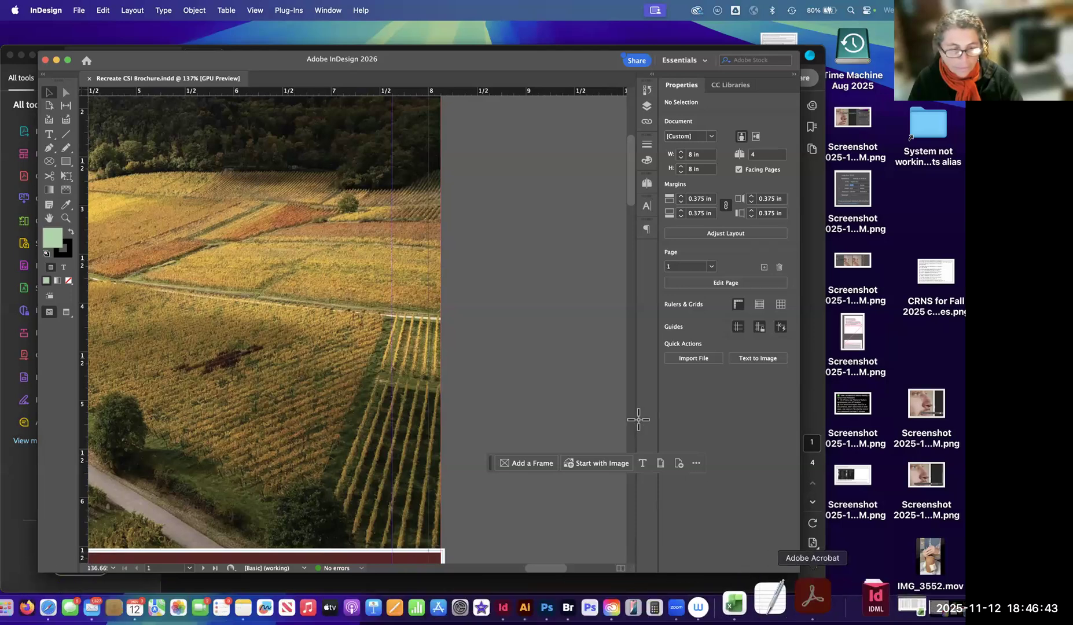
Switch back to Acrobat and examine the PDF cover's page edges for bleed and printer's marks.
{"action": "left_click", "coordinate": [813, 596]}
{"action": "scroll", "coordinate": [689, 371], "scroll_direction": "up", "scroll_amount": 5}
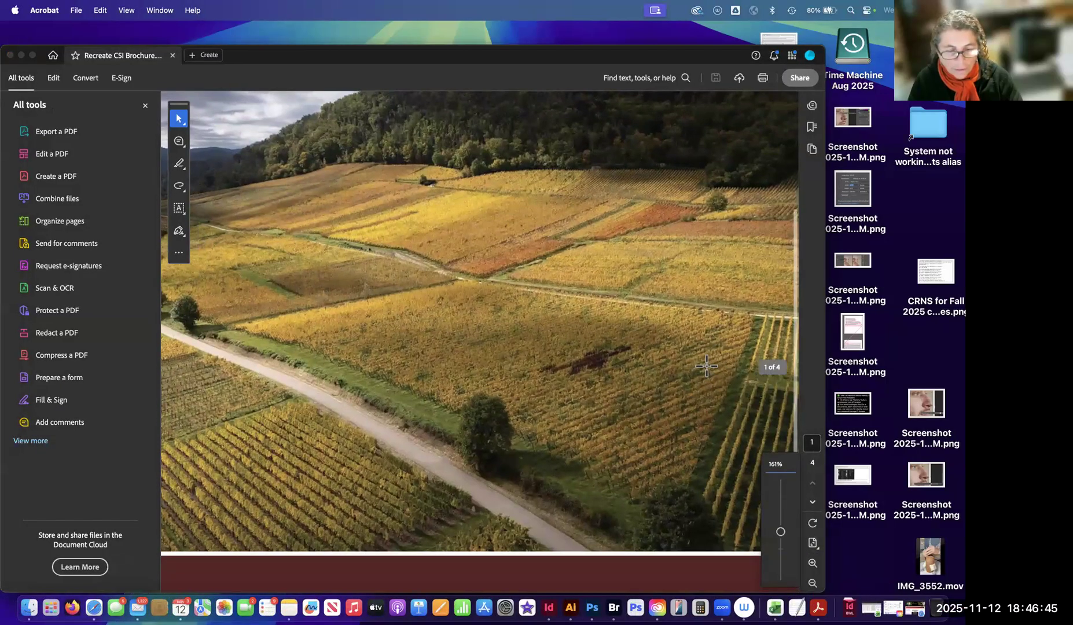
{"action": "scroll", "coordinate": [698, 354], "scroll_direction": "down", "scroll_amount": 5}
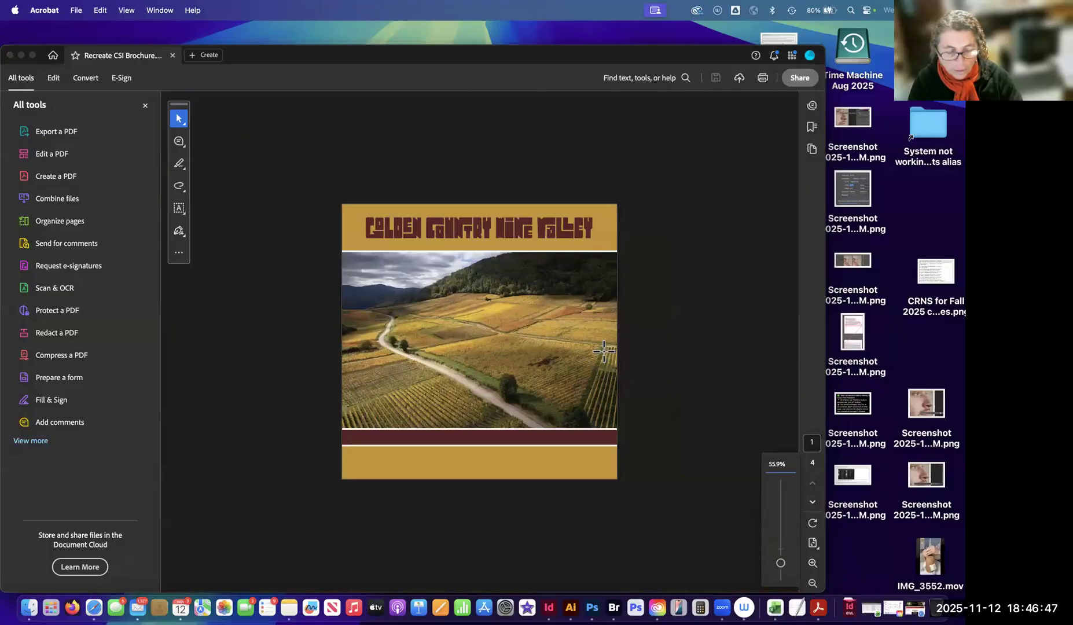
{"action": "scroll", "coordinate": [666, 351], "scroll_direction": "up", "scroll_amount": 3}
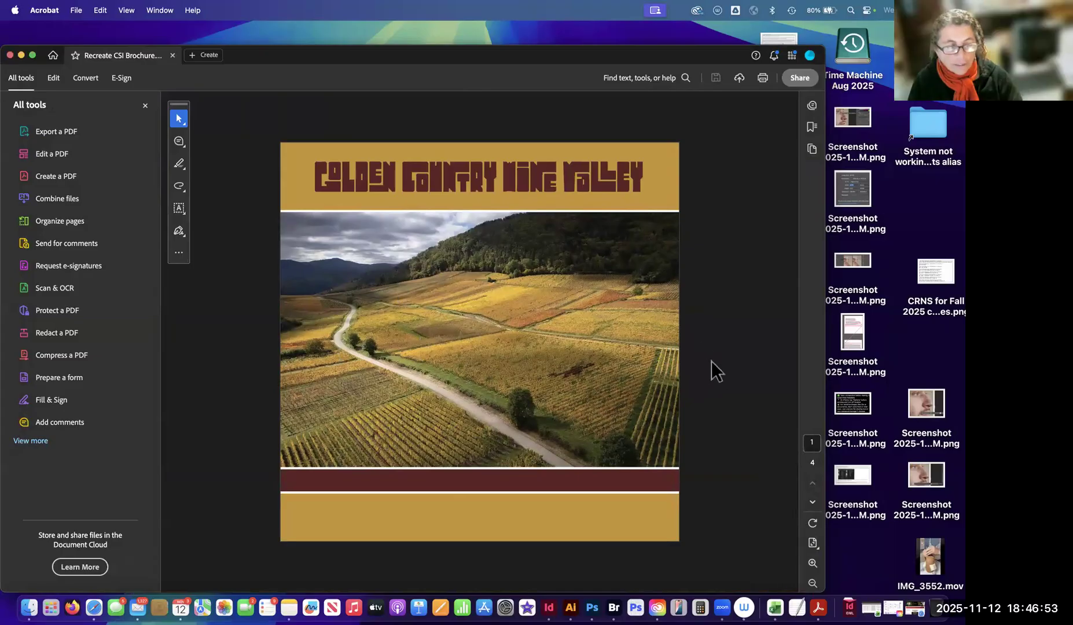
{"action": "left_click", "coordinate": [179, 120]}
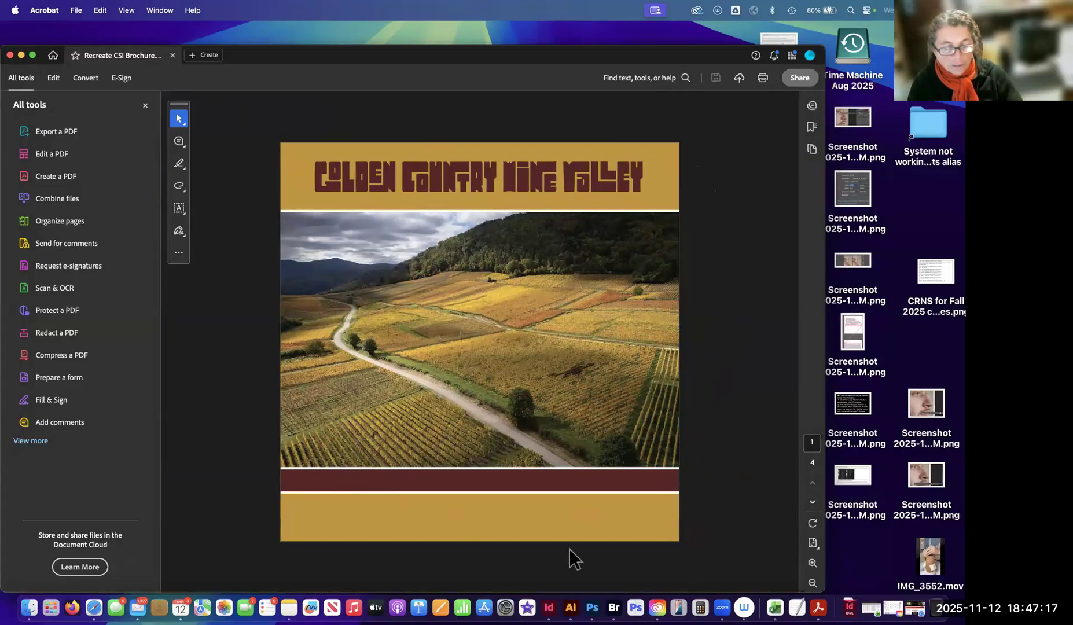
{"action": "scroll", "coordinate": [480, 284], "scroll_direction": "down", "scroll_amount": 5}
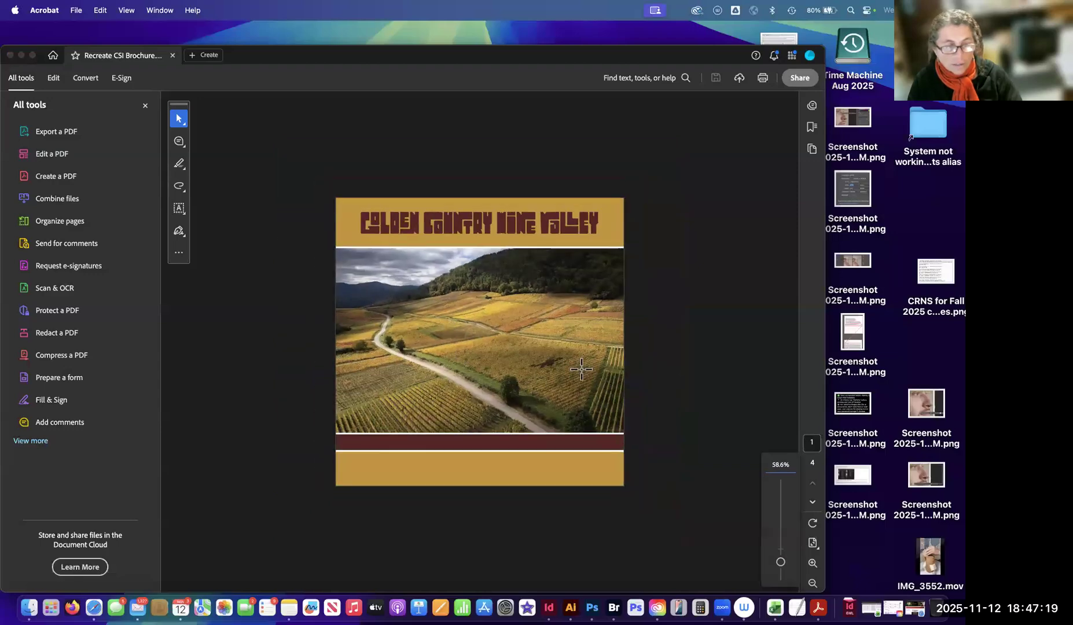
{"action": "scroll", "coordinate": [542, 378], "scroll_direction": "up", "scroll_amount": 4}
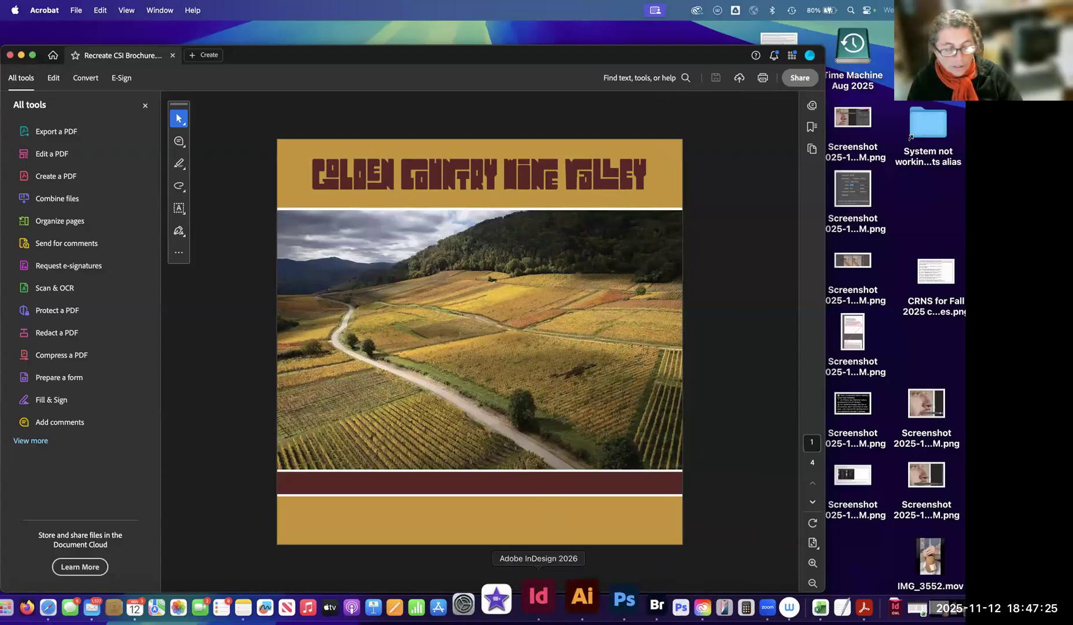
Return to InDesign and inspect the bleed at the cover's top-right corner and around the whole cover page.
{"action": "left_click", "coordinate": [546, 597]}
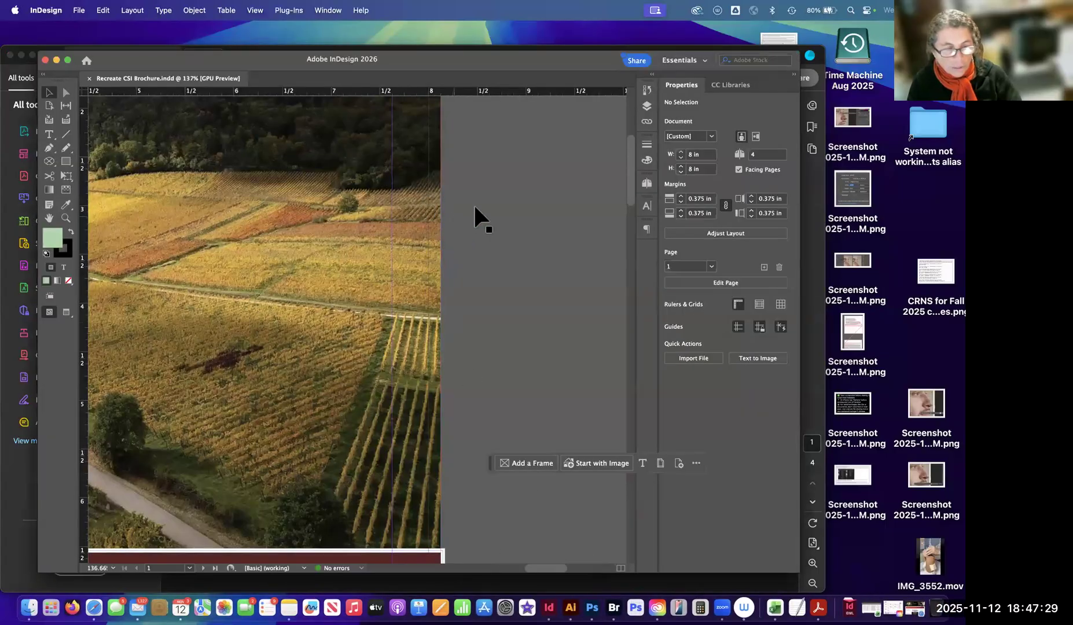
{"action": "scroll", "coordinate": [475, 217], "scroll_direction": "up", "scroll_amount": 10}
{"action": "scroll", "coordinate": [475, 217], "scroll_direction": "left", "scroll_amount": 5}
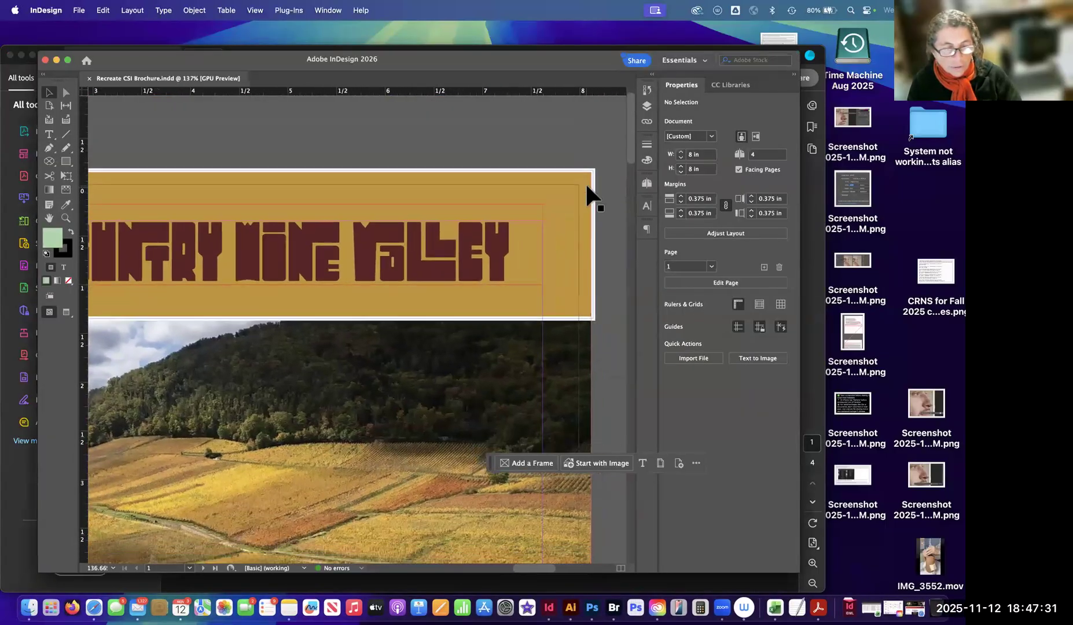
{"action": "scroll", "coordinate": [589, 203], "scroll_direction": "up", "scroll_amount": 1}
{"action": "scroll", "coordinate": [589, 204], "scroll_direction": "right", "scroll_amount": 1}
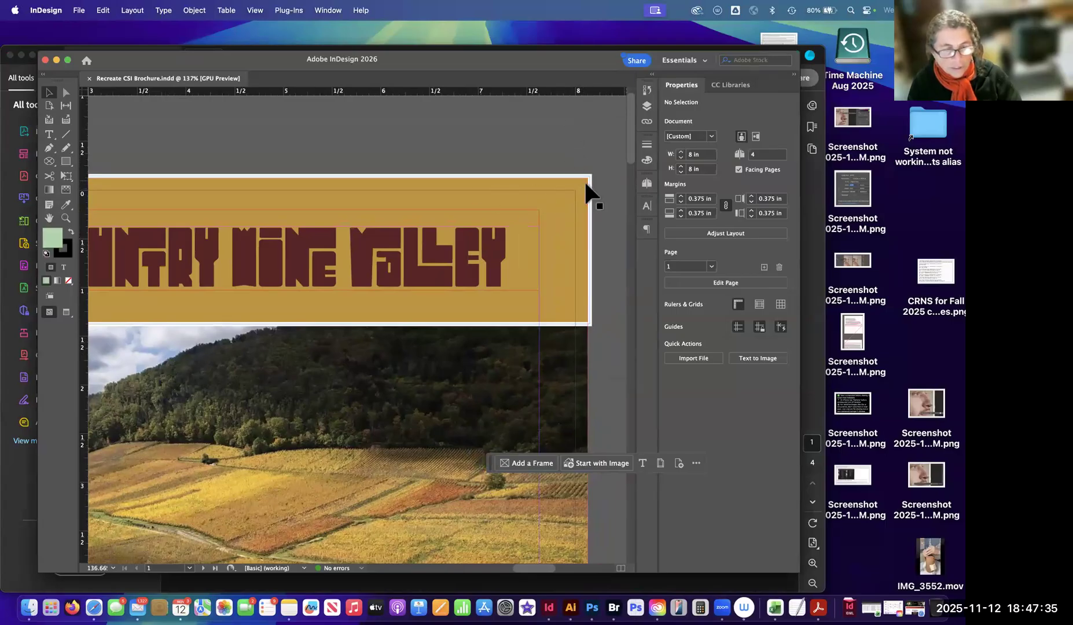
{"action": "scroll", "coordinate": [571, 185], "scroll_direction": "down", "scroll_amount": 8}
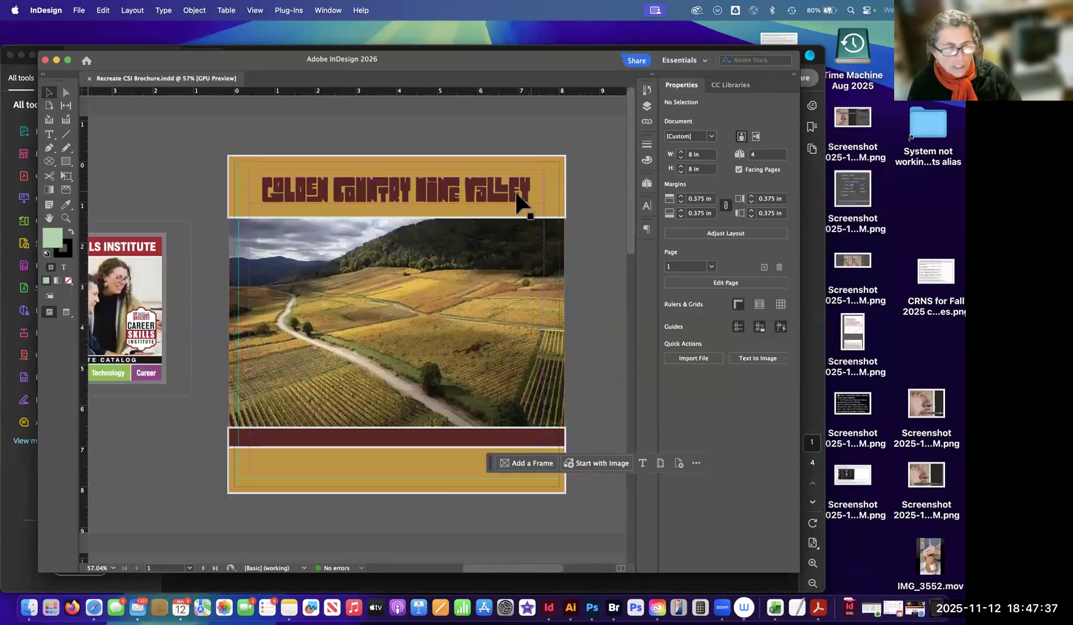
{"action": "scroll", "coordinate": [476, 201], "scroll_direction": "up", "scroll_amount": 2}
{"action": "scroll", "coordinate": [185, 34], "scroll_direction": "down", "scroll_amount": 1}
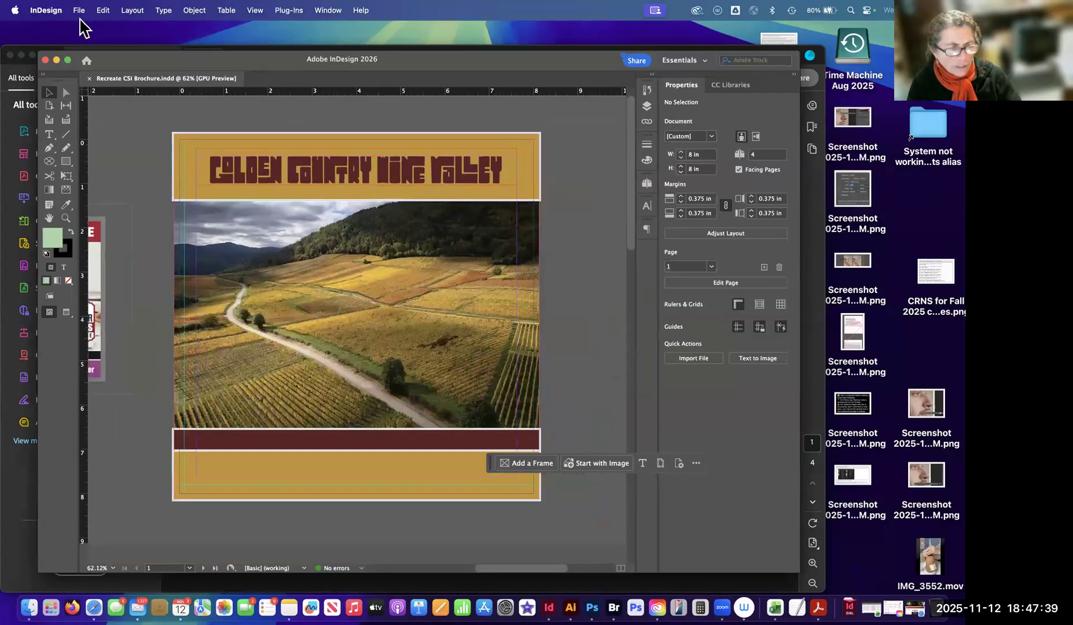
{"action": "scroll", "coordinate": [81, 23], "scroll_direction": "down", "scroll_amount": 1}
Open the Package dialog and review its Print Settings, including the Printer's Marks and Bleed entries.
{"action": "left_click", "coordinate": [76, 14]}
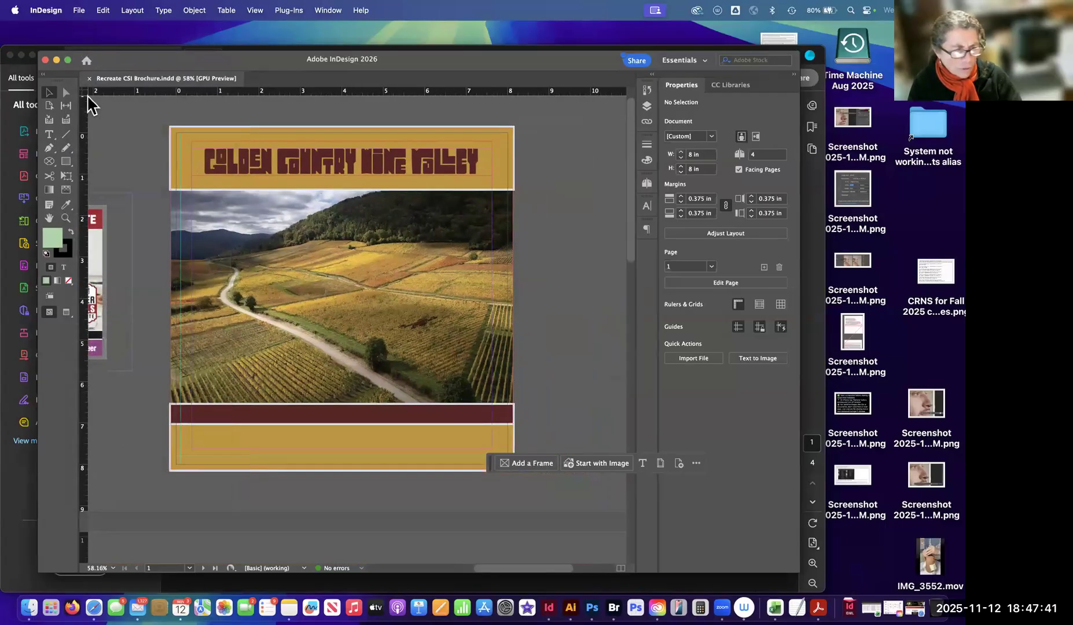
{"action": "left_click", "coordinate": [121, 459]}
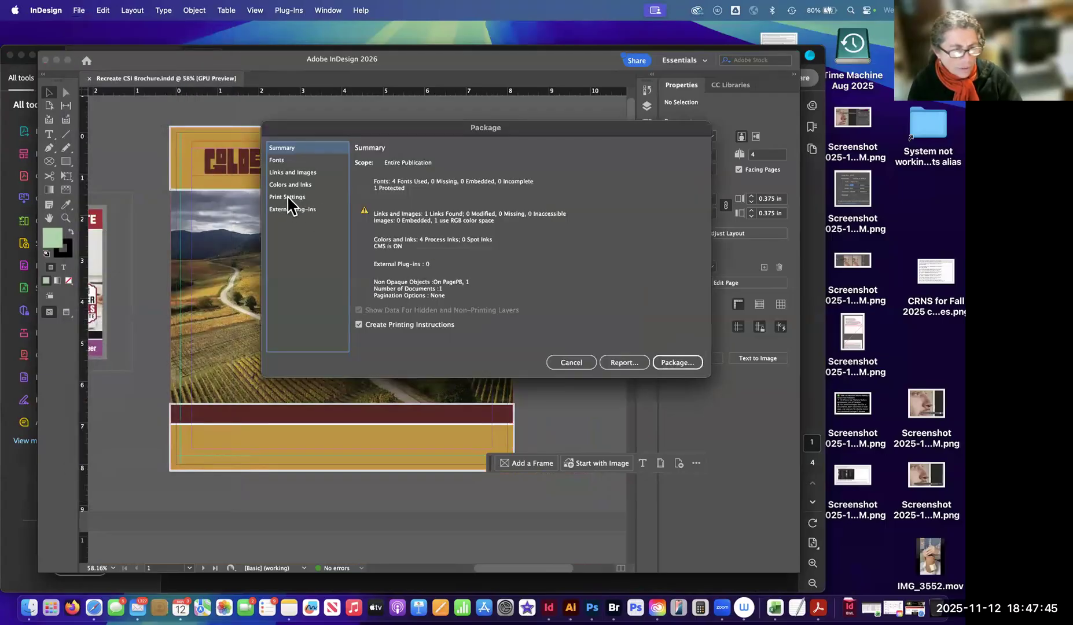
{"action": "left_click", "coordinate": [288, 197]}
{"action": "scroll", "coordinate": [389, 250], "scroll_direction": "down", "scroll_amount": 2}
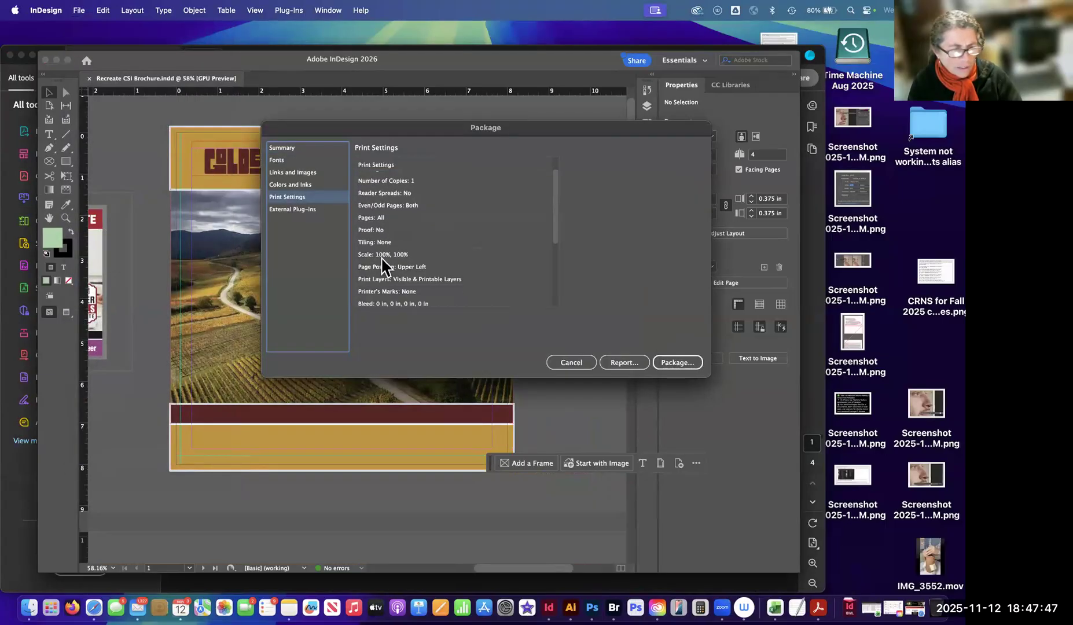
{"action": "left_click", "coordinate": [392, 244]}
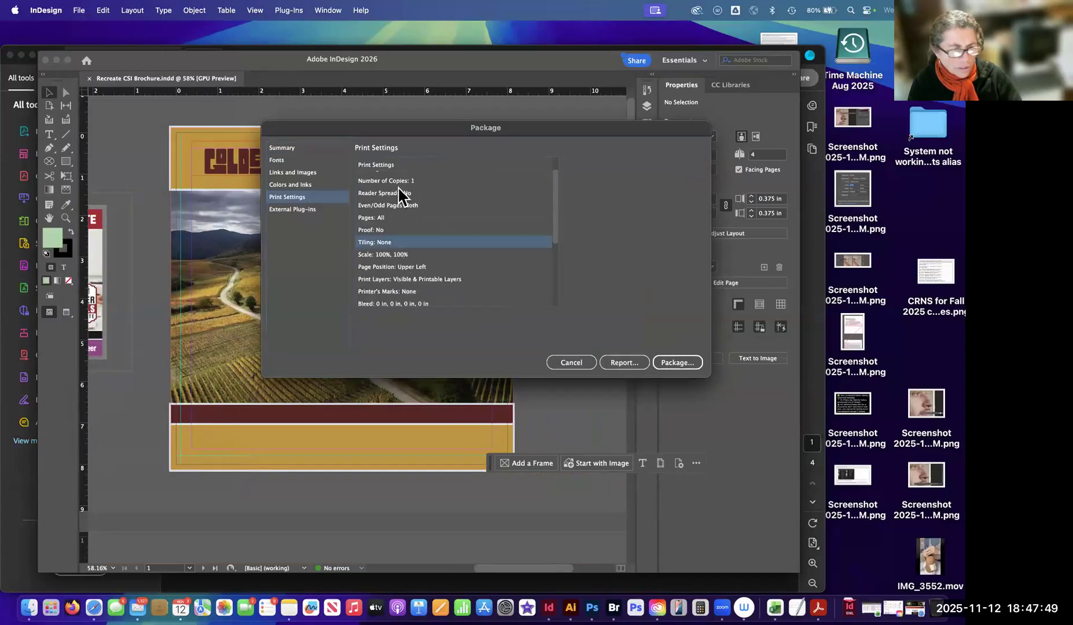
{"action": "scroll", "coordinate": [398, 237], "scroll_direction": "down", "scroll_amount": 3}
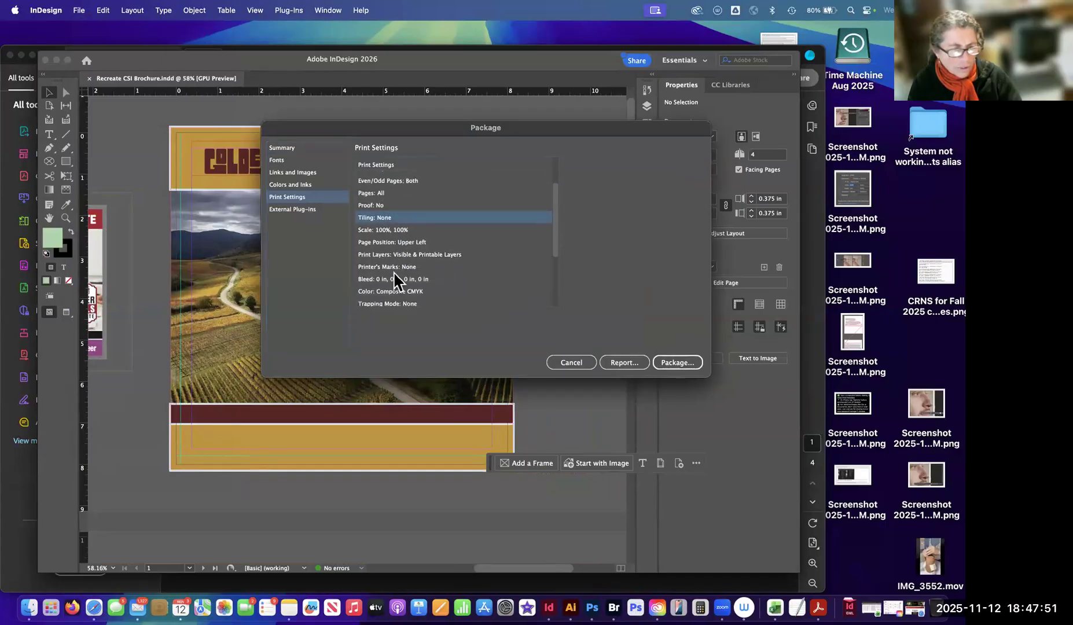
{"action": "left_click", "coordinate": [407, 249]}
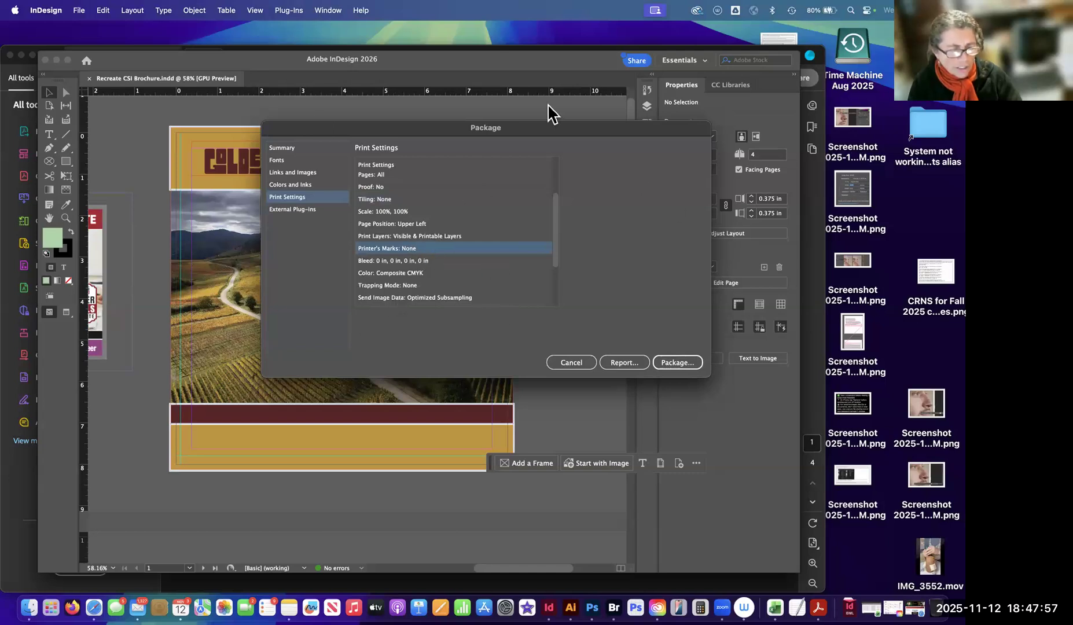
{"action": "left_click_drag", "start_coordinate": [554, 222], "coordinate": [565, 158]}
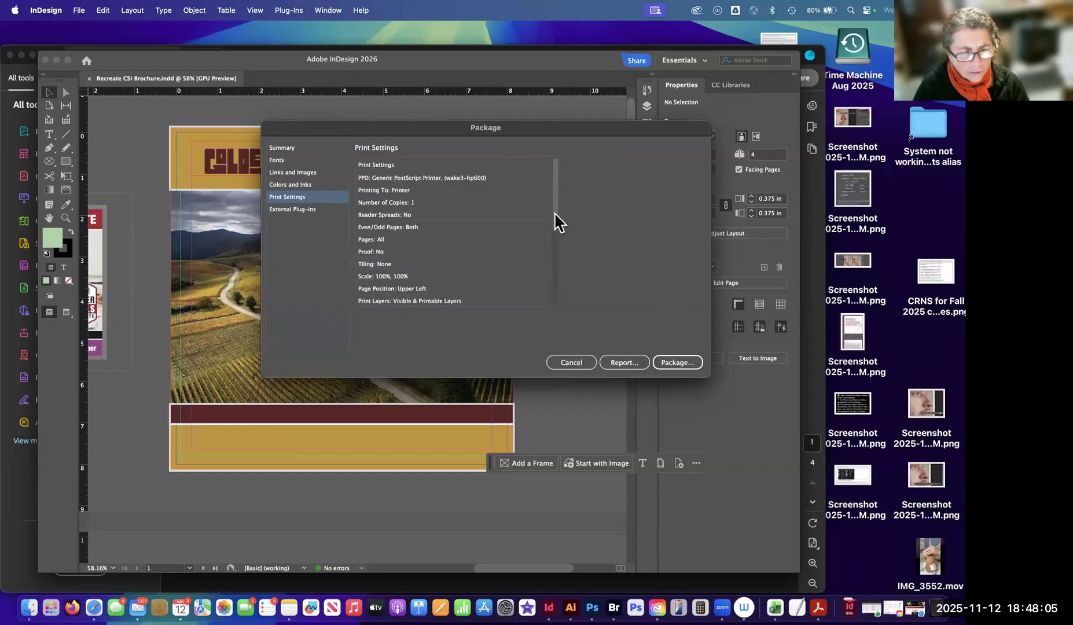
{"action": "left_click_drag", "start_coordinate": [556, 223], "coordinate": [556, 252]}
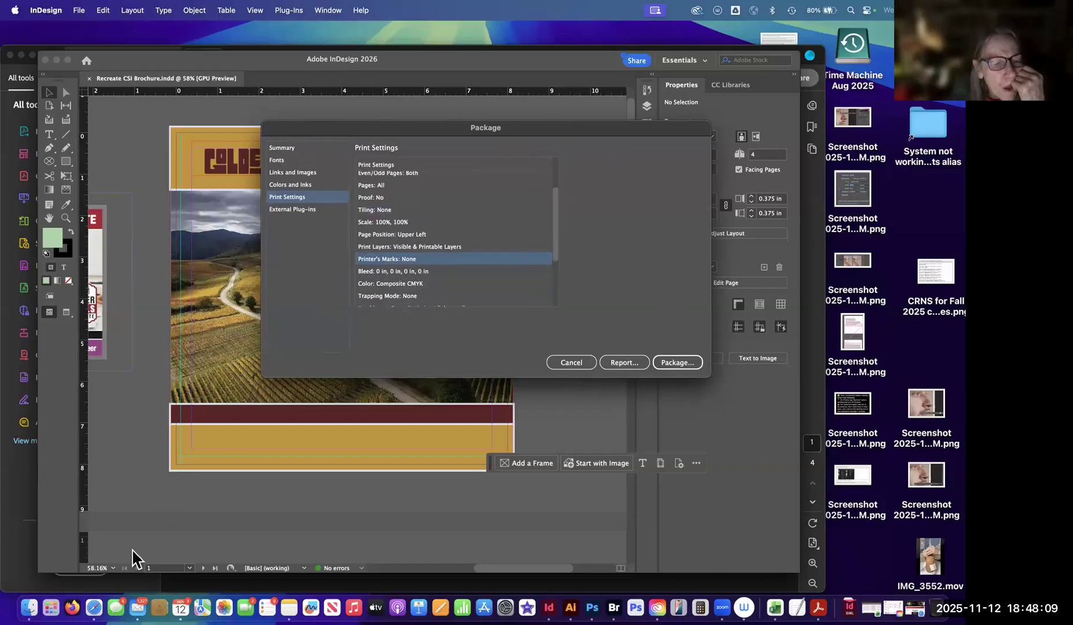
Switch to Safari and search Google in a new tab for "indesign 2026 printers marks pdf".
{"action": "left_click", "coordinate": [93, 608]}
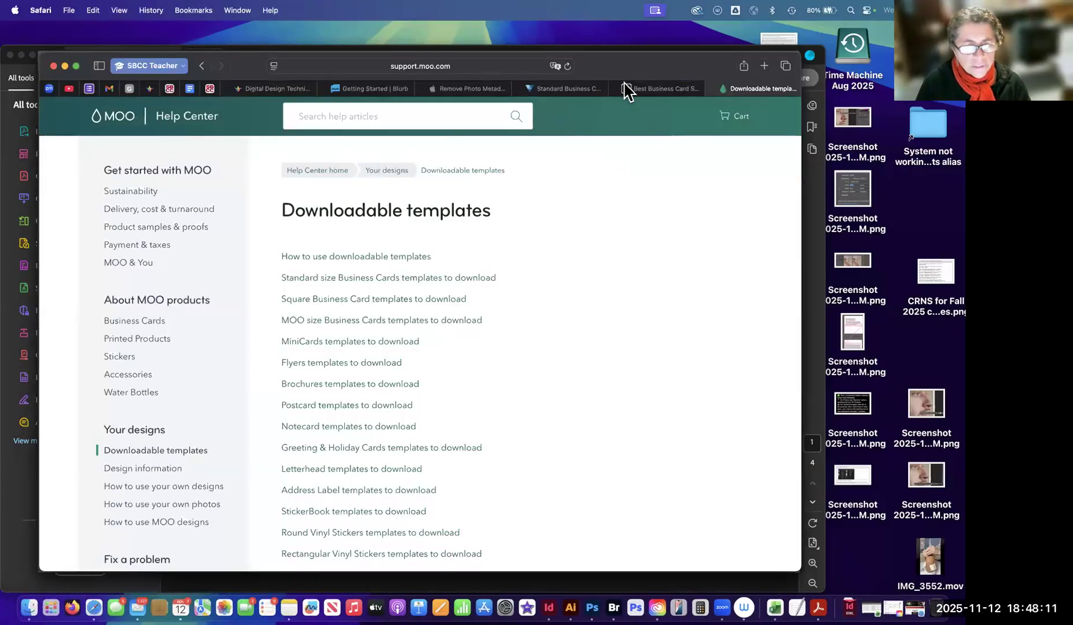
{"action": "left_click", "coordinate": [765, 66]}
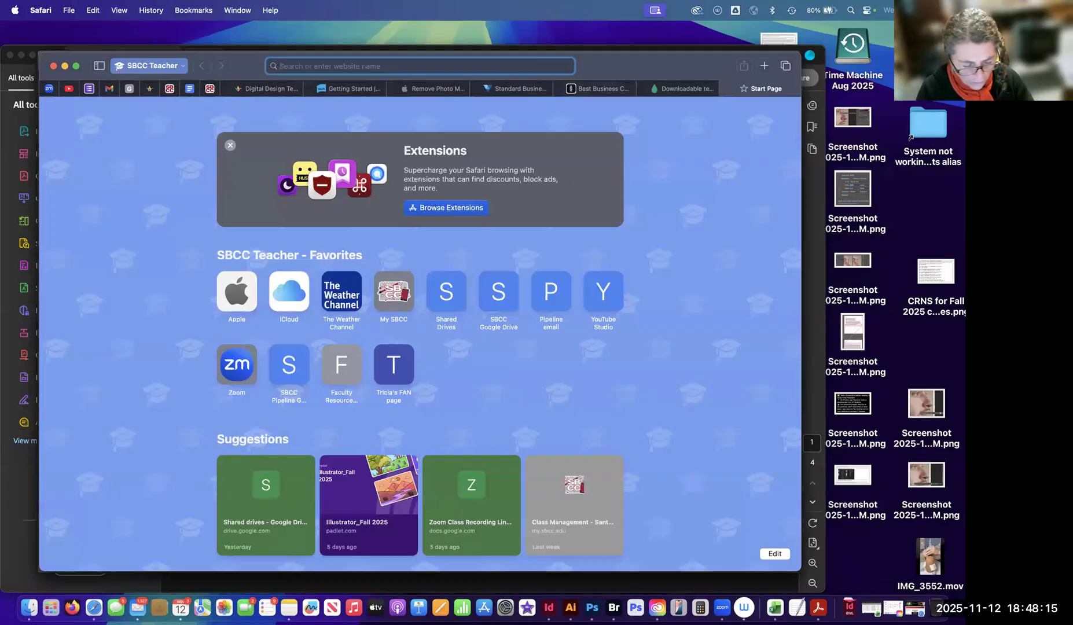
{"action": "type", "text": "indesig"}
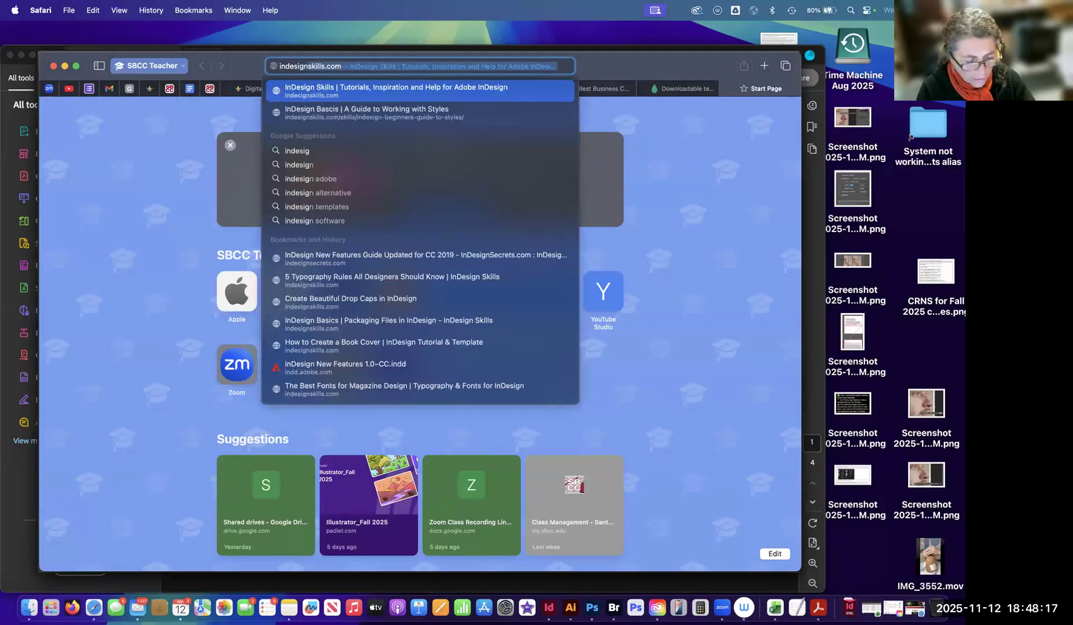
{"action": "type", "text": "n 2026"}
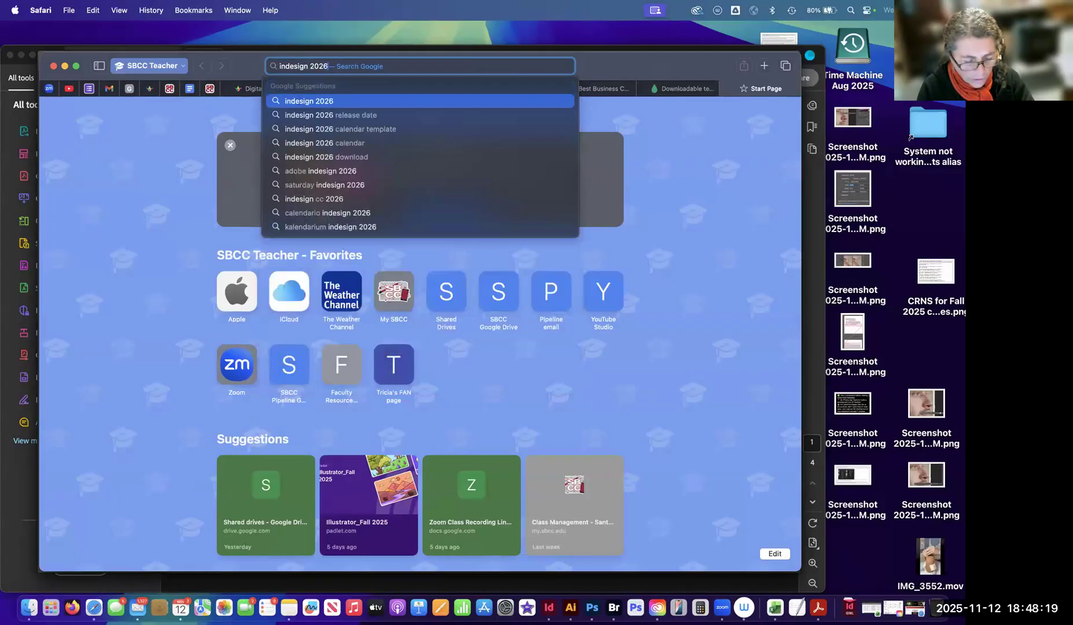
{"action": "type", "text": " pr"}
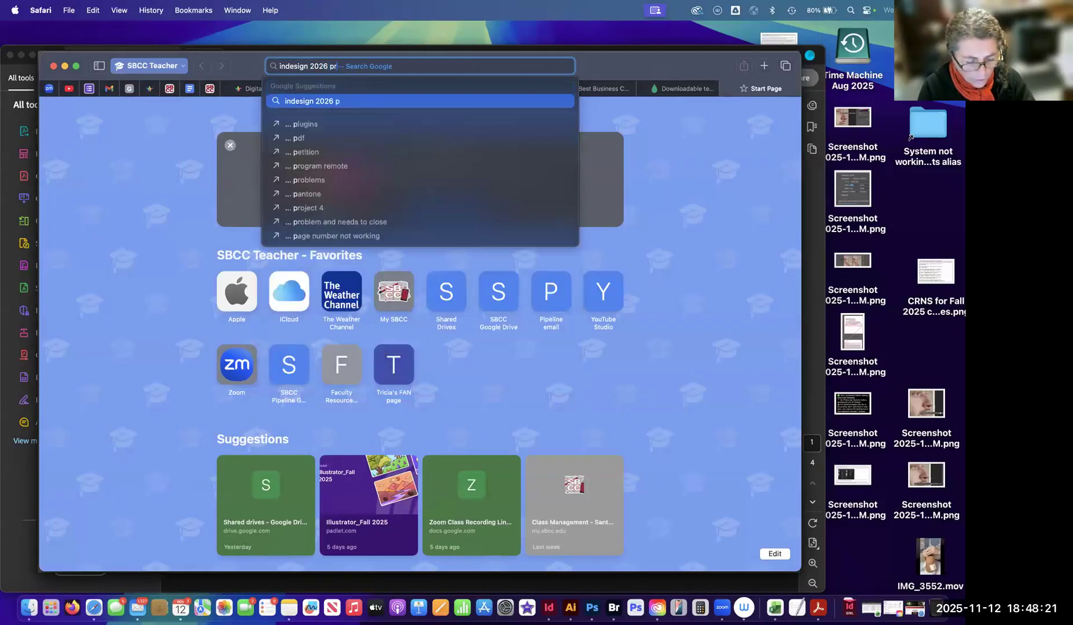
{"action": "type", "text": "inters marks"}
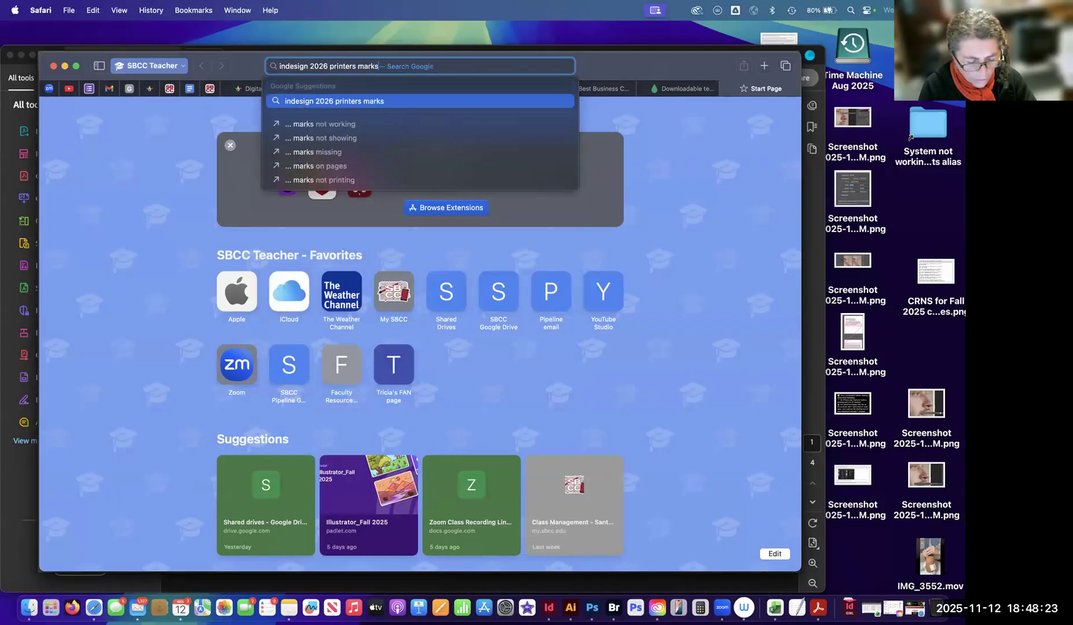
{"action": "type", "text": " pdf"}
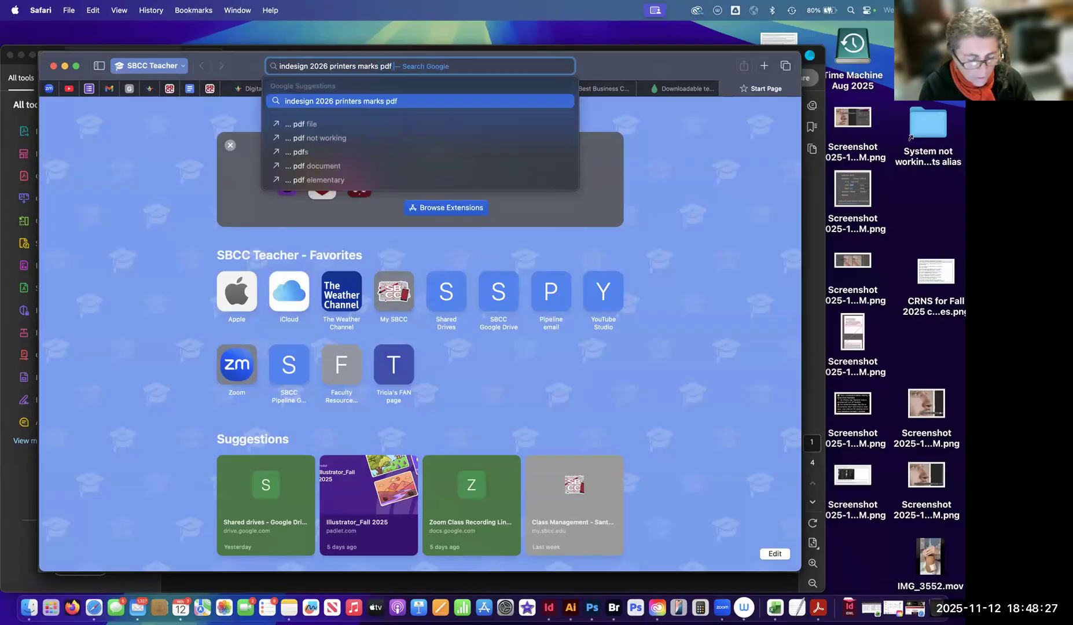
{"action": "key", "text": "Return"}
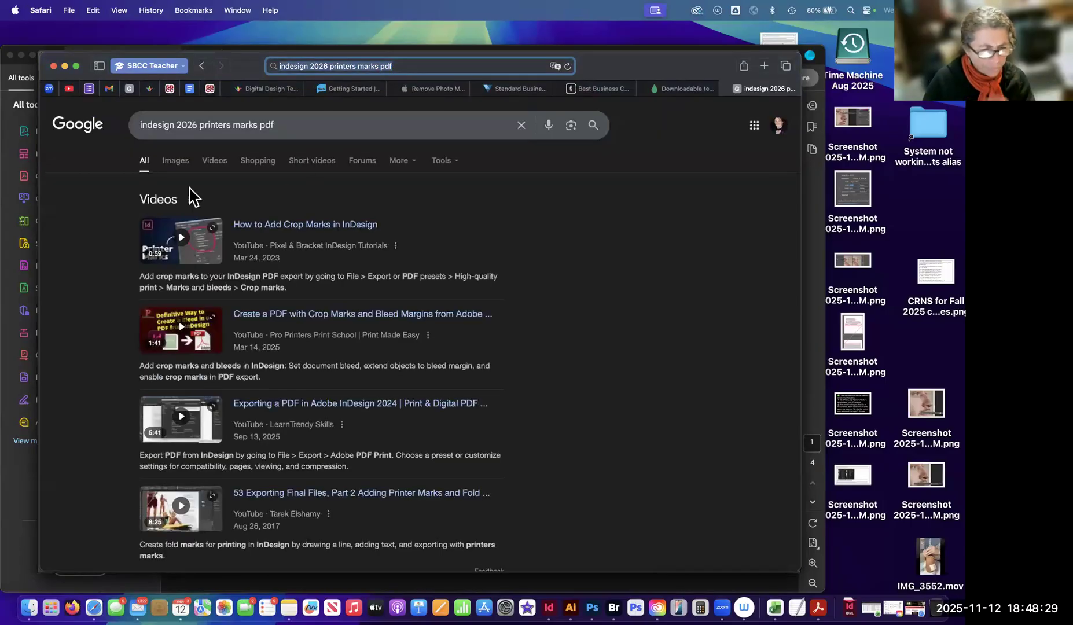
Look through the search results for instructions on adding printer's marks to an InDesign PDF.
{"action": "scroll", "coordinate": [268, 244], "scroll_direction": "down", "scroll_amount": 2}
{"action": "scroll", "coordinate": [268, 244], "scroll_direction": "down", "scroll_amount": 2}
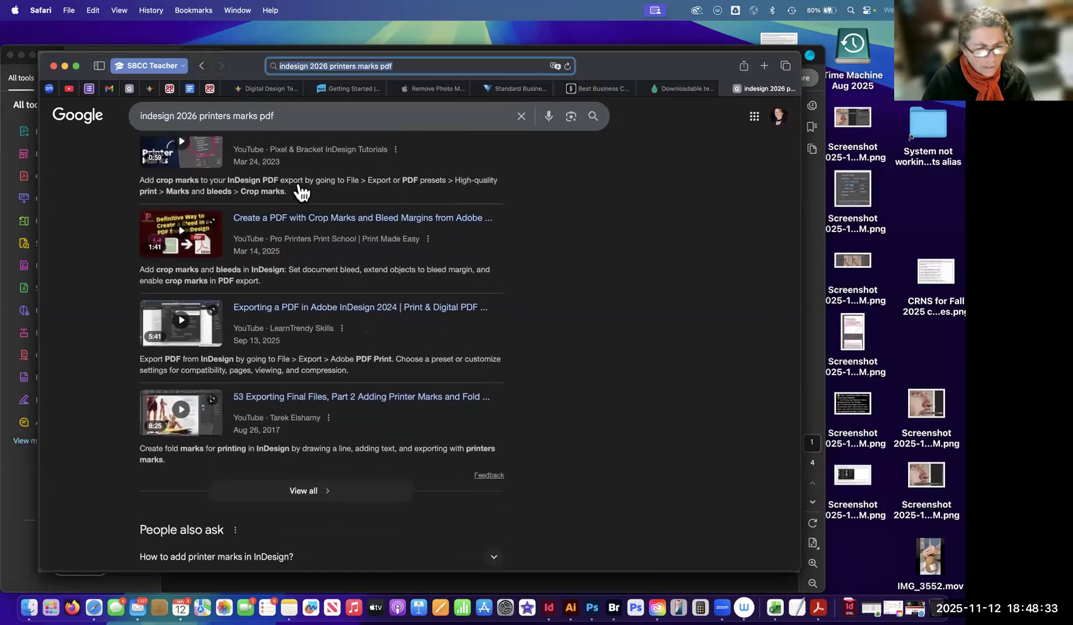
{"action": "scroll", "coordinate": [383, 174], "scroll_direction": "down", "scroll_amount": 1}
{"action": "scroll", "coordinate": [360, 100], "scroll_direction": "up", "scroll_amount": 4}
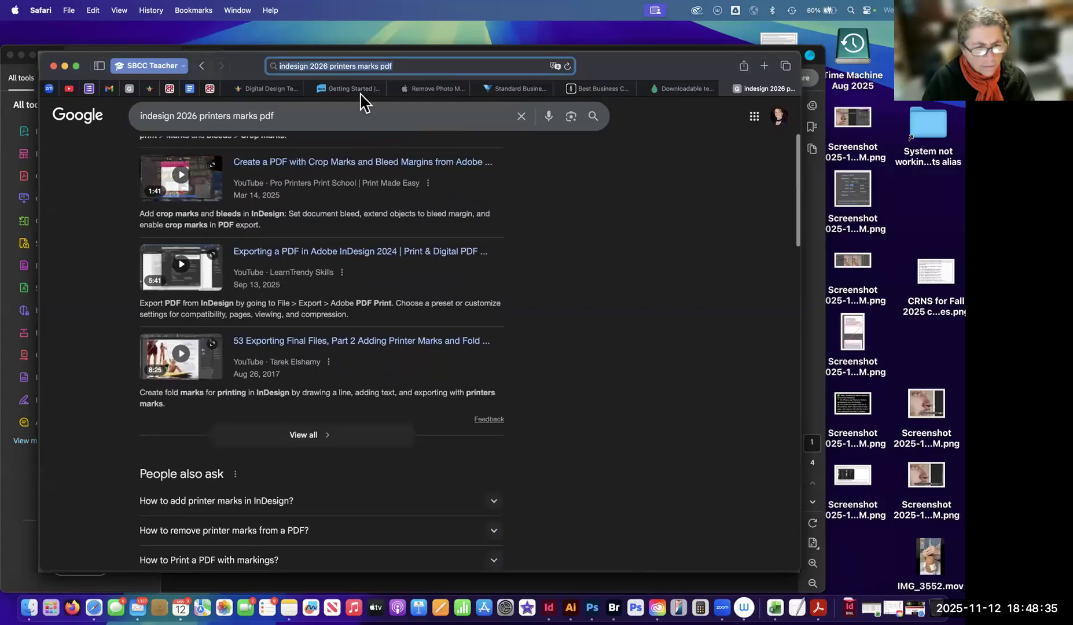
{"action": "left_click", "coordinate": [297, 125]}
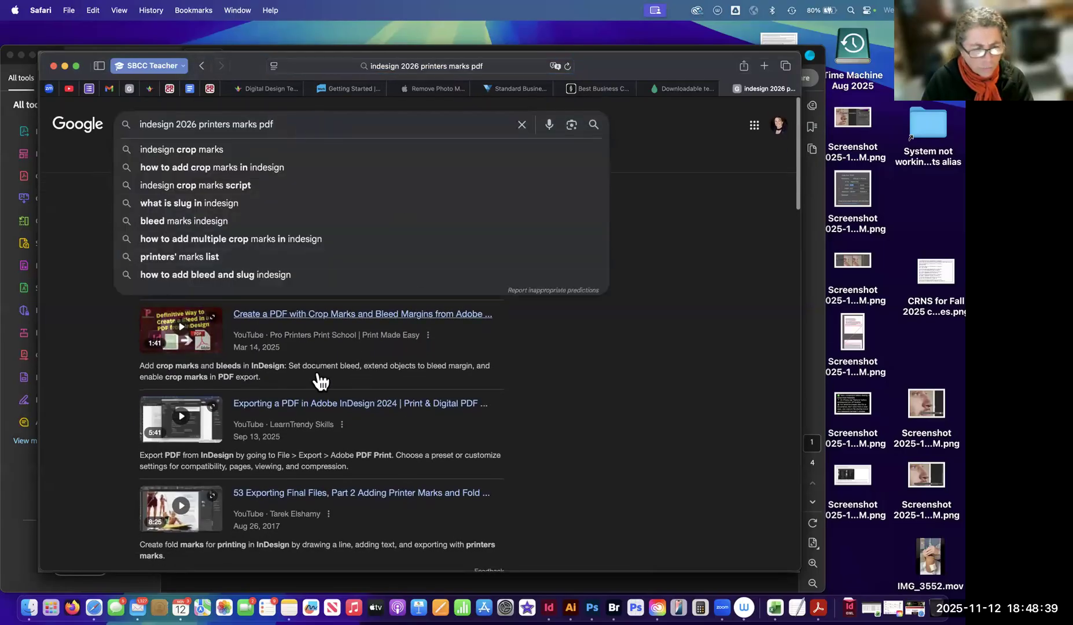
{"action": "left_click", "coordinate": [339, 306]}
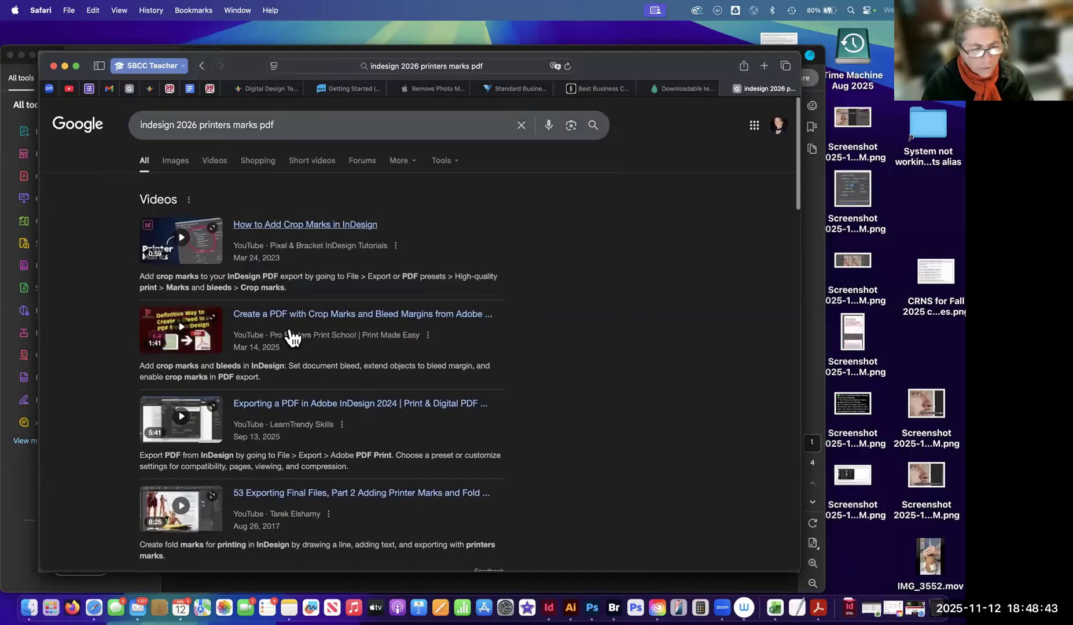
{"action": "scroll", "coordinate": [290, 336], "scroll_direction": "down", "scroll_amount": 2}
{"action": "scroll", "coordinate": [408, 250], "scroll_direction": "down", "scroll_amount": 1}
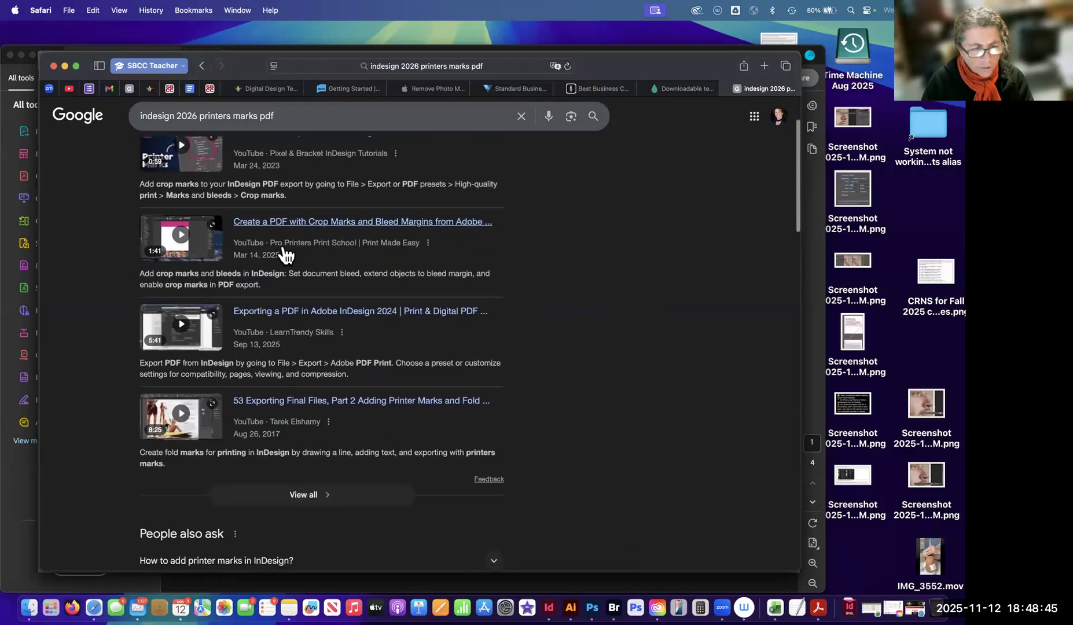
{"action": "scroll", "coordinate": [279, 247], "scroll_direction": "down", "scroll_amount": 1}
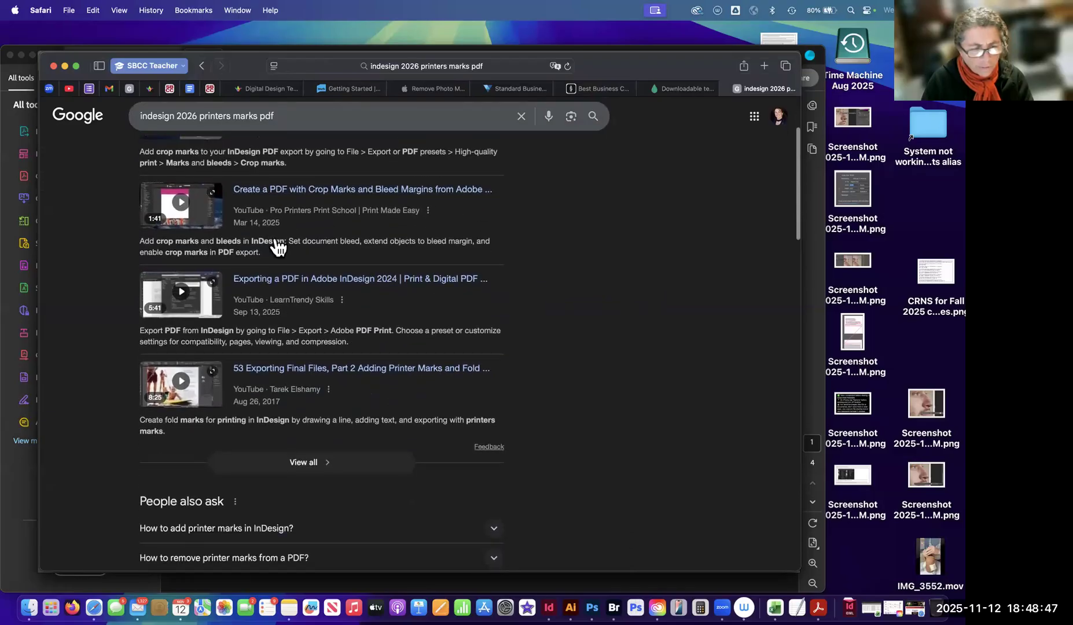
{"action": "scroll", "coordinate": [278, 246], "scroll_direction": "down", "scroll_amount": 6}
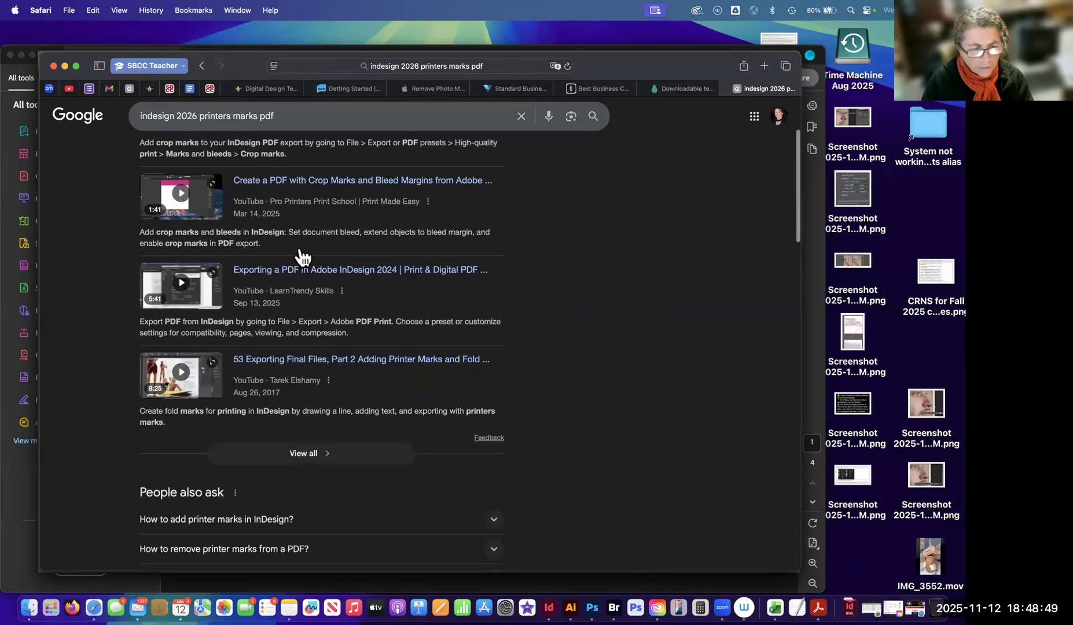
{"action": "scroll", "coordinate": [249, 348], "scroll_direction": "down", "scroll_amount": 3}
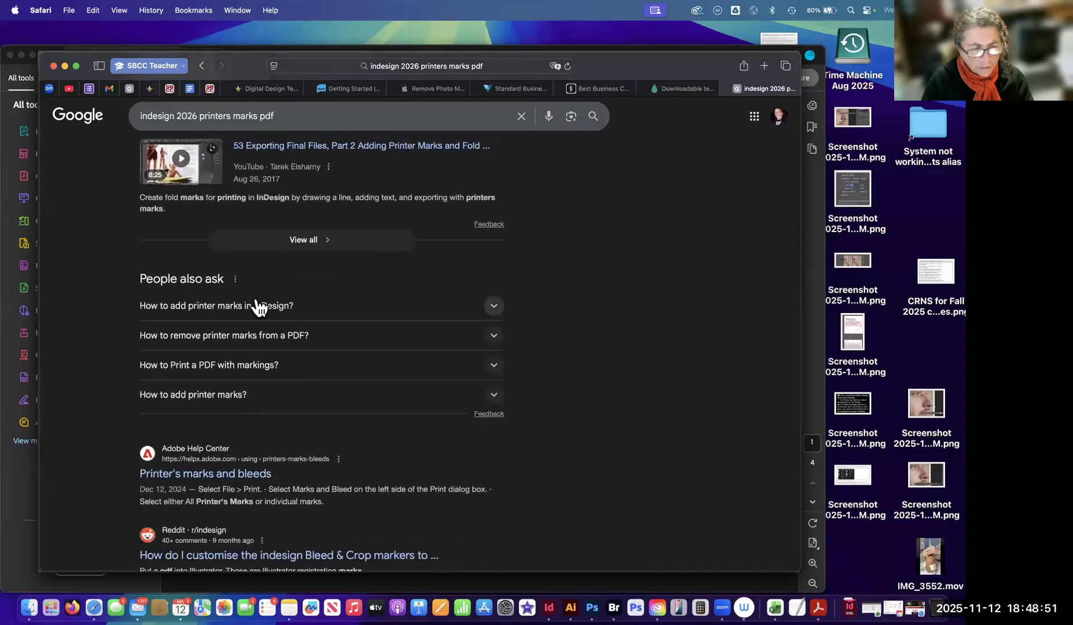
{"action": "scroll", "coordinate": [227, 309], "scroll_direction": "down", "scroll_amount": 3}
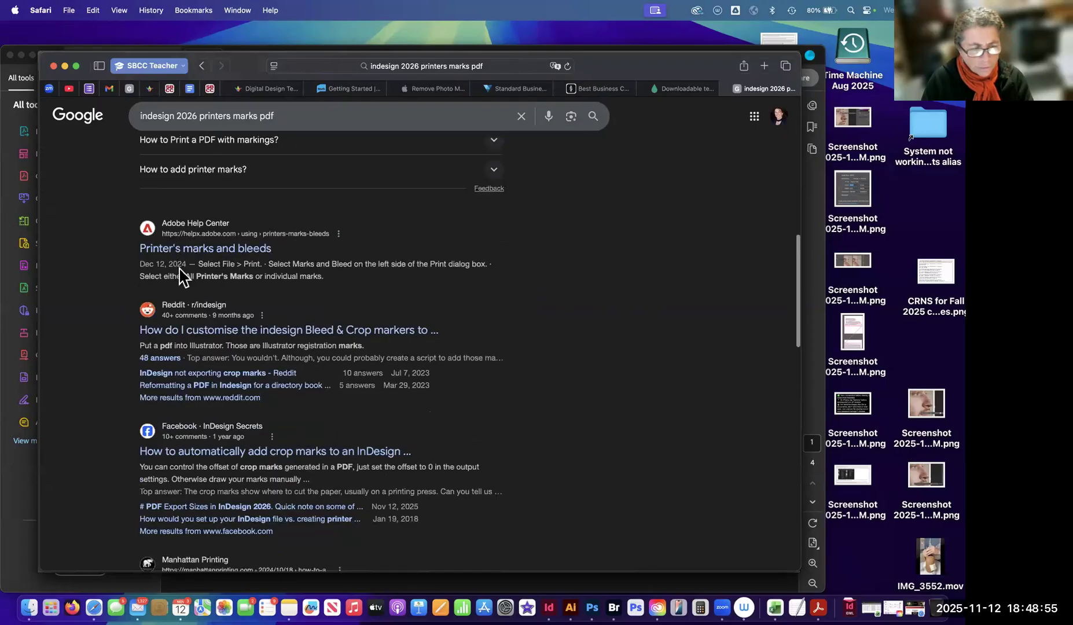
{"action": "scroll", "coordinate": [175, 271], "scroll_direction": "up", "scroll_amount": 5}
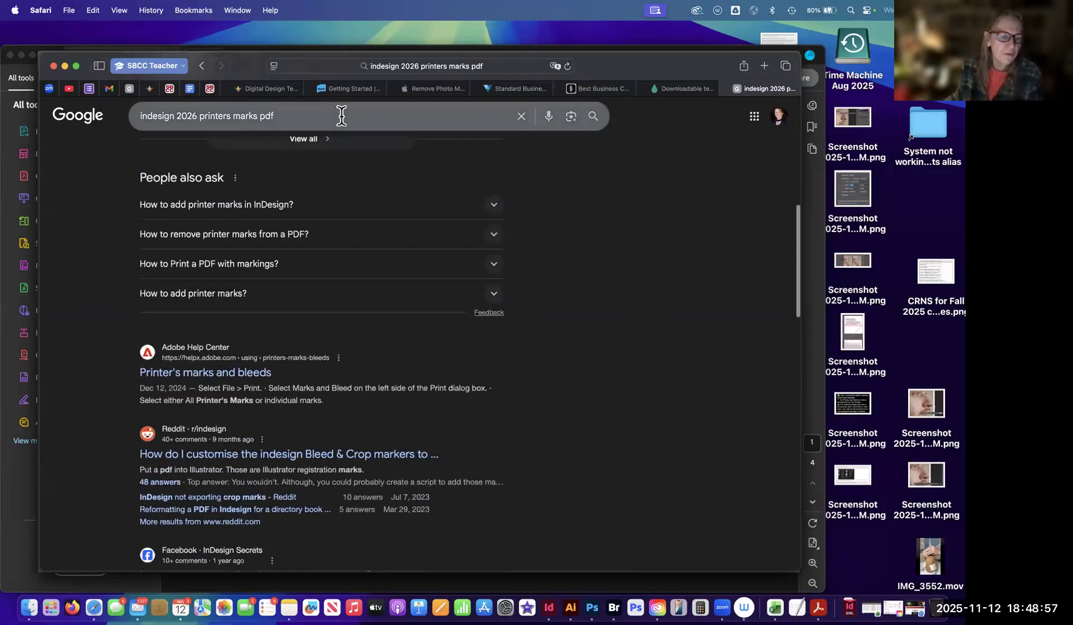
Change the Google search to "indesign 26 printers marks pdf 2025" and run it.
{"action": "left_click", "coordinate": [343, 115]}
{"action": "type", "text": "0"}
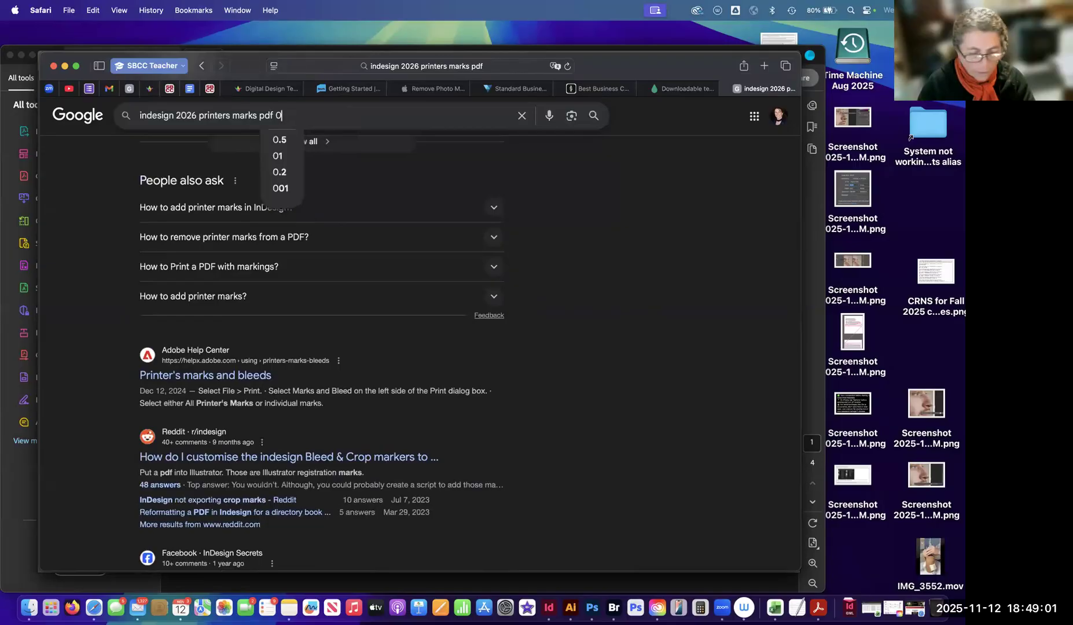
{"action": "key", "text": "BackSpace"}
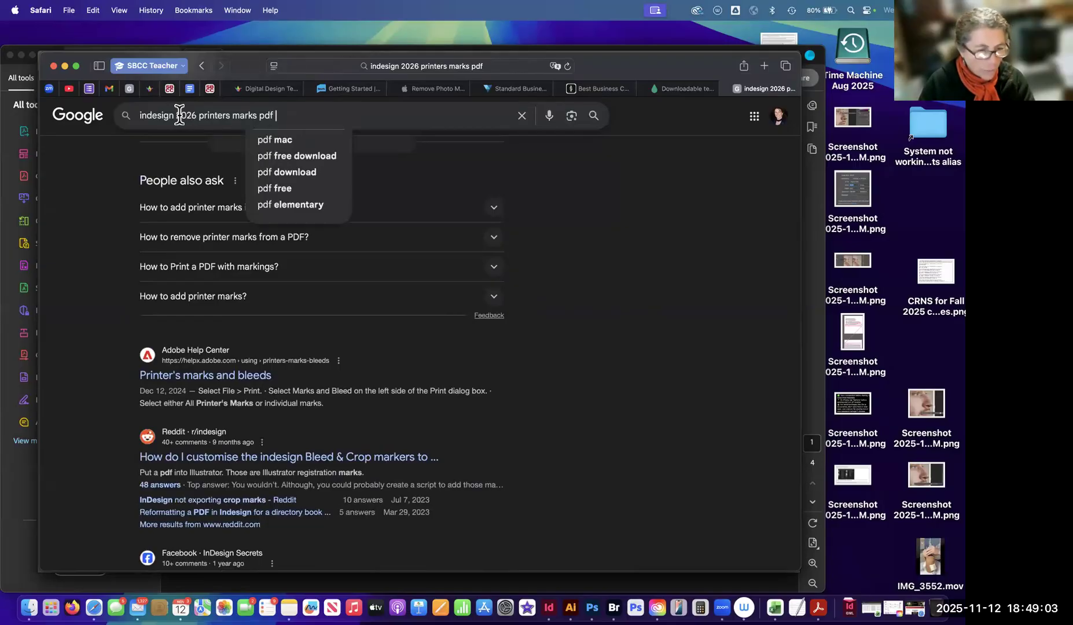
{"action": "key", "text": "BackSpace"}
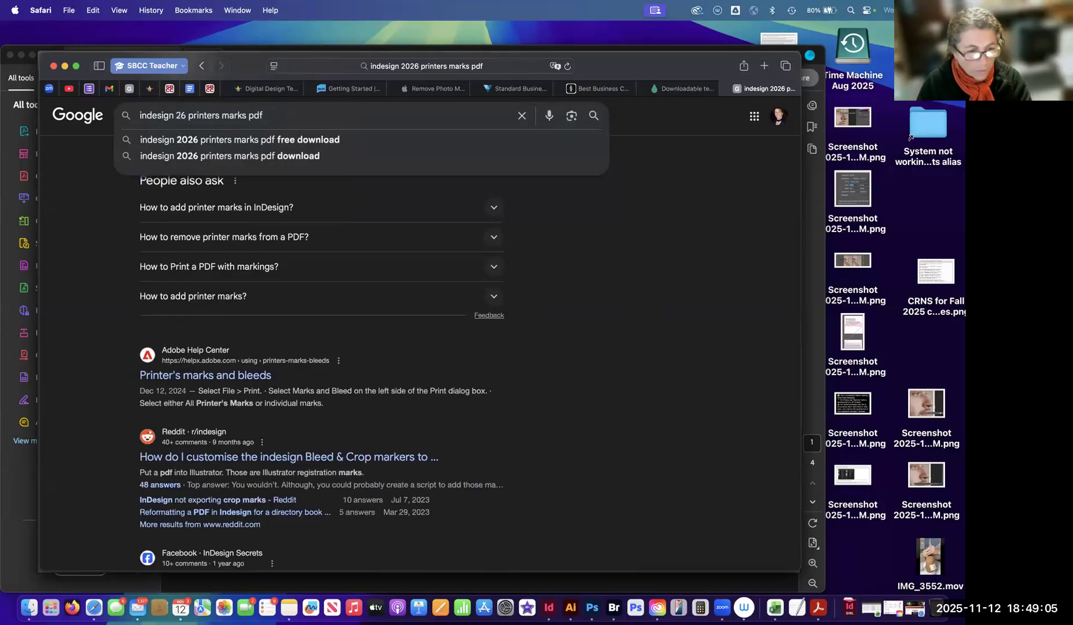
{"action": "key", "text": "super+Right"}
{"action": "type", "text": "2"}
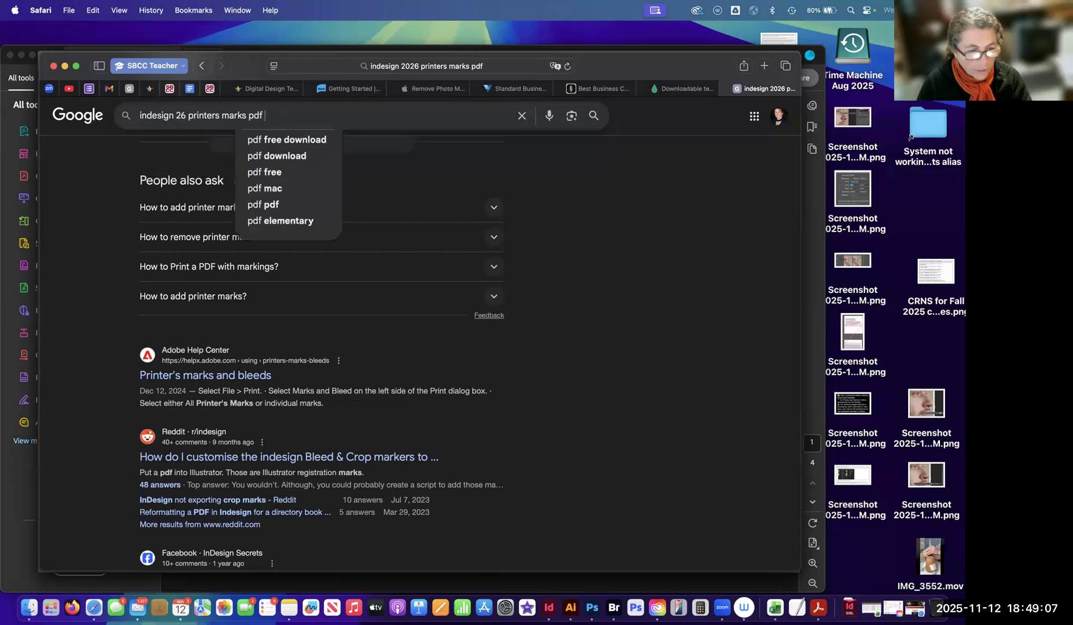
{"action": "type", "text": "025"}
{"action": "key", "text": "Return"}
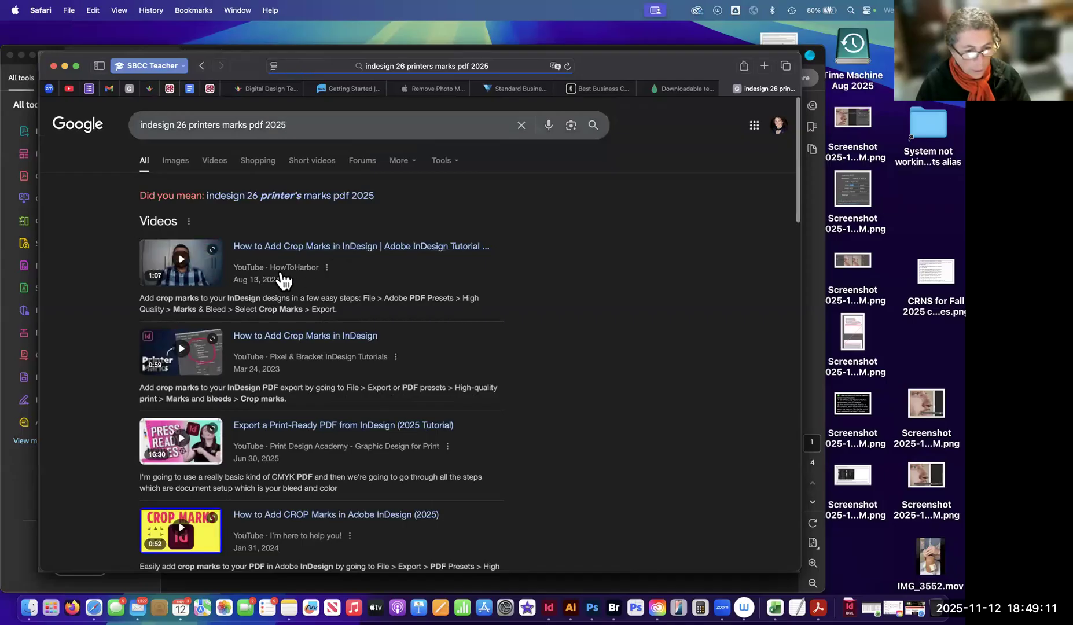
Look through the new results and expand the question "How to add printer marks in InDesign?" to read its answer.
{"action": "scroll", "coordinate": [275, 272], "scroll_direction": "down", "scroll_amount": 5}
{"action": "scroll", "coordinate": [271, 299], "scroll_direction": "down", "scroll_amount": 10}
{"action": "scroll", "coordinate": [307, 223], "scroll_direction": "up", "scroll_amount": 7}
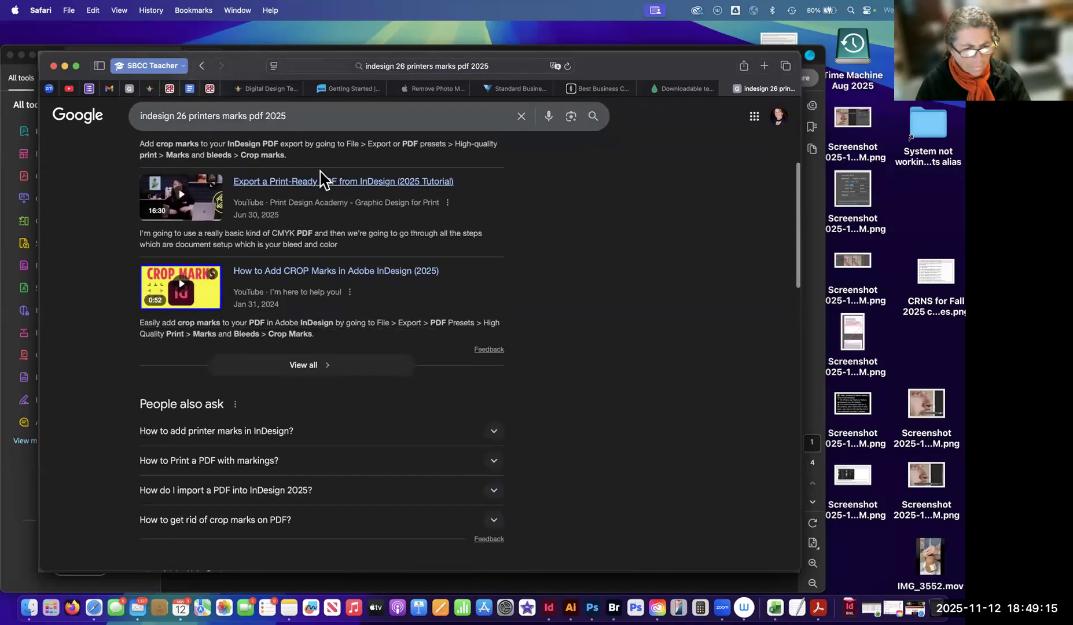
{"action": "scroll", "coordinate": [386, 187], "scroll_direction": "up", "scroll_amount": 1}
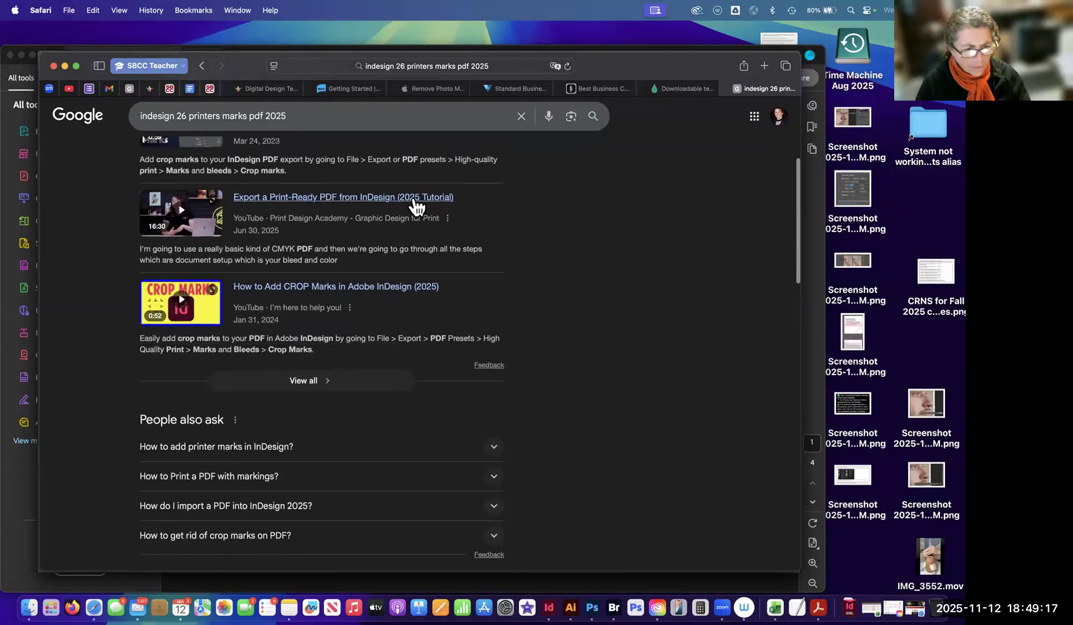
{"action": "scroll", "coordinate": [297, 295], "scroll_direction": "down", "scroll_amount": 4}
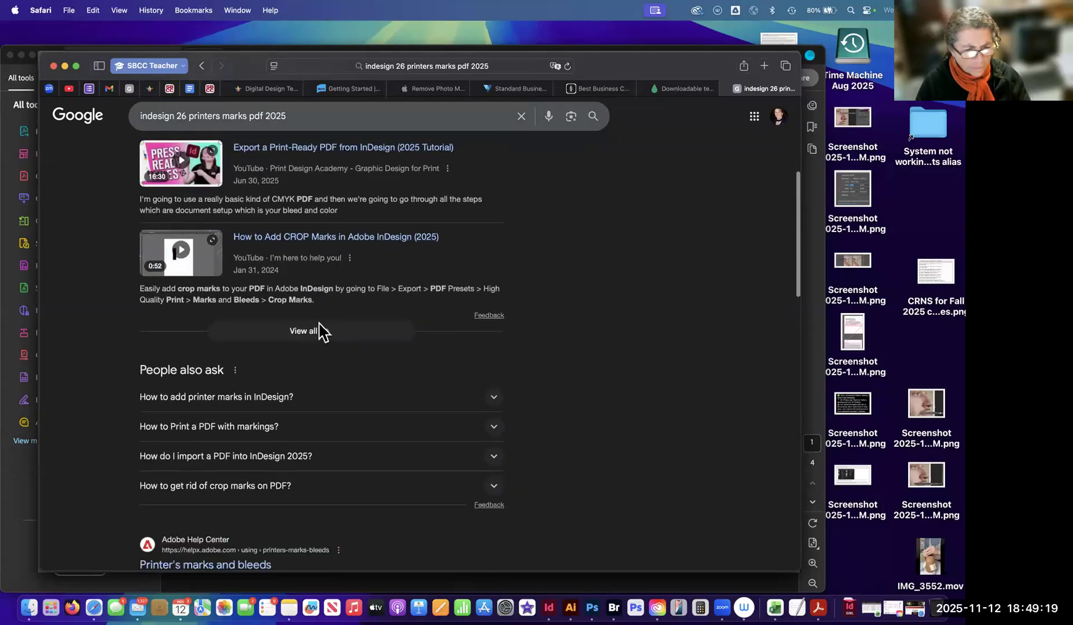
{"action": "left_click", "coordinate": [273, 336]}
{"action": "scroll", "coordinate": [248, 312], "scroll_direction": "down", "scroll_amount": 3}
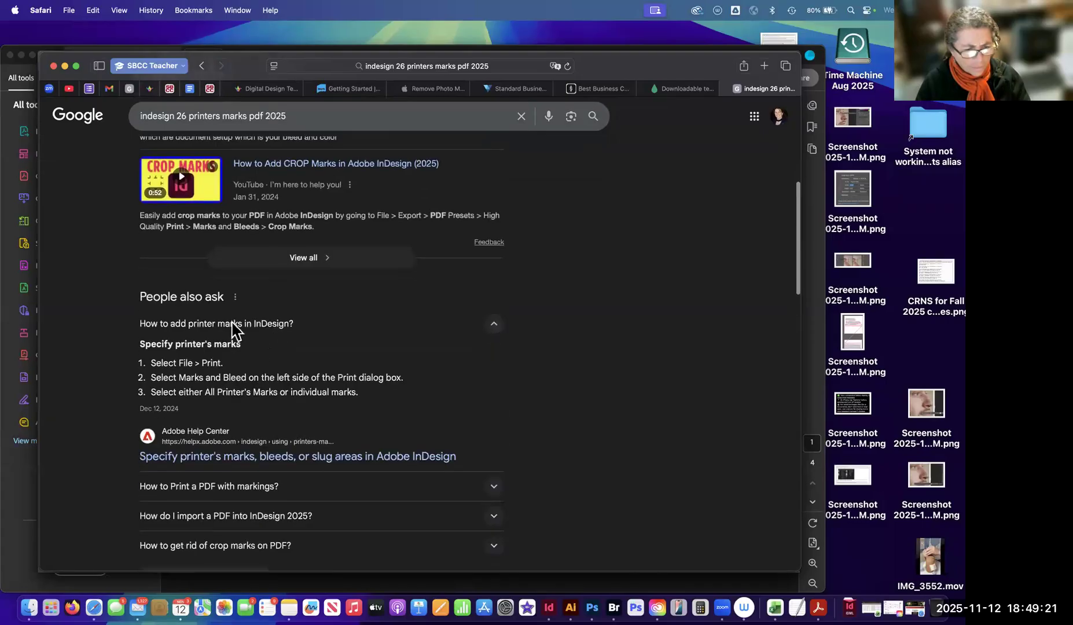
{"action": "scroll", "coordinate": [385, 376], "scroll_direction": "down", "scroll_amount": 2}
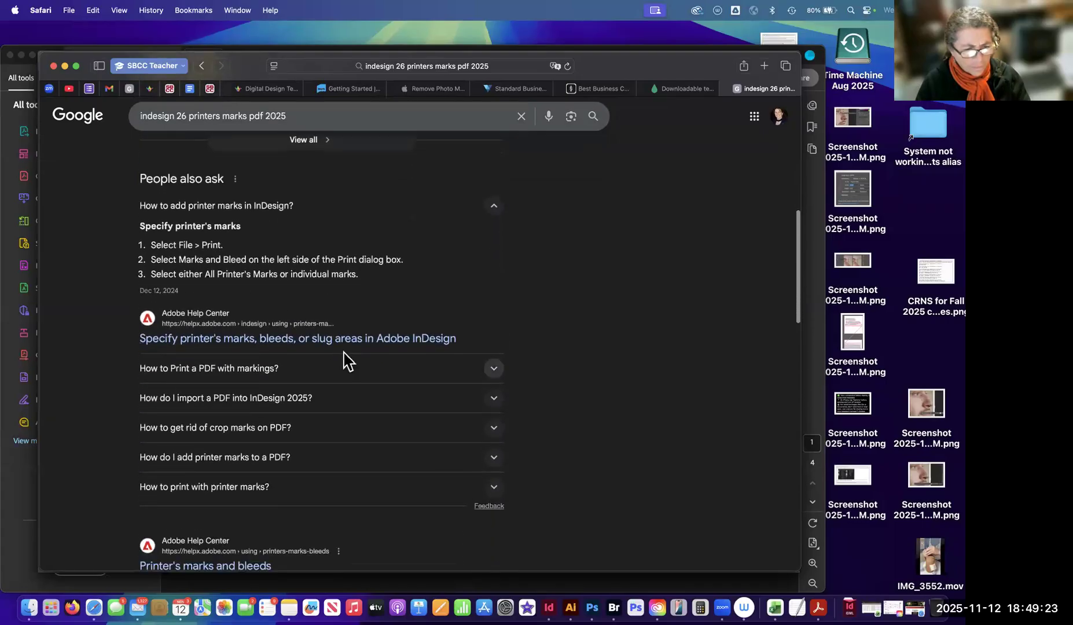
Collapse the answer on adding printer marks and examine the remaining related questions and results.
{"action": "left_click", "coordinate": [495, 207]}
{"action": "left_click", "coordinate": [495, 207]}
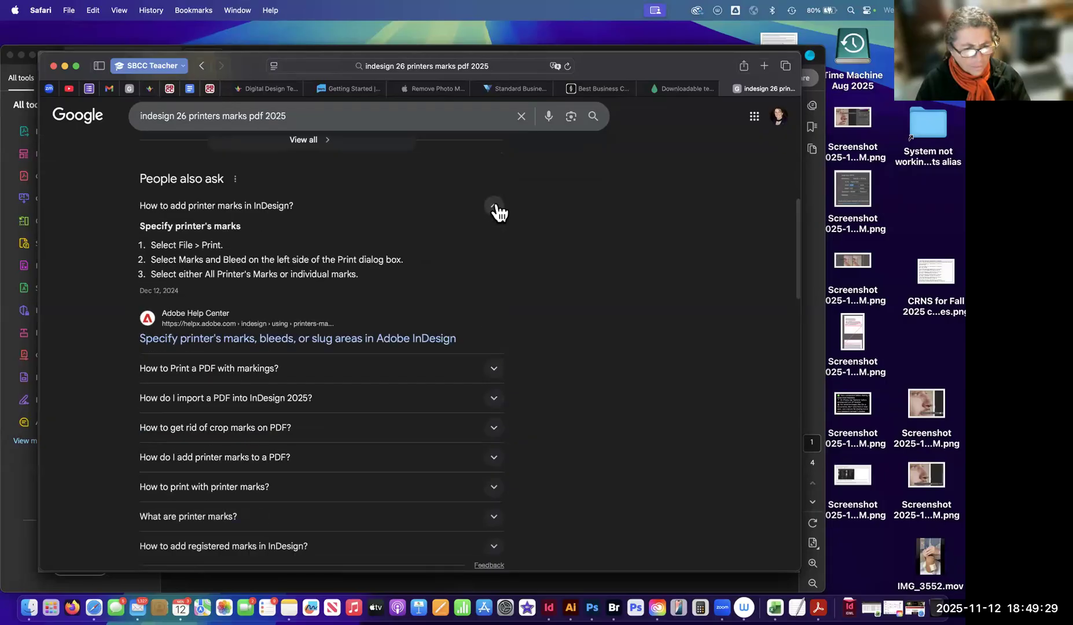
{"action": "left_click", "coordinate": [495, 208]}
{"action": "scroll", "coordinate": [319, 438], "scroll_direction": "down", "scroll_amount": 2}
{"action": "scroll", "coordinate": [321, 433], "scroll_direction": "up", "scroll_amount": 1}
{"action": "scroll", "coordinate": [322, 440], "scroll_direction": "down", "scroll_amount": 1}
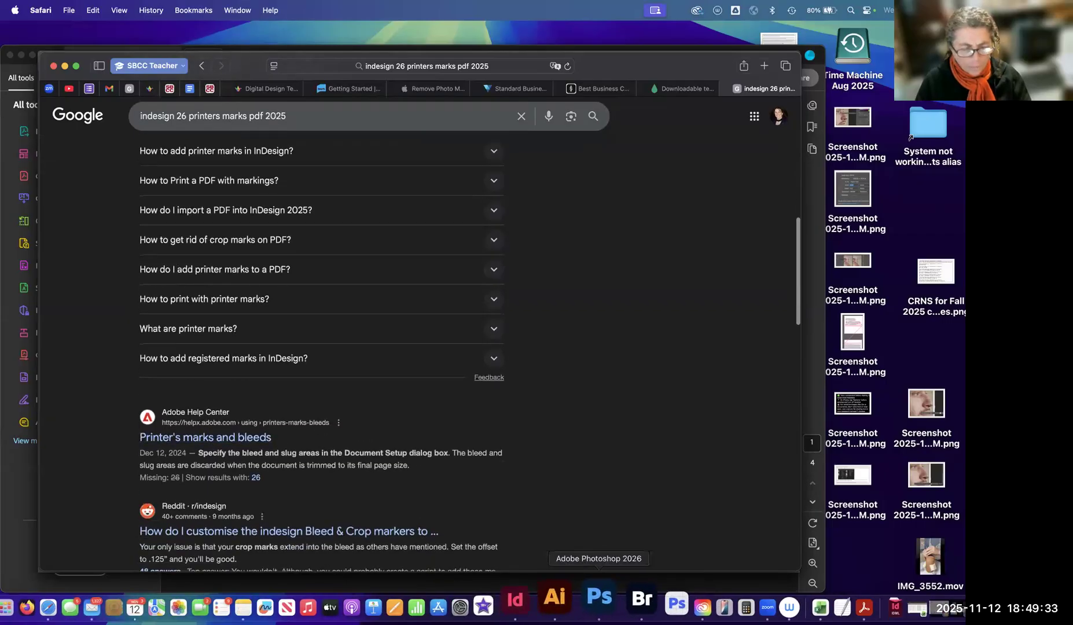
Switch back to InDesign, cancel the Package dialog and open the Print dialog for the brochure.
{"action": "left_click", "coordinate": [555, 603]}
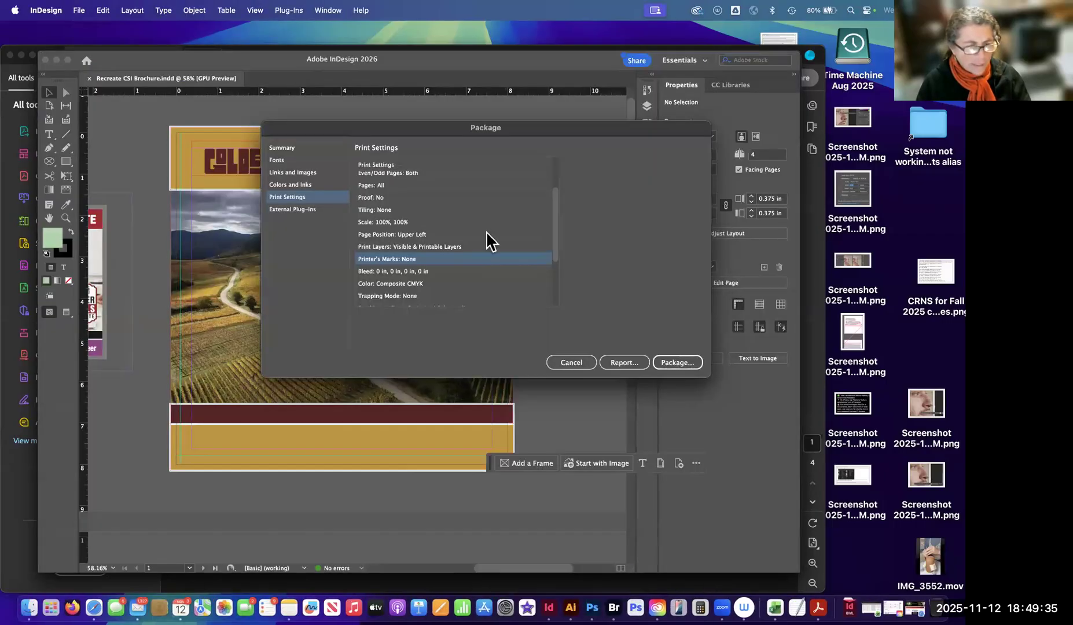
{"action": "left_click", "coordinate": [570, 362]}
{"action": "left_click", "coordinate": [79, 11]}
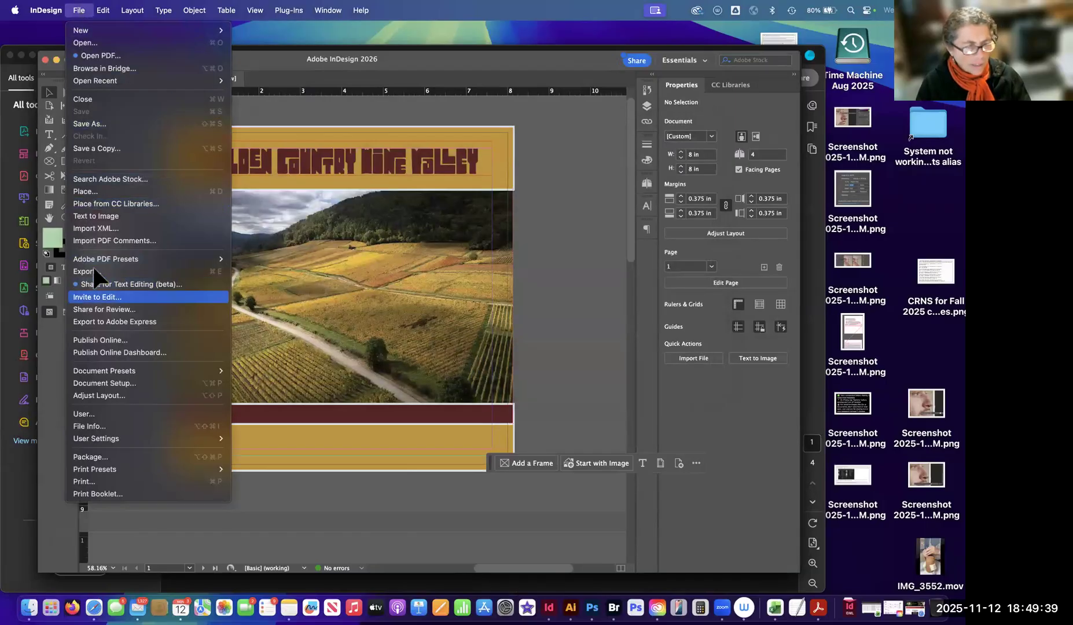
{"action": "left_click", "coordinate": [95, 481]}
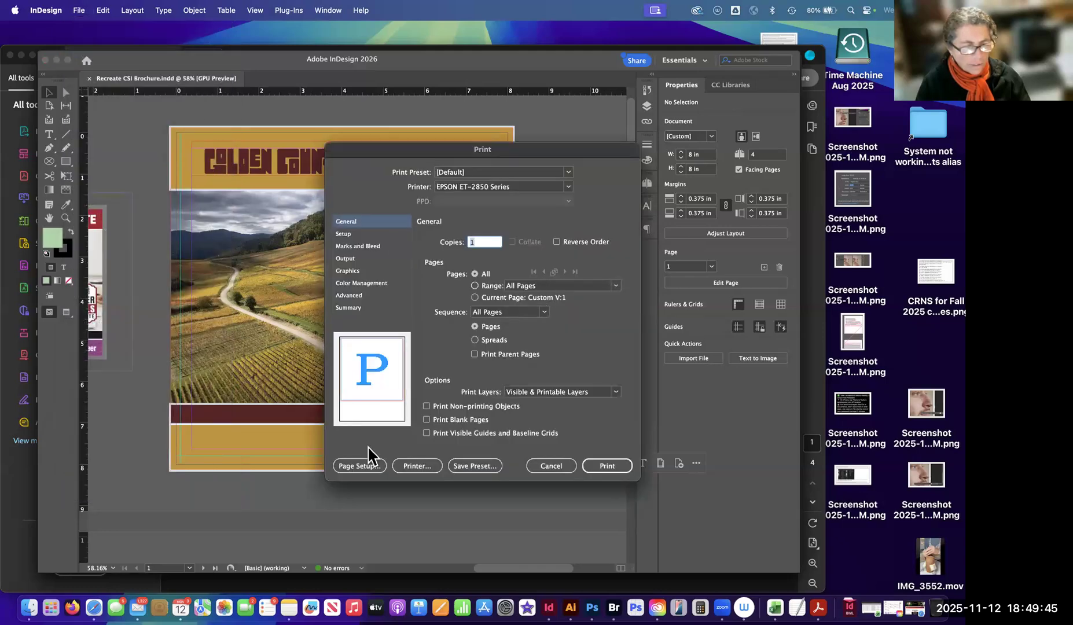
Review the Output and Marks and Bleed print settings, try the All Printer's Marks option, and cancel the Print dialog.
{"action": "left_click", "coordinate": [355, 261]}
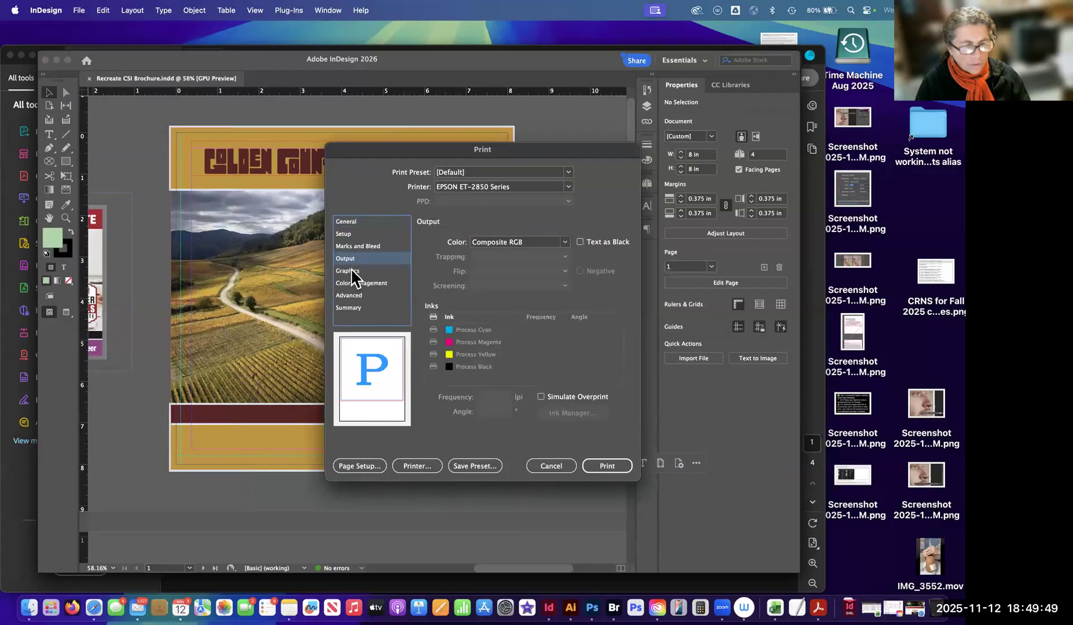
{"action": "left_click", "coordinate": [350, 269]}
{"action": "left_click", "coordinate": [358, 246]}
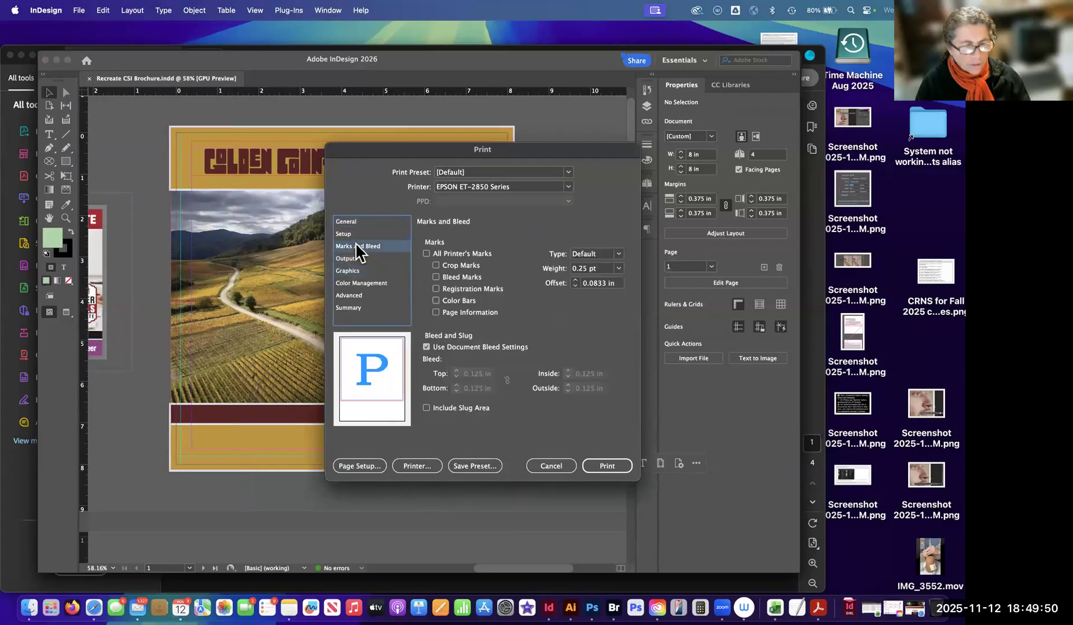
{"action": "left_click", "coordinate": [427, 254]}
{"action": "left_click", "coordinate": [427, 254]}
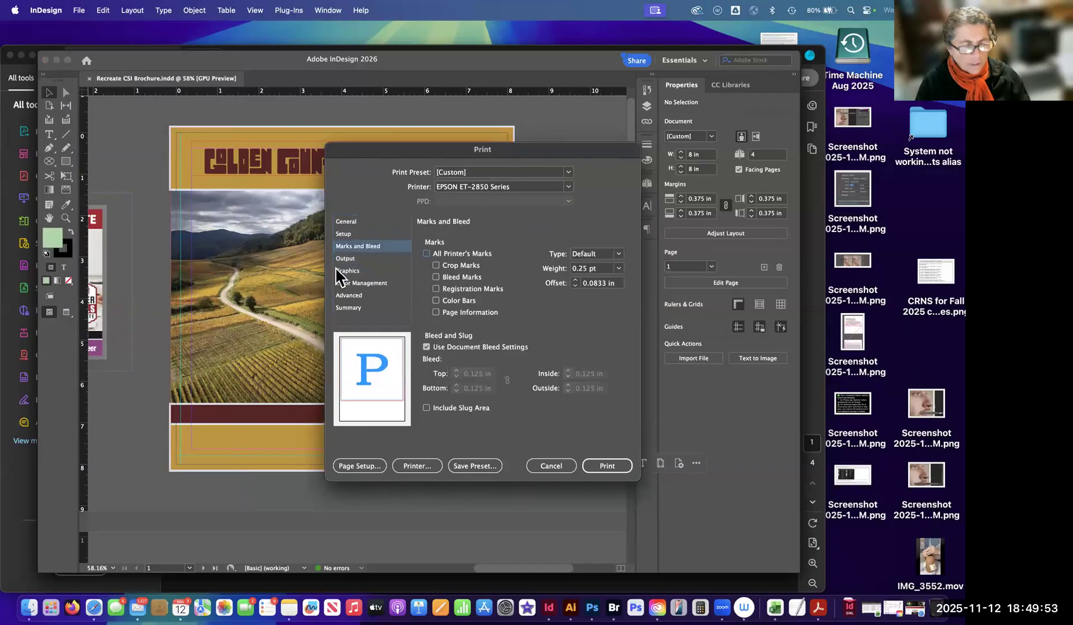
{"action": "left_click_drag", "start_coordinate": [503, 148], "coordinate": [424, 91]}
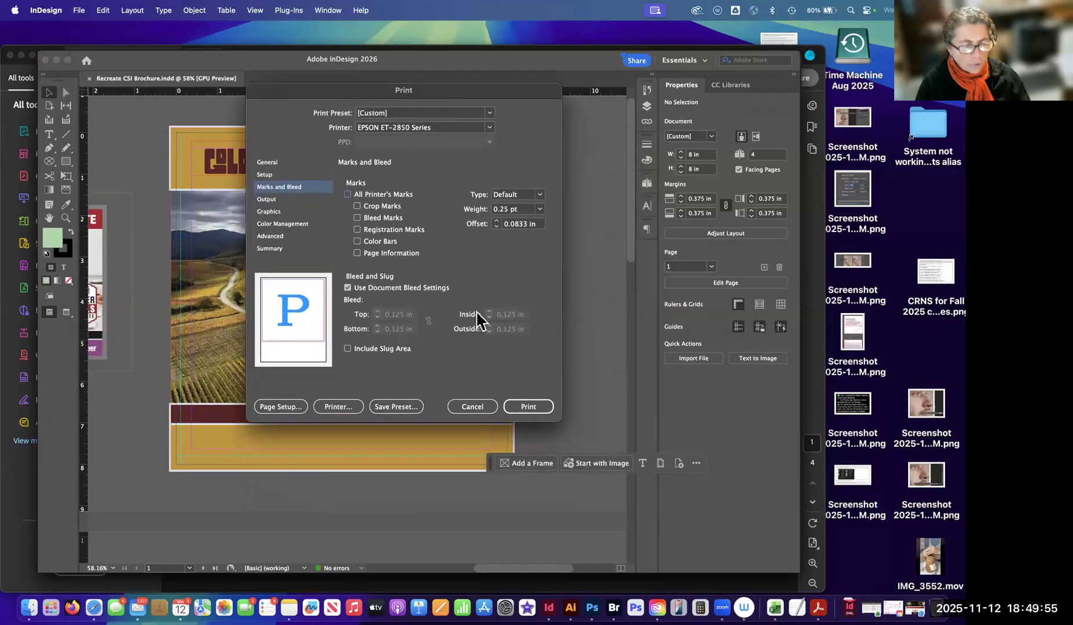
{"action": "left_click", "coordinate": [474, 409]}
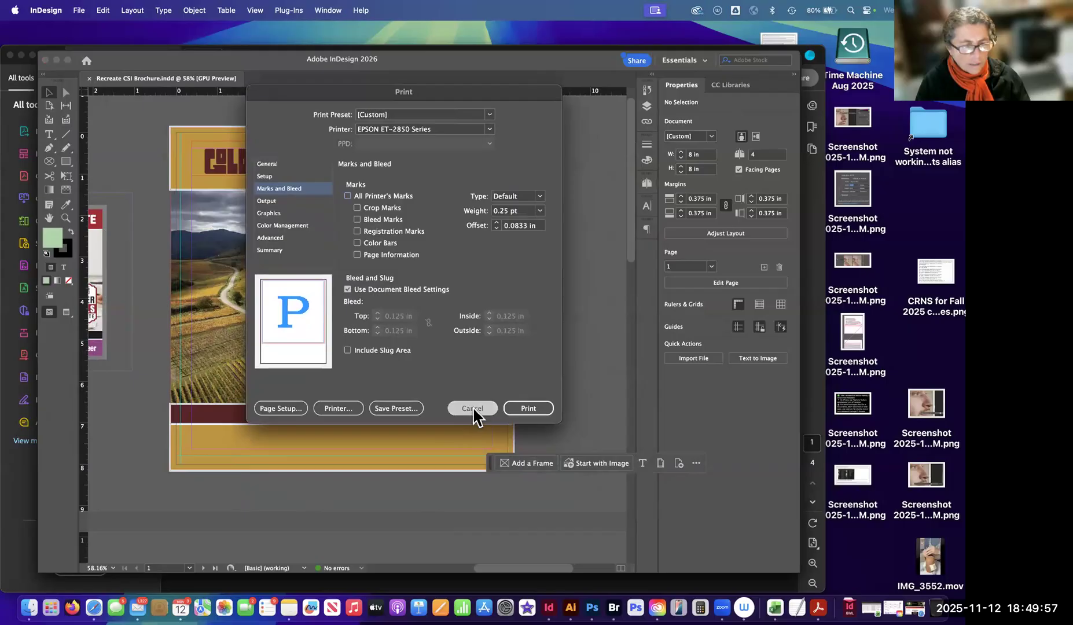
Reopen the Print dialog and enable All Printer's Marks in the Marks and Bleed settings.
{"action": "left_click", "coordinate": [78, 10]}
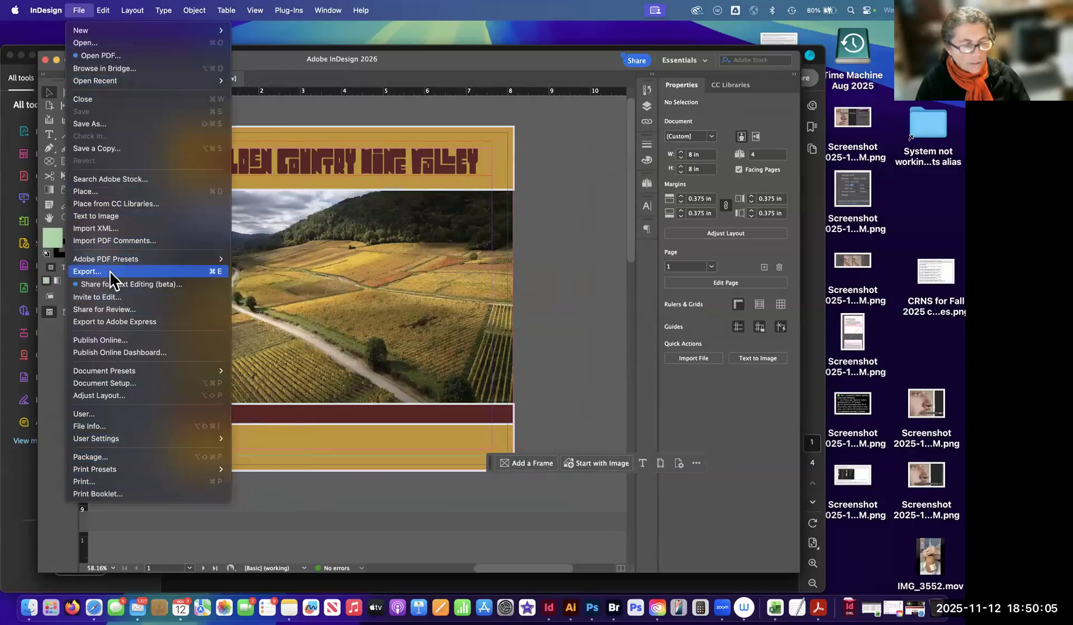
{"action": "left_click", "coordinate": [99, 482]}
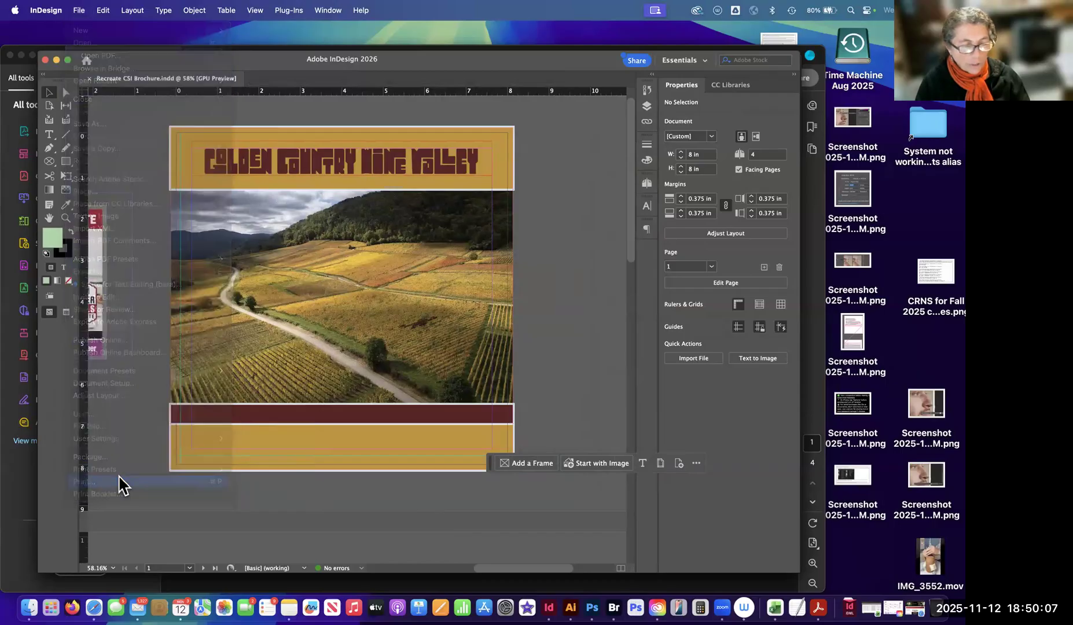
{"action": "left_click_drag", "start_coordinate": [445, 67], "coordinate": [345, 180]}
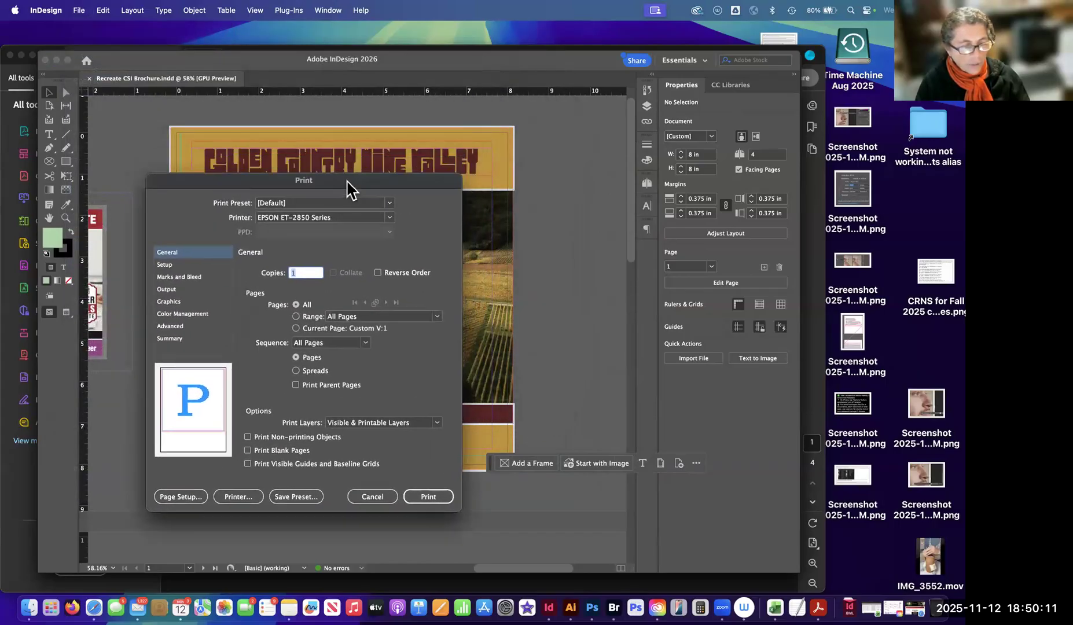
{"action": "left_click", "coordinate": [180, 283]}
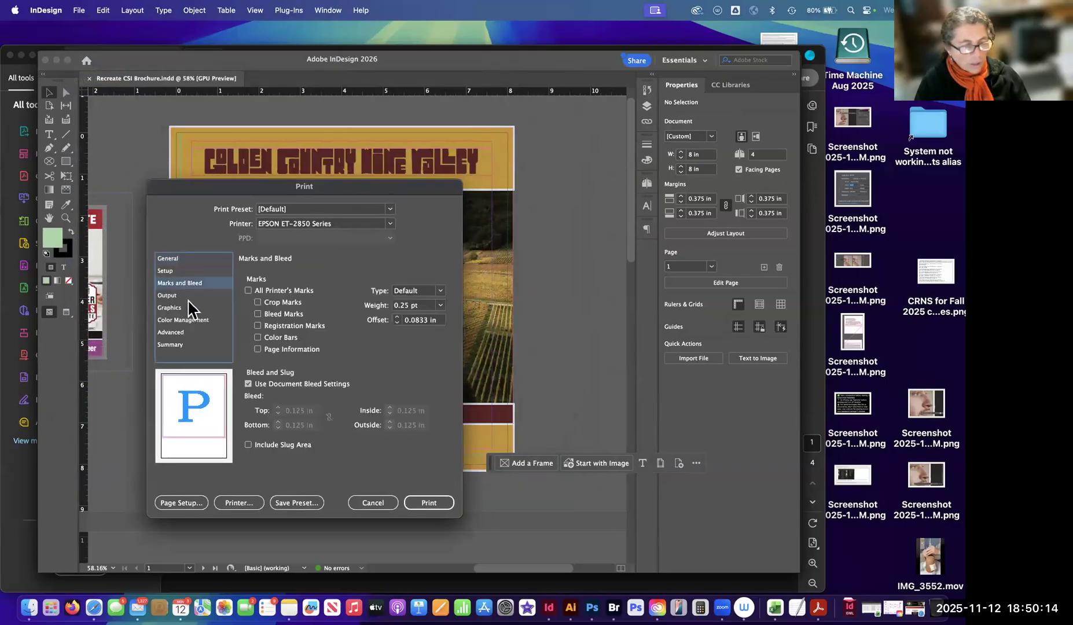
{"action": "left_click", "coordinate": [249, 291]}
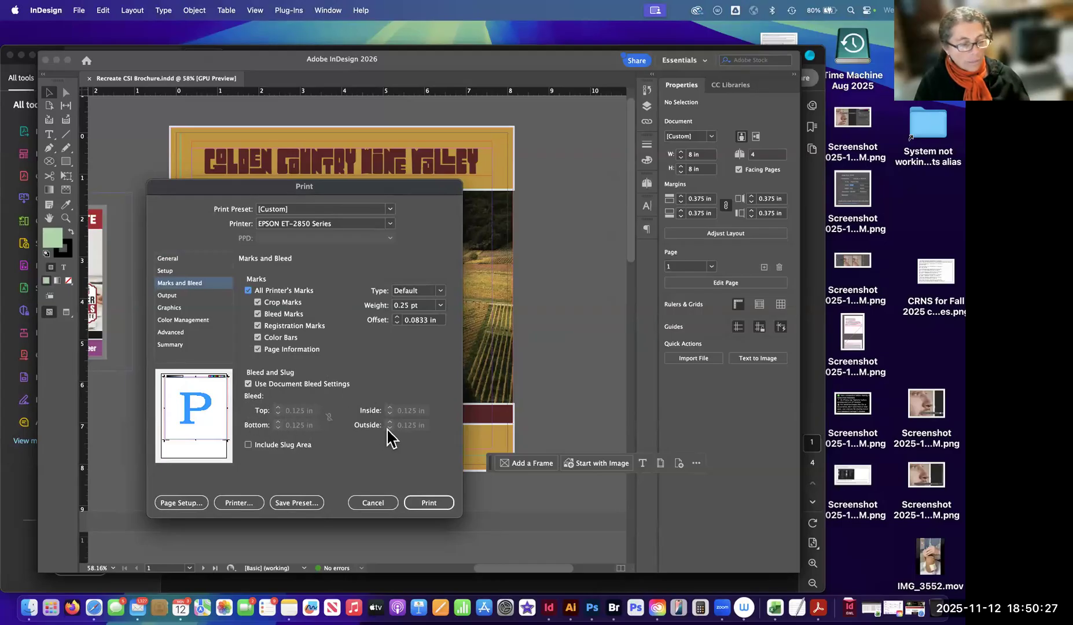
Review the document bleed option and the Output and Setup print settings, including the available paper sizes.
{"action": "left_click", "coordinate": [249, 384]}
{"action": "left_click", "coordinate": [248, 385]}
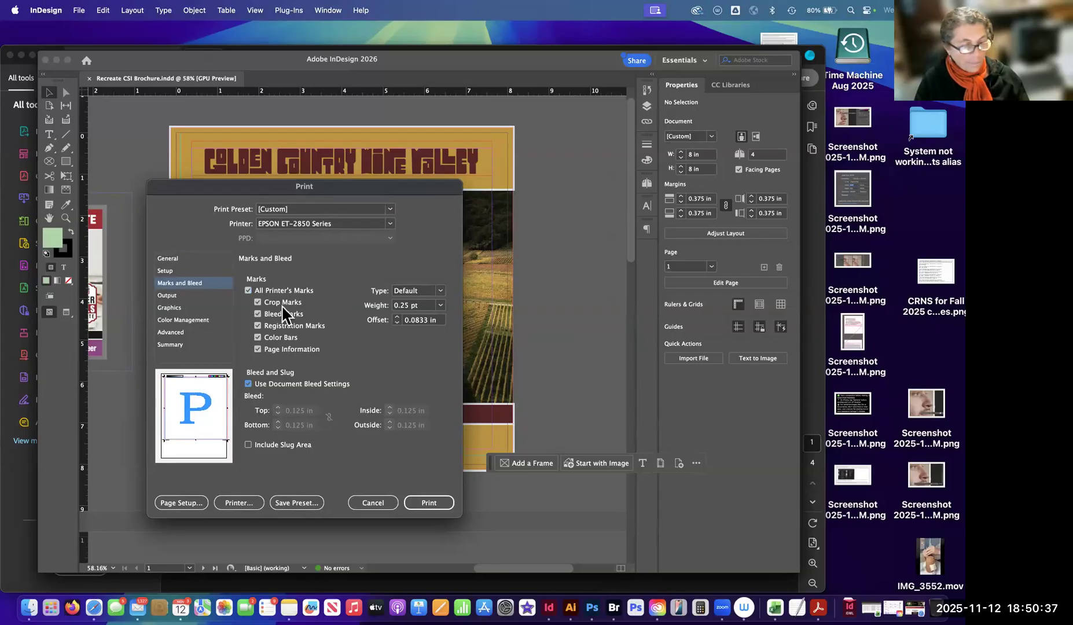
{"action": "left_click", "coordinate": [170, 296]}
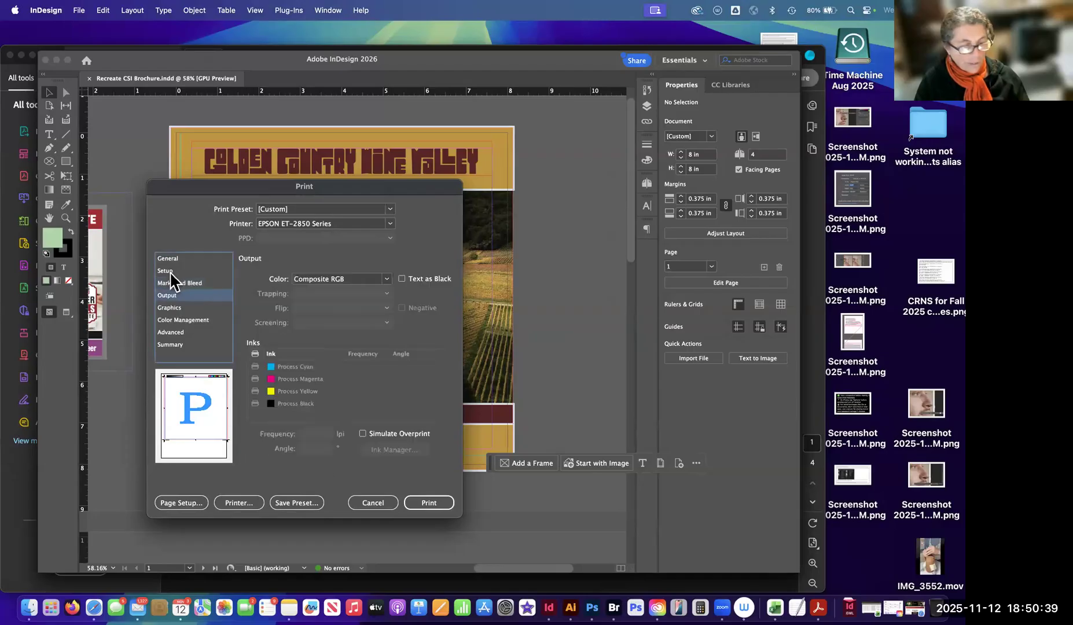
{"action": "left_click", "coordinate": [169, 272]}
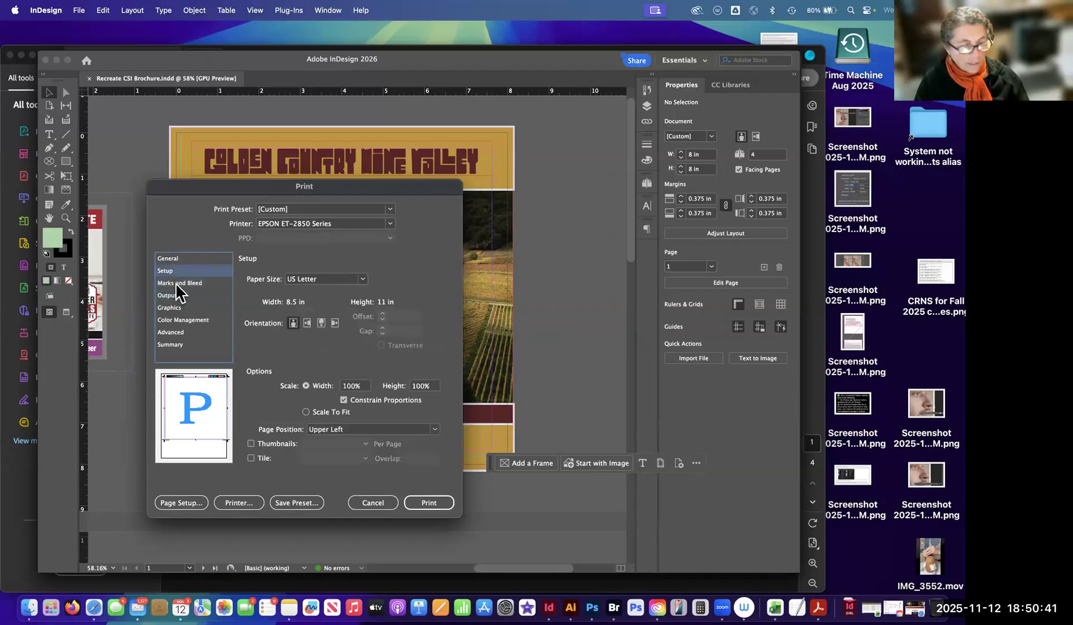
{"action": "left_click", "coordinate": [176, 284]}
{"action": "left_click", "coordinate": [170, 270]}
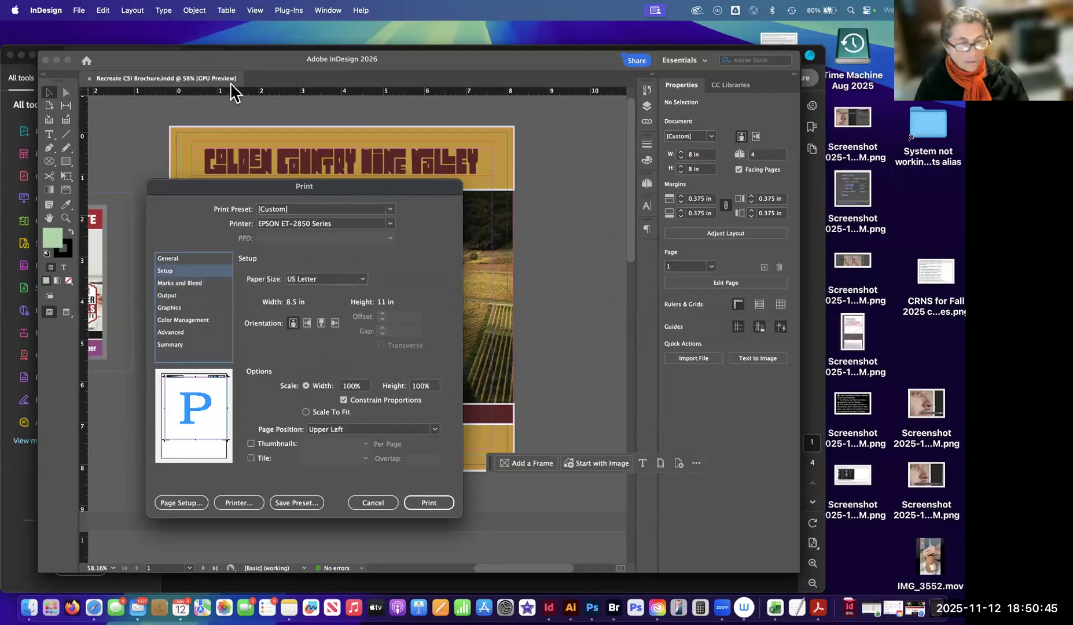
{"action": "left_click", "coordinate": [356, 280]}
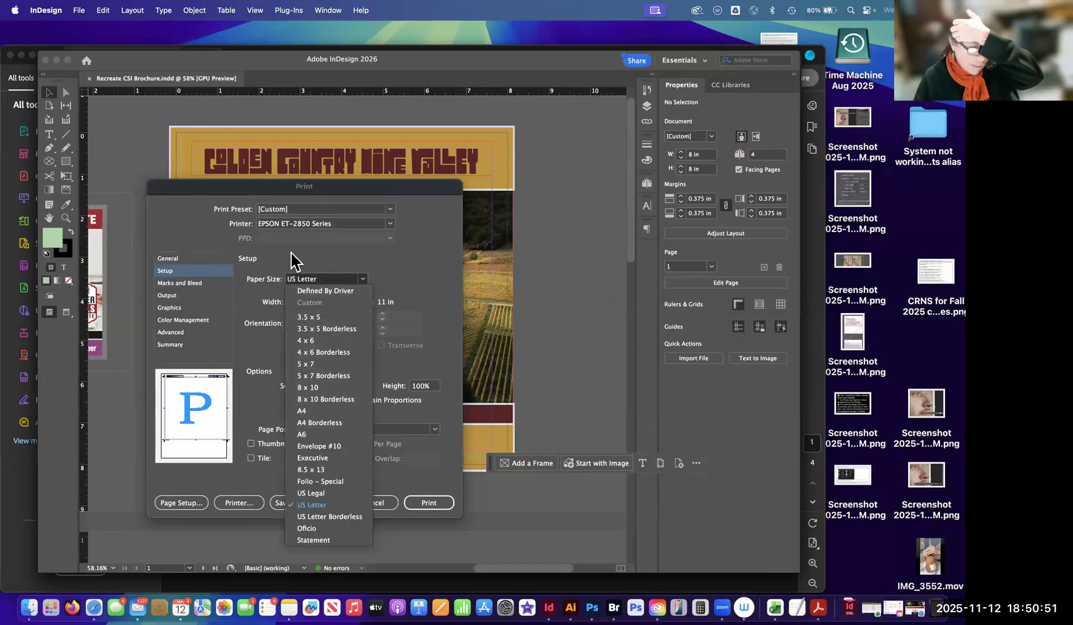
{"action": "left_click", "coordinate": [290, 303]}
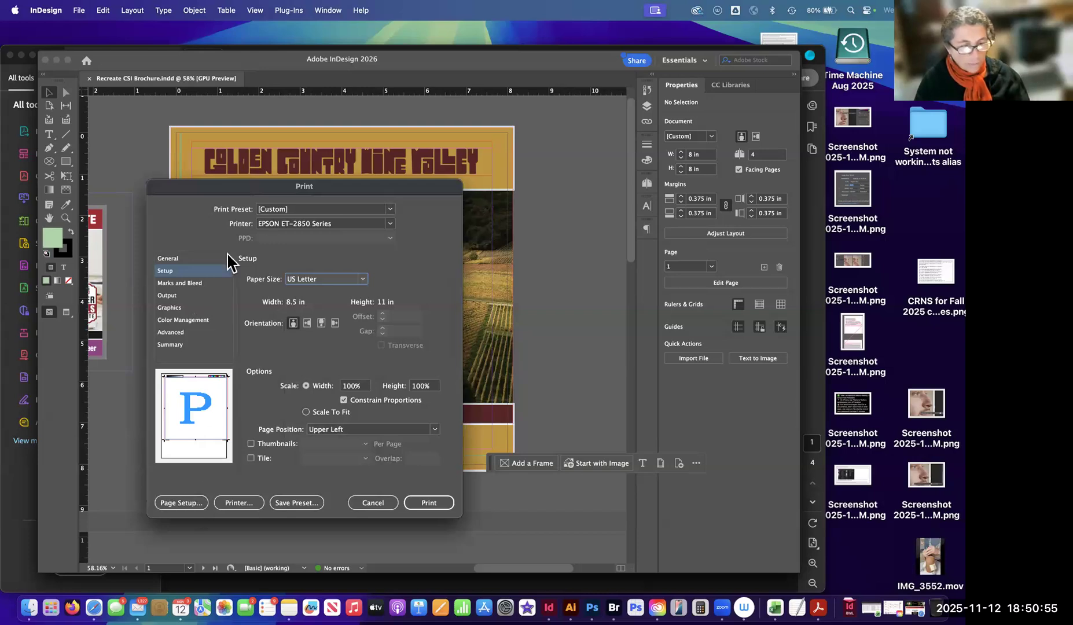
Check the print settings from Output through Summary and General, and print all pages of the brochure to the EPSON ET-2850 Series.
{"action": "left_click", "coordinate": [174, 295]}
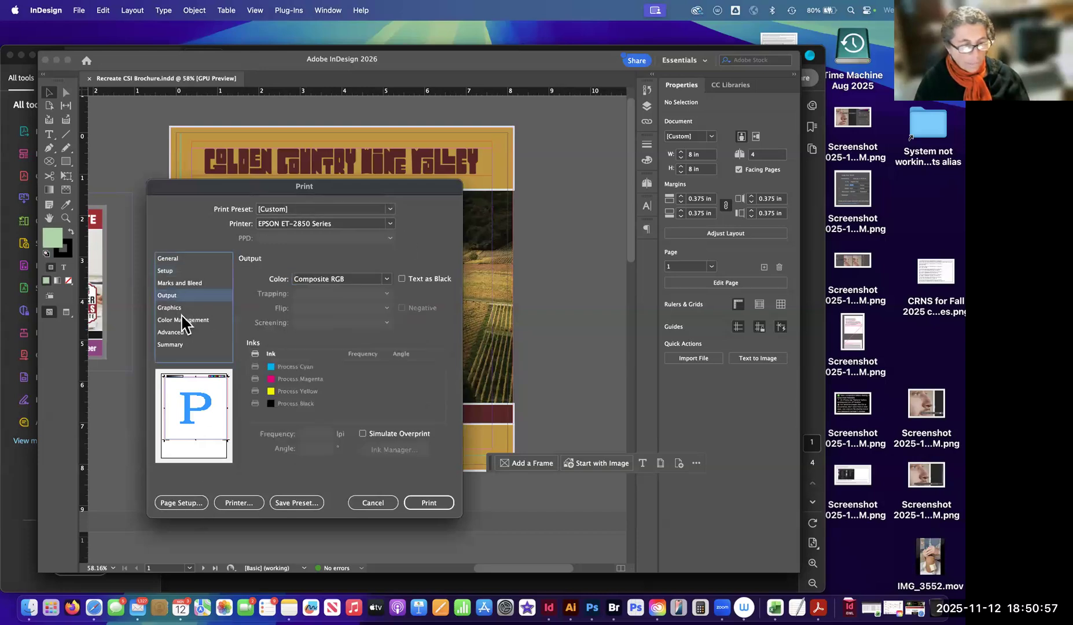
{"action": "left_click", "coordinate": [173, 308]}
{"action": "key", "text": "Down"}
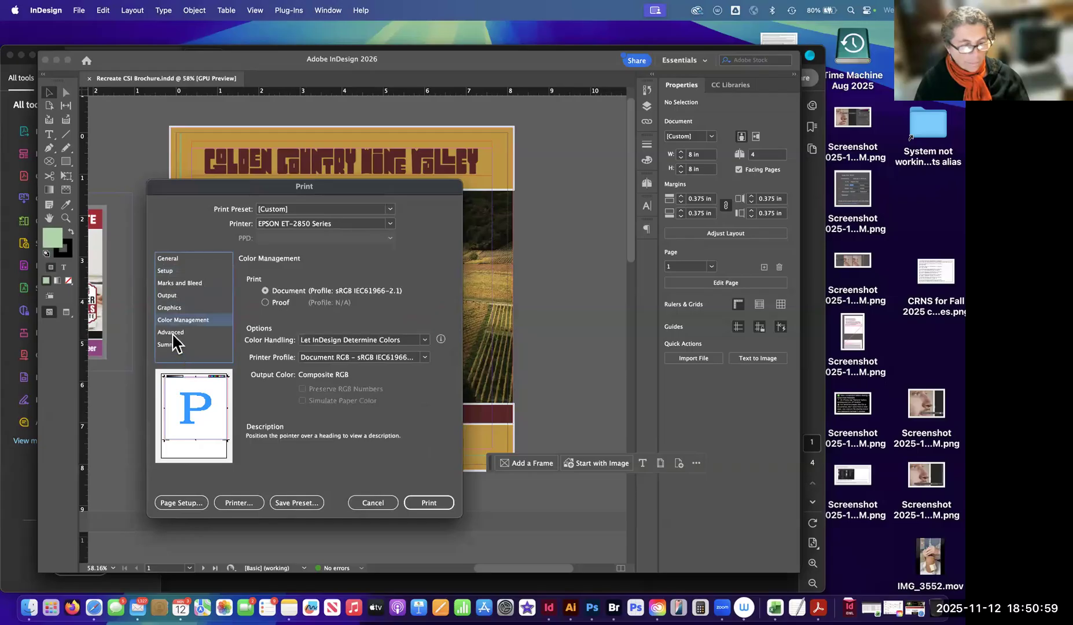
{"action": "left_click", "coordinate": [172, 334]}
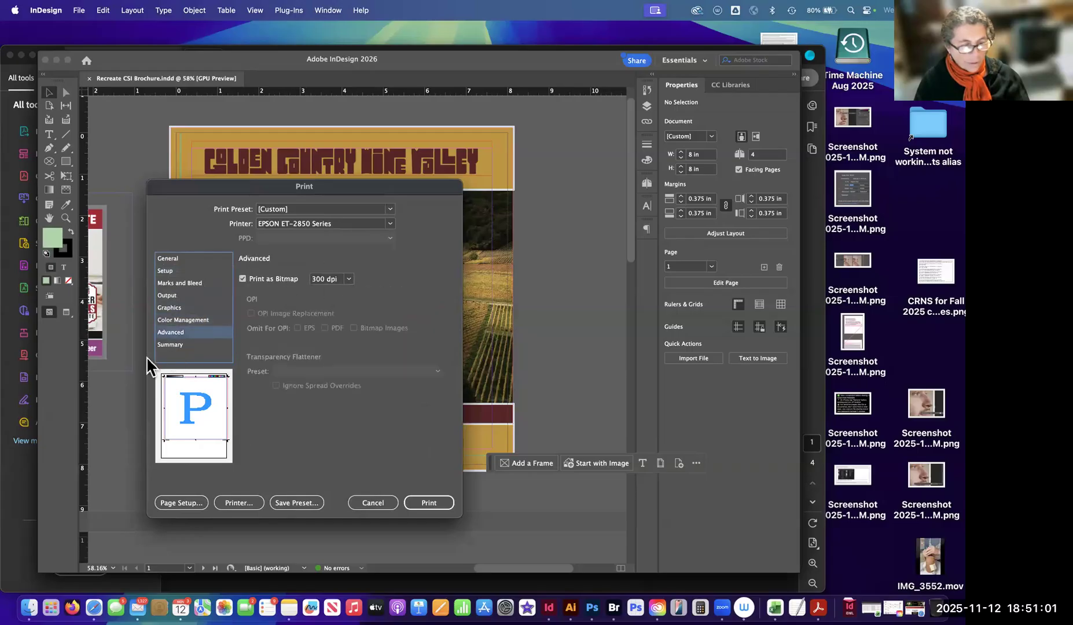
{"action": "left_click", "coordinate": [194, 344]}
{"action": "left_click", "coordinate": [176, 259]}
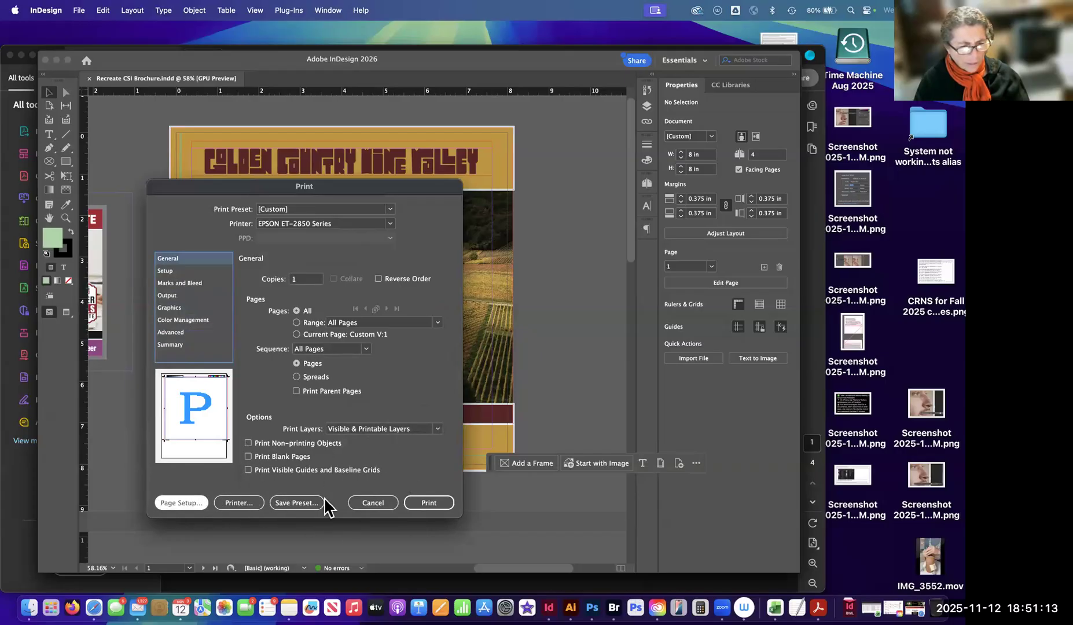
{"action": "left_click", "coordinate": [428, 504]}
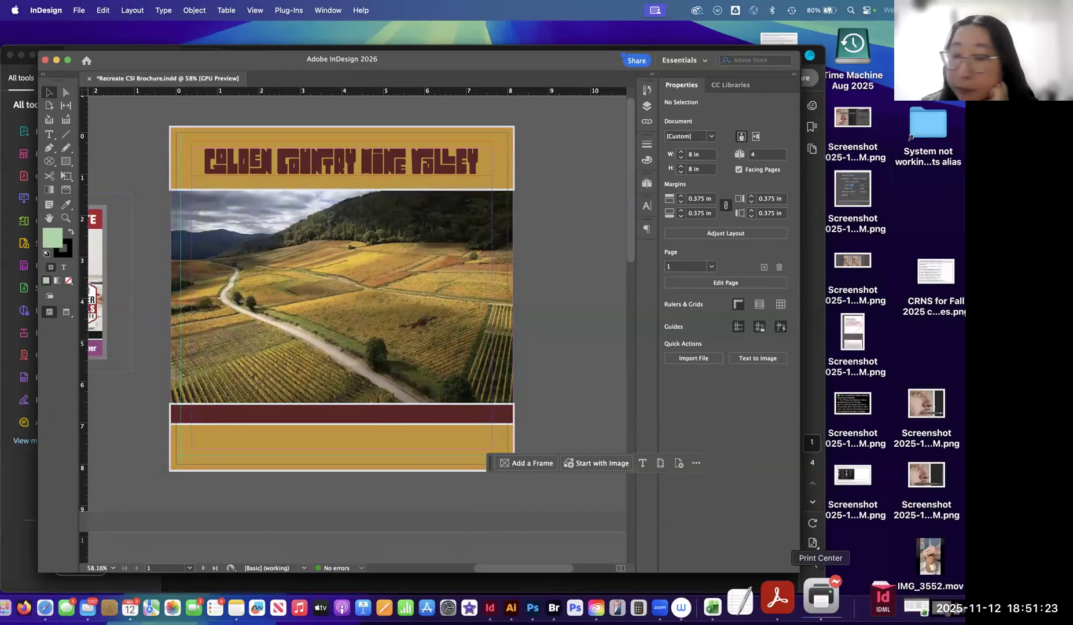
Reopen the brochure's Print dialog, inspect the system printer settings, and cancel them.
{"action": "left_click_drag", "start_coordinate": [158, 64], "coordinate": [154, 57]}
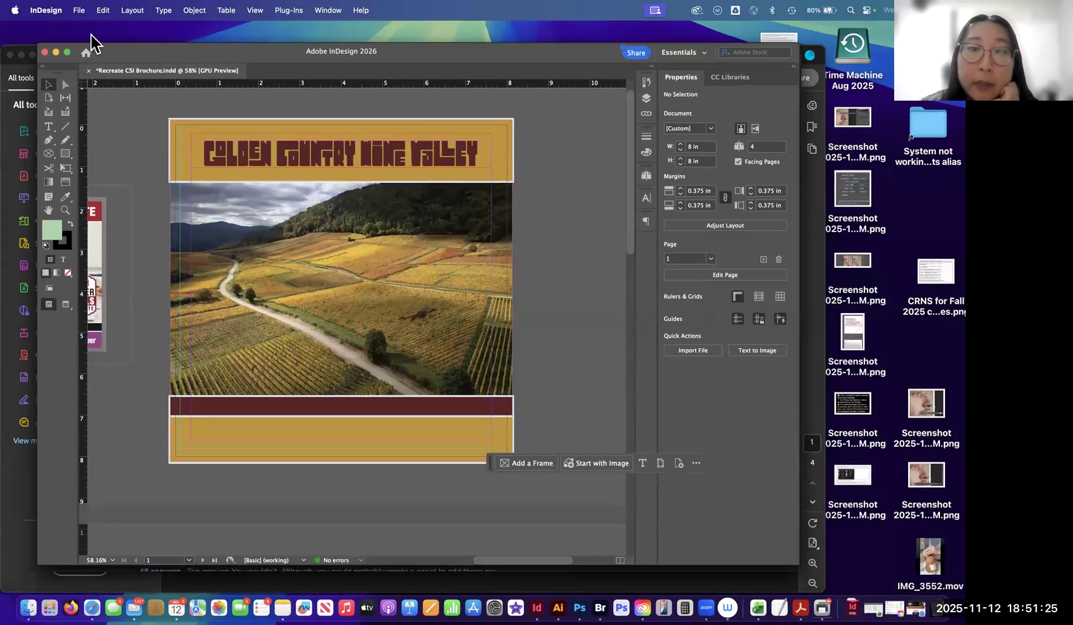
{"action": "left_click", "coordinate": [79, 11]}
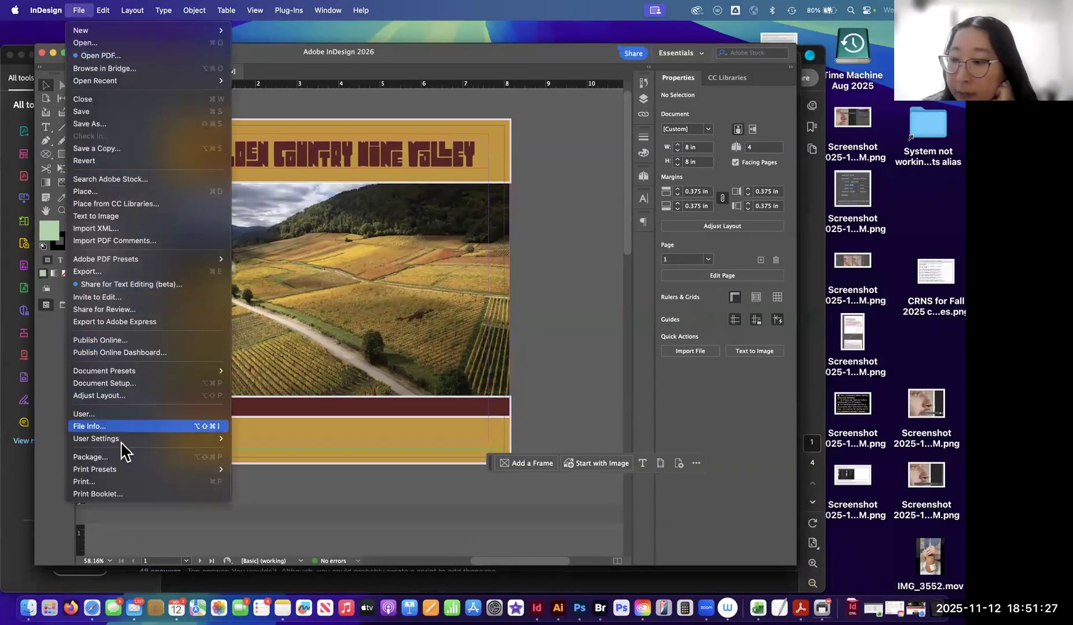
{"action": "mouse_move", "coordinate": [123, 446]}
{"action": "left_click", "coordinate": [123, 482]}
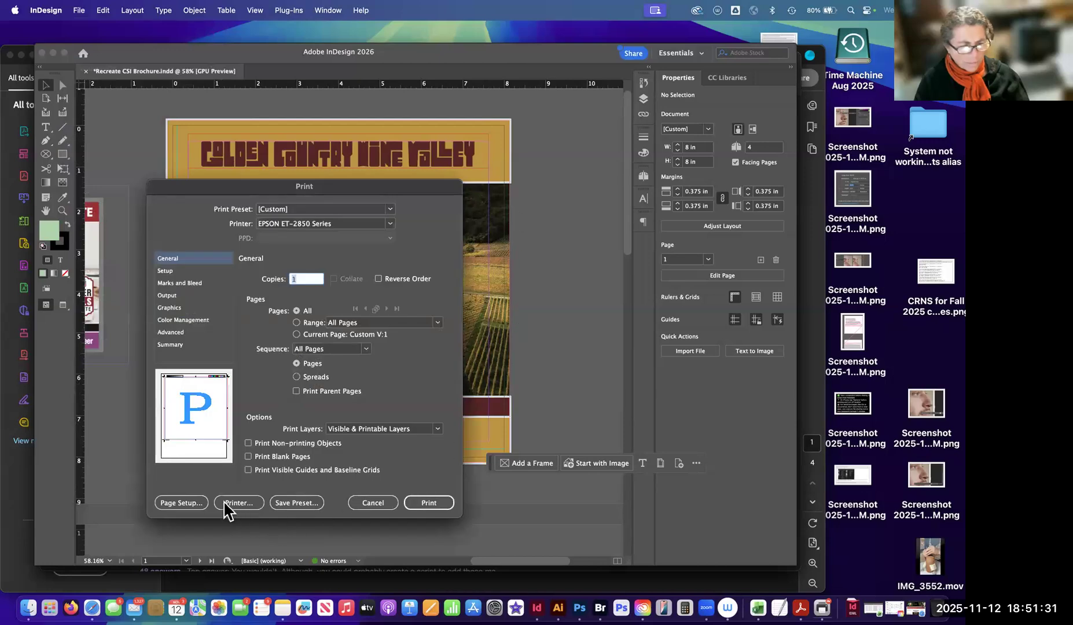
{"action": "left_click", "coordinate": [244, 503]}
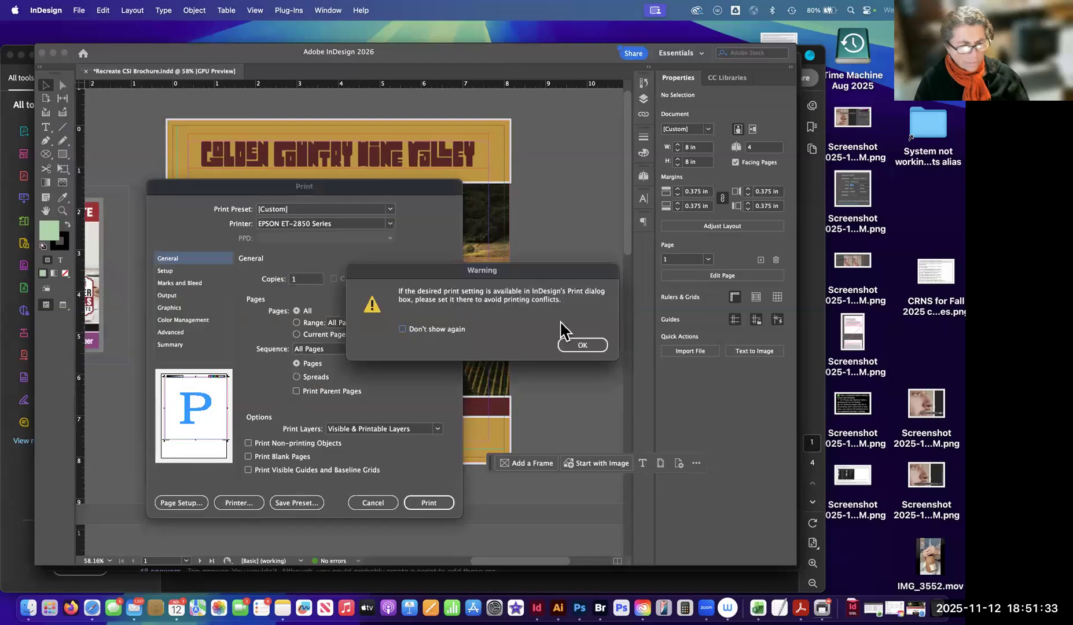
{"action": "left_click", "coordinate": [570, 345]}
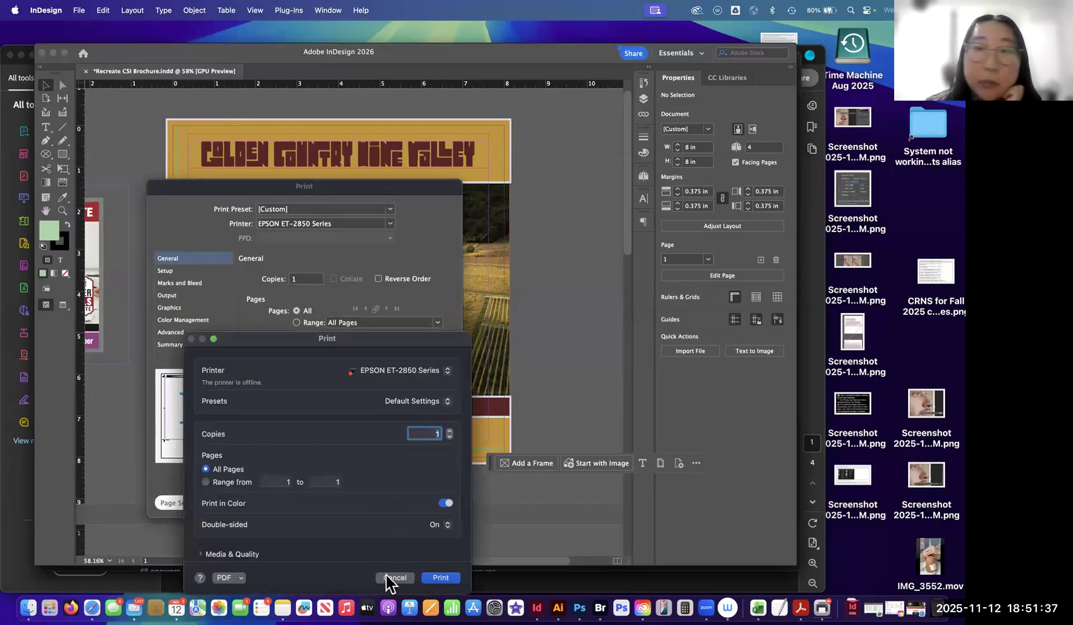
{"action": "left_click", "coordinate": [386, 577]}
Examine the printers offered in the Print dialog, leaving the EPSON ET-2850 Series selected.
{"action": "left_click", "coordinate": [390, 224]}
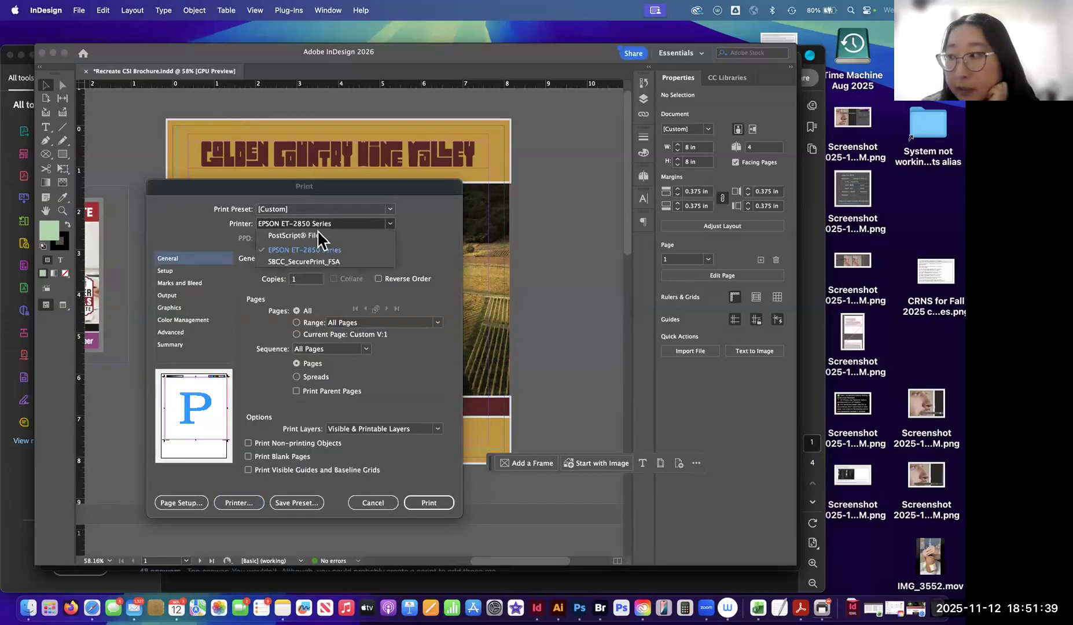
{"action": "left_click", "coordinate": [441, 213]}
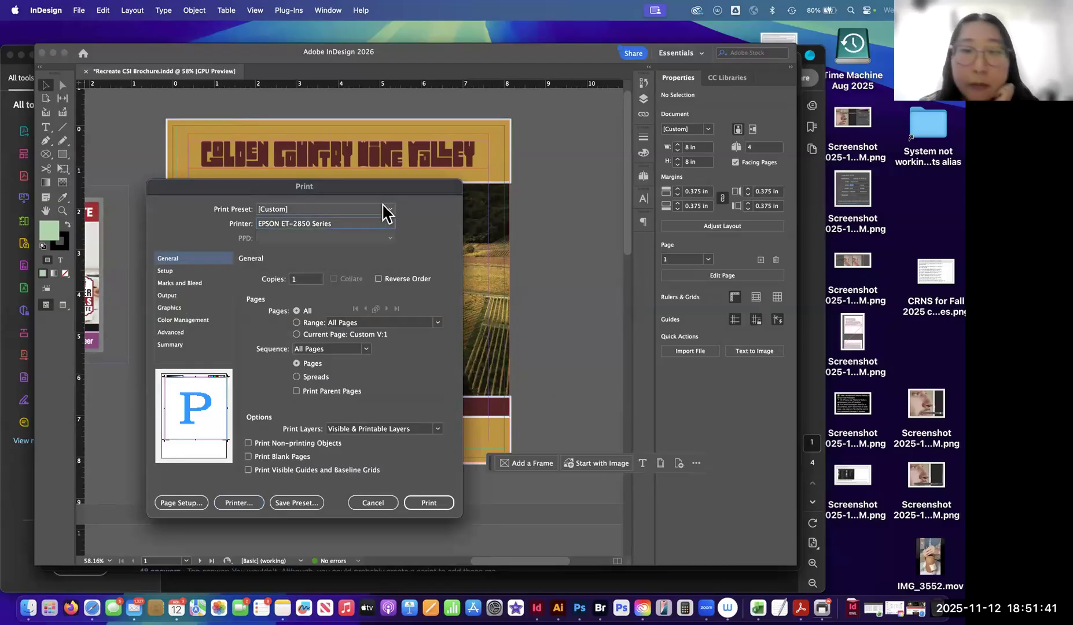
{"action": "left_click", "coordinate": [391, 223]}
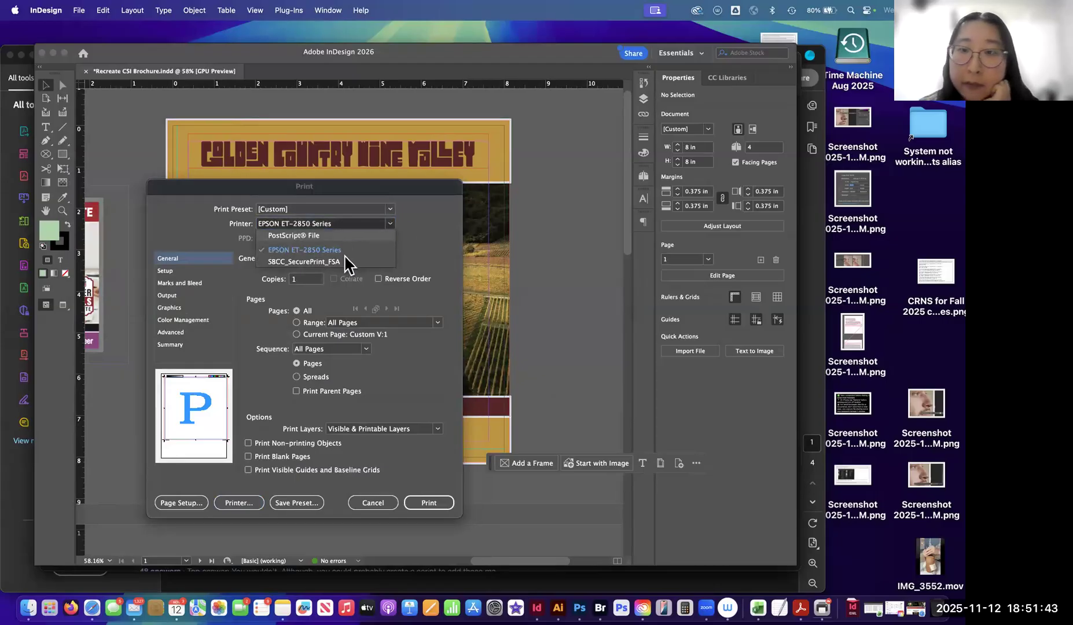
{"action": "left_click", "coordinate": [424, 241]}
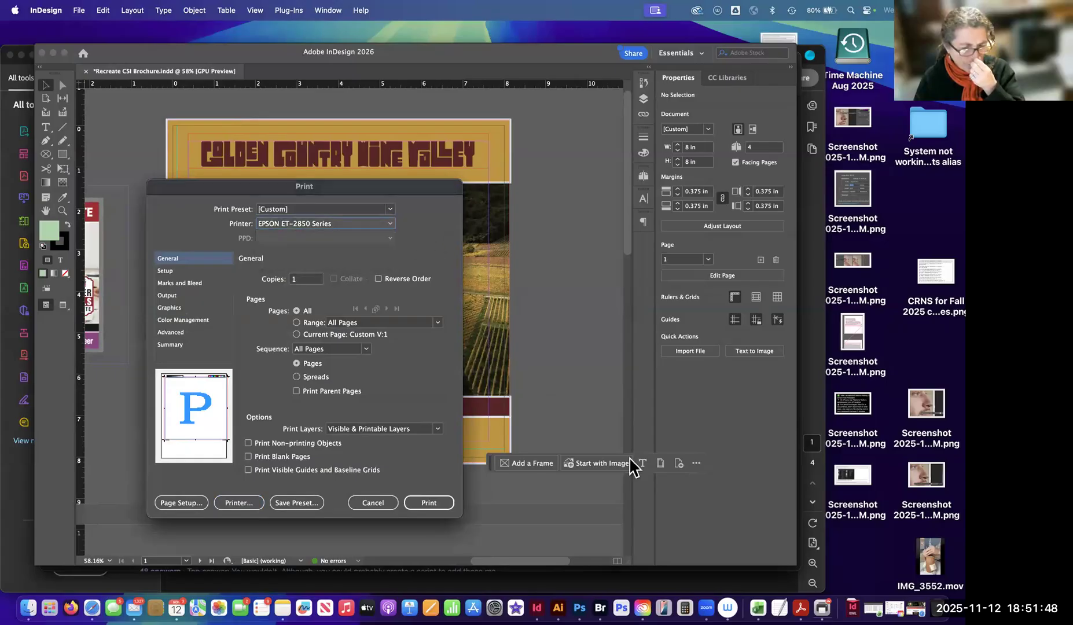
{"action": "left_click", "coordinate": [391, 223]}
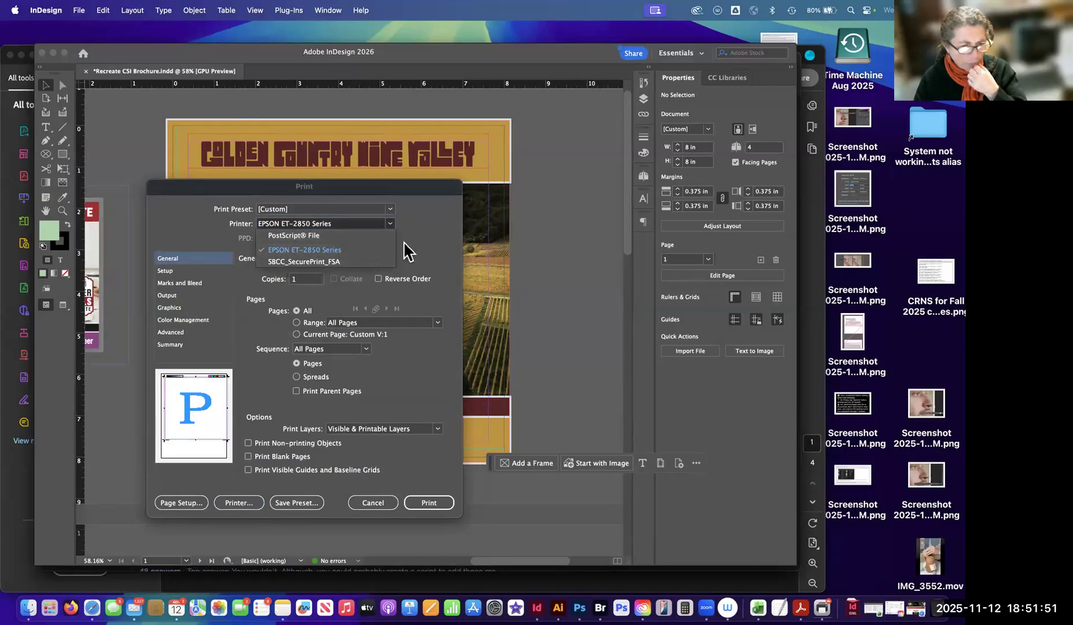
{"action": "left_click", "coordinate": [434, 243]}
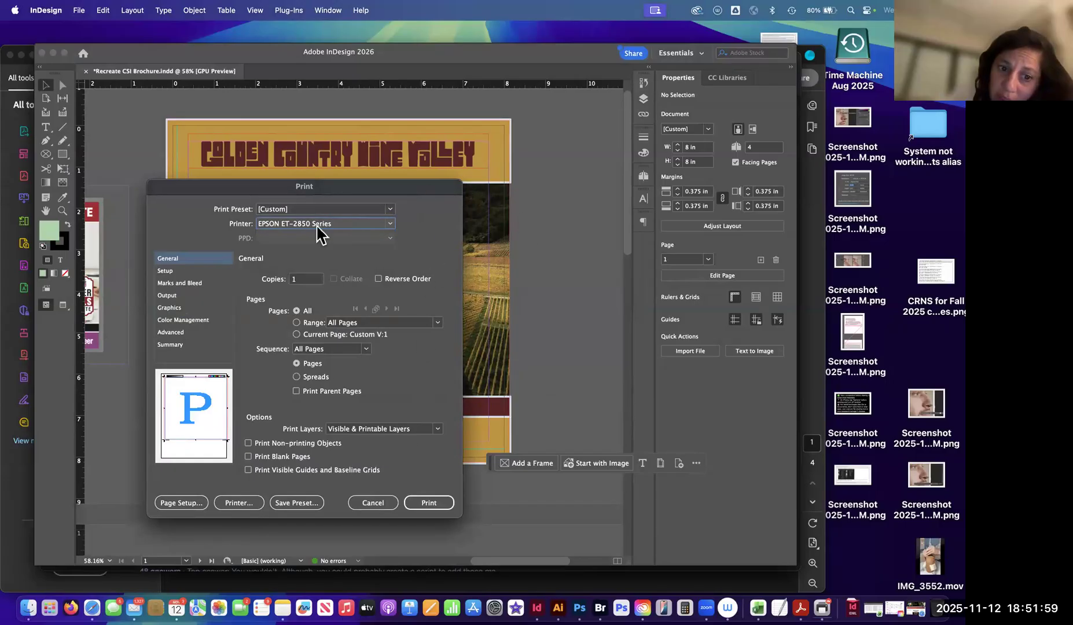
Review the Marks and Bleed settings and check the print preset and printer choices again.
{"action": "left_click", "coordinate": [179, 283]}
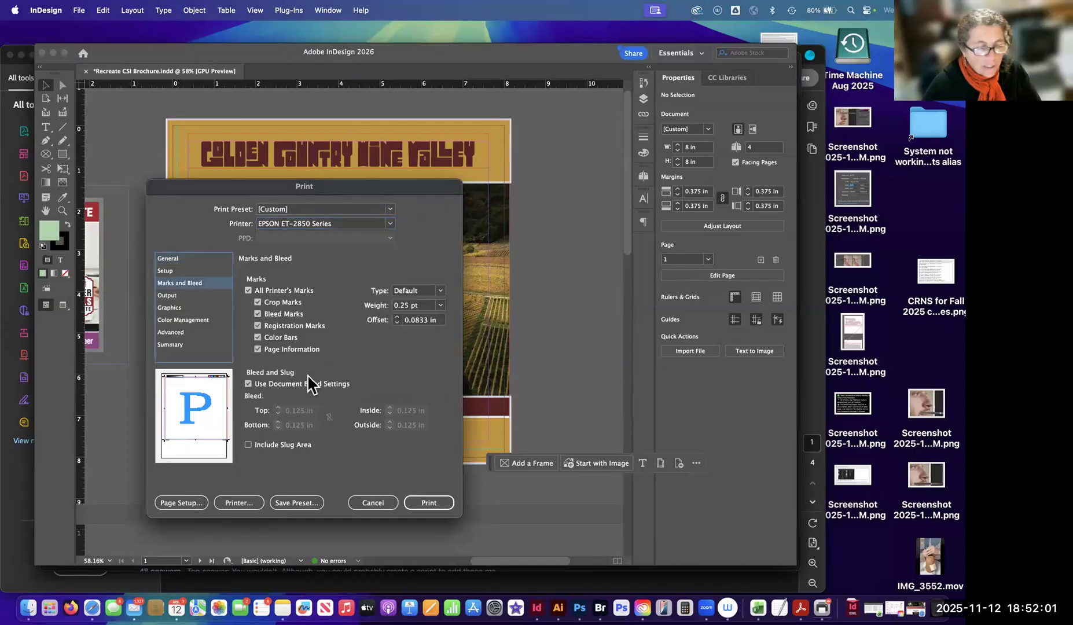
{"action": "left_click", "coordinate": [390, 210]}
{"action": "left_click", "coordinate": [405, 211]}
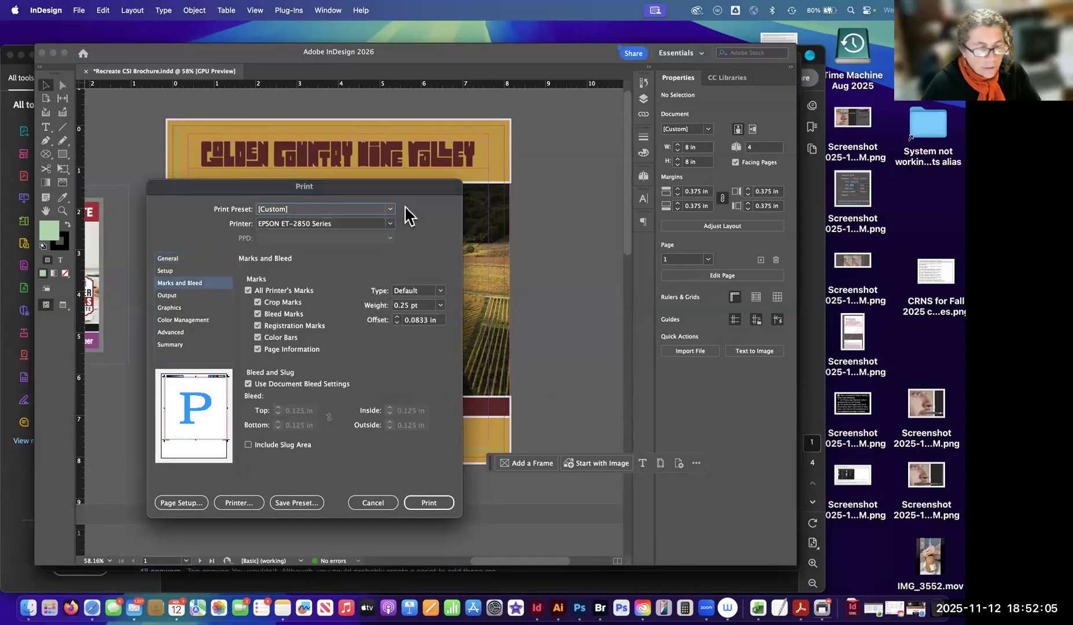
{"action": "left_click", "coordinate": [387, 225]}
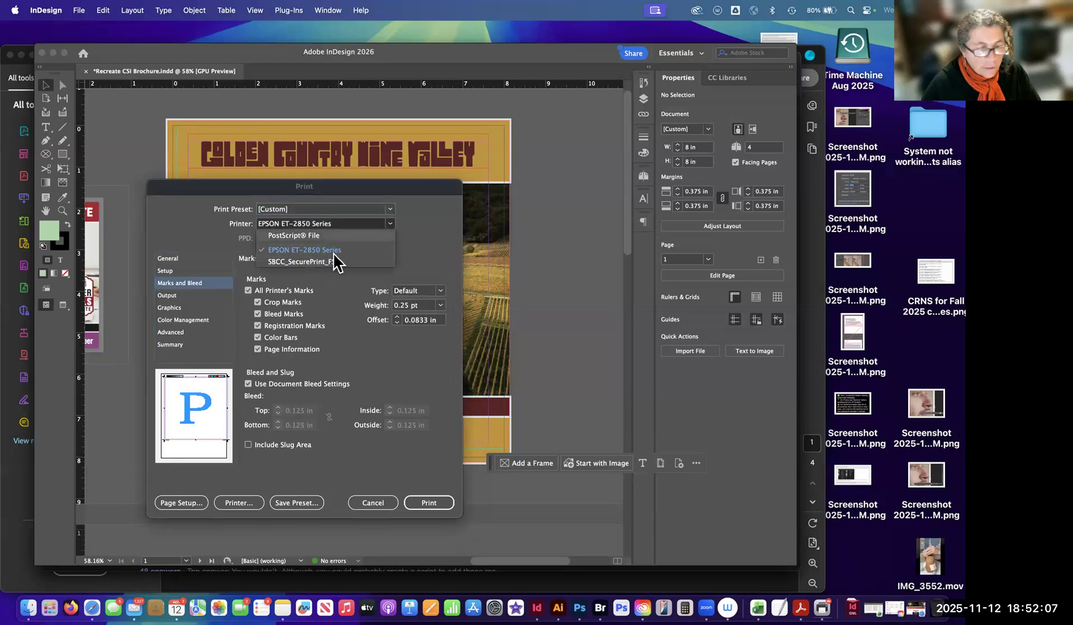
{"action": "left_click", "coordinate": [417, 246]}
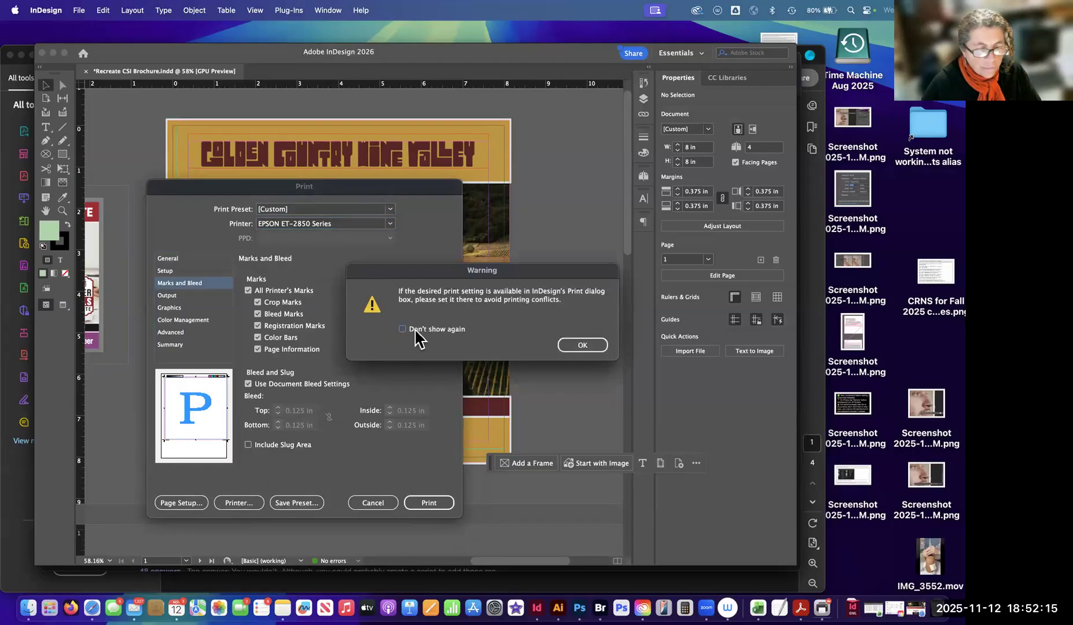
Open the system printer settings and check which printers they offer.
{"action": "left_click", "coordinate": [582, 349]}
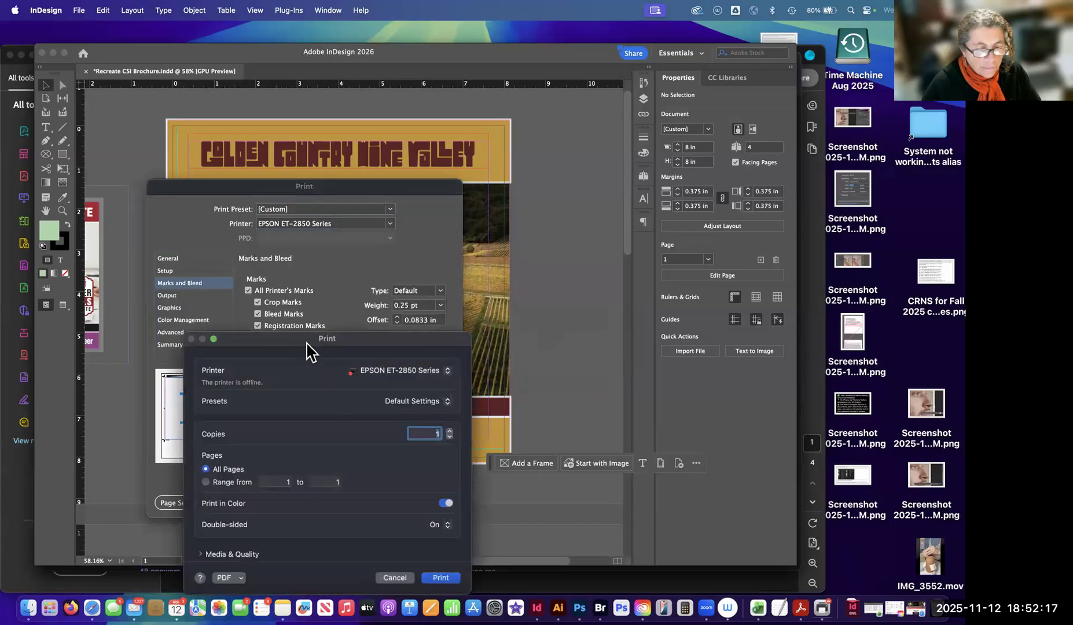
{"action": "left_click", "coordinate": [506, 239]}
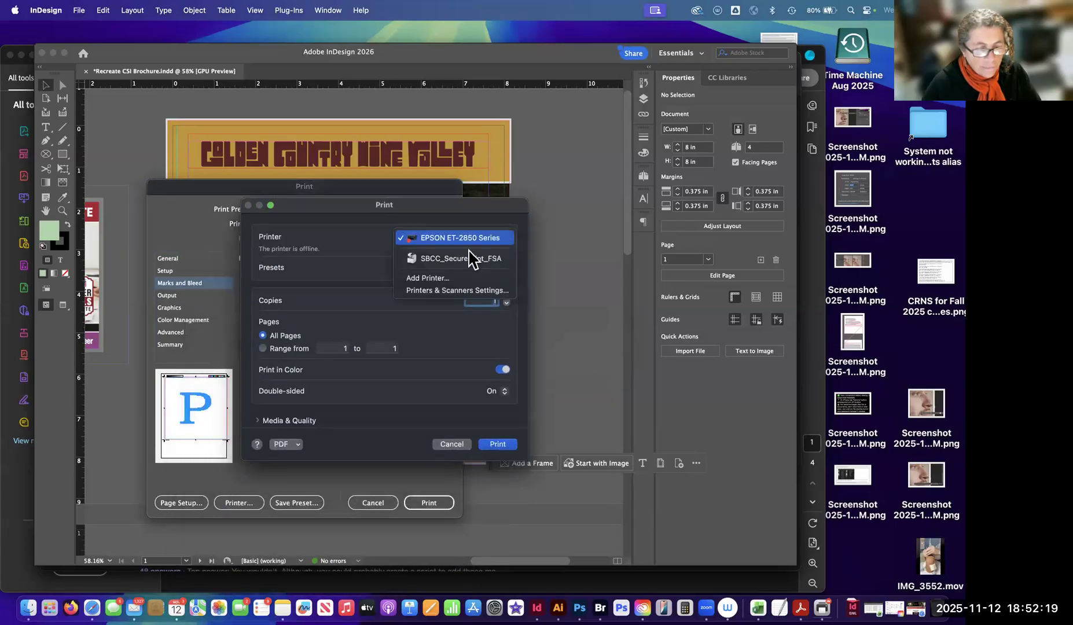
{"action": "left_click", "coordinate": [323, 284]}
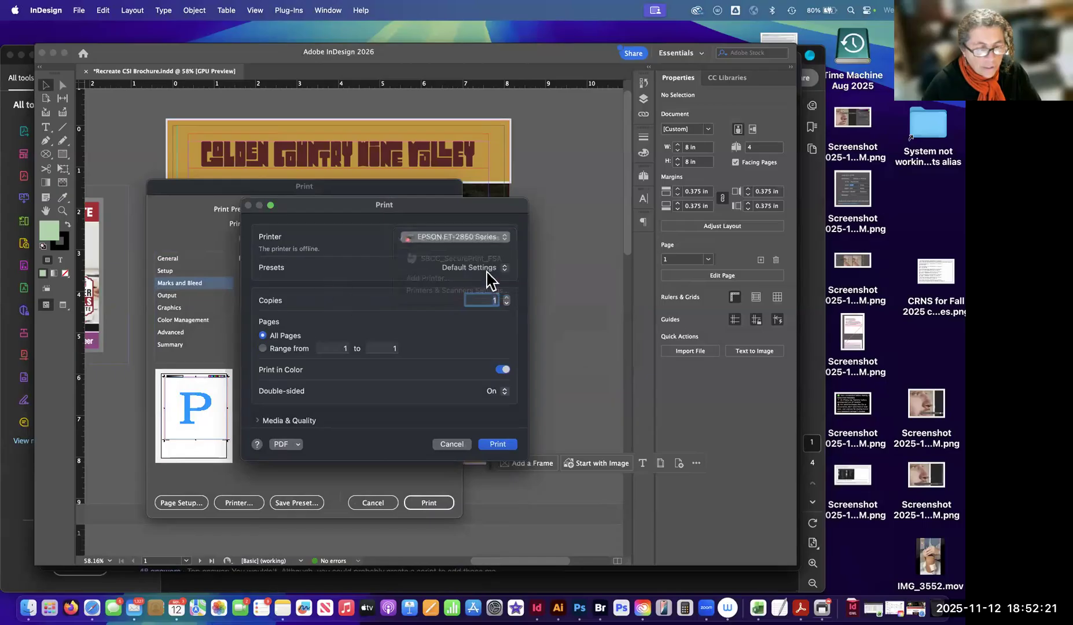
Browse the connection types for adding a printer, close the Add Printer window, and cancel the system printer settings.
{"action": "left_click", "coordinate": [504, 240]}
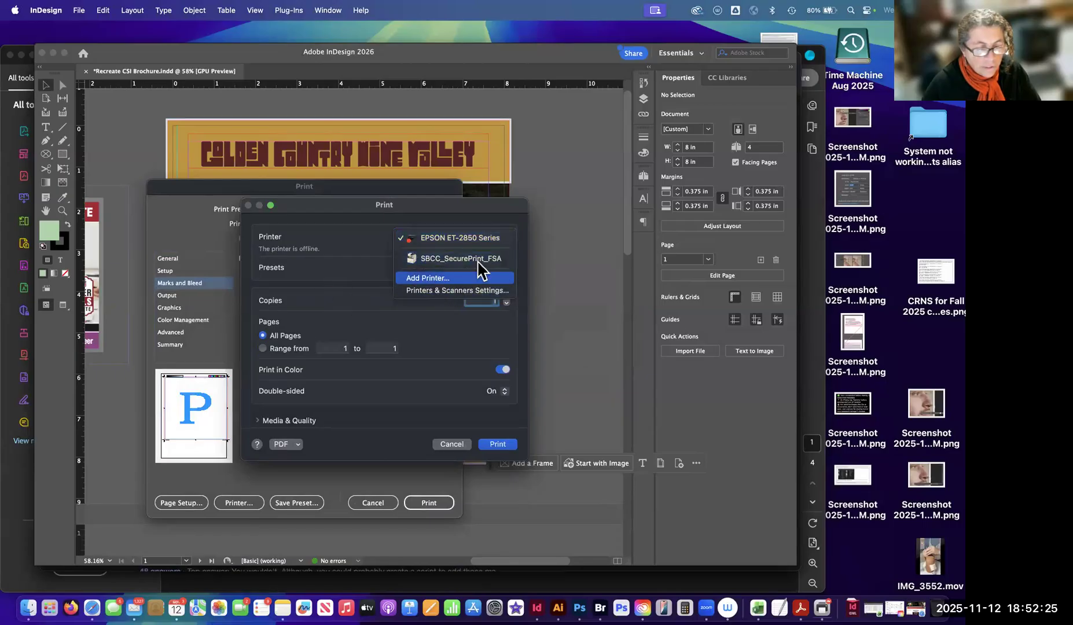
{"action": "left_click", "coordinate": [438, 279]}
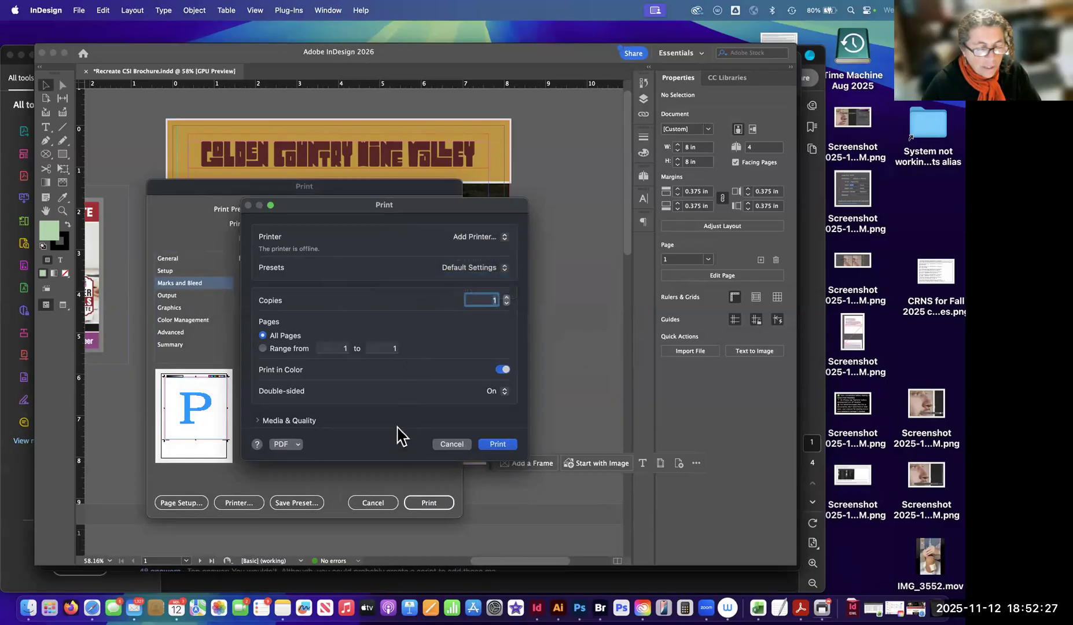
{"action": "left_click", "coordinate": [680, 178]}
{"action": "left_click", "coordinate": [710, 178]}
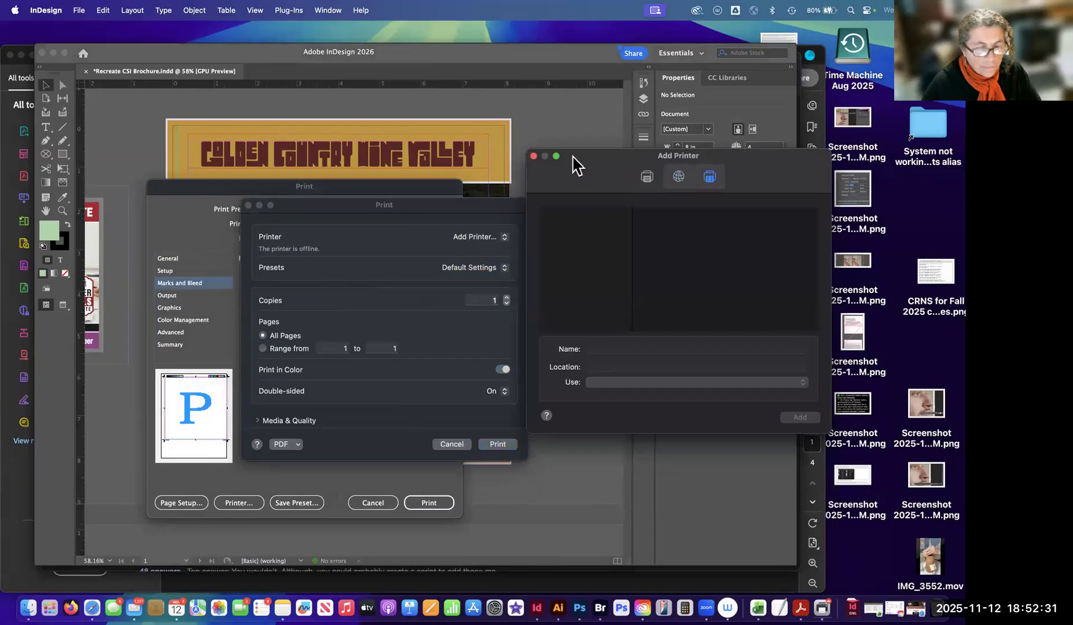
{"action": "left_click", "coordinate": [533, 156]}
{"action": "left_click_drag", "start_coordinate": [434, 205], "coordinate": [377, 191]}
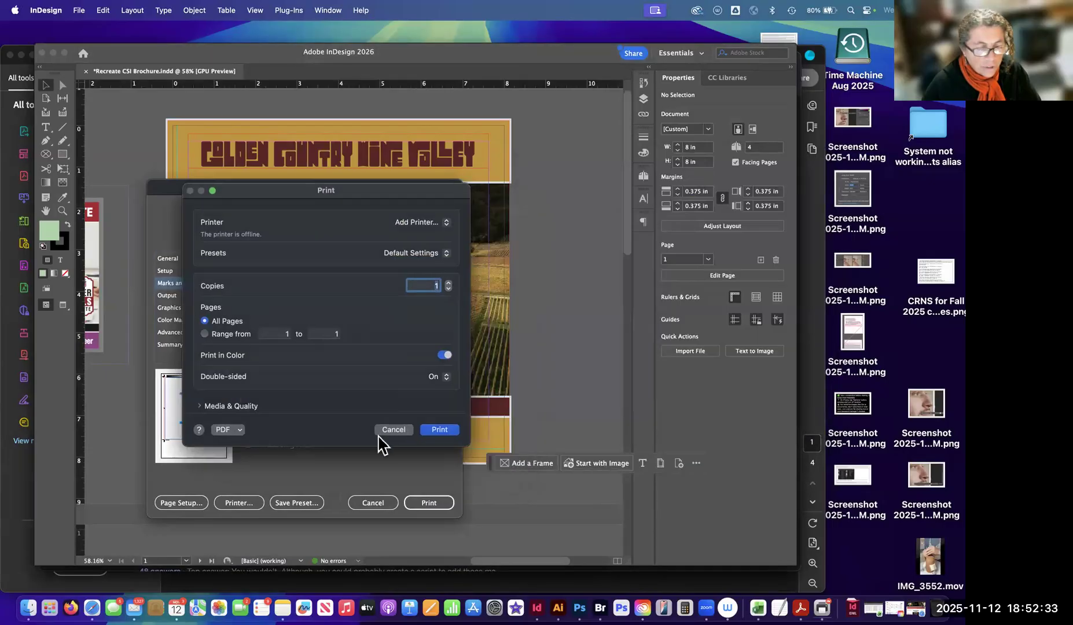
{"action": "left_click", "coordinate": [394, 429]}
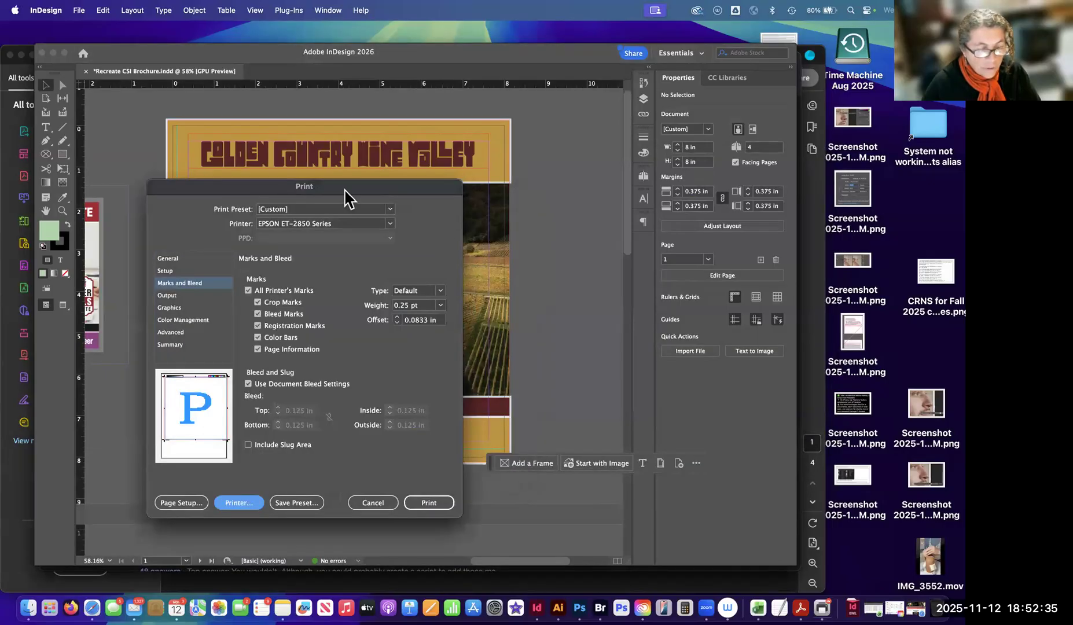
{"action": "left_click_drag", "start_coordinate": [419, 190], "coordinate": [387, 121]}
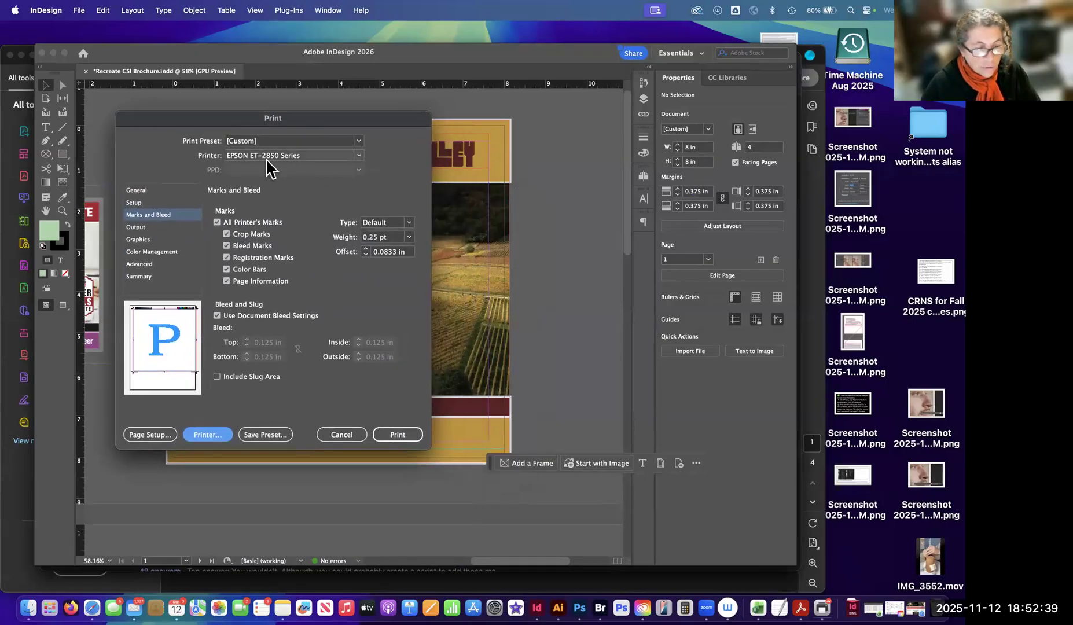
Look through the available printers and print presets once more, keeping the EPSON ET-2850 Series and the [Custom] preset.
{"action": "left_click", "coordinate": [359, 157]}
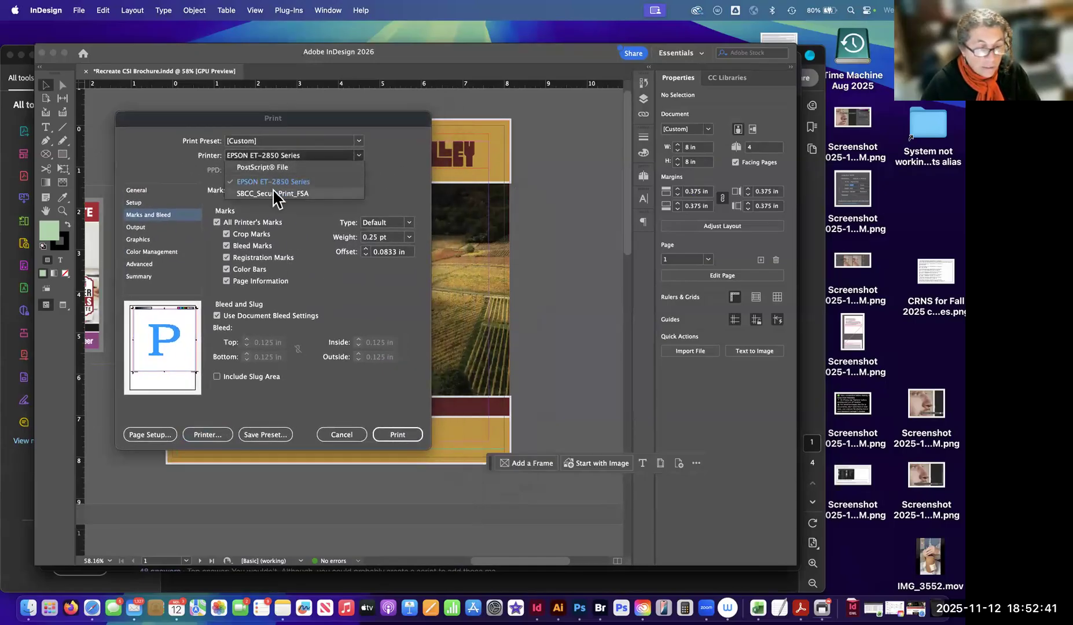
{"action": "left_click", "coordinate": [395, 144]}
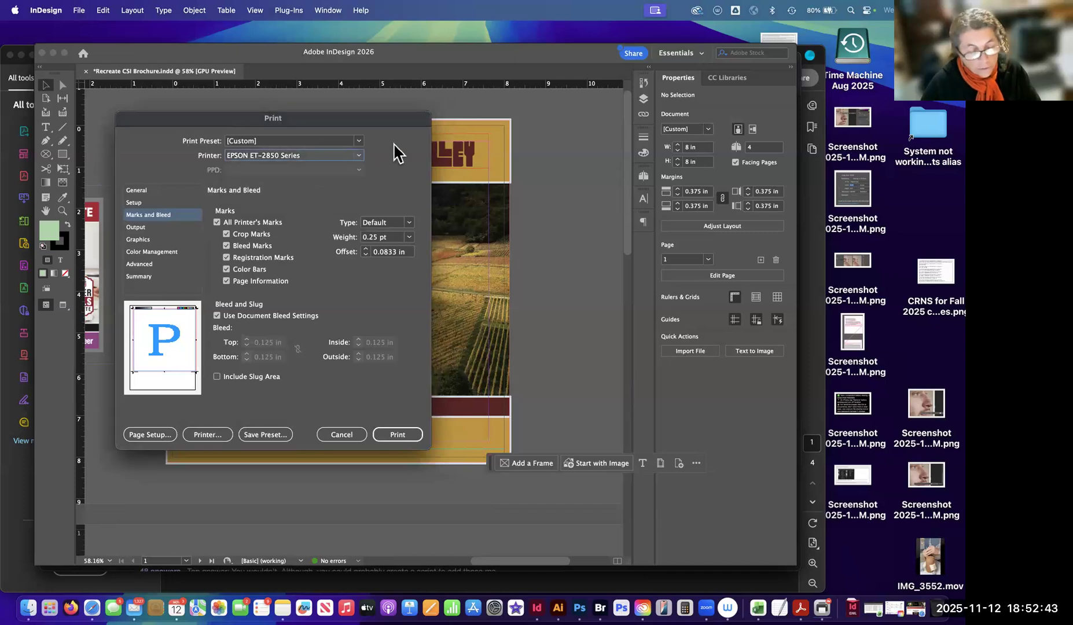
{"action": "left_click", "coordinate": [360, 155]}
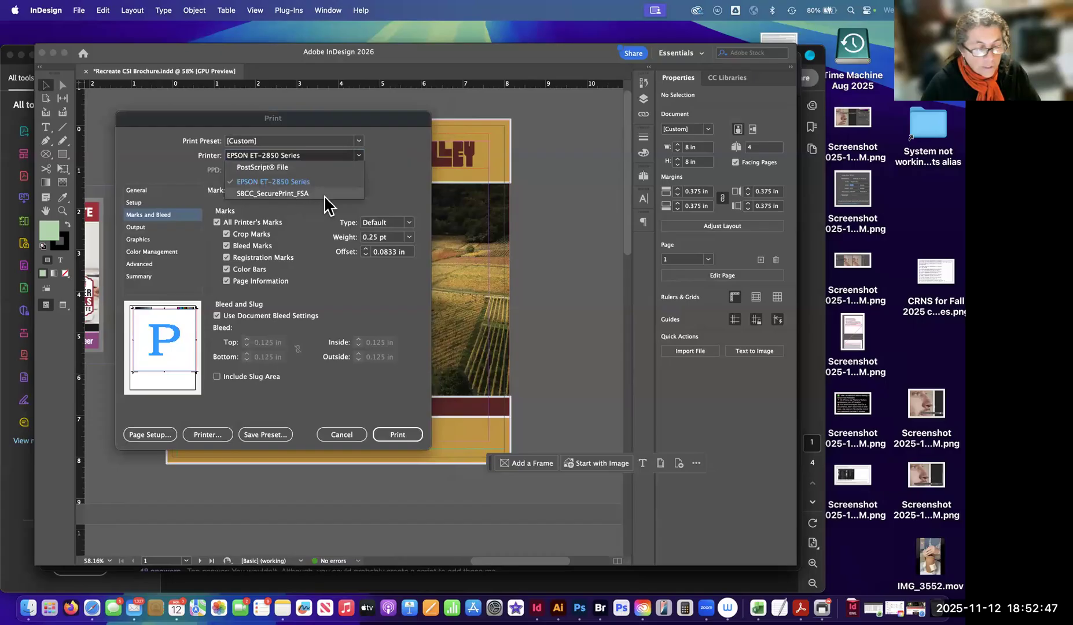
{"action": "left_click", "coordinate": [394, 173]}
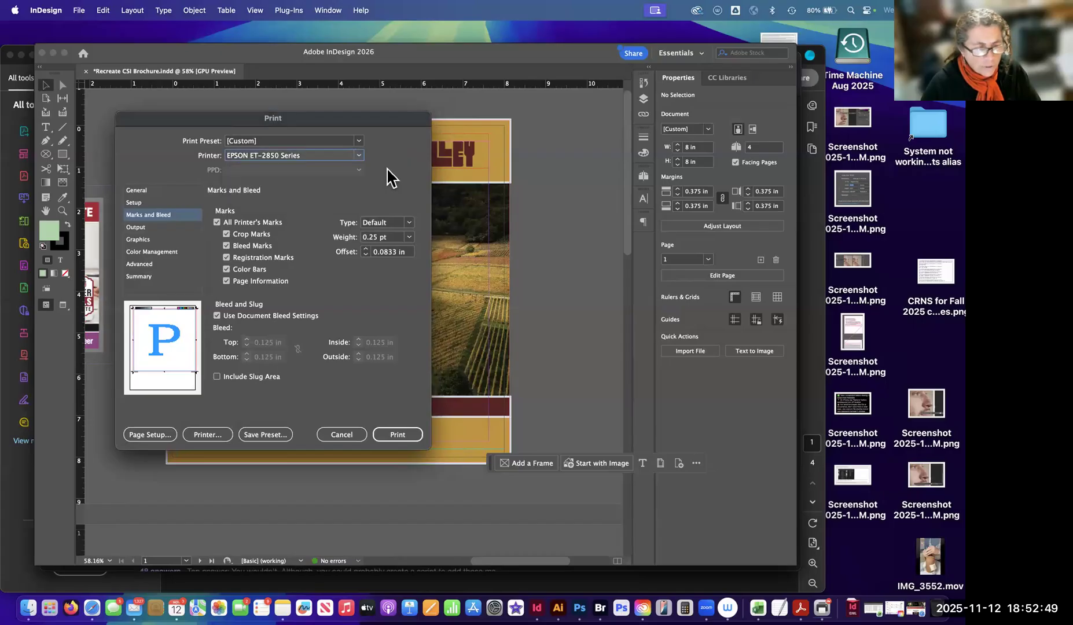
{"action": "left_click", "coordinate": [360, 142]}
{"action": "left_click", "coordinate": [383, 148]}
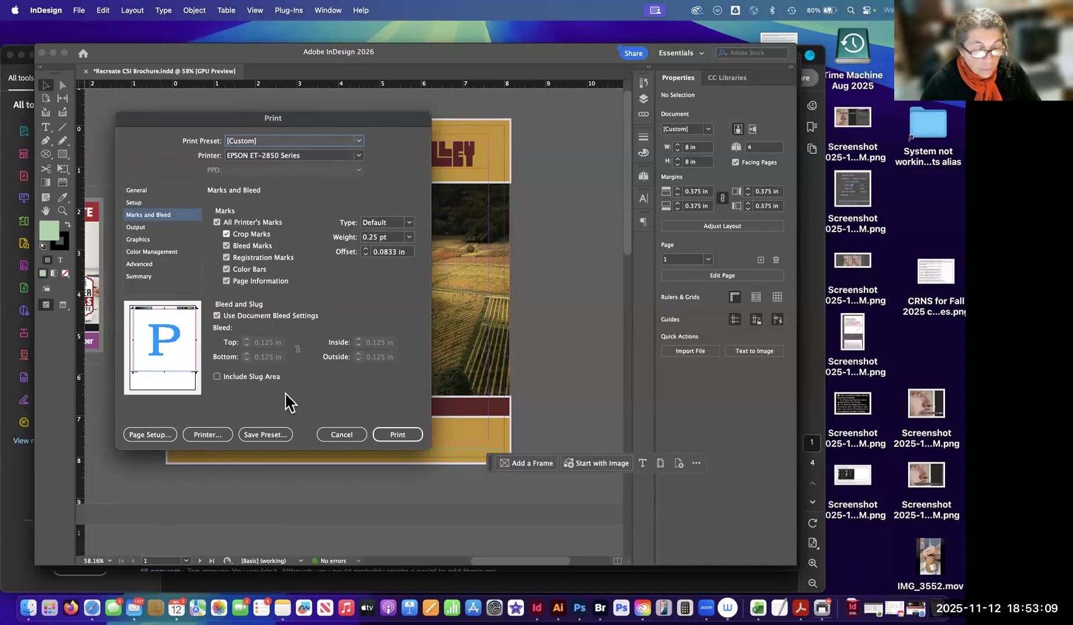
Check the printers offered under Format For in Page Setup, cancel it, and close the Print dialog without printing.
{"action": "left_click", "coordinate": [158, 439]}
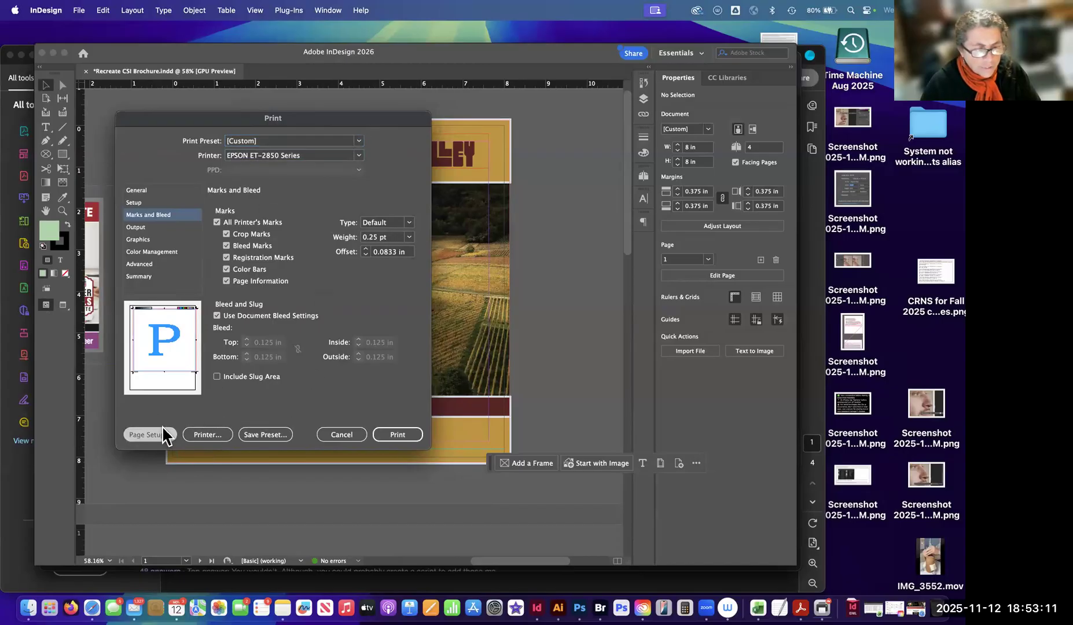
{"action": "left_click", "coordinate": [588, 347]}
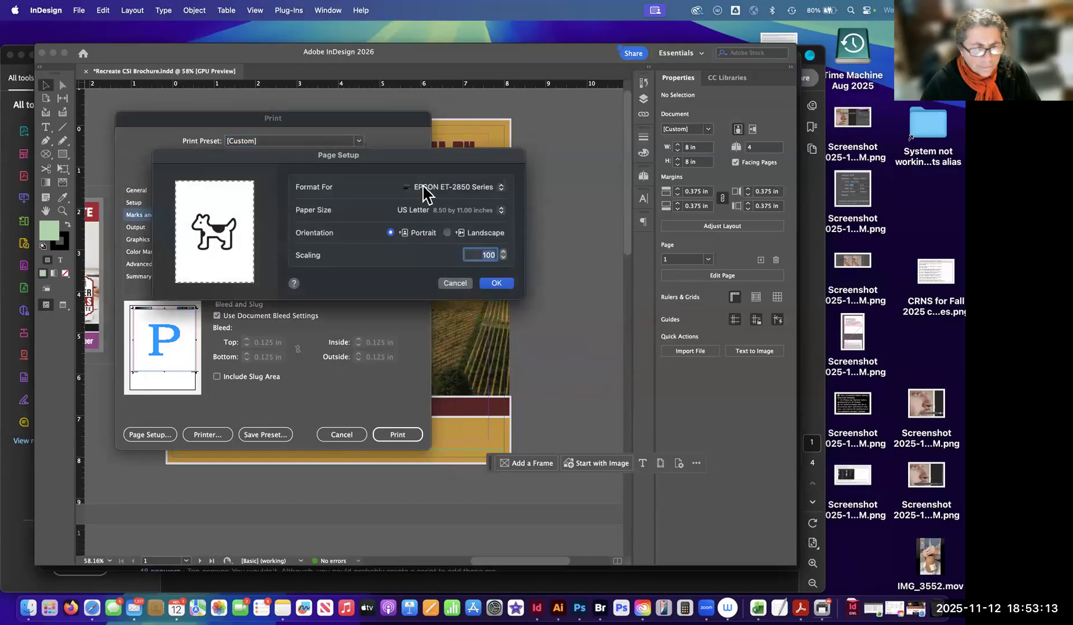
{"action": "left_click", "coordinate": [479, 190]}
{"action": "left_click", "coordinate": [479, 189]}
{"action": "left_click", "coordinate": [457, 283]}
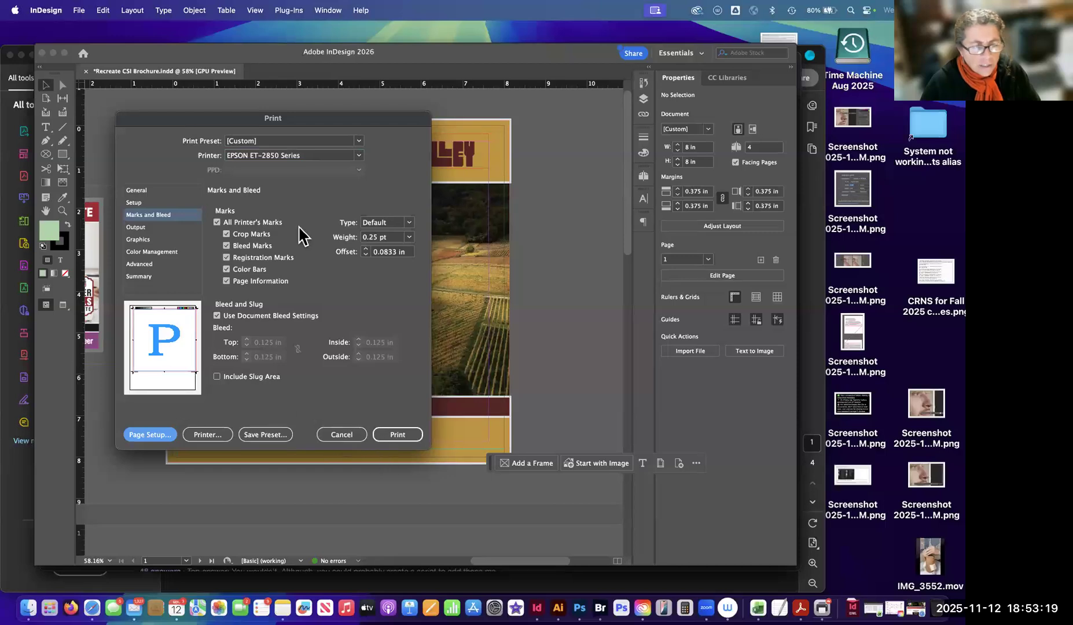
{"action": "left_click", "coordinate": [348, 436]}
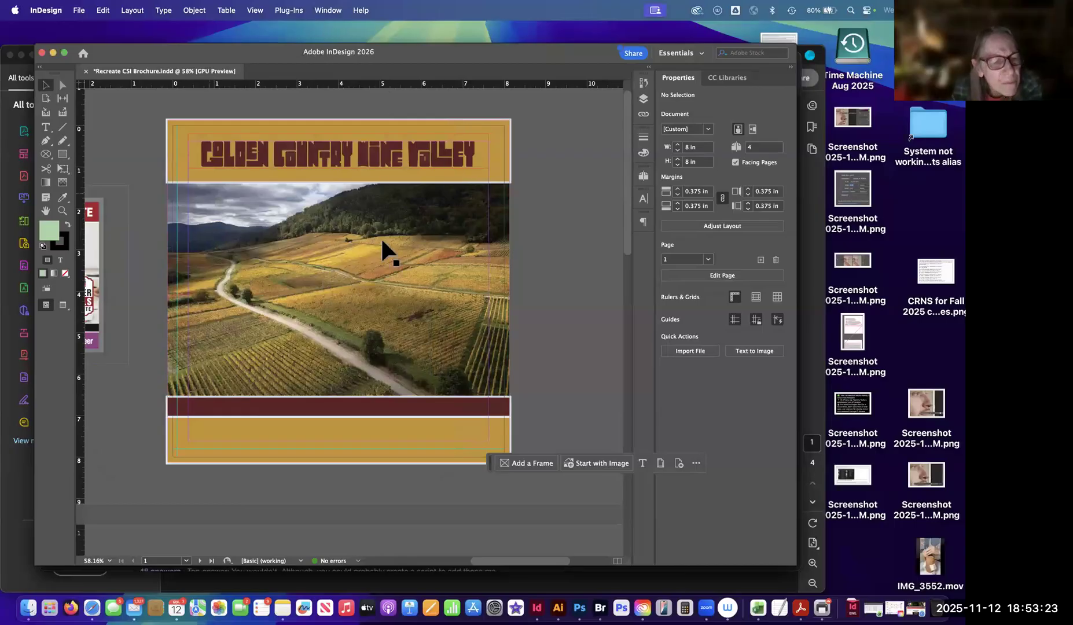
Start exporting the brochure in Adobe PDF (Print) format as Recreate CSI Brochure.pdf in the Fall 2025_Digital Design Techniques folder.
{"action": "left_click", "coordinate": [79, 9]}
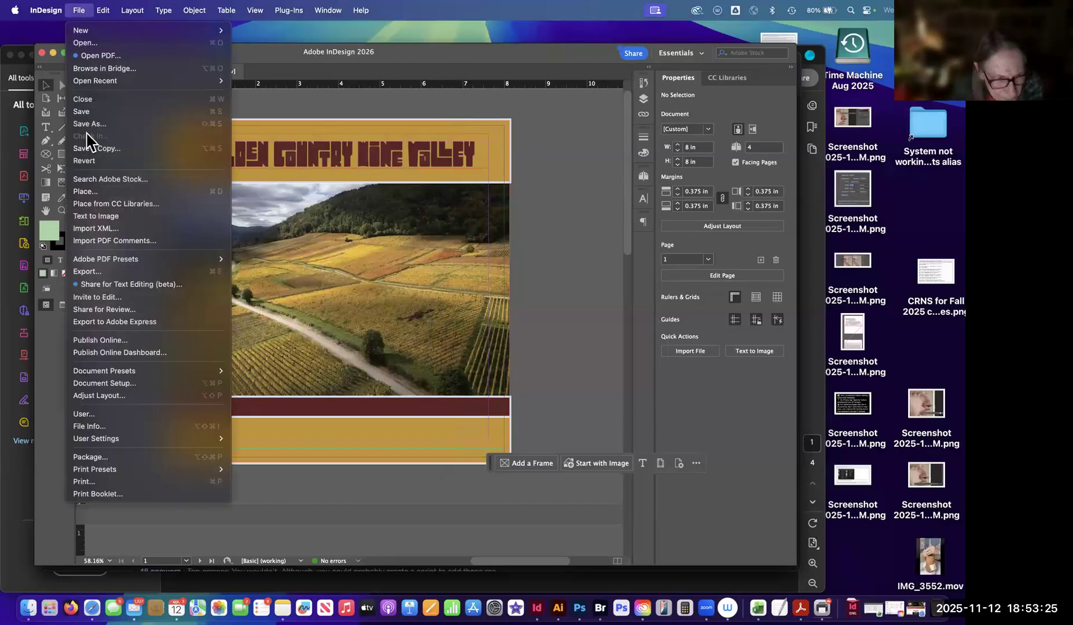
{"action": "mouse_move", "coordinate": [100, 264]}
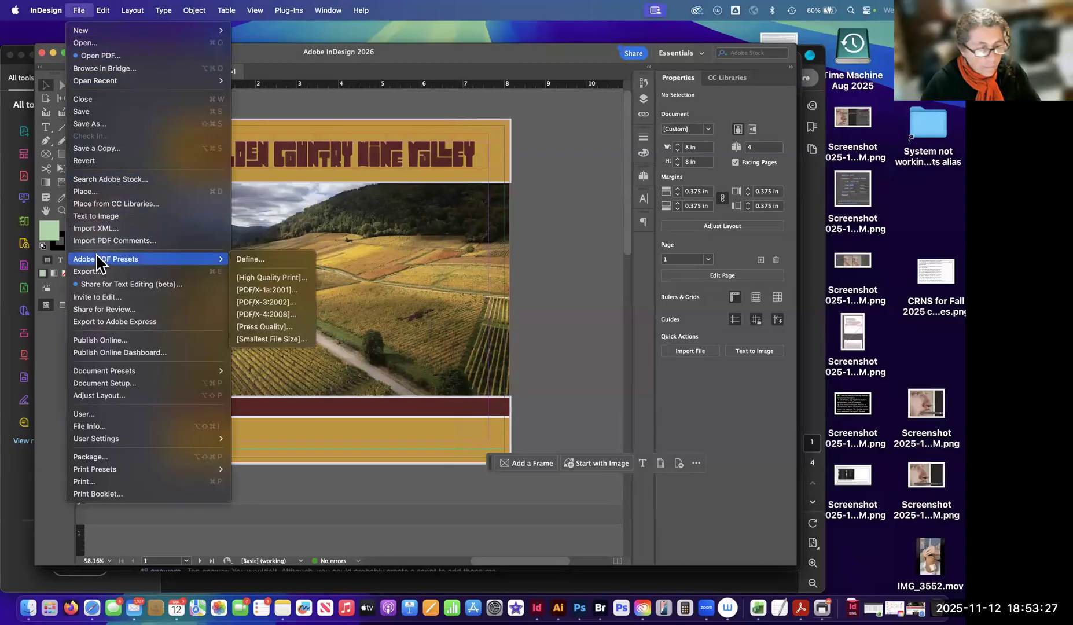
{"action": "left_click", "coordinate": [98, 272]}
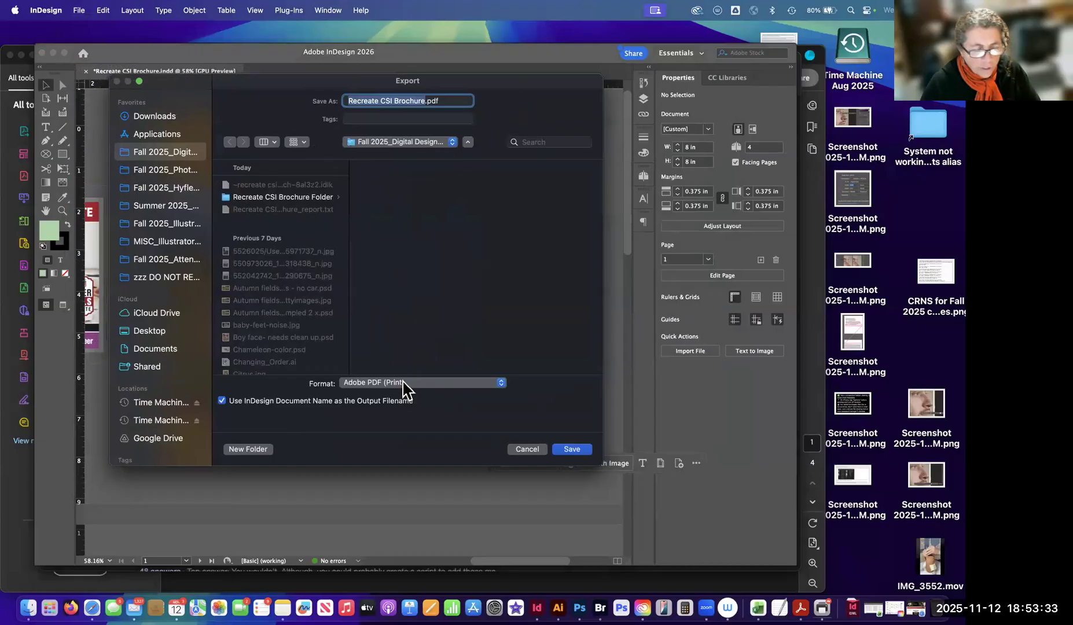
{"action": "left_click", "coordinate": [408, 384]}
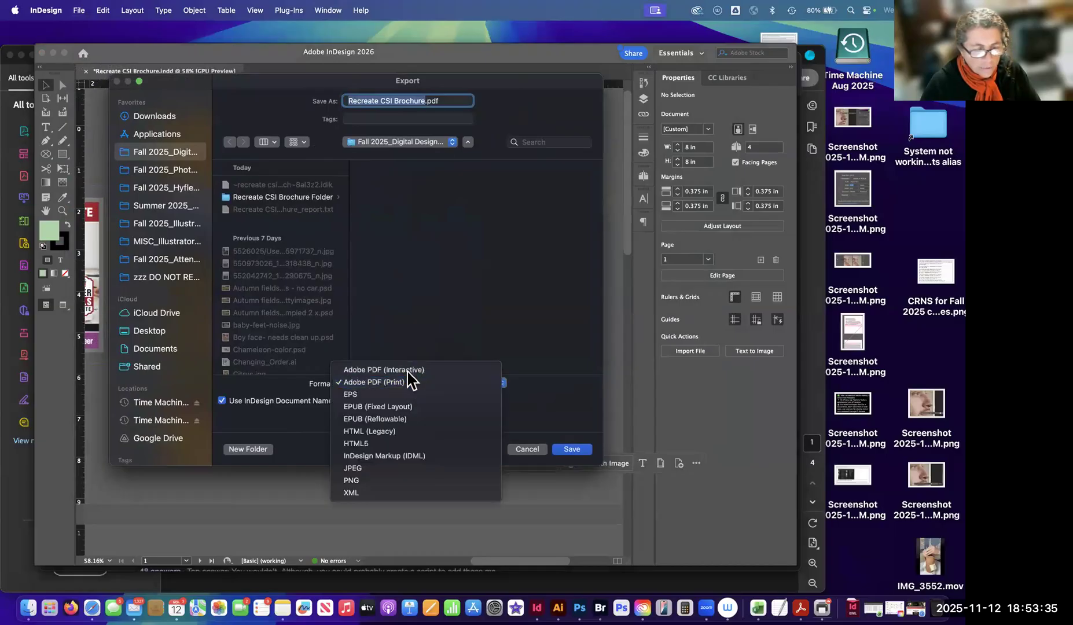
{"action": "left_click", "coordinate": [402, 383]}
{"action": "left_click", "coordinate": [571, 449]}
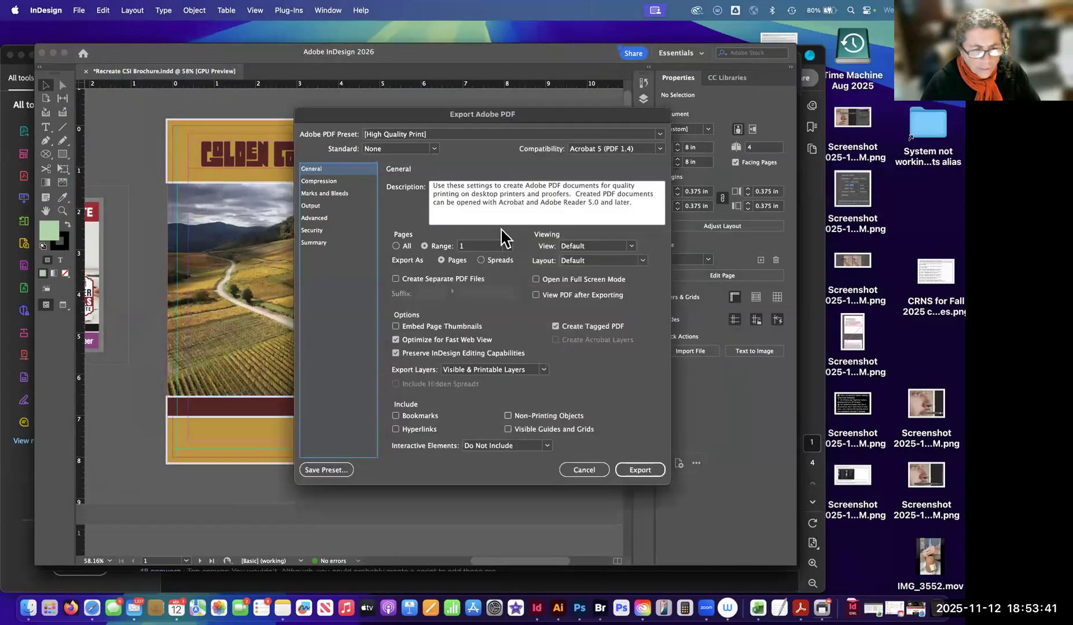
Enable All Printer's Marks and Use Document Bleed Settings on the High Quality Print preset, and export the PDF.
{"action": "left_click_drag", "start_coordinate": [431, 116], "coordinate": [253, 91]}
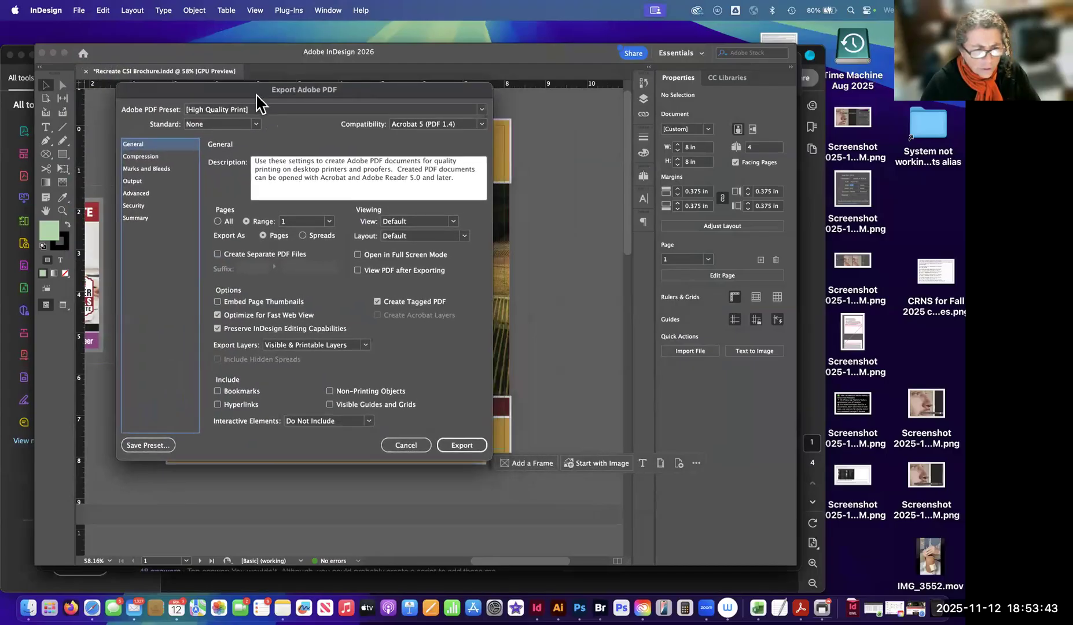
{"action": "left_click", "coordinate": [254, 109]}
{"action": "left_click", "coordinate": [255, 120]}
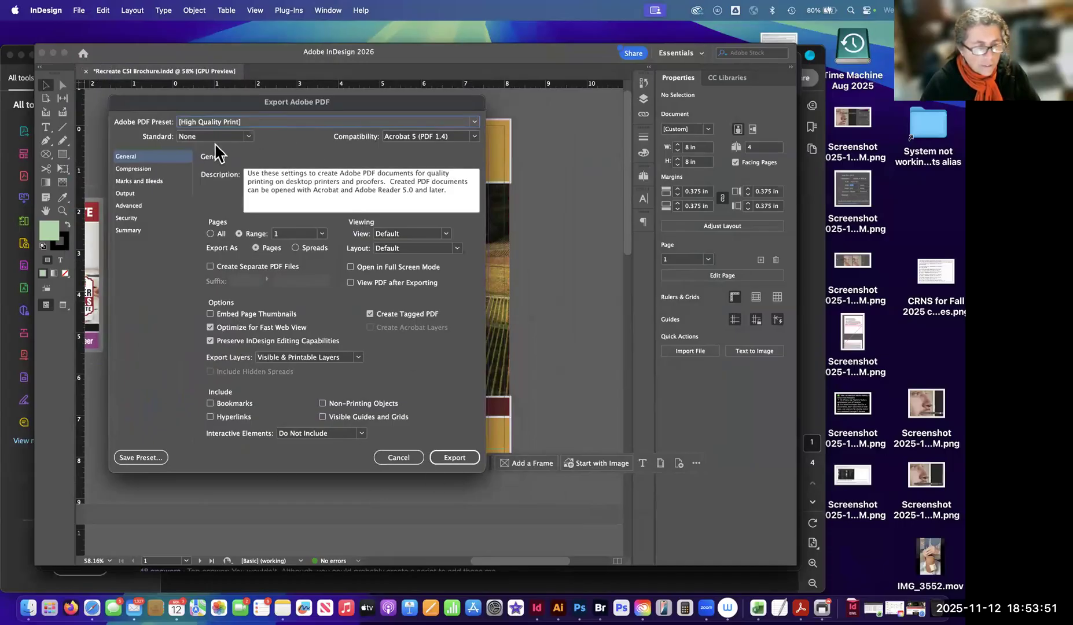
{"action": "left_click", "coordinate": [139, 181]}
{"action": "left_click", "coordinate": [210, 185]}
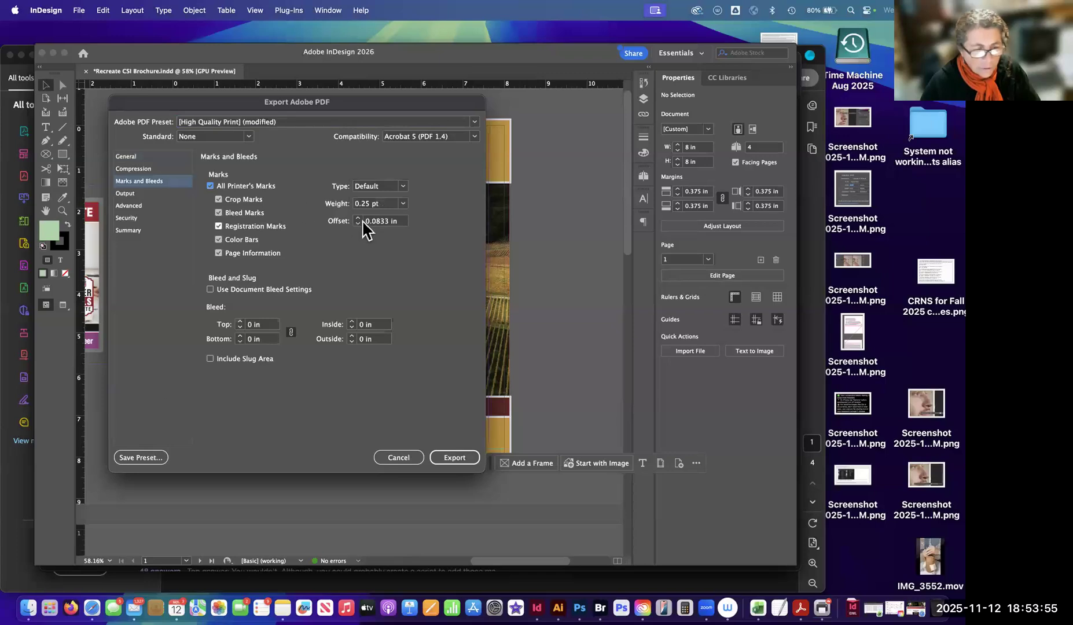
{"action": "left_click", "coordinate": [210, 290]}
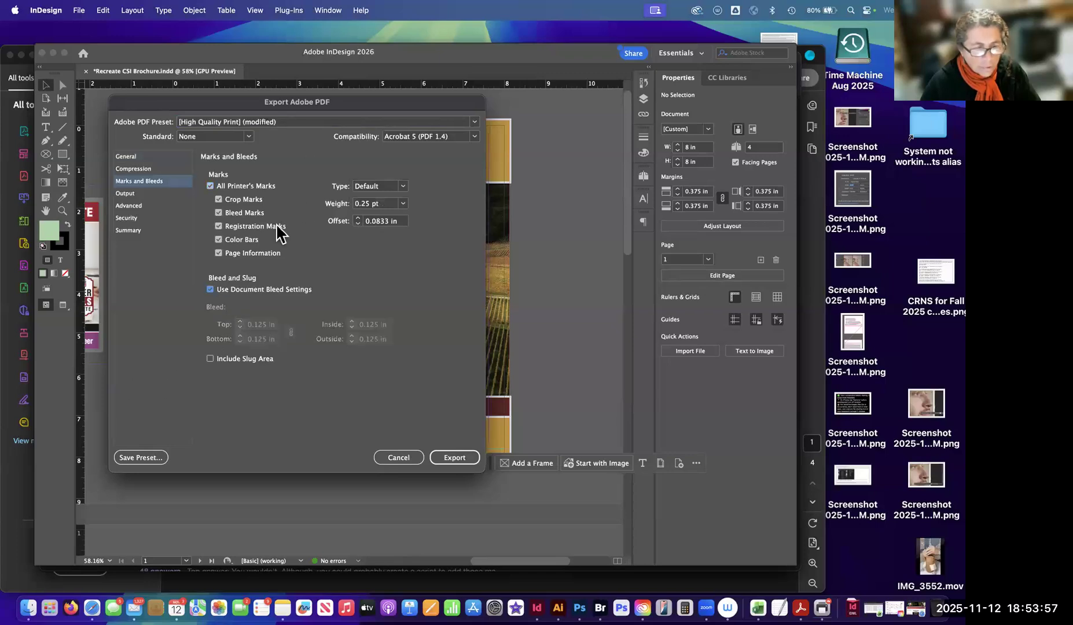
{"action": "left_click", "coordinate": [306, 123]}
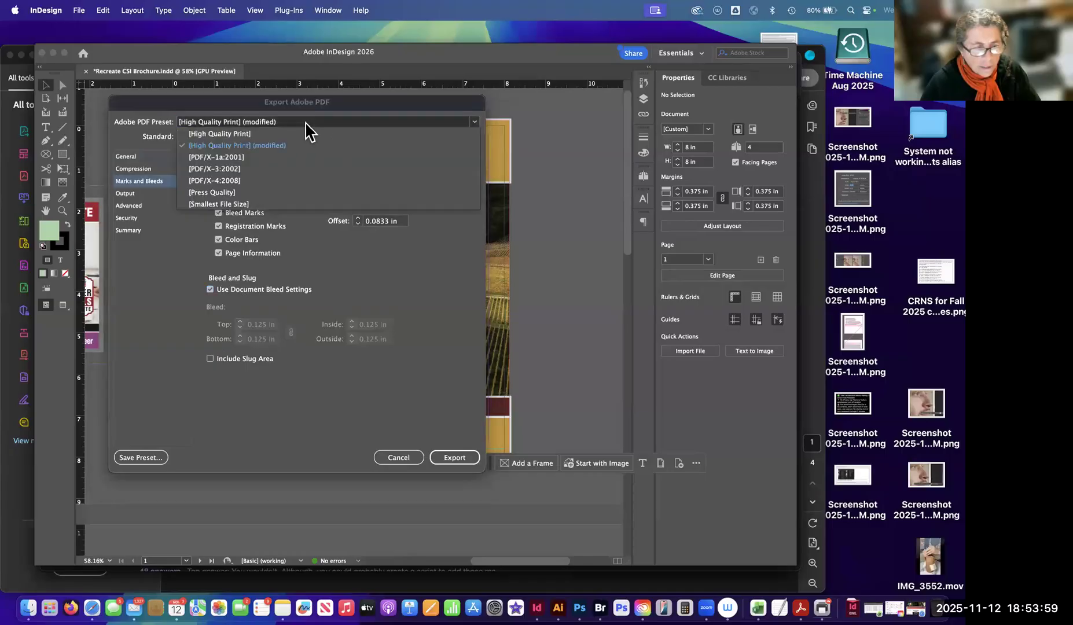
{"action": "left_click", "coordinate": [307, 123]}
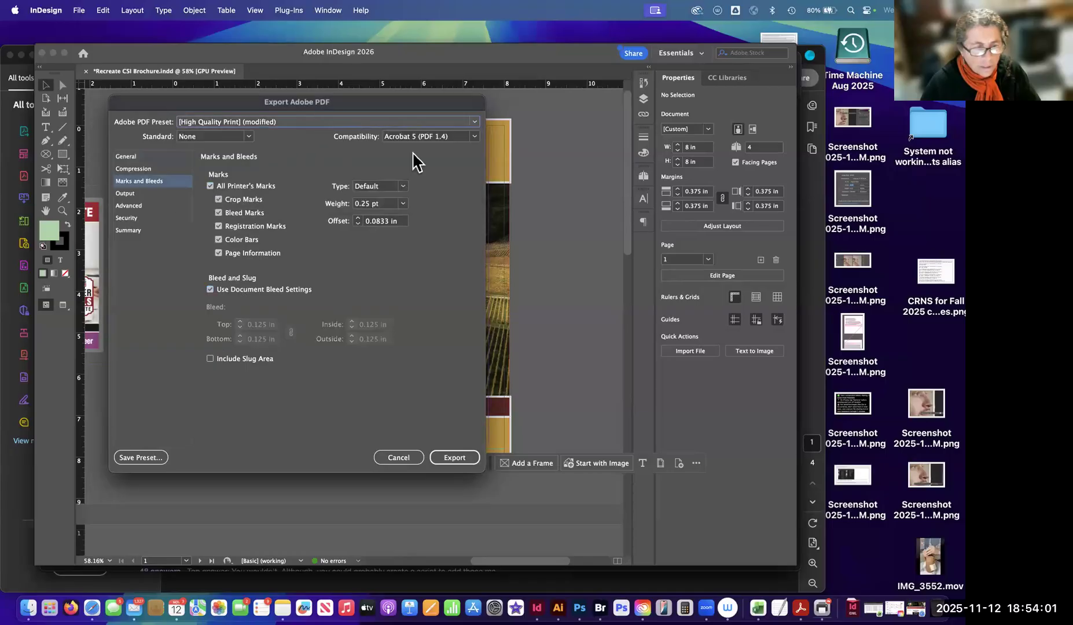
{"action": "left_click", "coordinate": [455, 458]}
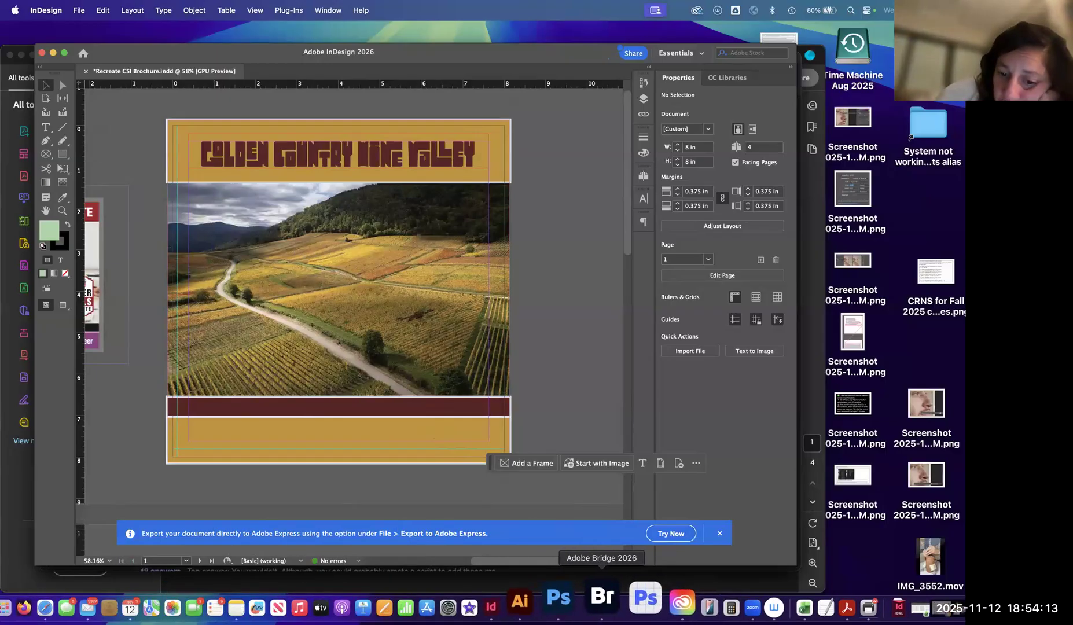
Export the brochure again as Adobe PDF (Print), replacing the existing Recreate CSI Brochure.pdf.
{"action": "left_click", "coordinate": [79, 12]}
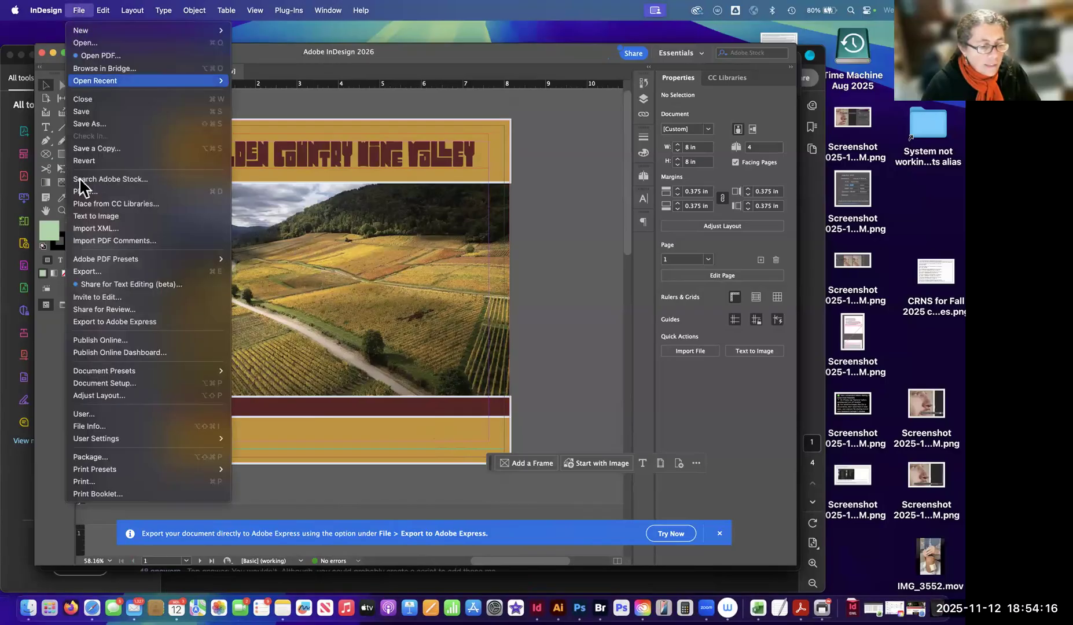
{"action": "left_click", "coordinate": [93, 280]}
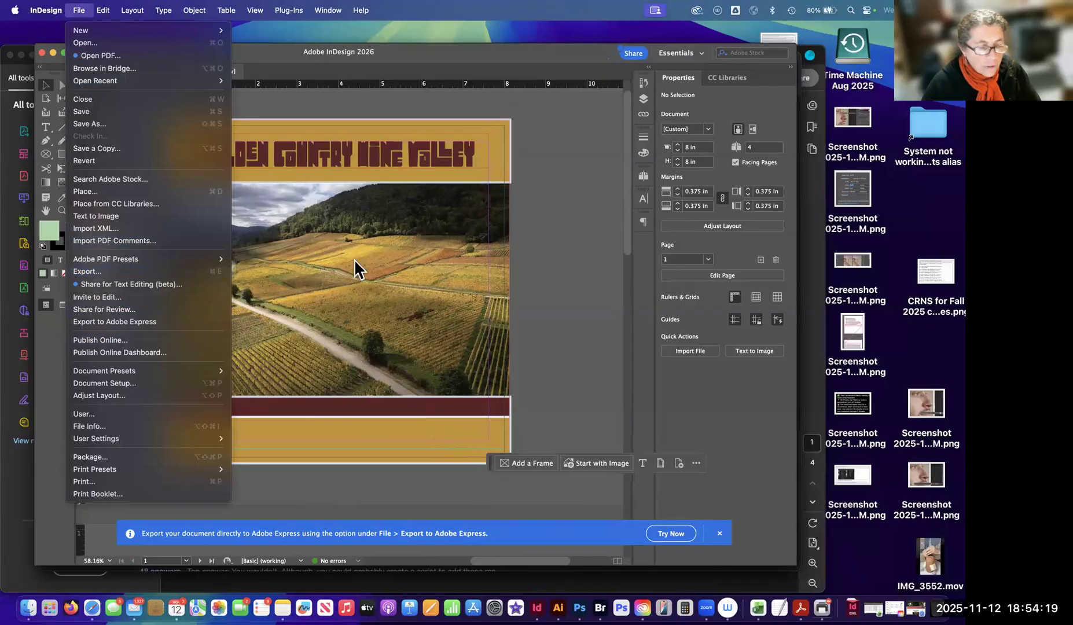
{"action": "left_click_drag", "start_coordinate": [427, 84], "coordinate": [326, 77]}
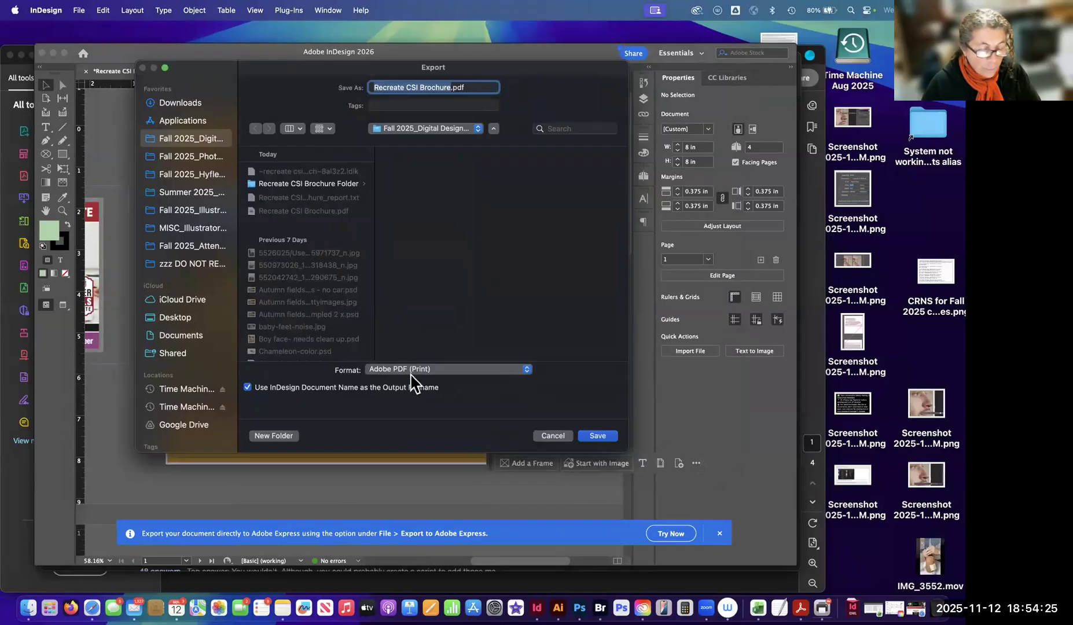
{"action": "left_click", "coordinate": [412, 370]}
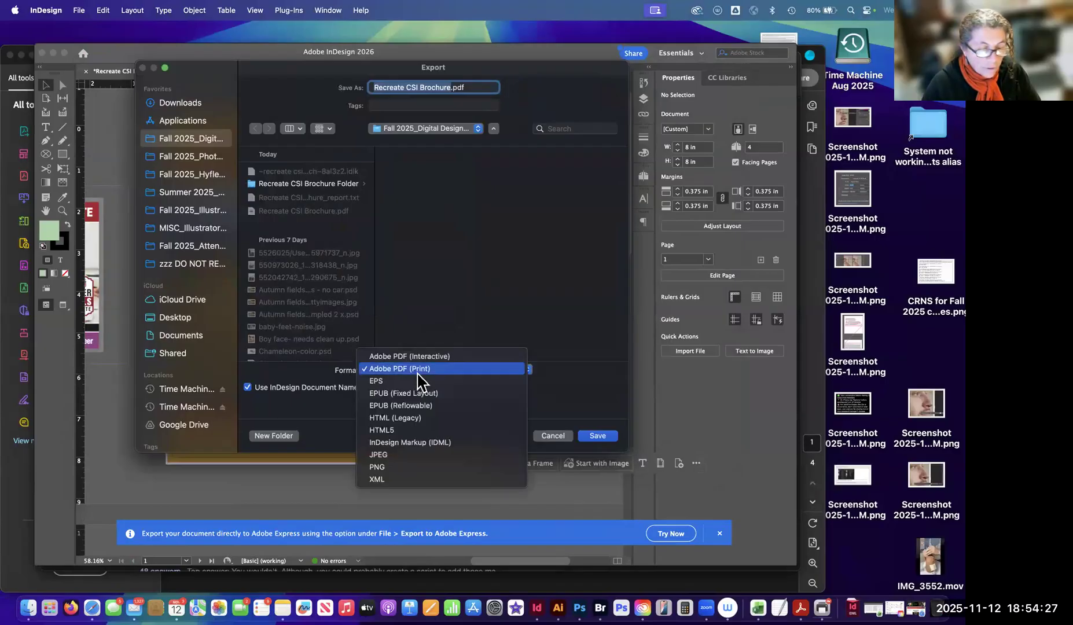
{"action": "left_click", "coordinate": [417, 371]}
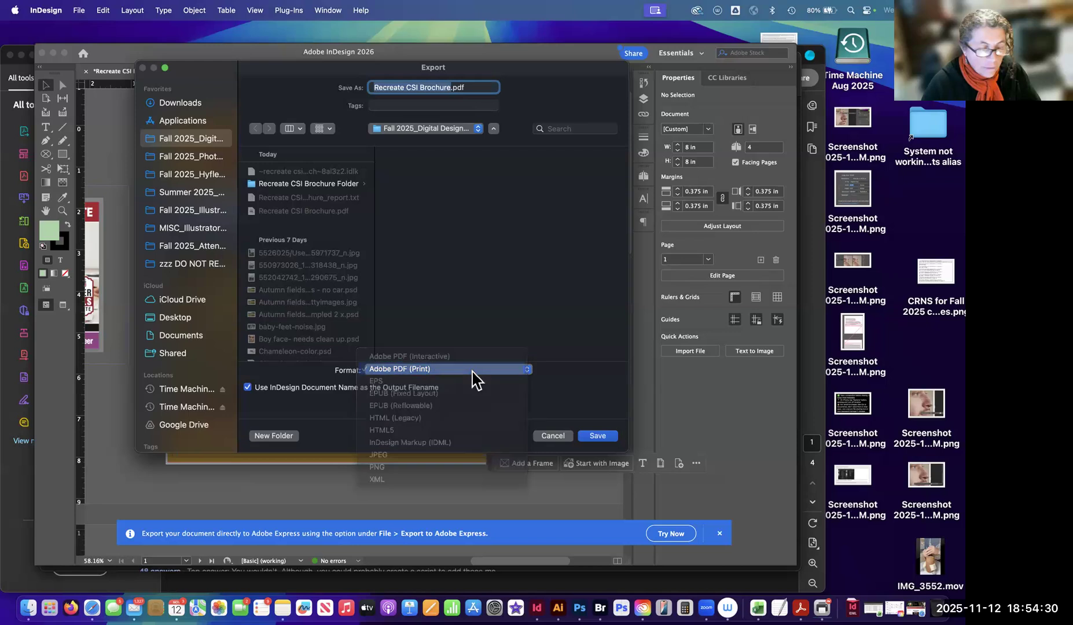
{"action": "left_click", "coordinate": [599, 437]}
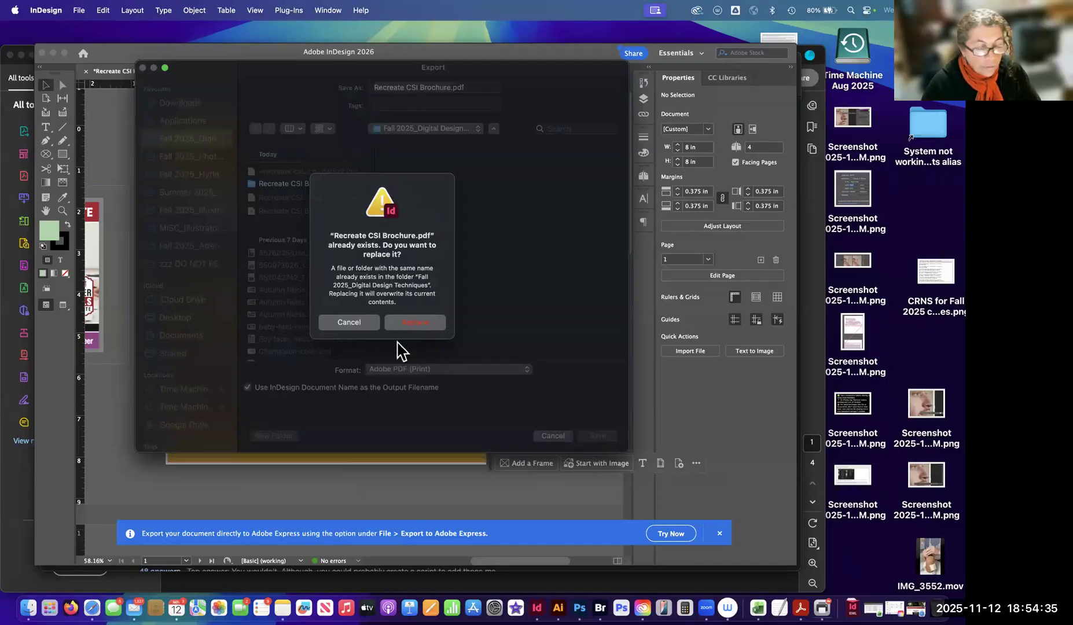
{"action": "left_click", "coordinate": [410, 324]}
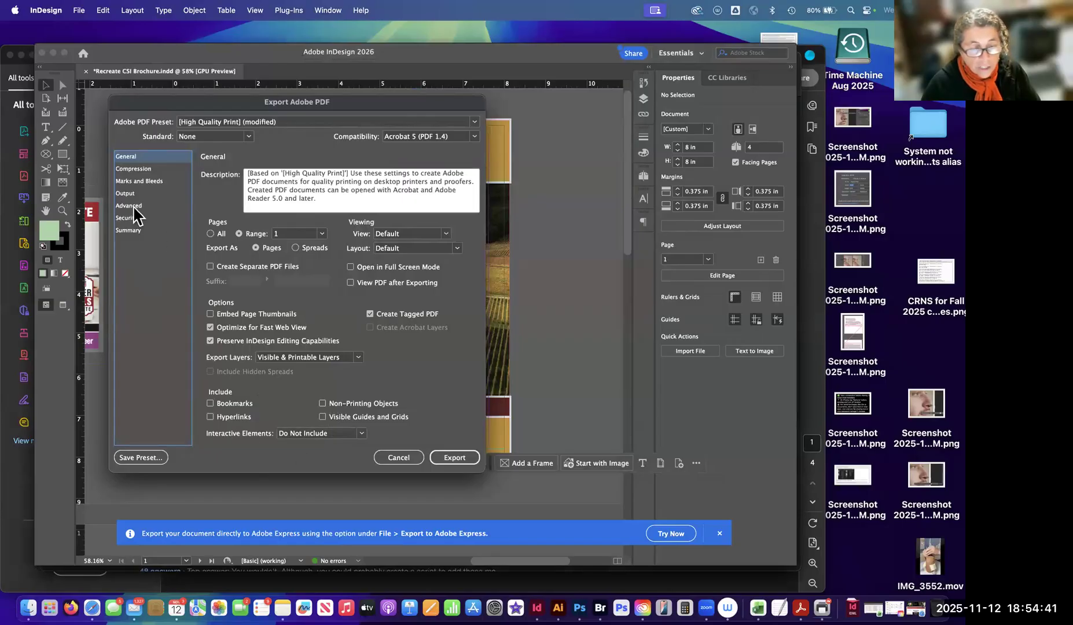
Recheck the Marks and Bleeds options, leave All Printer's Marks and Use Document Bleed Settings enabled, and export the PDF.
{"action": "left_click", "coordinate": [151, 184]}
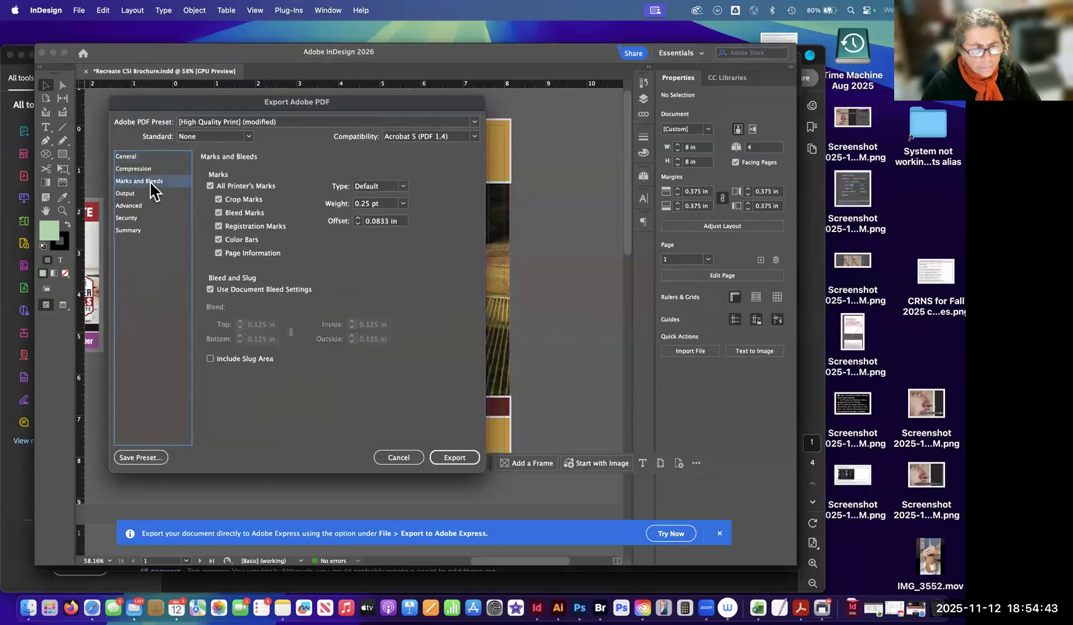
{"action": "left_click", "coordinate": [210, 186]}
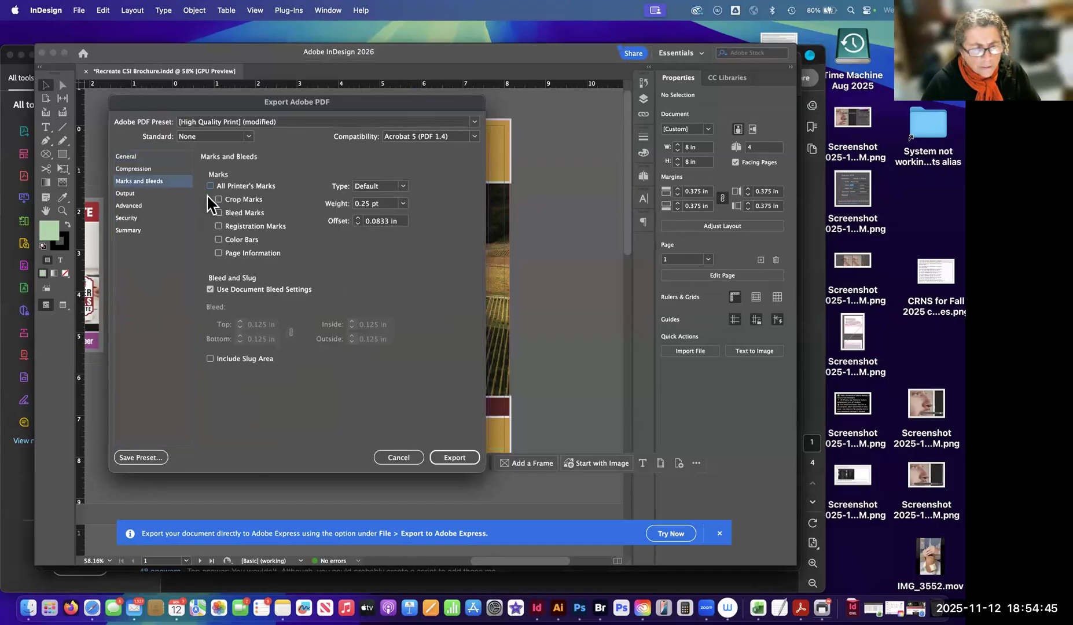
{"action": "left_click", "coordinate": [210, 186]}
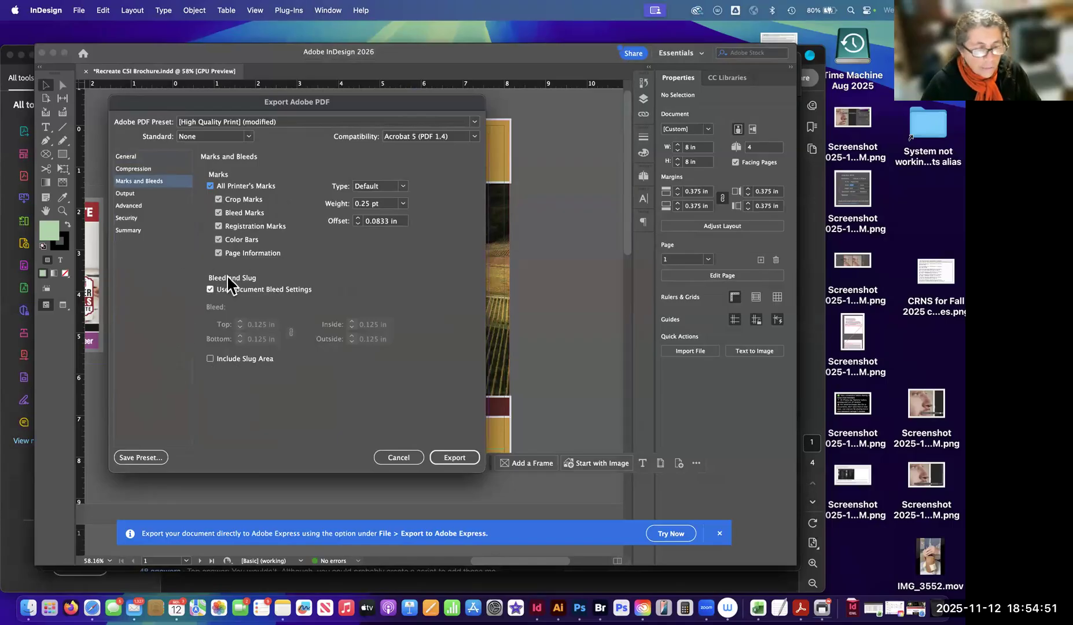
{"action": "left_click", "coordinate": [210, 289]}
{"action": "left_click", "coordinate": [210, 289]}
{"action": "left_click", "coordinate": [454, 457]}
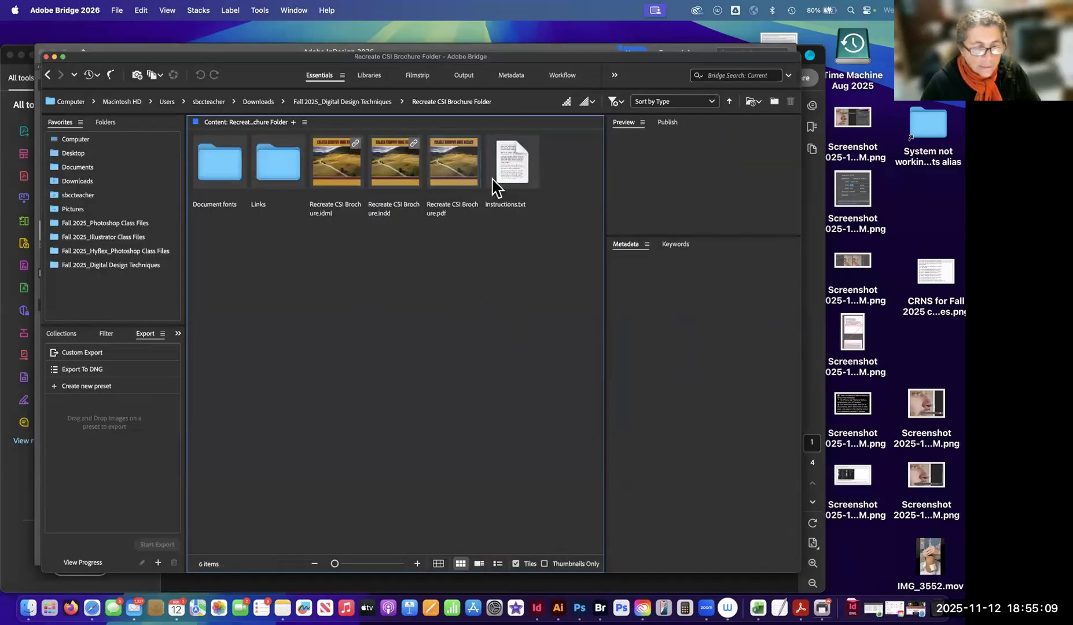
Find the exported Recreate CSI Brochure.pdf in the Fall 2025_Digital Design Techniques folder and preview it full screen.
{"action": "left_click", "coordinate": [366, 103]}
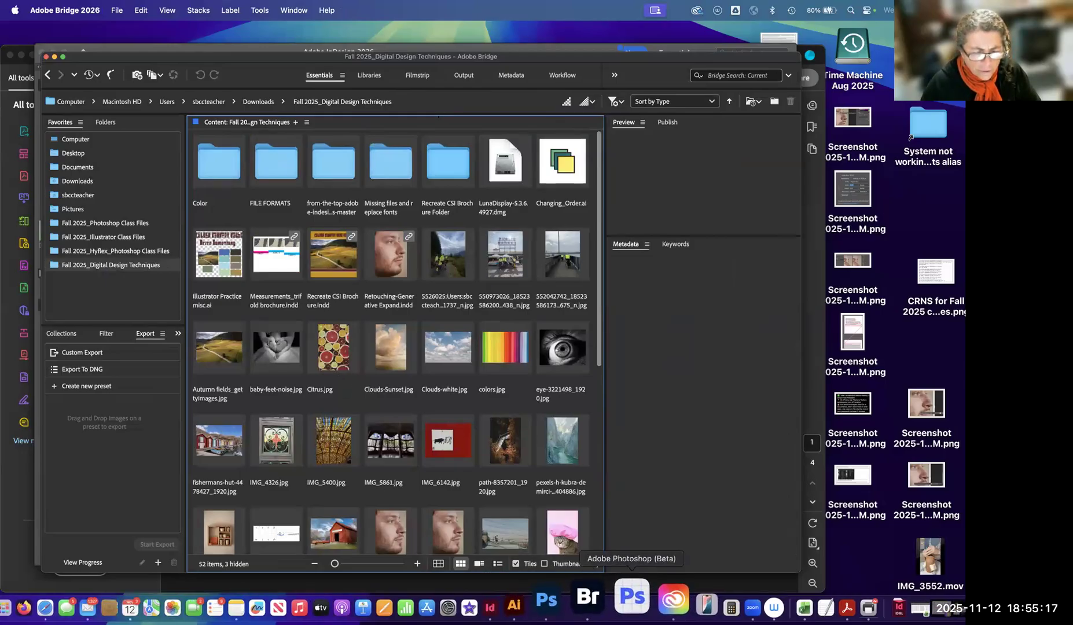
{"action": "scroll", "coordinate": [531, 315], "scroll_direction": "down", "scroll_amount": 5}
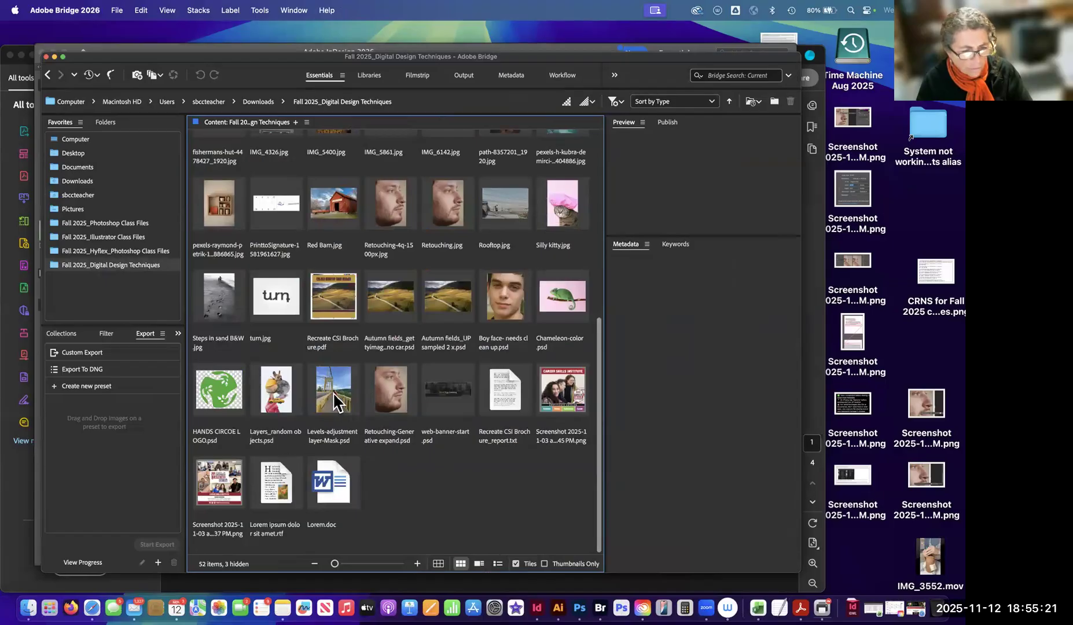
{"action": "left_click", "coordinate": [334, 298]}
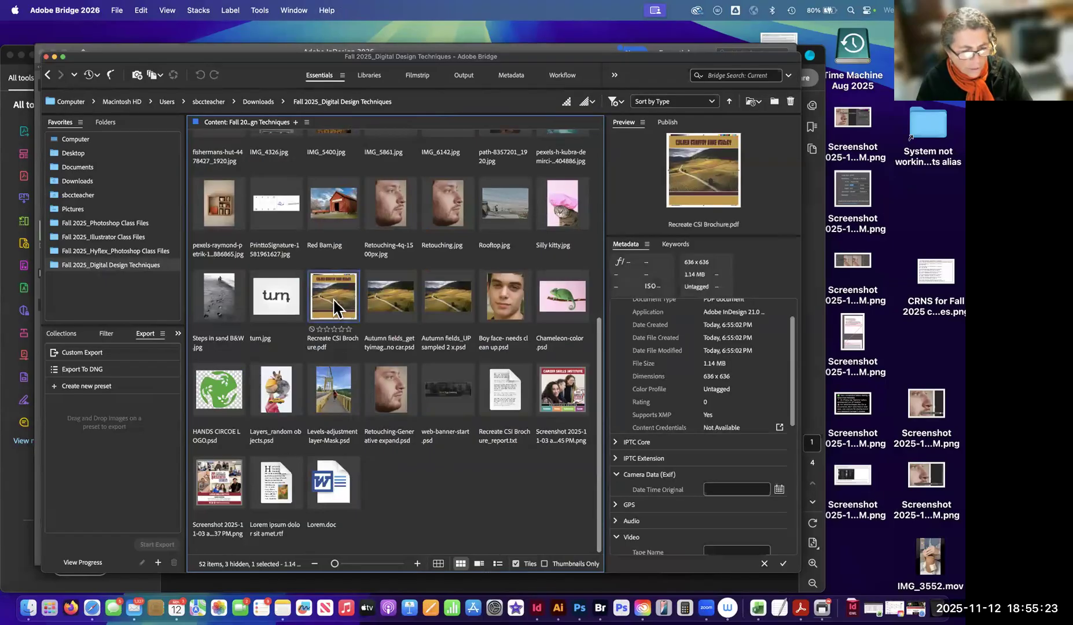
{"action": "key", "text": "space"}
{"action": "key", "text": "space"}
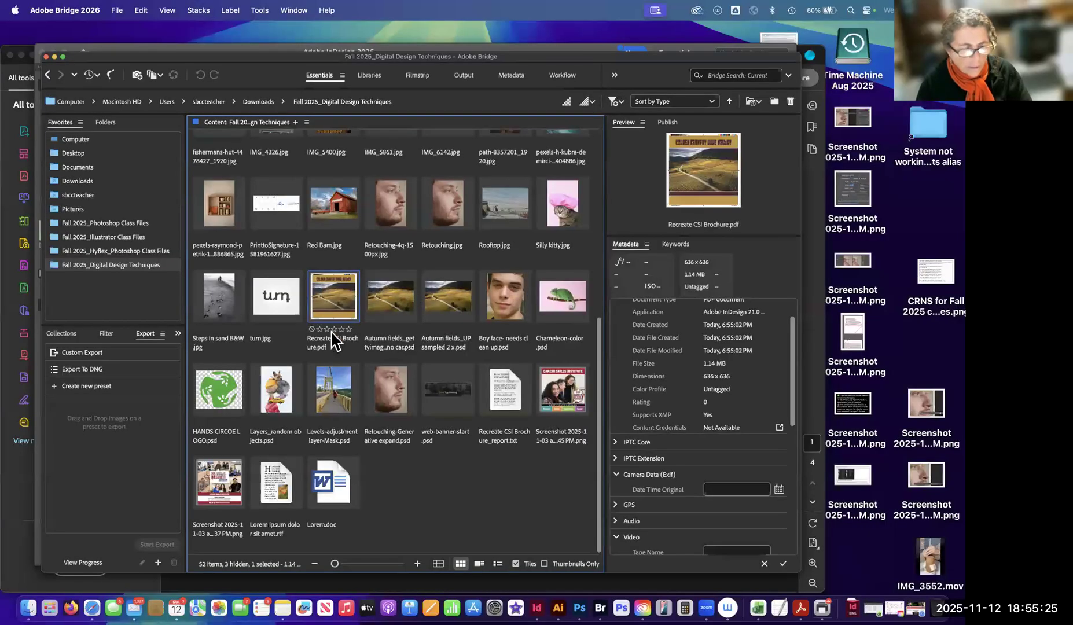
Rename the exported PDF as Recreate CSI Brochure-Printers marks.pdf.
{"action": "left_click", "coordinate": [346, 347]}
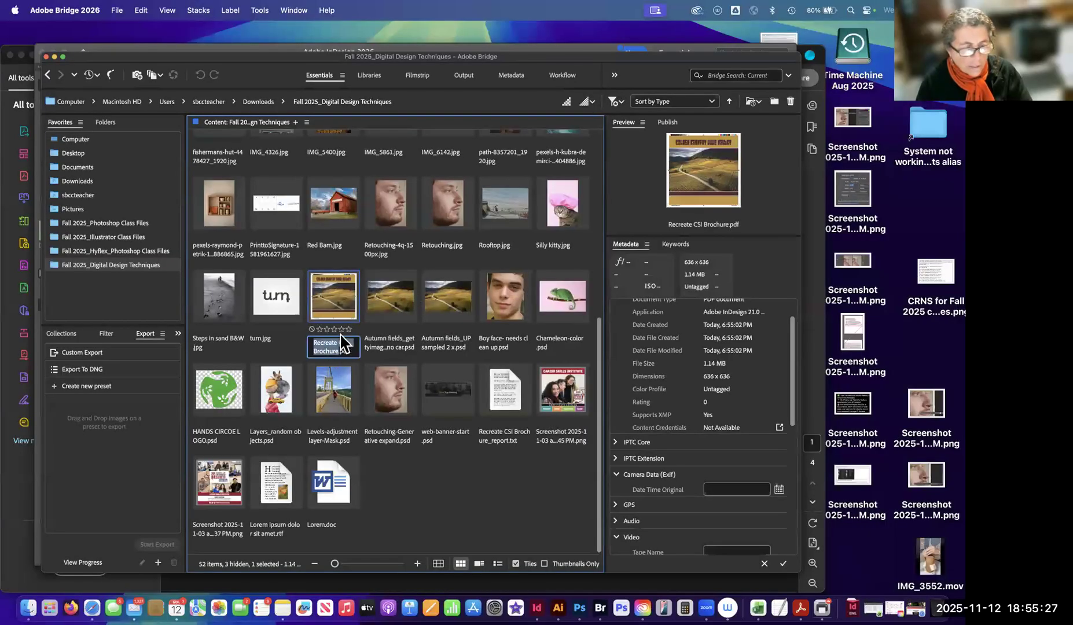
{"action": "left_click", "coordinate": [388, 479]}
{"action": "left_click", "coordinate": [320, 339]}
{"action": "key", "text": "Right"}
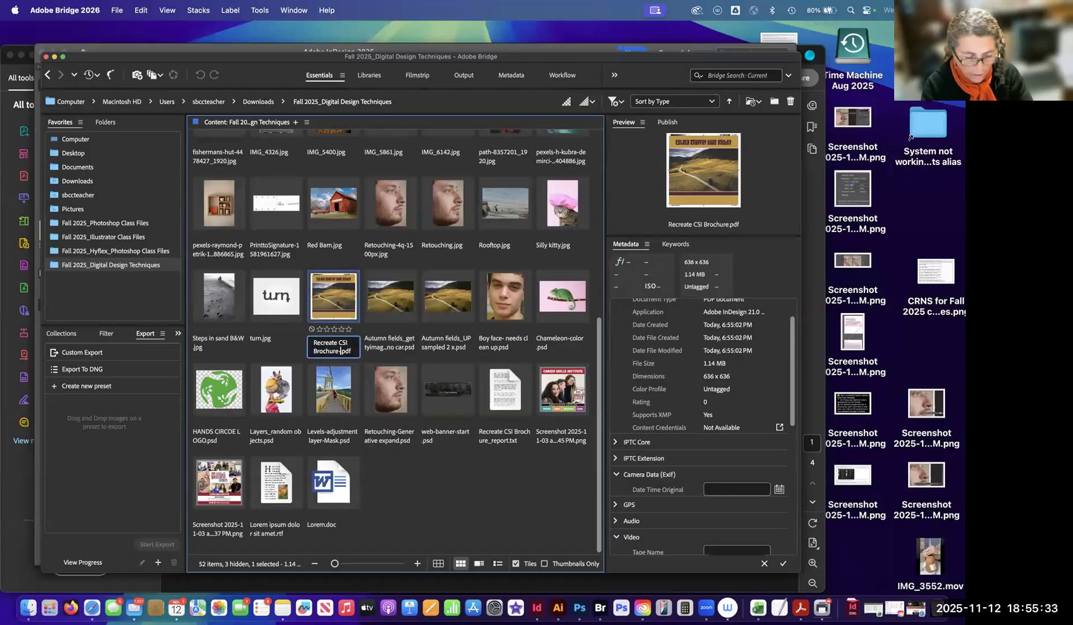
{"action": "type", "text": "-Printer"}
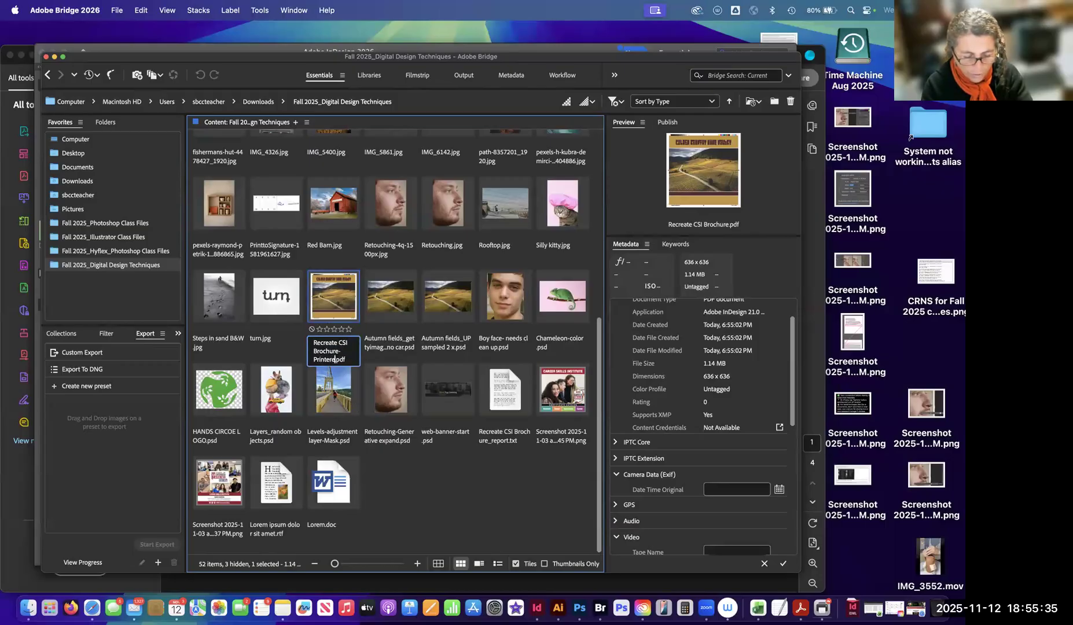
{"action": "key", "text": "BackSpace"}
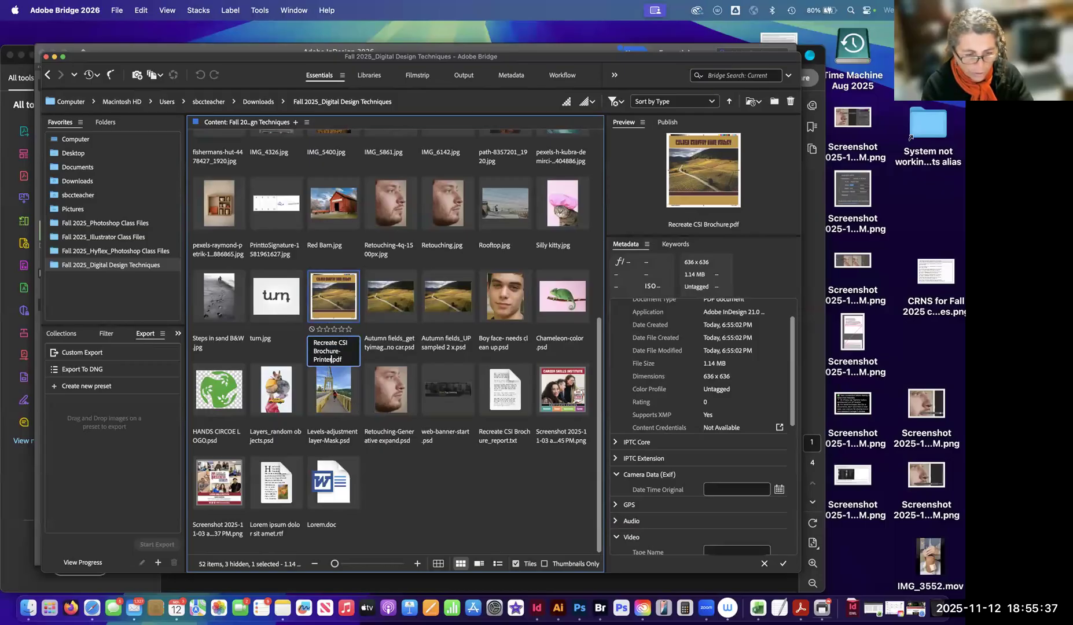
{"action": "type", "text": "s marks"}
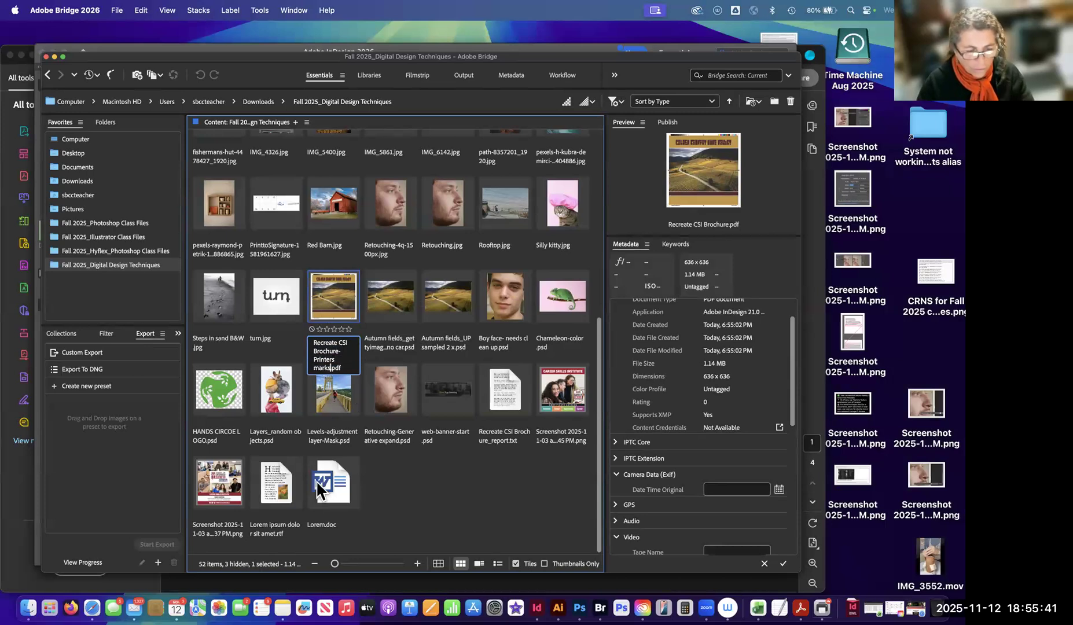
{"action": "key", "text": "Return"}
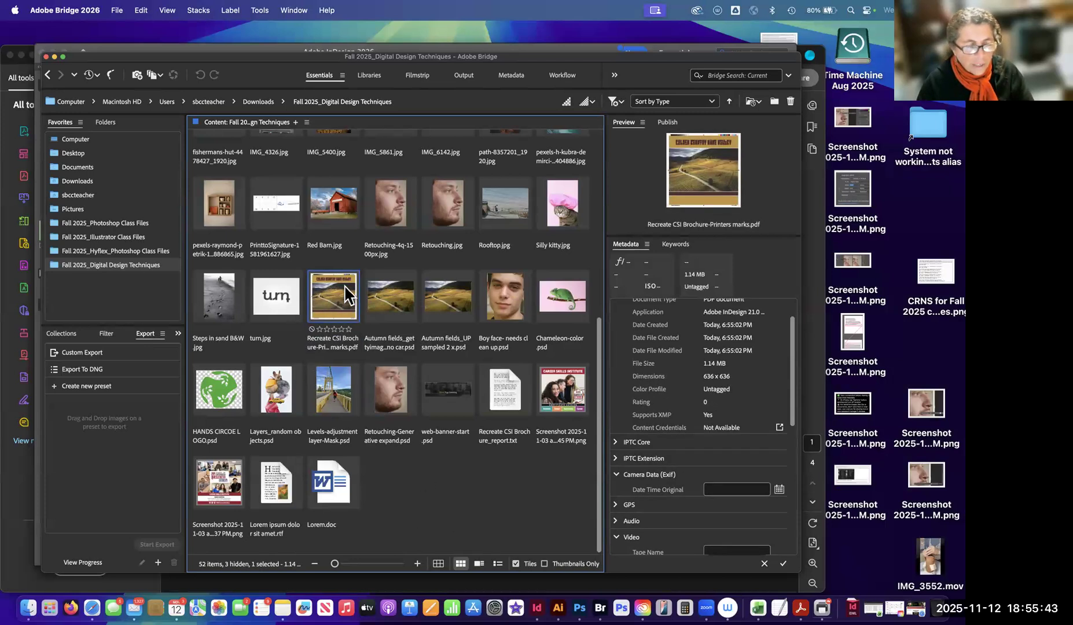
Move Recreate CSI Brochure-Printers marks.pdf into the Recreate CSI Brochure Folder and open that folder.
{"action": "left_click_drag", "start_coordinate": [333, 299], "coordinate": [450, 173]}
{"action": "scroll", "coordinate": [342, 246], "scroll_direction": "up", "scroll_amount": 8}
{"action": "left_click", "coordinate": [452, 170]}
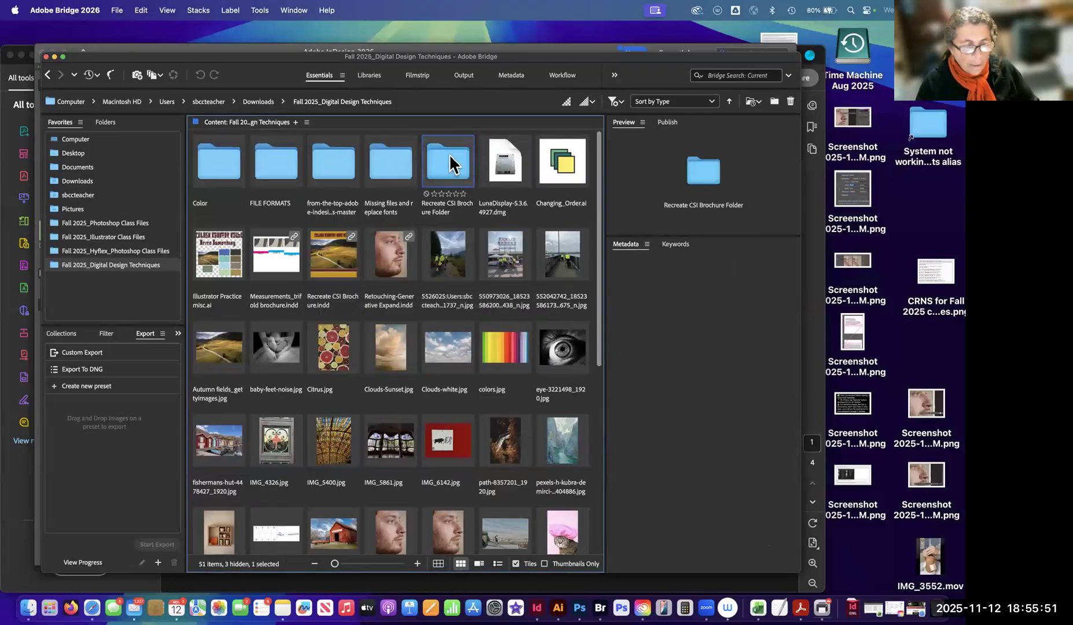
{"action": "double_click", "coordinate": [457, 167]}
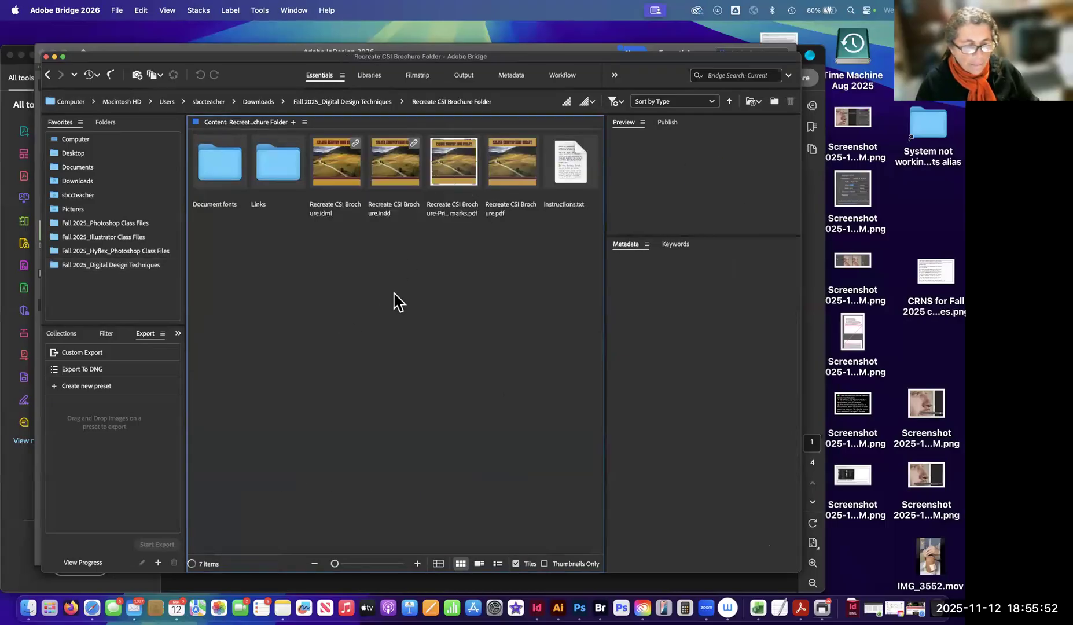
Compare the previews and metadata of Recreate CSI Brochure.pdf and Recreate CSI Brochure-Printers marks.pdf.
{"action": "left_click", "coordinate": [509, 168]}
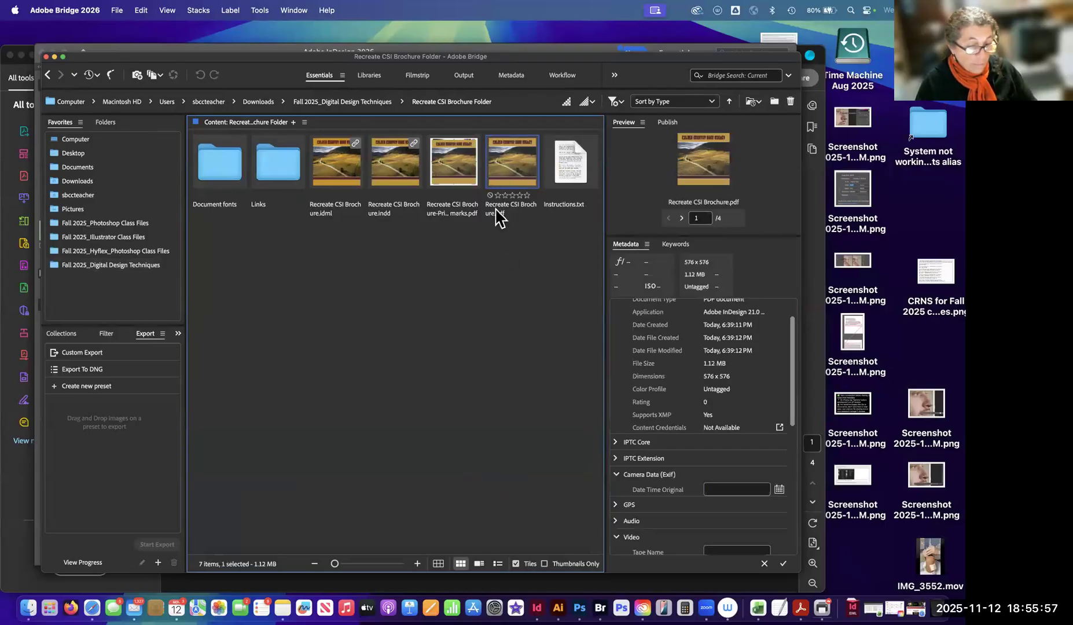
{"action": "left_click", "coordinate": [524, 239]}
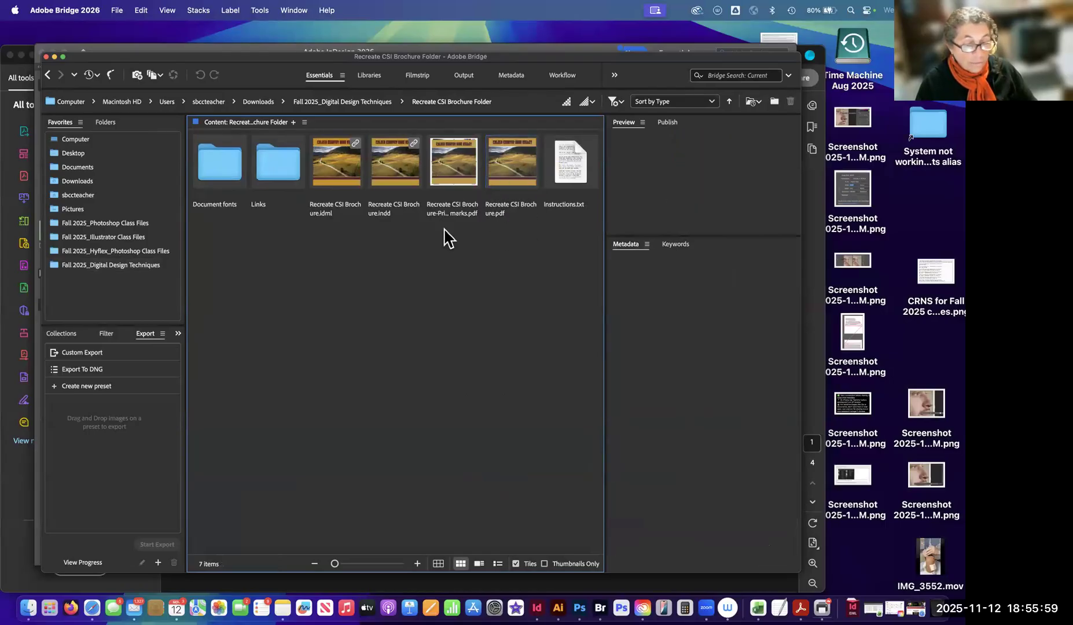
{"action": "left_click", "coordinate": [450, 171]}
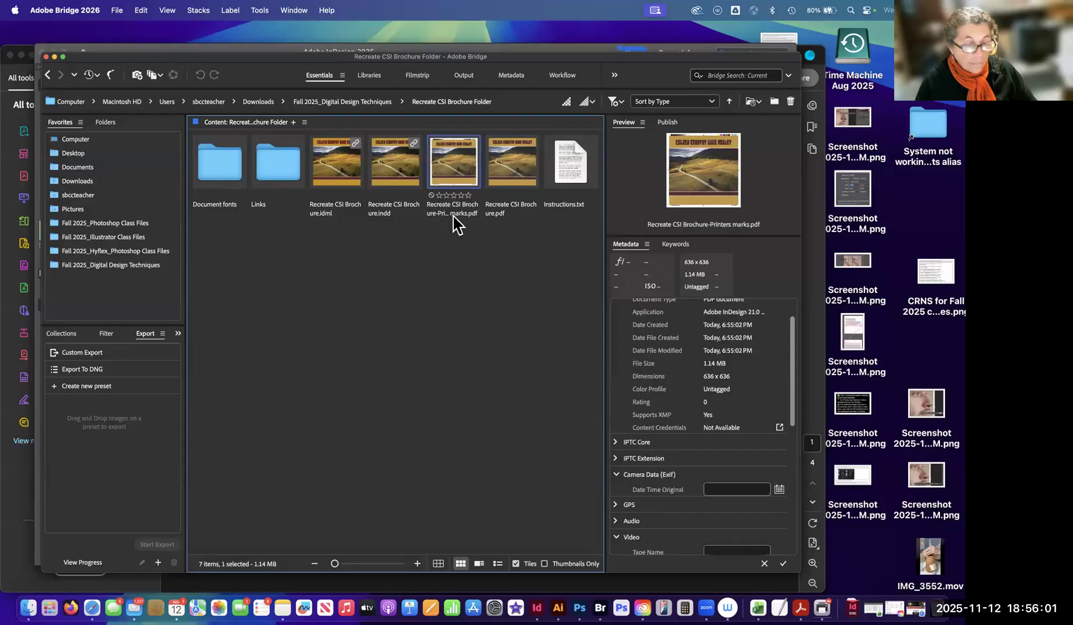
{"action": "left_click", "coordinate": [508, 166]}
{"action": "left_click", "coordinate": [458, 163]}
{"action": "left_click", "coordinate": [507, 164]}
{"action": "left_click", "coordinate": [458, 172]}
{"action": "left_click", "coordinate": [474, 296]}
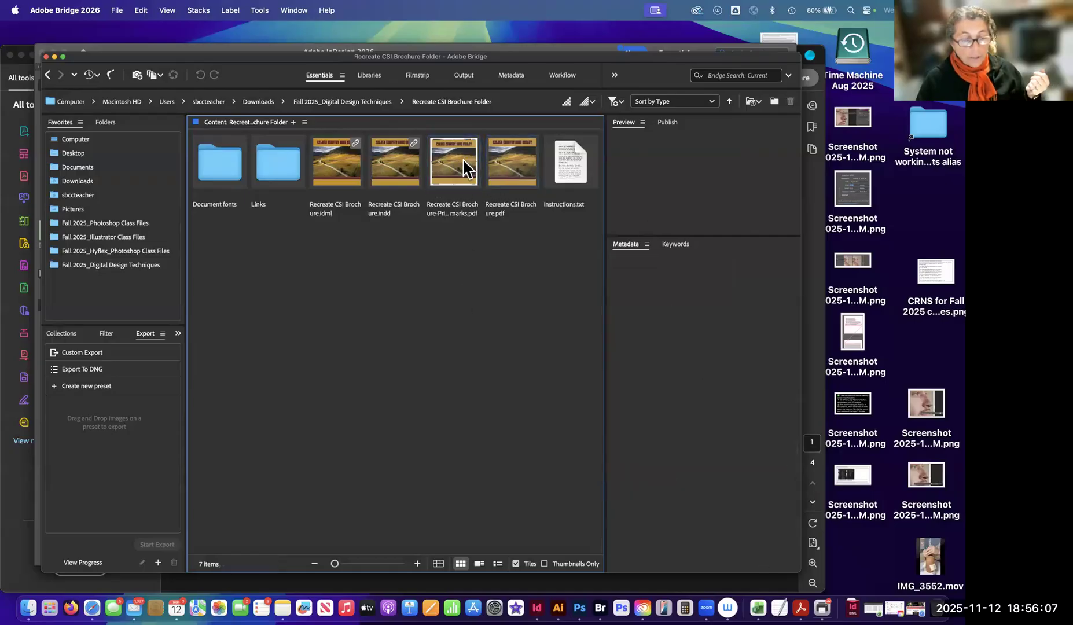
{"action": "left_click", "coordinate": [458, 172]}
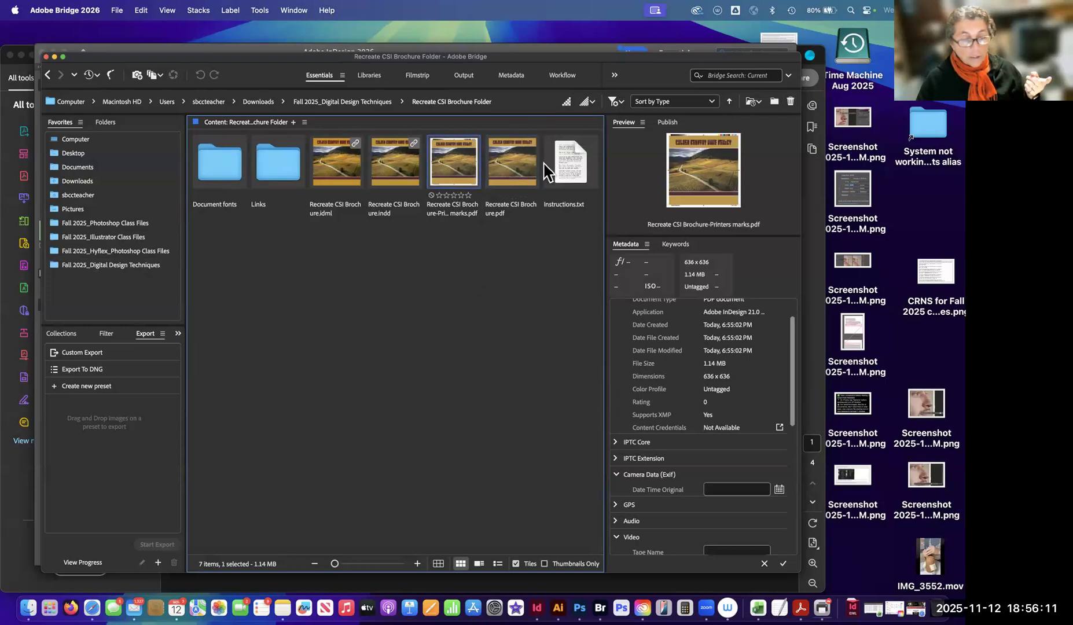
{"action": "left_click", "coordinate": [474, 248]}
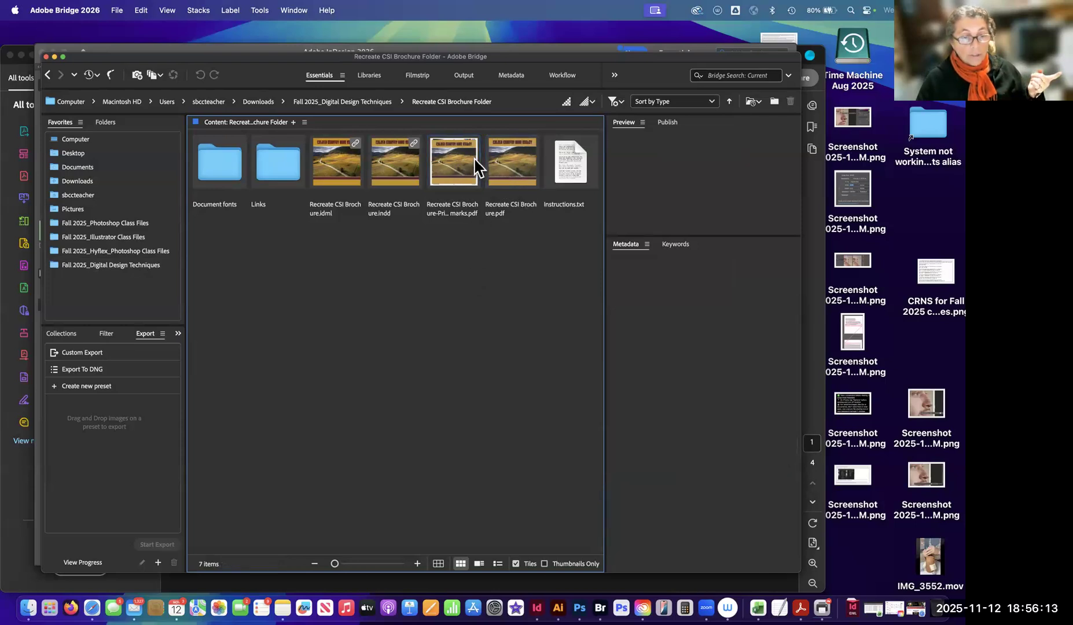
{"action": "left_click", "coordinate": [458, 168]}
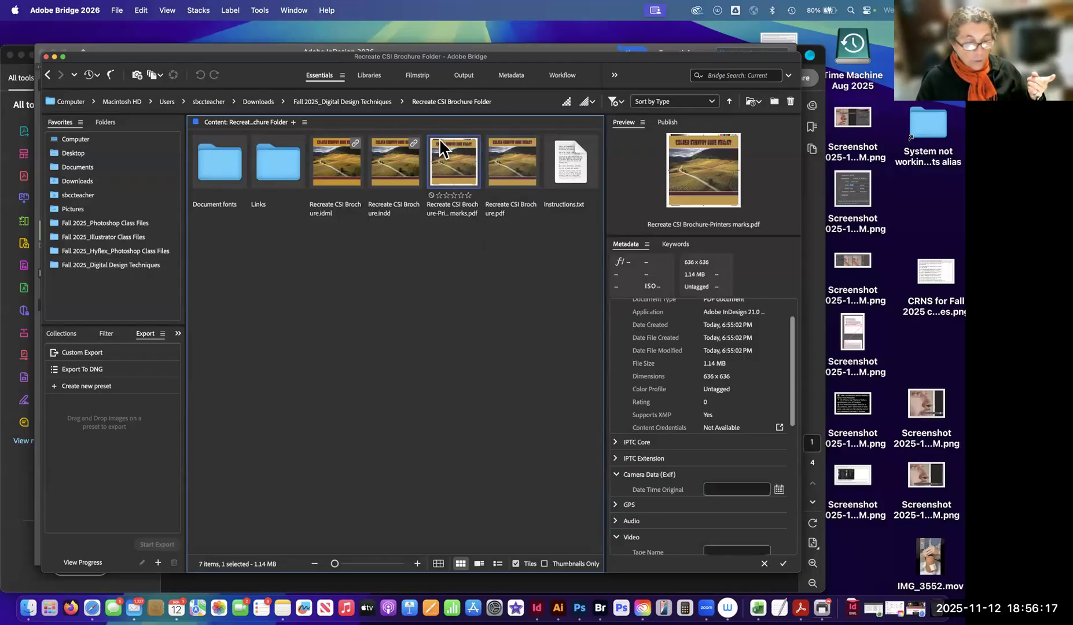
{"action": "left_click", "coordinate": [445, 257]}
{"action": "left_click", "coordinate": [450, 168]}
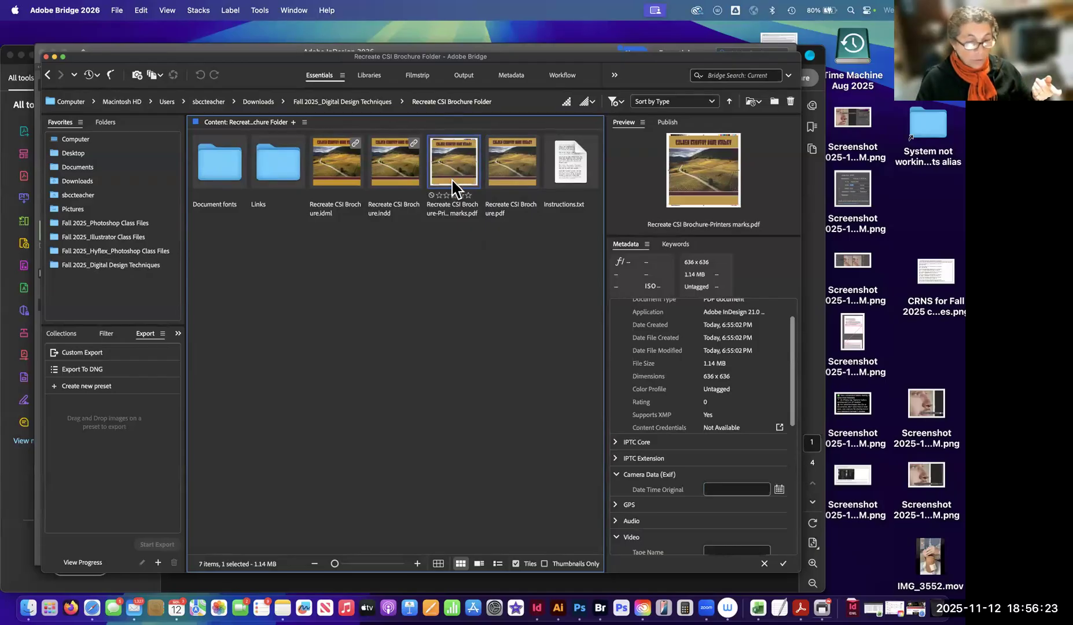
Open Recreate CSI Brochure-Printers marks.pdf in Acrobat and examine the crop marks, color bars and registration marks around the page.
{"action": "double_click", "coordinate": [449, 162]}
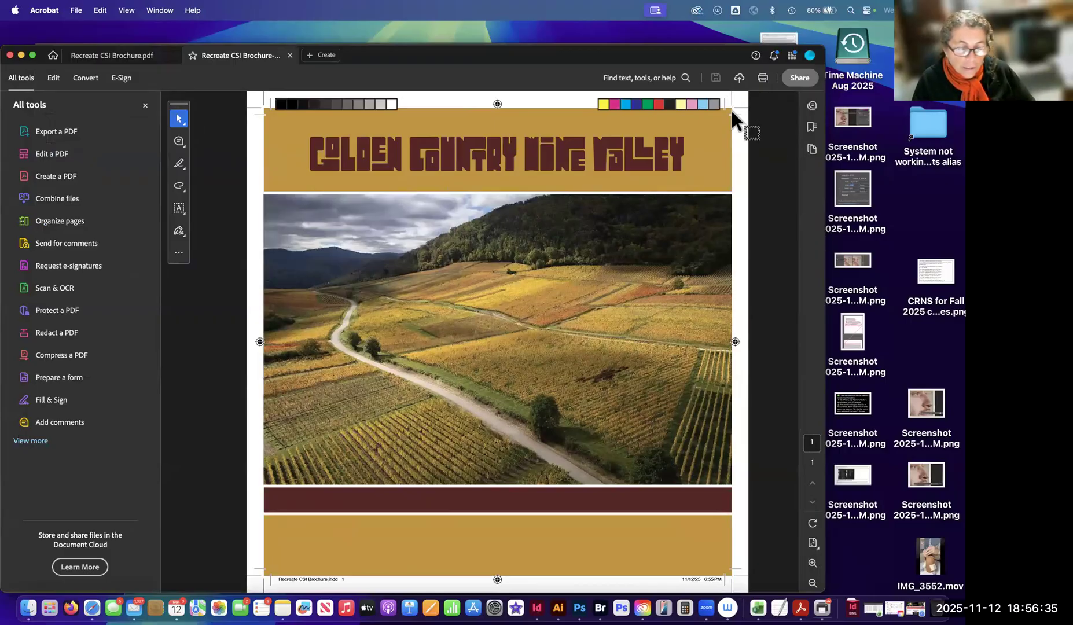
{"action": "scroll", "coordinate": [731, 98], "scroll_direction": "up", "scroll_amount": 5}
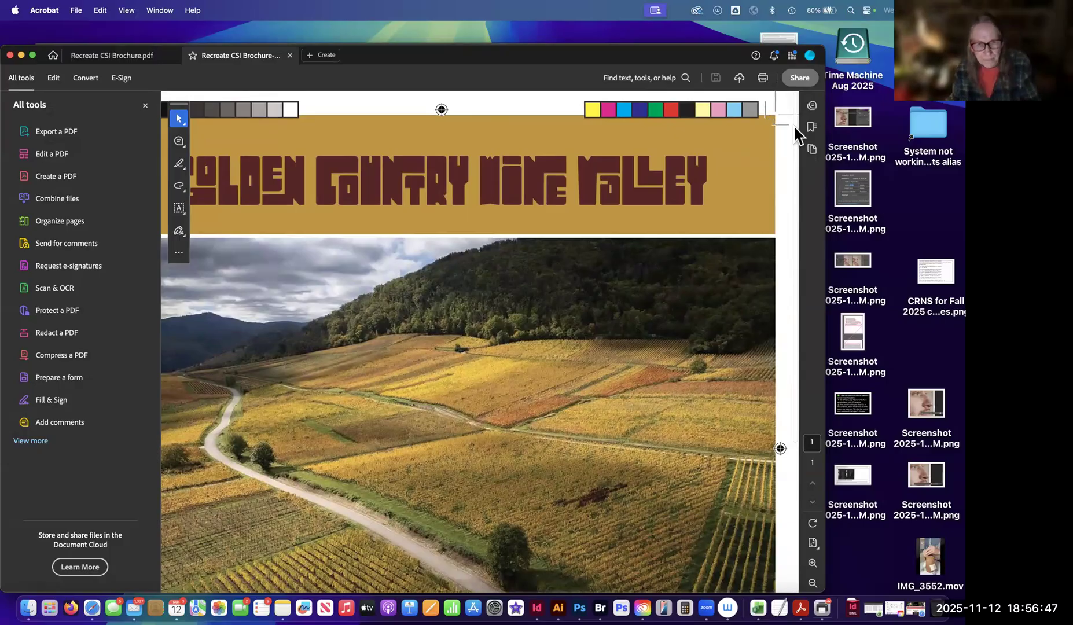
{"action": "key", "text": "super+minus"}
{"action": "key", "text": "super+minus"}
{"action": "key", "text": "super+minus"}
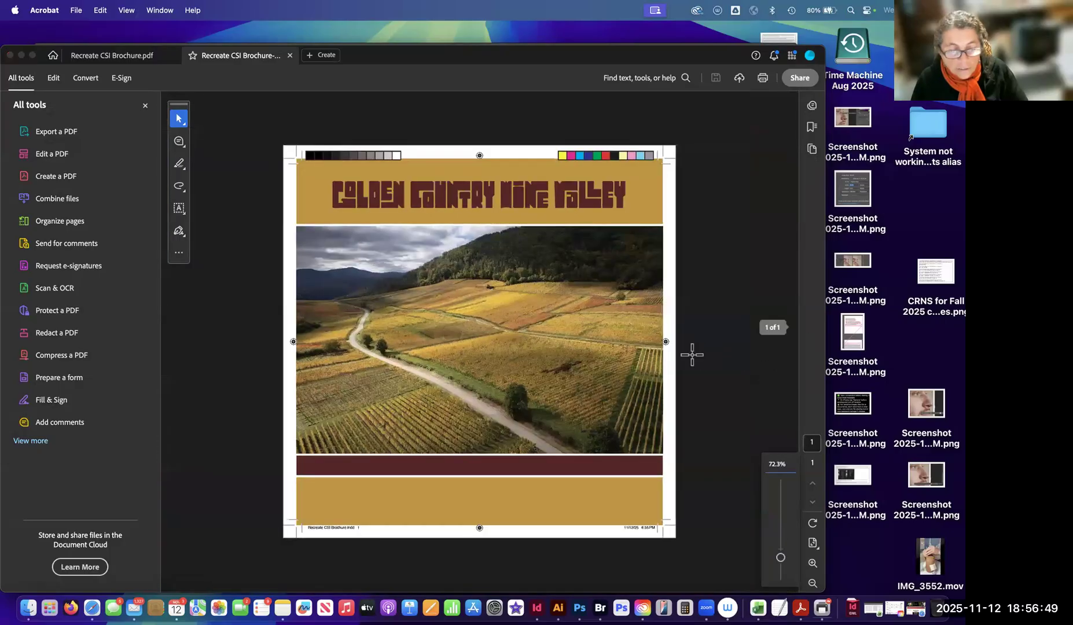
{"action": "key", "text": "super+equal"}
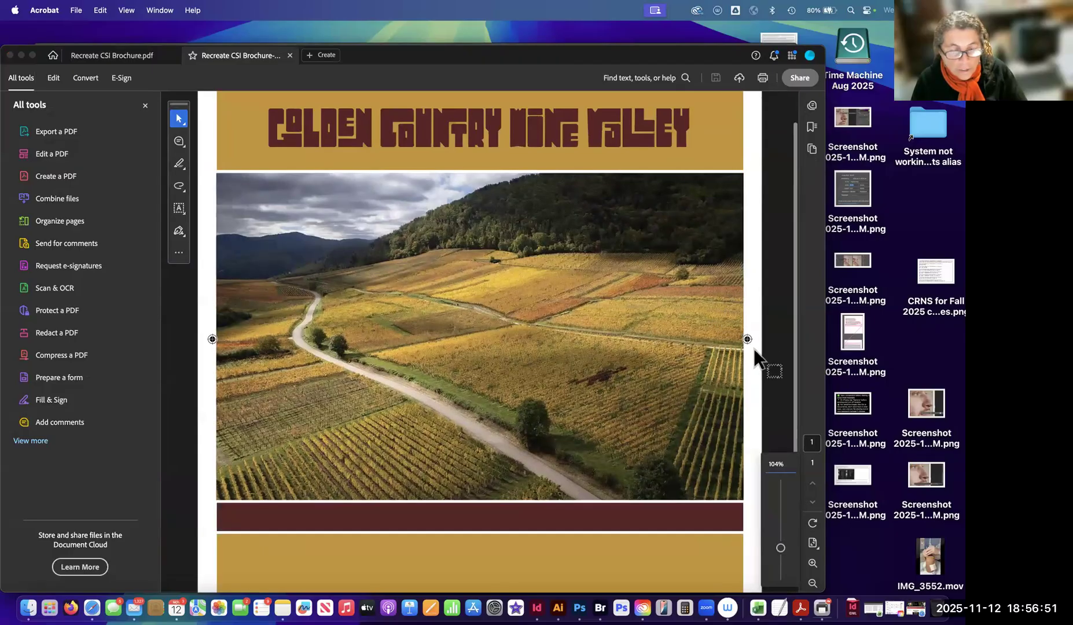
{"action": "scroll", "coordinate": [731, 340], "scroll_direction": "down", "scroll_amount": 1}
{"action": "scroll", "coordinate": [723, 333], "scroll_direction": "down", "scroll_amount": 2}
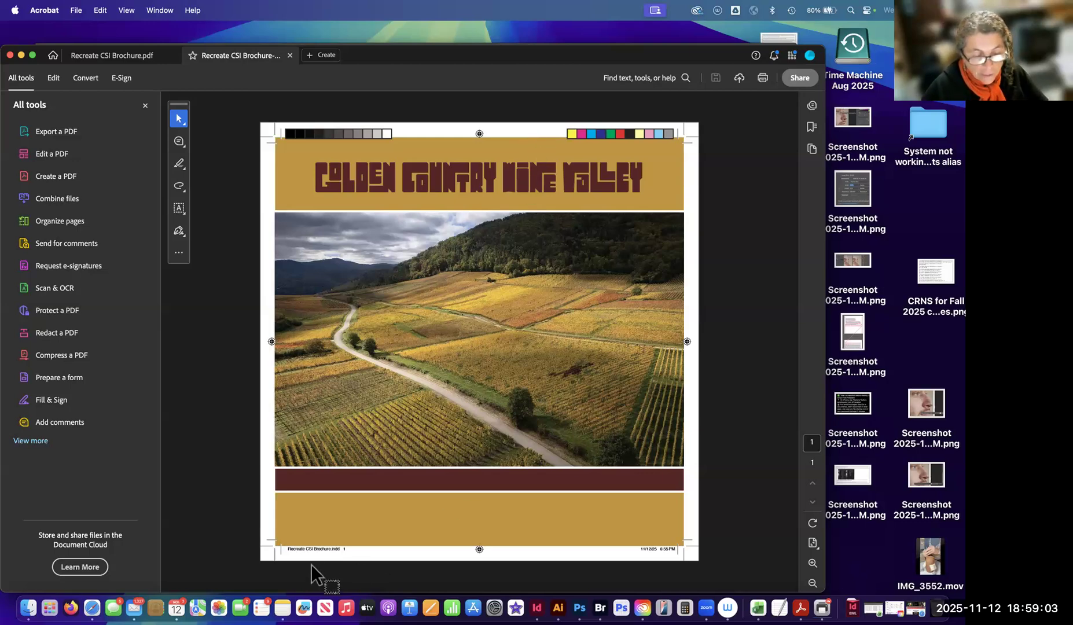
Examine the page information in the PDF's lower margin, including the source file name and the export date and time.
{"action": "scroll", "coordinate": [318, 552], "scroll_direction": "up", "scroll_amount": 5}
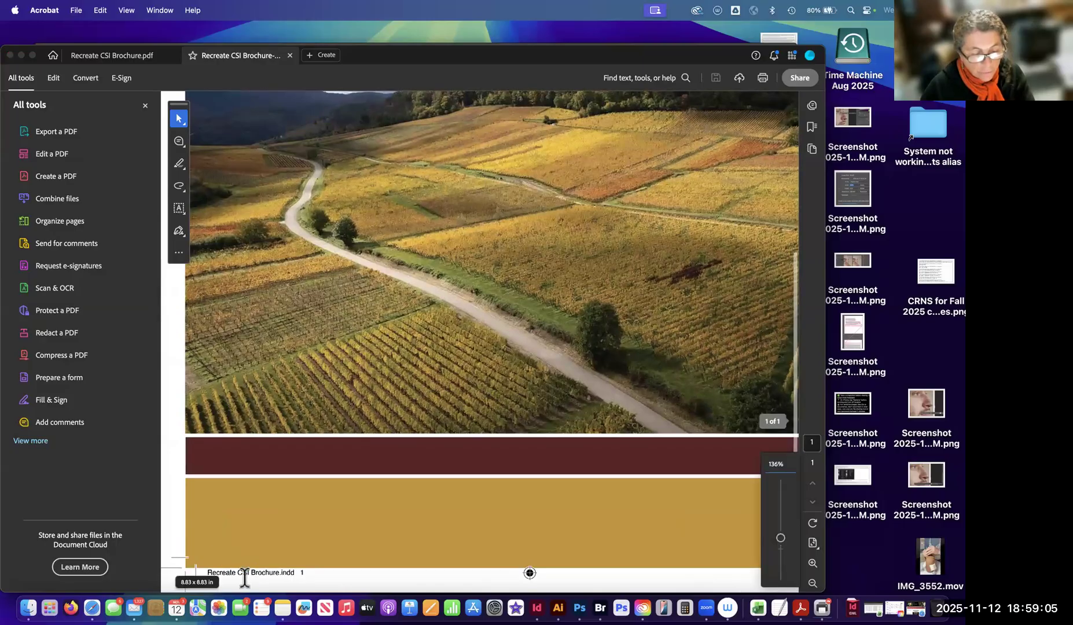
{"action": "scroll", "coordinate": [644, 536], "scroll_direction": "right", "scroll_amount": 3}
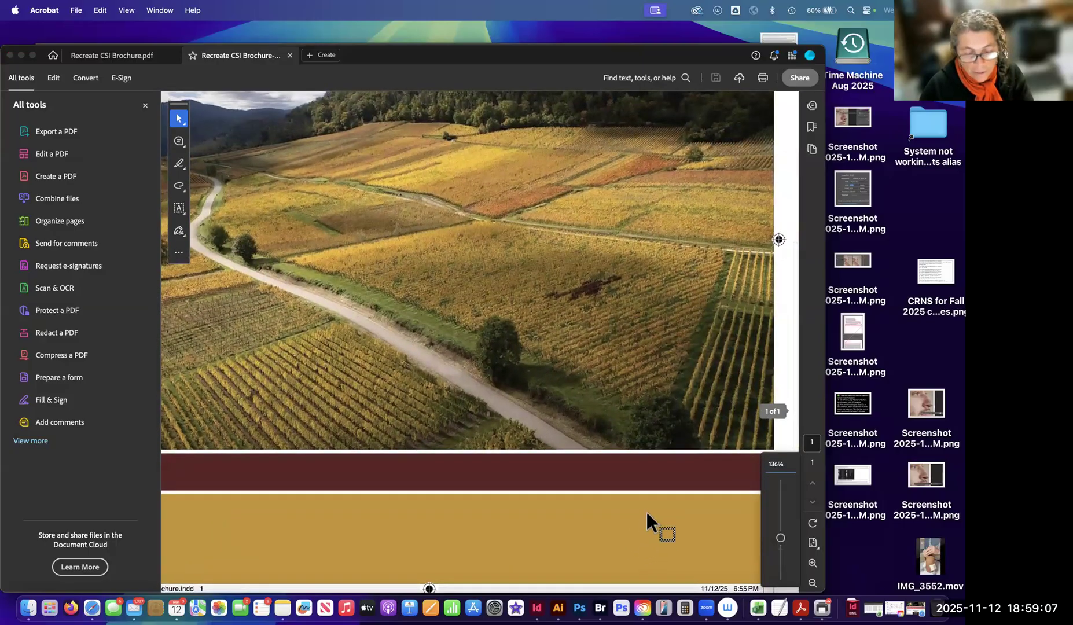
{"action": "scroll", "coordinate": [647, 513], "scroll_direction": "down", "scroll_amount": 10}
{"action": "scroll", "coordinate": [491, 355], "scroll_direction": "up", "scroll_amount": 5}
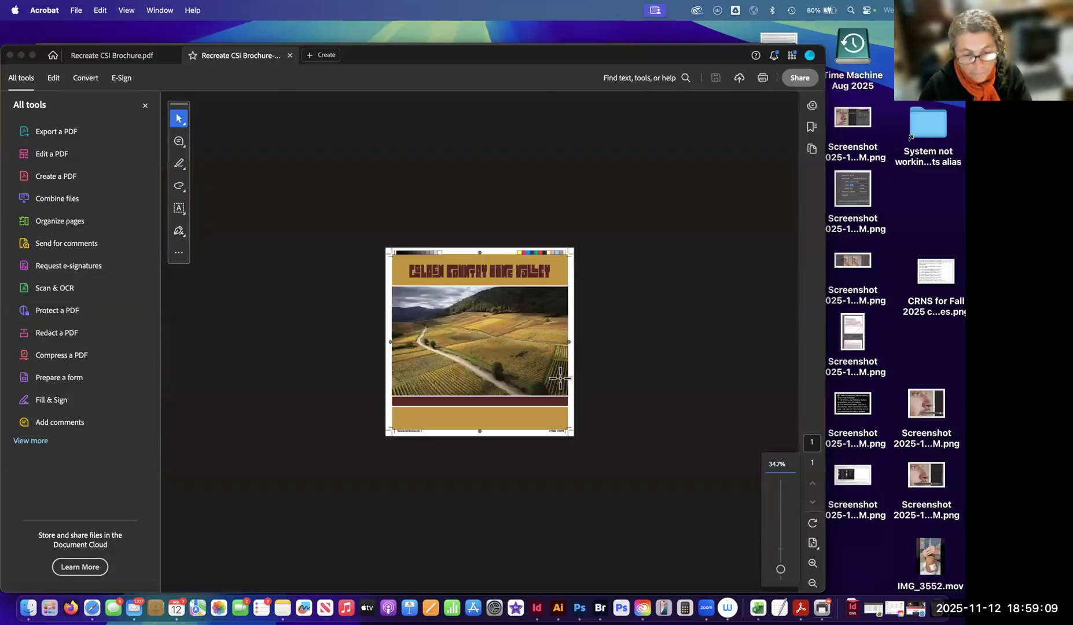
{"action": "scroll", "coordinate": [560, 378], "scroll_direction": "up", "scroll_amount": 5}
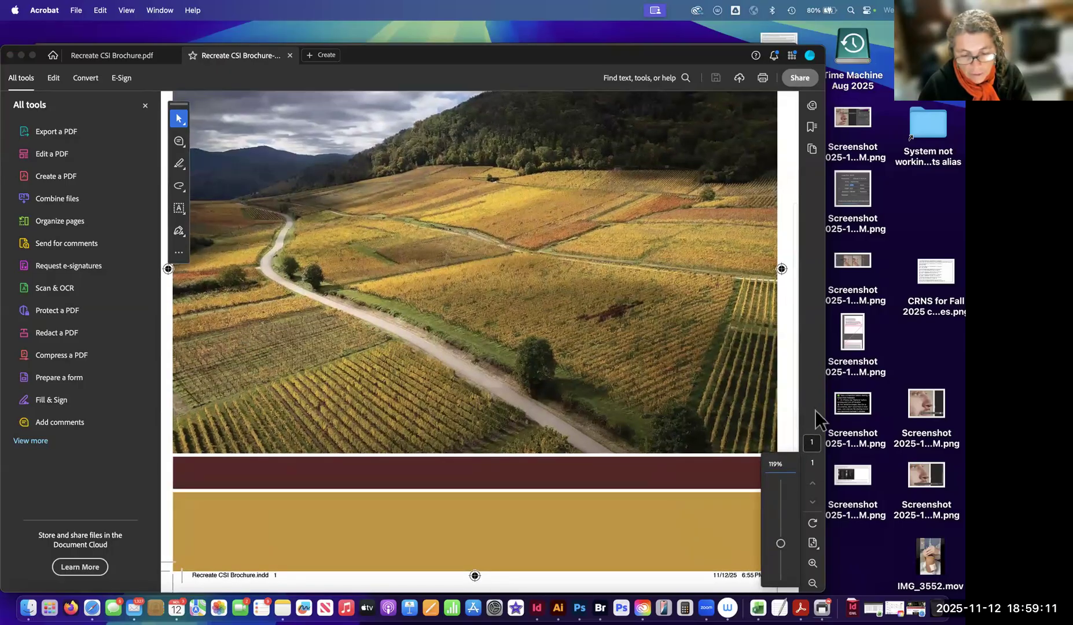
{"action": "left_click_drag", "start_coordinate": [714, 577], "coordinate": [771, 571]}
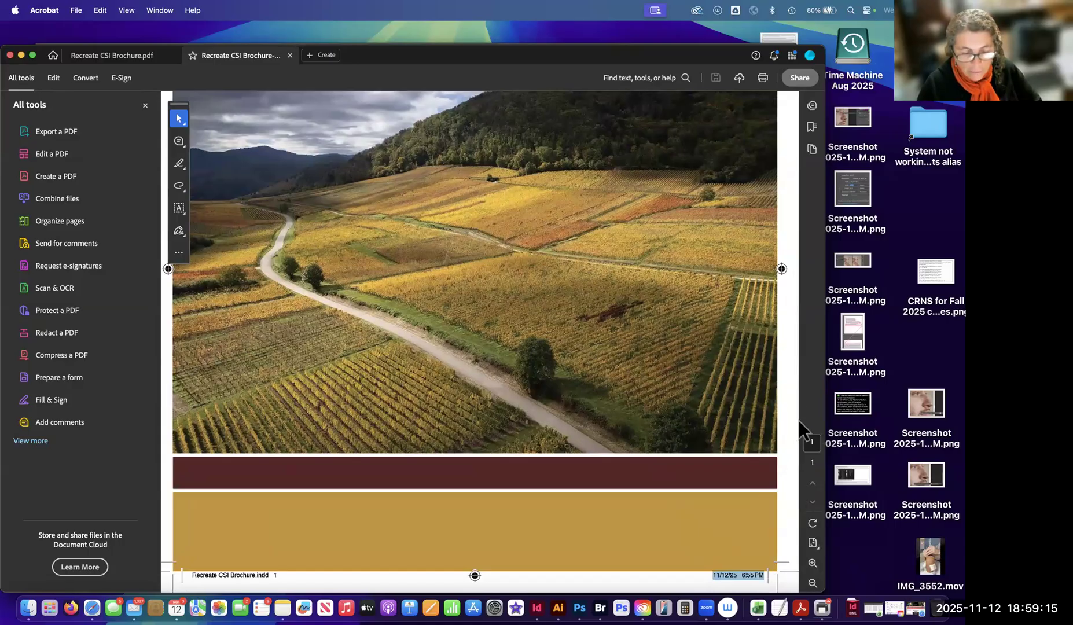
{"action": "left_click", "coordinate": [727, 575]}
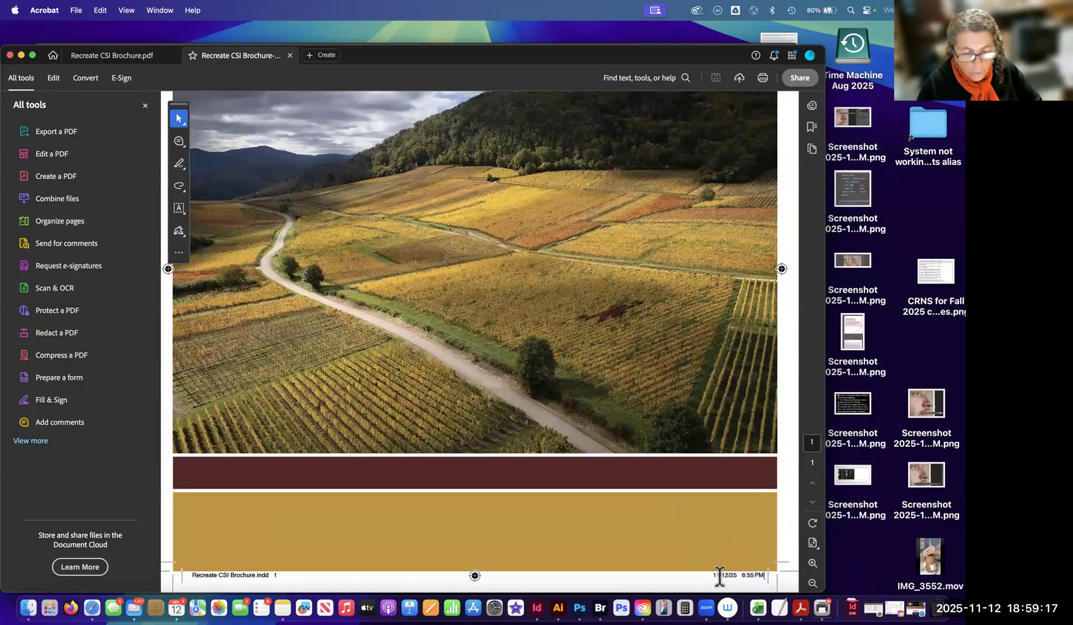
{"action": "left_click_drag", "start_coordinate": [714, 576], "coordinate": [792, 332]}
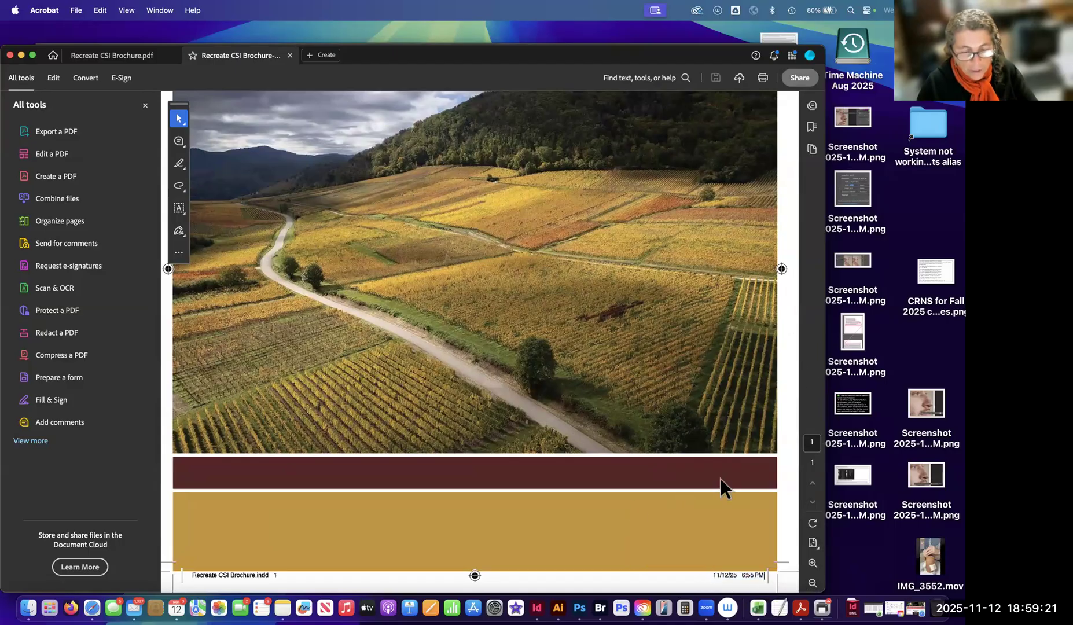
{"action": "scroll", "coordinate": [712, 496], "scroll_direction": "down", "scroll_amount": 5}
{"action": "scroll", "coordinate": [382, 307], "scroll_direction": "up", "scroll_amount": 3}
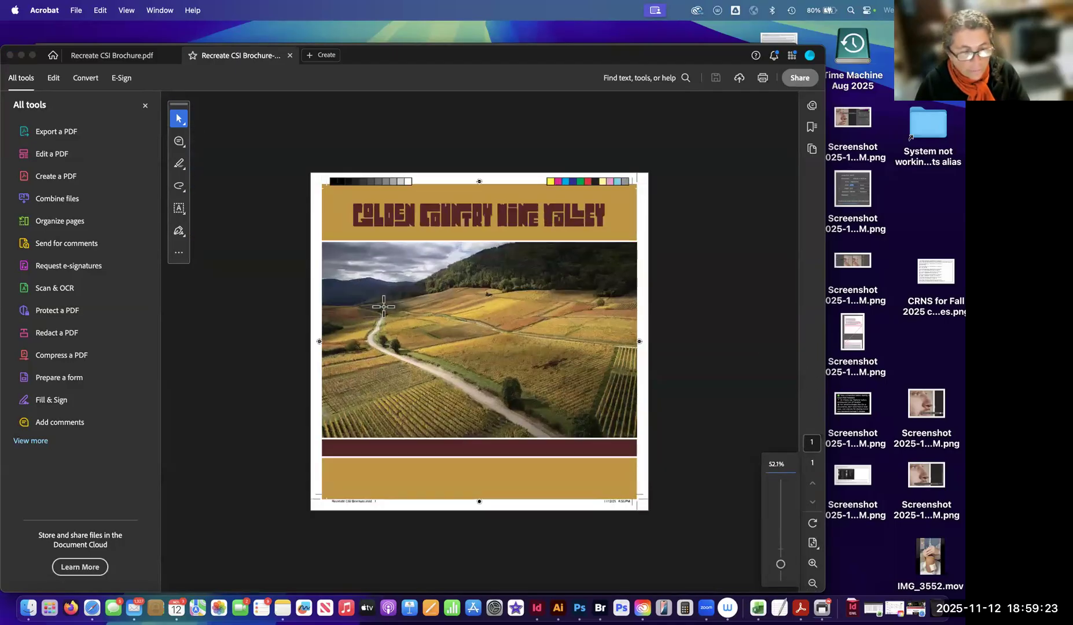
{"action": "scroll", "coordinate": [383, 306], "scroll_direction": "up", "scroll_amount": 2}
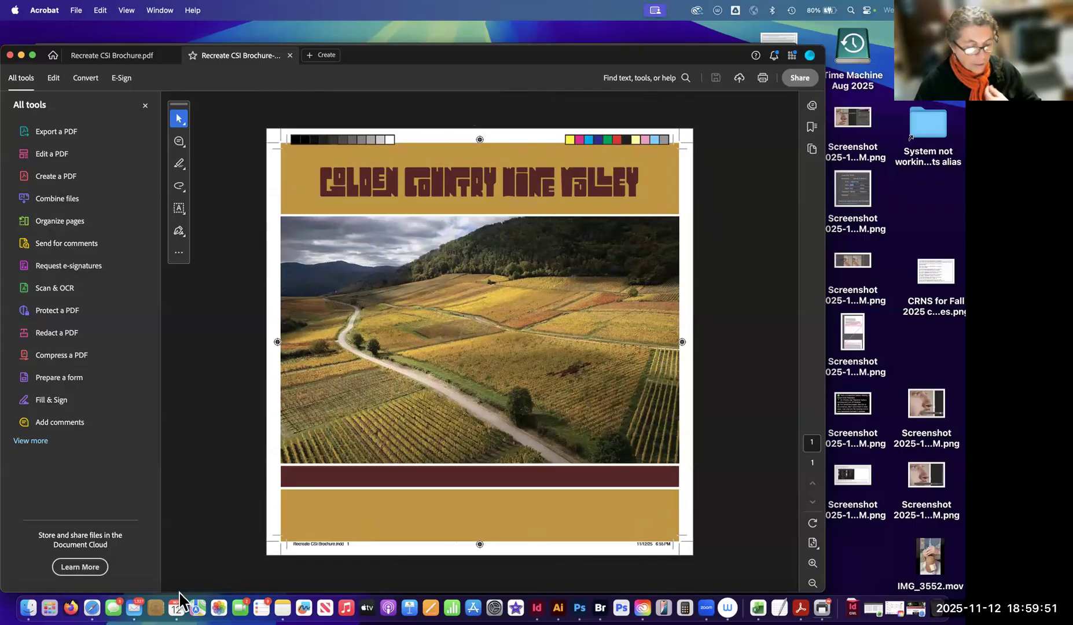
Switch to Bridge and compare the page edges and dimensions of the brochure PDF with and without printer's marks.
{"action": "left_click", "coordinate": [533, 596]}
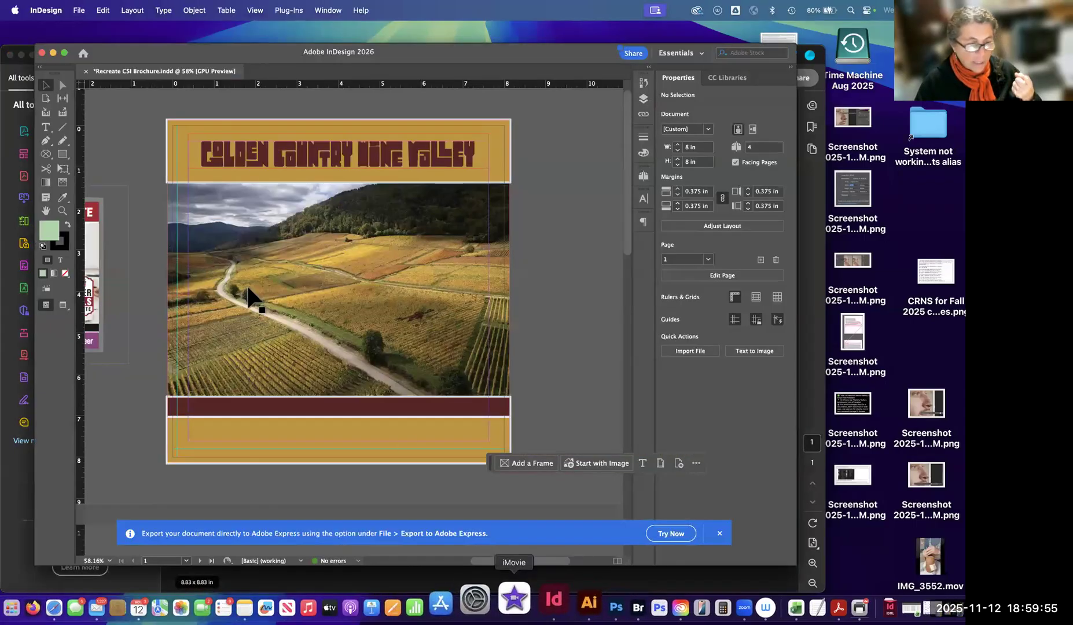
{"action": "left_click", "coordinate": [604, 596]}
{"action": "left_click", "coordinate": [516, 174]}
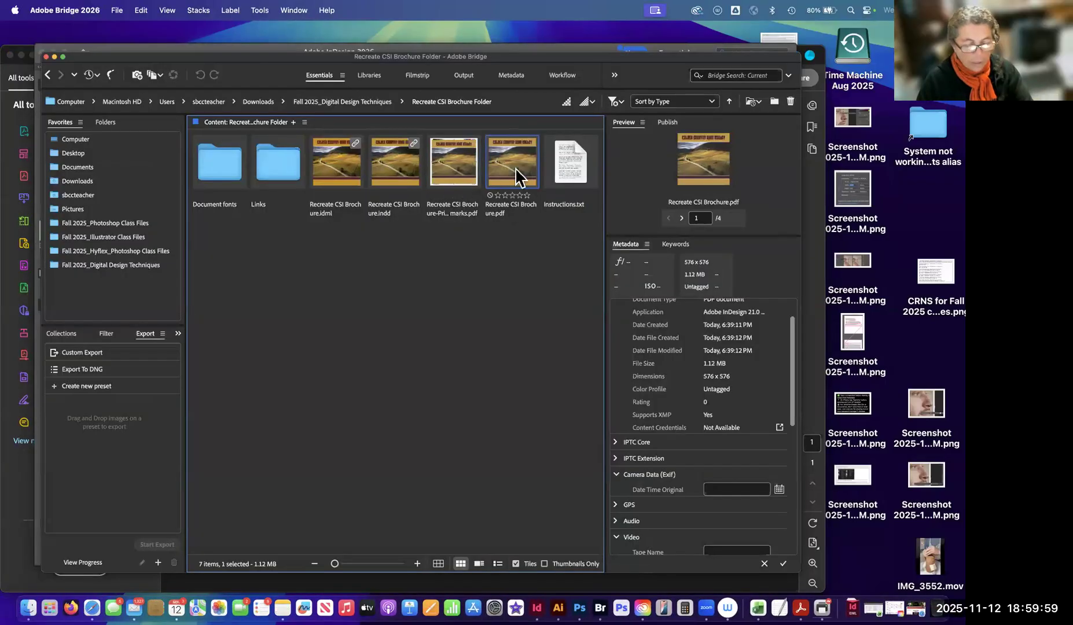
{"action": "key", "text": "space"}
{"action": "key", "text": "space"}
{"action": "left_click", "coordinate": [451, 160]}
{"action": "left_click", "coordinate": [510, 158]}
{"action": "left_click", "coordinate": [457, 165]}
{"action": "left_click", "coordinate": [508, 159]}
{"action": "left_click", "coordinate": [457, 164]}
{"action": "left_click", "coordinate": [503, 165]}
{"action": "left_click", "coordinate": [460, 177]}
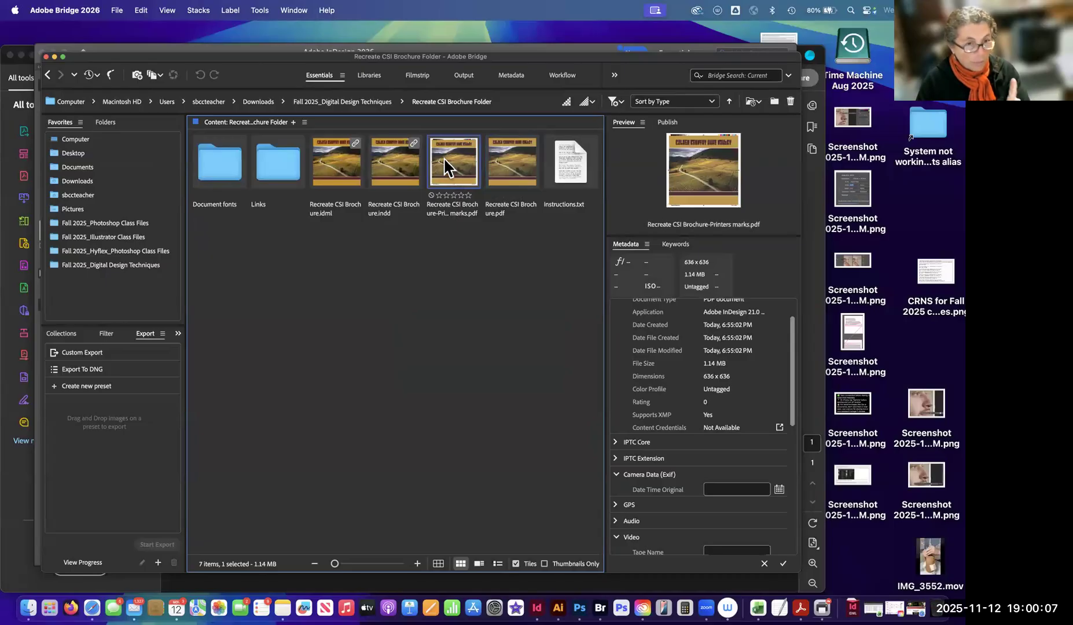
{"action": "left_click", "coordinate": [504, 167]}
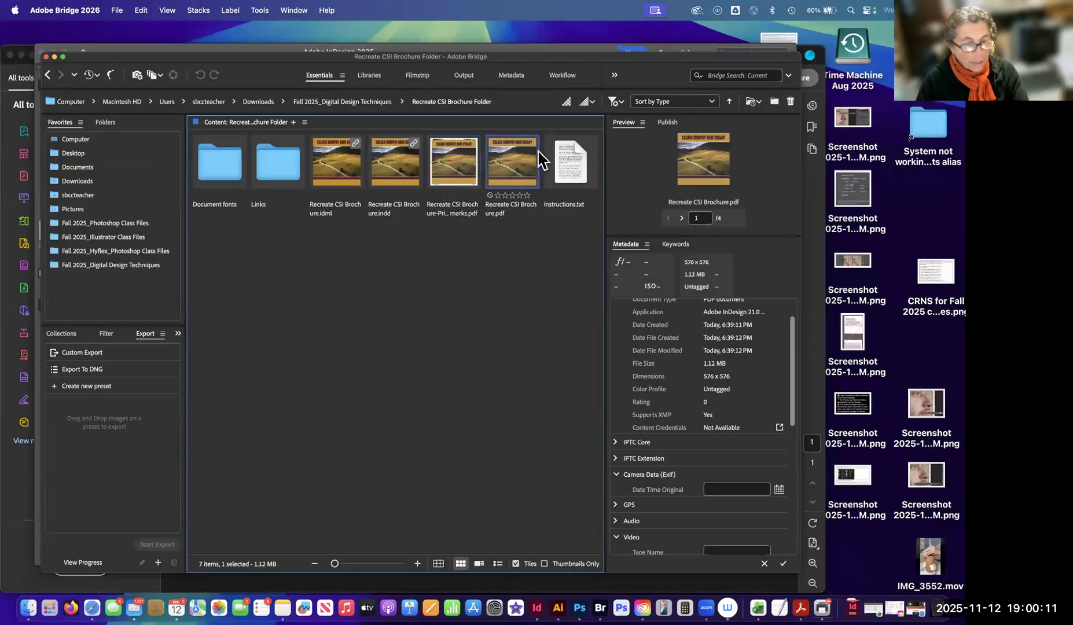
{"action": "left_click", "coordinate": [455, 173]}
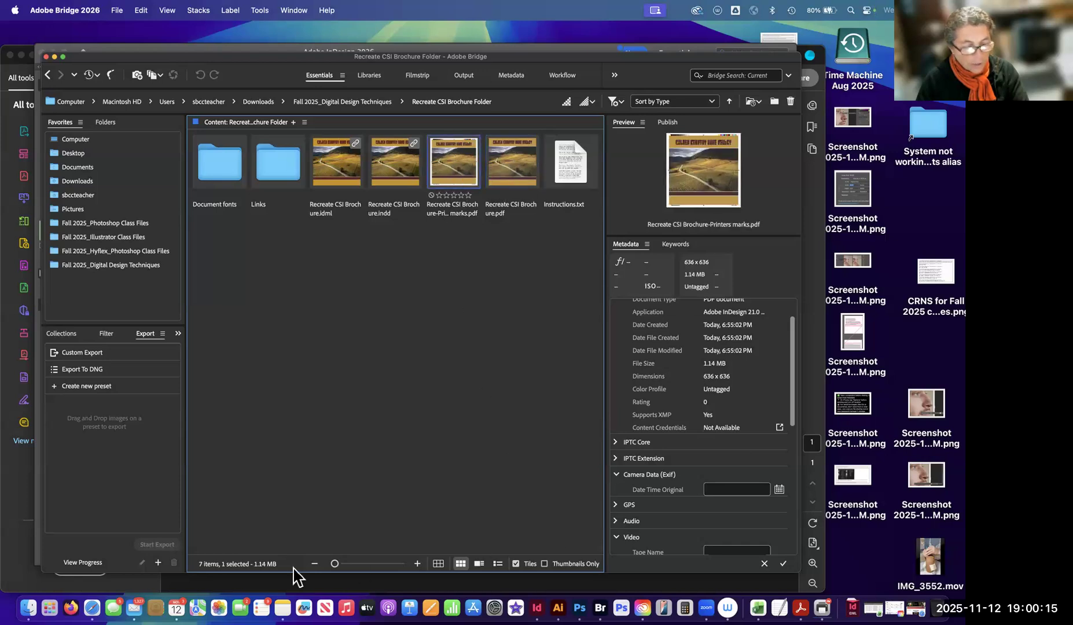
Switch to InDesign and start an Adobe PDF (Print) export of the brochure named Recreate CSI Brochure-for Print.pdf.
{"action": "left_click", "coordinate": [538, 597]}
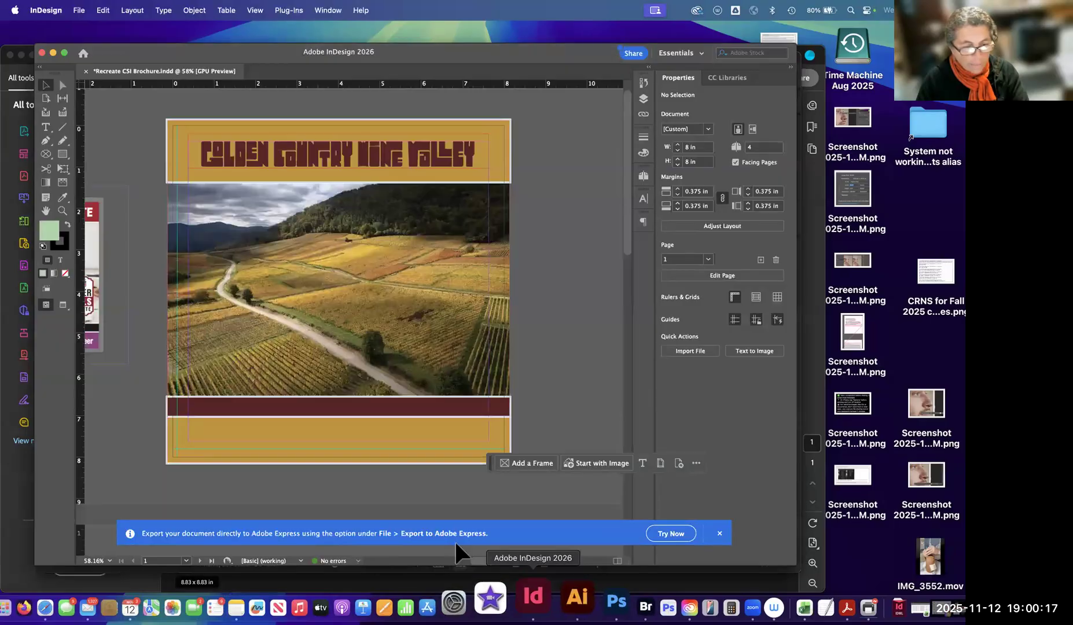
{"action": "left_click", "coordinate": [79, 12]}
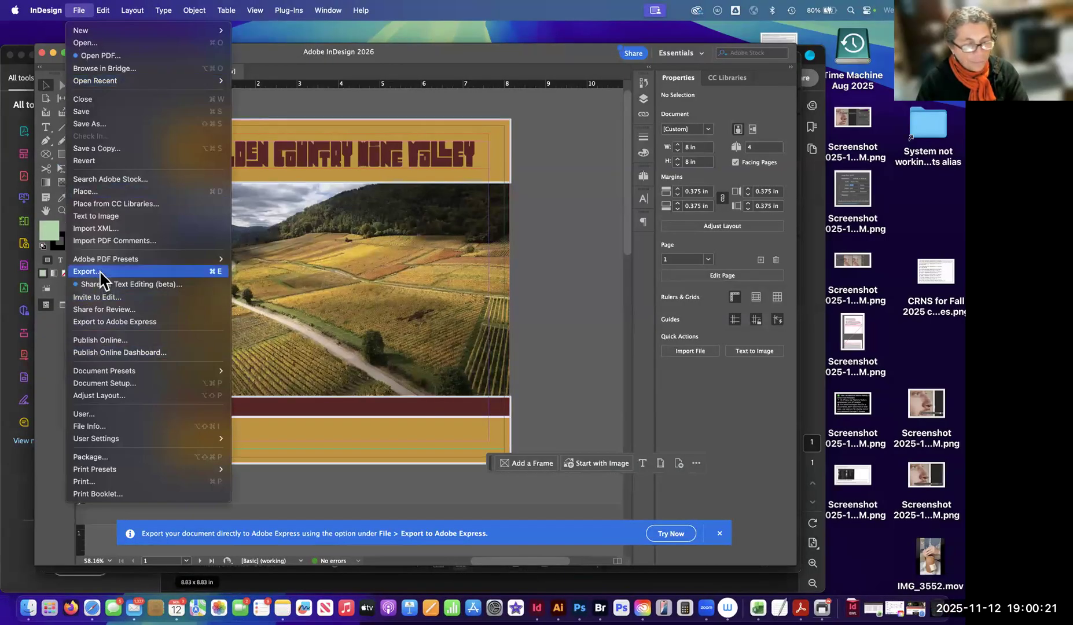
{"action": "left_click", "coordinate": [101, 280]}
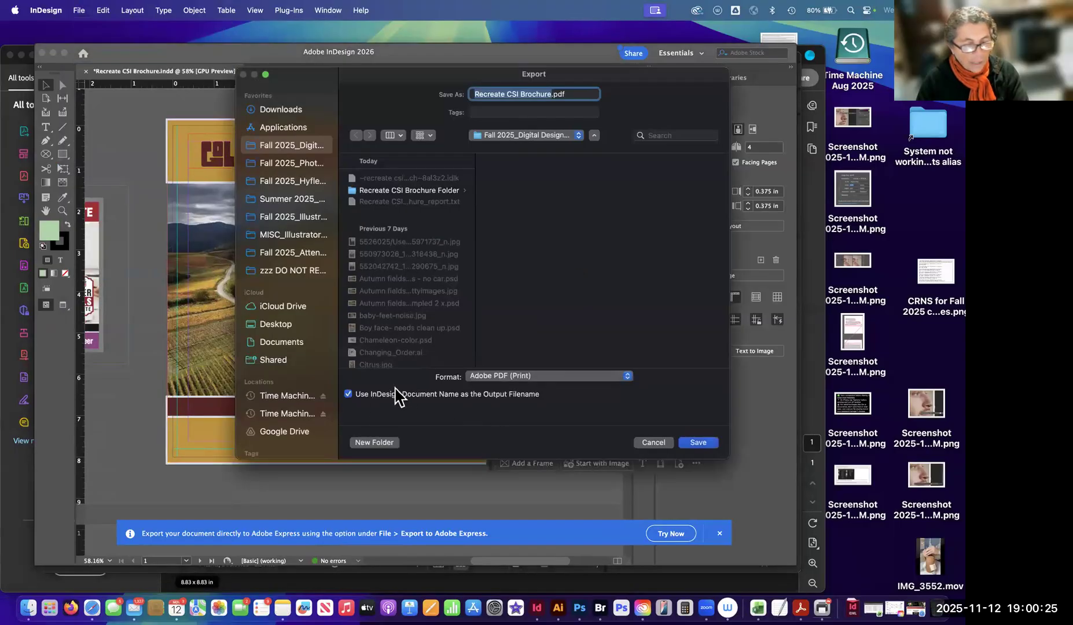
{"action": "left_click", "coordinate": [534, 378]}
{"action": "left_click", "coordinate": [533, 377]}
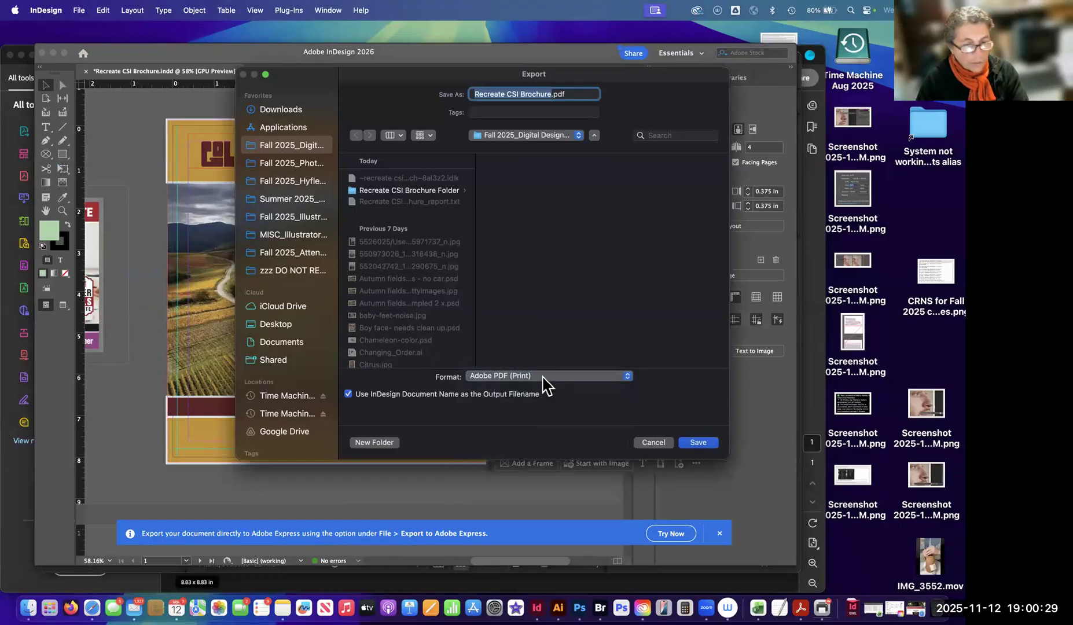
{"action": "left_click", "coordinate": [552, 95]}
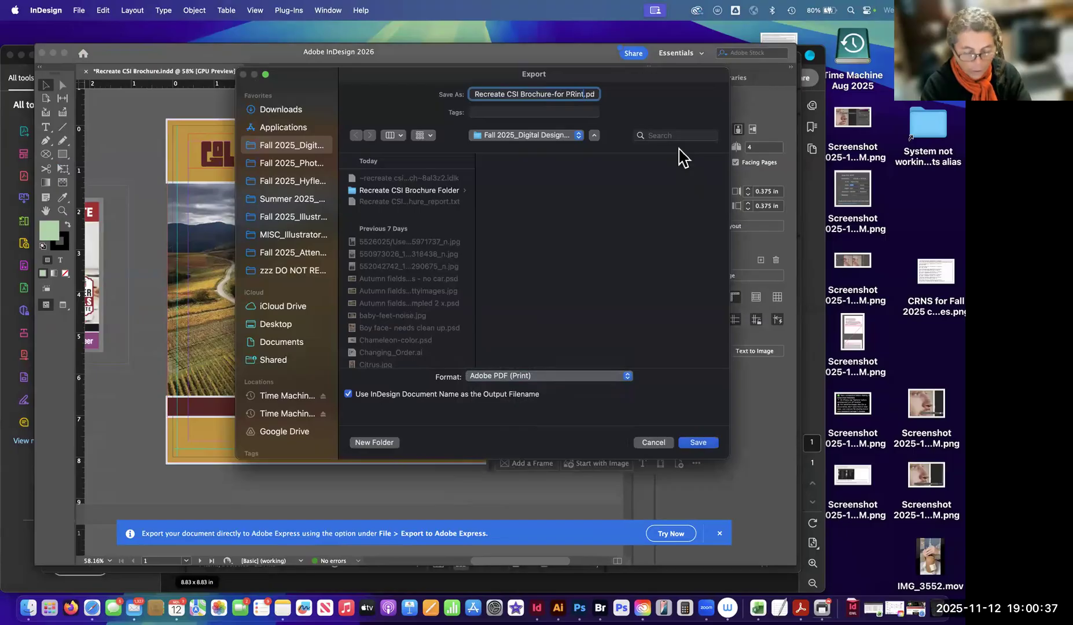
{"action": "key", "text": "Down"}
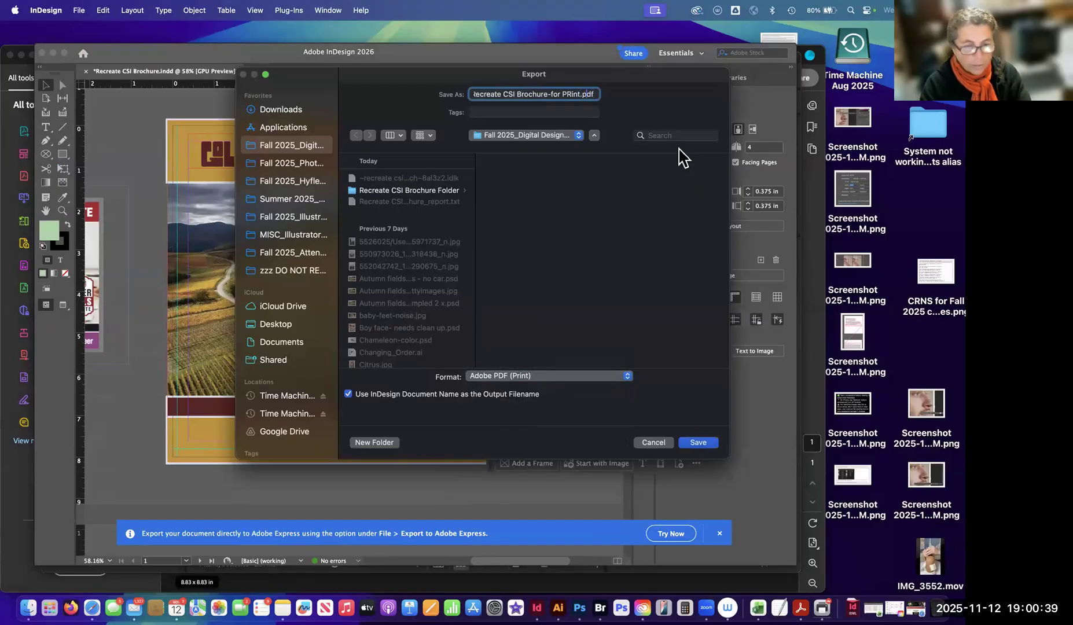
{"action": "key", "text": "BackSpace"}
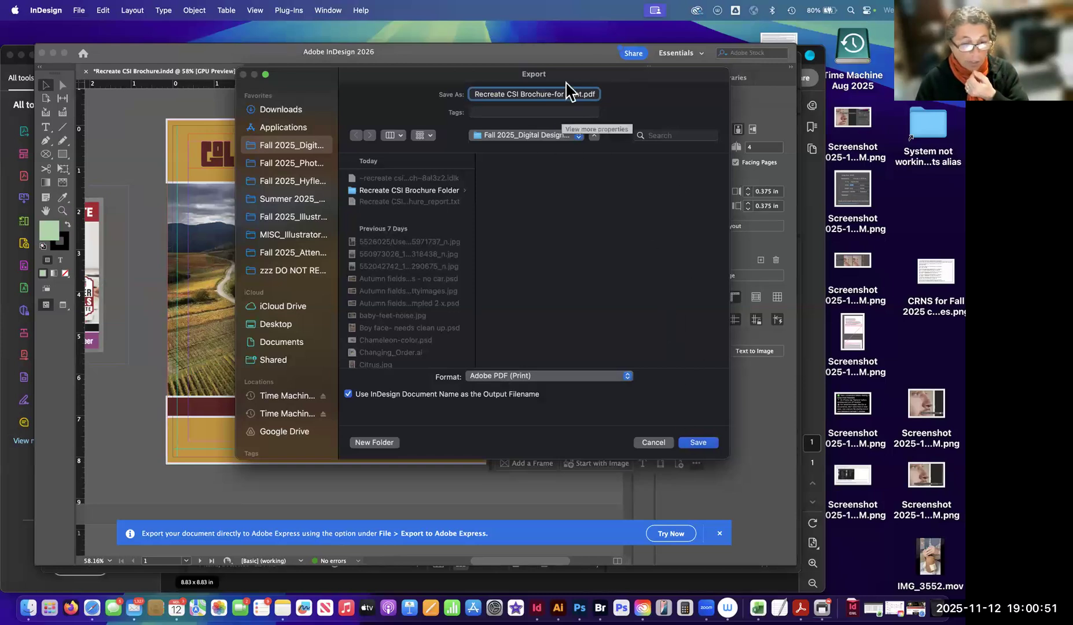
Choose the Recreate CSI Brochure Folder as the export destination and proceed to the PDF export settings.
{"action": "left_click", "coordinate": [531, 141]}
{"action": "left_click", "coordinate": [529, 136]}
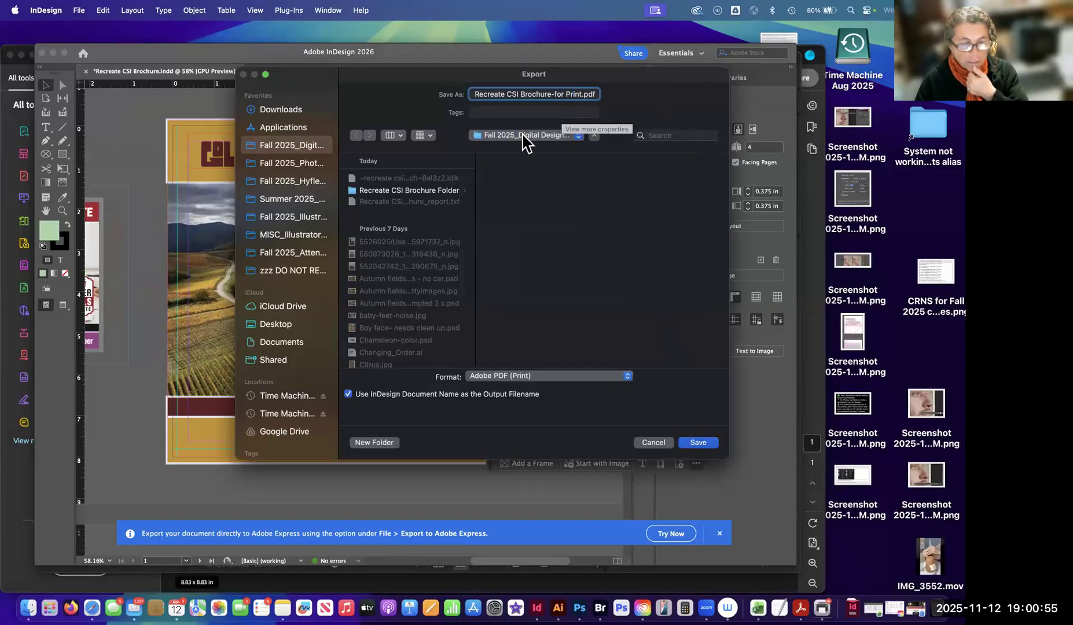
{"action": "left_click", "coordinate": [431, 191]}
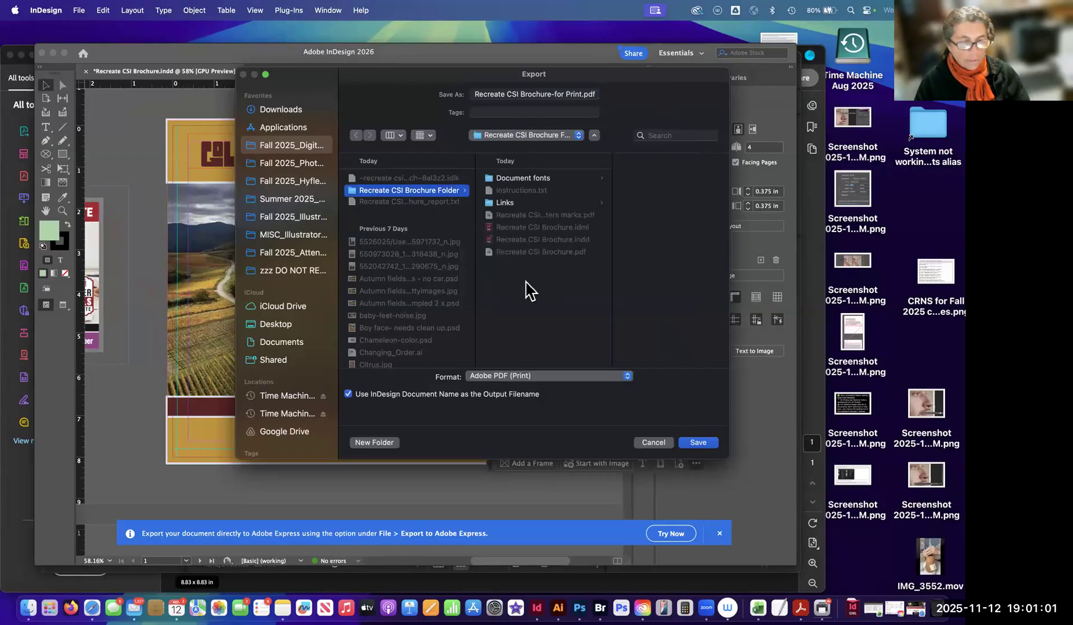
{"action": "left_click", "coordinate": [699, 443]}
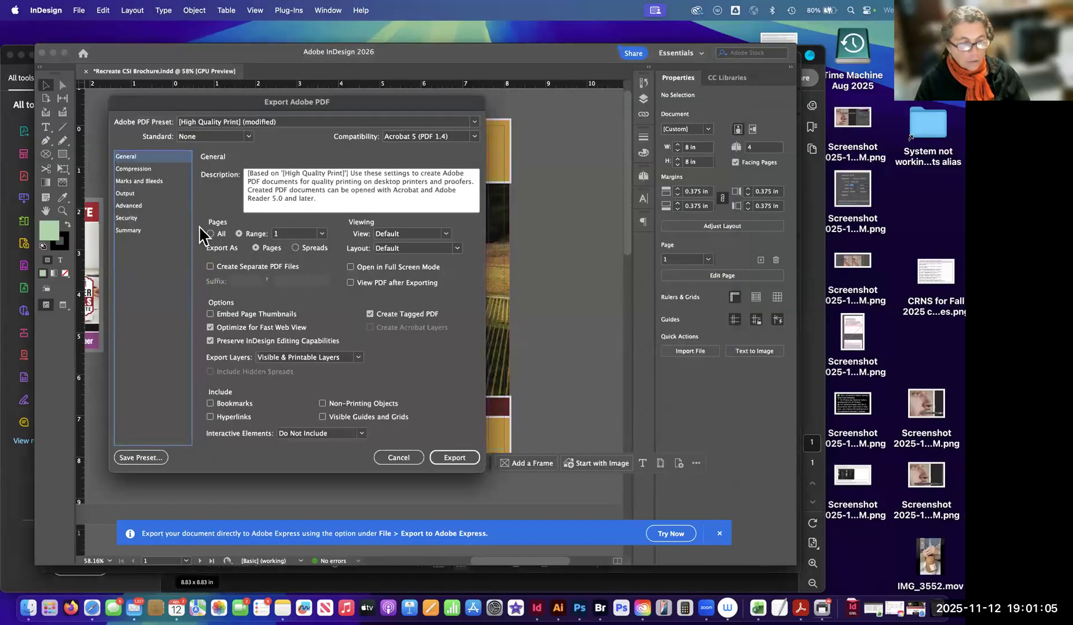
Turn off all printer's marks in the Marks and Bleeds settings of the PDF export.
{"action": "left_click", "coordinate": [141, 169]}
{"action": "left_click", "coordinate": [146, 180]}
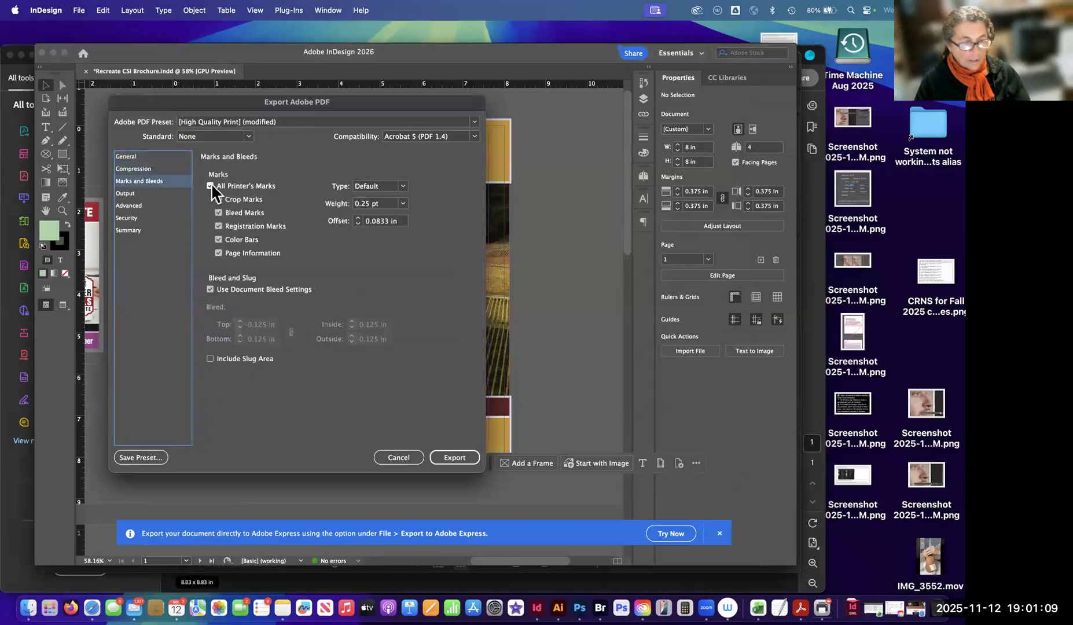
{"action": "left_click", "coordinate": [211, 186]}
{"action": "left_click", "coordinate": [212, 187]}
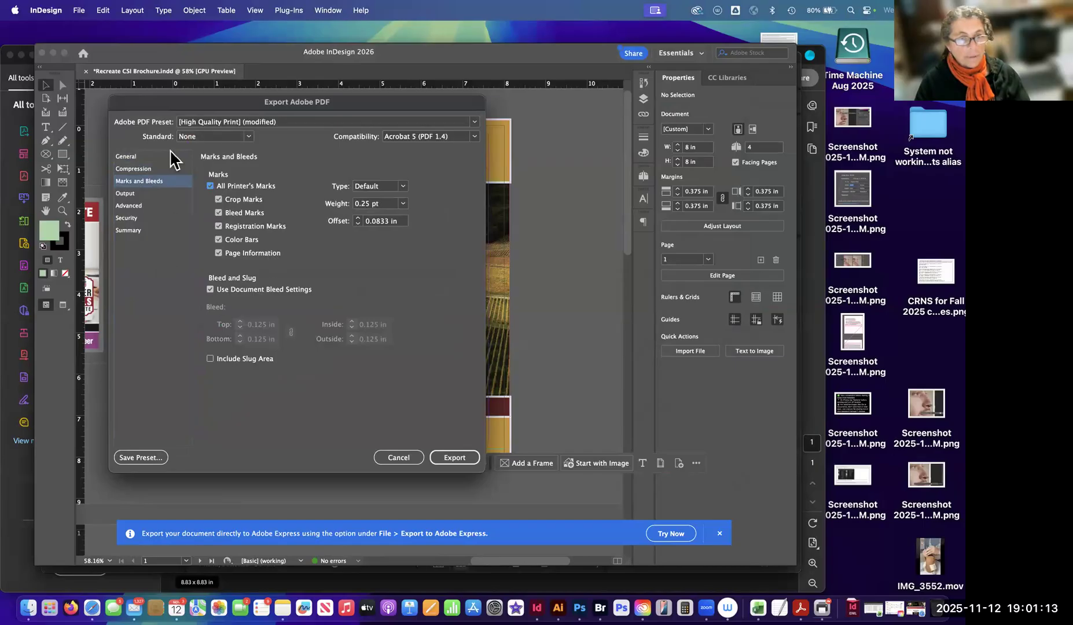
{"action": "left_click", "coordinate": [210, 187]}
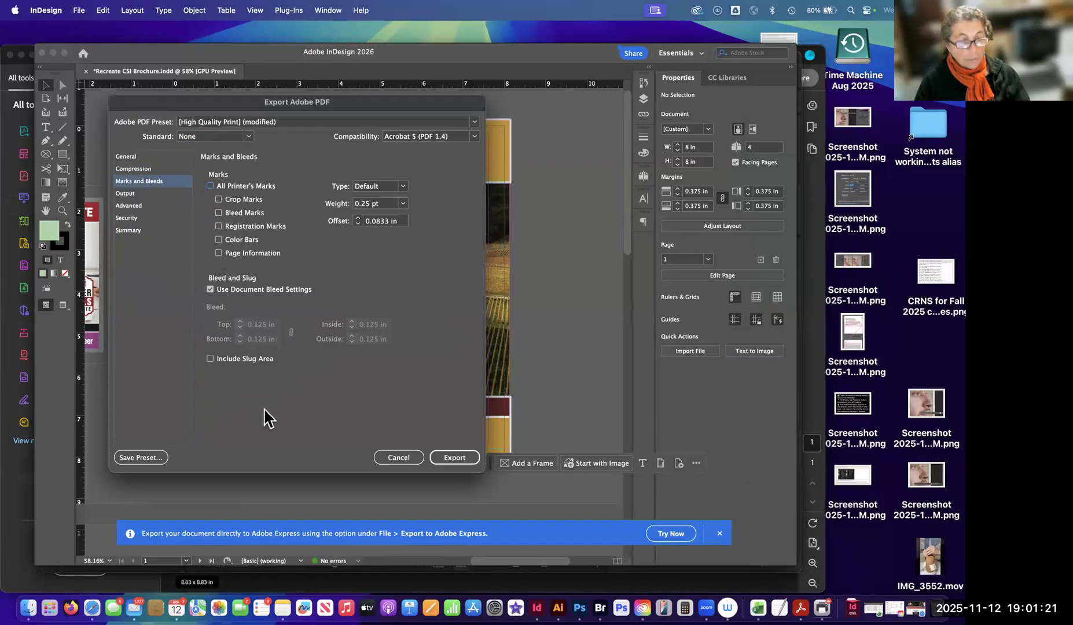
Leave Use Document Bleed Settings enabled and export the PDF.
{"action": "left_click", "coordinate": [211, 290]}
{"action": "left_click", "coordinate": [211, 290]}
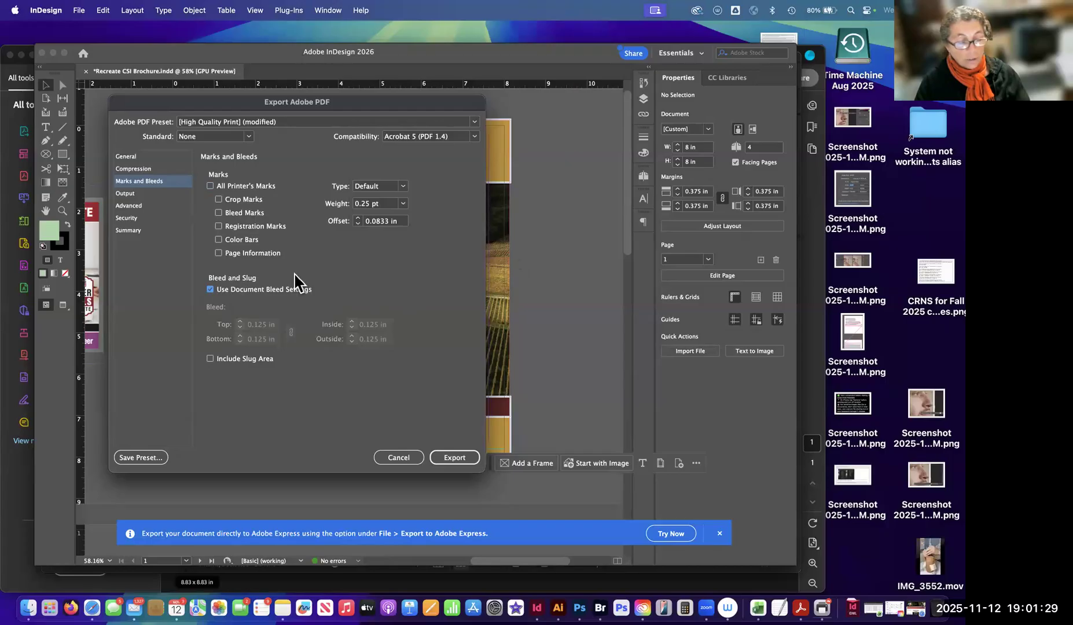
{"action": "left_click", "coordinate": [213, 289]}
{"action": "left_click", "coordinate": [211, 290]}
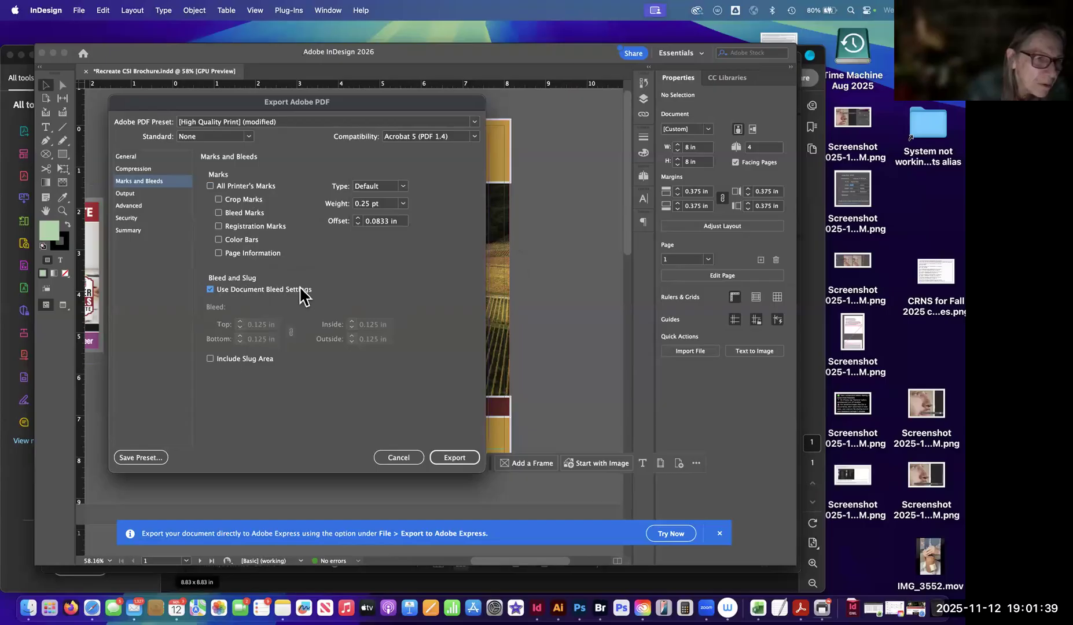
{"action": "left_click", "coordinate": [455, 459]}
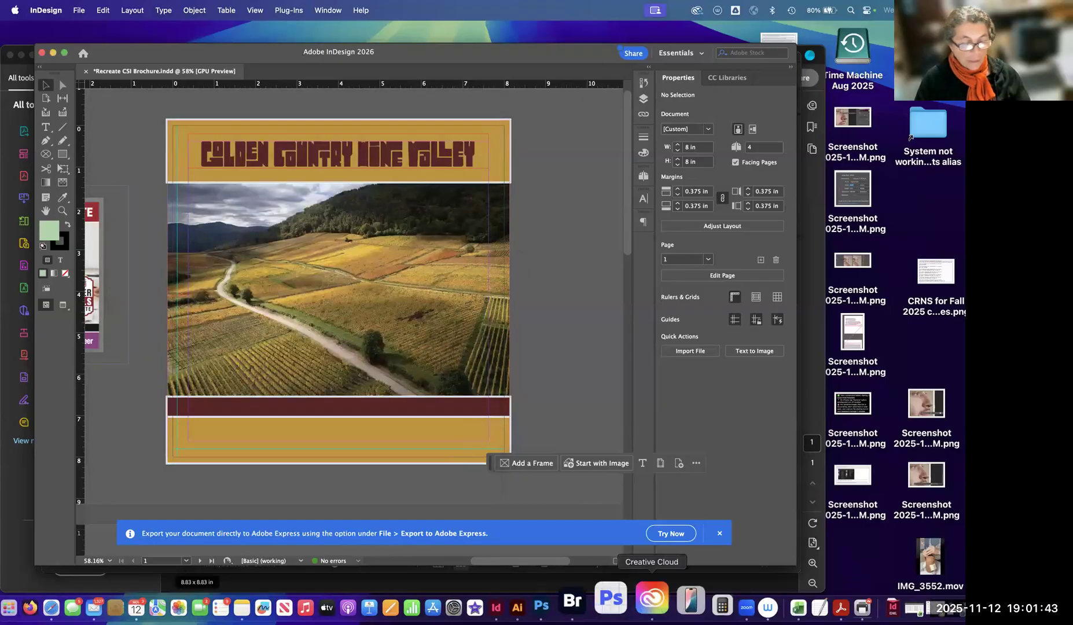
Switch to Bridge, check the preview and metadata of Recreate CSI Brochure-for Print.pdf, and open it in Acrobat.
{"action": "left_click", "coordinate": [596, 602]}
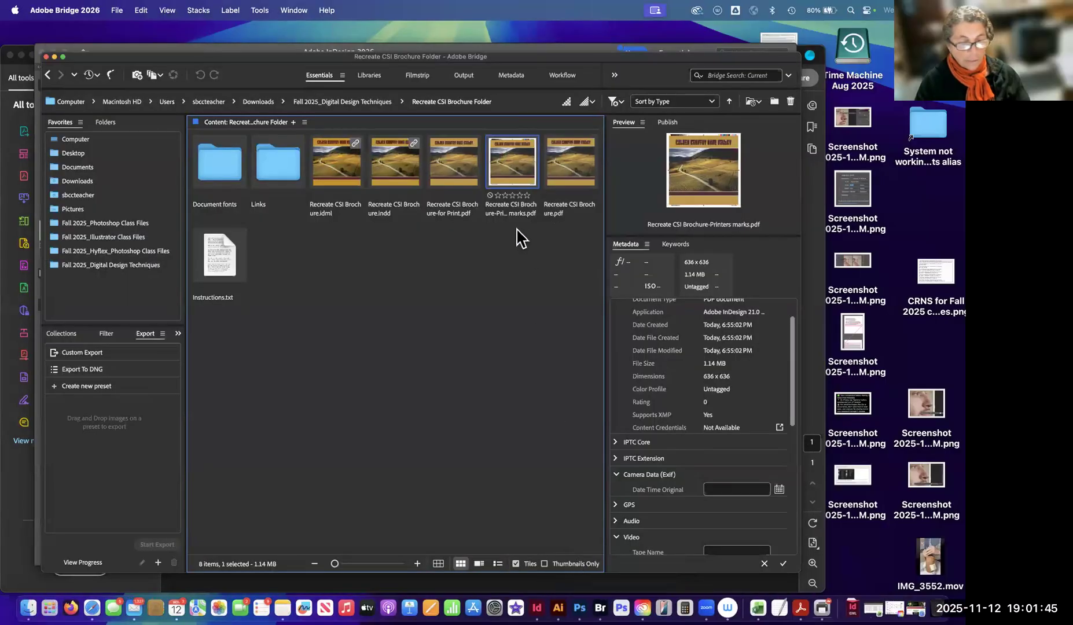
{"action": "left_click", "coordinate": [497, 242]}
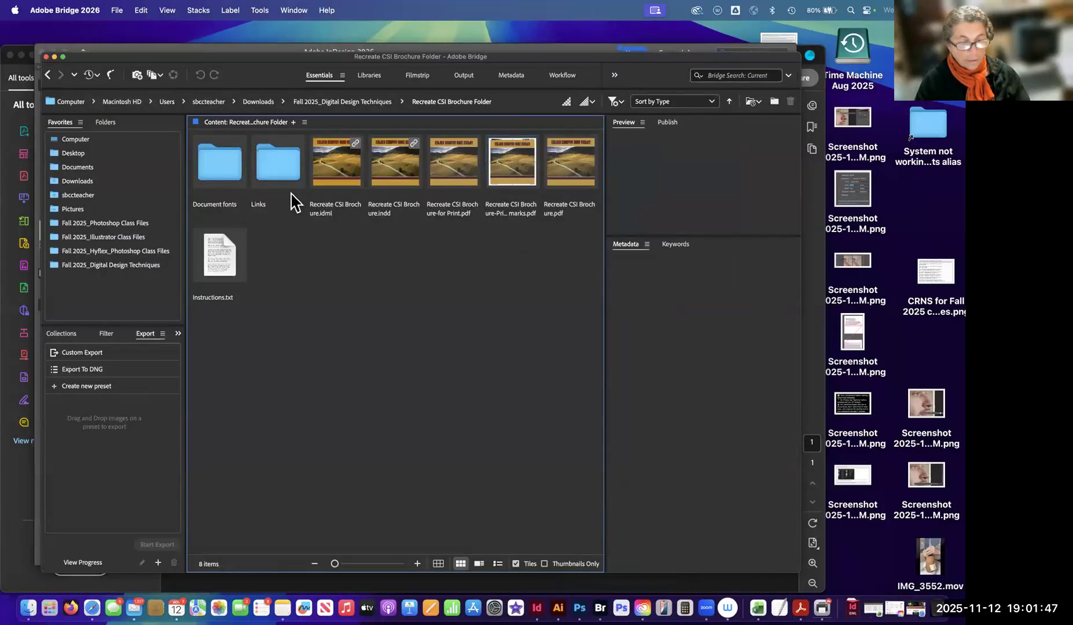
{"action": "left_click", "coordinate": [509, 162]}
{"action": "left_click", "coordinate": [451, 171]}
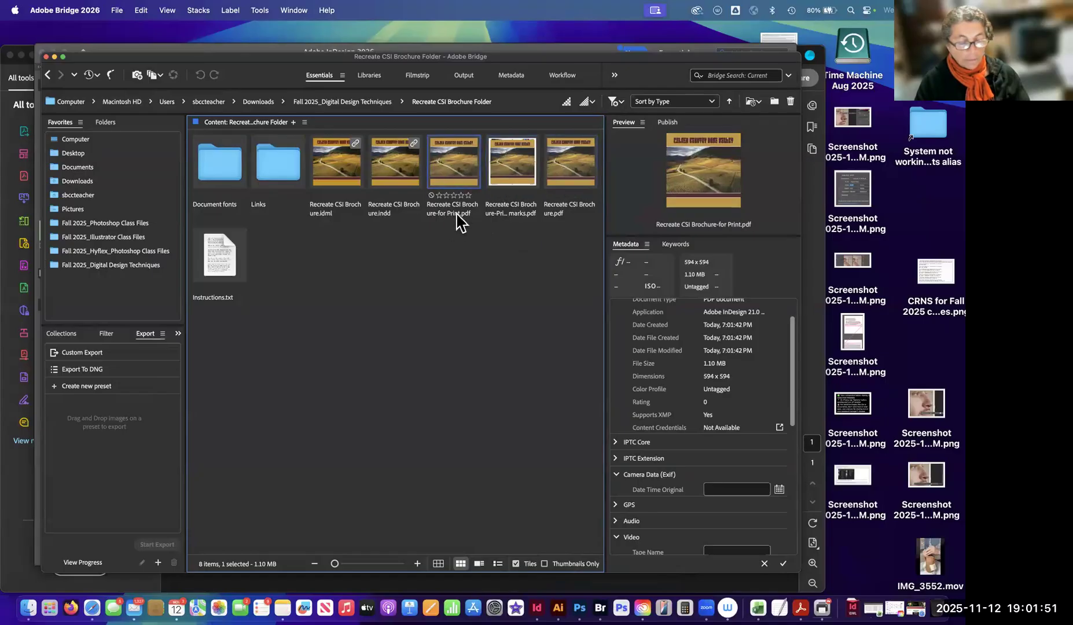
{"action": "left_click", "coordinate": [453, 218]}
{"action": "double_click", "coordinate": [457, 172]}
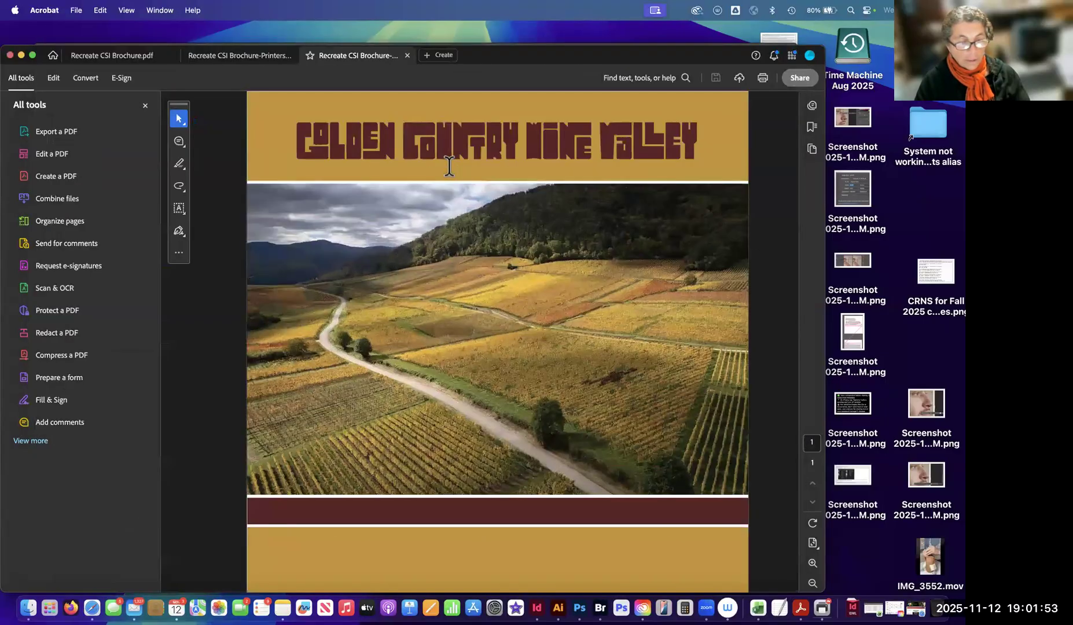
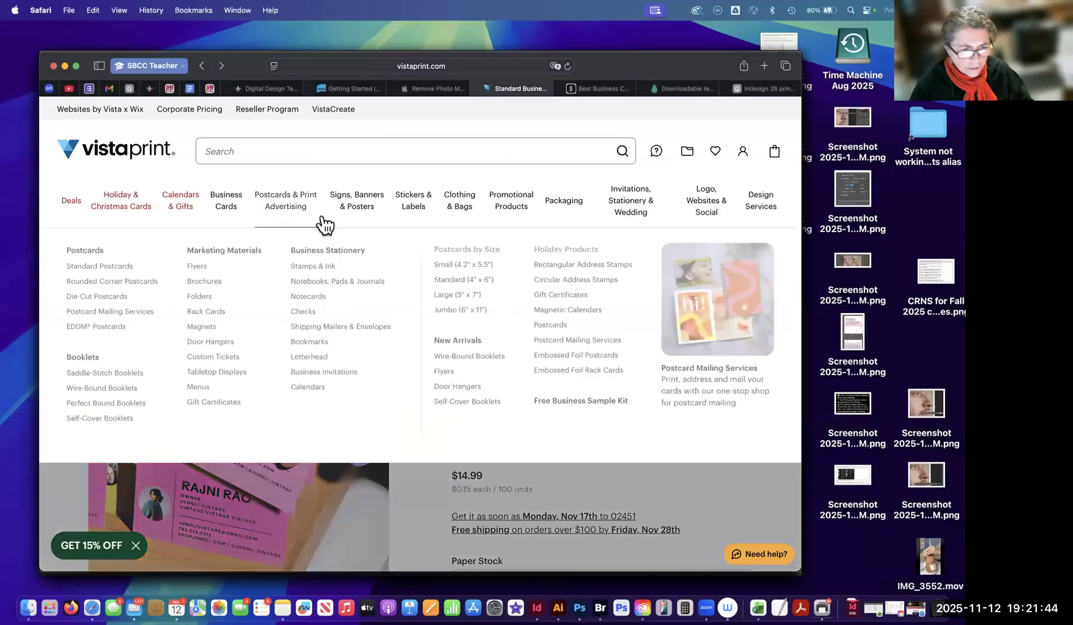
Browse VistaPrint's product categories, including business cards, signs and banners, clothing, promotional products and packaging.
{"action": "mouse_move", "coordinate": [328, 222]}
{"action": "mouse_move", "coordinate": [207, 225]}
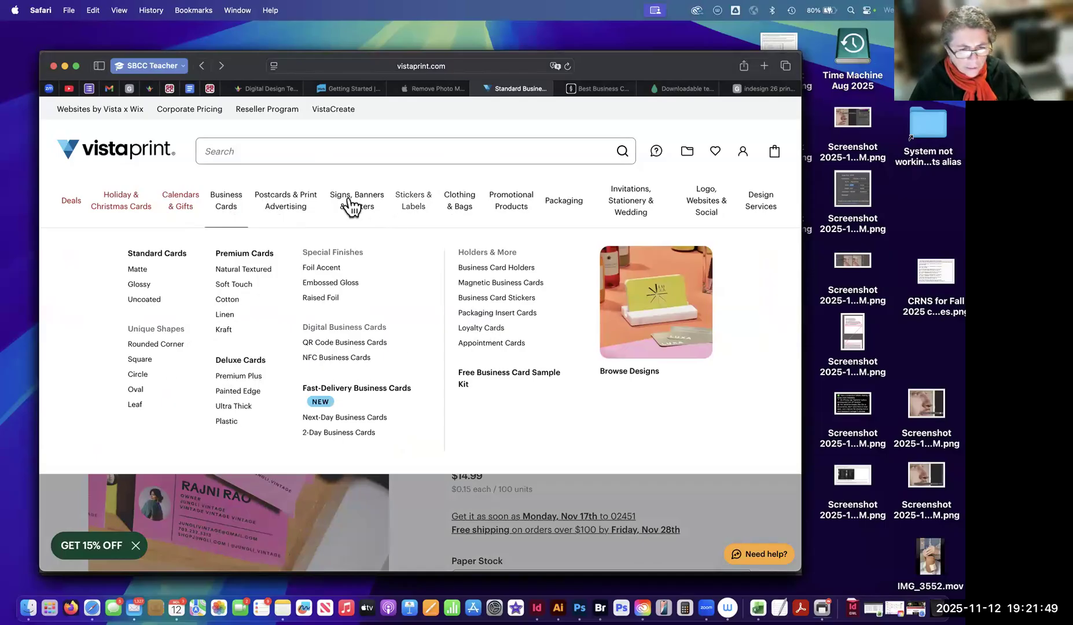
{"action": "mouse_move", "coordinate": [352, 208]}
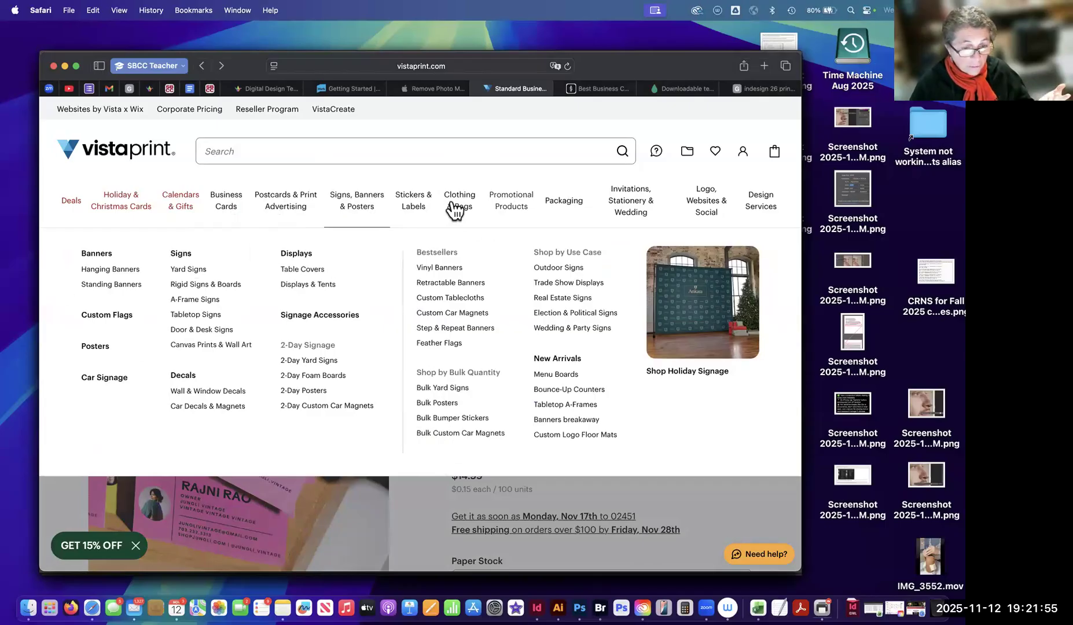
{"action": "mouse_move", "coordinate": [459, 210]}
{"action": "mouse_move", "coordinate": [509, 210]}
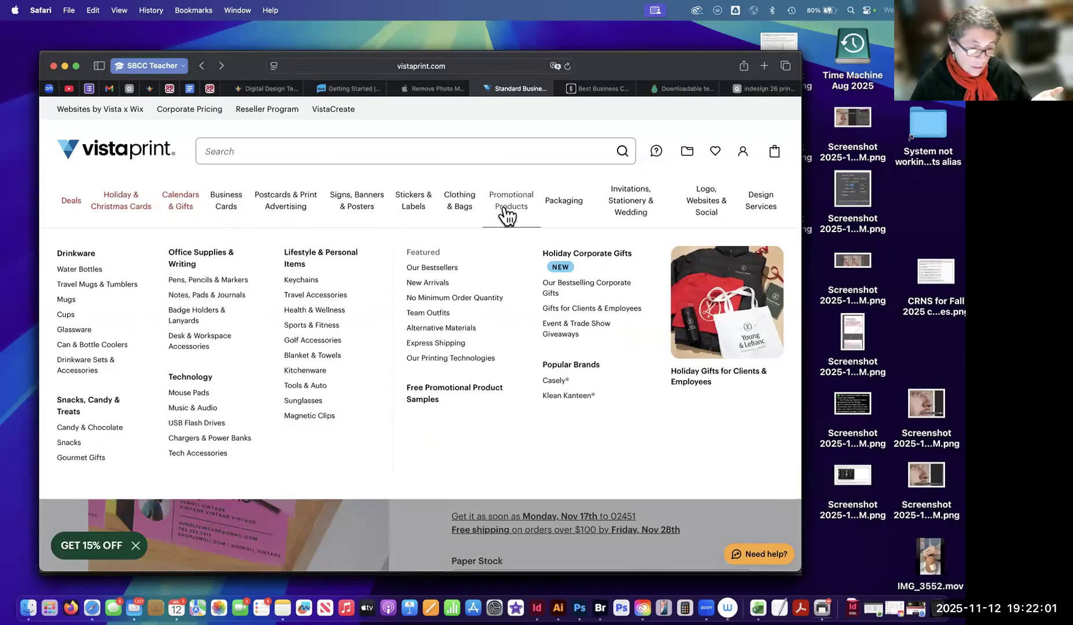
{"action": "mouse_move", "coordinate": [568, 211]}
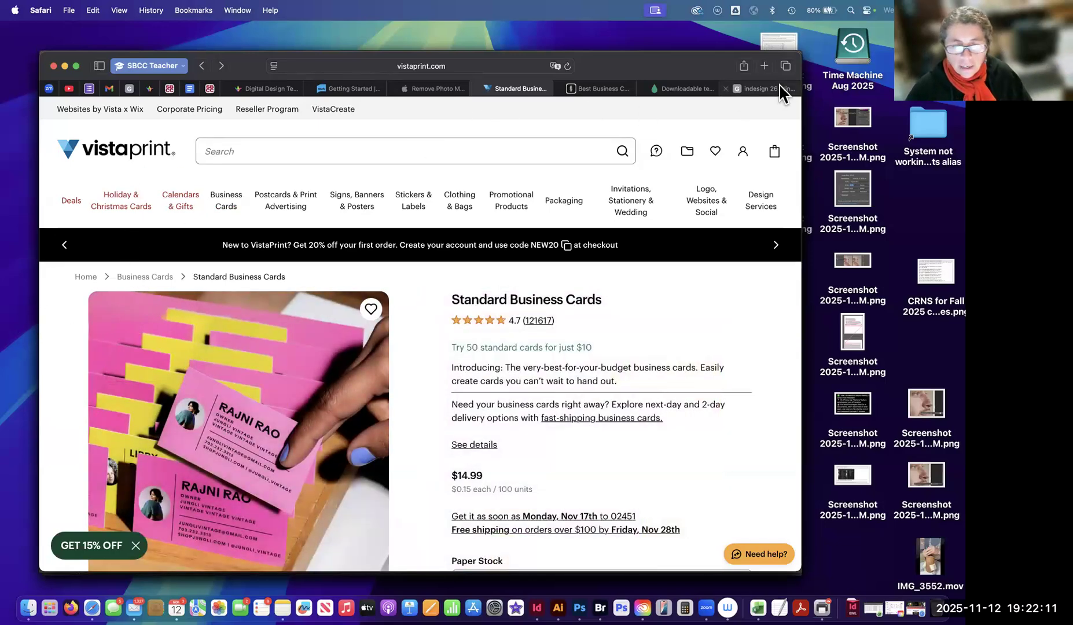
Go to MOO's home page and browse its promotional products, stickers and labels, and marketing materials categories.
{"action": "left_click", "coordinate": [692, 88]}
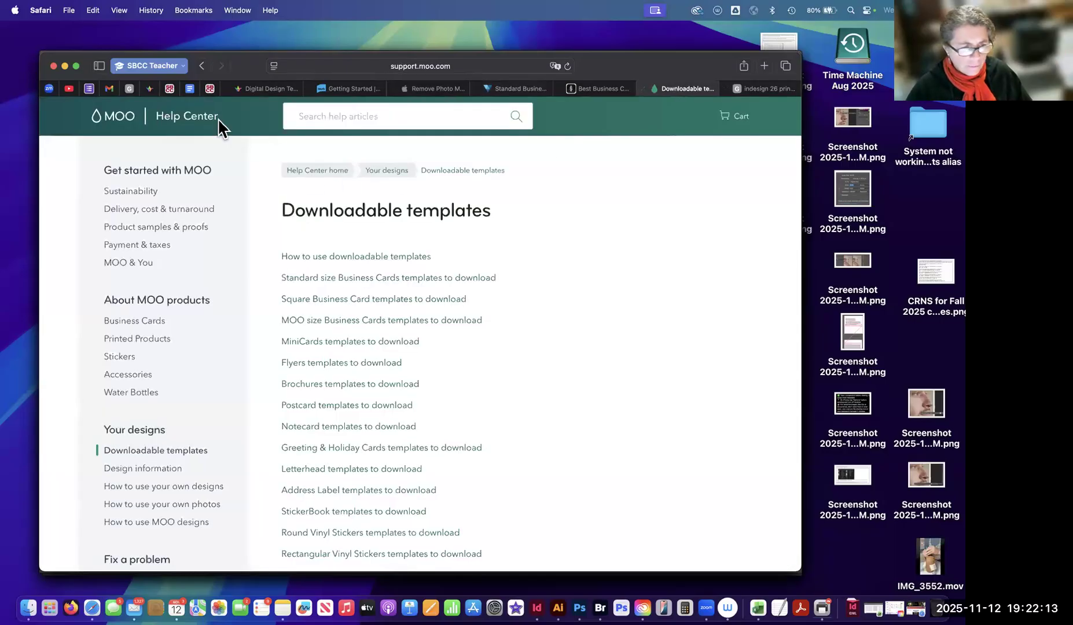
{"action": "left_click", "coordinate": [116, 117]}
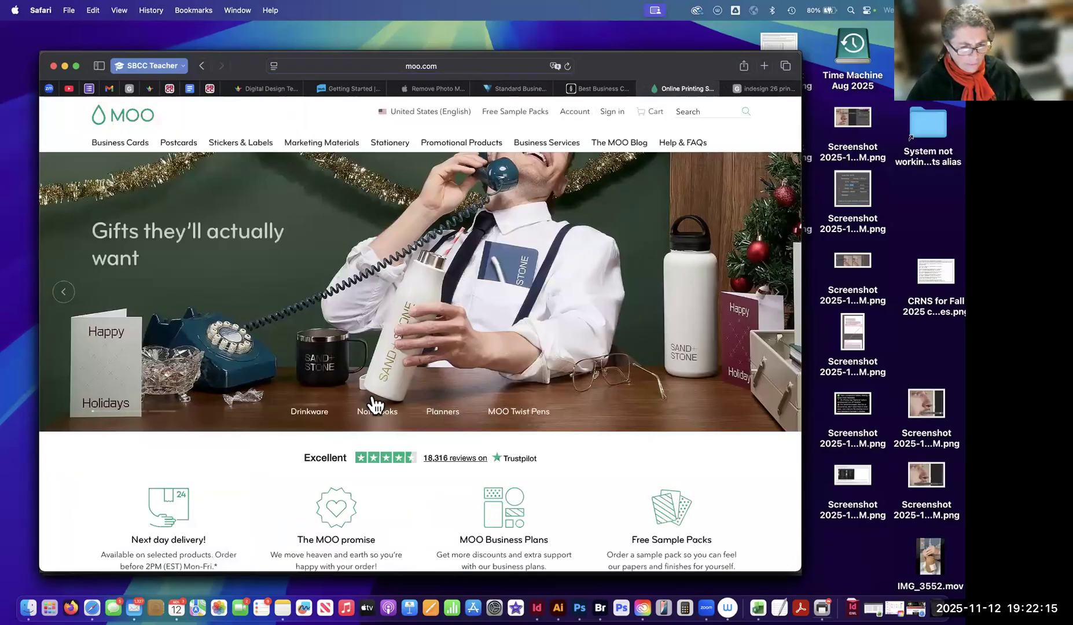
{"action": "mouse_move", "coordinate": [133, 156]}
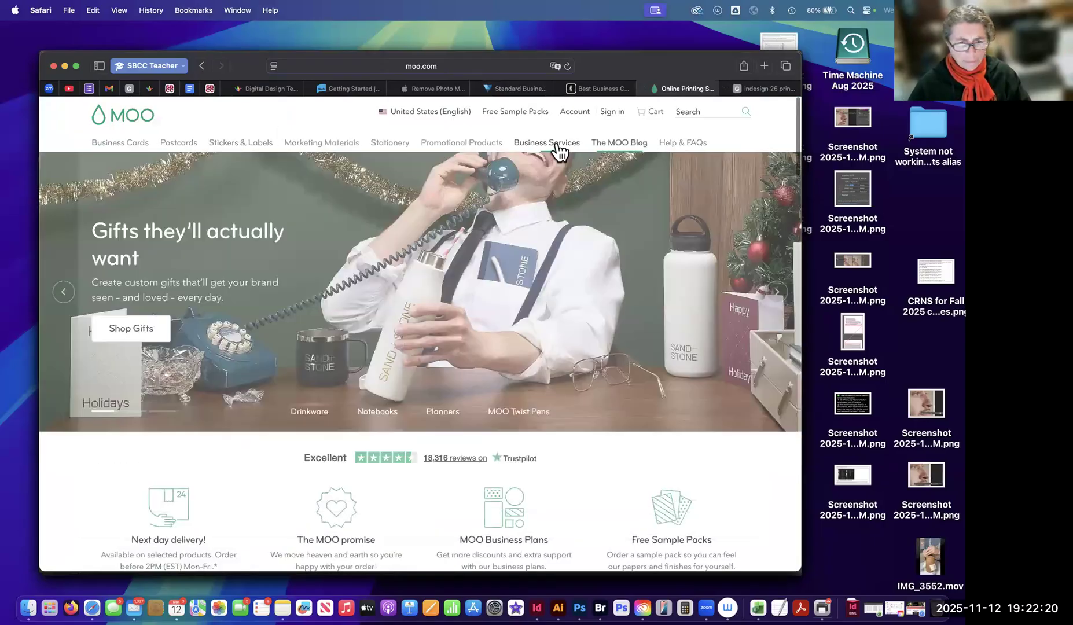
{"action": "mouse_move", "coordinate": [488, 153]}
{"action": "mouse_move", "coordinate": [544, 152]}
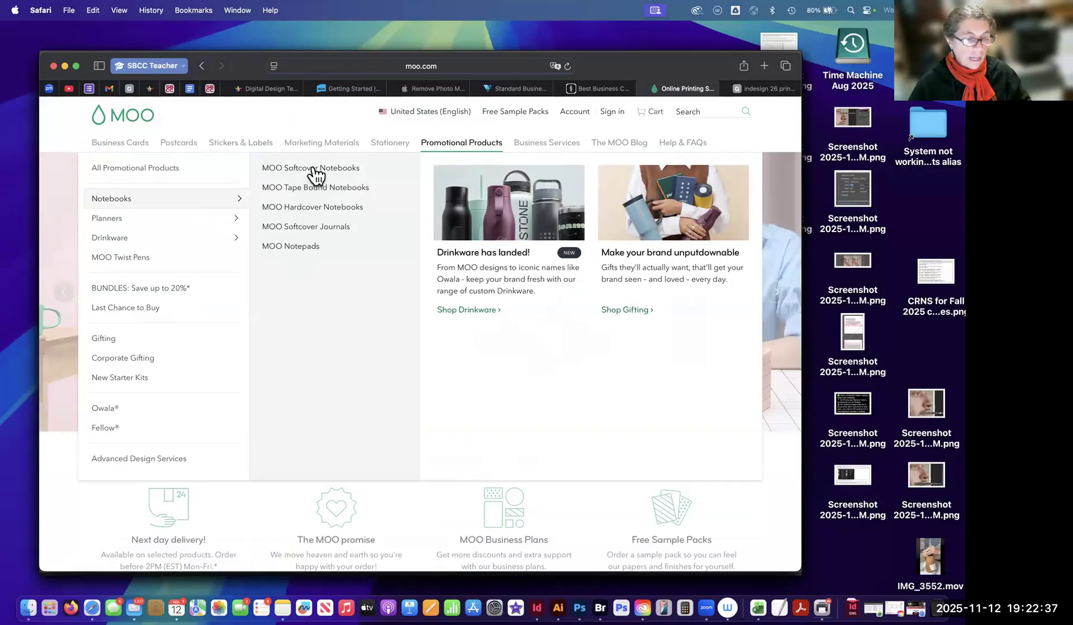
{"action": "mouse_move", "coordinate": [168, 225]}
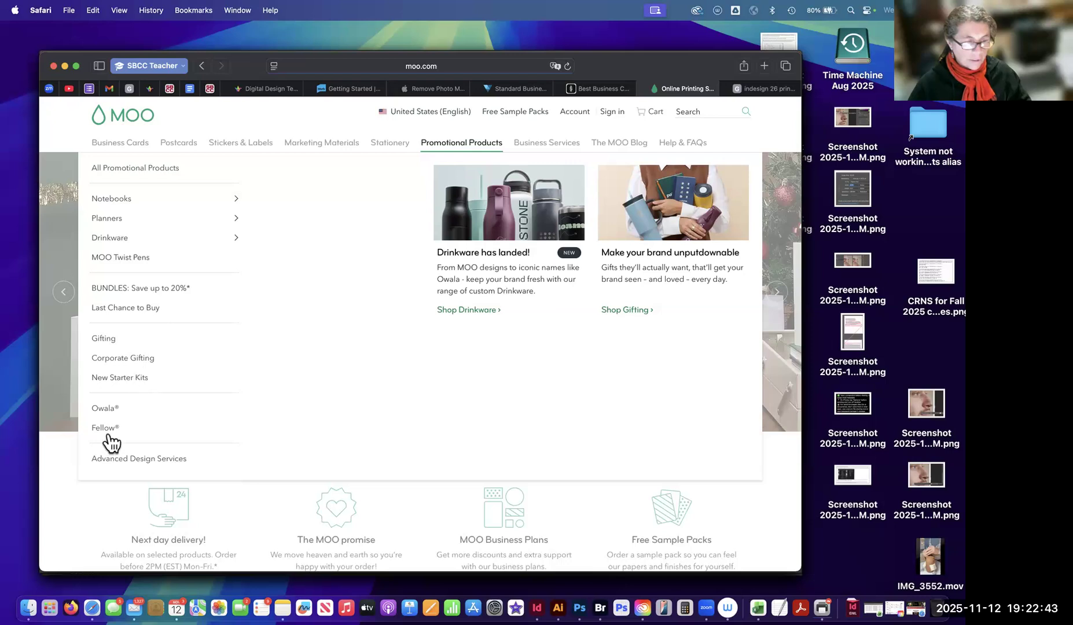
{"action": "mouse_move", "coordinate": [243, 151]}
{"action": "mouse_move", "coordinate": [331, 145]}
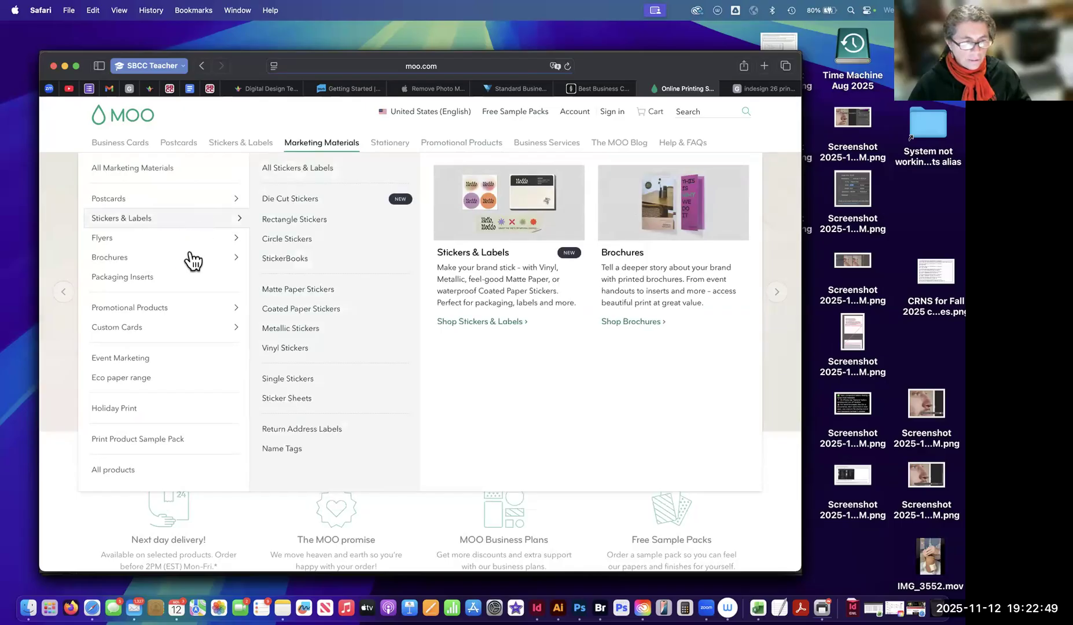
{"action": "mouse_move", "coordinate": [194, 264]}
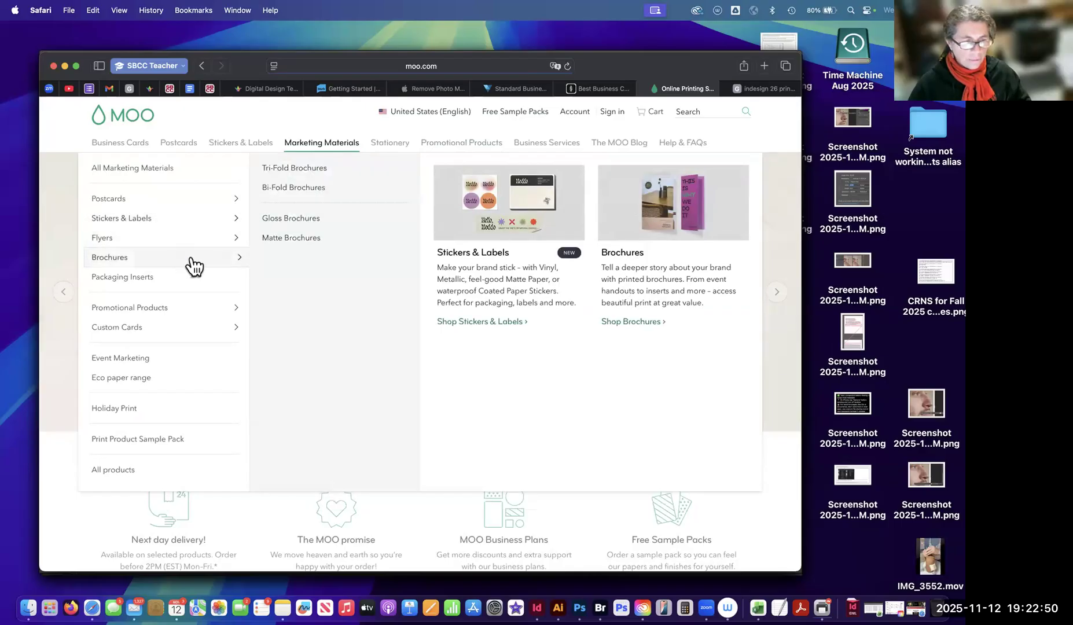
Open MOO's Bi-Fold Brochures product page and review its sample images, fold, paper and quantity options, and design guides.
{"action": "left_click", "coordinate": [303, 185]}
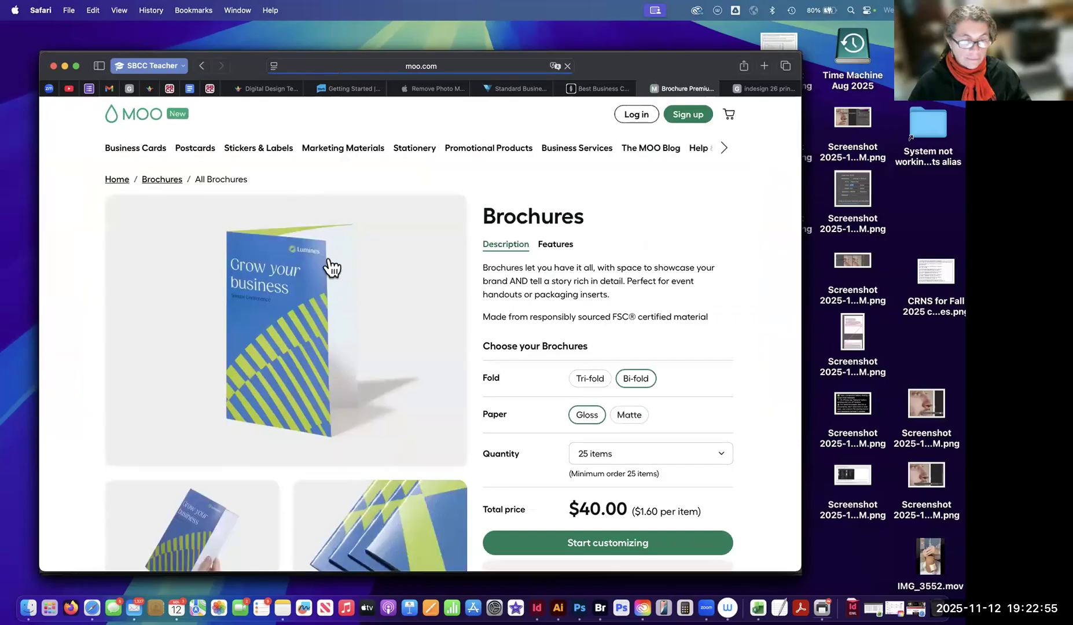
{"action": "scroll", "coordinate": [359, 437], "scroll_direction": "down", "scroll_amount": 3}
{"action": "scroll", "coordinate": [270, 376], "scroll_direction": "down", "scroll_amount": 4}
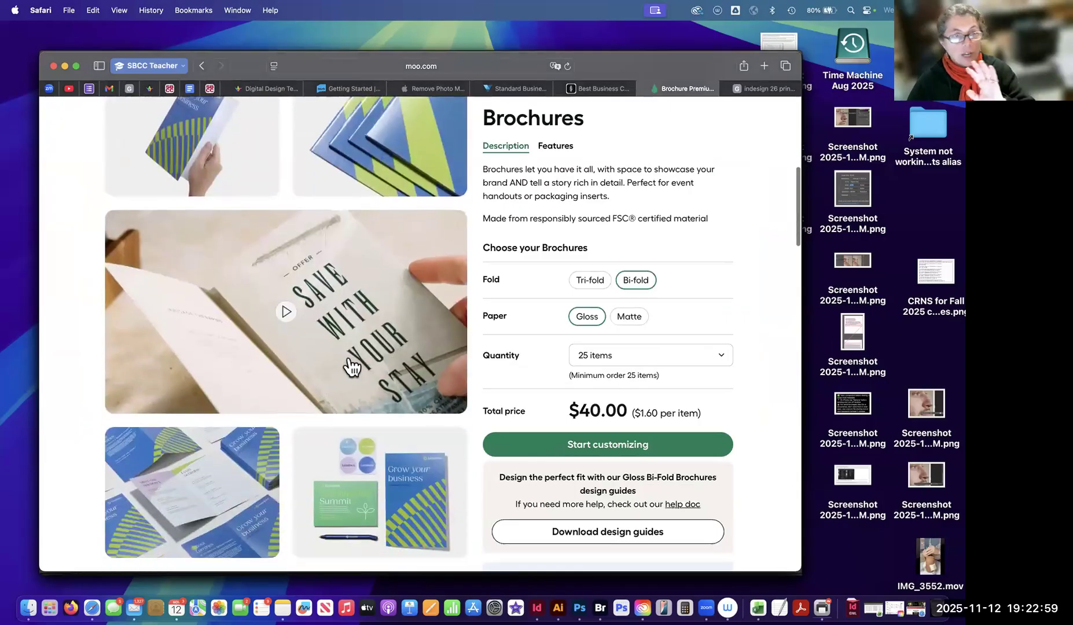
{"action": "scroll", "coordinate": [298, 428], "scroll_direction": "down", "scroll_amount": 5}
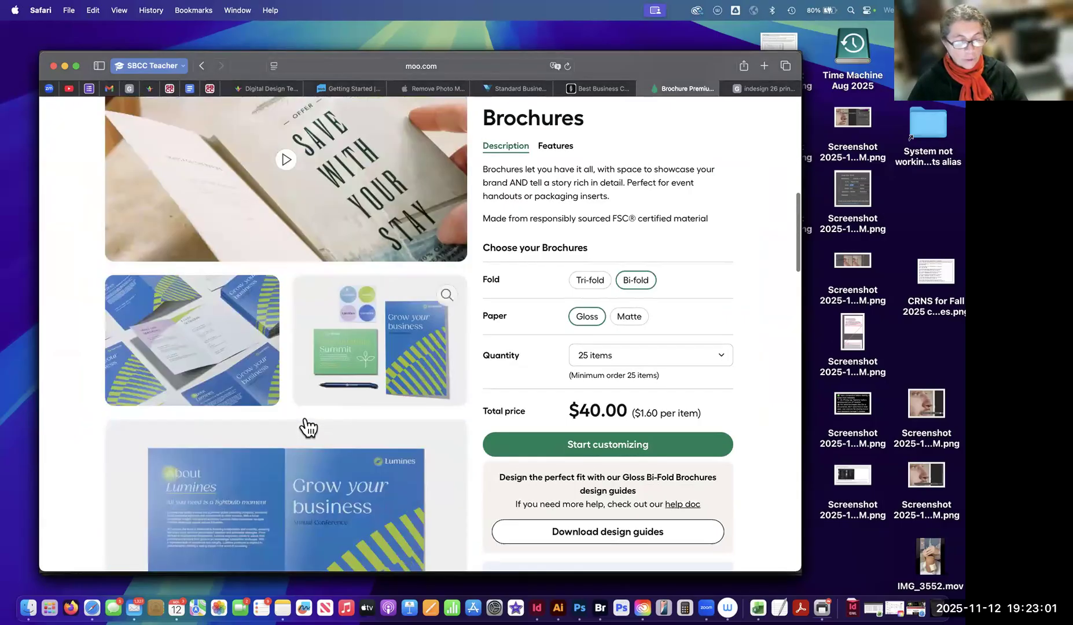
{"action": "scroll", "coordinate": [362, 331], "scroll_direction": "up", "scroll_amount": 6}
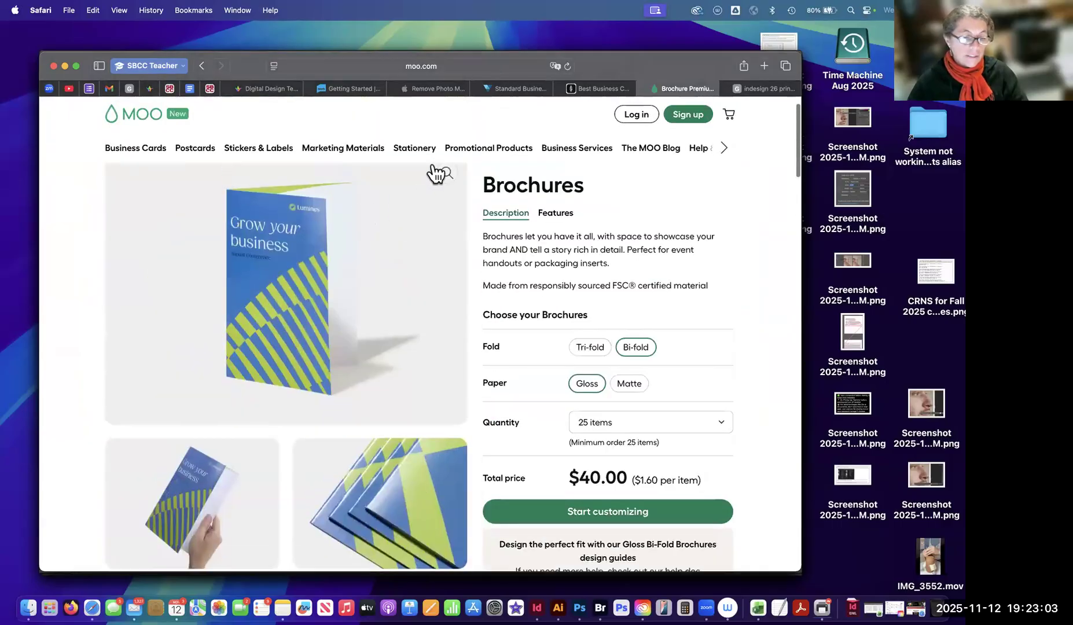
{"action": "mouse_move", "coordinate": [209, 168]}
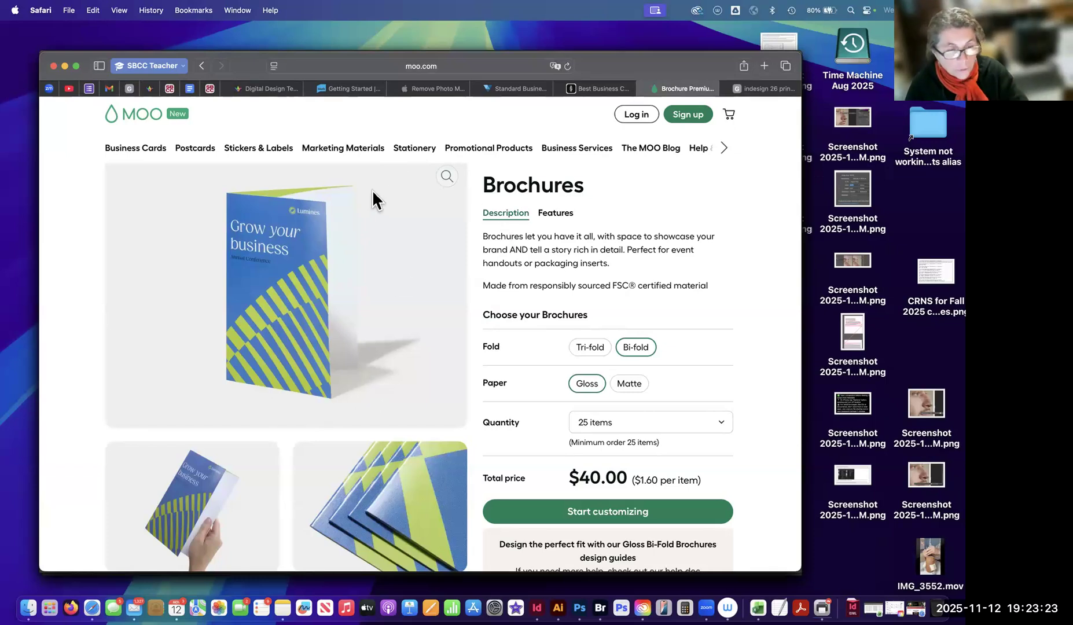
{"action": "mouse_move", "coordinate": [414, 148]}
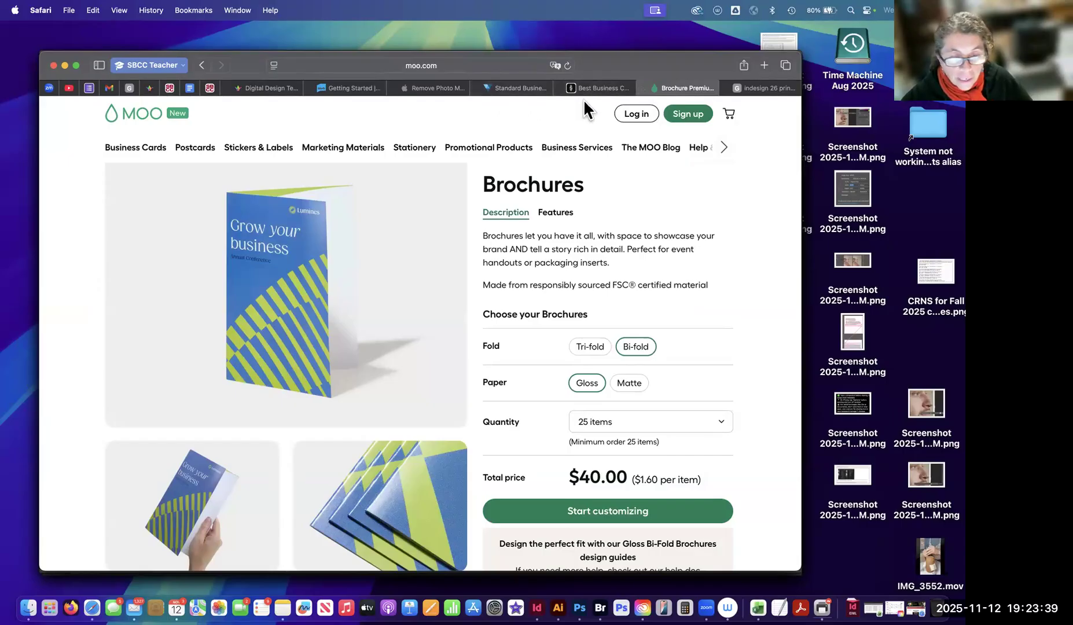
Reorder the browser tabs so the VistaPrint page sits directly before the MOO page.
{"action": "left_click_drag", "start_coordinate": [506, 89], "coordinate": [621, 92]}
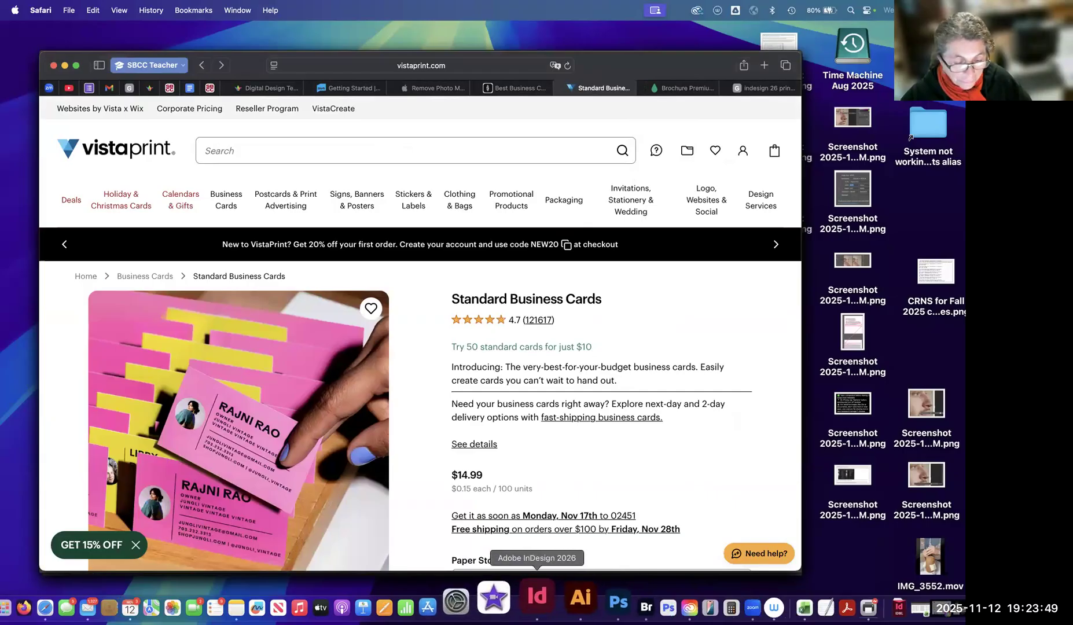
Switch to InDesign and move the contextual task bar slightly lower, clear of the brochure's cover page.
{"action": "left_click", "coordinate": [538, 597]}
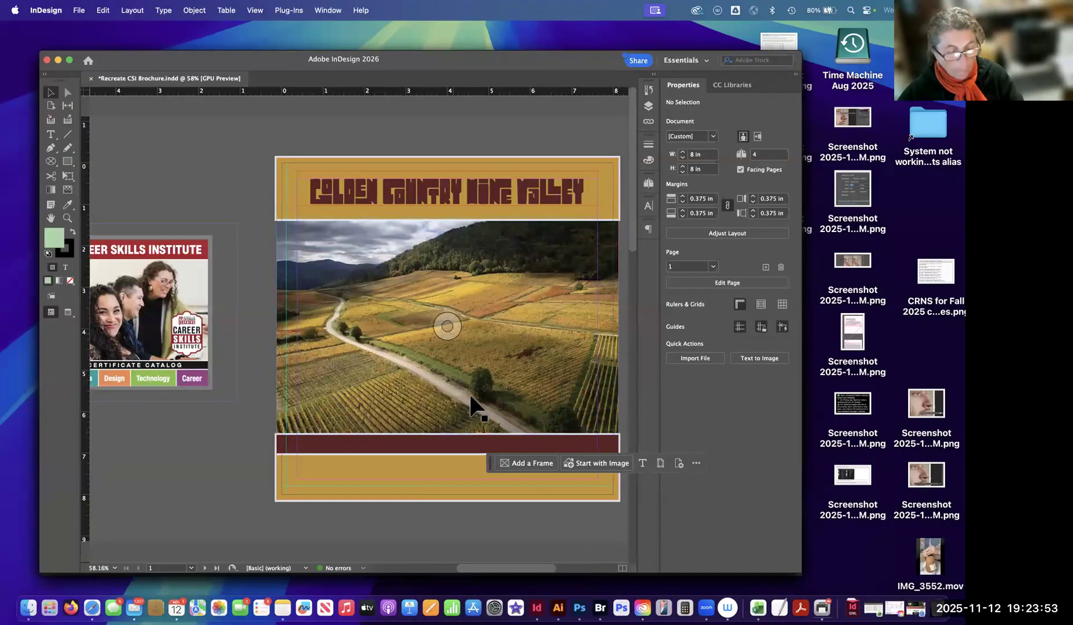
{"action": "scroll", "coordinate": [398, 333], "scroll_direction": "down", "scroll_amount": 3}
{"action": "scroll", "coordinate": [398, 333], "scroll_direction": "right", "scroll_amount": 3}
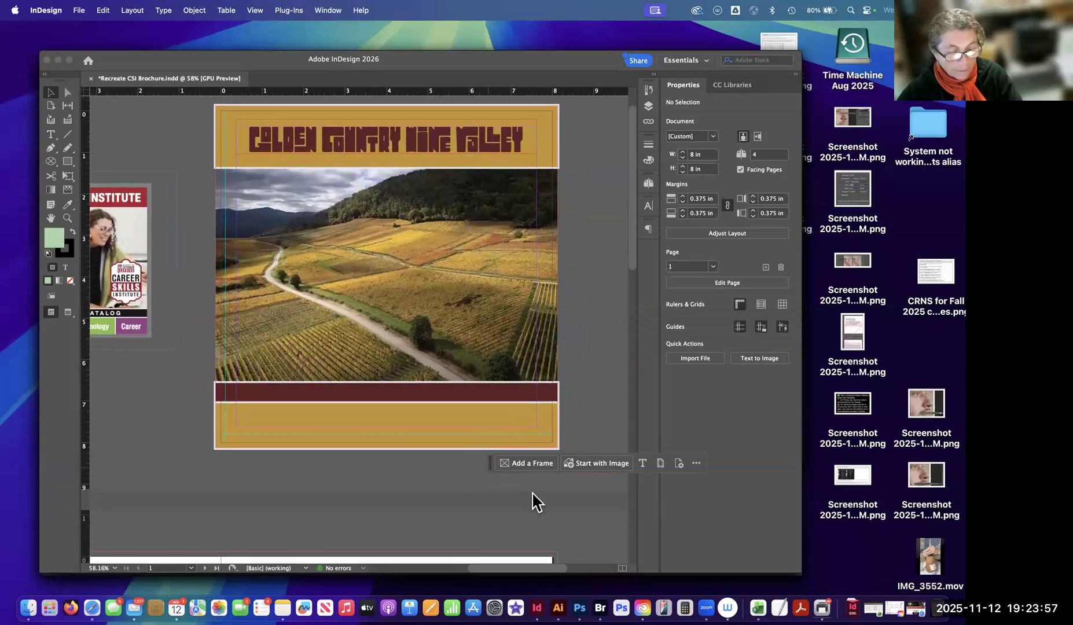
{"action": "left_click_drag", "start_coordinate": [491, 465], "coordinate": [491, 488]}
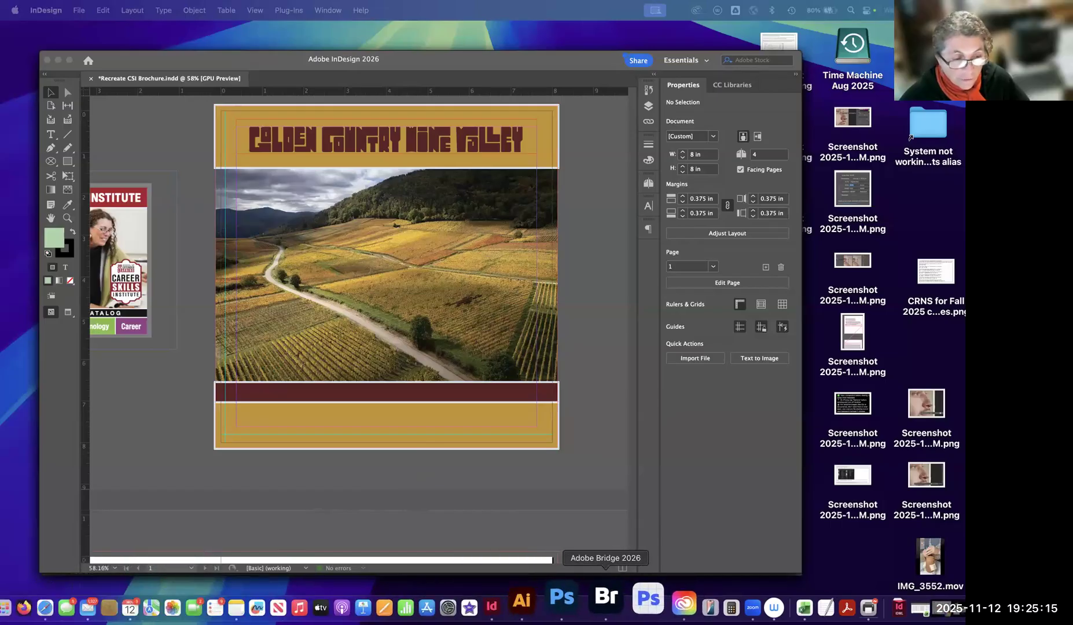
Switch to Bridge and deselect the file in the Recreate CSI Brochure Folder.
{"action": "left_click", "coordinate": [607, 599]}
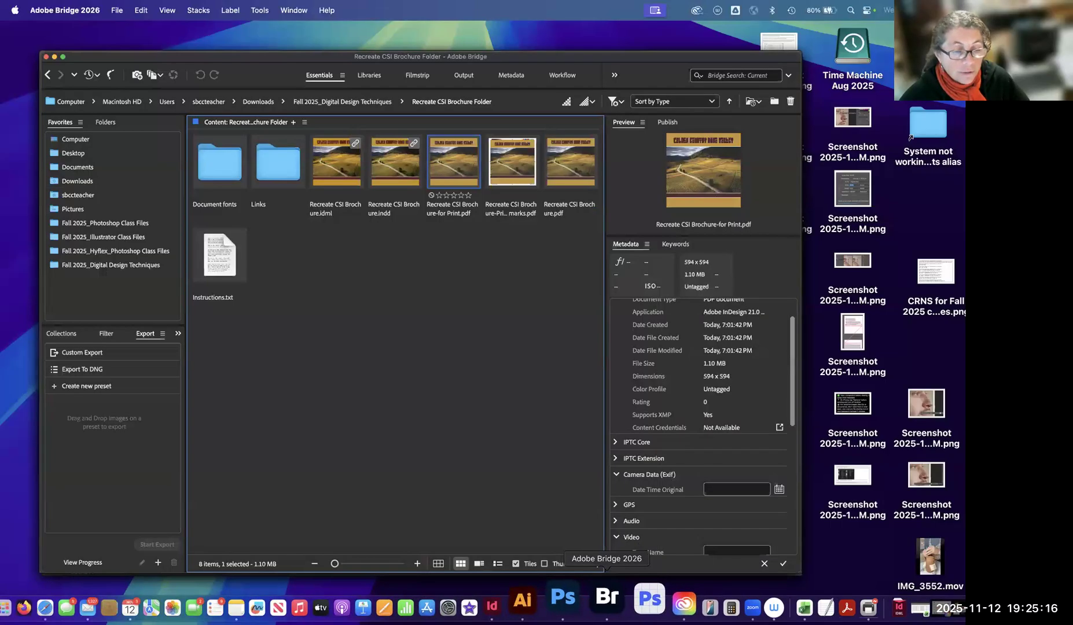
{"action": "left_click", "coordinate": [495, 325]}
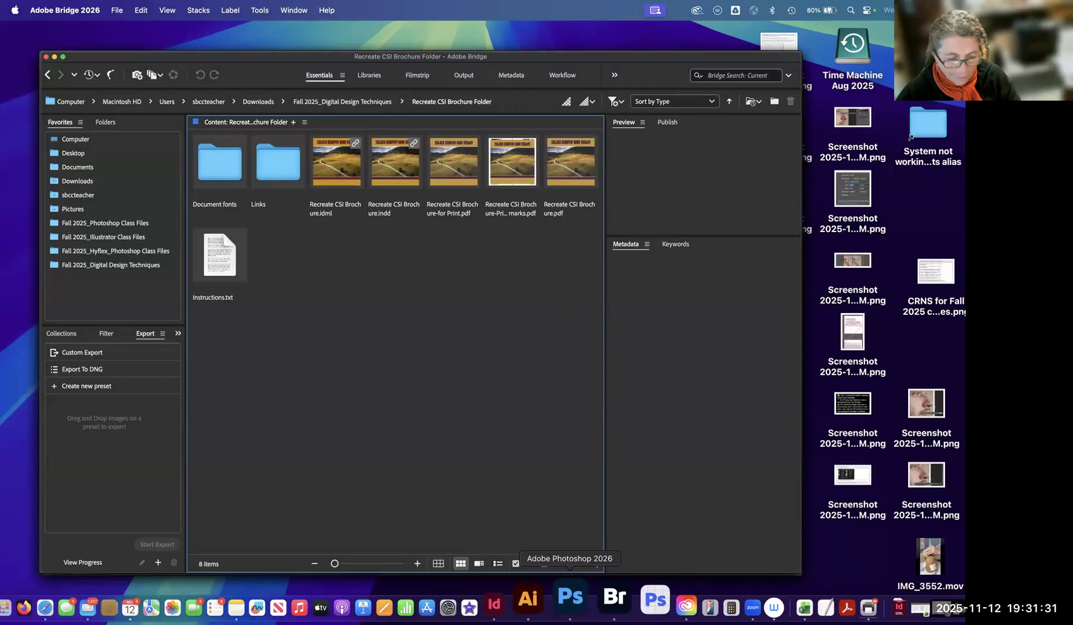
Switch to InDesign, shorten the threaded text frame on page 3 to about 1.75 in high, and save the document.
{"action": "left_click", "coordinate": [535, 600]}
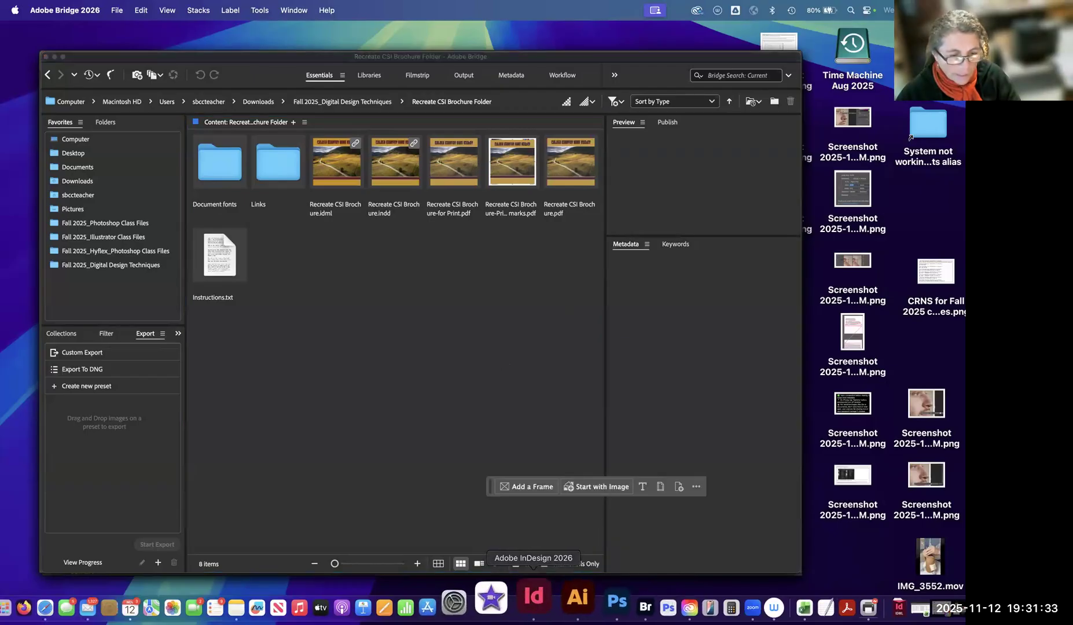
{"action": "scroll", "coordinate": [340, 457], "scroll_direction": "down", "scroll_amount": 15}
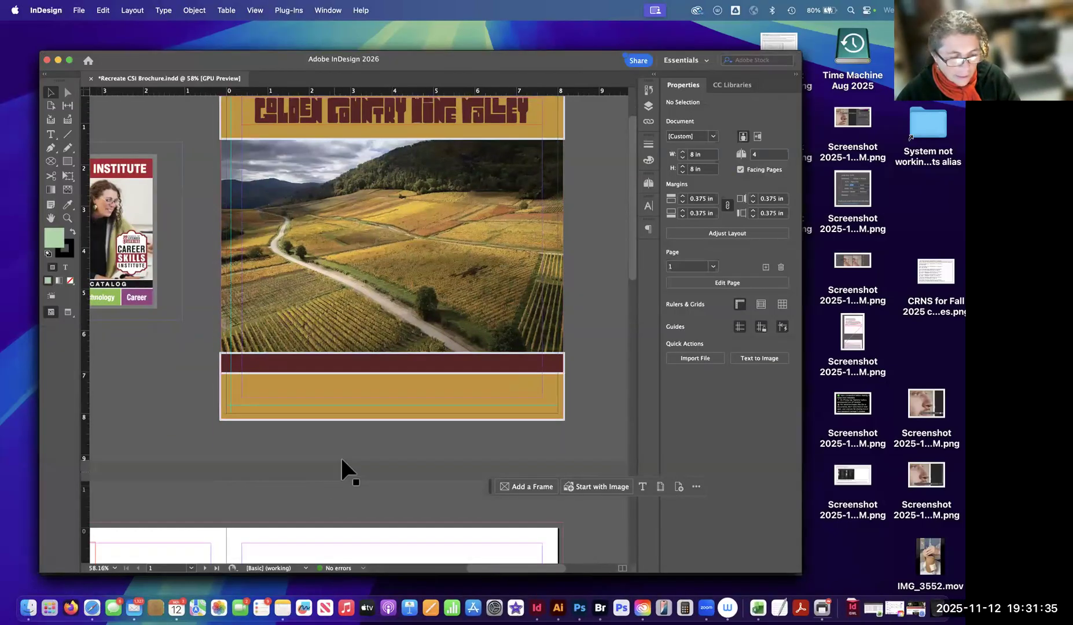
{"action": "left_click", "coordinate": [371, 449]}
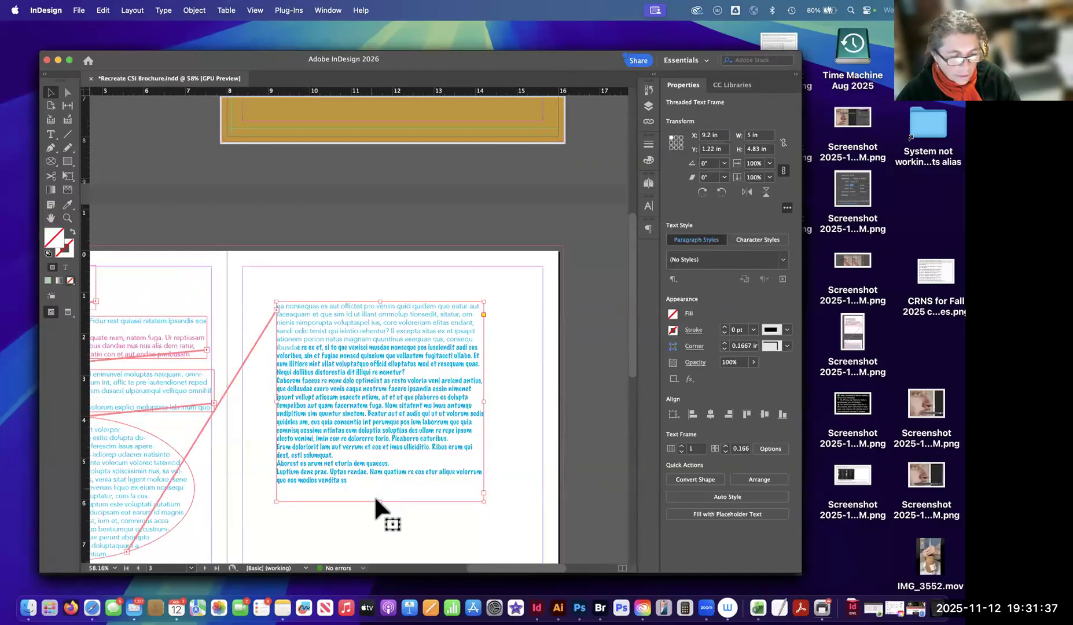
{"action": "left_click_drag", "start_coordinate": [379, 501], "coordinate": [392, 374]}
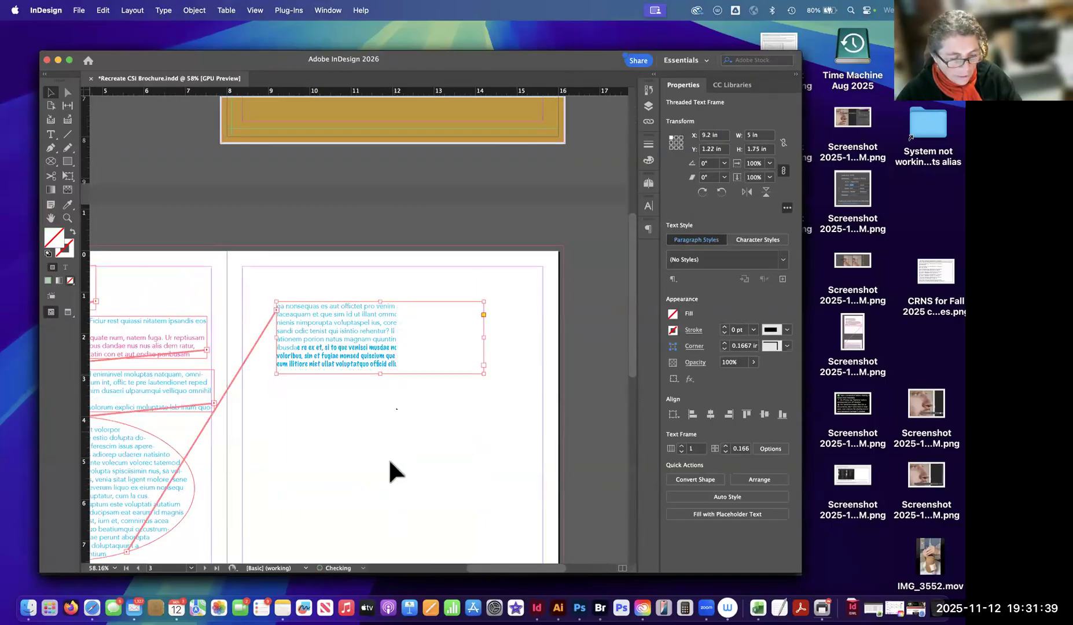
{"action": "left_click", "coordinate": [412, 427]}
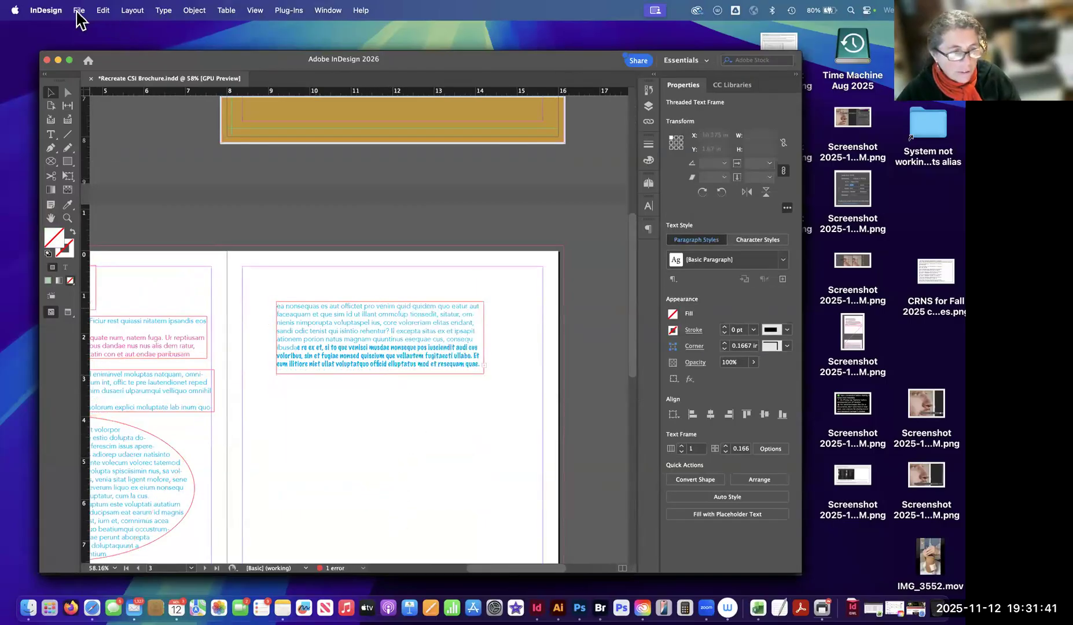
{"action": "key", "text": "super+s"}
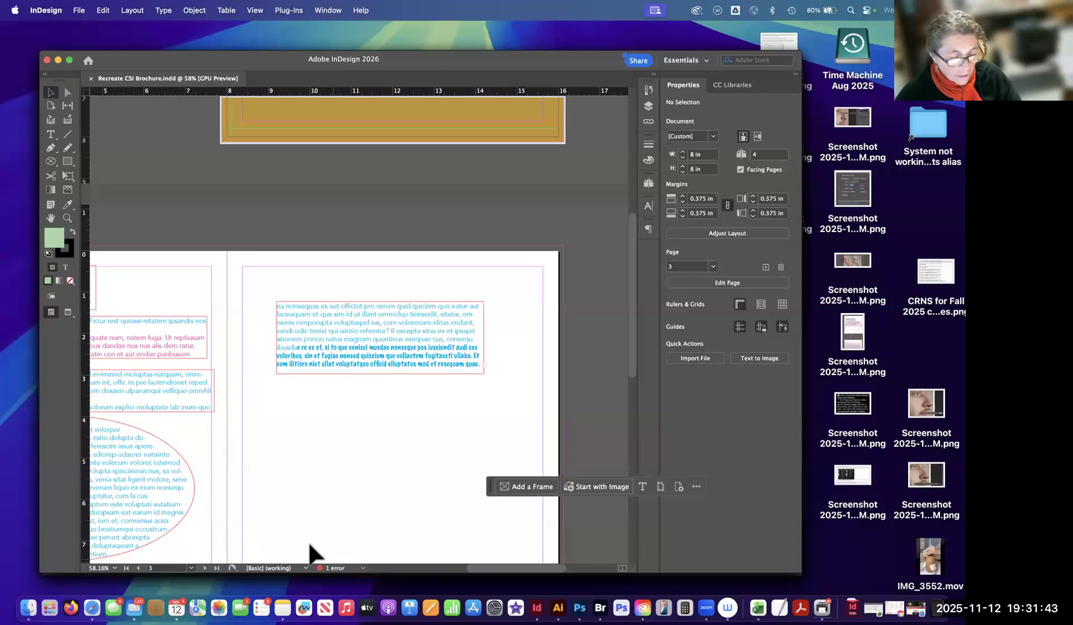
Start packaging the brochure and review the Fonts, Links and Images, Colors and Inks, Print Settings, External Plug-ins and Summary sections.
{"action": "left_click", "coordinate": [80, 11]}
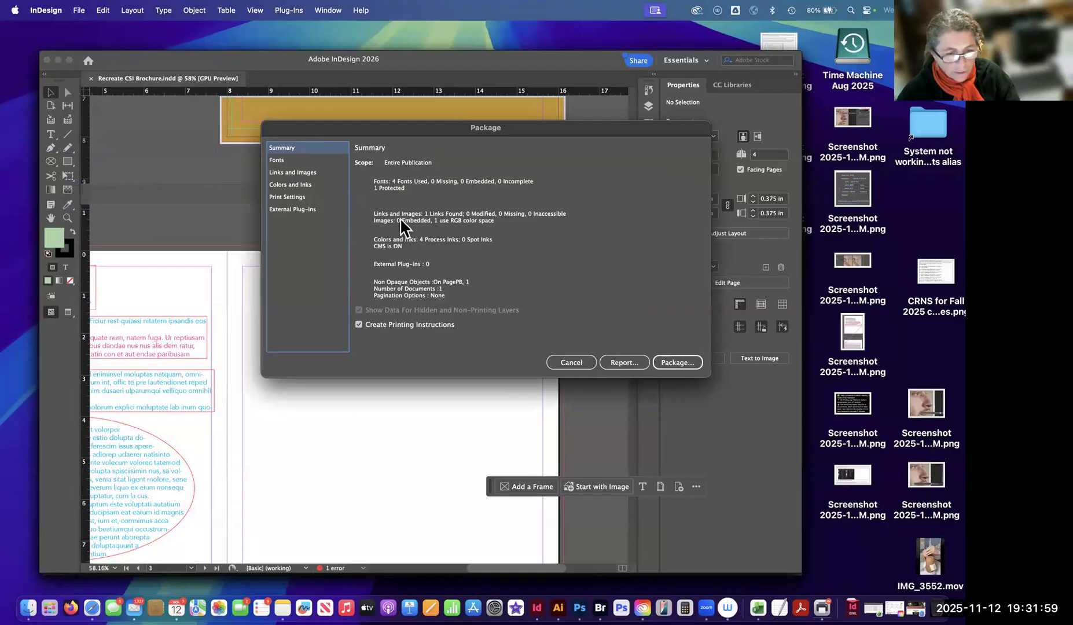
{"action": "left_click", "coordinate": [283, 162]}
{"action": "left_click", "coordinate": [293, 173]}
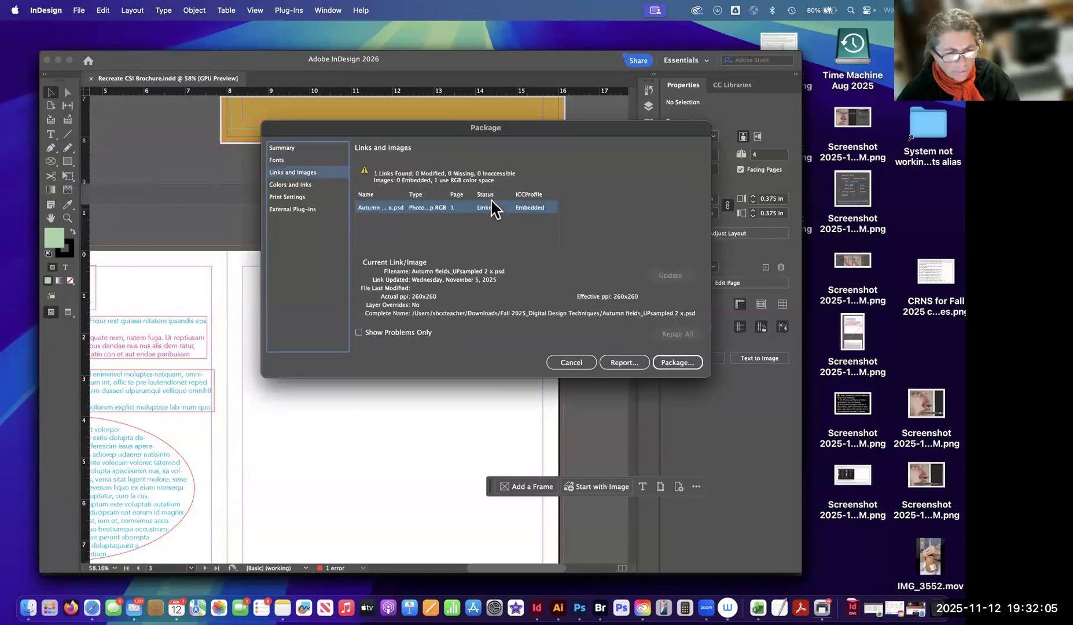
{"action": "left_click", "coordinate": [300, 185]}
{"action": "left_click", "coordinate": [298, 197]}
{"action": "left_click", "coordinate": [303, 210]}
{"action": "left_click", "coordinate": [295, 158]}
{"action": "left_click", "coordinate": [295, 148]}
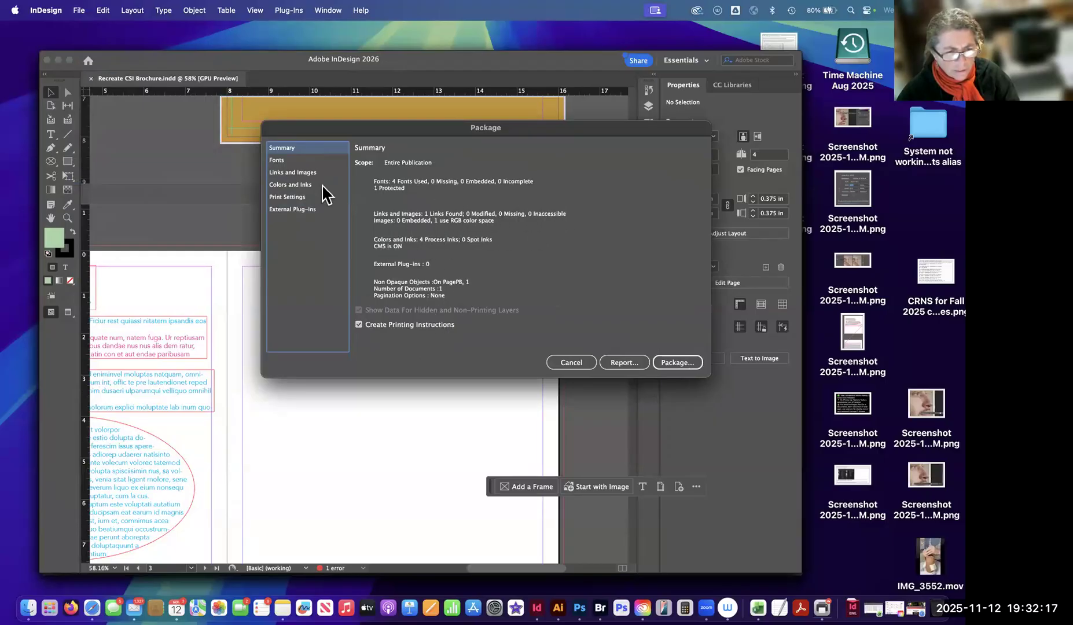
Check the package's font list, toggling Show Problems Only on and back off, and proceed to the printing instructions.
{"action": "left_click", "coordinate": [278, 160]}
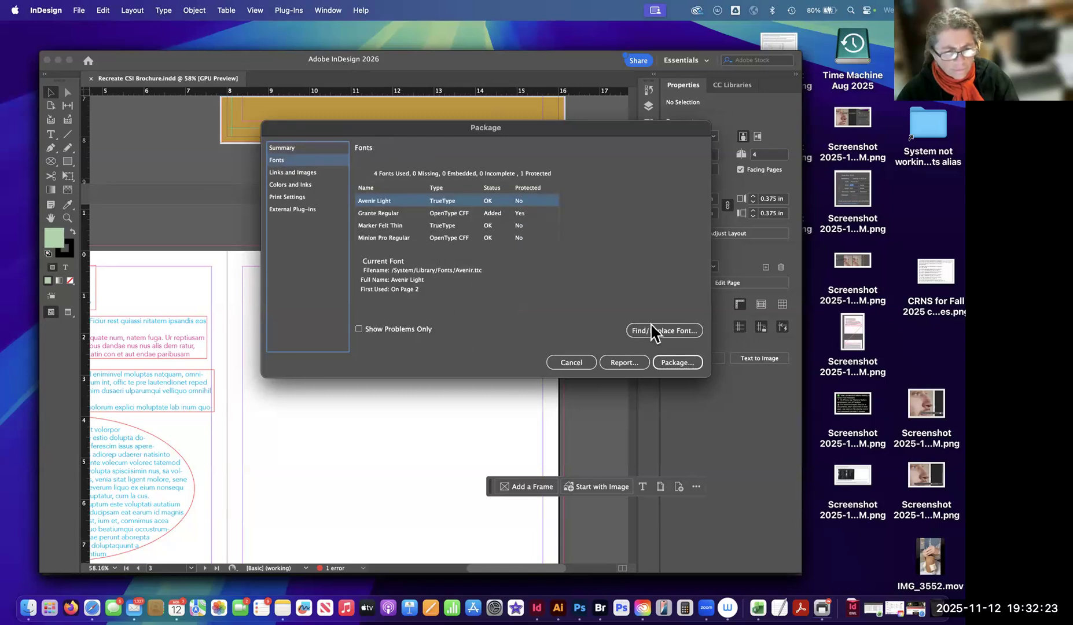
{"action": "left_click", "coordinate": [360, 329]}
{"action": "left_click", "coordinate": [359, 329]}
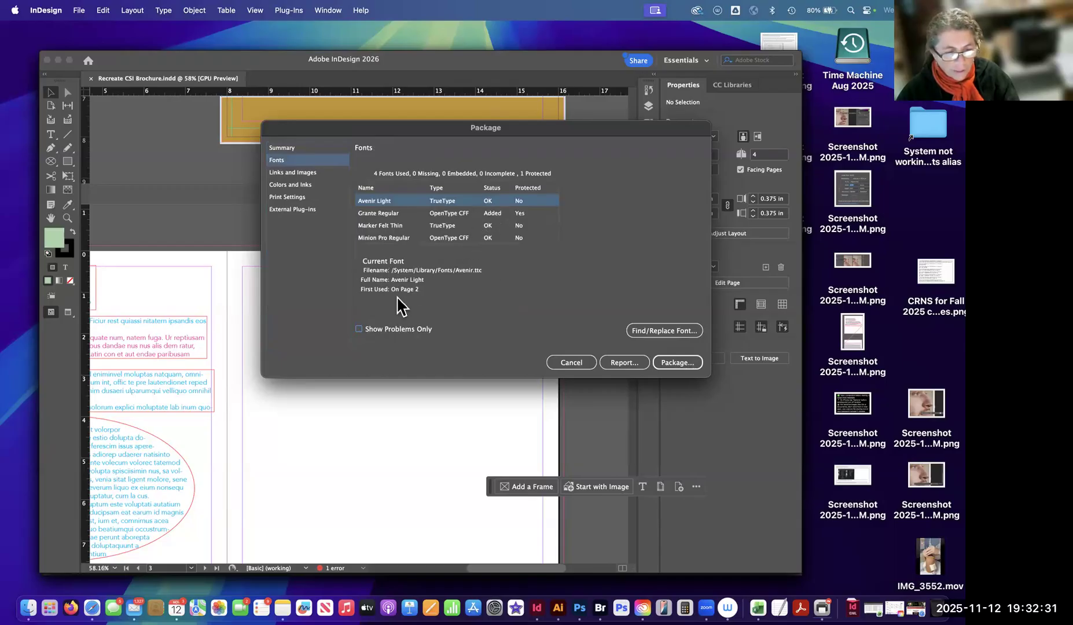
{"action": "left_click", "coordinate": [671, 364]}
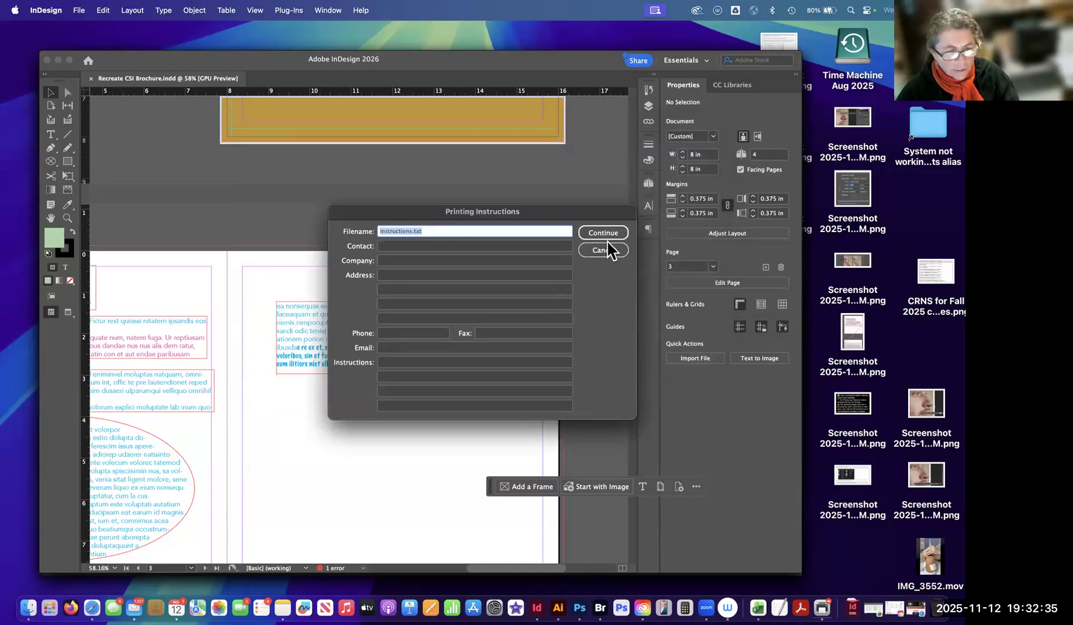
Cancel the packaging and inspect the text error category in the Preflight panel.
{"action": "left_click", "coordinate": [604, 250]}
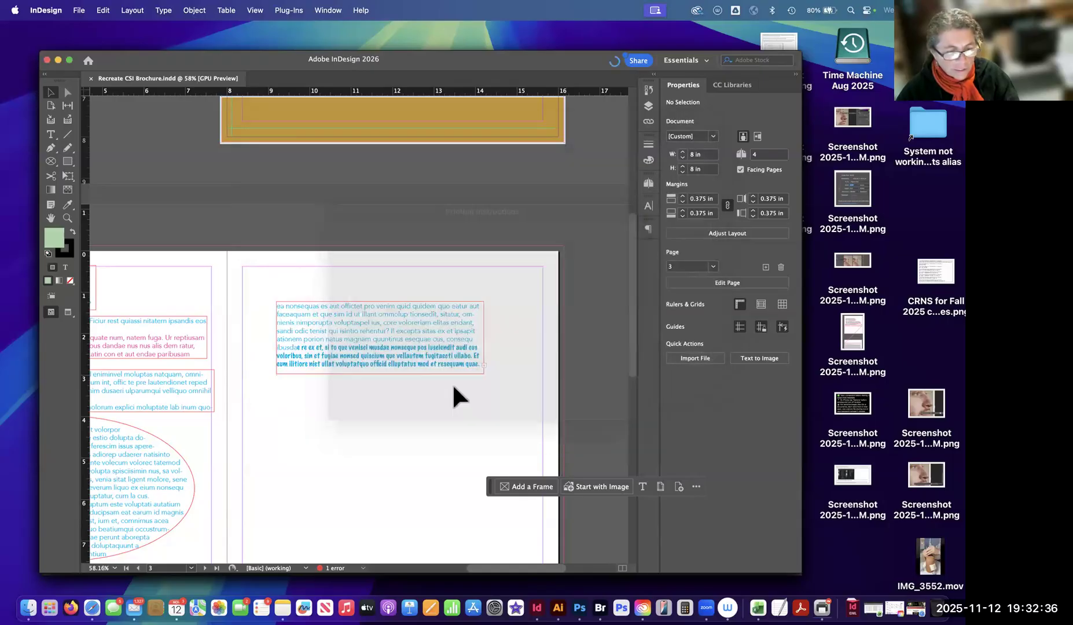
{"action": "left_click", "coordinate": [364, 568]}
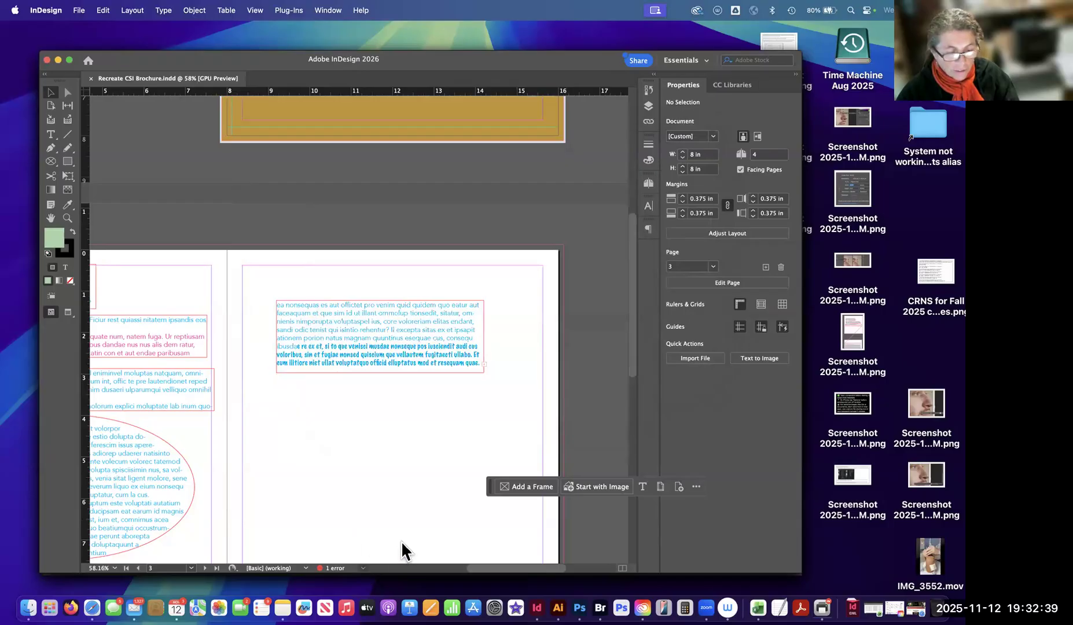
{"action": "left_click", "coordinate": [405, 539]}
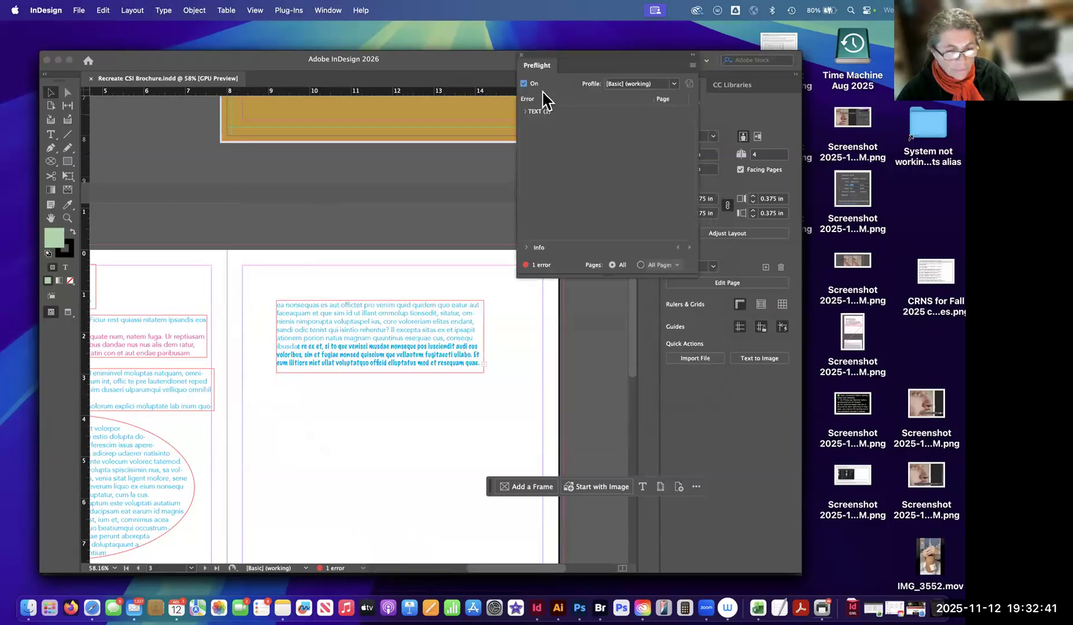
{"action": "left_click", "coordinate": [525, 113]}
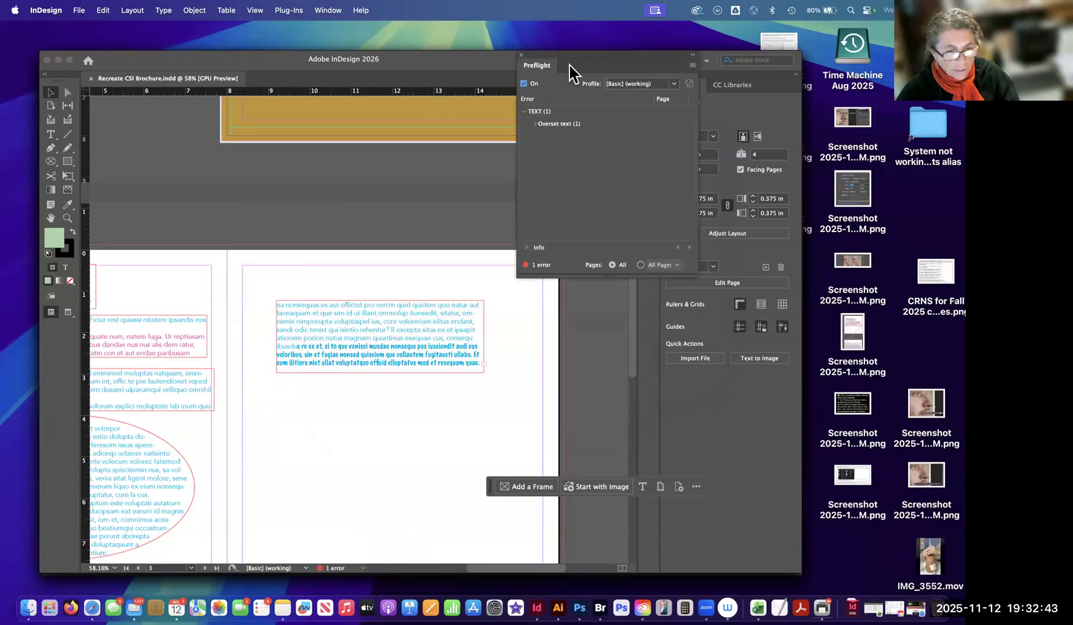
{"action": "left_click", "coordinate": [522, 56]}
Extend the threaded text frame on page 3 downward to 5.25 in high.
{"action": "left_click", "coordinate": [374, 364]}
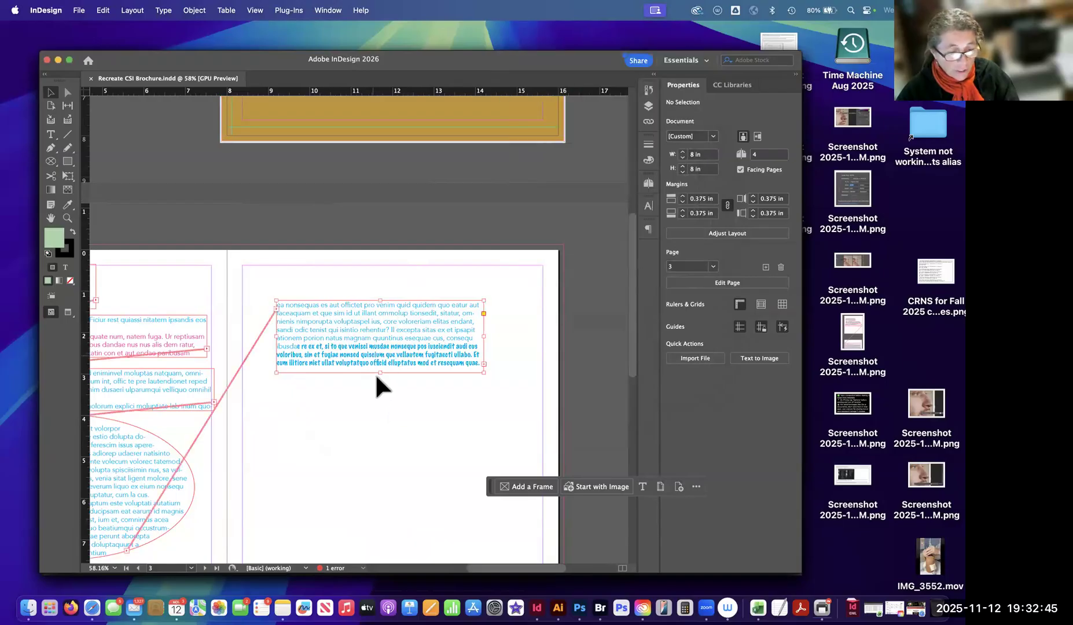
{"action": "left_click_drag", "start_coordinate": [380, 373], "coordinate": [379, 519]}
{"action": "left_click", "coordinate": [510, 394]}
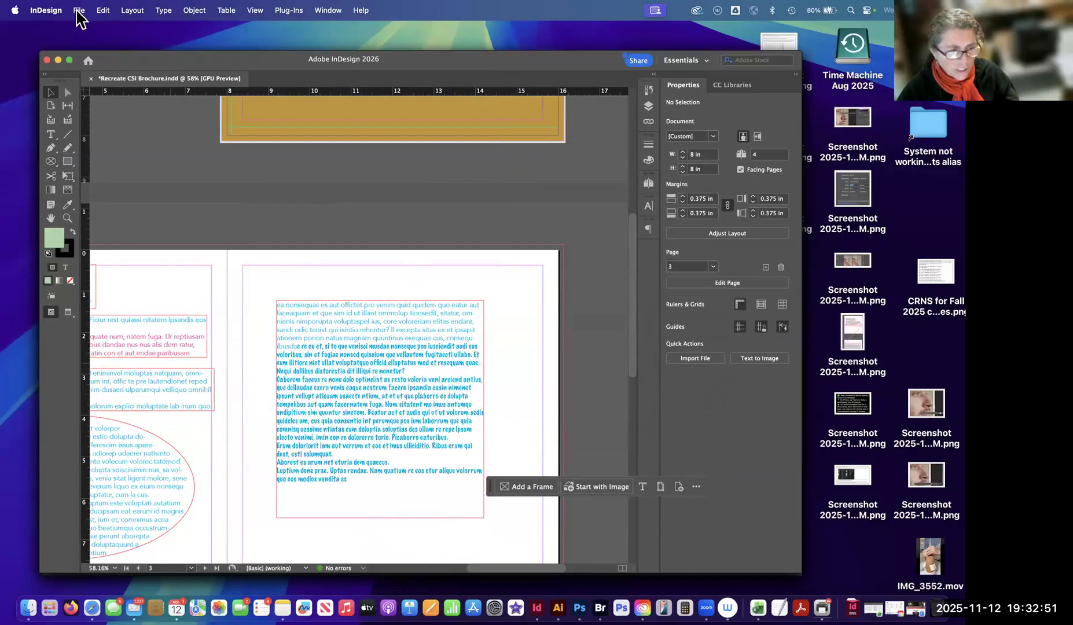
{"action": "left_click", "coordinate": [78, 10]}
{"action": "left_click", "coordinate": [355, 359]}
Shorten the threaded text frame on page 3 to about 1.38 in high and save the document.
{"action": "left_click", "coordinate": [376, 507]}
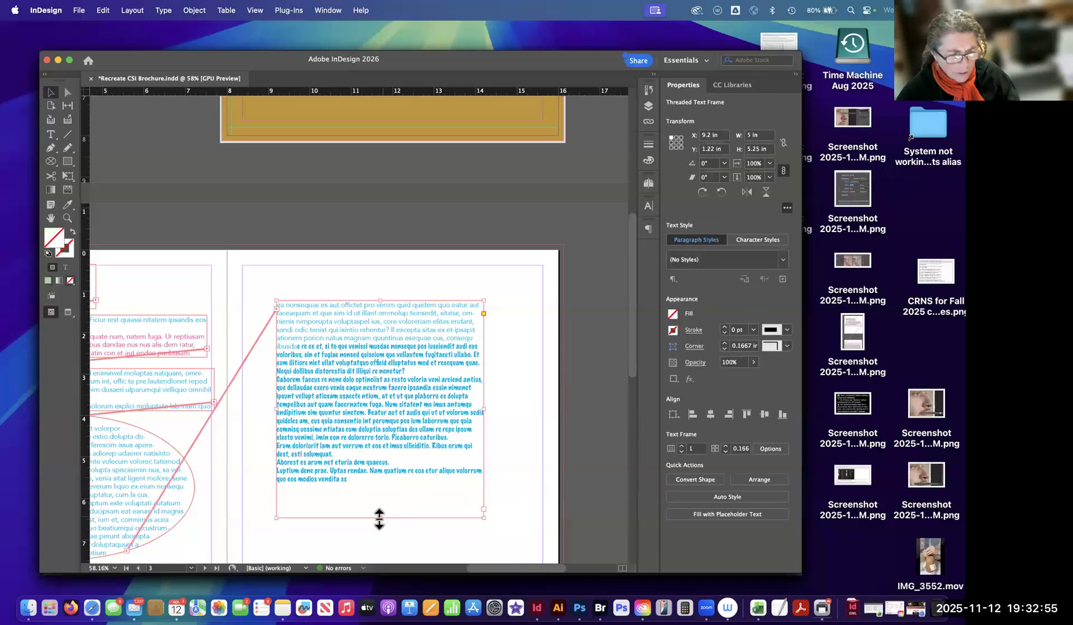
{"action": "left_click_drag", "start_coordinate": [379, 518], "coordinate": [380, 358]}
{"action": "left_click", "coordinate": [354, 448]}
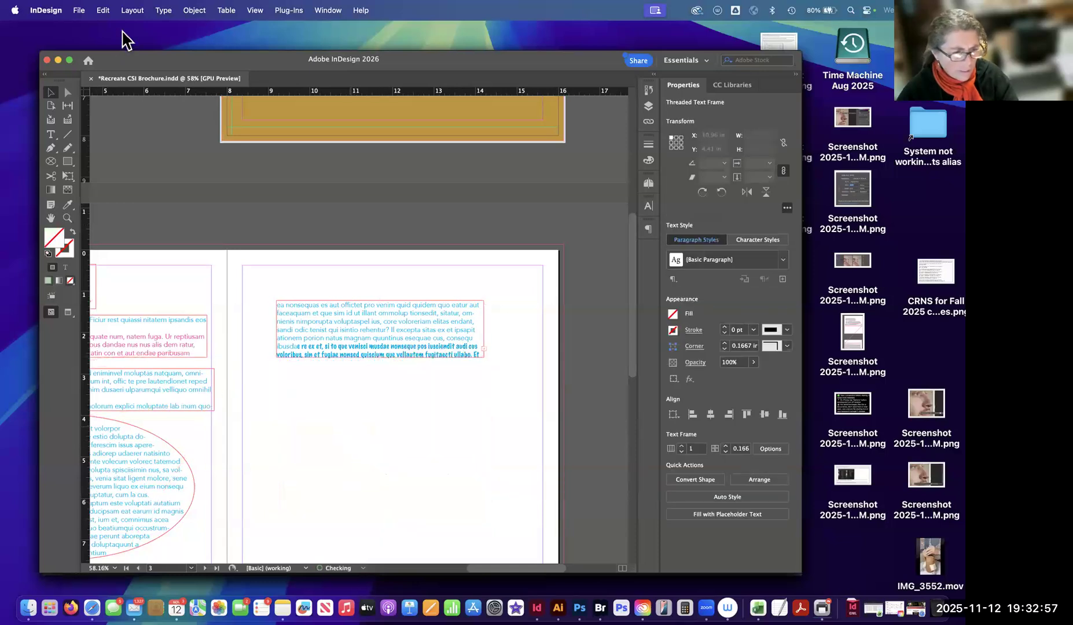
Start exporting the brochure in Adobe PDF (Print) format as "Recreate CSI Brochure test for offset text error.pdf".
{"action": "left_click", "coordinate": [80, 10]}
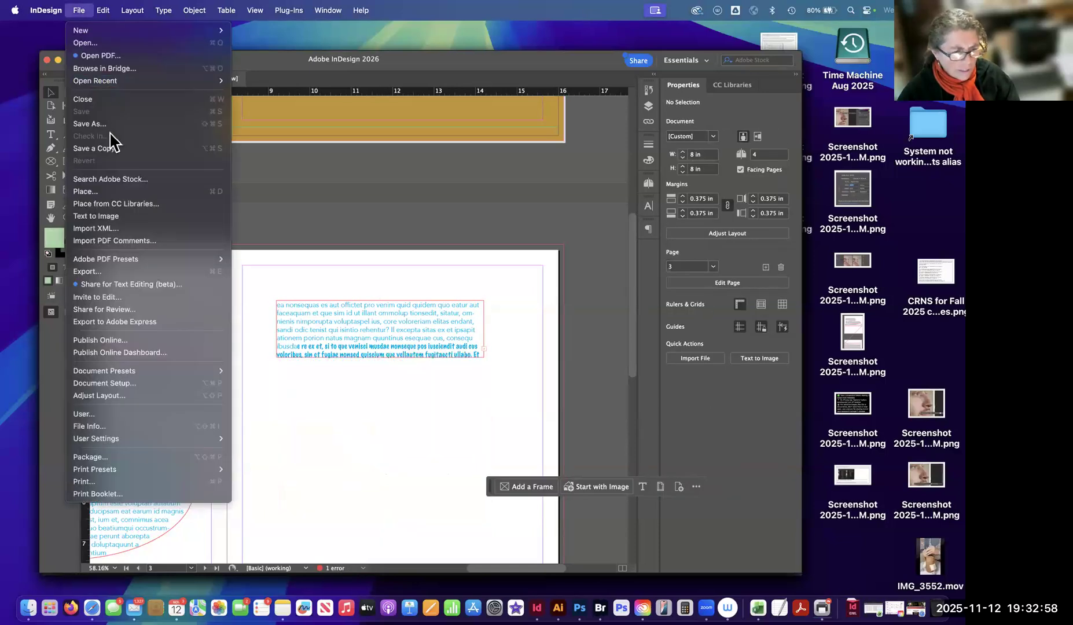
{"action": "left_click", "coordinate": [132, 271]}
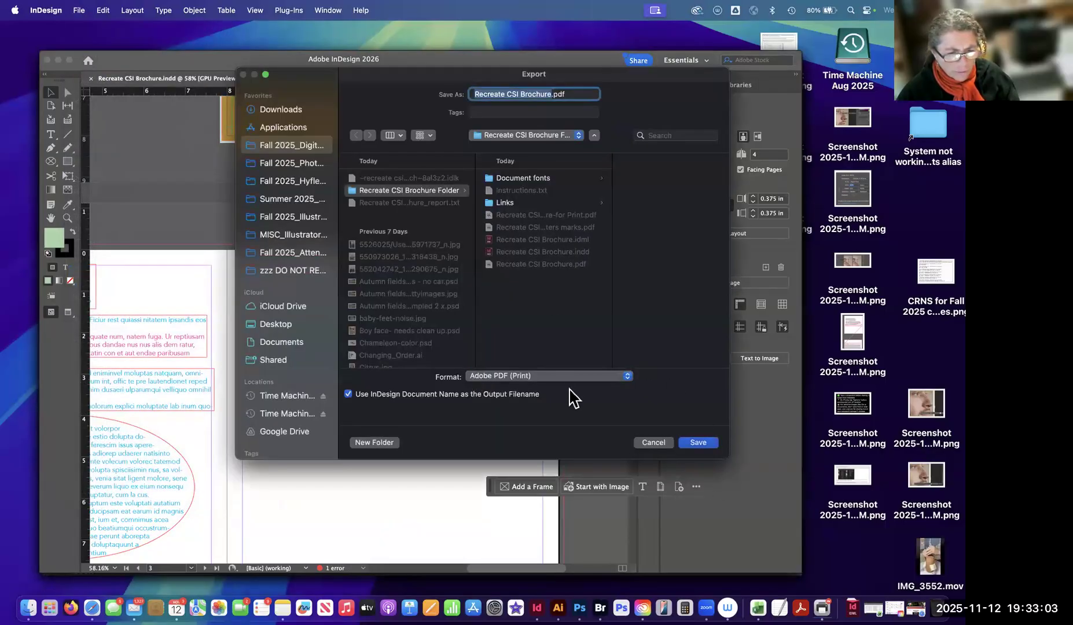
{"action": "key", "text": "Right"}
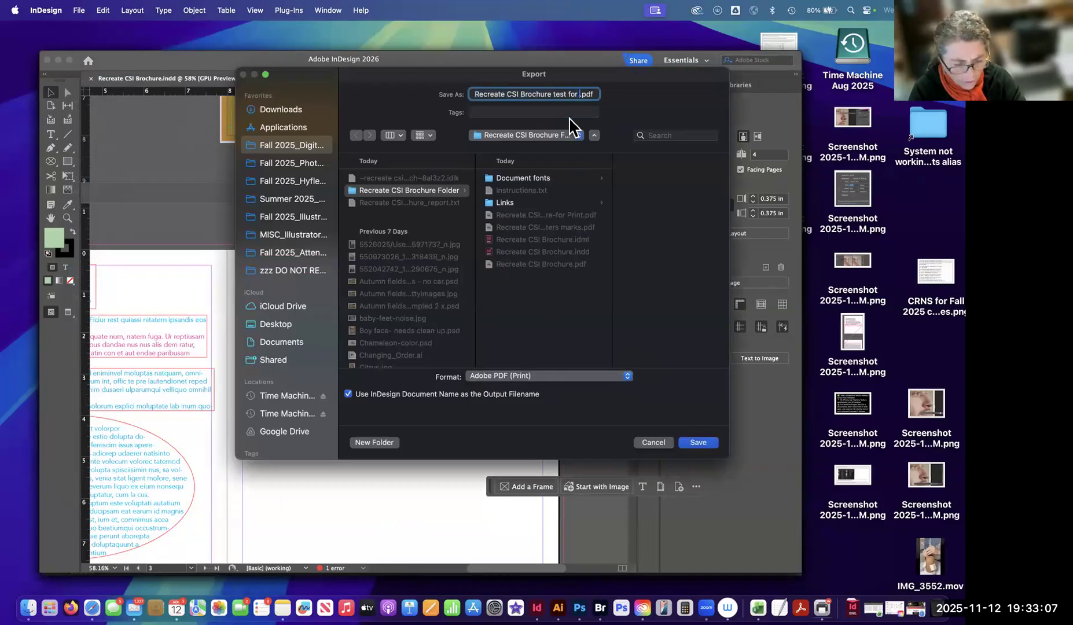
{"action": "type", "text": "test for offset text error"}
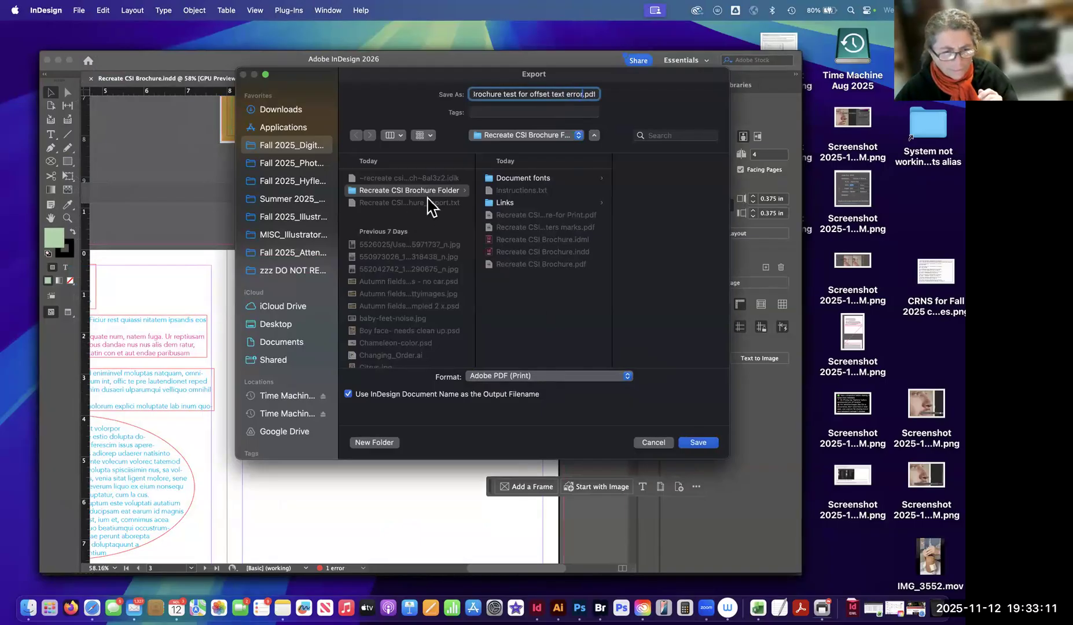
{"action": "left_click", "coordinate": [696, 442]}
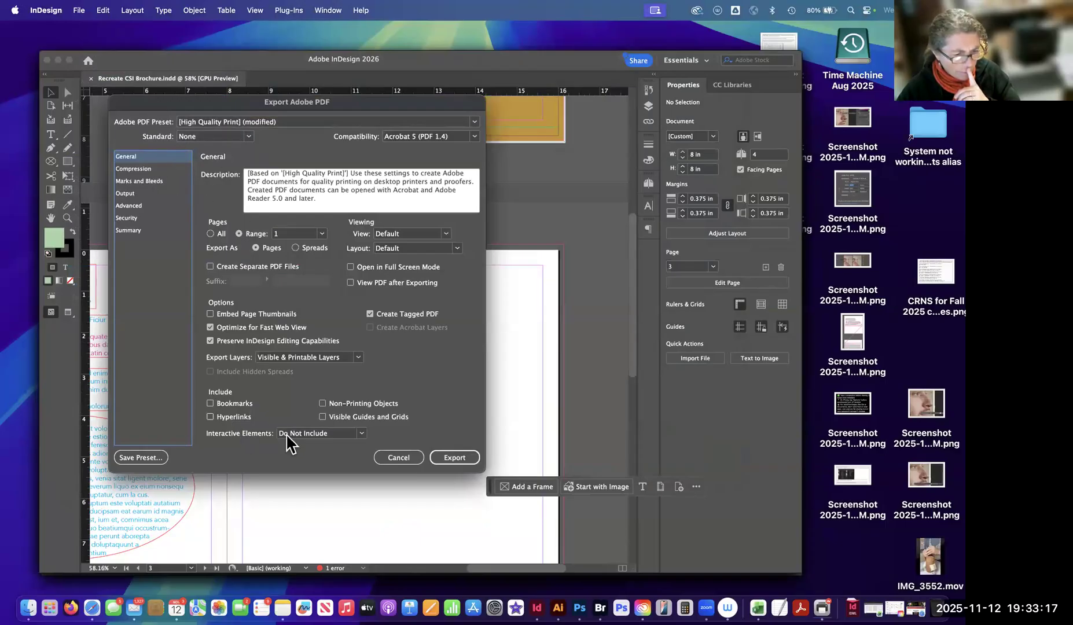
Review the Compression, Marks and Bleeds, Output, Advanced, Summary and General export settings, and cancel the PDF export.
{"action": "left_click", "coordinate": [142, 169]}
{"action": "left_click", "coordinate": [139, 181]}
{"action": "left_click", "coordinate": [127, 194]}
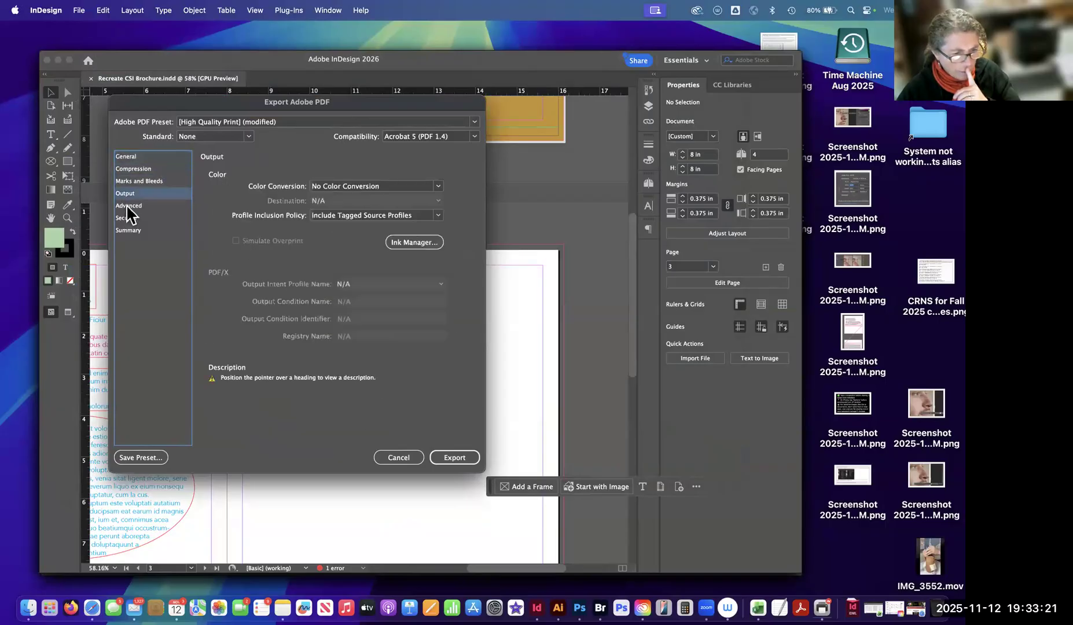
{"action": "left_click", "coordinate": [127, 206]}
{"action": "left_click", "coordinate": [127, 230]}
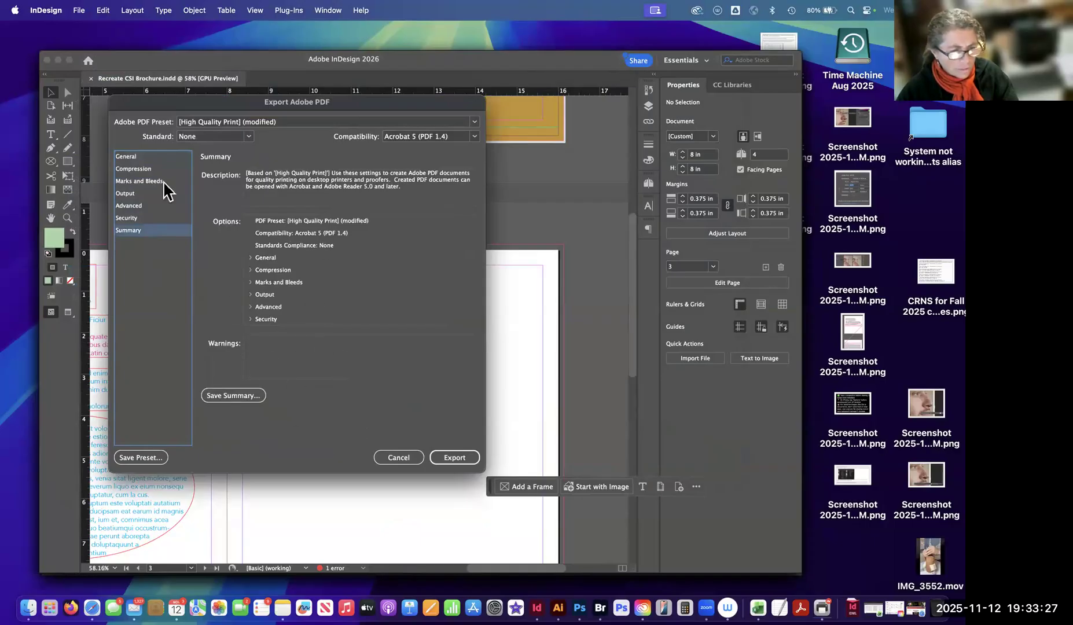
{"action": "left_click", "coordinate": [144, 157]}
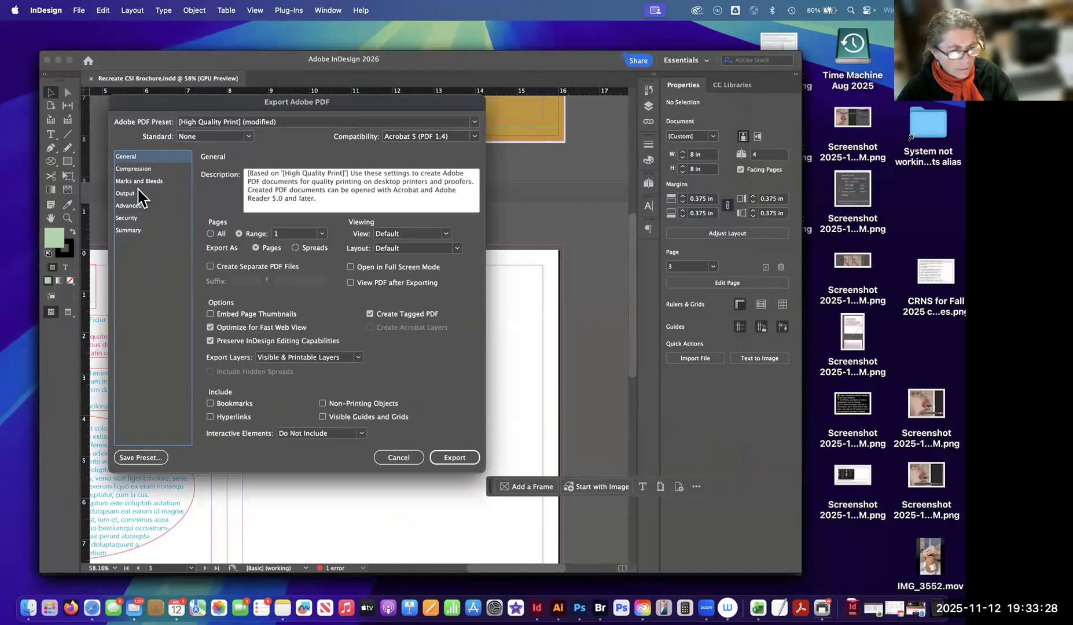
{"action": "left_click", "coordinate": [396, 459]}
{"action": "left_click", "coordinate": [397, 458]}
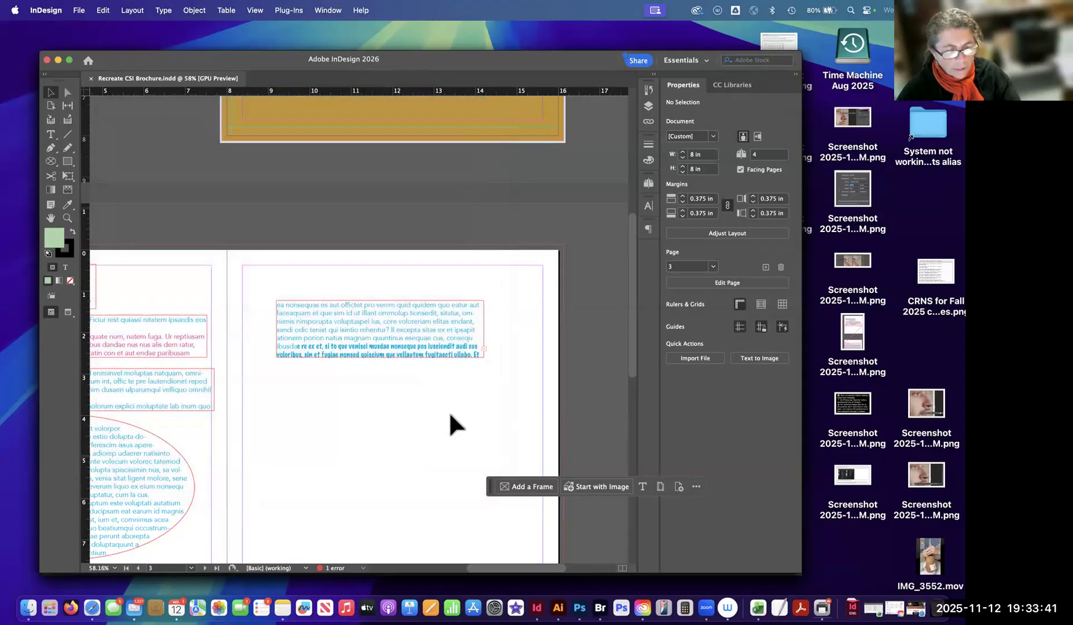
Extend the threaded text frame on page 3 downward to about 5 in high to fit its overset text, and save the document.
{"action": "left_click", "coordinate": [379, 354]}
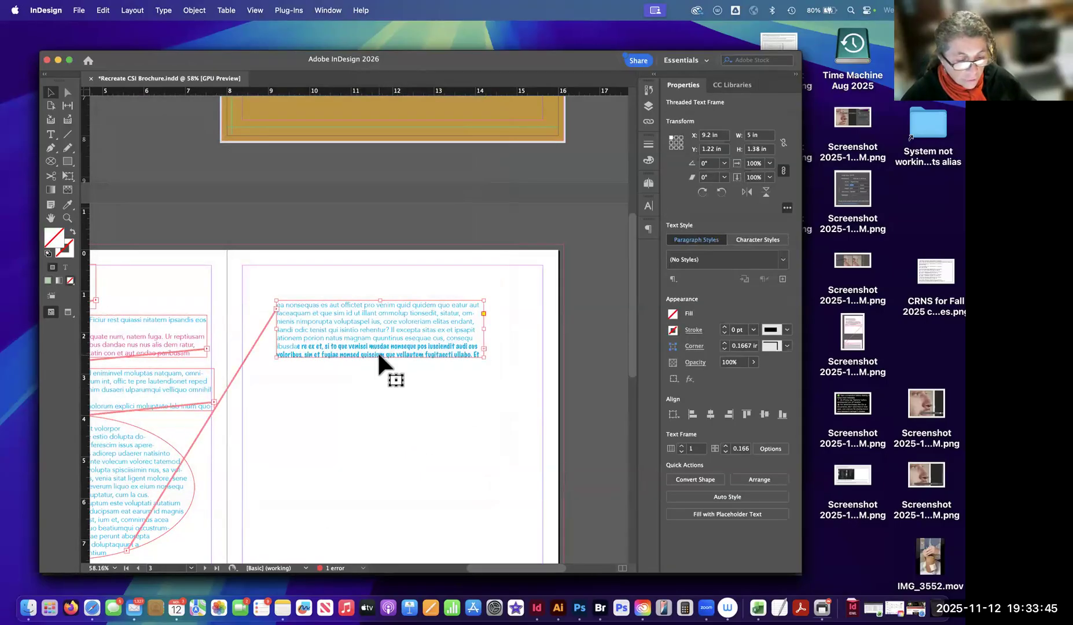
{"action": "mouse_move", "coordinate": [380, 362]}
{"action": "left_mouse_down"}
{"action": "mouse_move", "coordinate": [384, 381]}
{"action": "mouse_move", "coordinate": [387, 341]}
{"action": "mouse_move", "coordinate": [371, 357]}
{"action": "left_mouse_up"}
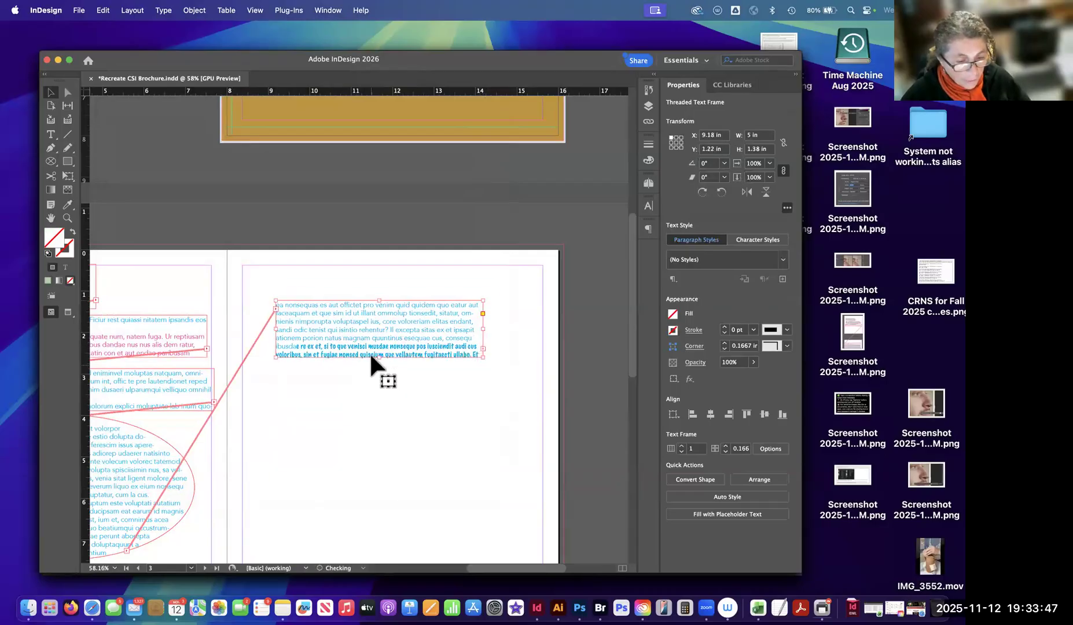
{"action": "left_click", "coordinate": [377, 359]}
{"action": "left_click", "coordinate": [379, 356]}
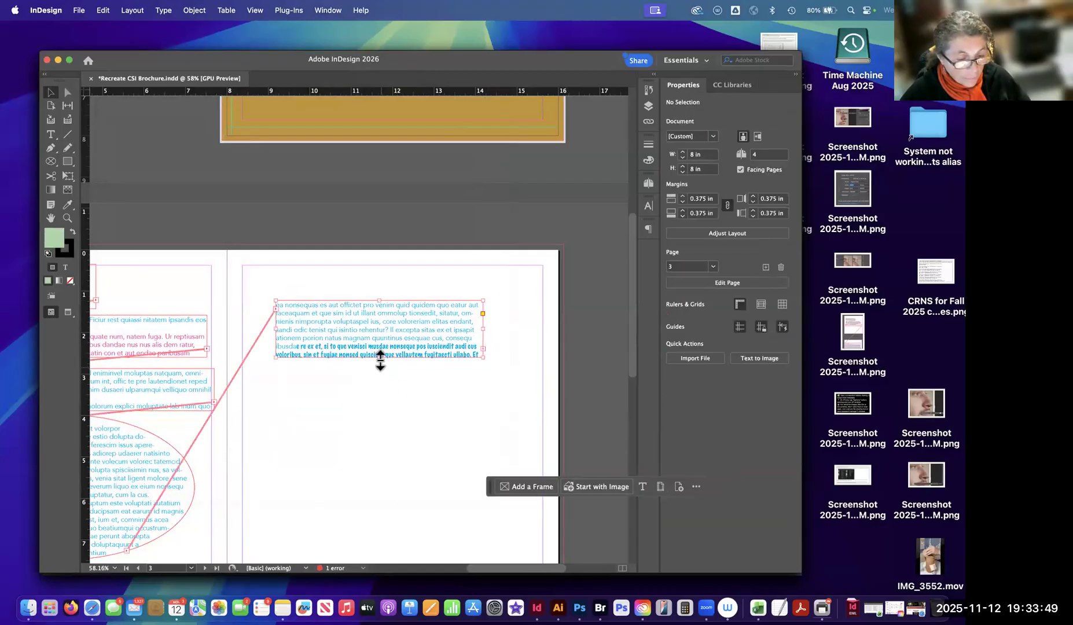
{"action": "left_click_drag", "start_coordinate": [378, 358], "coordinate": [355, 506]}
{"action": "left_click", "coordinate": [495, 417]}
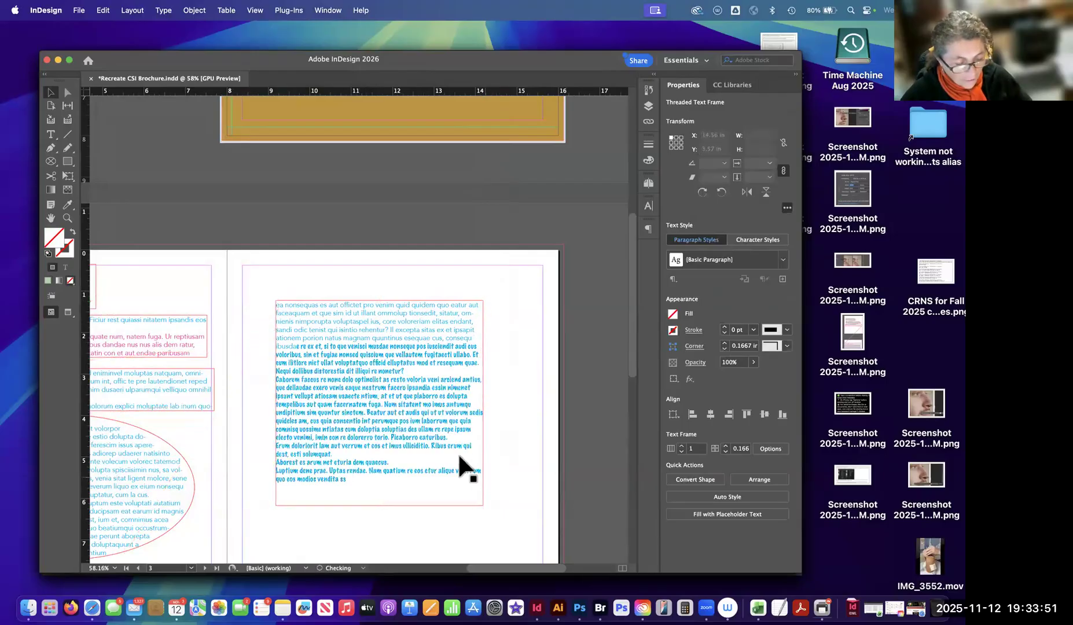
{"action": "key", "text": "super+s"}
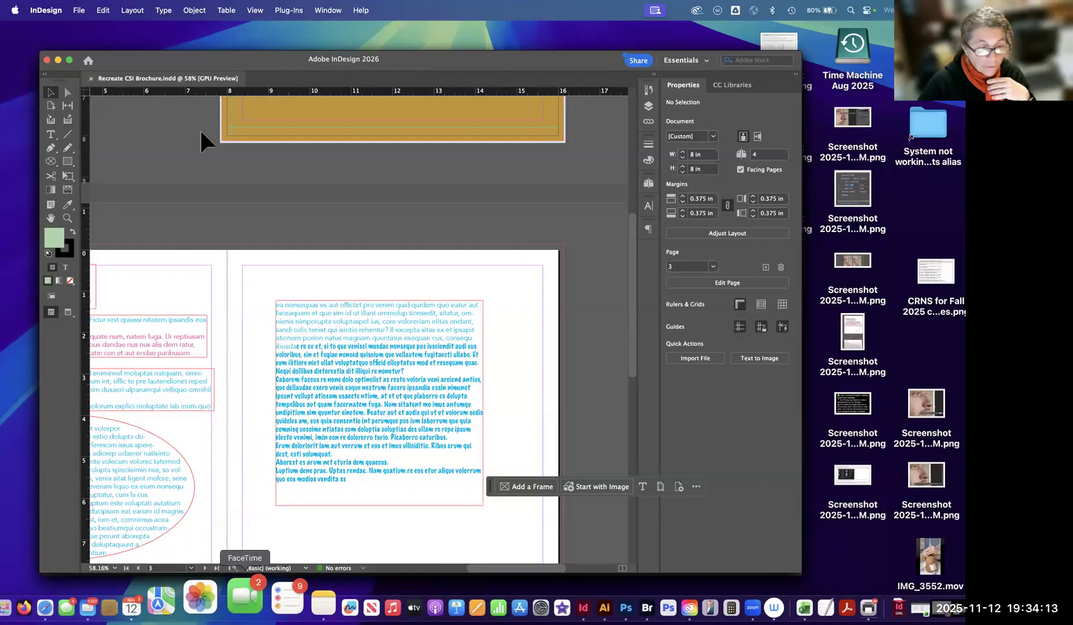
Start packaging the brochure, continue past the printing instructions, examine the Copy Fonts and Copy Linked Graphics options, and cancel.
{"action": "left_click", "coordinate": [80, 11]}
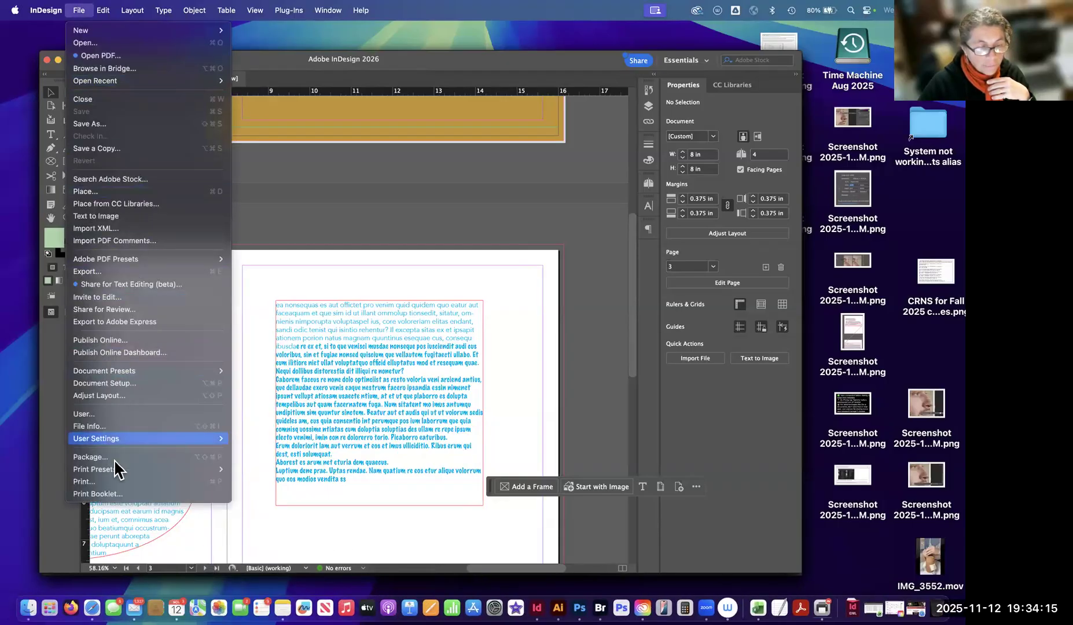
{"action": "key", "text": "alt+shift+super+p"}
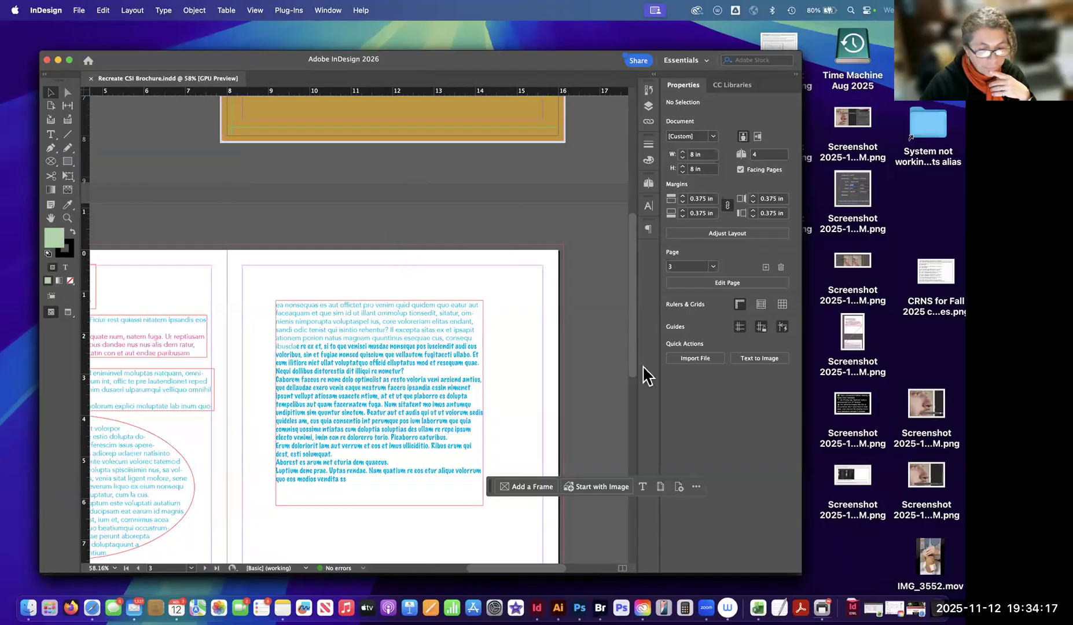
{"action": "left_click", "coordinate": [676, 361]}
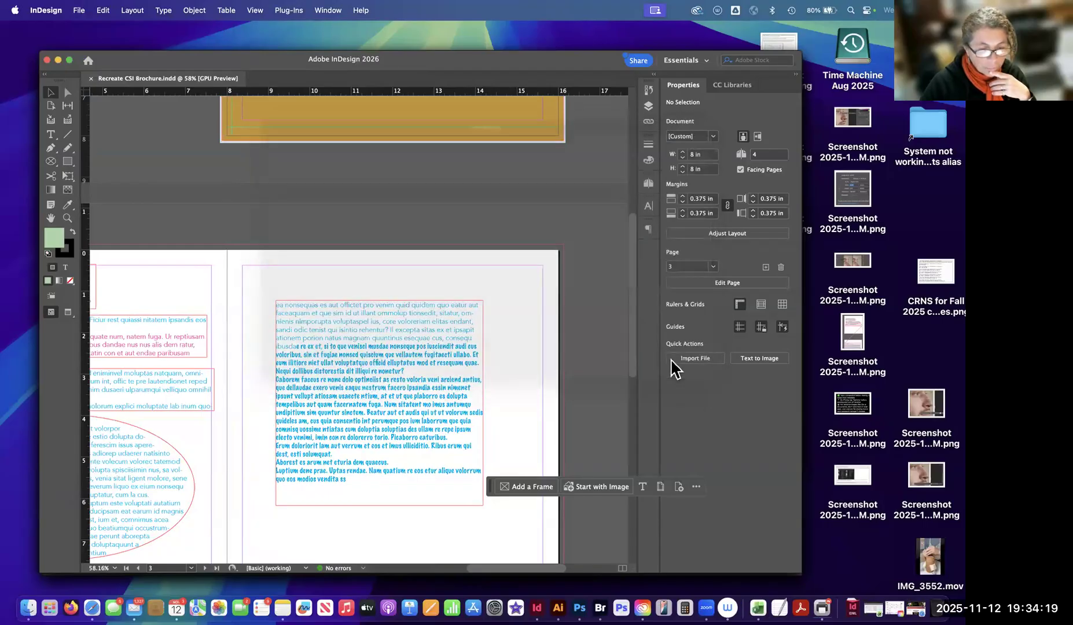
{"action": "left_click", "coordinate": [603, 233]}
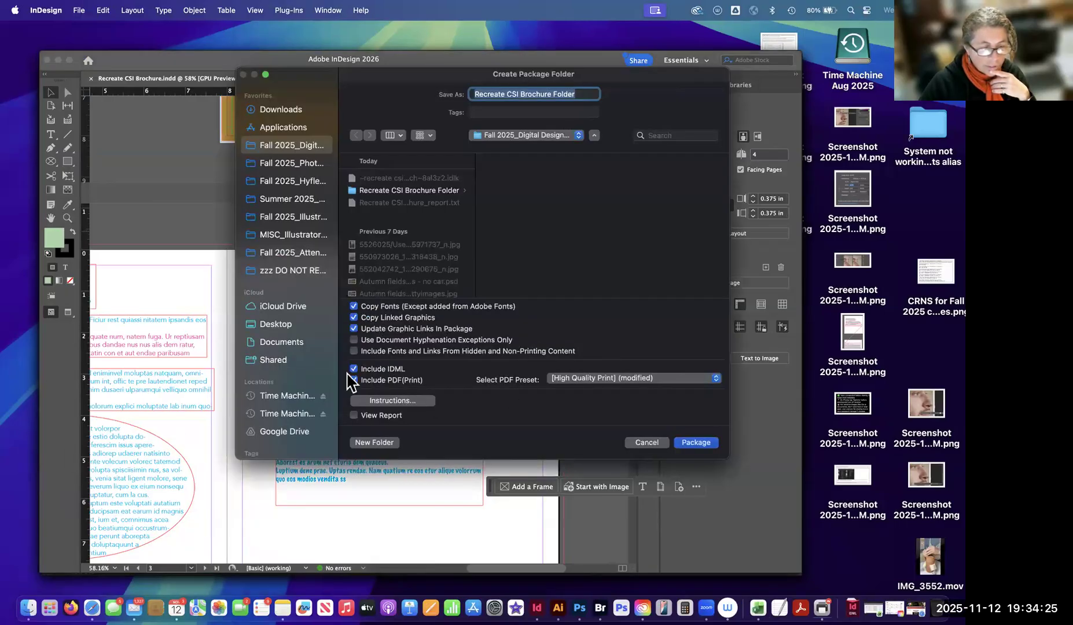
{"action": "mouse_move", "coordinate": [385, 301]}
{"action": "left_mouse_down"}
{"action": "mouse_move", "coordinate": [346, 297]}
{"action": "mouse_move", "coordinate": [343, 306]}
{"action": "mouse_move", "coordinate": [350, 320]}
{"action": "mouse_move", "coordinate": [410, 327]}
{"action": "mouse_move", "coordinate": [514, 311]}
{"action": "mouse_move", "coordinate": [470, 281]}
{"action": "left_mouse_up"}
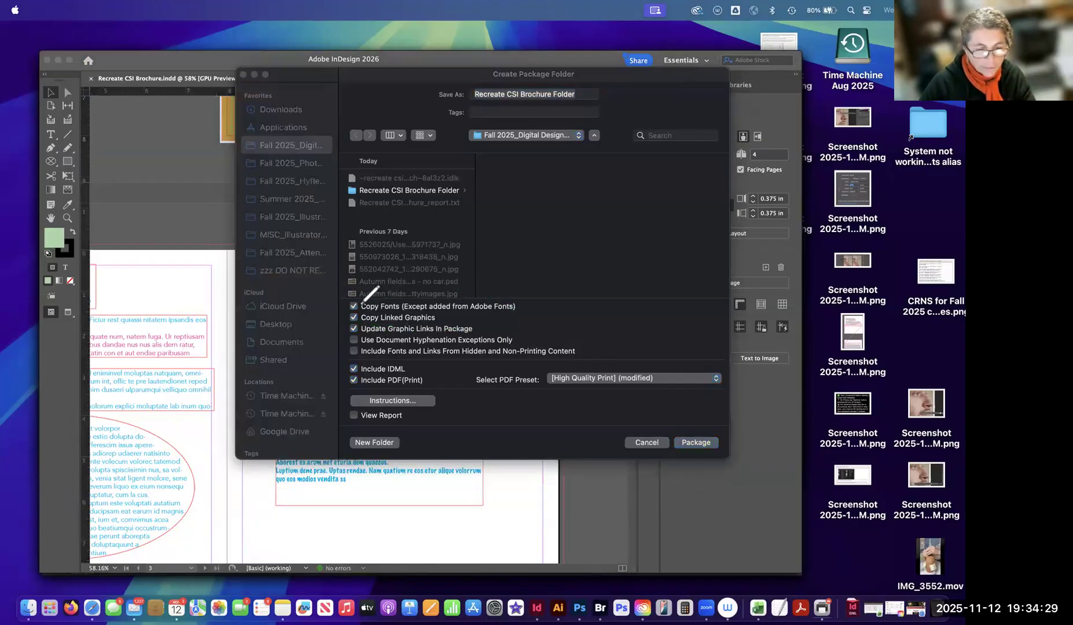
{"action": "mouse_move", "coordinate": [349, 311]}
{"action": "left_mouse_down"}
{"action": "mouse_move", "coordinate": [360, 331]}
{"action": "mouse_move", "coordinate": [436, 331]}
{"action": "mouse_move", "coordinate": [366, 308]}
{"action": "left_mouse_up"}
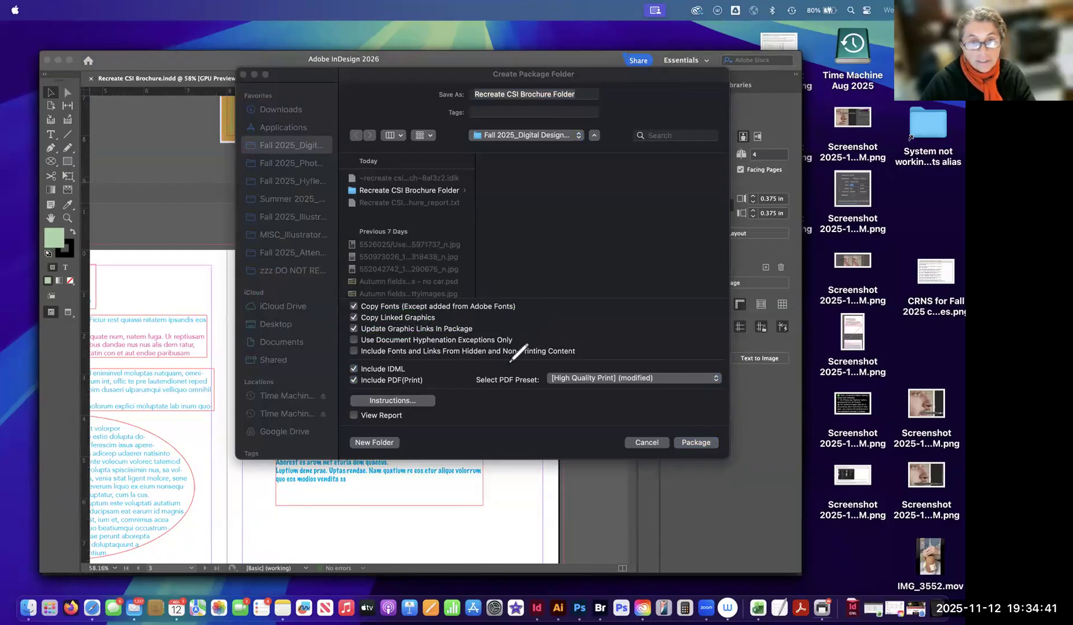
{"action": "mouse_move", "coordinate": [341, 314]}
{"action": "left_mouse_down"}
{"action": "mouse_move", "coordinate": [452, 313]}
{"action": "mouse_move", "coordinate": [369, 306]}
{"action": "left_mouse_up"}
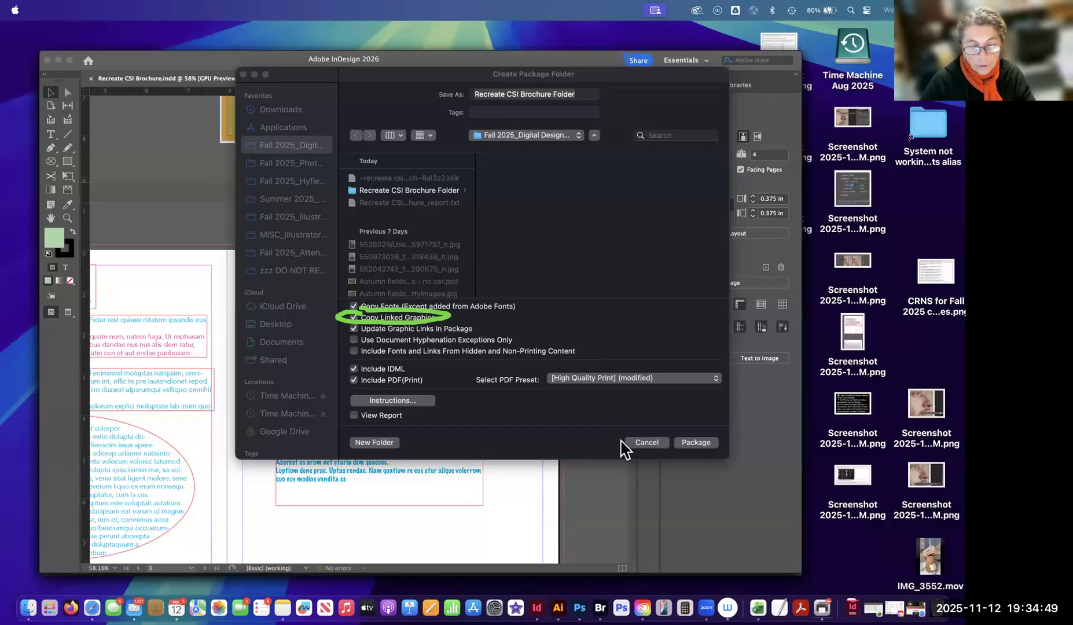
{"action": "left_click", "coordinate": [645, 443]}
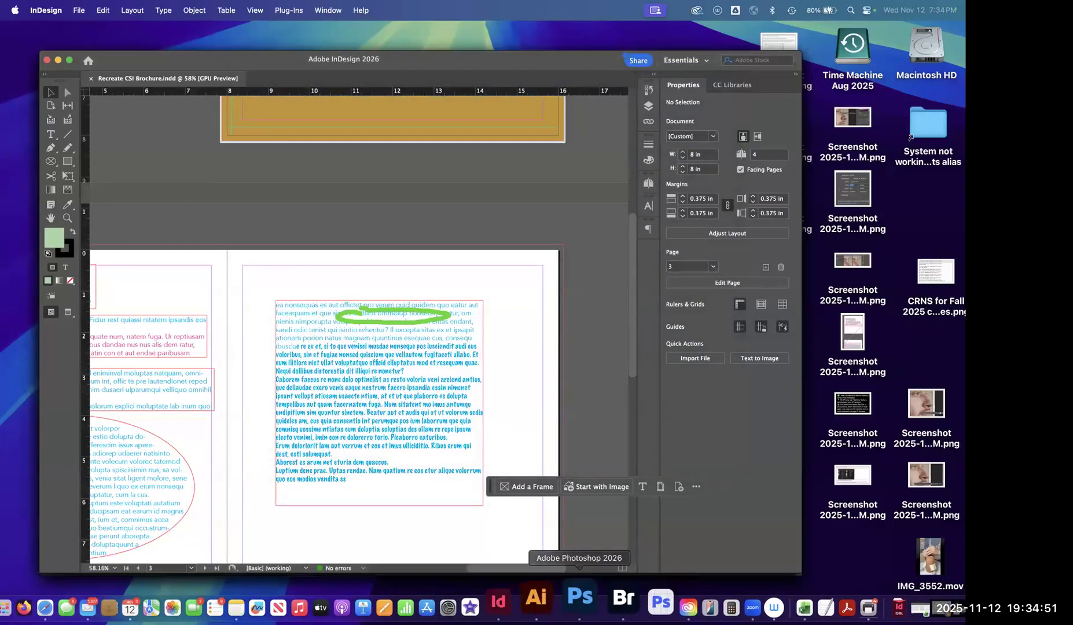
Switch to Bridge, check the package's Links folder, and look through the Fall 2025_Digital Design Techniques folder for the original image files.
{"action": "left_click", "coordinate": [637, 605]}
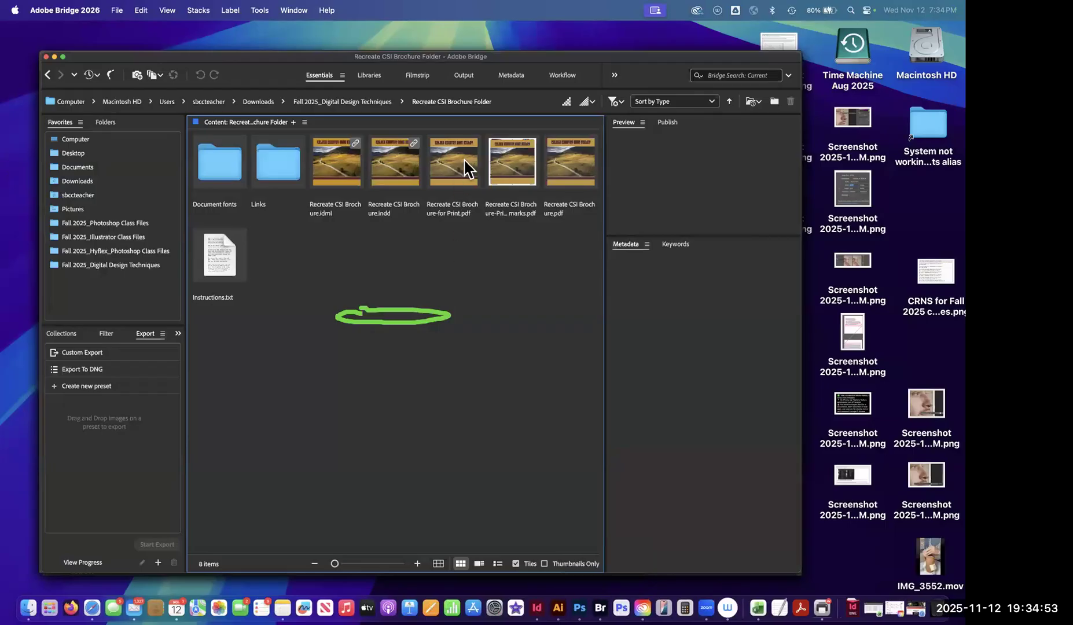
{"action": "double_click", "coordinate": [275, 168]}
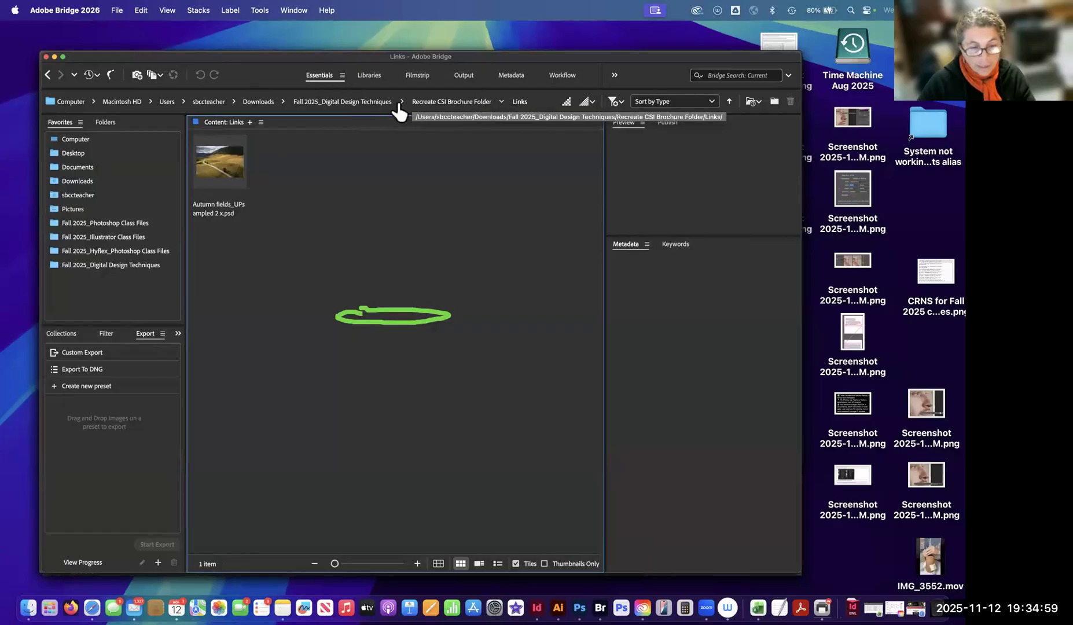
{"action": "left_click", "coordinate": [342, 101]}
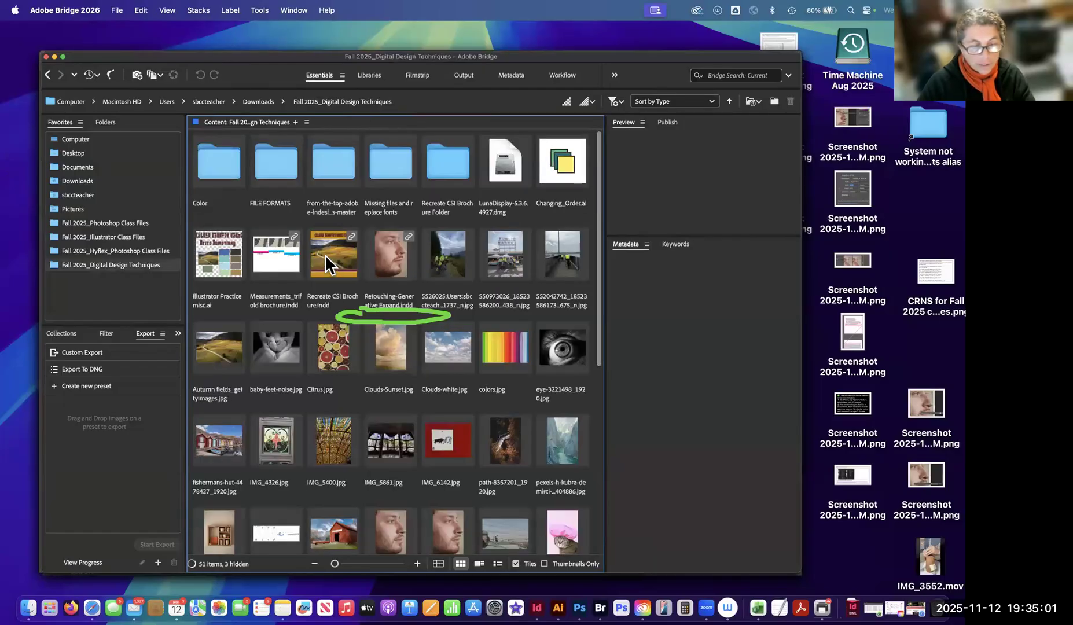
{"action": "scroll", "coordinate": [231, 354], "scroll_direction": "down", "scroll_amount": 5}
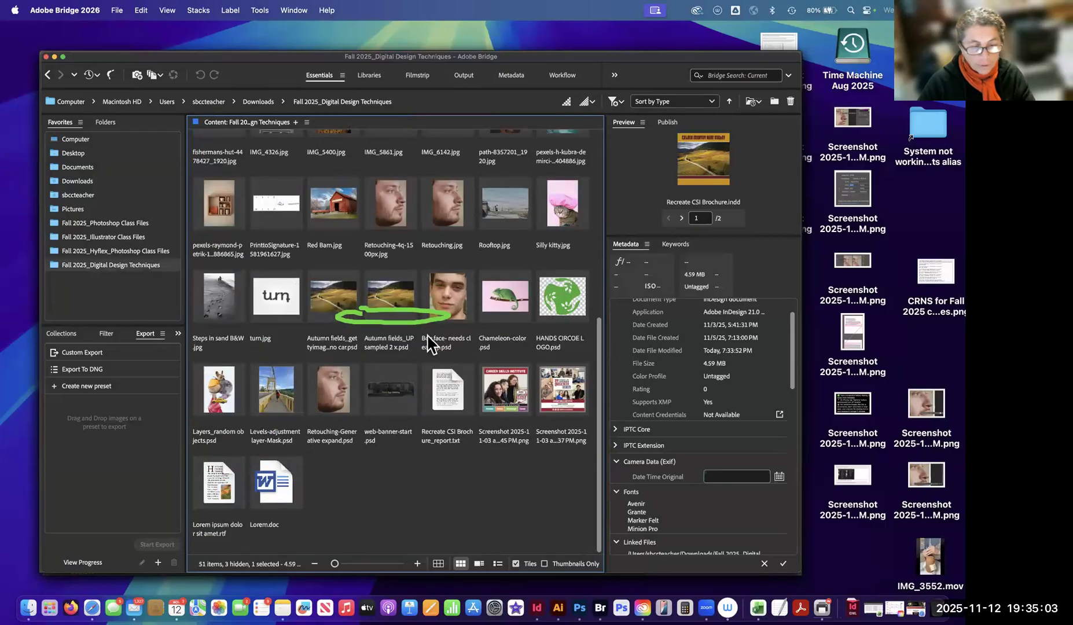
Find Autumn fields_UPsampled 2 x.psd in the Fall 2025_Digital Design Techniques folder and inspect its metadata.
{"action": "scroll", "coordinate": [429, 341], "scroll_direction": "up", "scroll_amount": 5}
{"action": "scroll", "coordinate": [397, 400], "scroll_direction": "down", "scroll_amount": 5}
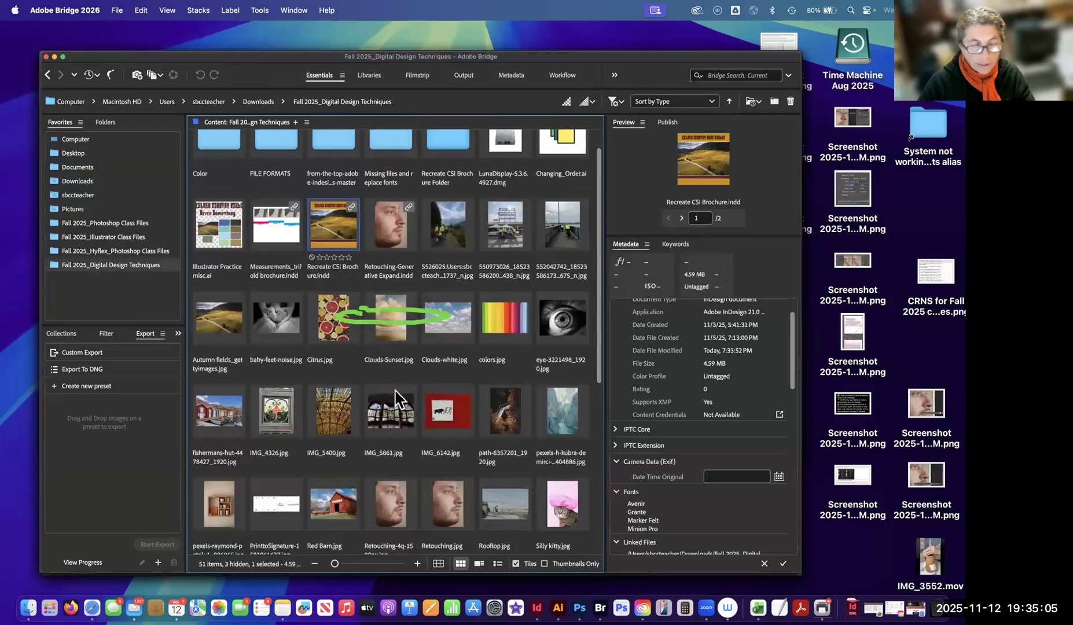
{"action": "scroll", "coordinate": [397, 400], "scroll_direction": "down", "scroll_amount": 1}
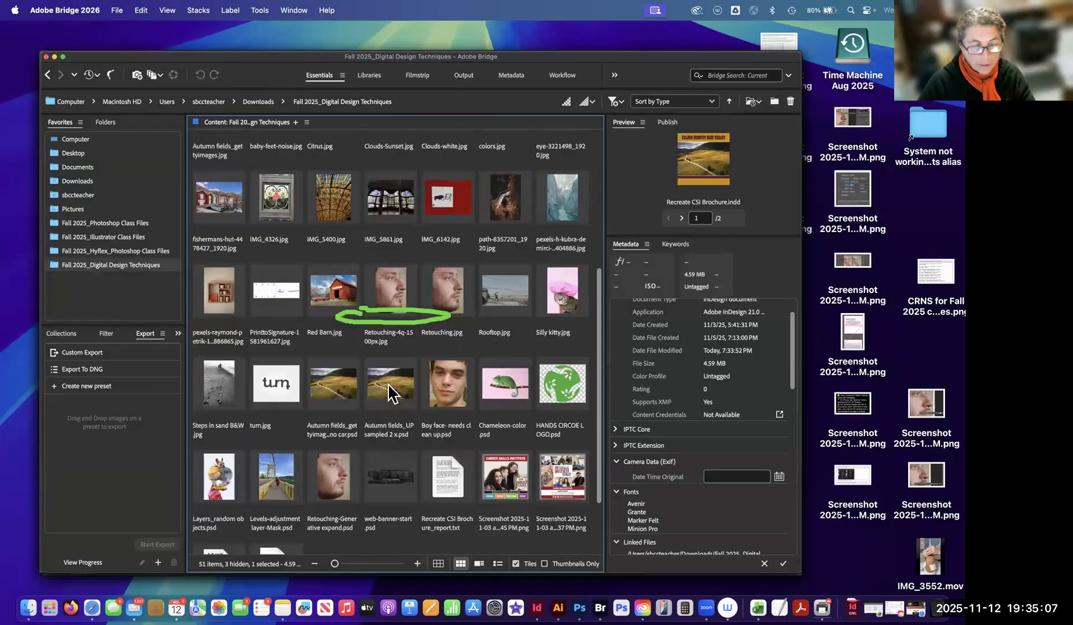
{"action": "left_click", "coordinate": [388, 386]}
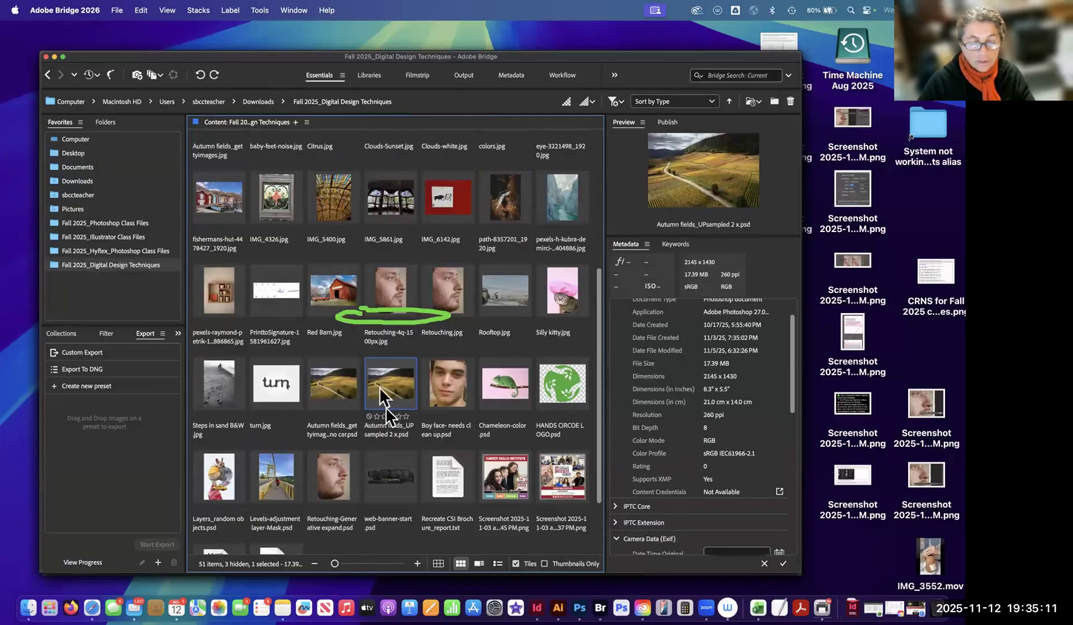
{"action": "scroll", "coordinate": [394, 377], "scroll_direction": "up", "scroll_amount": 5}
{"action": "left_click", "coordinate": [348, 272]}
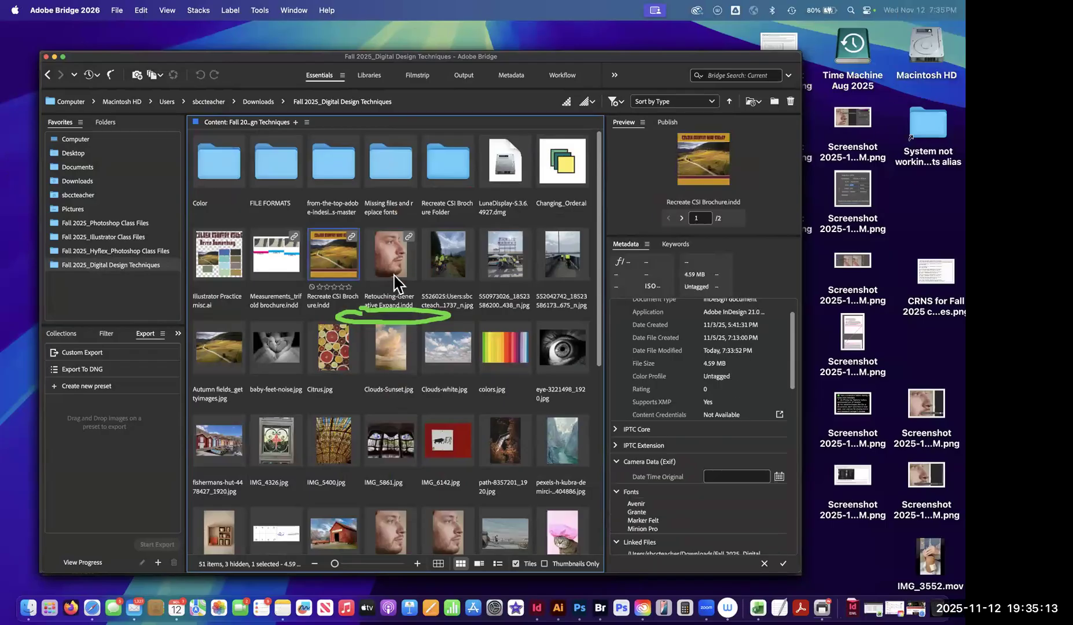
{"action": "key", "text": "super+d"}
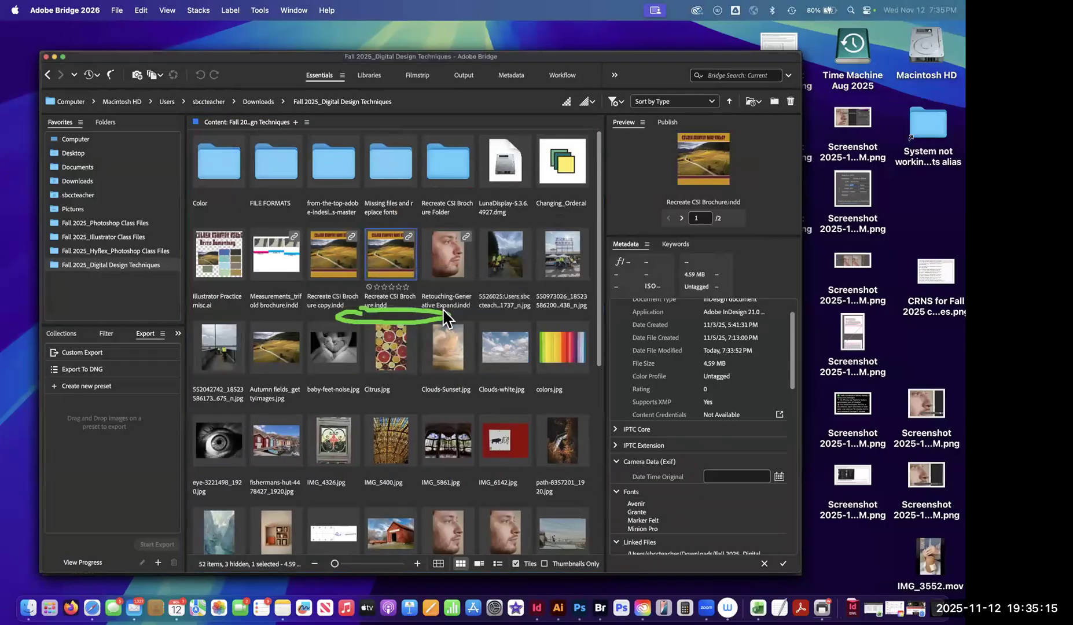
{"action": "left_click", "coordinate": [117, 10]}
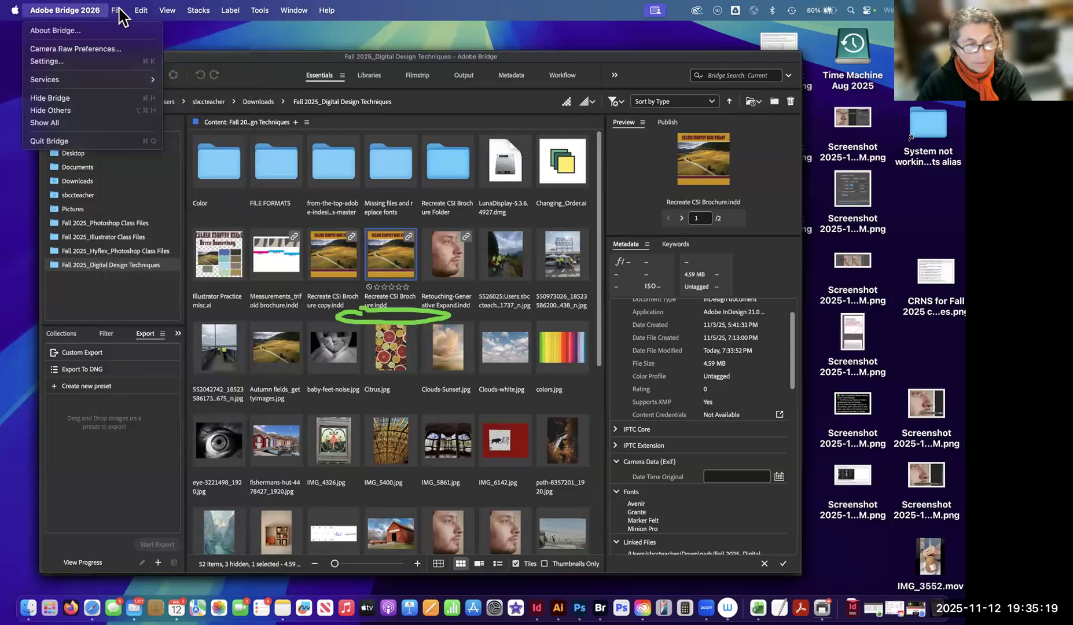
{"action": "mouse_move", "coordinate": [136, 15]}
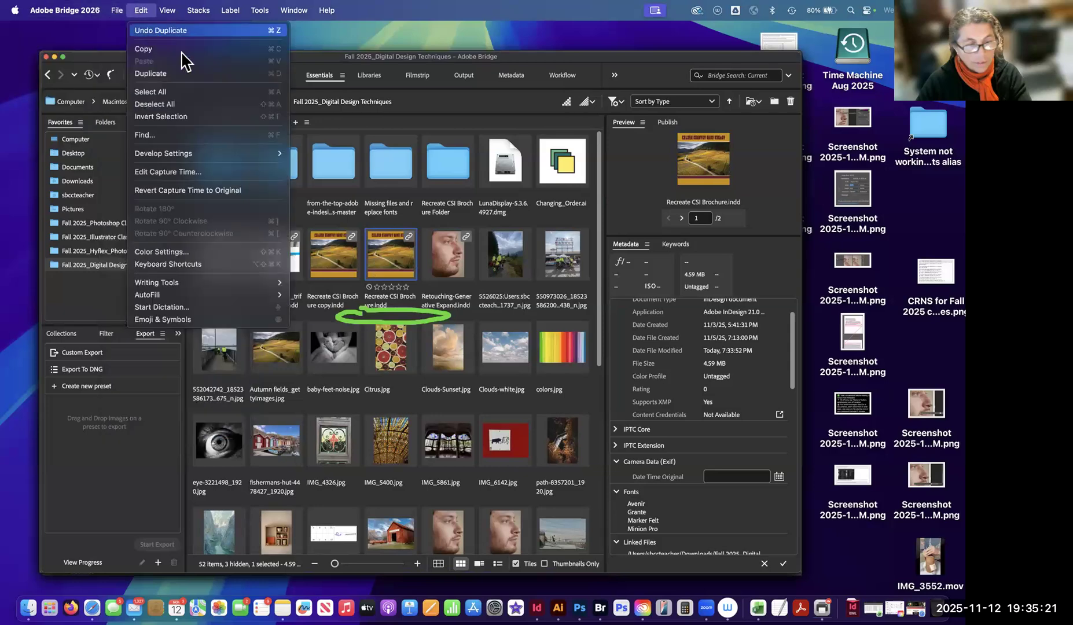
{"action": "left_click", "coordinate": [176, 32]}
{"action": "left_click", "coordinate": [419, 262]}
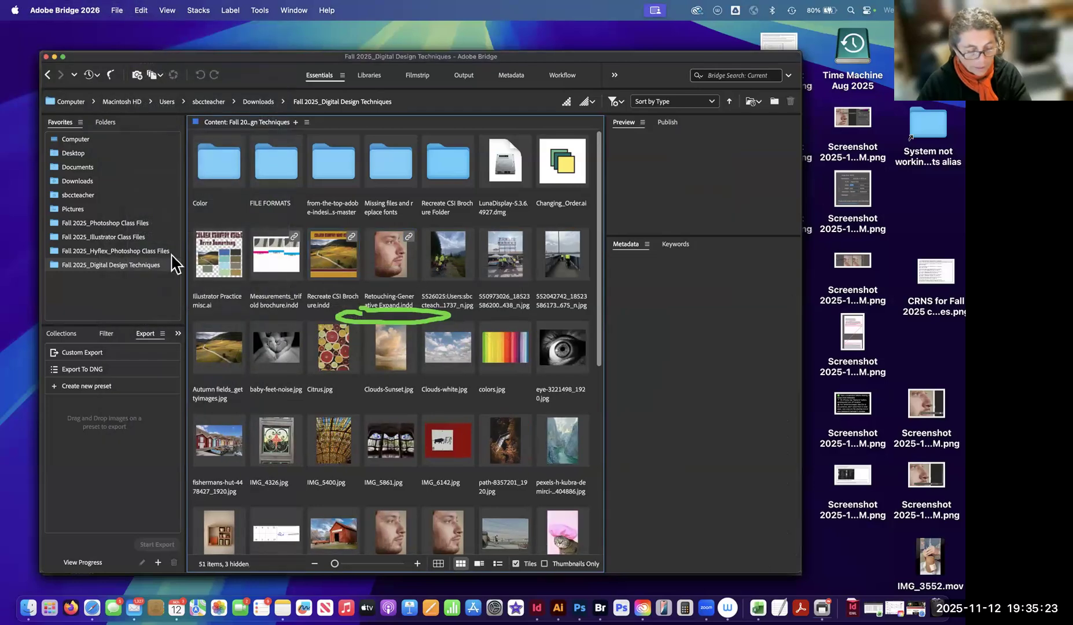
{"action": "left_click", "coordinate": [89, 329]}
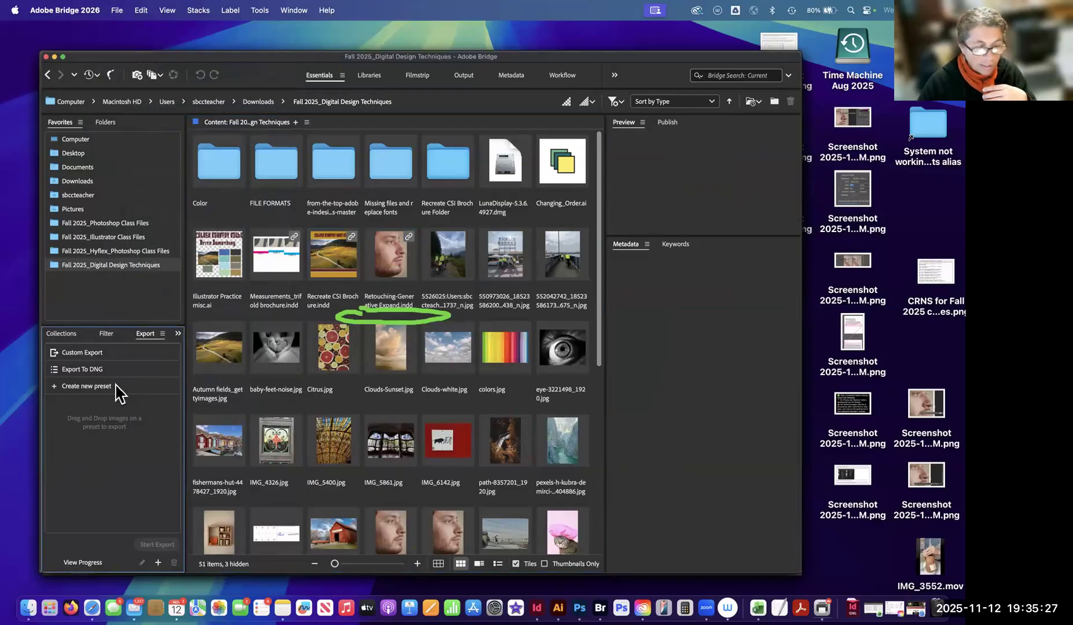
Select Recreate CSI Brochure.indd together with its linked image, Autumn fields_UPsampled 2 x.psd.
{"action": "left_click", "coordinate": [327, 272]}
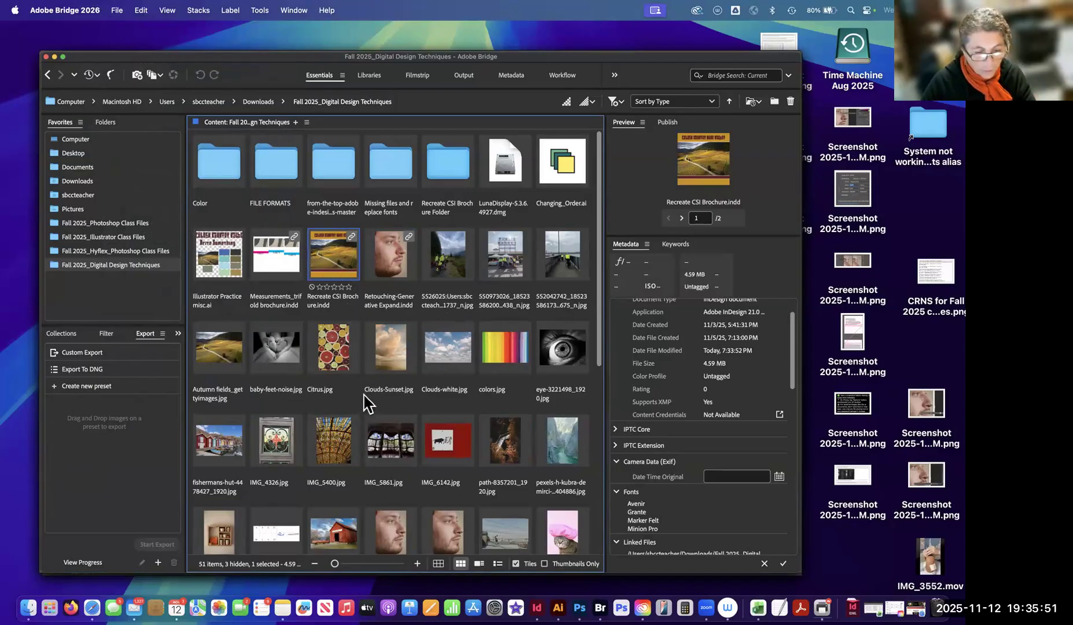
{"action": "scroll", "coordinate": [366, 404], "scroll_direction": "down", "scroll_amount": 5}
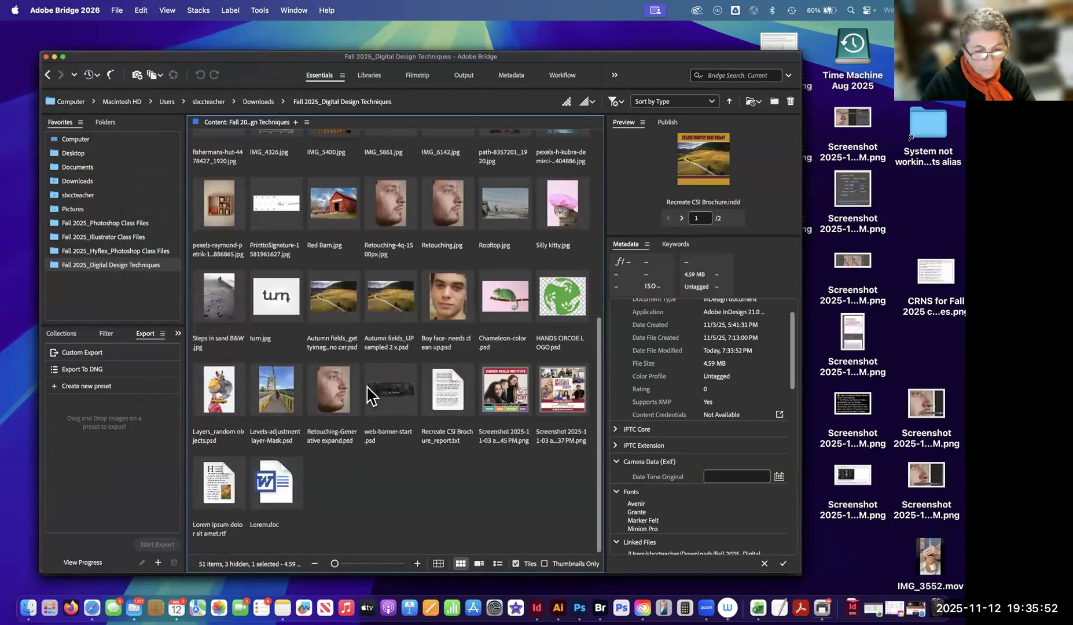
{"action": "left_click", "coordinate": [390, 302], "text": "super"}
{"action": "scroll", "coordinate": [382, 295], "scroll_direction": "up", "scroll_amount": 10}
{"action": "scroll", "coordinate": [373, 291], "scroll_direction": "down", "scroll_amount": 9}
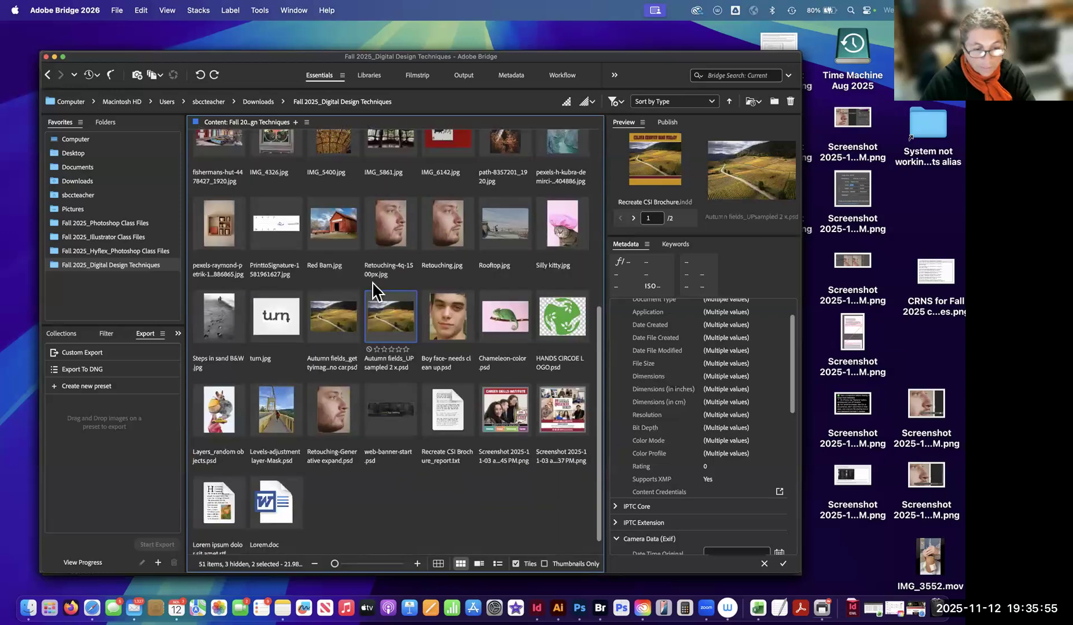
{"action": "scroll", "coordinate": [377, 291], "scroll_direction": "up", "scroll_amount": 3}
{"action": "scroll", "coordinate": [376, 289], "scroll_direction": "up", "scroll_amount": 3}
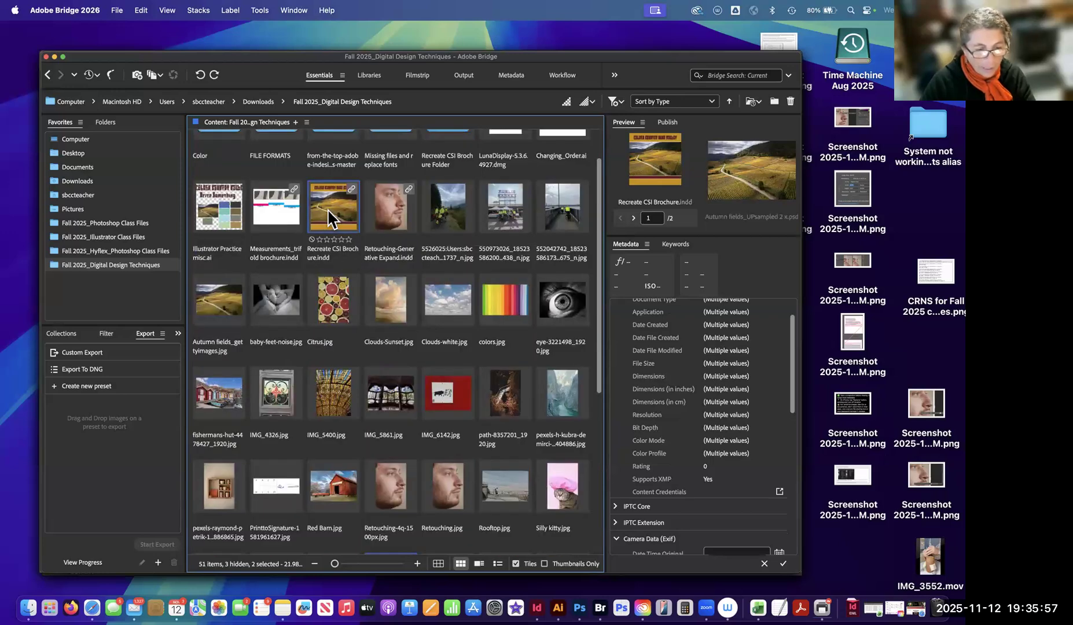
Create a new folder named Original Files inside the Fall 2025_Digital Design Techniques folder.
{"action": "right_click", "coordinate": [331, 219]}
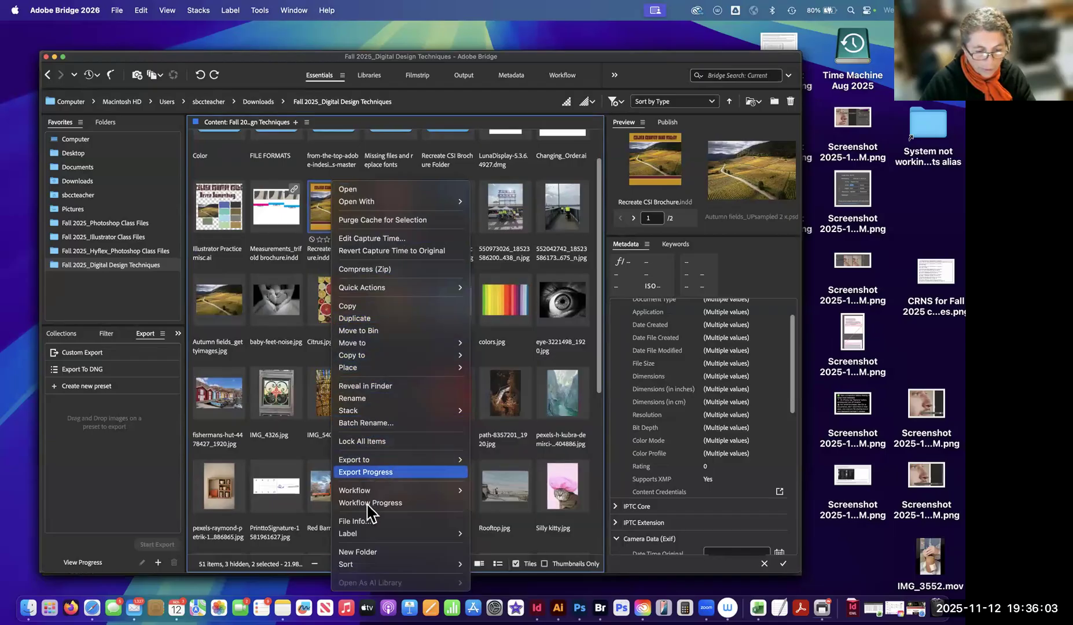
{"action": "left_click", "coordinate": [373, 553]}
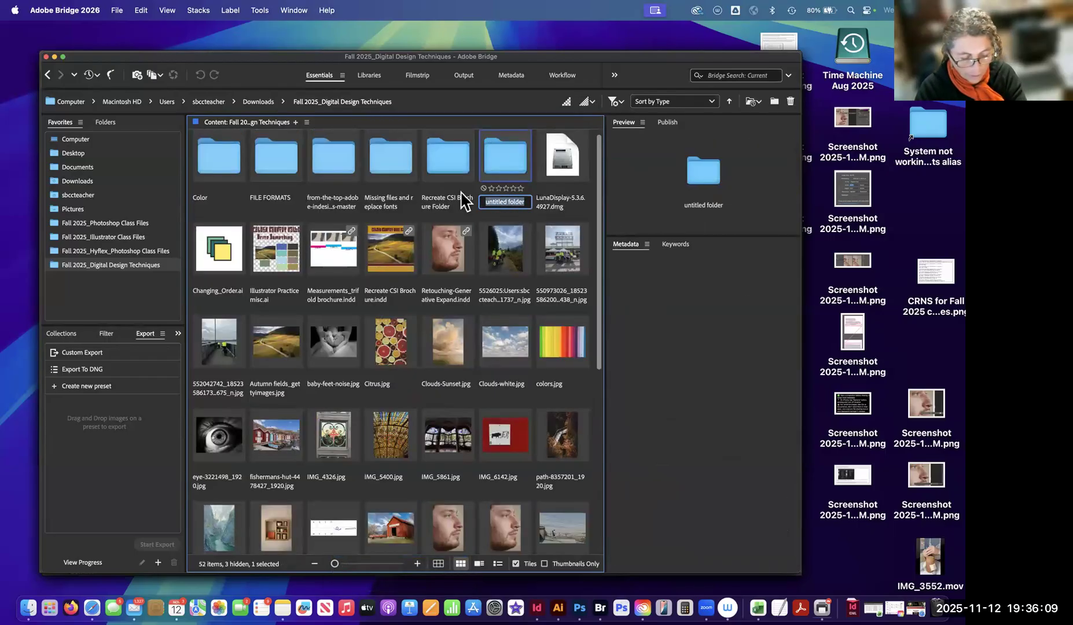
{"action": "type", "text": "Original Files"}
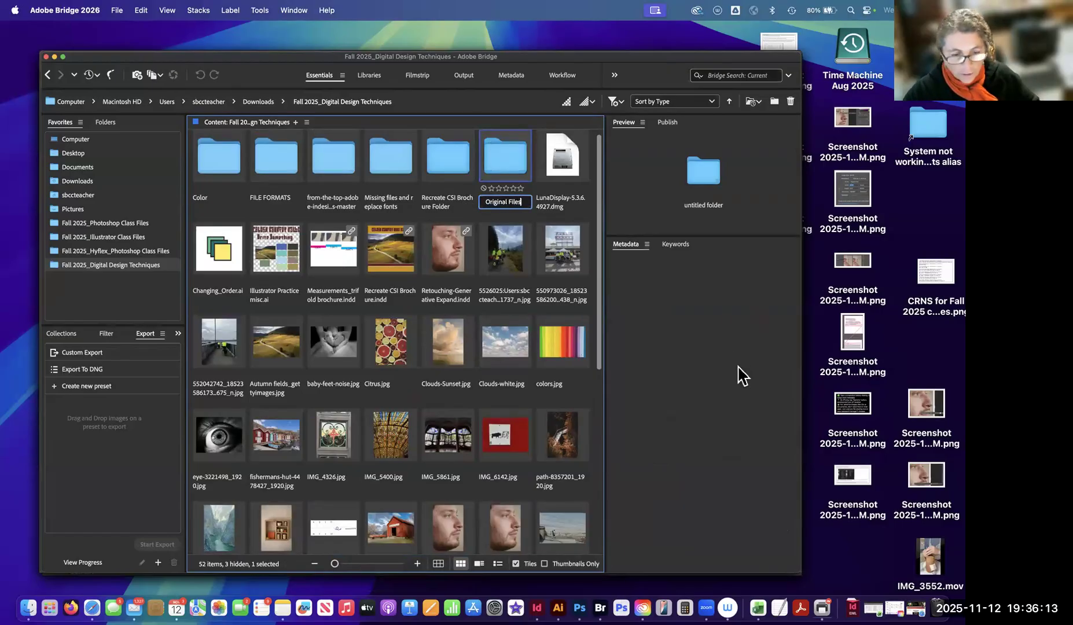
{"action": "left_click", "coordinate": [518, 235]}
{"action": "left_click", "coordinate": [503, 203]}
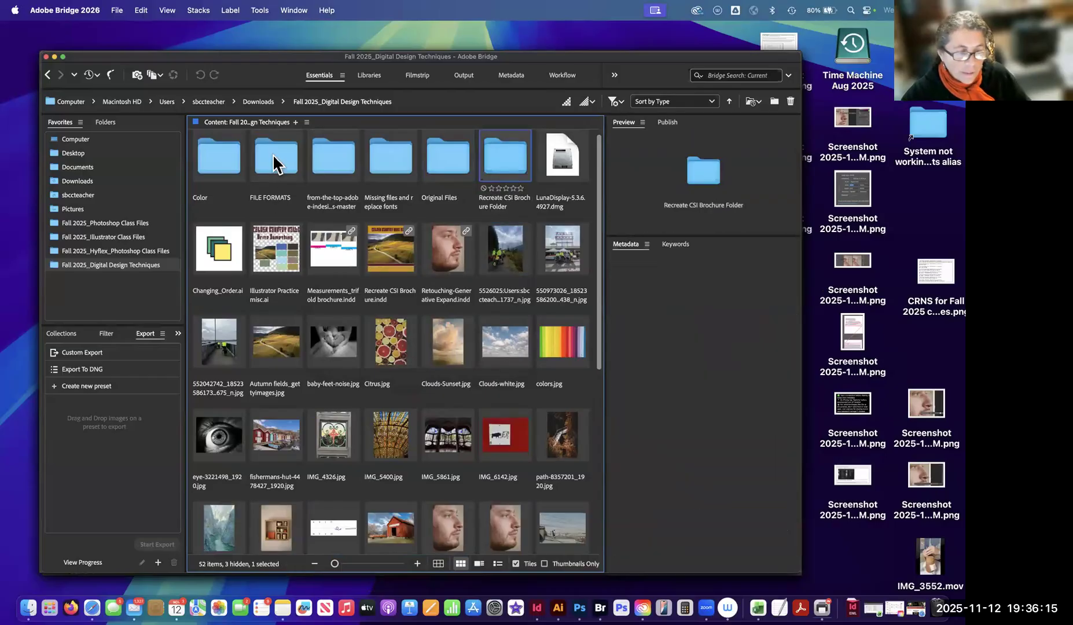
Move Recreate CSI Brochure.indd and Autumn fields_UPsampled 2 x.psd into the Original Files folder, and open that folder.
{"action": "double_click", "coordinate": [450, 162]}
{"action": "left_click", "coordinate": [335, 102]}
{"action": "left_click", "coordinate": [392, 271]}
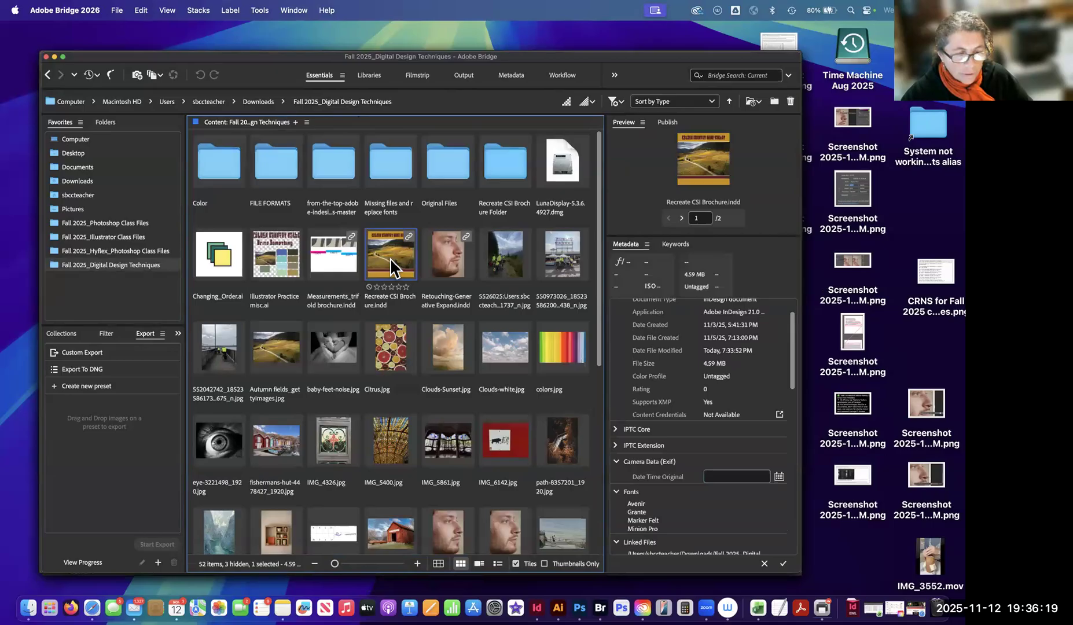
{"action": "left_click_drag", "start_coordinate": [391, 271], "coordinate": [438, 174]}
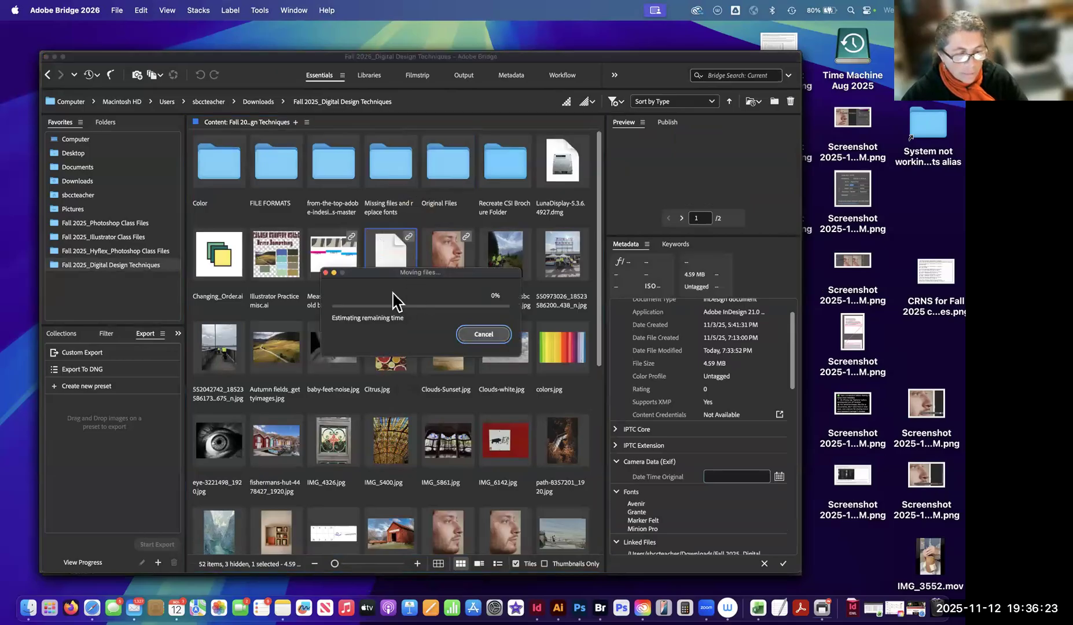
{"action": "scroll", "coordinate": [392, 293], "scroll_direction": "down", "scroll_amount": 10}
{"action": "left_click_drag", "start_coordinate": [392, 293], "coordinate": [447, 164]}
{"action": "scroll", "coordinate": [445, 205], "scroll_direction": "up", "scroll_amount": 10}
{"action": "double_click", "coordinate": [450, 173]}
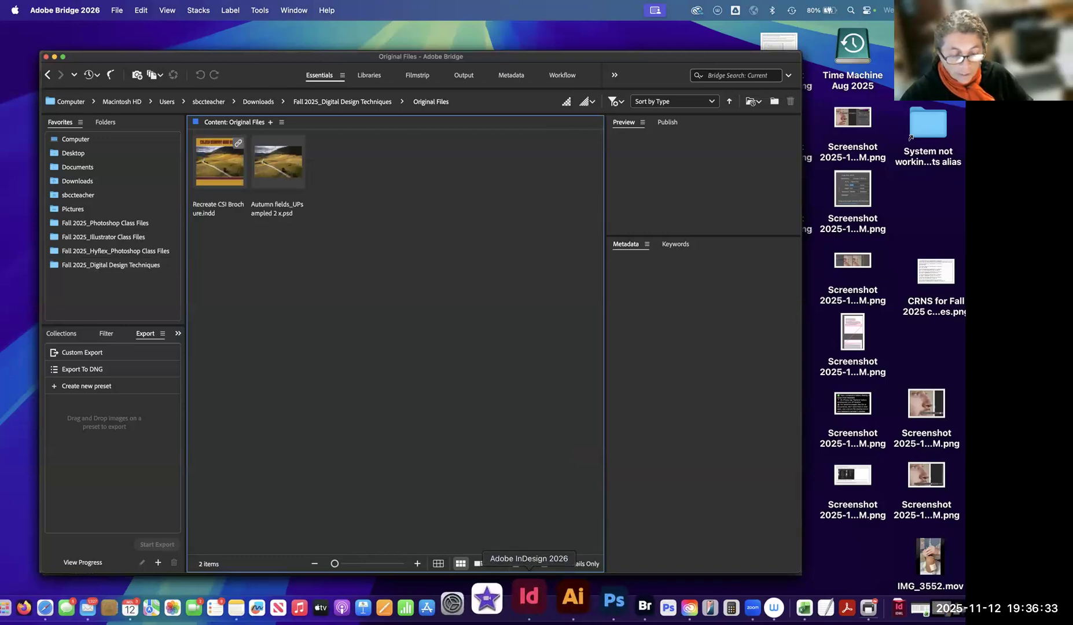
Close the brochure in InDesign, then reopen it through Bridge from the Original Files folder and check its links.
{"action": "left_click", "coordinate": [539, 605]}
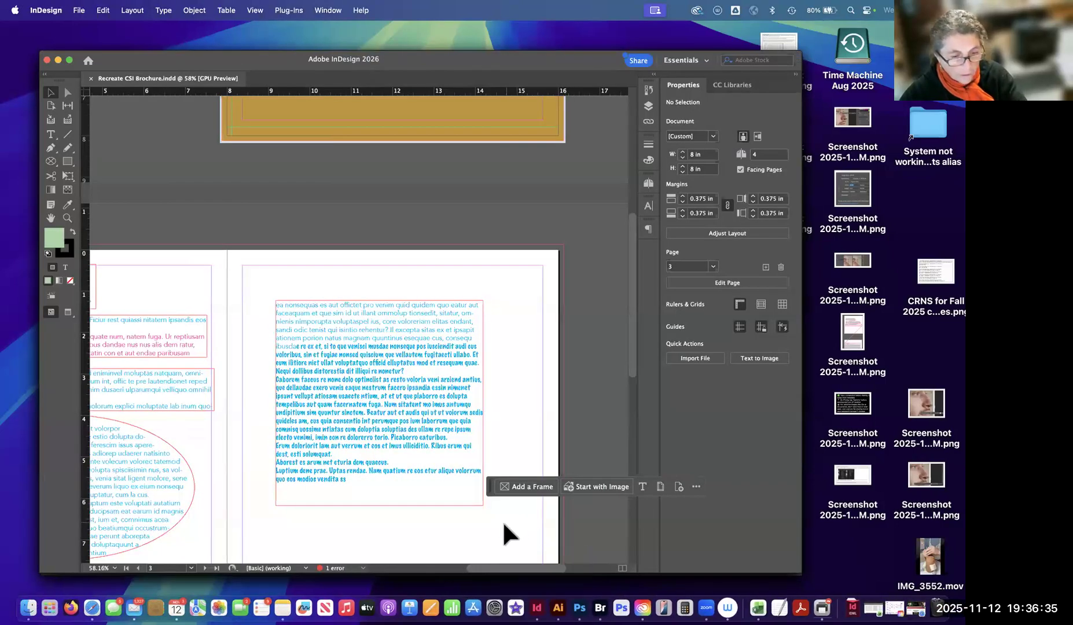
{"action": "key", "text": "super+w"}
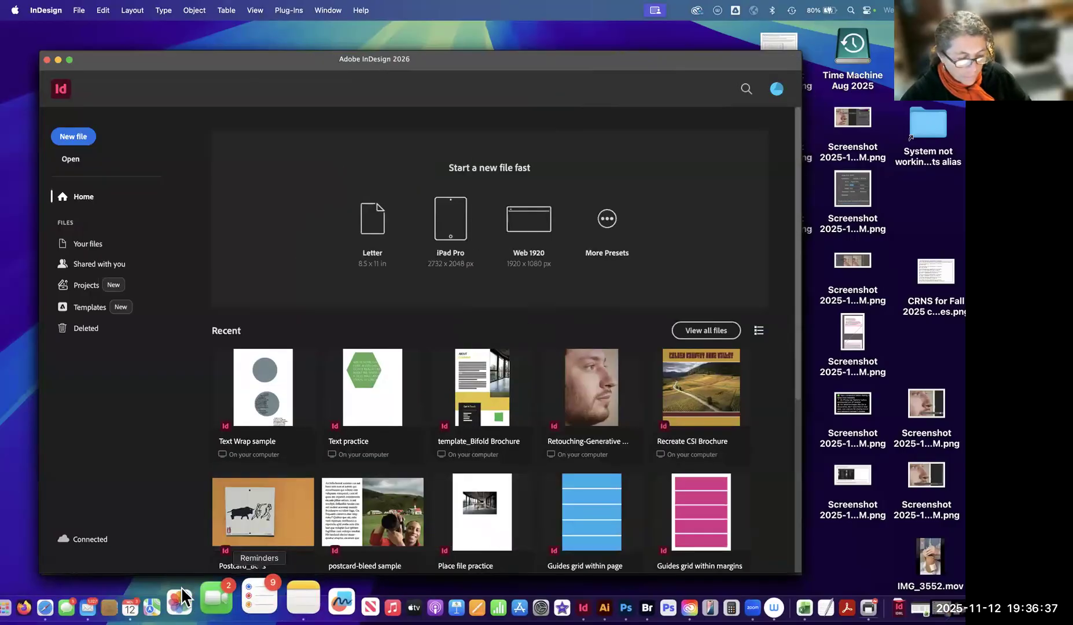
{"action": "left_click", "coordinate": [596, 600]}
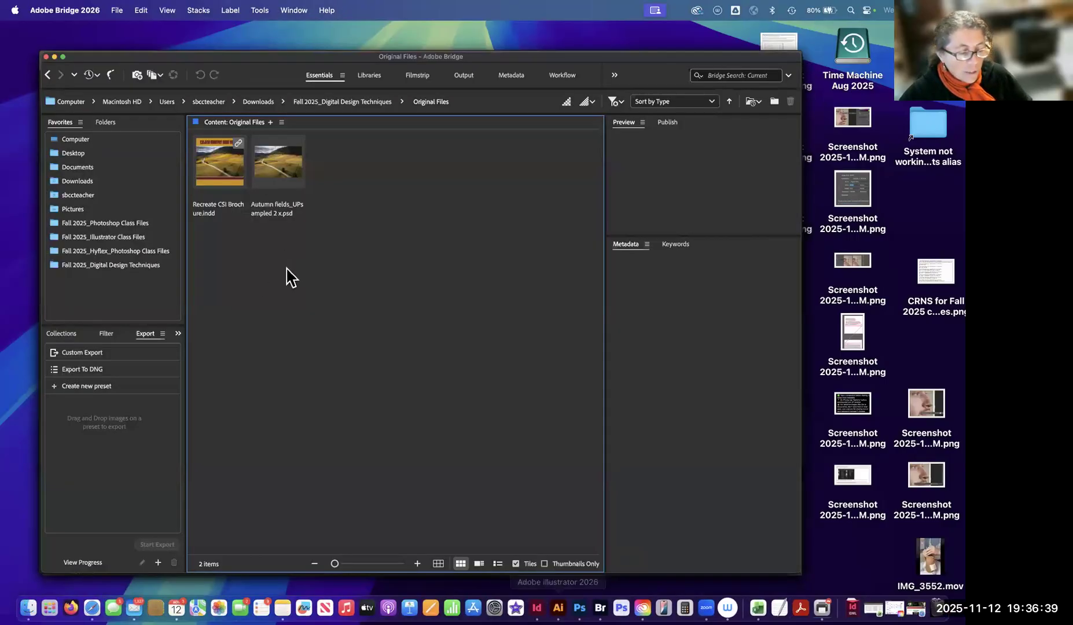
{"action": "left_click", "coordinate": [226, 177]}
{"action": "key", "text": "super+3"}
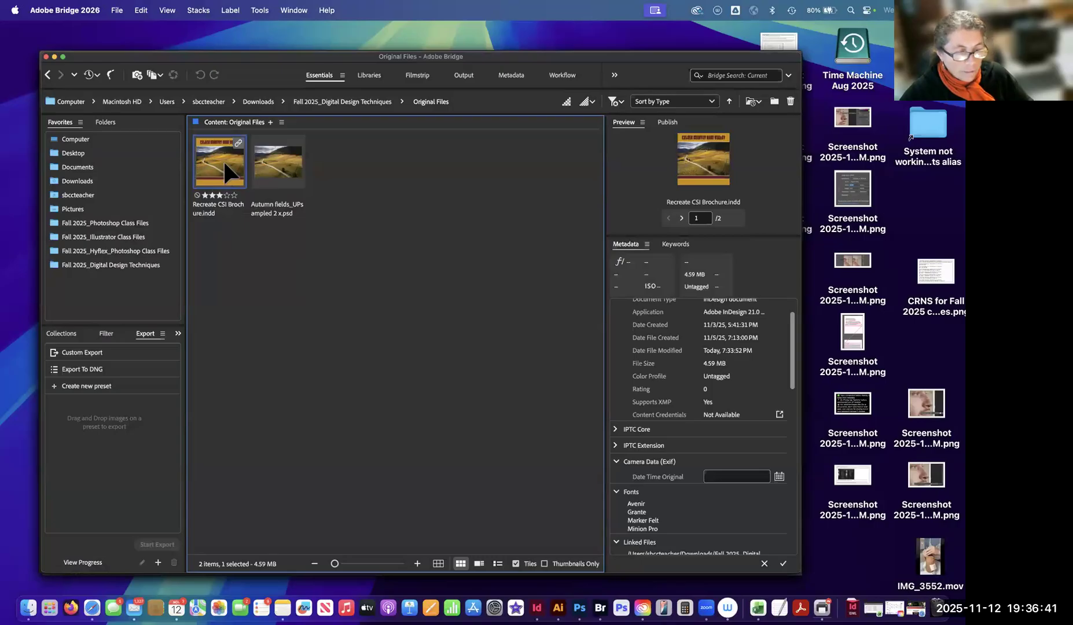
{"action": "double_click", "coordinate": [223, 159]}
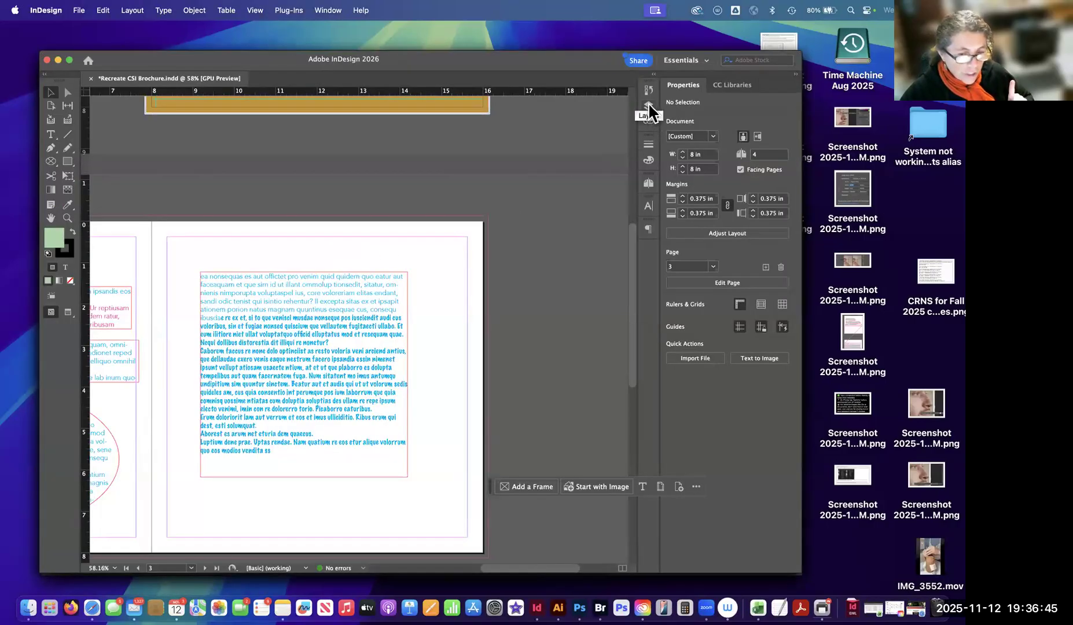
{"action": "left_click", "coordinate": [649, 122]}
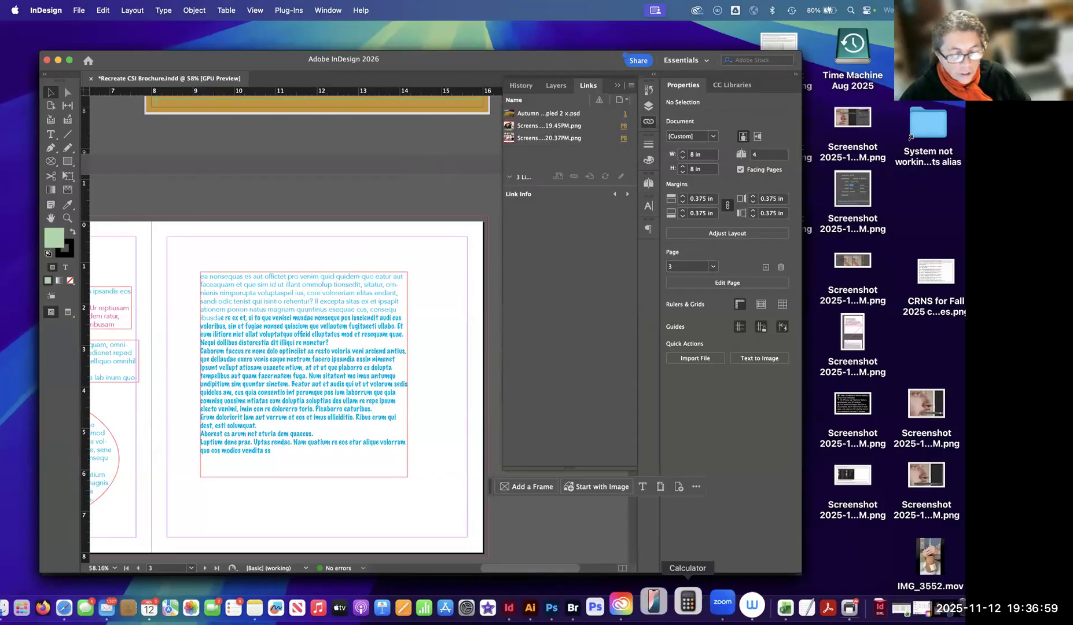
Switch back to Bridge and examine the packaged contents of Recreate CSI Brochure Folder, including its Document fonts and Links folders.
{"action": "left_click", "coordinate": [606, 605]}
{"action": "left_click", "coordinate": [297, 262]}
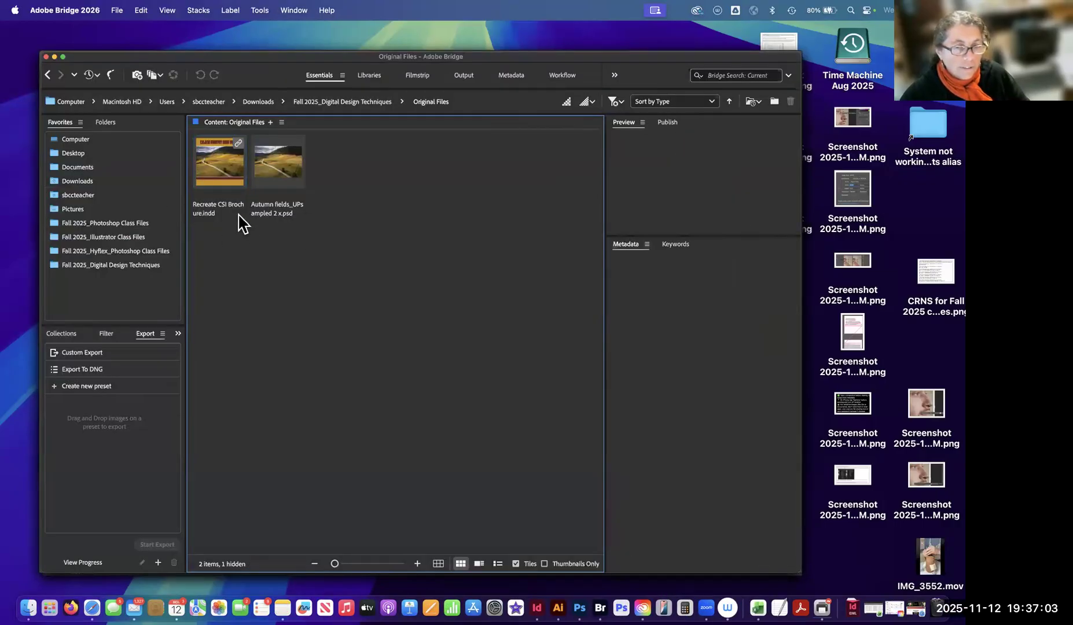
{"action": "left_click", "coordinate": [354, 102]}
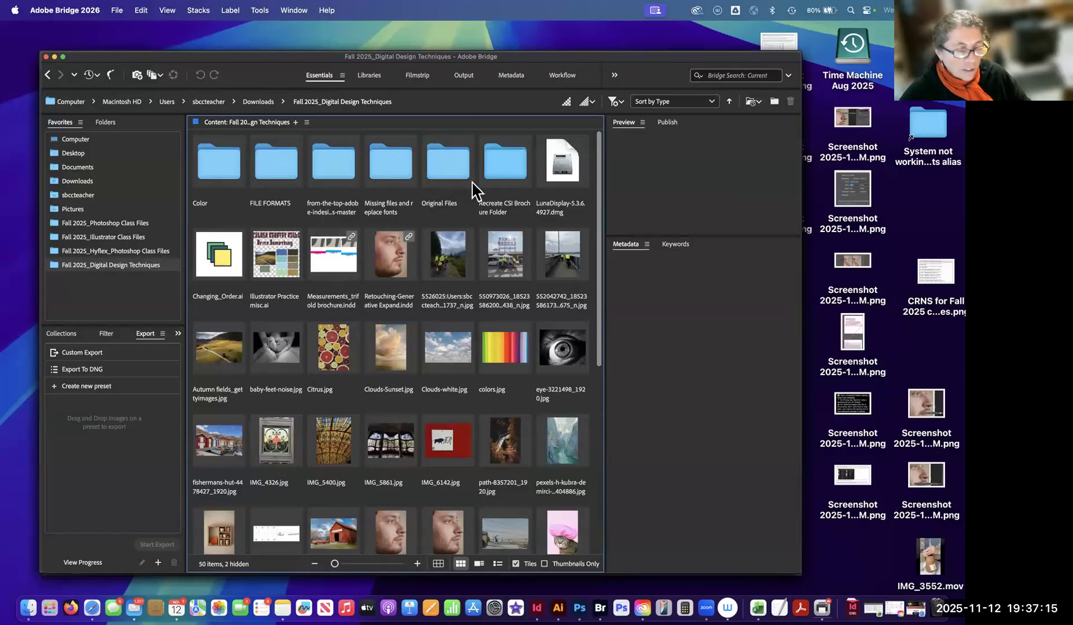
{"action": "left_click", "coordinate": [425, 176]}
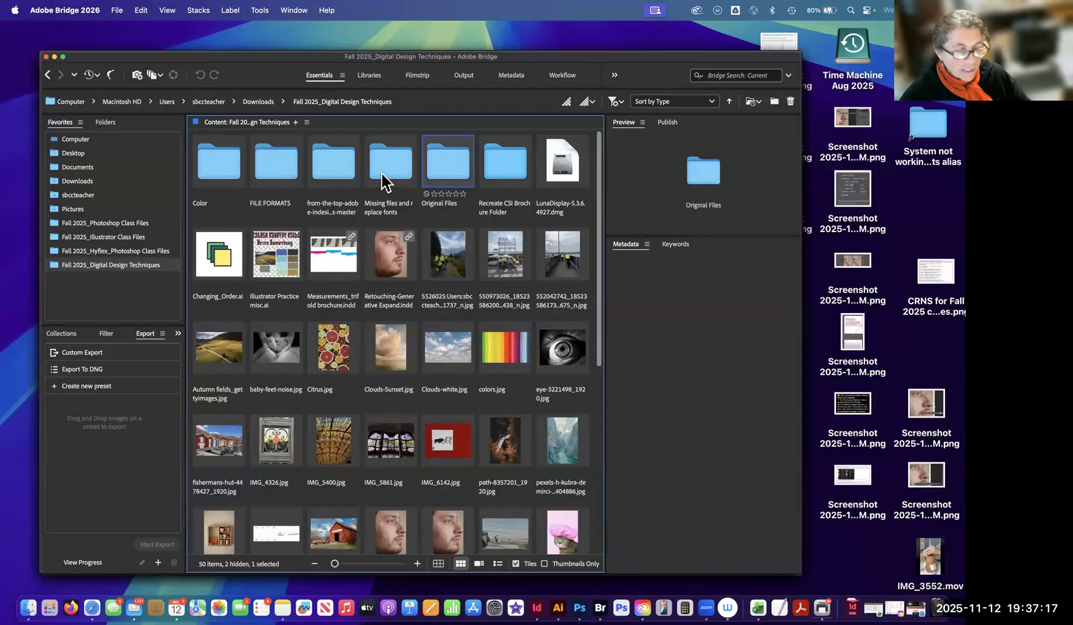
{"action": "left_click", "coordinate": [503, 171]}
{"action": "double_click", "coordinate": [503, 172]}
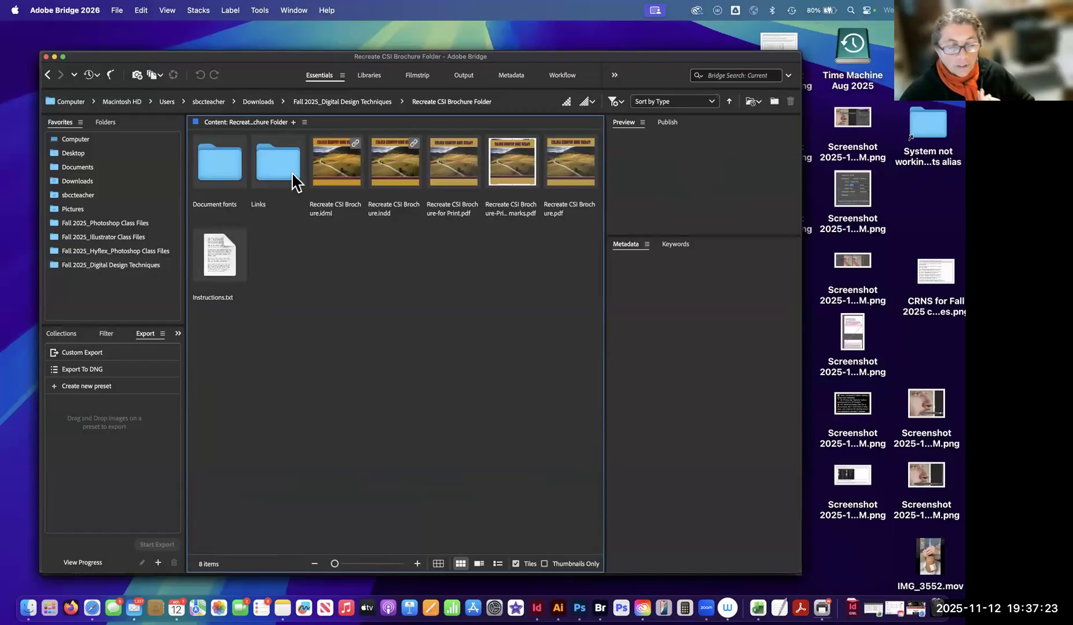
{"action": "left_click", "coordinate": [212, 161]}
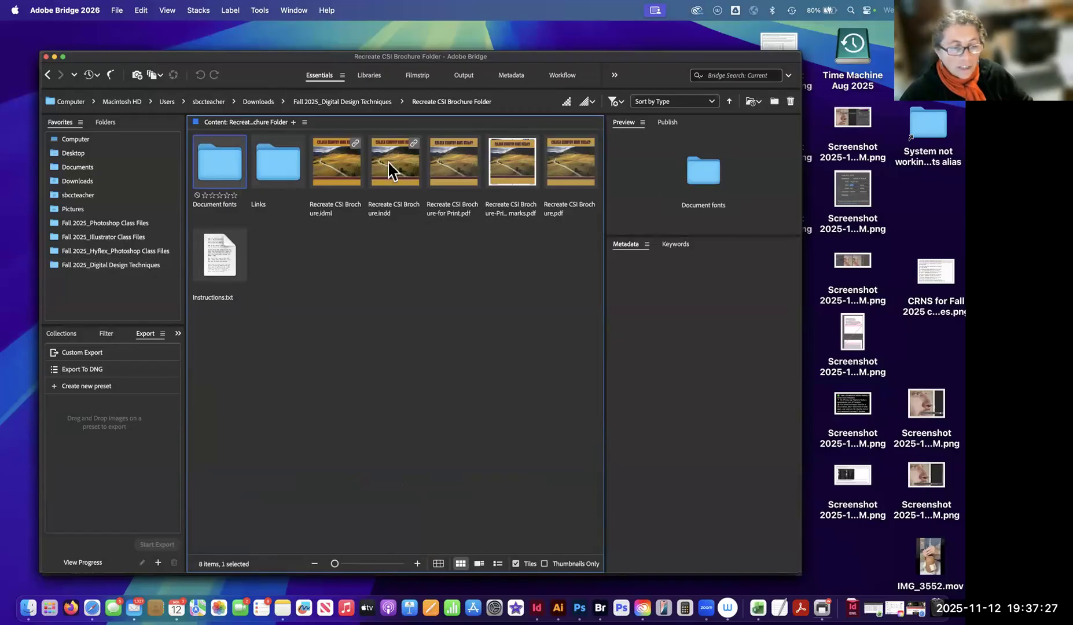
Review the contents of the Original Files folder, and return to Fall 2025_Digital Design Techniques with that folder selected.
{"action": "left_click", "coordinate": [323, 106]}
{"action": "left_click", "coordinate": [446, 166]}
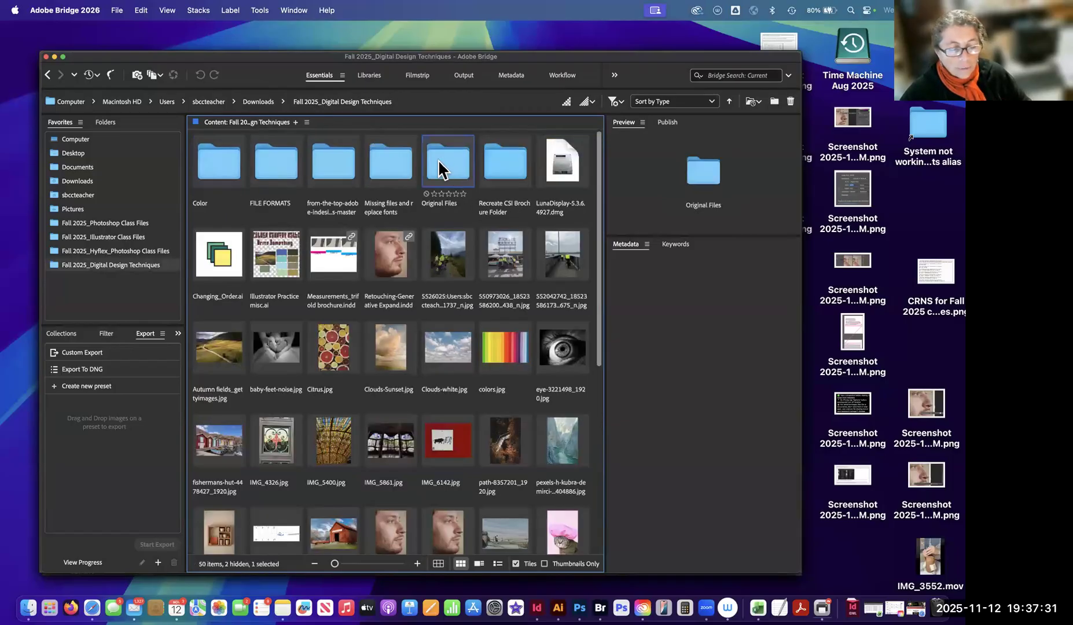
{"action": "double_click", "coordinate": [453, 216]}
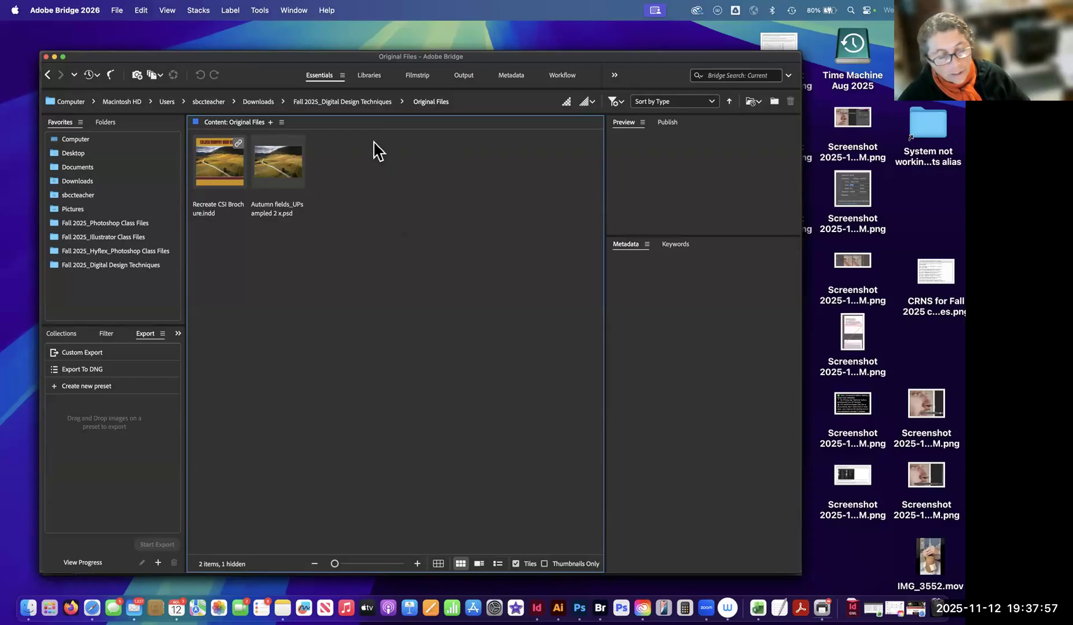
{"action": "left_click", "coordinate": [339, 102]}
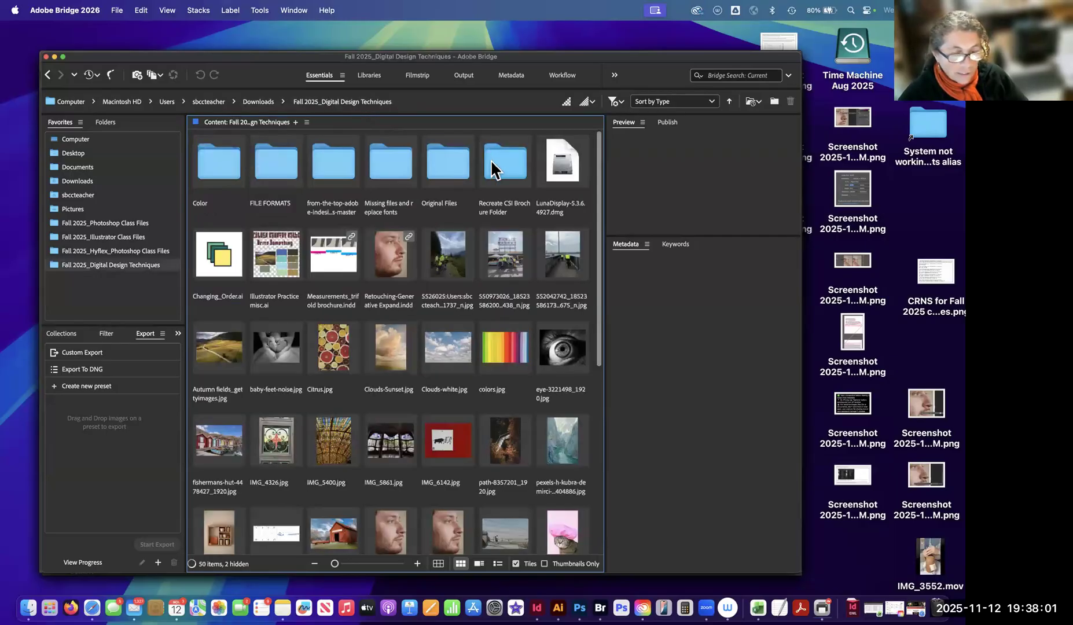
{"action": "left_click", "coordinate": [449, 168]}
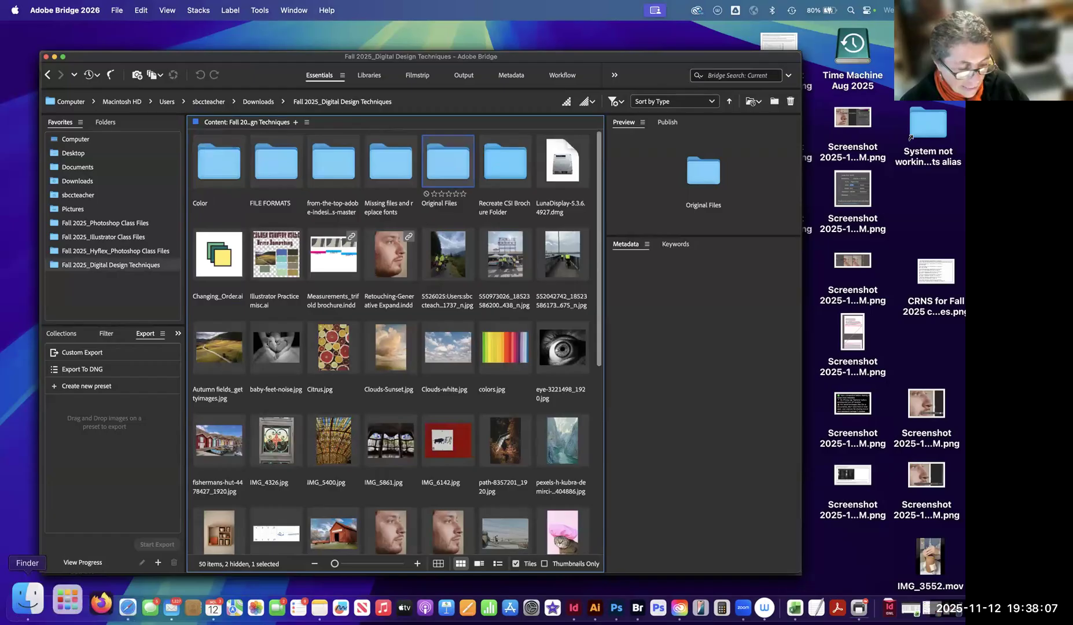
Open Recreate CSI Brochure.indd in InDesign from the Original Files folder in Bridge, and collapse the Links panel.
{"action": "left_click", "coordinate": [23, 605]}
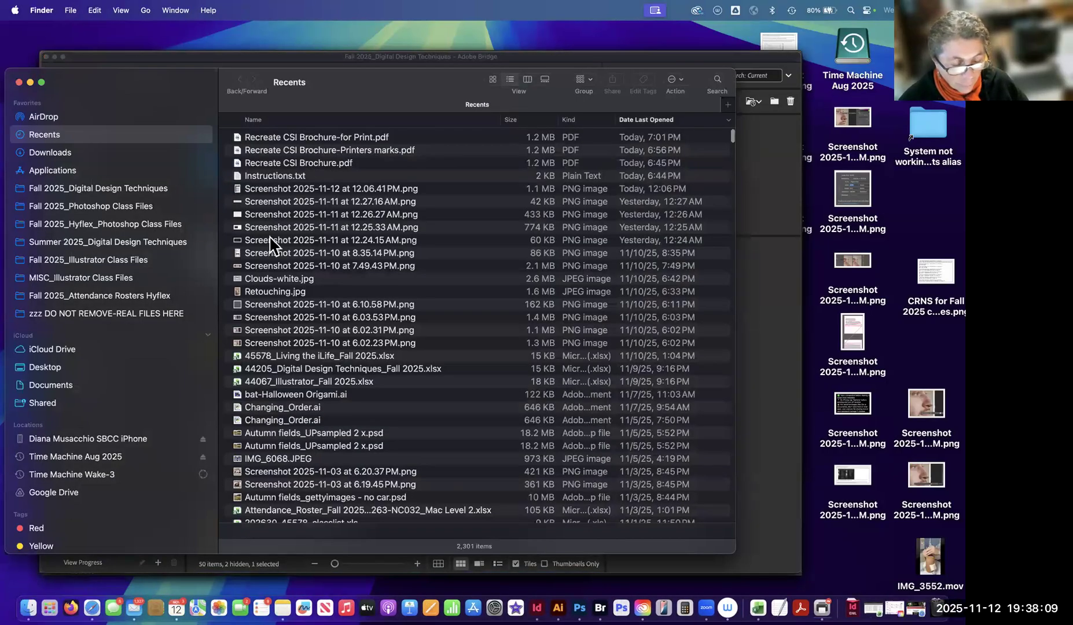
{"action": "left_click", "coordinate": [685, 54]}
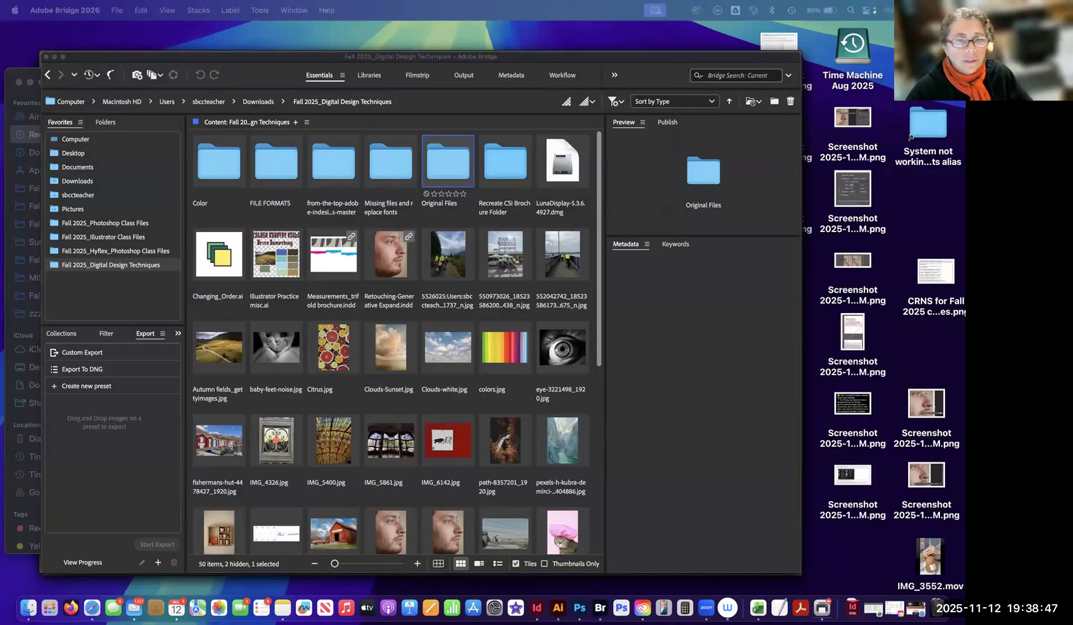
{"action": "double_click", "coordinate": [447, 168]}
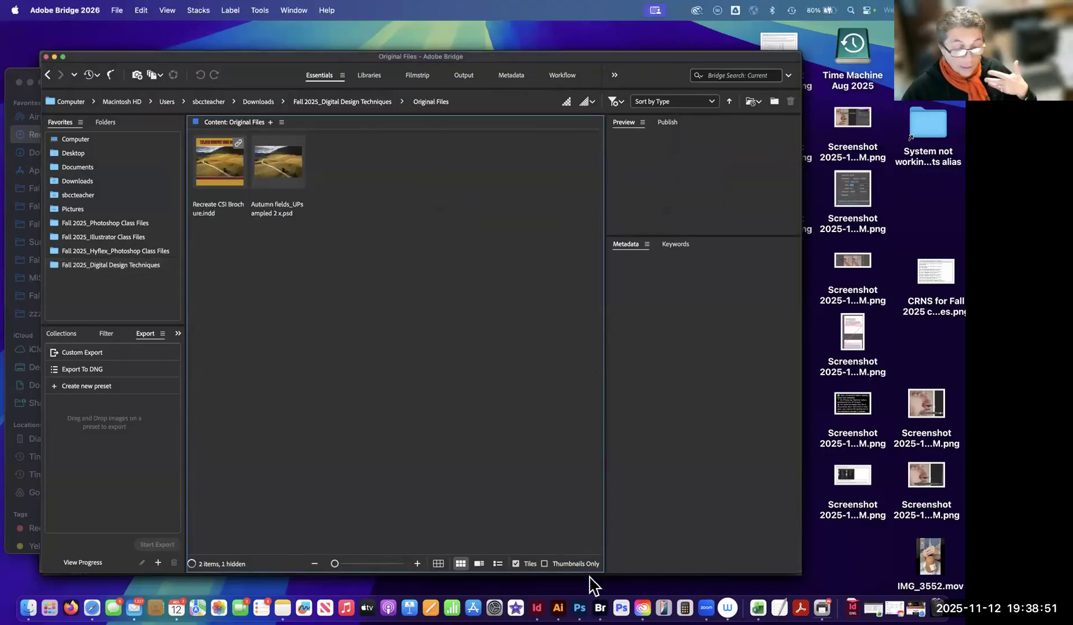
{"action": "double_click", "coordinate": [218, 163]}
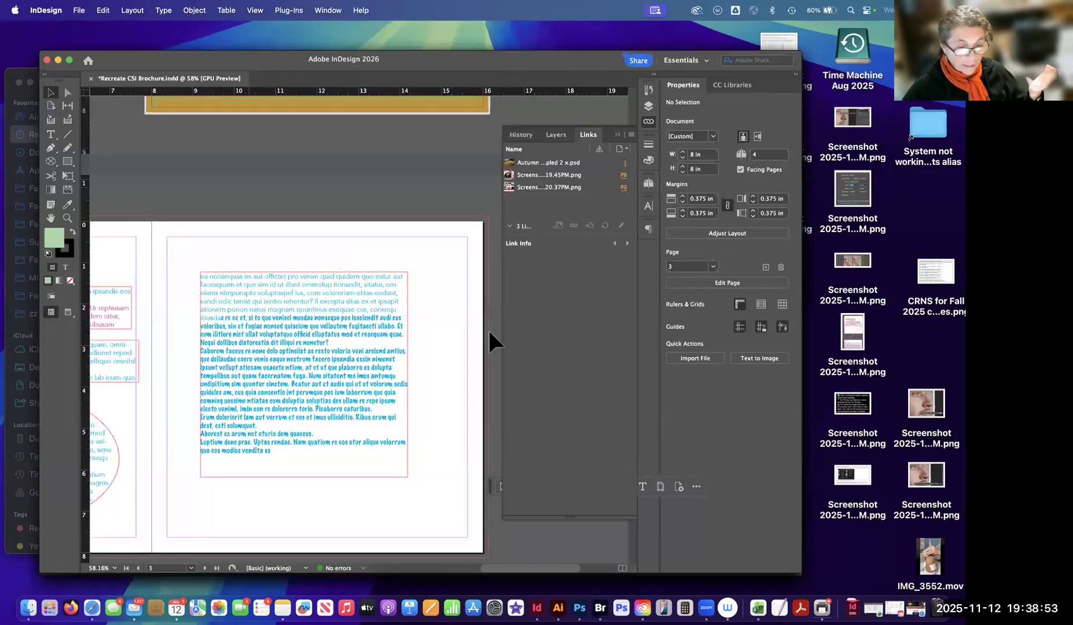
{"action": "left_click", "coordinate": [618, 136]}
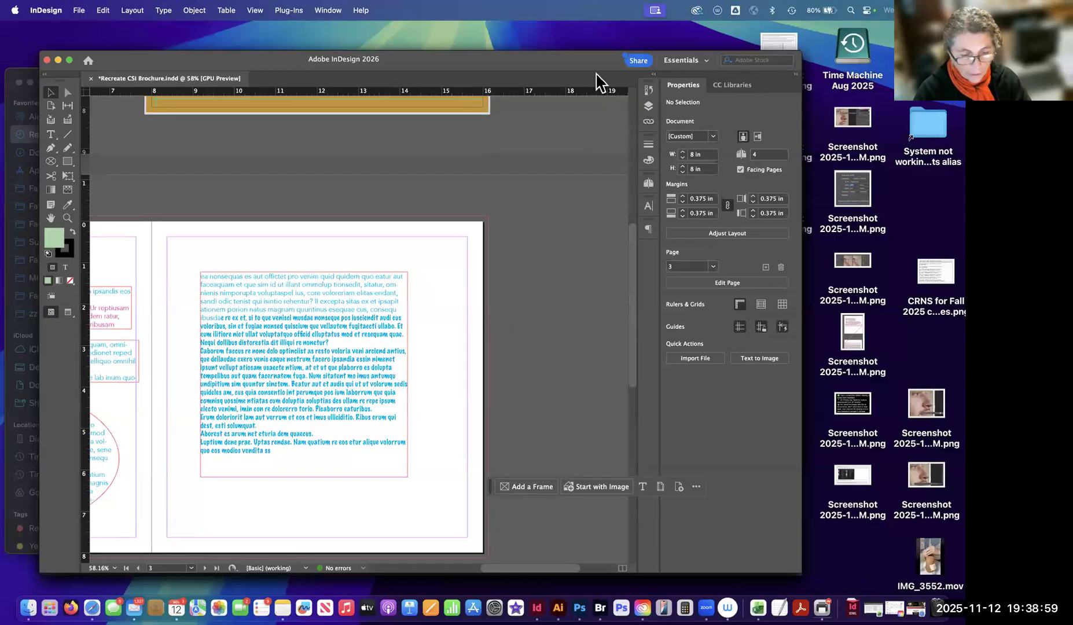
Review the brochure from the front cover and its reference image through to the blank page 4.
{"action": "key", "text": "super+minus"}
{"action": "left_click_drag", "start_coordinate": [280, 322], "coordinate": [474, 333]}
{"action": "scroll", "coordinate": [459, 329], "scroll_direction": "up", "scroll_amount": 10}
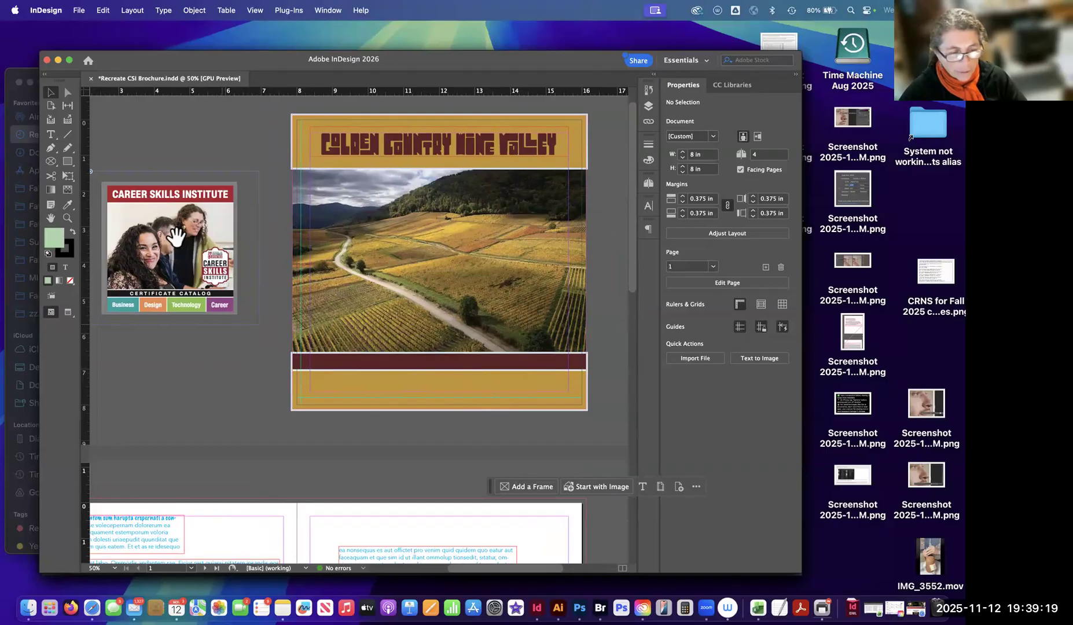
{"action": "scroll", "coordinate": [244, 307], "scroll_direction": "down", "scroll_amount": 1}
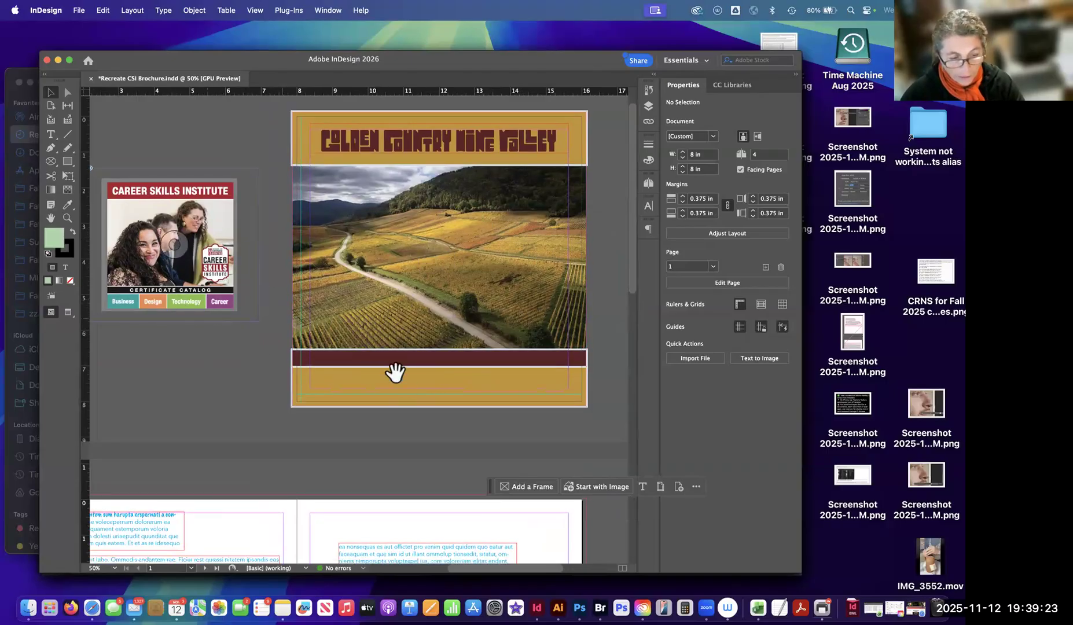
{"action": "scroll", "coordinate": [444, 249], "scroll_direction": "down", "scroll_amount": 15}
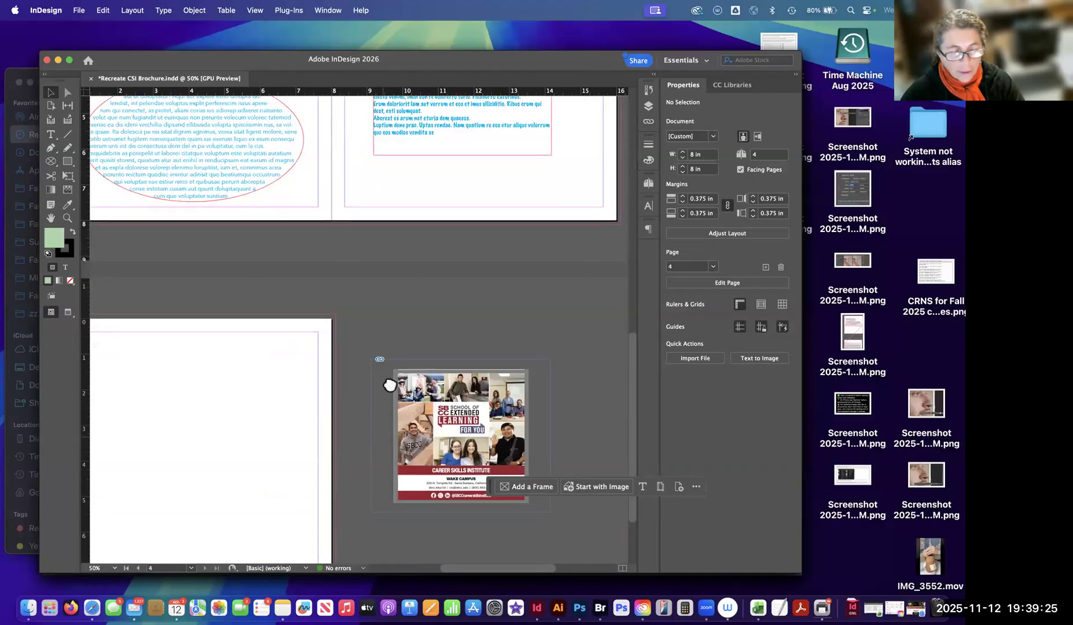
{"action": "scroll", "coordinate": [390, 385], "scroll_direction": "down", "scroll_amount": 4}
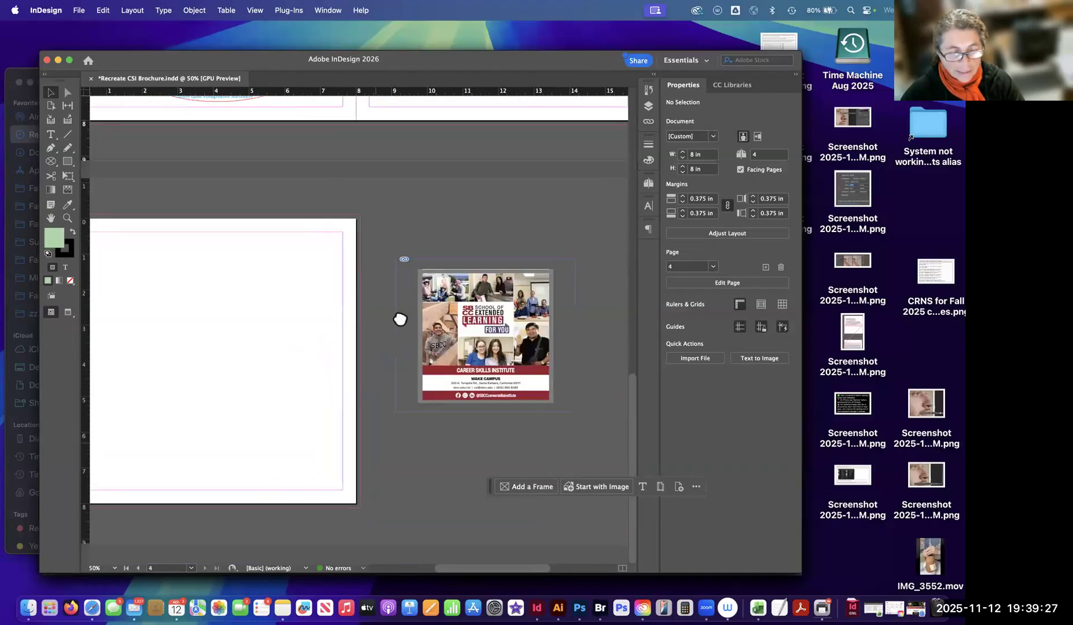
Examine the back-cover reference image beside page 4, moving the contextual task bar clear of it, and deselect the image.
{"action": "left_click", "coordinate": [483, 388]}
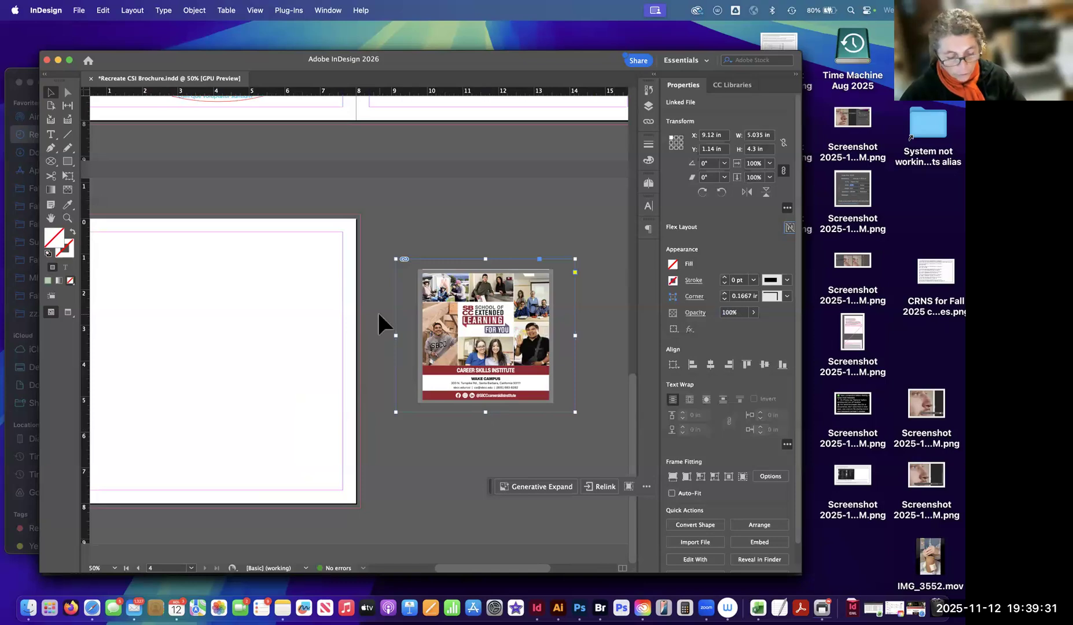
{"action": "key", "text": "super+alt+equal"}
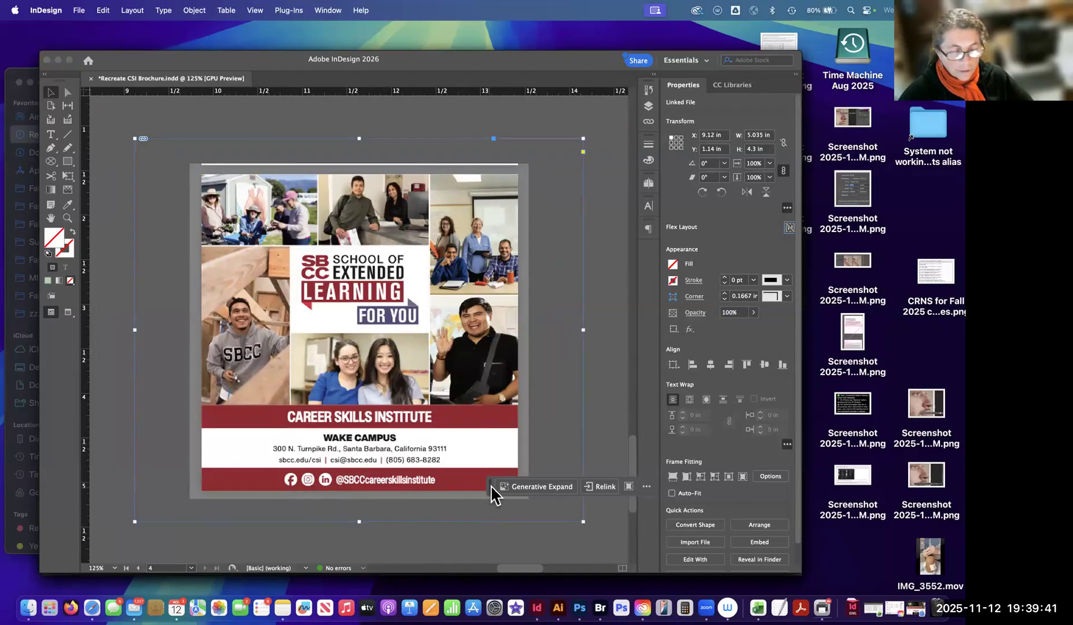
{"action": "left_click_drag", "start_coordinate": [490, 454], "coordinate": [490, 543]}
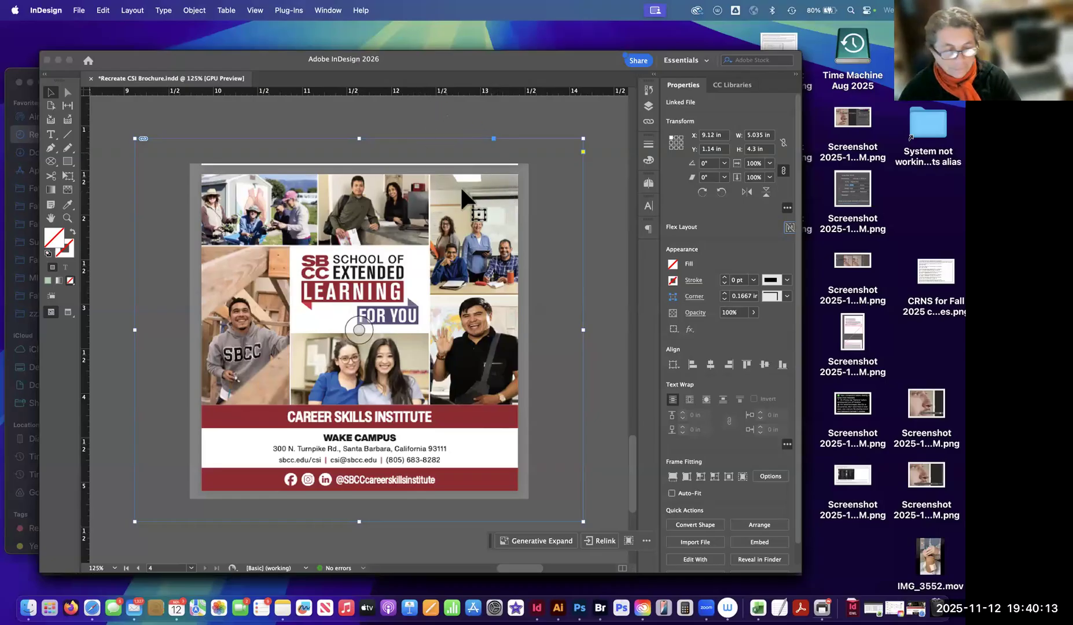
{"action": "left_click", "coordinate": [591, 219]}
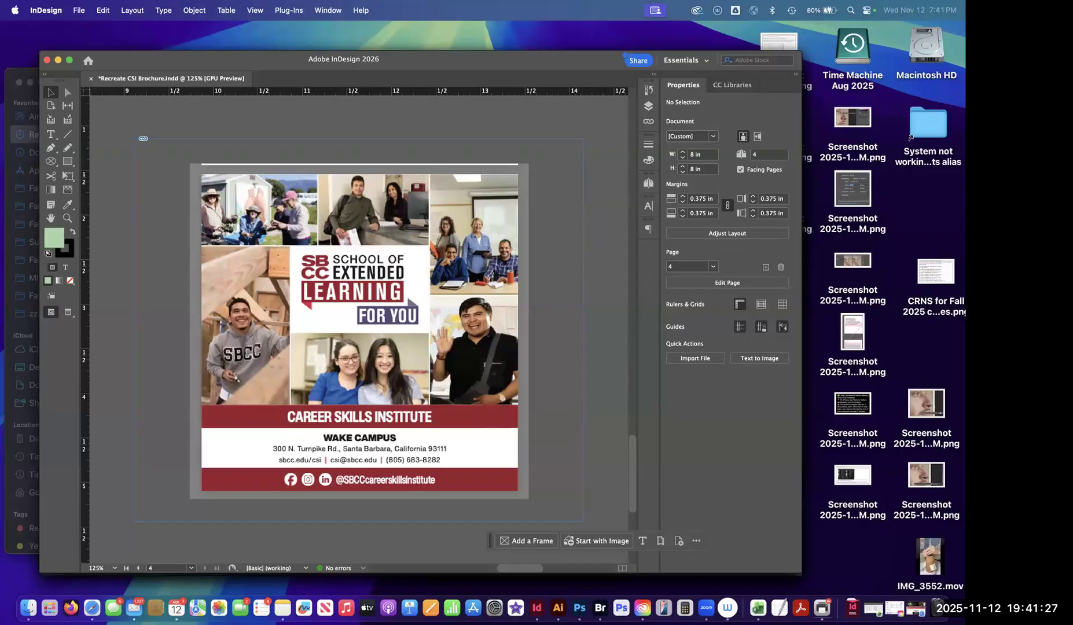
Check the Character panel's formatting options, and collapse the panel again.
{"action": "left_click", "coordinate": [649, 208]}
{"action": "left_click", "coordinate": [649, 209]}
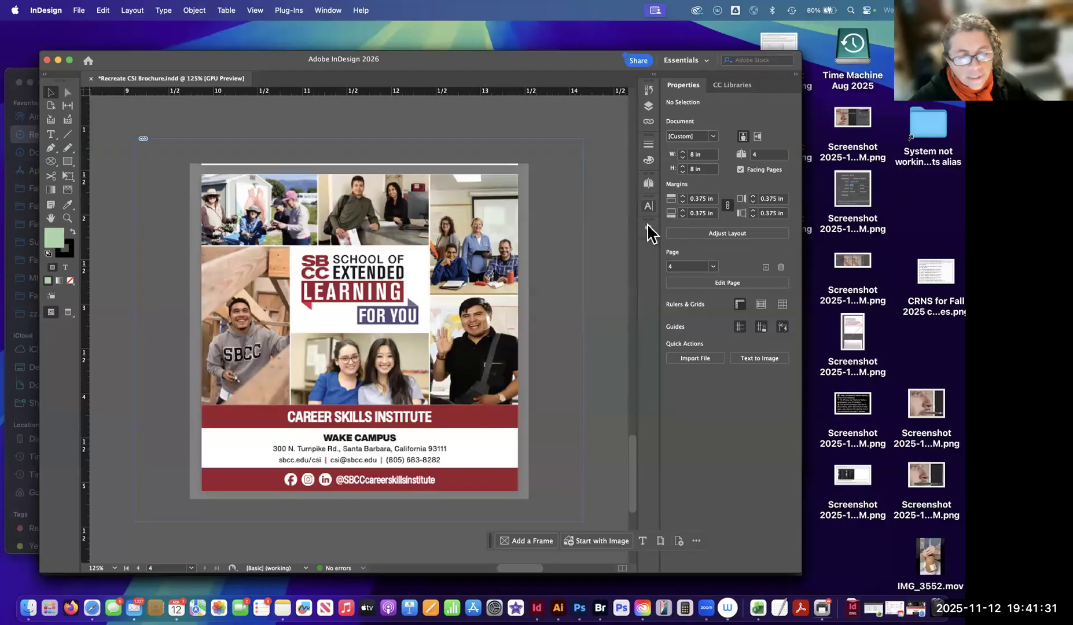
{"action": "left_click", "coordinate": [648, 230]}
{"action": "left_click", "coordinate": [647, 207]}
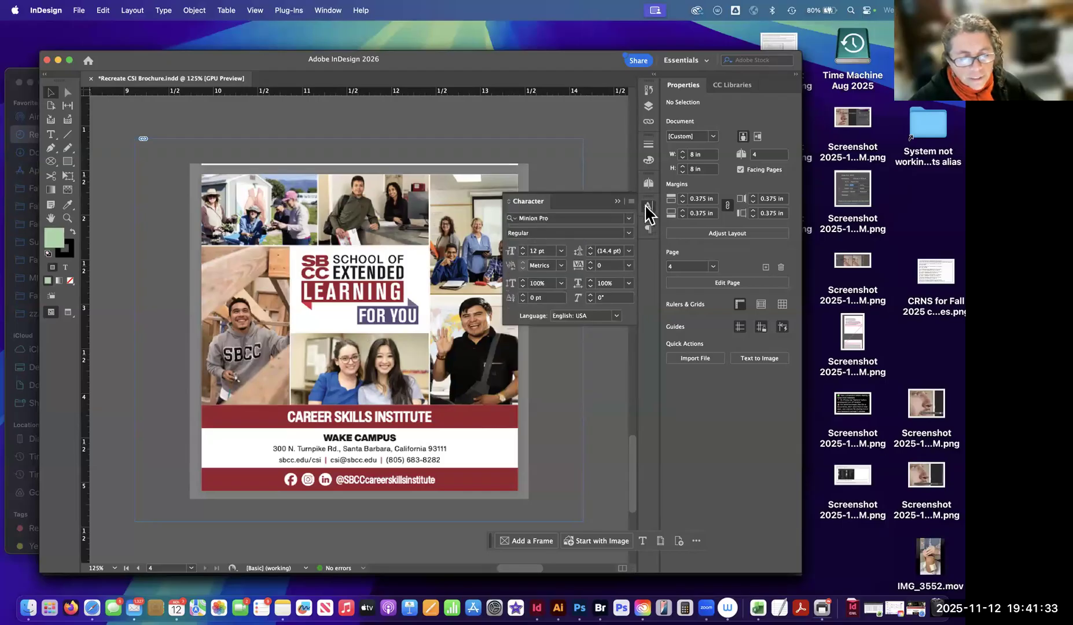
{"action": "left_click", "coordinate": [647, 206]}
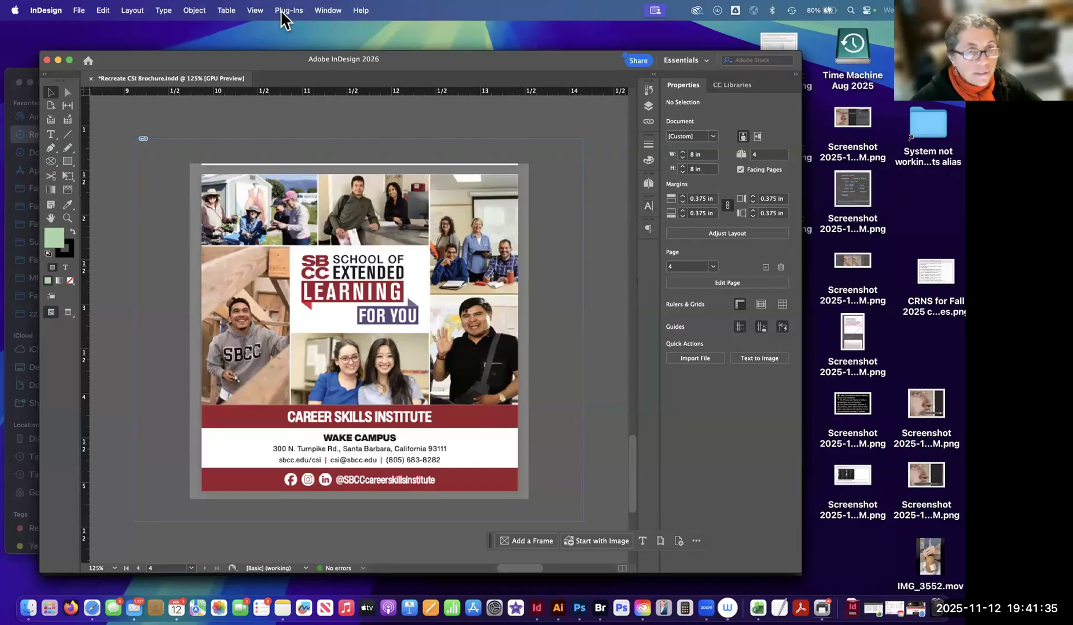
Show the Character Styles and Paragraph Styles panels.
{"action": "left_click", "coordinate": [256, 10]}
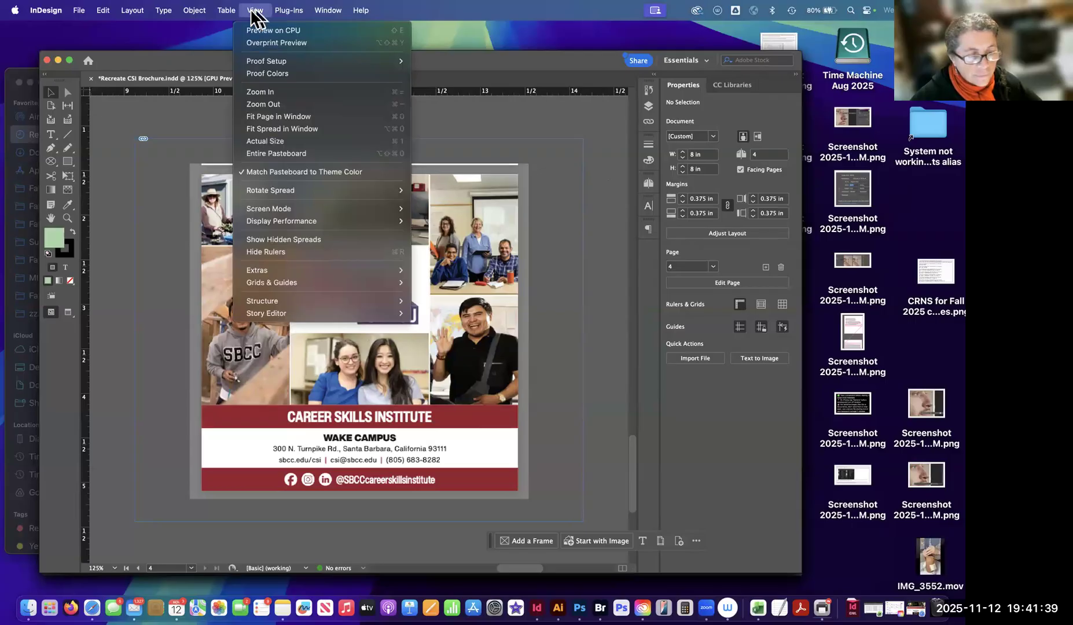
{"action": "mouse_move", "coordinate": [328, 10]}
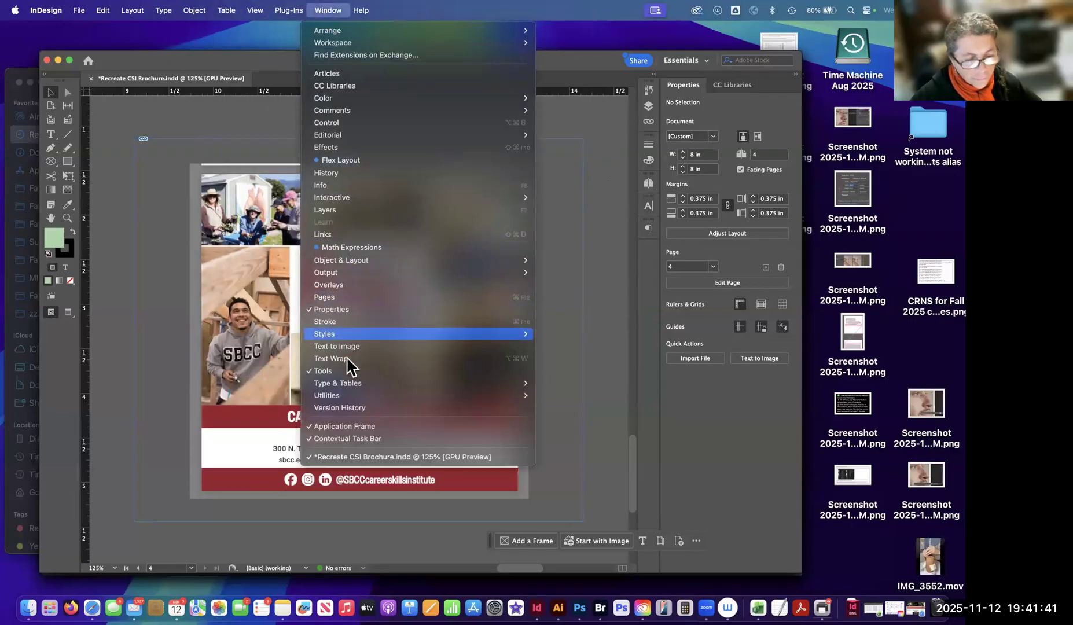
{"action": "mouse_move", "coordinate": [356, 387]}
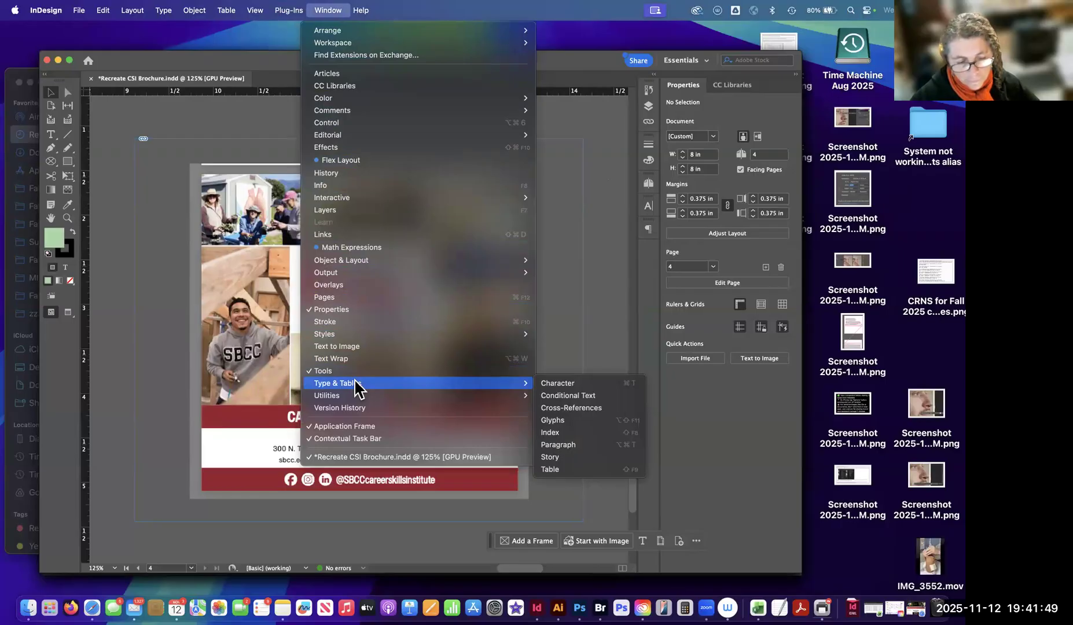
{"action": "mouse_move", "coordinate": [343, 335]}
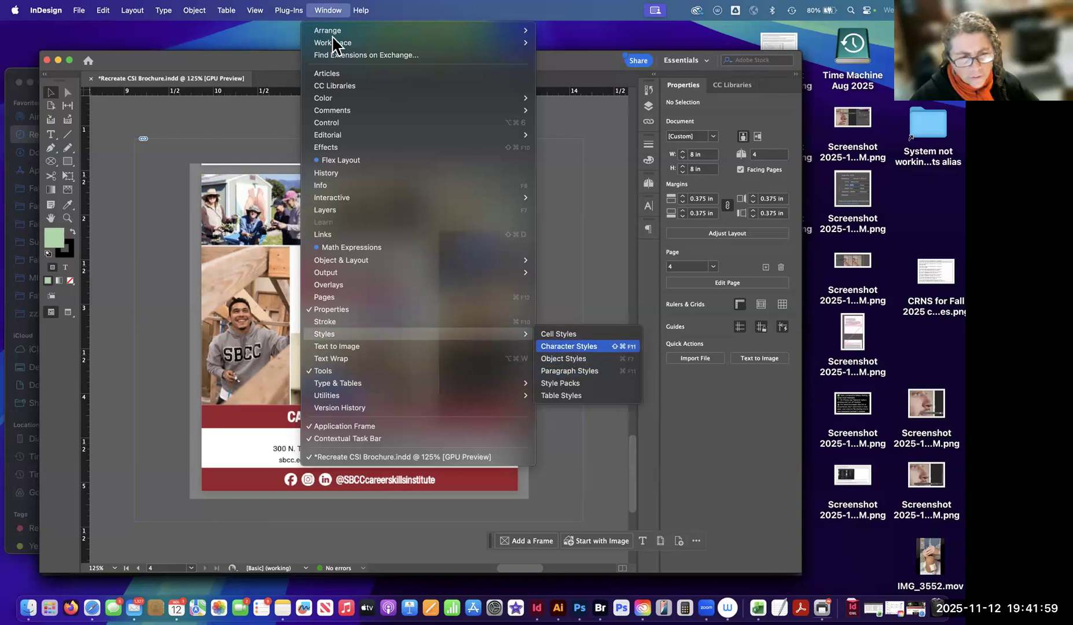
{"action": "left_click", "coordinate": [569, 346]}
{"action": "left_click", "coordinate": [328, 10]}
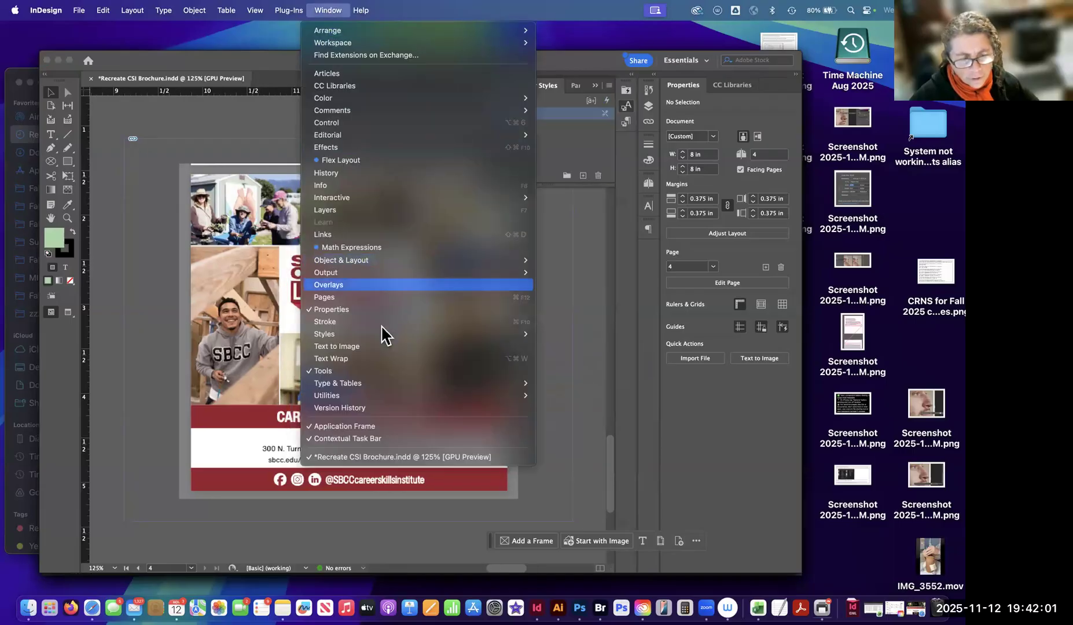
{"action": "mouse_move", "coordinate": [500, 334]}
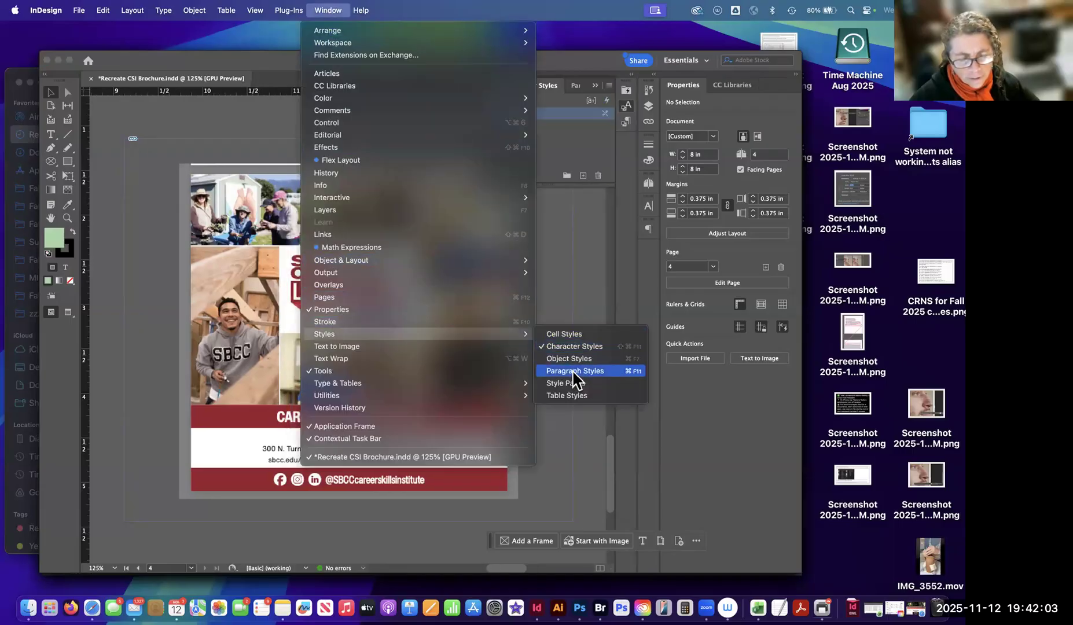
{"action": "left_click", "coordinate": [574, 371]}
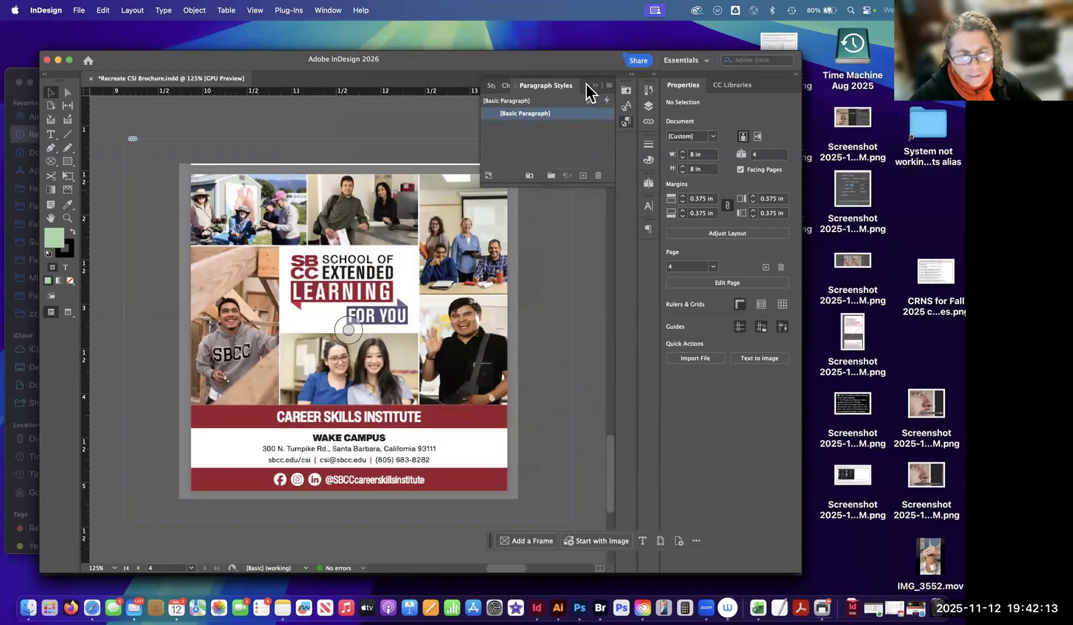
Try to dock the expanded style panels together with the existing panel column.
{"action": "left_click", "coordinate": [626, 90]}
{"action": "mouse_move", "coordinate": [628, 90]}
{"action": "left_mouse_down"}
{"action": "mouse_move", "coordinate": [608, 246]}
{"action": "mouse_move", "coordinate": [619, 273]}
{"action": "mouse_move", "coordinate": [654, 249]}
{"action": "mouse_move", "coordinate": [632, 223]}
{"action": "mouse_move", "coordinate": [632, 77]}
{"action": "left_mouse_up"}
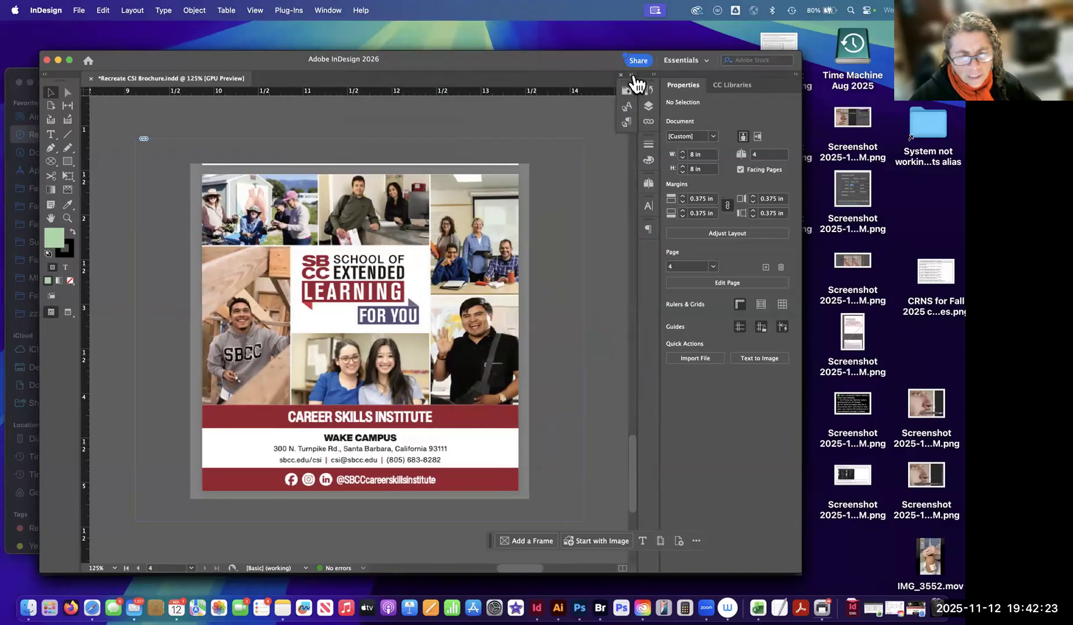
{"action": "left_click", "coordinate": [635, 81]}
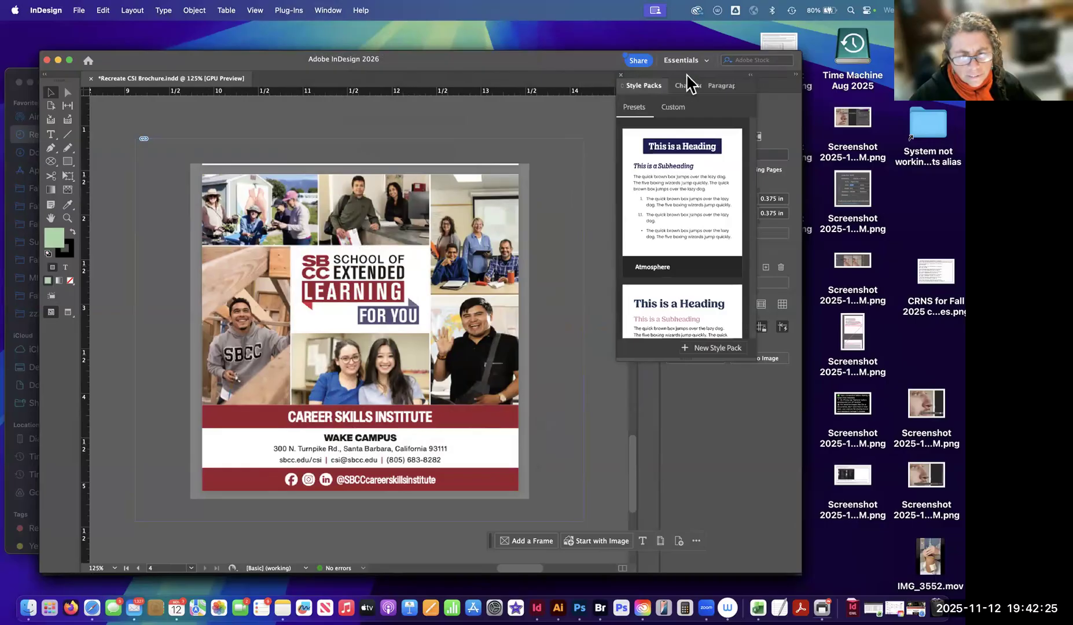
{"action": "left_click_drag", "start_coordinate": [688, 75], "coordinate": [748, 75]}
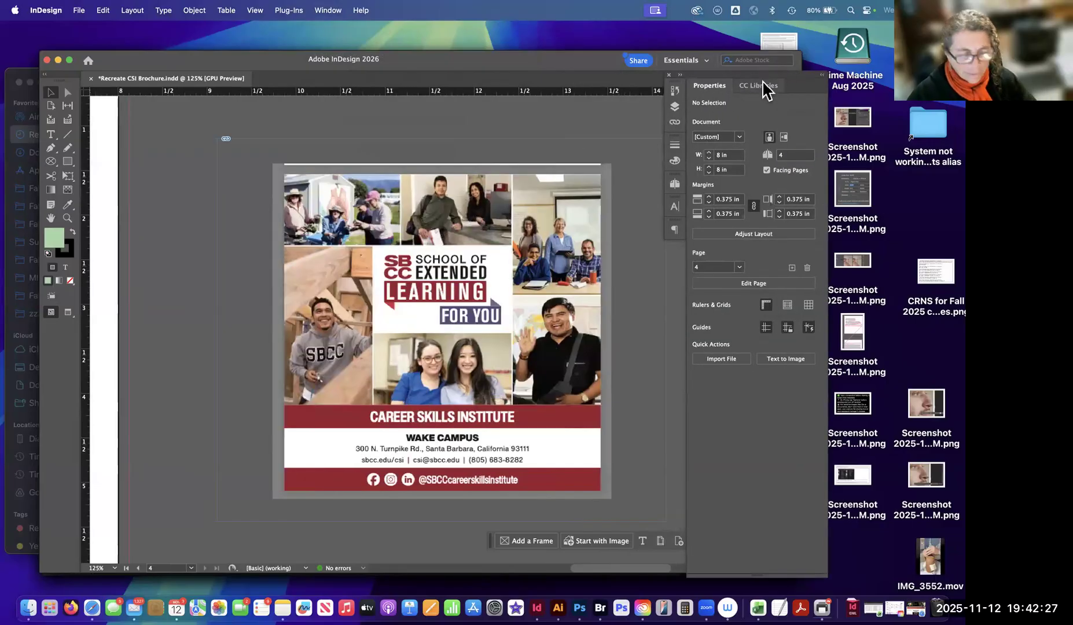
{"action": "left_click_drag", "start_coordinate": [784, 87], "coordinate": [750, 102]}
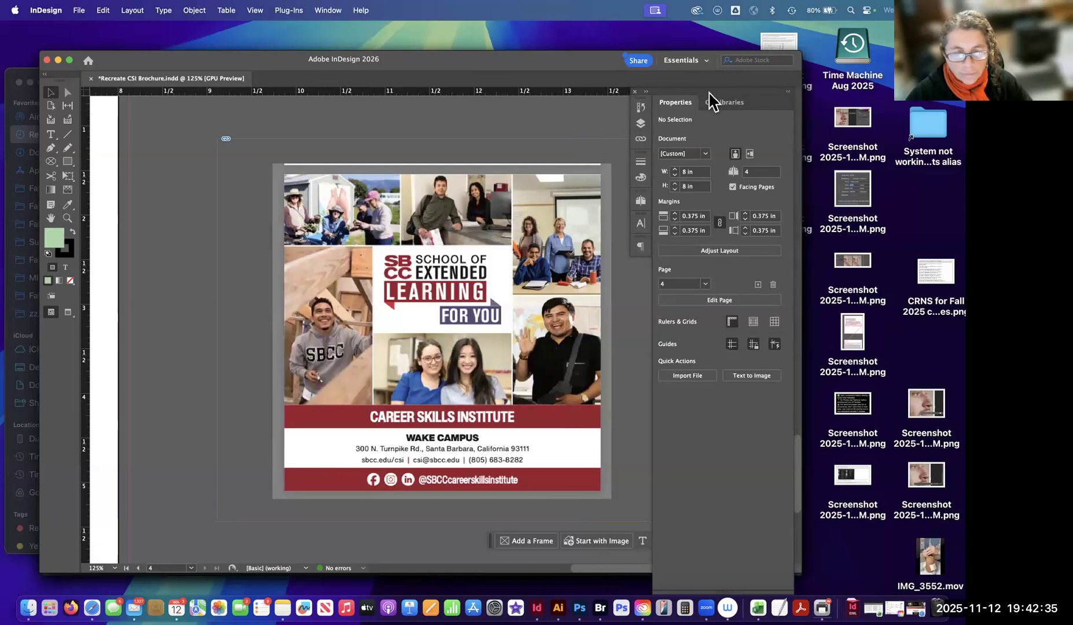
Reset the Essentials workspace, and switch to the custom DDT workspace.
{"action": "left_click", "coordinate": [706, 61]}
{"action": "left_click", "coordinate": [711, 194]}
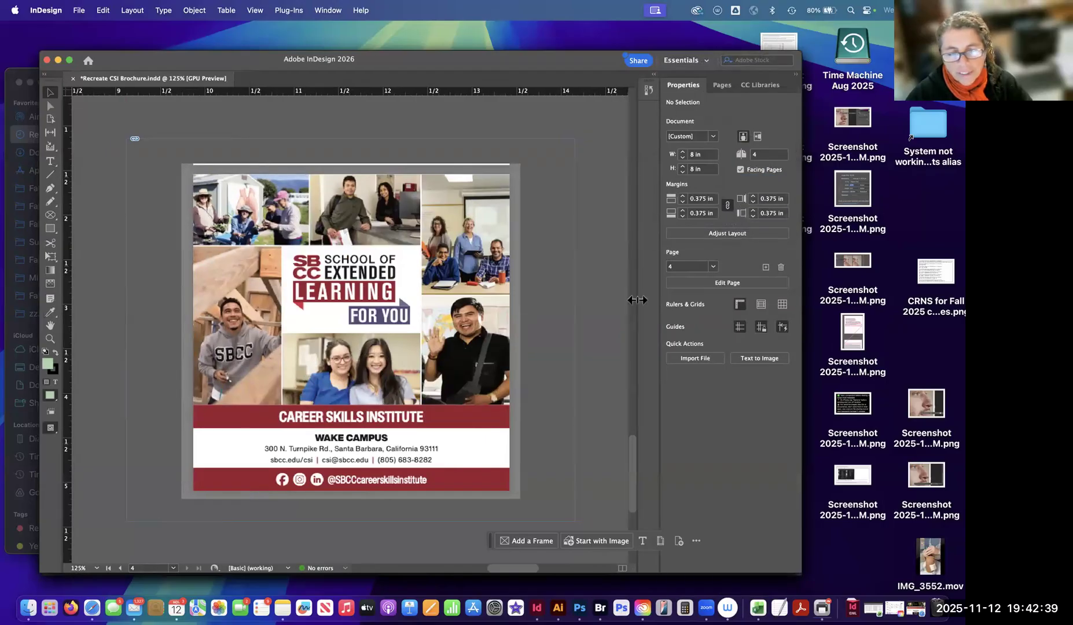
{"action": "left_click", "coordinate": [703, 62]}
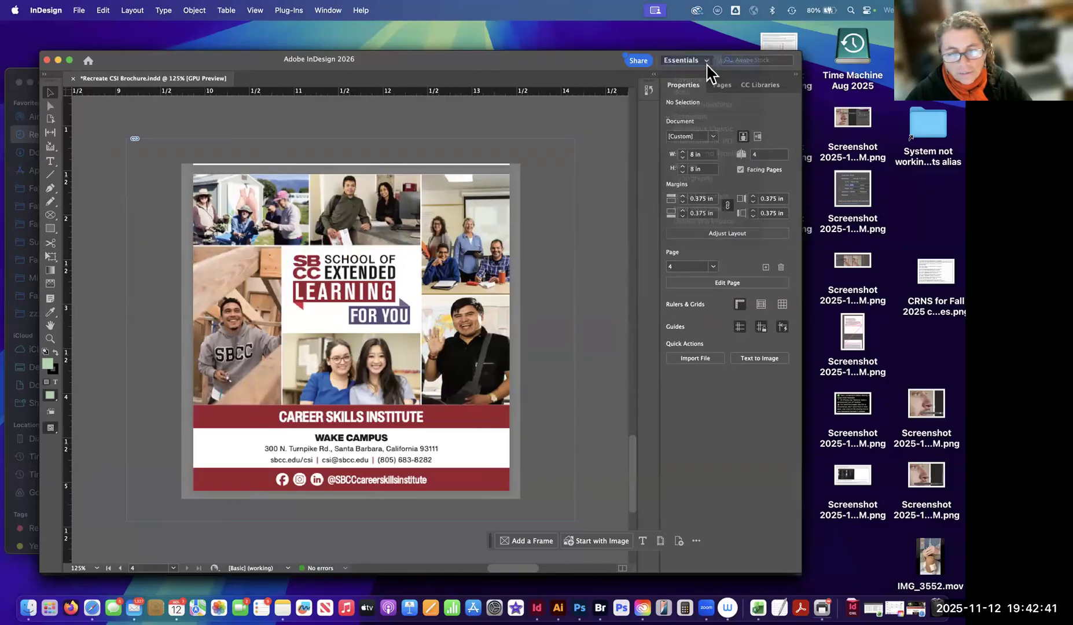
{"action": "left_click", "coordinate": [708, 80]}
{"action": "left_click", "coordinate": [618, 131]}
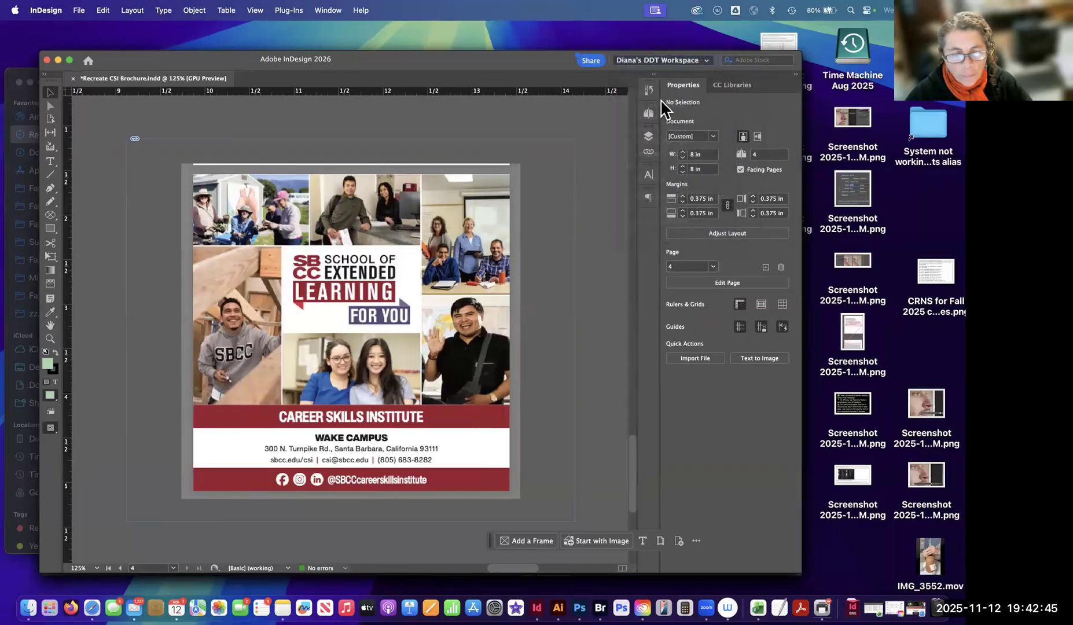
Add the Character Styles and Paragraph Styles panels to the DDT workspace, and collapse them to icons.
{"action": "left_click", "coordinate": [328, 10]}
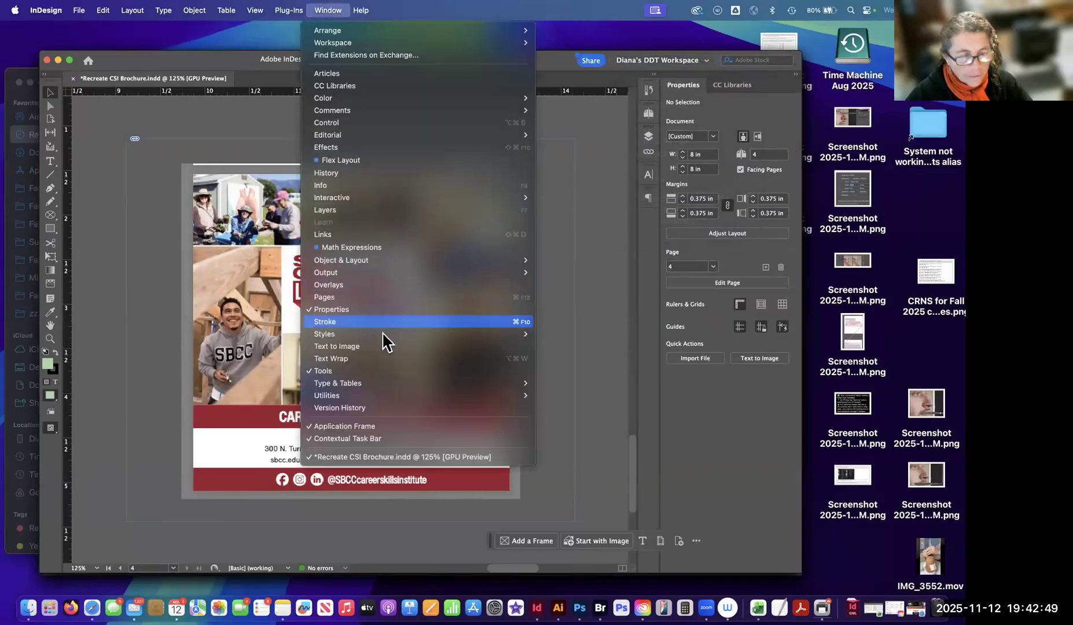
{"action": "mouse_move", "coordinate": [515, 336]}
{"action": "left_click", "coordinate": [568, 346]}
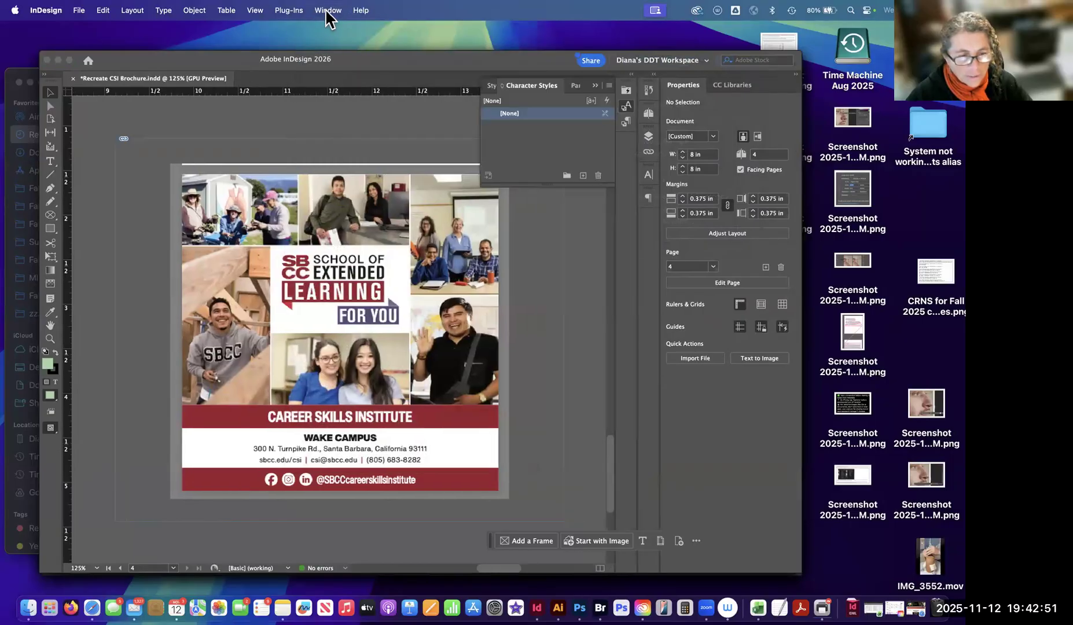
{"action": "left_click", "coordinate": [328, 10]}
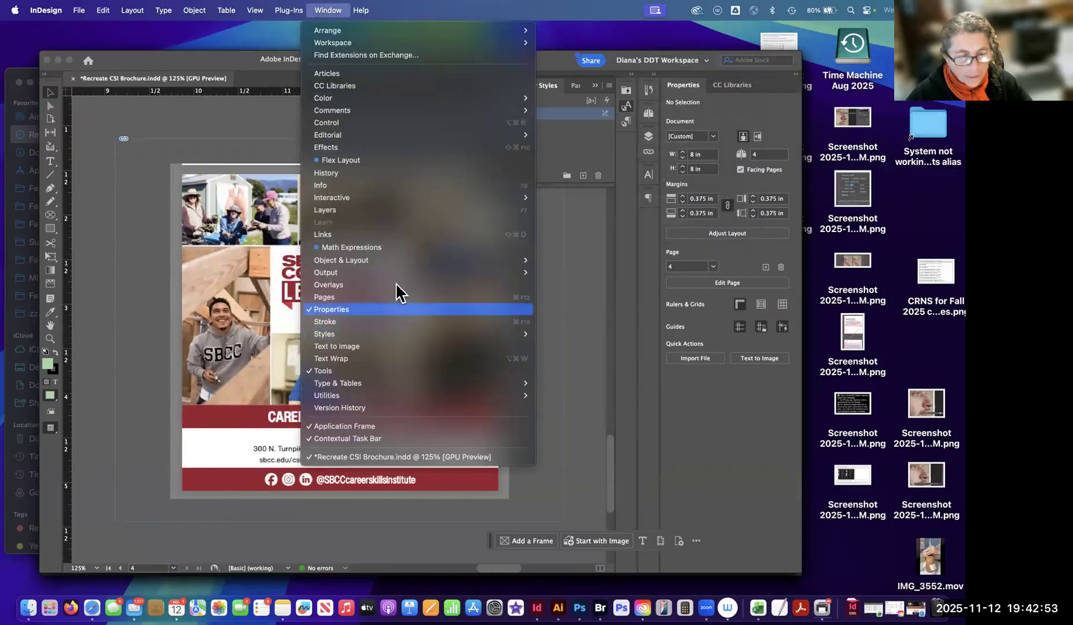
{"action": "mouse_move", "coordinate": [496, 340]}
{"action": "left_click", "coordinate": [626, 371]}
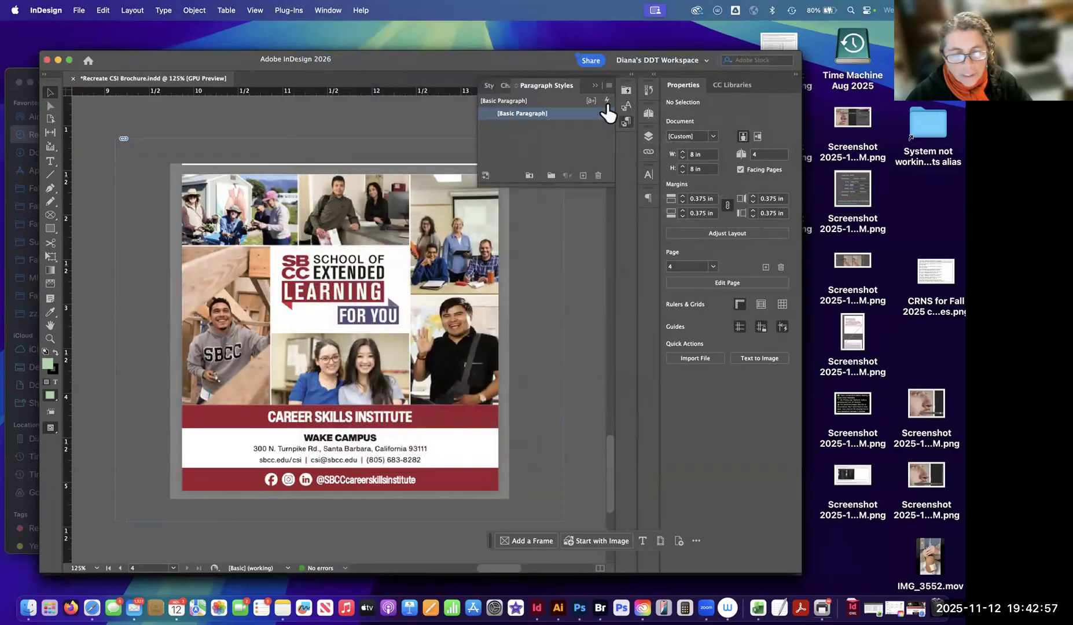
{"action": "left_click", "coordinate": [596, 87]}
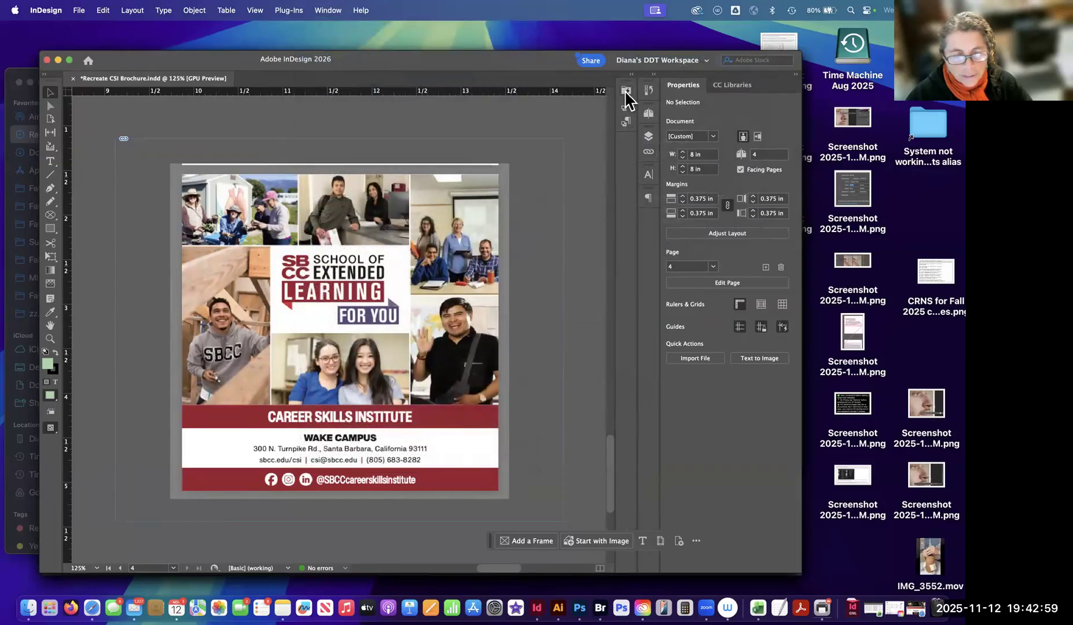
View the Style Packs, Character Styles and Paragraph Styles panels in turn, and collapse them again.
{"action": "left_click", "coordinate": [626, 93]}
{"action": "left_click", "coordinate": [628, 95]}
{"action": "left_click", "coordinate": [626, 111]}
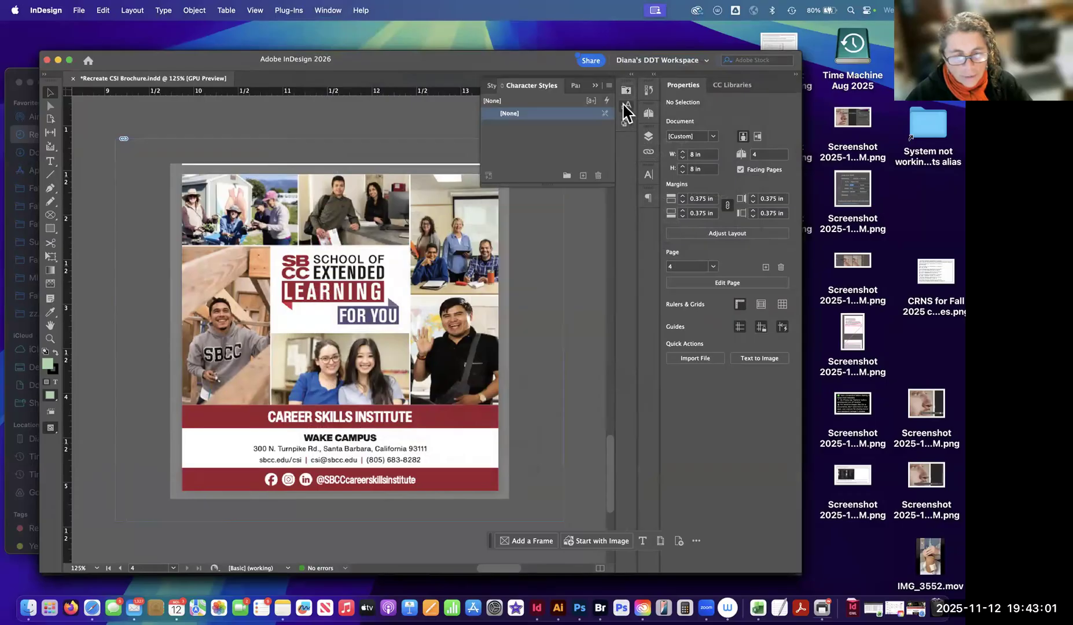
{"action": "left_click", "coordinate": [625, 106]}
{"action": "left_click", "coordinate": [627, 121]}
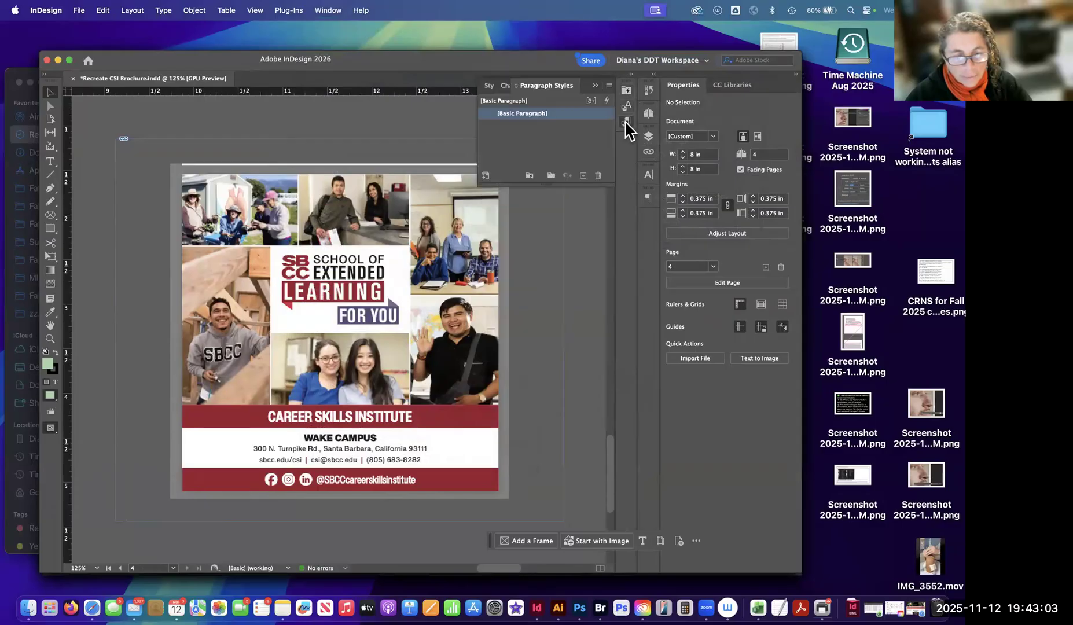
{"action": "left_click", "coordinate": [626, 122]}
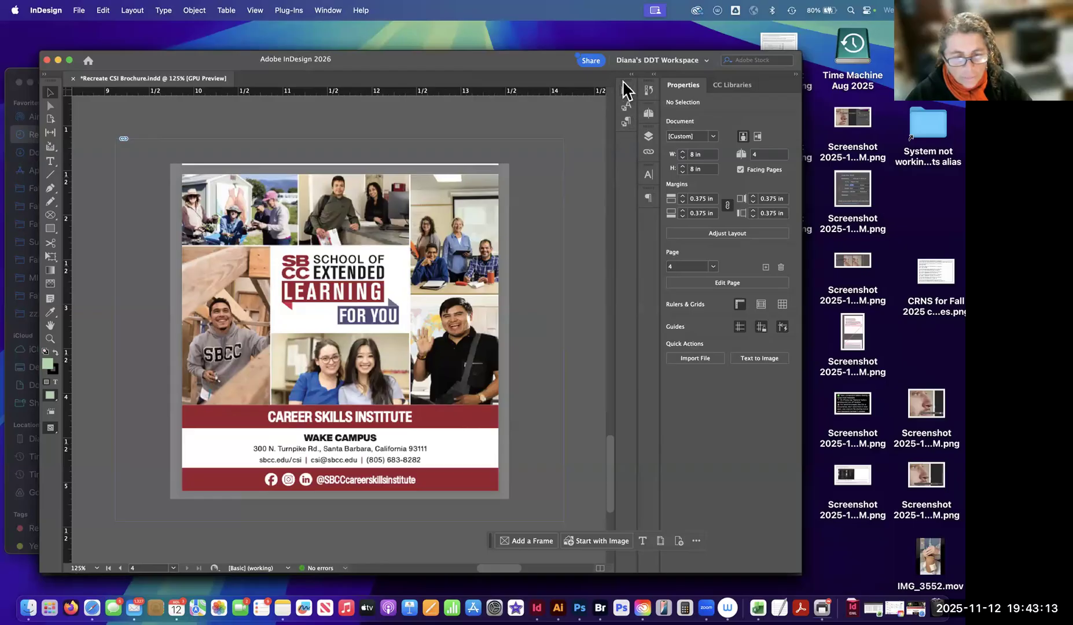
Move the Style Packs, Character Styles and Paragraph Styles group into the main icon column below Paragraph, and check its panels.
{"action": "left_click_drag", "start_coordinate": [623, 100], "coordinate": [652, 217]}
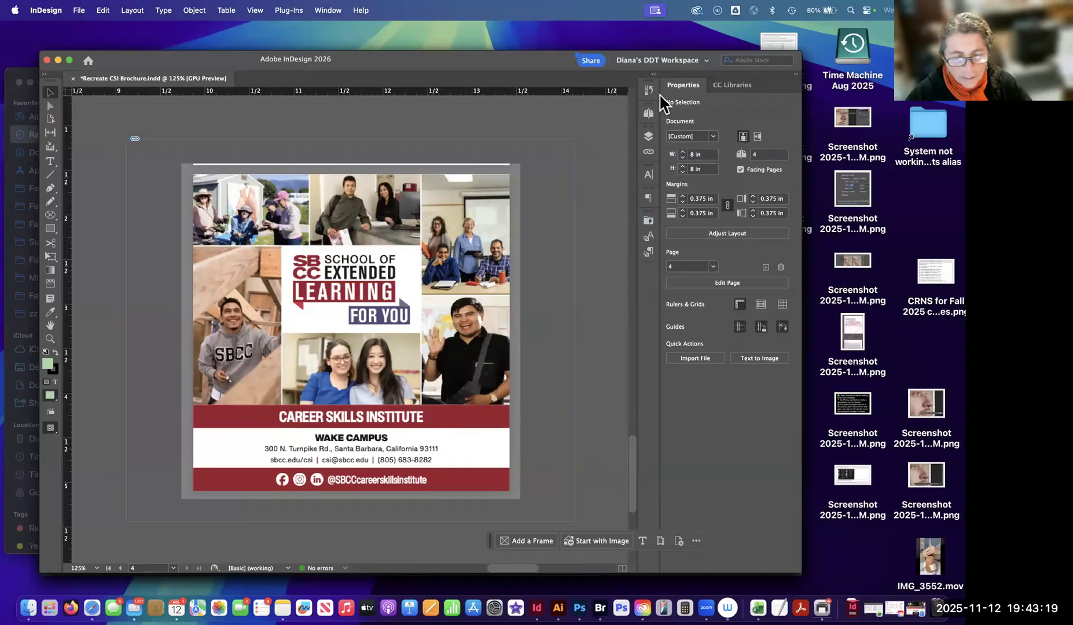
{"action": "left_click", "coordinate": [649, 200]}
{"action": "left_click", "coordinate": [649, 200]}
{"action": "left_click", "coordinate": [649, 238]}
{"action": "left_click", "coordinate": [649, 252]}
{"action": "left_click", "coordinate": [649, 252]}
{"action": "left_click", "coordinate": [648, 220]}
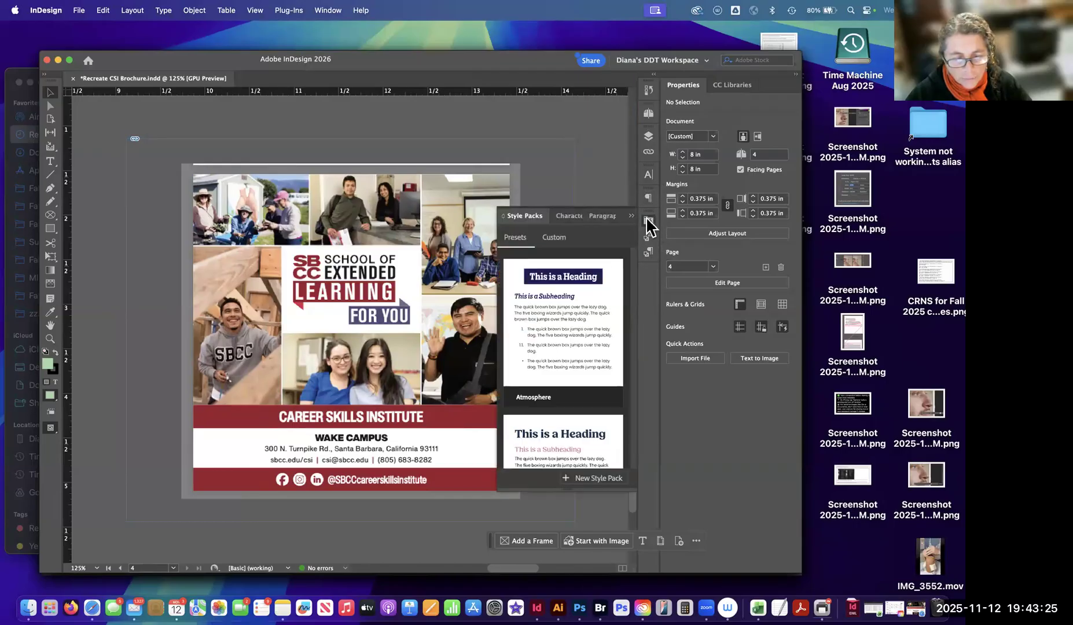
{"action": "left_click", "coordinate": [649, 222]}
{"action": "mouse_move", "coordinate": [648, 220]}
{"action": "left_mouse_down"}
{"action": "mouse_move", "coordinate": [589, 211]}
{"action": "mouse_move", "coordinate": [650, 223]}
{"action": "left_mouse_up"}
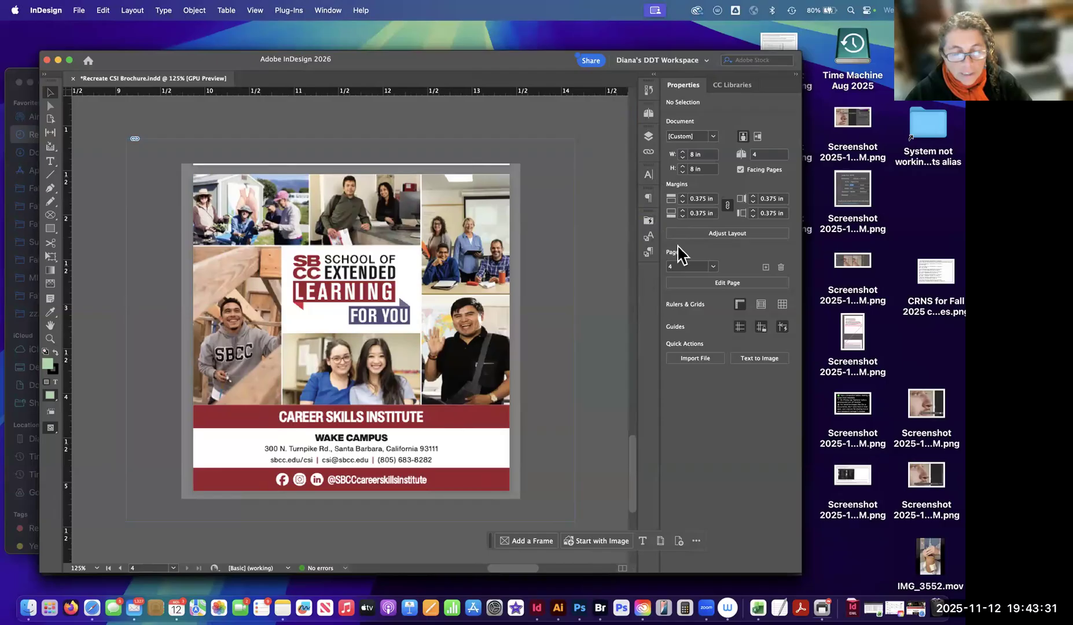
Compare the Character and Paragraph panels with the Paragraph Styles panel, and collapse them again.
{"action": "left_click", "coordinate": [649, 176]}
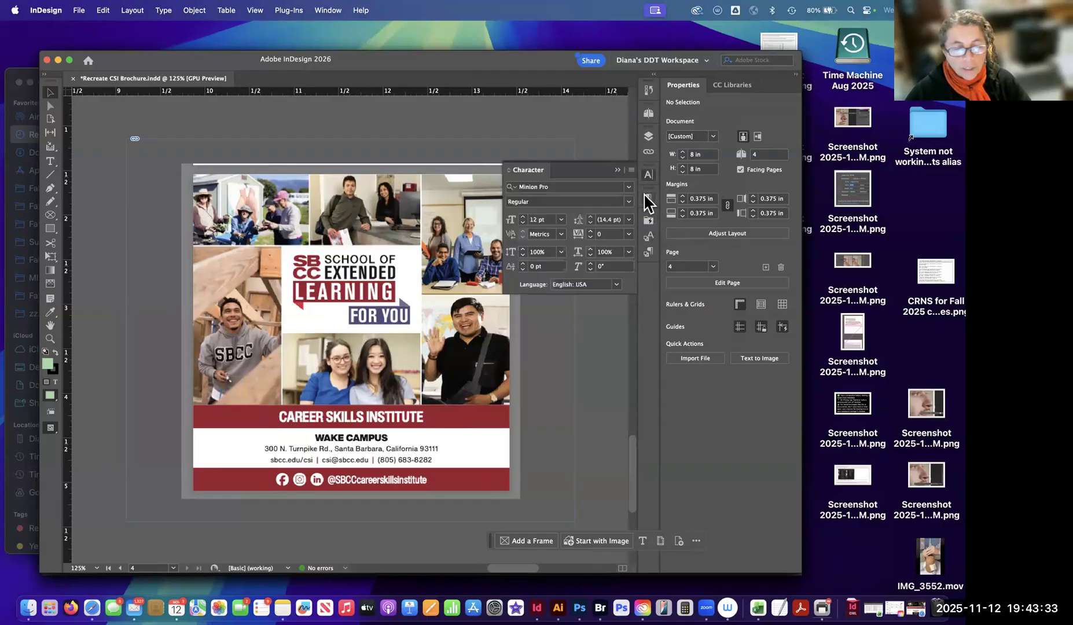
{"action": "left_click", "coordinate": [649, 203]}
{"action": "left_click", "coordinate": [649, 175]}
{"action": "left_click", "coordinate": [648, 198]}
{"action": "left_click", "coordinate": [648, 174]}
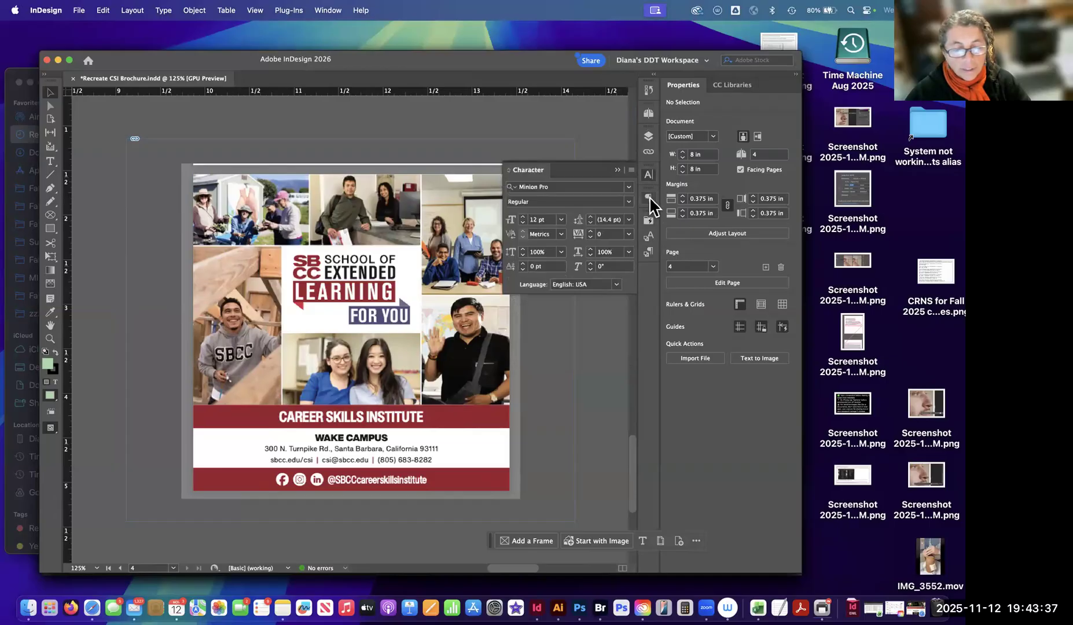
{"action": "left_click", "coordinate": [648, 200]}
{"action": "left_click", "coordinate": [648, 252]}
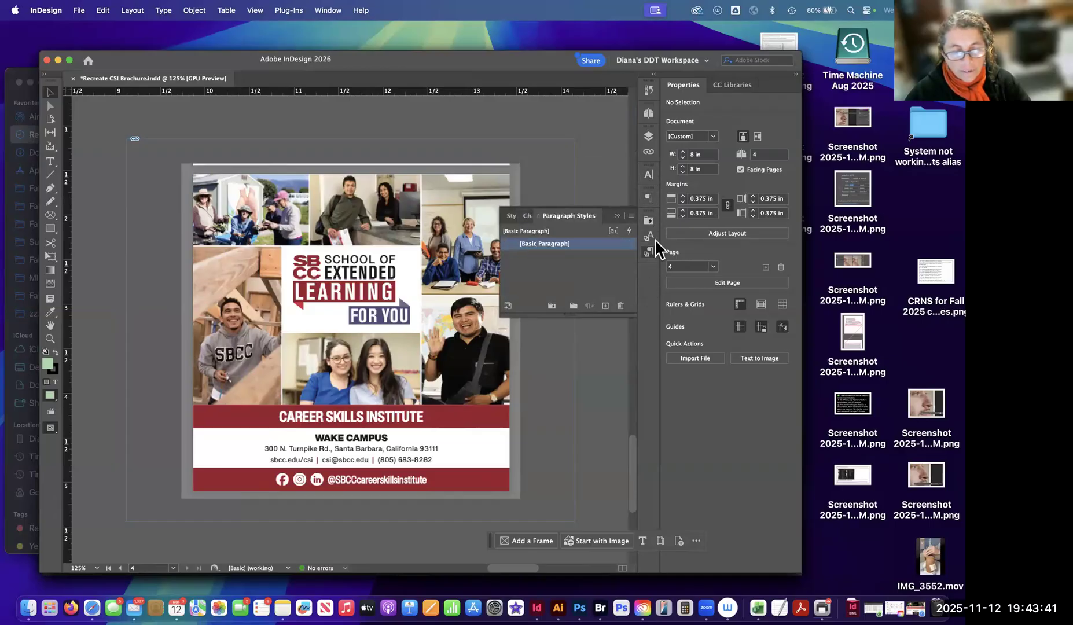
{"action": "left_click", "coordinate": [649, 254]}
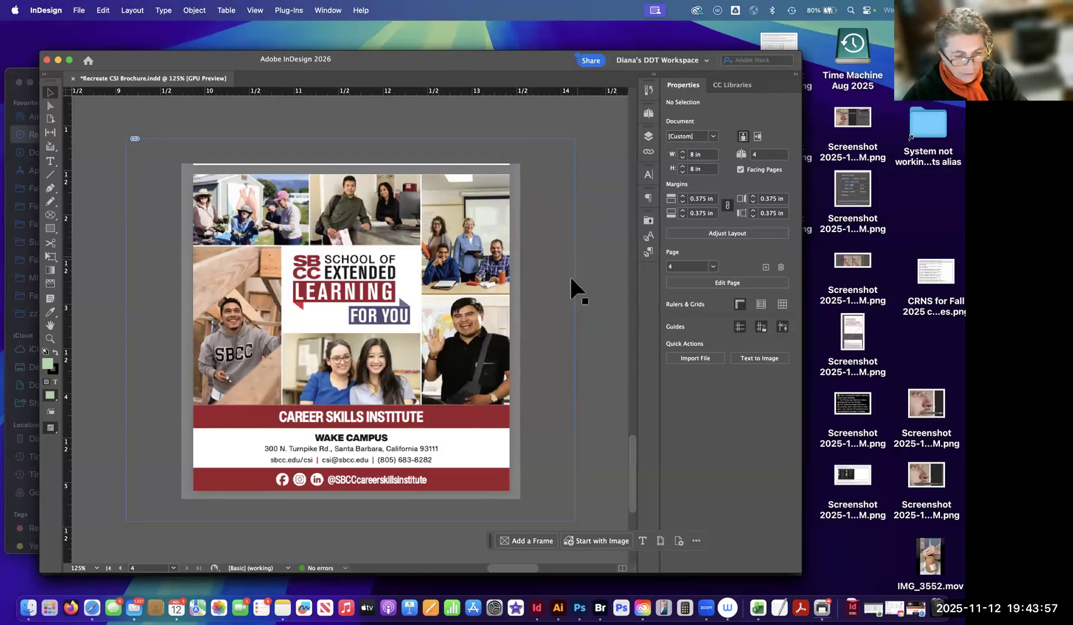
Move the back cover reference image closer to blank page 4, at X 8.125 in and Y 1 in.
{"action": "scroll", "coordinate": [569, 275], "scroll_direction": "down", "scroll_amount": 5}
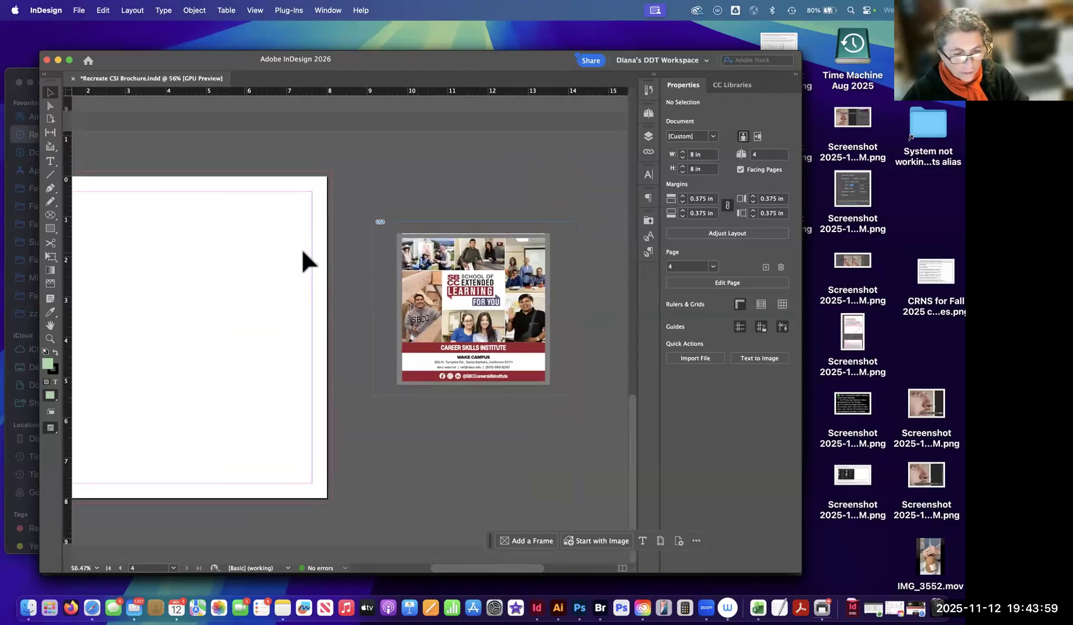
{"action": "scroll", "coordinate": [301, 247], "scroll_direction": "left", "scroll_amount": 4}
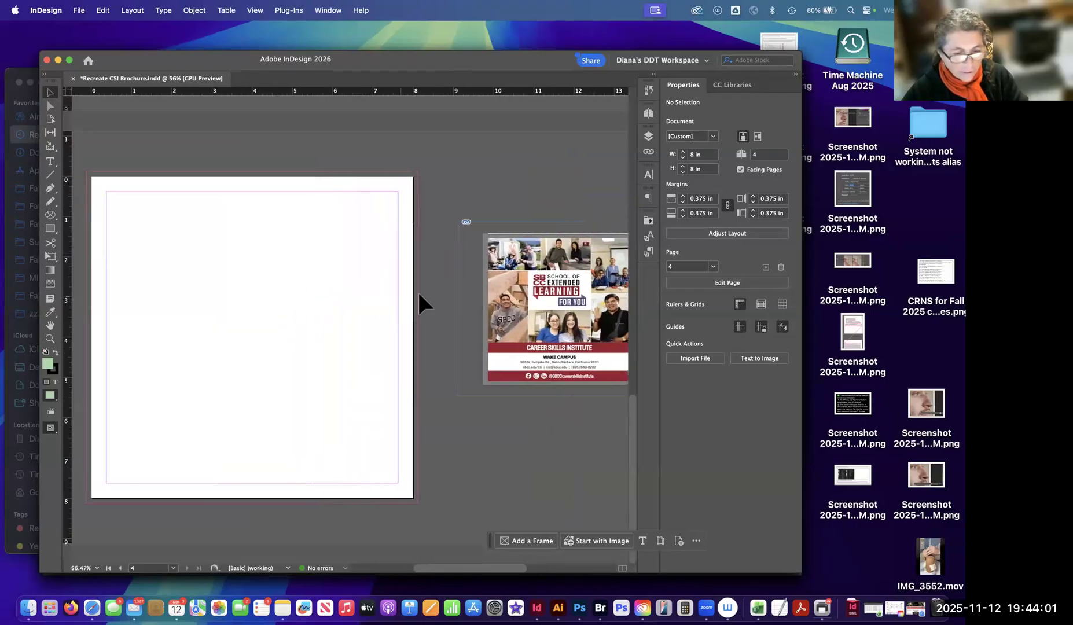
{"action": "left_click_drag", "start_coordinate": [550, 299], "coordinate": [511, 293]}
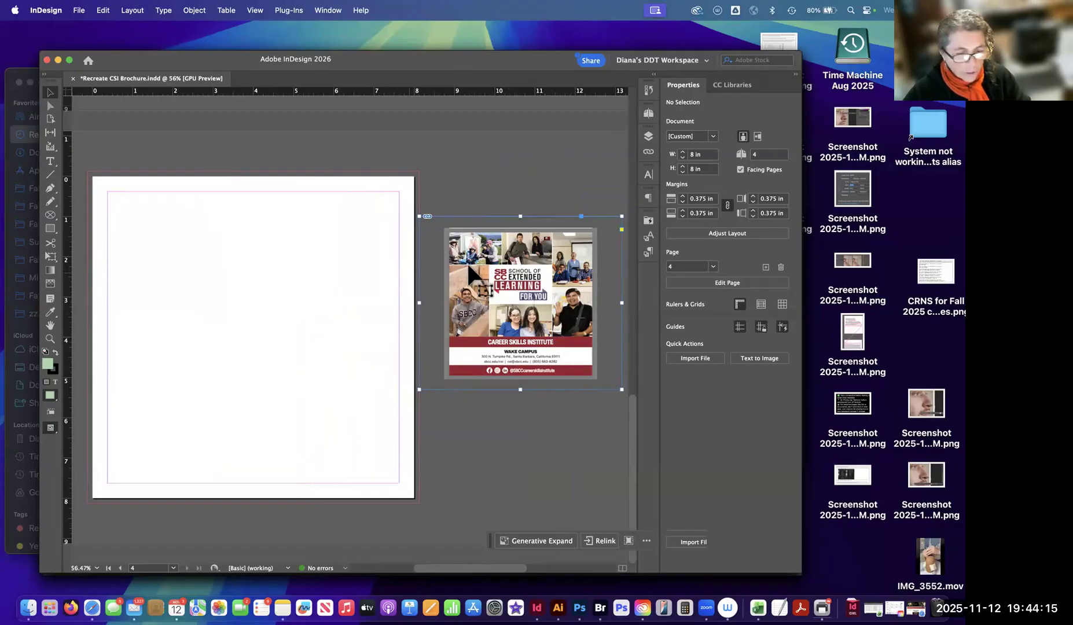
Review the brochure's front cover, inside spread and back cover page, including their order in the Pages panel.
{"action": "scroll", "coordinate": [491, 251], "scroll_direction": "up", "scroll_amount": 6}
{"action": "scroll", "coordinate": [493, 249], "scroll_direction": "up", "scroll_amount": 3}
{"action": "scroll", "coordinate": [491, 249], "scroll_direction": "down", "scroll_amount": 4}
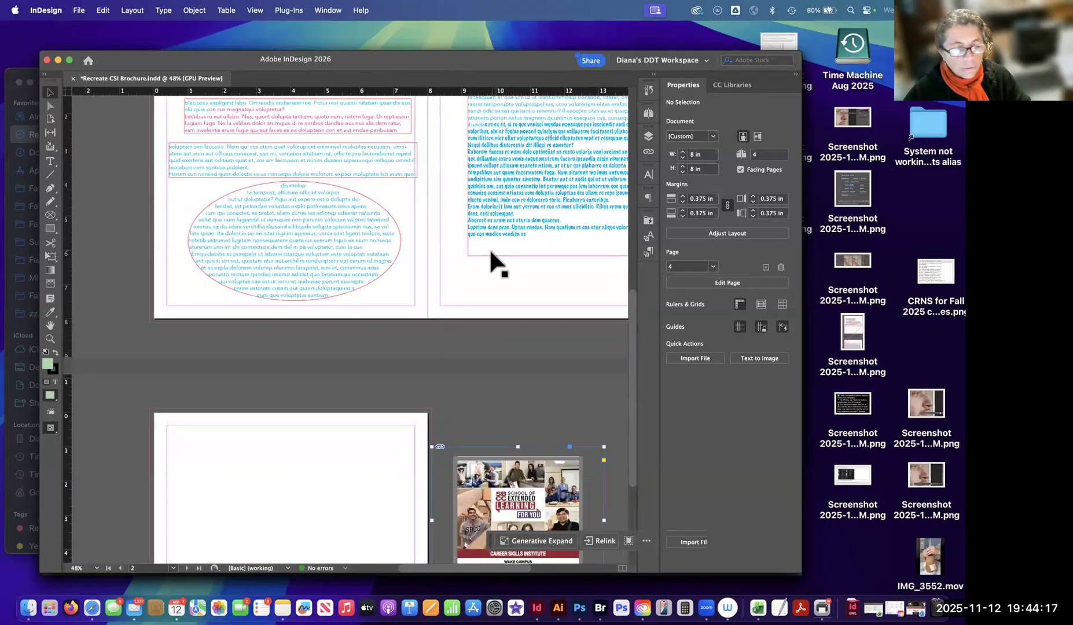
{"action": "scroll", "coordinate": [512, 233], "scroll_direction": "up", "scroll_amount": 6}
{"action": "scroll", "coordinate": [510, 230], "scroll_direction": "up", "scroll_amount": 3}
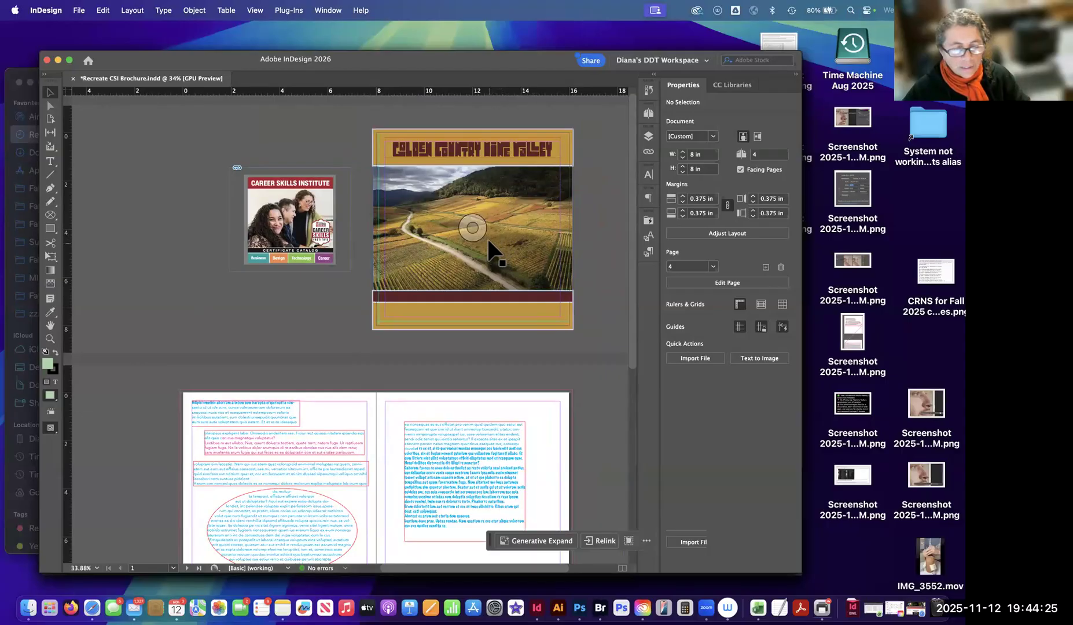
{"action": "scroll", "coordinate": [491, 250], "scroll_direction": "down", "scroll_amount": 6}
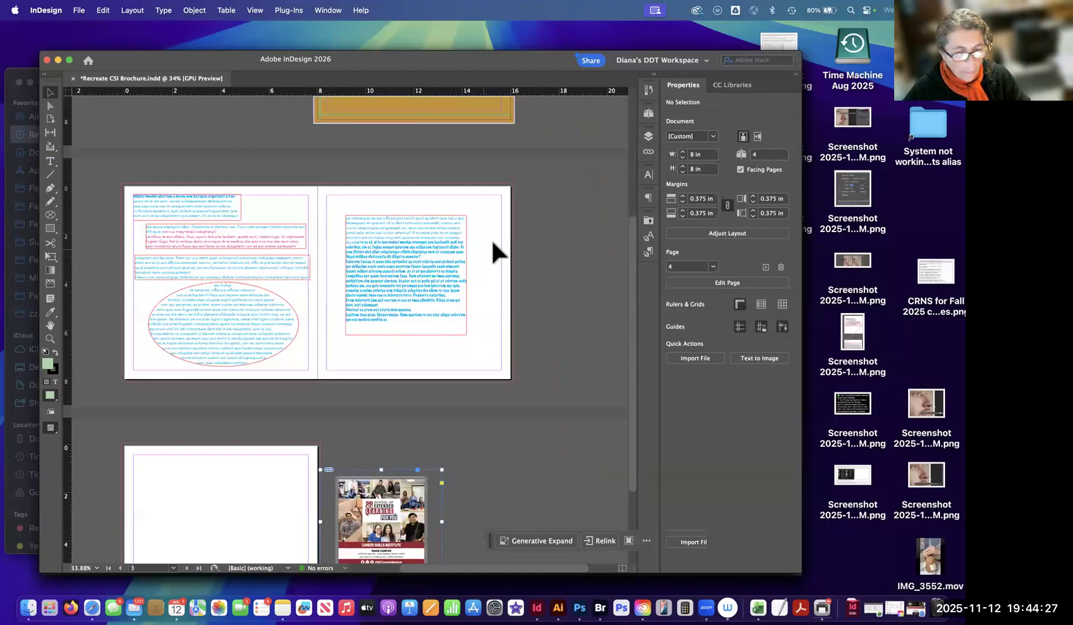
{"action": "left_click", "coordinate": [648, 114]}
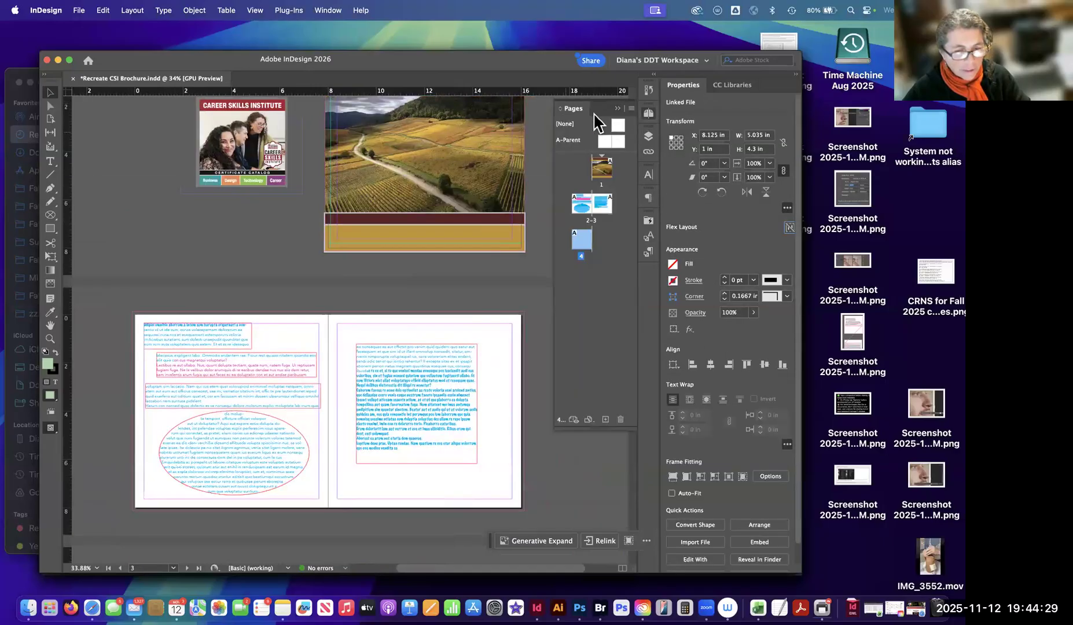
{"action": "scroll", "coordinate": [488, 244], "scroll_direction": "down", "scroll_amount": 8}
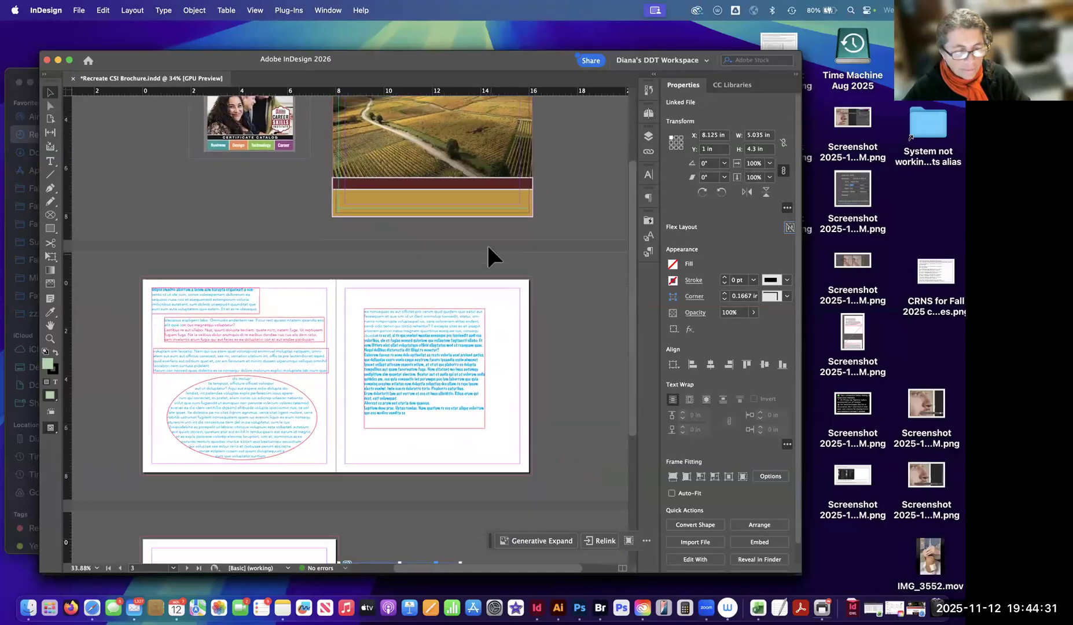
{"action": "scroll", "coordinate": [495, 243], "scroll_direction": "up", "scroll_amount": 8}
{"action": "scroll", "coordinate": [495, 242], "scroll_direction": "down", "scroll_amount": 6}
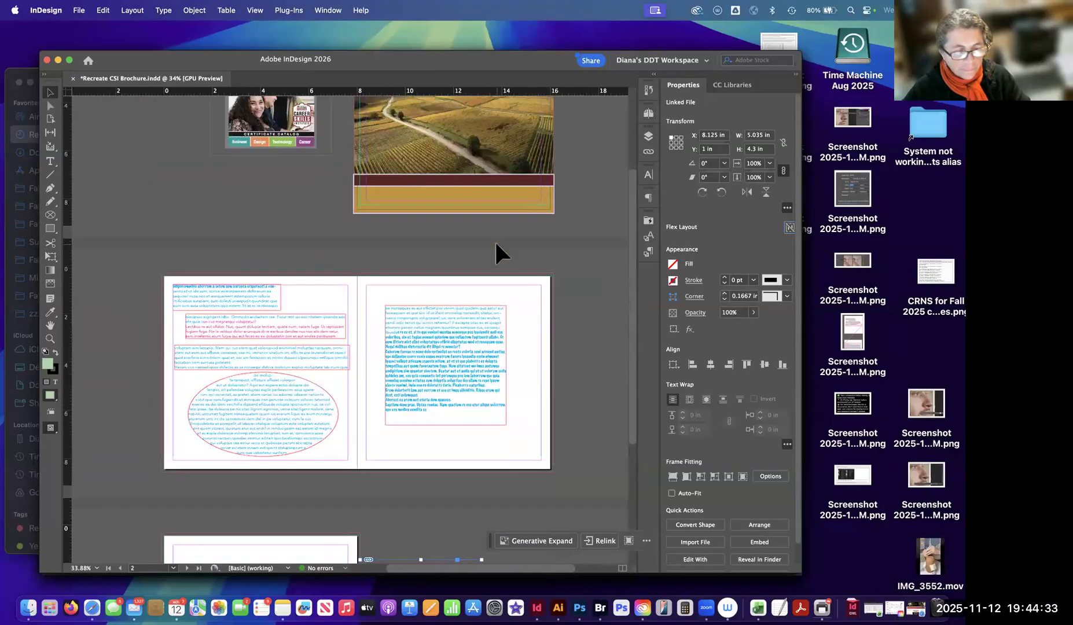
{"action": "scroll", "coordinate": [492, 246], "scroll_direction": "up", "scroll_amount": 4}
{"action": "scroll", "coordinate": [491, 246], "scroll_direction": "down", "scroll_amount": 5}
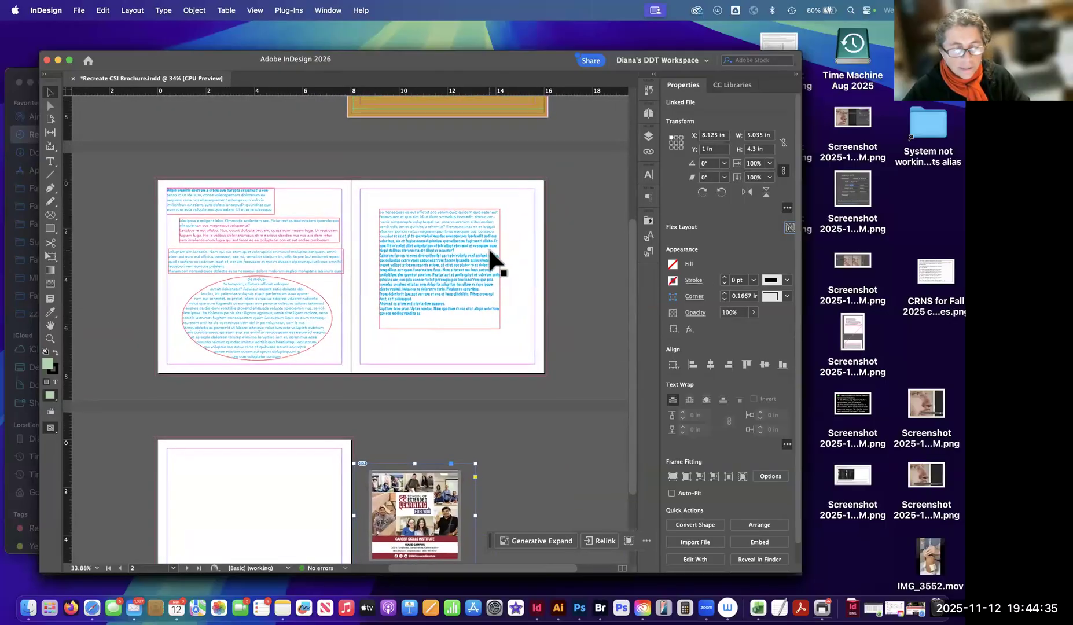
{"action": "scroll", "coordinate": [490, 246], "scroll_direction": "up", "scroll_amount": 8}
{"action": "scroll", "coordinate": [489, 251], "scroll_direction": "up", "scroll_amount": 1}
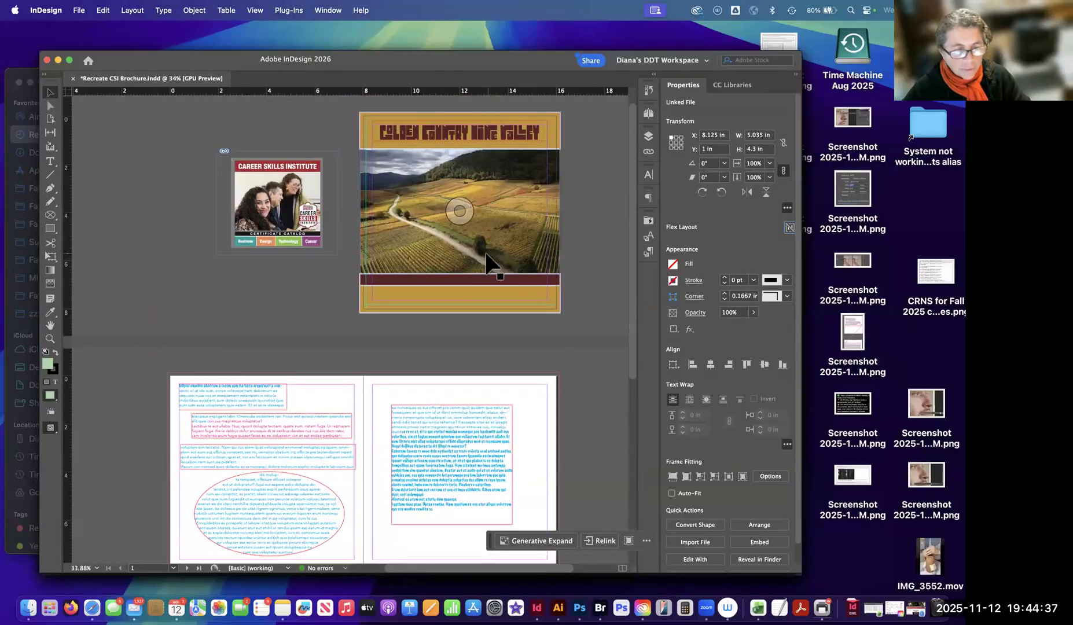
{"action": "scroll", "coordinate": [485, 255], "scroll_direction": "down", "scroll_amount": 6}
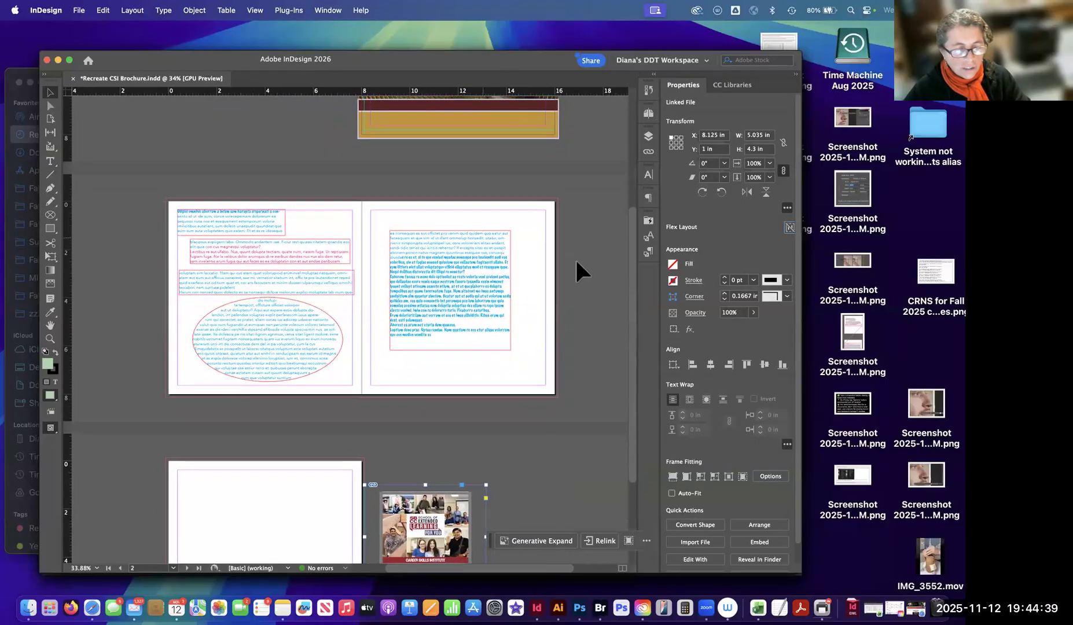
{"action": "left_click", "coordinate": [580, 258]}
{"action": "scroll", "coordinate": [535, 269], "scroll_direction": "up", "scroll_amount": 8}
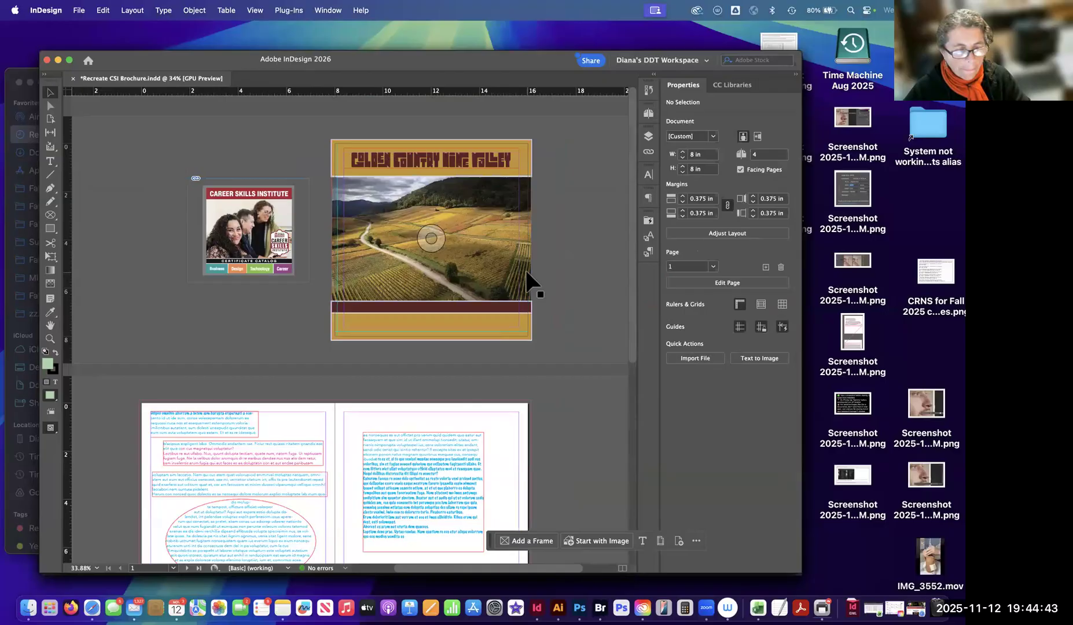
{"action": "scroll", "coordinate": [527, 280], "scroll_direction": "down", "scroll_amount": 2}
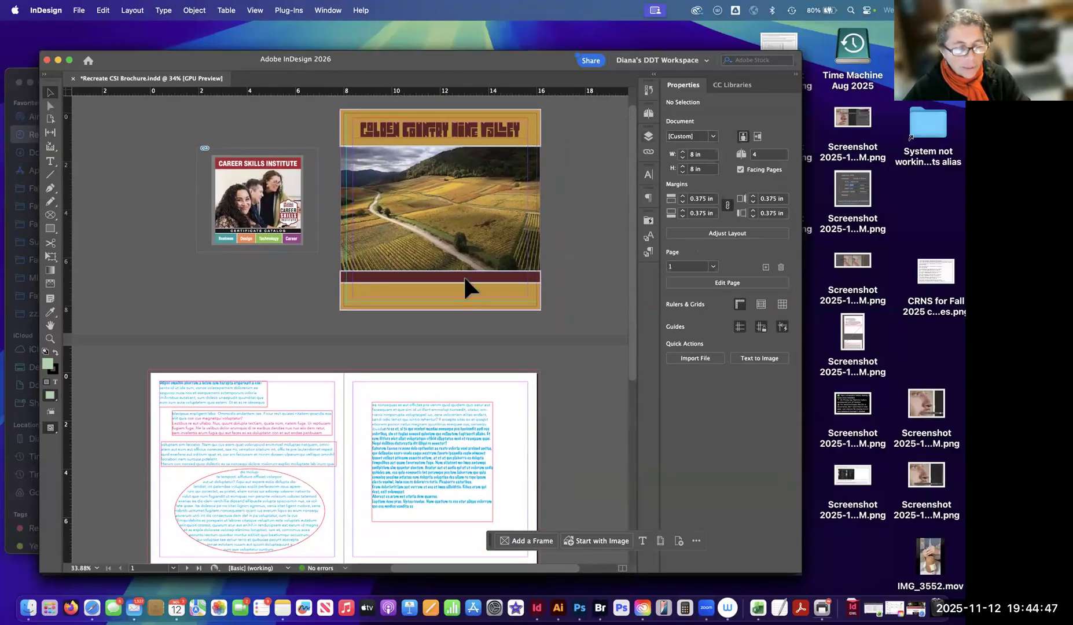
Make the front cover, page 1, the active page while viewing the Pages panel, and collapse the panel.
{"action": "left_click", "coordinate": [648, 114]}
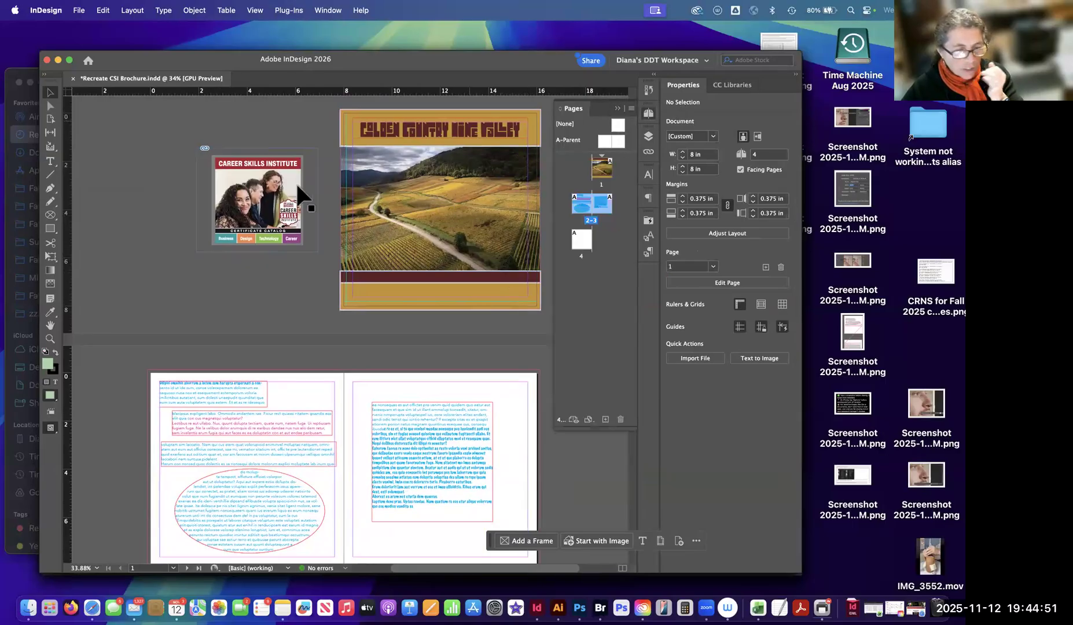
{"action": "left_click", "coordinate": [438, 132]}
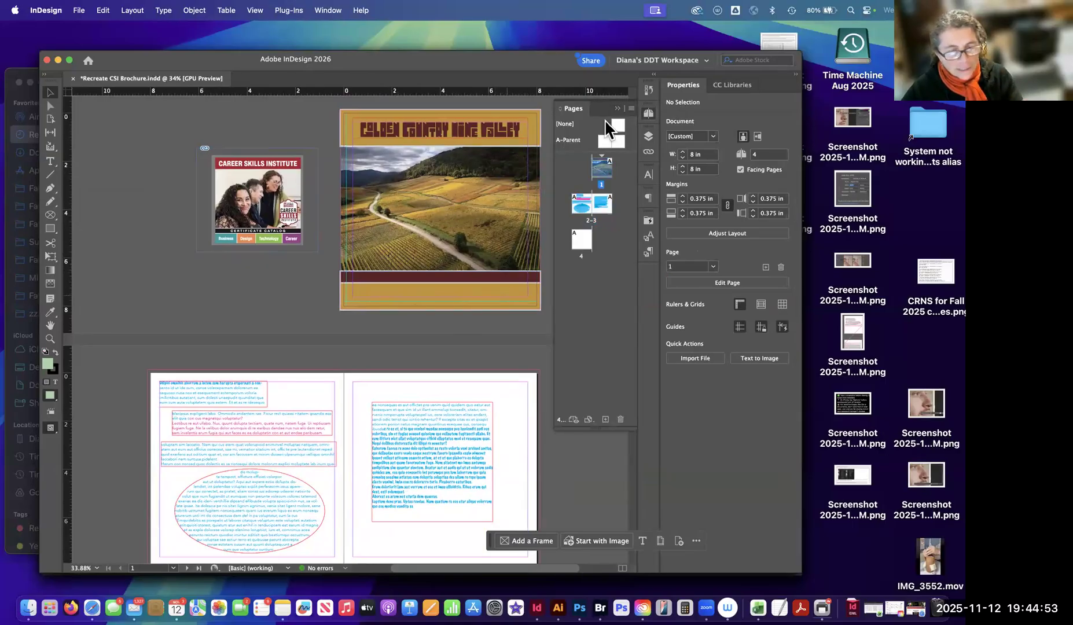
{"action": "left_click", "coordinate": [617, 108]}
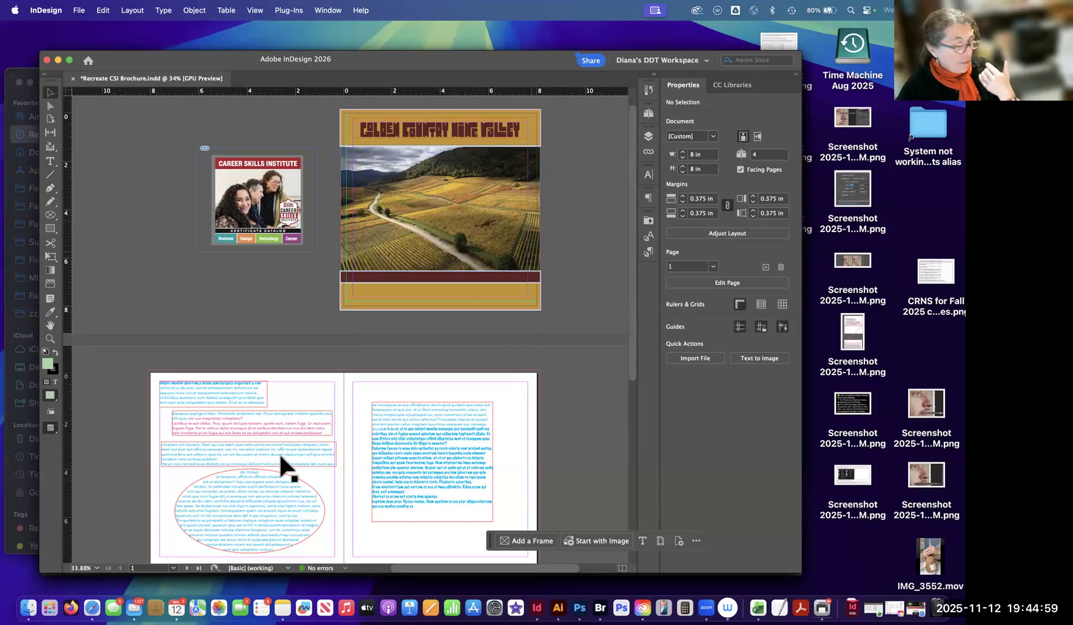
{"action": "scroll", "coordinate": [455, 313], "scroll_direction": "down", "scroll_amount": 5}
{"action": "scroll", "coordinate": [454, 307], "scroll_direction": "up", "scroll_amount": 5}
{"action": "scroll", "coordinate": [453, 314], "scroll_direction": "right", "scroll_amount": 1}
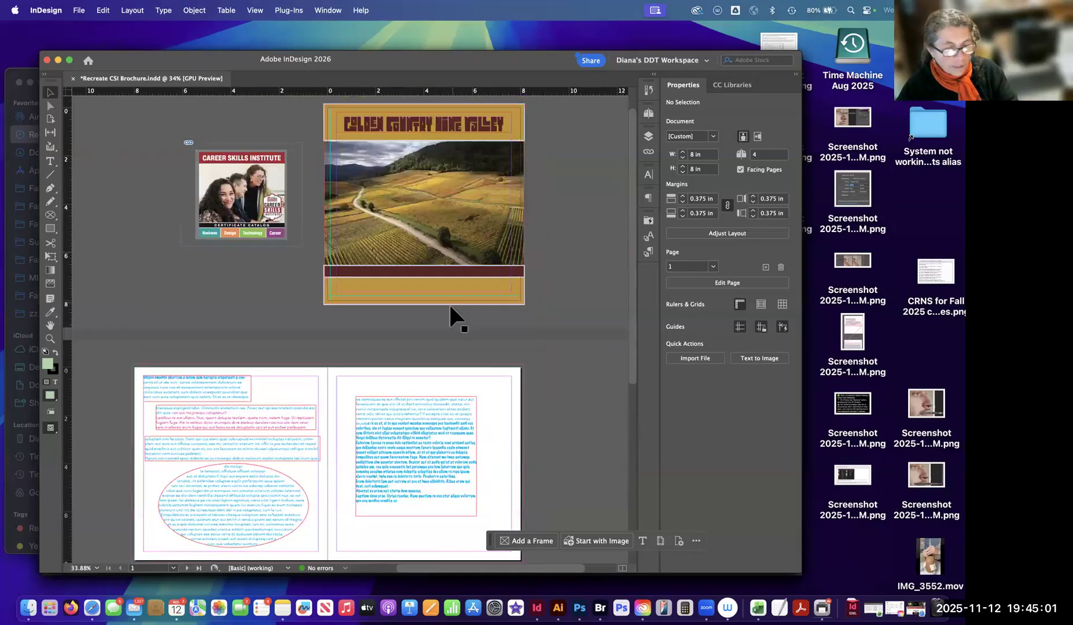
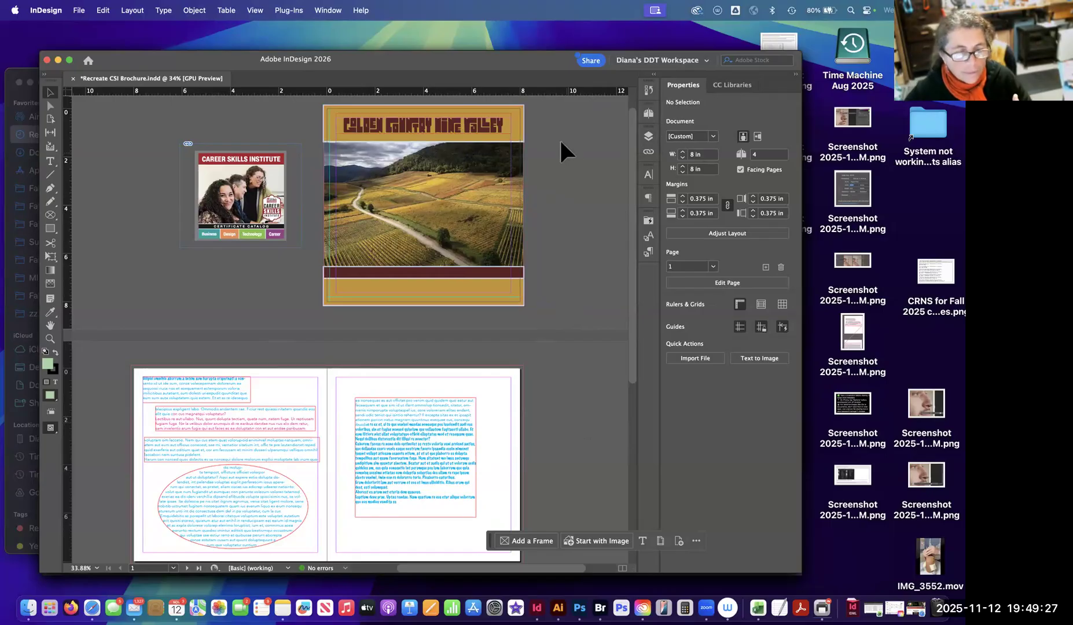
Examine both blank pages of the A-Parent spread and return to the front cover, page 1.
{"action": "left_click", "coordinate": [648, 114]}
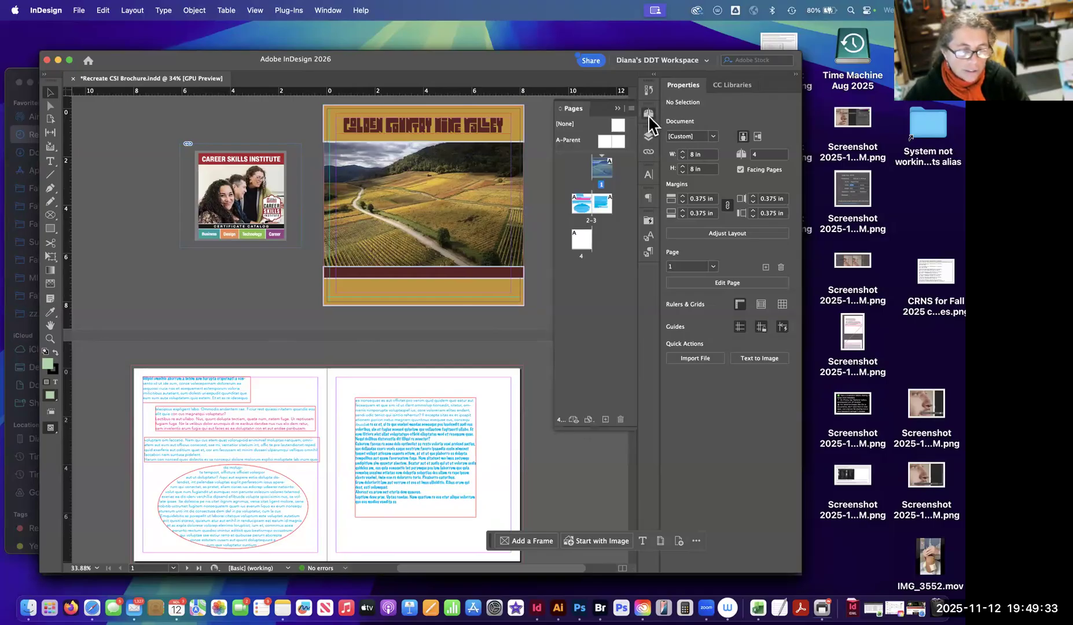
{"action": "left_click", "coordinate": [648, 113]}
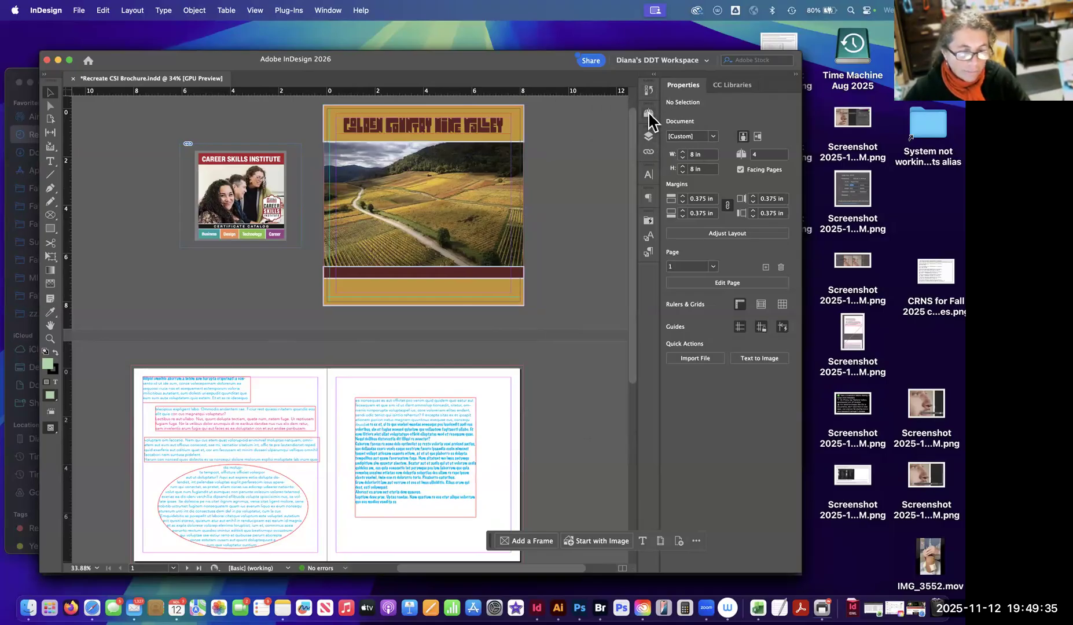
{"action": "left_click", "coordinate": [649, 114]}
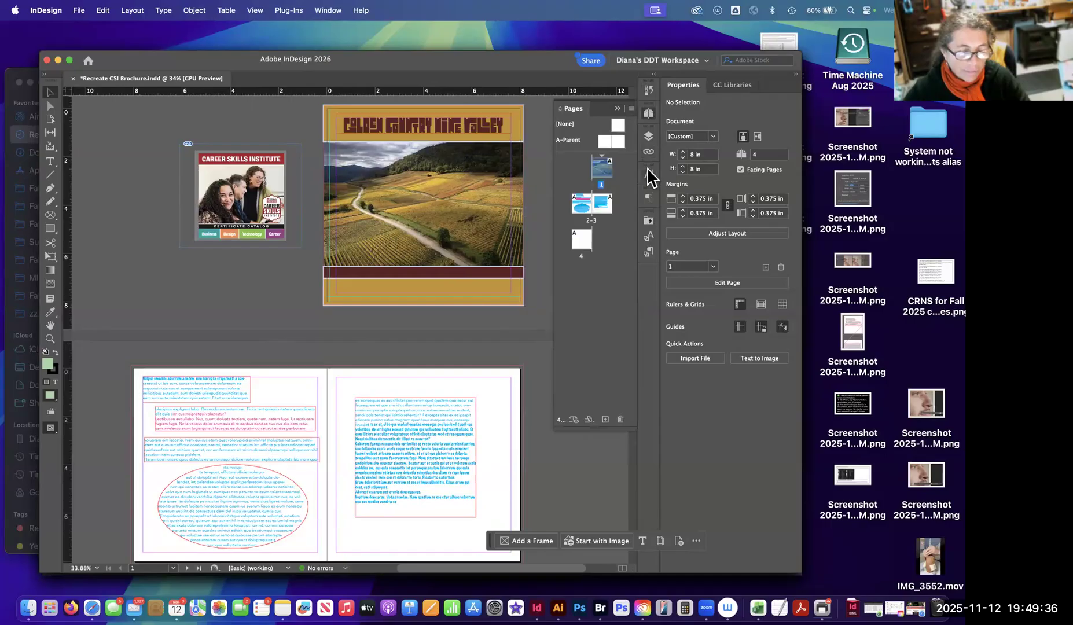
{"action": "double_click", "coordinate": [604, 143]}
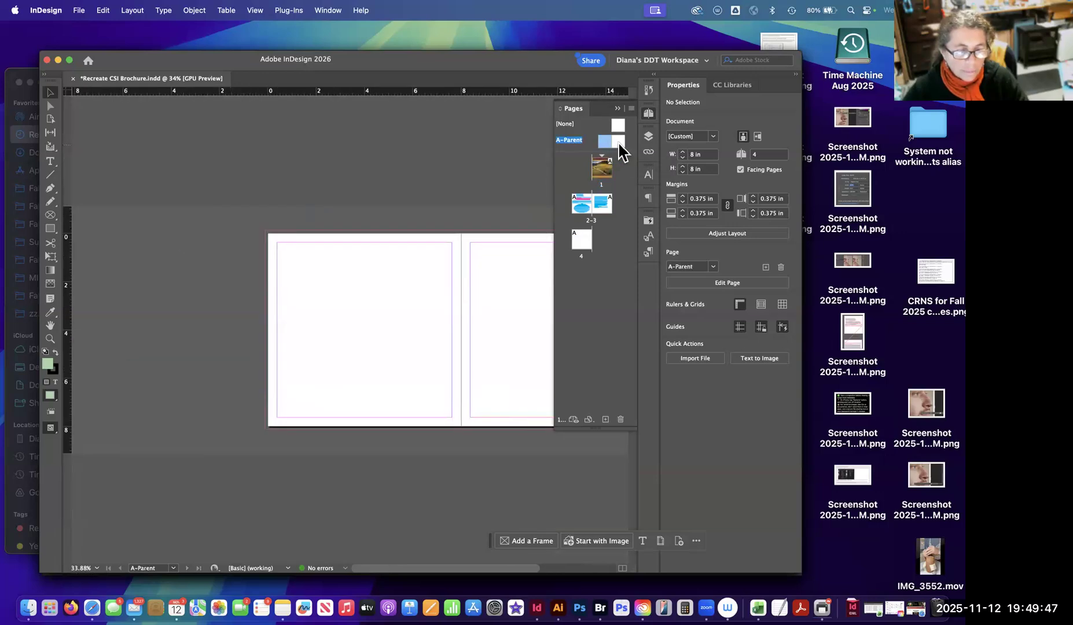
{"action": "double_click", "coordinate": [618, 142]}
{"action": "double_click", "coordinate": [602, 143]}
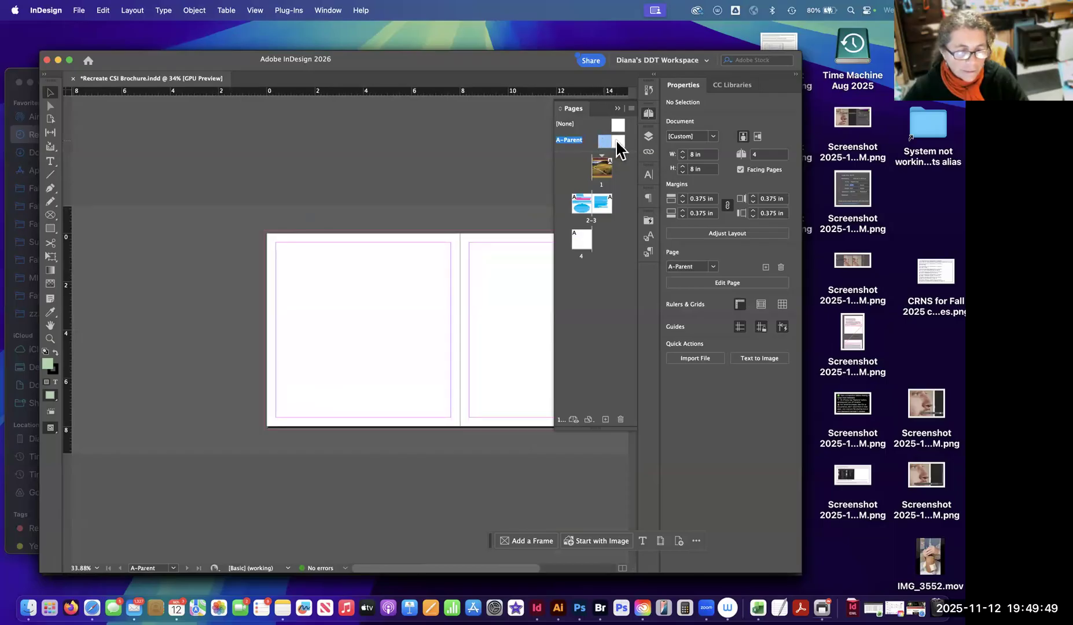
{"action": "double_click", "coordinate": [615, 143]}
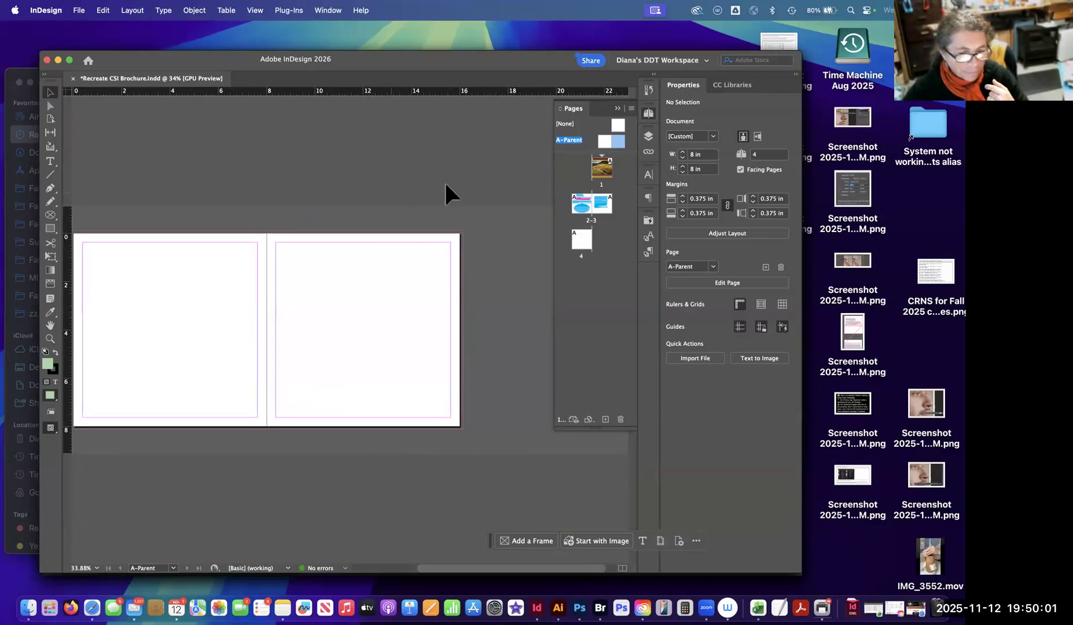
{"action": "double_click", "coordinate": [604, 171]}
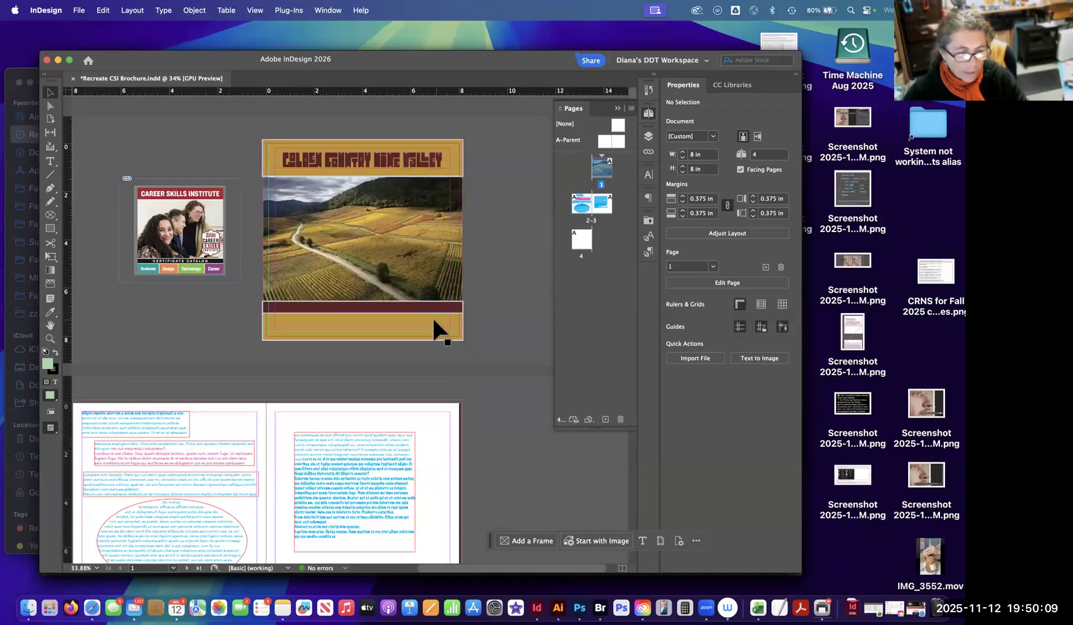
Copy the maroon and gold rectangles at the bottom of the front cover and open A-Parent's right page.
{"action": "left_click", "coordinate": [420, 306]}
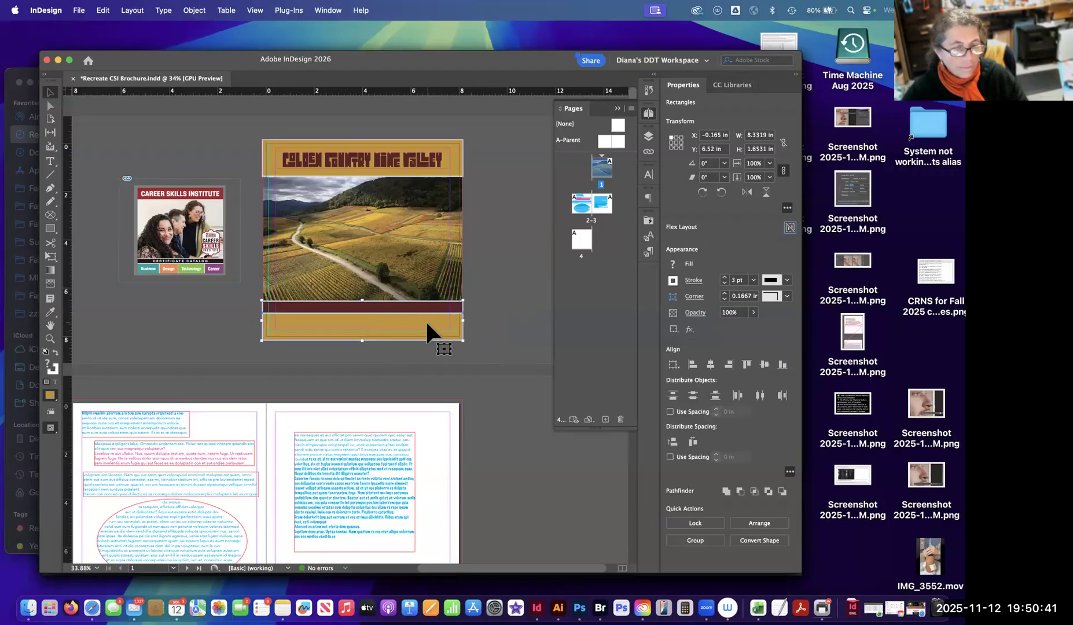
{"action": "left_click", "coordinate": [621, 141]}
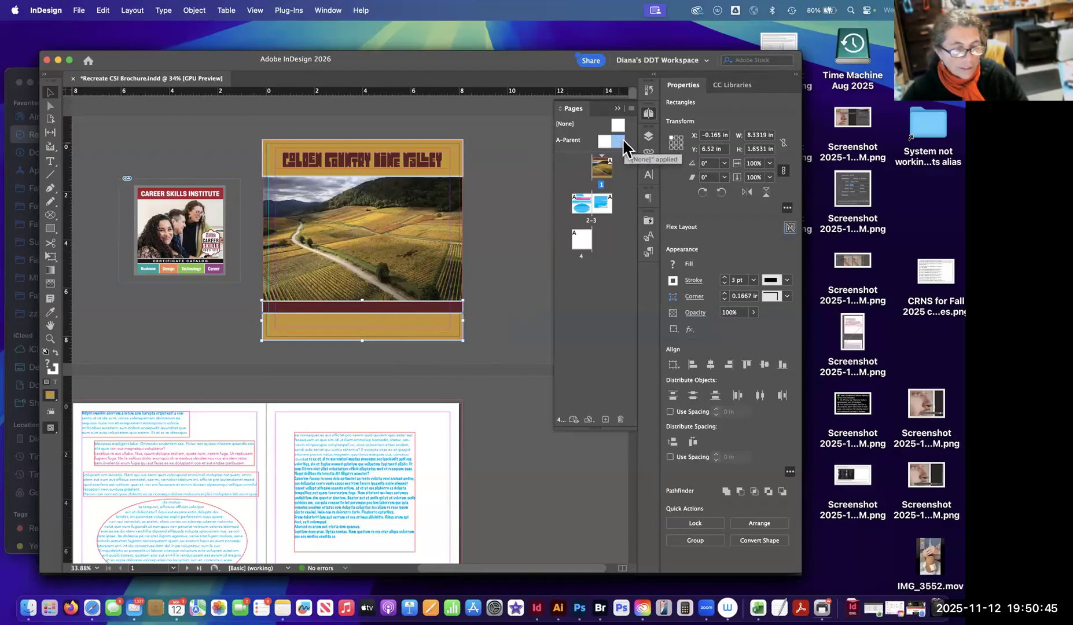
{"action": "double_click", "coordinate": [617, 140]}
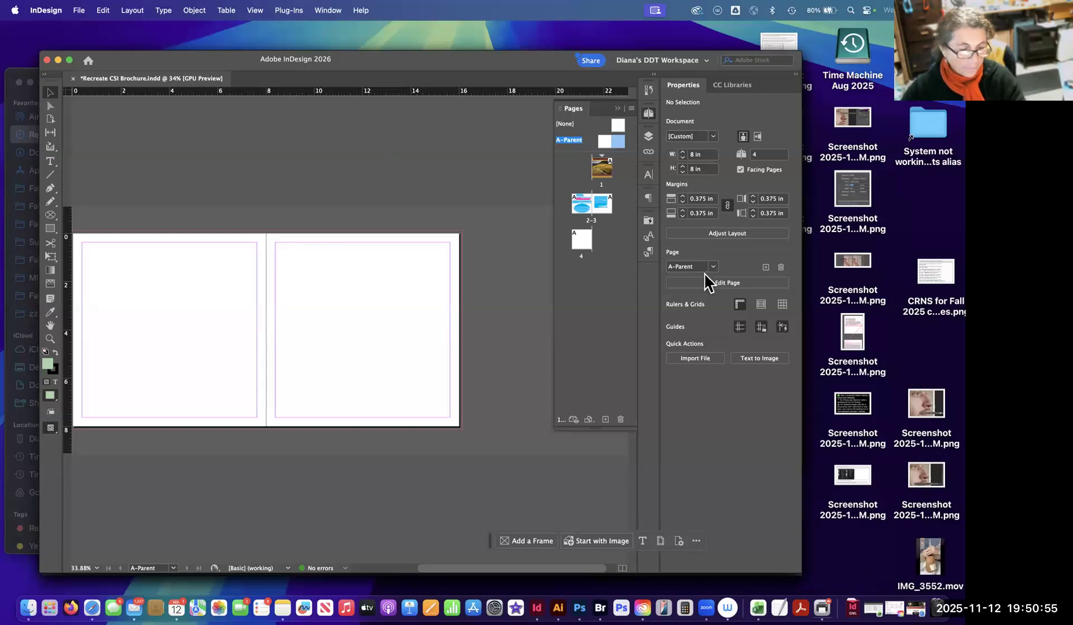
Try pasting the copied rectangles on A-Parent both normally and in place, and clear the test copies.
{"action": "key", "text": "super+v"}
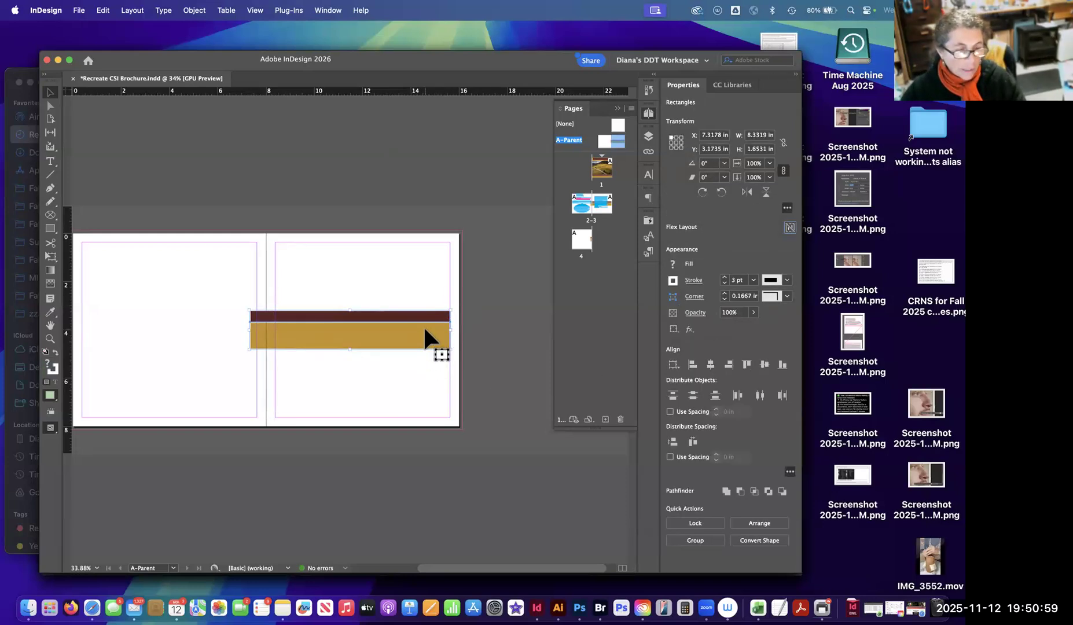
{"action": "key", "text": "super+z"}
{"action": "left_click", "coordinate": [103, 10]}
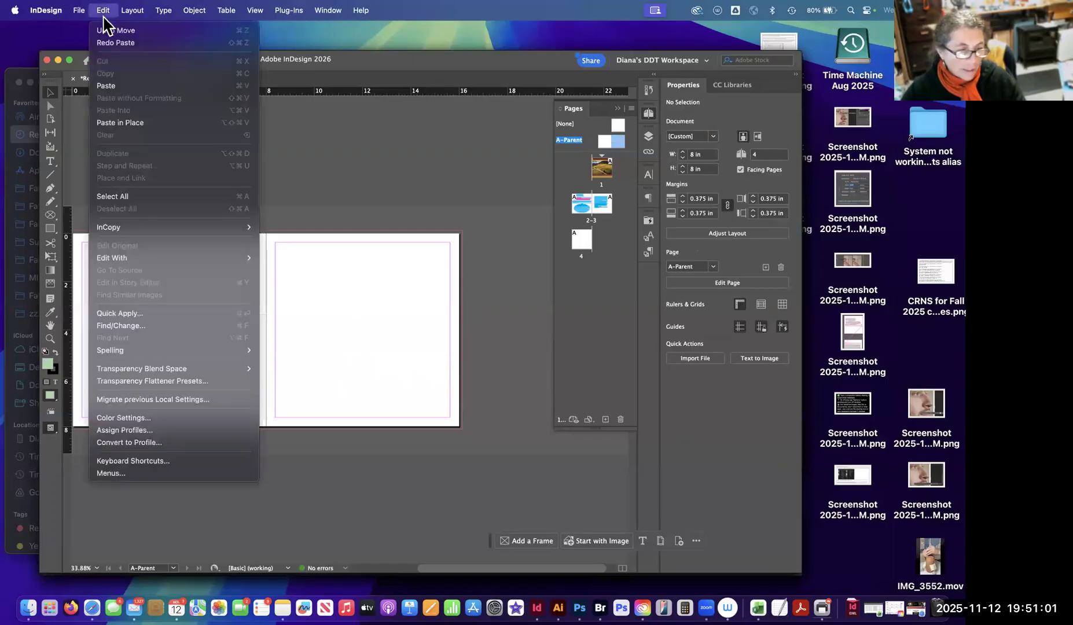
{"action": "left_click", "coordinate": [116, 125]}
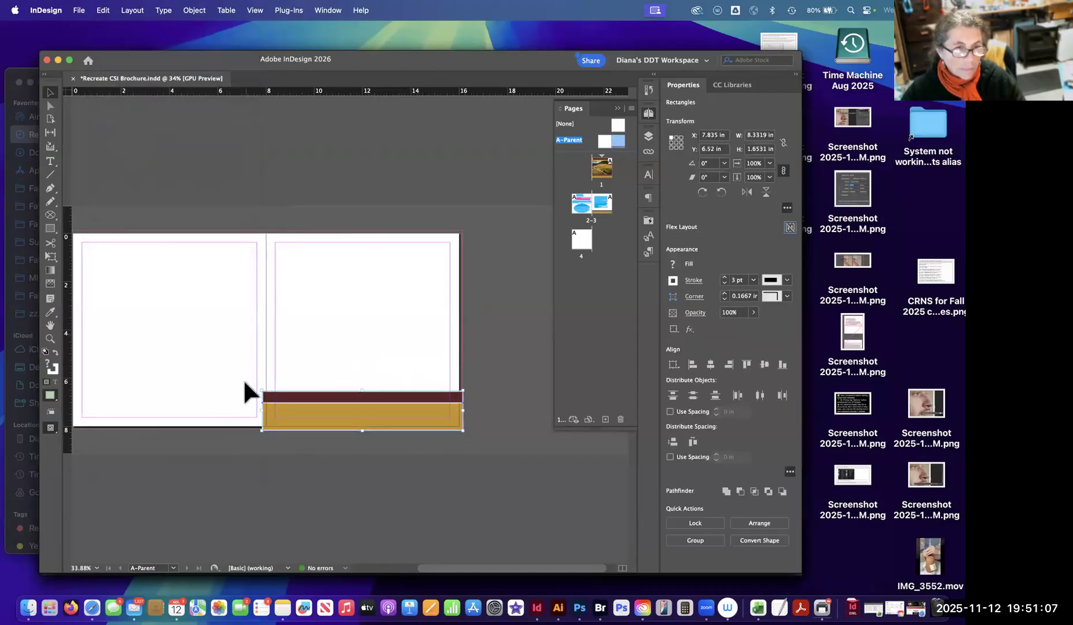
{"action": "key", "text": "Delete"}
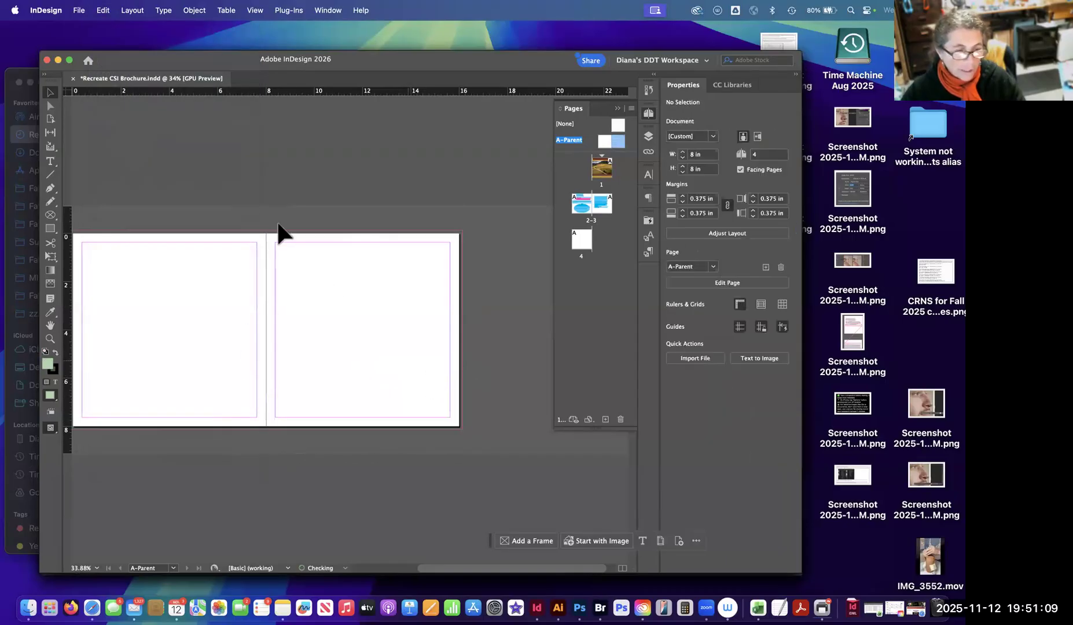
{"action": "key", "text": "super+z"}
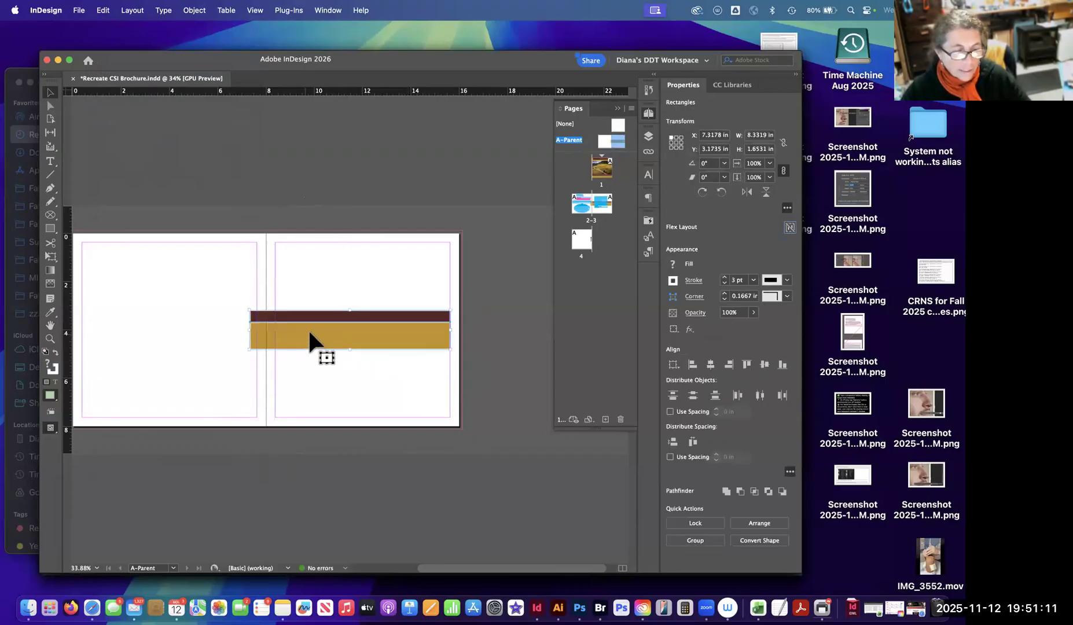
{"action": "mouse_move", "coordinate": [311, 342]}
{"action": "left_mouse_down"}
{"action": "mouse_move", "coordinate": [367, 412]}
{"action": "mouse_move", "coordinate": [327, 336]}
{"action": "left_mouse_up"}
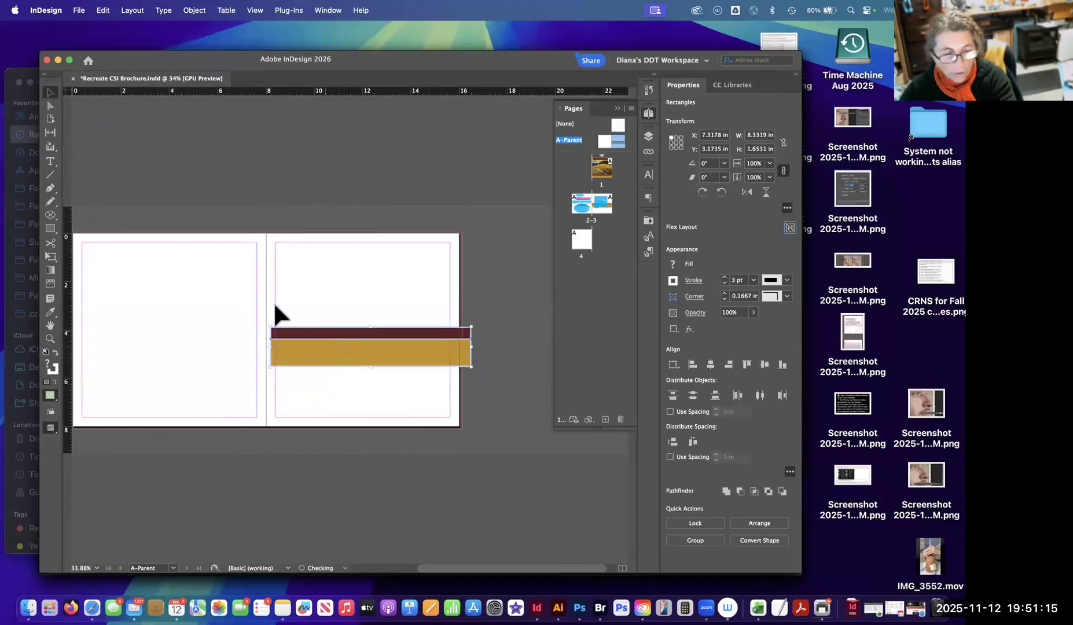
{"action": "key", "text": "Delete"}
Paste the copied maroon and gold rectangles in place on A-Parent's right page.
{"action": "left_click", "coordinate": [103, 10]}
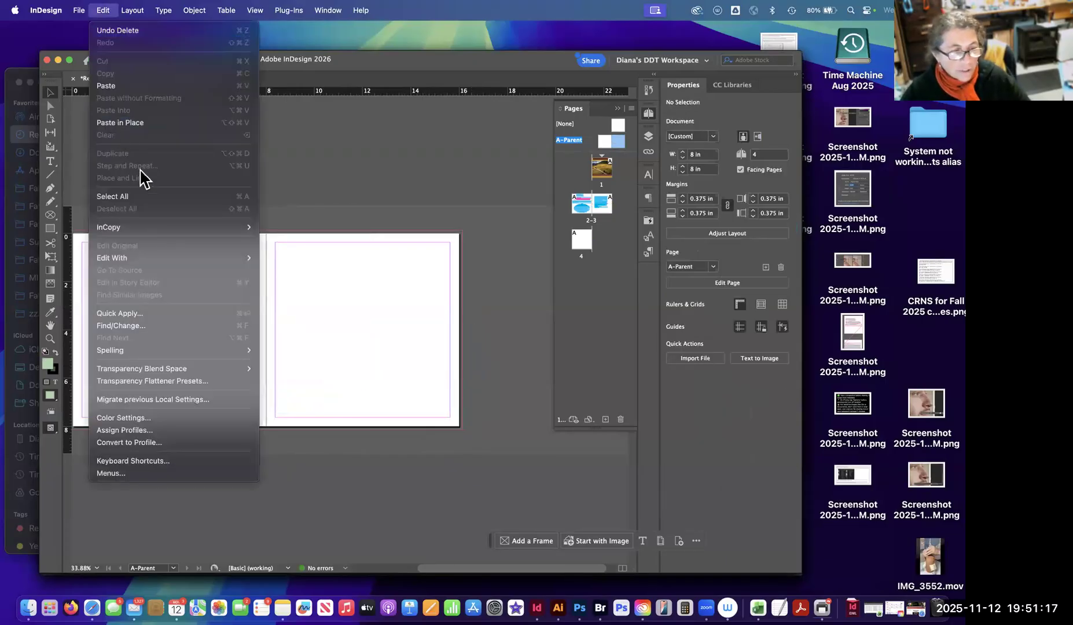
{"action": "left_click", "coordinate": [244, 129]}
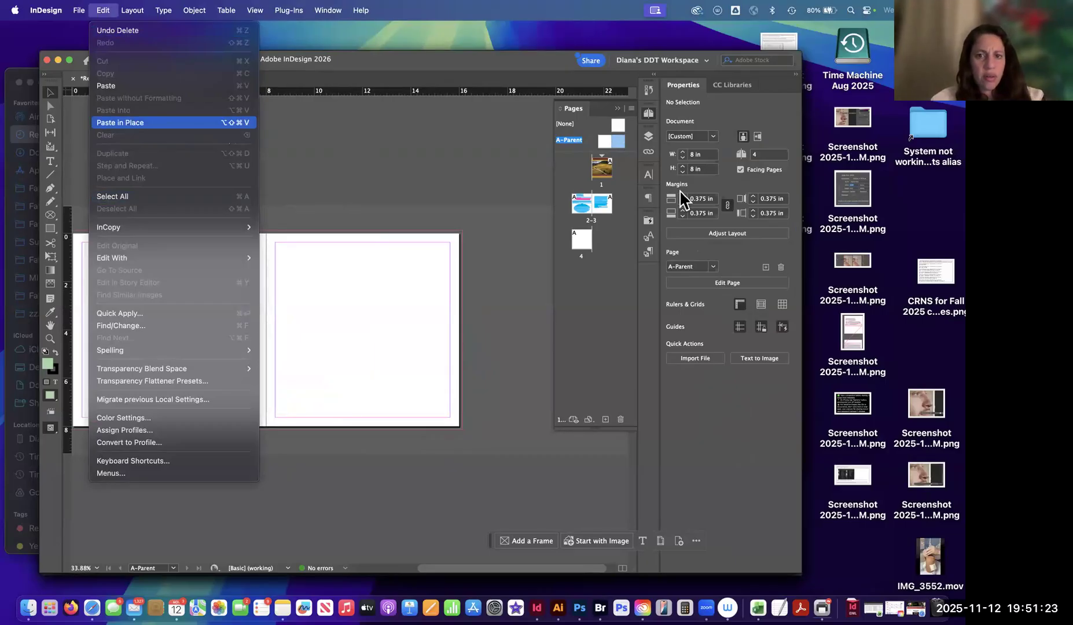
Unlock the Graphics layer and select the maroon and gold rectangles at the bottom of page 1.
{"action": "double_click", "coordinate": [605, 172]}
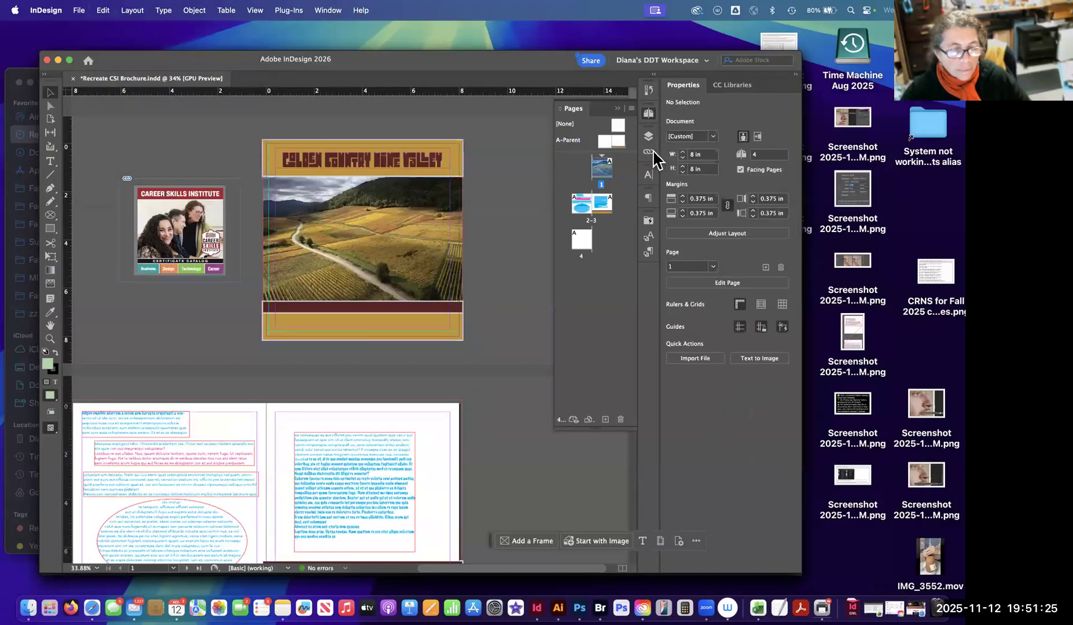
{"action": "left_click", "coordinate": [649, 136]}
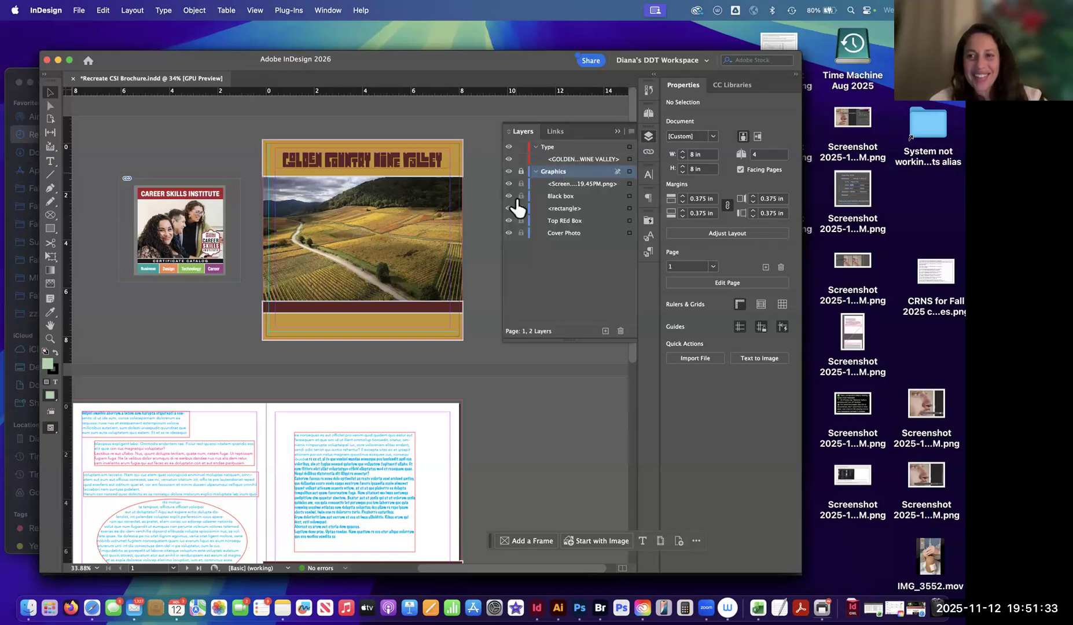
{"action": "left_click", "coordinate": [522, 172]}
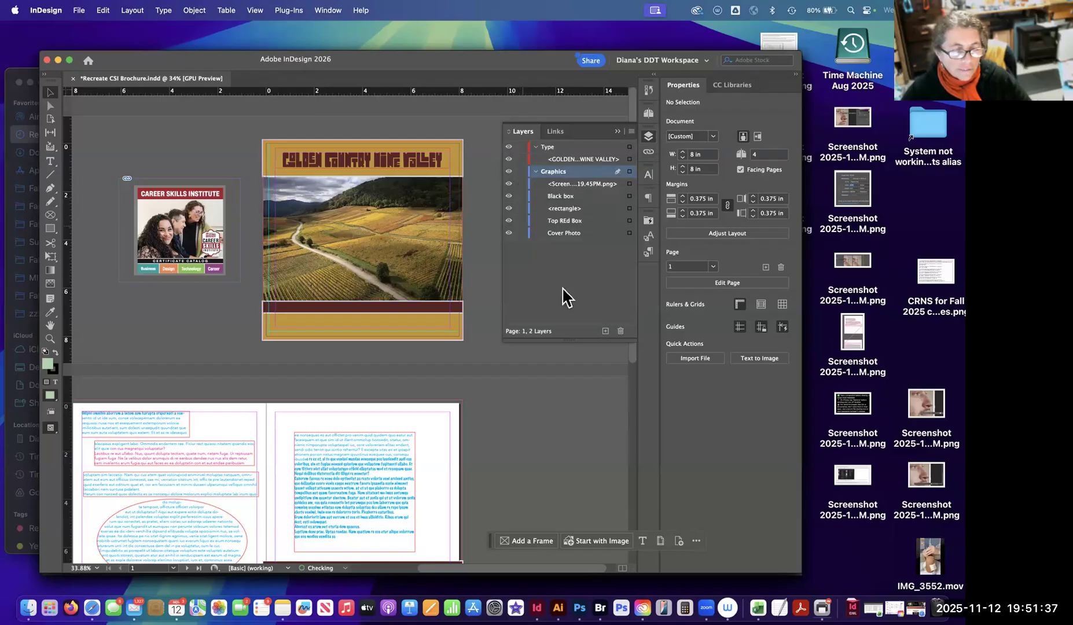
{"action": "left_click", "coordinate": [398, 318]}
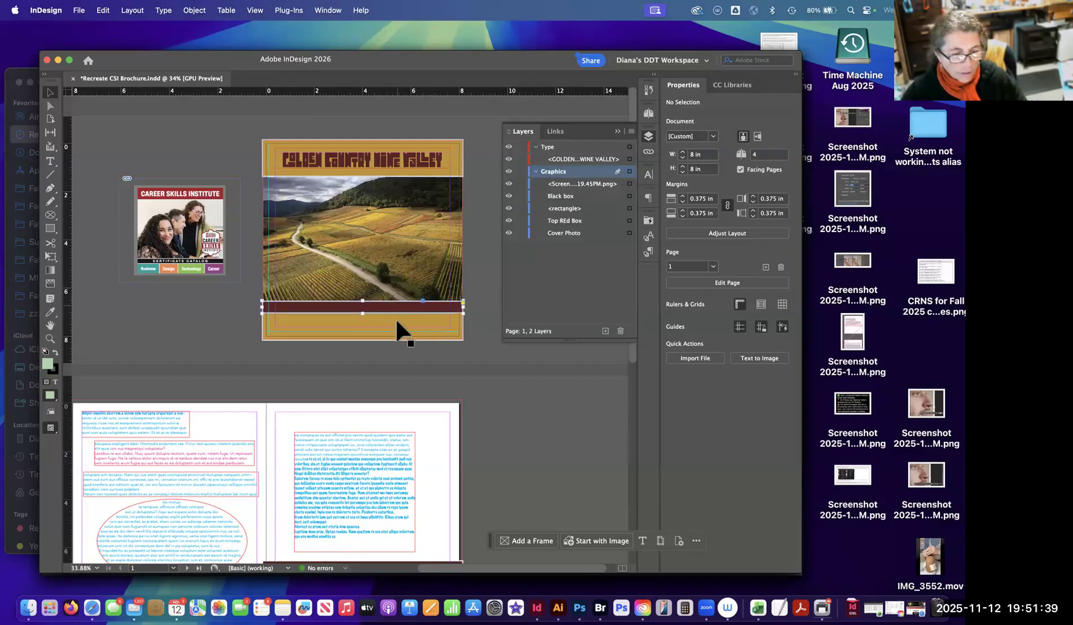
{"action": "left_click", "coordinate": [630, 209], "text": "shift"}
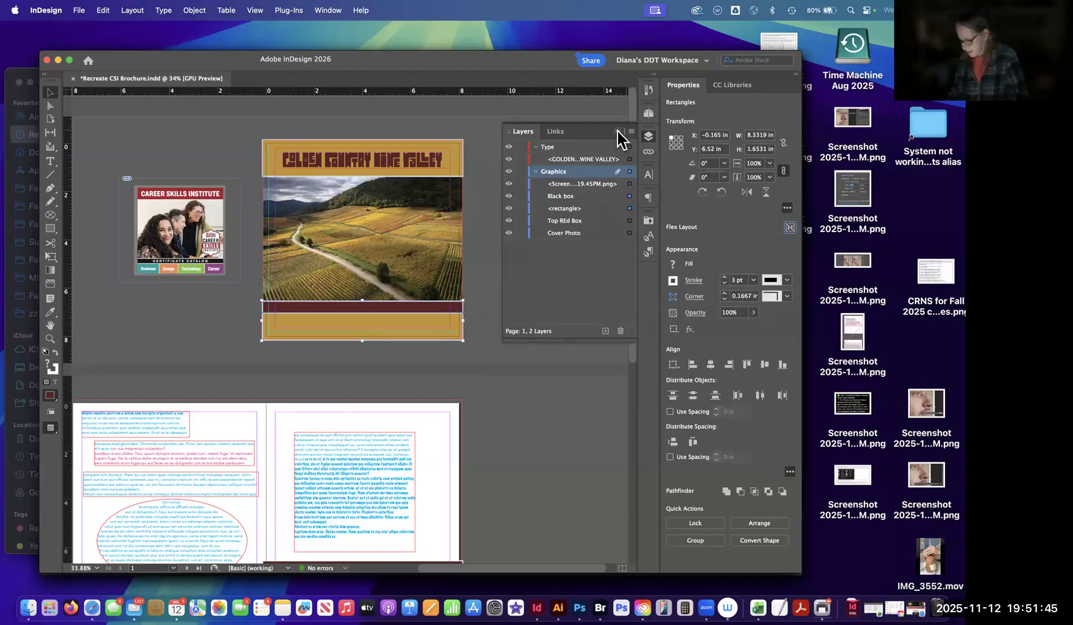
Collapse the layer list and reopen A-Parent's right page with its maroon and gold bands.
{"action": "left_click", "coordinate": [618, 132]}
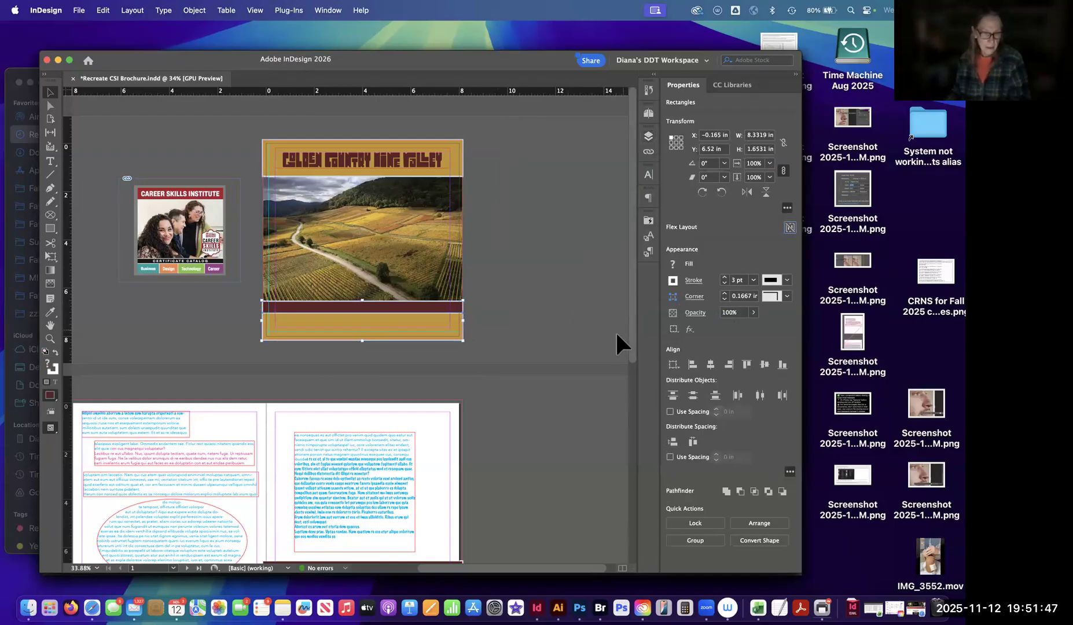
{"action": "left_click", "coordinate": [649, 113]}
{"action": "double_click", "coordinate": [611, 141]}
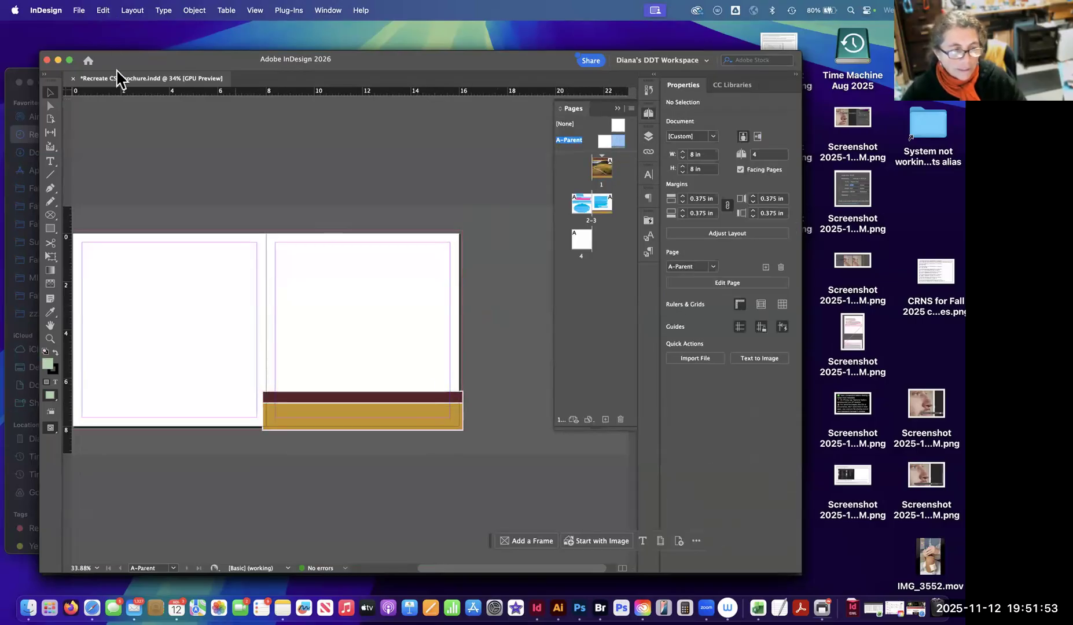
{"action": "left_click", "coordinate": [104, 10]}
{"action": "left_click", "coordinate": [552, 338]}
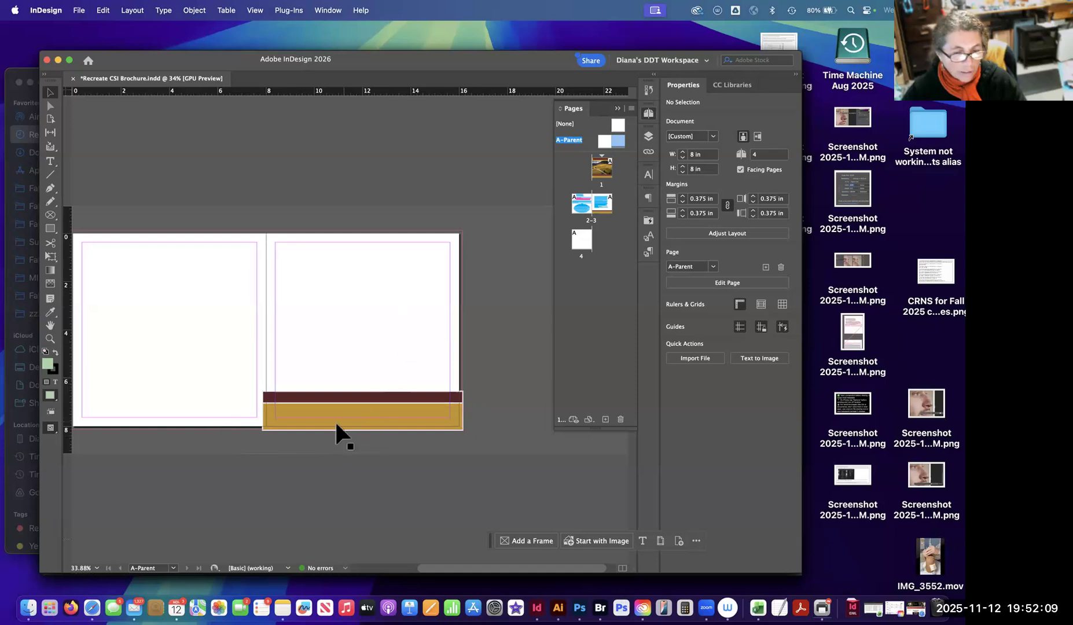
Stretch A-Parent's maroon and gold rectangles across both pages to the left bleed edge, about 16.29 in wide starting at X -0.125 in.
{"action": "left_click_drag", "start_coordinate": [233, 318], "coordinate": [347, 318]}
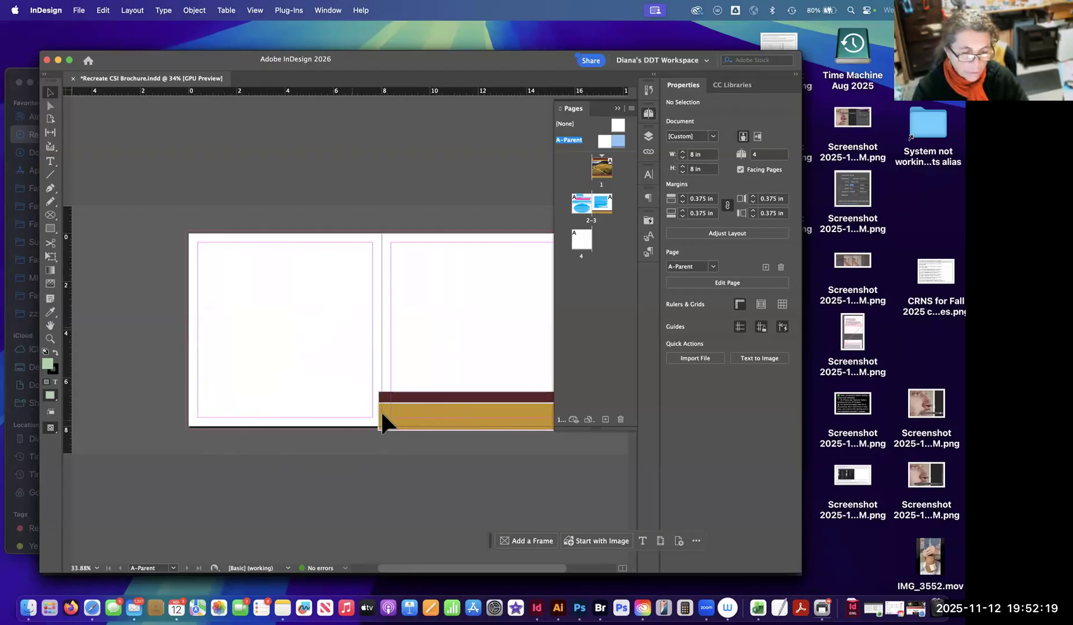
{"action": "key", "text": "super+equal"}
{"action": "key", "text": "super+equal"}
{"action": "left_click_drag", "start_coordinate": [361, 317], "coordinate": [238, 255]}
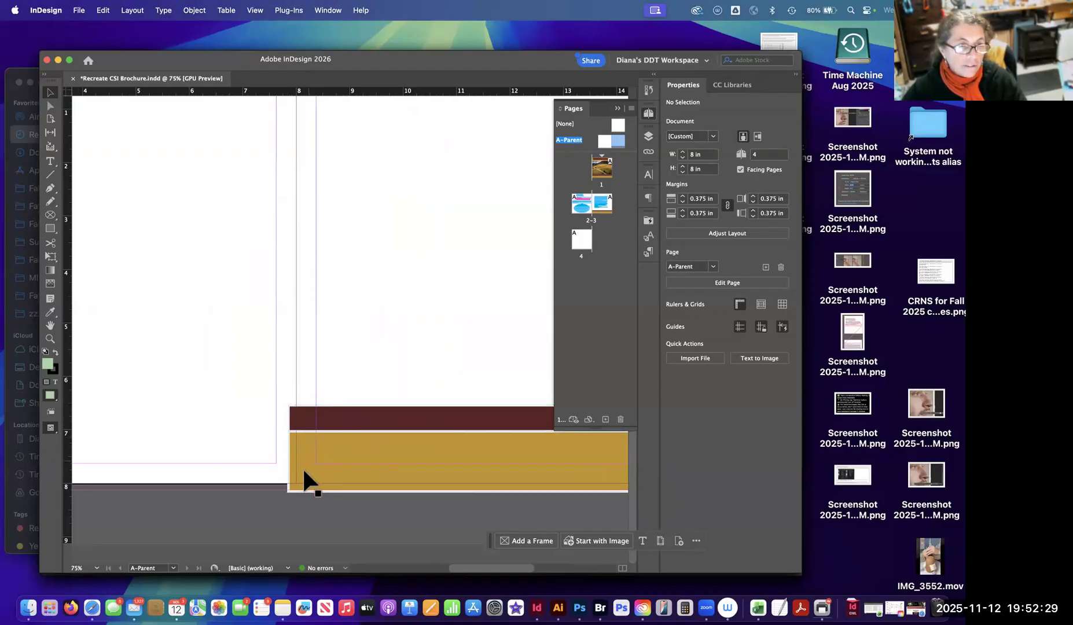
{"action": "left_click_drag", "start_coordinate": [180, 429], "coordinate": [390, 357]}
{"action": "key", "text": "super+minus"}
{"action": "left_click_drag", "start_coordinate": [446, 427], "coordinate": [246, 270]}
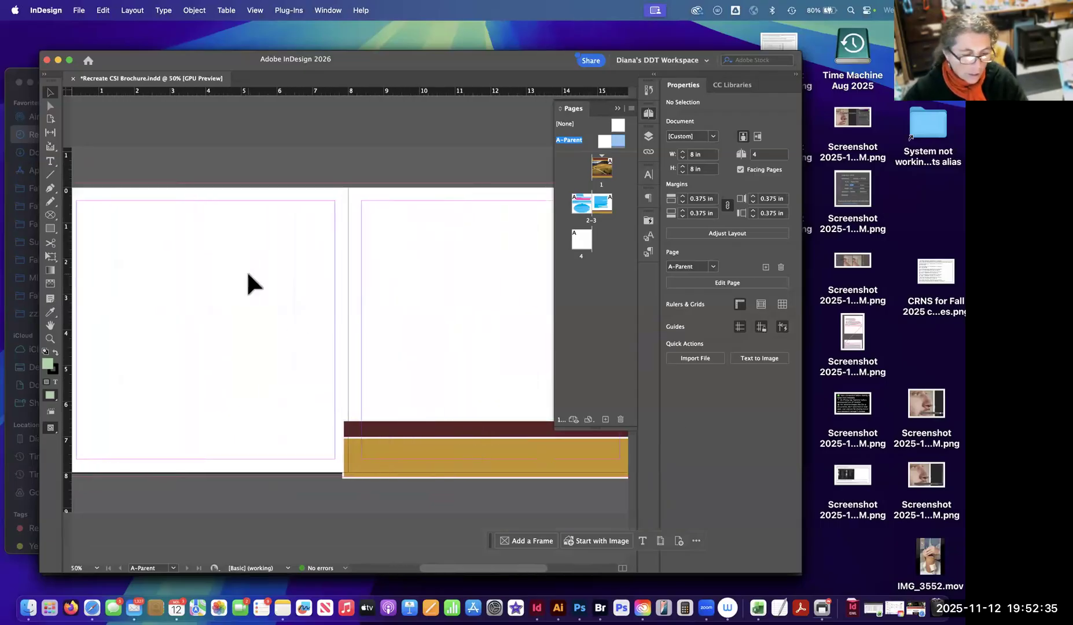
{"action": "key", "text": "super+minus"}
{"action": "left_click_drag", "start_coordinate": [329, 360], "coordinate": [199, 385]}
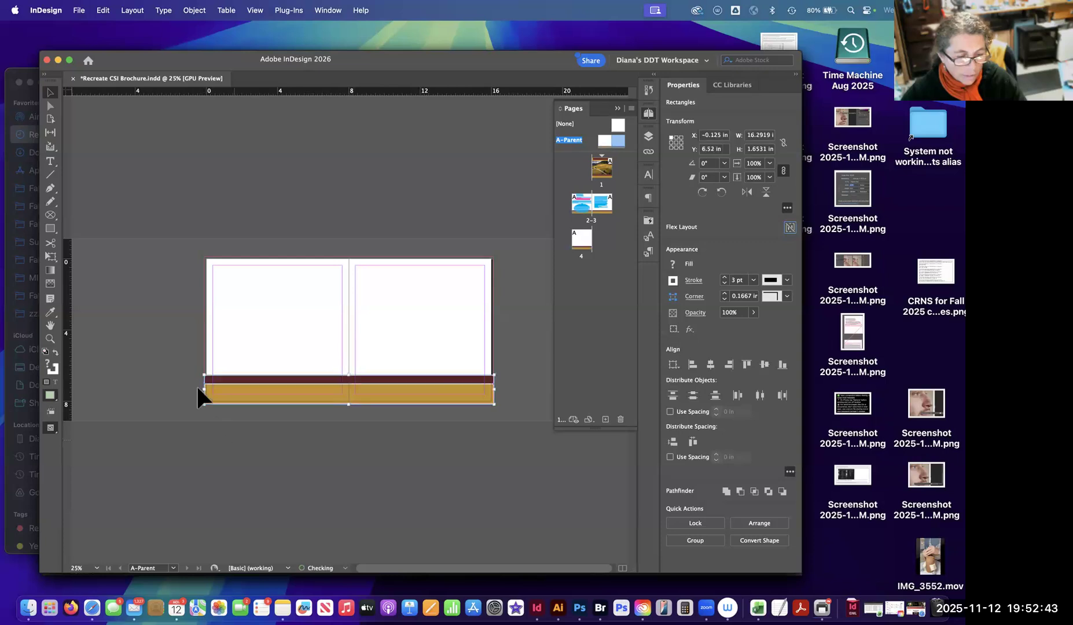
Extend the left edge of both bands slightly past the bleed guide, deselect them, and check their right edge.
{"action": "key", "text": "super+equal"}
{"action": "key", "text": "super+equal"}
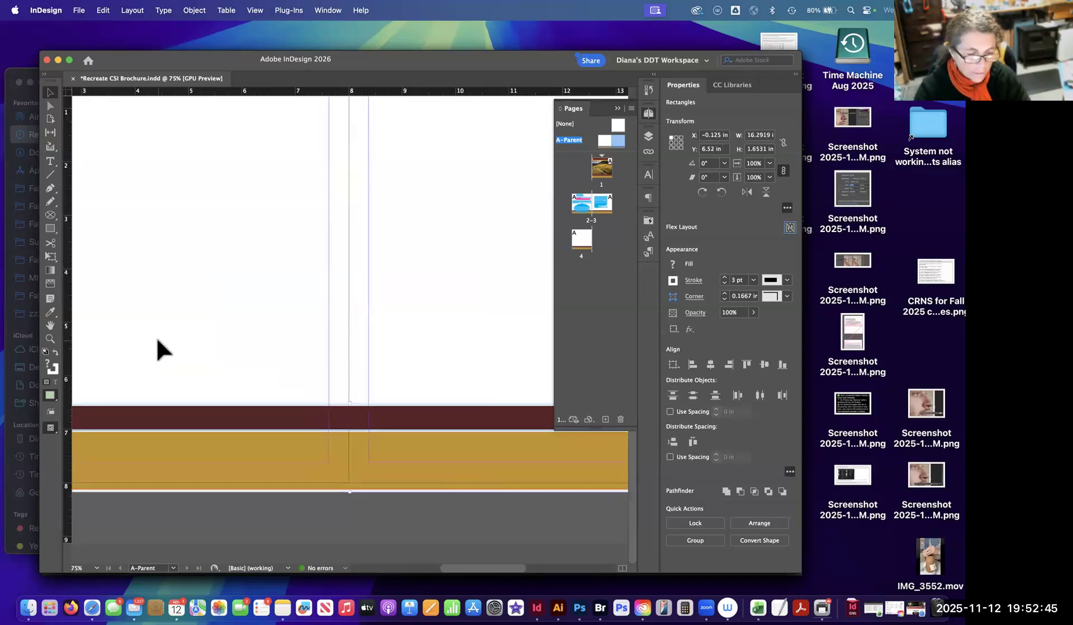
{"action": "key", "text": "super+equal"}
{"action": "scroll", "coordinate": [404, 352], "scroll_direction": "left", "scroll_amount": 10}
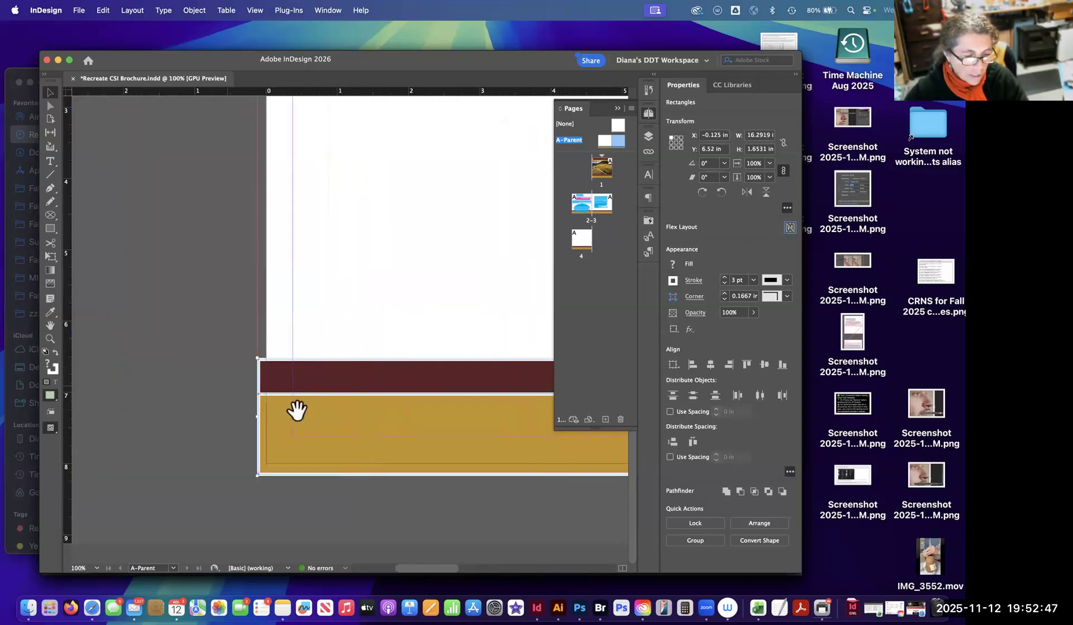
{"action": "left_click_drag", "start_coordinate": [255, 417], "coordinate": [250, 420]}
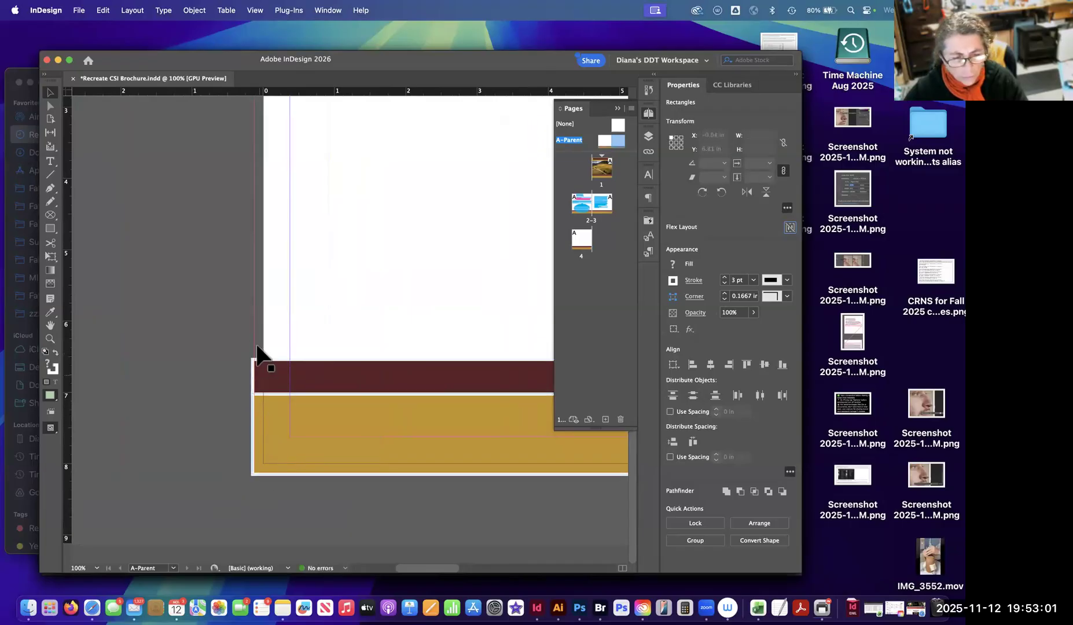
{"action": "left_click", "coordinate": [250, 413]}
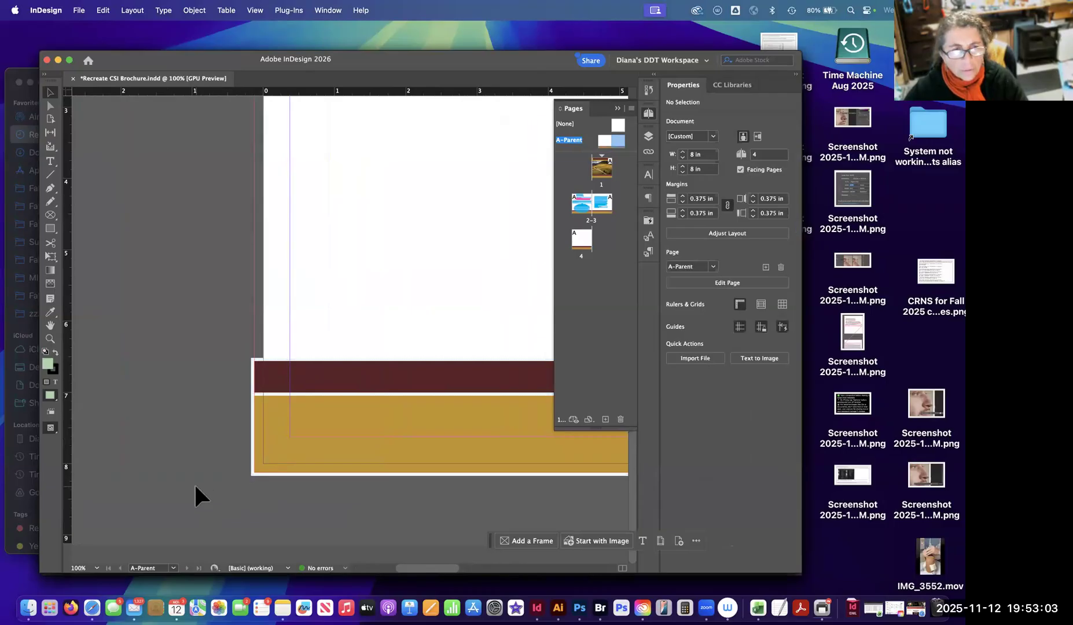
{"action": "scroll", "coordinate": [174, 345], "scroll_direction": "right", "scroll_amount": 5}
{"action": "scroll", "coordinate": [185, 340], "scroll_direction": "right", "scroll_amount": 10}
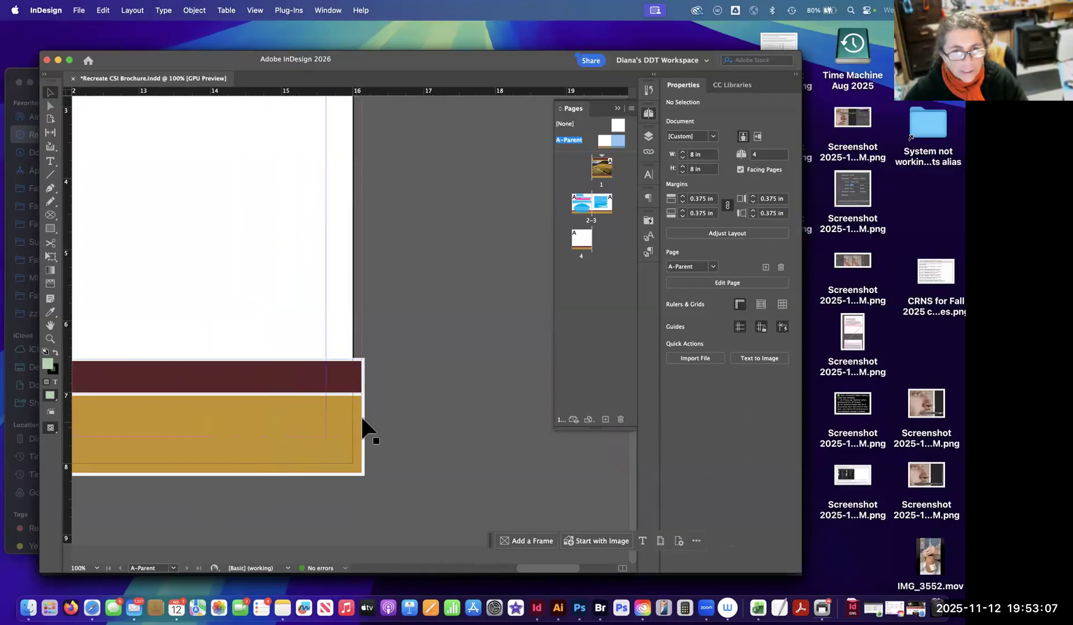
Inspect both ends of the maroon and gold bands on A-Parent and view the whole parent spread.
{"action": "scroll", "coordinate": [263, 399], "scroll_direction": "left", "scroll_amount": 12}
{"action": "scroll", "coordinate": [197, 436], "scroll_direction": "left", "scroll_amount": 6}
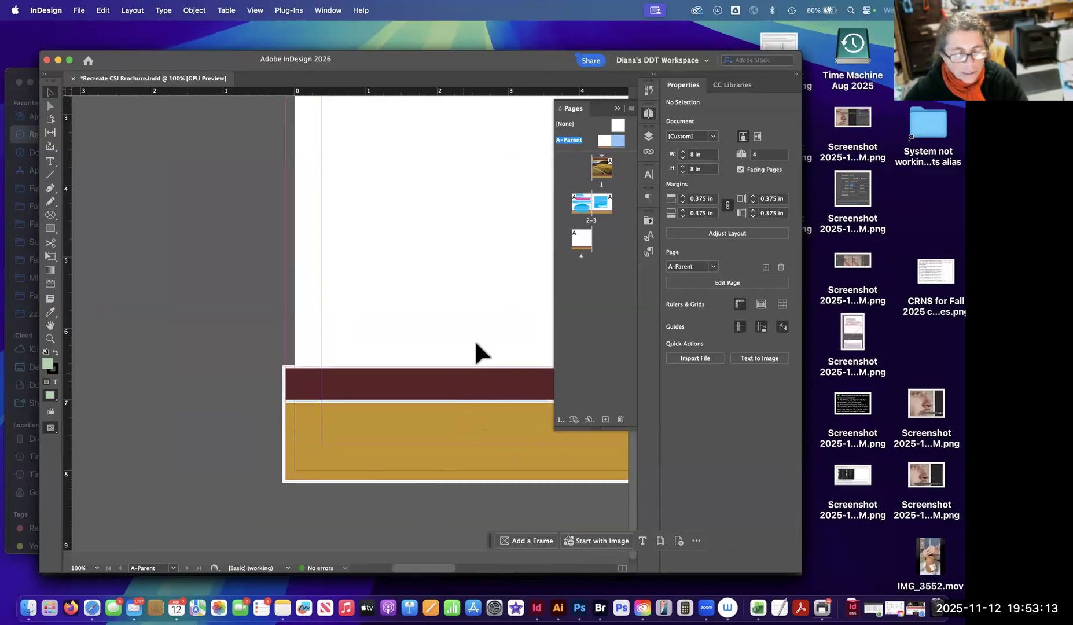
{"action": "scroll", "coordinate": [469, 421], "scroll_direction": "right", "scroll_amount": 10}
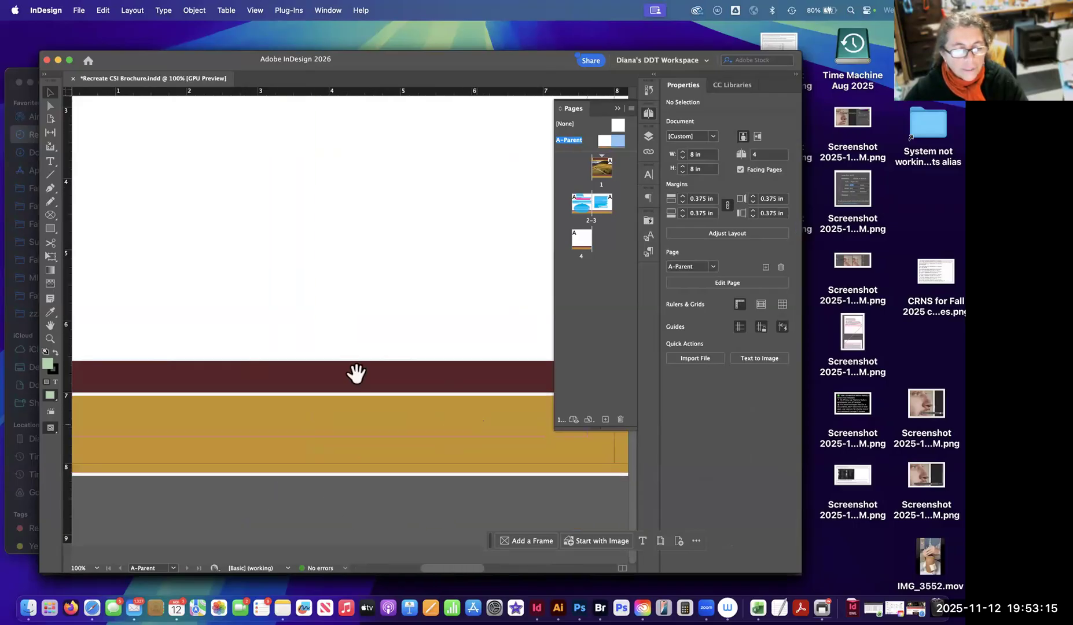
{"action": "scroll", "coordinate": [362, 427], "scroll_direction": "right", "scroll_amount": 1}
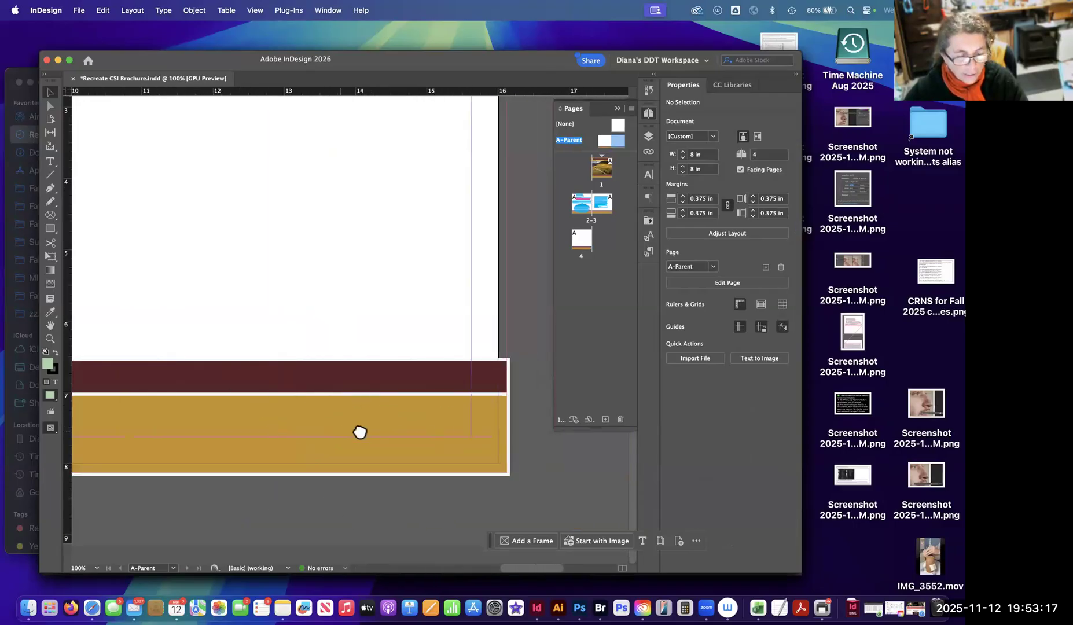
{"action": "scroll", "coordinate": [360, 431], "scroll_direction": "left", "scroll_amount": 2}
{"action": "key", "text": "super+minus"}
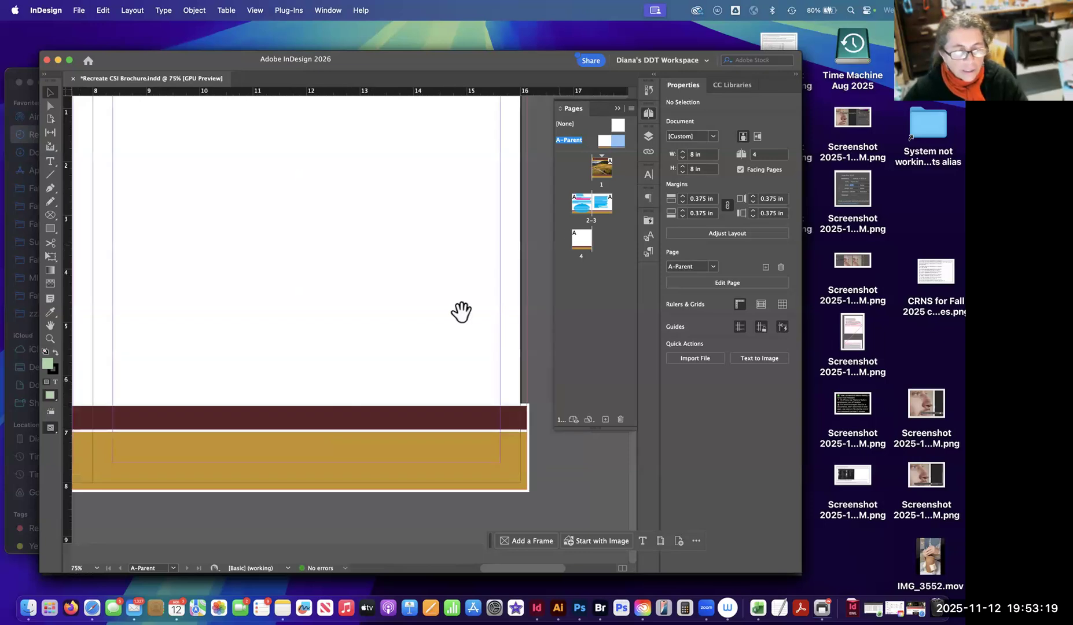
{"action": "left_click_drag", "start_coordinate": [379, 404], "coordinate": [362, 351]}
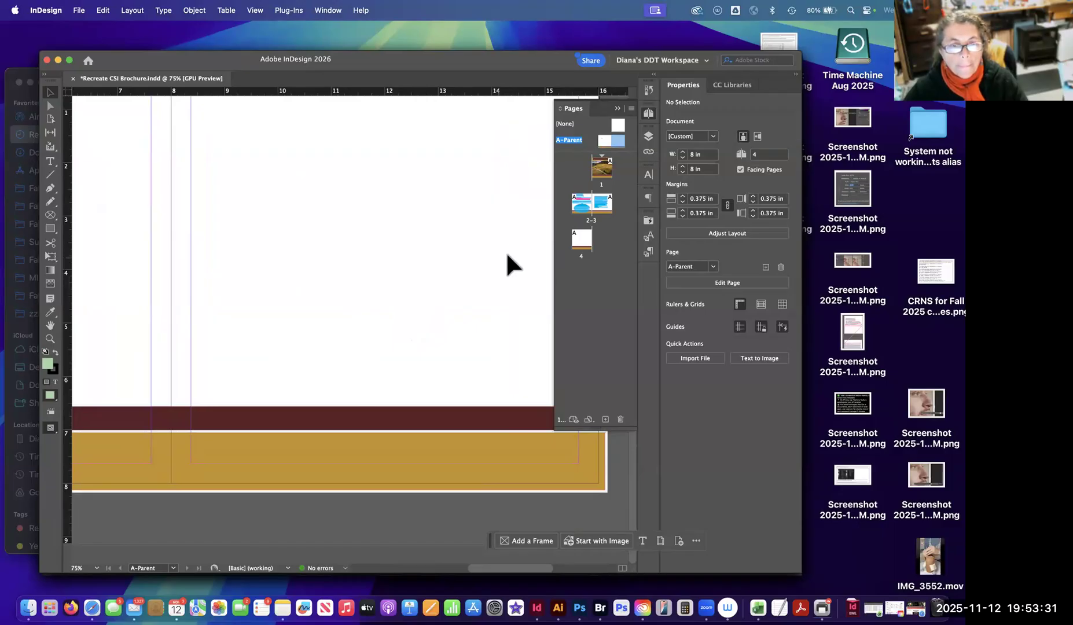
{"action": "key", "text": "super+minus"}
{"action": "key", "text": "super+minus"}
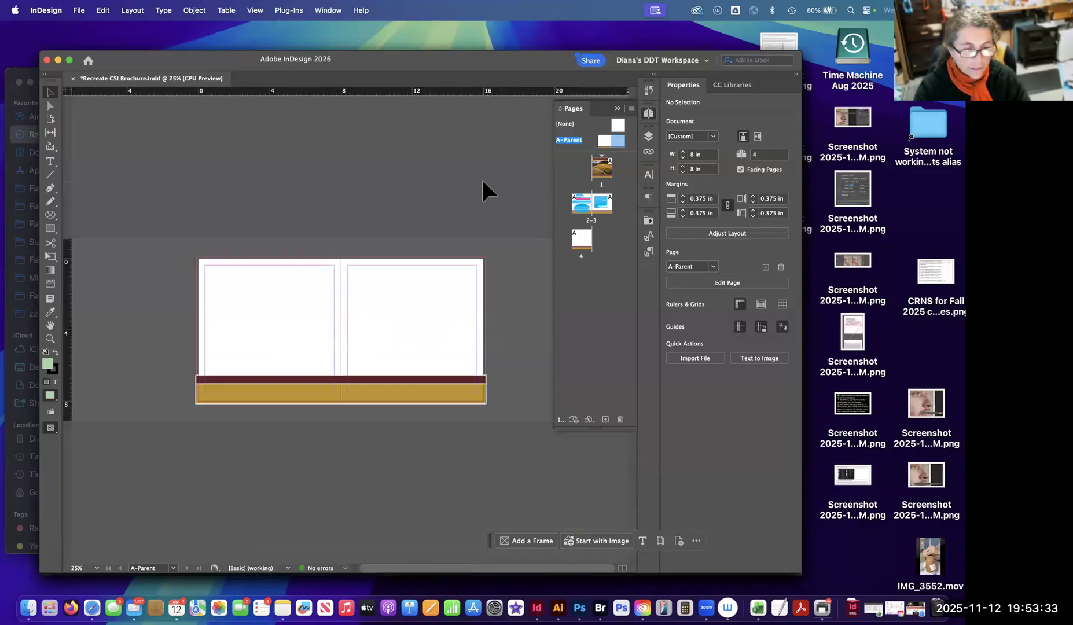
{"action": "left_click_drag", "start_coordinate": [429, 329], "coordinate": [437, 296]}
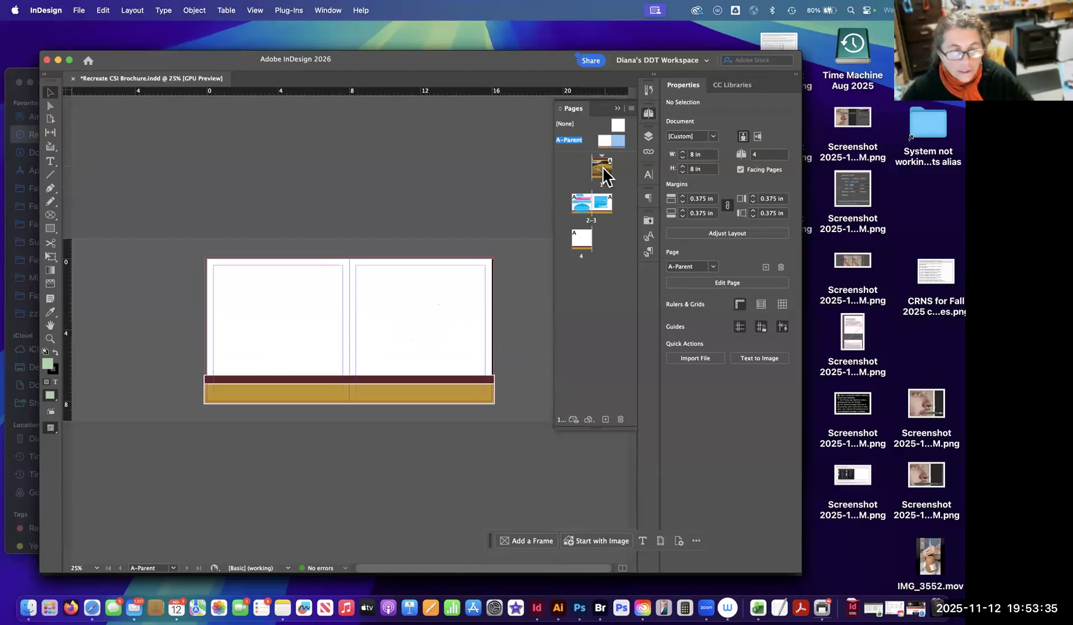
Go to the page 2-3 spread and check how A-Parent's bottom bands fall on pages 1 through 4.
{"action": "double_click", "coordinate": [579, 203]}
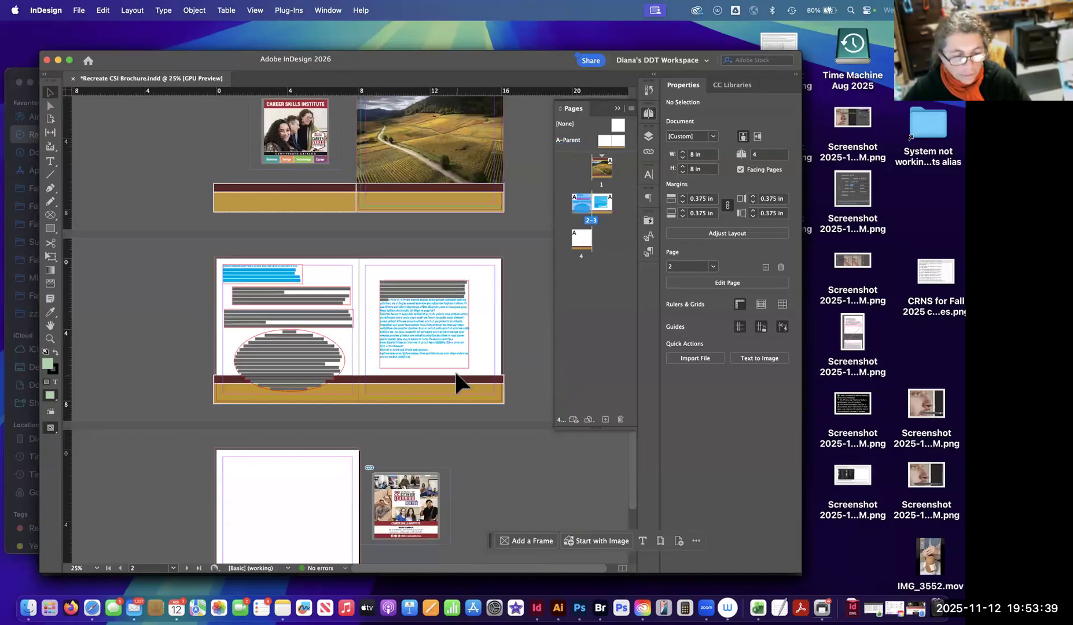
{"action": "scroll", "coordinate": [296, 536], "scroll_direction": "down", "scroll_amount": 2}
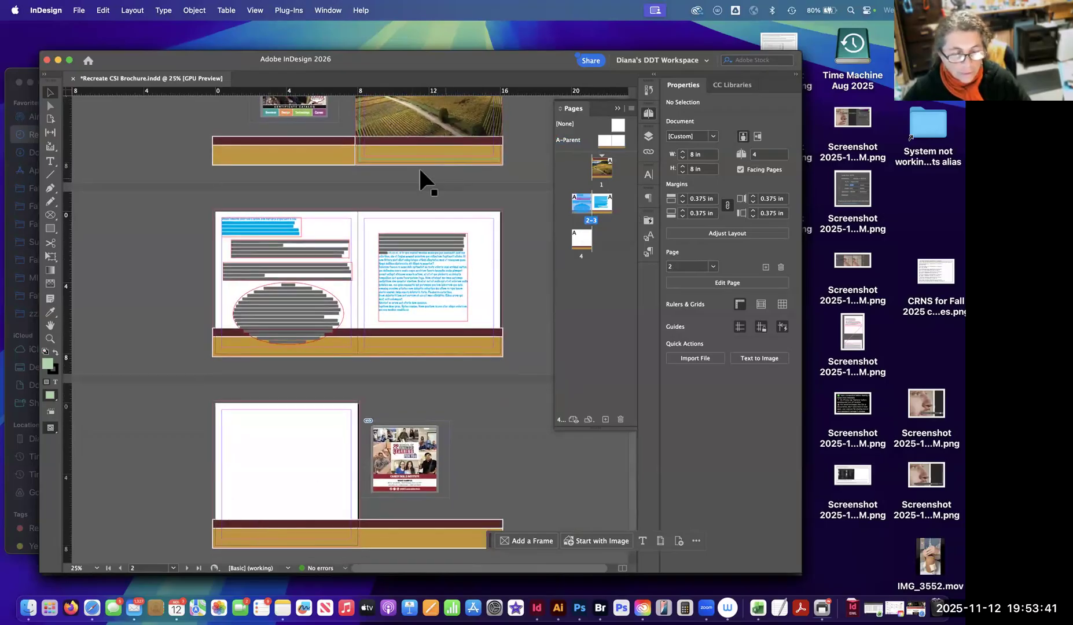
{"action": "scroll", "coordinate": [324, 211], "scroll_direction": "up", "scroll_amount": 4}
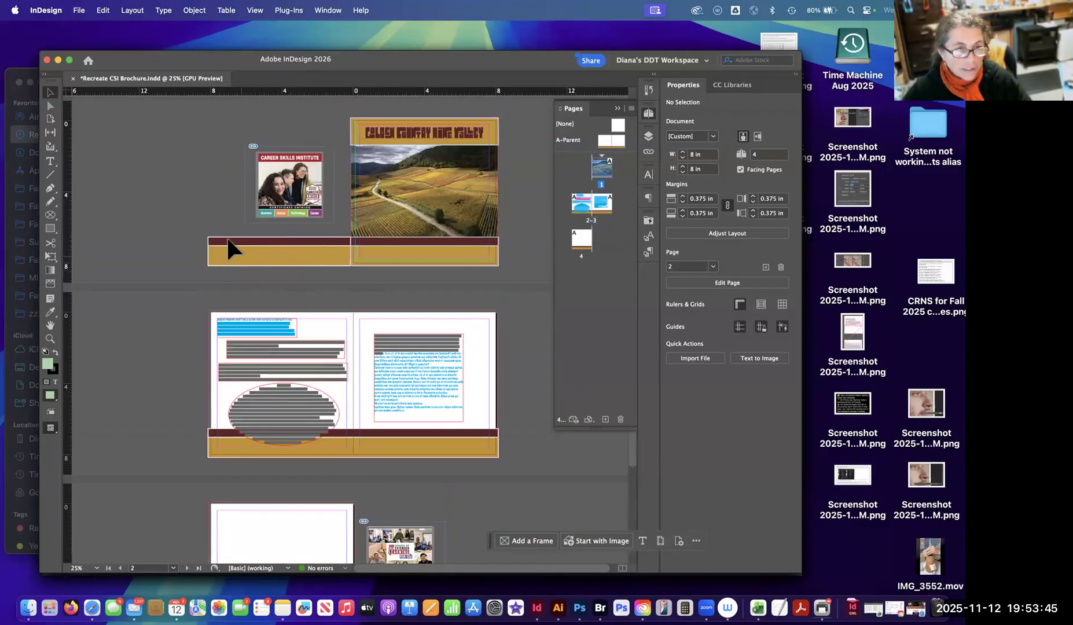
{"action": "scroll", "coordinate": [380, 323], "scroll_direction": "down", "scroll_amount": 3}
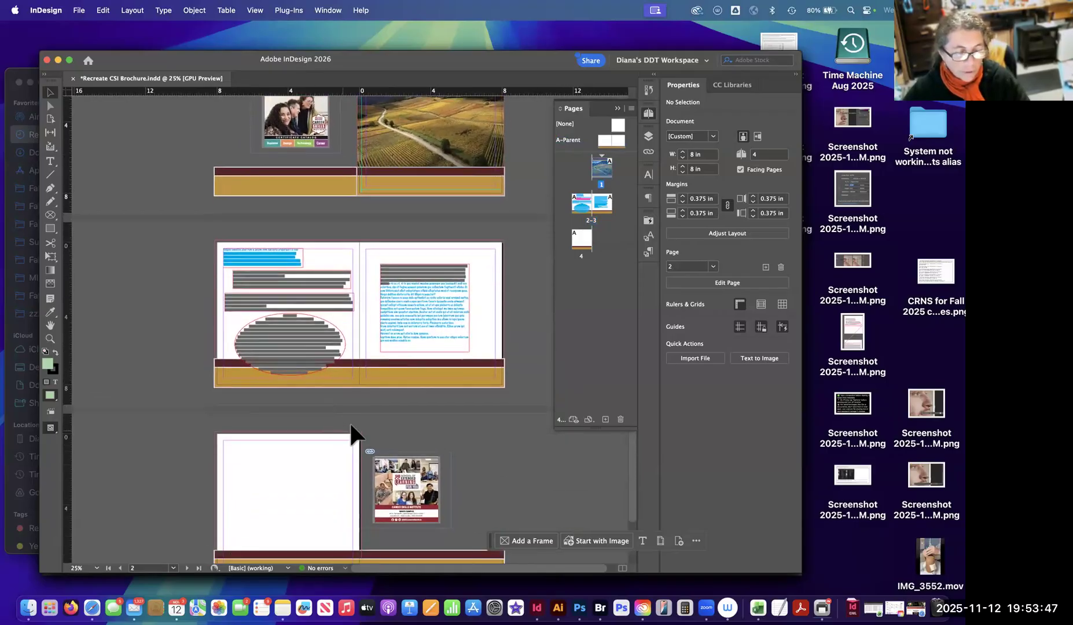
{"action": "scroll", "coordinate": [351, 432], "scroll_direction": "down", "scroll_amount": 2}
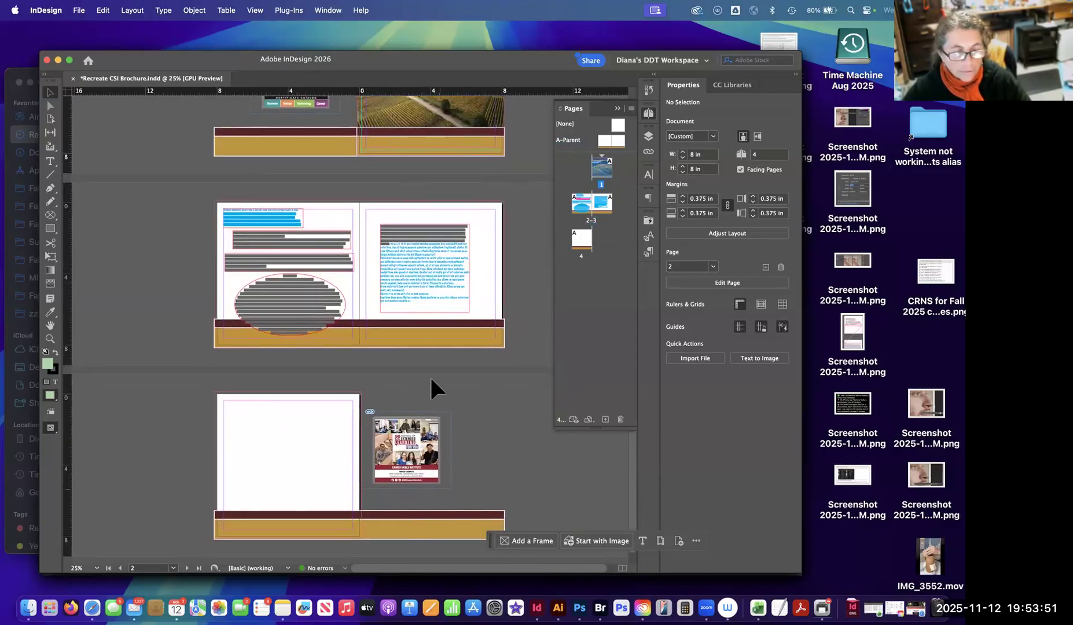
{"action": "scroll", "coordinate": [431, 379], "scroll_direction": "down", "scroll_amount": 1}
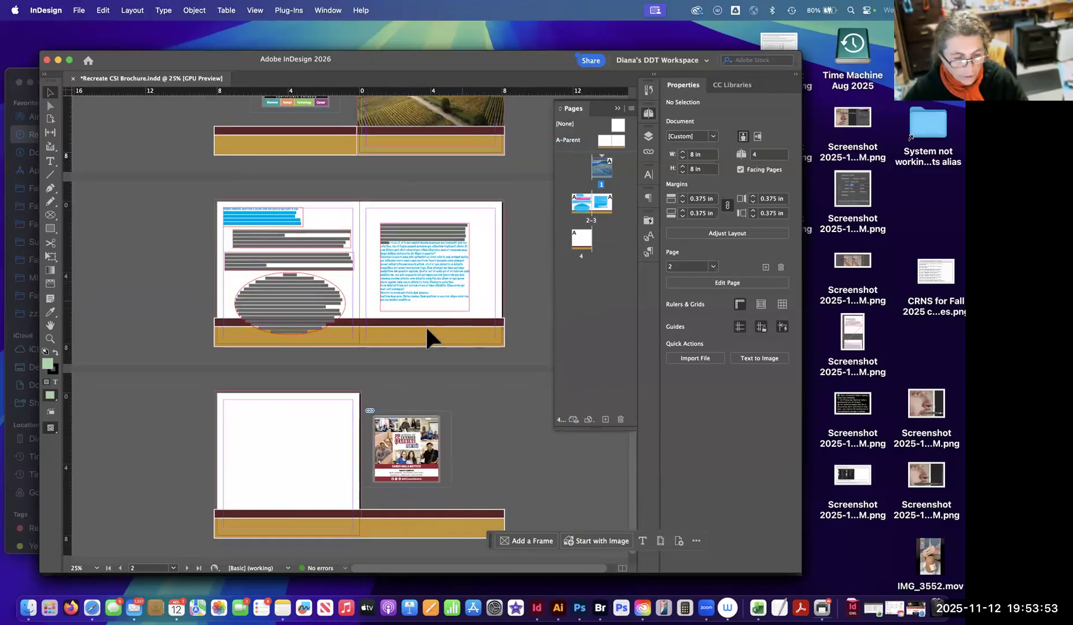
{"action": "right_click", "coordinate": [345, 257]}
{"action": "left_click", "coordinate": [584, 202]}
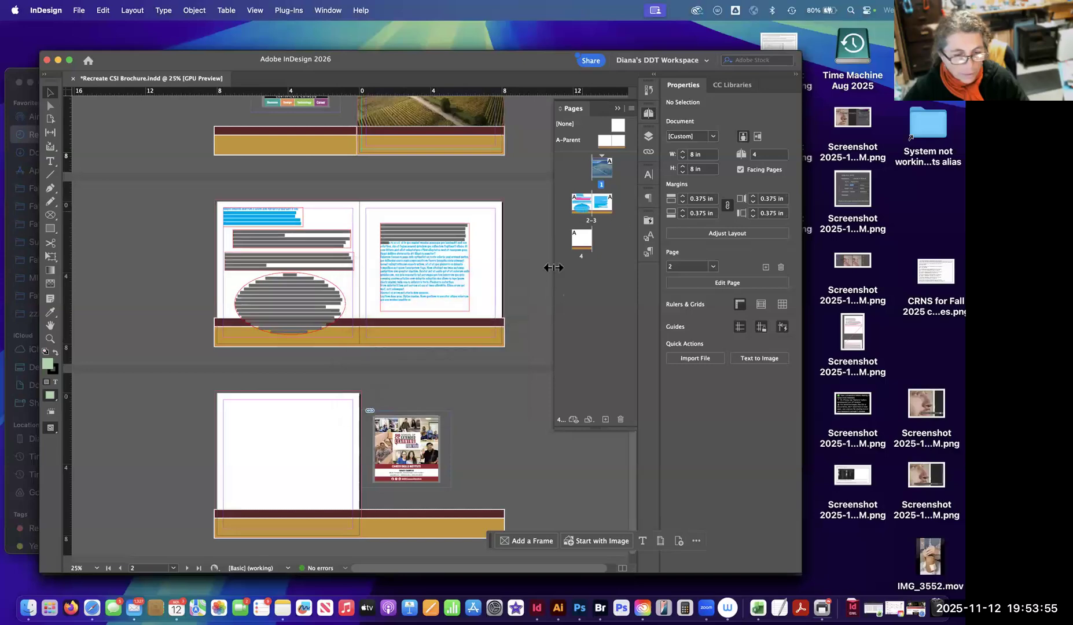
{"action": "left_click", "coordinate": [583, 238]}
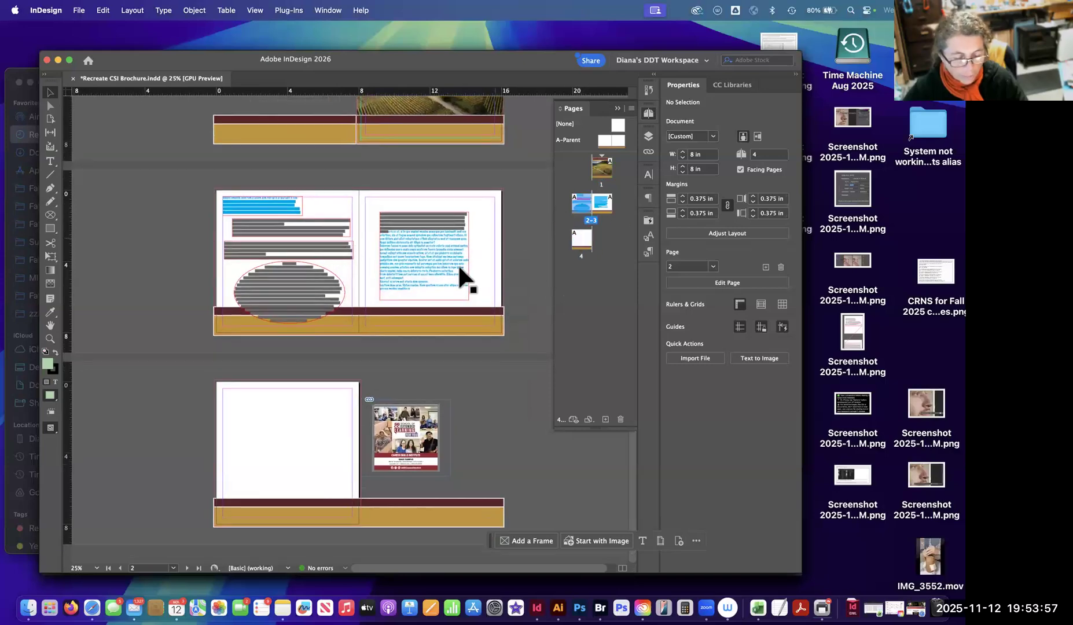
{"action": "scroll", "coordinate": [460, 267], "scroll_direction": "up", "scroll_amount": 5}
{"action": "left_click", "coordinate": [618, 109]}
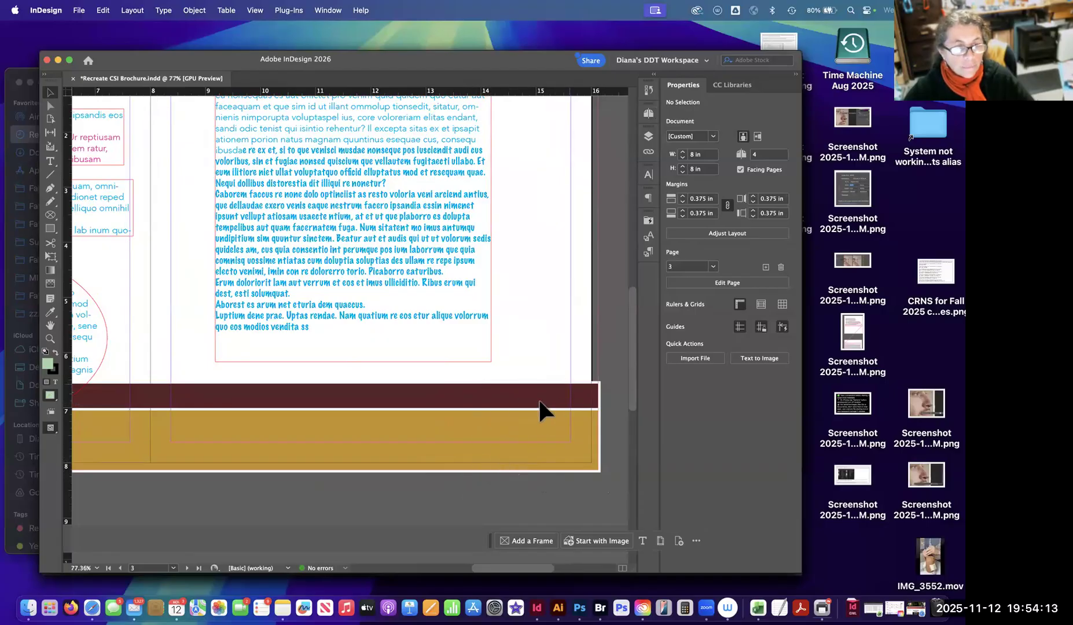
Select the cover's own maroon and gold rectangles at the bottom of page 1 and delete them in favour of the A-Parent bands.
{"action": "scroll", "coordinate": [542, 336], "scroll_direction": "down", "scroll_amount": 10}
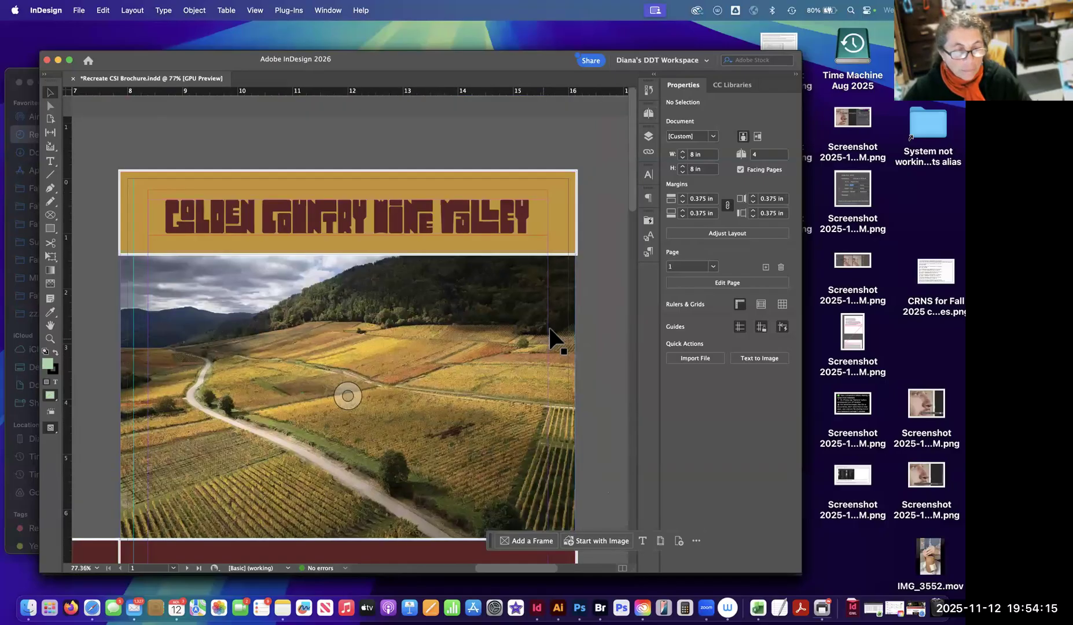
{"action": "scroll", "coordinate": [567, 222], "scroll_direction": "up", "scroll_amount": 10}
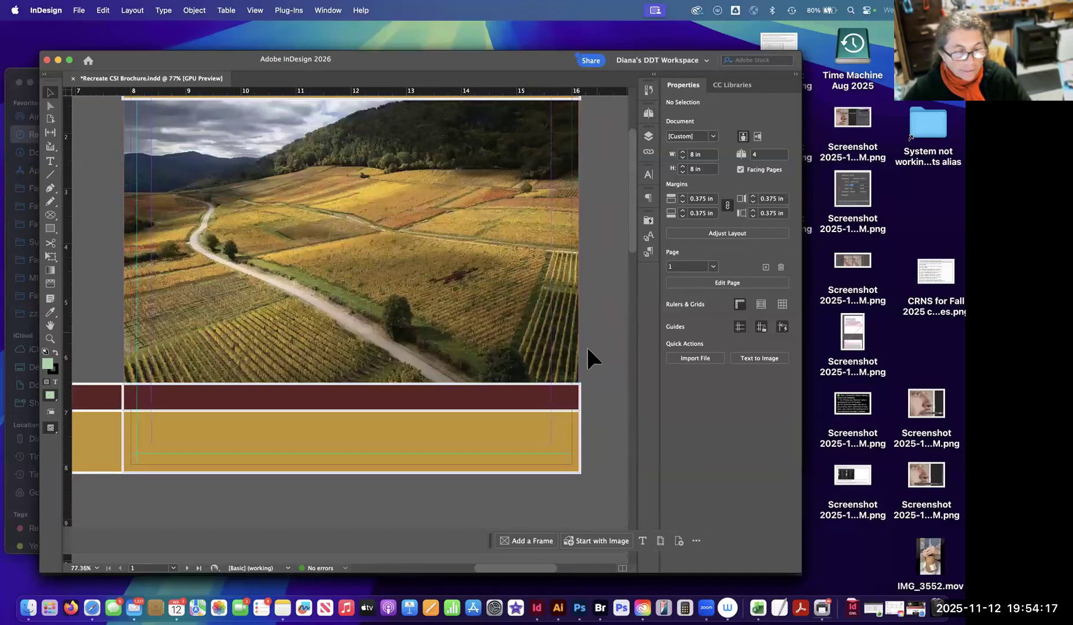
{"action": "left_click", "coordinate": [525, 406]}
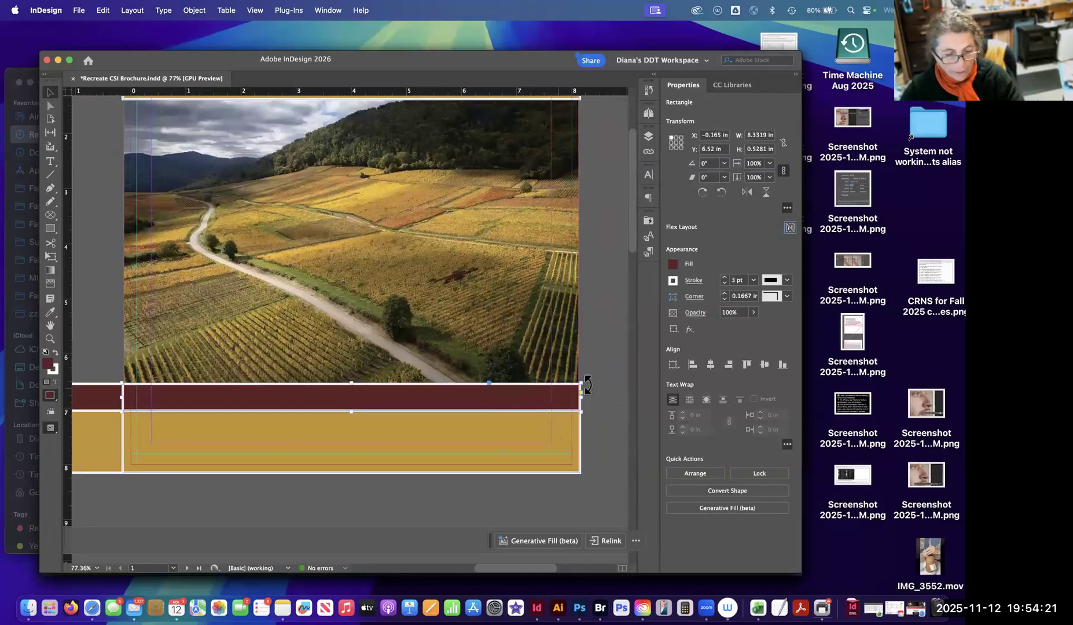
{"action": "left_click", "coordinate": [530, 426], "text": "shift"}
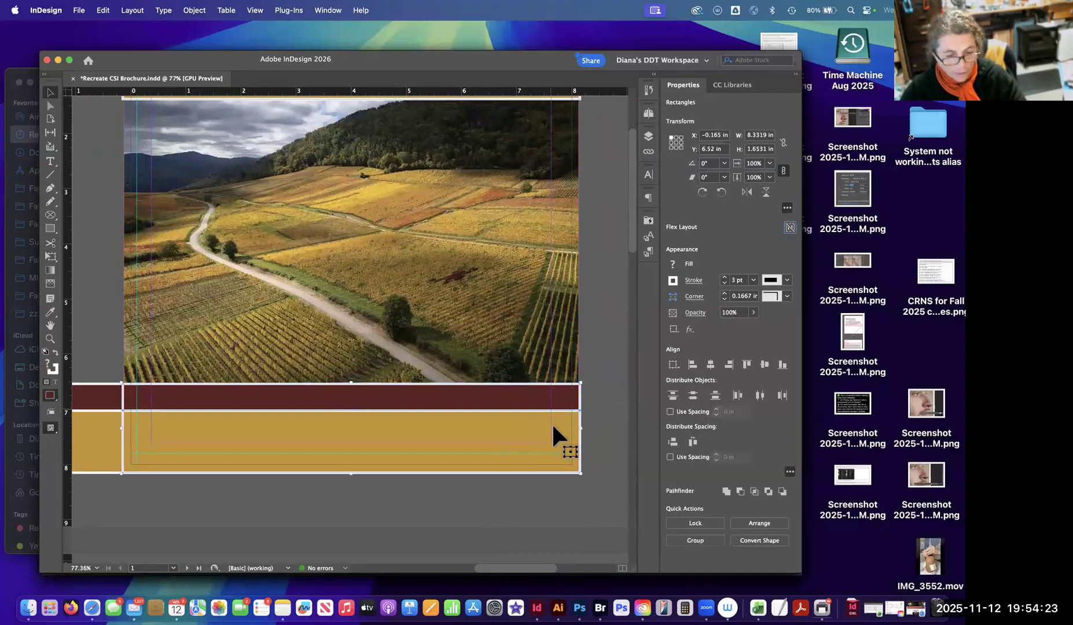
{"action": "left_click", "coordinate": [585, 427]}
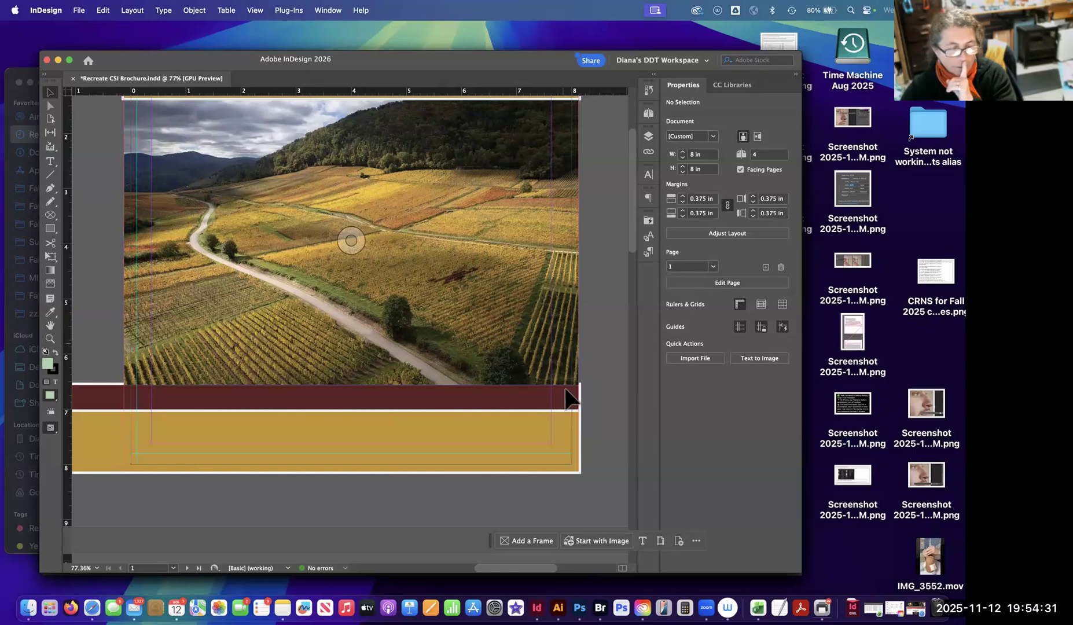
Try raising the bottom edge of the vineyard photo's frame to the top of the maroon band, and undo the change.
{"action": "left_click", "coordinate": [517, 349]}
{"action": "left_click", "coordinate": [597, 360]}
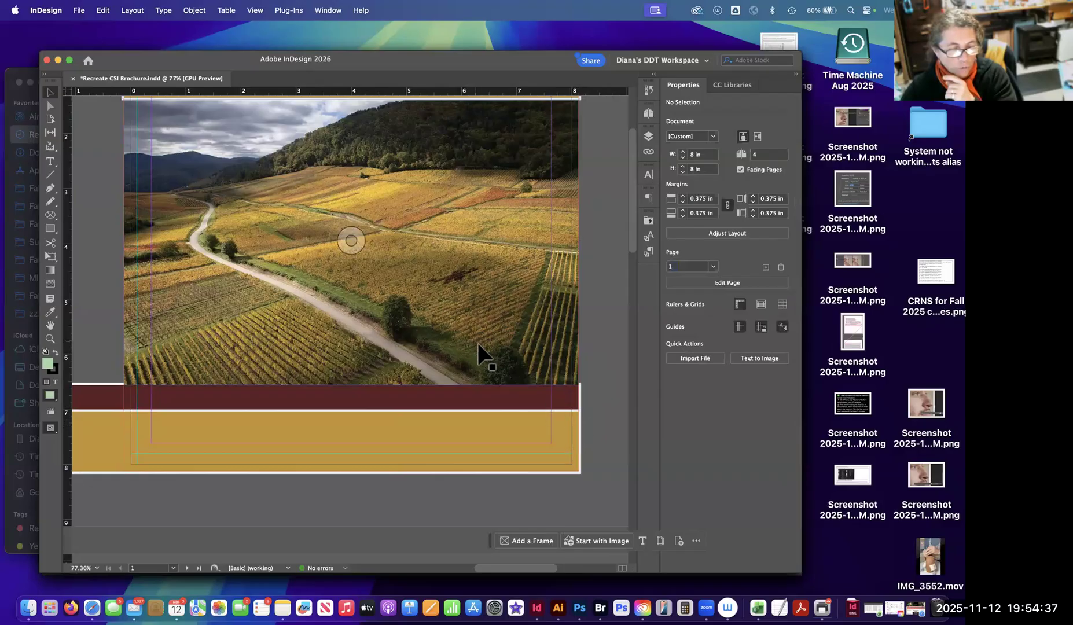
{"action": "left_click", "coordinate": [463, 373]}
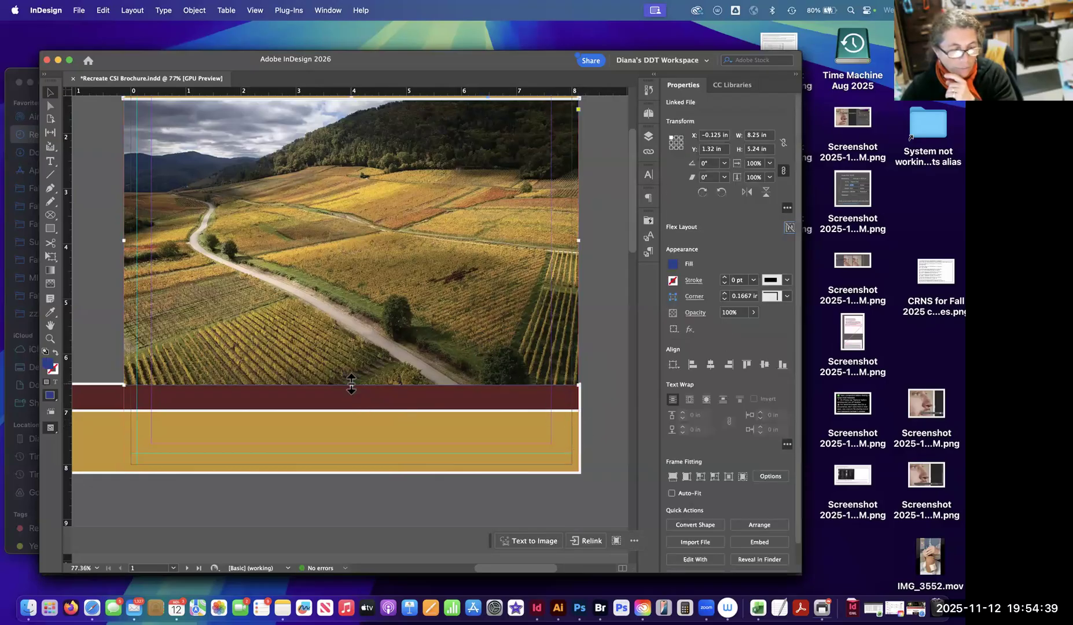
{"action": "left_click_drag", "start_coordinate": [351, 385], "coordinate": [351, 382]}
{"action": "left_click", "coordinate": [605, 360]}
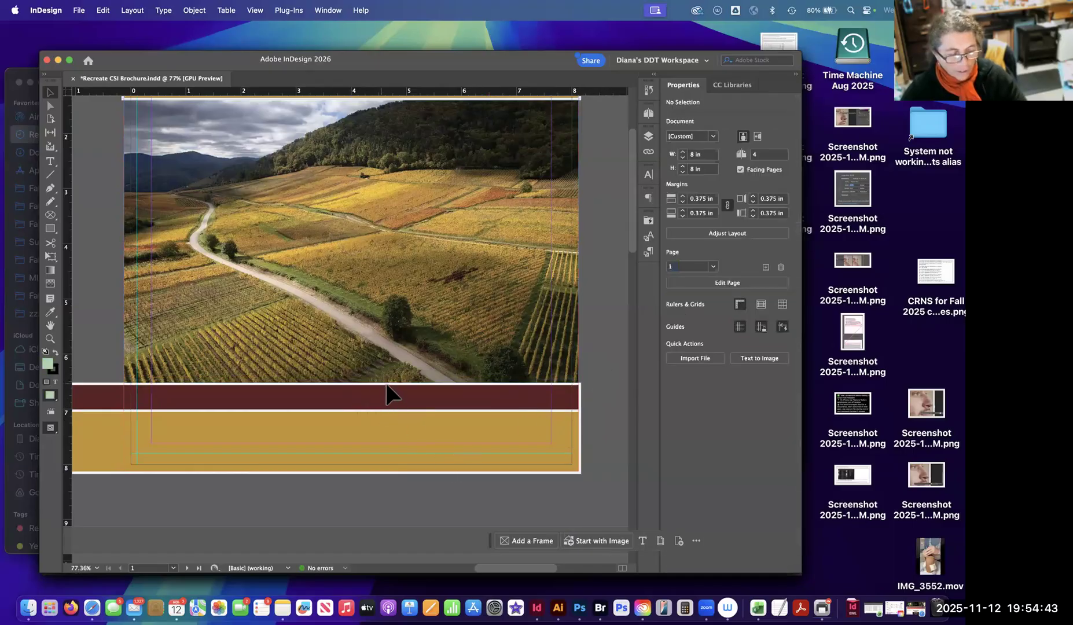
{"action": "key", "text": "super+z"}
{"action": "left_click", "coordinate": [479, 483]}
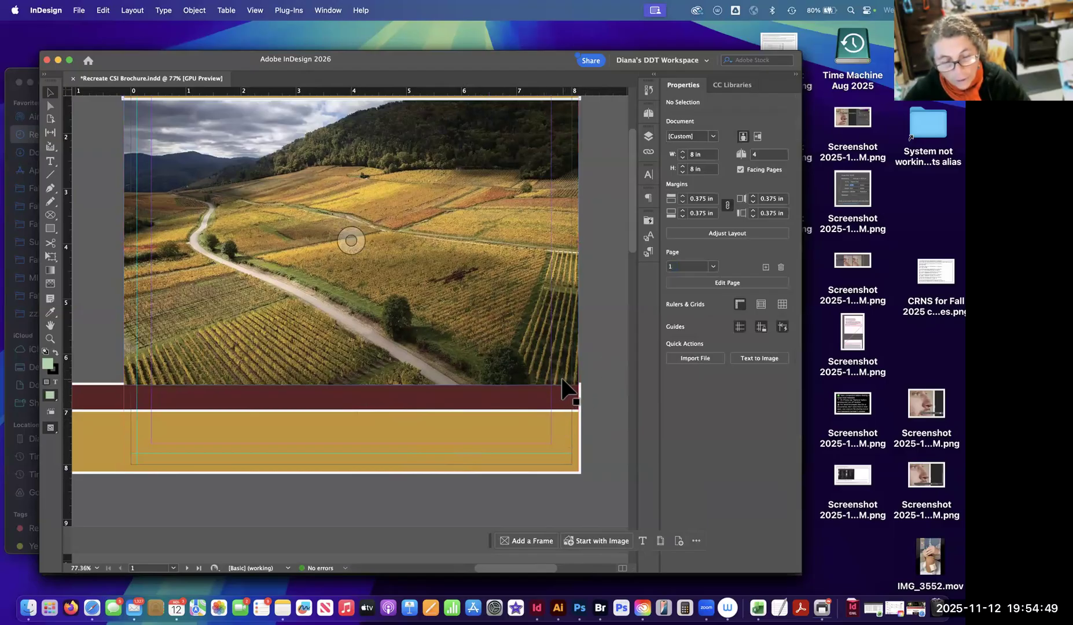
Consult the parent page thumbnails and try again to trim the vineyard photo's frame clear of the maroon band's white outline.
{"action": "left_click", "coordinate": [649, 115]}
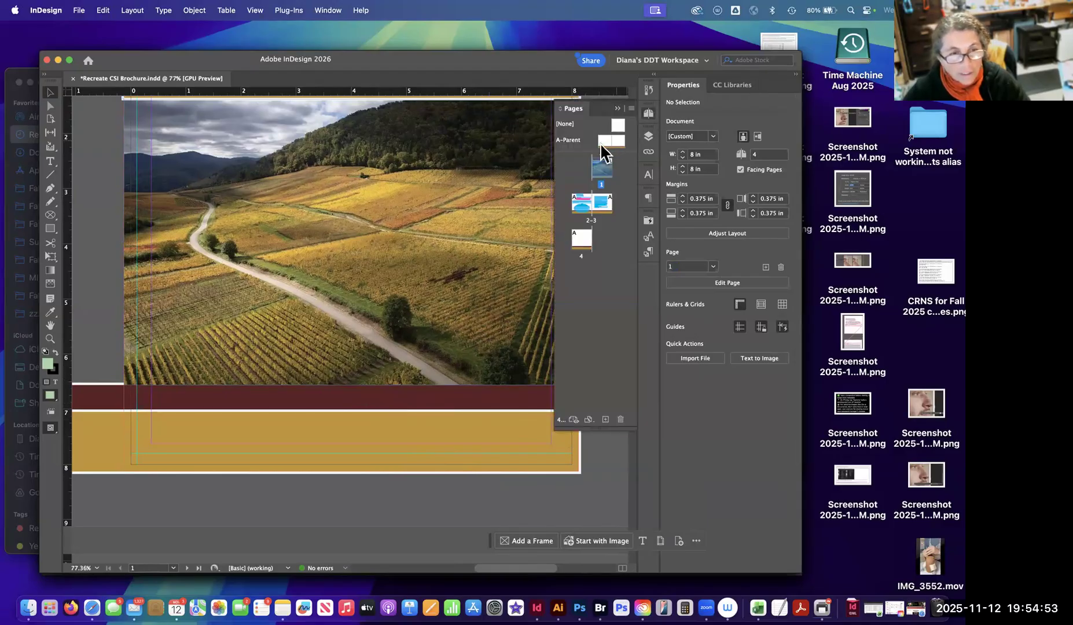
{"action": "left_click_drag", "start_coordinate": [608, 152], "coordinate": [426, 351]}
{"action": "left_click", "coordinate": [421, 342]}
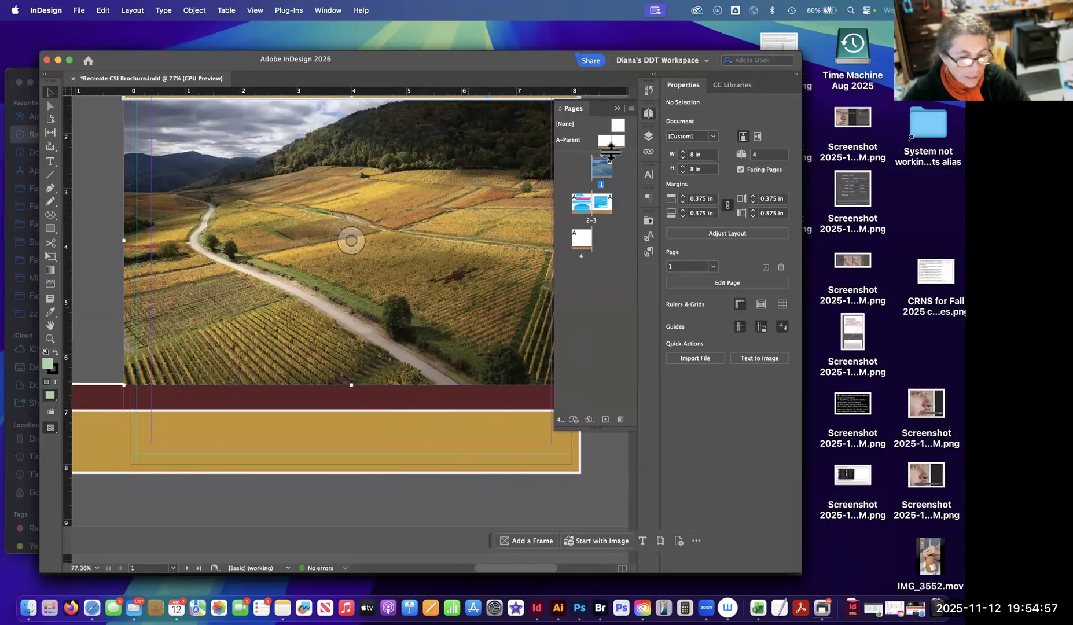
{"action": "left_click", "coordinate": [617, 109]}
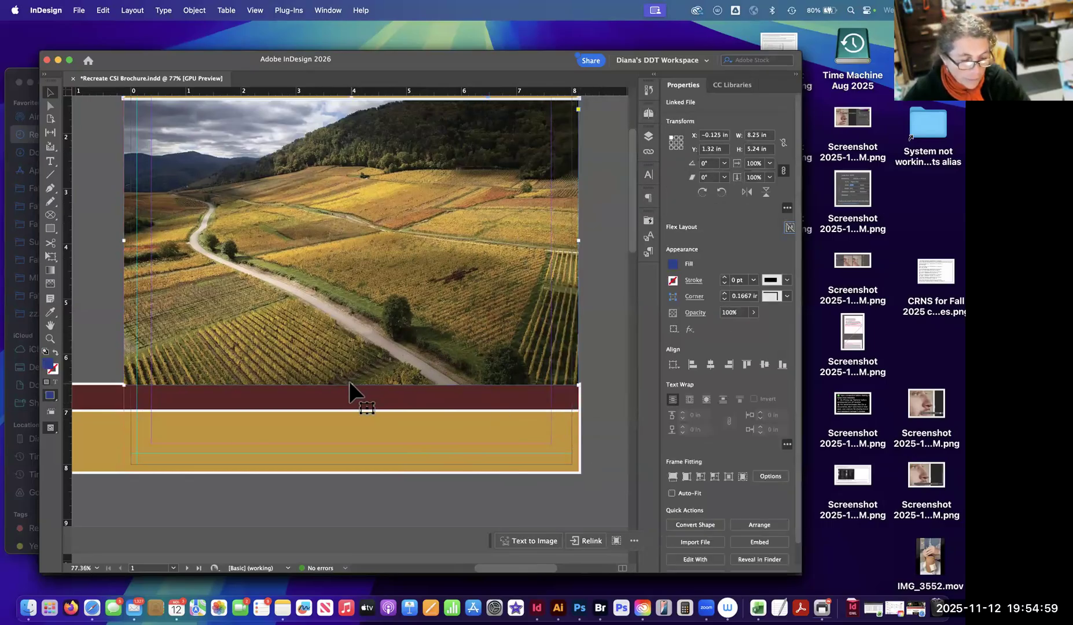
{"action": "left_click_drag", "start_coordinate": [352, 385], "coordinate": [352, 383]}
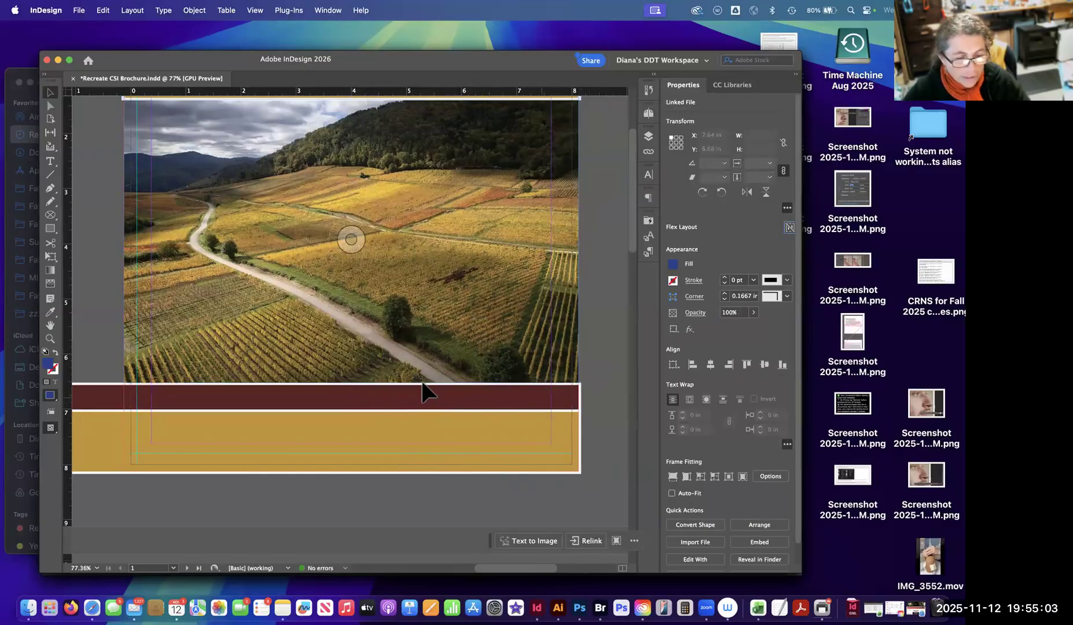
{"action": "left_click", "coordinate": [607, 332]}
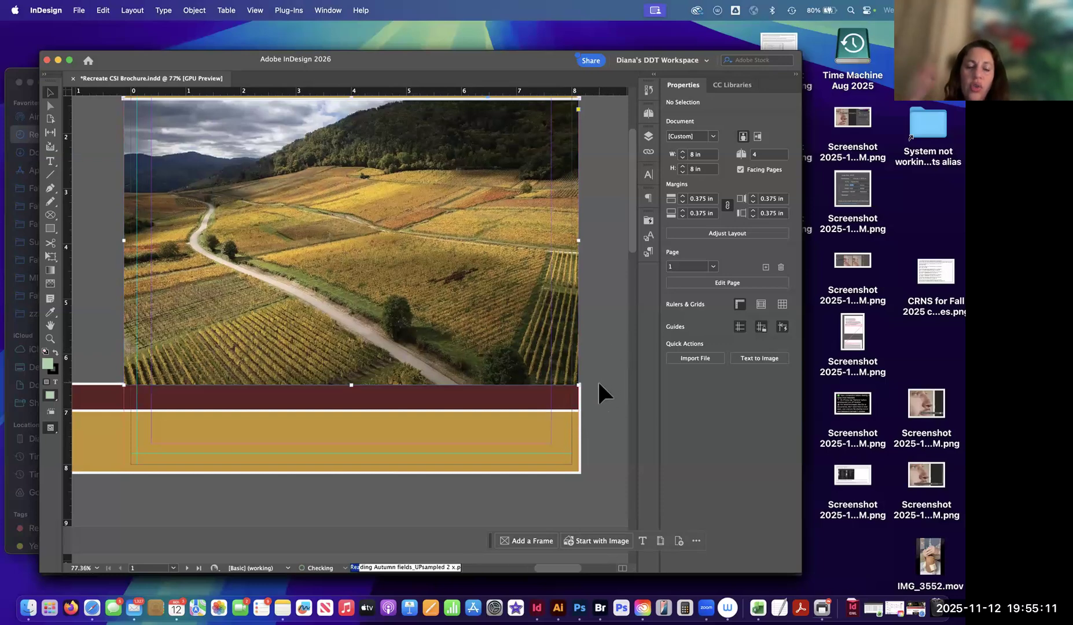
Shorten the vineyard photo's frame from its bottom edge to about 5.2 in high, uncovering the band's white outline, and review the cover.
{"action": "left_click", "coordinate": [578, 385]}
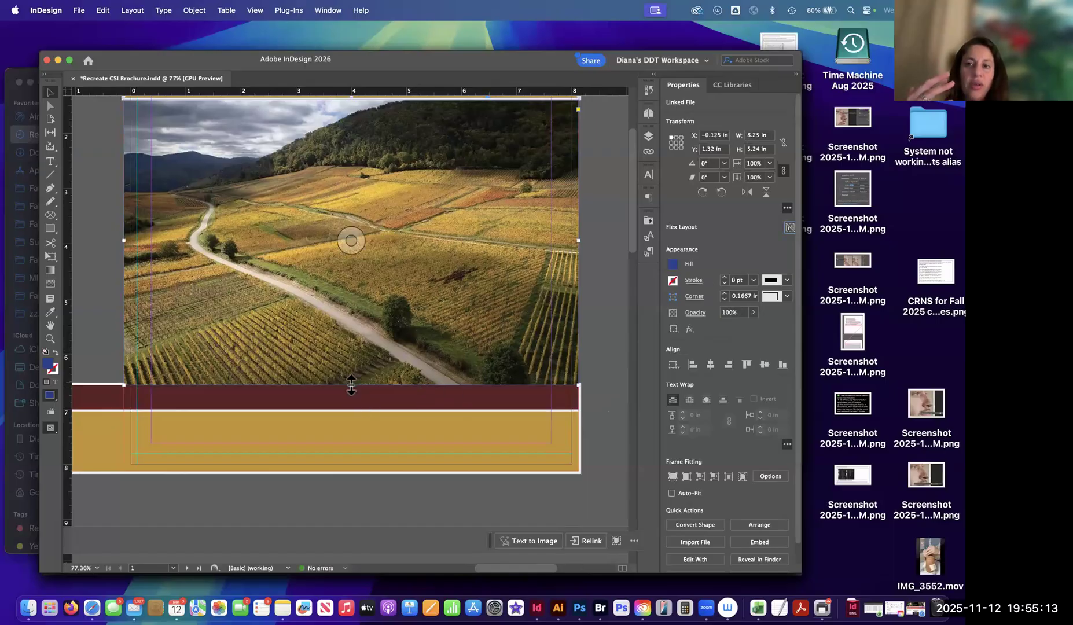
{"action": "left_click_drag", "start_coordinate": [350, 384], "coordinate": [351, 384]}
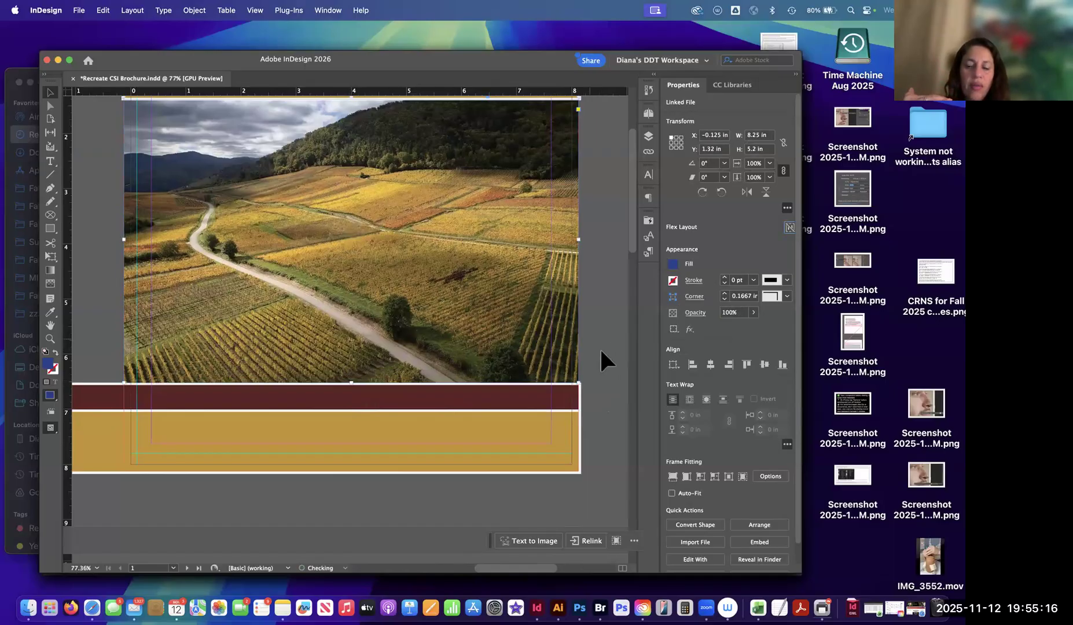
{"action": "left_click", "coordinate": [544, 408]}
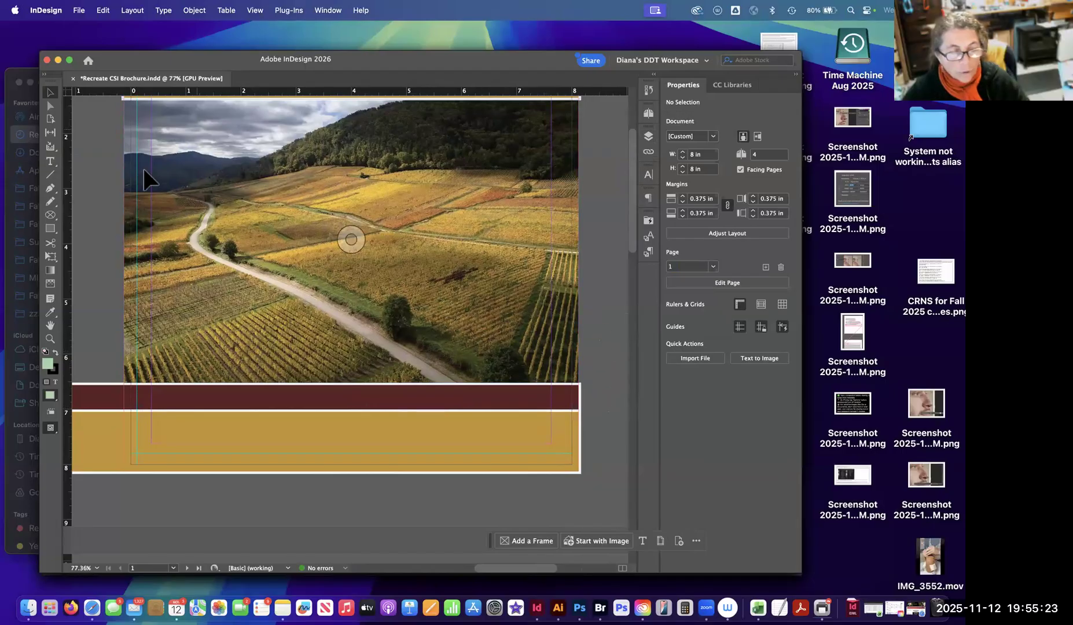
{"action": "scroll", "coordinate": [489, 347], "scroll_direction": "up", "scroll_amount": 5}
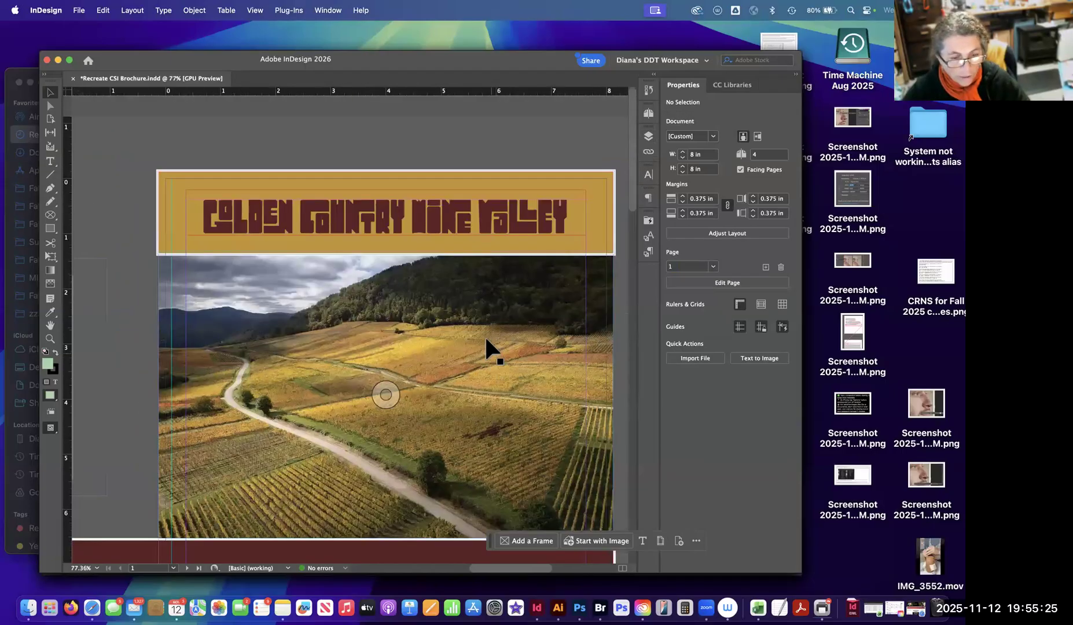
{"action": "scroll", "coordinate": [477, 318], "scroll_direction": "down", "scroll_amount": 2}
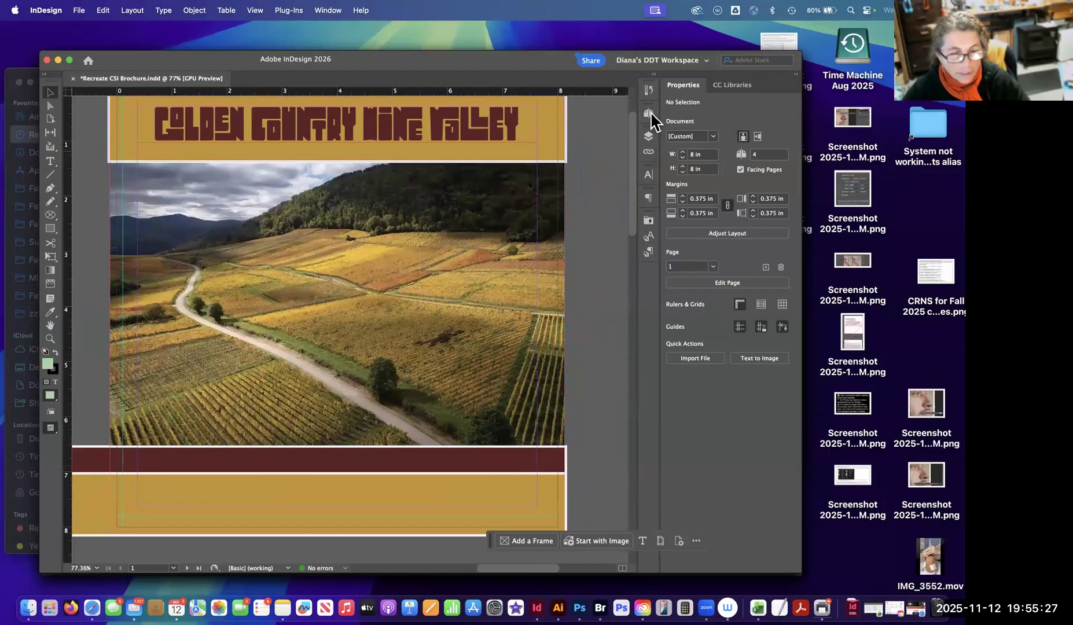
Examine the cover's maroon and gold bottom bands against the vineyard photo's frame and the page edges.
{"action": "left_click", "coordinate": [648, 113]}
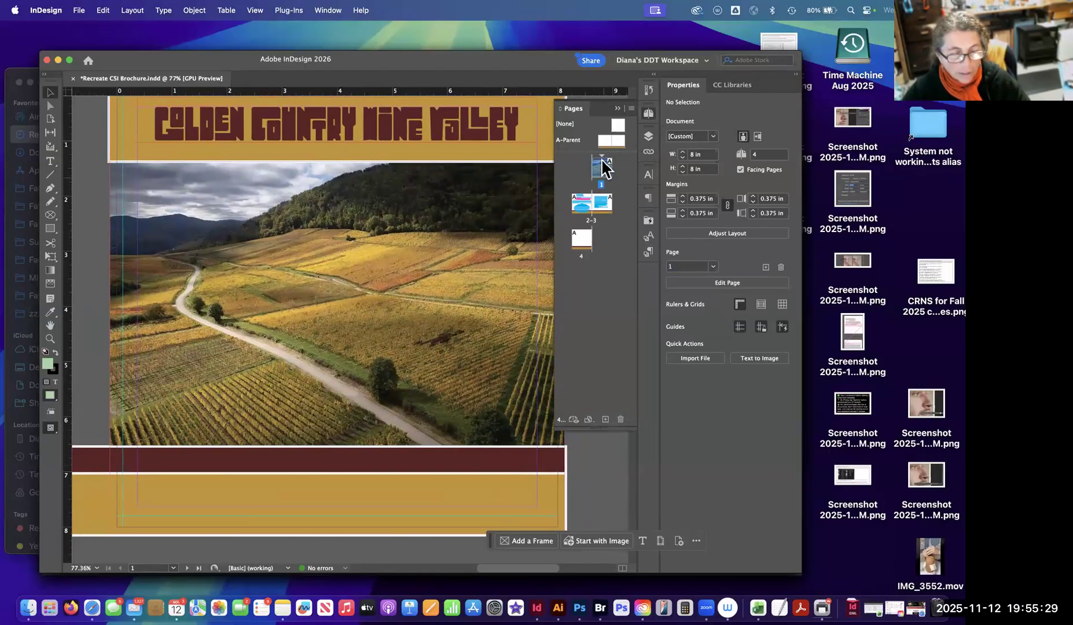
{"action": "left_click", "coordinate": [618, 108]}
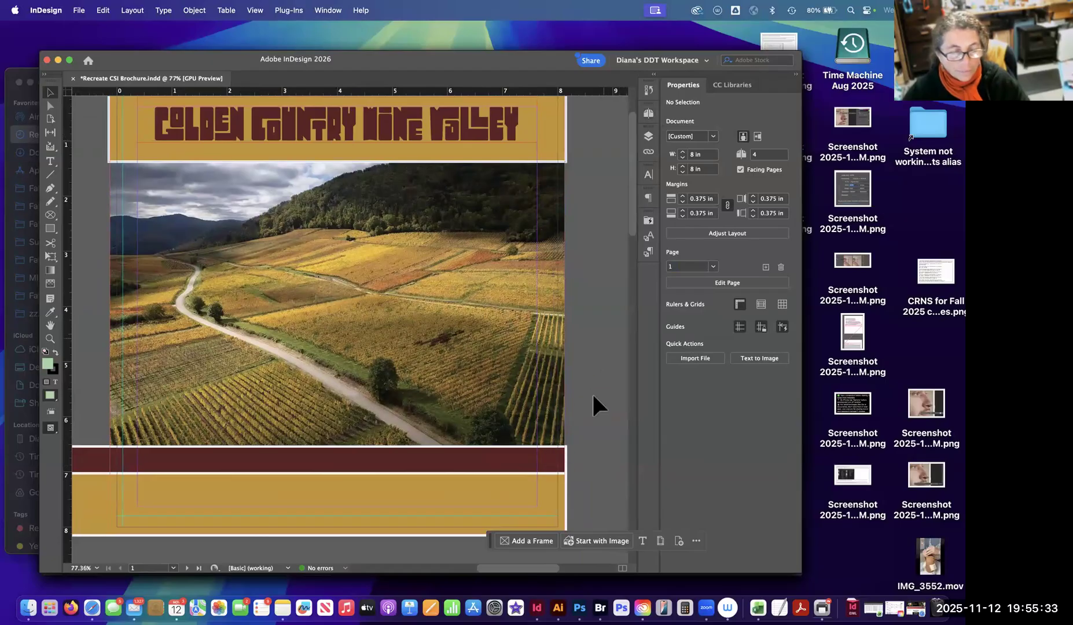
{"action": "left_click", "coordinate": [560, 443]}
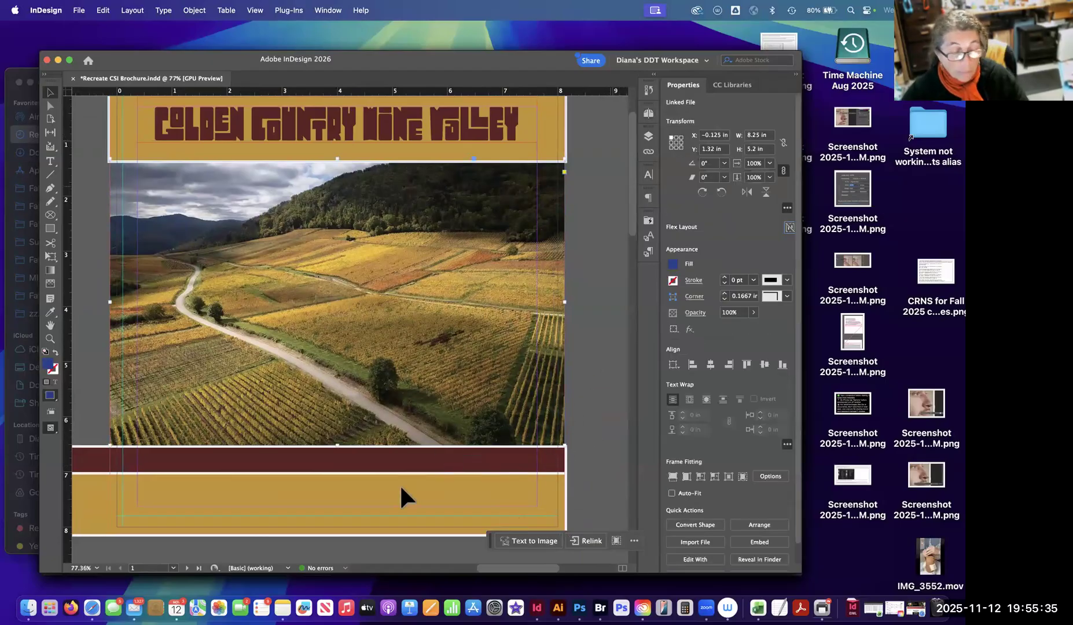
{"action": "scroll", "coordinate": [402, 487], "scroll_direction": "down", "scroll_amount": 3}
{"action": "scroll", "coordinate": [120, 401], "scroll_direction": "down", "scroll_amount": 2}
{"action": "scroll", "coordinate": [120, 400], "scroll_direction": "left", "scroll_amount": 3}
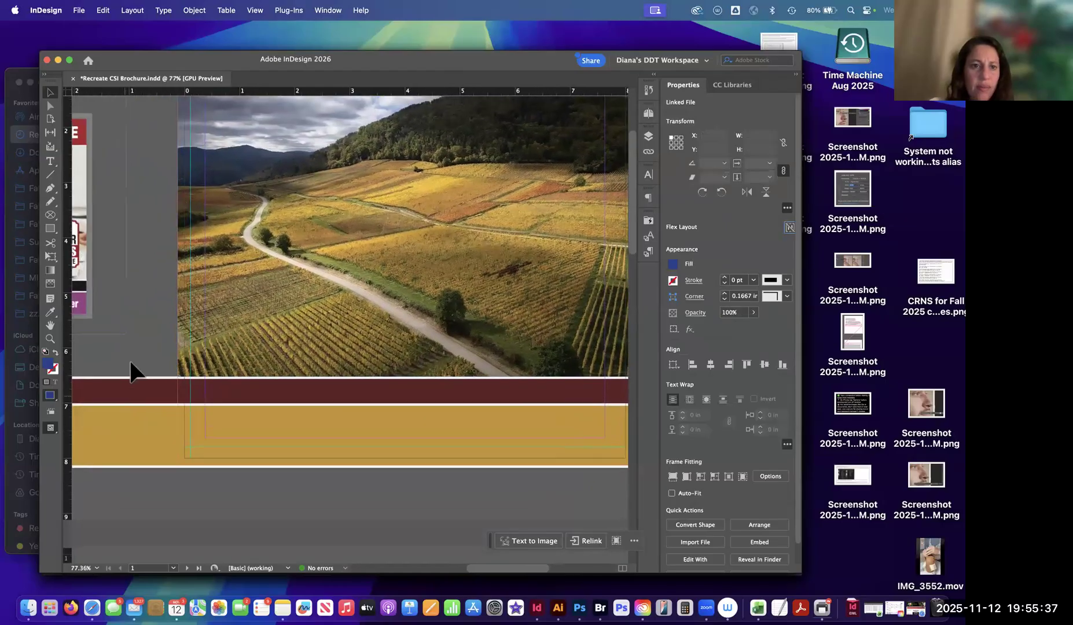
{"action": "left_click", "coordinate": [132, 361]}
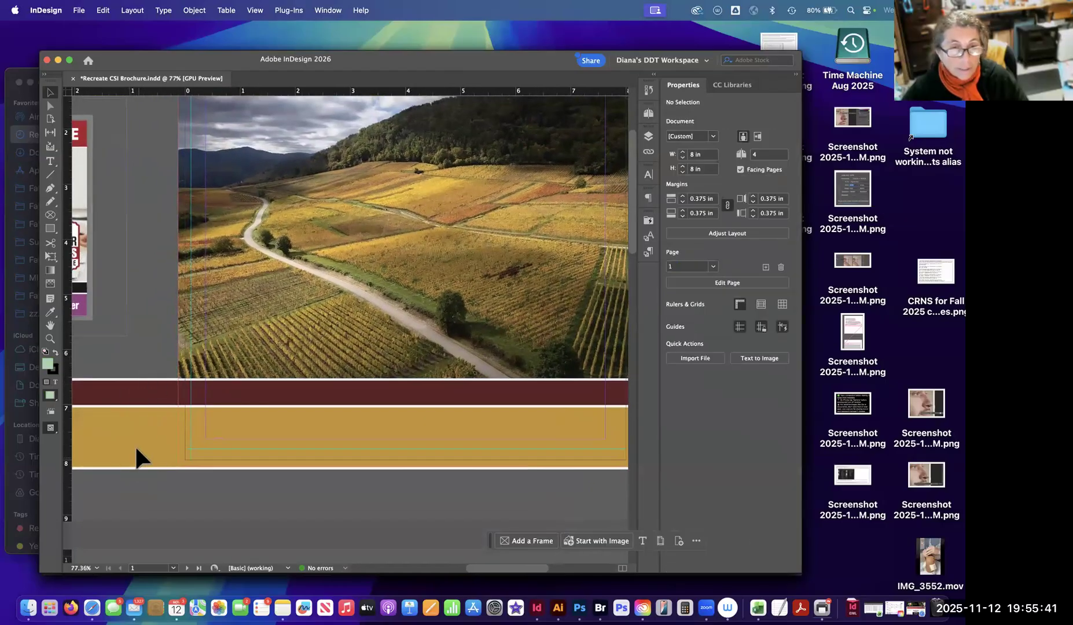
{"action": "scroll", "coordinate": [417, 437], "scroll_direction": "right", "scroll_amount": 2}
{"action": "scroll", "coordinate": [411, 382], "scroll_direction": "down", "scroll_amount": 1}
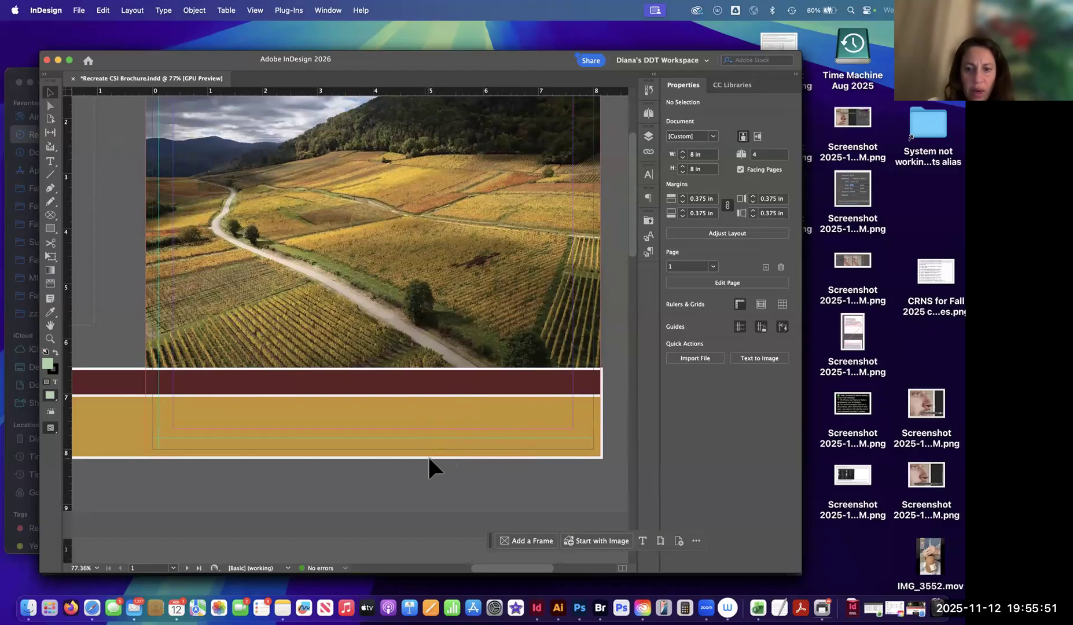
{"action": "left_click", "coordinate": [532, 441]}
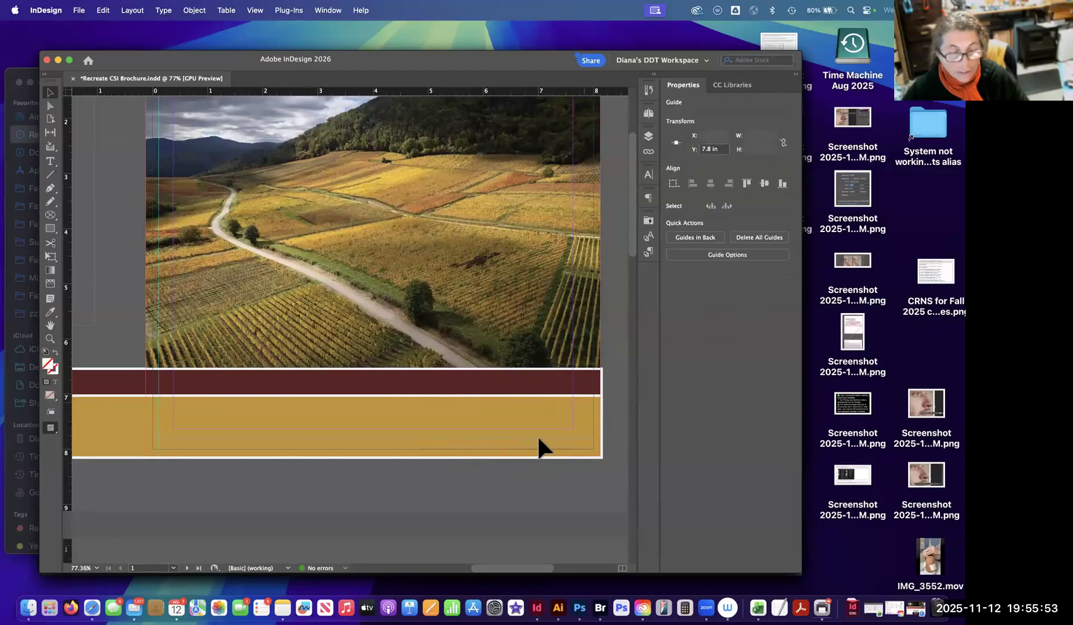
Try moving both bands down on A-Parent, check the effect on page 2, and undo the move.
{"action": "left_click", "coordinate": [648, 113]}
{"action": "double_click", "coordinate": [607, 141]}
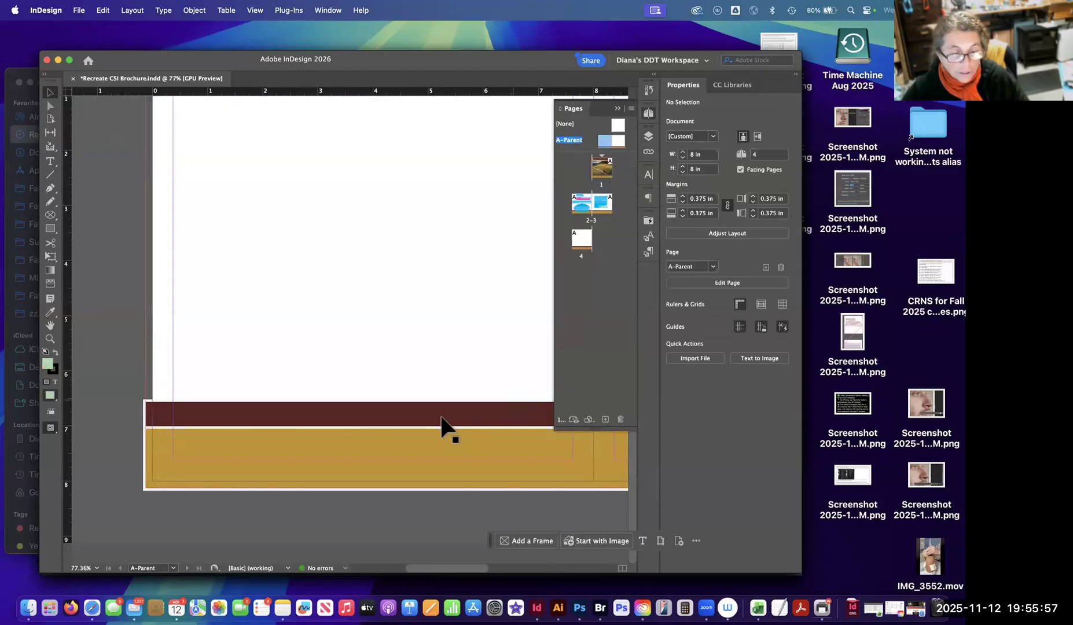
{"action": "key", "text": "super+a"}
{"action": "left_click_drag", "start_coordinate": [464, 408], "coordinate": [305, 477]}
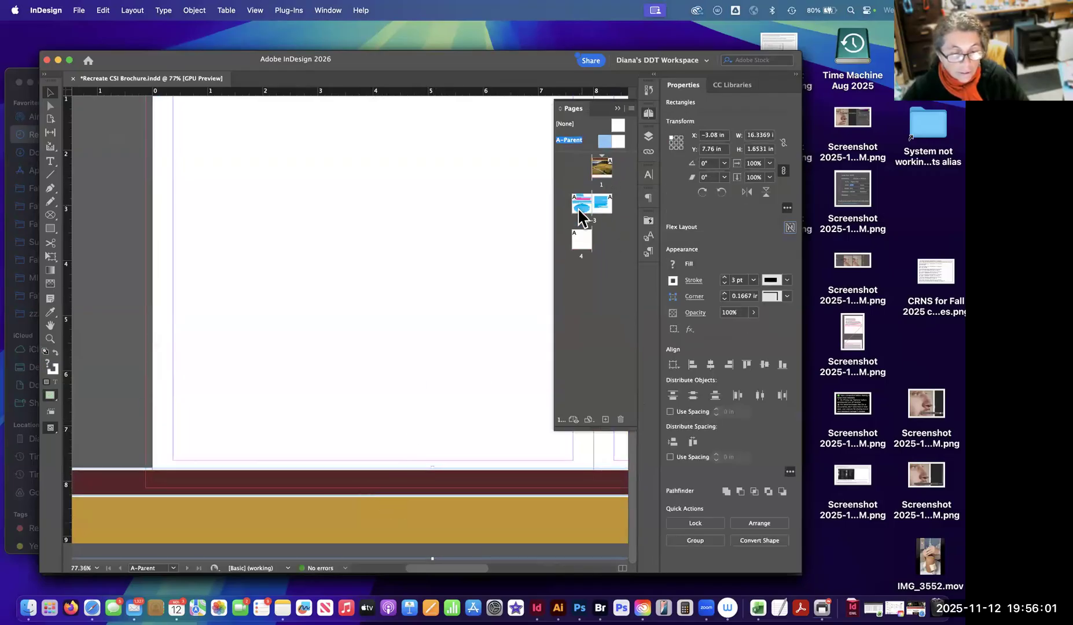
{"action": "double_click", "coordinate": [581, 206]}
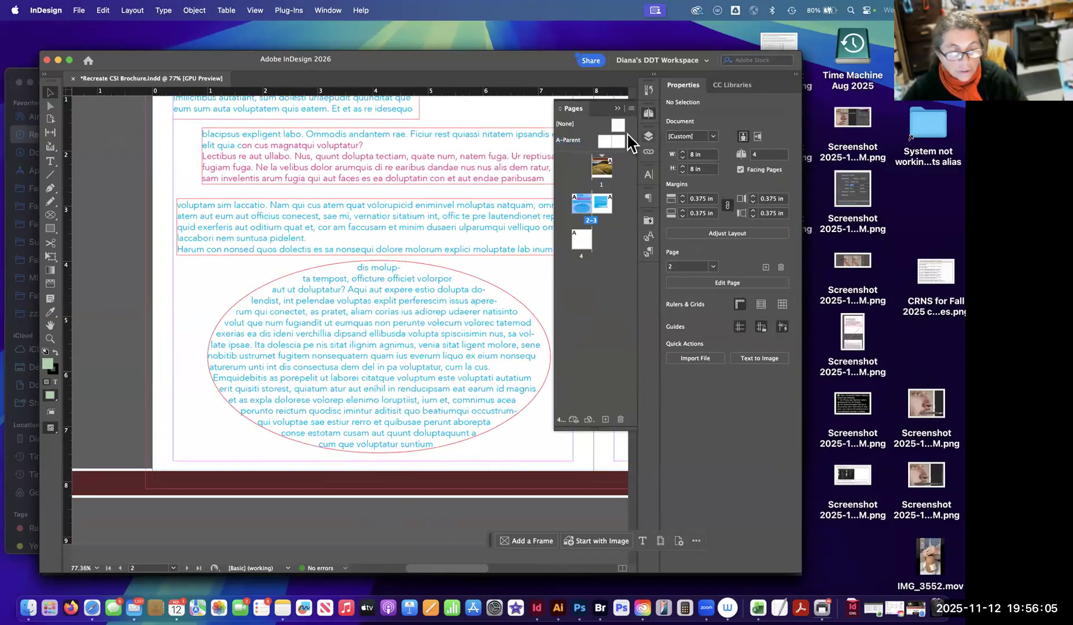
{"action": "double_click", "coordinate": [614, 139]}
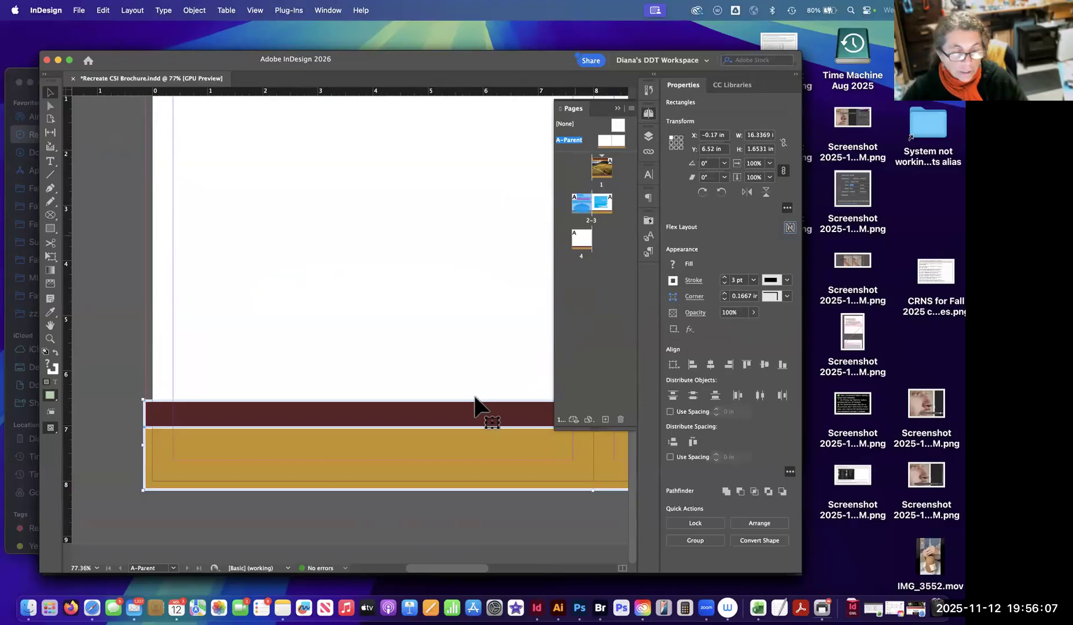
{"action": "key", "text": "super+a"}
View the whole A-Parent spread with both bands running across its two facing pages.
{"action": "double_click", "coordinate": [608, 139]}
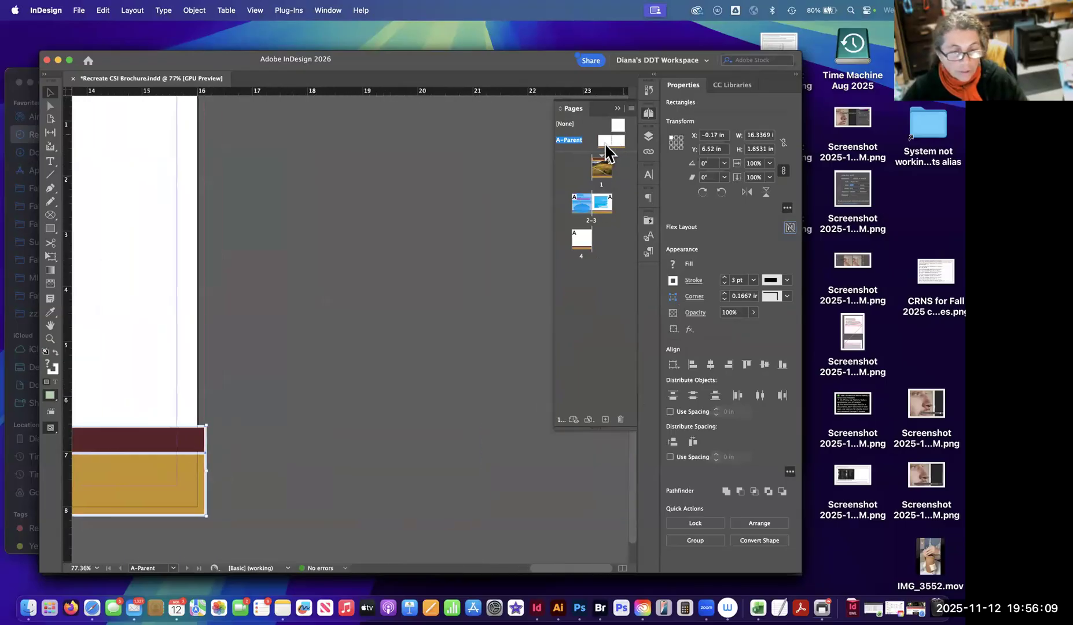
{"action": "double_click", "coordinate": [605, 145]}
{"action": "scroll", "coordinate": [451, 434], "scroll_direction": "right", "scroll_amount": 5}
{"action": "scroll", "coordinate": [451, 434], "scroll_direction": "down", "scroll_amount": 2}
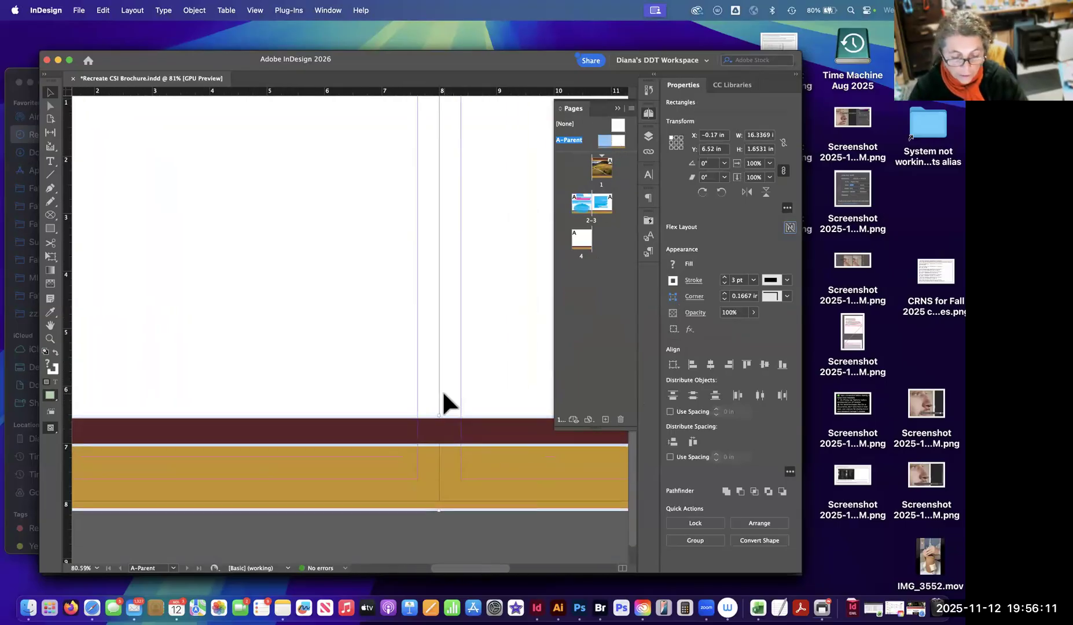
{"action": "key", "text": "super+minus"}
{"action": "key", "text": "super+minus"}
{"action": "key", "text": "super+minus"}
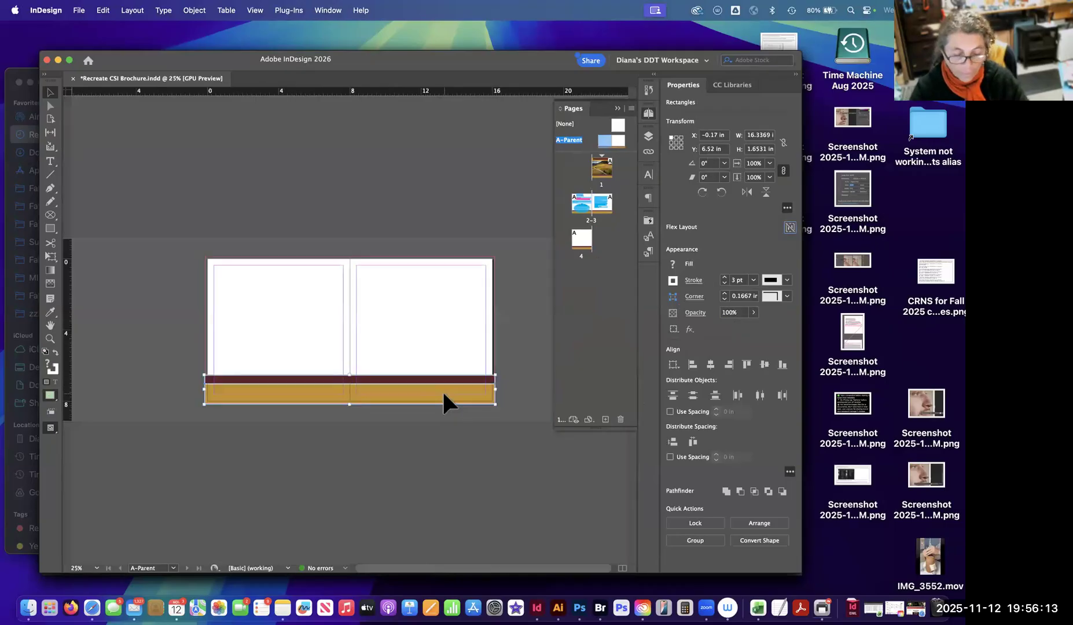
{"action": "key", "text": "super+minus"}
{"action": "key", "text": "super+minus"}
{"action": "key", "text": "super+equal"}
{"action": "key", "text": "super+equal"}
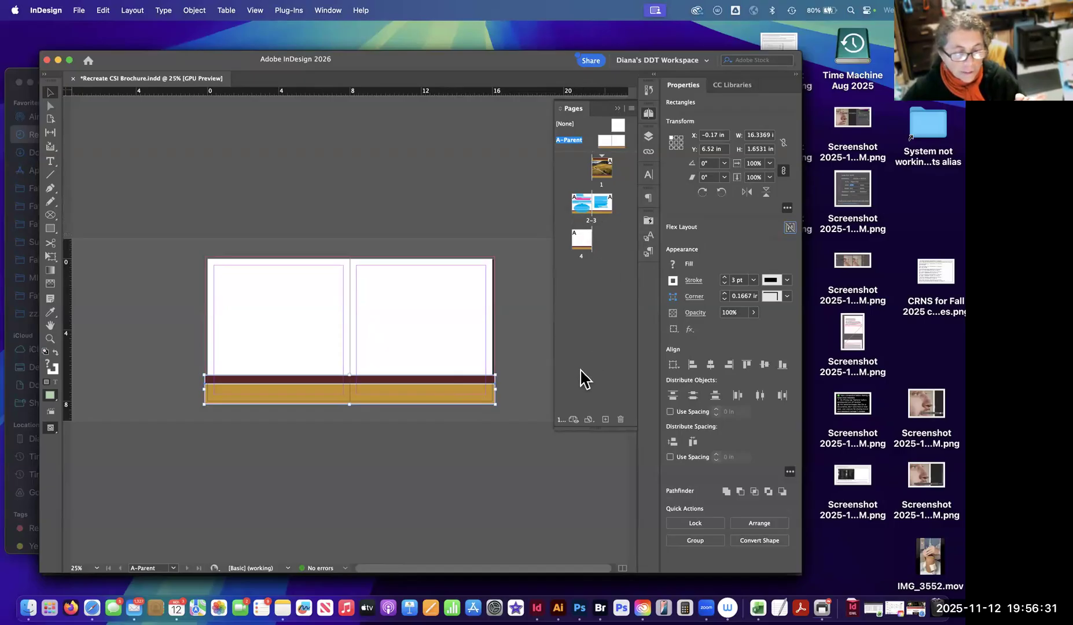
Try adding a new blank parent spread from the Pages panel, and undo the addition.
{"action": "left_click_drag", "start_coordinate": [595, 419], "coordinate": [594, 383]}
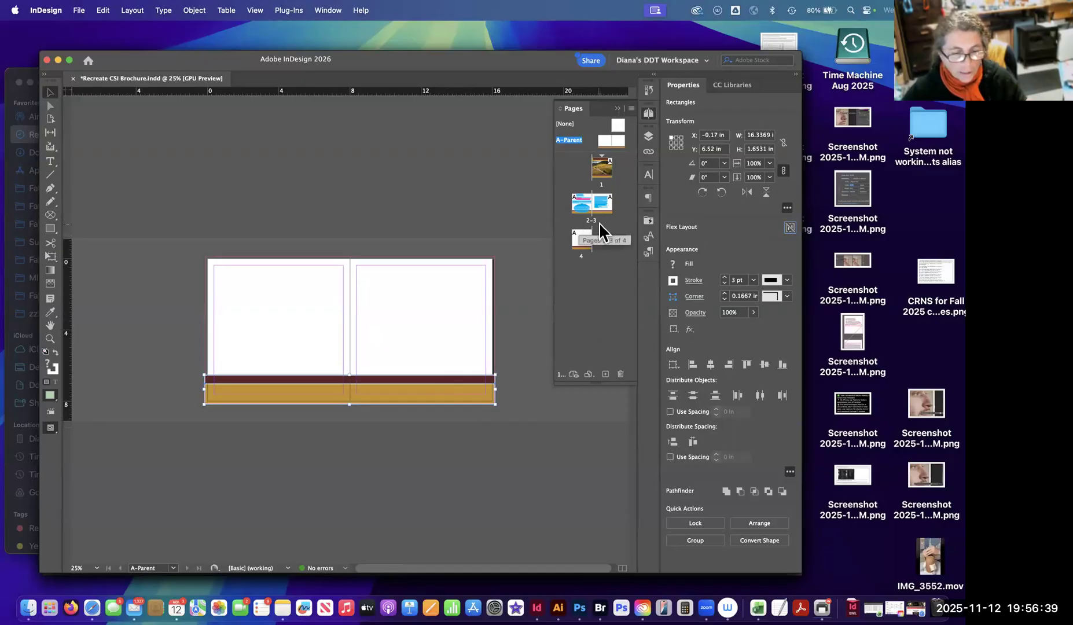
{"action": "left_click", "coordinate": [606, 381]}
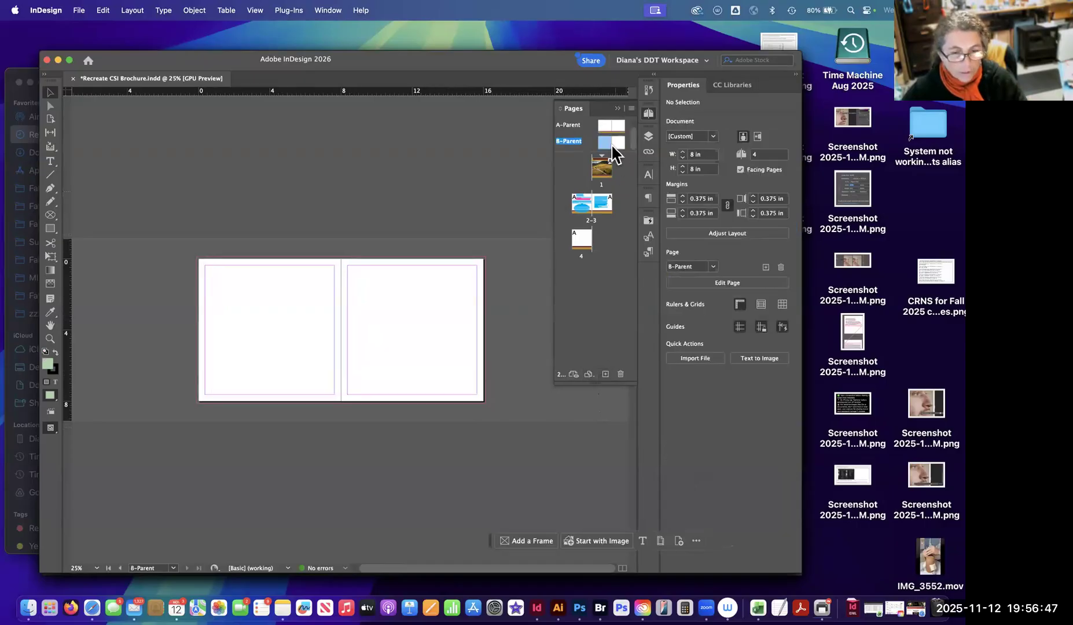
{"action": "key", "text": "super+z"}
Add two pages with A-Parent applied after page 3 of the brochure.
{"action": "double_click", "coordinate": [605, 216]}
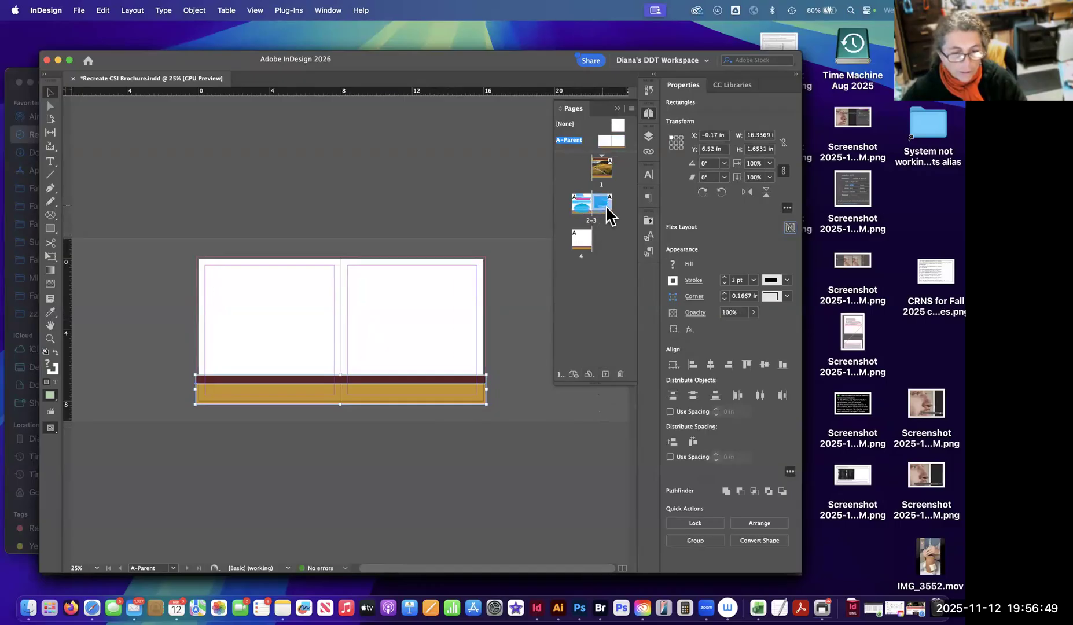
{"action": "left_click", "coordinate": [606, 375]}
{"action": "left_click", "coordinate": [606, 375]}
{"action": "left_click", "coordinate": [603, 245]}
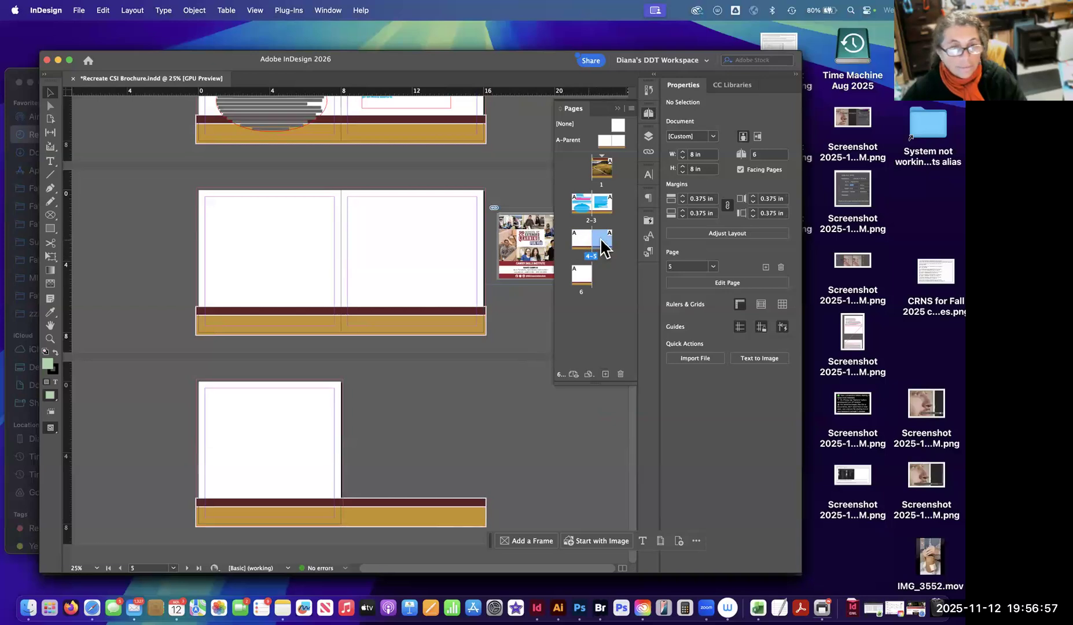
Examine the page thumbnails to check the brochure's page order and its facing spreads.
{"action": "left_click", "coordinate": [602, 278]}
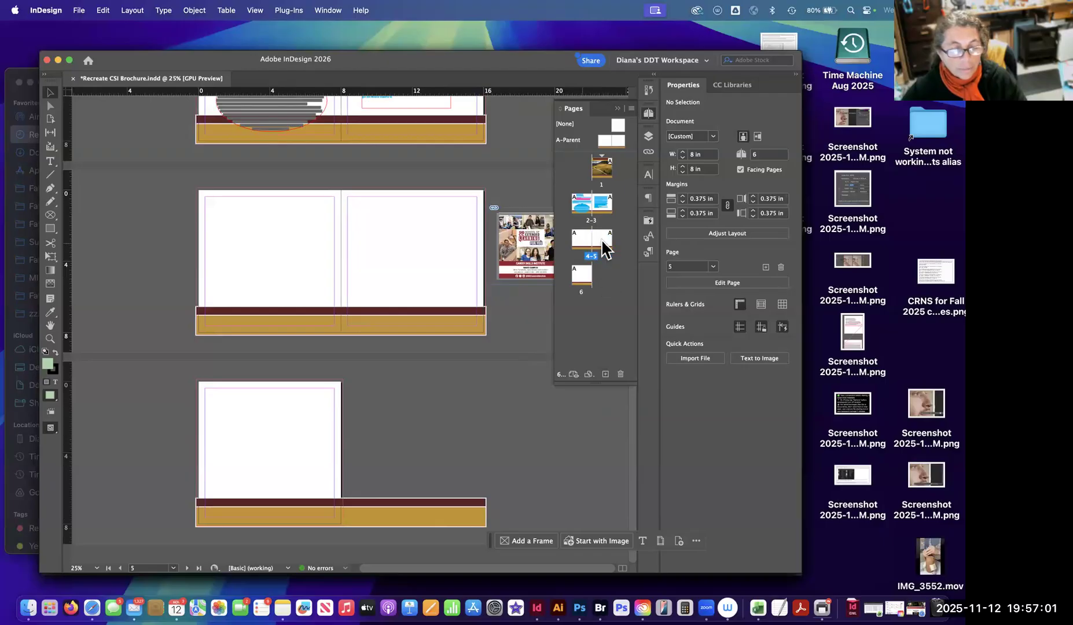
{"action": "left_click", "coordinate": [603, 243]}
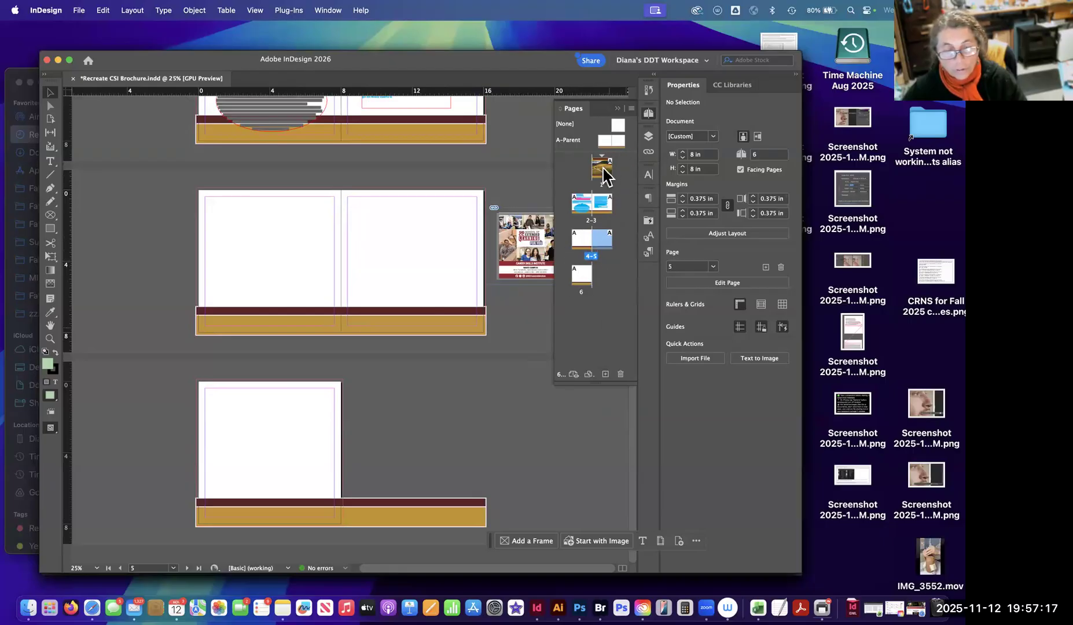
{"action": "left_click", "coordinate": [591, 308]}
{"action": "left_click", "coordinate": [581, 276]}
{"action": "left_click", "coordinate": [610, 231]}
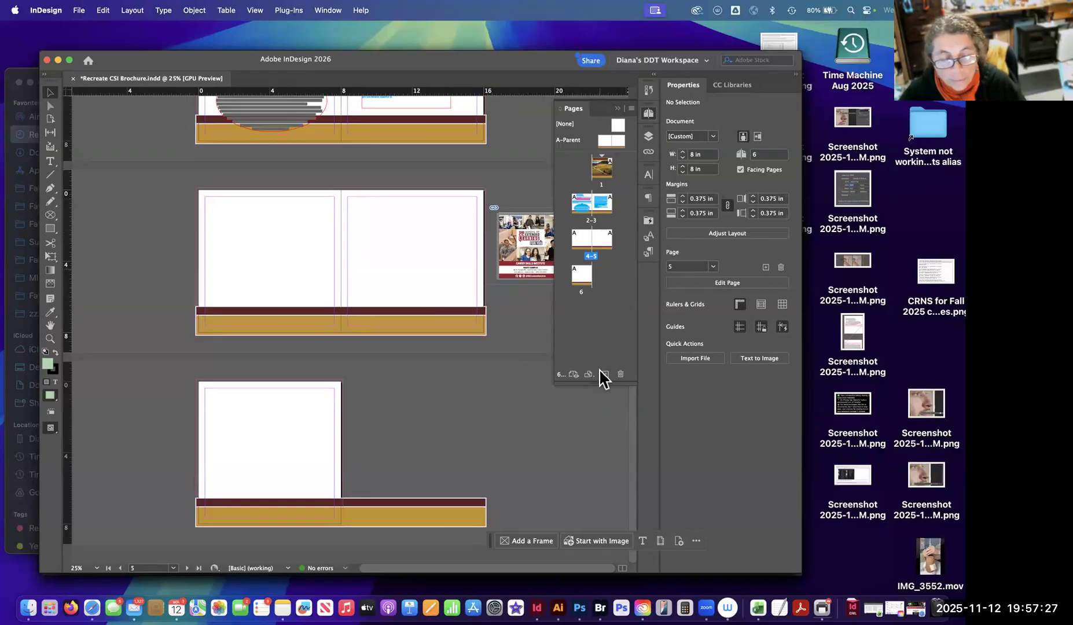
{"action": "left_click", "coordinate": [580, 239]}
{"action": "left_click", "coordinate": [600, 303]}
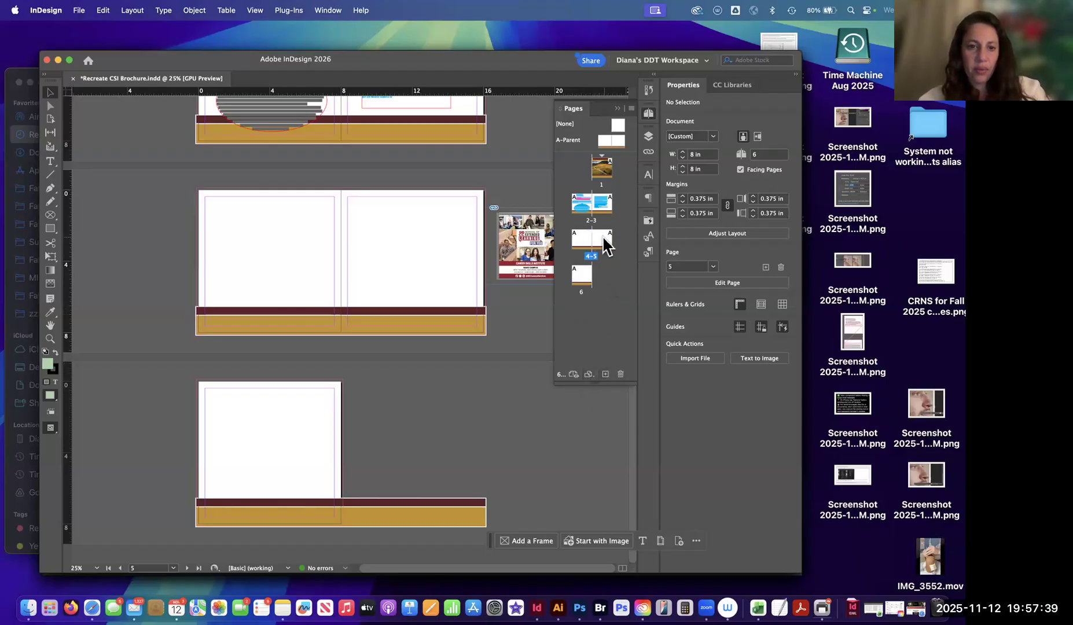
Add two more A-Parent pages before the last page, extending the brochure to eight pages.
{"action": "left_click", "coordinate": [606, 376]}
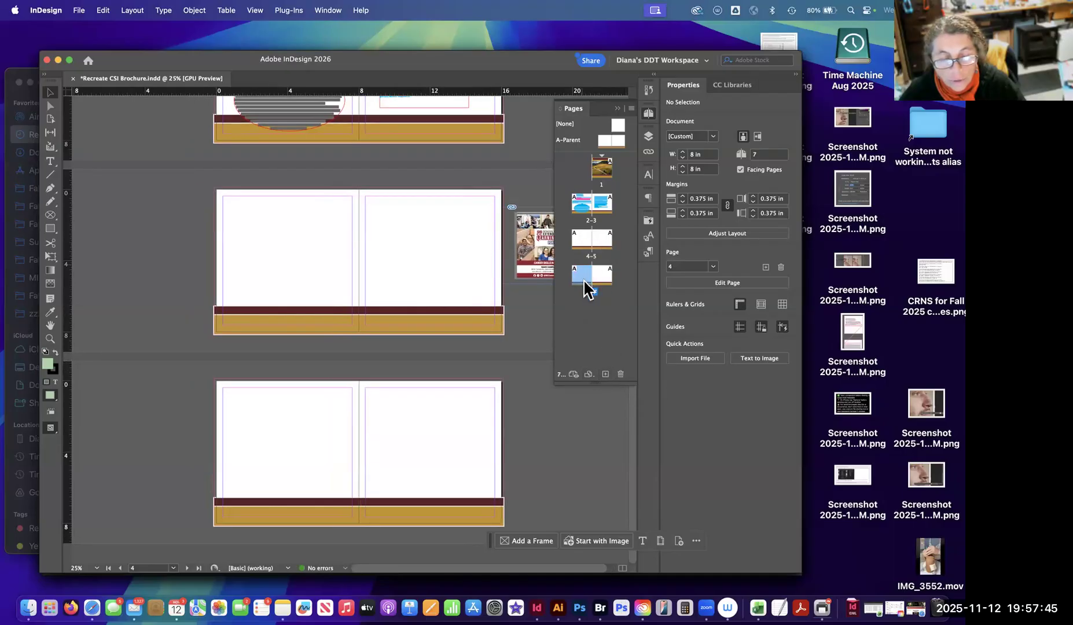
{"action": "left_click", "coordinate": [606, 376]}
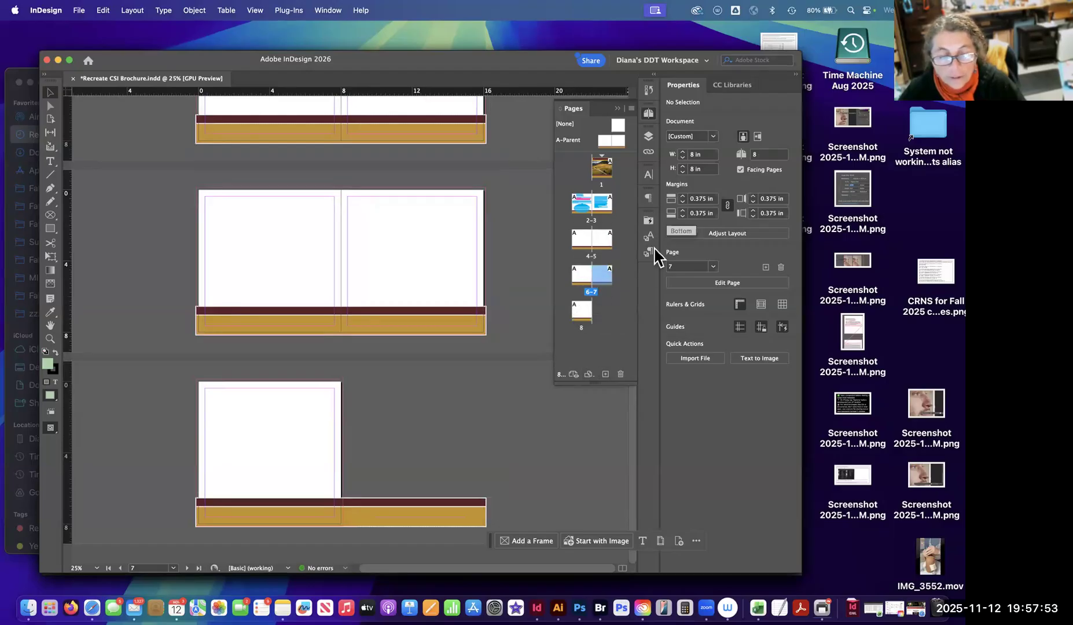
{"action": "left_click", "coordinate": [594, 334]}
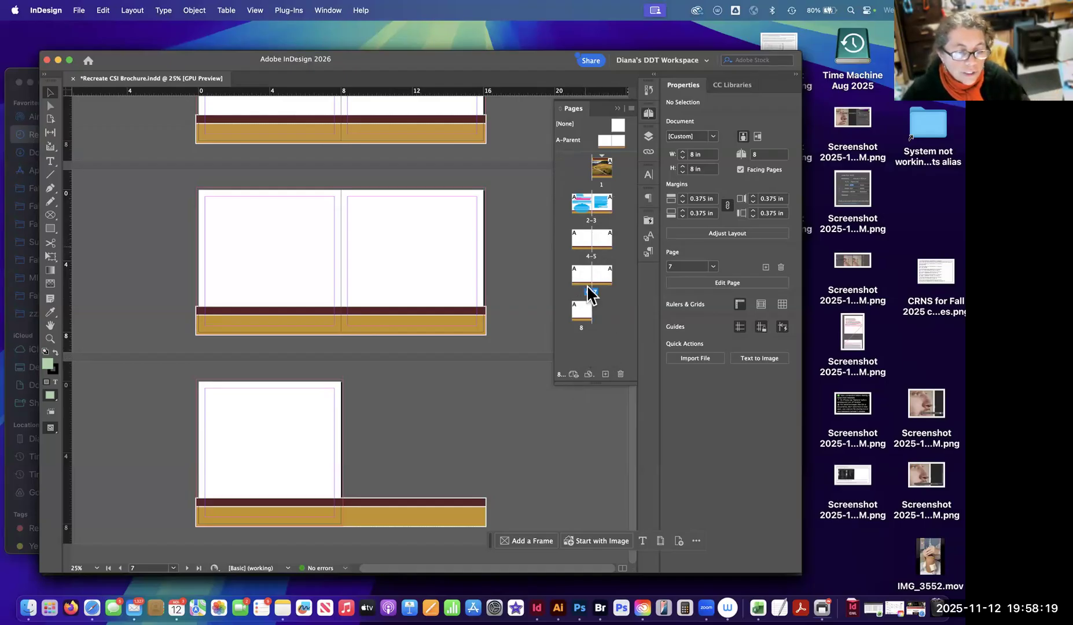
{"action": "left_click", "coordinate": [605, 276]}
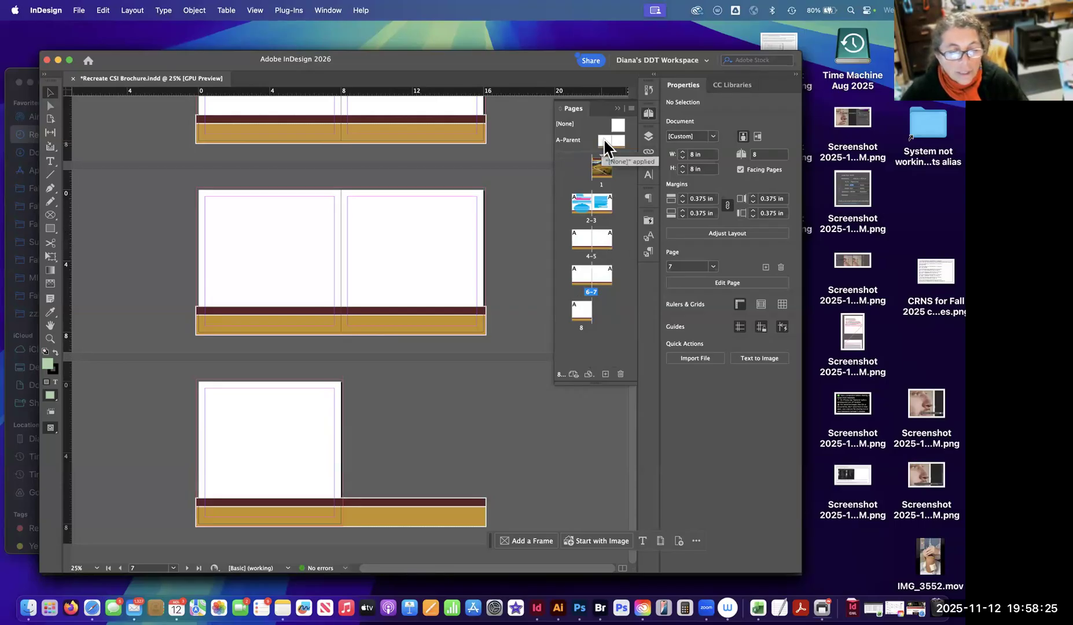
Add two blank parent spreads, B-Parent and C-Parent, and enlarge the Pages panel so all parents and pages show.
{"action": "mouse_move", "coordinate": [617, 124]}
{"action": "left_mouse_down"}
{"action": "mouse_move", "coordinate": [617, 145]}
{"action": "mouse_move", "coordinate": [598, 137]}
{"action": "mouse_move", "coordinate": [611, 139]}
{"action": "mouse_move", "coordinate": [602, 238]}
{"action": "mouse_move", "coordinate": [618, 235]}
{"action": "mouse_move", "coordinate": [598, 145]}
{"action": "mouse_move", "coordinate": [622, 136]}
{"action": "left_mouse_up"}
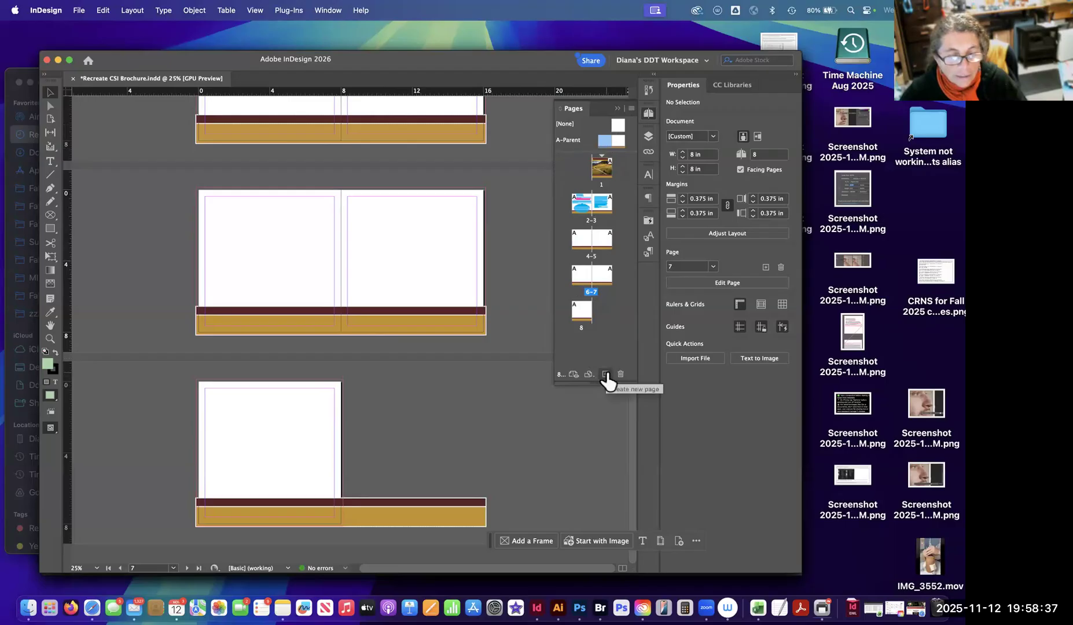
{"action": "left_click", "coordinate": [606, 374]}
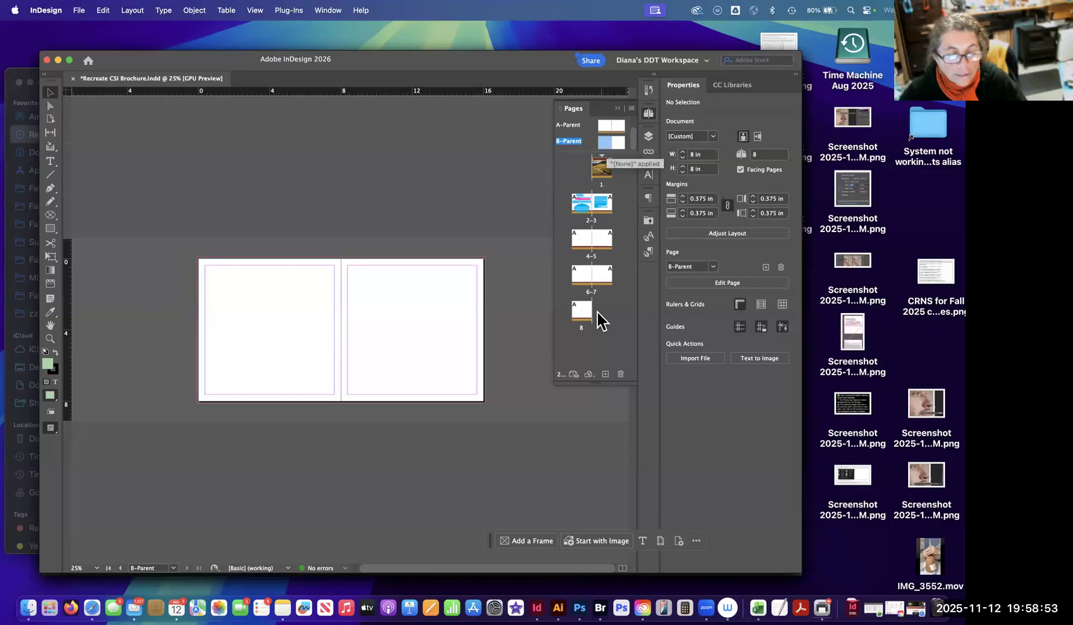
{"action": "left_click", "coordinate": [606, 375]}
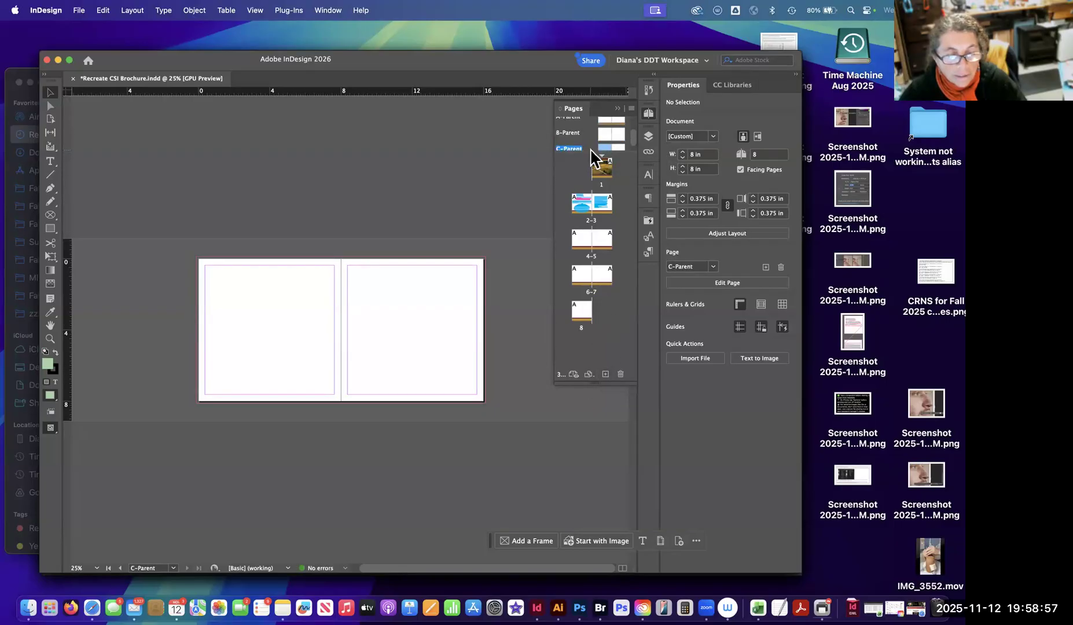
{"action": "left_click_drag", "start_coordinate": [591, 151], "coordinate": [587, 185]}
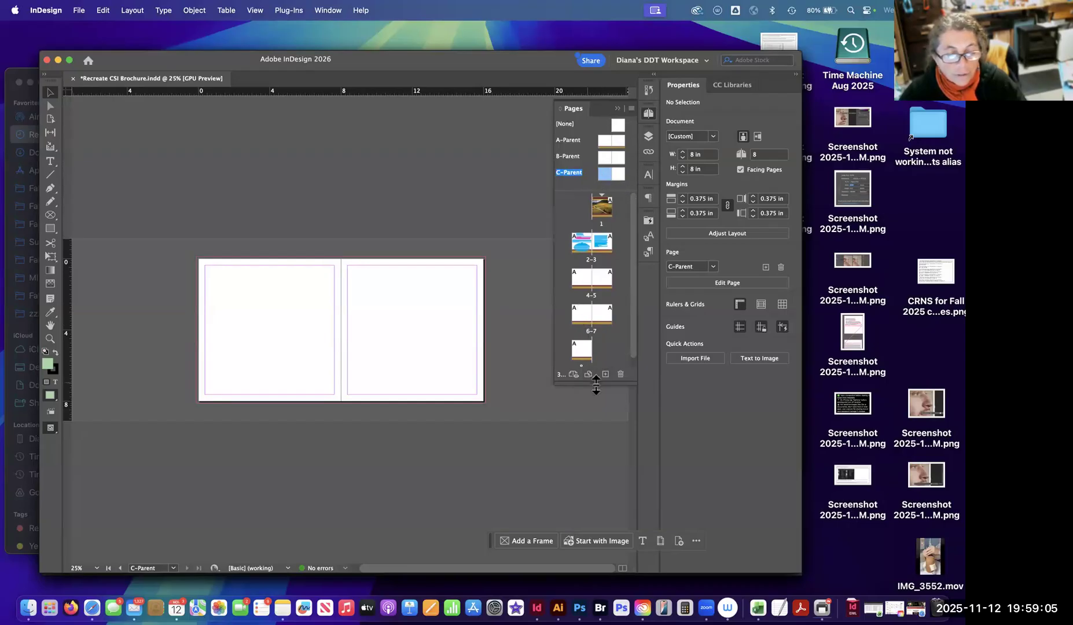
{"action": "left_click_drag", "start_coordinate": [596, 398], "coordinate": [596, 412]}
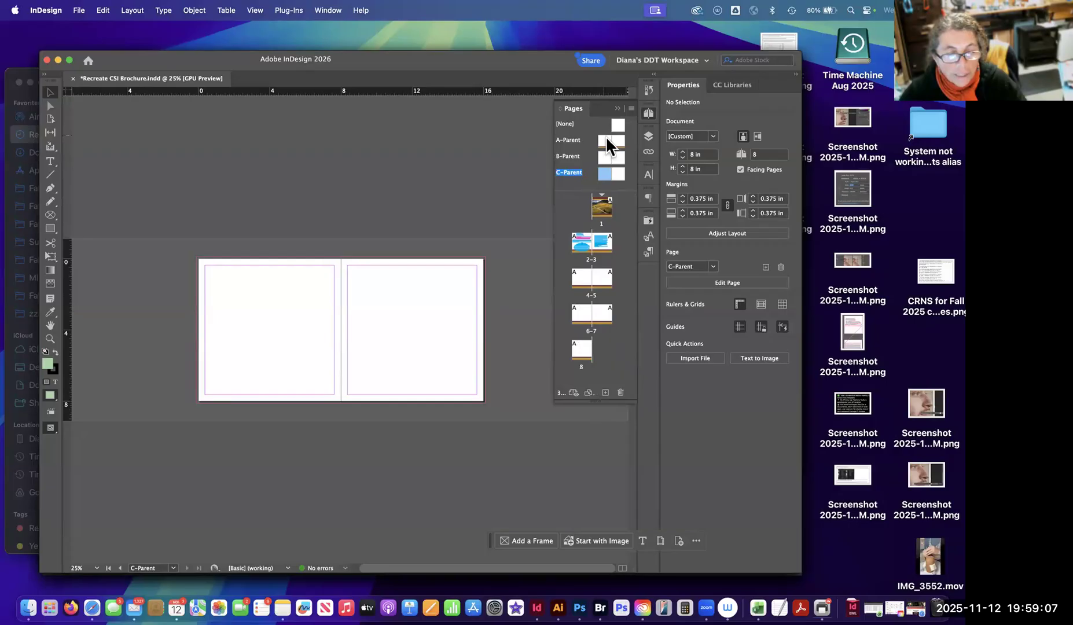
Examine which parent is applied to each brochure page, and open the A-Parent spread.
{"action": "left_click", "coordinate": [570, 172]}
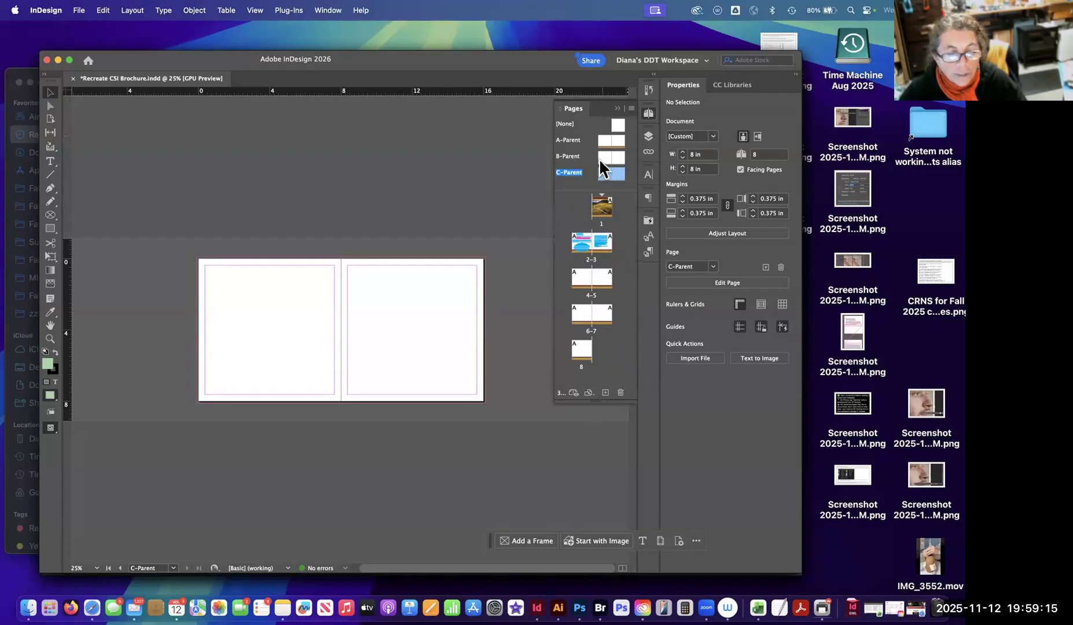
{"action": "left_click", "coordinate": [581, 240]}
{"action": "left_click", "coordinate": [574, 274]}
{"action": "left_click", "coordinate": [574, 306]}
{"action": "left_click", "coordinate": [575, 350]}
{"action": "left_click", "coordinate": [579, 279]}
{"action": "left_click", "coordinate": [608, 237]}
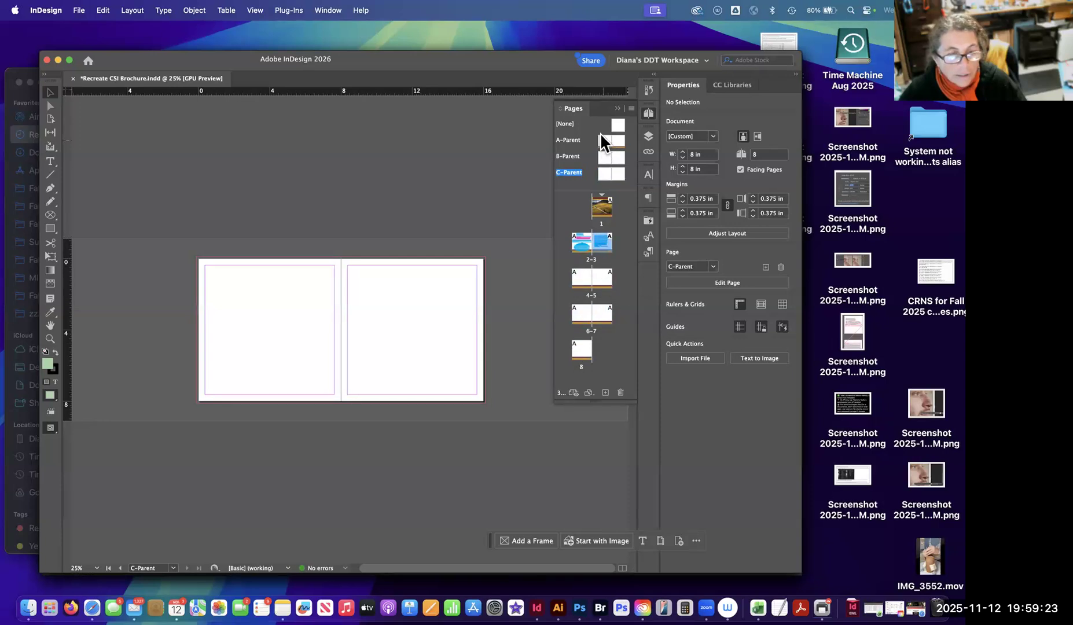
{"action": "double_click", "coordinate": [604, 140]}
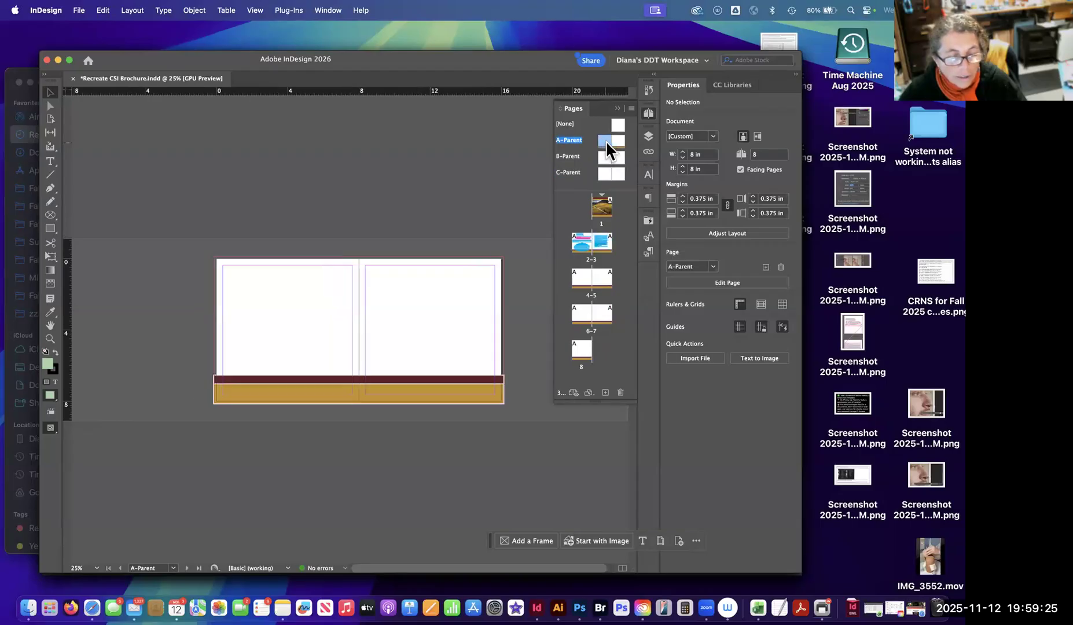
Copy A-Parent's maroon and gold bottom bands onto the B-Parent spread in the same position.
{"action": "left_click_drag", "start_coordinate": [501, 356], "coordinate": [456, 408]}
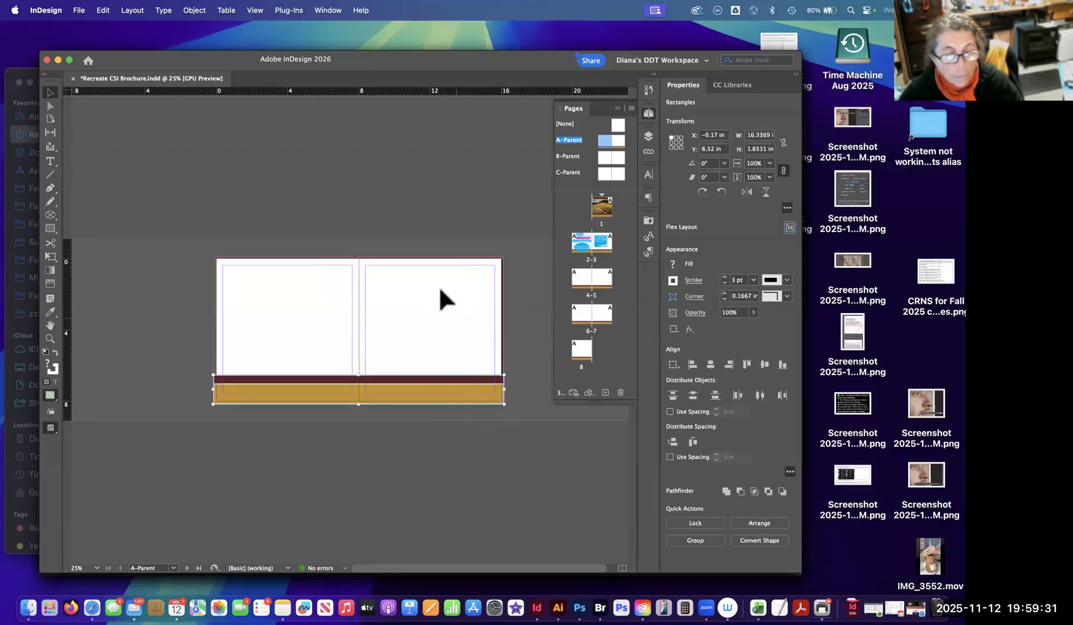
{"action": "double_click", "coordinate": [603, 156]}
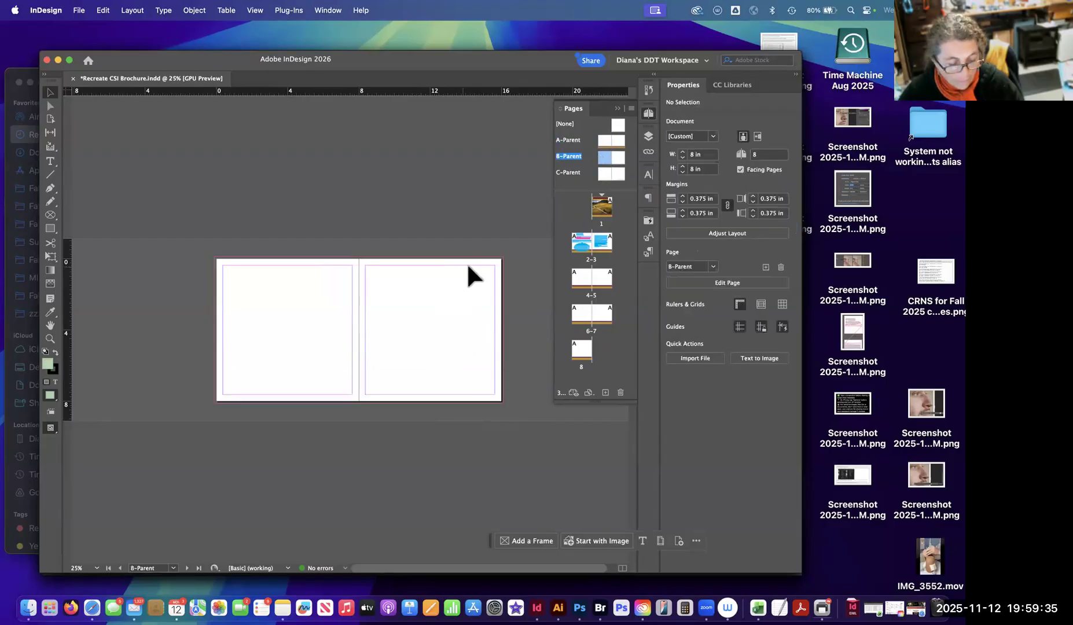
{"action": "left_click", "coordinate": [103, 10]}
{"action": "left_click", "coordinate": [119, 123]}
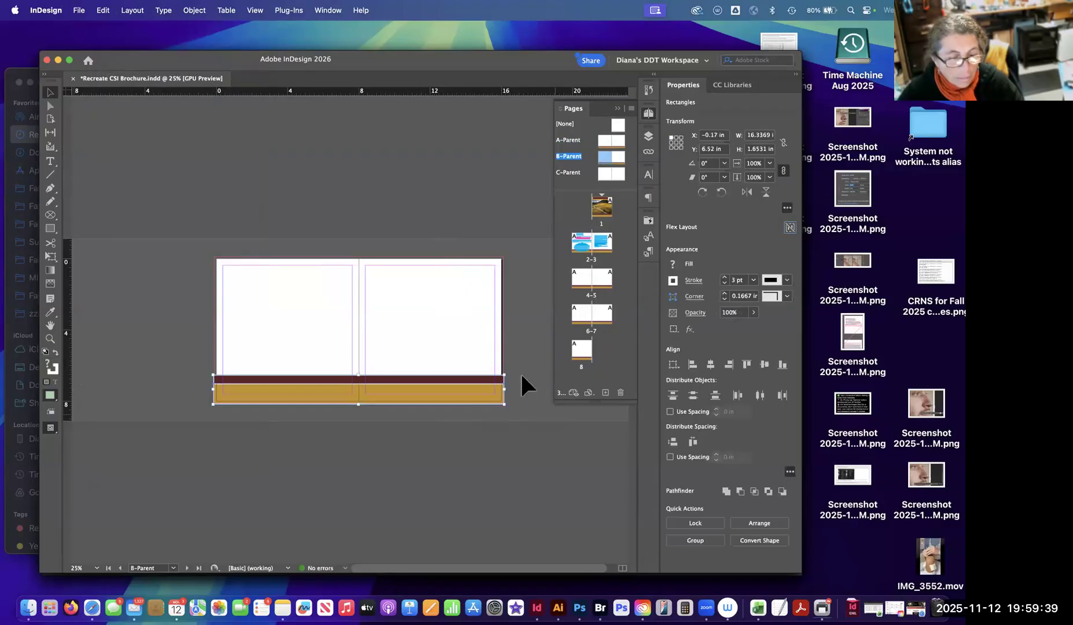
{"action": "key", "text": "super+shift+a"}
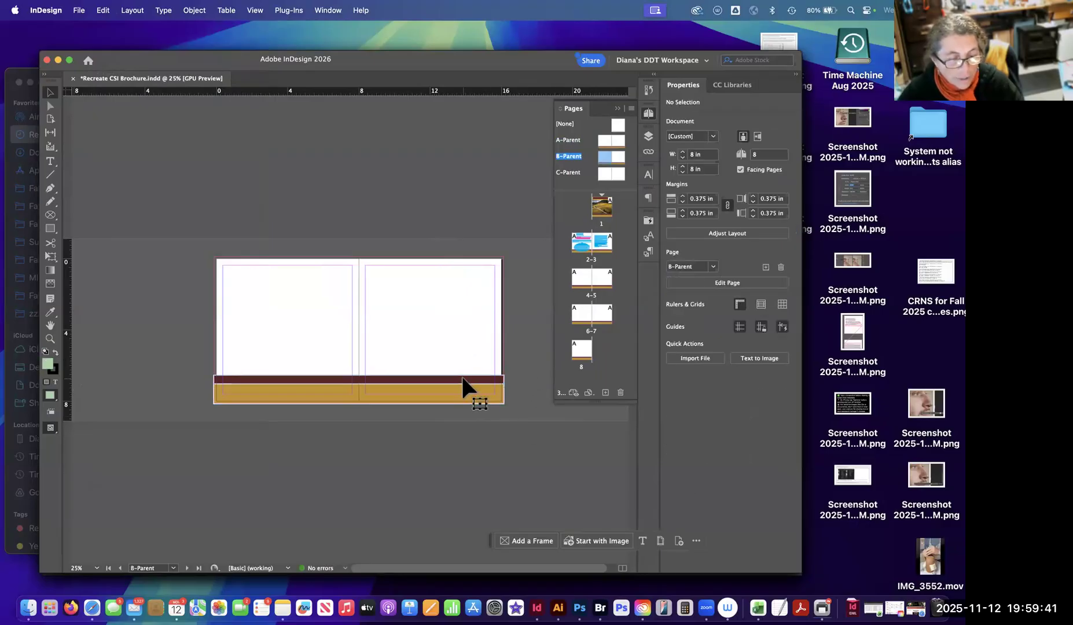
Recolour B-Parent's bands, filling the narrow upper band with the blue swatch and the lower band with the red swatch.
{"action": "left_click", "coordinate": [463, 379]}
{"action": "left_click", "coordinate": [672, 265]}
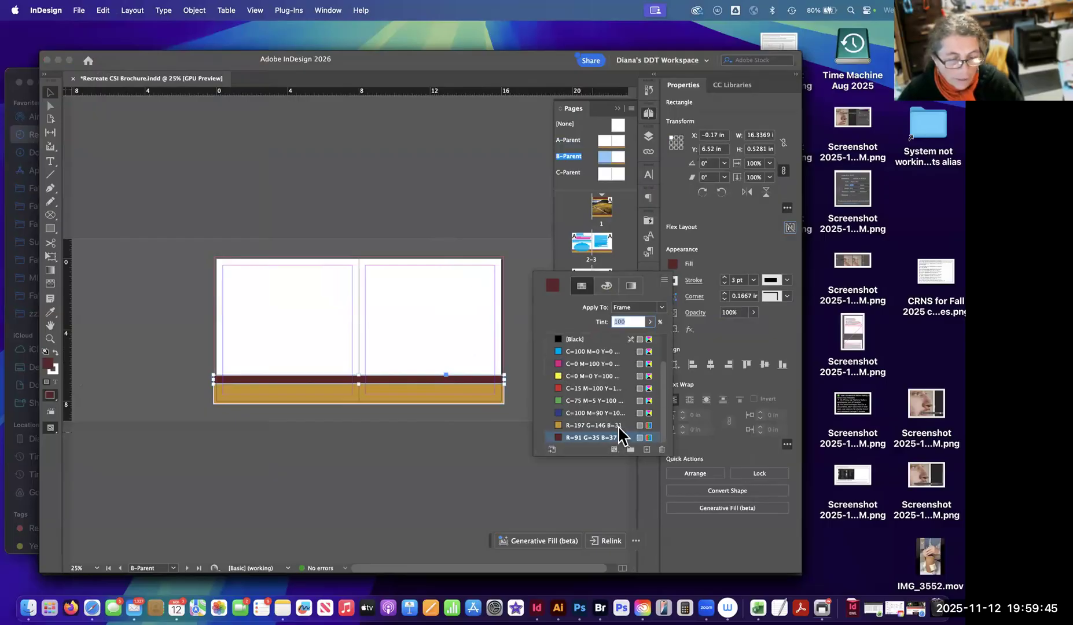
{"action": "left_click", "coordinate": [558, 414]}
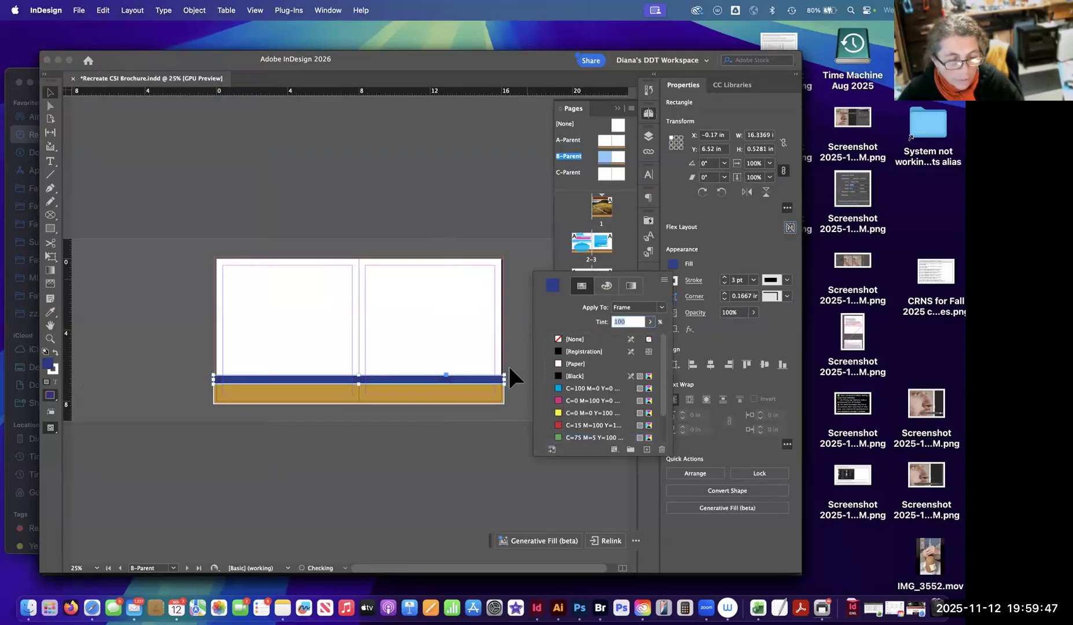
{"action": "left_click", "coordinate": [472, 391]}
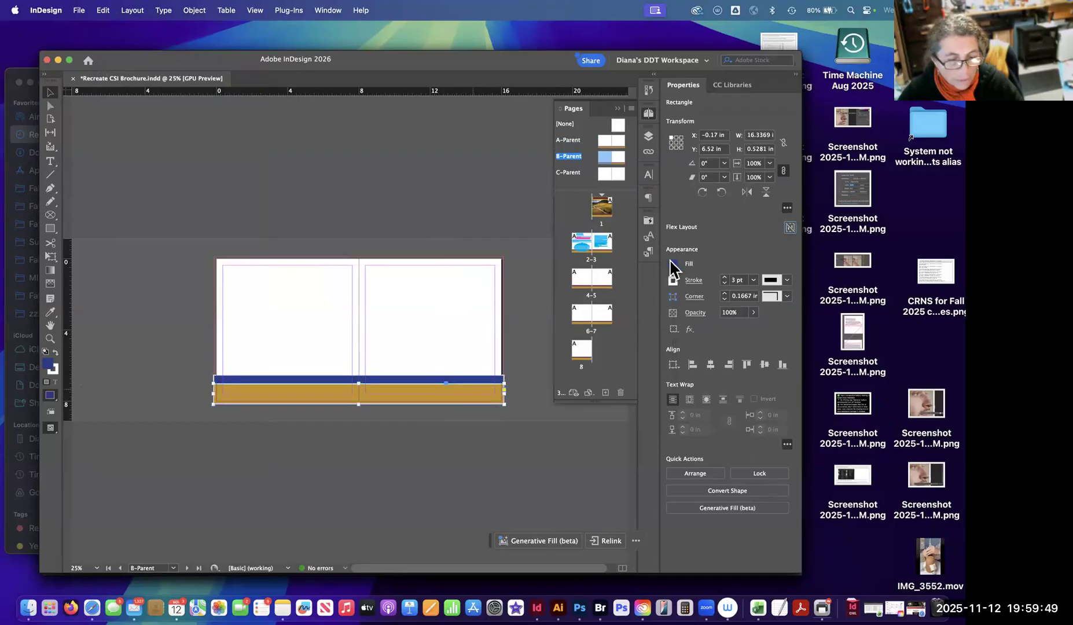
{"action": "left_click", "coordinate": [672, 265]}
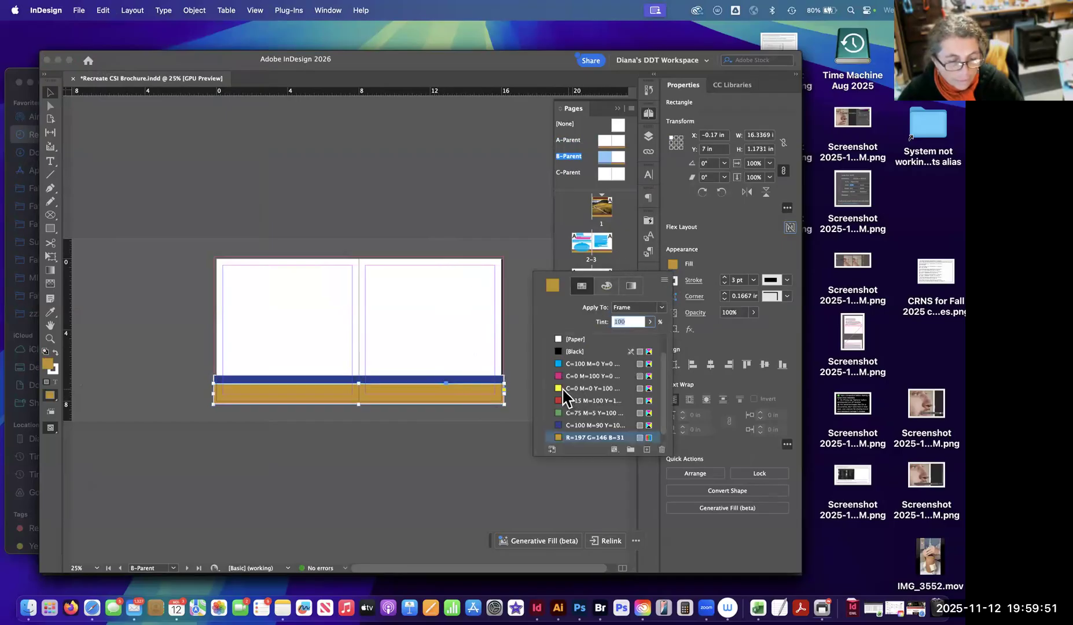
{"action": "left_click", "coordinate": [597, 388]}
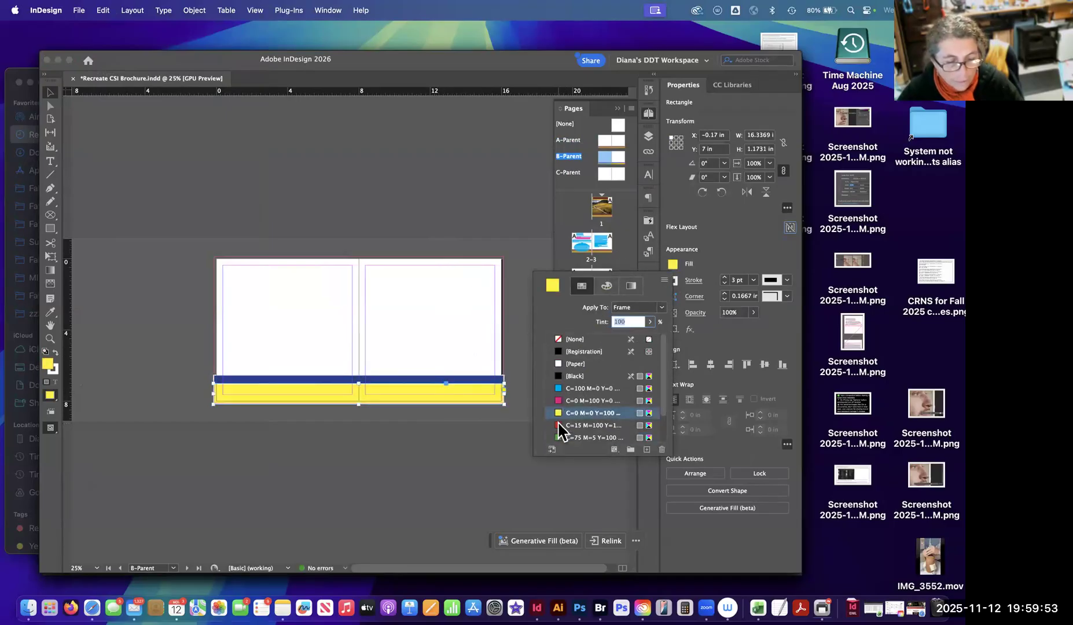
{"action": "left_click", "coordinate": [573, 426]}
{"action": "left_click", "coordinate": [525, 251]}
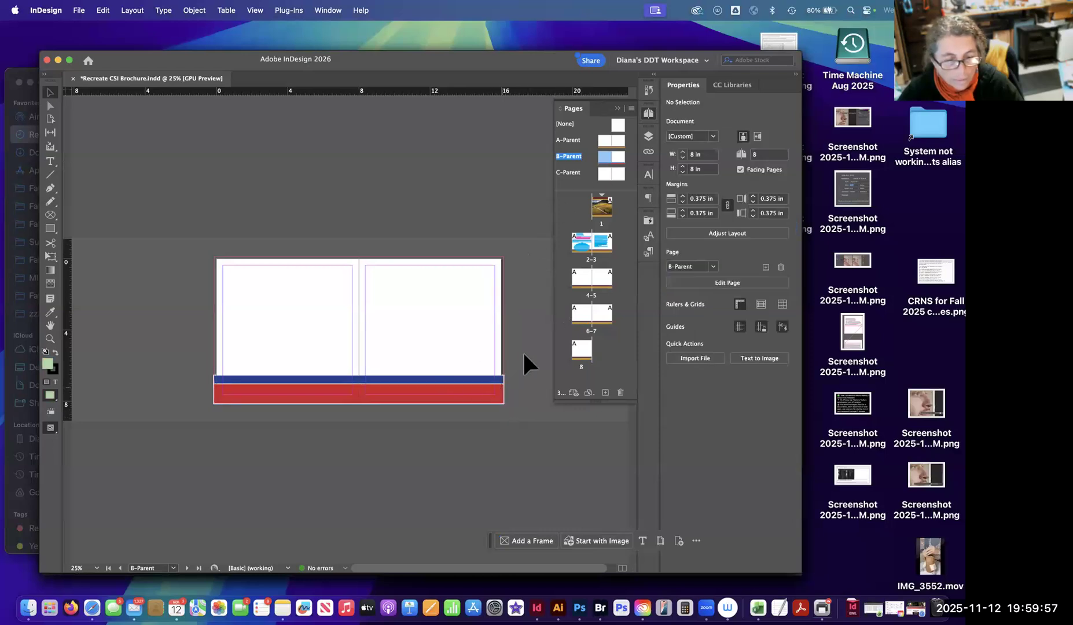
Copy B-Parent's blue and red bands onto the C-Parent spread in the same position.
{"action": "left_click_drag", "start_coordinate": [513, 346], "coordinate": [474, 428]}
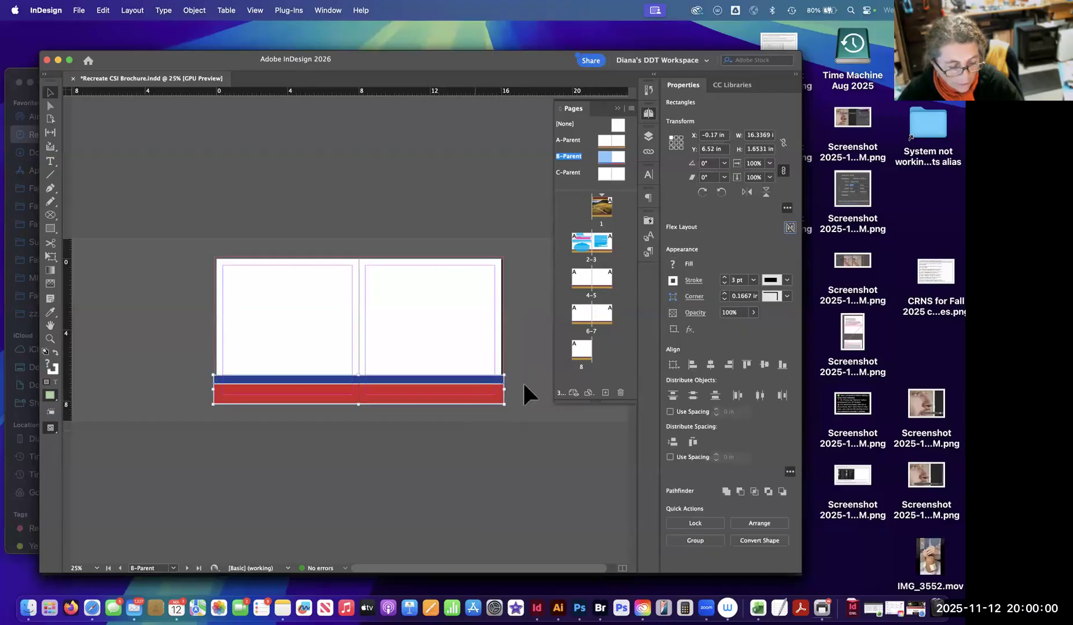
{"action": "double_click", "coordinate": [603, 174]}
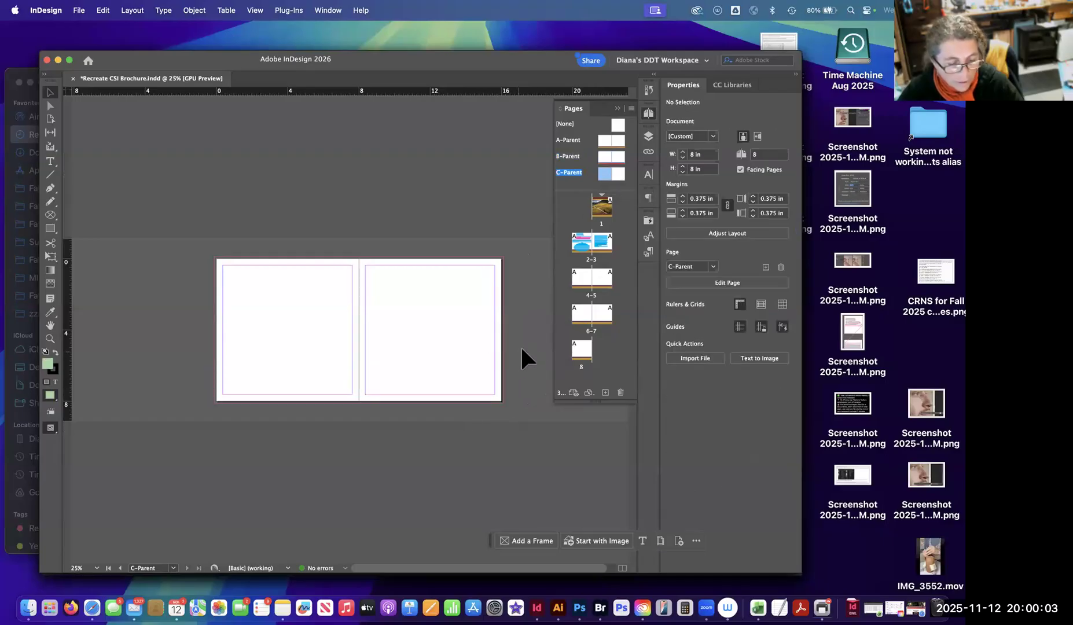
{"action": "left_click", "coordinate": [104, 10]}
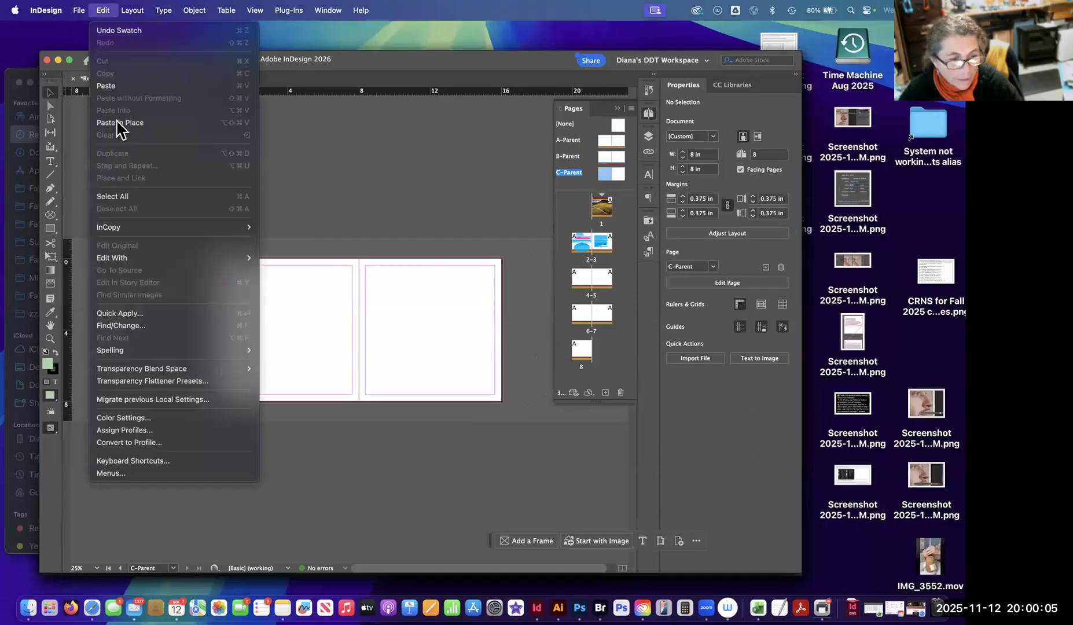
{"action": "left_click", "coordinate": [120, 122]}
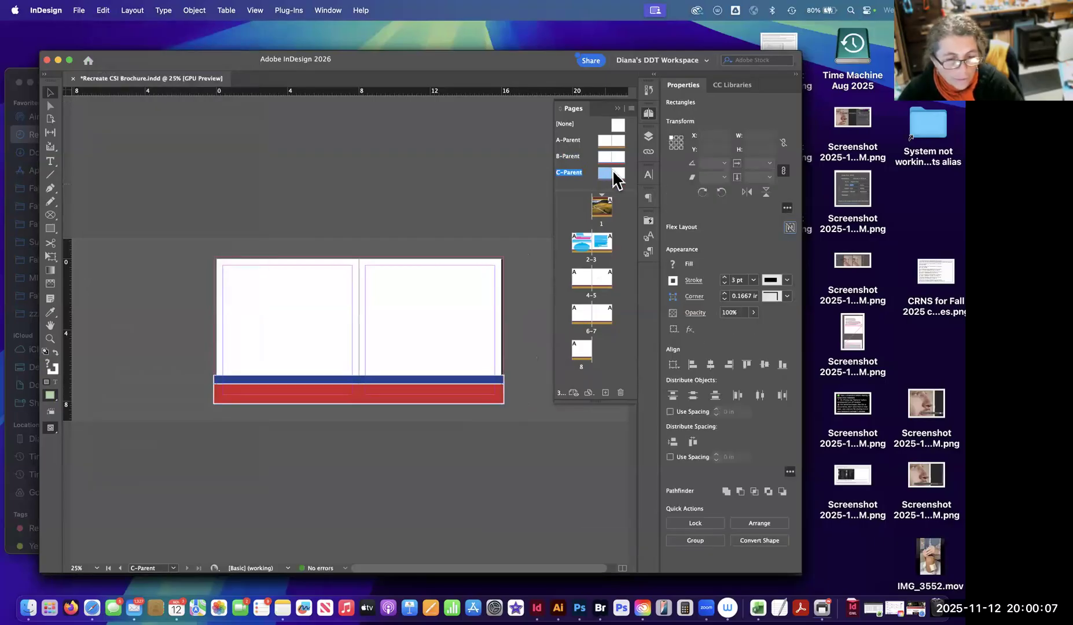
{"action": "left_click", "coordinate": [526, 280]}
Fill C-Parent's narrow upper band with the green swatch and its lower band with the magenta swatch.
{"action": "left_click", "coordinate": [478, 380]}
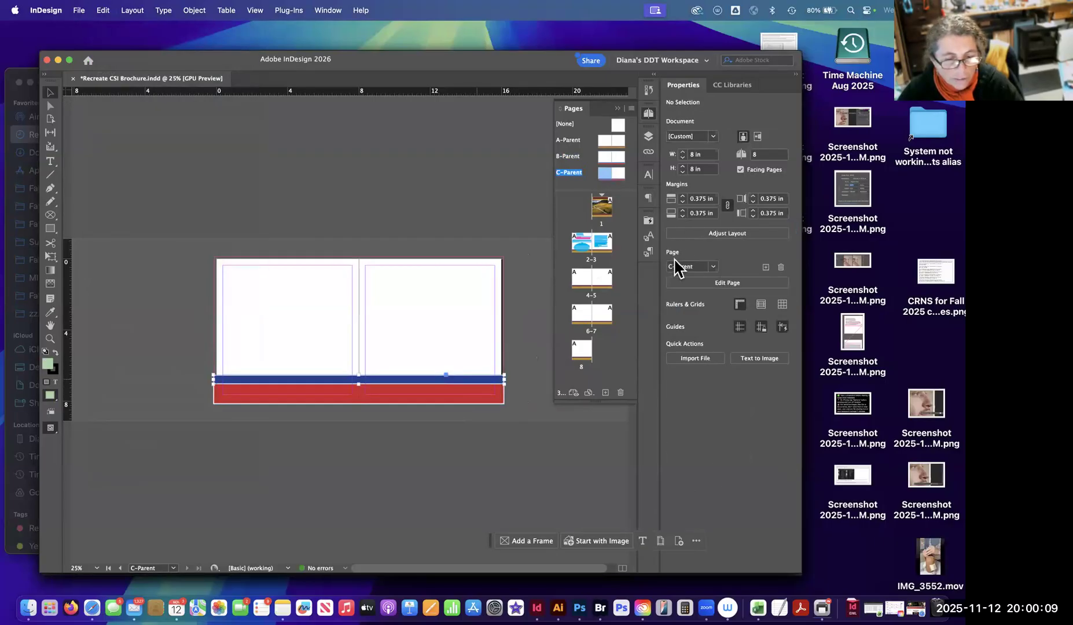
{"action": "left_click", "coordinate": [673, 264]}
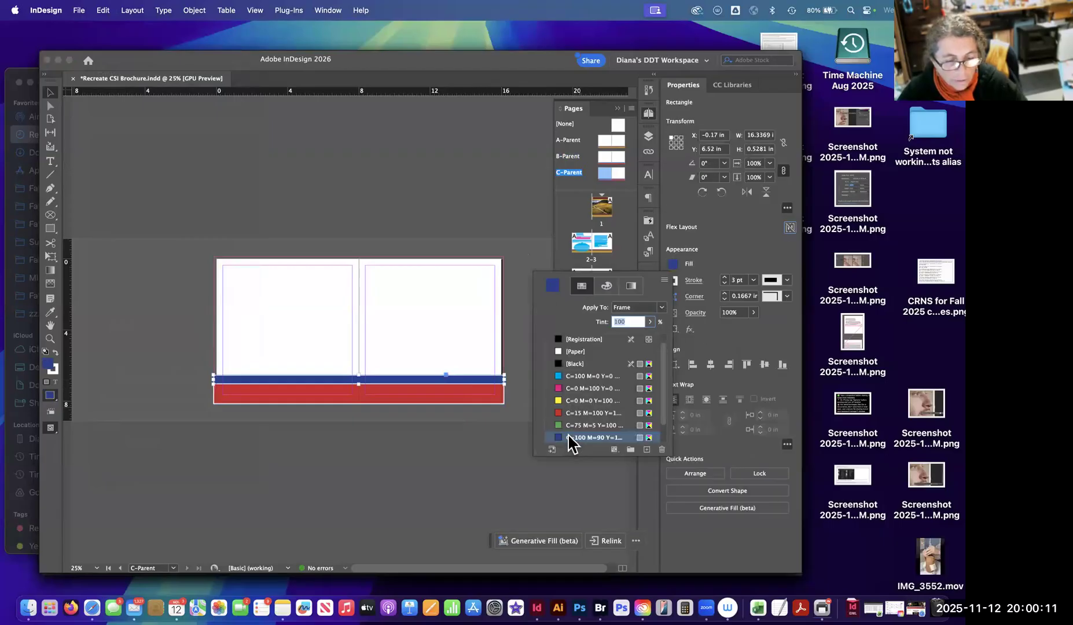
{"action": "left_click", "coordinate": [570, 426]}
{"action": "left_click", "coordinate": [490, 400]}
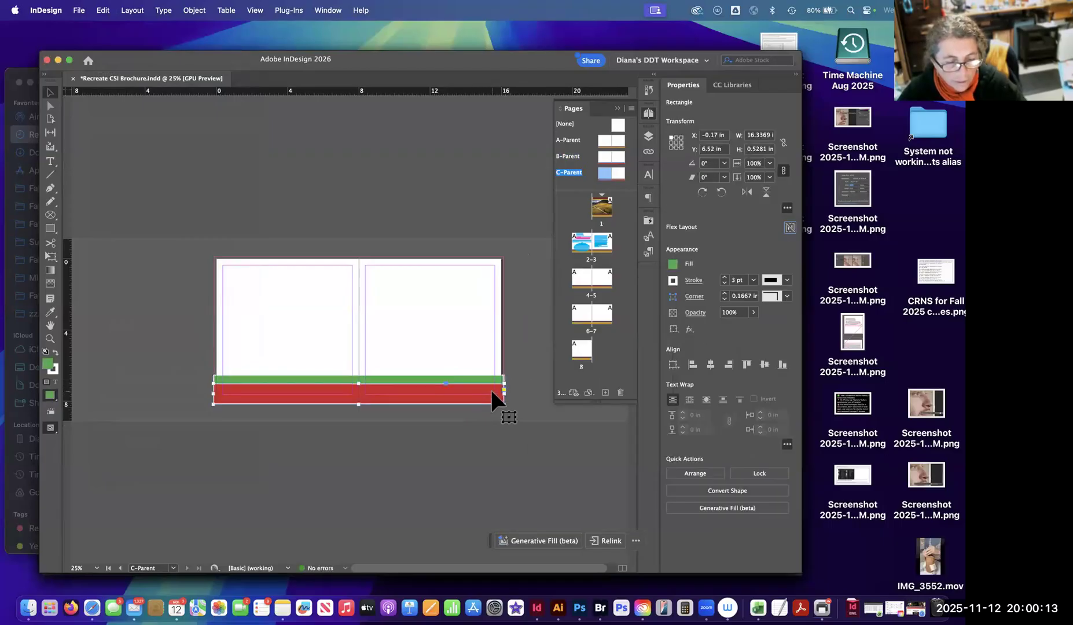
{"action": "left_click", "coordinate": [672, 265]}
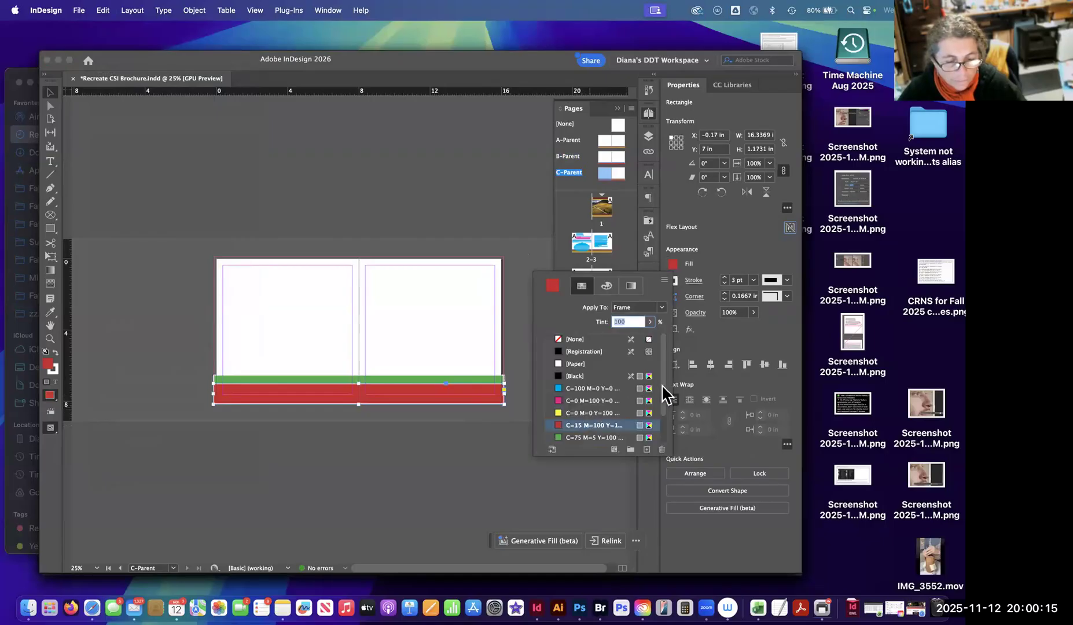
{"action": "left_click", "coordinate": [579, 401]}
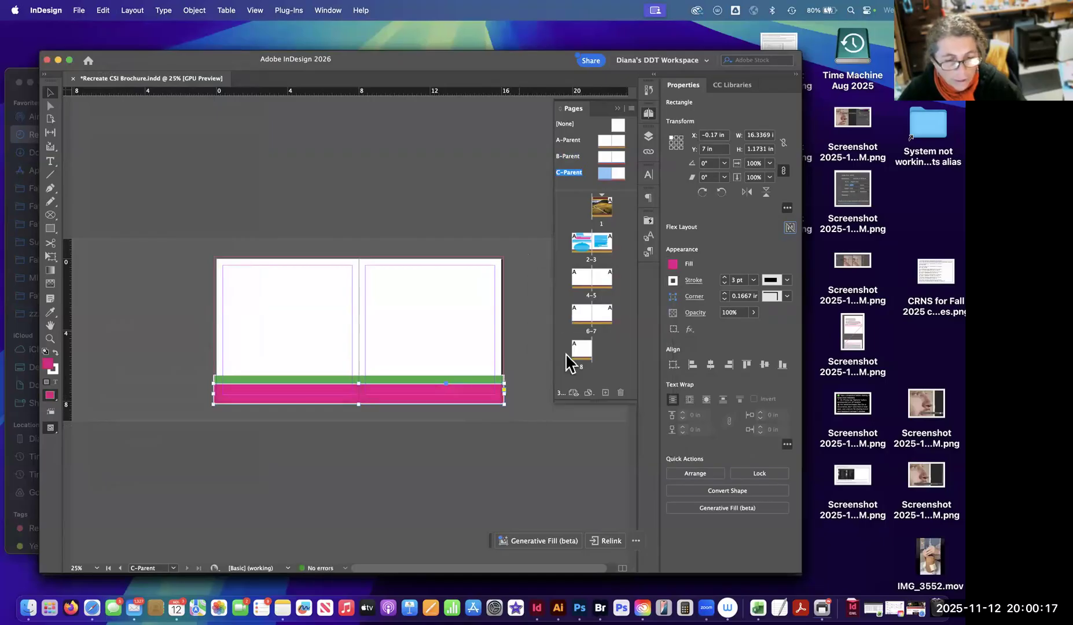
Compare the bottom bands on the A-Parent, B-Parent and C-Parent spreads.
{"action": "double_click", "coordinate": [614, 138]}
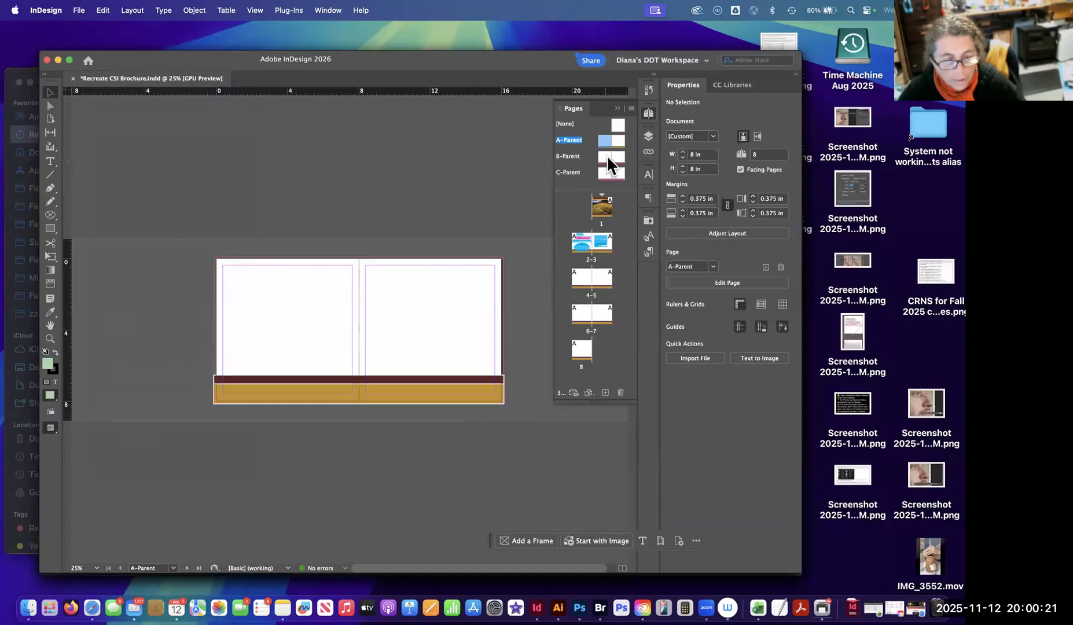
{"action": "double_click", "coordinate": [607, 155]}
{"action": "double_click", "coordinate": [608, 173]}
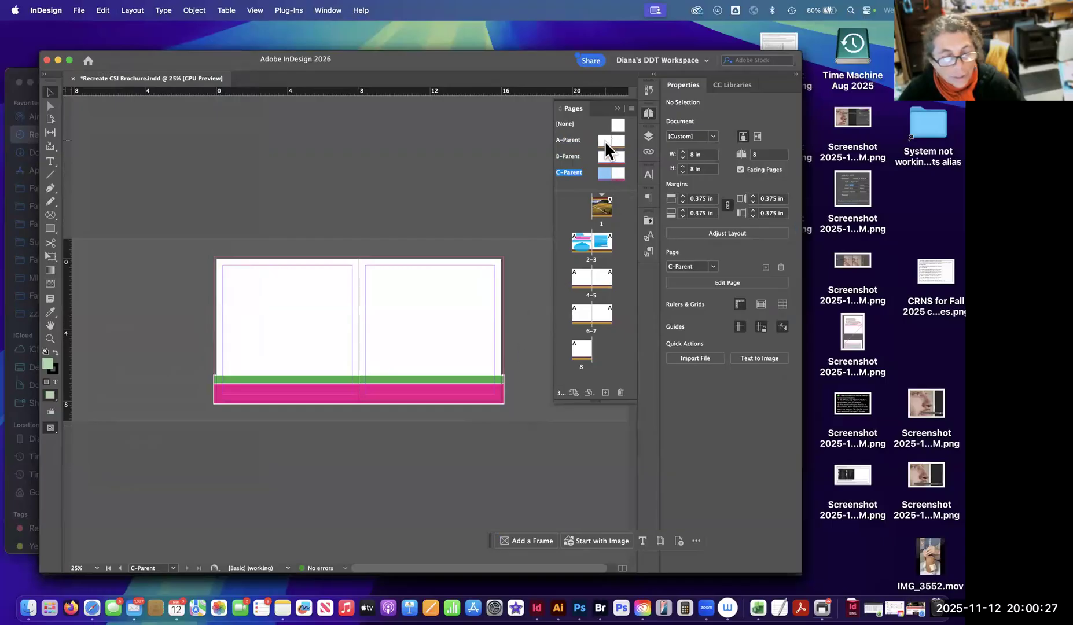
{"action": "double_click", "coordinate": [604, 155]}
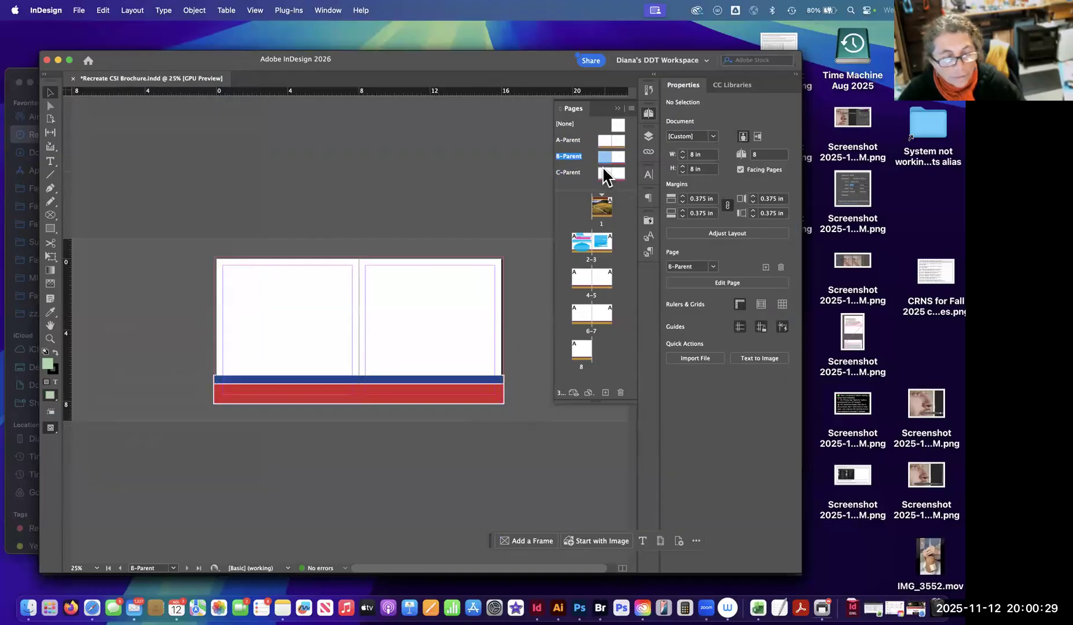
{"action": "double_click", "coordinate": [605, 171]}
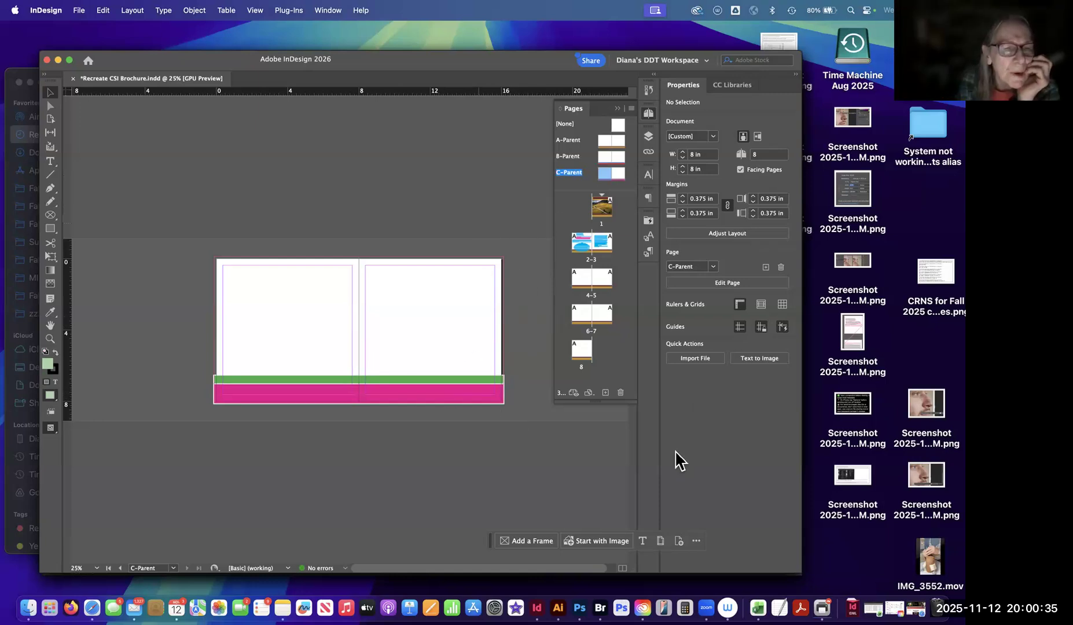
{"action": "scroll", "coordinate": [496, 327], "scroll_direction": "up", "scroll_amount": 2}
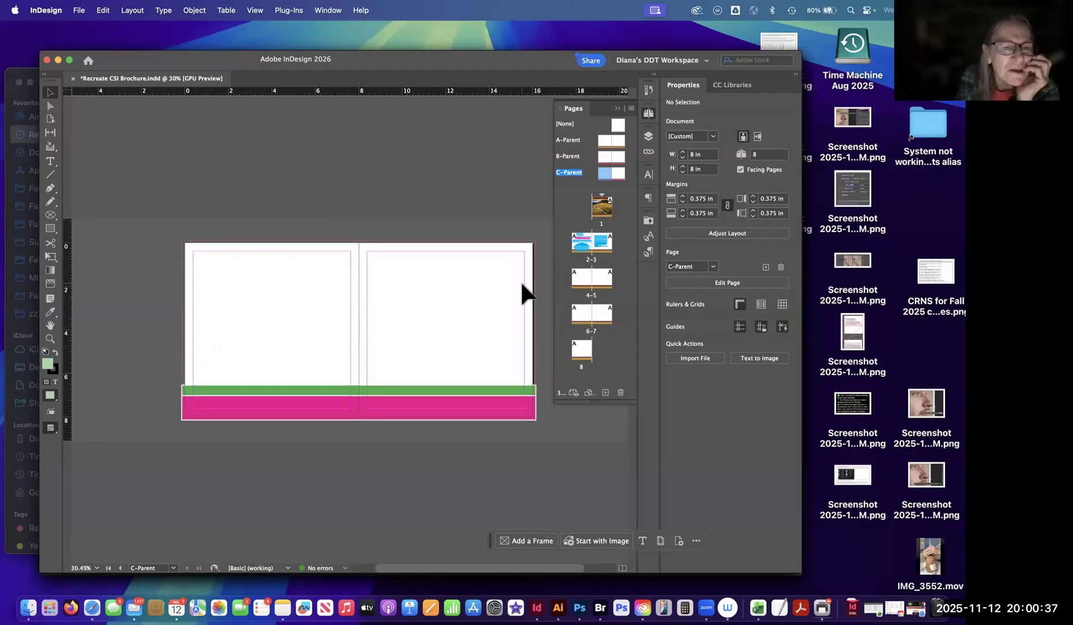
{"action": "scroll", "coordinate": [506, 303], "scroll_direction": "right", "scroll_amount": 2}
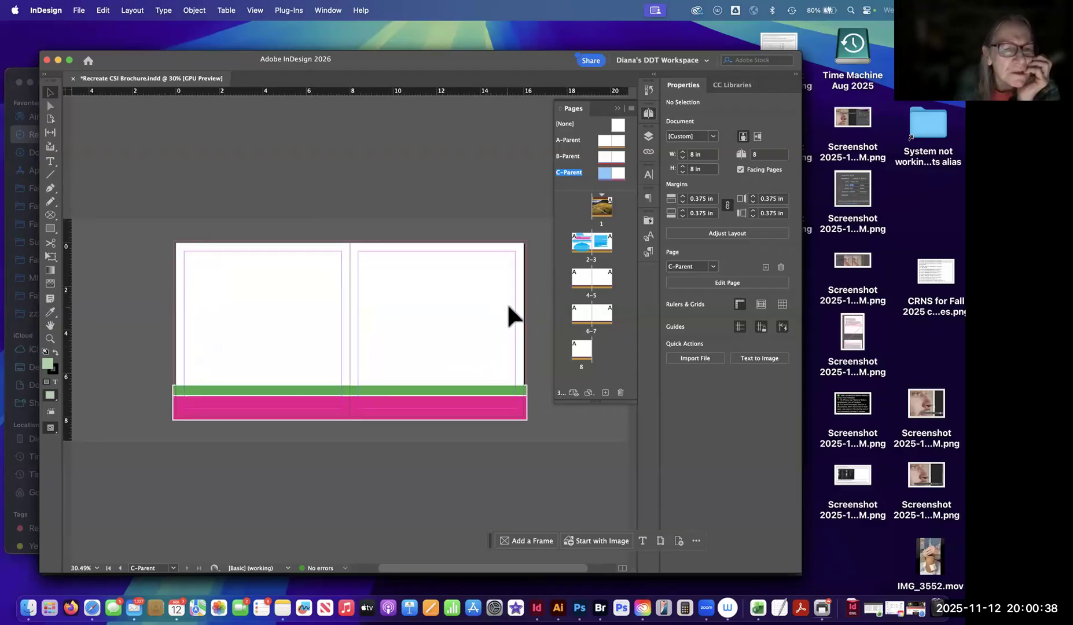
{"action": "double_click", "coordinate": [609, 156]}
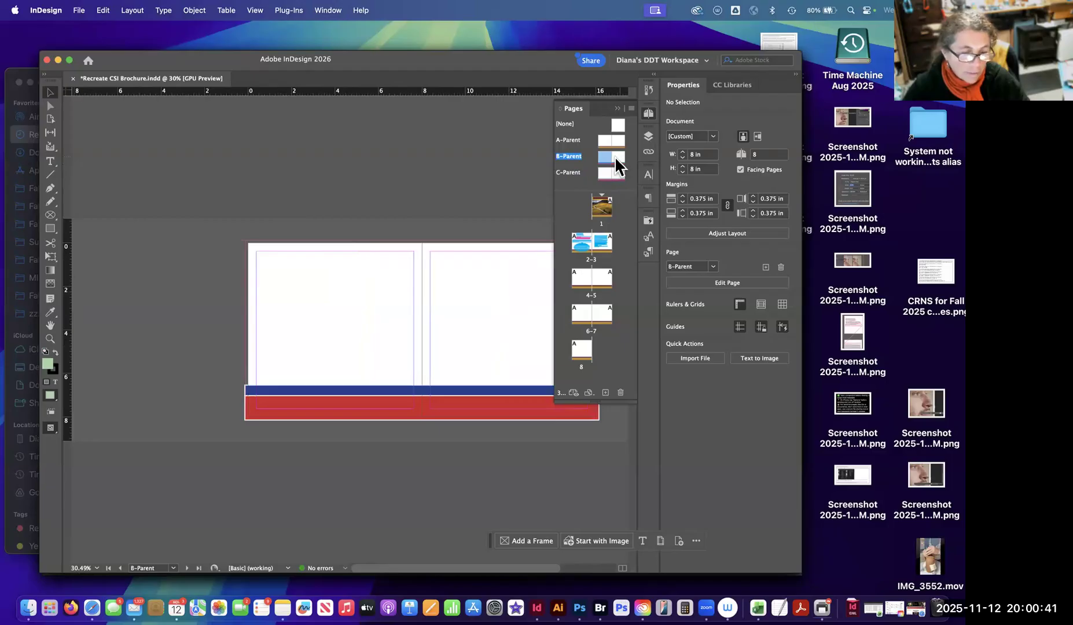
{"action": "double_click", "coordinate": [616, 157]}
{"action": "double_click", "coordinate": [603, 154]}
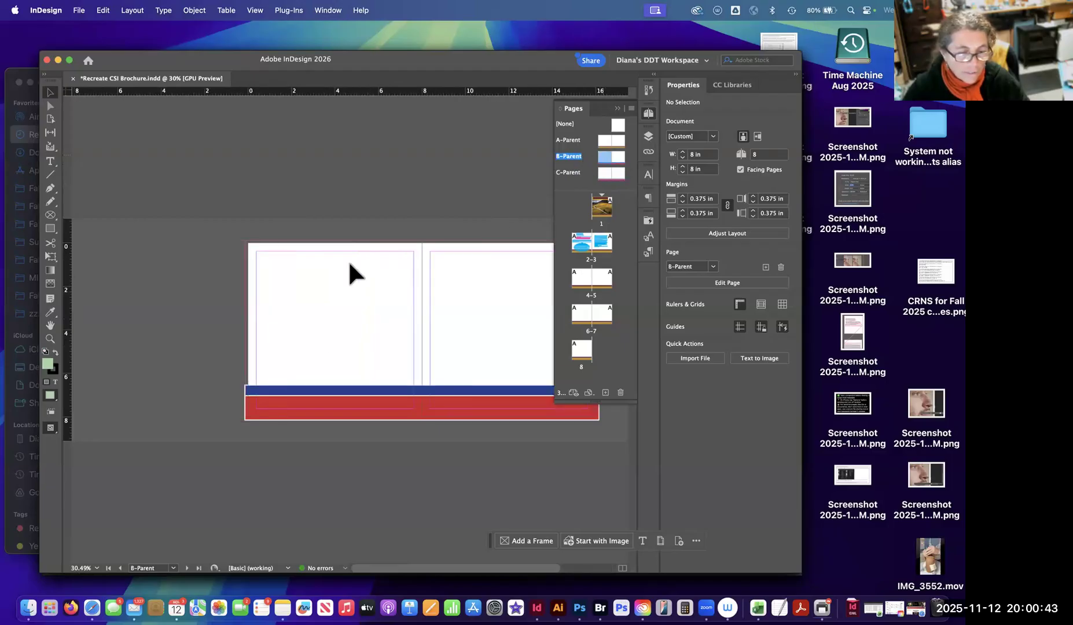
{"action": "double_click", "coordinate": [619, 156]}
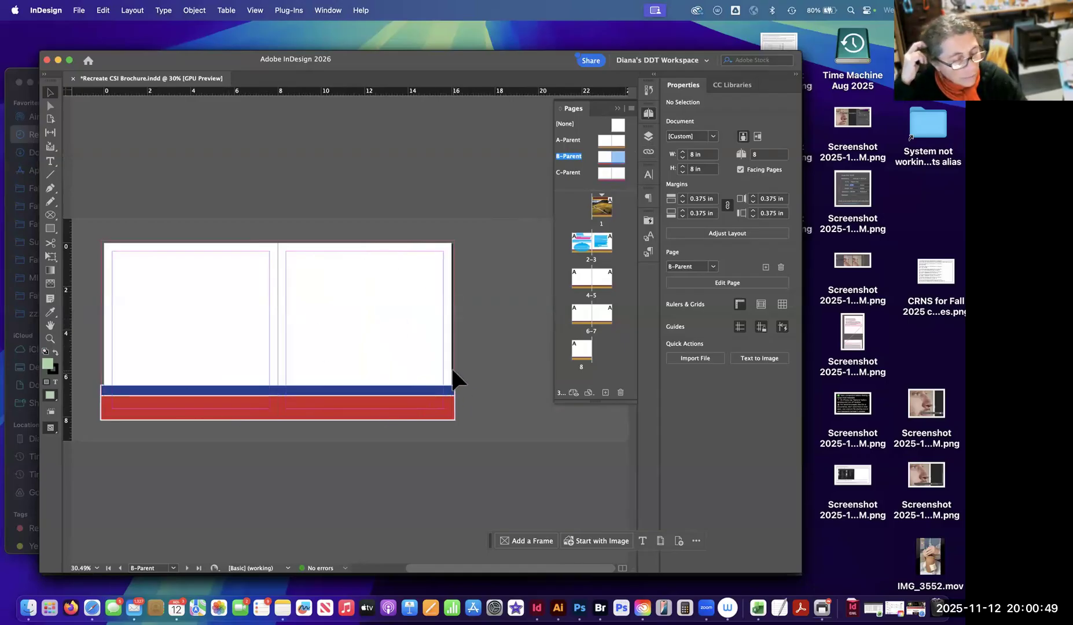
{"action": "scroll", "coordinate": [452, 369], "scroll_direction": "left", "scroll_amount": 1}
{"action": "scroll", "coordinate": [420, 293], "scroll_direction": "left", "scroll_amount": 3}
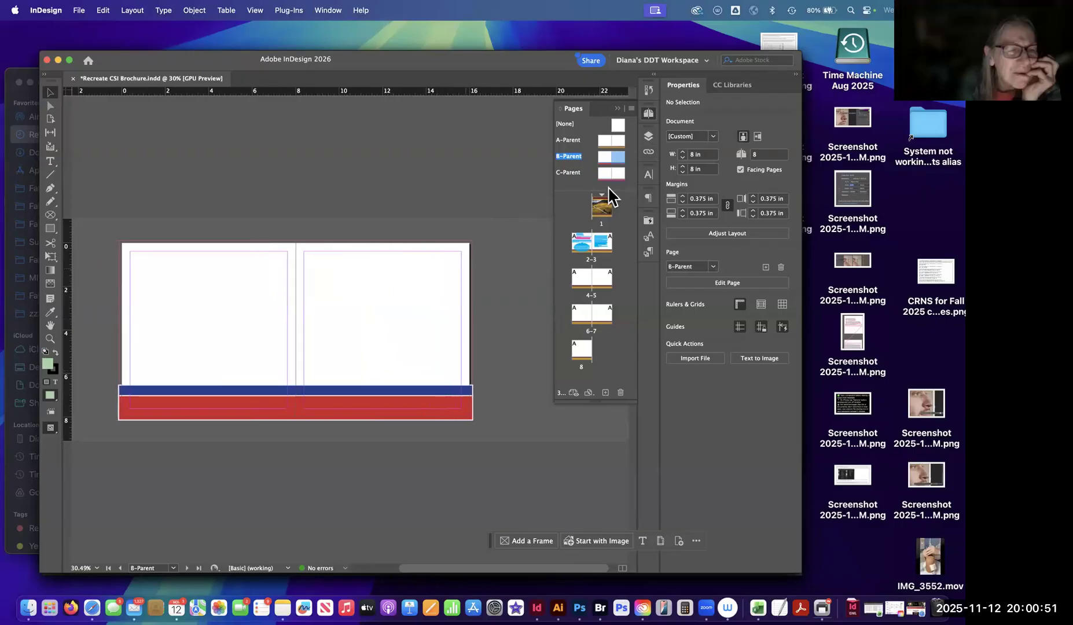
{"action": "double_click", "coordinate": [606, 169]}
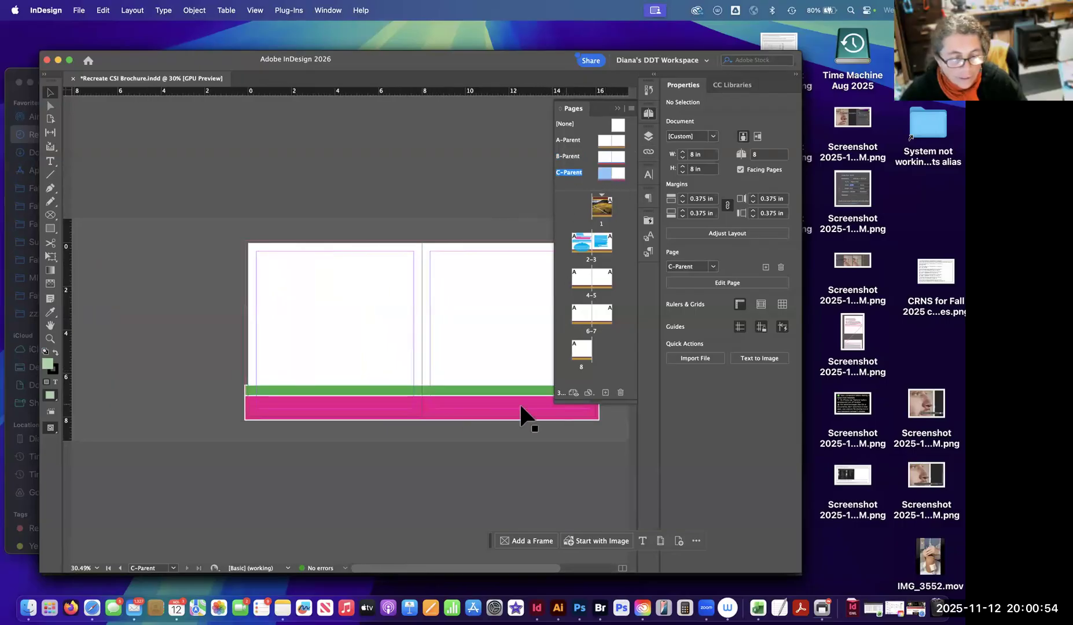
{"action": "double_click", "coordinate": [603, 155]}
Change C-Parent's lower band fill to the cyan swatch and check it against the B-Parent spread.
{"action": "double_click", "coordinate": [606, 172]}
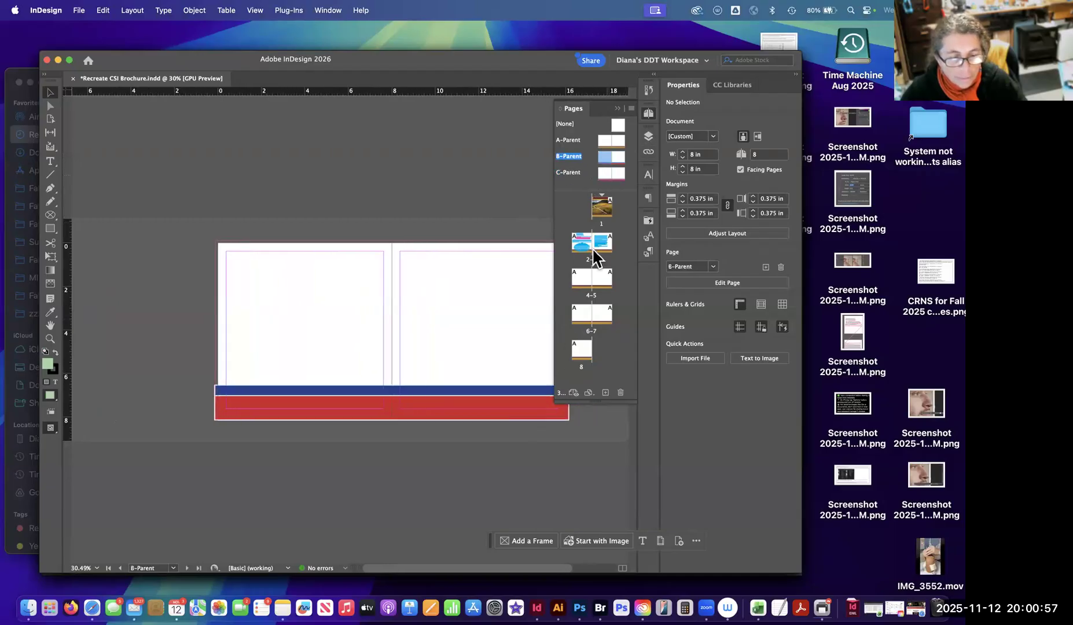
{"action": "left_click", "coordinate": [514, 400]}
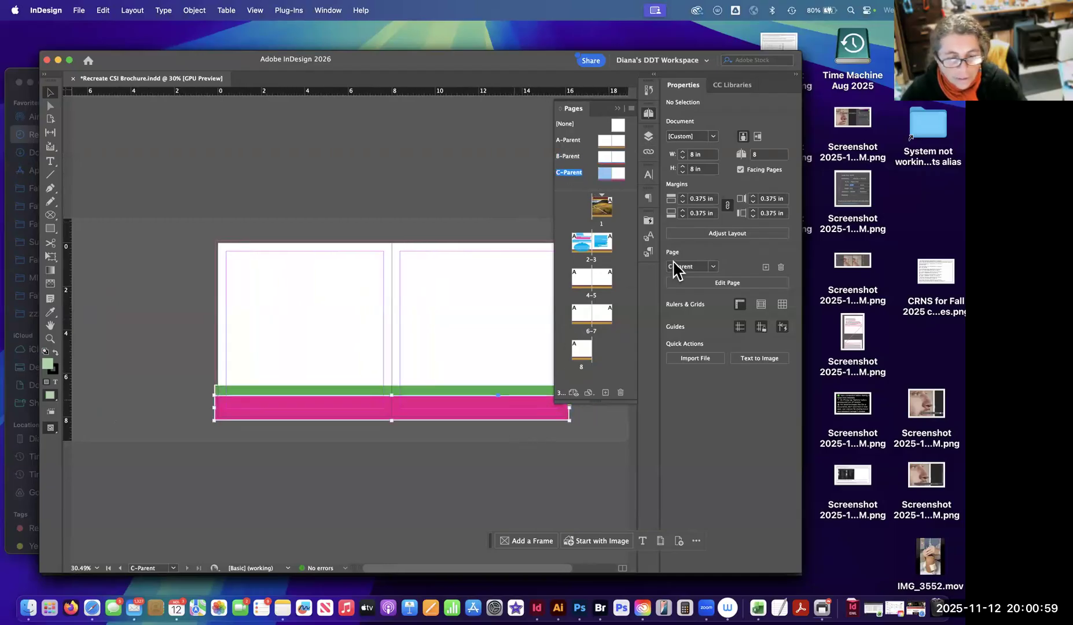
{"action": "left_click", "coordinate": [673, 264]}
{"action": "left_click", "coordinate": [593, 388]}
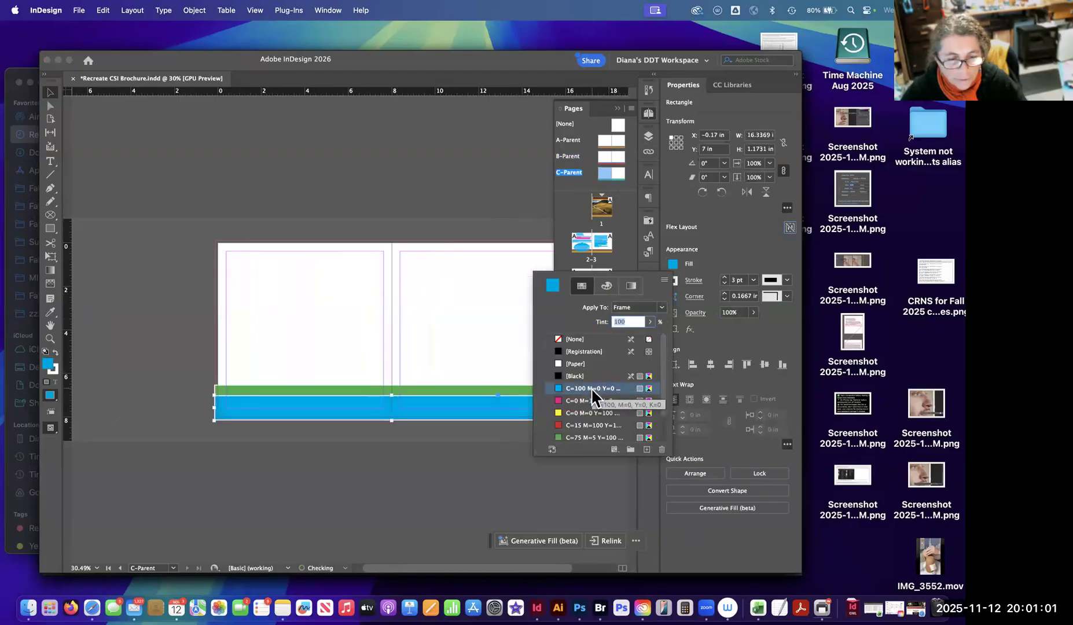
{"action": "left_click", "coordinate": [606, 157]}
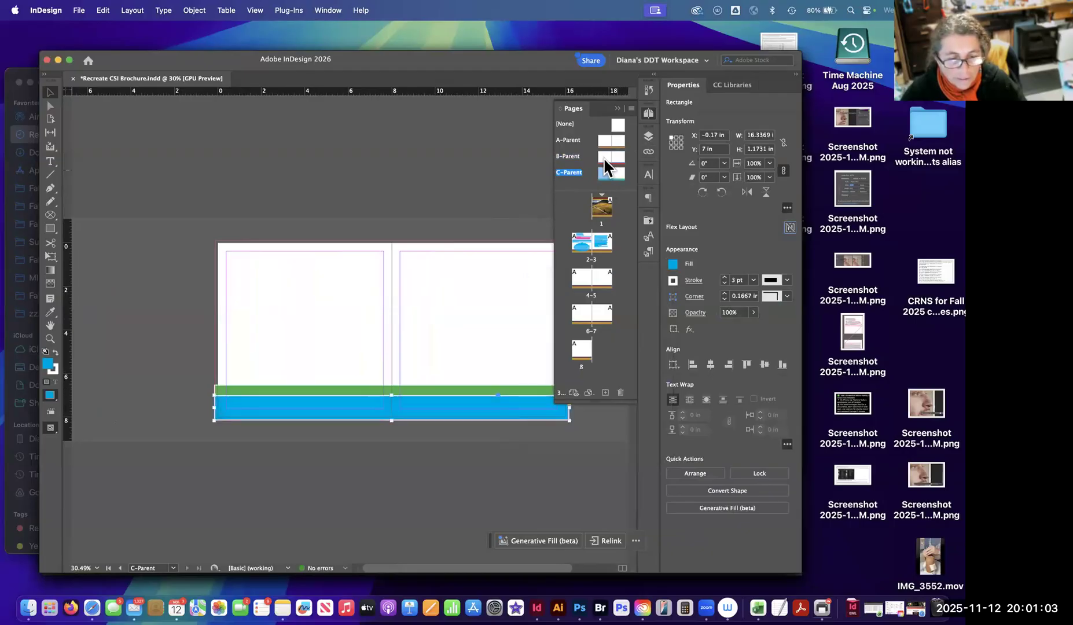
{"action": "double_click", "coordinate": [610, 155]}
{"action": "double_click", "coordinate": [609, 174]}
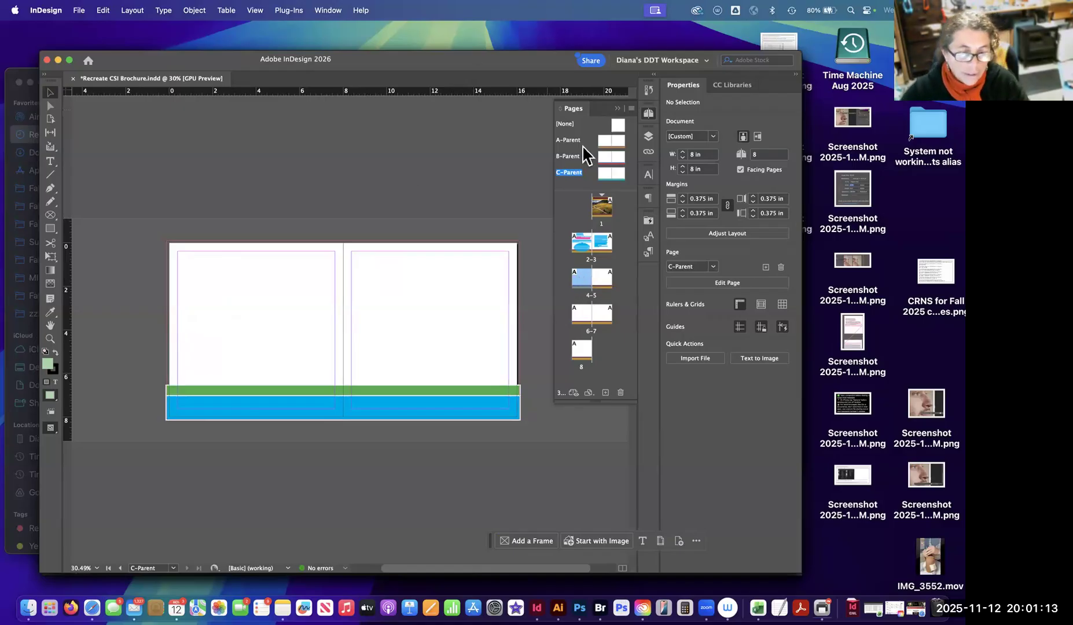
Apply B-Parent to pages 4 and 5, and C-Parent to pages 6 and 7.
{"action": "left_click", "coordinate": [600, 279]}
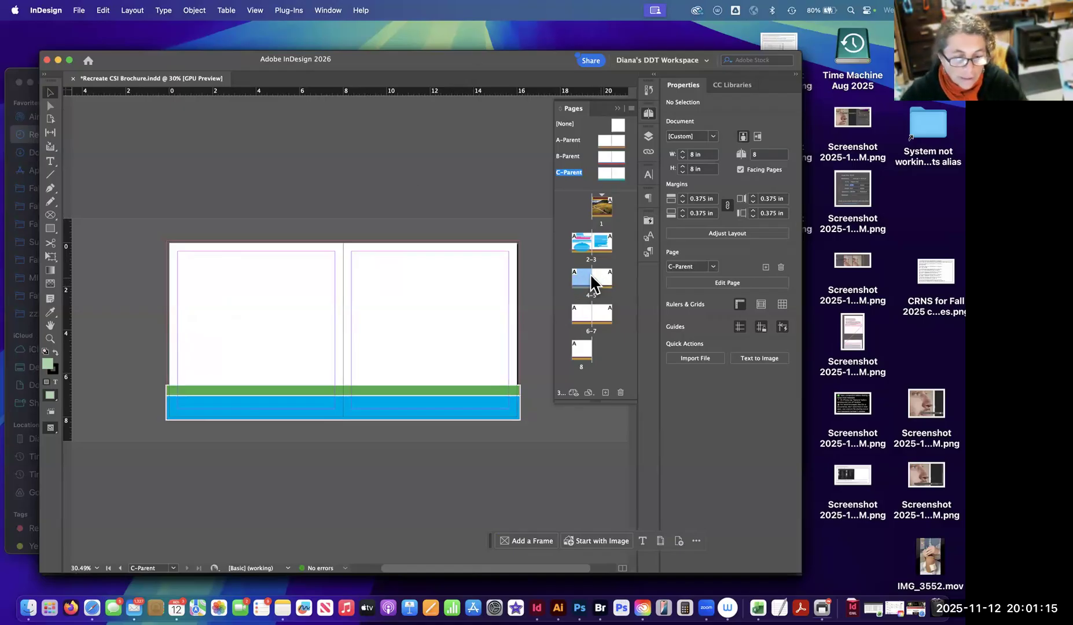
{"action": "left_click", "coordinate": [602, 242]}
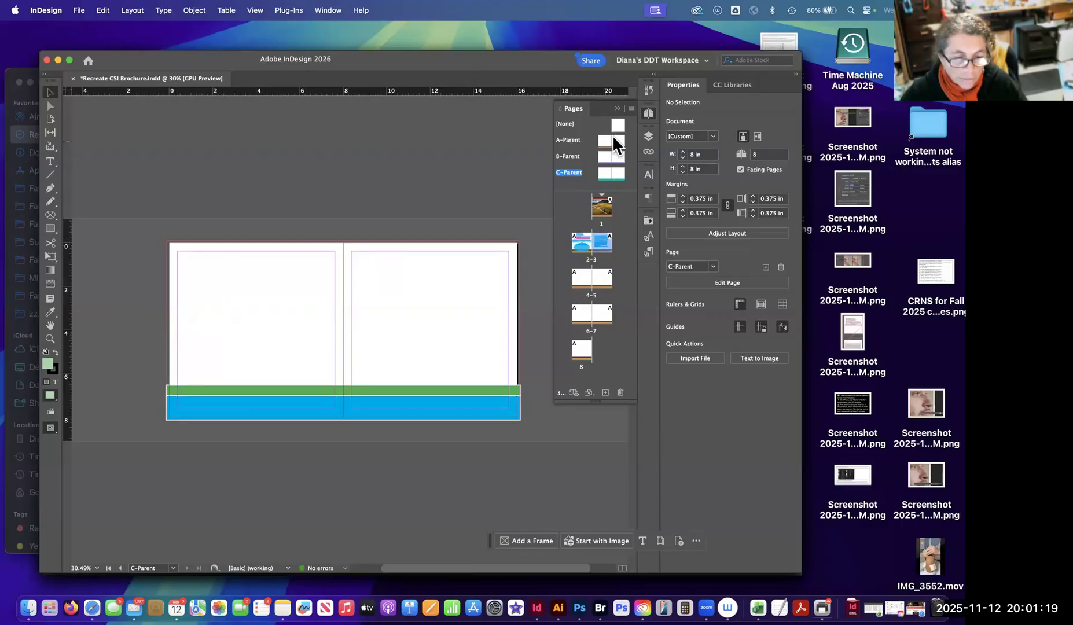
{"action": "left_click", "coordinate": [579, 278]}
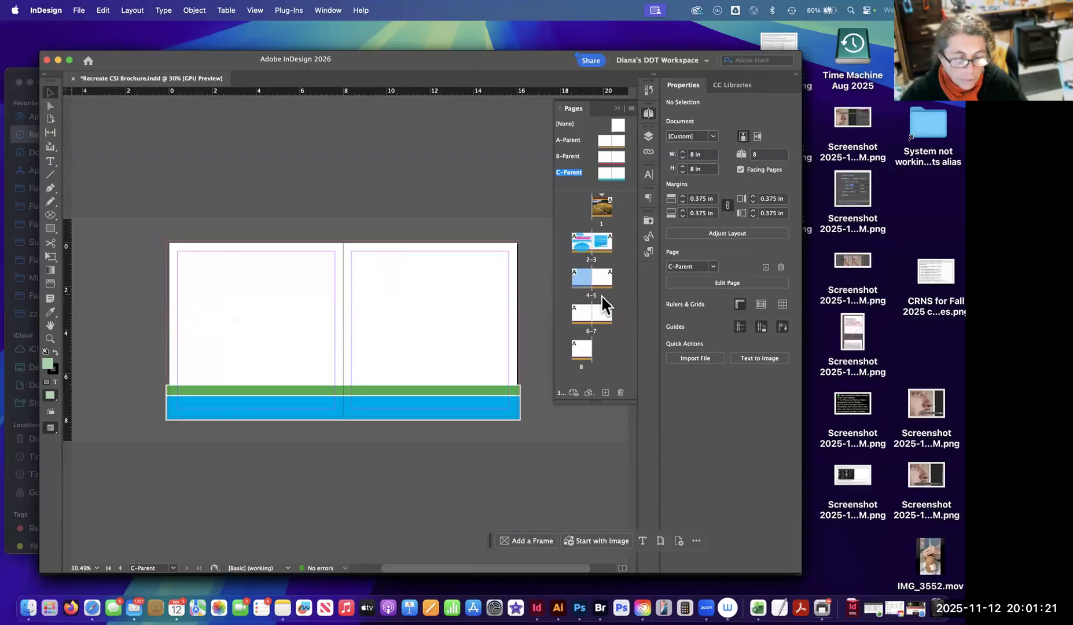
{"action": "left_click", "coordinate": [602, 278]}
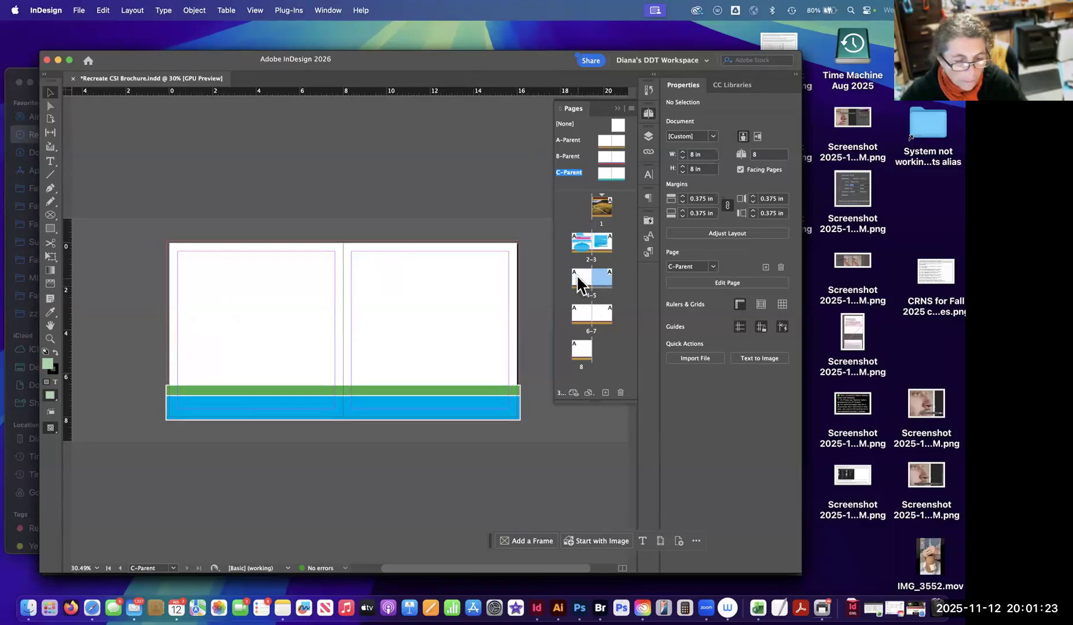
{"action": "left_click", "coordinate": [578, 284], "text": "shift"}
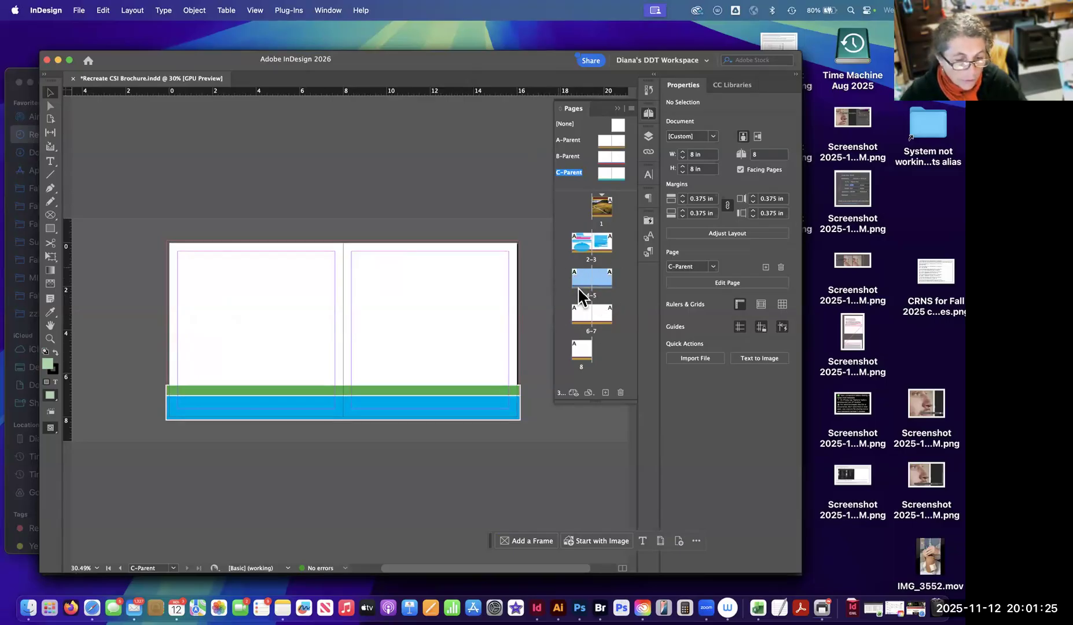
{"action": "left_click", "coordinate": [578, 277]}
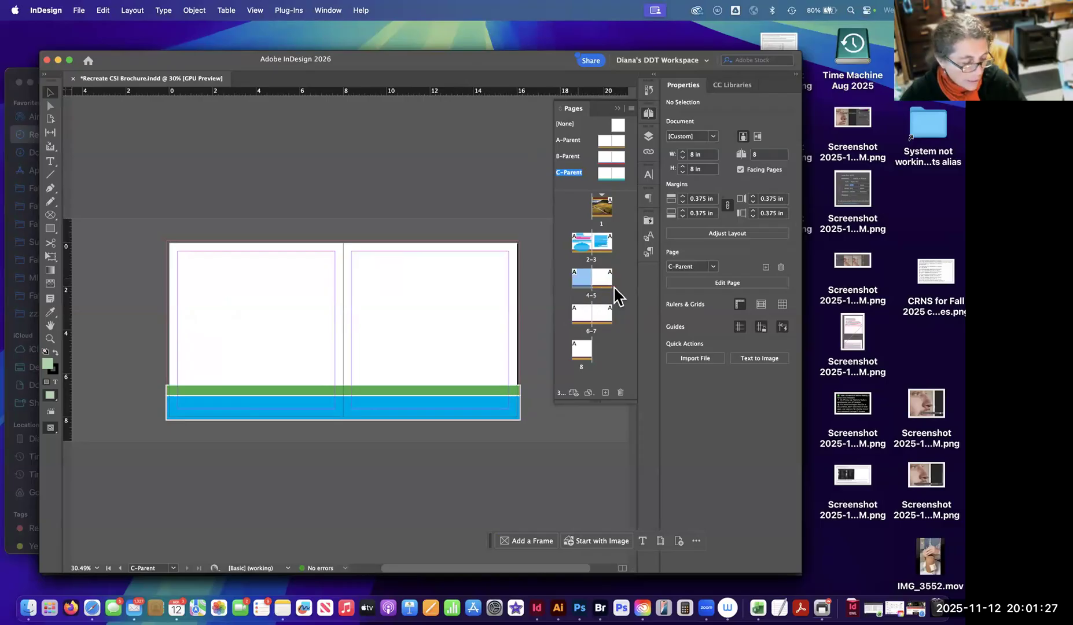
{"action": "left_click", "coordinate": [602, 283], "text": "shift"}
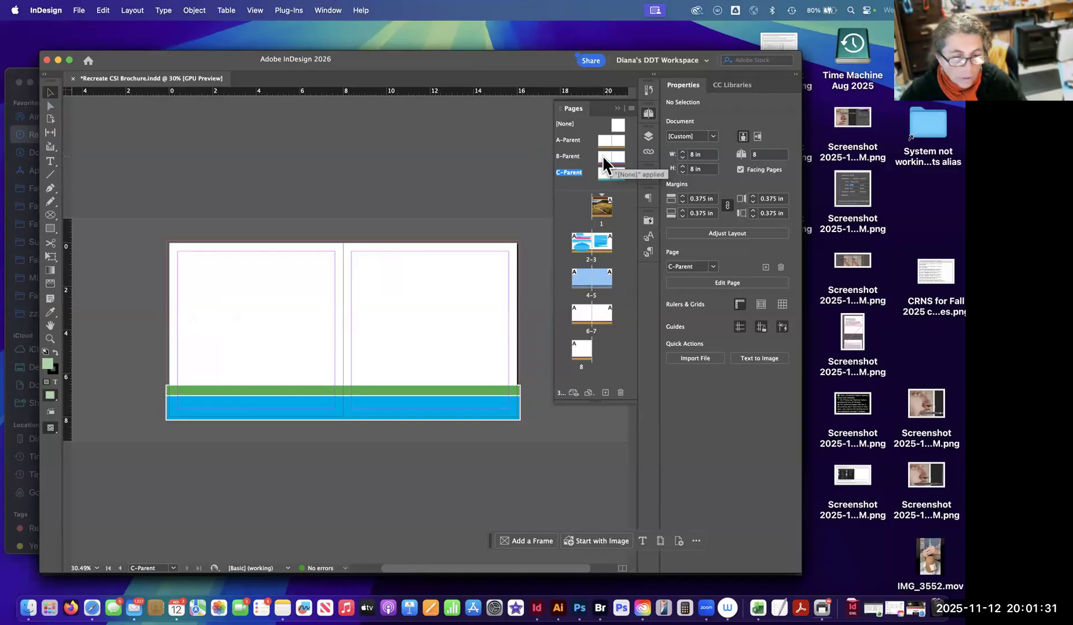
{"action": "left_click_drag", "start_coordinate": [607, 158], "coordinate": [590, 285]}
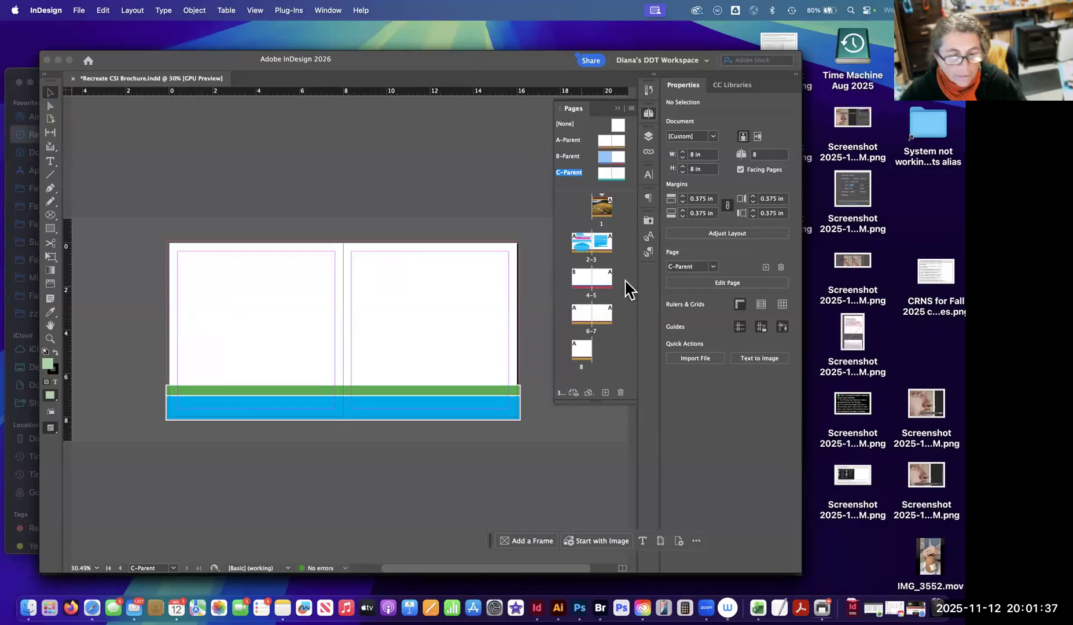
{"action": "left_click_drag", "start_coordinate": [618, 152], "coordinate": [595, 283]}
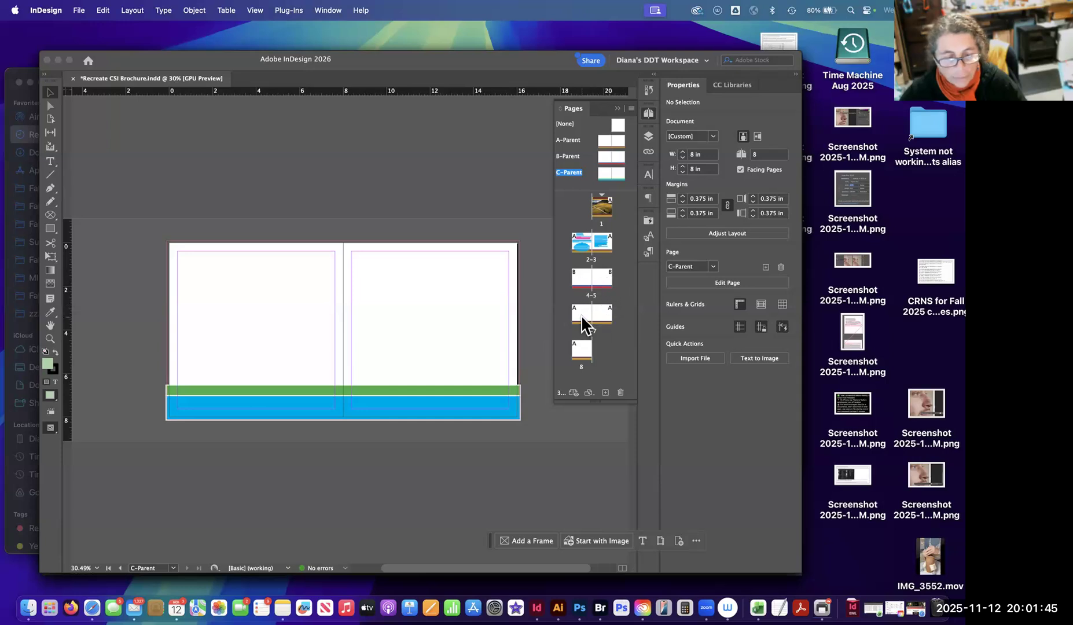
{"action": "left_click_drag", "start_coordinate": [604, 174], "coordinate": [600, 312]}
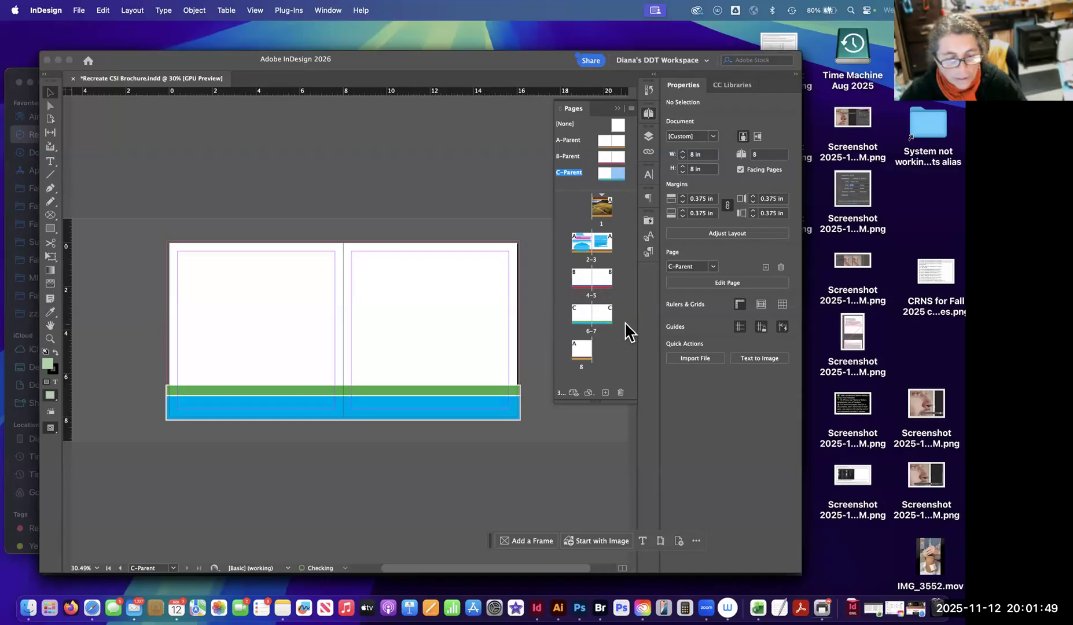
{"action": "left_click", "coordinate": [621, 367]}
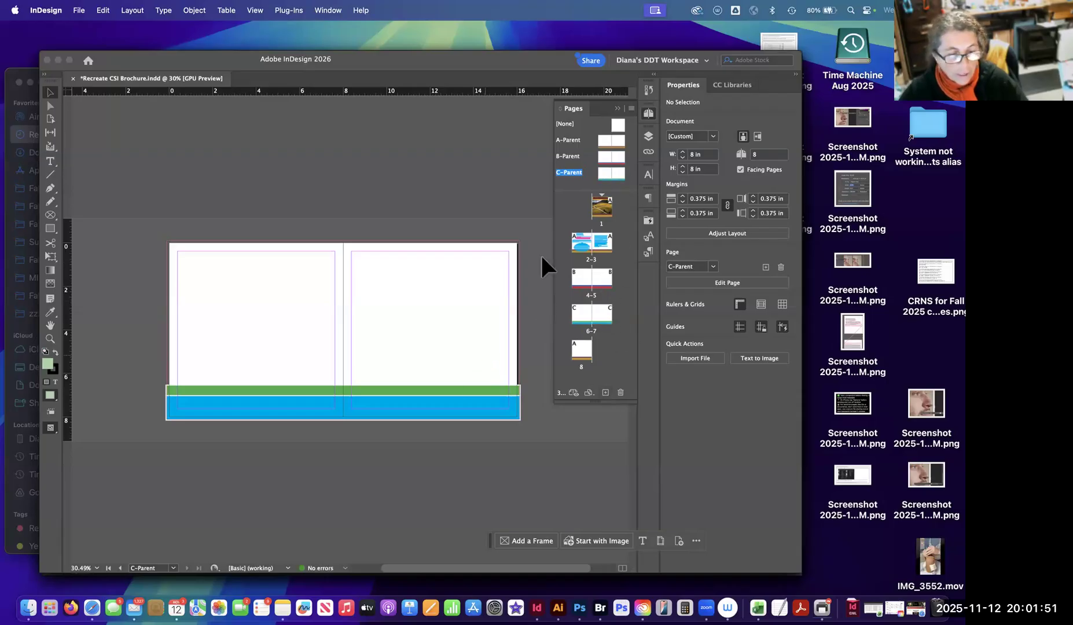
Review the document spreads from page 2 onward to check which parent's bottom bands each one carries.
{"action": "double_click", "coordinate": [580, 238]}
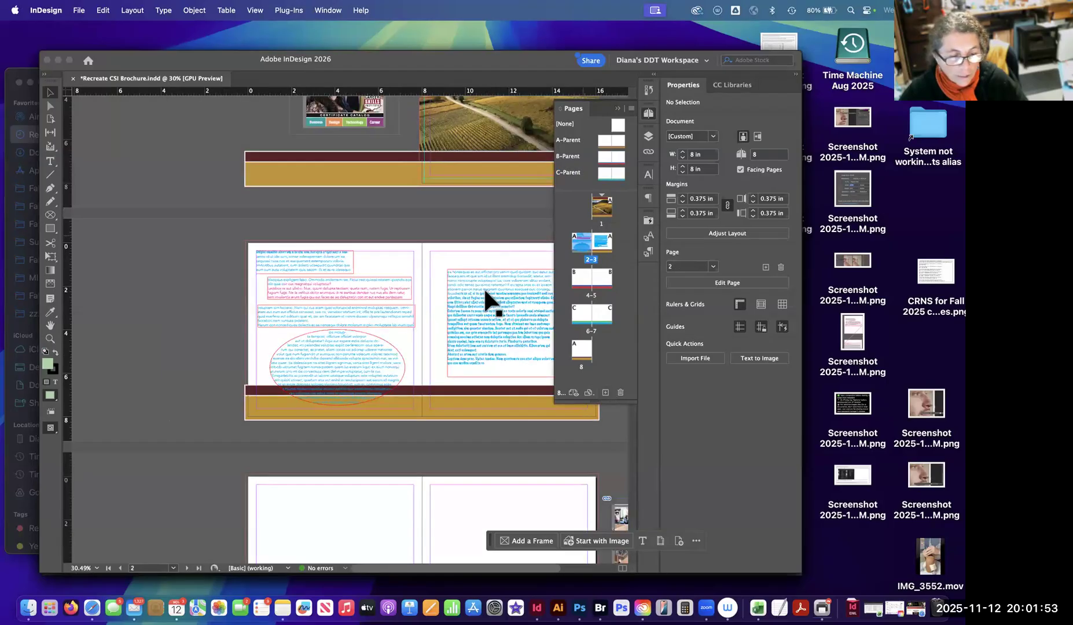
{"action": "scroll", "coordinate": [485, 292], "scroll_direction": "down", "scroll_amount": 10}
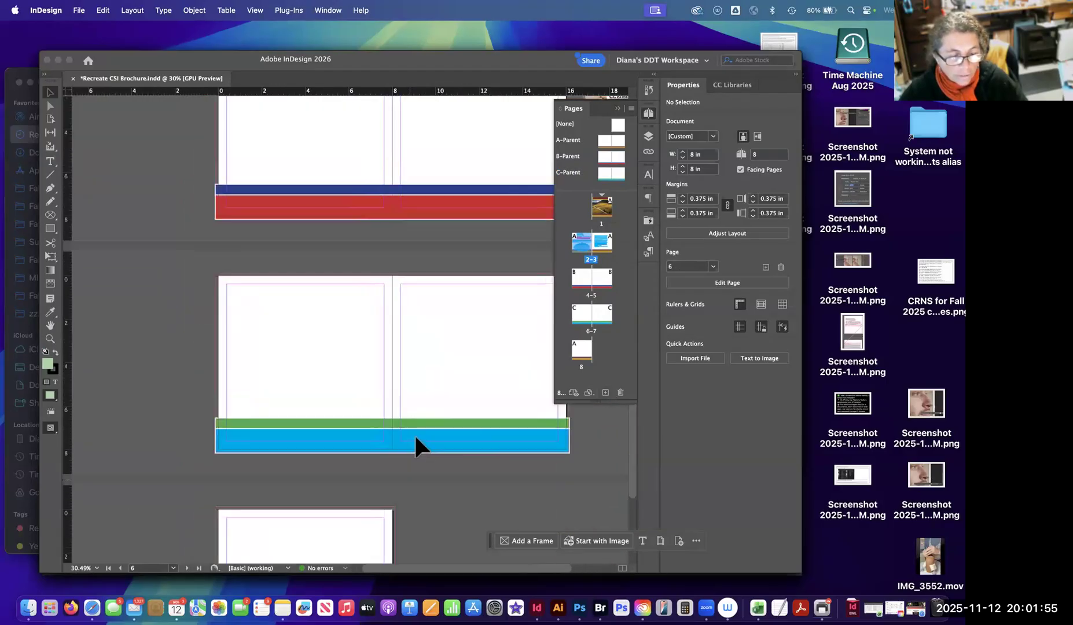
{"action": "scroll", "coordinate": [414, 436], "scroll_direction": "down", "scroll_amount": 2}
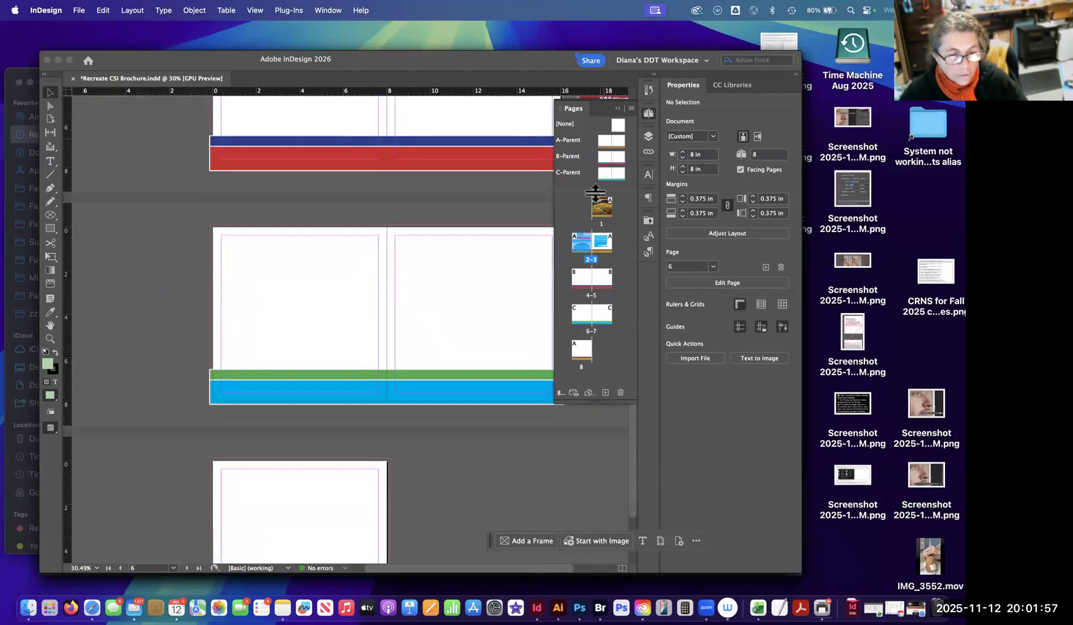
{"action": "scroll", "coordinate": [455, 326], "scroll_direction": "up", "scroll_amount": 10}
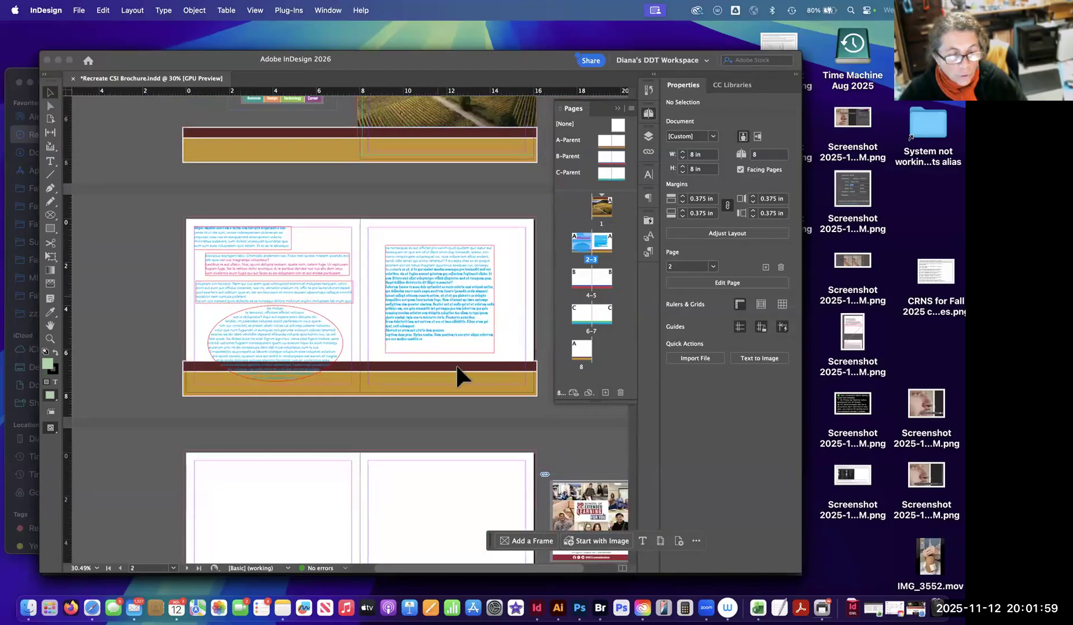
{"action": "scroll", "coordinate": [457, 367], "scroll_direction": "down", "scroll_amount": 1}
{"action": "scroll", "coordinate": [471, 364], "scroll_direction": "down", "scroll_amount": 3}
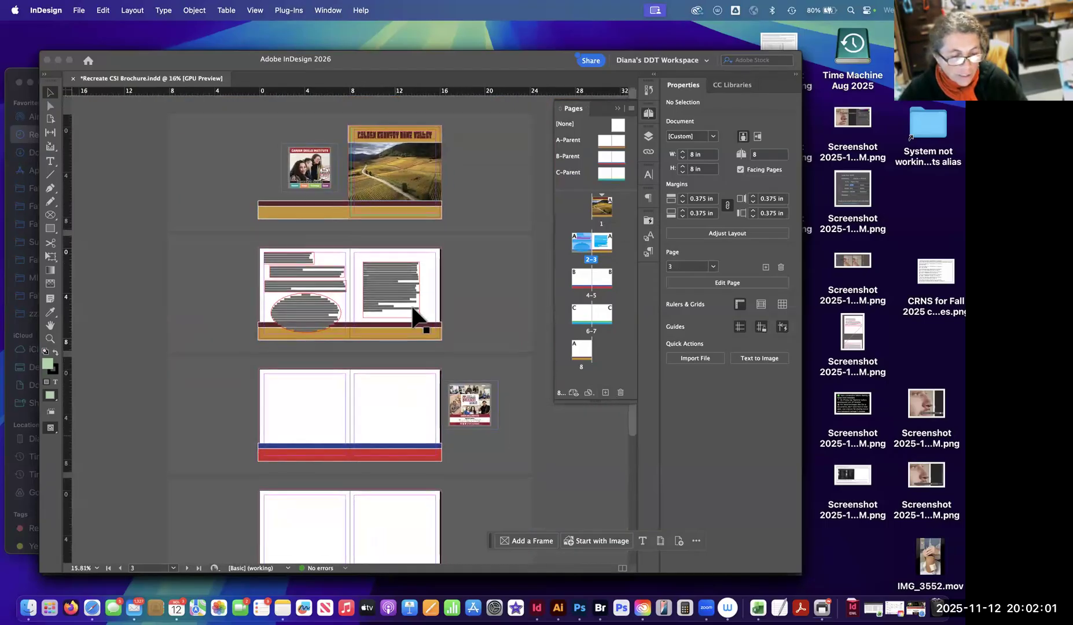
{"action": "scroll", "coordinate": [379, 475], "scroll_direction": "down", "scroll_amount": 3}
{"action": "scroll", "coordinate": [388, 372], "scroll_direction": "down", "scroll_amount": 2}
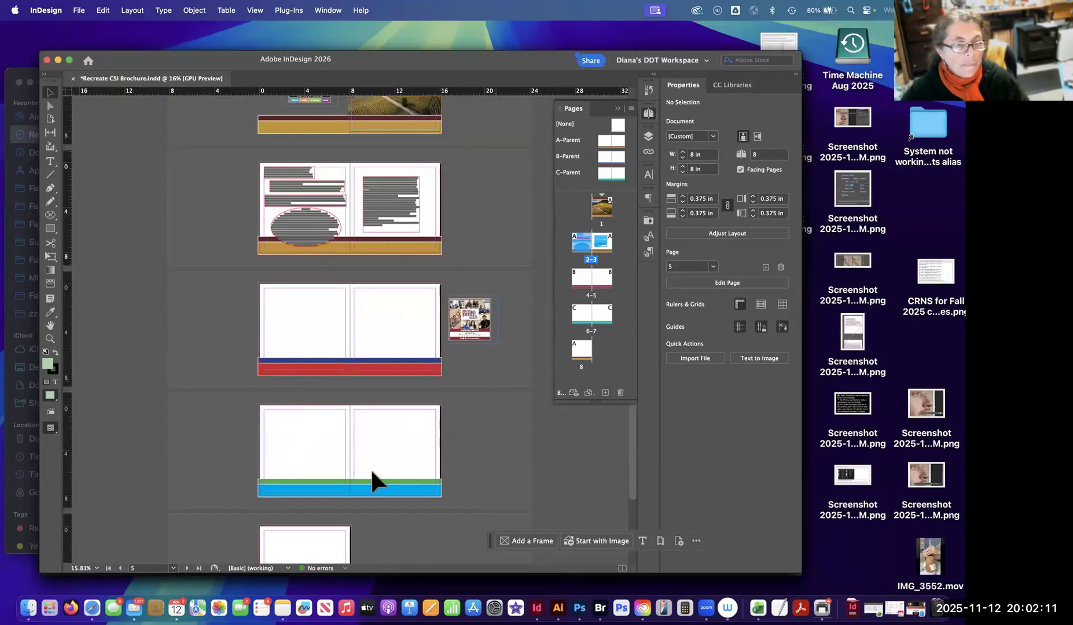
Compare the bottom bands on spreads 2–3, 4–5 and 6–7 with their assigned parents.
{"action": "scroll", "coordinate": [420, 354], "scroll_direction": "up", "scroll_amount": 5}
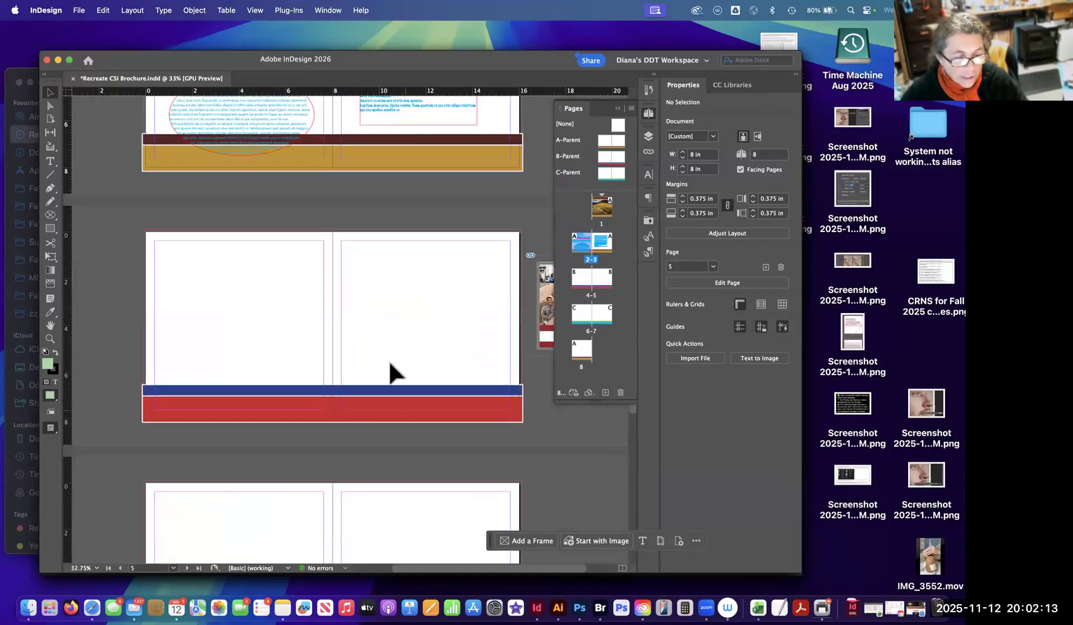
{"action": "left_click_drag", "start_coordinate": [458, 421], "coordinate": [321, 359]}
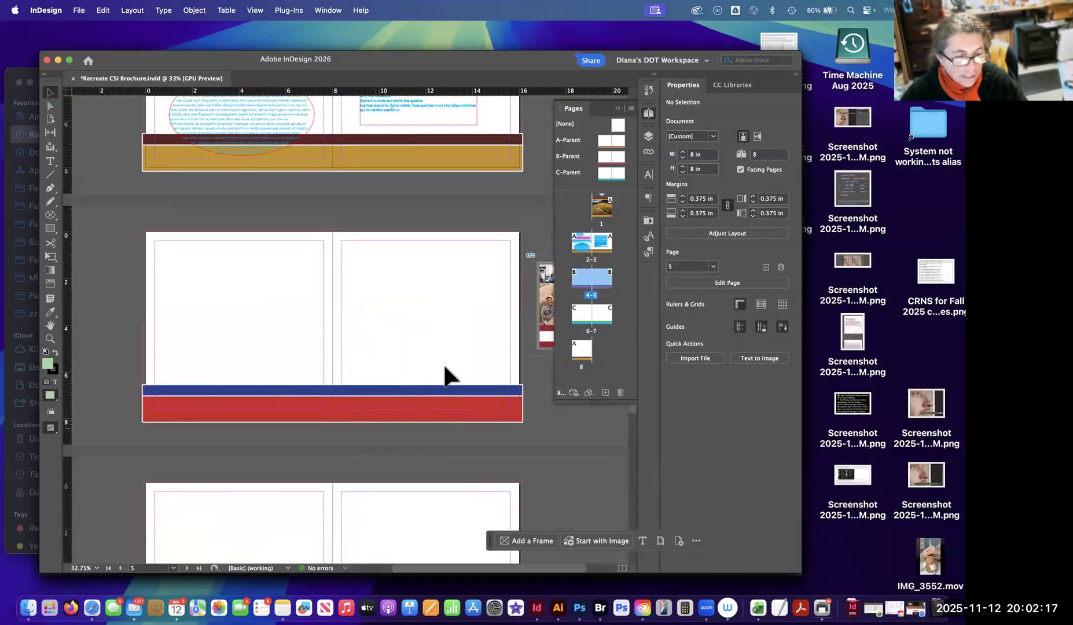
{"action": "scroll", "coordinate": [400, 391], "scroll_direction": "down", "scroll_amount": 5}
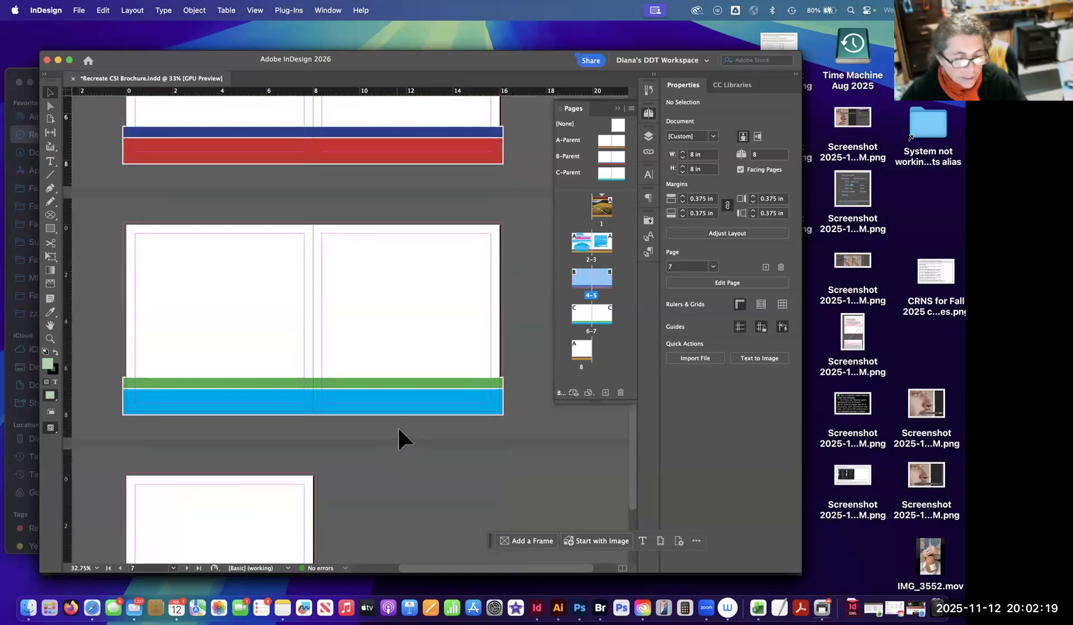
{"action": "scroll", "coordinate": [417, 230], "scroll_direction": "up", "scroll_amount": 5}
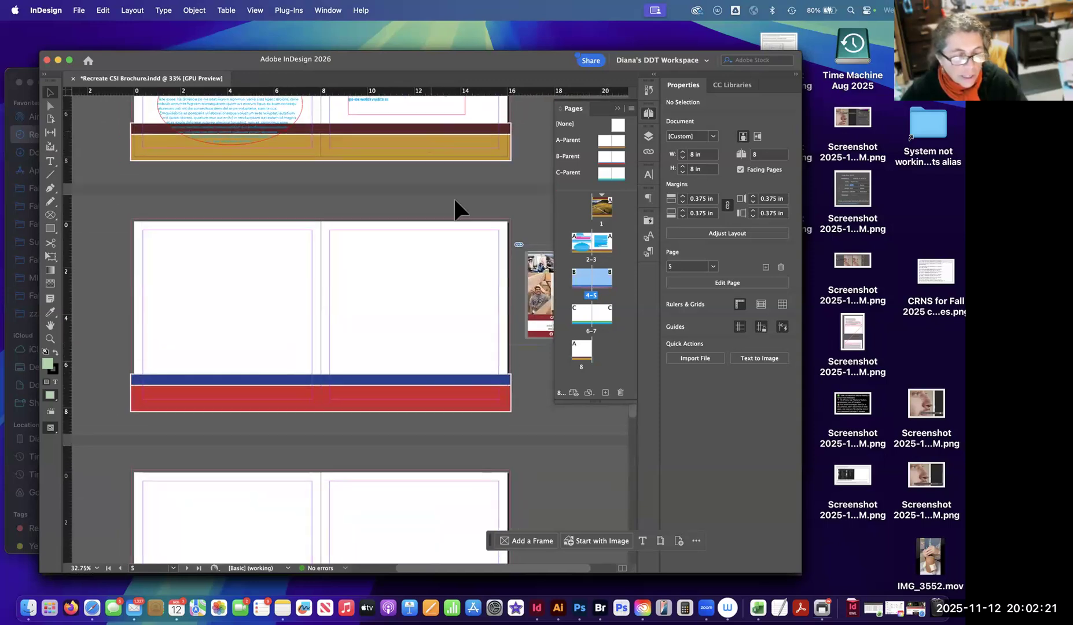
{"action": "scroll", "coordinate": [428, 272], "scroll_direction": "up", "scroll_amount": 6}
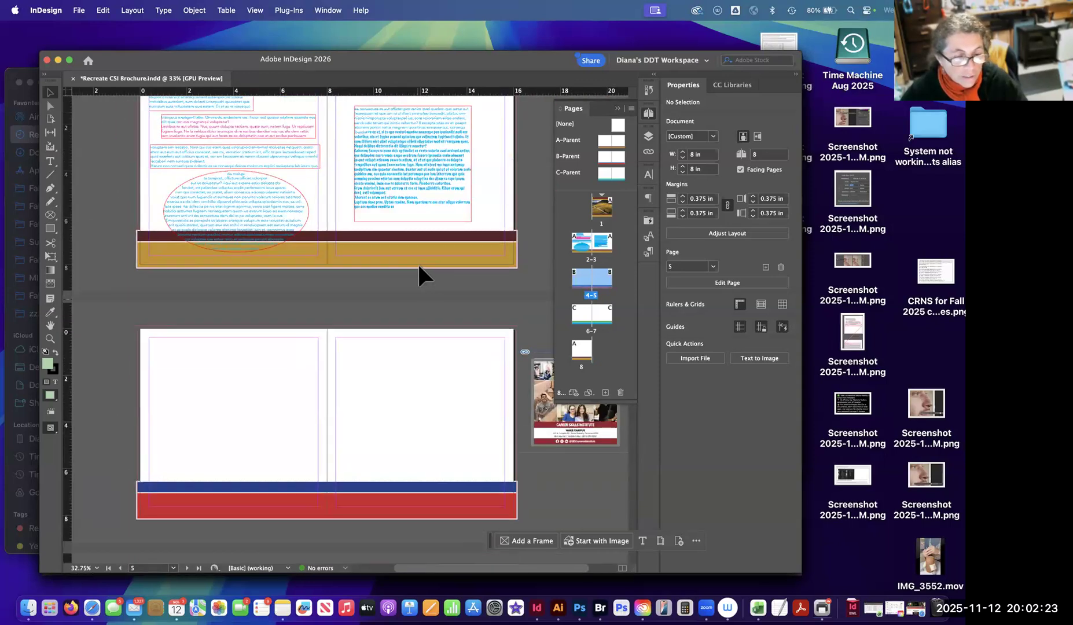
{"action": "left_click", "coordinate": [601, 140]}
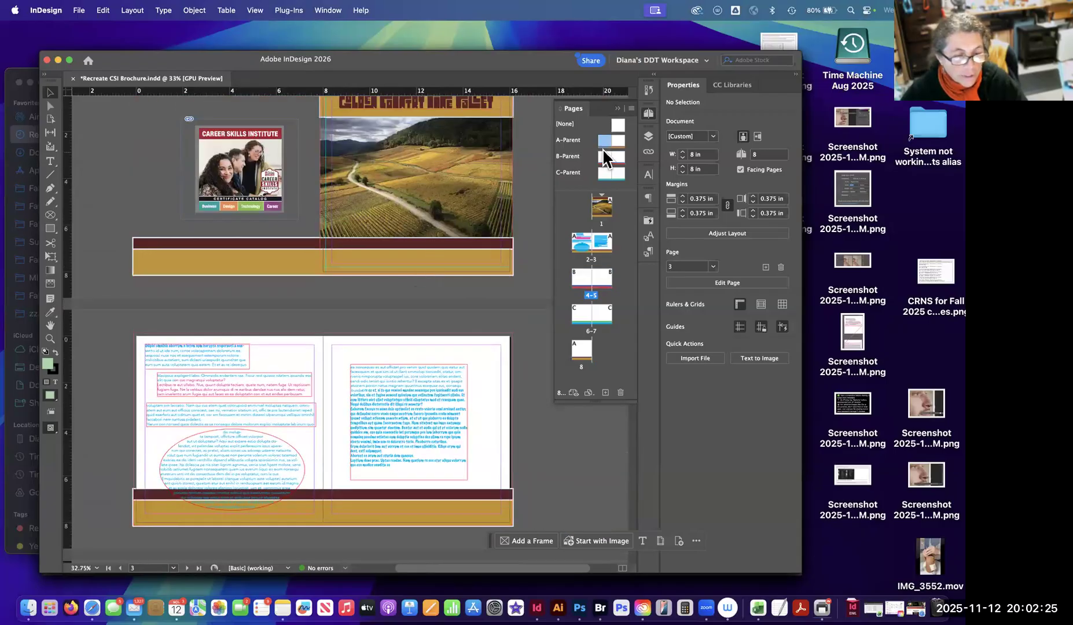
{"action": "scroll", "coordinate": [443, 366], "scroll_direction": "down", "scroll_amount": 10}
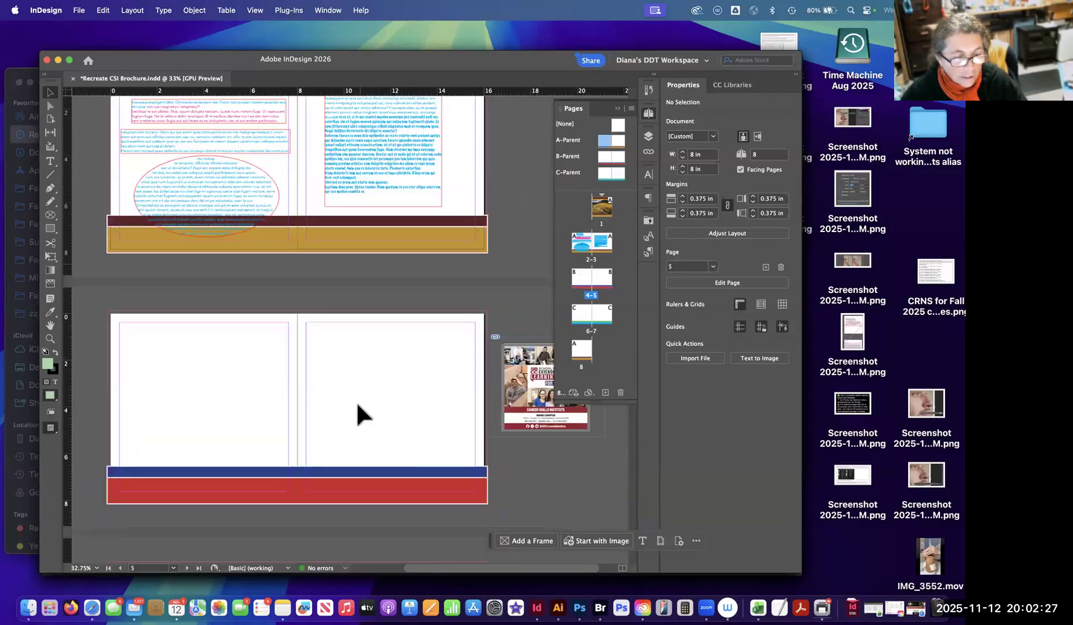
{"action": "scroll", "coordinate": [386, 299], "scroll_direction": "down", "scroll_amount": 2}
{"action": "scroll", "coordinate": [400, 249], "scroll_direction": "up", "scroll_amount": 5}
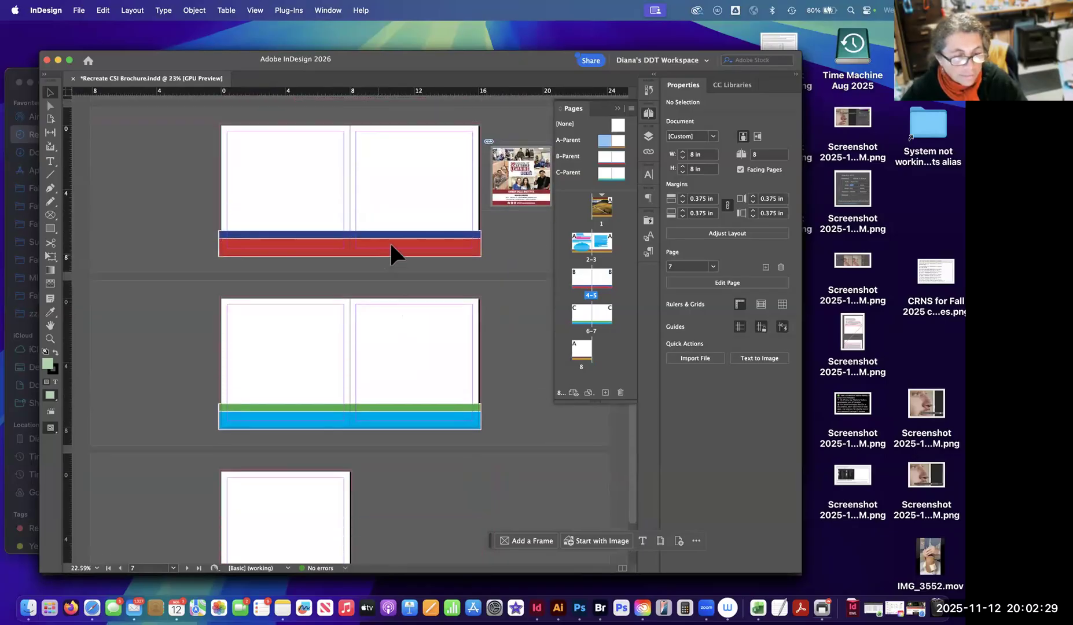
{"action": "scroll", "coordinate": [402, 289], "scroll_direction": "up", "scroll_amount": 1}
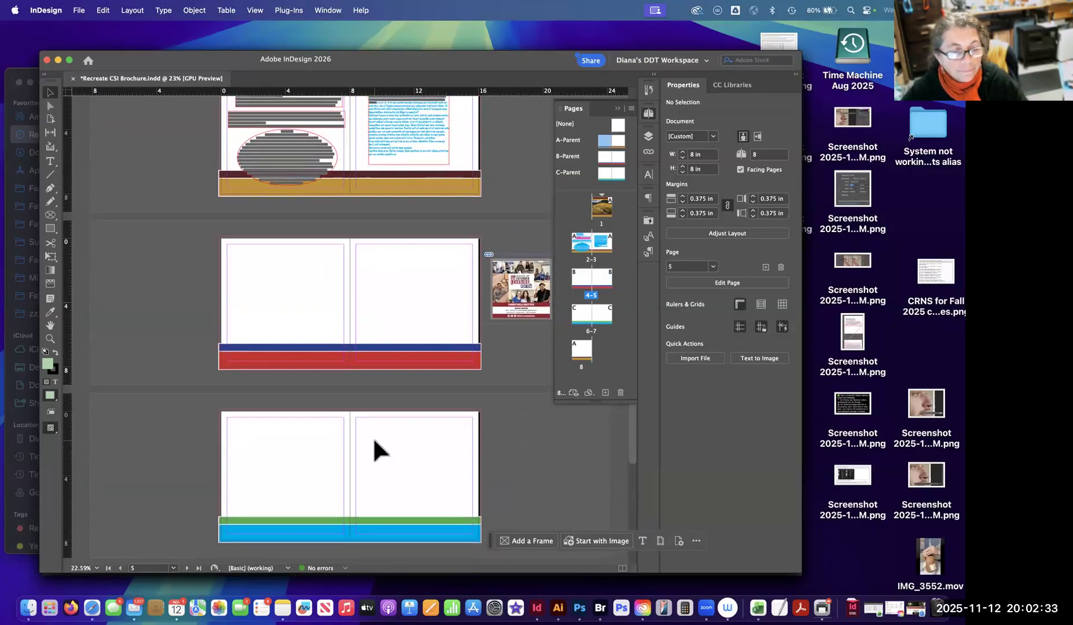
{"action": "scroll", "coordinate": [440, 443], "scroll_direction": "up", "scroll_amount": 1}
{"action": "left_click_drag", "start_coordinate": [358, 420], "coordinate": [312, 416]}
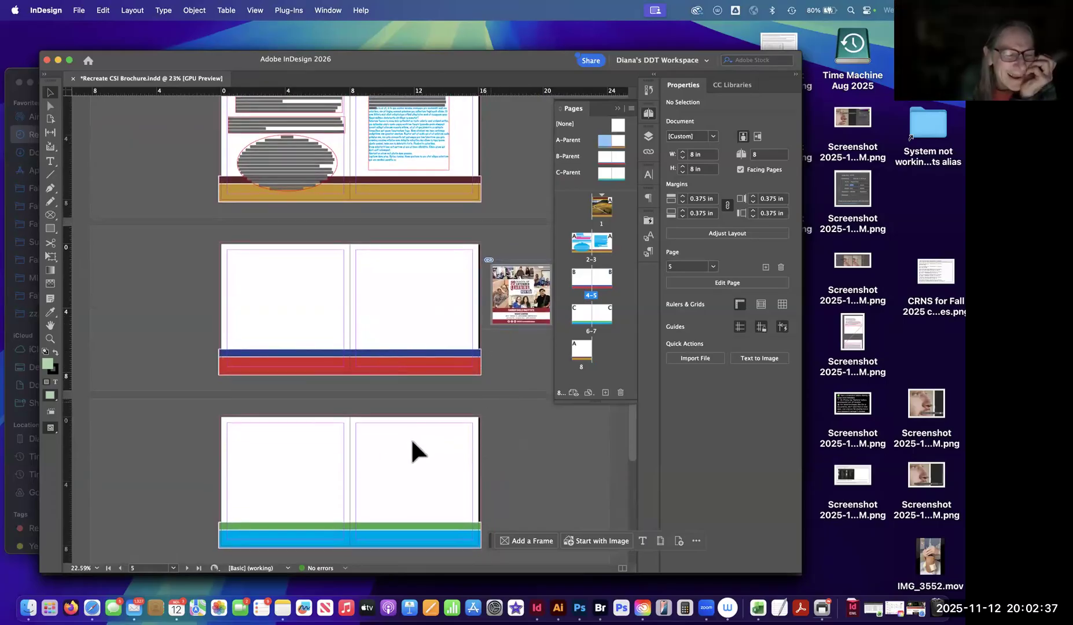
{"action": "scroll", "coordinate": [408, 414], "scroll_direction": "down", "scroll_amount": 5}
{"action": "scroll", "coordinate": [402, 407], "scroll_direction": "up", "scroll_amount": 10}
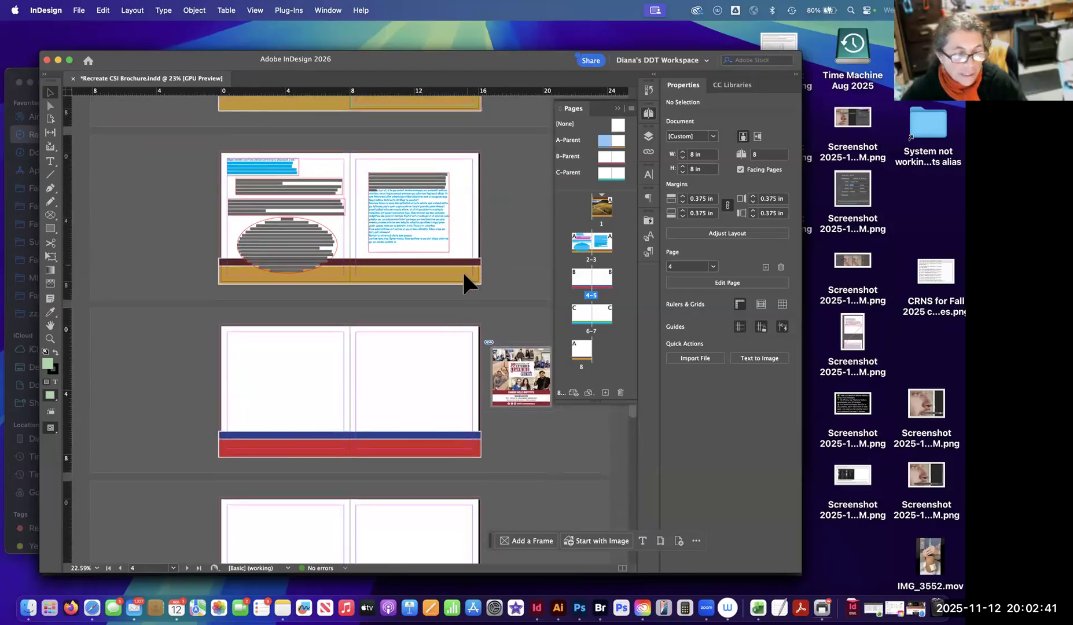
{"action": "scroll", "coordinate": [465, 273], "scroll_direction": "down", "scroll_amount": 6}
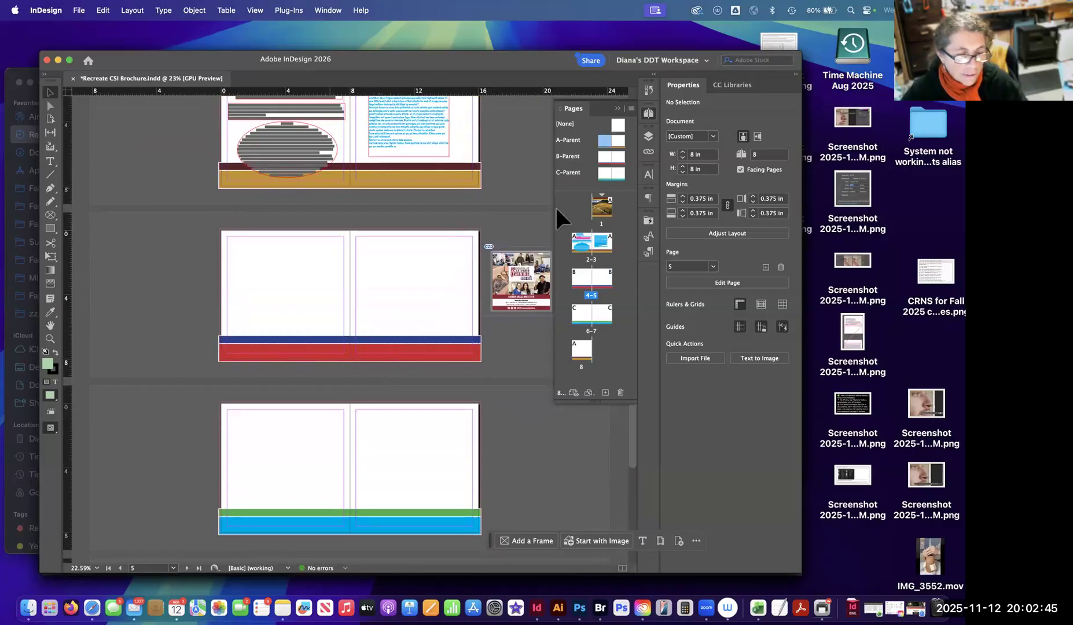
On the A-Parent spread, add a text frame across the upper part of the left page reading "School of Extended Learning".
{"action": "double_click", "coordinate": [602, 140]}
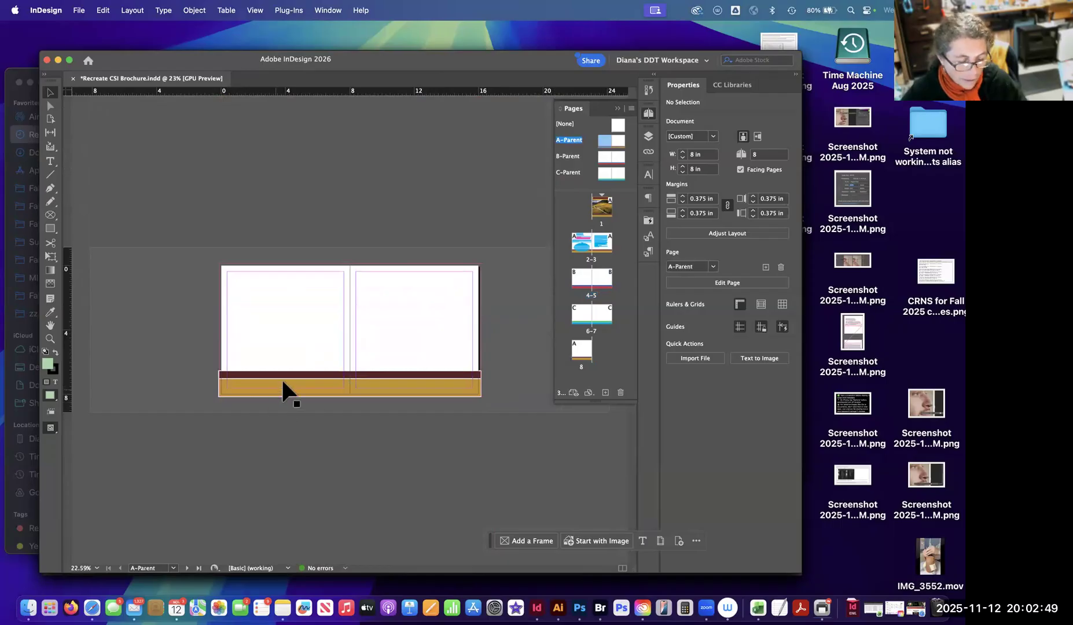
{"action": "scroll", "coordinate": [288, 379], "scroll_direction": "up", "scroll_amount": 5}
{"action": "scroll", "coordinate": [297, 370], "scroll_direction": "down", "scroll_amount": 4}
{"action": "scroll", "coordinate": [296, 375], "scroll_direction": "up", "scroll_amount": 1}
{"action": "left_click", "coordinate": [50, 161]}
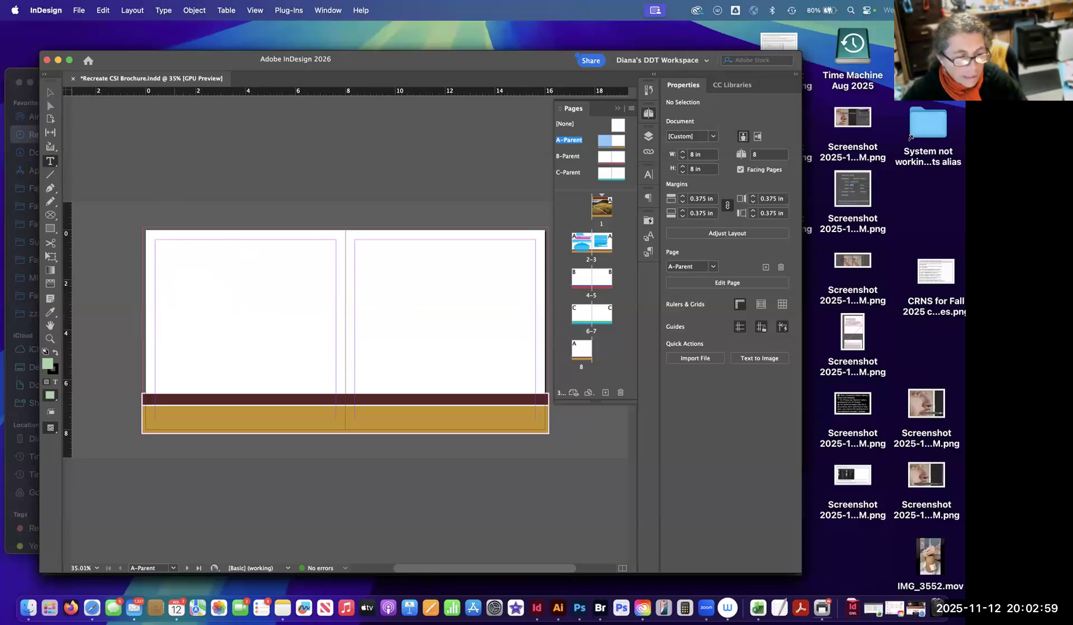
{"action": "left_click_drag", "start_coordinate": [175, 281], "coordinate": [322, 290]}
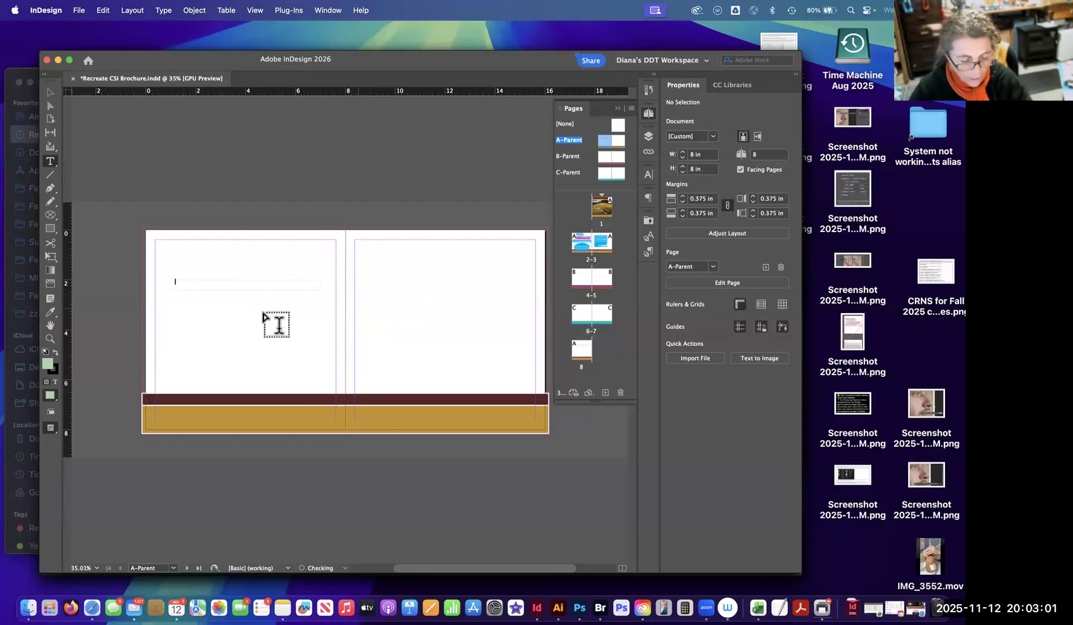
{"action": "type", "text": "School of Extended Learning"}
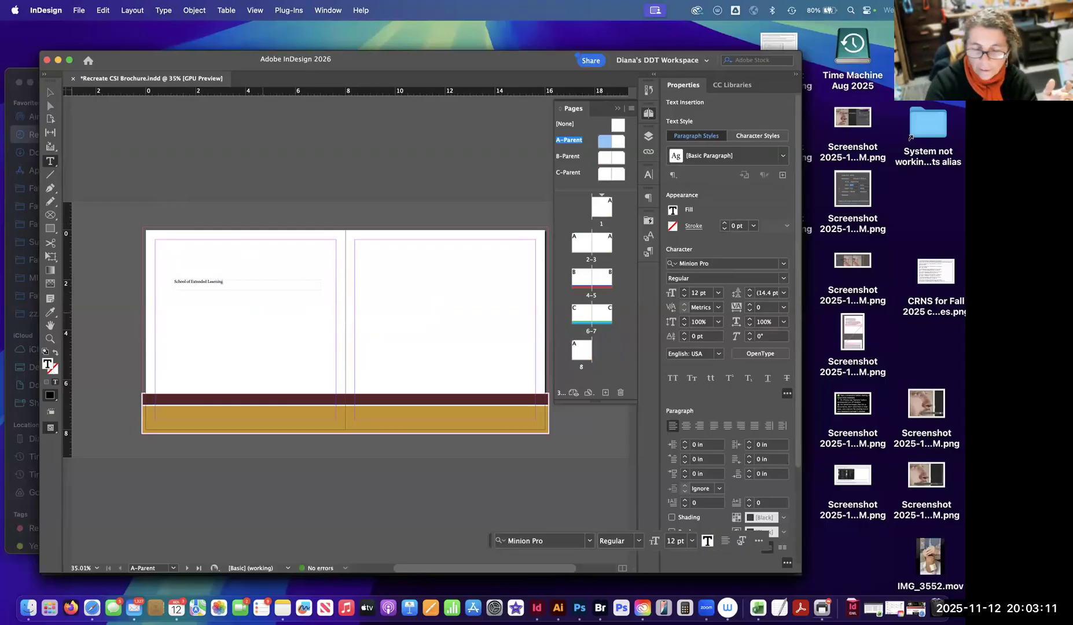
{"action": "key", "text": "super+Tab"}
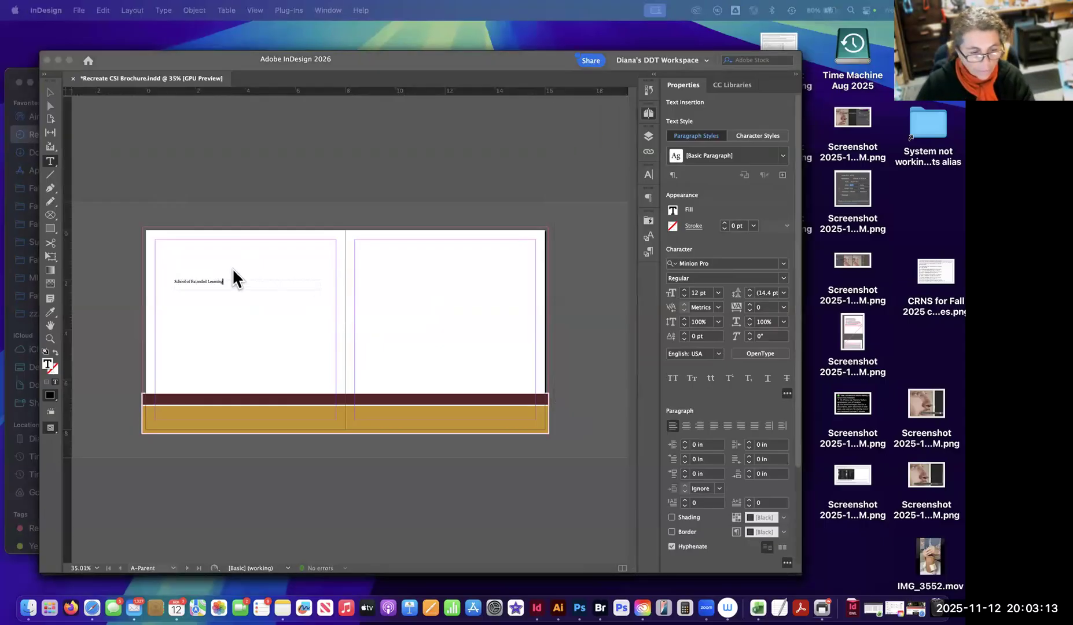
{"action": "key", "text": "super+Tab"}
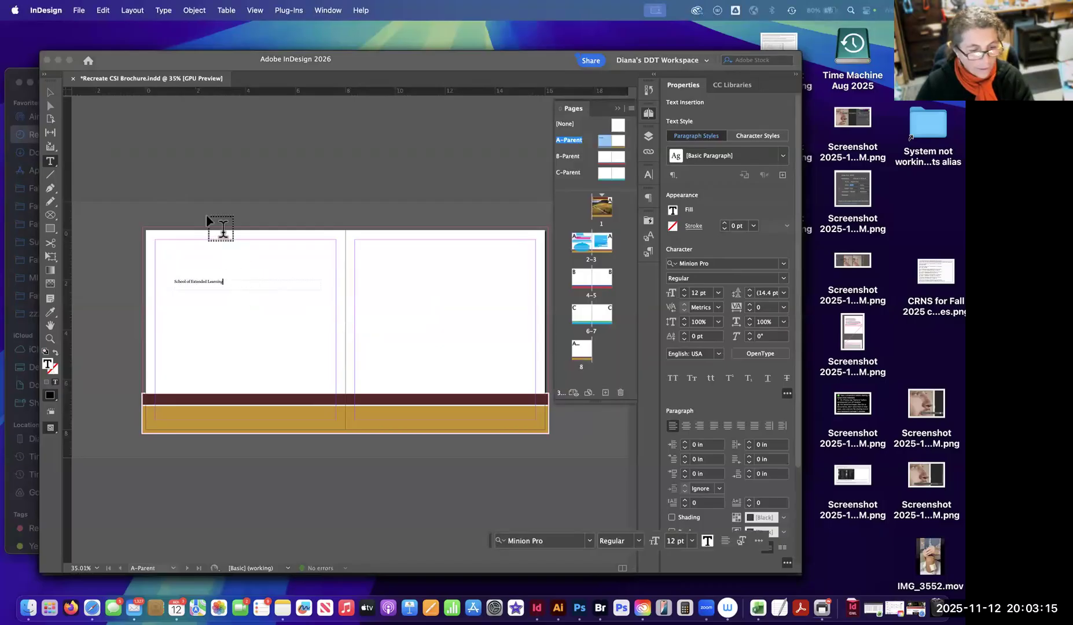
Move the "School of Extended Learning" frame onto A-Parent's gold band at about X 0.44 in, Y 7.26 in, shortening it to about 0.24 in high.
{"action": "key", "text": "Escape"}
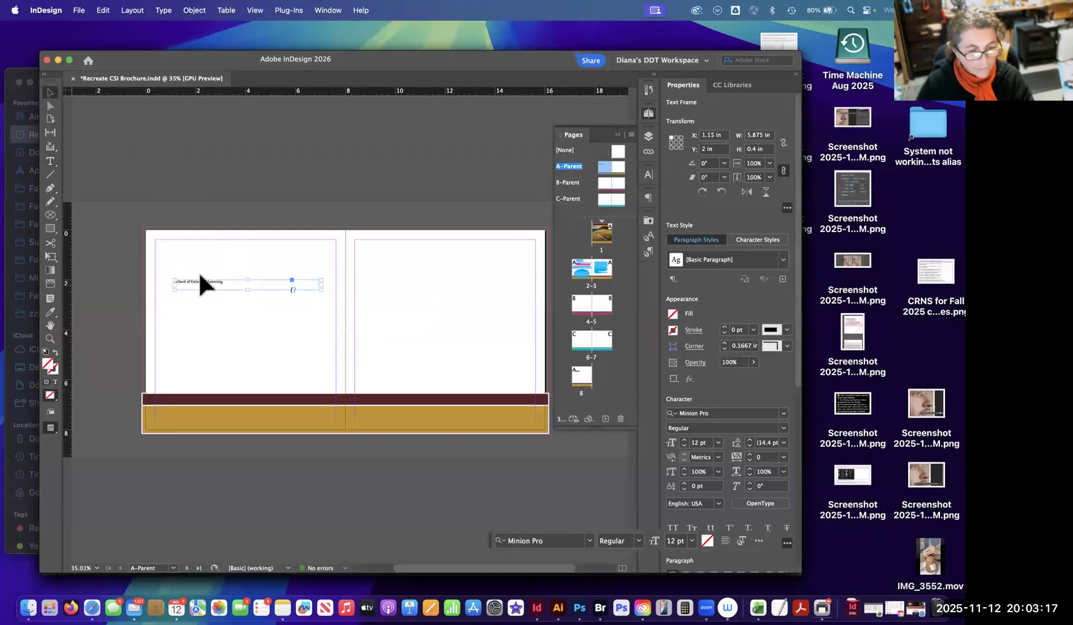
{"action": "key", "text": "Delete"}
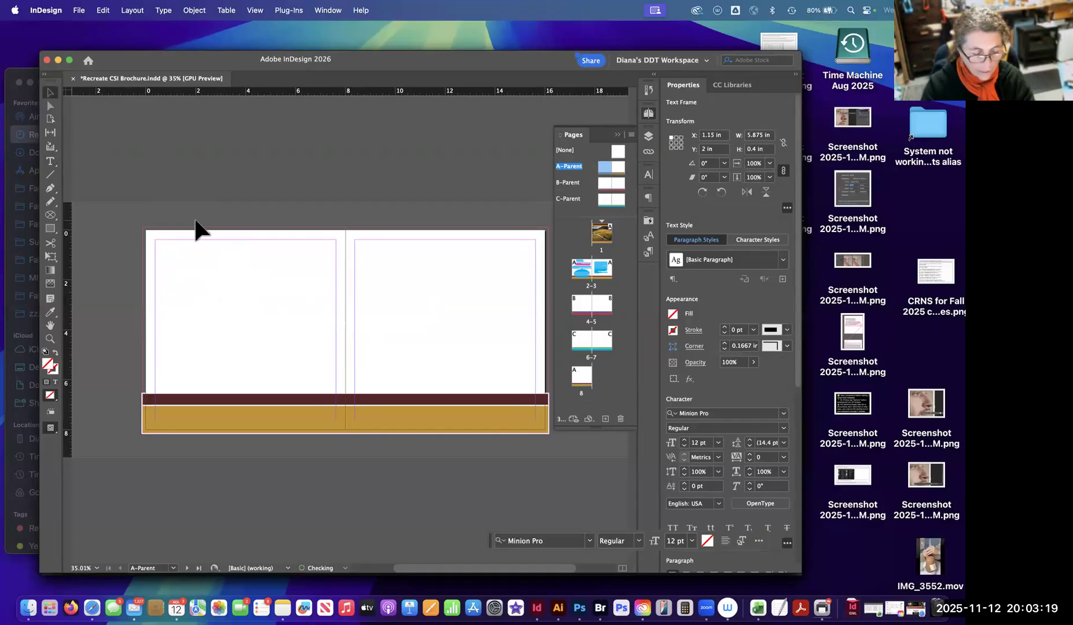
{"action": "key", "text": "super+z"}
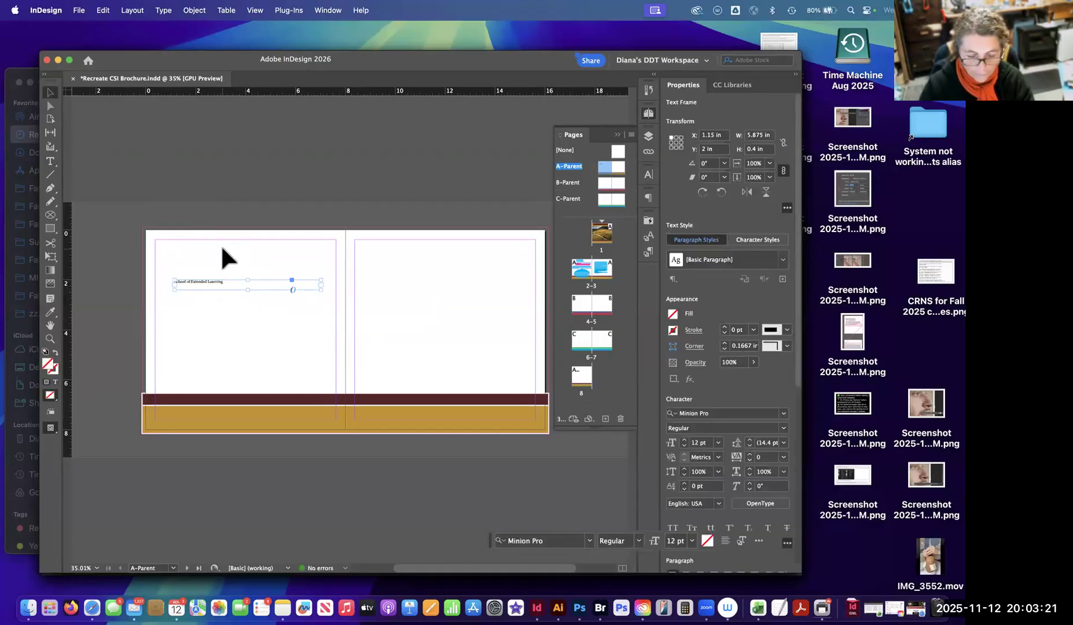
{"action": "key", "text": "super+equal"}
{"action": "key", "text": "super+equal"}
{"action": "key", "text": "super+equal"}
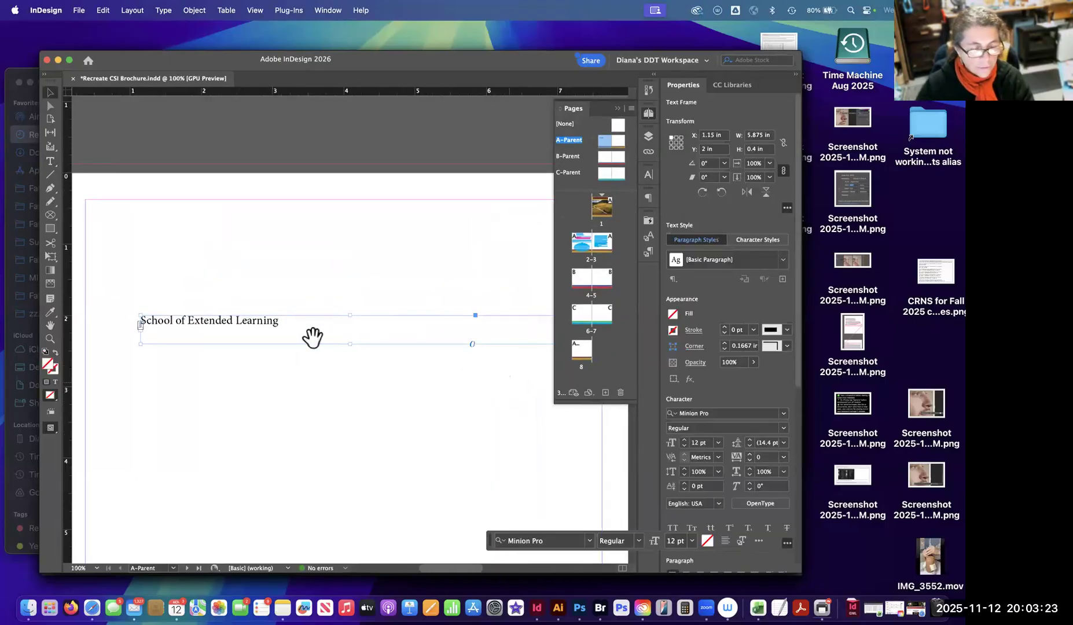
{"action": "left_click_drag", "start_coordinate": [304, 436], "coordinate": [377, 252]}
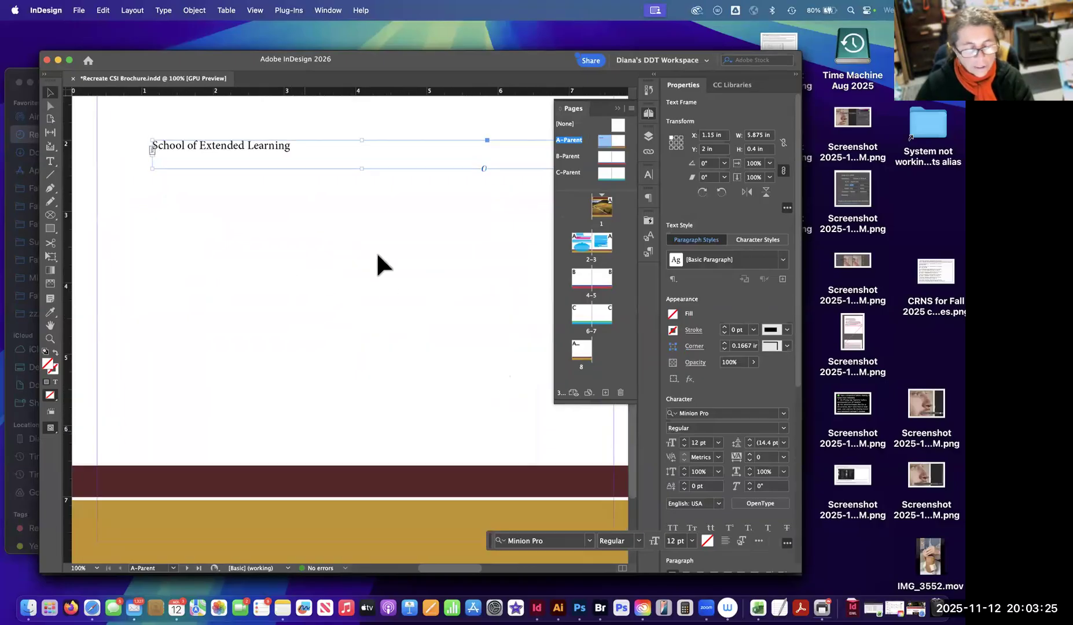
{"action": "left_click_drag", "start_coordinate": [204, 140], "coordinate": [210, 503]}
{"action": "left_click_drag", "start_coordinate": [319, 529], "coordinate": [312, 516]}
{"action": "left_click_drag", "start_coordinate": [187, 500], "coordinate": [184, 514]}
{"action": "left_click", "coordinate": [408, 321]}
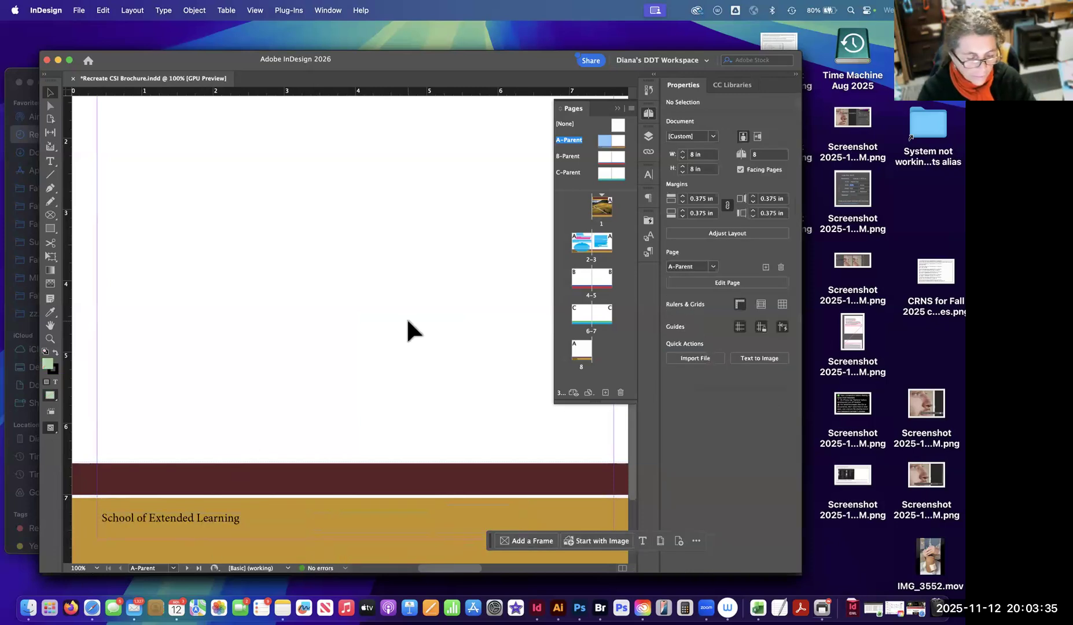
Check page 2 and the following spread for the "School of Extended Learning" text placed on the A-Parent band.
{"action": "key", "text": "super+minus"}
{"action": "key", "text": "super+minus"}
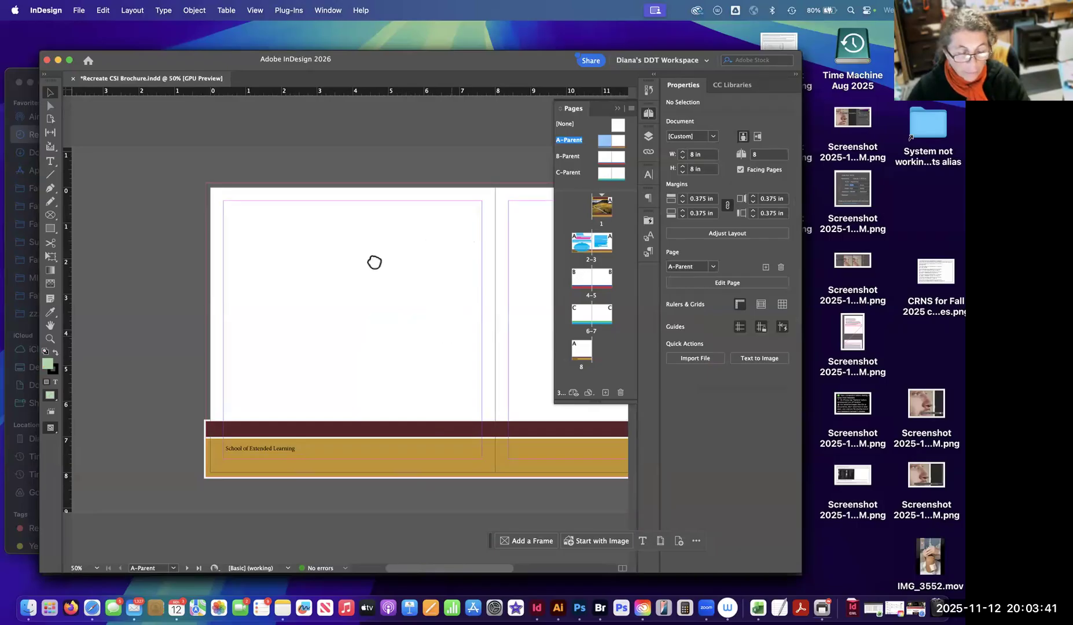
{"action": "scroll", "coordinate": [374, 262], "scroll_direction": "right", "scroll_amount": 3}
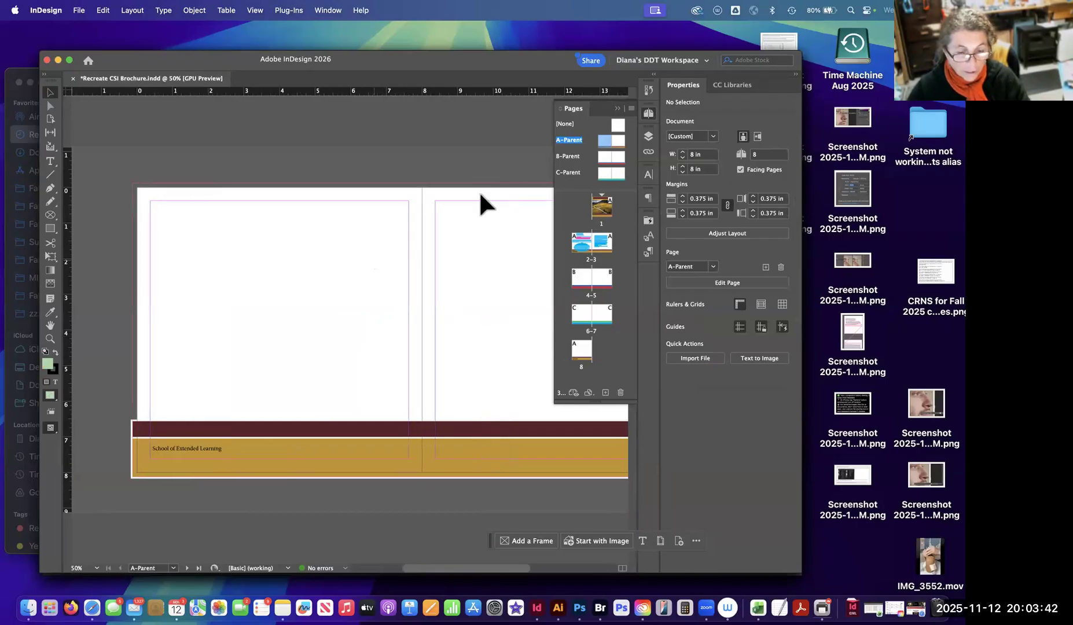
{"action": "double_click", "coordinate": [579, 249]}
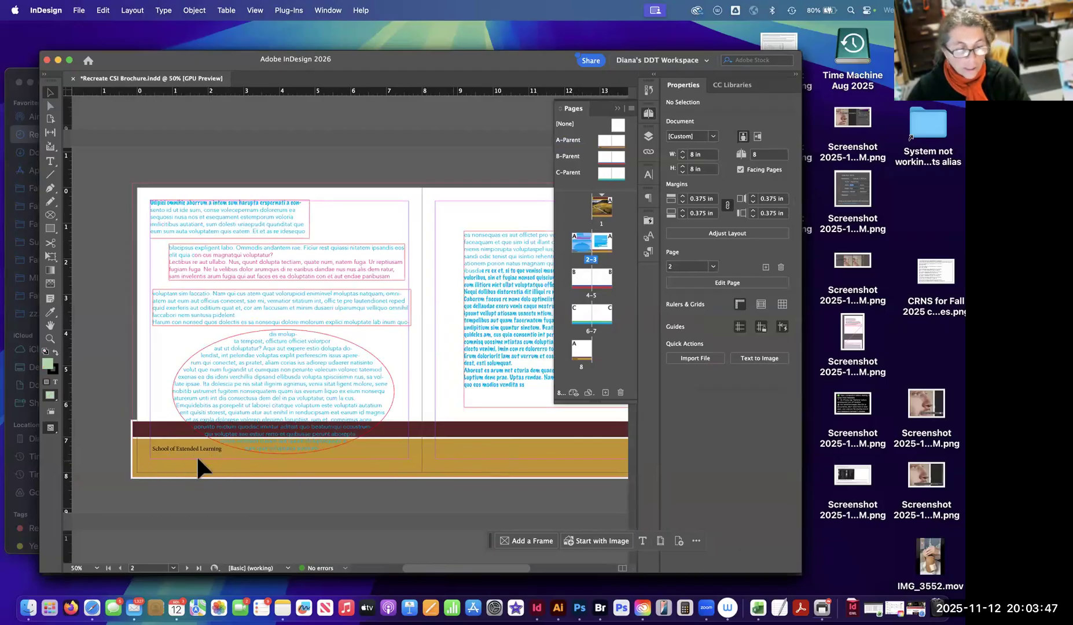
{"action": "scroll", "coordinate": [387, 478], "scroll_direction": "down", "scroll_amount": 10}
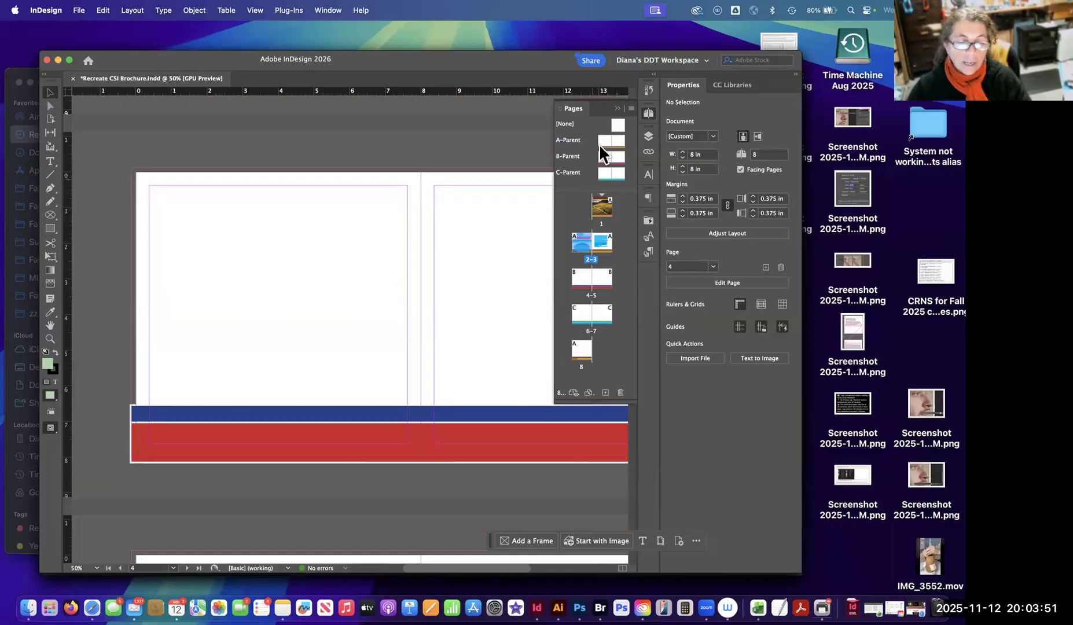
Apply A-Parent's left page to pages 4 and 6, and review the footer text across the document spreads.
{"action": "left_click_drag", "start_coordinate": [603, 141], "coordinate": [582, 315]}
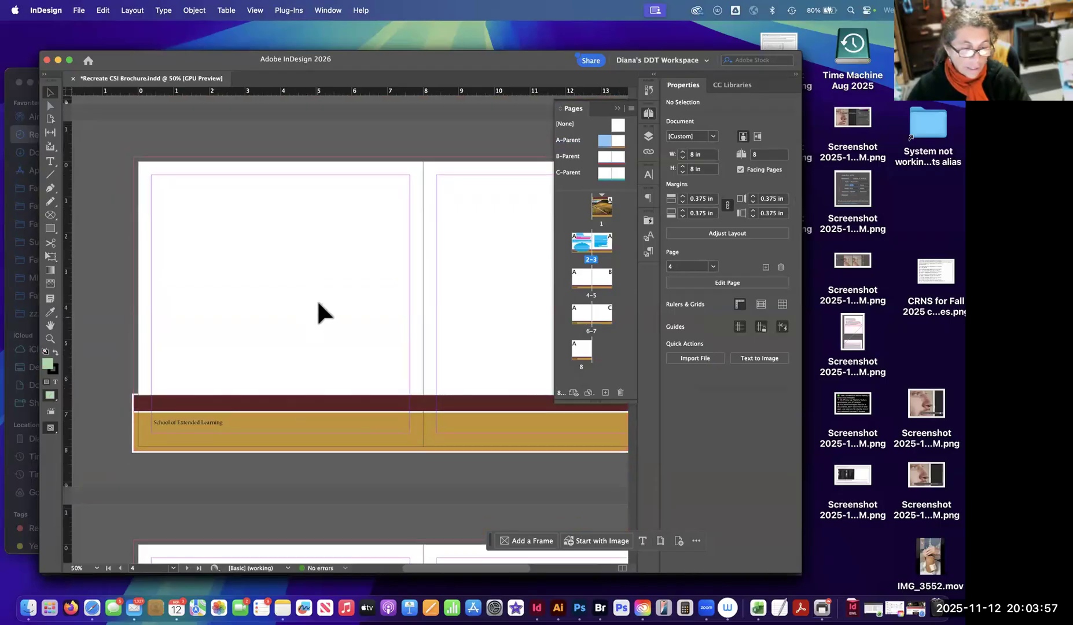
{"action": "scroll", "coordinate": [293, 324], "scroll_direction": "down", "scroll_amount": 10}
{"action": "scroll", "coordinate": [260, 328], "scroll_direction": "up", "scroll_amount": 5}
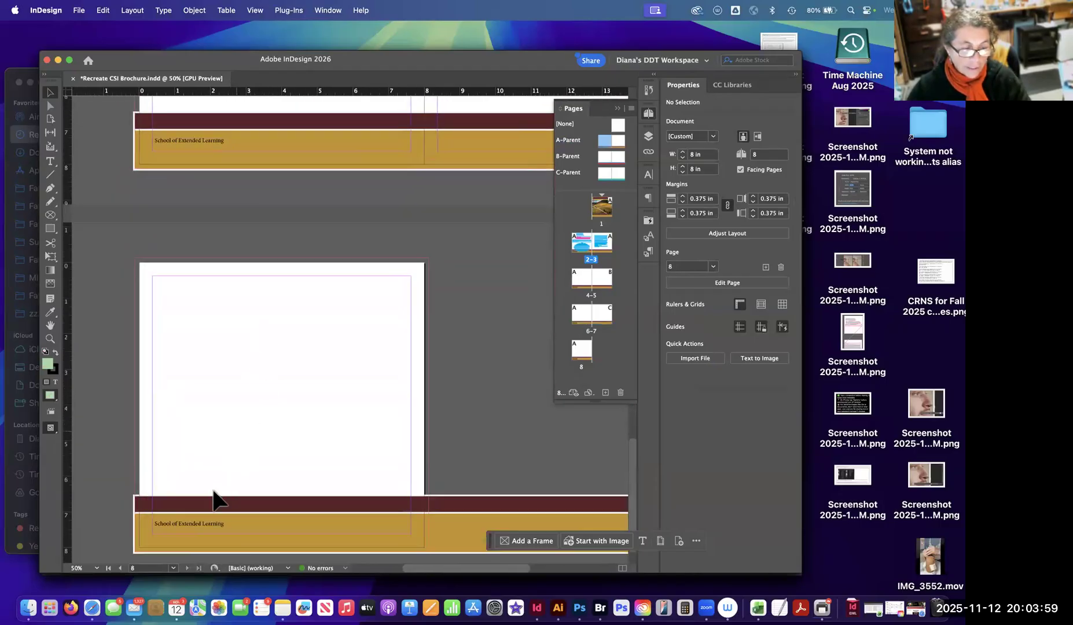
{"action": "scroll", "coordinate": [282, 190], "scroll_direction": "up", "scroll_amount": 8}
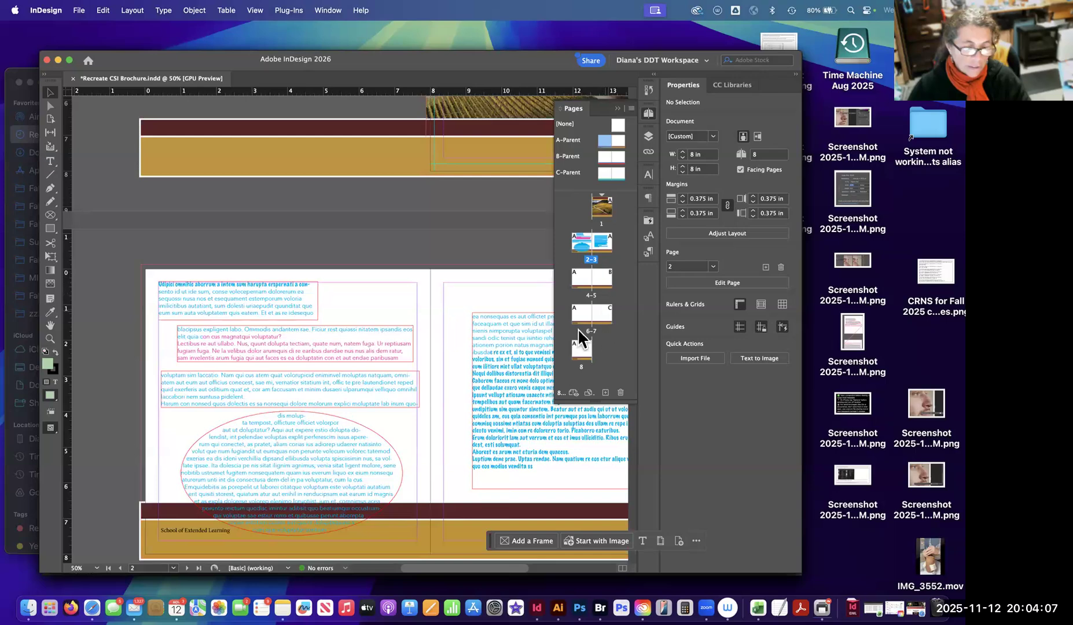
{"action": "scroll", "coordinate": [577, 328], "scroll_direction": "down", "scroll_amount": 2}
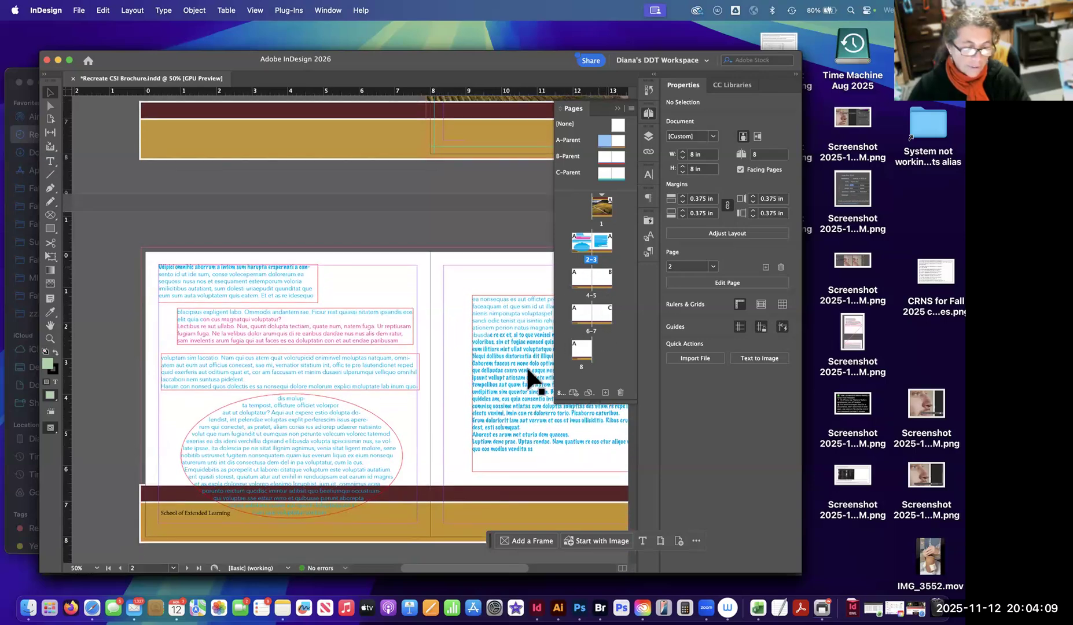
{"action": "scroll", "coordinate": [223, 404], "scroll_direction": "down", "scroll_amount": 10}
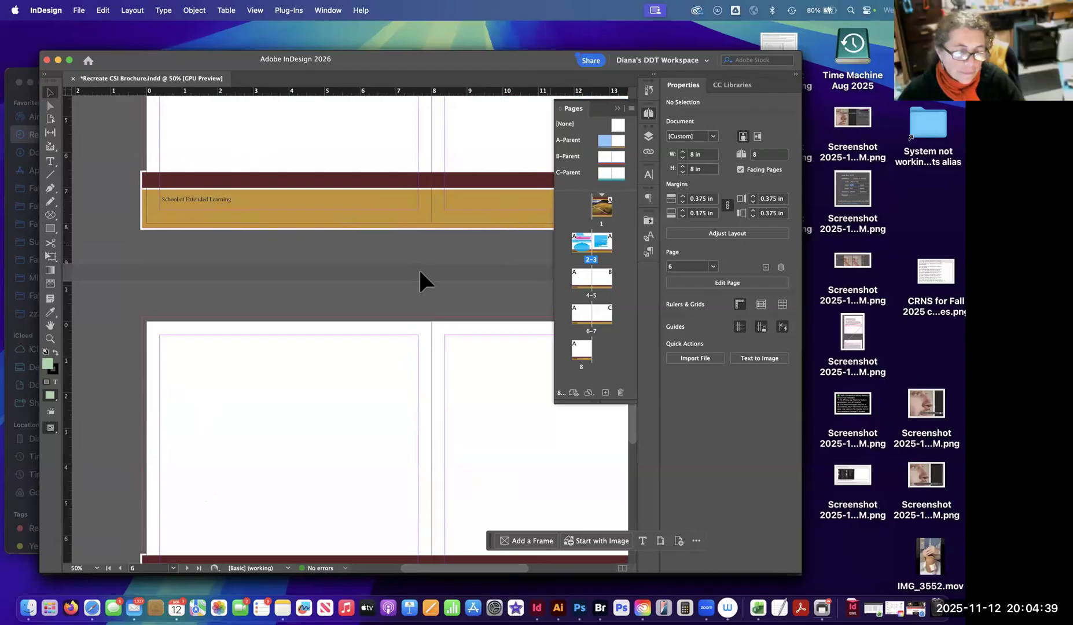
{"action": "scroll", "coordinate": [600, 197], "scroll_direction": "down", "scroll_amount": 2}
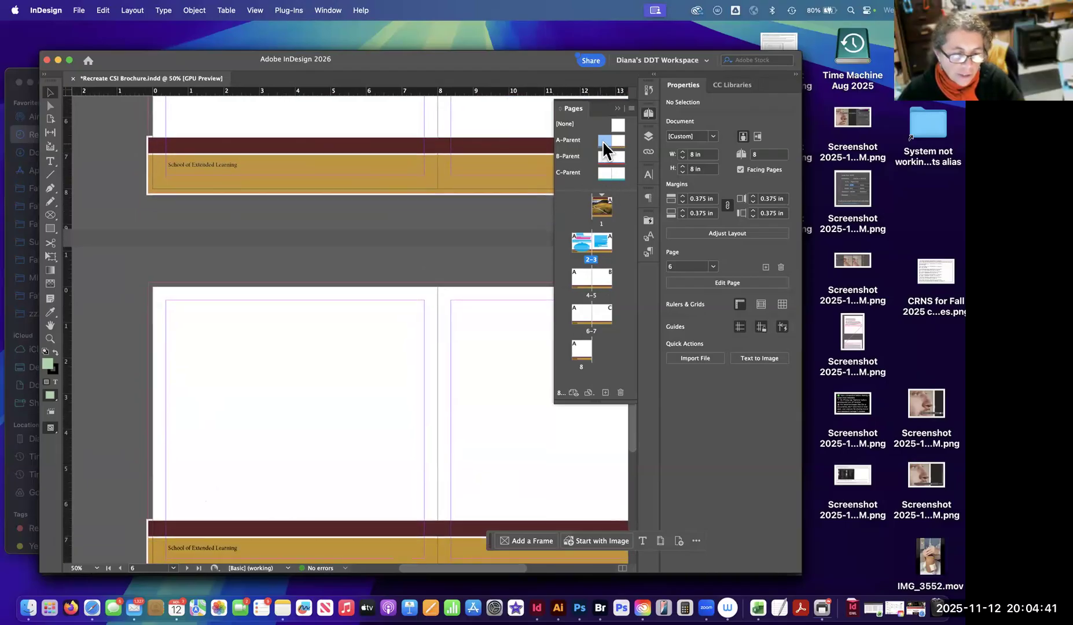
Reapply B-Parent to page 4 and C-Parent to page 6 so both spreads match their parents.
{"action": "left_click_drag", "start_coordinate": [602, 156], "coordinate": [584, 279]}
{"action": "left_click_drag", "start_coordinate": [607, 159], "coordinate": [584, 313]}
{"action": "scroll", "coordinate": [357, 158], "scroll_direction": "up", "scroll_amount": 15}
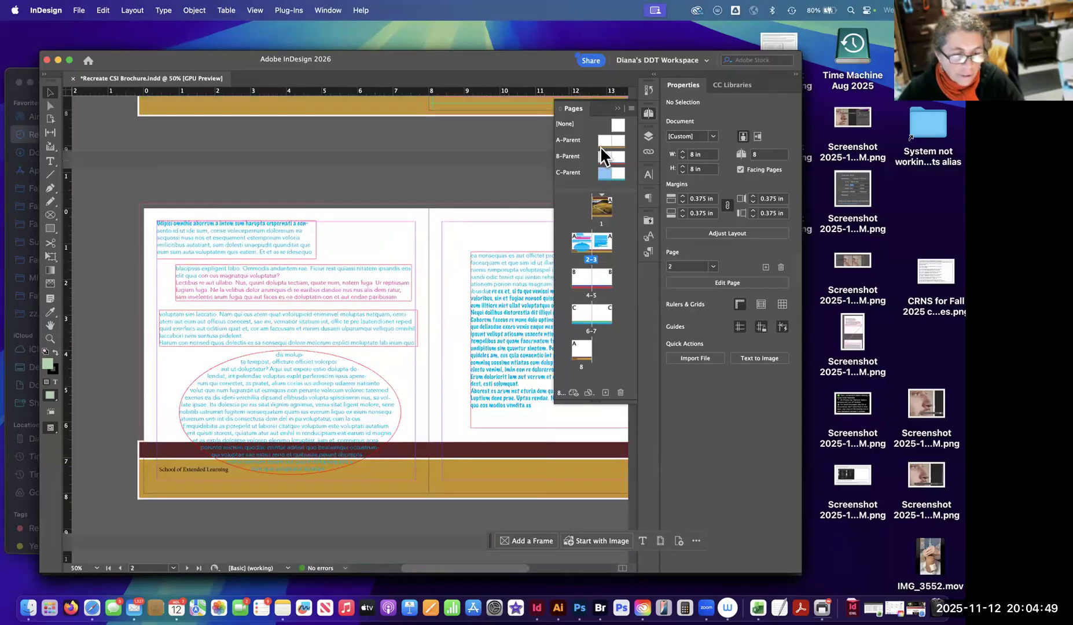
Copy the "School of Extended Learning" frame from A-Parent and paste it in place on the B-Parent spread.
{"action": "double_click", "coordinate": [592, 144]}
{"action": "left_click", "coordinate": [209, 448]}
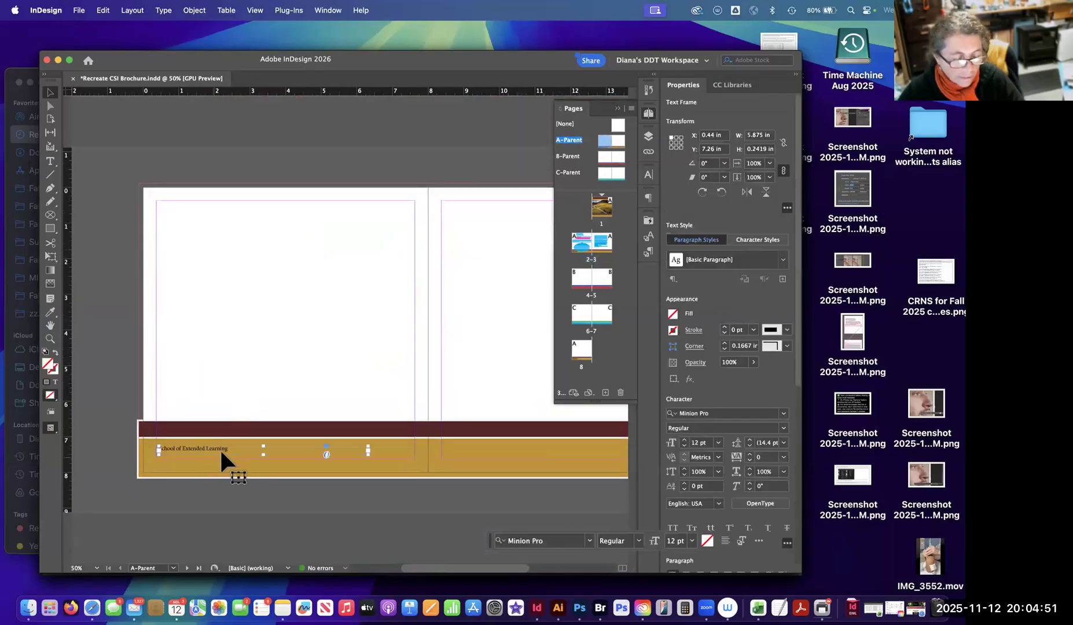
{"action": "double_click", "coordinate": [603, 155]}
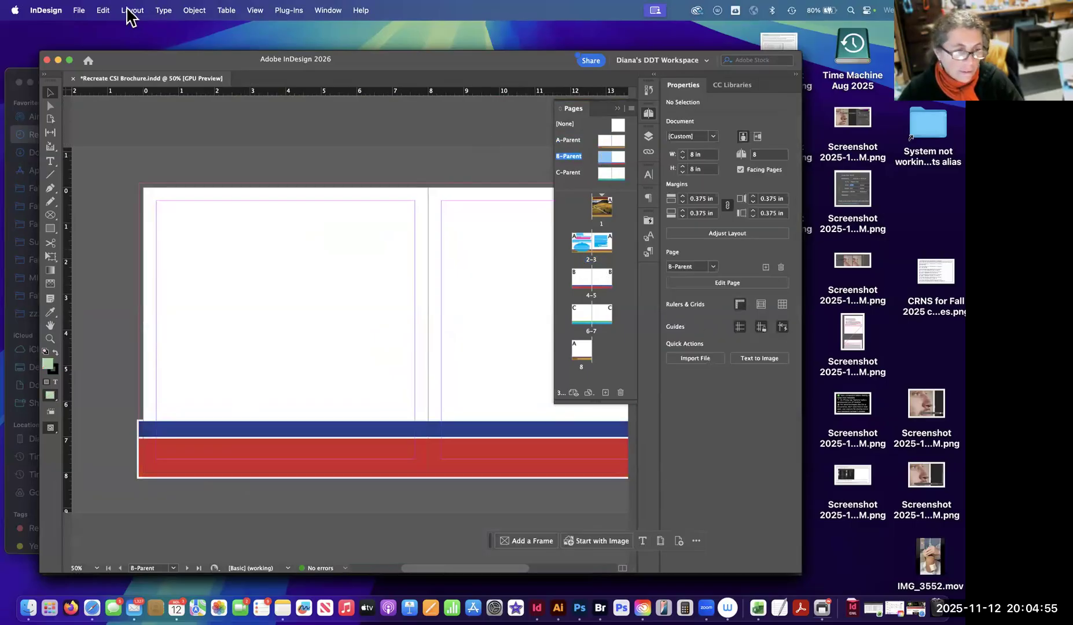
{"action": "left_click", "coordinate": [105, 11]}
{"action": "left_click", "coordinate": [125, 123]}
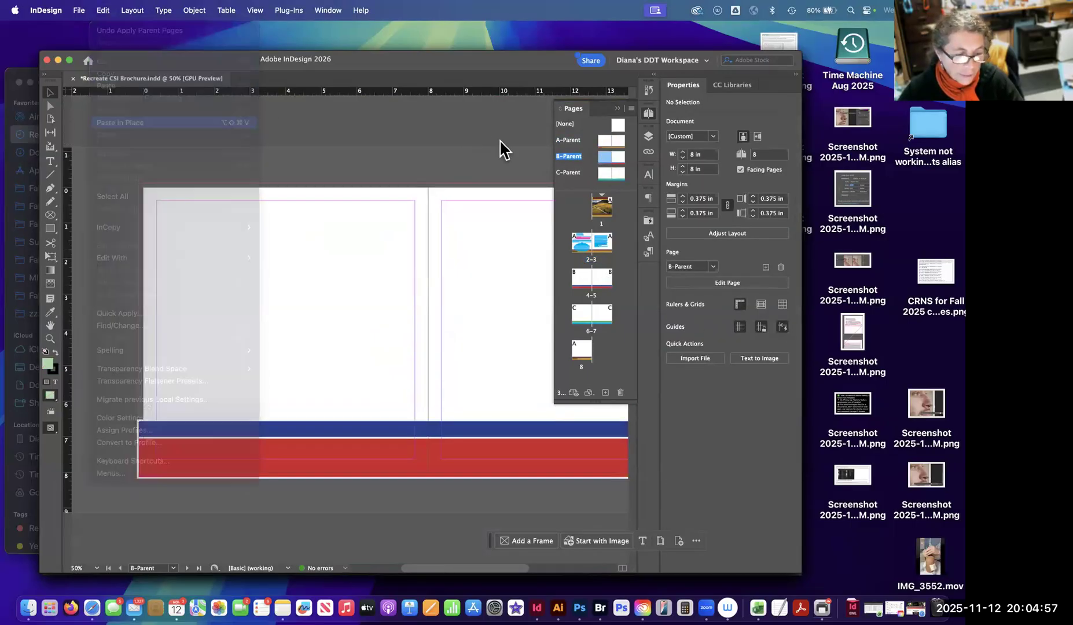
Paste the copied "School of Extended Learning" frame in place on the C-Parent spread.
{"action": "double_click", "coordinate": [609, 172]}
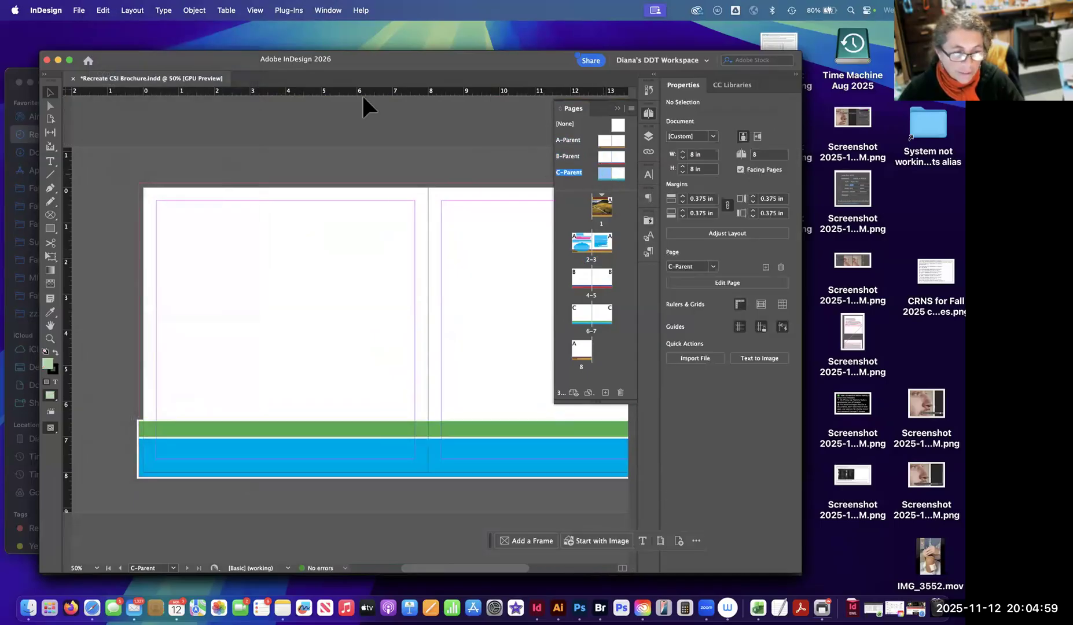
{"action": "left_click", "coordinate": [105, 11]}
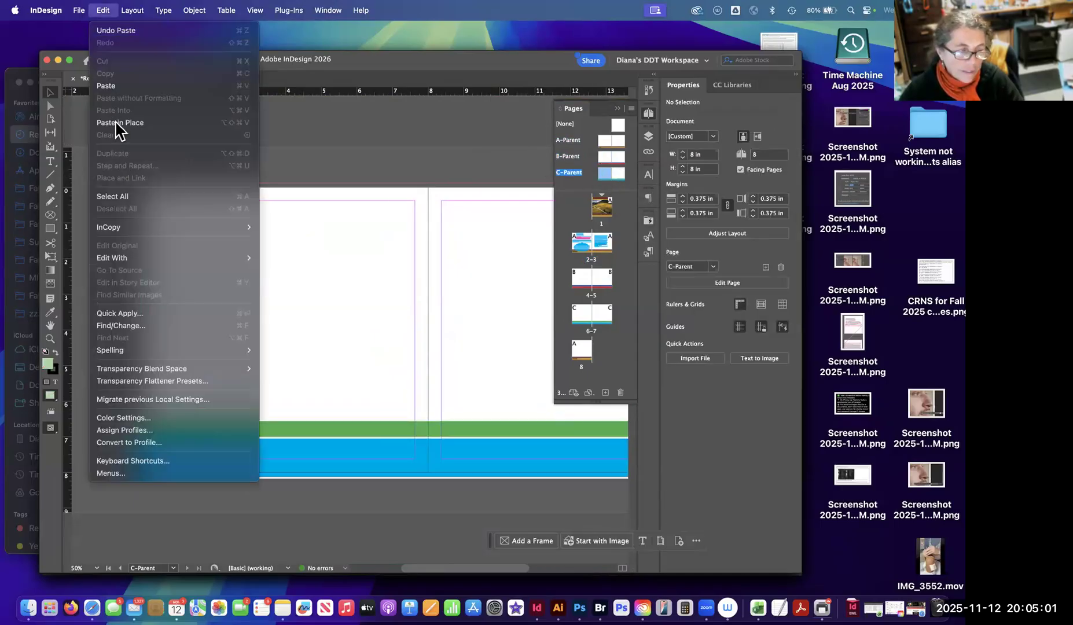
{"action": "left_click", "coordinate": [120, 123]}
{"action": "left_click", "coordinate": [339, 158]}
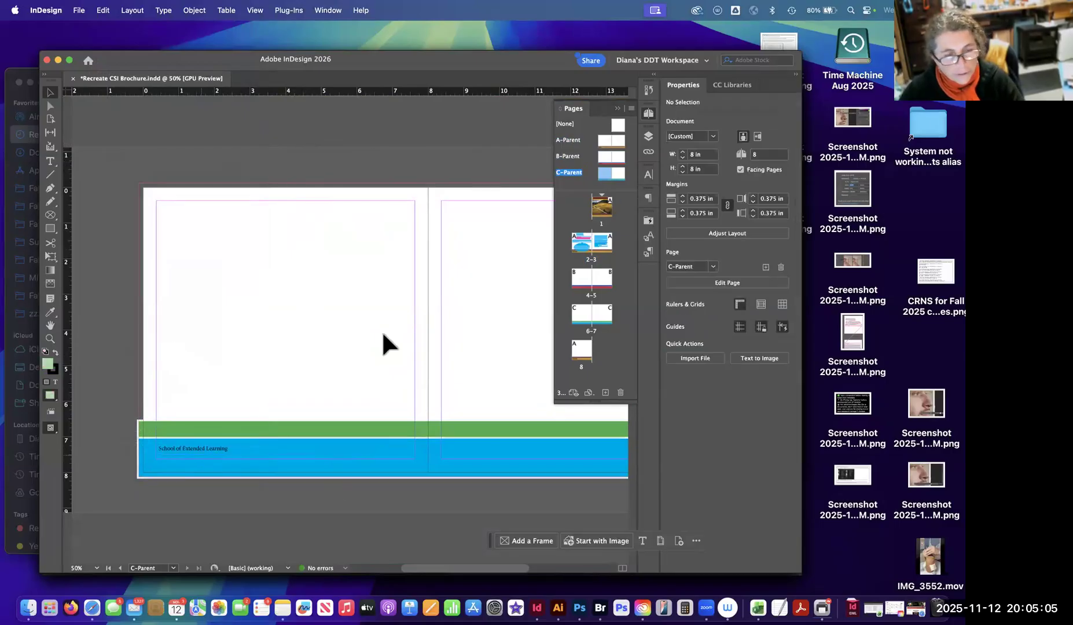
{"action": "scroll", "coordinate": [254, 431], "scroll_direction": "left", "scroll_amount": 1}
{"action": "scroll", "coordinate": [253, 432], "scroll_direction": "right", "scroll_amount": 2}
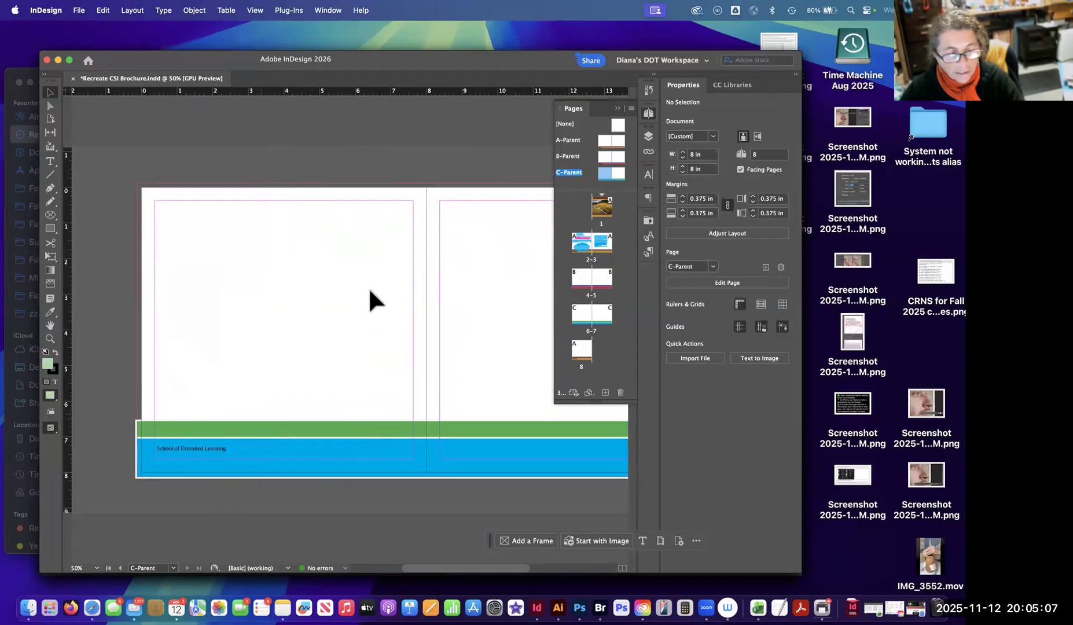
Select A-Parent's left page and extend the Pages panel's height to make room for more spreads.
{"action": "left_click", "coordinate": [603, 157]}
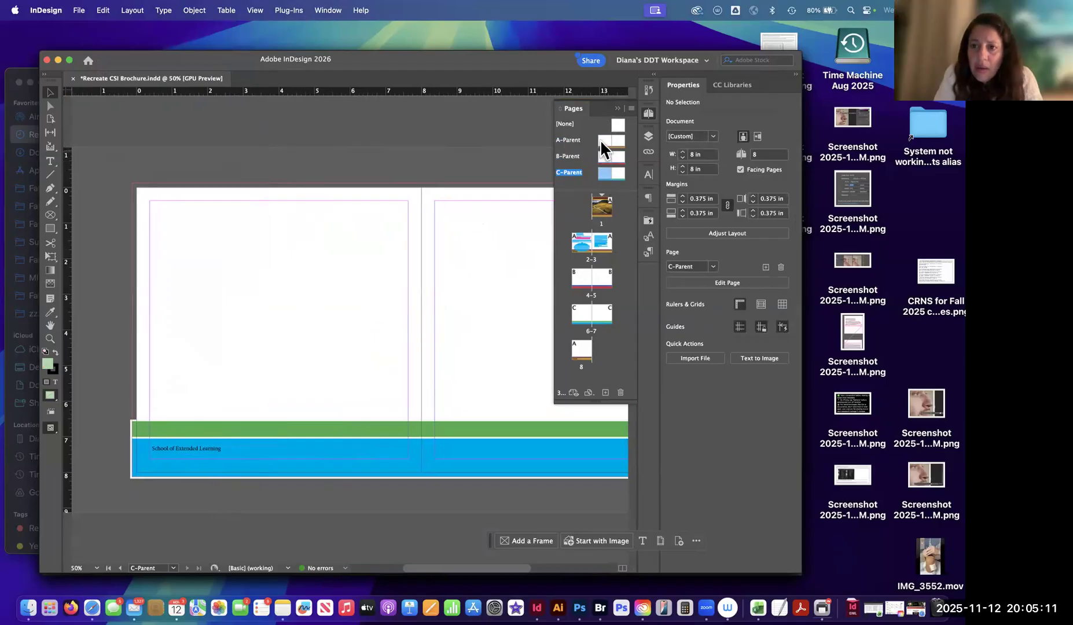
{"action": "left_click", "coordinate": [603, 143]}
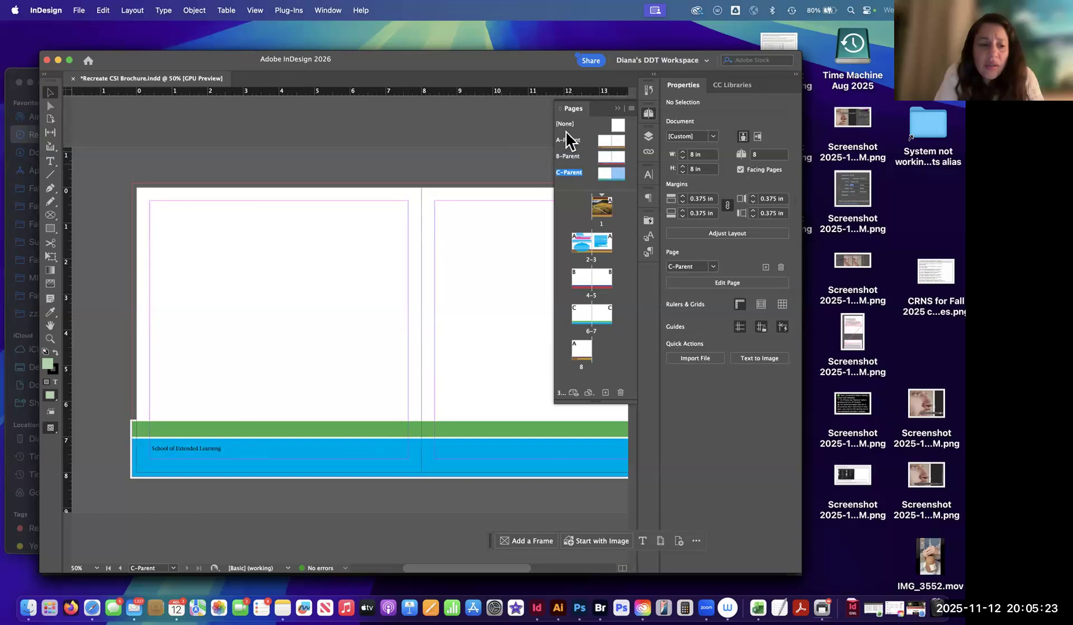
{"action": "left_click", "coordinate": [602, 141]}
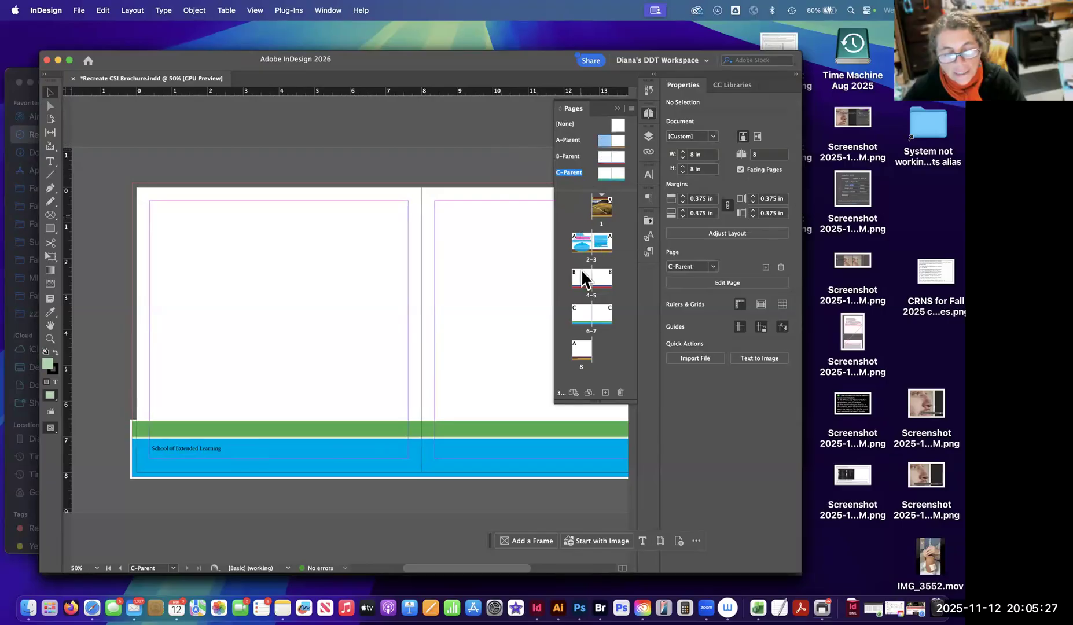
{"action": "left_click_drag", "start_coordinate": [598, 401], "coordinate": [590, 505]}
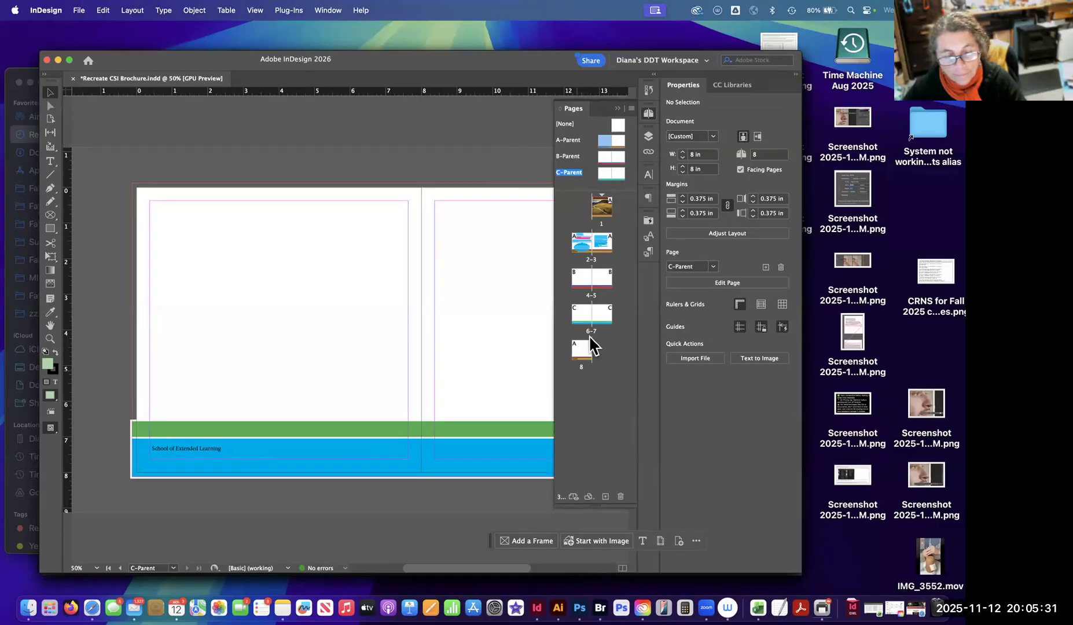
{"action": "left_click", "coordinate": [610, 375]}
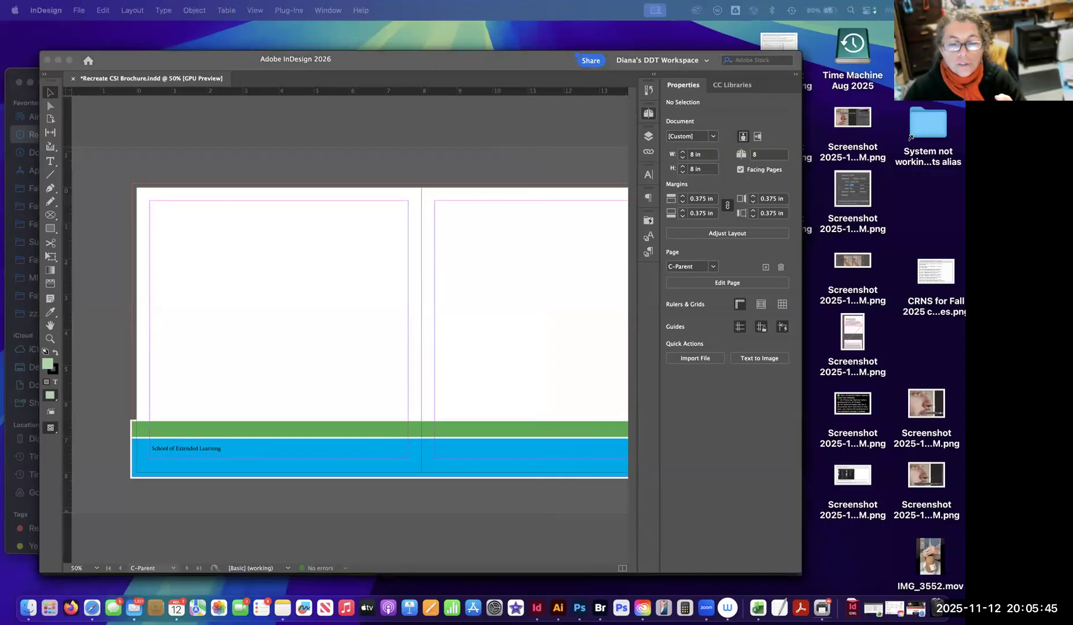
Set the document's number of pages to 28 and check the added page thumbnails.
{"action": "left_click", "coordinate": [648, 114]}
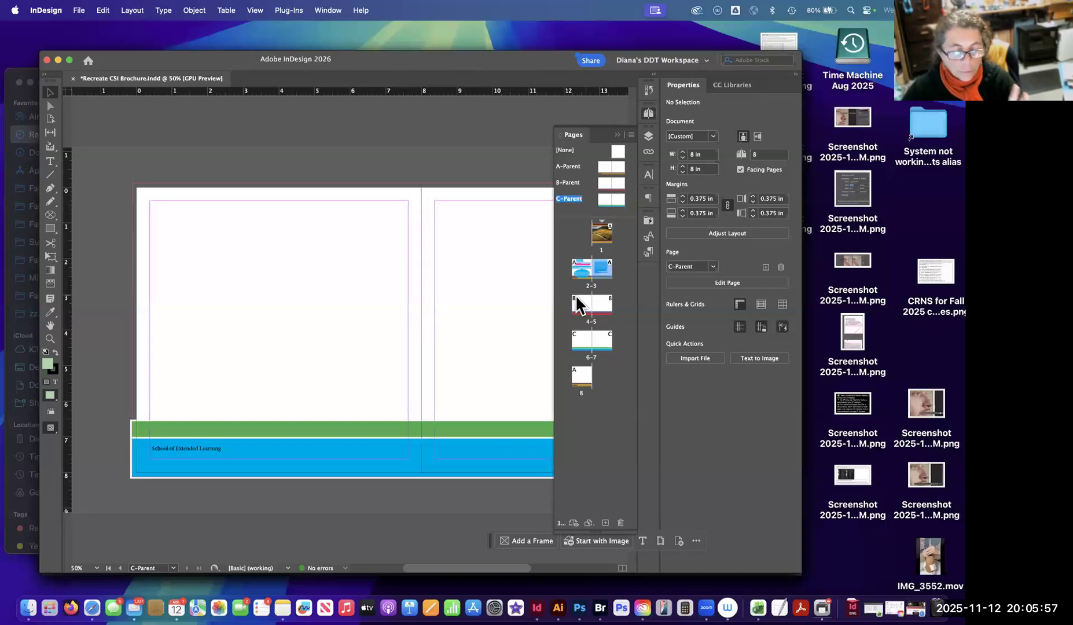
{"action": "left_click", "coordinate": [752, 154]}
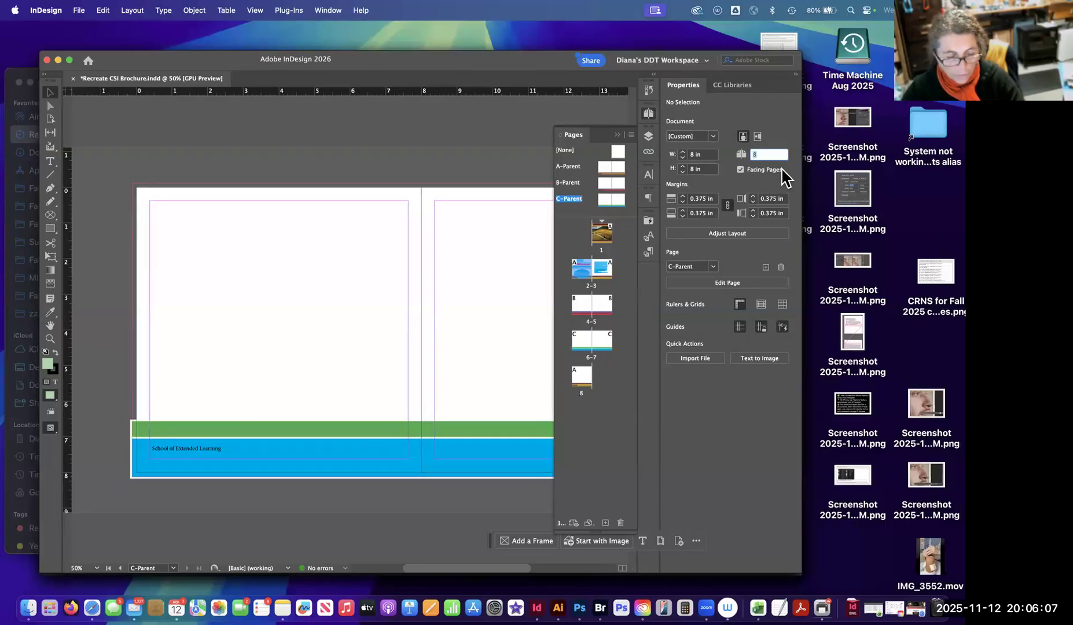
{"action": "type", "text": "28"}
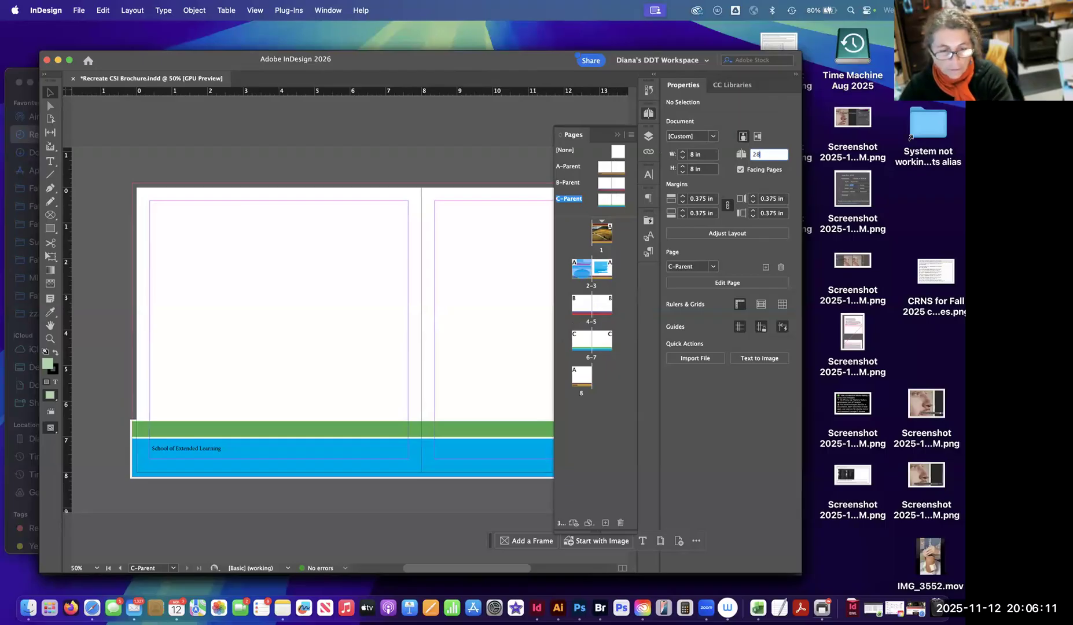
{"action": "key", "text": "Return"}
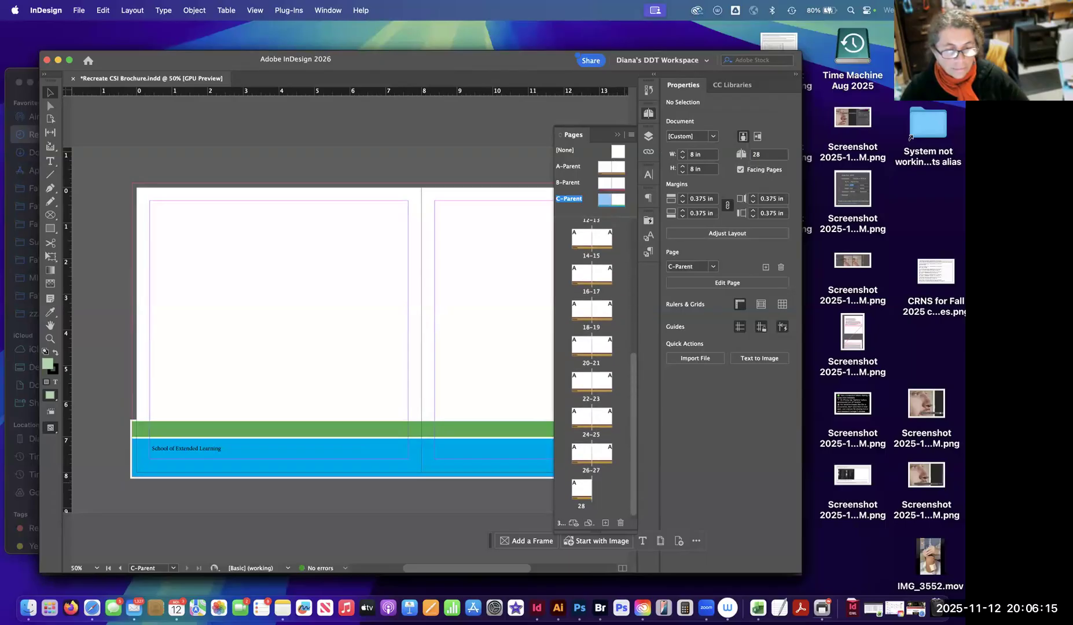
{"action": "scroll", "coordinate": [592, 368], "scroll_direction": "up", "scroll_amount": 10}
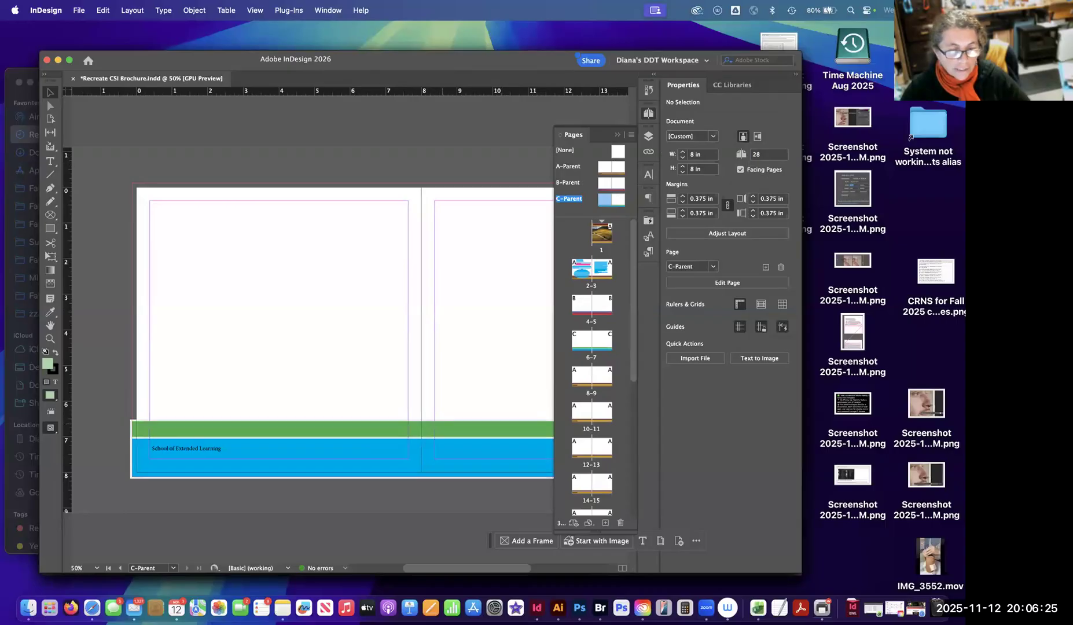
{"action": "left_click", "coordinate": [133, 428]}
{"action": "key", "text": "super+shift+a"}
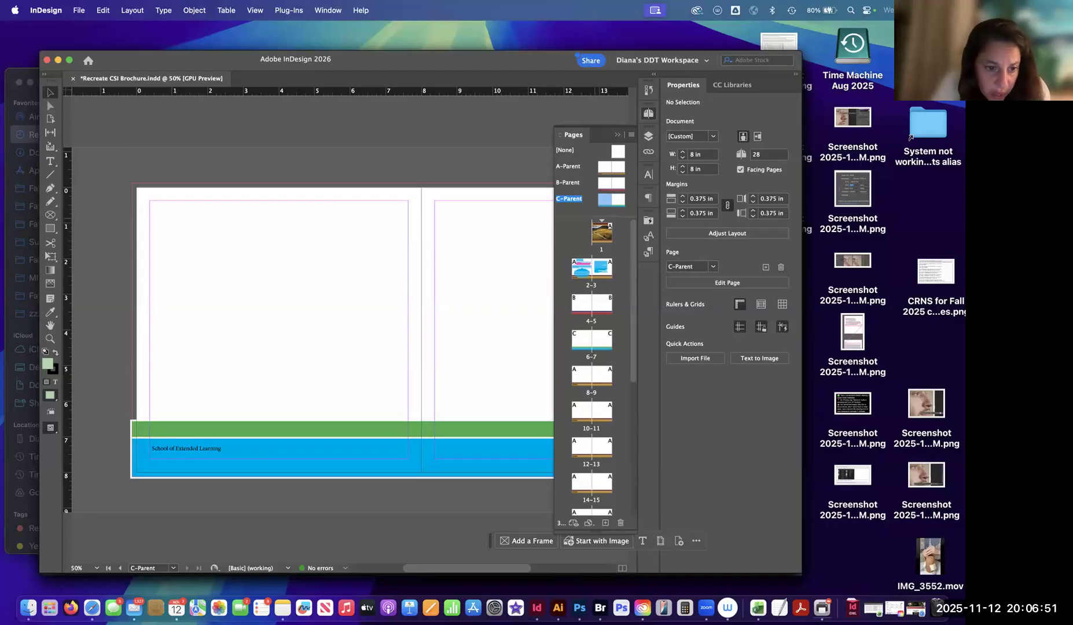
Check the page thumbnails down to page 28 and examine the footer text frames on A-Parent and B-Parent.
{"action": "scroll", "coordinate": [592, 364], "scroll_direction": "down", "scroll_amount": 5}
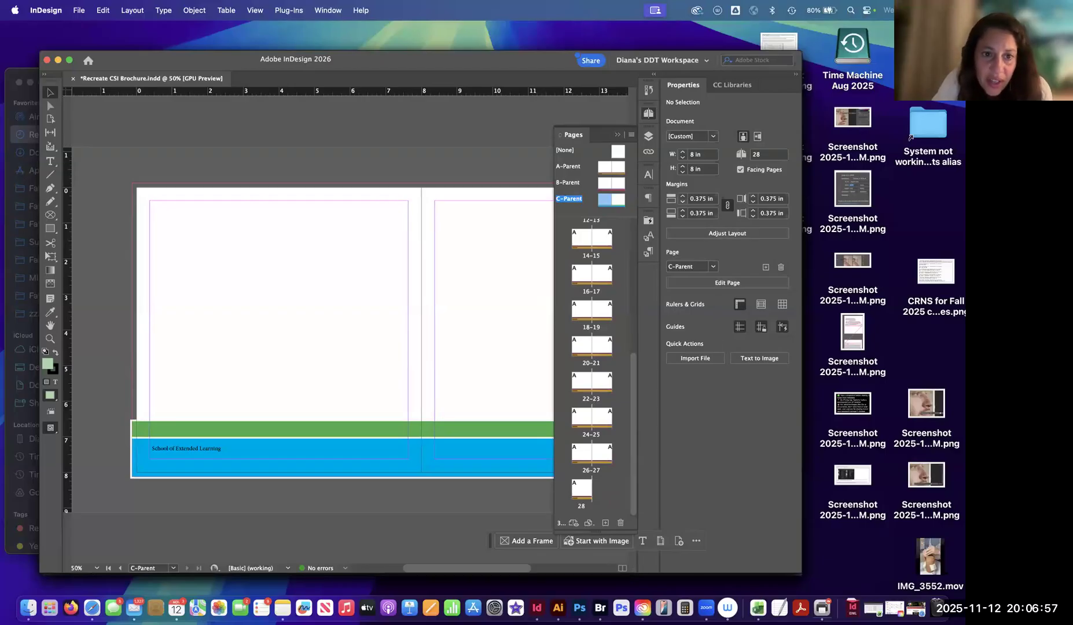
{"action": "double_click", "coordinate": [605, 168]}
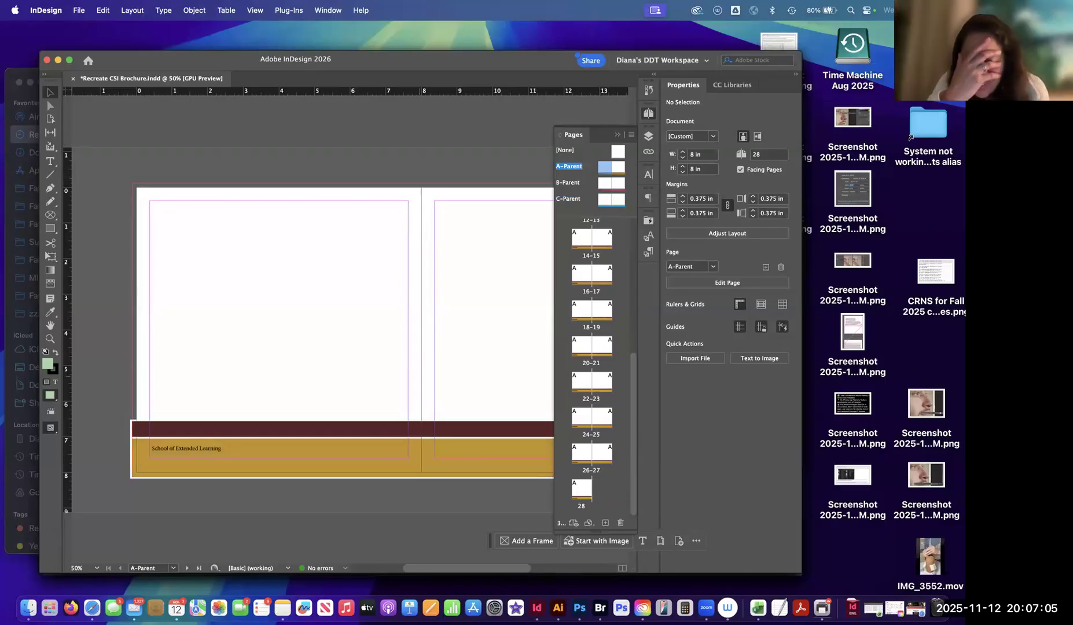
{"action": "left_click", "coordinate": [320, 452]}
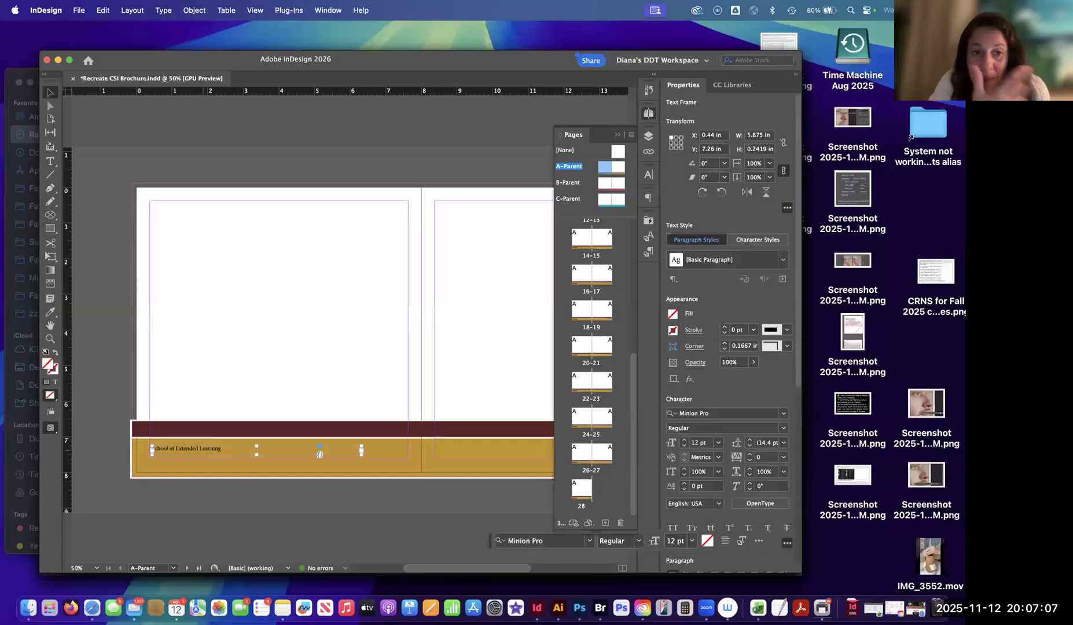
{"action": "left_click", "coordinate": [388, 278]}
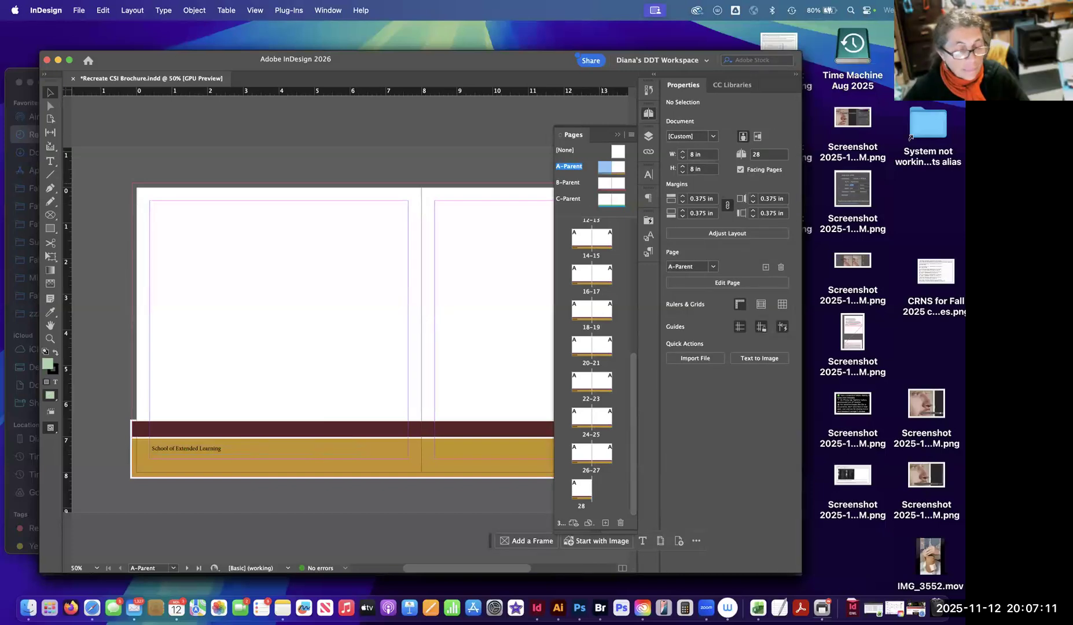
{"action": "double_click", "coordinate": [606, 184]}
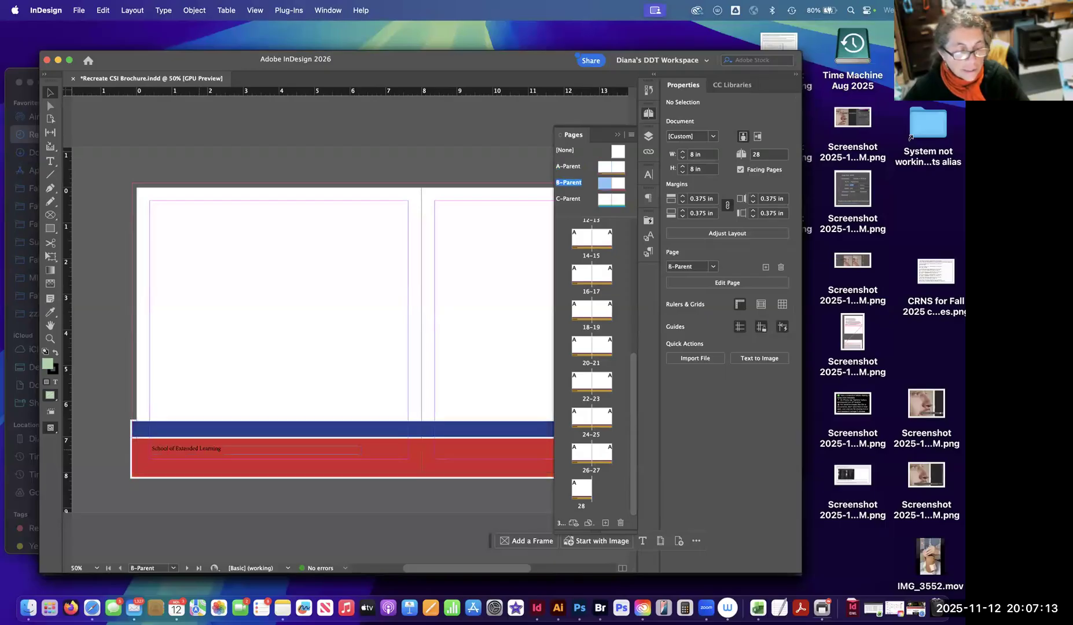
{"action": "left_click", "coordinate": [320, 451]}
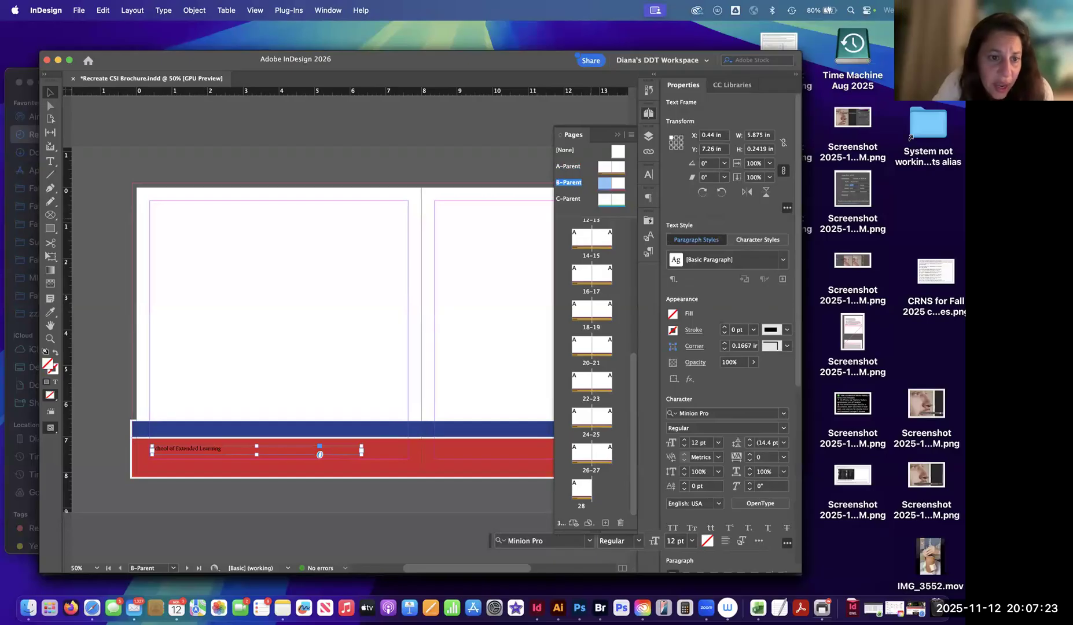
Shrink the parent section of the Pages panel, look through its parents, and restore the section's height.
{"action": "left_click_drag", "start_coordinate": [590, 208], "coordinate": [590, 177]}
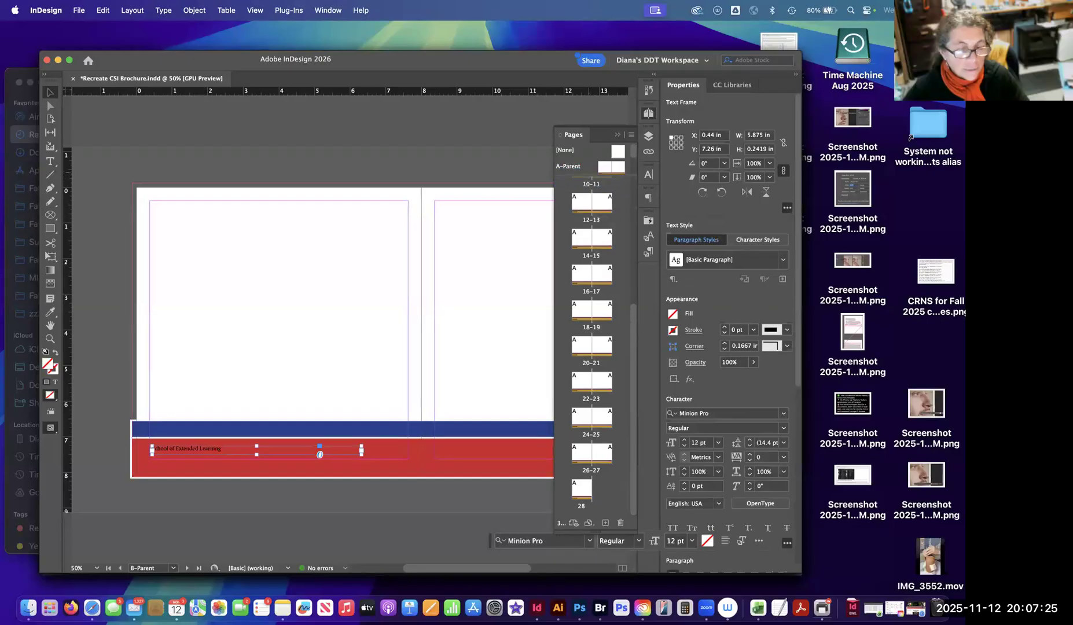
{"action": "scroll", "coordinate": [591, 160], "scroll_direction": "down", "scroll_amount": 2}
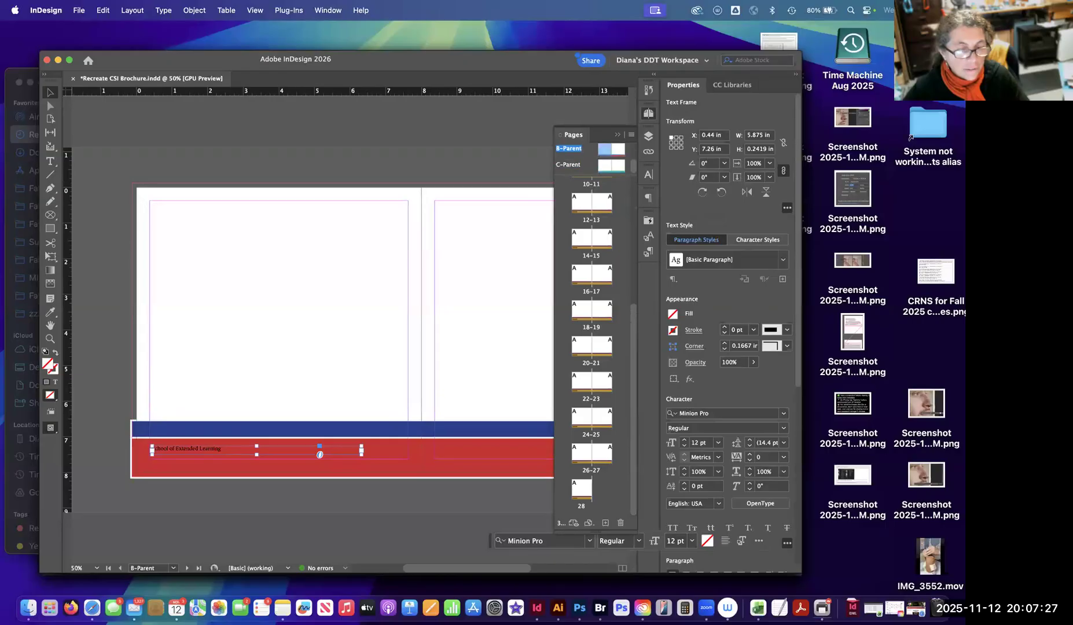
{"action": "scroll", "coordinate": [590, 160], "scroll_direction": "up", "scroll_amount": 2}
{"action": "left_click_drag", "start_coordinate": [590, 176], "coordinate": [590, 230]}
{"action": "scroll", "coordinate": [591, 370], "scroll_direction": "down", "scroll_amount": 1}
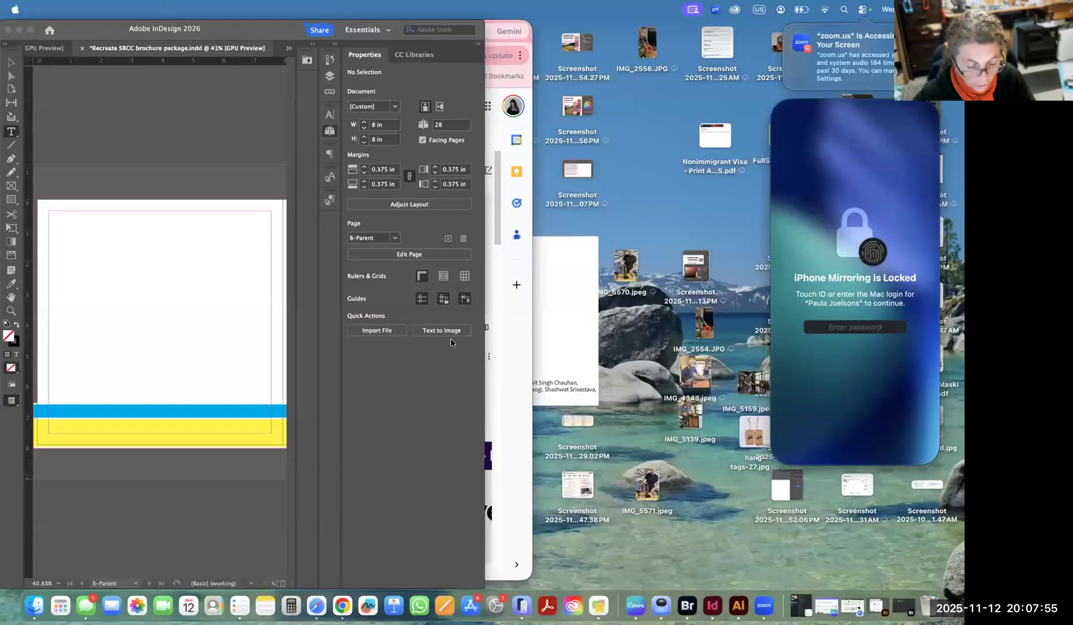
Bring the "Recreate SBCC brochure package" document forward and widen its window to show the parent spread beside the Pages panel.
{"action": "left_click", "coordinate": [480, 355]}
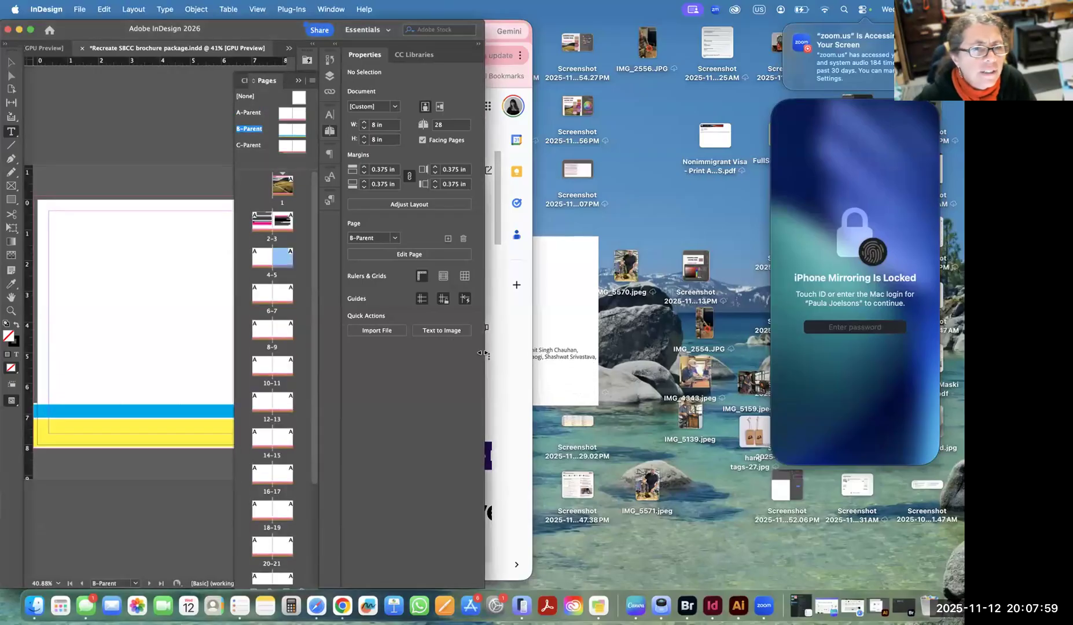
{"action": "left_click_drag", "start_coordinate": [481, 353], "coordinate": [828, 505]}
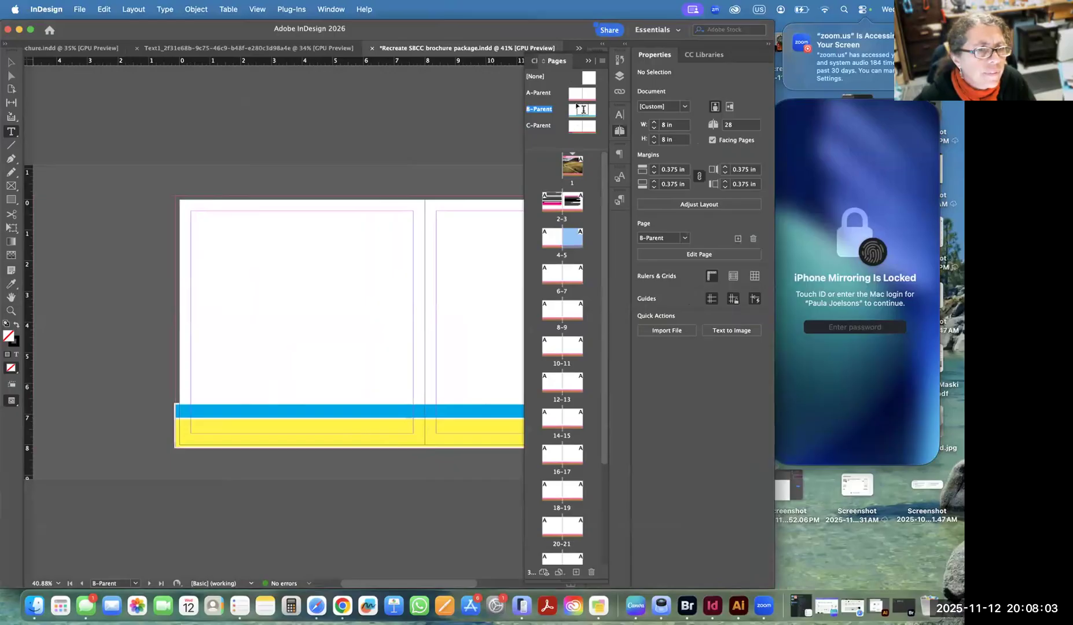
{"action": "left_click", "coordinate": [629, 95]}
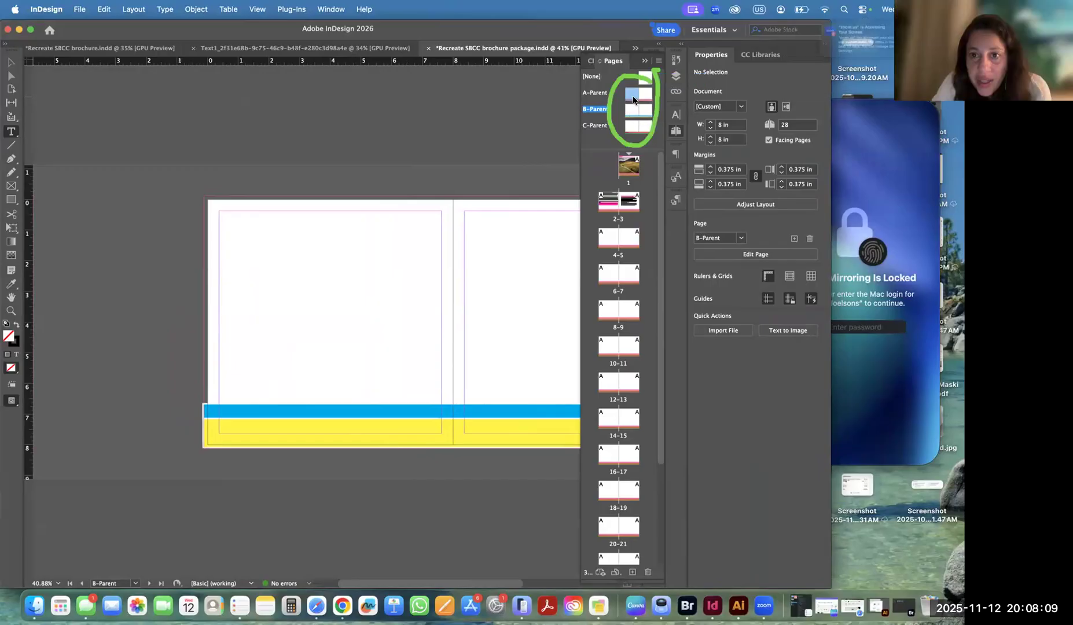
View the C-Parent, B-Parent and A-Parent spreads to compare which of them carry the footer text.
{"action": "left_click", "coordinate": [627, 125]}
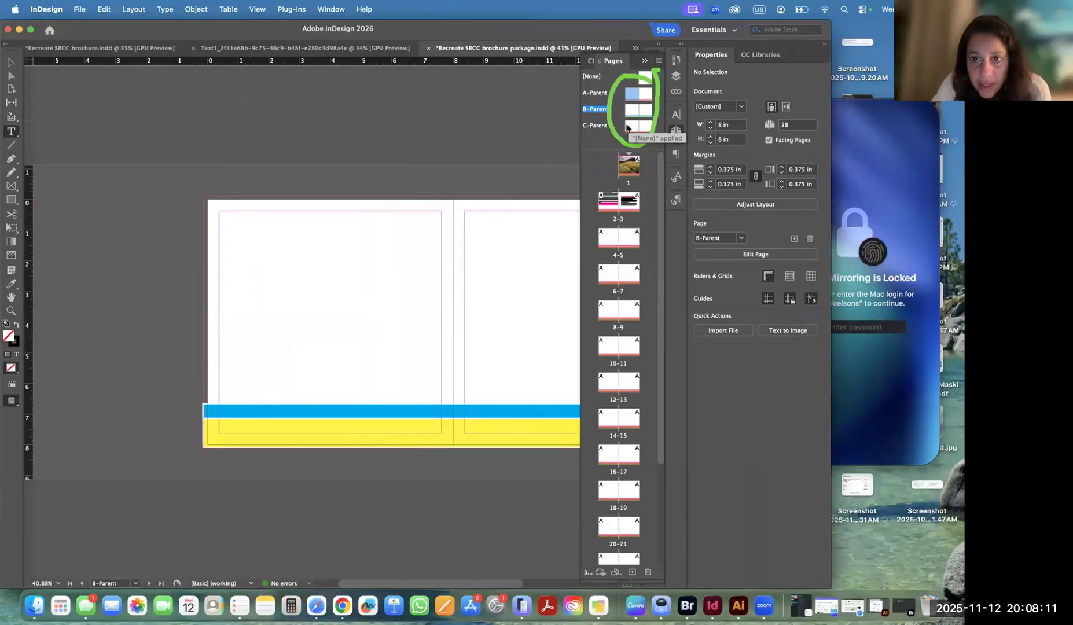
{"action": "double_click", "coordinate": [626, 128]}
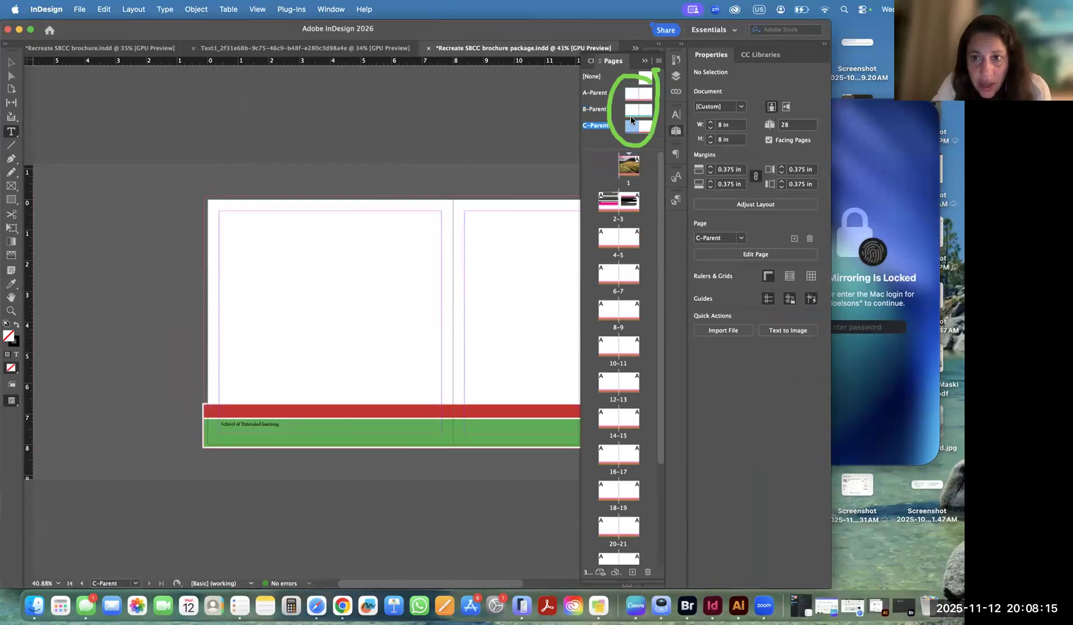
{"action": "double_click", "coordinate": [630, 110]}
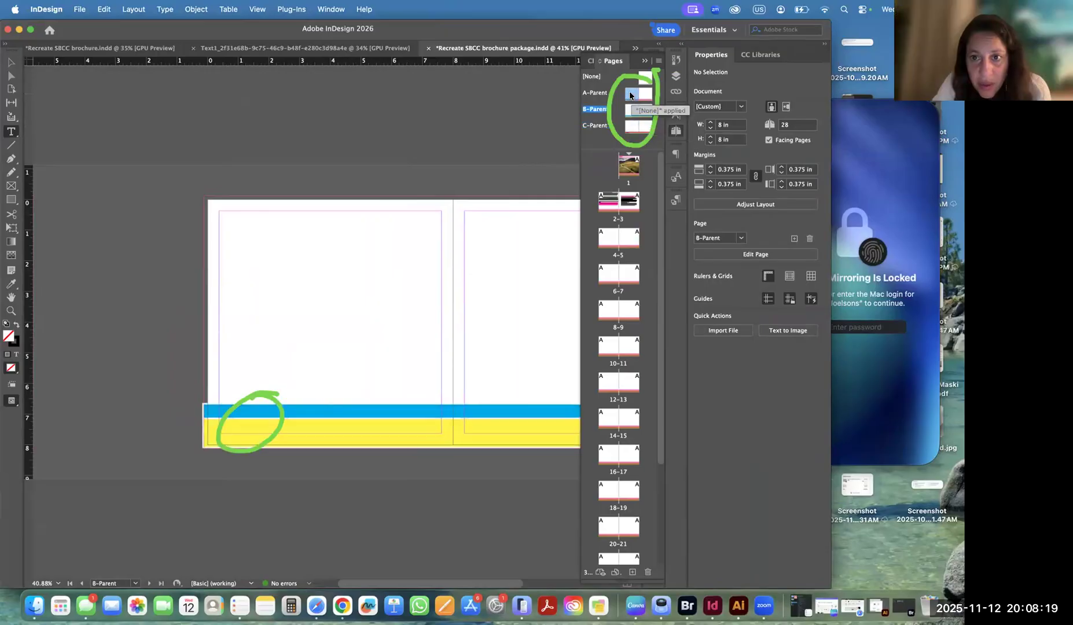
{"action": "double_click", "coordinate": [628, 91]}
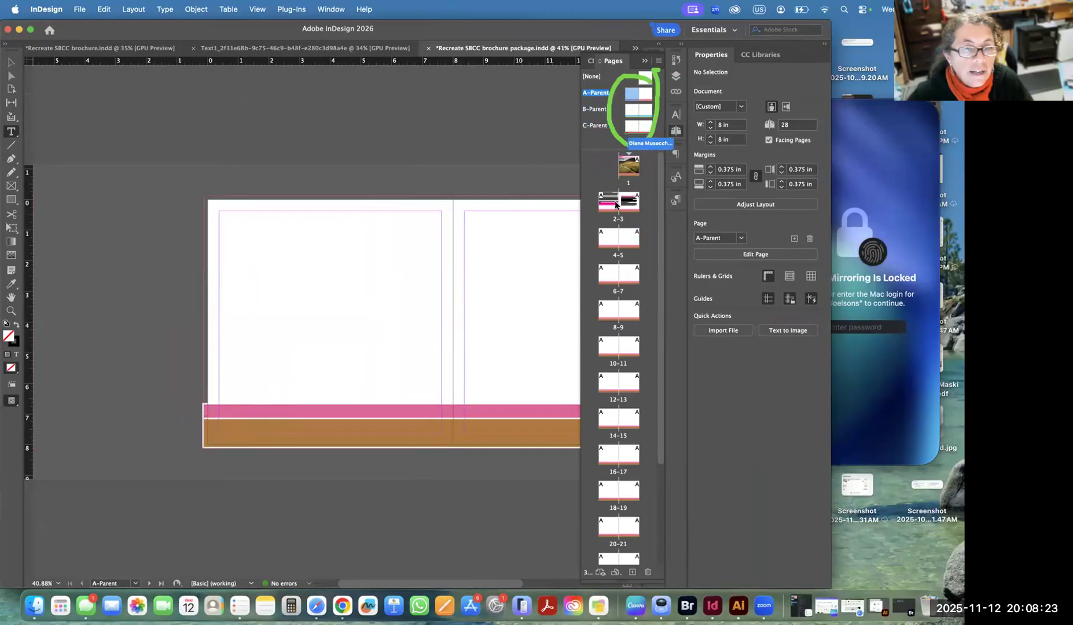
Look through the page thumbnails down to page 28 to see which parent each page uses.
{"action": "left_click", "coordinate": [611, 233], "text": "alt"}
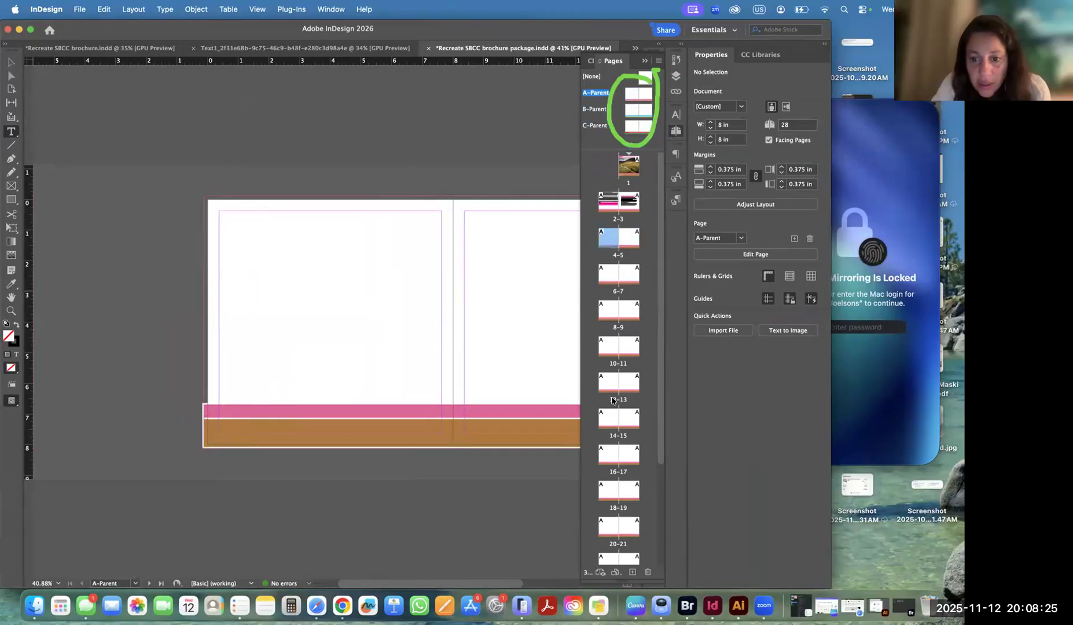
{"action": "left_click", "coordinate": [602, 457], "text": "alt"}
{"action": "scroll", "coordinate": [603, 457], "scroll_direction": "down", "scroll_amount": 5}
{"action": "left_click", "coordinate": [604, 399], "text": "alt"}
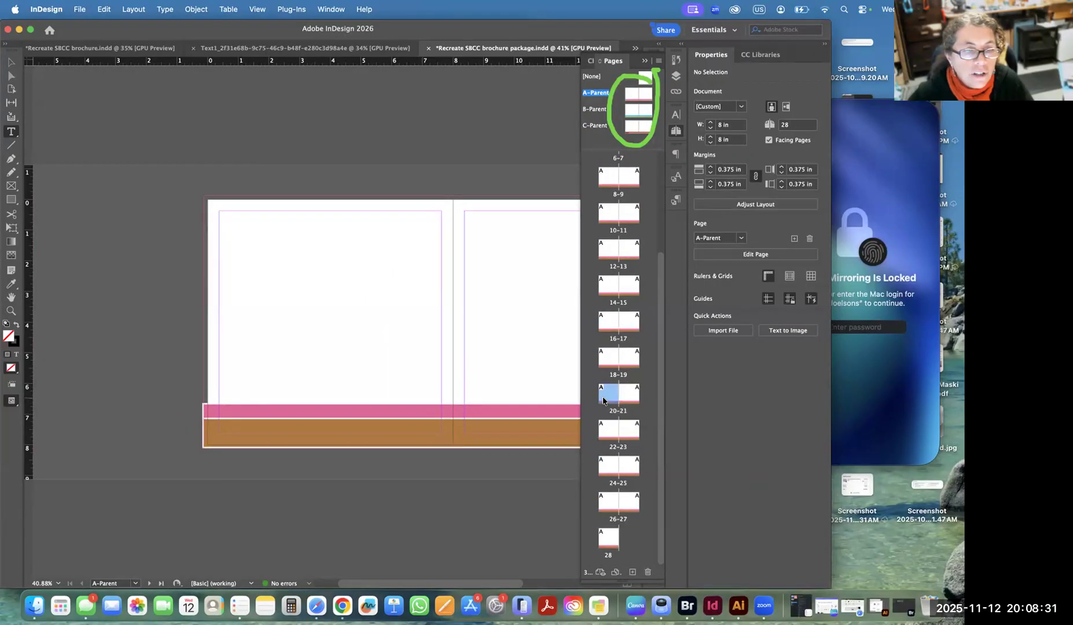
{"action": "left_click", "coordinate": [628, 128], "text": "alt"}
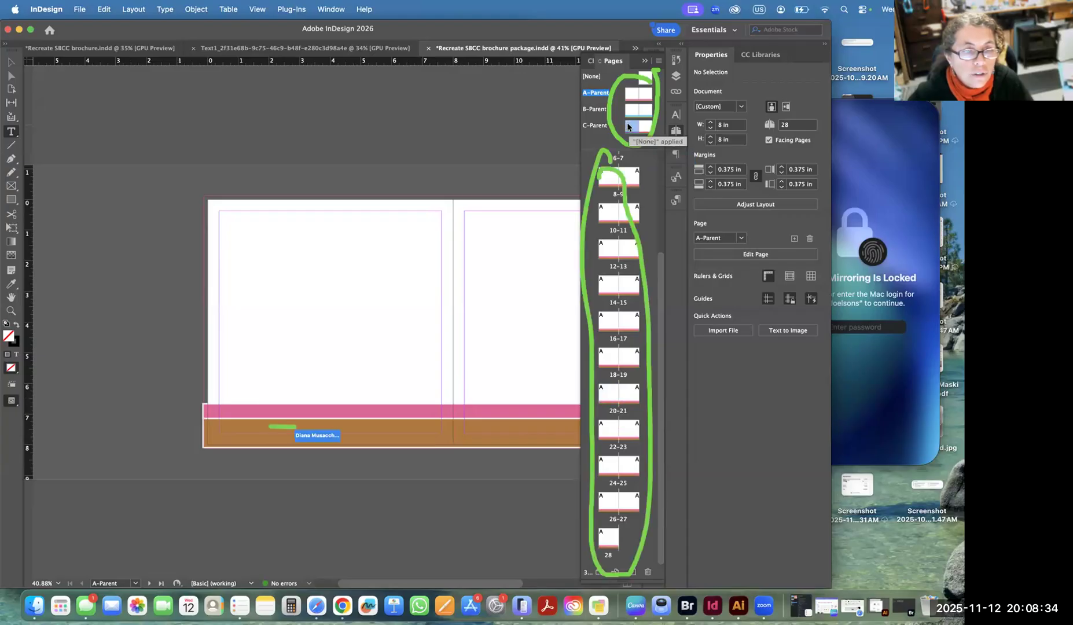
{"action": "left_click", "coordinate": [615, 322]}
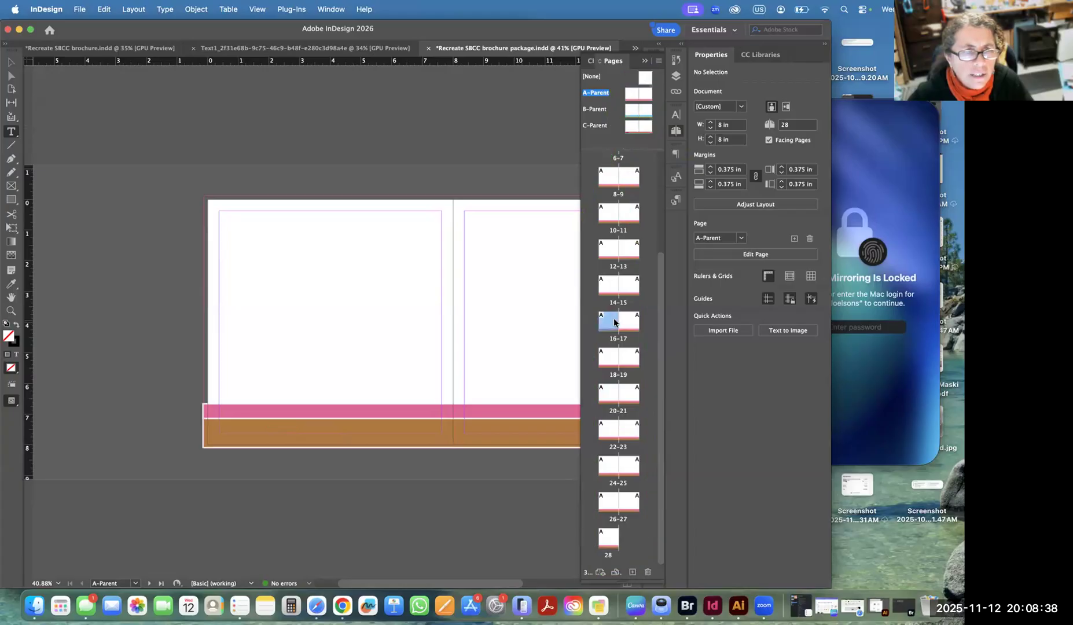
Select the "School of Extended learning" text frame on the C-Parent spread and copy it.
{"action": "left_click", "coordinate": [631, 128]}
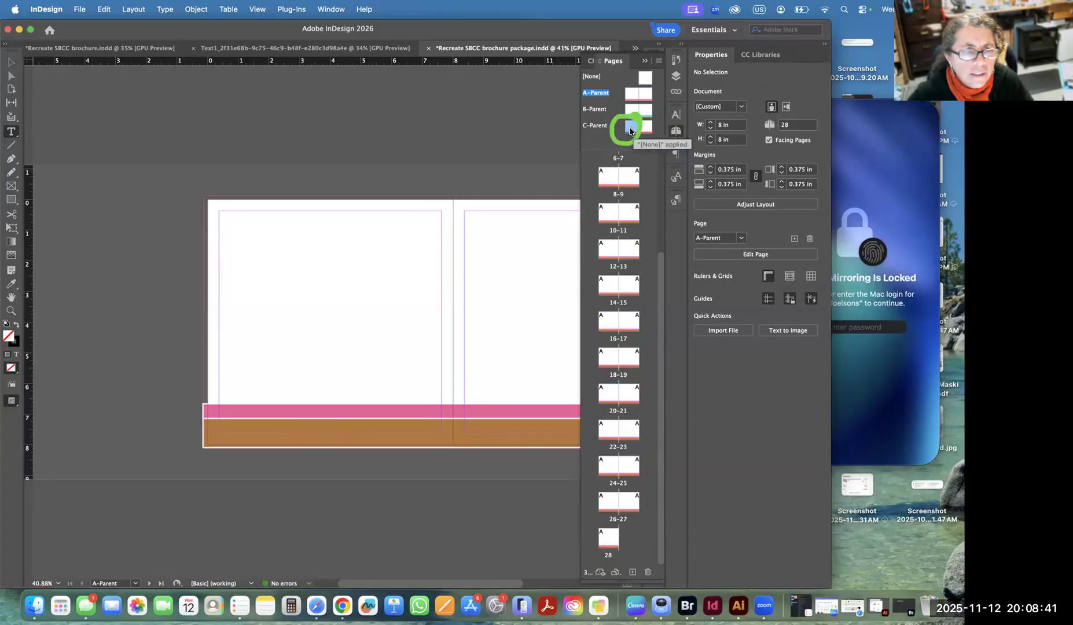
{"action": "double_click", "coordinate": [630, 129]}
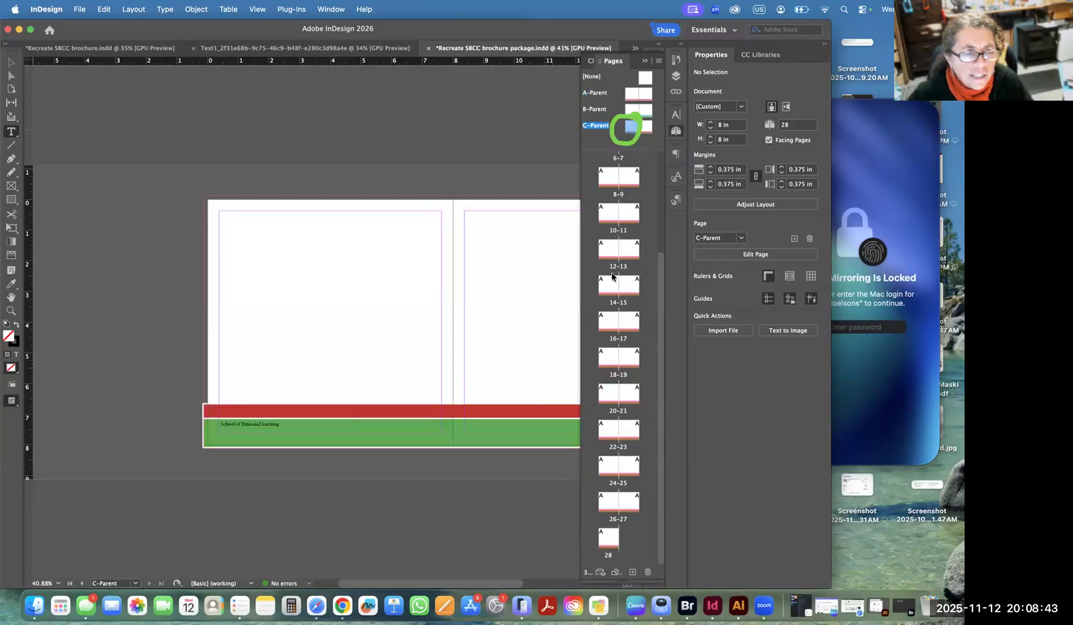
{"action": "left_click", "coordinate": [243, 422]}
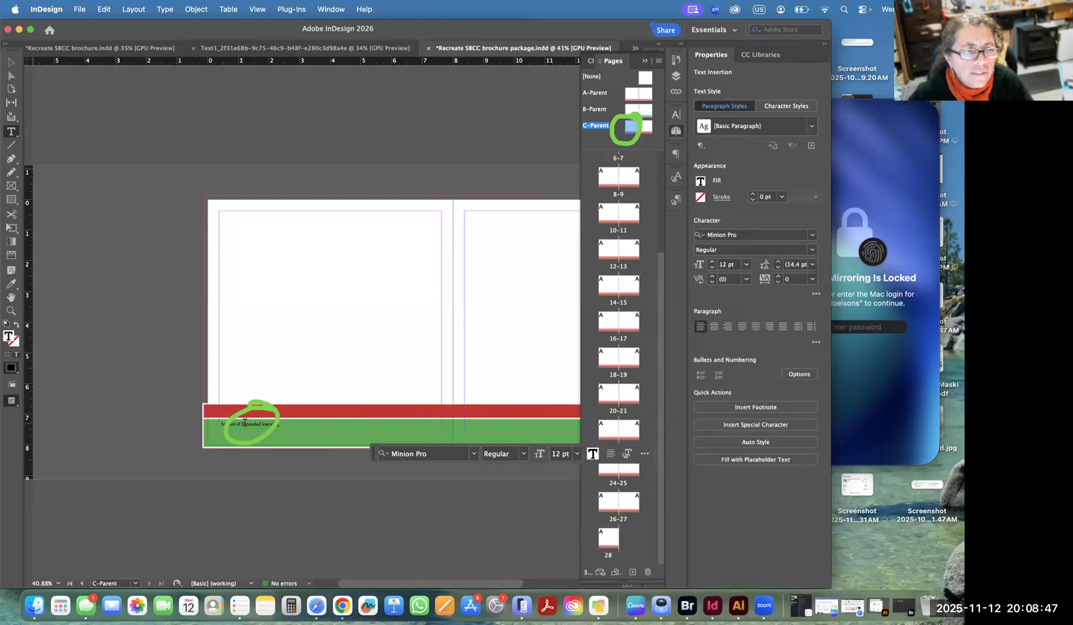
{"action": "type", "text": "v"}
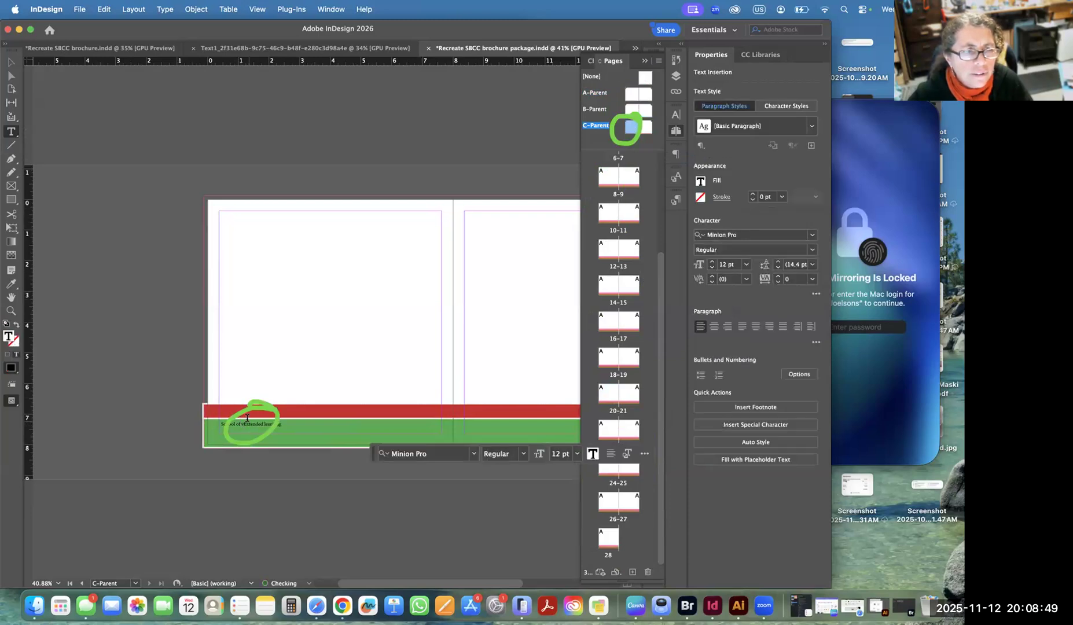
{"action": "left_click", "coordinate": [12, 63]}
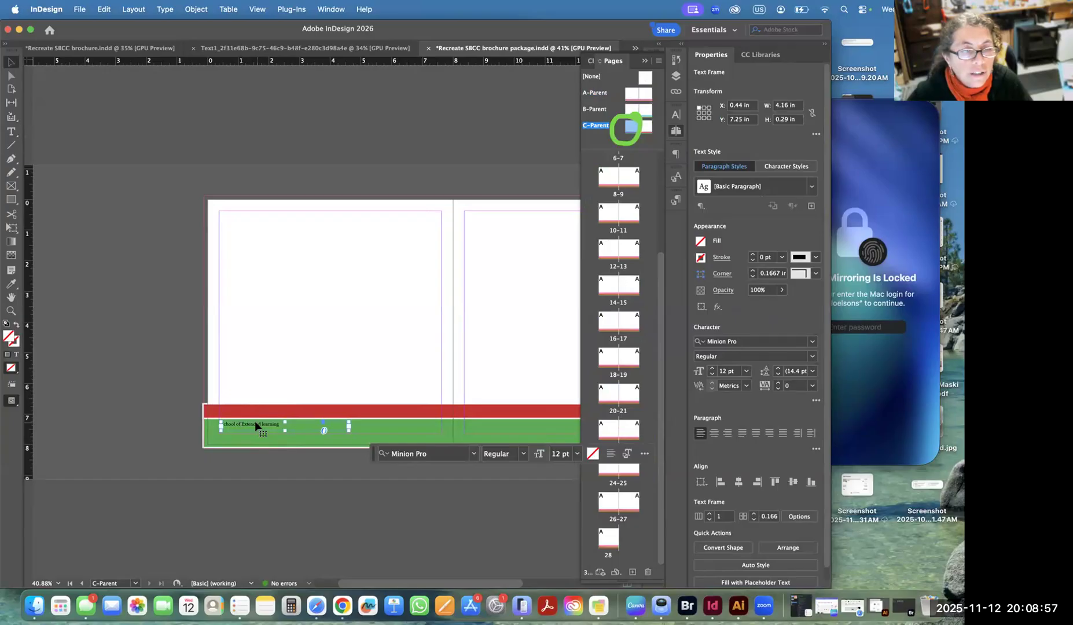
Paste the copied footer text frame in place on the B-Parent spread.
{"action": "double_click", "coordinate": [631, 106]}
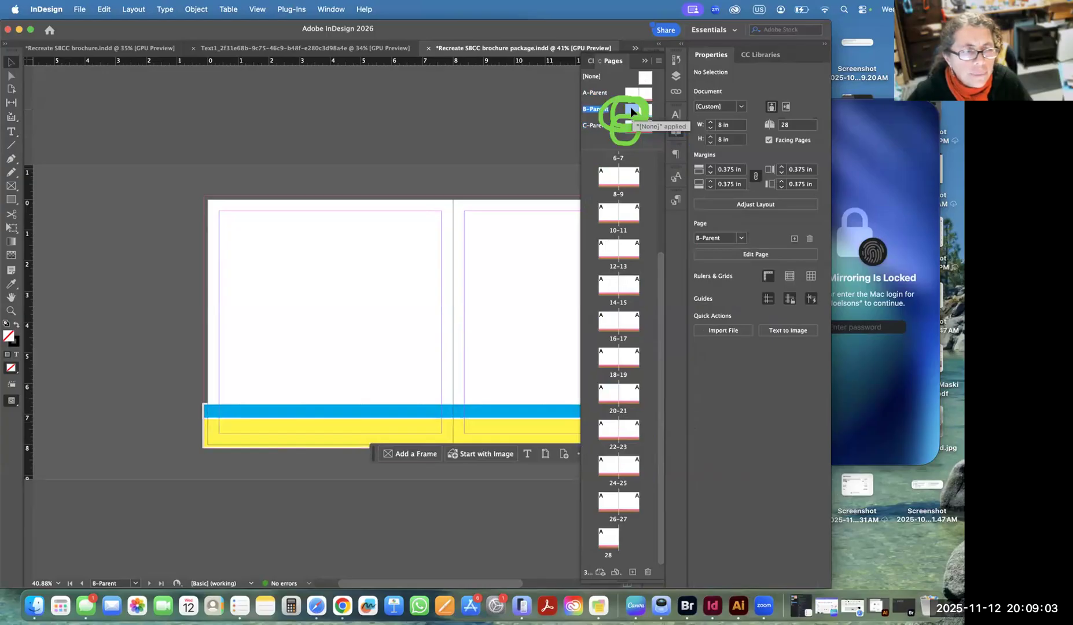
{"action": "left_click", "coordinate": [102, 9]}
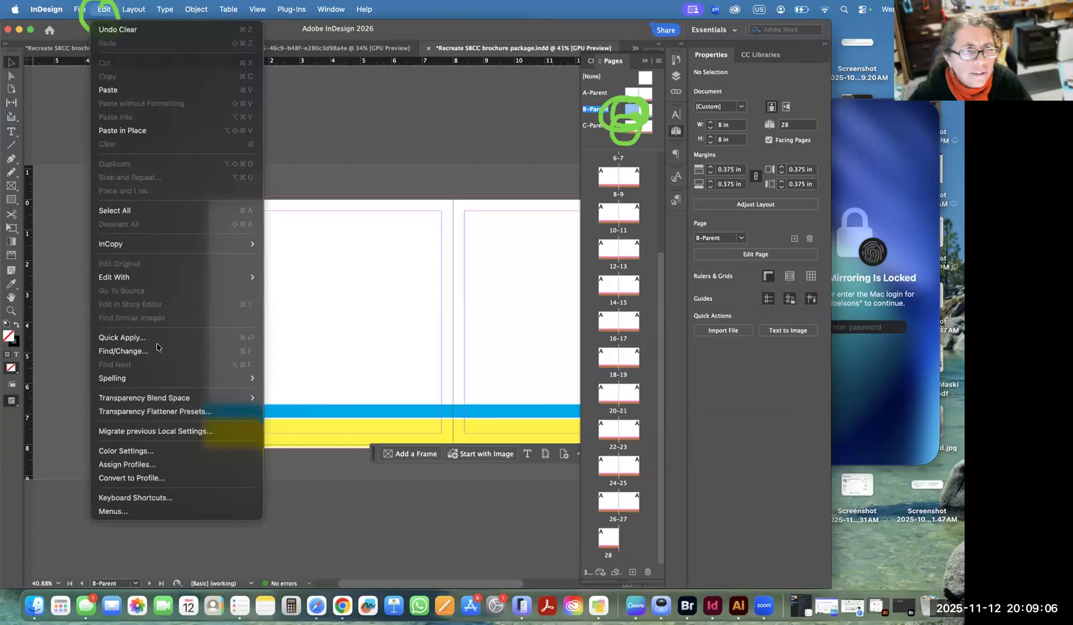
{"action": "left_click", "coordinate": [157, 131]}
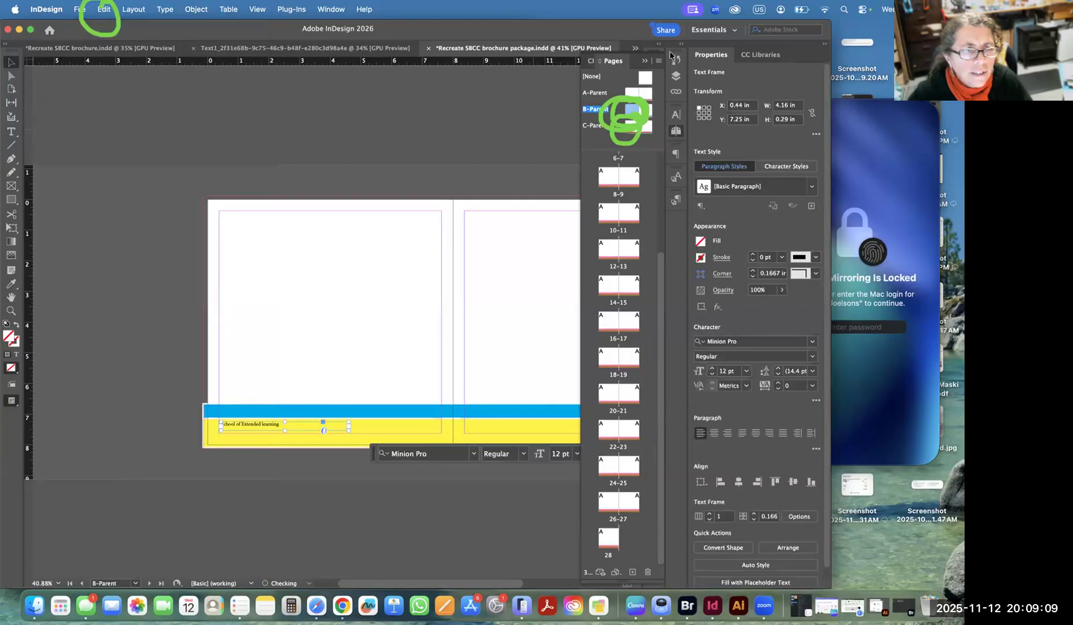
Paste the copied footer text frame in place on A-Parent and check the page 8–9 thumbnail.
{"action": "double_click", "coordinate": [626, 91]}
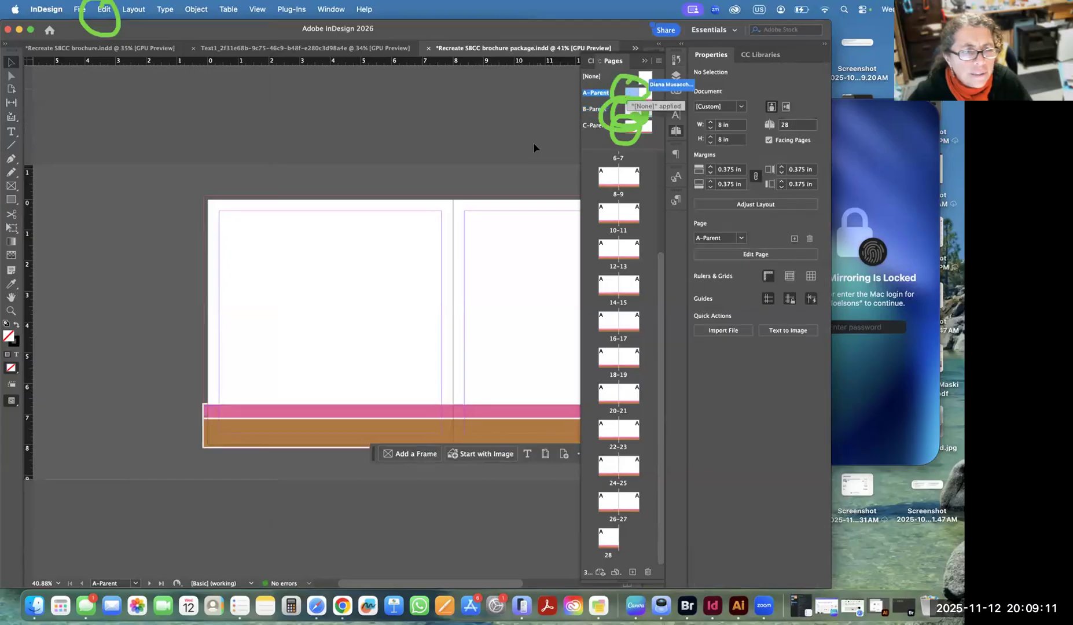
{"action": "left_click", "coordinate": [102, 9]}
{"action": "left_click", "coordinate": [133, 131]}
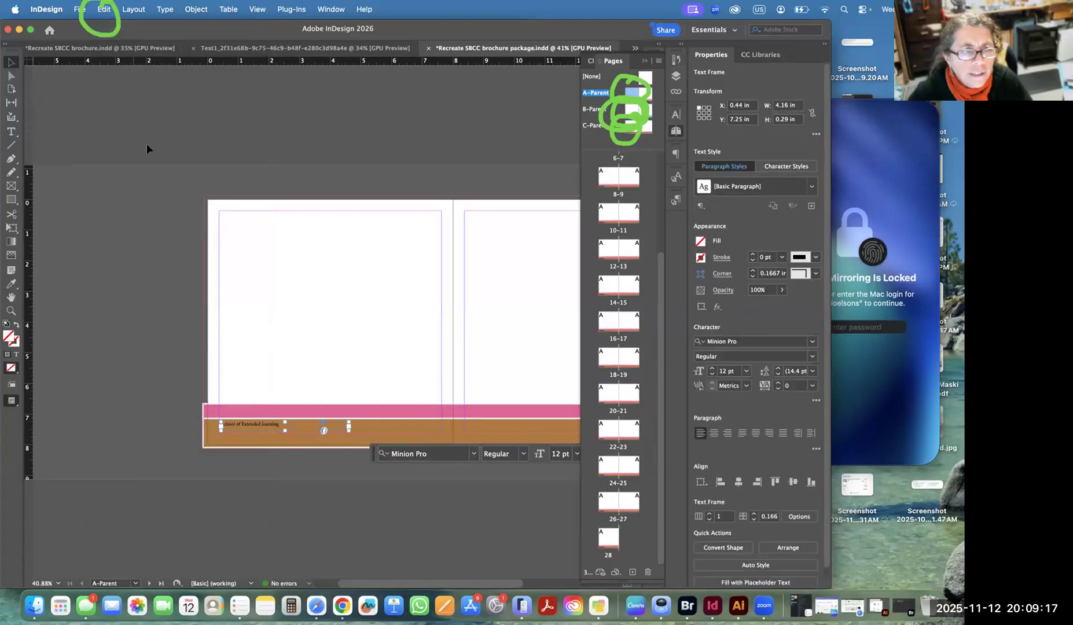
{"action": "left_click", "coordinate": [606, 180]}
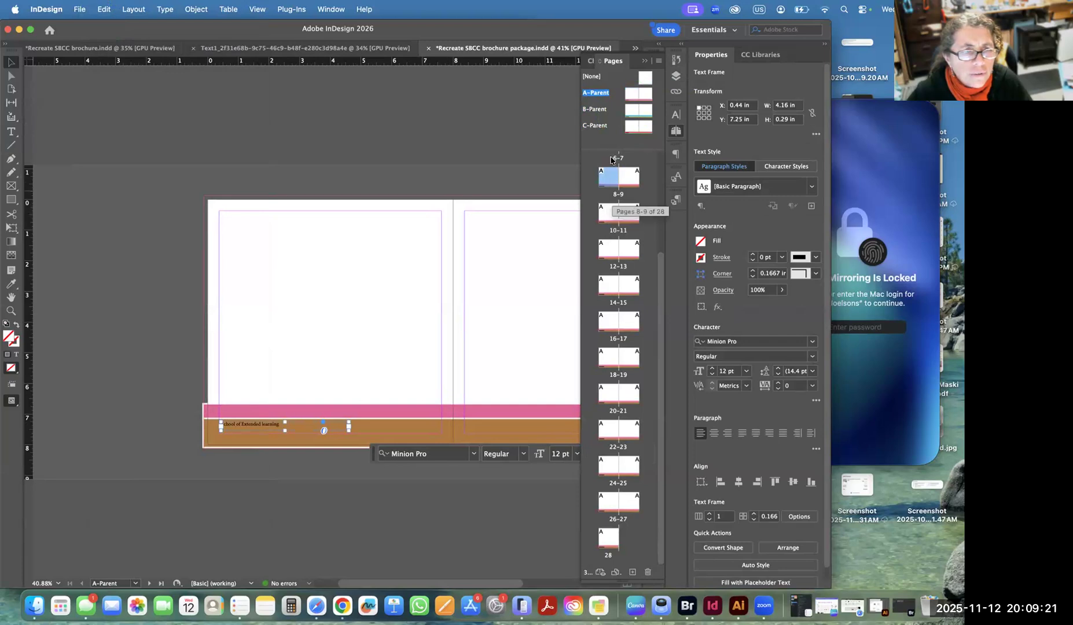
Apply B-Parent's left page to page 18.
{"action": "double_click", "coordinate": [628, 108]}
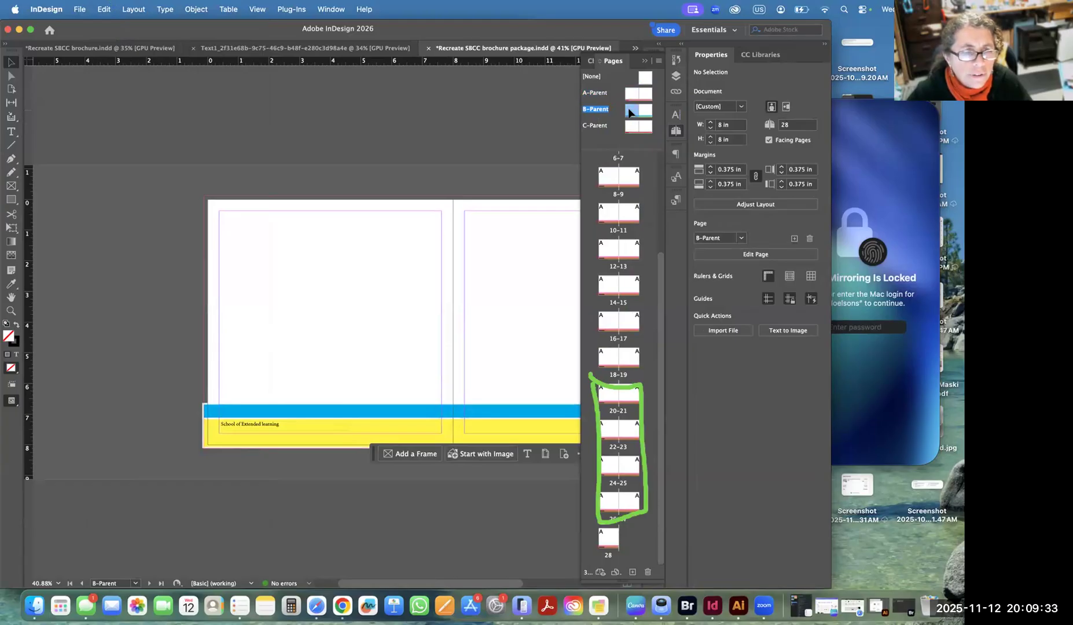
{"action": "mouse_move", "coordinate": [628, 109]}
{"action": "left_mouse_down"}
{"action": "mouse_move", "coordinate": [611, 175]}
{"action": "mouse_move", "coordinate": [619, 239]}
{"action": "mouse_move", "coordinate": [585, 320]}
{"action": "mouse_move", "coordinate": [607, 361]}
{"action": "left_mouse_up"}
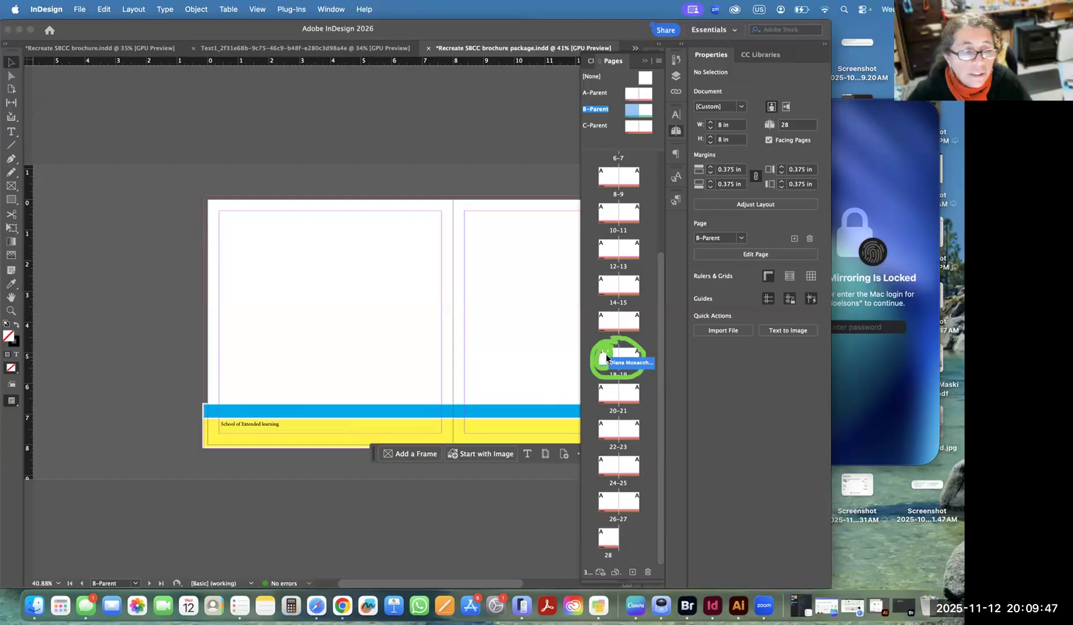
{"action": "left_click_drag", "start_coordinate": [607, 359], "coordinate": [602, 358]}
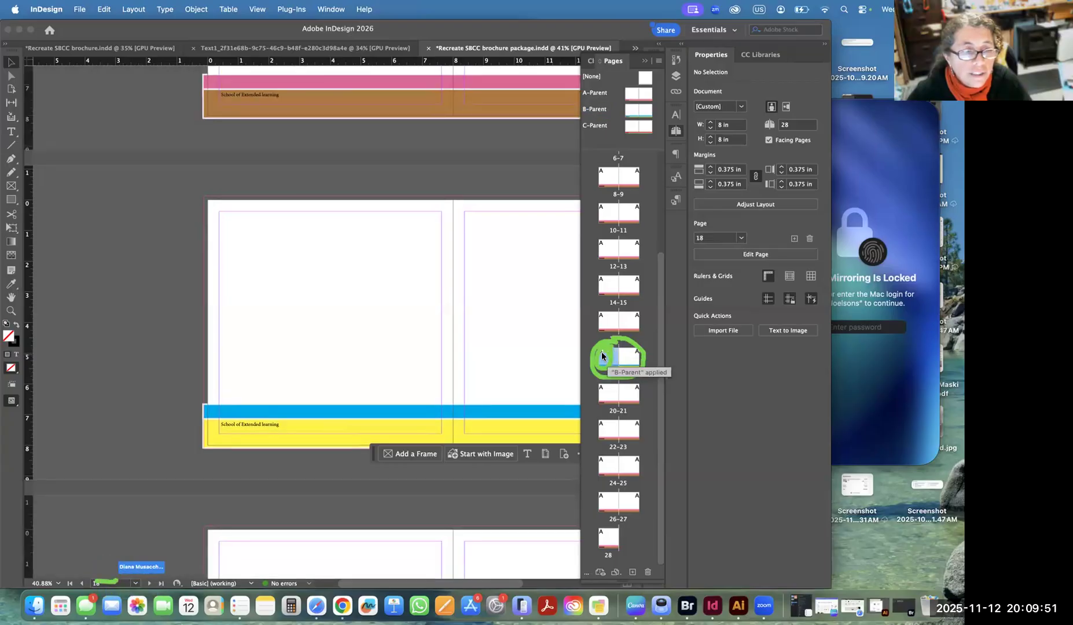
View pages 18 and 19 in turn to compare their bands and footer text.
{"action": "double_click", "coordinate": [601, 352]}
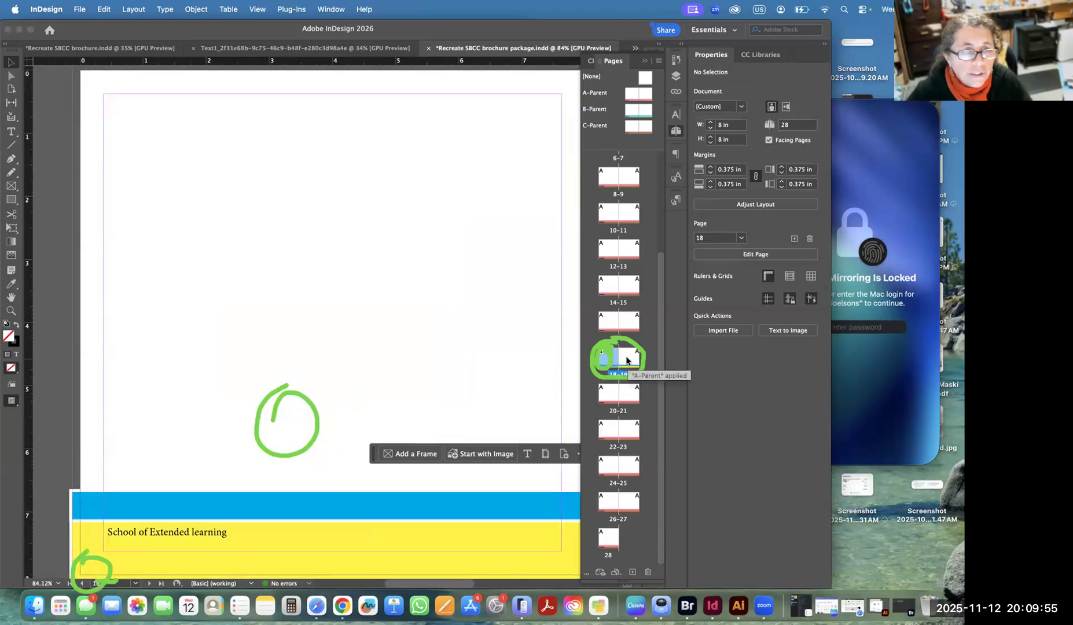
{"action": "double_click", "coordinate": [627, 359]}
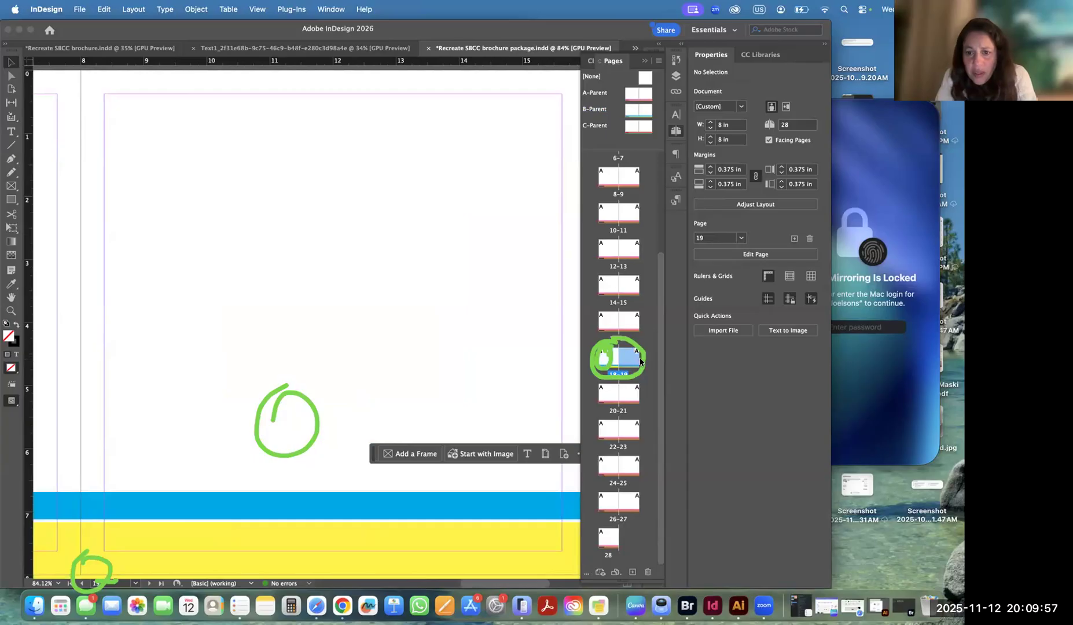
{"action": "left_click", "coordinate": [606, 359]}
{"action": "double_click", "coordinate": [607, 356]}
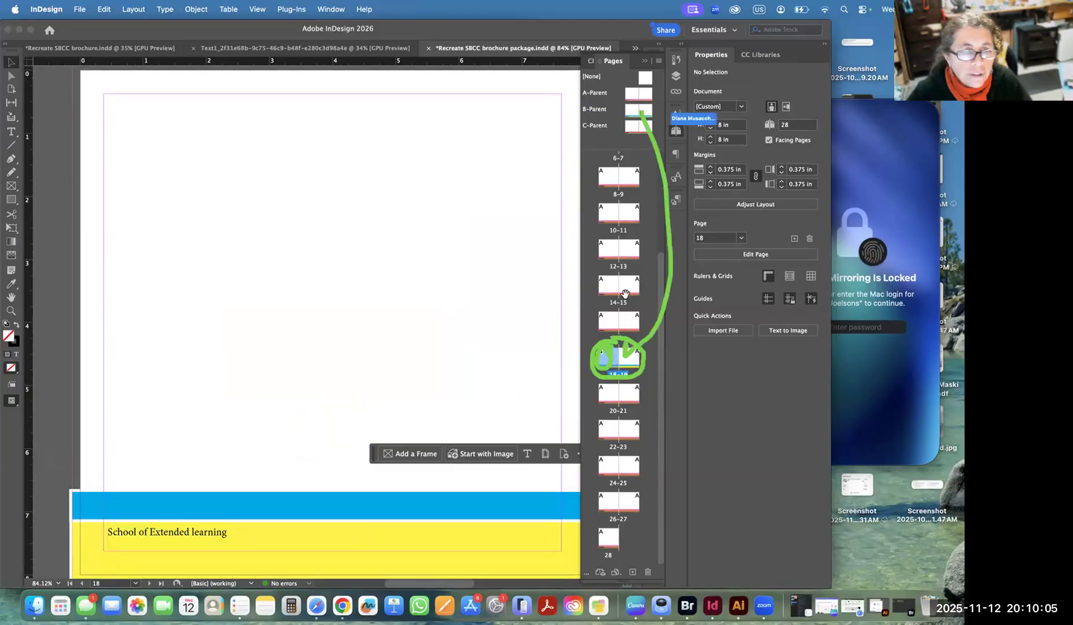
Apply B-Parent's right page to page 19 to complete the 18–19 spread.
{"action": "left_click", "coordinate": [640, 110], "text": "alt"}
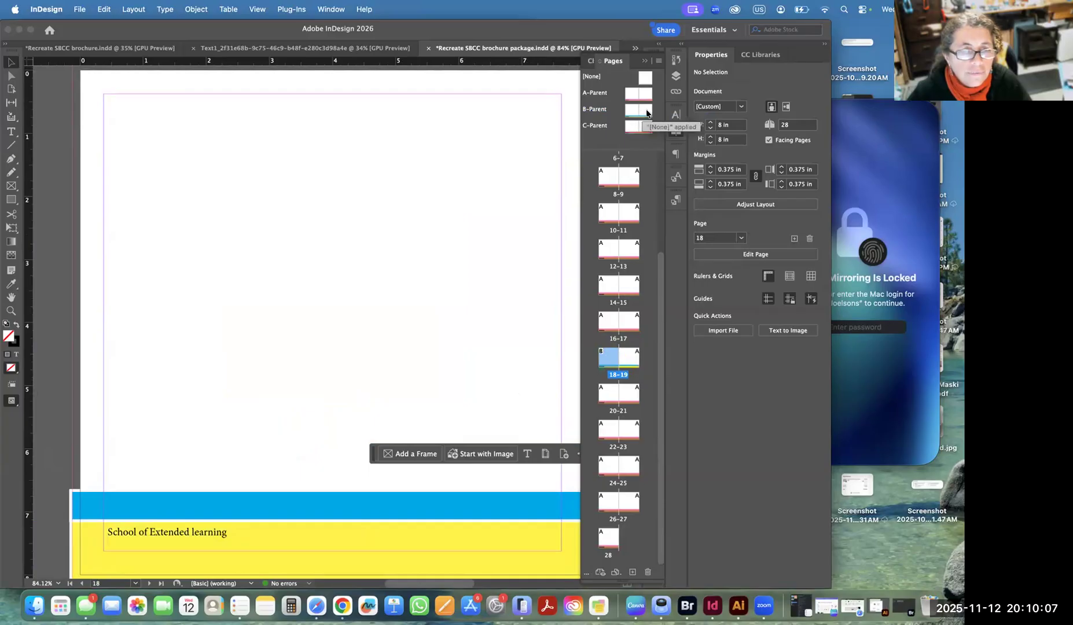
{"action": "left_click", "coordinate": [641, 110]}
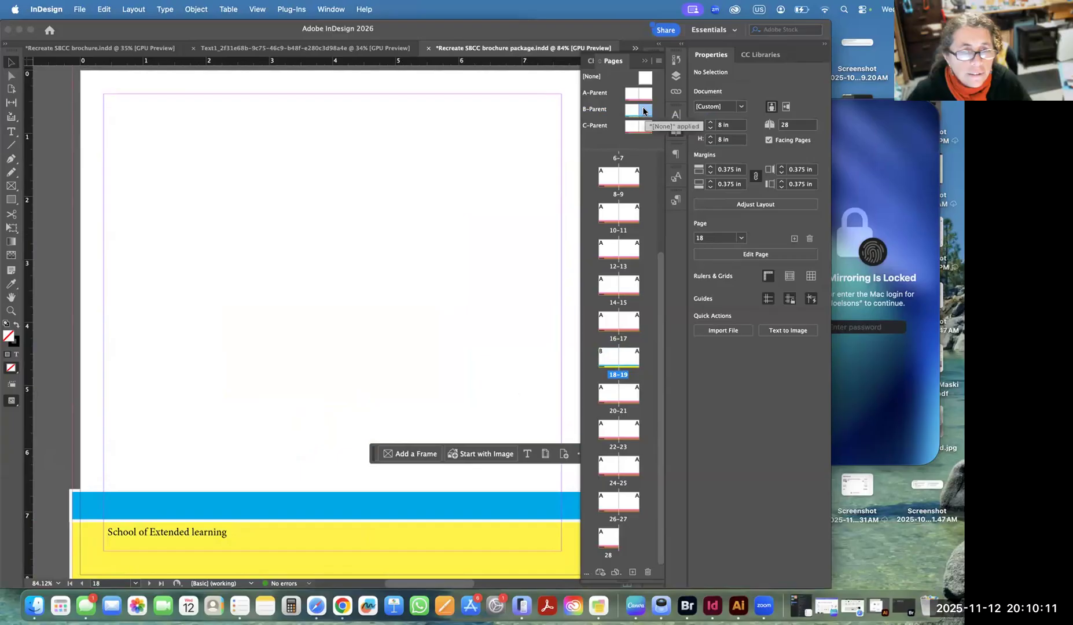
{"action": "left_click_drag", "start_coordinate": [630, 263], "coordinate": [632, 376]}
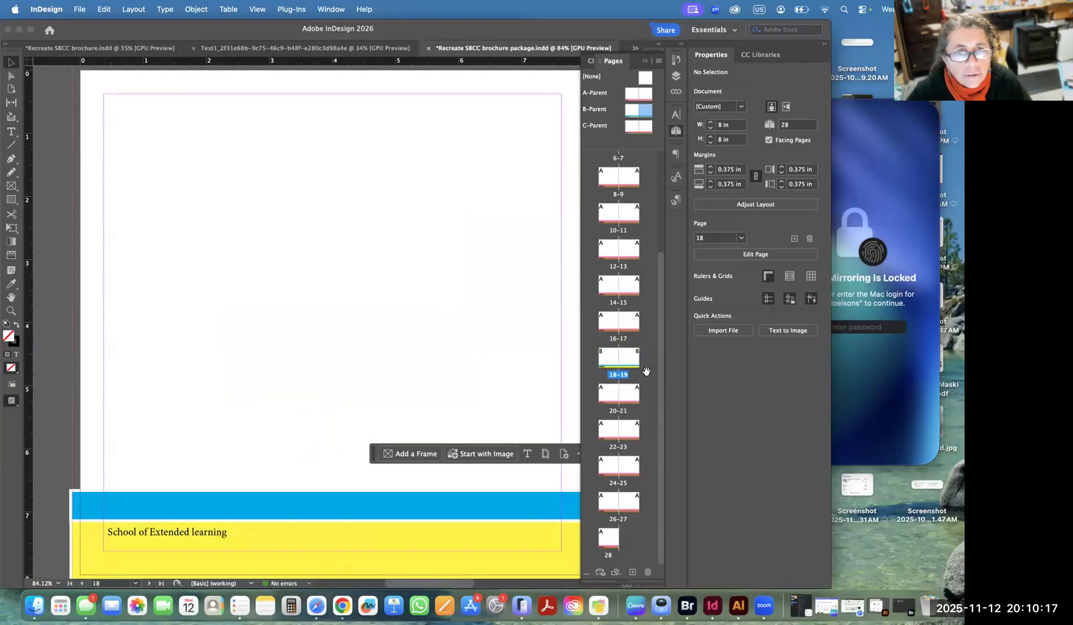
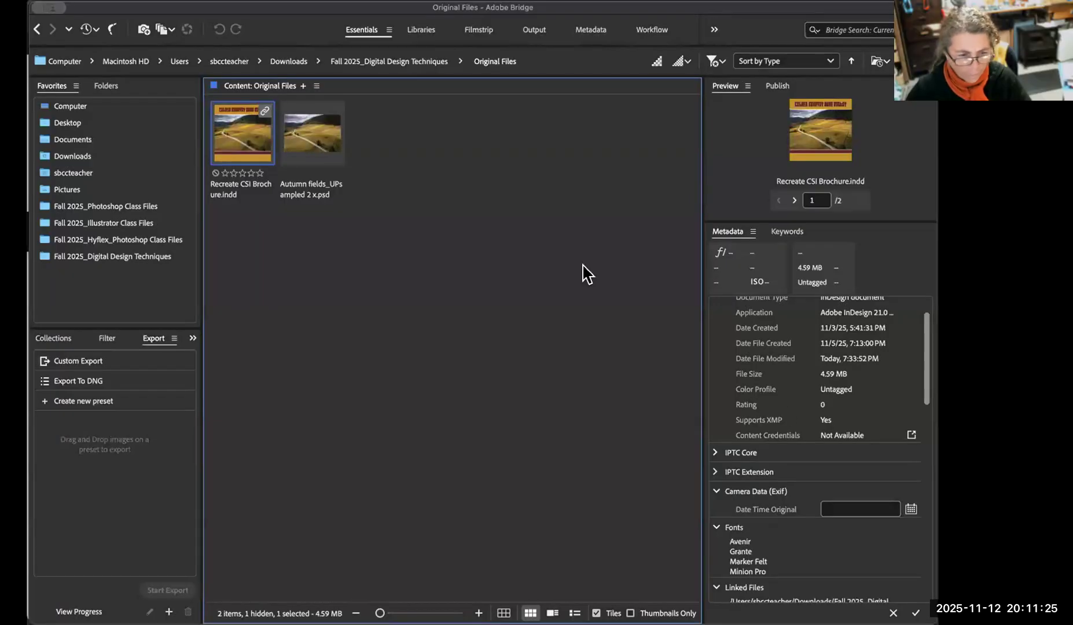
Open the Recreate CSI Brochure Folder and capture a screenshot of its contents.
{"action": "left_click", "coordinate": [422, 62]}
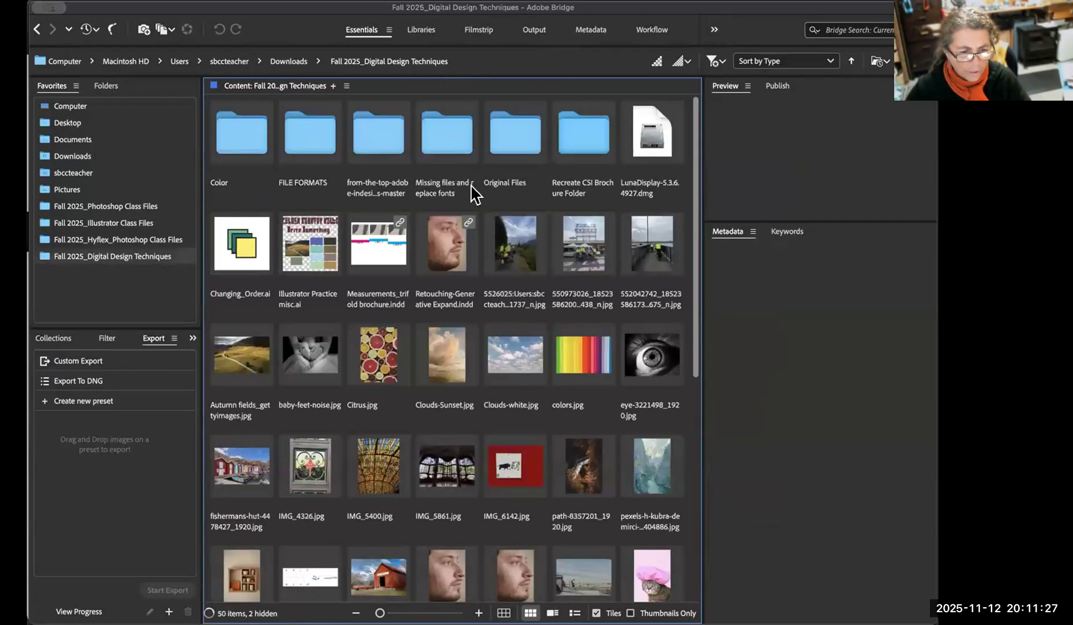
{"action": "double_click", "coordinate": [579, 144]}
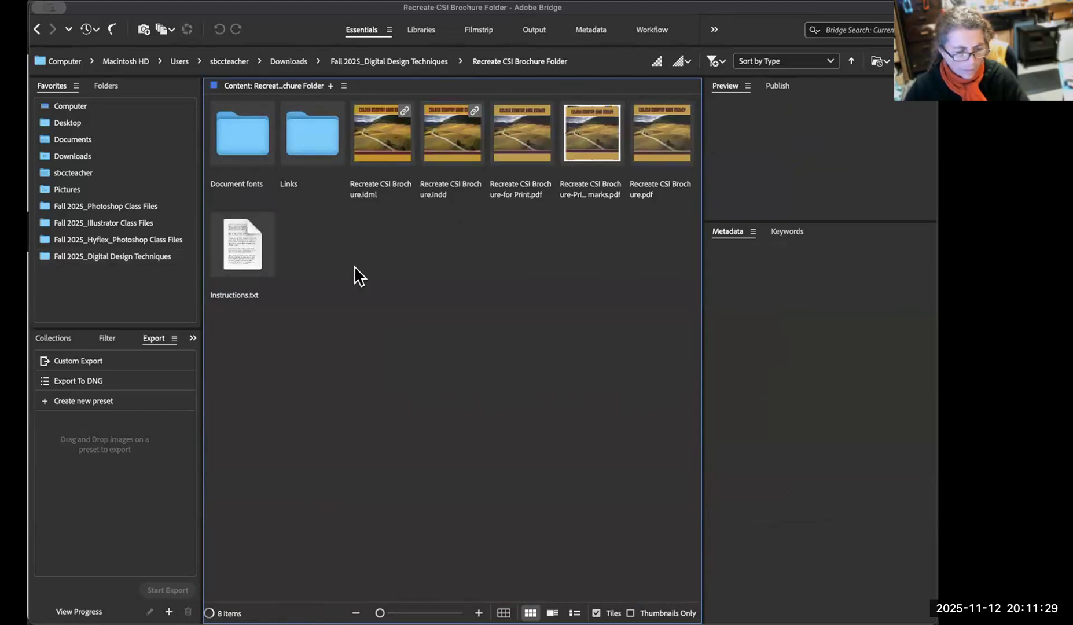
{"action": "key", "text": "super+shift+4"}
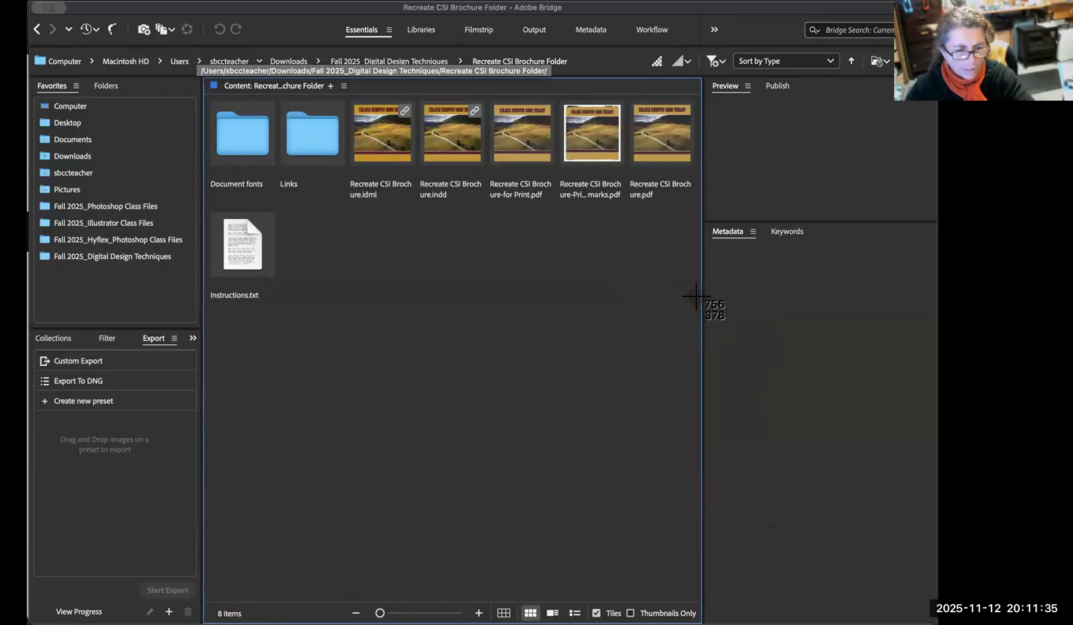
{"action": "key", "text": "Escape"}
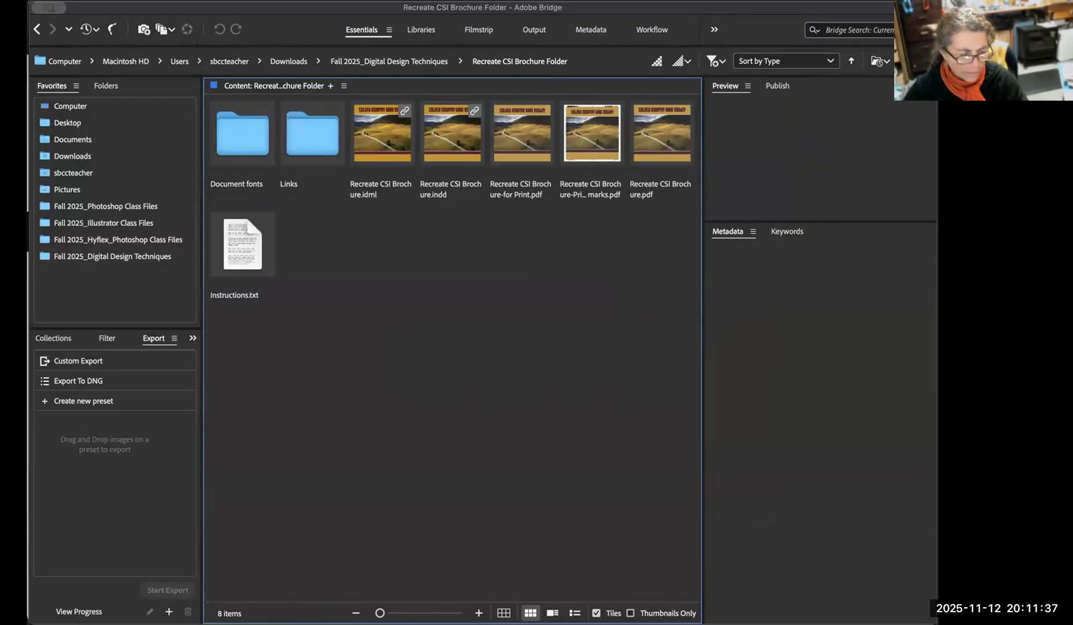
Switch to the Padlet board in the browser and start a new post with the captured folder screenshot pasted in.
{"action": "key", "text": "super+Tab"}
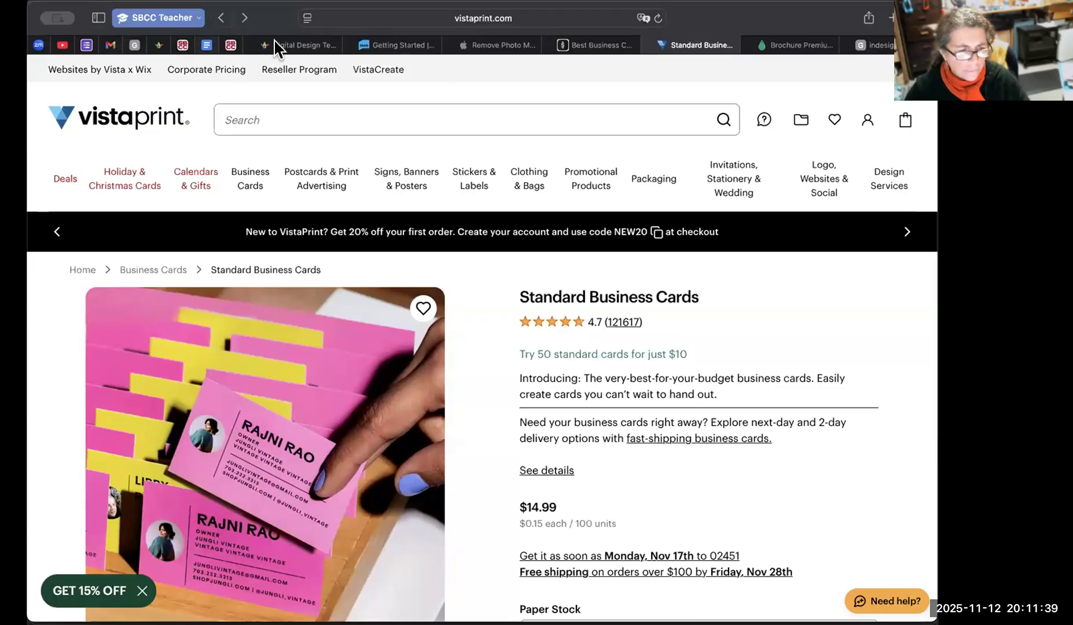
{"action": "left_click", "coordinate": [304, 45]}
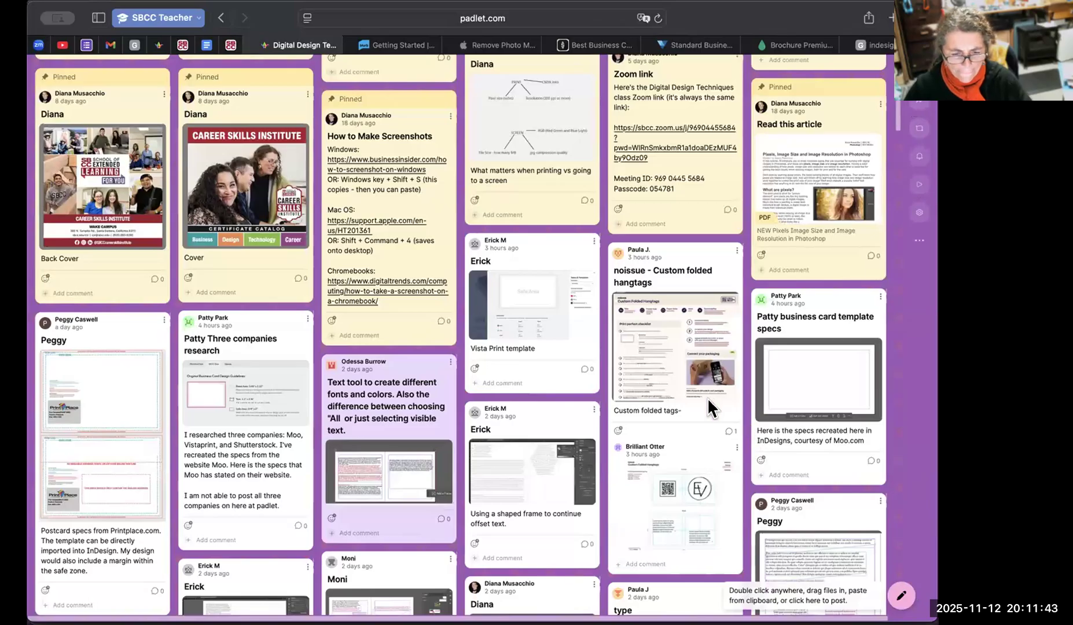
{"action": "left_click", "coordinate": [720, 504]}
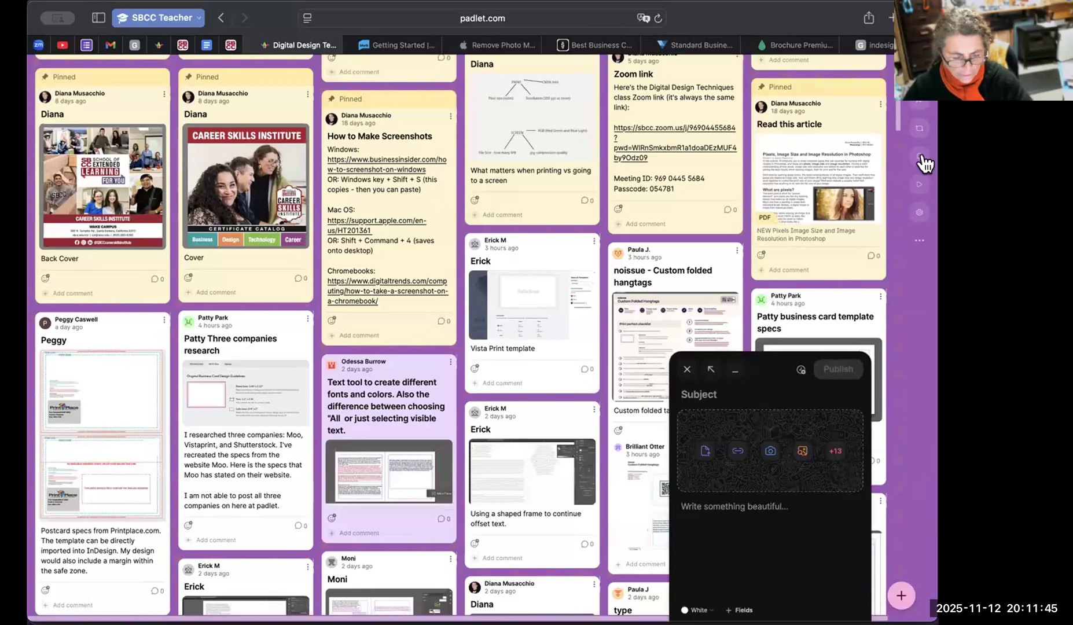
{"action": "key", "text": "super+v"}
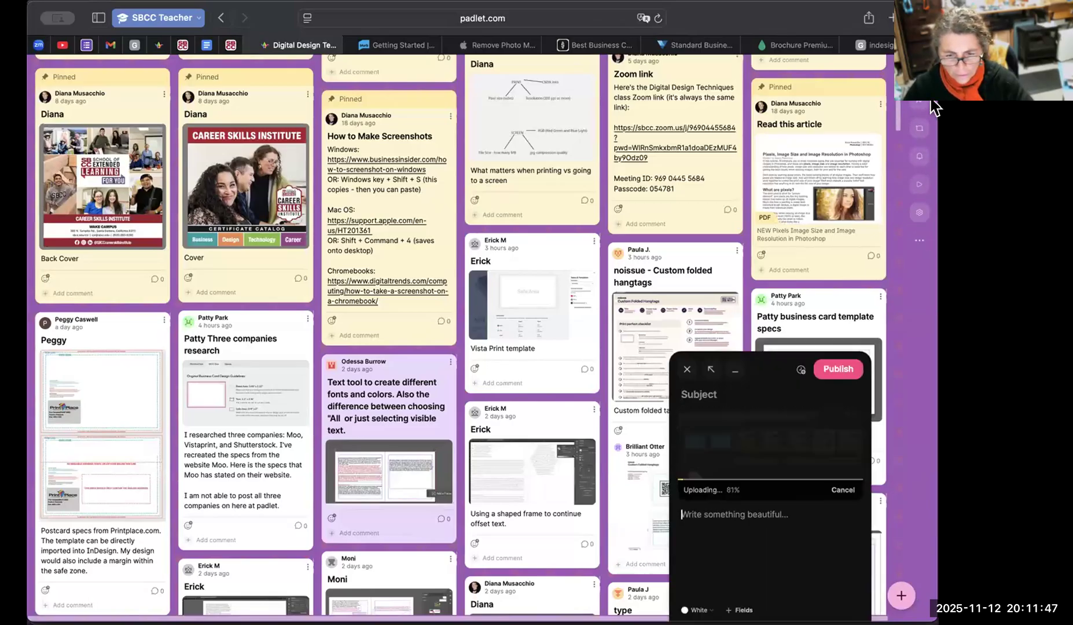
Copy the link to the board from its sharing options and return to the new post.
{"action": "left_click", "coordinate": [923, 104]}
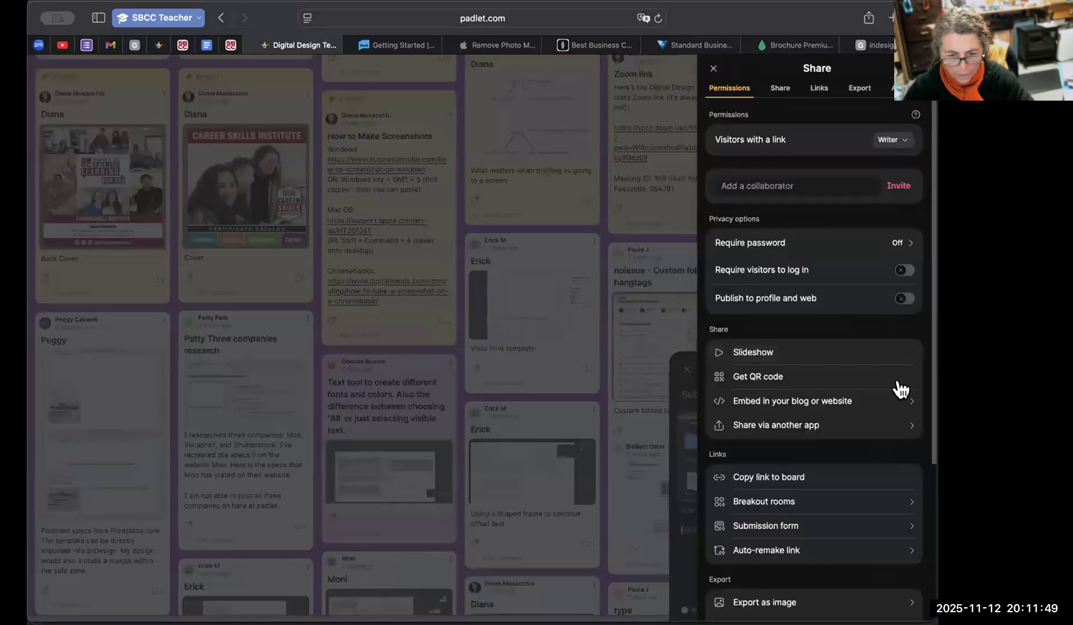
{"action": "left_click", "coordinate": [865, 478]}
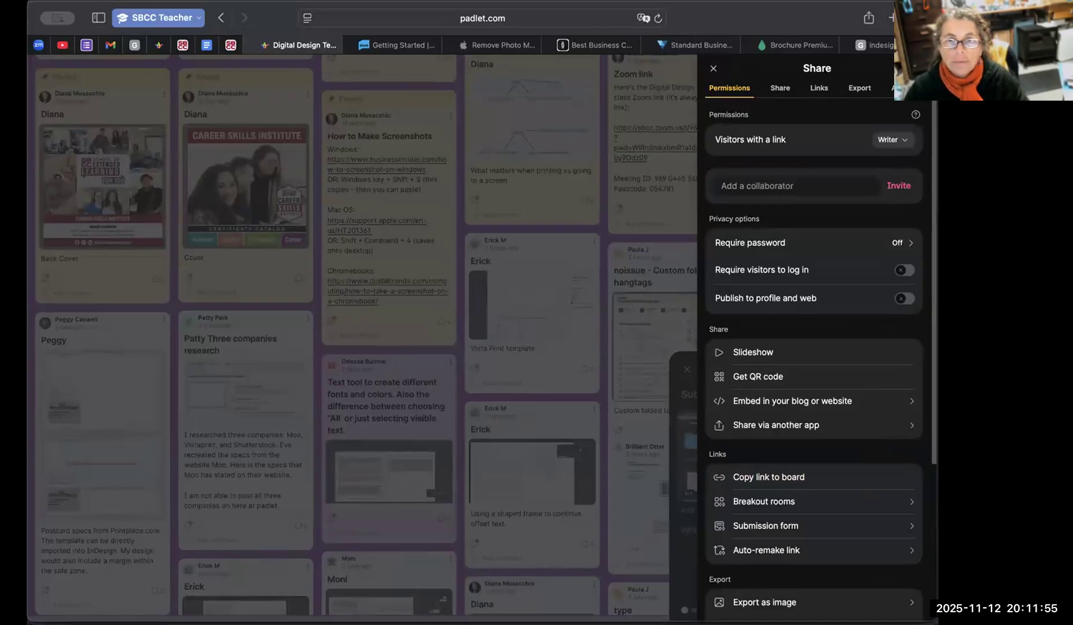
{"action": "key", "text": "super+Tab"}
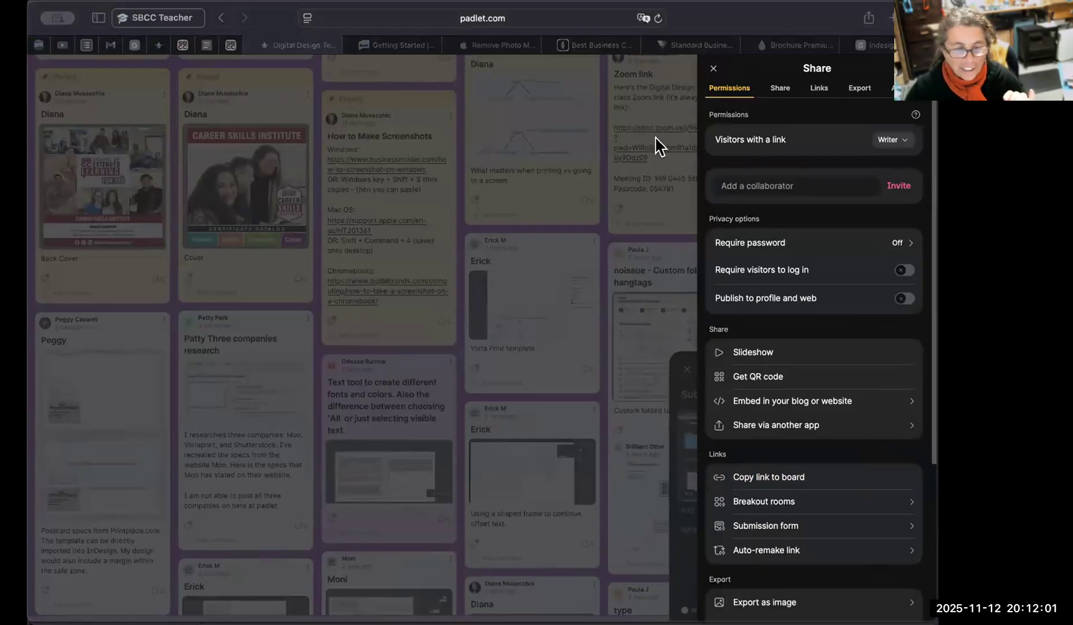
{"action": "left_click", "coordinate": [714, 68]}
Enter the author's first name as the post's subject and place the cursor in the body text.
{"action": "type", "text": "D"}
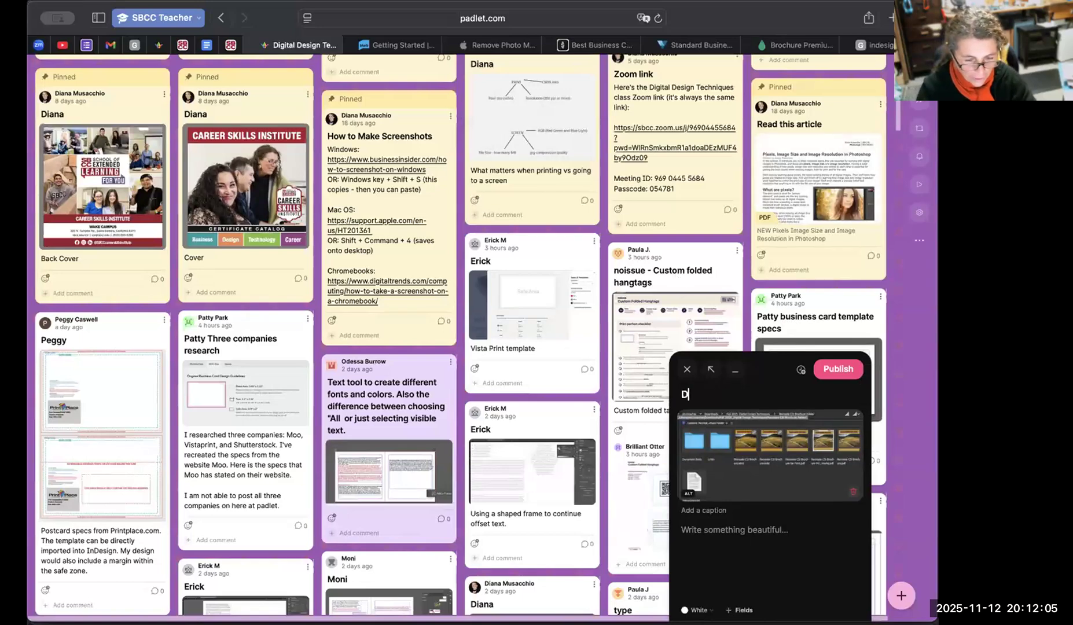
{"action": "type", "text": "iana"}
{"action": "left_click", "coordinate": [760, 531]}
{"action": "type", "text": "PACKAGE"}
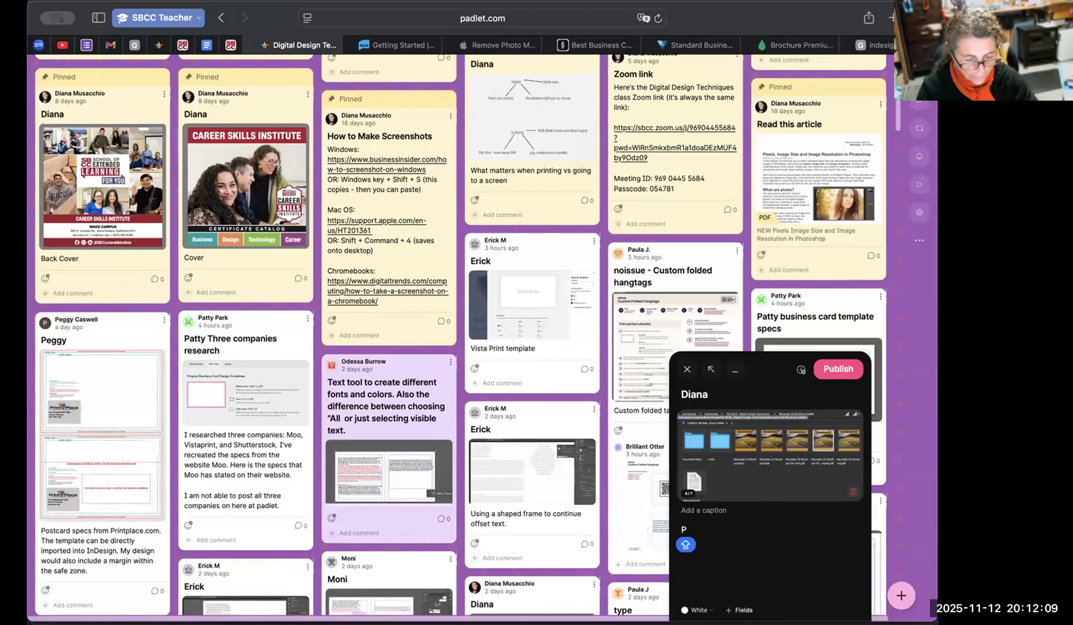
{"action": "type", "text": " THE FILE"}
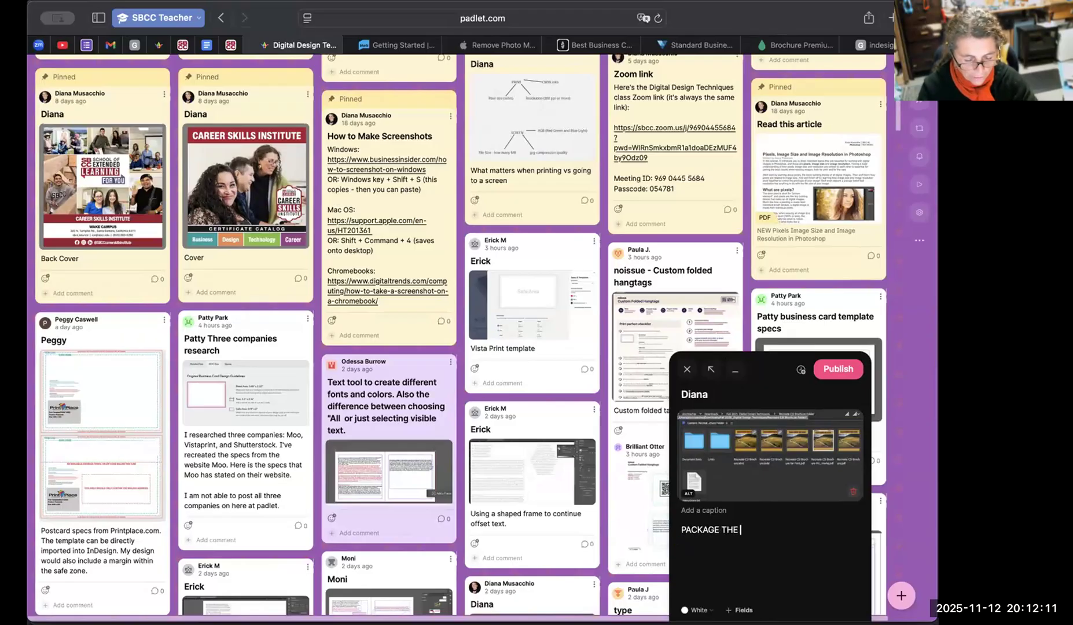
{"action": "key", "text": "BackSpace"}
{"action": "key", "text": "BackSpace"}
{"action": "key", "text": "BackSpace"}
{"action": "key", "text": "BackSpace"}
{"action": "key", "text": "BackSpace"}
{"action": "key", "text": "BackSpace"}
{"action": "key", "text": "BackSpace"}
{"action": "key", "text": "BackSpace"}
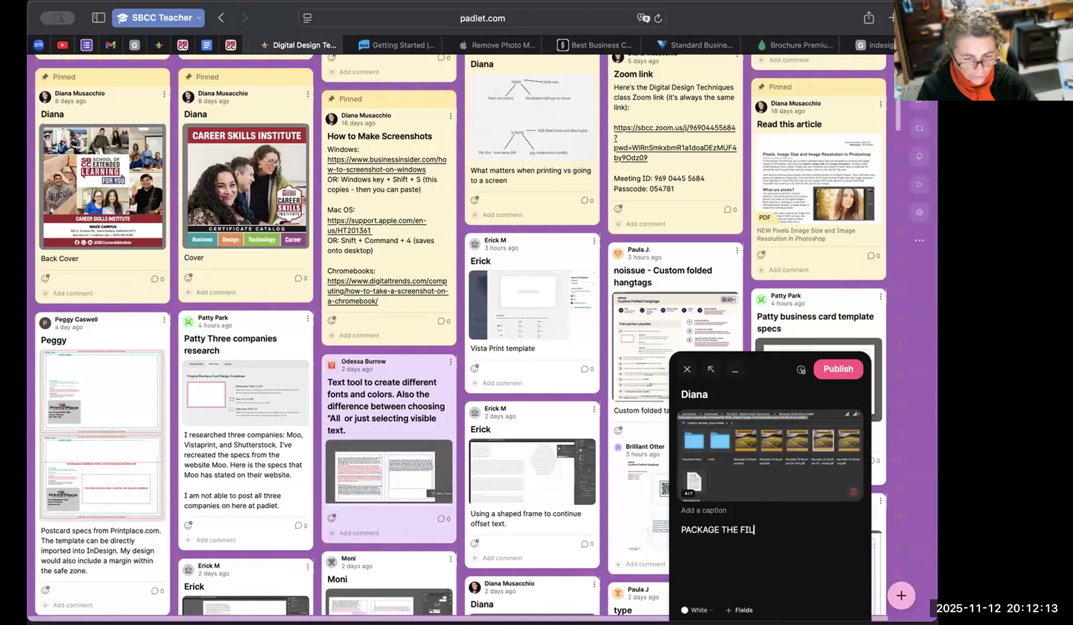
{"action": "key", "text": "BackSpace"}
{"action": "key", "text": "BackSpace"}
{"action": "key", "text": "BackSpace"}
{"action": "key", "text": "BackSpace"}
{"action": "key", "text": "BackSpace"}
{"action": "key", "text": "BackSpace"}
{"action": "key", "text": "BackSpace"}
{"action": "key", "text": "BackSpace"}
Begin the post's body text with "InDesign packages the file by creating a new folder where it COPIES".
{"action": "type", "text": "InDesign pa"}
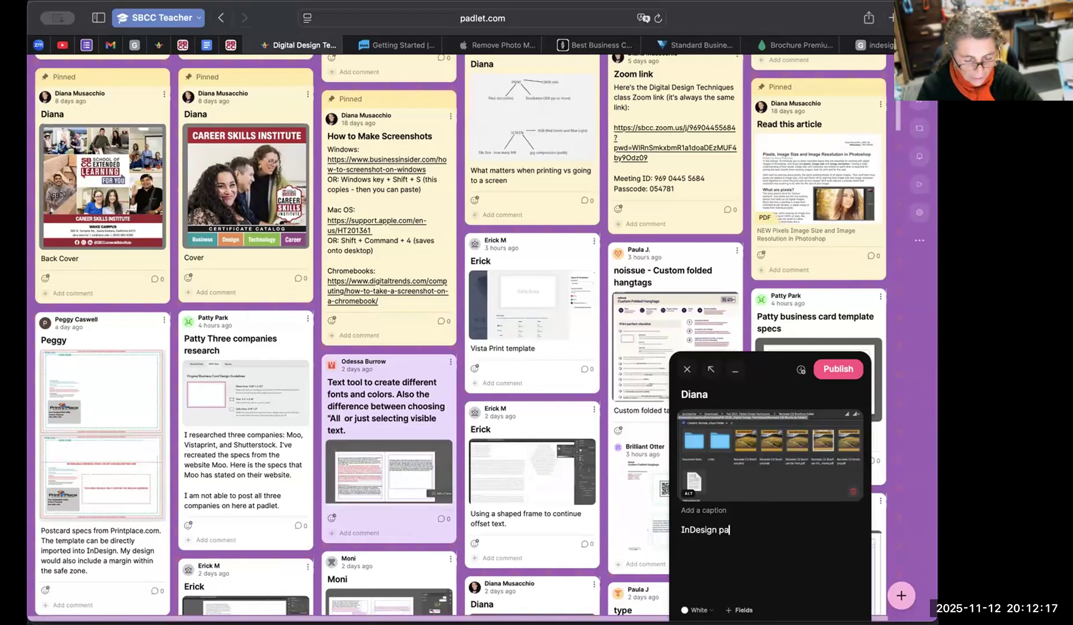
{"action": "type", "text": "ckages the file "}
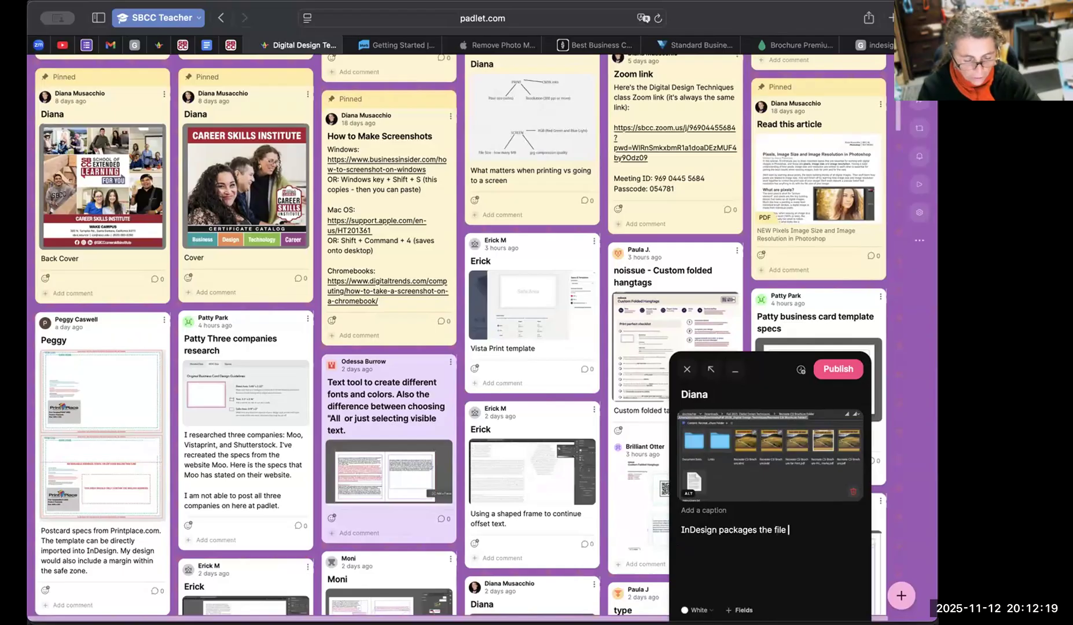
{"action": "type", "text": "by creating a"}
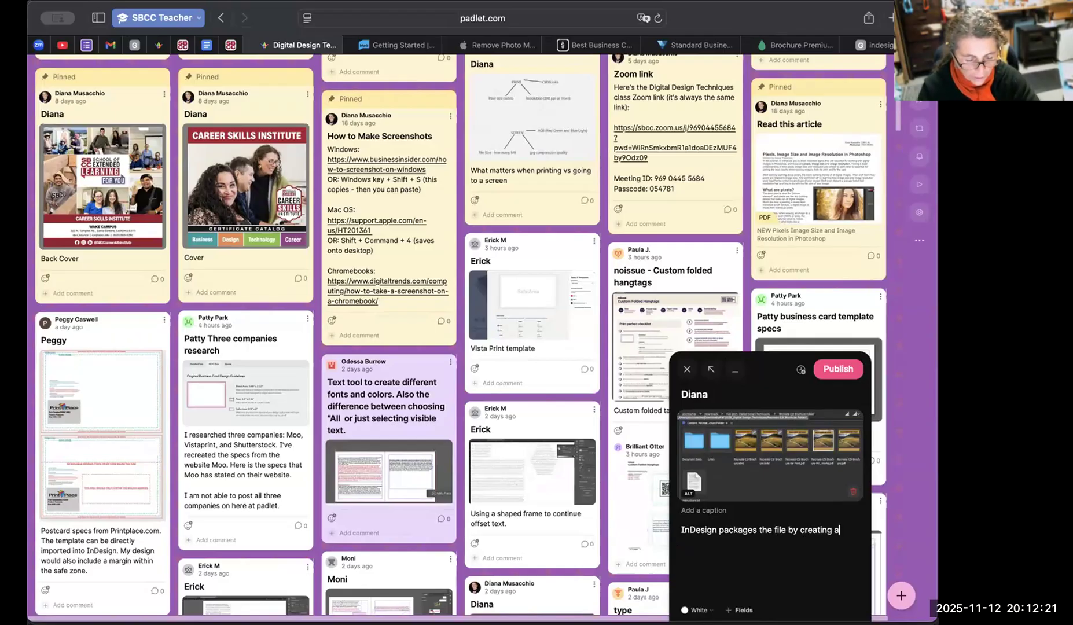
{"action": "type", "text": " new folder where it COPIES"}
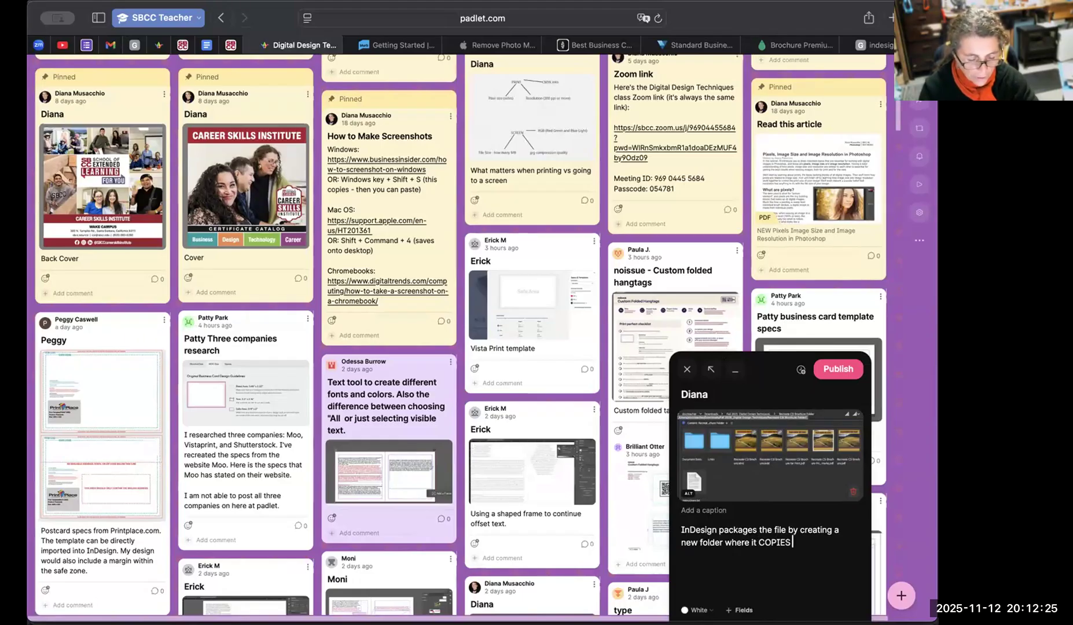
{"action": "type", "text": " all the eleents"}
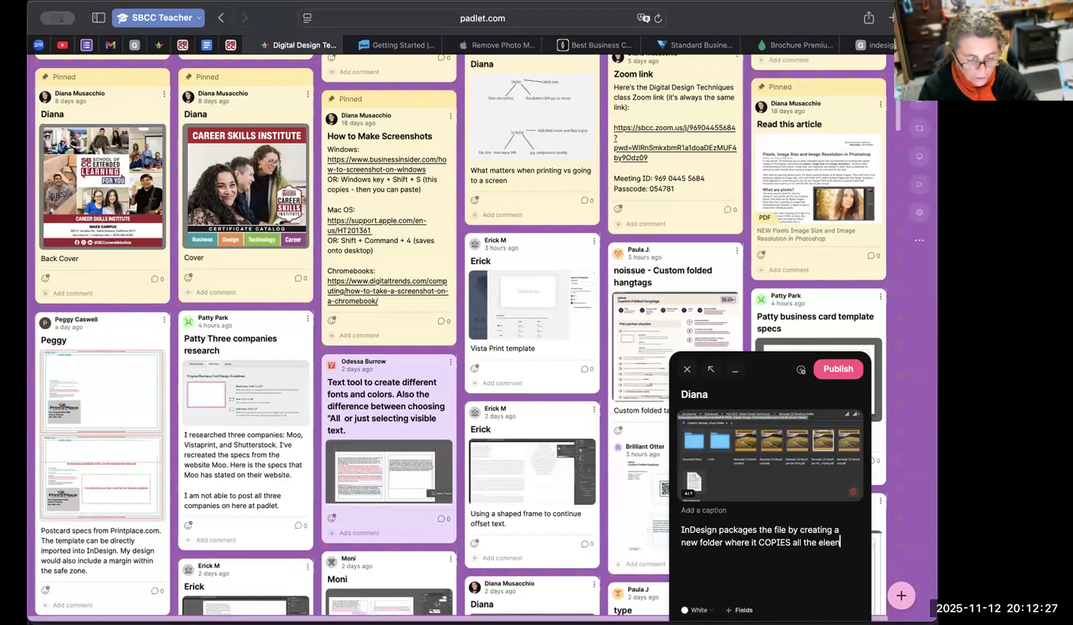
Complete the first sentence with "all the assets for this project, including links and fonts.".
{"action": "key", "text": "BackSpace"}
{"action": "key", "text": "BackSpace"}
{"action": "key", "text": "BackSpace"}
{"action": "key", "text": "BackSpace"}
{"action": "key", "text": "BackSpace"}
{"action": "type", "text": "ele"}
{"action": "key", "text": "BackSpace"}
{"action": "key", "text": "BackSpace"}
{"action": "key", "text": "BackSpace"}
{"action": "type", "text": "asse"}
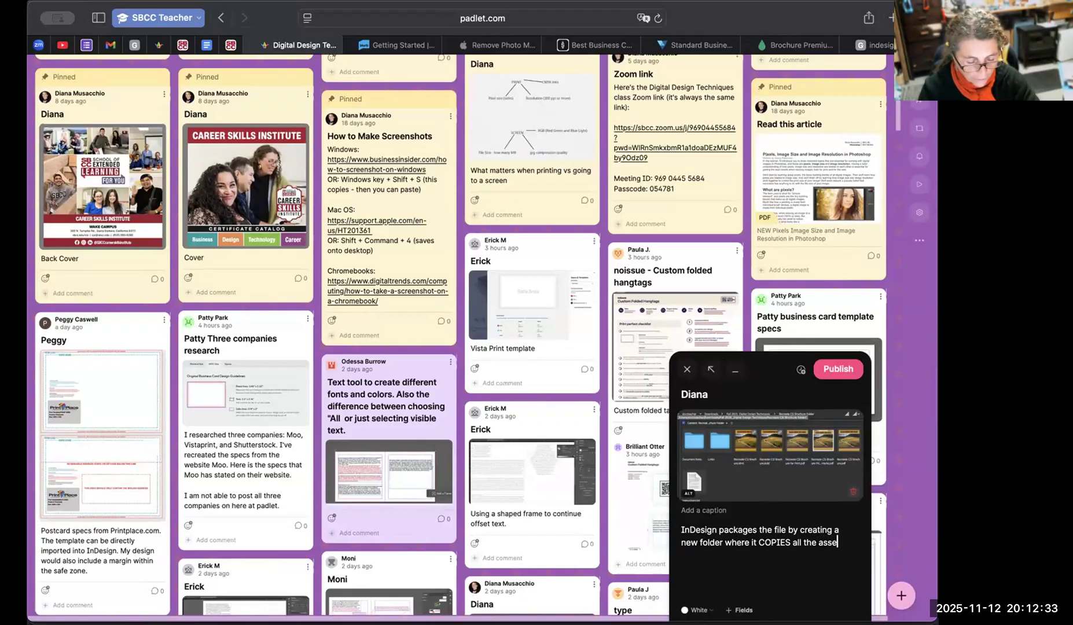
{"action": "type", "text": "ts for t"}
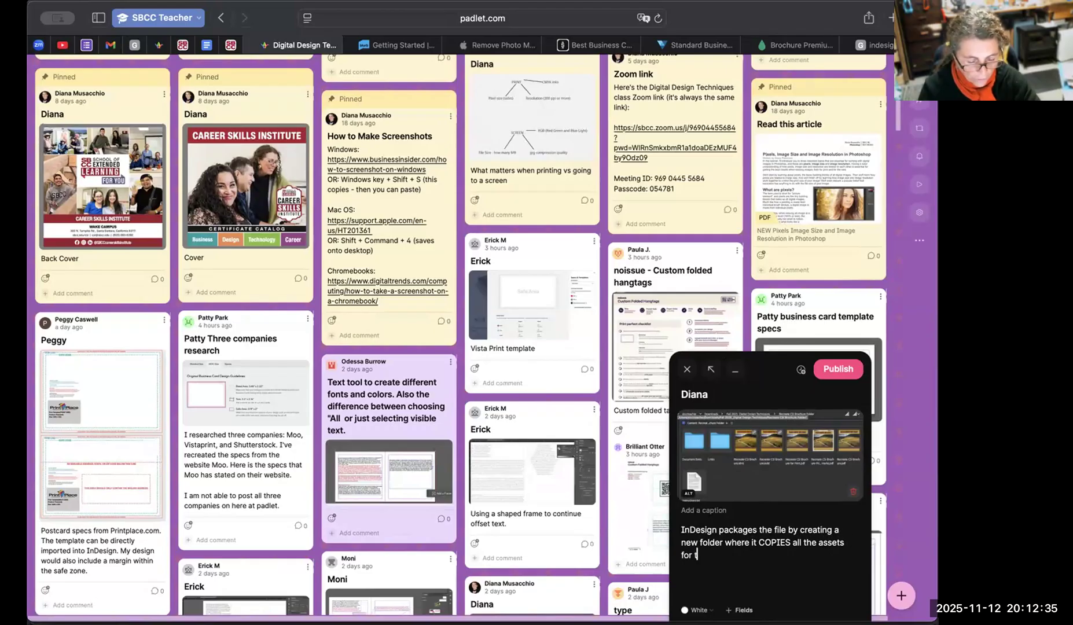
{"action": "type", "text": "his projec"}
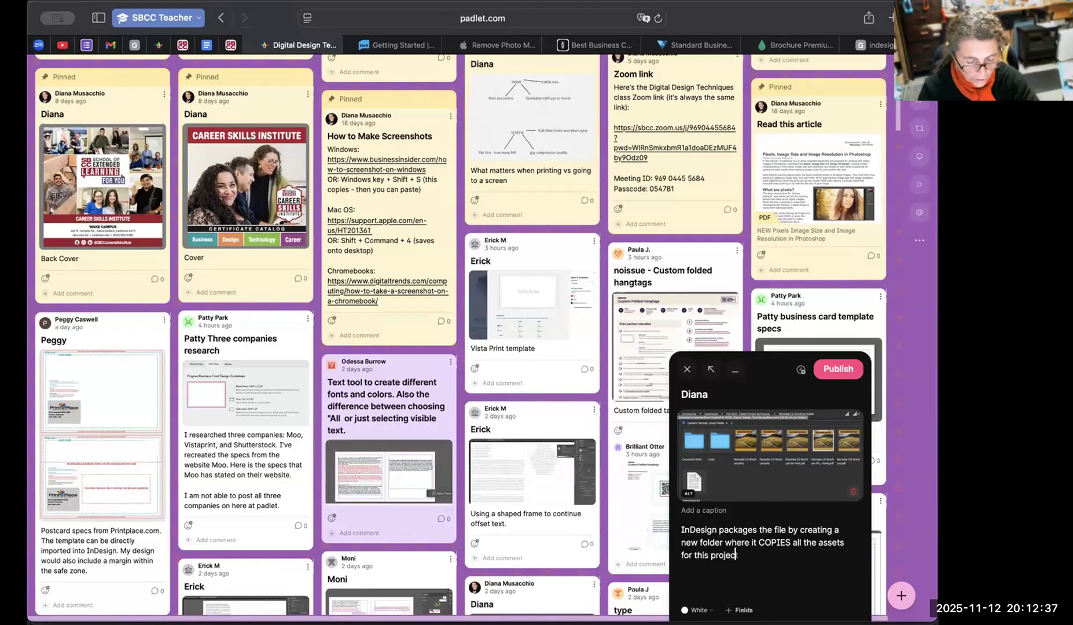
{"action": "type", "text": "t, including "}
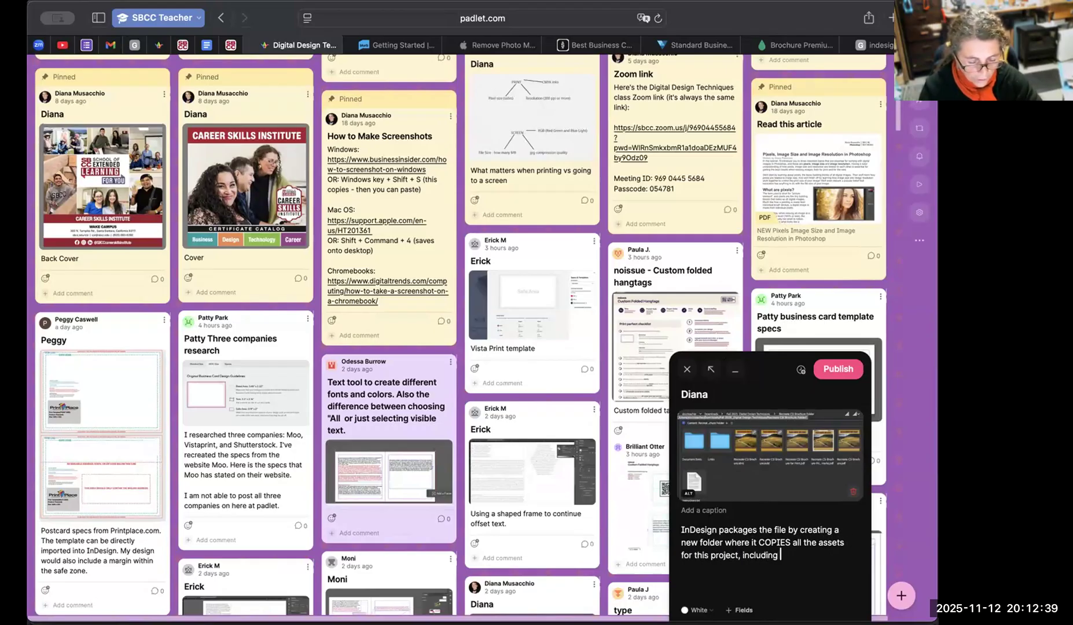
{"action": "type", "text": "links and fonts.  "}
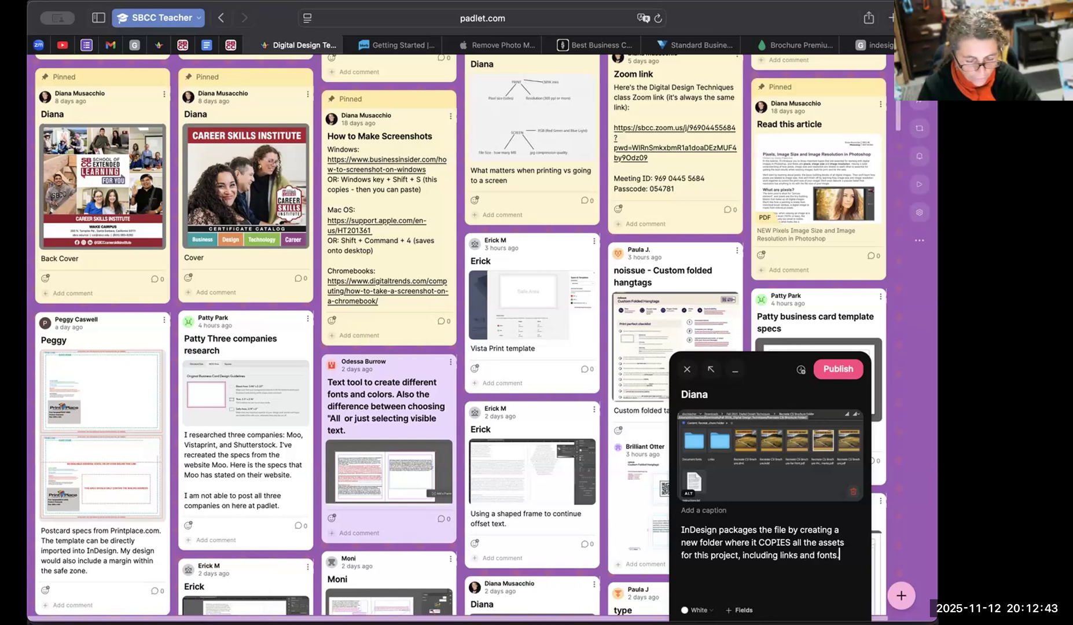
{"action": "type", "text": "We then created a special pdf file"}
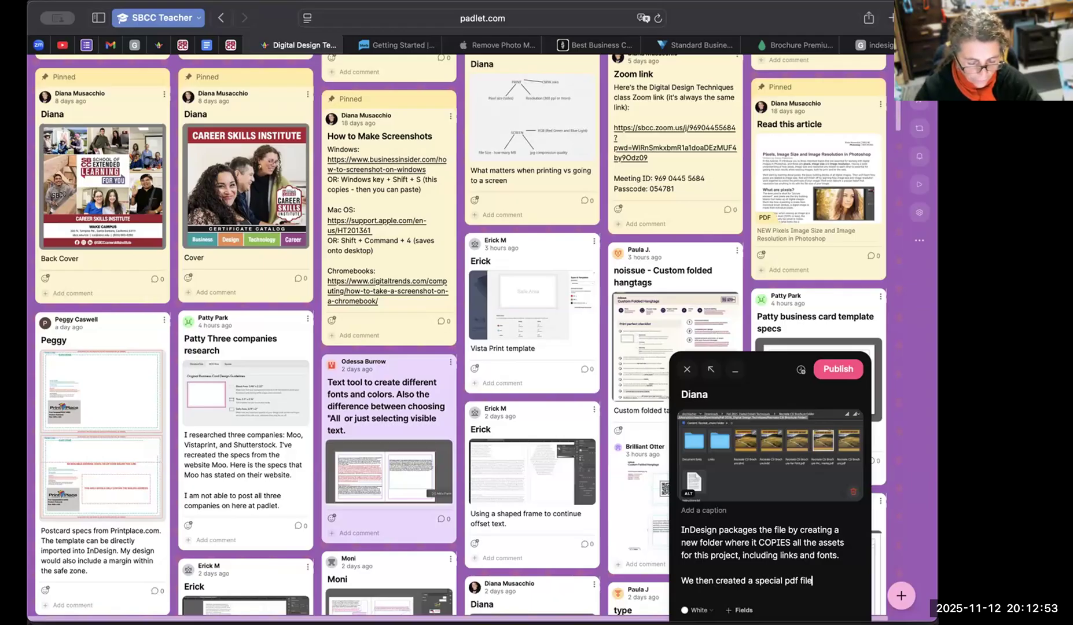
{"action": "type", "text": " with cropp"}
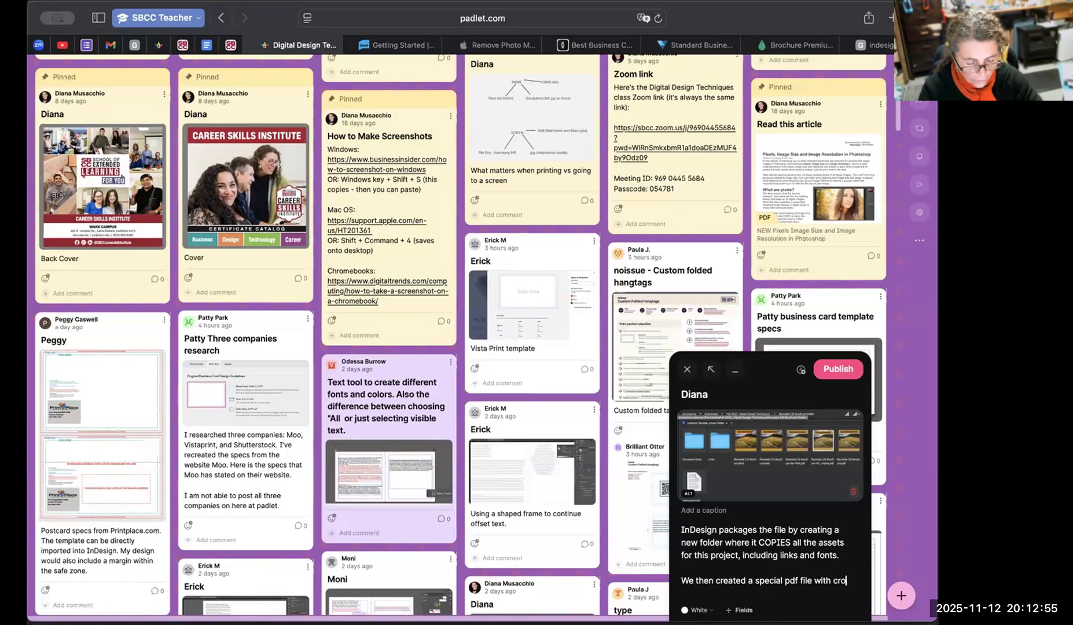
Add a second paragraph reading "We then created a special pdf file with printer's marks to sent to a web press kind of printer".
{"action": "key", "text": "BackSpace"}
{"action": "key", "text": "BackSpace"}
{"action": "key", "text": "BackSpace"}
{"action": "key", "text": "BackSpace"}
{"action": "key", "text": "BackSpace"}
{"action": "type", "text": "printer's mark"}
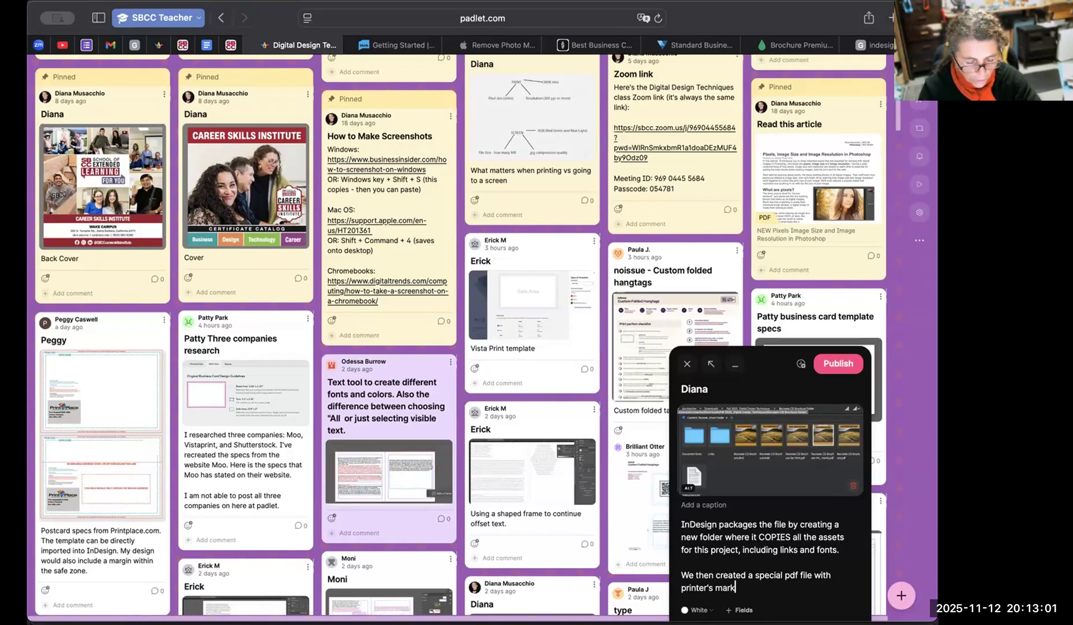
{"action": "type", "text": "s to sent to a web press kind of p"}
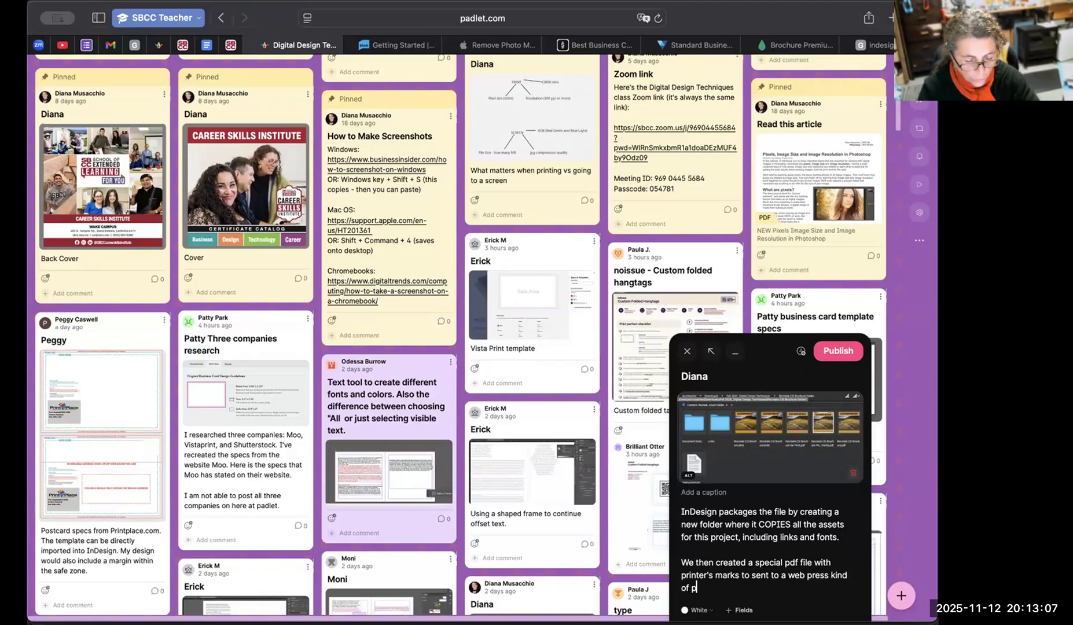
{"action": "type", "text": "rinter and one"}
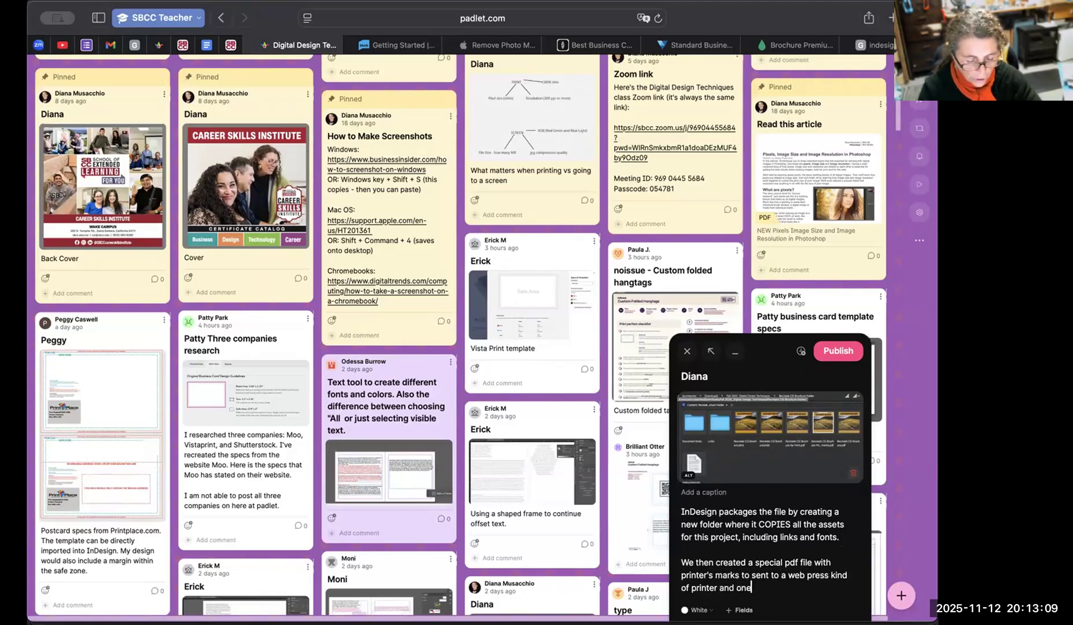
{"action": "type", "text": " without printer's marks"}
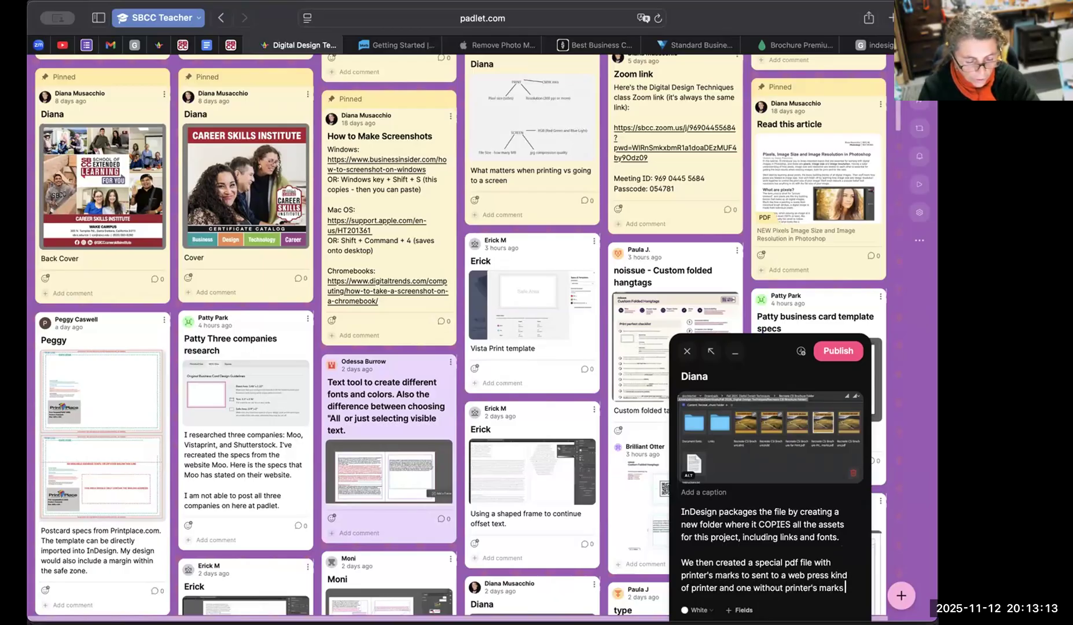
{"action": "type", "text": " to send to \"Vistparin"}
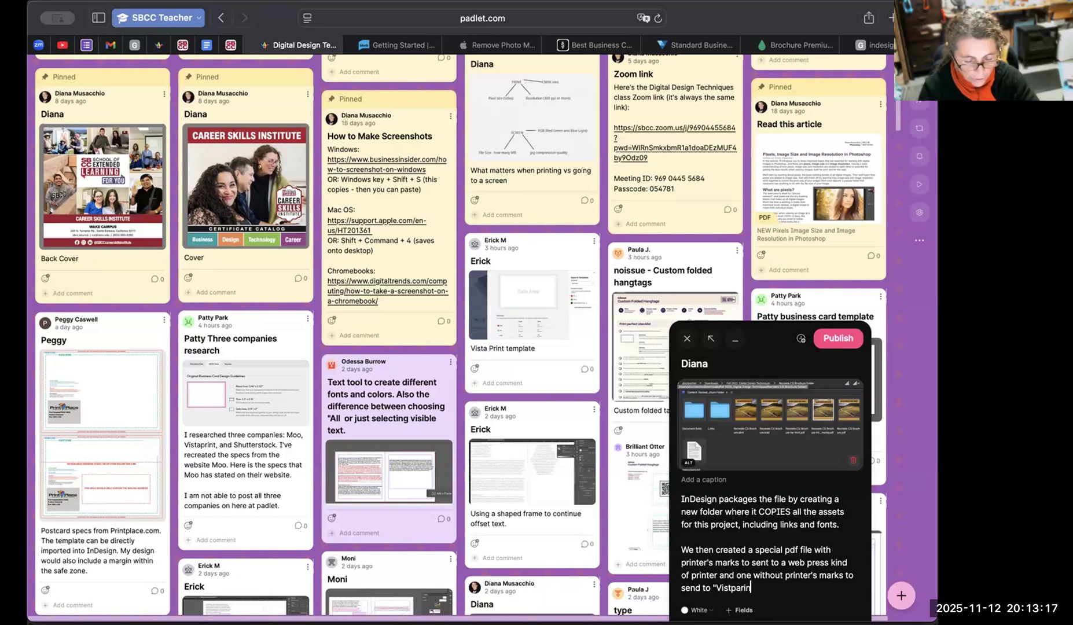
{"action": "type", "text": "t\" digital printer."}
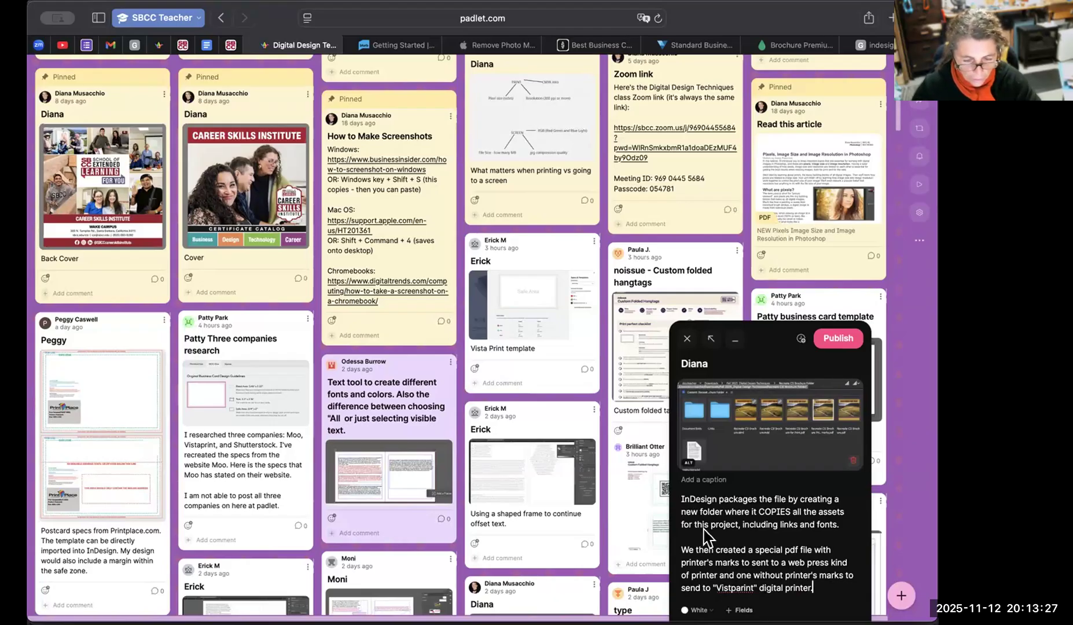
Finish the second paragraph with "and one without printer's marks to send to "Vistprint" digital printer.".
{"action": "double_click", "coordinate": [738, 586]}
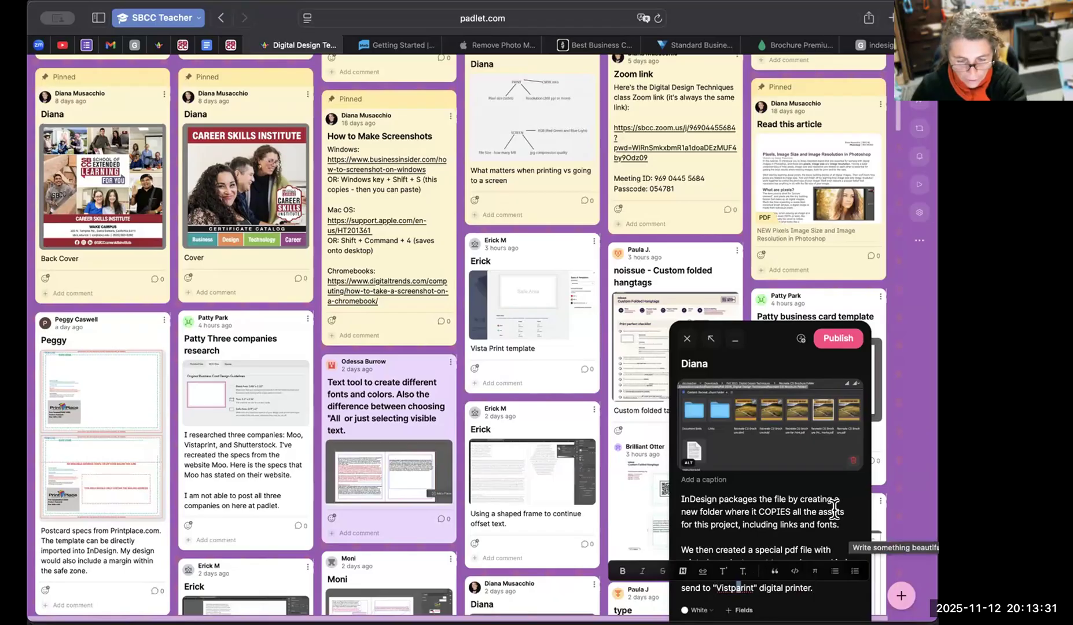
{"action": "key", "text": "BackSpace"}
Add "IT included a pdf for viewing purposes only, meaning" after the first sentence of the post's body text.
{"action": "left_click", "coordinate": [845, 524]}
{"action": "type", "text": "IT included a pdf for viewing"}
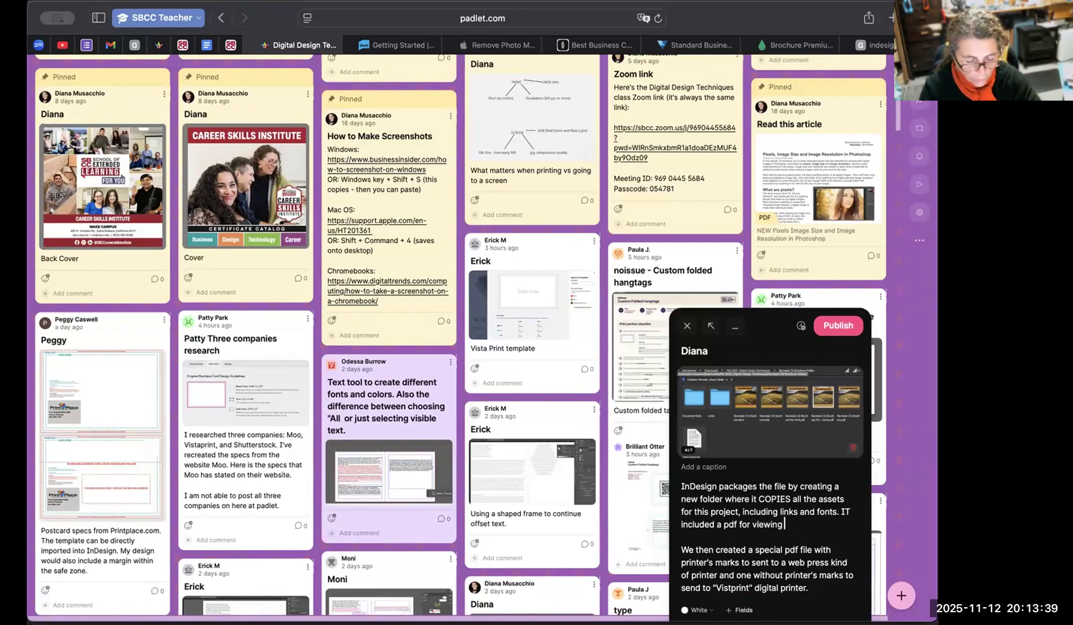
{"action": "type", "text": " purposes only"}
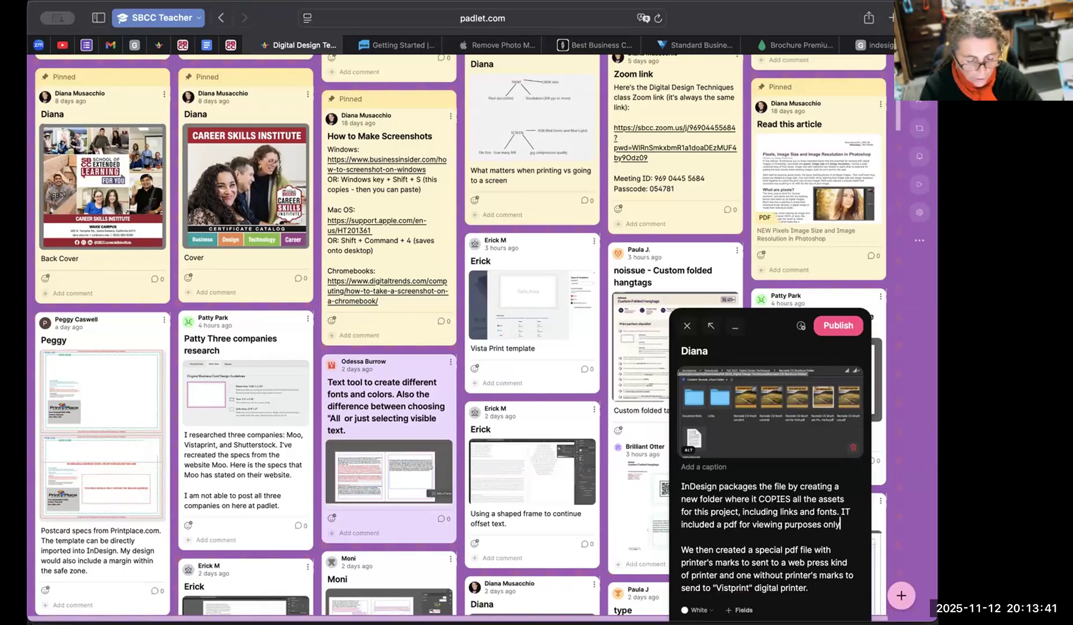
{"action": "type", "text": ", menaing"}
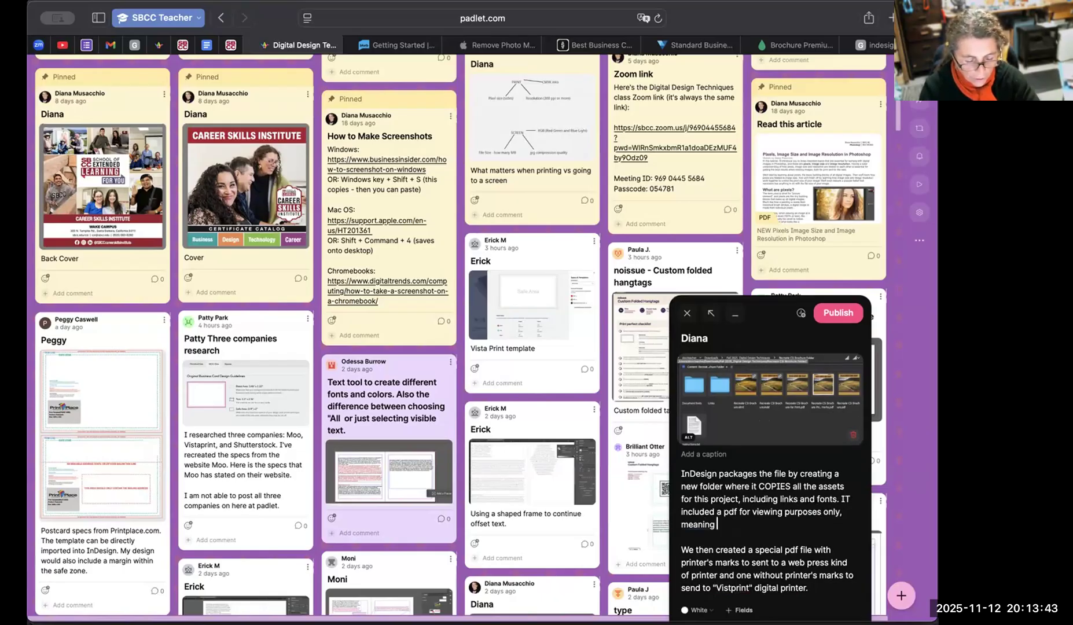
{"action": "type", "text": " it didn't include the bleded,"}
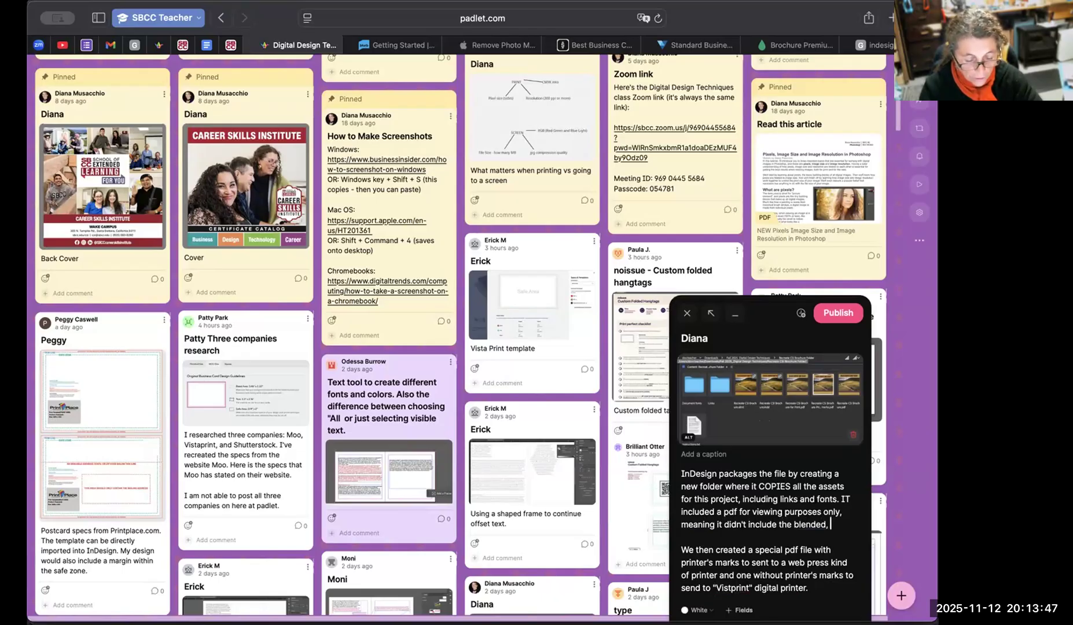
{"action": "type", "text": " so we can't send"}
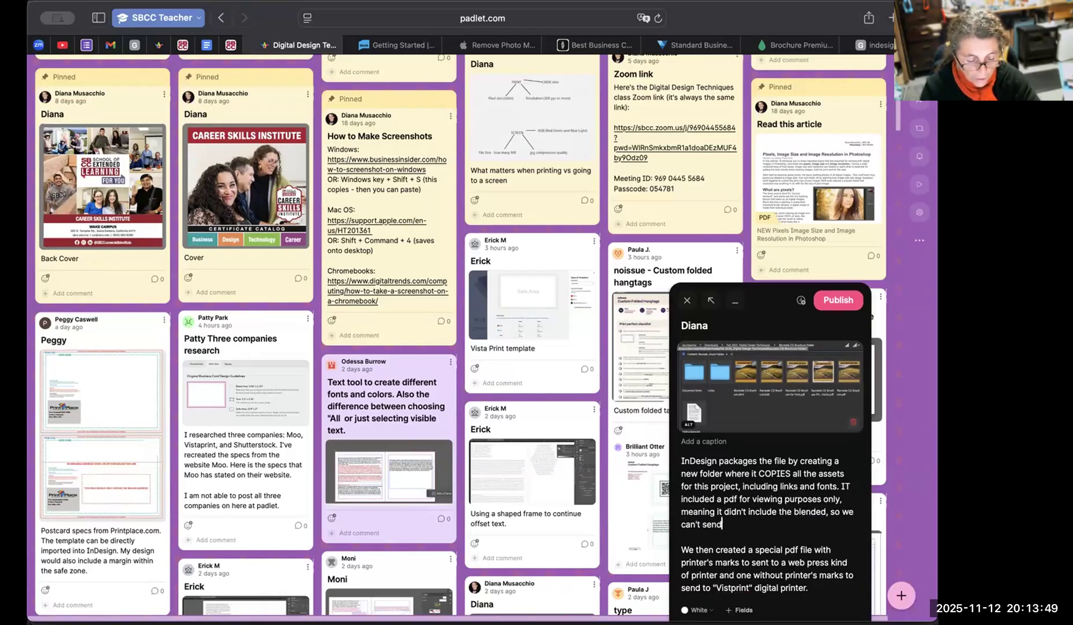
{"action": "type", "text": " that to a printer."}
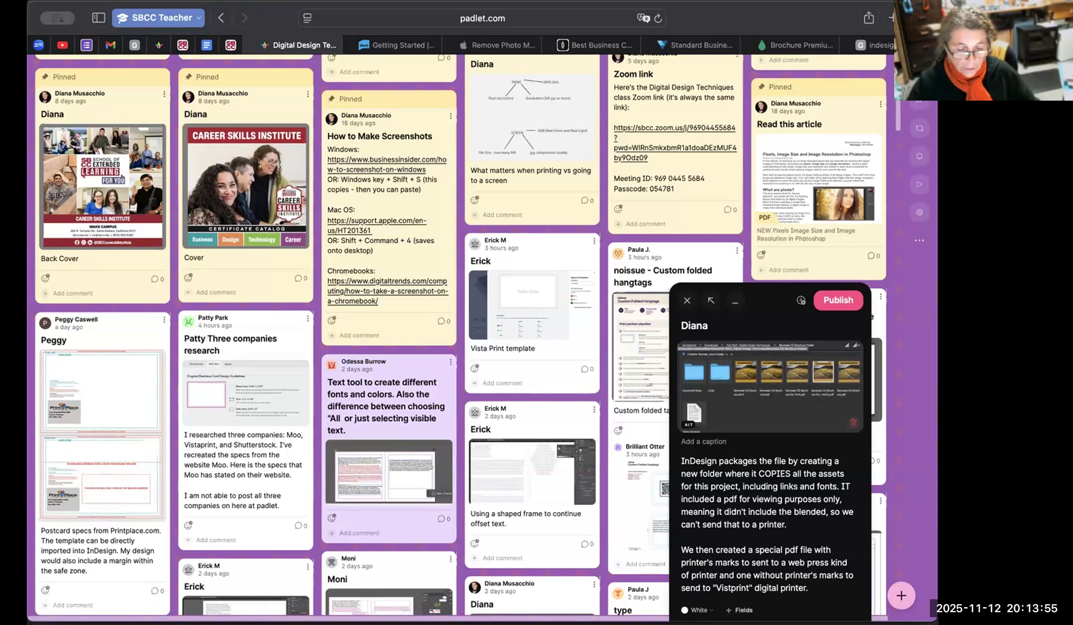
Correct "IT" to "It" in the first paragraph and publish the packaging post.
{"action": "double_click", "coordinate": [847, 487]}
{"action": "type", "text": "It"}
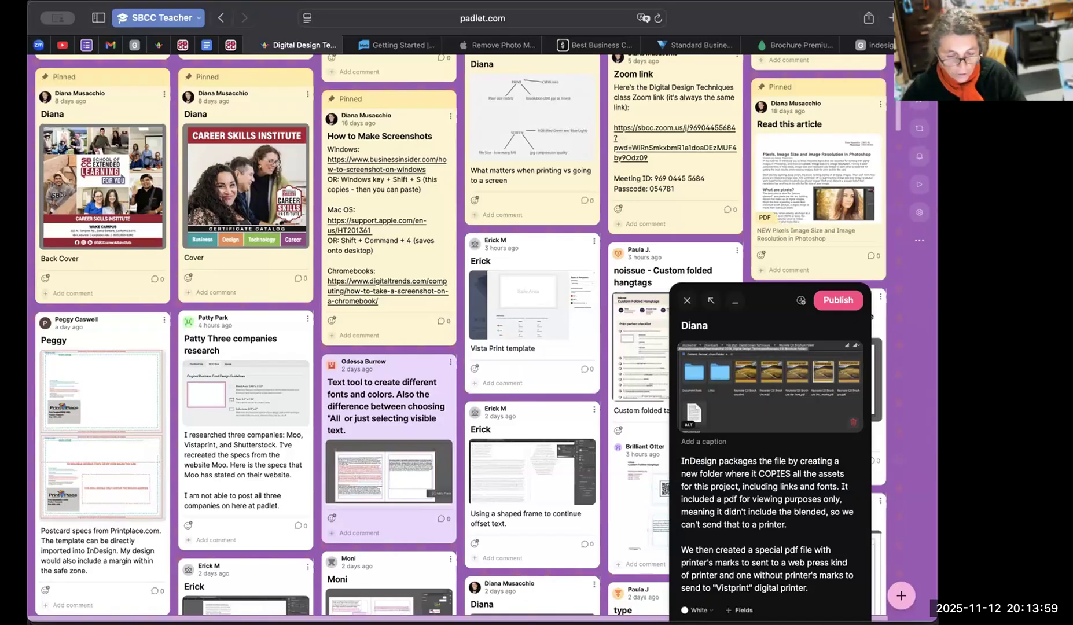
{"action": "left_click_drag", "start_coordinate": [682, 550], "coordinate": [809, 588]}
{"action": "left_click", "coordinate": [809, 588]}
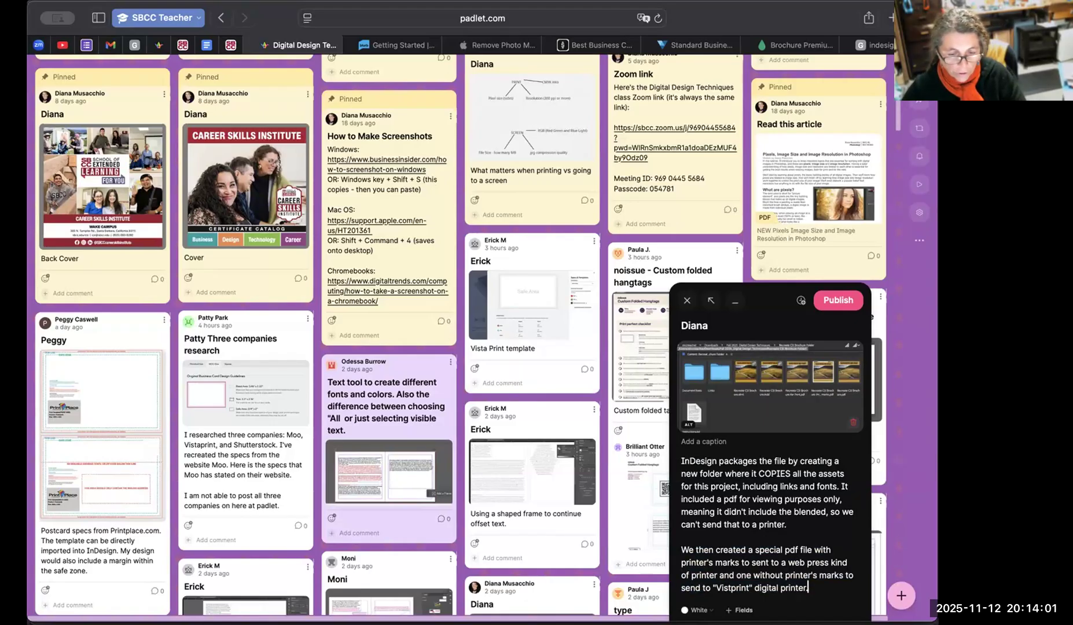
{"action": "left_click", "coordinate": [838, 300]}
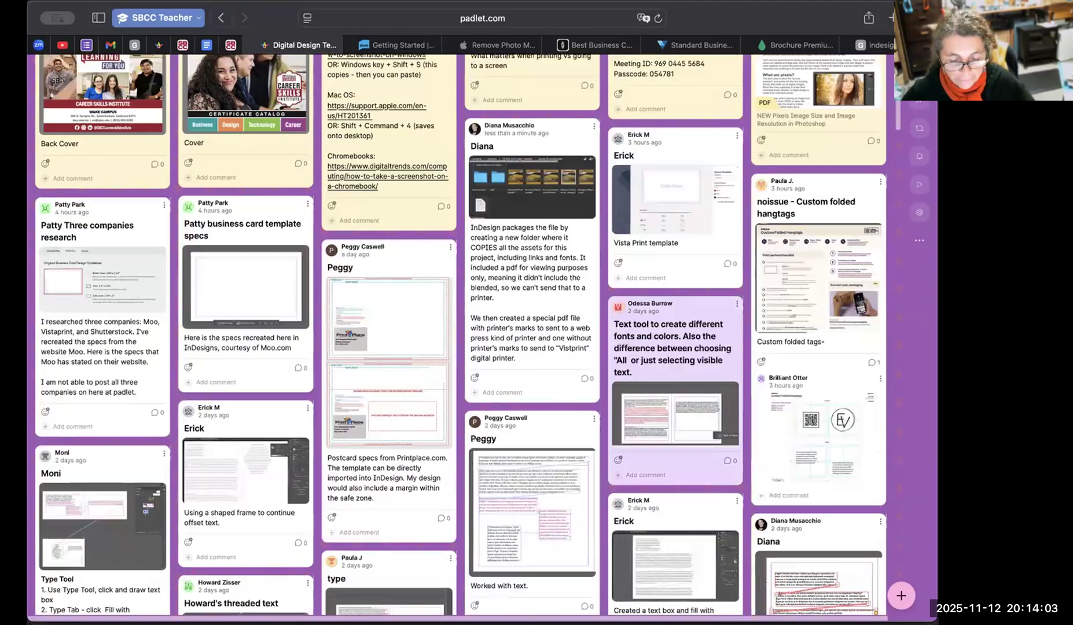
{"action": "scroll", "coordinate": [464, 336], "scroll_direction": "down", "scroll_amount": 2}
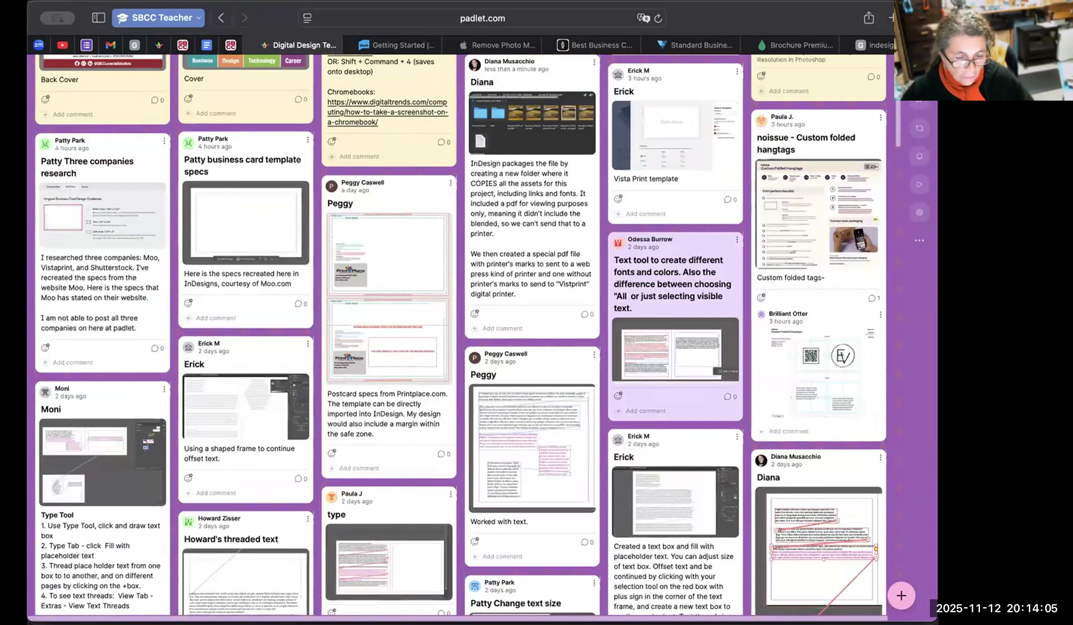
Switch to InDesign, capture a screenshot of the B-Parent spread with the page thumbnails, and return to Padlet.
{"action": "key", "text": "super+Tab"}
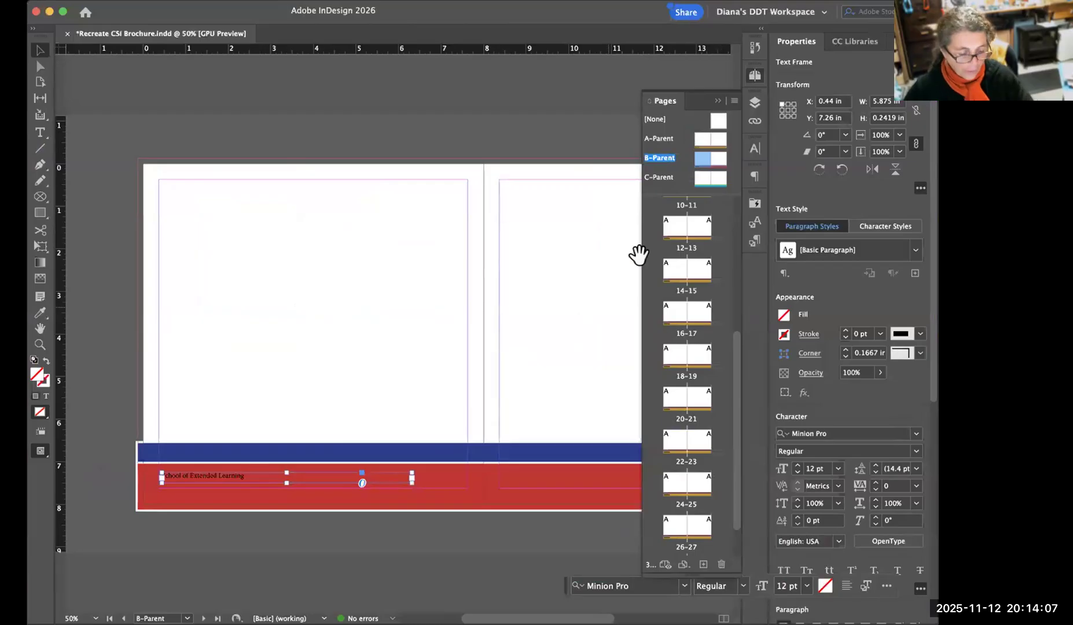
{"action": "key", "text": "super+shift+4"}
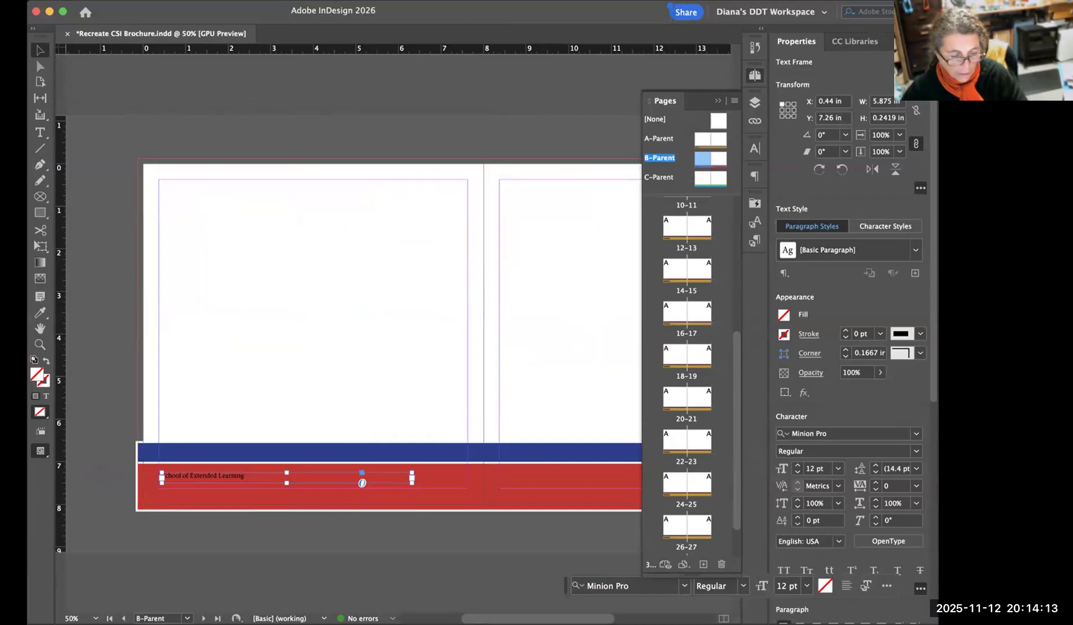
{"action": "key", "text": "super+Tab"}
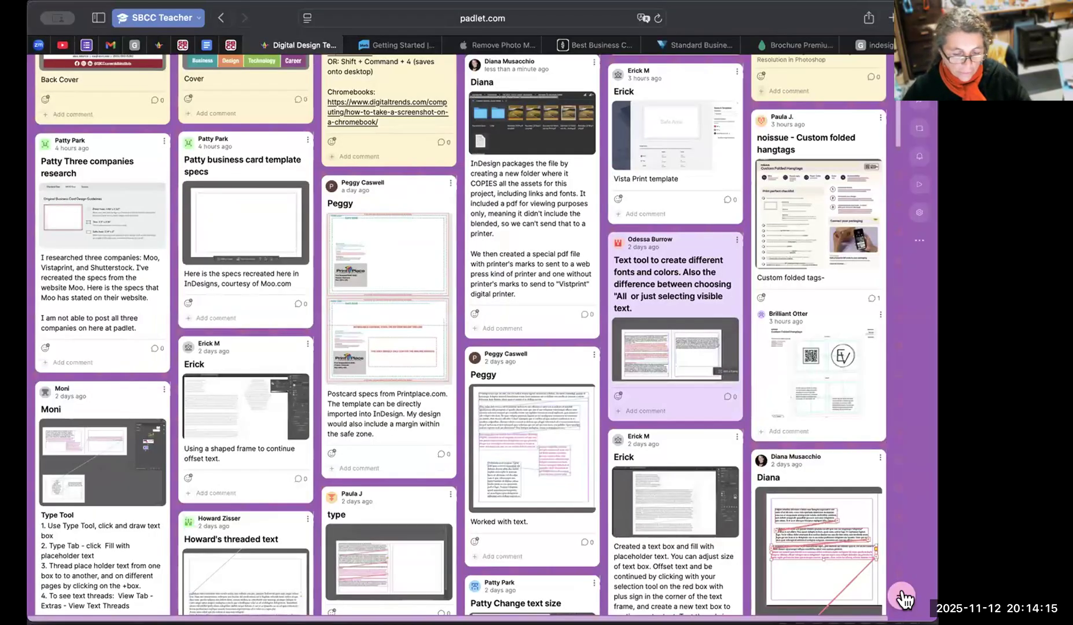
Start a new post with the author's first name as subject and "Parent pages" as the body's first line.
{"action": "left_click", "coordinate": [904, 598]}
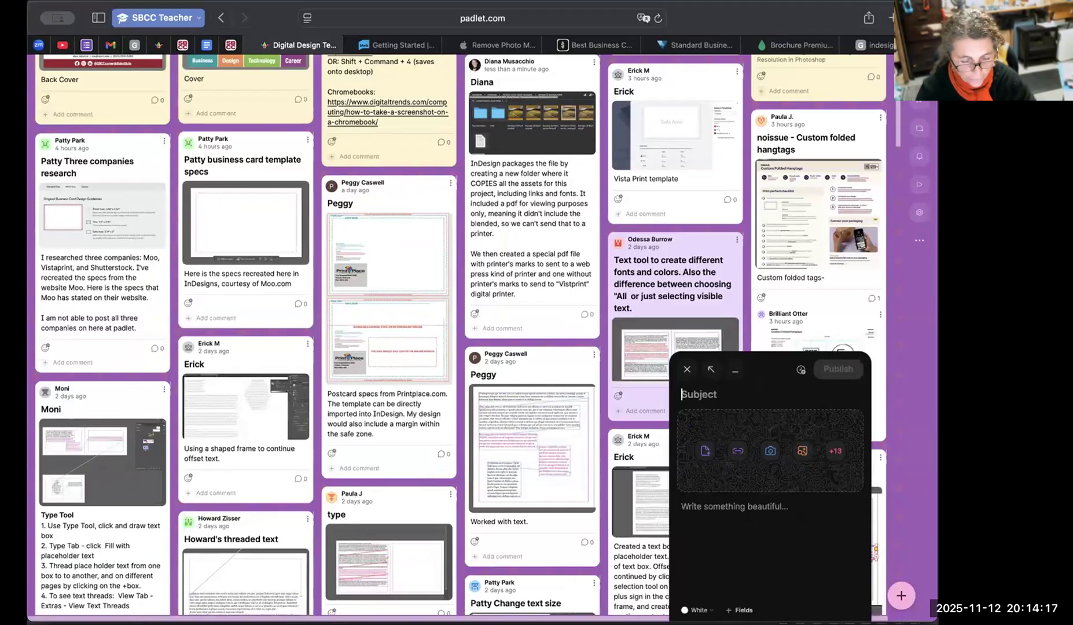
{"action": "type", "text": "Diana"}
{"action": "key", "text": "Tab"}
{"action": "type", "text": "Parent pag"}
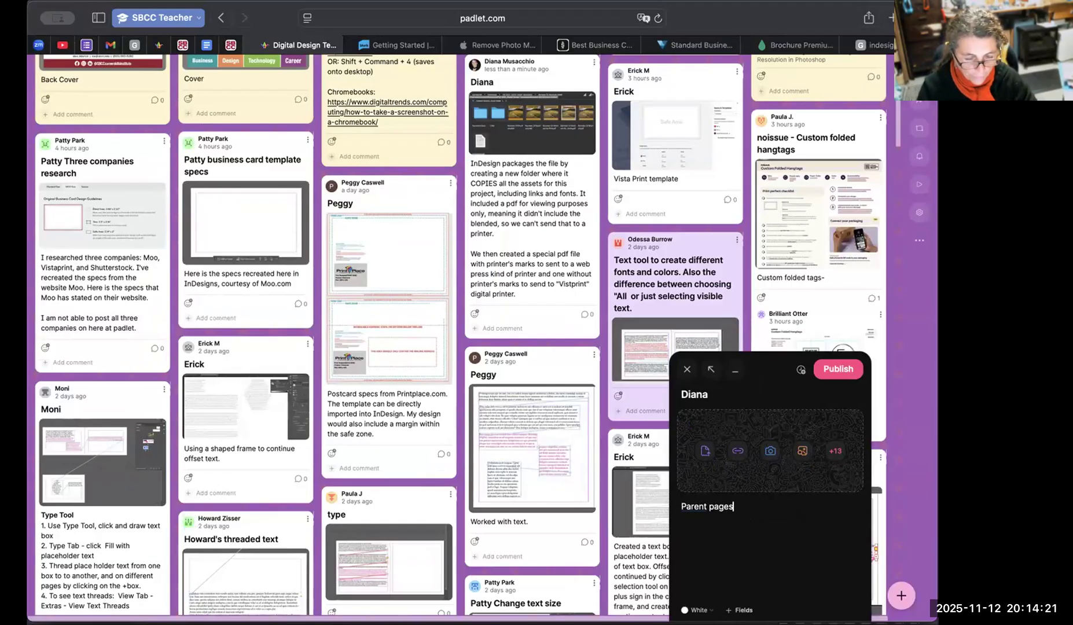
{"action": "type", "text": "es"}
{"action": "key", "text": "Return"}
Begin the second line of the body with "PLace material that needs to be in the exact same place".
{"action": "type", "text": "PLace"}
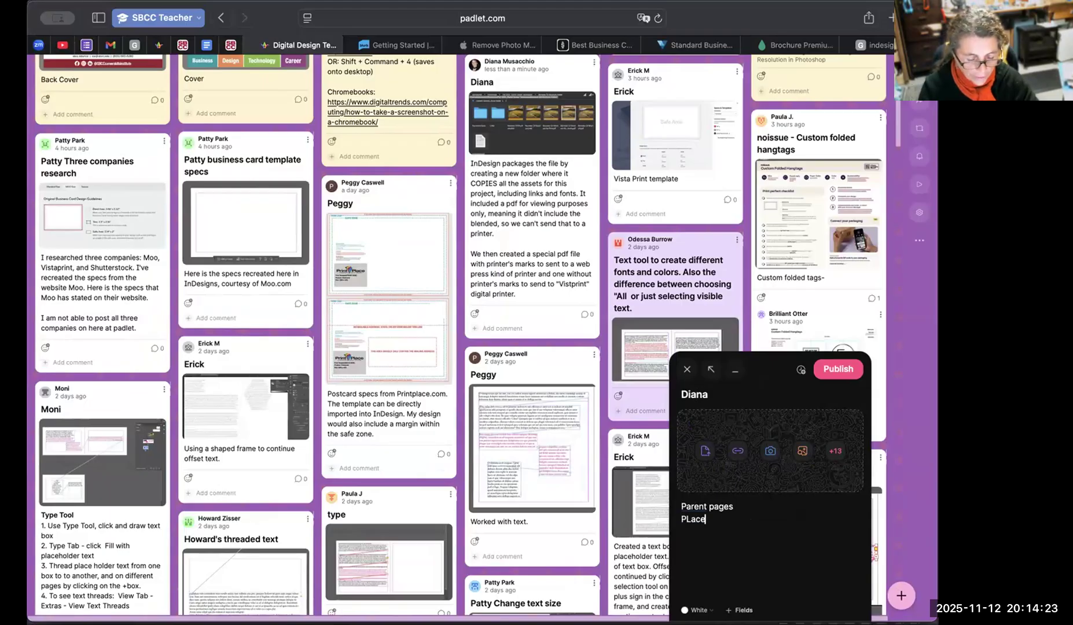
{"action": "type", "text": " material that needs to be"}
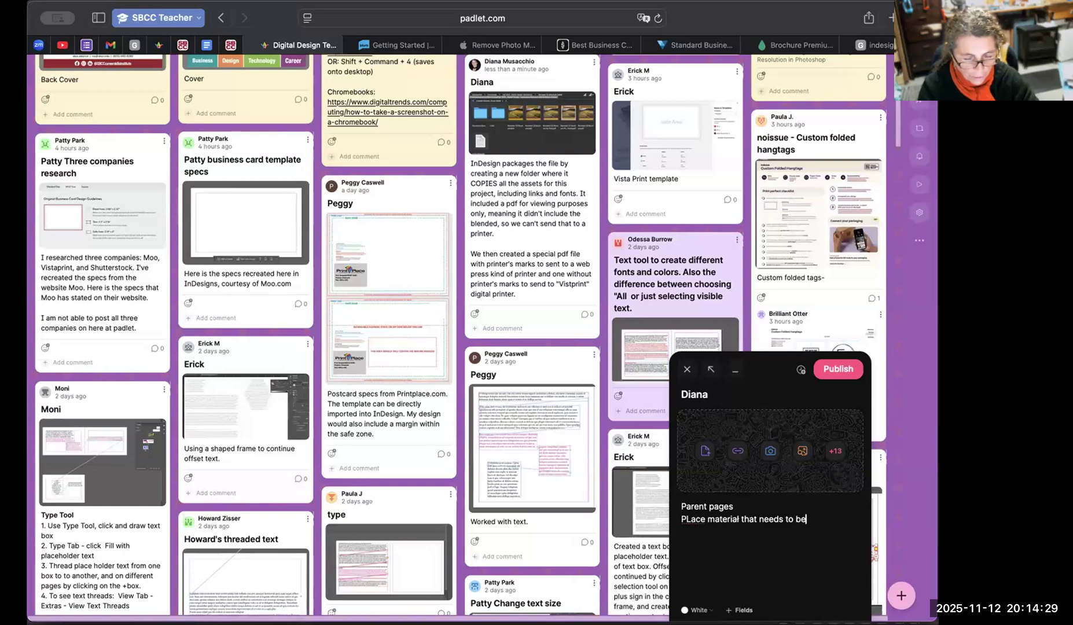
{"action": "type", "text": " in the exact same place"}
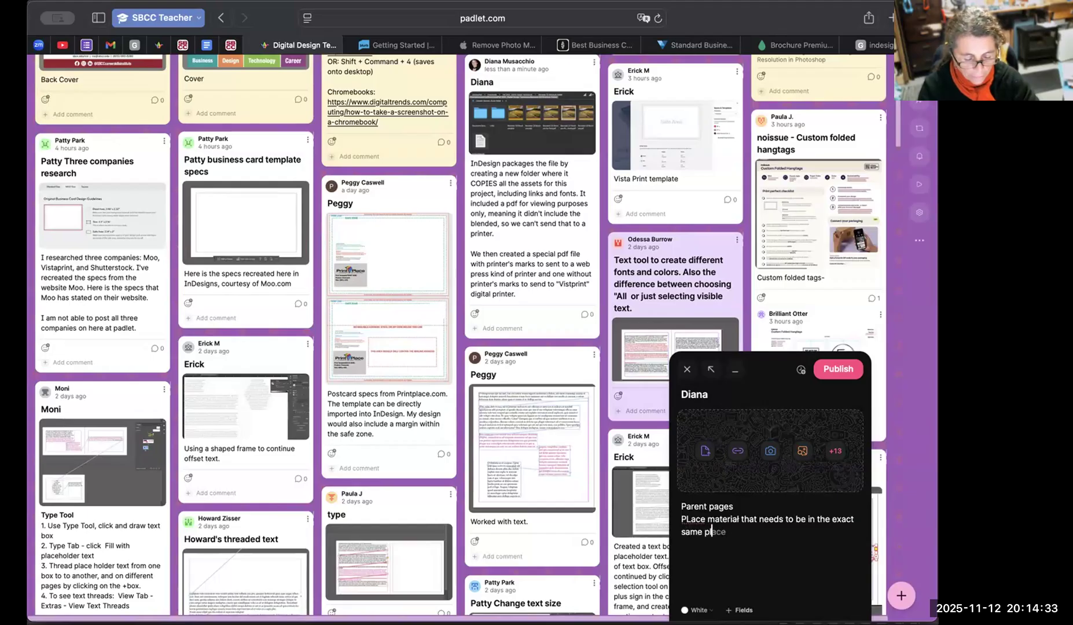
{"action": "type", "text": " repeatedly"}
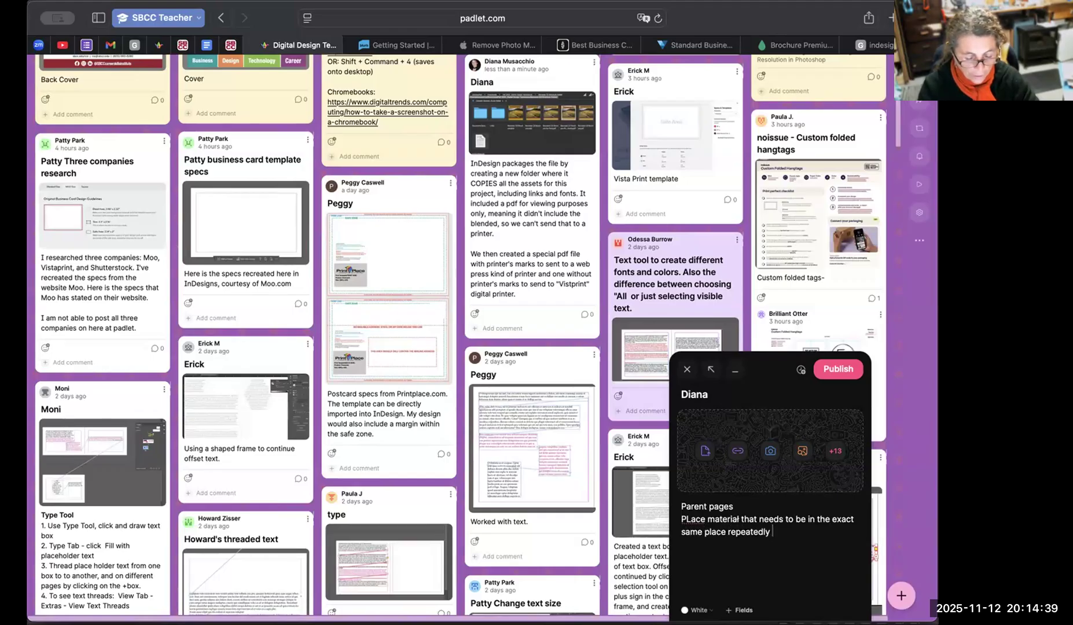
{"action": "type", "text": " in the pa"}
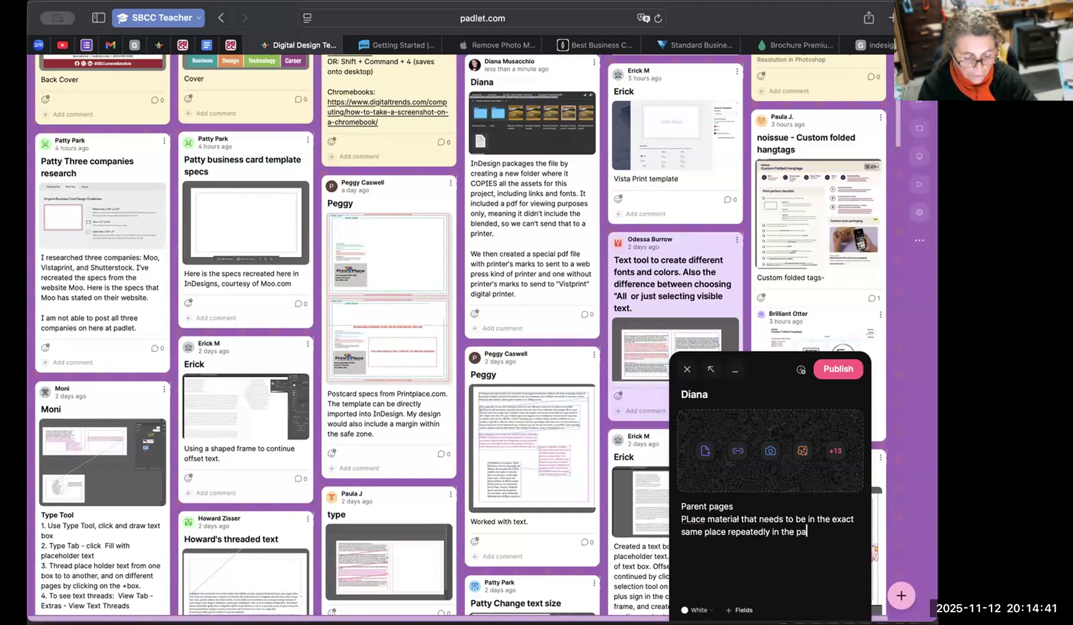
{"action": "type", "text": "rent pages."}
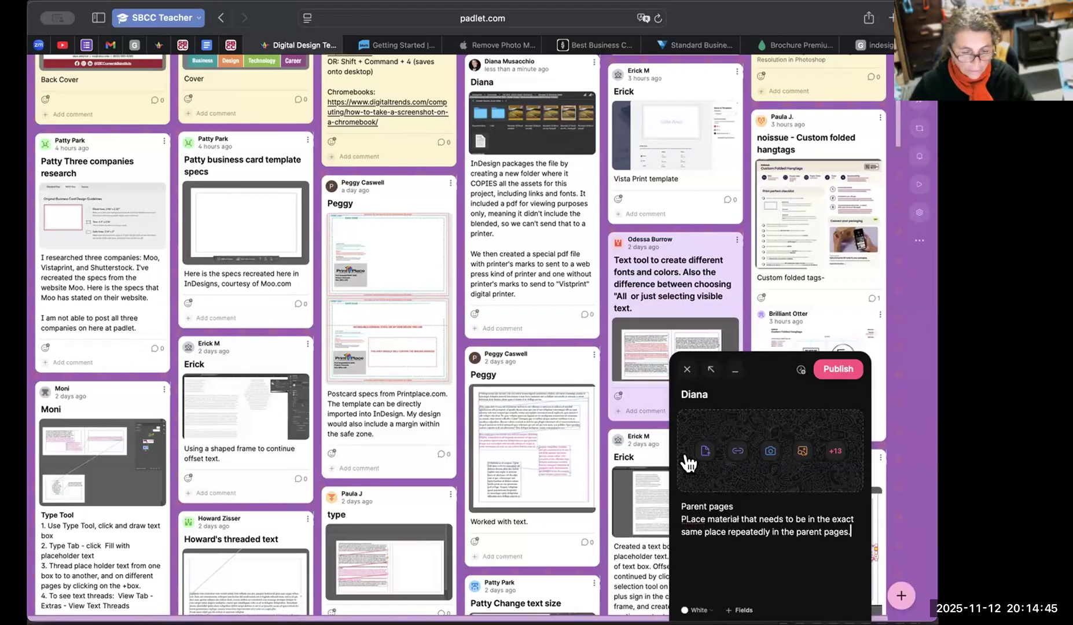
Replace the mistaken attachment with the B-Parent spread screenshot and publish the parent pages post.
{"action": "left_click", "coordinate": [702, 445]}
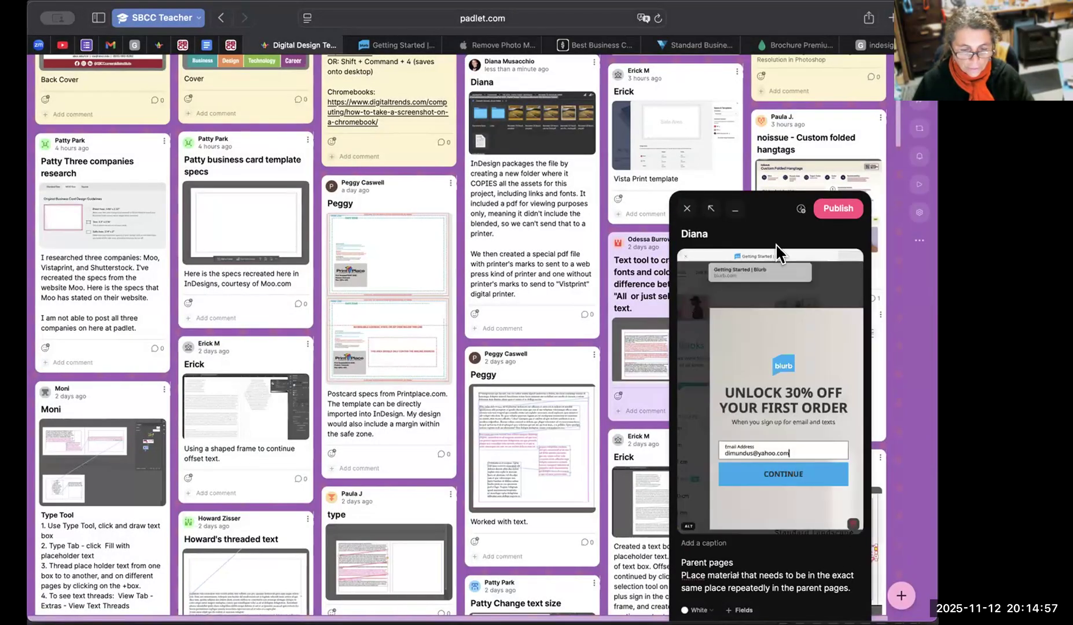
{"action": "left_click", "coordinate": [851, 525]}
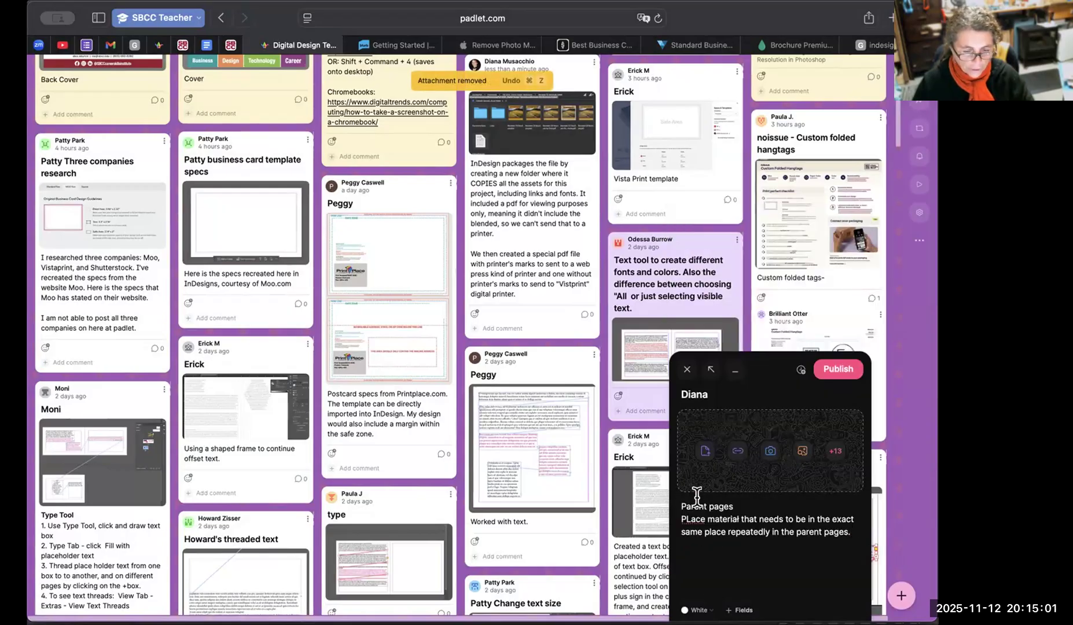
{"action": "left_click", "coordinate": [682, 504]}
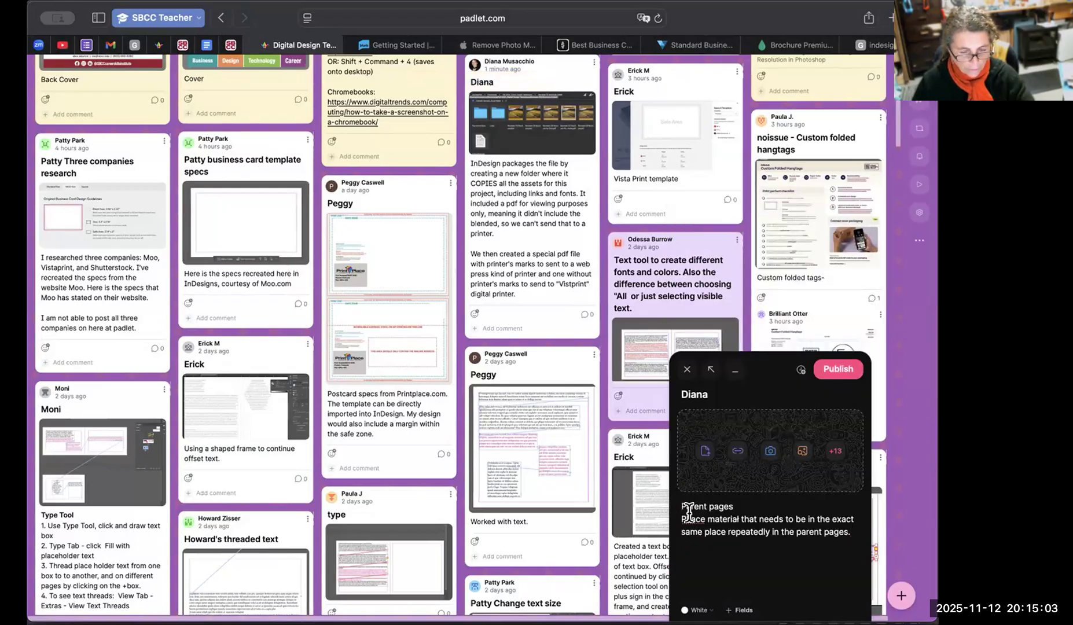
{"action": "key", "text": "super+v"}
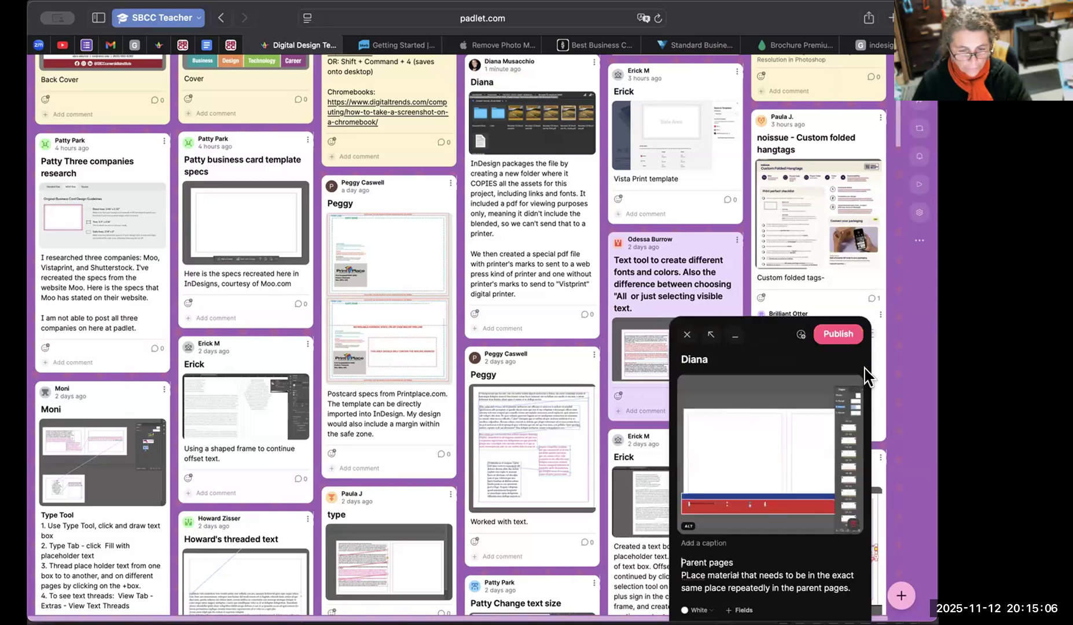
{"action": "left_click", "coordinate": [838, 334]}
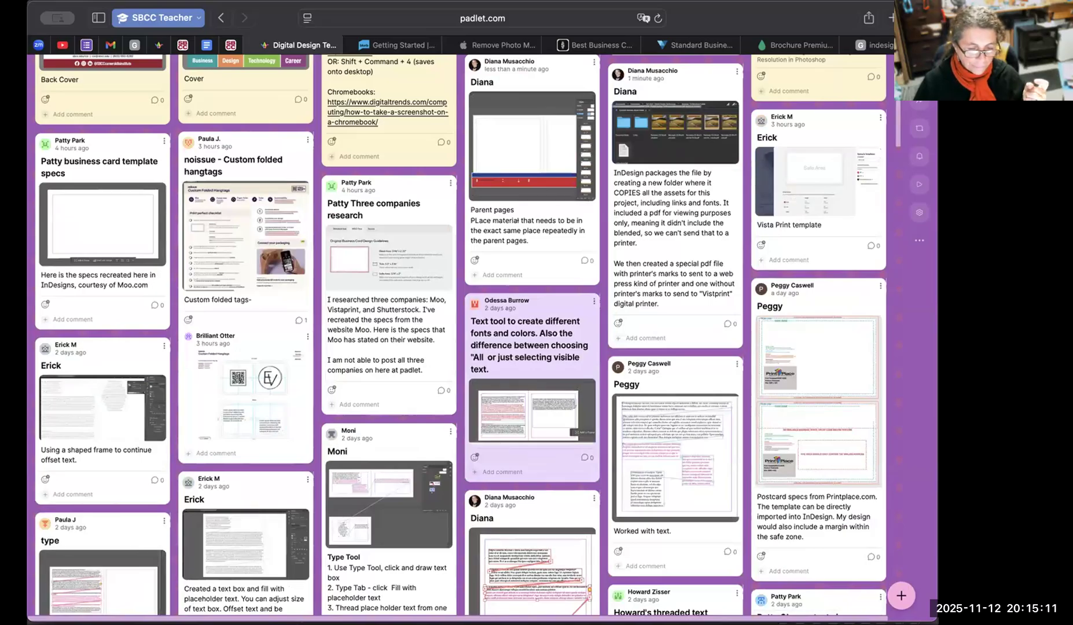
Switch to InDesign, deselect the text frame, examine which parents the brochure pages use, and return to Padlet.
{"action": "key", "text": "super+Tab"}
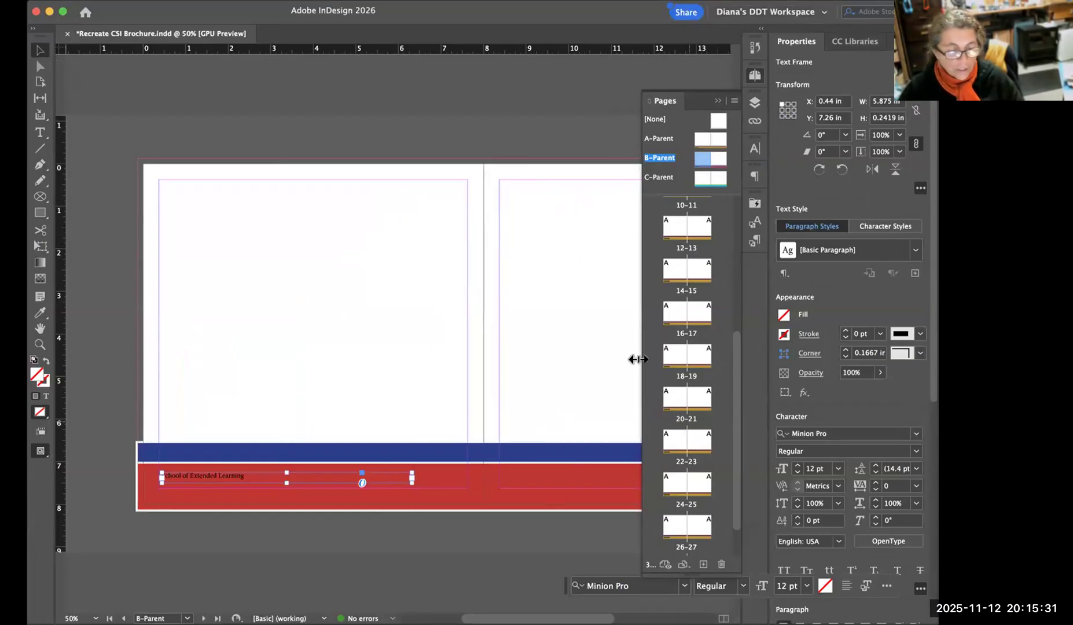
{"action": "left_click", "coordinate": [604, 201]}
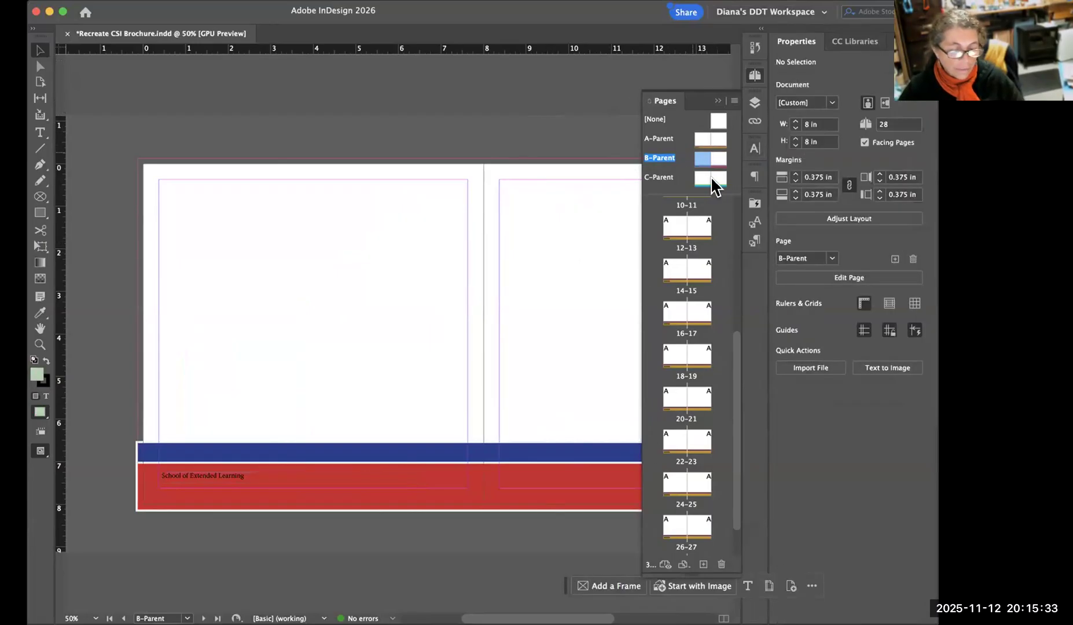
{"action": "scroll", "coordinate": [715, 185], "scroll_direction": "down", "scroll_amount": 1}
{"action": "scroll", "coordinate": [687, 243], "scroll_direction": "up", "scroll_amount": 4}
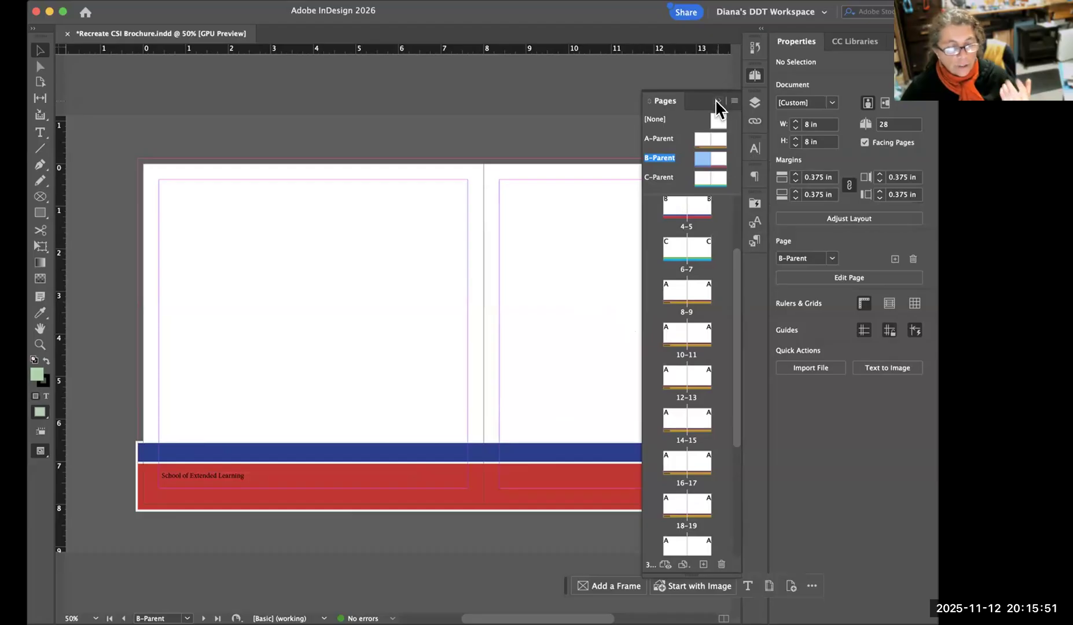
{"action": "key", "text": "super+Tab"}
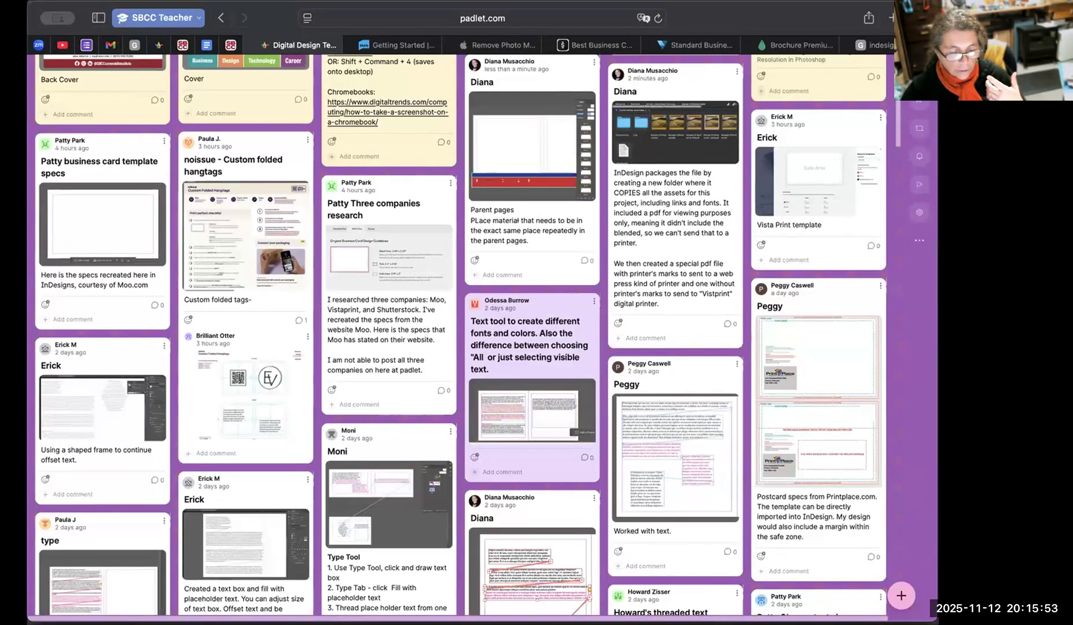
Switch to InDesign, check page 28 and its neighbouring spreads, and locate the cover reference image beside pages 4–5.
{"action": "key", "text": "super+Tab"}
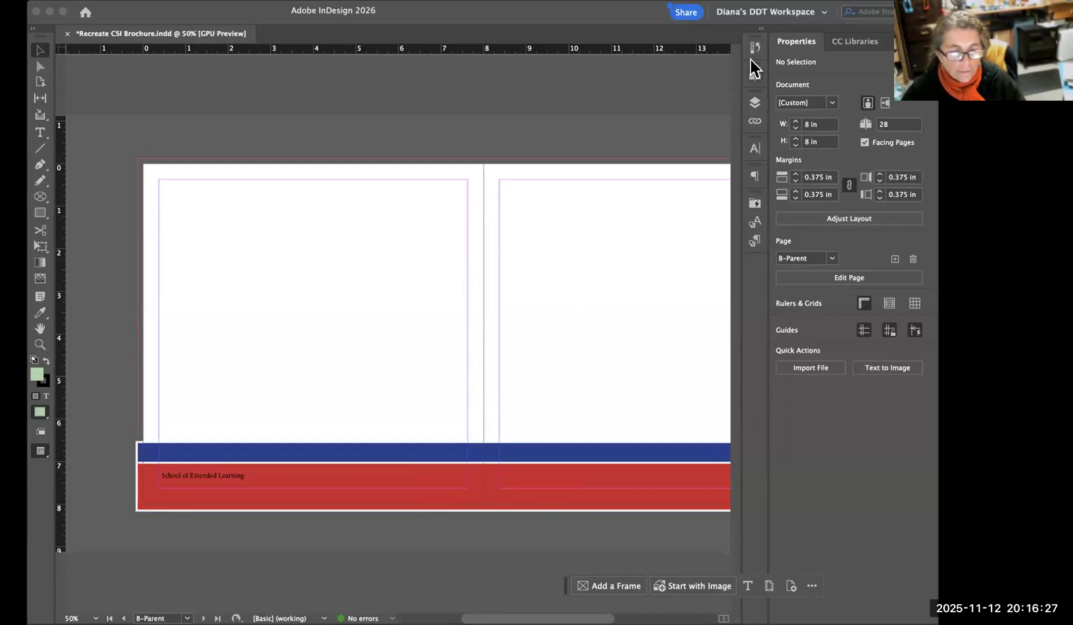
{"action": "left_click", "coordinate": [755, 76]}
{"action": "scroll", "coordinate": [709, 376], "scroll_direction": "down", "scroll_amount": 5}
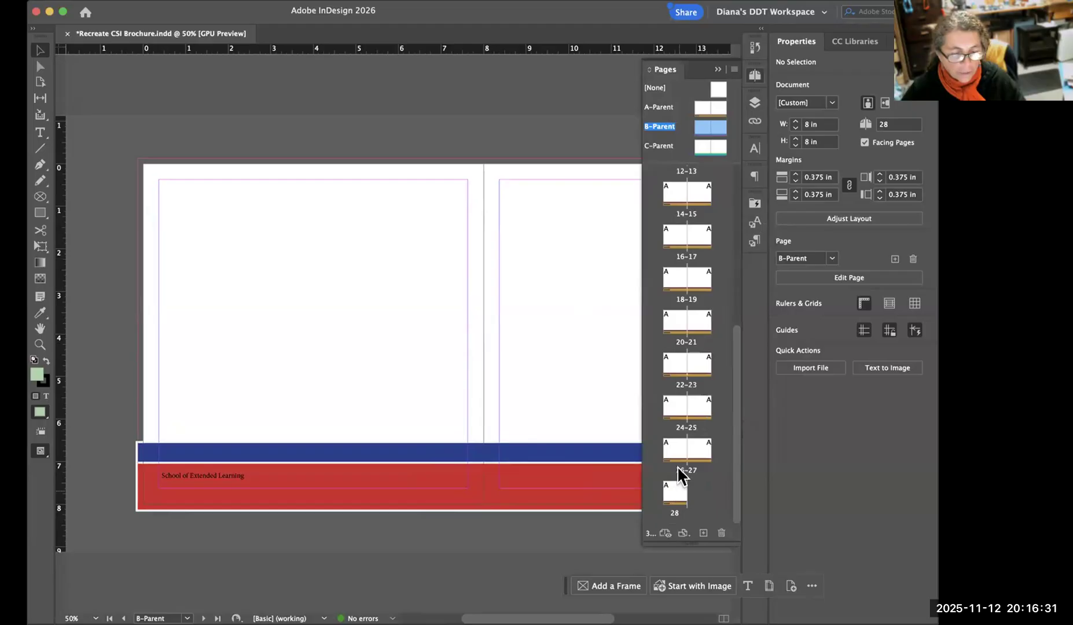
{"action": "scroll", "coordinate": [693, 217], "scroll_direction": "up", "scroll_amount": 6}
{"action": "scroll", "coordinate": [698, 403], "scroll_direction": "down", "scroll_amount": 6}
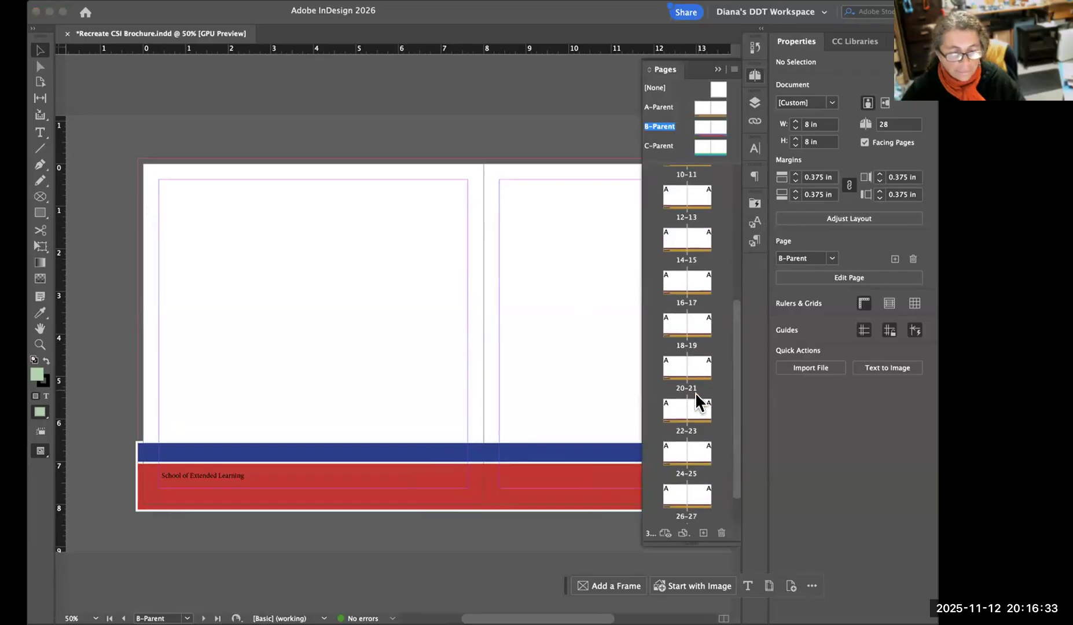
{"action": "double_click", "coordinate": [673, 493]}
{"action": "scroll", "coordinate": [626, 394], "scroll_direction": "down", "scroll_amount": 5}
{"action": "scroll", "coordinate": [571, 173], "scroll_direction": "up", "scroll_amount": 5}
{"action": "scroll", "coordinate": [558, 205], "scroll_direction": "up", "scroll_amount": 10}
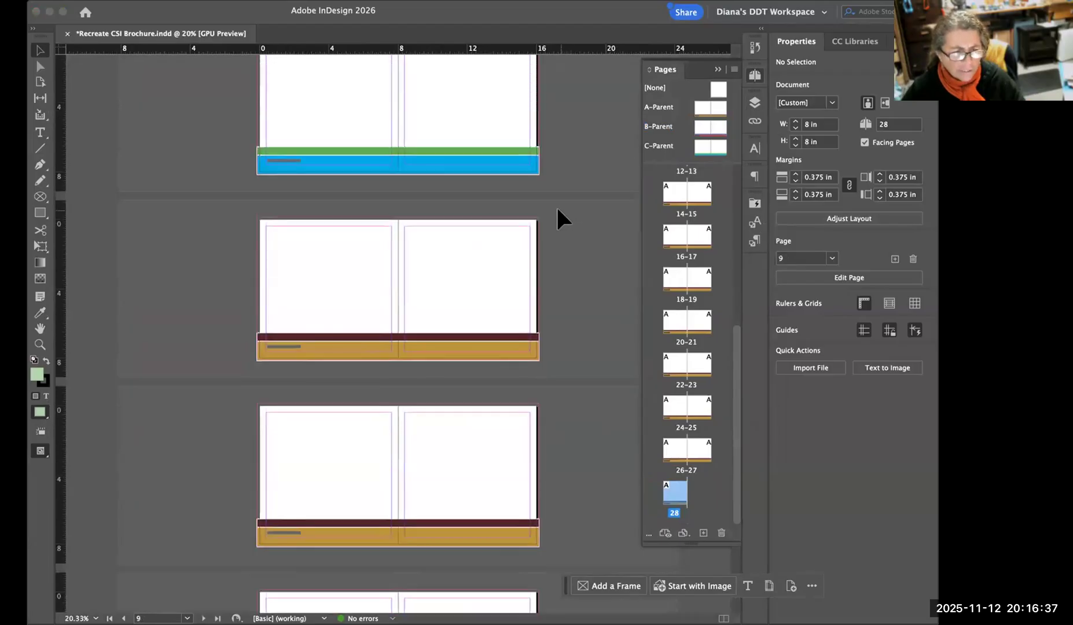
{"action": "scroll", "coordinate": [579, 174], "scroll_direction": "down", "scroll_amount": 5}
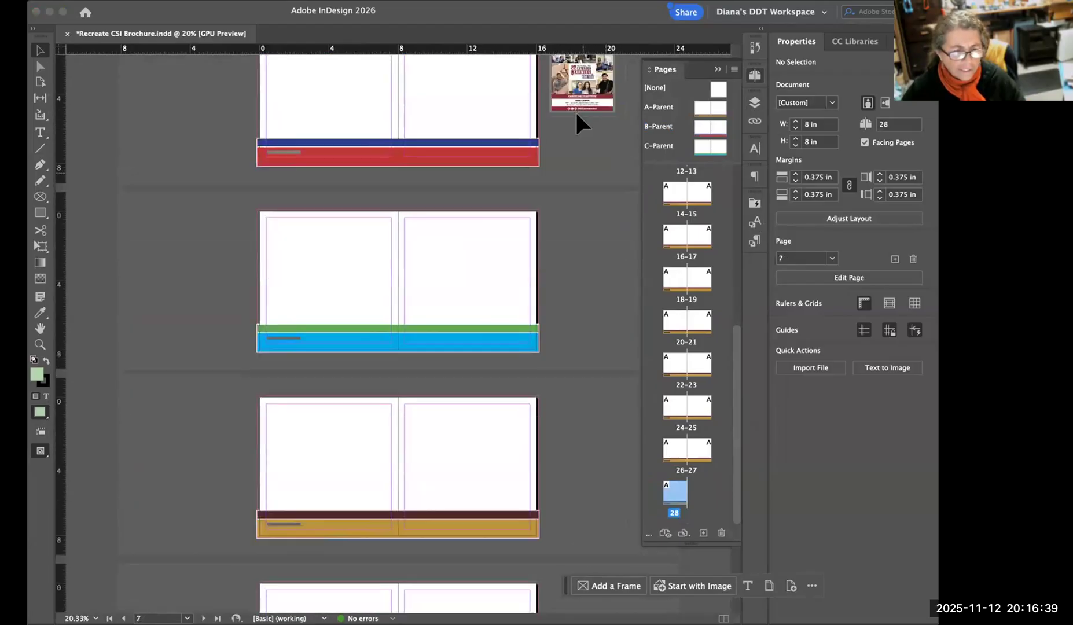
{"action": "scroll", "coordinate": [579, 128], "scroll_direction": "up", "scroll_amount": 1}
{"action": "left_click", "coordinate": [581, 110]}
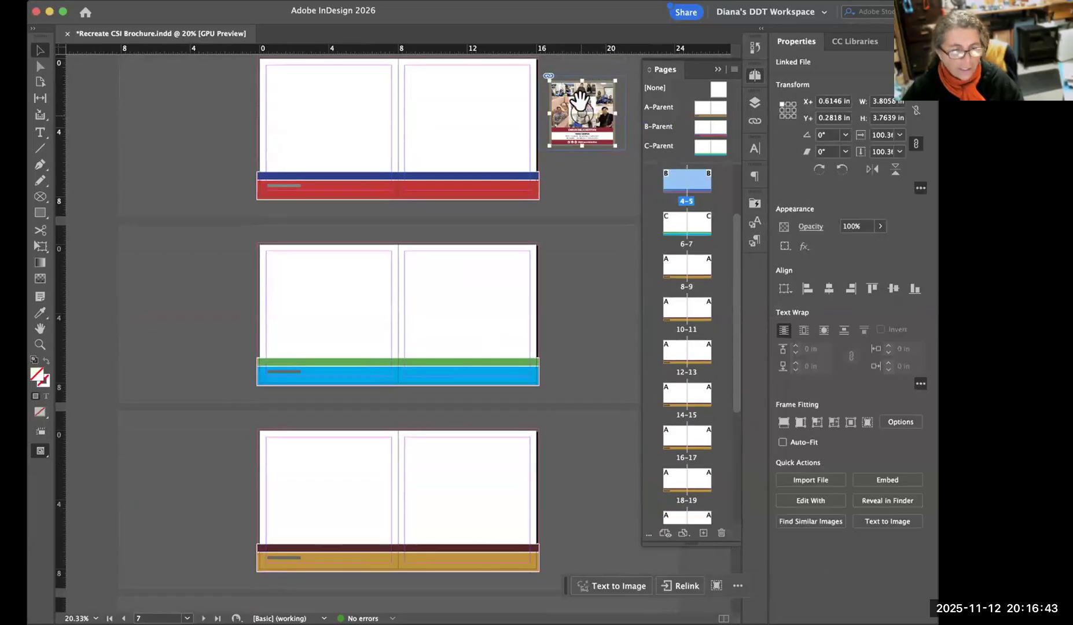
{"action": "key", "text": "Delete"}
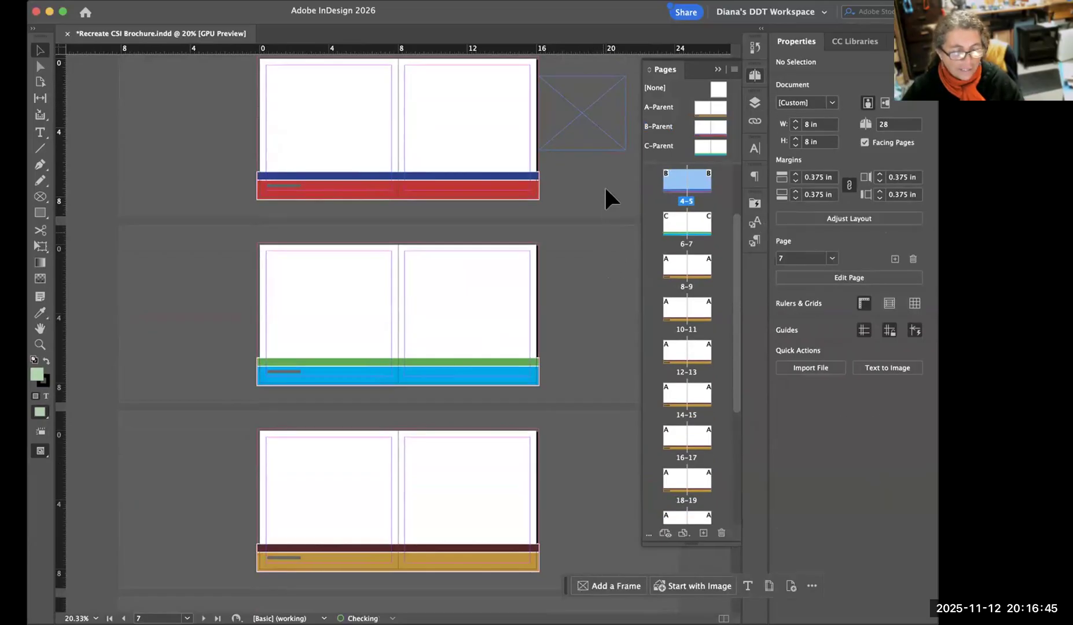
{"action": "key", "text": "super+z"}
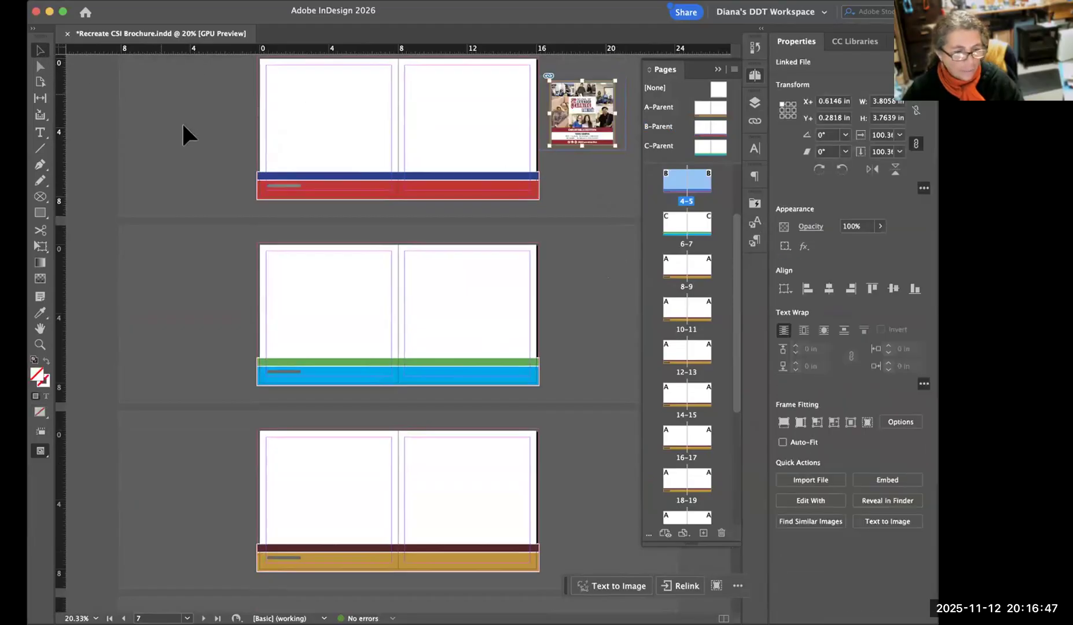
Move the cover reference image with its frame from beside pages 4–5 to the pasteboard beside page 28.
{"action": "left_click", "coordinate": [575, 165]}
{"action": "left_click", "coordinate": [608, 135]}
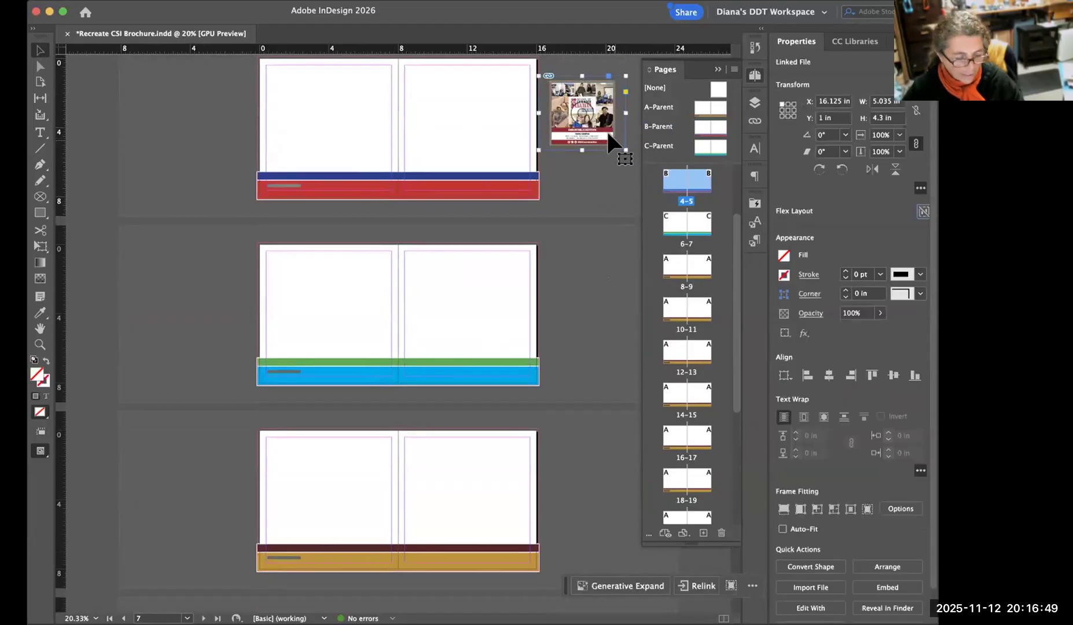
{"action": "key", "text": "Delete"}
{"action": "scroll", "coordinate": [620, 267], "scroll_direction": "down", "scroll_amount": 8}
{"action": "scroll", "coordinate": [603, 277], "scroll_direction": "down", "scroll_amount": 15}
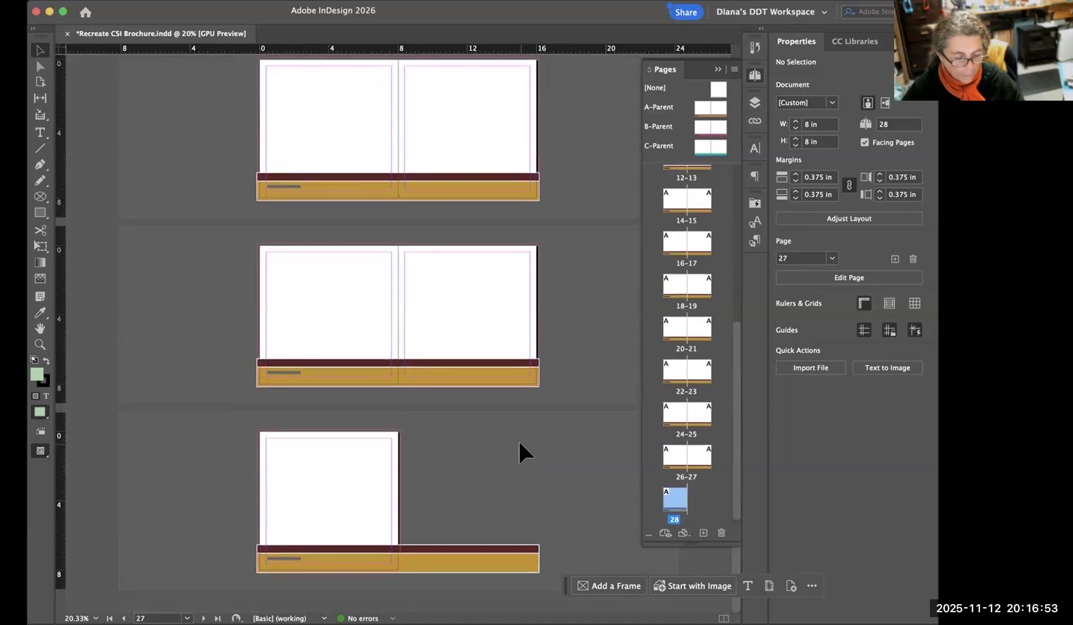
{"action": "key", "text": "super+v"}
{"action": "left_click_drag", "start_coordinate": [410, 472], "coordinate": [475, 447]}
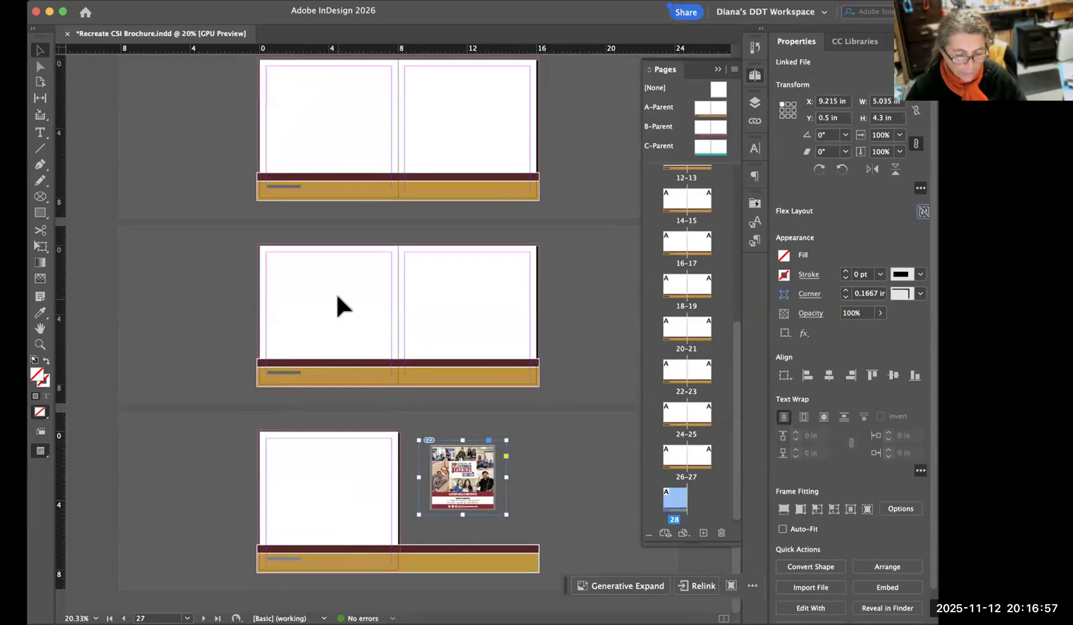
Reposition the reference image about 0.25 in outside page 28's right edge, with its frame at Y 0.46 in, and deselect it.
{"action": "key", "text": "super+equal"}
{"action": "key", "text": "super+equal"}
{"action": "key", "text": "super+equal"}
{"action": "left_click_drag", "start_coordinate": [224, 389], "coordinate": [568, 274]}
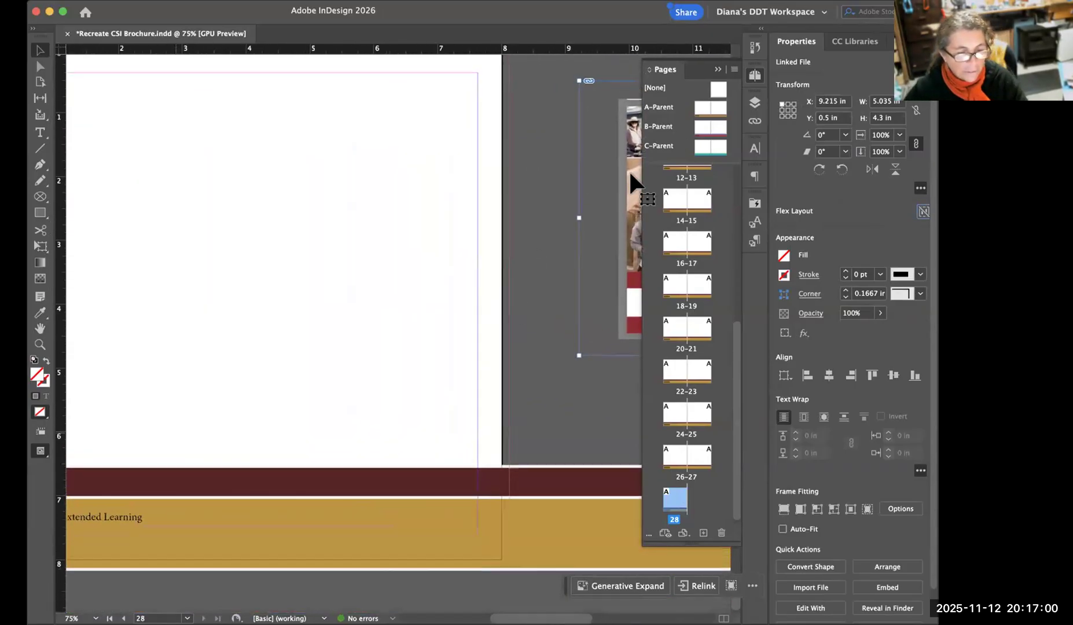
{"action": "left_click", "coordinate": [718, 70]}
{"action": "scroll", "coordinate": [396, 264], "scroll_direction": "left", "scroll_amount": 5}
{"action": "left_click_drag", "start_coordinate": [716, 152], "coordinate": [639, 177]}
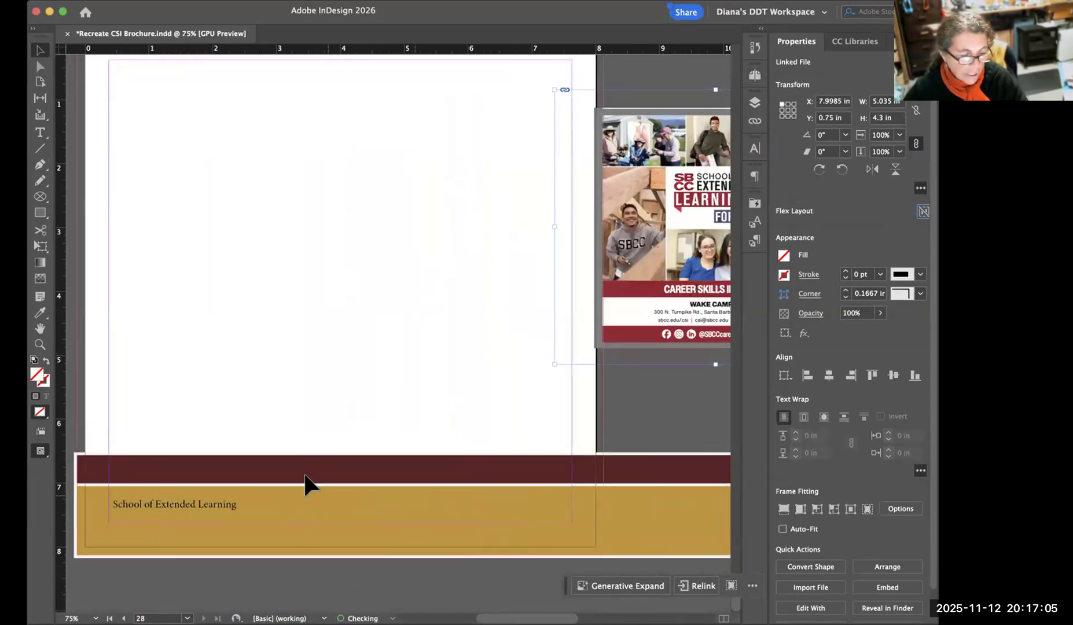
{"action": "left_click_drag", "start_coordinate": [689, 203], "coordinate": [653, 199]}
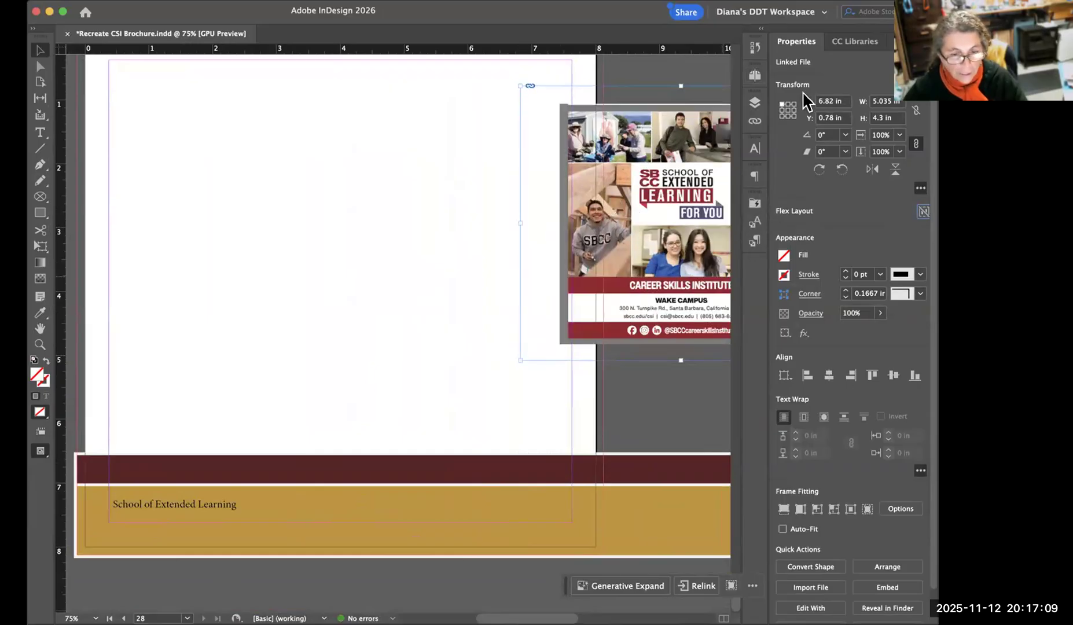
{"action": "key", "text": "super+minus"}
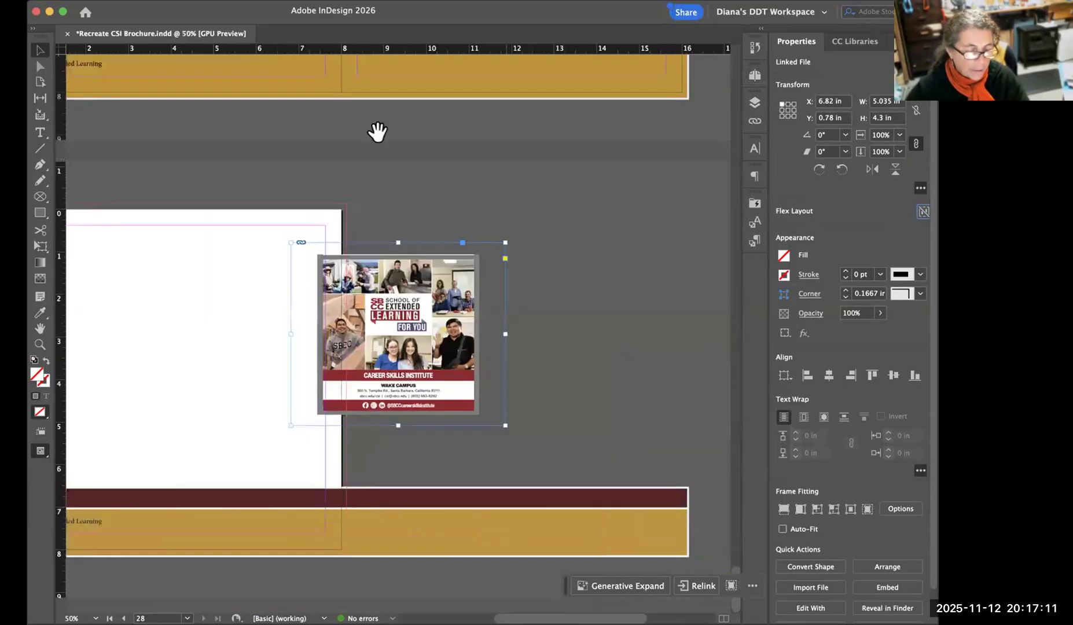
{"action": "left_click_drag", "start_coordinate": [386, 344], "coordinate": [560, 335]}
{"action": "left_click_drag", "start_coordinate": [573, 258], "coordinate": [631, 258]}
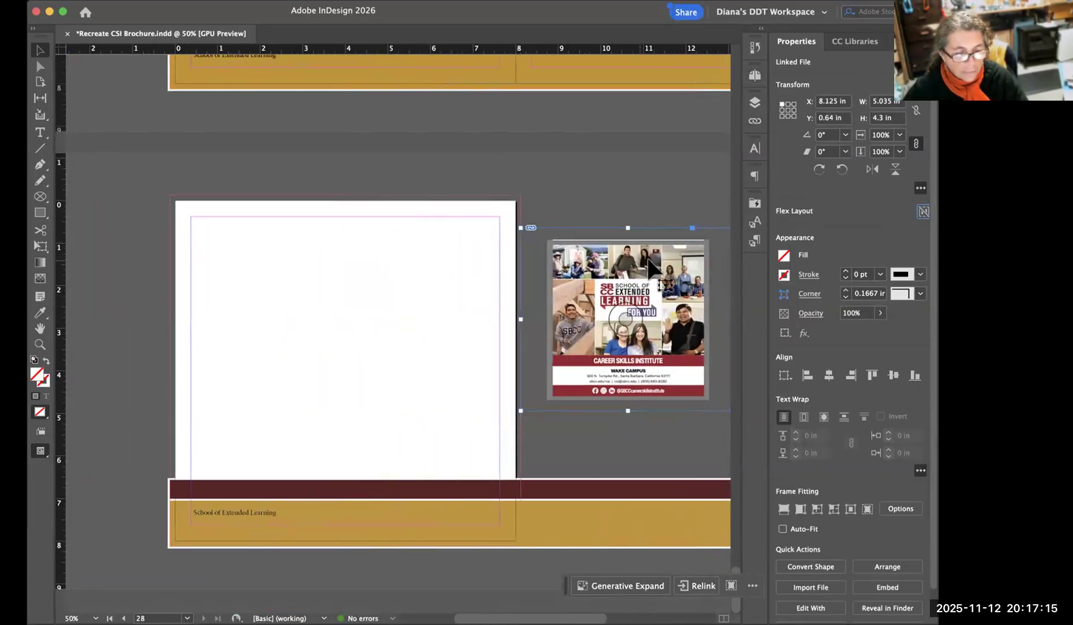
{"action": "key", "text": "super+z"}
{"action": "key", "text": "super+shift+a"}
{"action": "left_click_drag", "start_coordinate": [626, 254], "coordinate": [661, 226]}
{"action": "key", "text": "super+shift+a"}
{"action": "left_click_drag", "start_coordinate": [635, 263], "coordinate": [660, 259]}
{"action": "key", "text": "super+shift+a"}
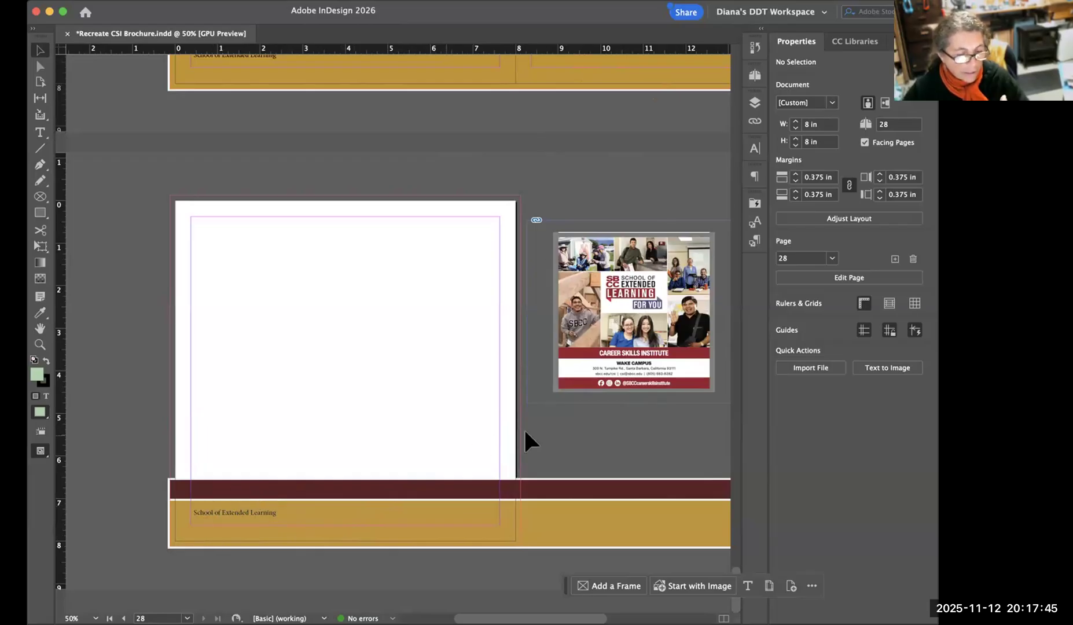
Apply the [None] parent to page 28.
{"action": "left_click", "coordinate": [755, 76]}
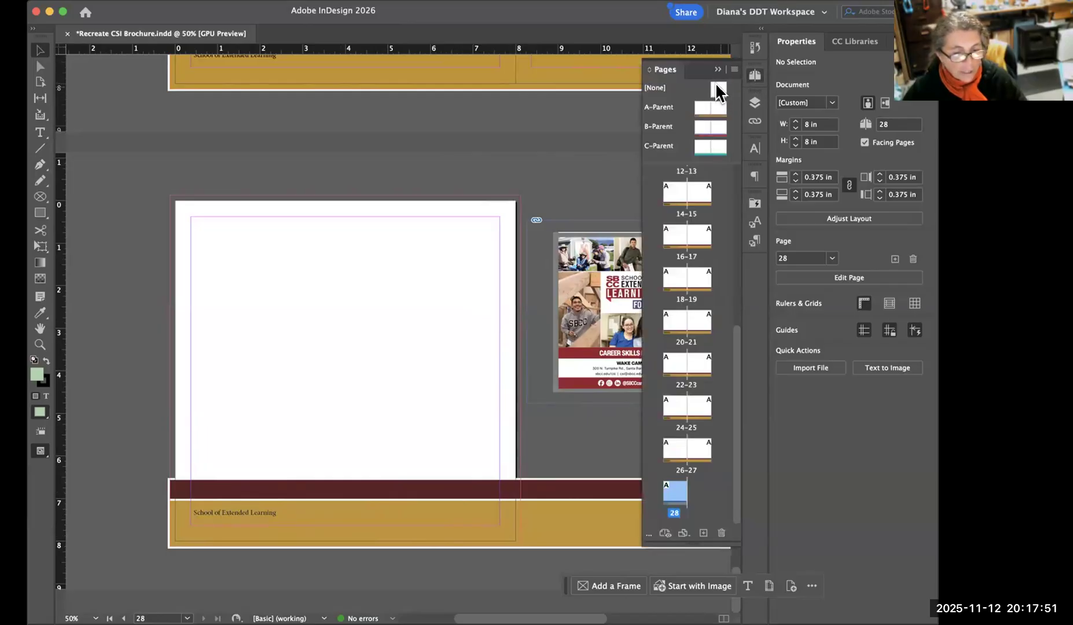
{"action": "left_click", "coordinate": [719, 90]}
{"action": "mouse_move", "coordinate": [718, 90]}
{"action": "left_mouse_down"}
{"action": "mouse_move", "coordinate": [680, 307]}
{"action": "mouse_move", "coordinate": [666, 491]}
{"action": "mouse_move", "coordinate": [689, 497]}
{"action": "left_mouse_up"}
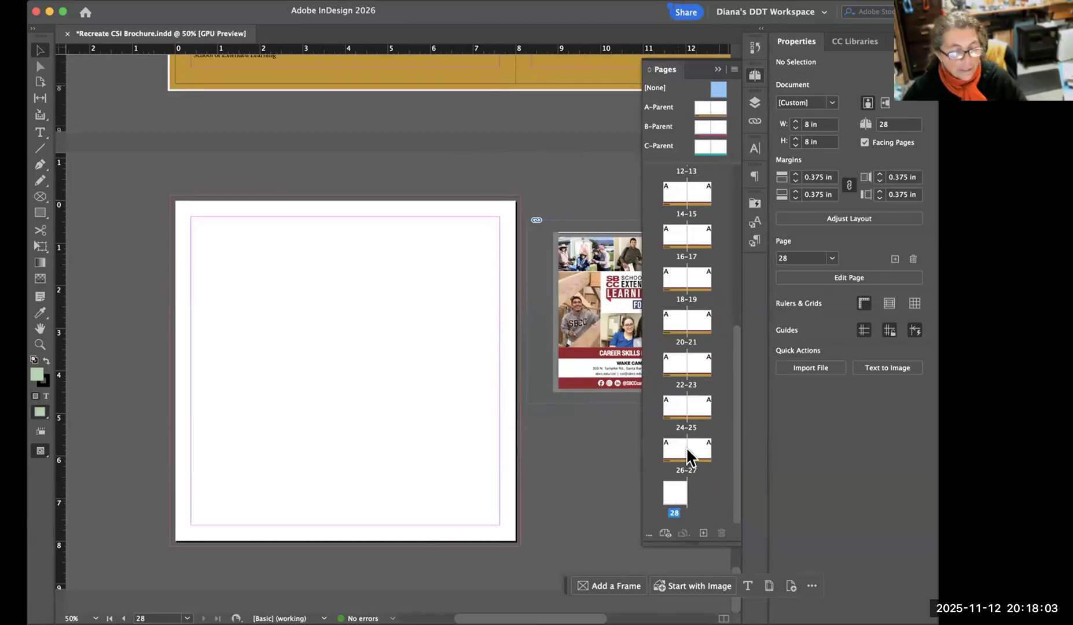
{"action": "left_click", "coordinate": [686, 497]}
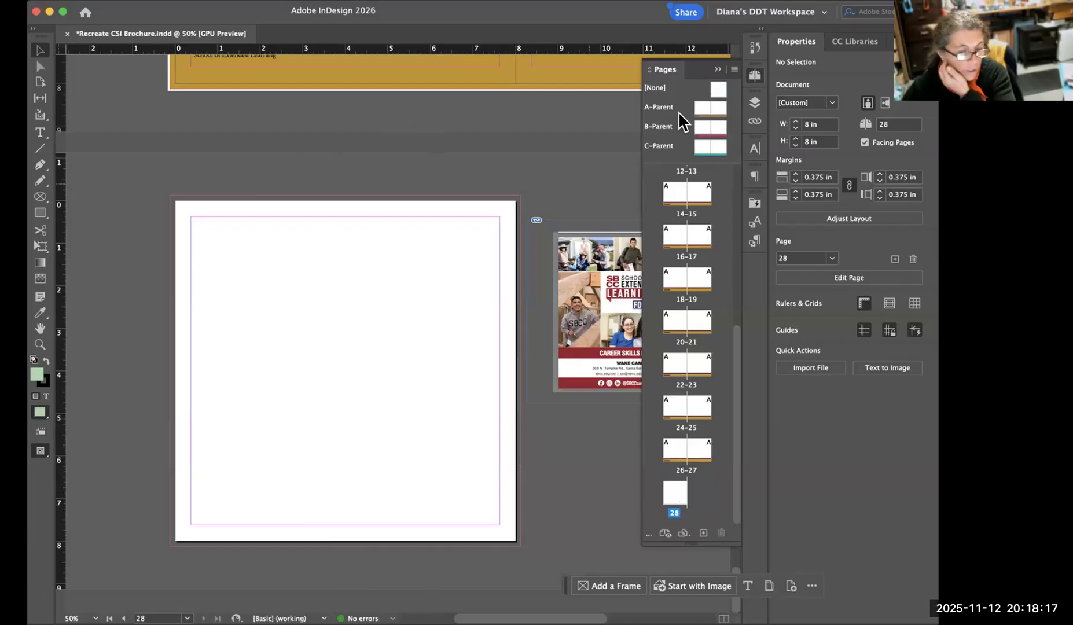
Copy the maroon and gold footer bars with the "School of Extended Learning" text from A-Parent and return to page 28.
{"action": "double_click", "coordinate": [699, 106]}
{"action": "left_click_drag", "start_coordinate": [169, 408], "coordinate": [316, 530]}
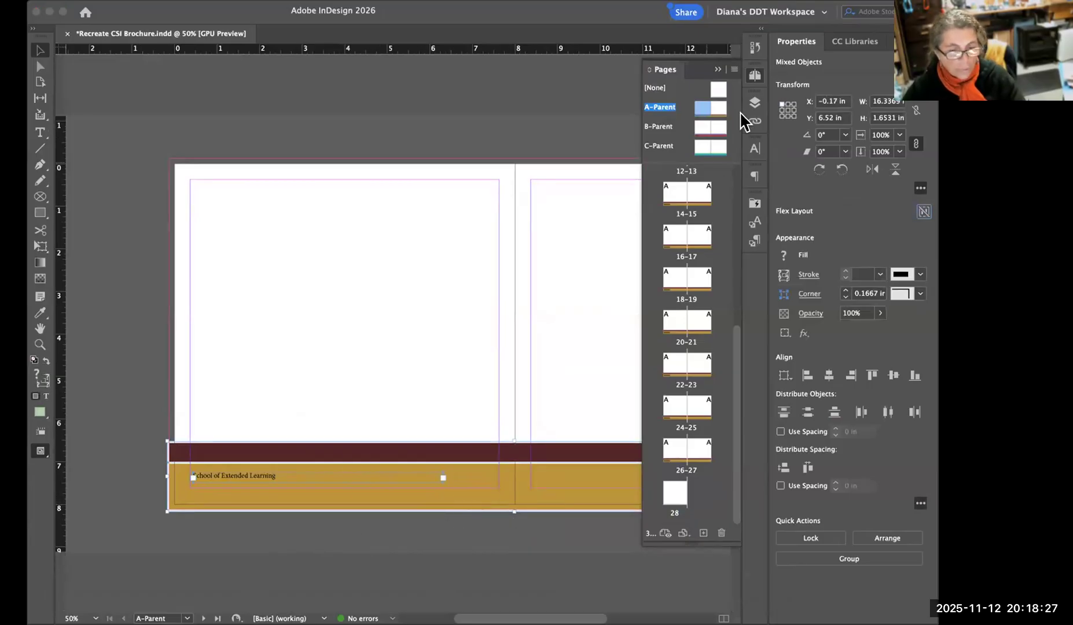
{"action": "double_click", "coordinate": [677, 494]}
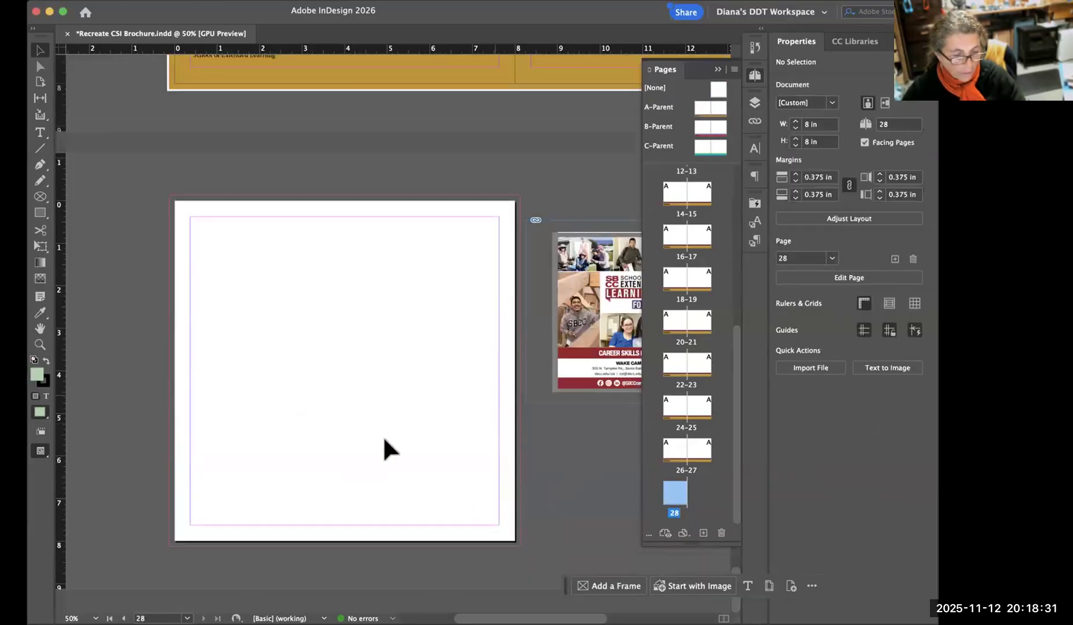
{"action": "key", "text": "cmd+v"}
{"action": "left_click_drag", "start_coordinate": [273, 343], "coordinate": [462, 423]}
{"action": "left_click_drag", "start_coordinate": [241, 451], "coordinate": [573, 432]}
{"action": "key", "text": "super+z"}
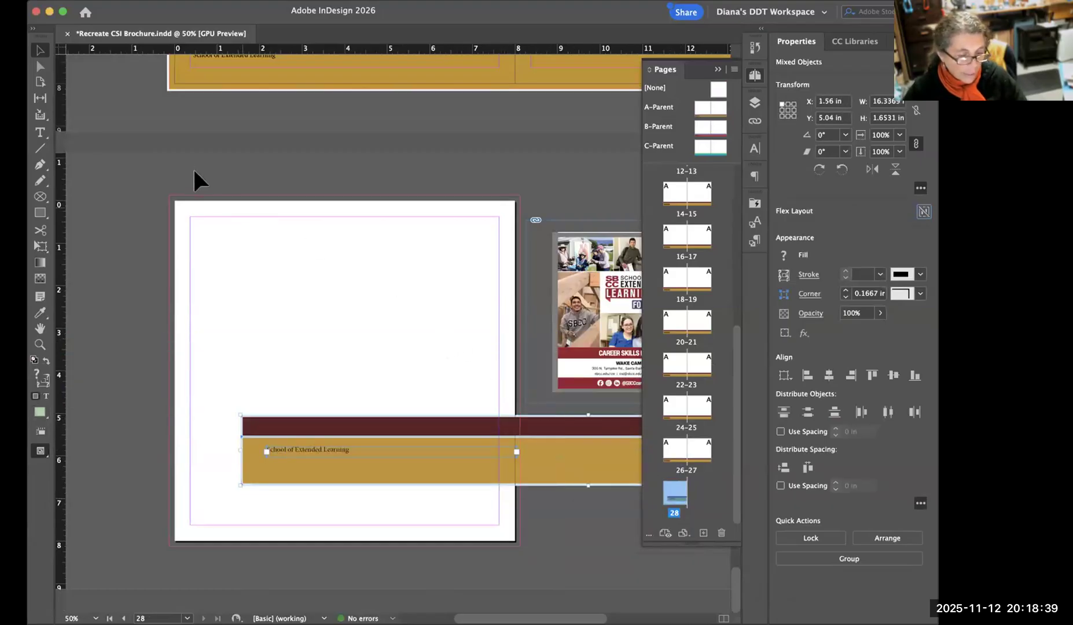
{"action": "key", "text": "super+z"}
{"action": "key", "text": "super+z"}
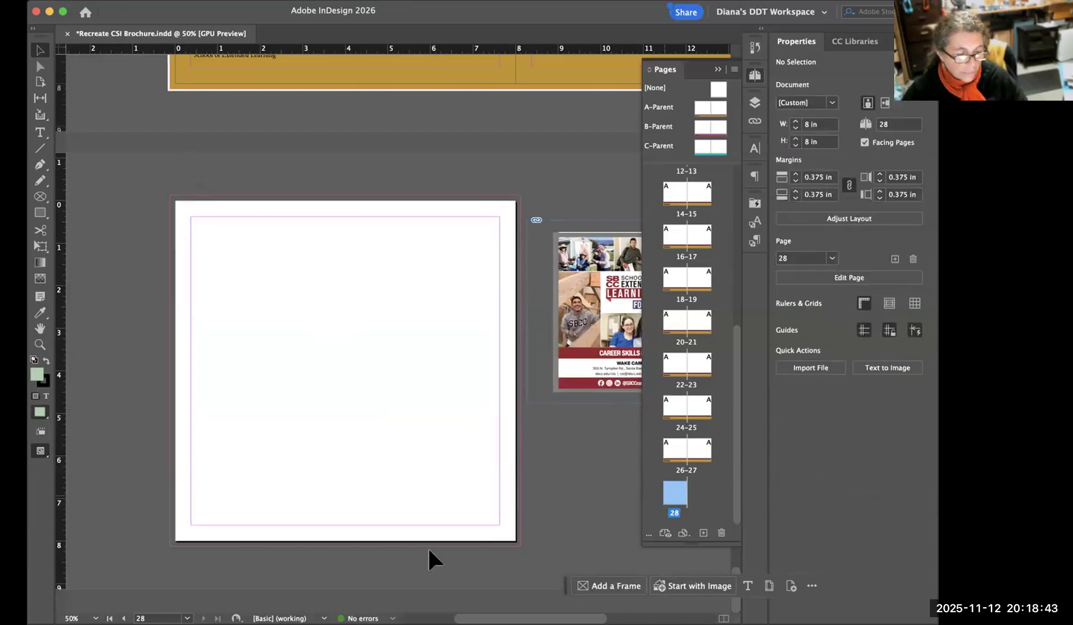
Paste the copied footer in place on page 28 and narrow it to about 8.3 in so it ends at the page's bleed.
{"action": "key", "text": "super+0"}
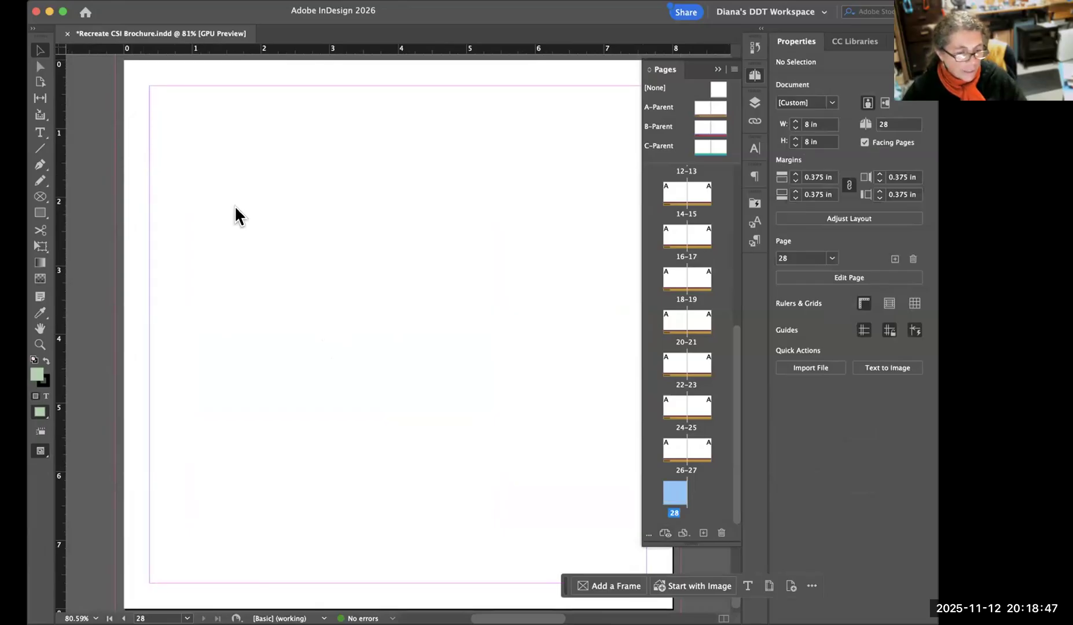
{"action": "key", "text": "alt+shift+super+v"}
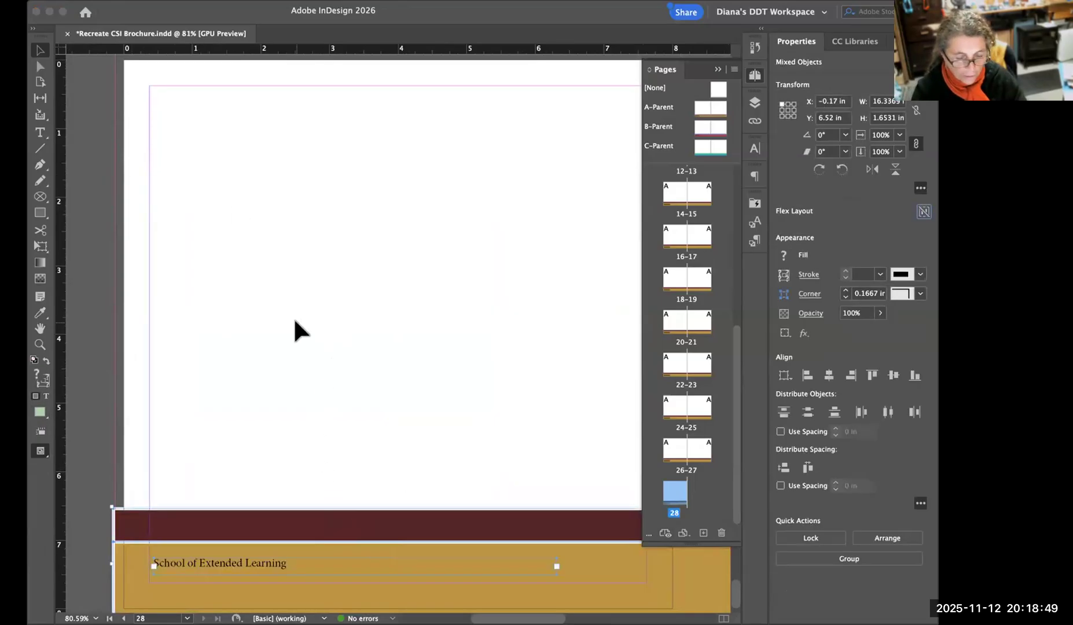
{"action": "key", "text": "super+minus"}
{"action": "key", "text": "super+minus"}
{"action": "key", "text": "super+minus"}
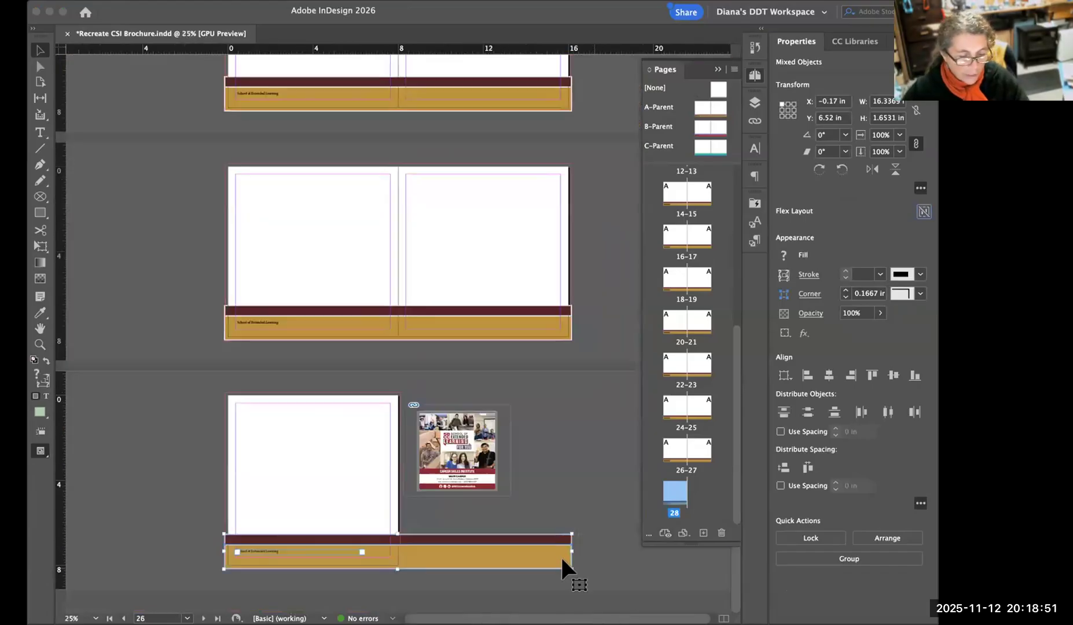
{"action": "left_click_drag", "start_coordinate": [572, 552], "coordinate": [400, 550]}
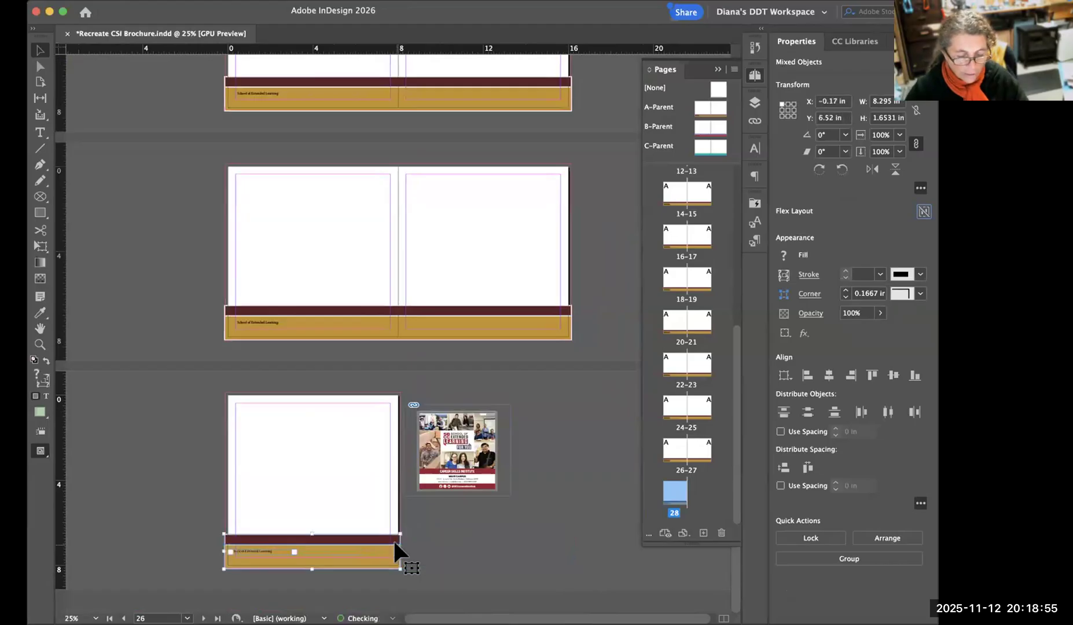
Delete the "School of Extended Learning" text from page 28's footer, keeping the coloured bars.
{"action": "key", "text": "super+equal"}
{"action": "key", "text": "super+equal"}
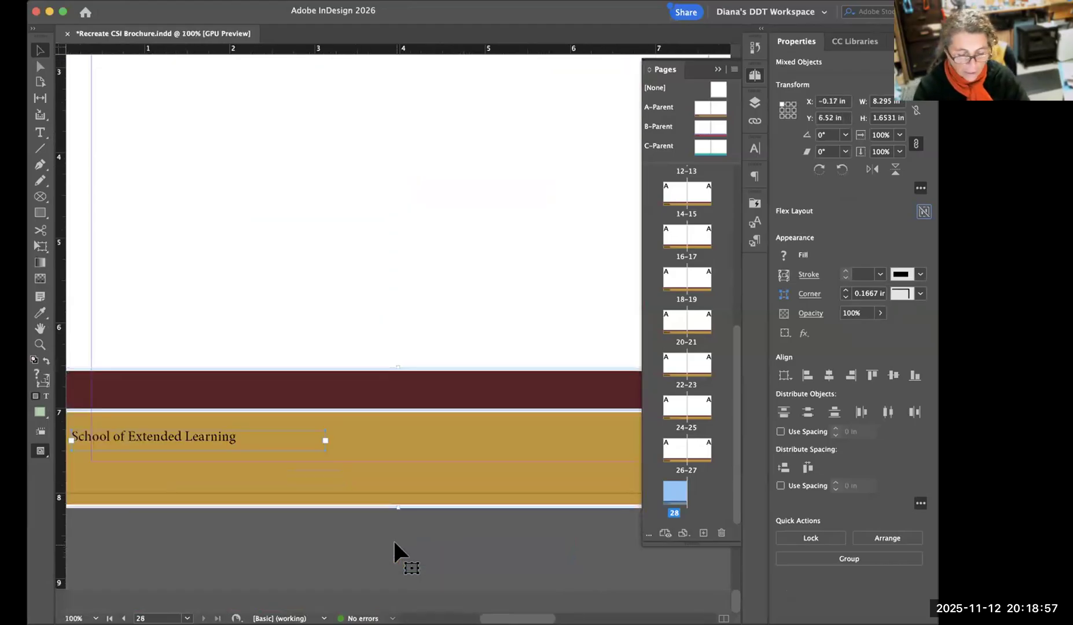
{"action": "left_click", "coordinate": [244, 484]}
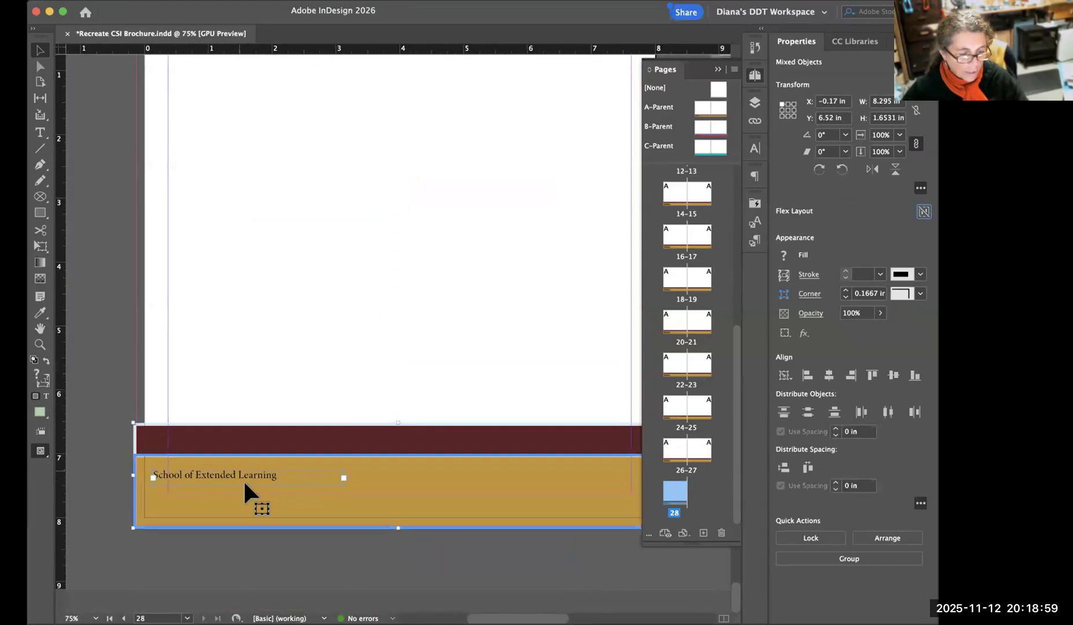
{"action": "left_click", "coordinate": [220, 481]}
{"action": "left_click", "coordinate": [103, 473]}
{"action": "left_click", "coordinate": [197, 472]}
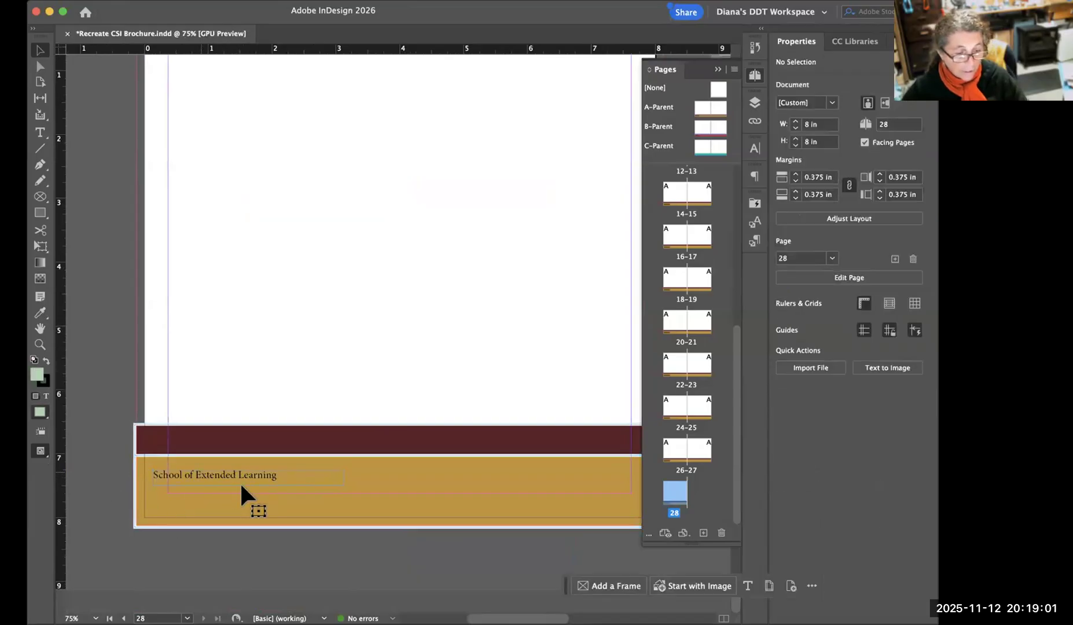
{"action": "key", "text": "Delete"}
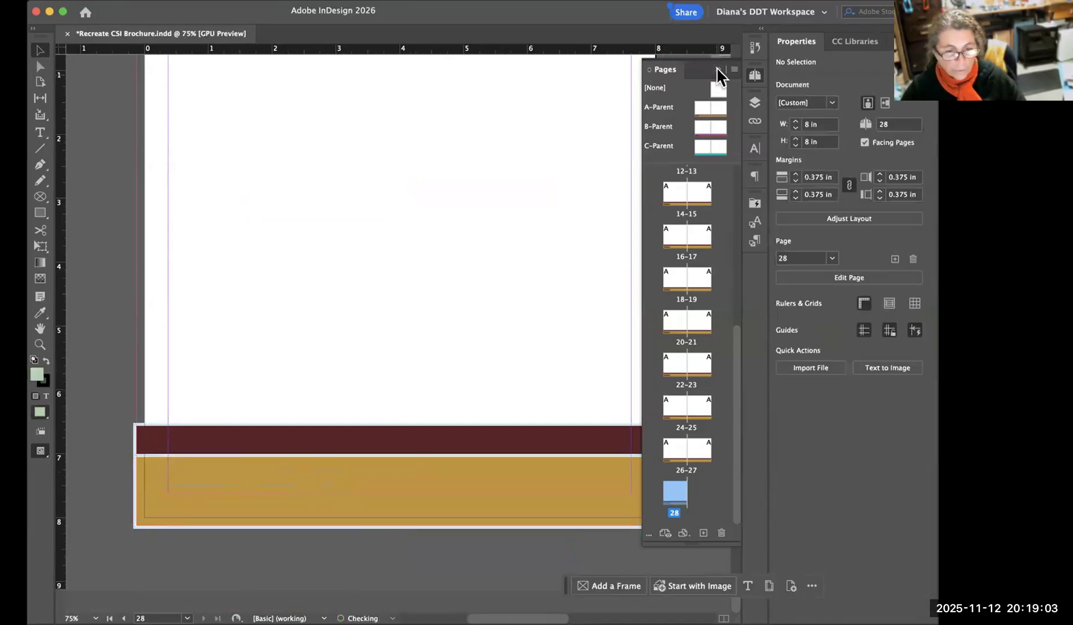
Crop the inner side of the reference image's frame to the image edge, making the frame 4.42 in wide.
{"action": "left_click", "coordinate": [718, 71]}
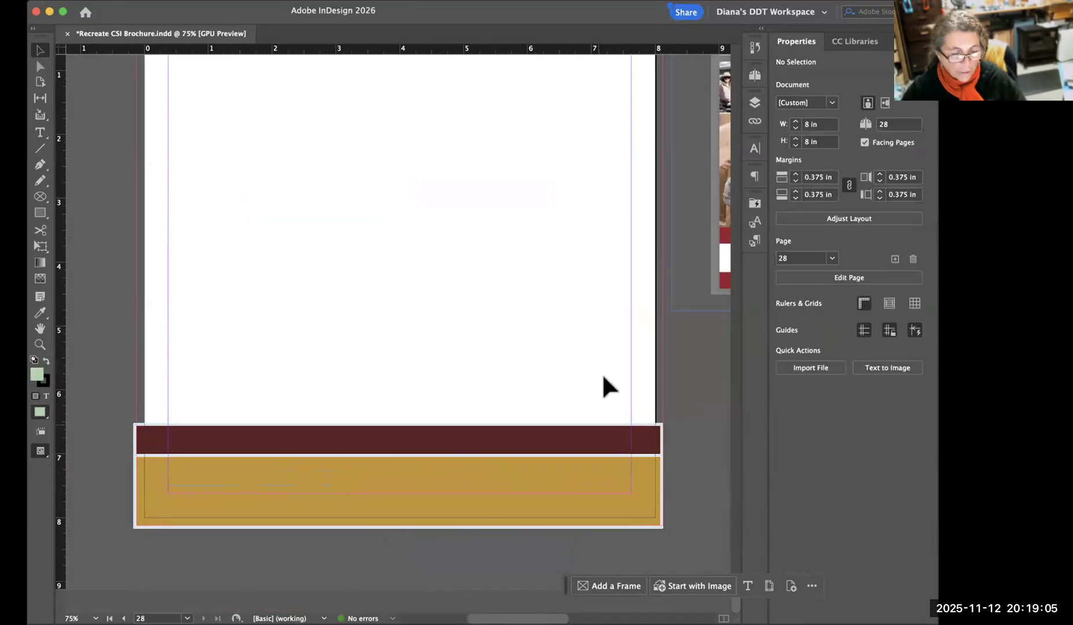
{"action": "left_click_drag", "start_coordinate": [668, 300], "coordinate": [637, 328]}
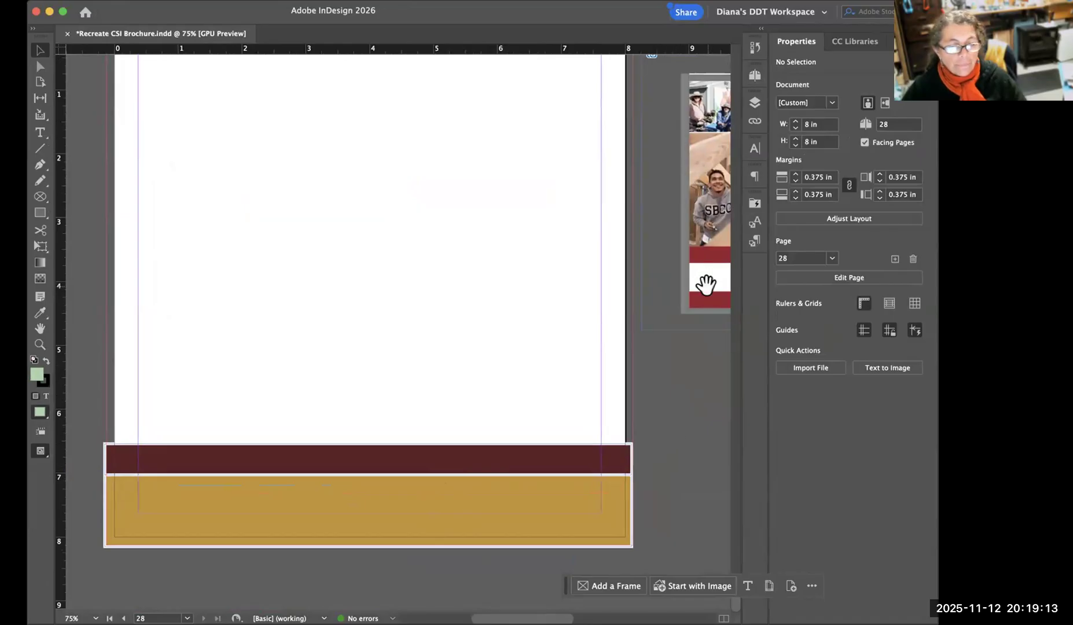
{"action": "left_click", "coordinate": [654, 222]}
{"action": "left_click_drag", "start_coordinate": [642, 192], "coordinate": [681, 192]}
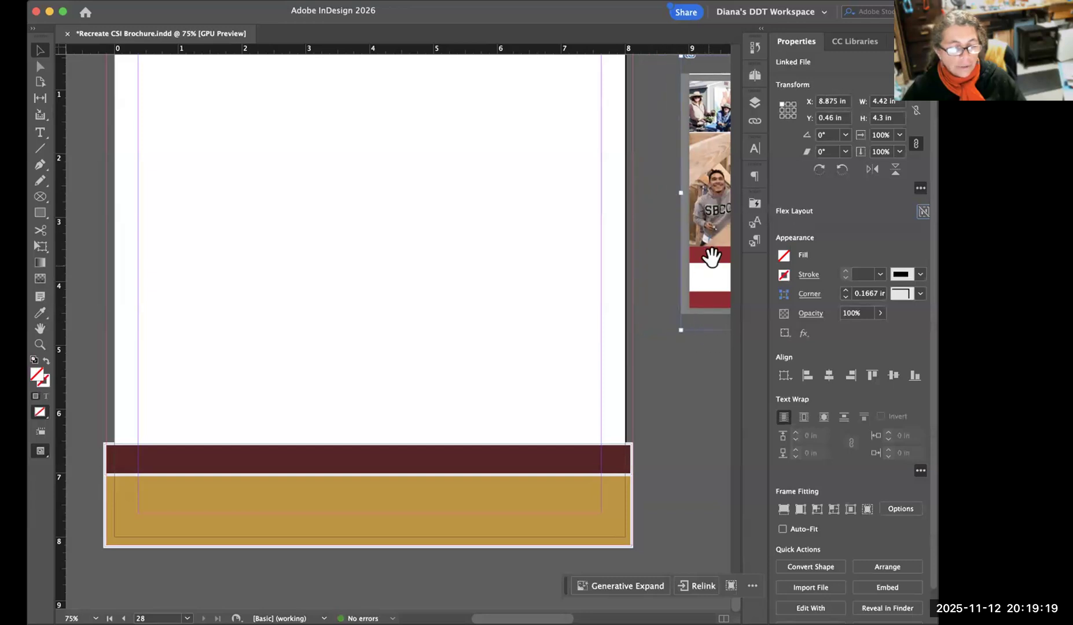
Lock the Graphics layer and make the Type layer active for the footer text.
{"action": "left_click_drag", "start_coordinate": [666, 357], "coordinate": [452, 329]}
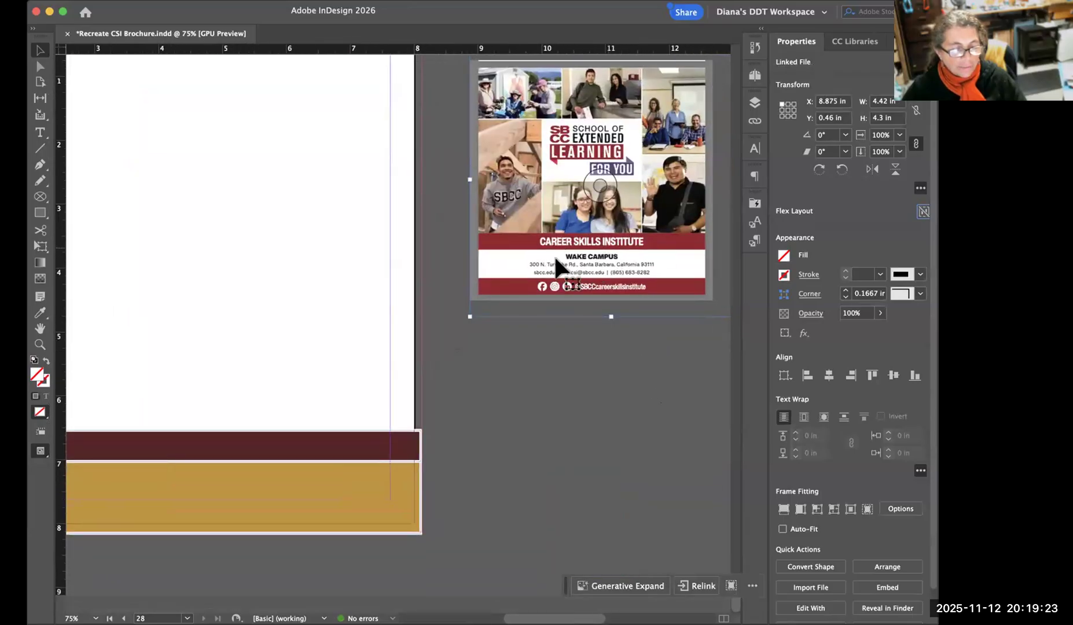
{"action": "left_click_drag", "start_coordinate": [544, 400], "coordinate": [746, 375]}
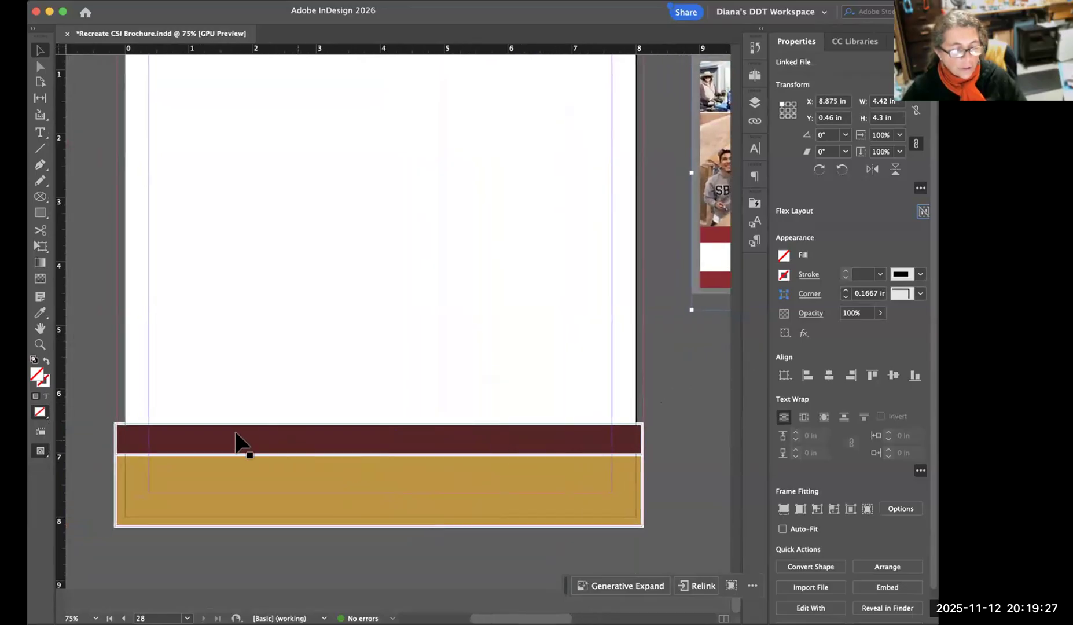
{"action": "left_click_drag", "start_coordinate": [638, 379], "coordinate": [324, 349]}
{"action": "left_click_drag", "start_coordinate": [331, 402], "coordinate": [560, 398]}
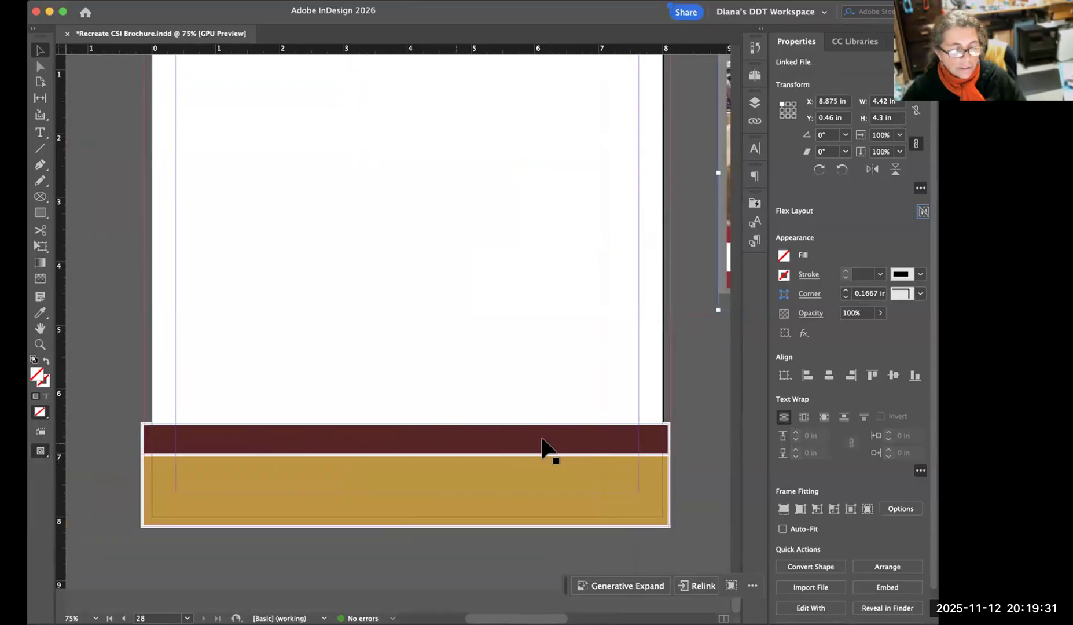
{"action": "left_click", "coordinate": [39, 133]}
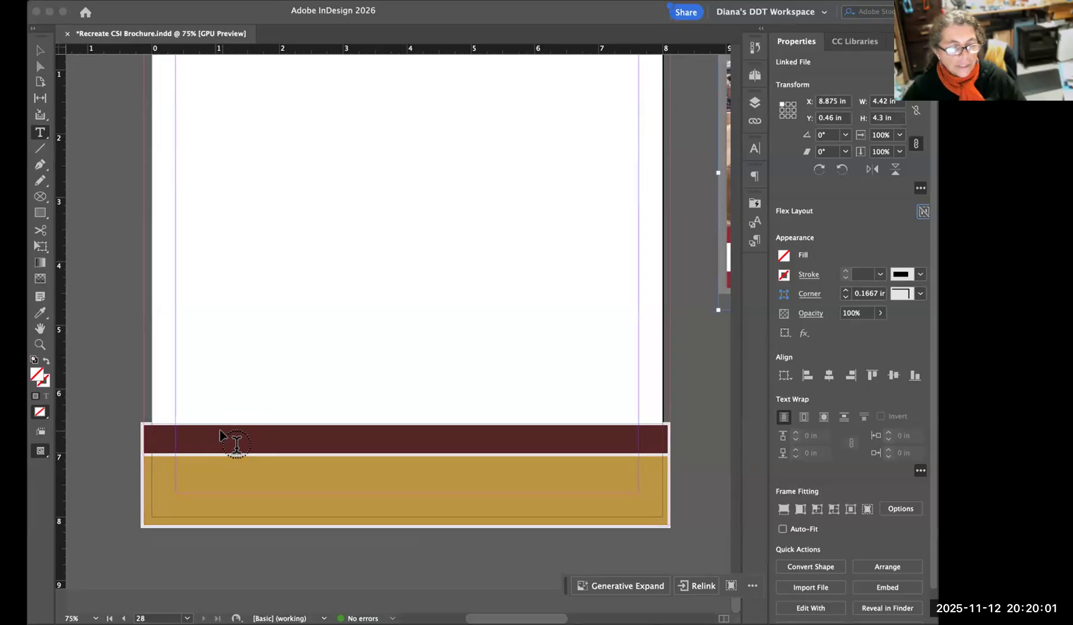
{"action": "left_click", "coordinate": [753, 102]}
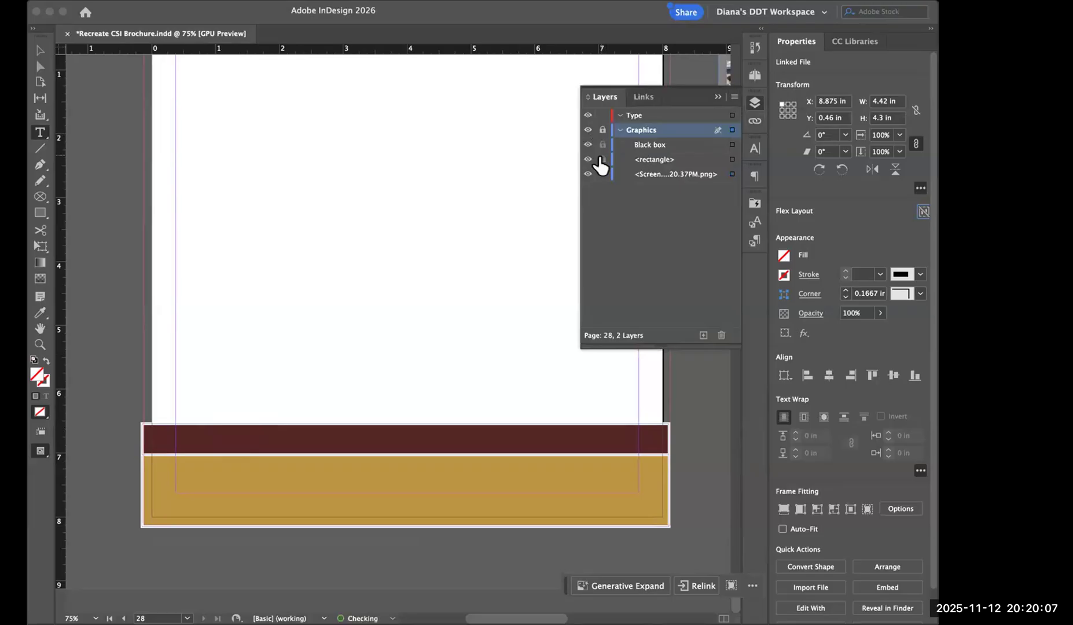
{"action": "left_click", "coordinate": [602, 130]}
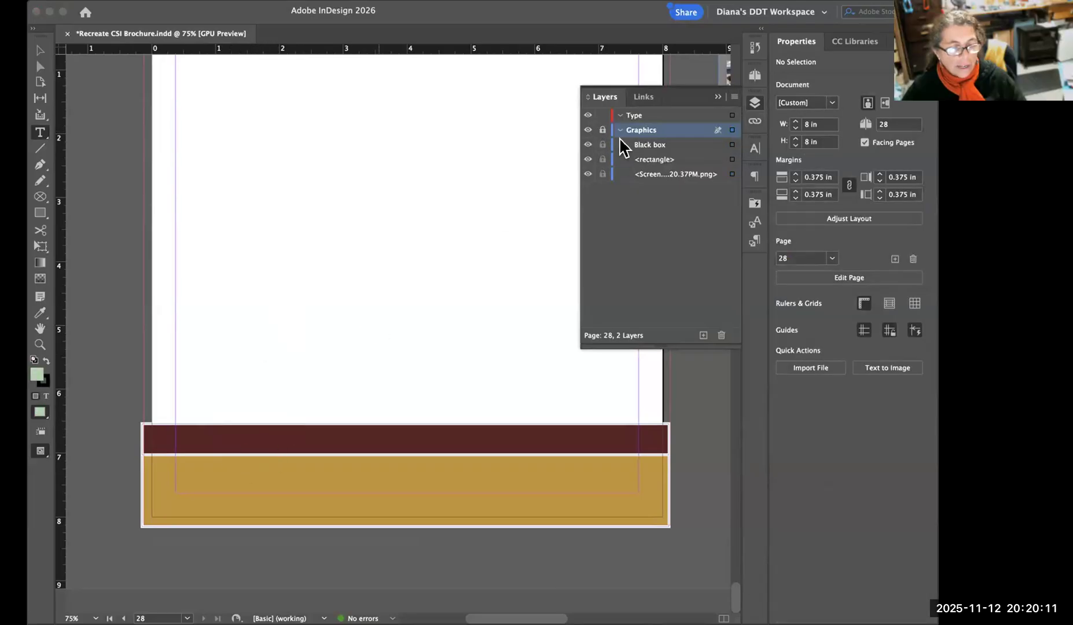
{"action": "left_click", "coordinate": [641, 114]}
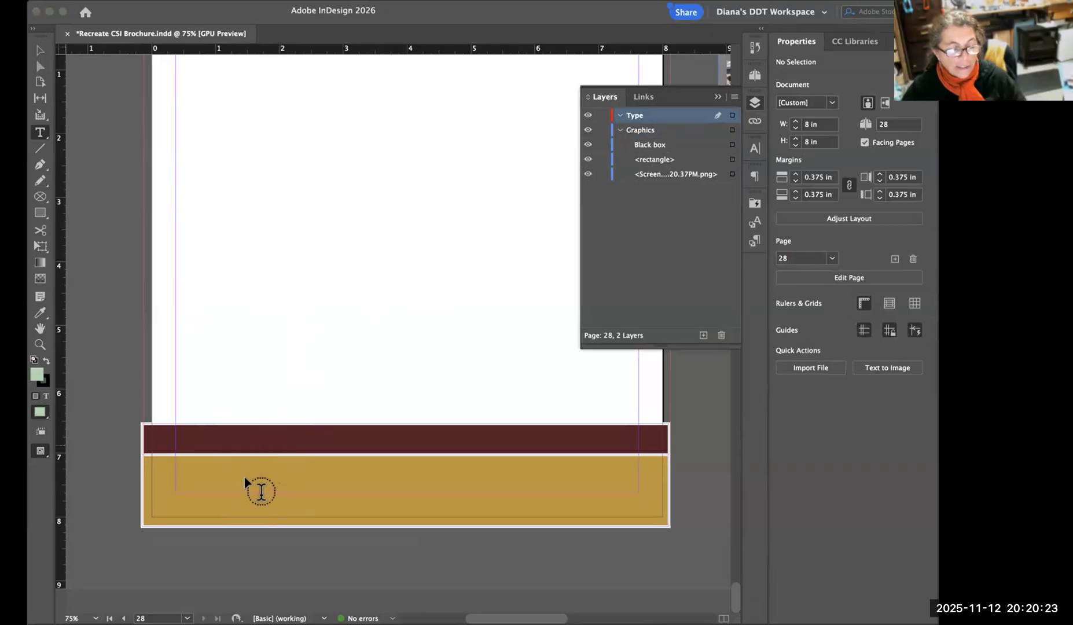
Try entering dummy text directly in the gold footer bar, and undo it.
{"action": "left_click", "coordinate": [252, 463]}
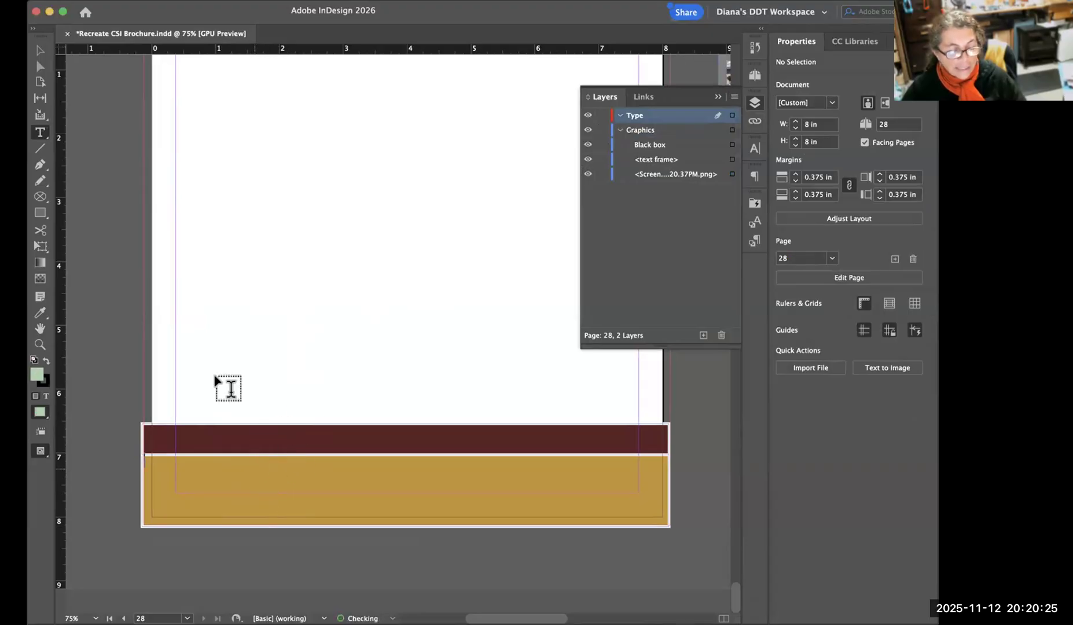
{"action": "type", "text": "wleiuf iuef iu elfiefF"}
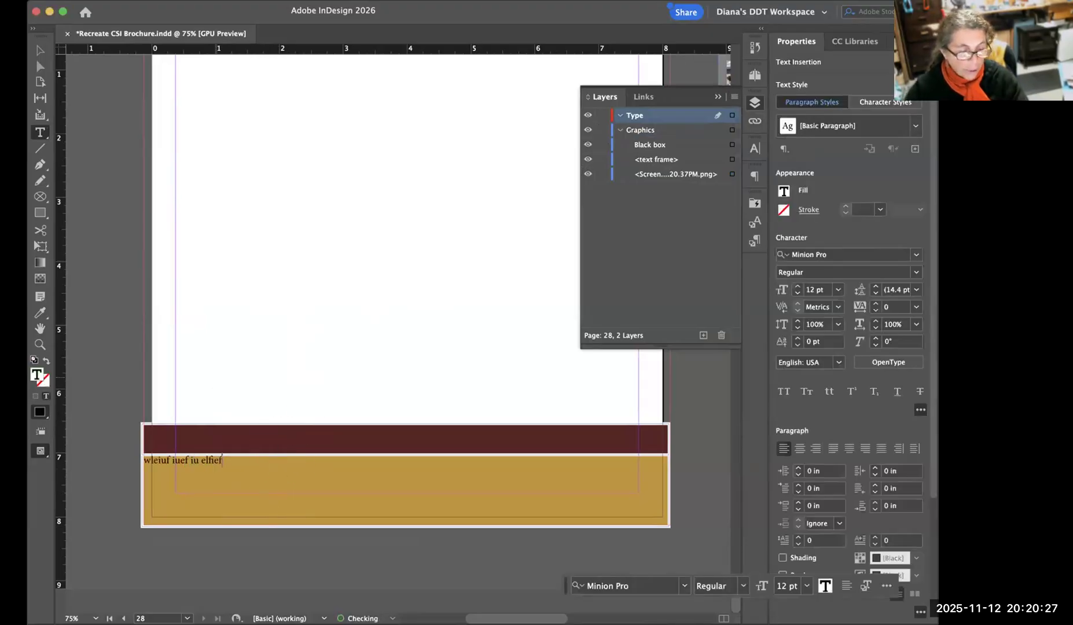
{"action": "left_click", "coordinate": [37, 51]}
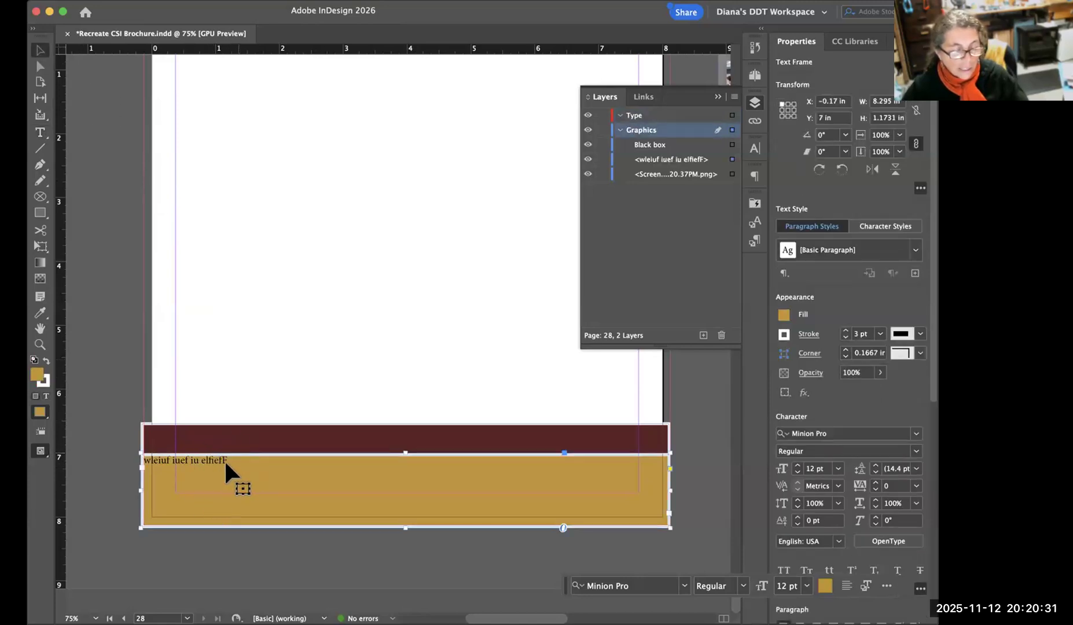
{"action": "key", "text": "super+z"}
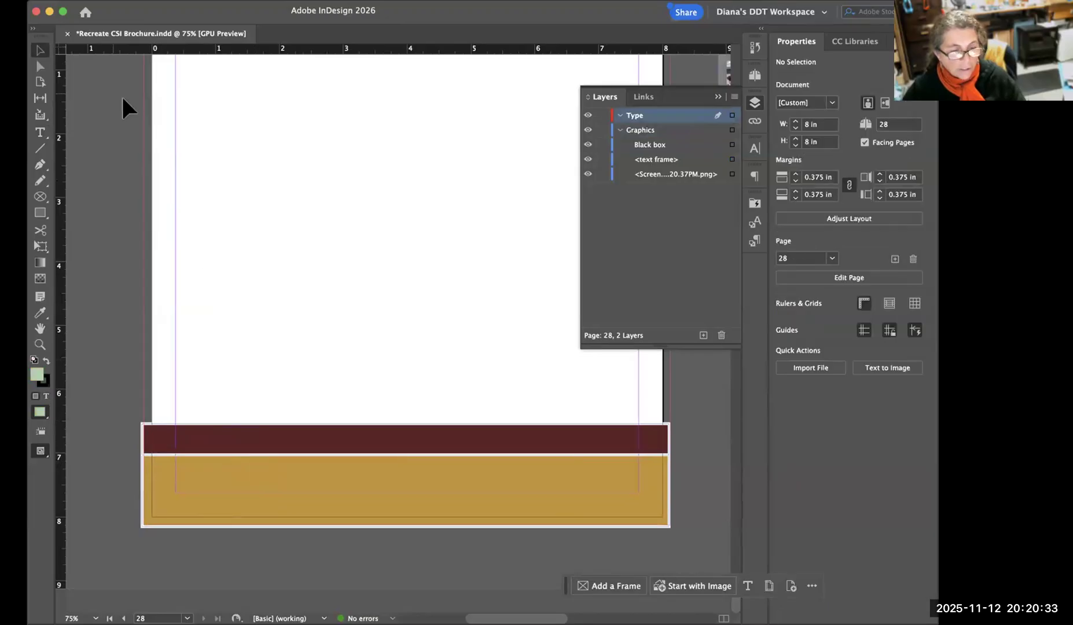
Lock the whole Graphics layer rather than its individual items, keeping the Type layer active for new text.
{"action": "left_click", "coordinate": [43, 130]}
{"action": "left_click", "coordinate": [603, 130]}
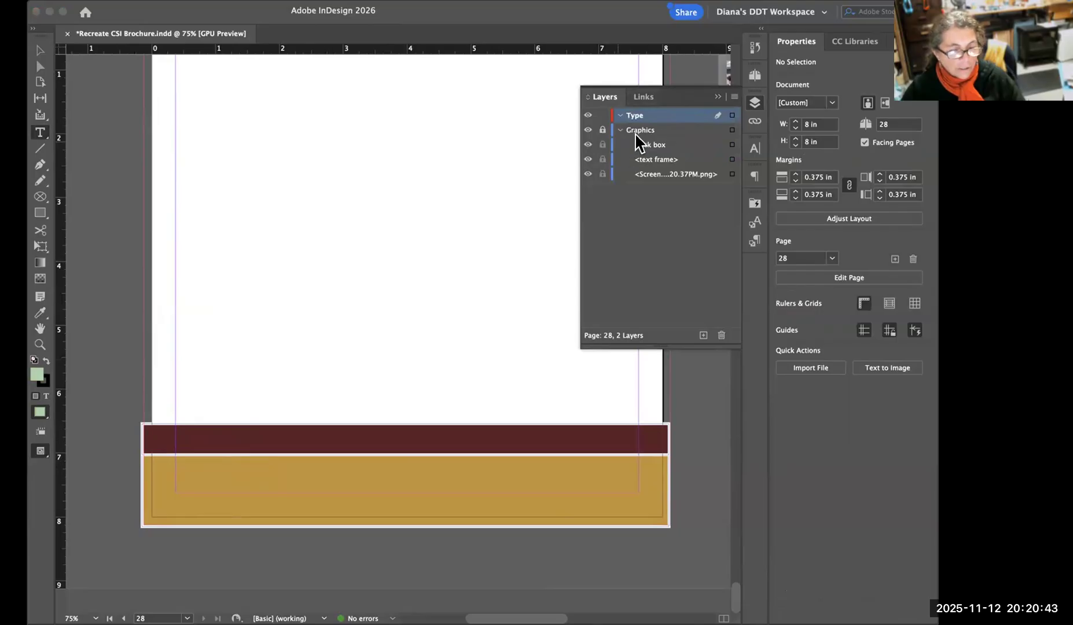
{"action": "left_click", "coordinate": [601, 130]}
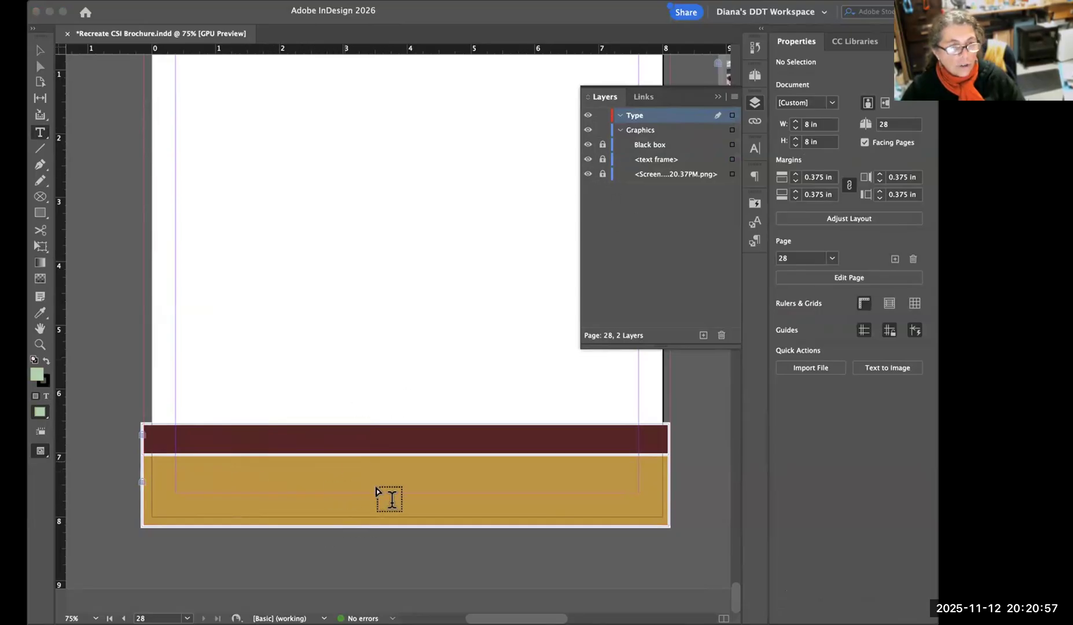
{"action": "left_click", "coordinate": [603, 160]}
{"action": "left_click", "coordinate": [603, 173]}
{"action": "left_click", "coordinate": [603, 129]}
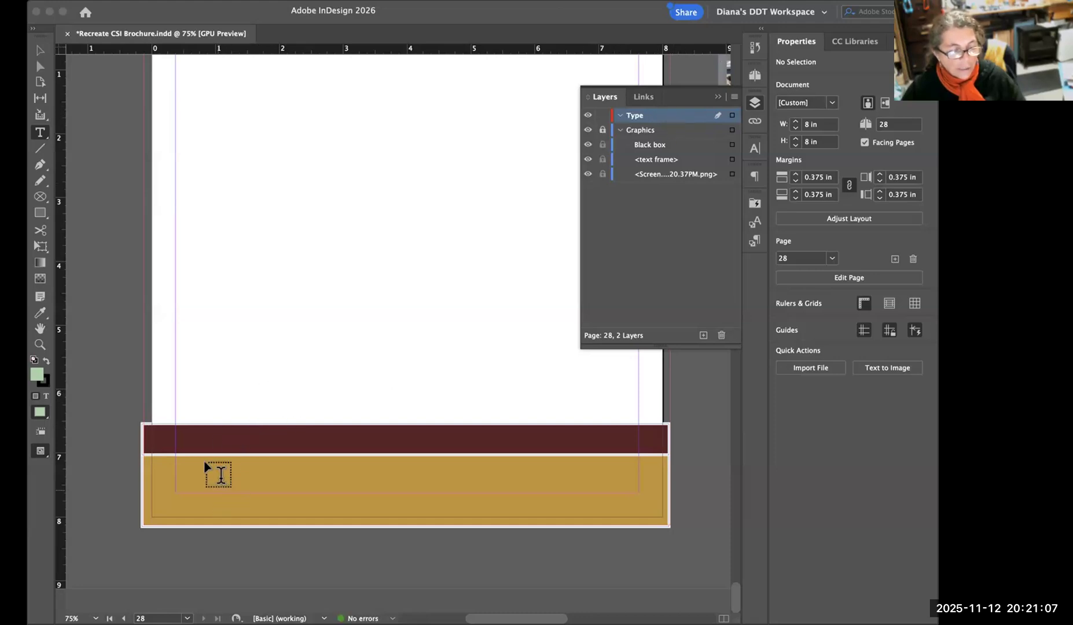
Add a text frame about 7.25 by 0.44 in over the maroon bar, margin to margin, containing "CAREER SKILLS INSTITUTE".
{"action": "left_click_drag", "start_coordinate": [201, 428], "coordinate": [520, 447]}
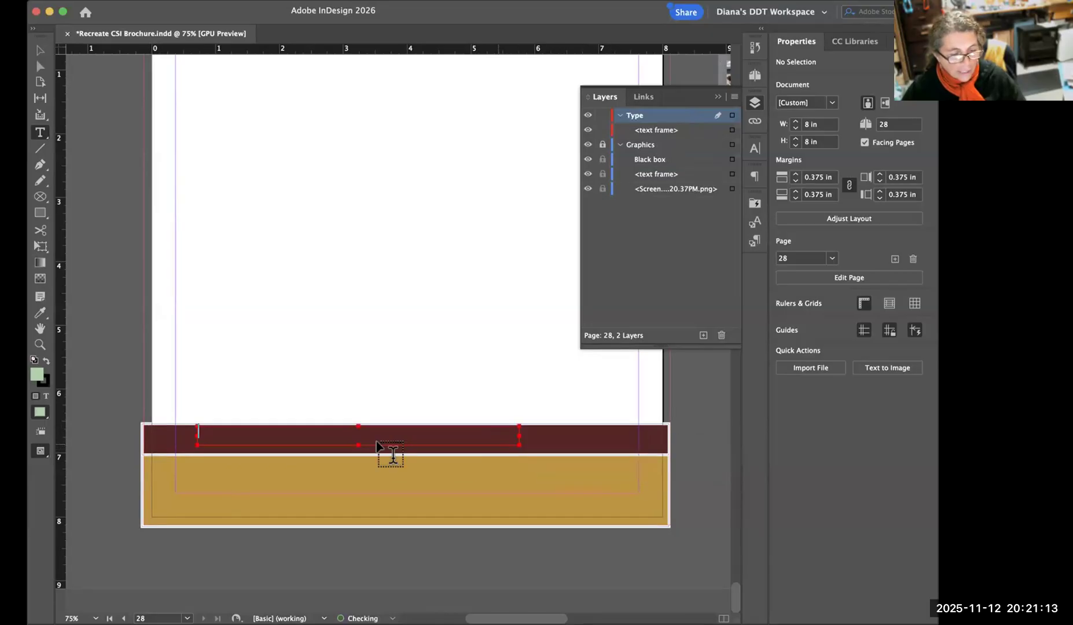
{"action": "key", "text": "super+z"}
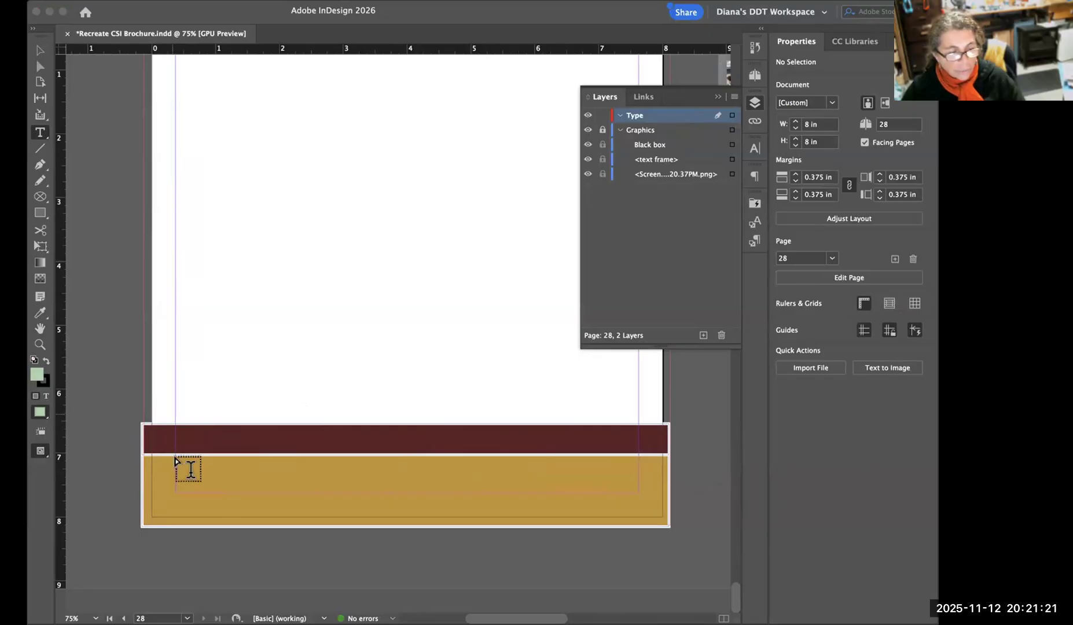
{"action": "left_click_drag", "start_coordinate": [181, 426], "coordinate": [640, 453]}
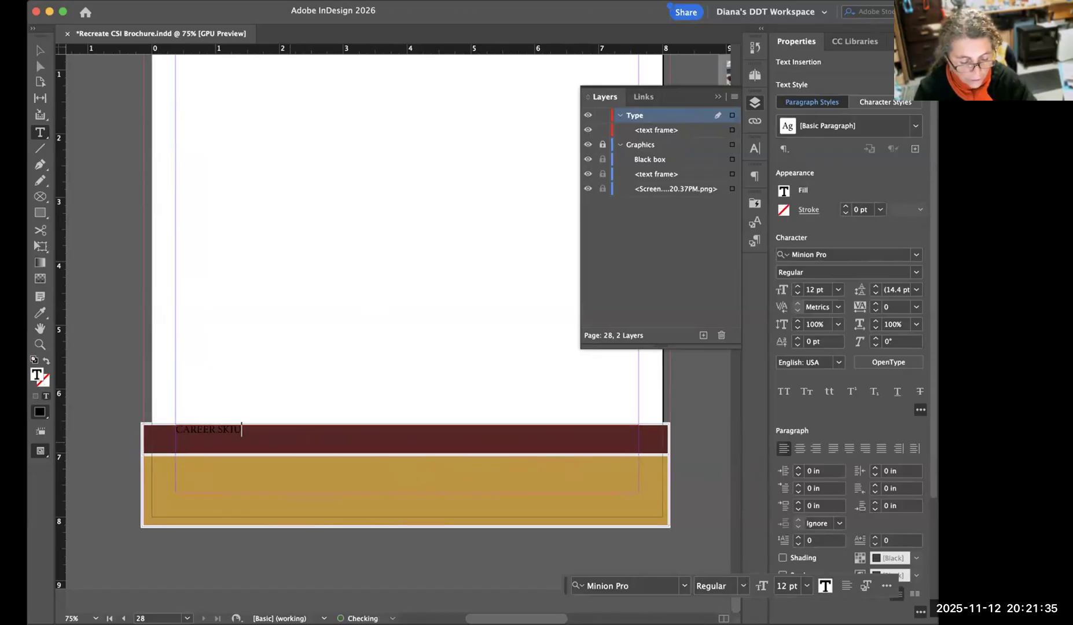
{"action": "type", "text": "ITUTRE"}
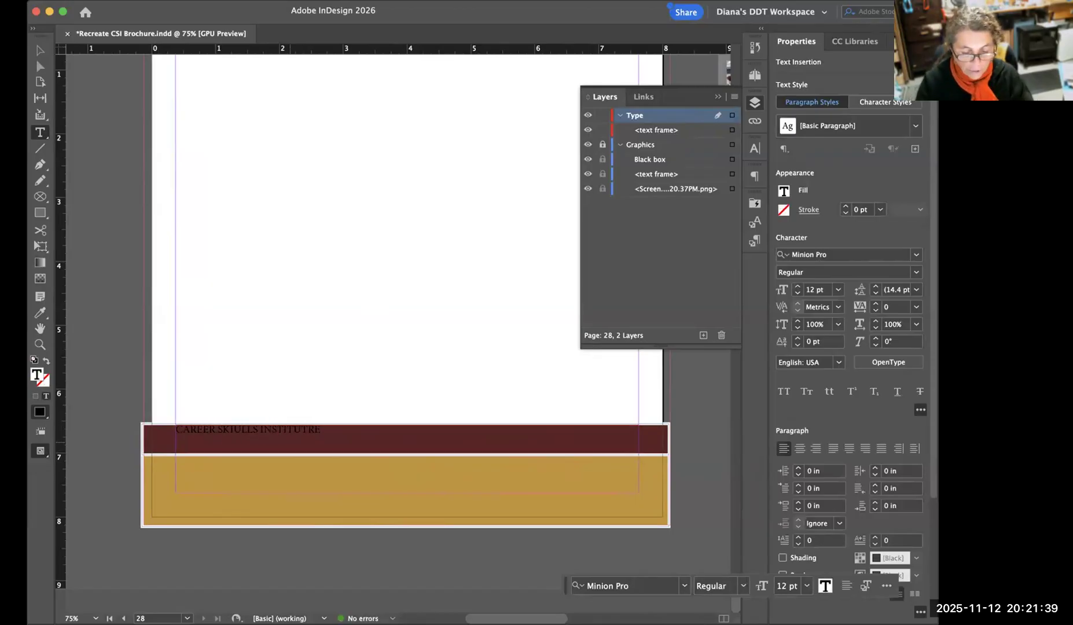
{"action": "key", "text": "BackSpace"}
{"action": "key", "text": "BackSpace"}
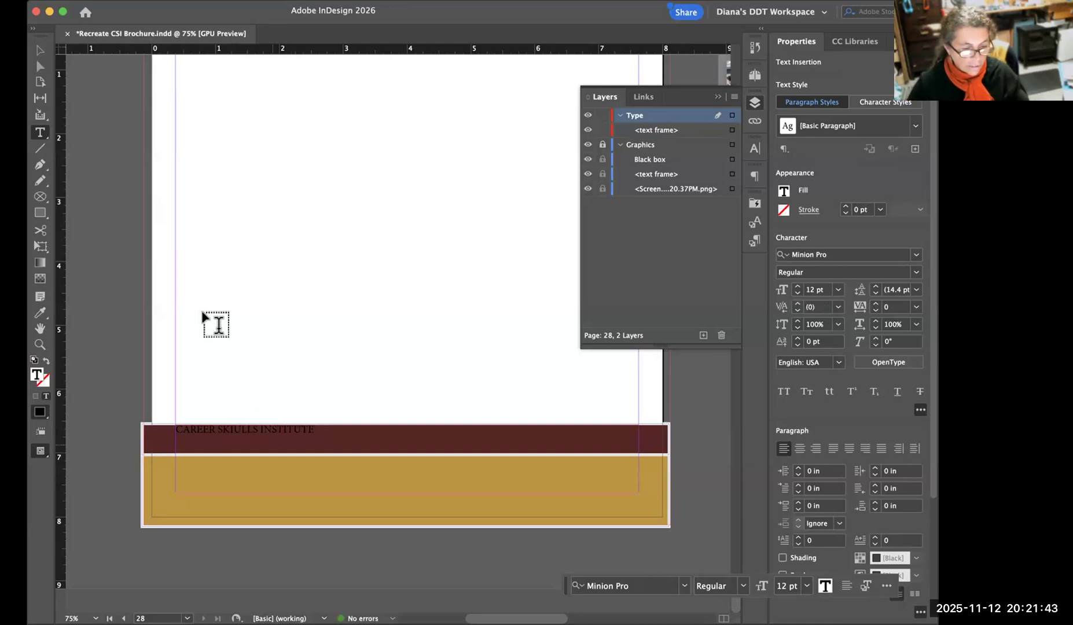
{"action": "key", "text": "Right"}
{"action": "key", "text": "BackSpace"}
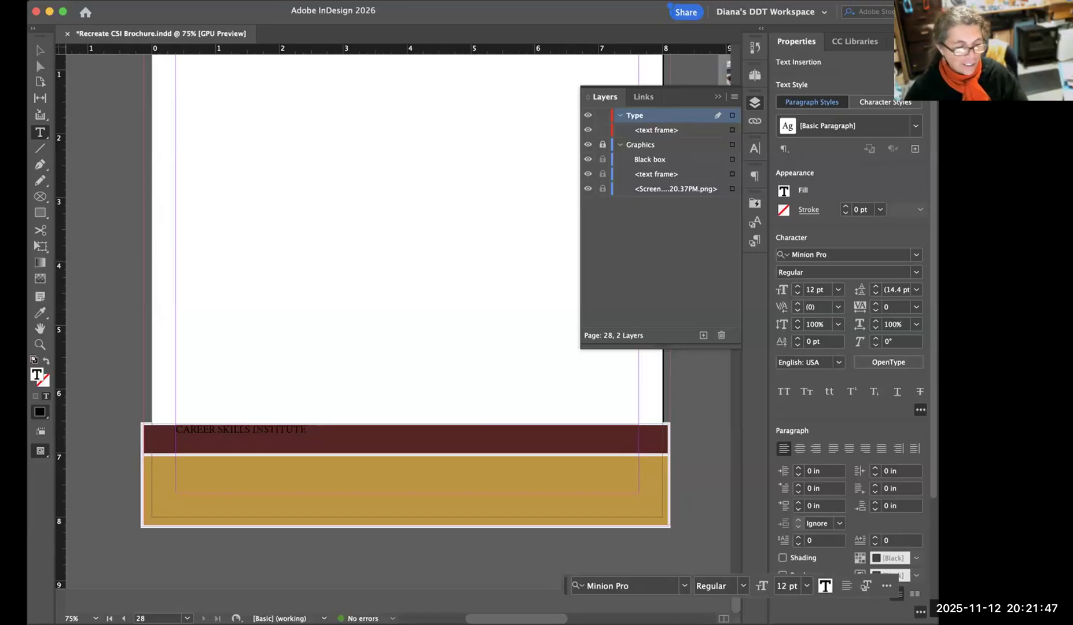
{"action": "key", "text": "Escape"}
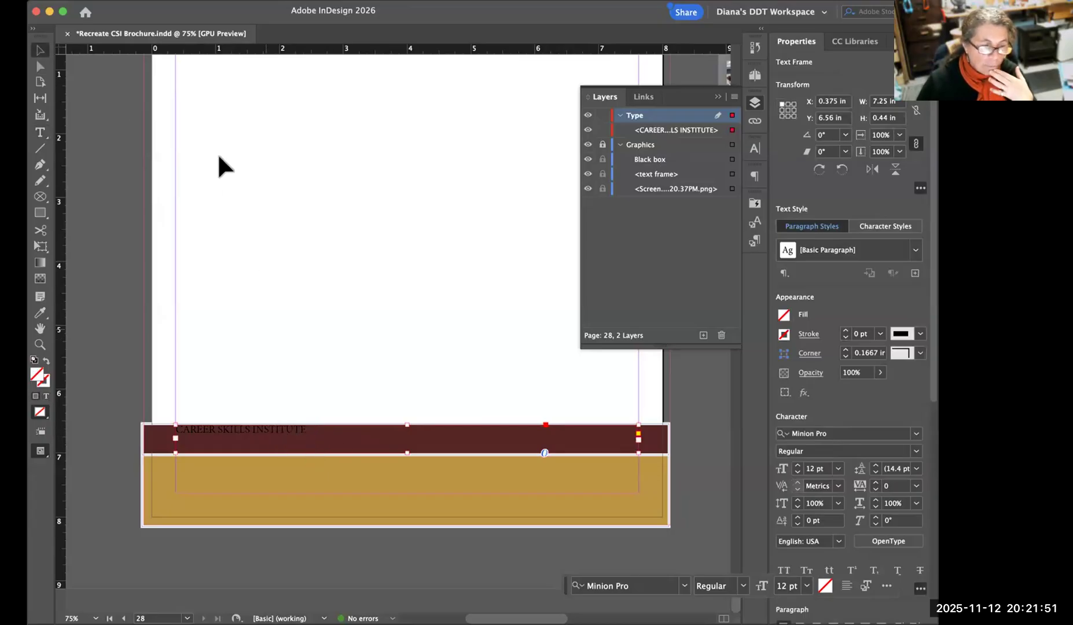
Try the [Paper] fill on the "CAREER SKILLS INSTITUTE" text, and undo it.
{"action": "left_click", "coordinate": [41, 131]}
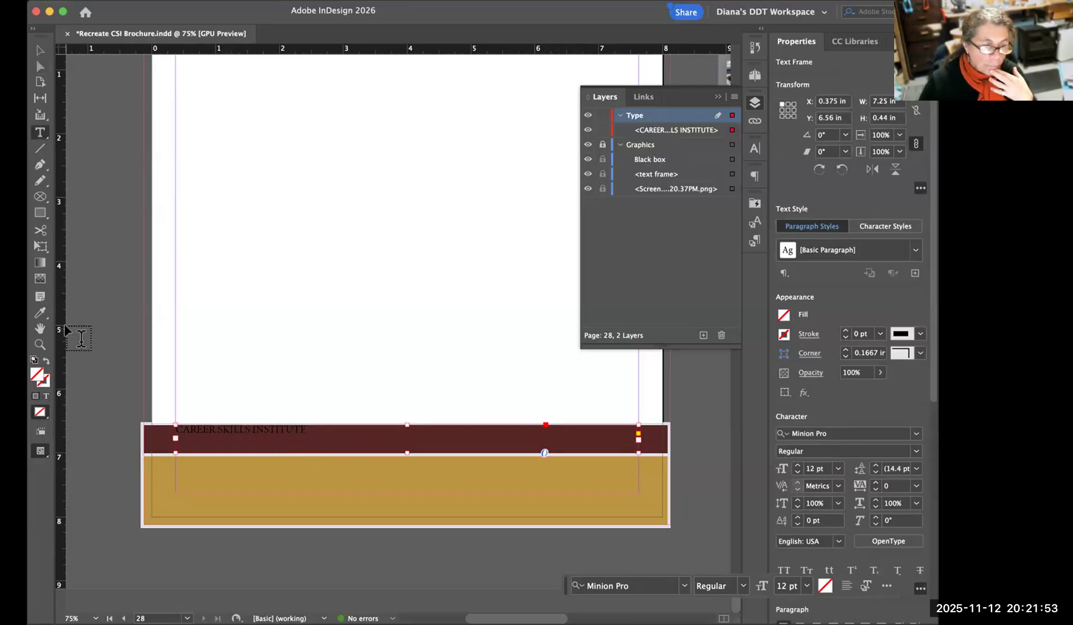
{"action": "left_click", "coordinate": [39, 51]}
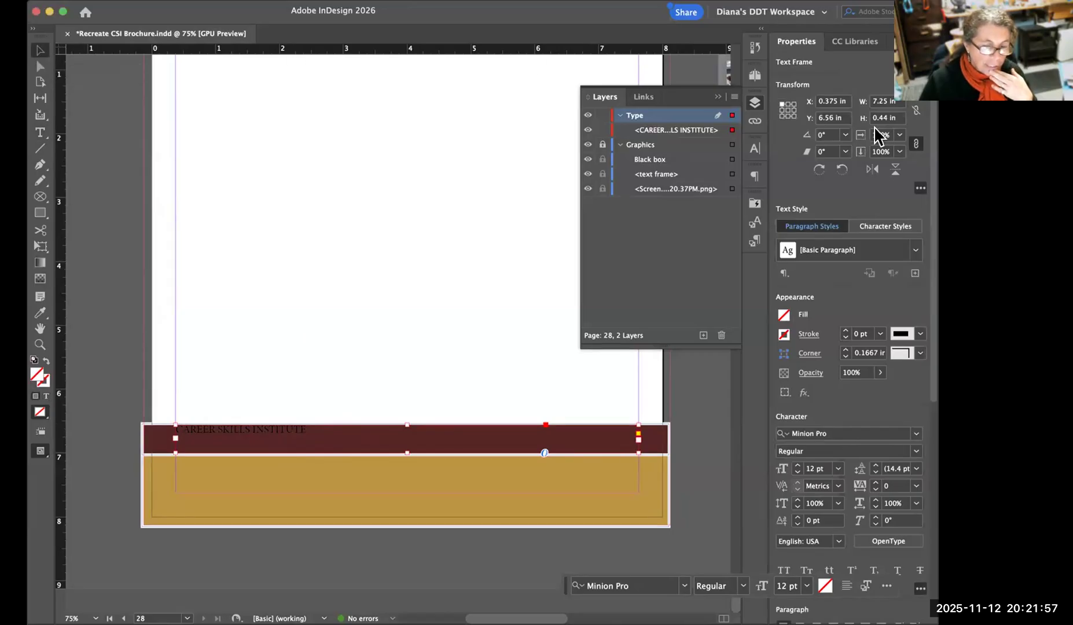
{"action": "left_click", "coordinate": [785, 315]}
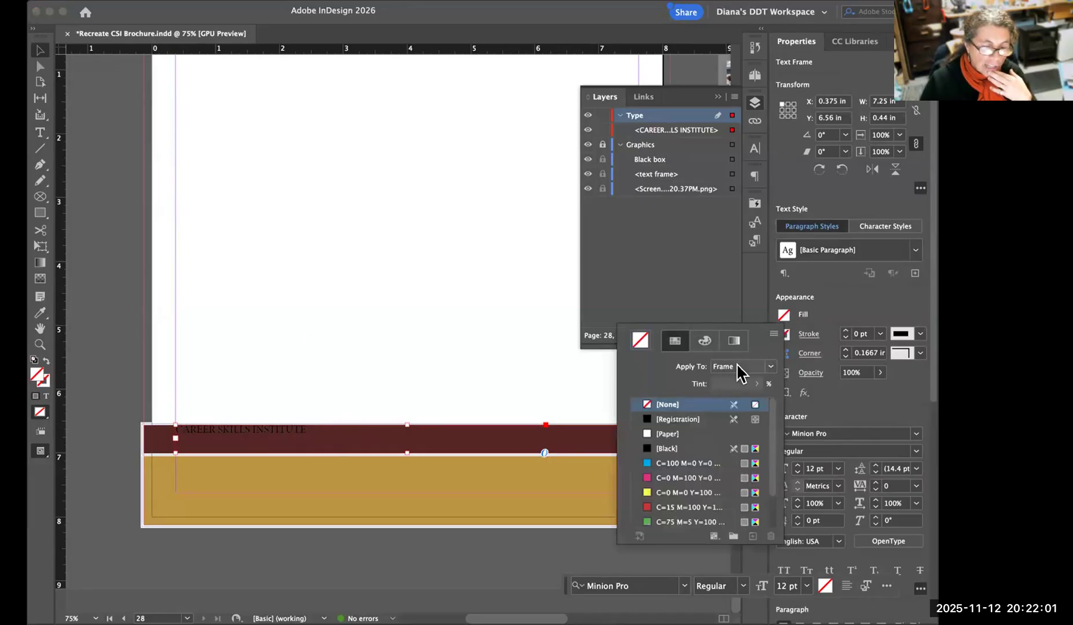
{"action": "left_click", "coordinate": [741, 368]}
{"action": "left_click", "coordinate": [736, 381]}
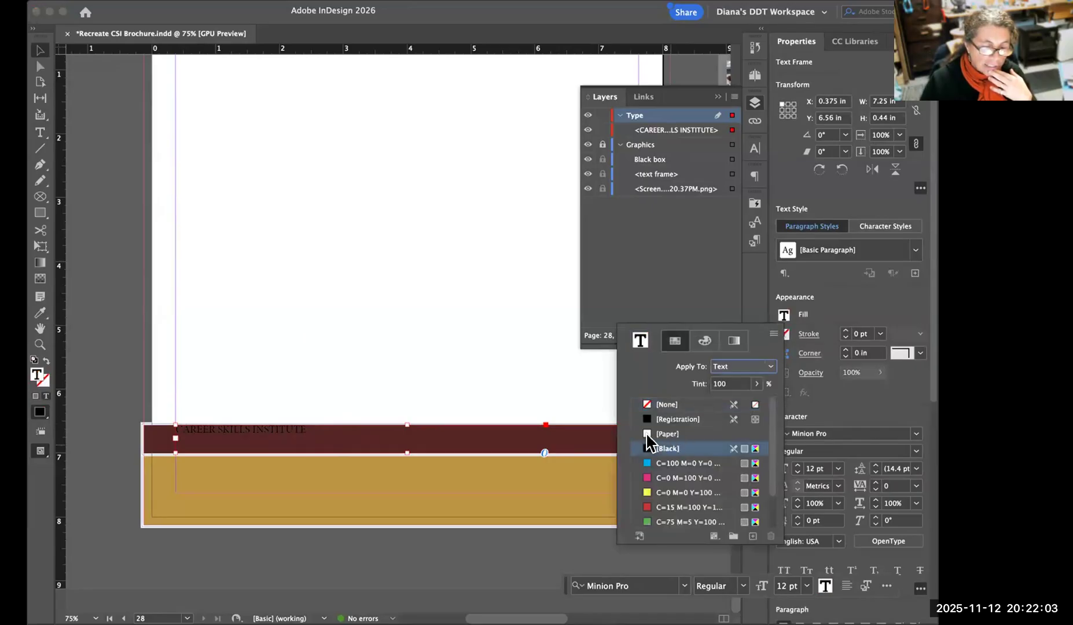
{"action": "left_click", "coordinate": [655, 434]}
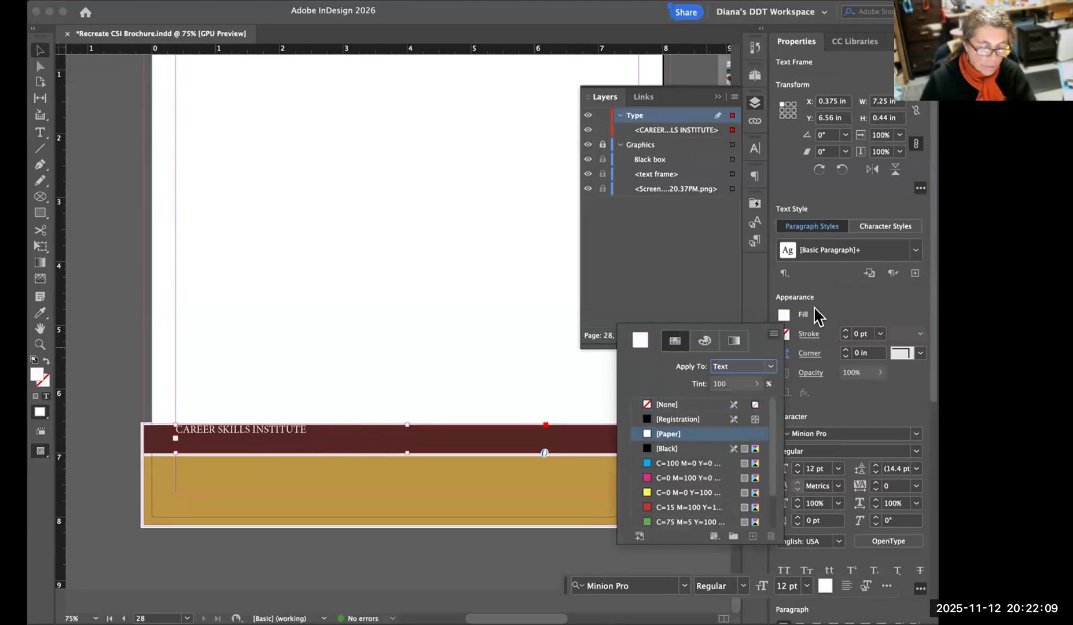
{"action": "key", "text": "super+z"}
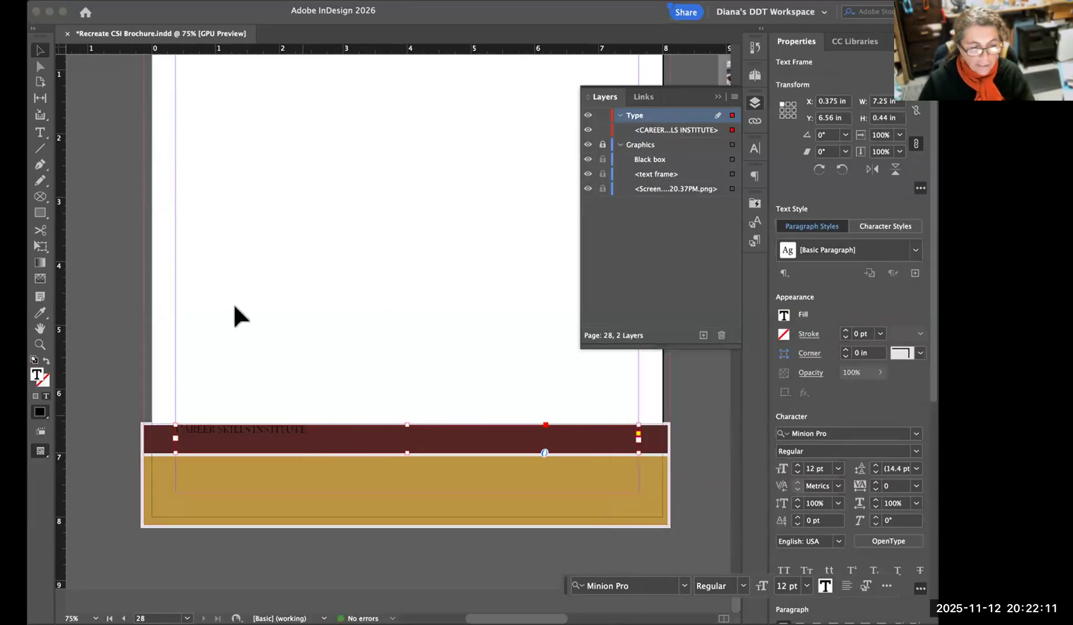
Try the cyan C=100 M=0 Y=0 swatch as the text frame's fill, and reset the fill to [None].
{"action": "left_click", "coordinate": [42, 137]}
{"action": "left_click", "coordinate": [279, 429]}
{"action": "left_click", "coordinate": [309, 429]}
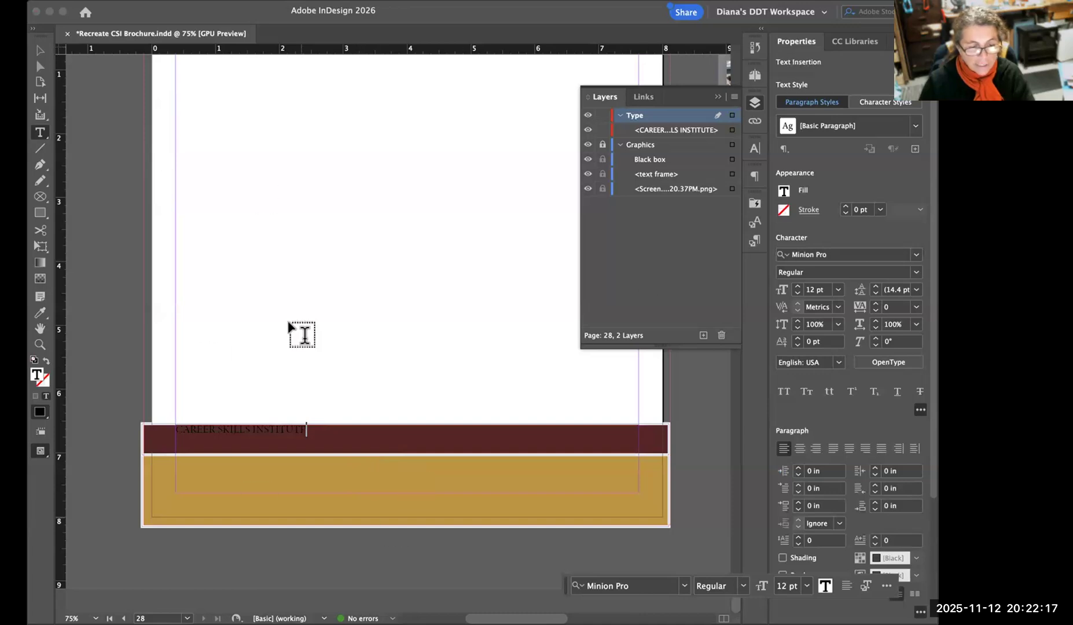
{"action": "left_click", "coordinate": [35, 47]}
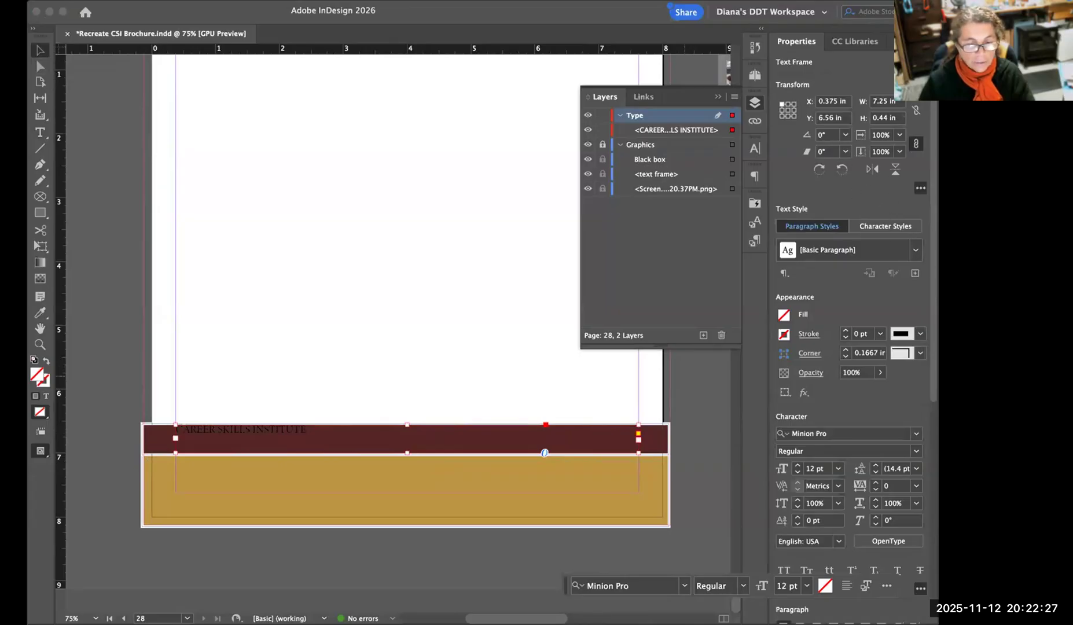
{"action": "left_click", "coordinate": [784, 316]}
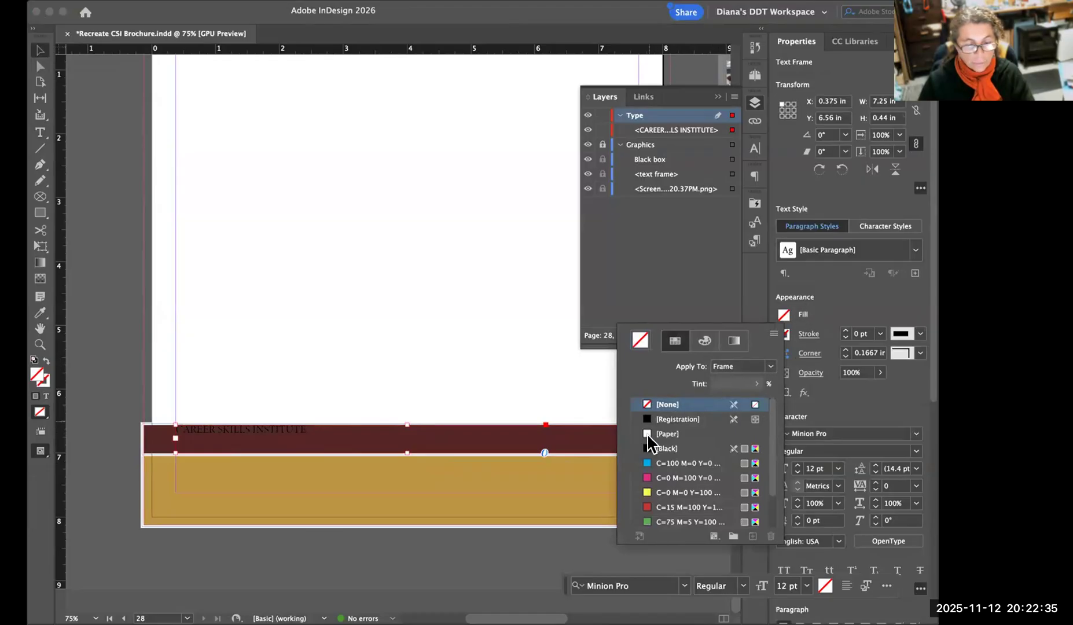
{"action": "left_click", "coordinate": [647, 465]}
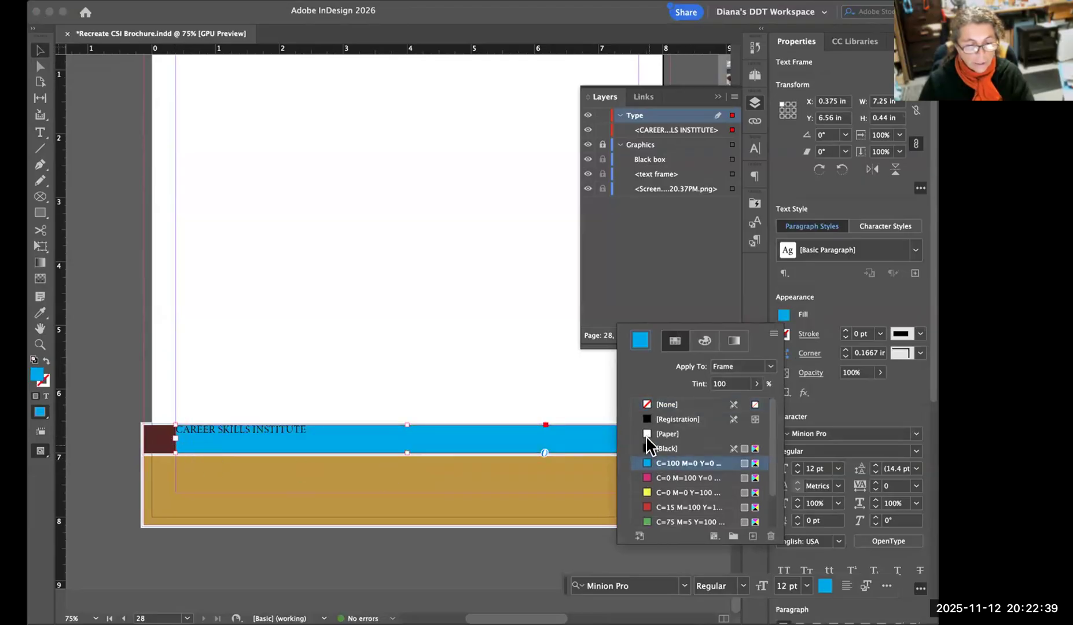
{"action": "left_click", "coordinate": [648, 404]}
Apply the [Paper] fill to the "CAREER SKILLS INSTITUTE" text itself rather than to its frame.
{"action": "scroll", "coordinate": [695, 435], "scroll_direction": "down", "scroll_amount": 2}
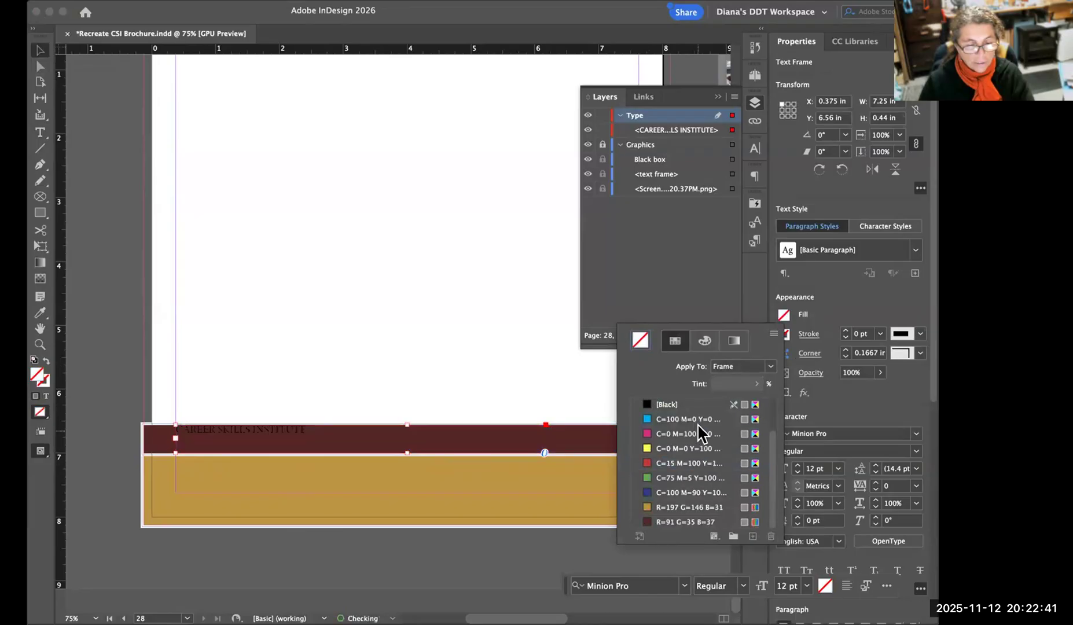
{"action": "left_click", "coordinate": [772, 365]}
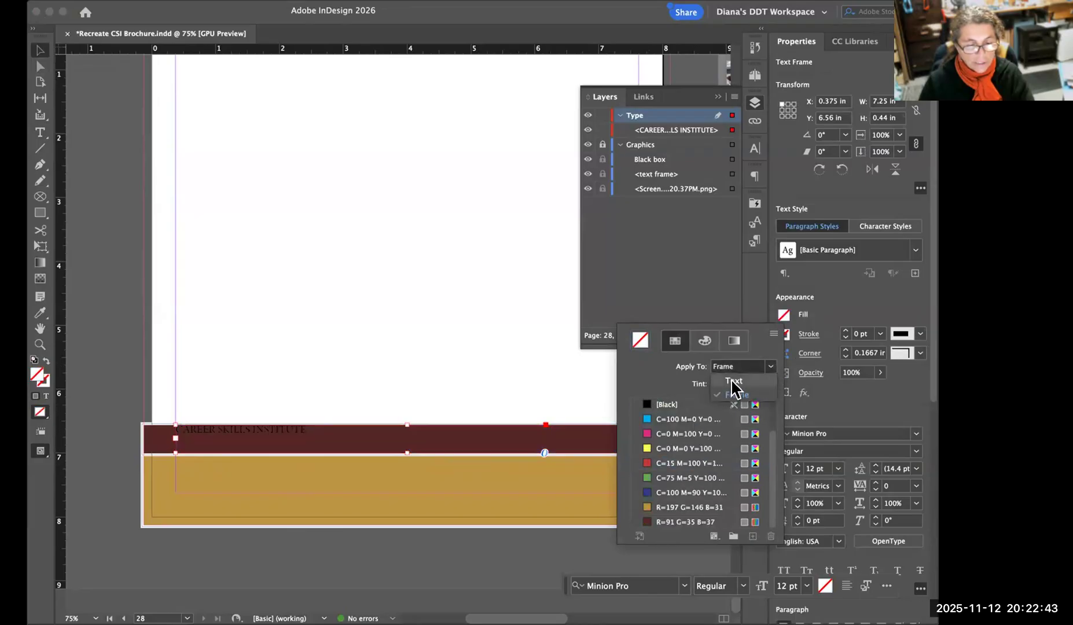
{"action": "left_click", "coordinate": [731, 378]}
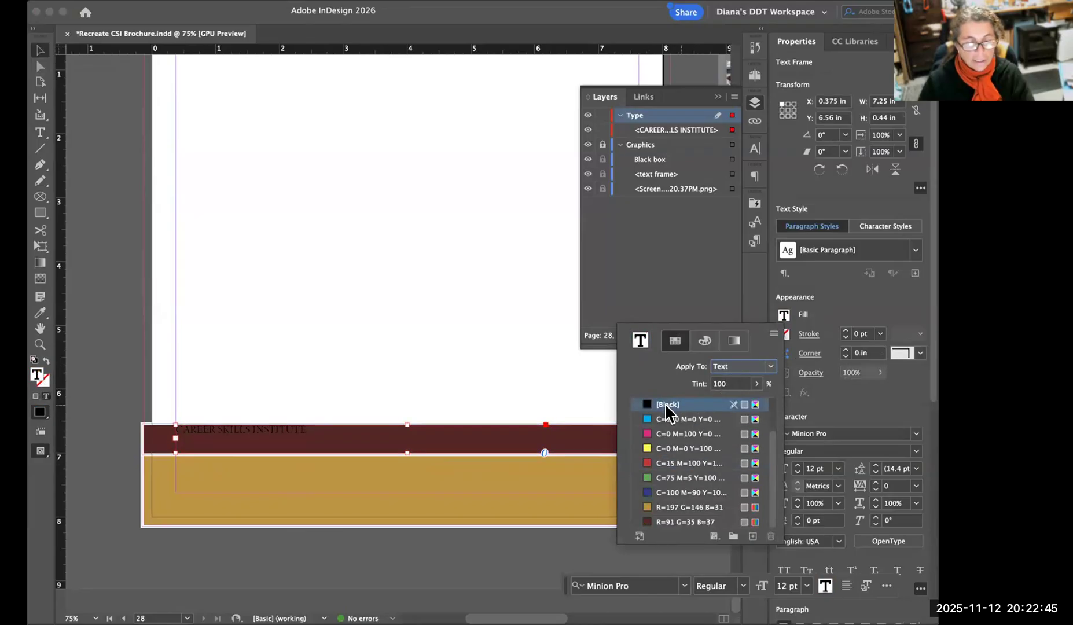
{"action": "left_click", "coordinate": [758, 434]}
{"action": "scroll", "coordinate": [771, 405], "scroll_direction": "up", "scroll_amount": 3}
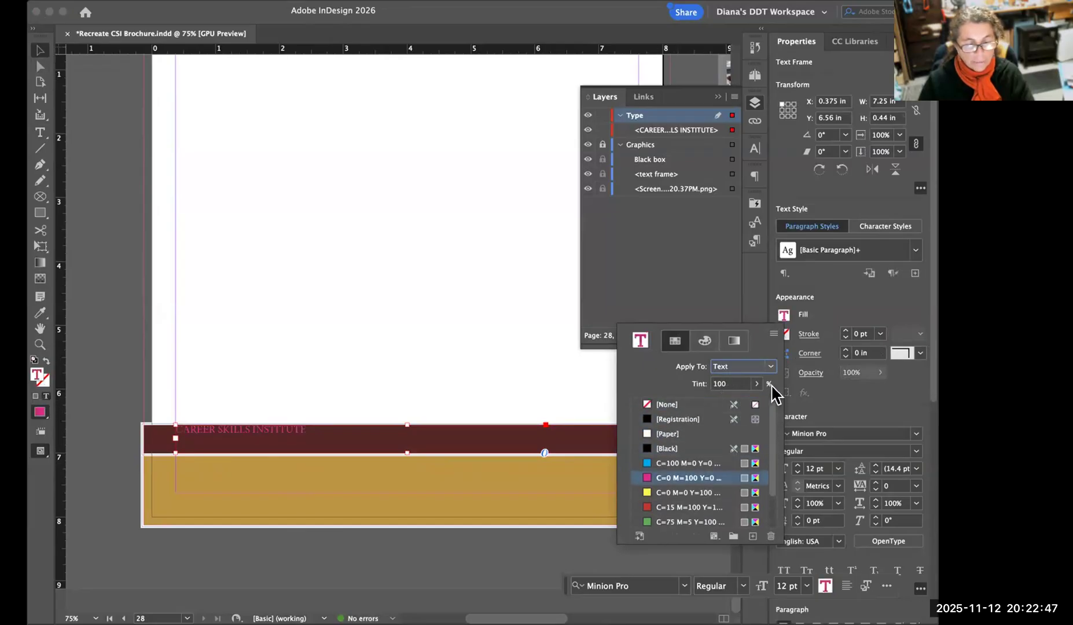
{"action": "left_click", "coordinate": [650, 434]}
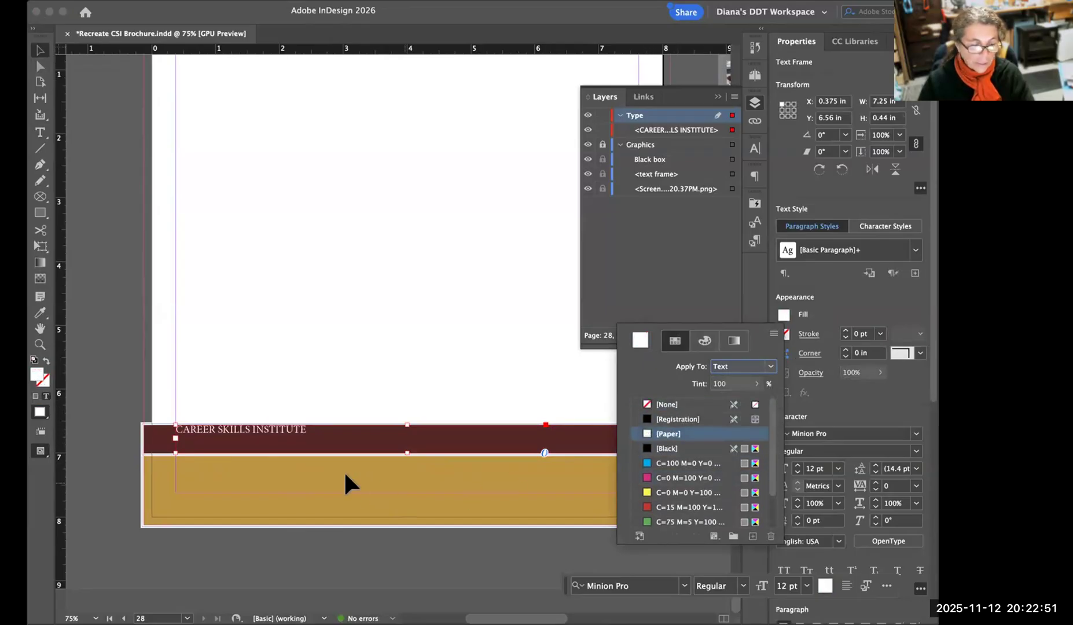
{"action": "left_click", "coordinate": [841, 399]}
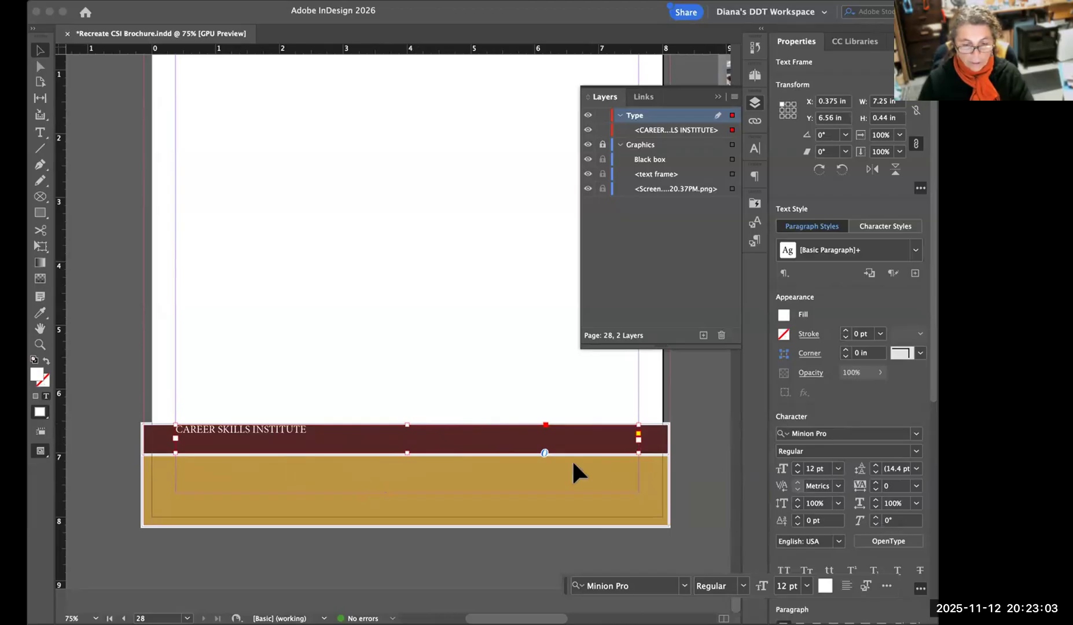
Centre the "CAREER SKILLS INSTITUTE" paragraph horizontally and lower its frame's top edge slightly so the text sits further down in the maroon bar.
{"action": "scroll", "coordinate": [874, 400], "scroll_direction": "down", "scroll_amount": 5}
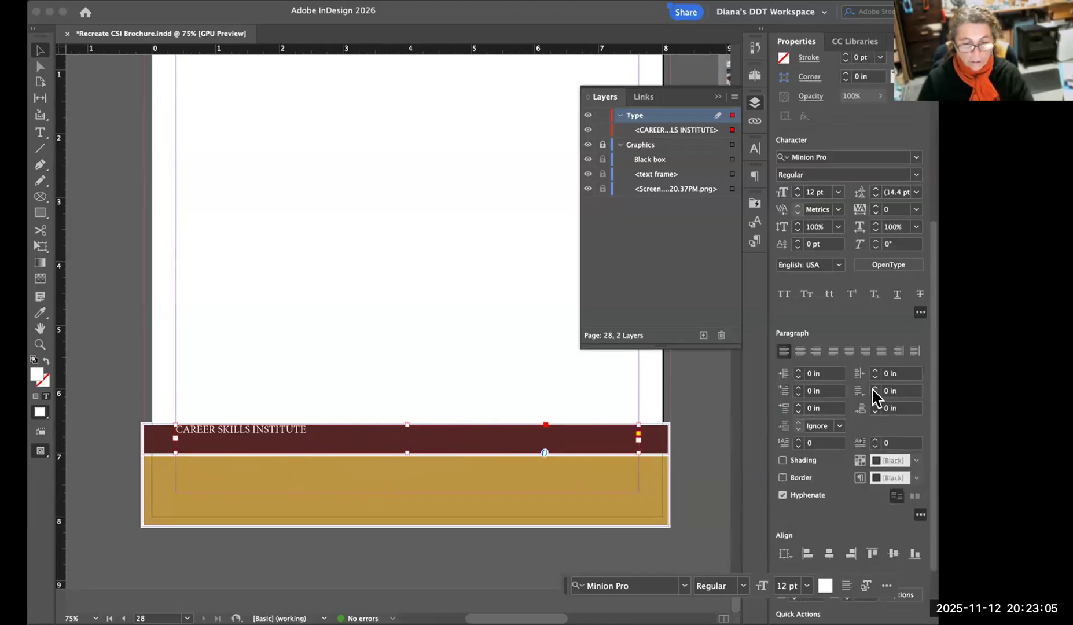
{"action": "scroll", "coordinate": [848, 145], "scroll_direction": "up", "scroll_amount": 5}
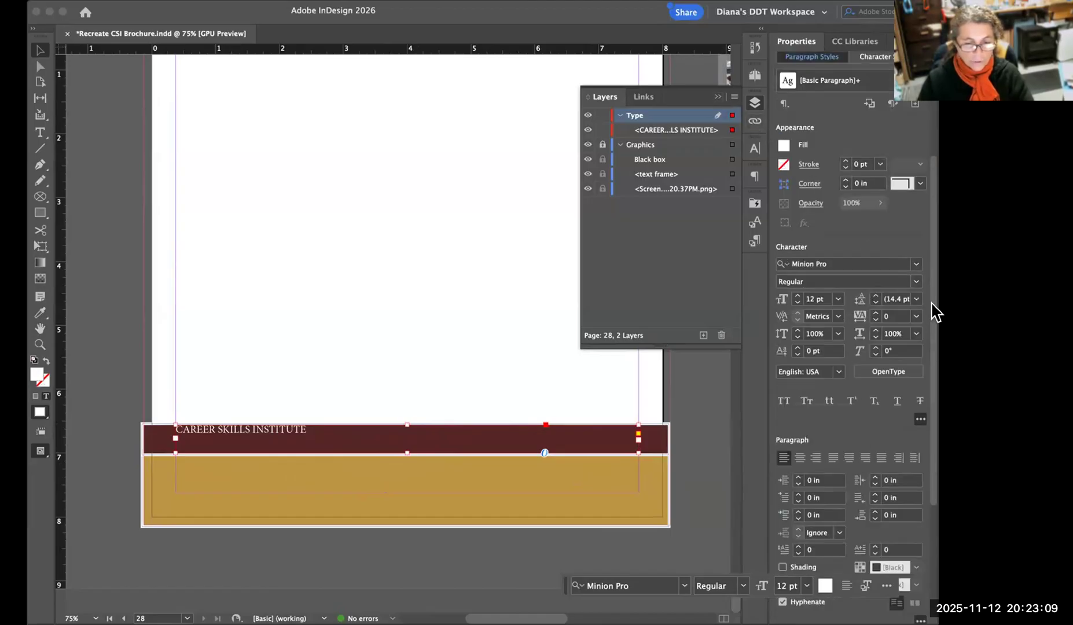
{"action": "scroll", "coordinate": [934, 328], "scroll_direction": "down", "scroll_amount": 3}
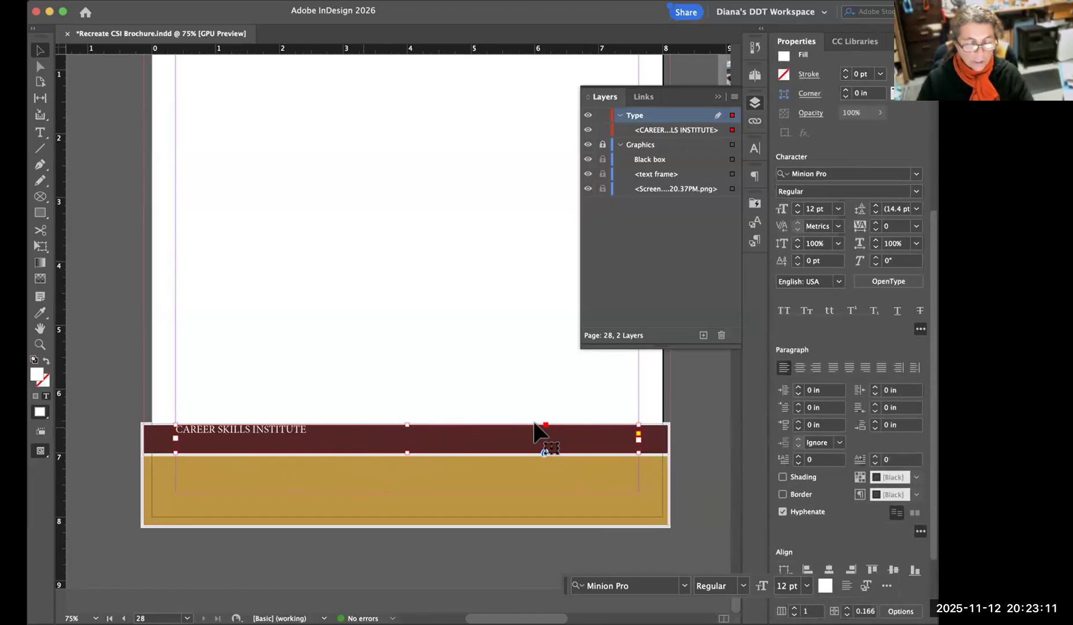
{"action": "scroll", "coordinate": [926, 290], "scroll_direction": "down", "scroll_amount": 2}
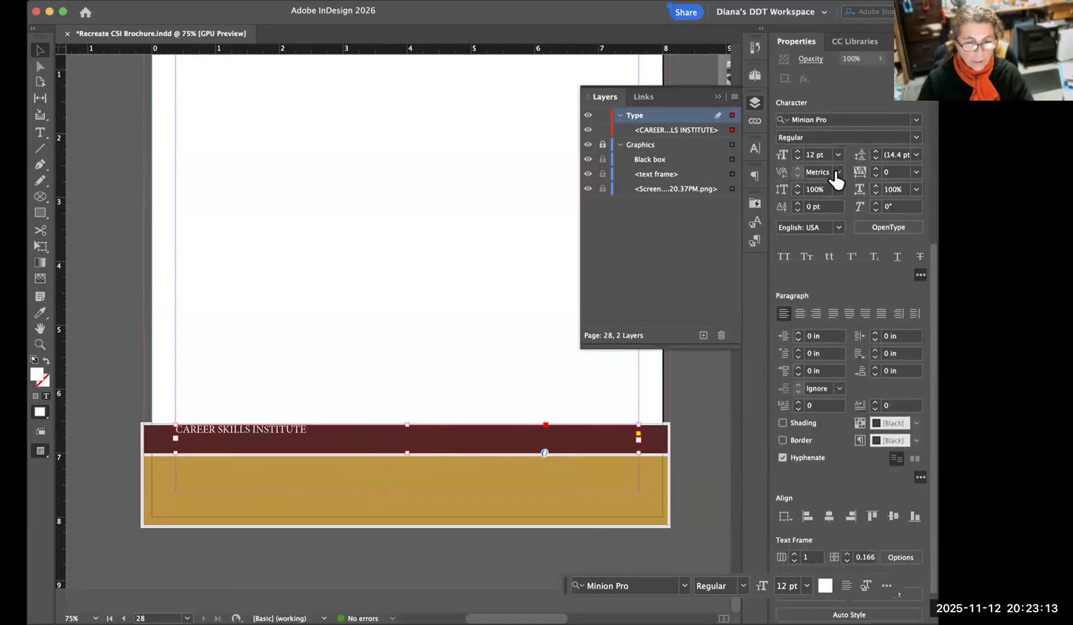
{"action": "left_click", "coordinate": [755, 148]}
{"action": "left_click", "coordinate": [751, 169]}
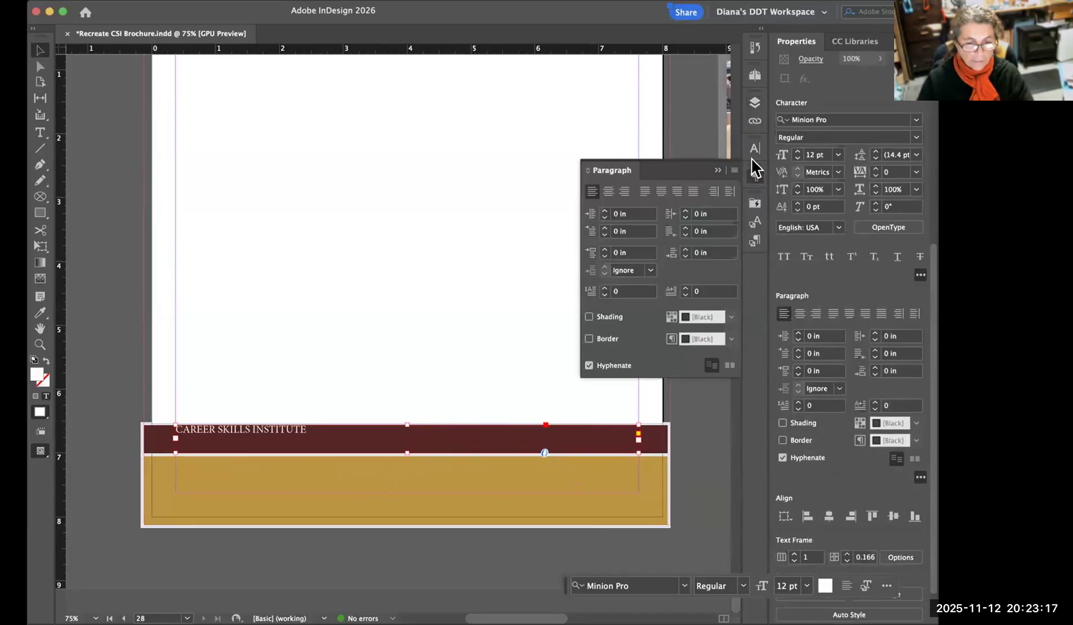
{"action": "left_click", "coordinate": [753, 174]}
{"action": "left_click", "coordinate": [752, 175]}
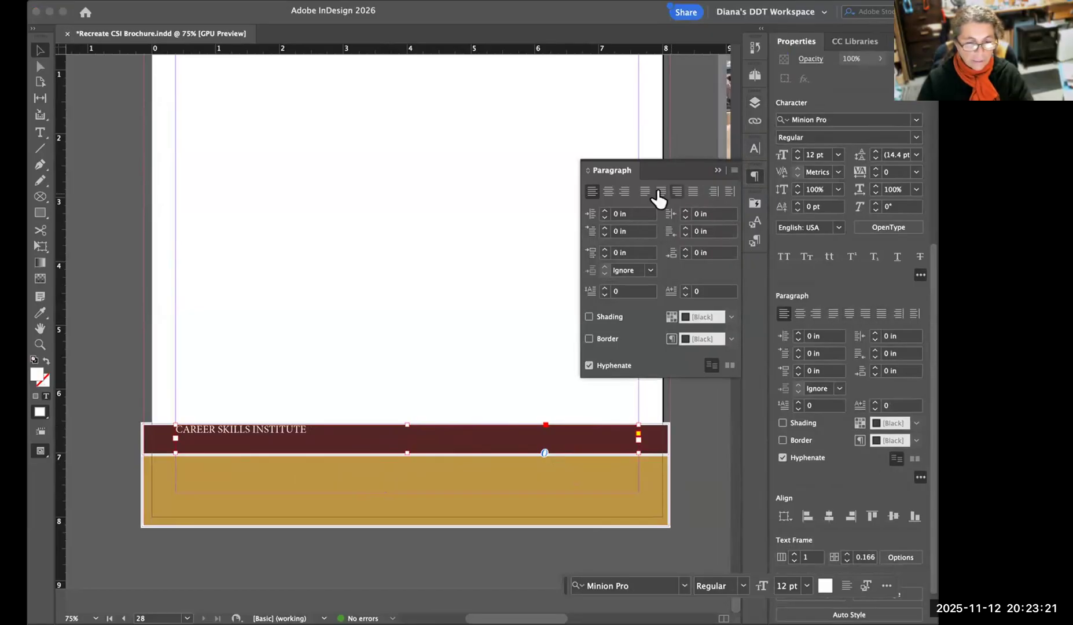
{"action": "left_click", "coordinate": [607, 193]}
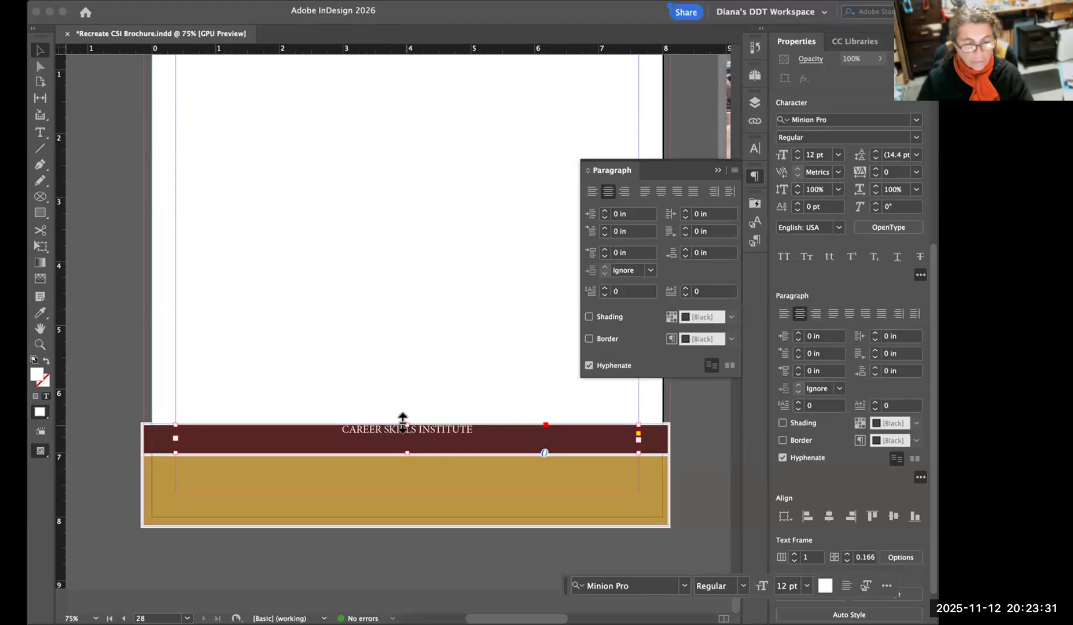
{"action": "left_click_drag", "start_coordinate": [403, 421], "coordinate": [406, 433]}
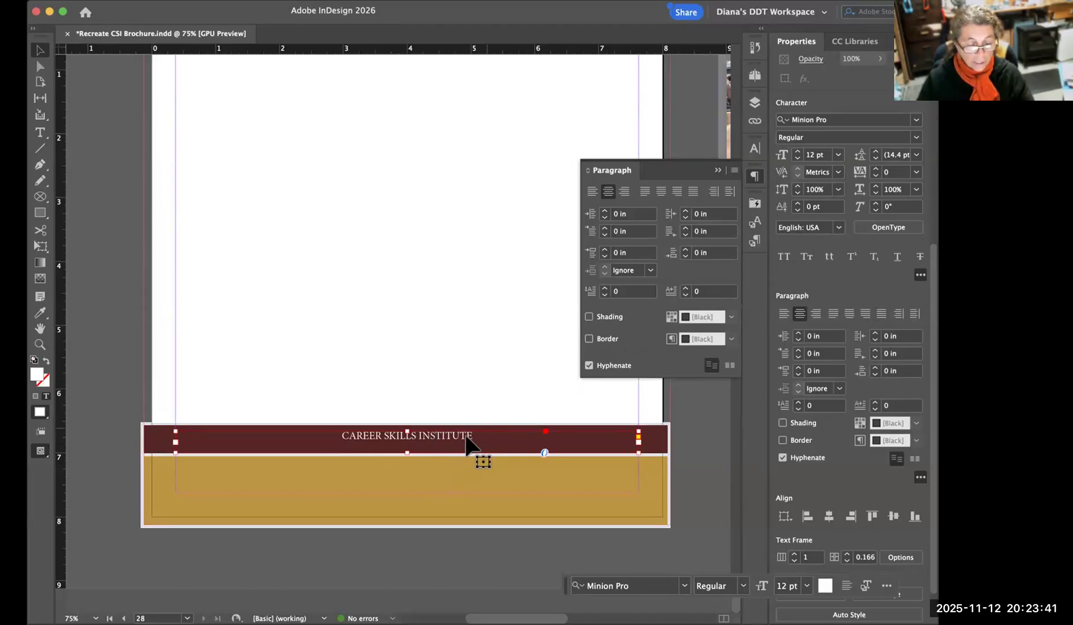
Try font sizes of 18, 30 and 24 pt on the "CAREER SKILLS INSTITUTE" text.
{"action": "left_click", "coordinate": [755, 149]}
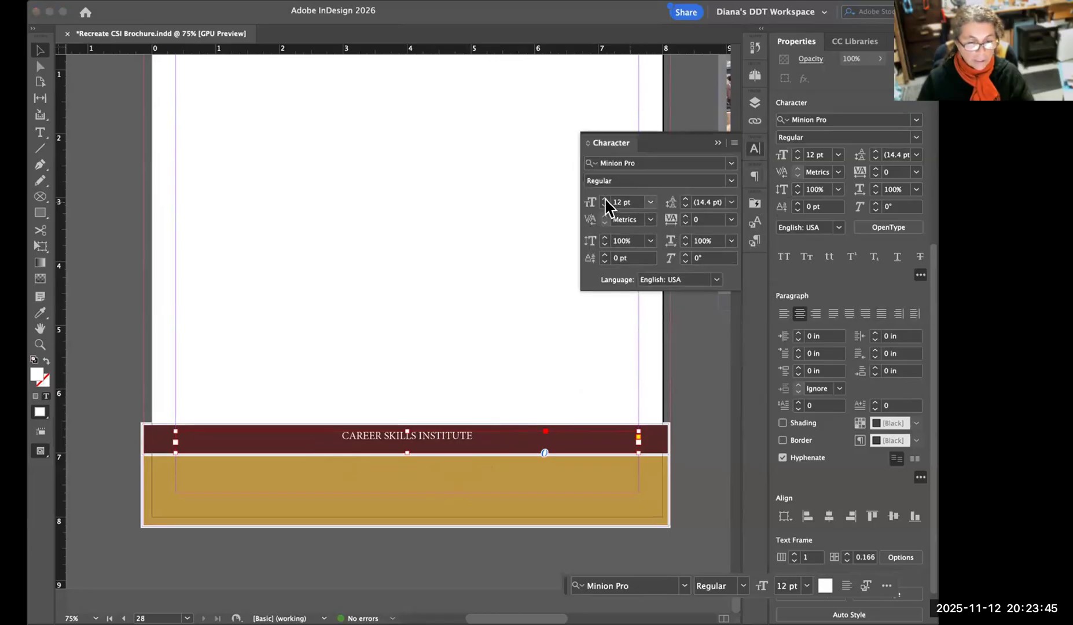
{"action": "left_click", "coordinate": [604, 198]}
{"action": "left_click", "coordinate": [605, 199]}
{"action": "left_click", "coordinate": [604, 199]}
{"action": "left_click", "coordinate": [604, 199]}
{"action": "left_click", "coordinate": [605, 199]}
{"action": "left_click", "coordinate": [604, 198]}
{"action": "left_click", "coordinate": [650, 202]}
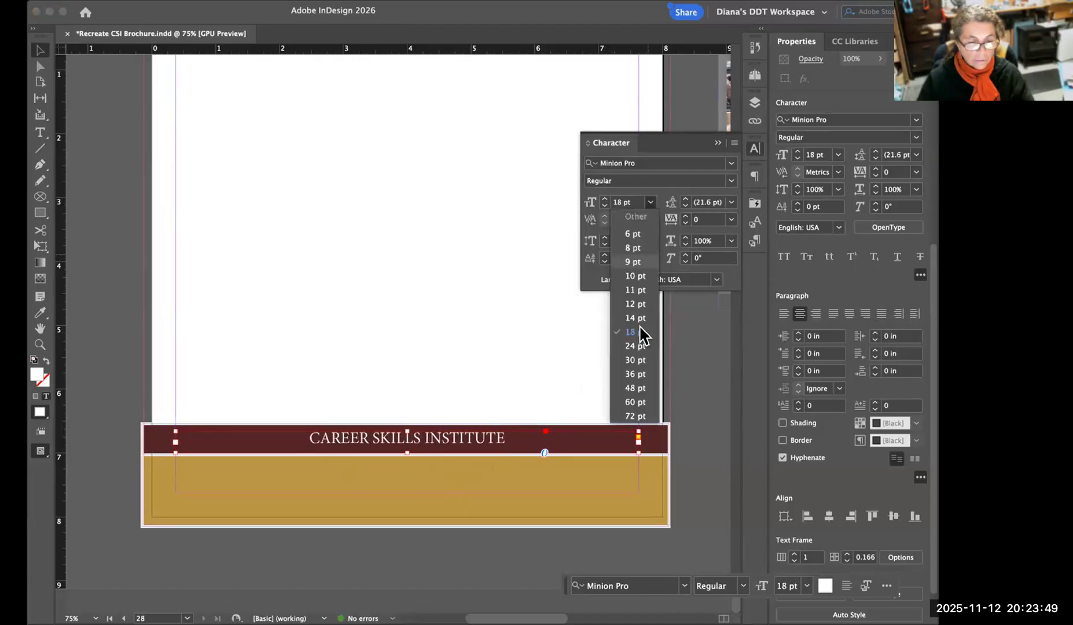
{"action": "left_click", "coordinate": [633, 360]}
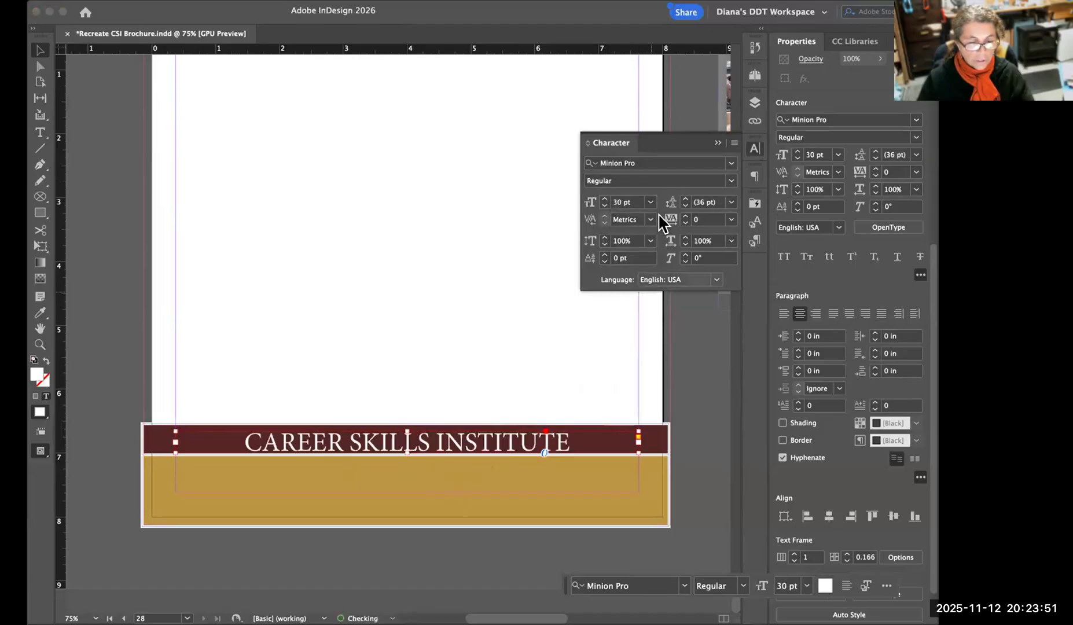
{"action": "left_click", "coordinate": [651, 202]}
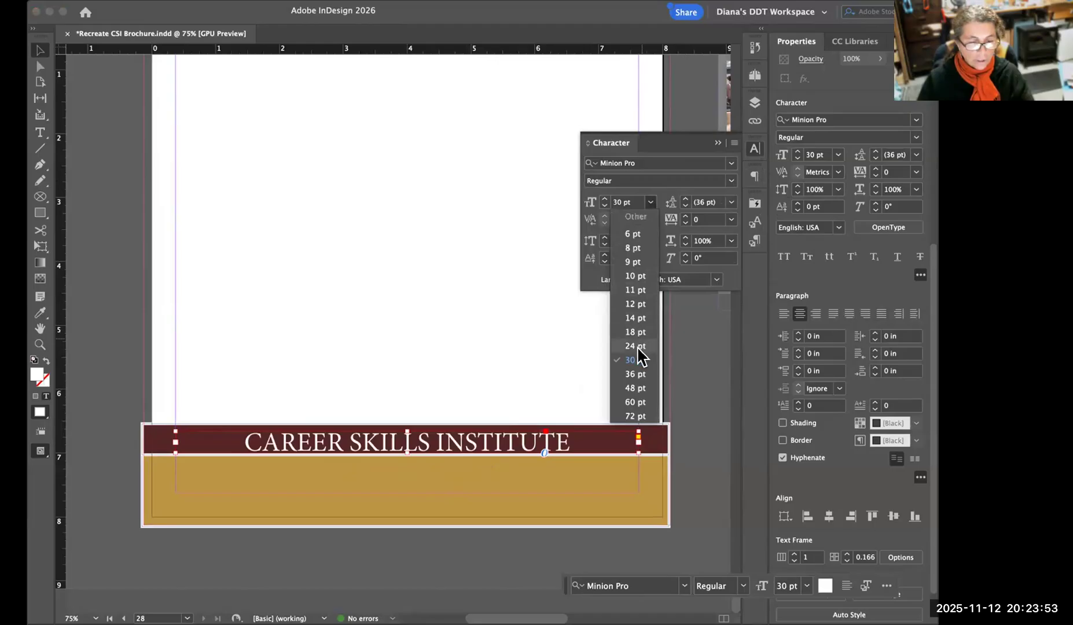
{"action": "left_click", "coordinate": [636, 345]}
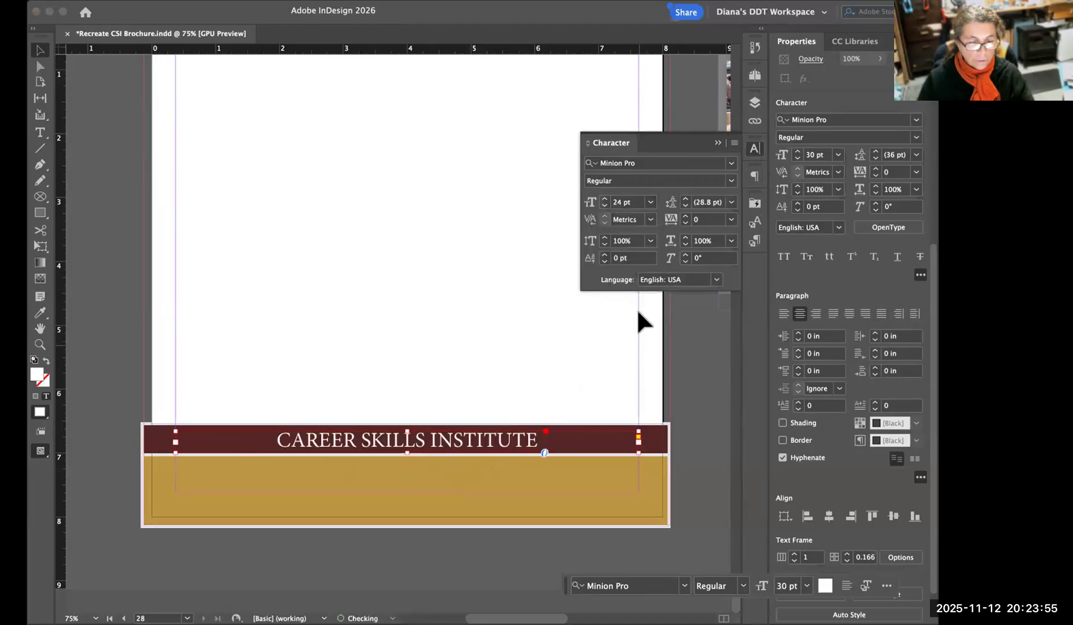
Set the font size of the "CAREER SKILLS INSTITUTE" text to 22 pt.
{"action": "left_click", "coordinate": [651, 202]}
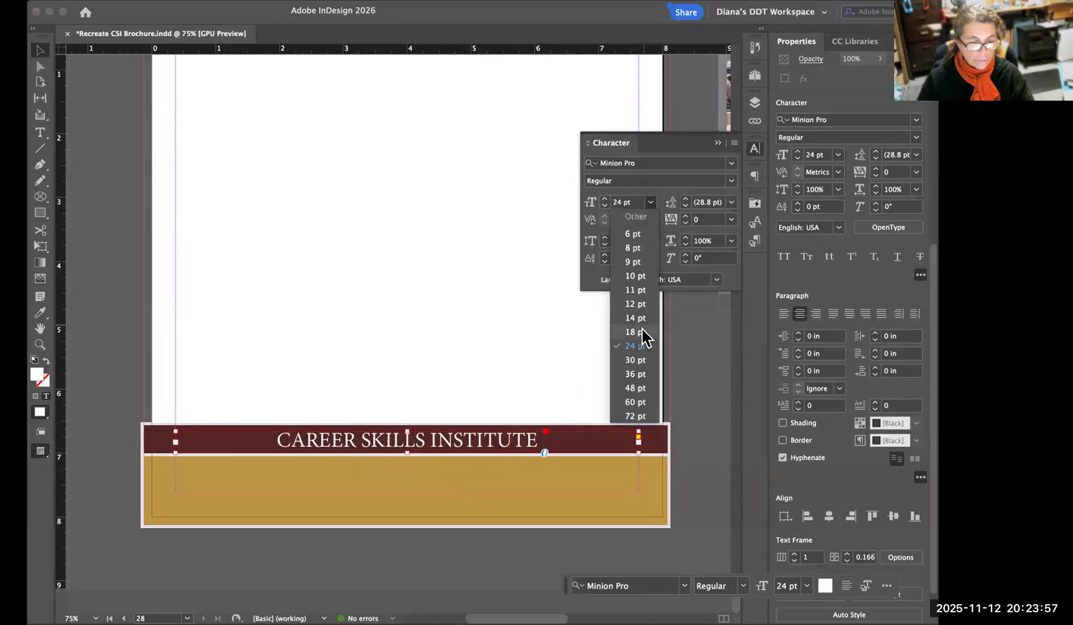
{"action": "left_click", "coordinate": [623, 202]}
{"action": "left_click_drag", "start_coordinate": [623, 202], "coordinate": [615, 200]}
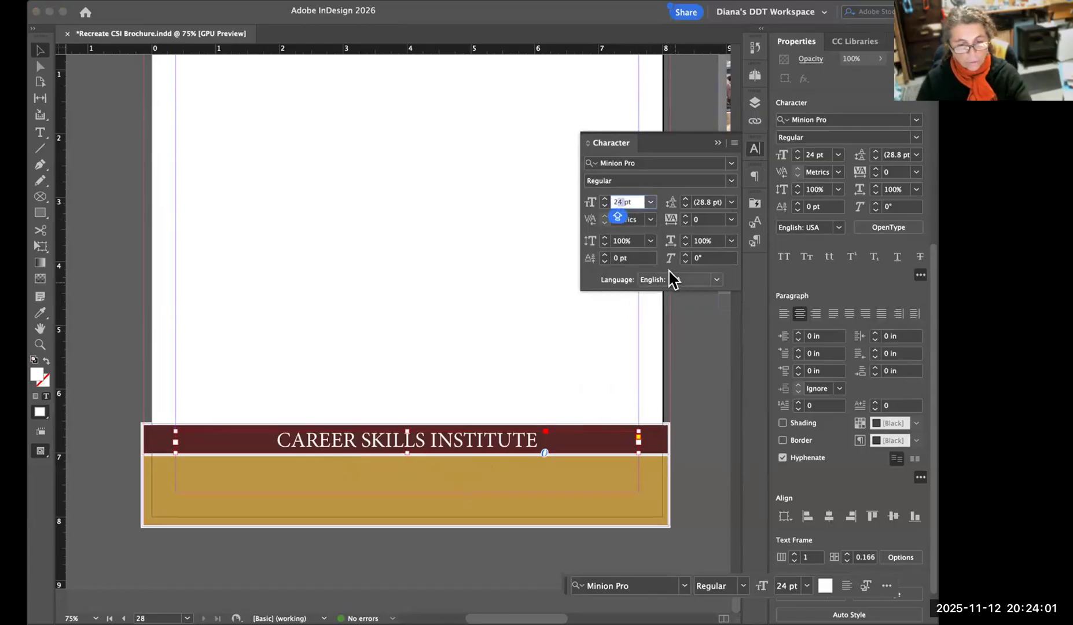
{"action": "type", "text": "22"}
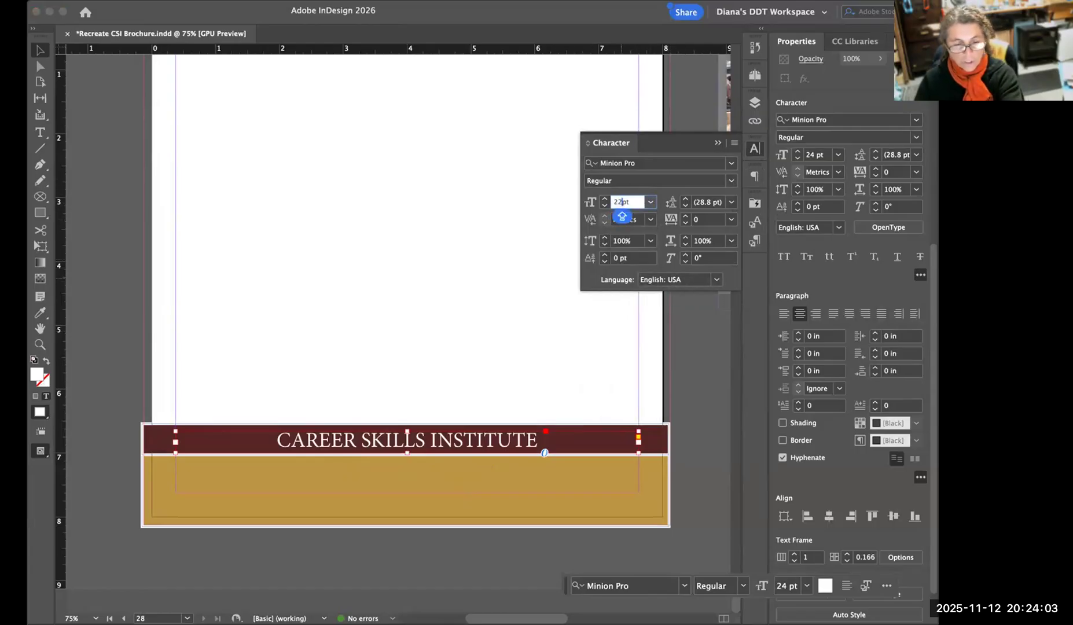
{"action": "key", "text": "Return"}
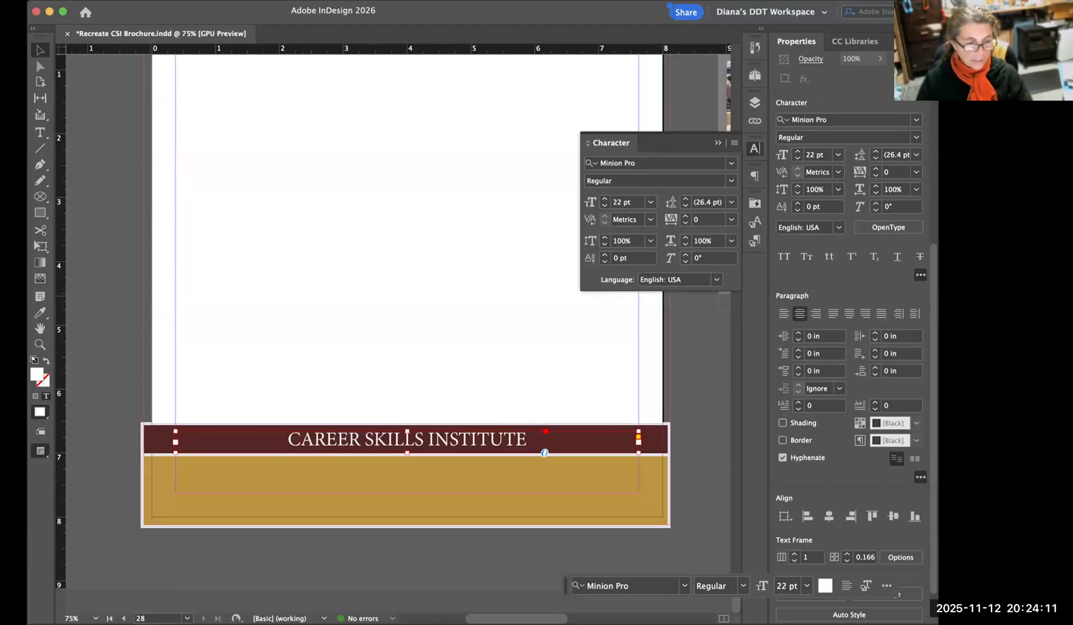
Preview page 28 without guides and frame edges, return to normal view, and inspect the footer text at 100% zoom.
{"action": "left_click", "coordinate": [126, 315]}
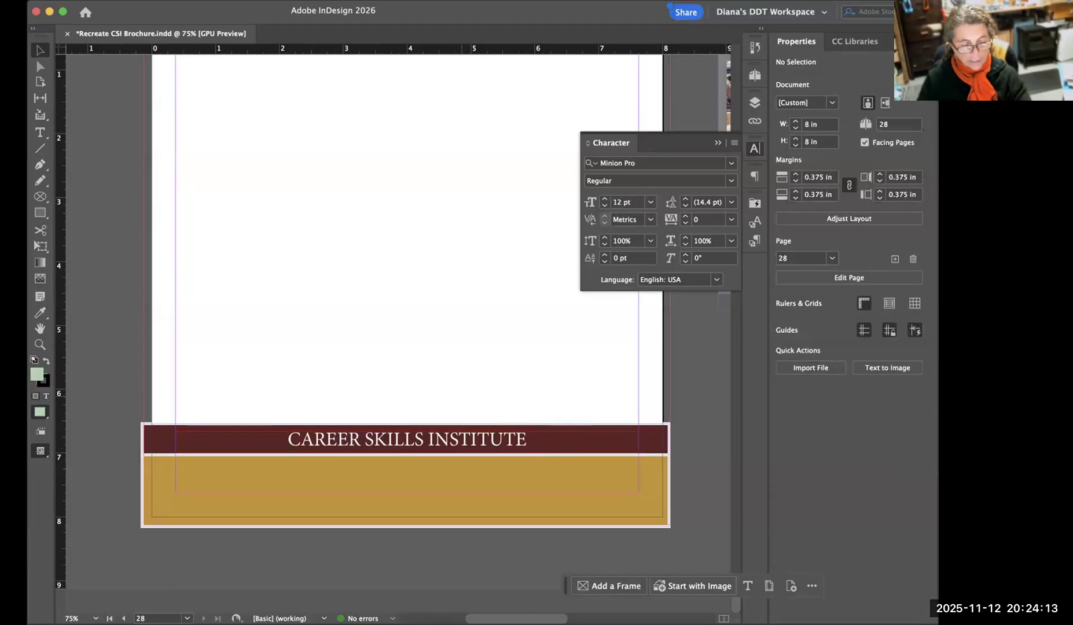
{"action": "key", "text": "w"}
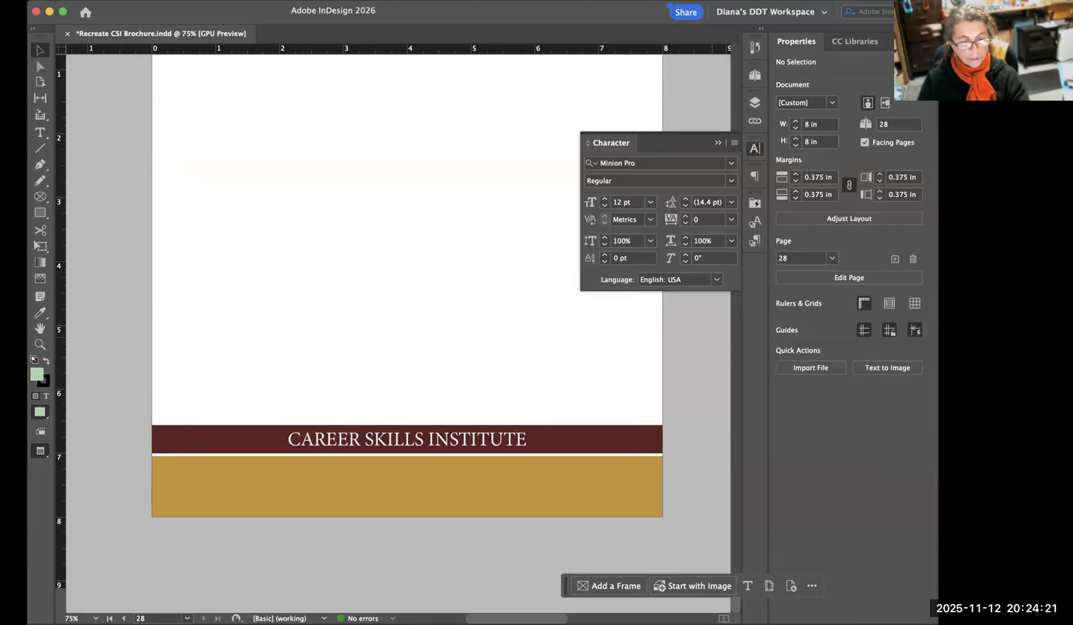
{"action": "key", "text": "w"}
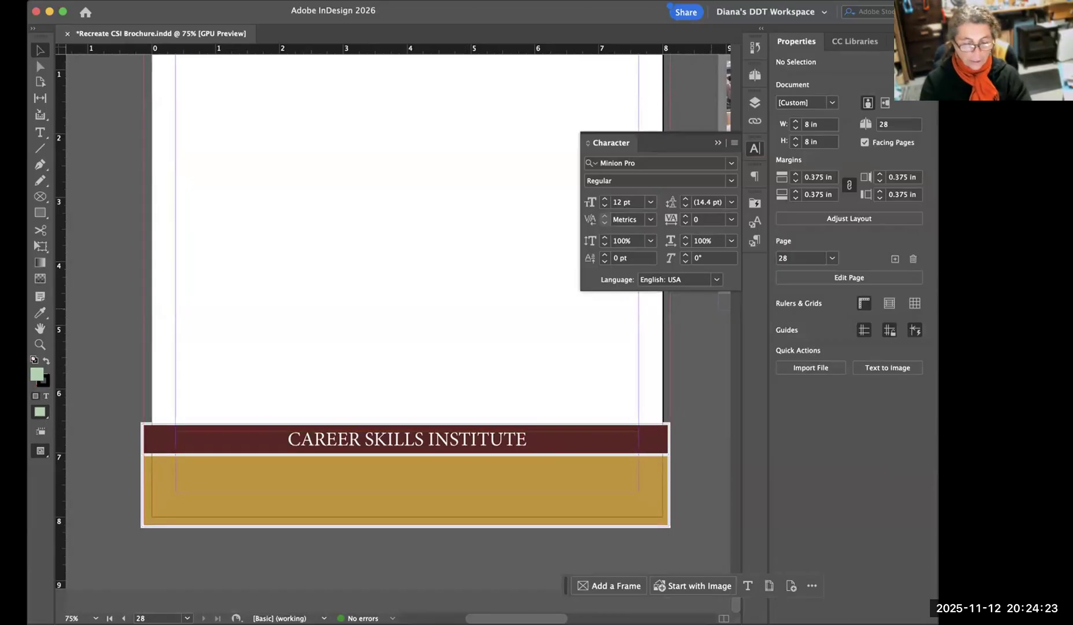
{"action": "key", "text": "super+equal"}
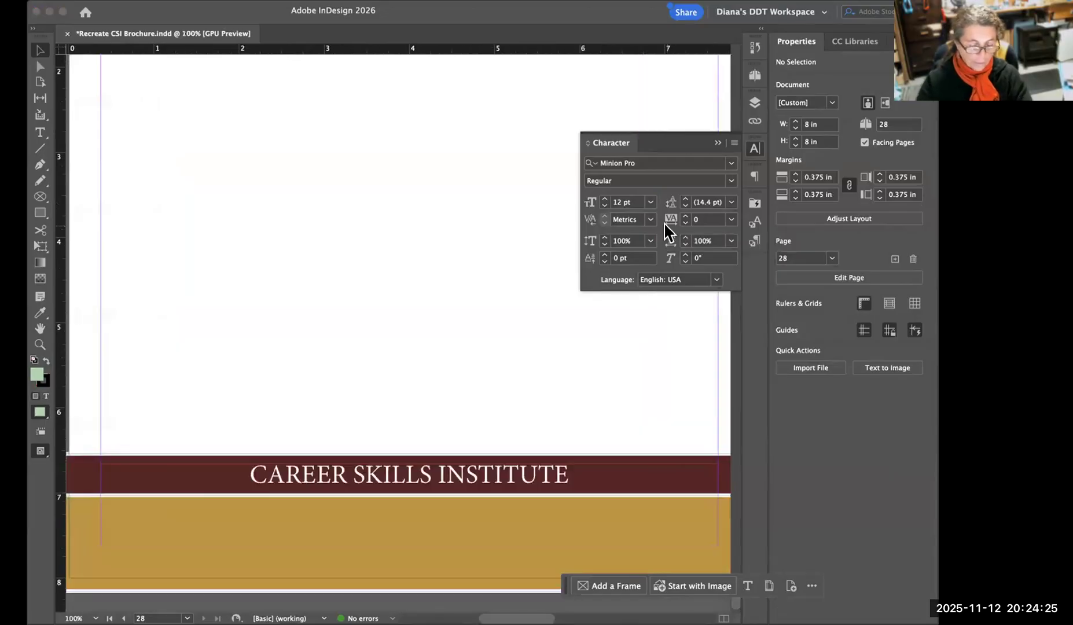
{"action": "key", "text": "super+minus"}
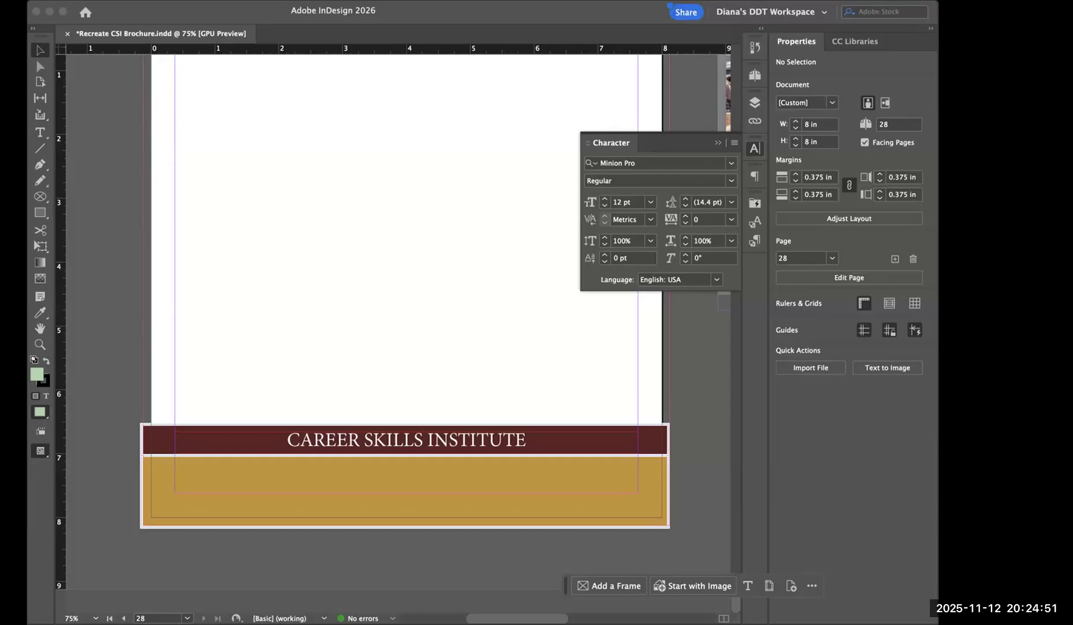
Check the footer layout on page 18 and on the A-Parent spread, and return to page 28.
{"action": "left_click", "coordinate": [718, 142]}
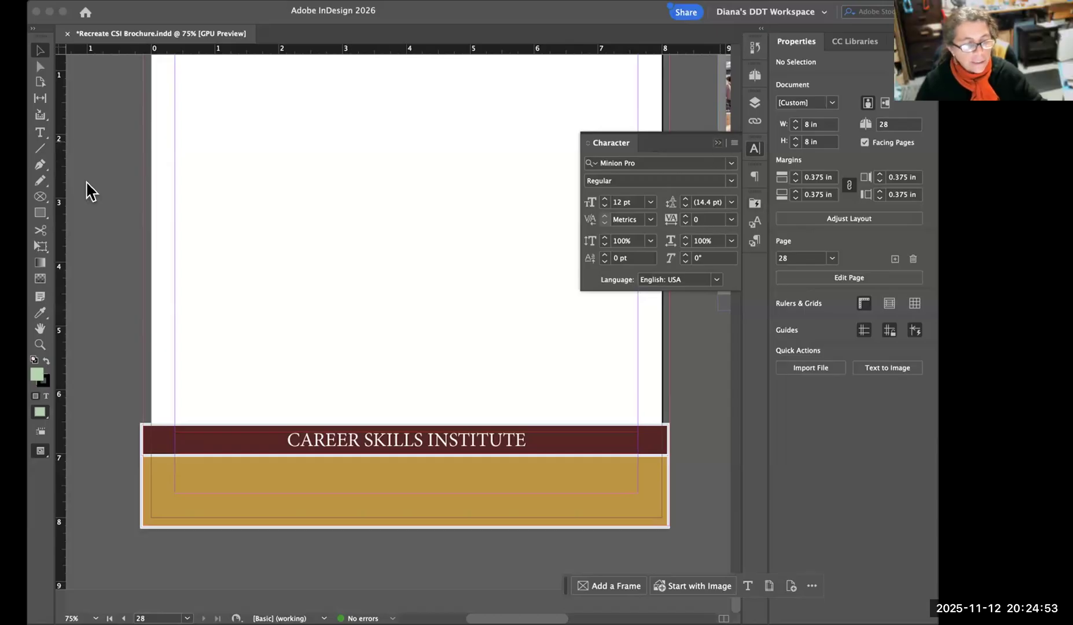
{"action": "left_click", "coordinate": [46, 131]}
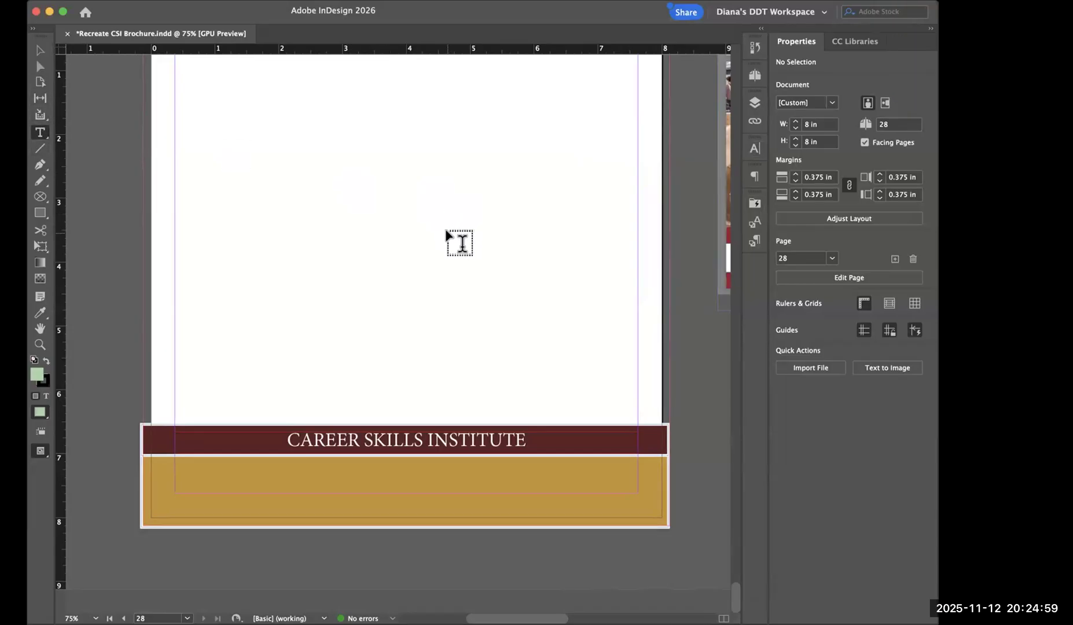
{"action": "left_click", "coordinate": [754, 76]}
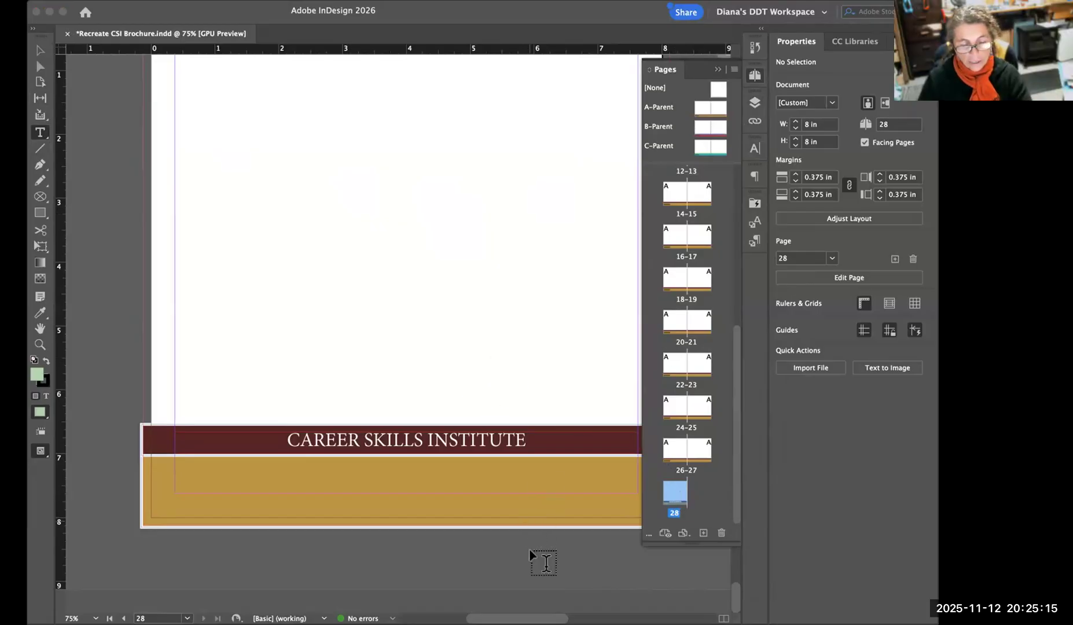
{"action": "left_click_drag", "start_coordinate": [550, 554], "coordinate": [508, 554]}
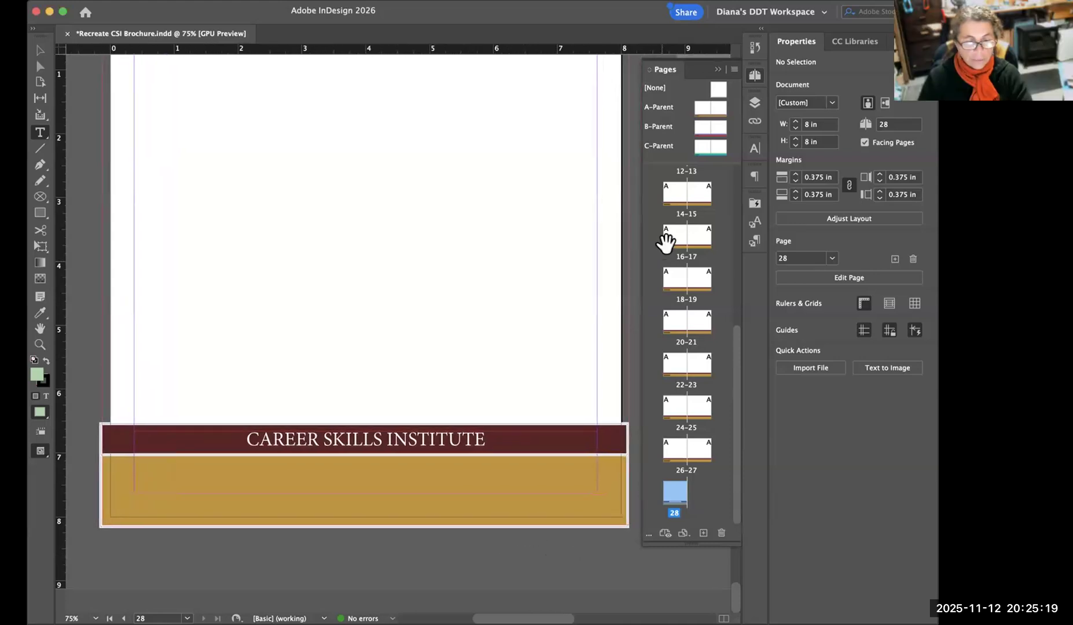
{"action": "double_click", "coordinate": [673, 281]}
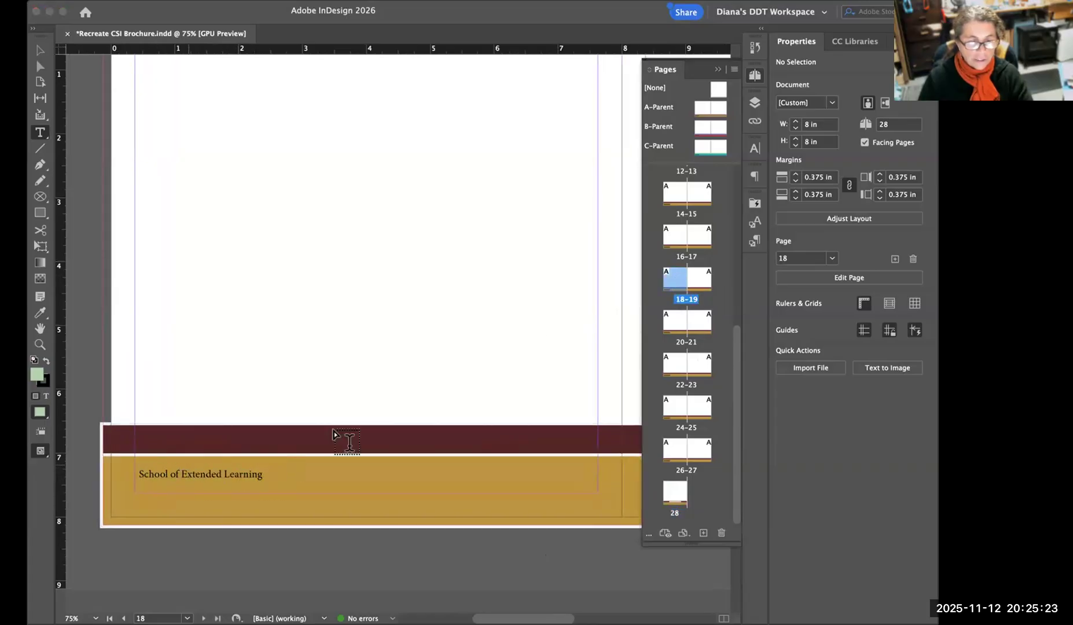
{"action": "double_click", "coordinate": [706, 109]}
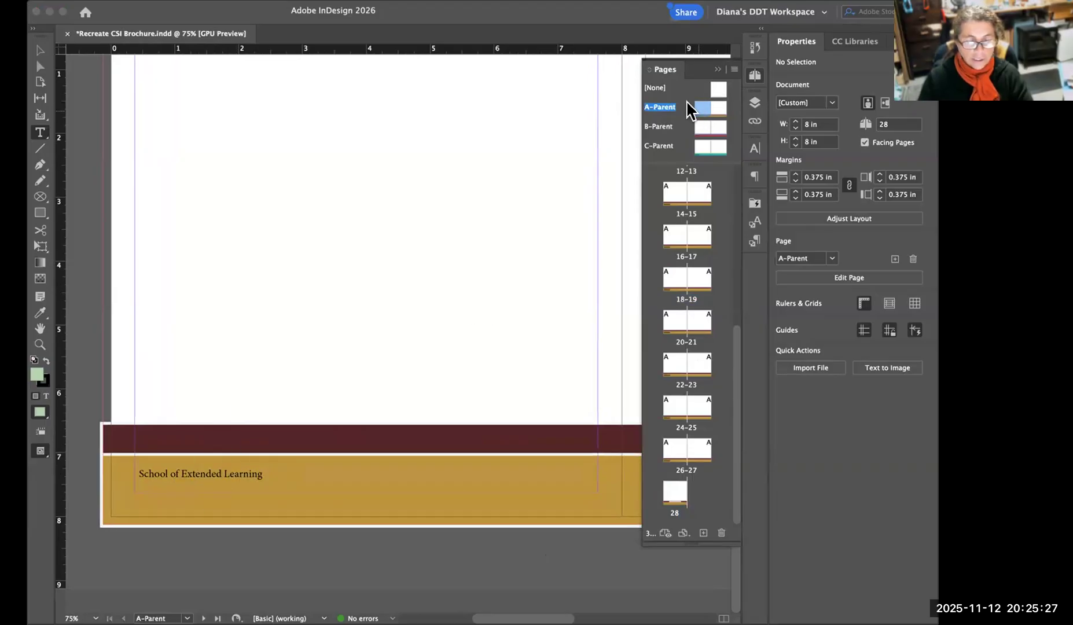
{"action": "double_click", "coordinate": [674, 496]}
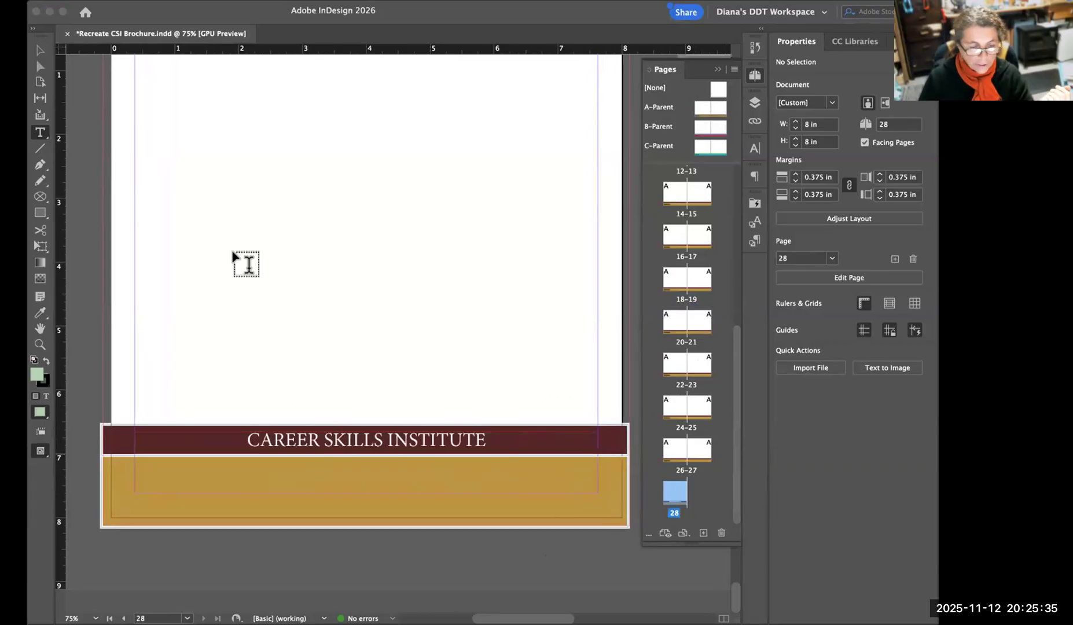
Preview the page 28 footer without guides and frame edges, and return to normal view.
{"action": "left_click", "coordinate": [40, 51]}
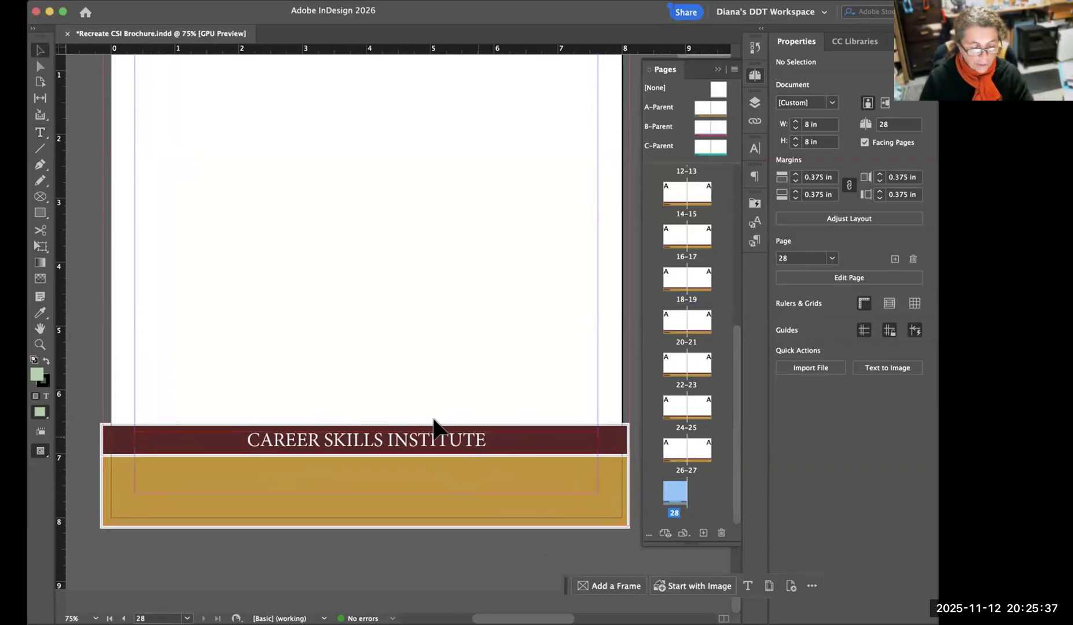
{"action": "key", "text": "w"}
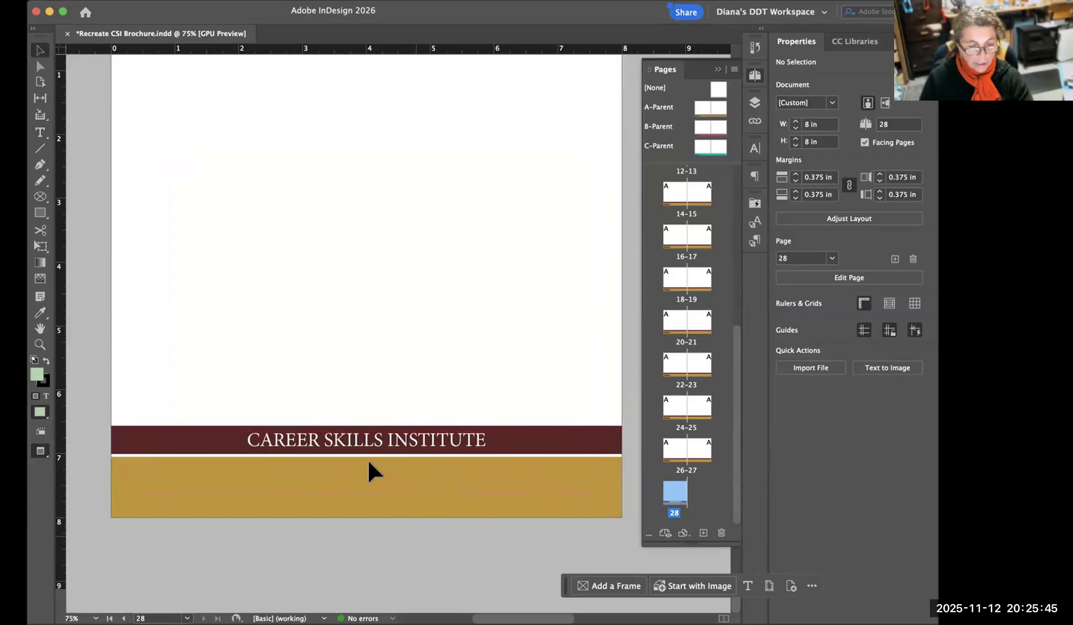
{"action": "key", "text": "w"}
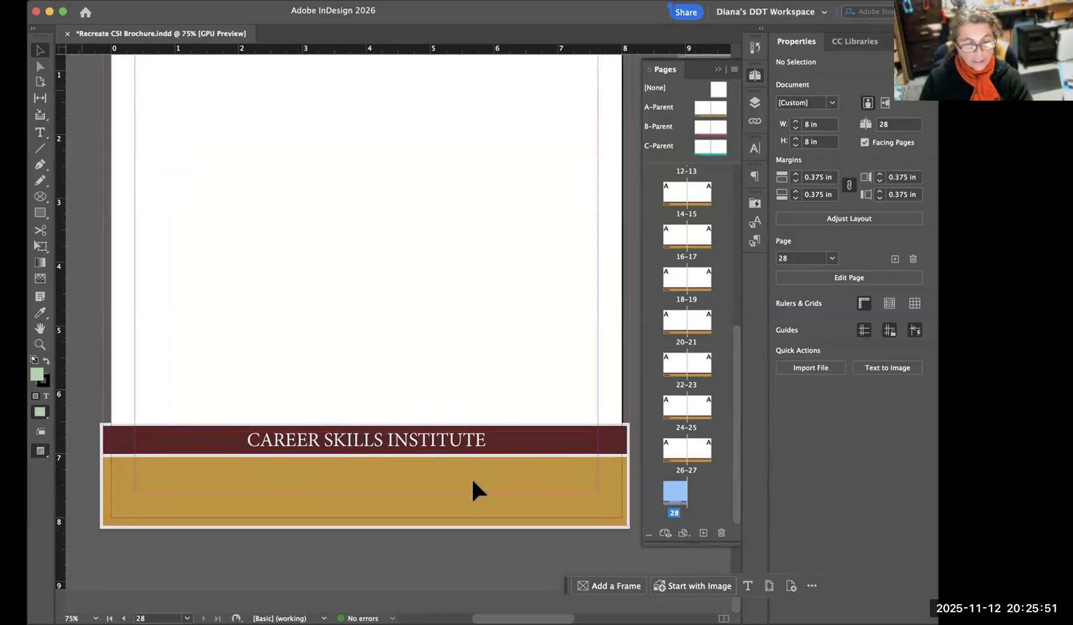
Select the "CAREER SKILLS INSTITUTE" text frame and filter its font choices to sans serif typefaces.
{"action": "left_click", "coordinate": [491, 441]}
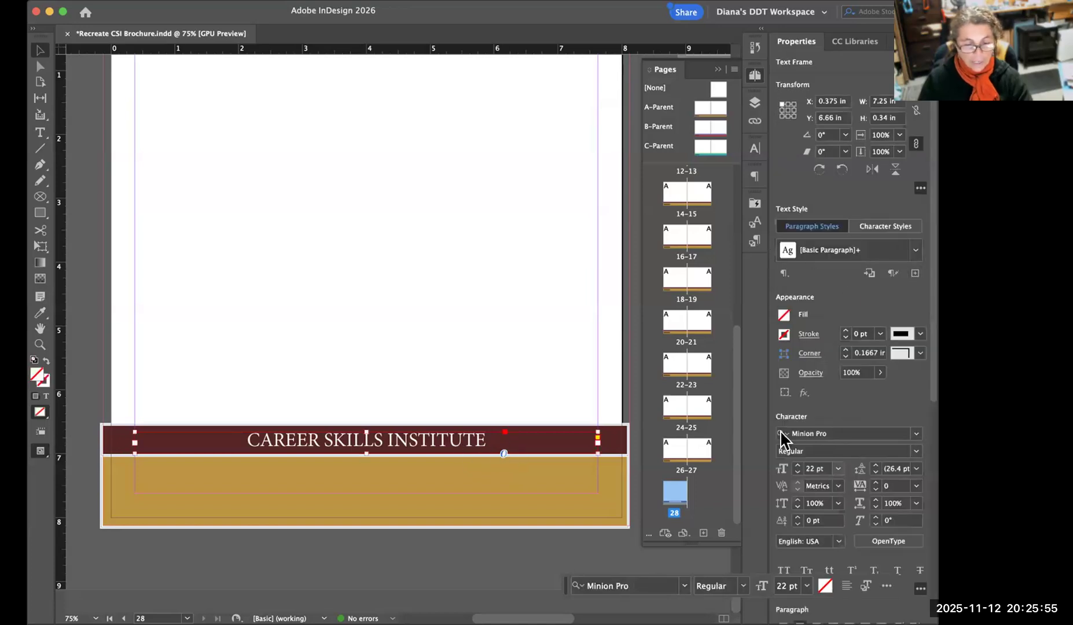
{"action": "left_click", "coordinate": [916, 435]}
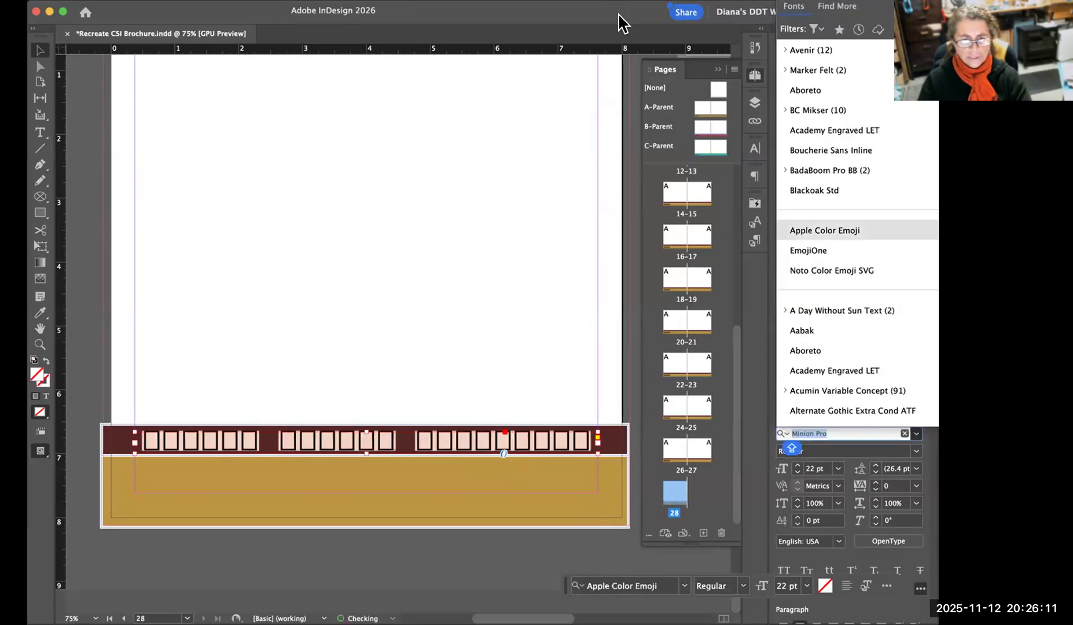
{"action": "left_click", "coordinate": [645, 25]}
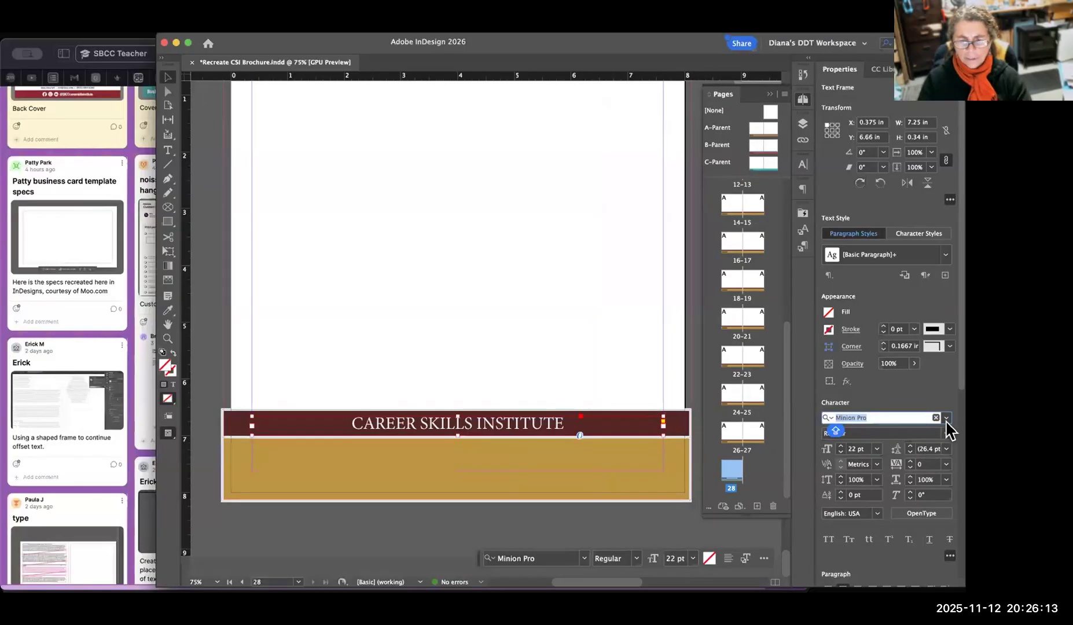
{"action": "left_click", "coordinate": [949, 424]}
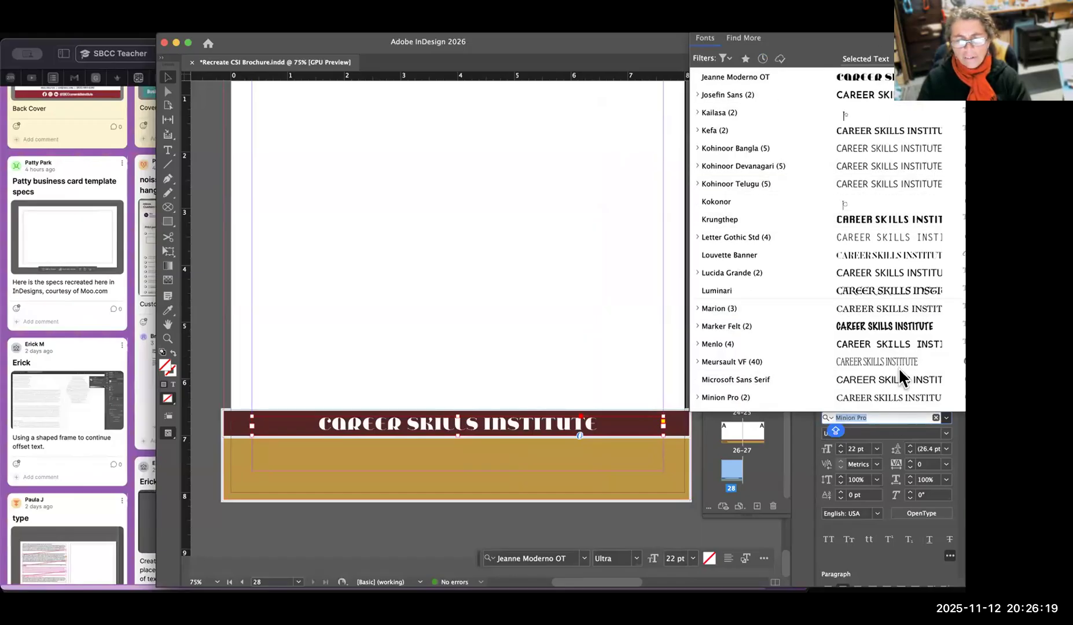
{"action": "left_click", "coordinate": [724, 58]}
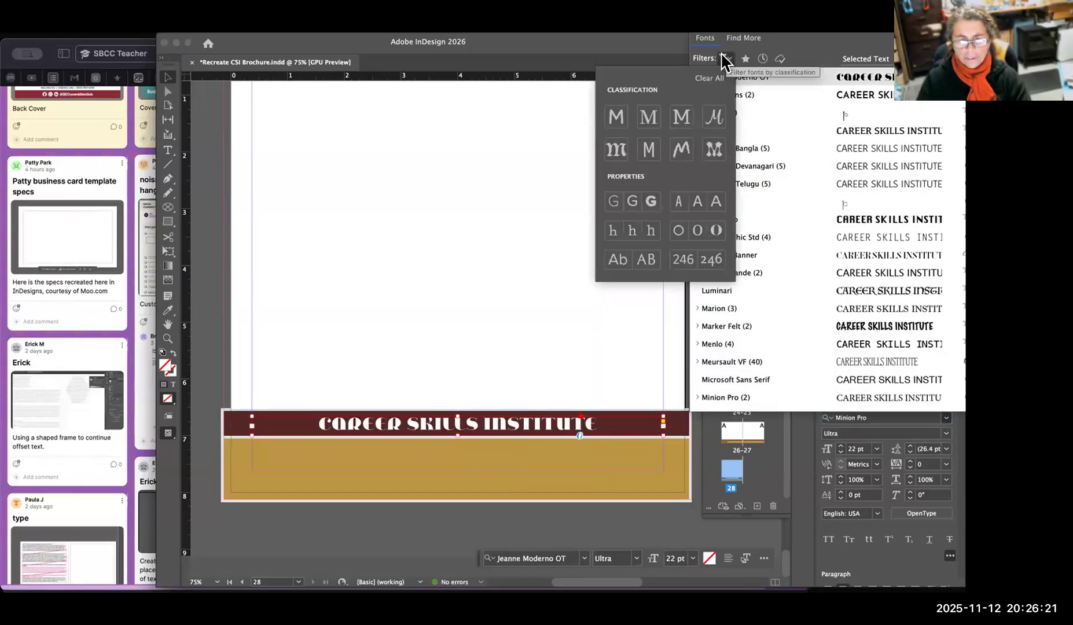
{"action": "left_click", "coordinate": [616, 117]}
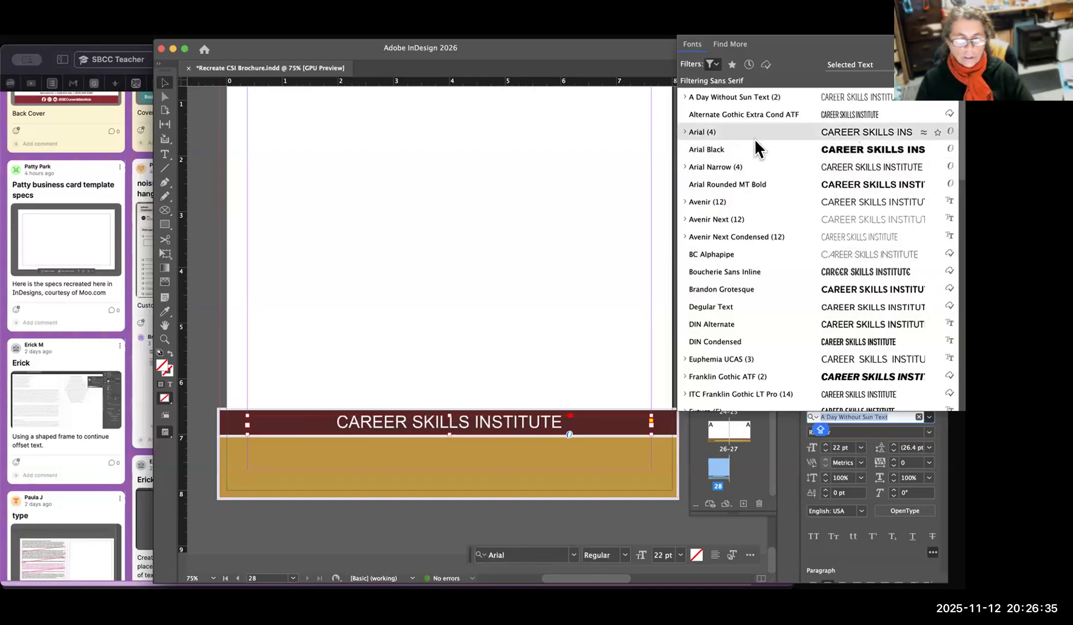
Set the "CAREER SKILLS INSTITUTE" text to Avenir Black after checking the reference back cover beside the page.
{"action": "left_click", "coordinate": [685, 131]}
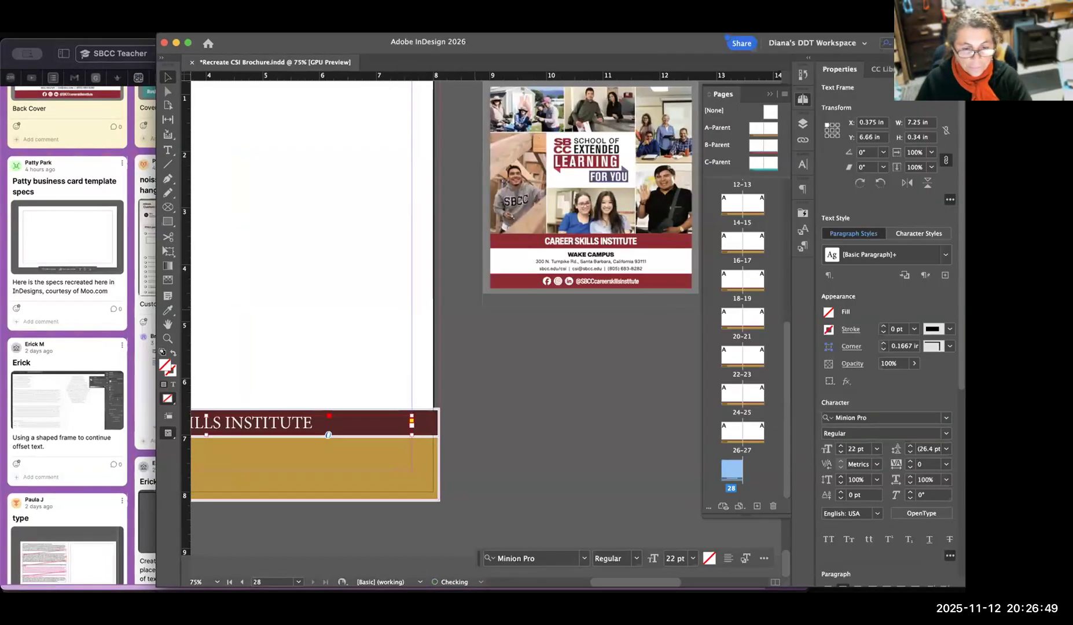
{"action": "scroll", "coordinate": [487, 290], "scroll_direction": "left", "scroll_amount": 5}
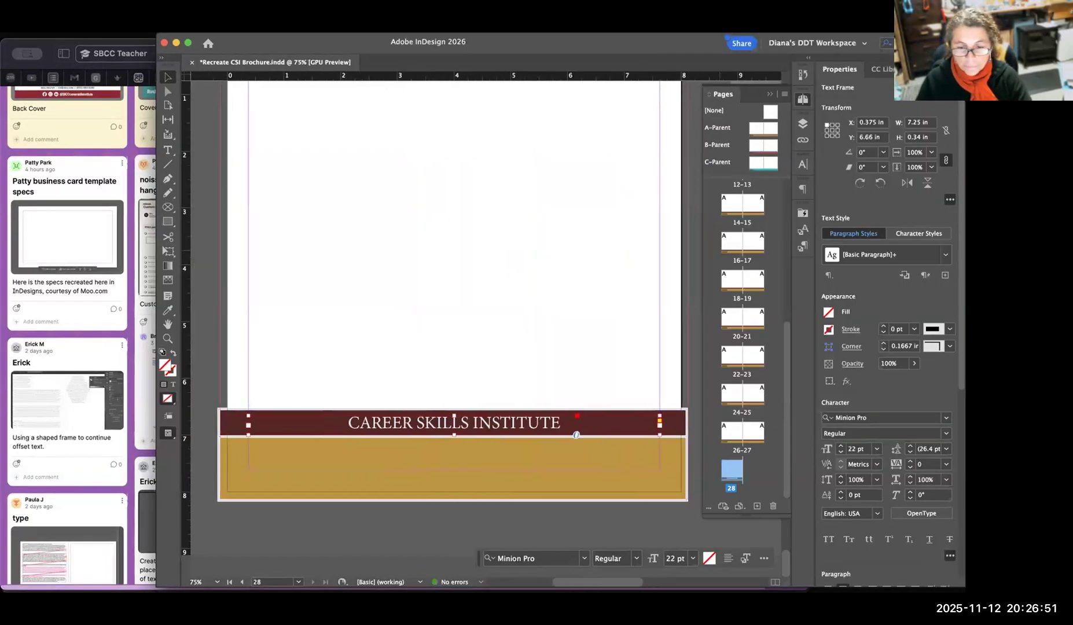
{"action": "left_click", "coordinate": [947, 418]}
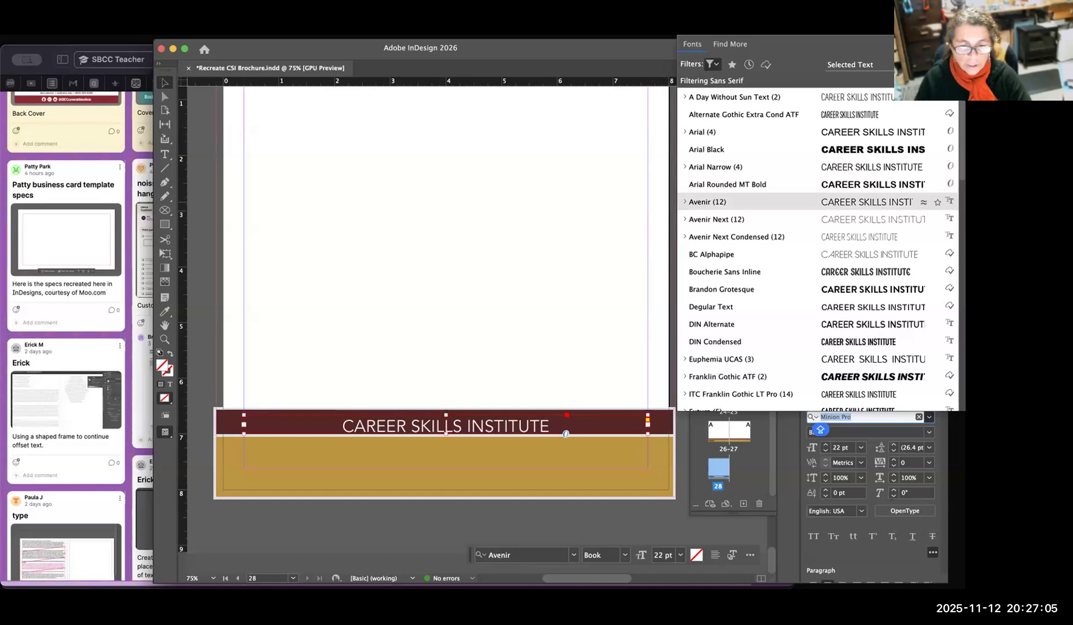
{"action": "left_click", "coordinate": [685, 202]}
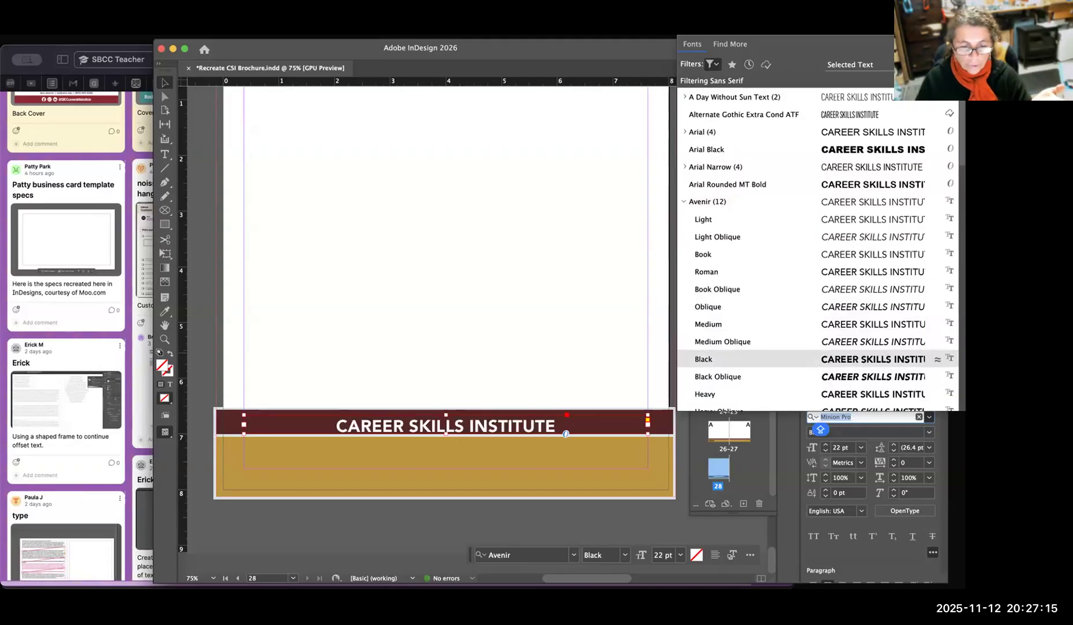
{"action": "left_click", "coordinate": [718, 360]}
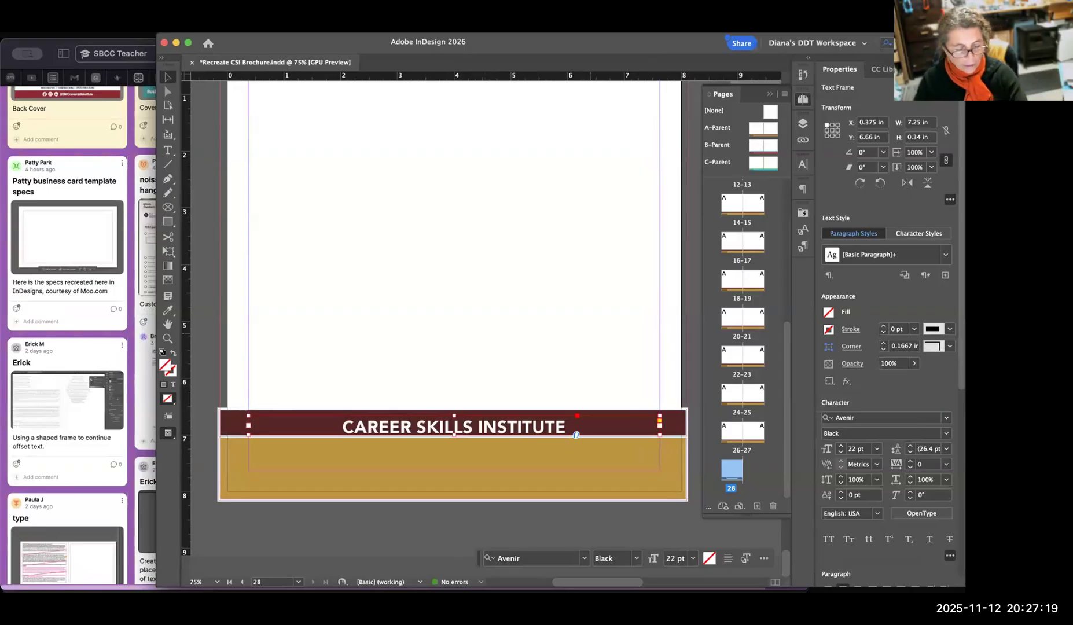
Switch to preview mode and move the "CAREER SKILLS INSTITUTE" frame up slightly to a Y position of about 6.614 in.
{"action": "key", "text": "super+shift+a"}
{"action": "key", "text": "w"}
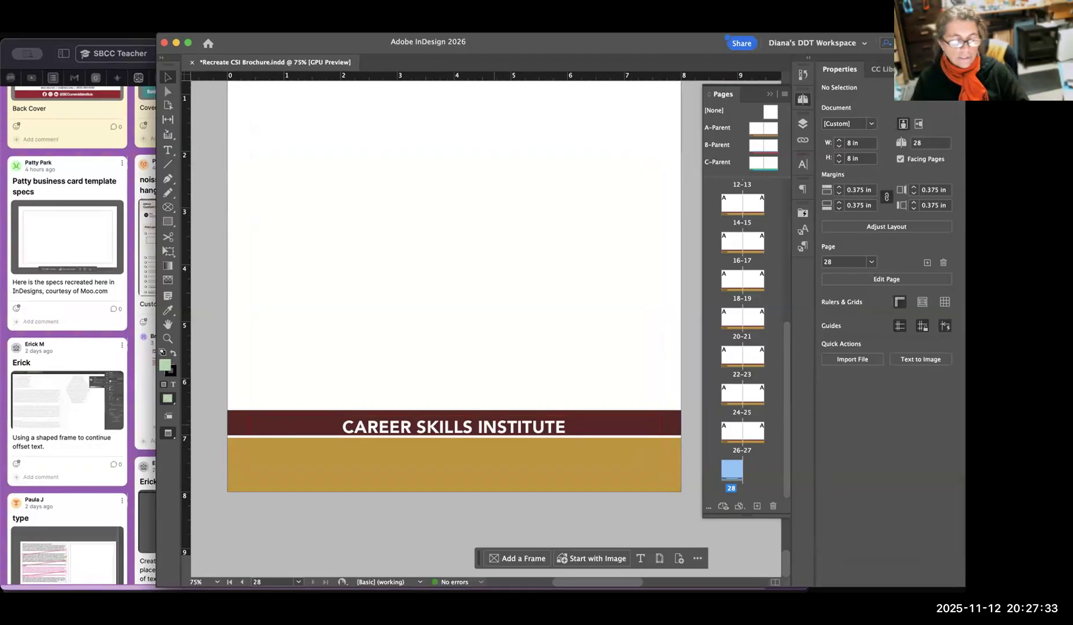
{"action": "left_click_drag", "start_coordinate": [494, 428], "coordinate": [493, 425]}
{"action": "key", "text": "super+shift+a"}
{"action": "left_click_drag", "start_coordinate": [575, 430], "coordinate": [575, 430]}
{"action": "left_click", "coordinate": [555, 543]}
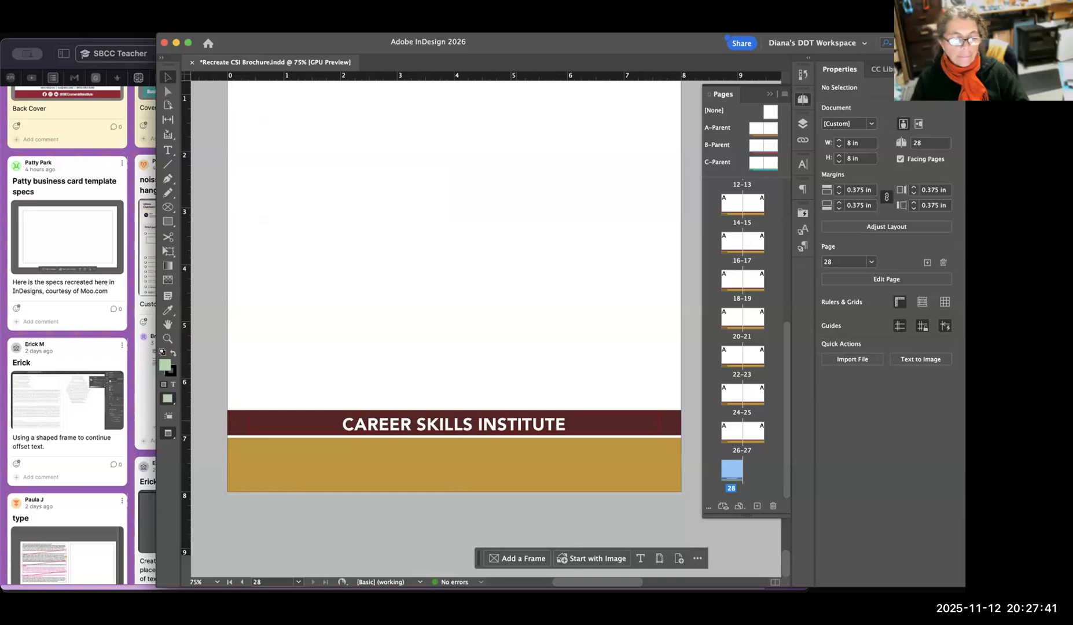
Examine the repositioned footer text in preview and compare it with the reference back cover.
{"action": "left_click", "coordinate": [576, 432]}
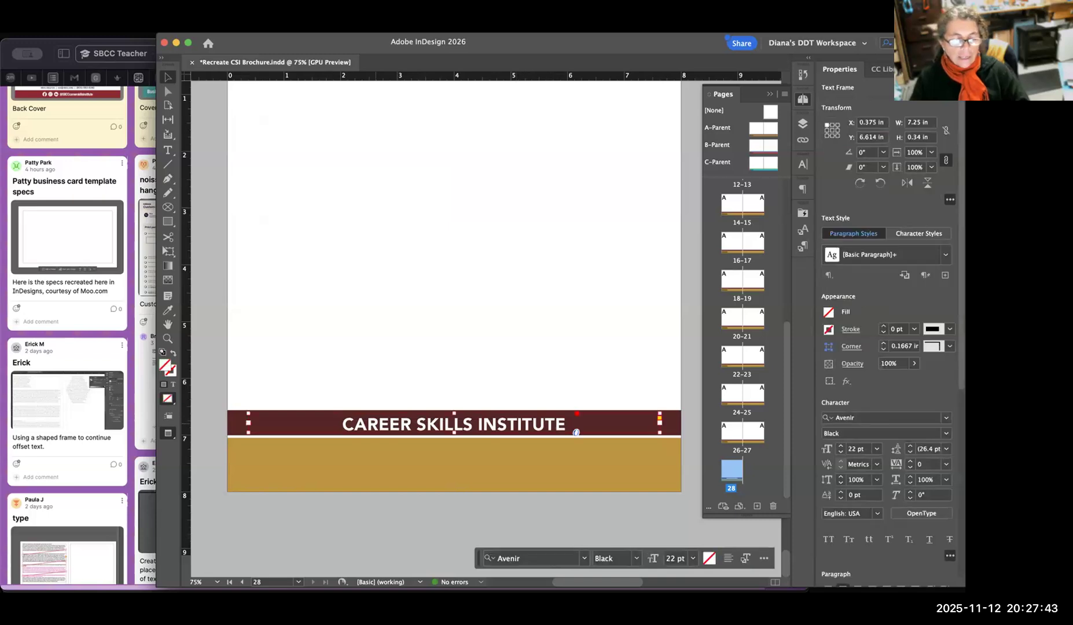
{"action": "left_click", "coordinate": [579, 338]}
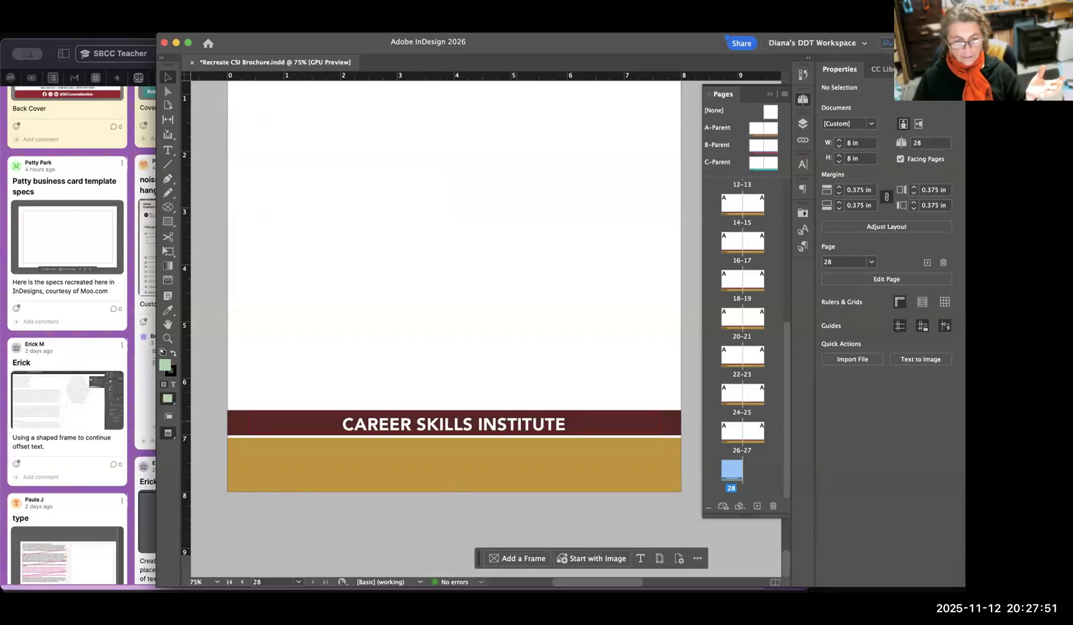
{"action": "scroll", "coordinate": [527, 231], "scroll_direction": "right", "scroll_amount": 1}
{"action": "scroll", "coordinate": [527, 231], "scroll_direction": "left", "scroll_amount": 1}
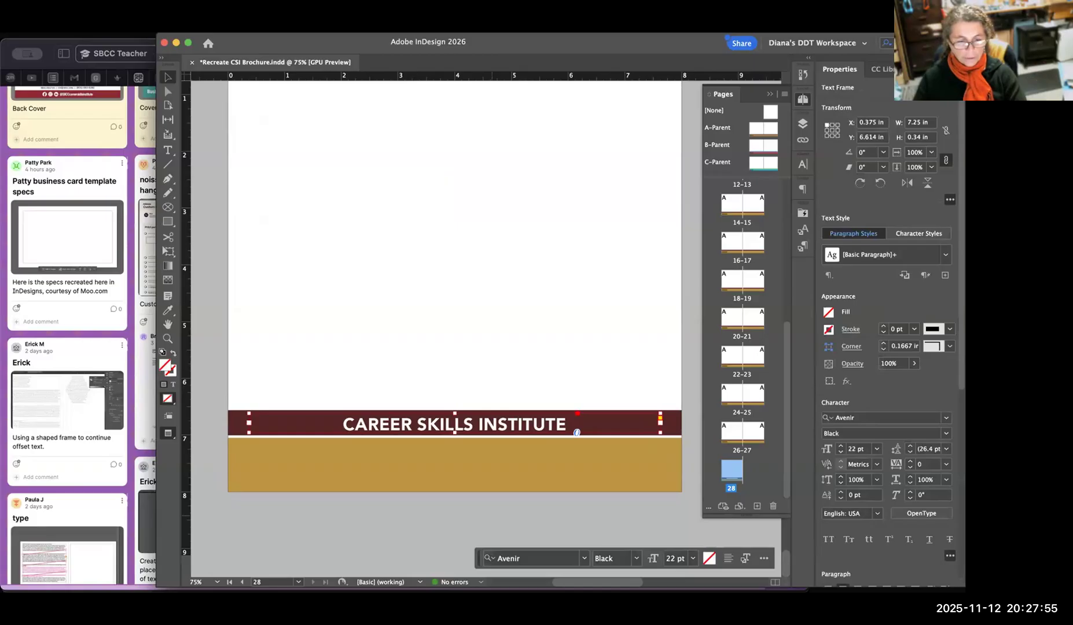
{"action": "left_click", "coordinate": [495, 514]}
{"action": "scroll", "coordinate": [468, 470], "scroll_direction": "left", "scroll_amount": 1}
{"action": "scroll", "coordinate": [468, 470], "scroll_direction": "right", "scroll_amount": 1}
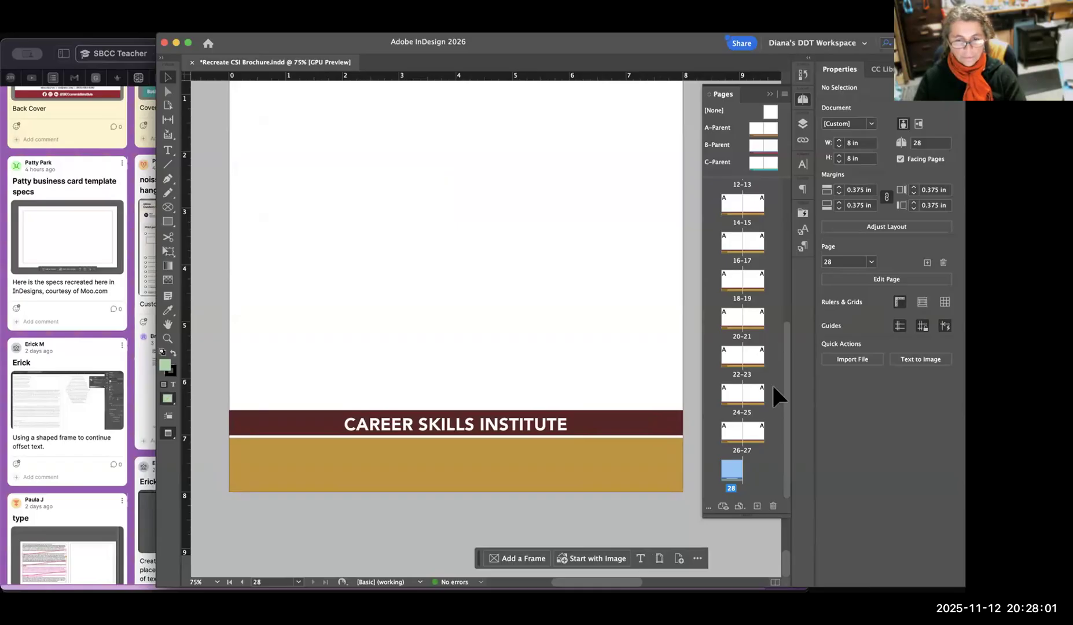
{"action": "scroll", "coordinate": [792, 556], "scroll_direction": "up", "scroll_amount": 3}
{"action": "scroll", "coordinate": [792, 578], "scroll_direction": "down", "scroll_amount": 3}
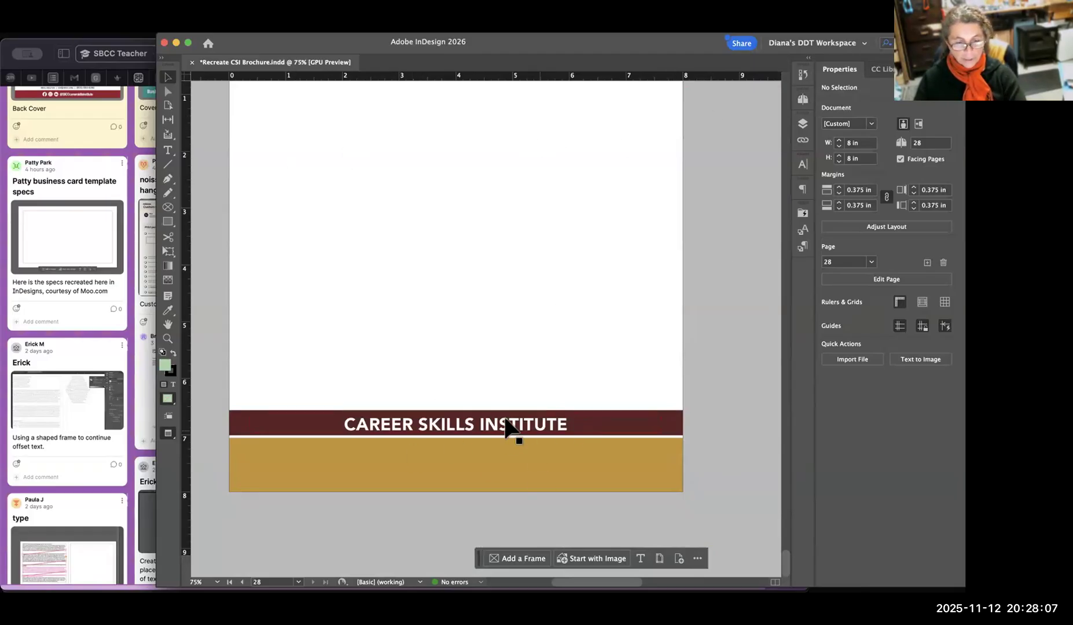
Select the "CAREER SKILLS INSTITUTE" text frame and examine its kerning and tracking settings.
{"action": "left_click", "coordinate": [550, 431]}
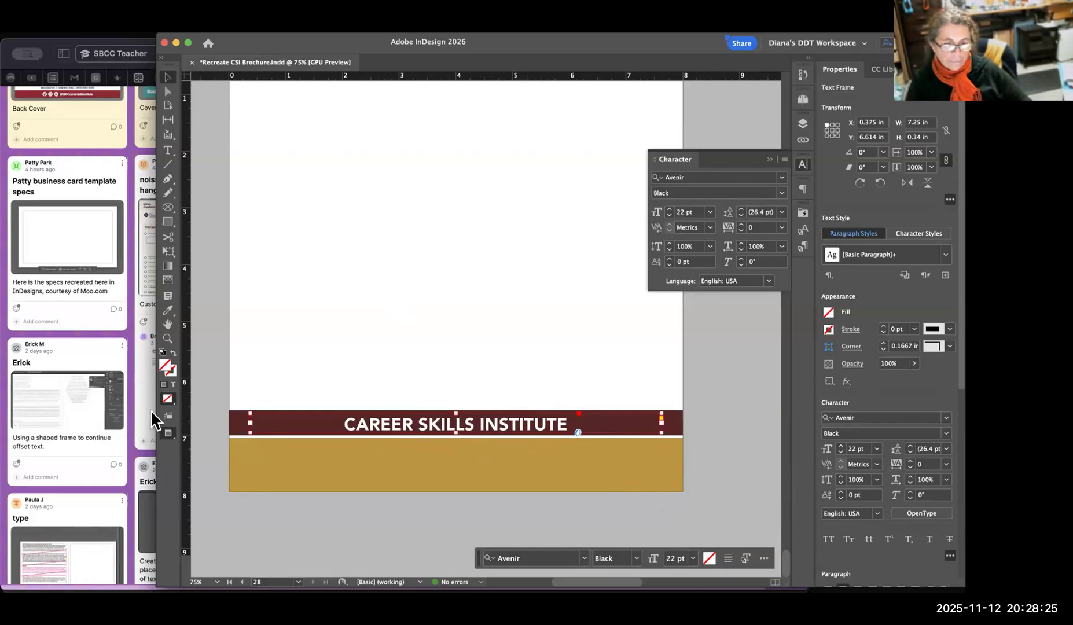
{"action": "mouse_move", "coordinate": [632, 145]}
{"action": "left_mouse_down"}
{"action": "mouse_move", "coordinate": [766, 280]}
{"action": "mouse_move", "coordinate": [754, 121]}
{"action": "left_mouse_up"}
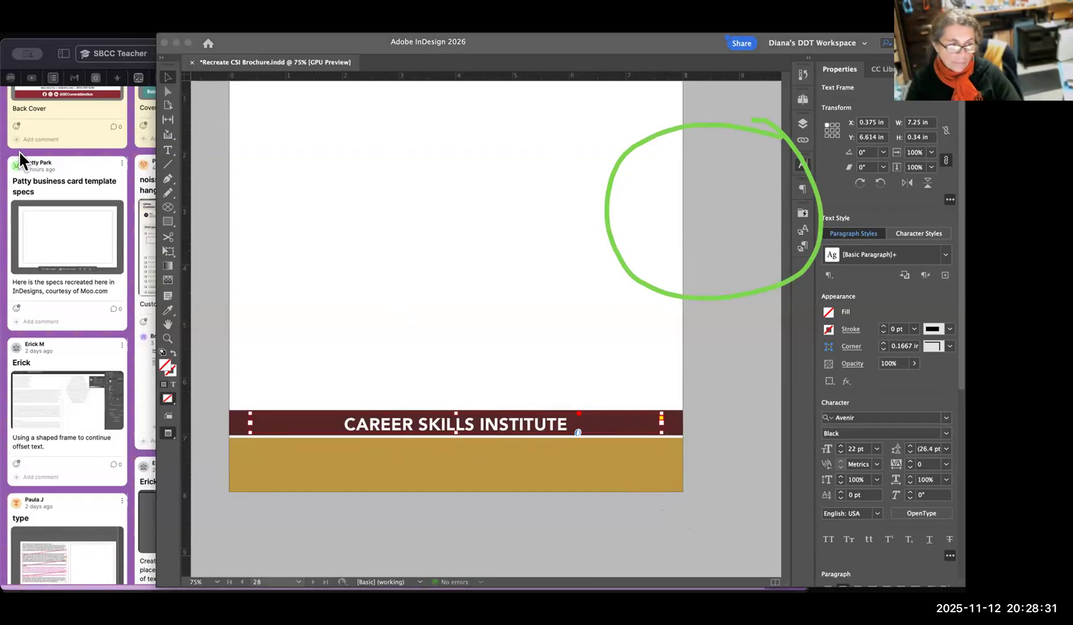
{"action": "left_click", "coordinate": [802, 166]}
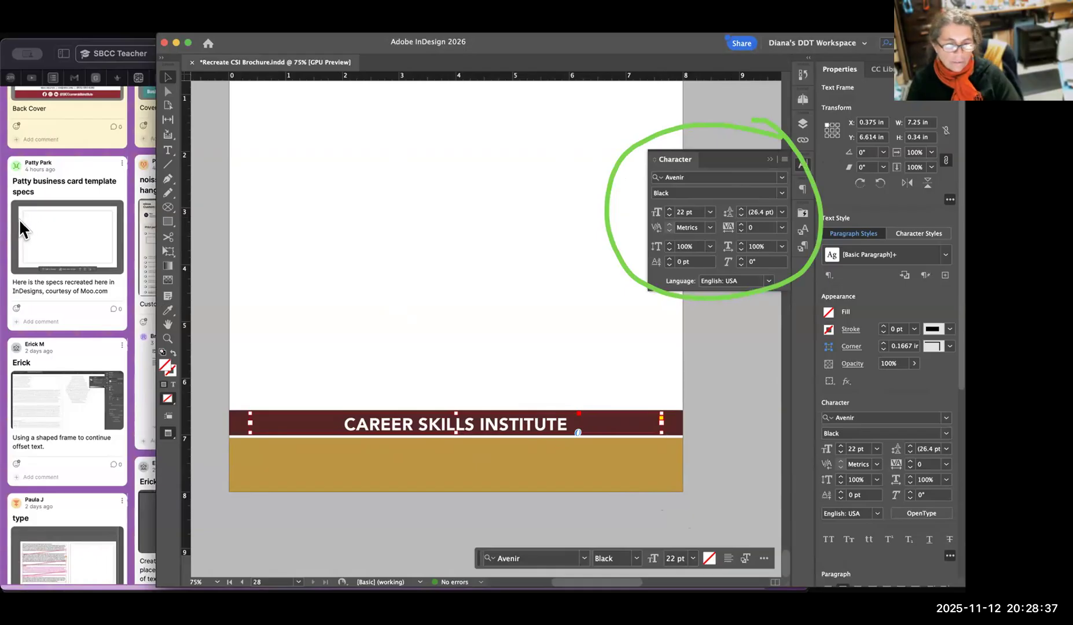
{"action": "mouse_move", "coordinate": [786, 218]}
{"action": "left_mouse_down"}
{"action": "mouse_move", "coordinate": [726, 226]}
{"action": "mouse_move", "coordinate": [728, 239]}
{"action": "mouse_move", "coordinate": [781, 231]}
{"action": "left_mouse_up"}
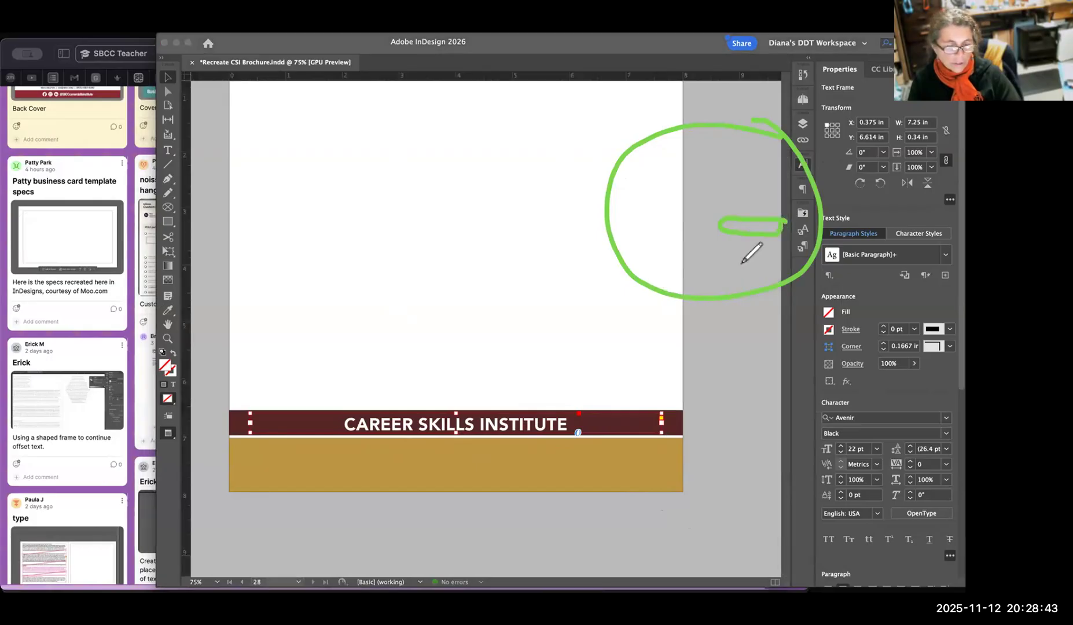
{"action": "key", "text": "super+z"}
{"action": "left_click", "coordinate": [15, 145]}
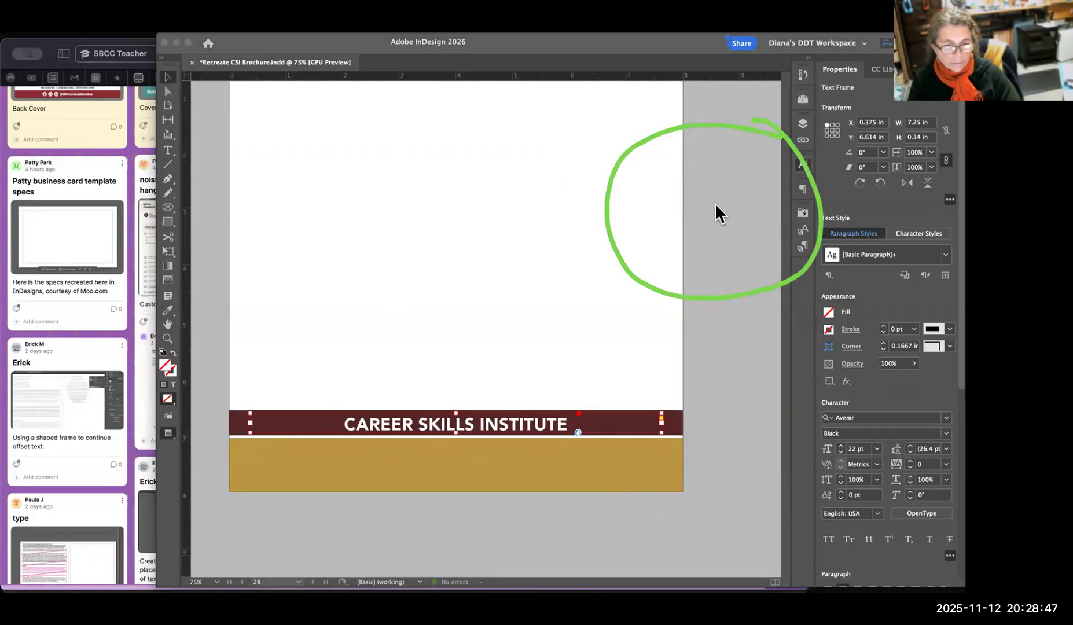
{"action": "key", "text": "super+z"}
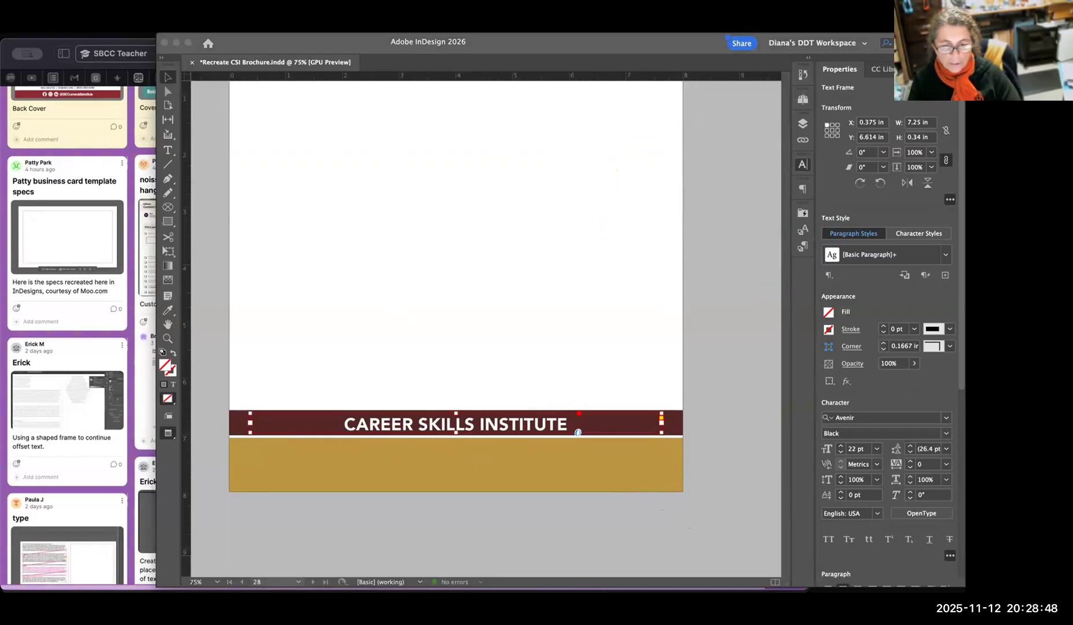
{"action": "left_click", "coordinate": [964, 379]}
{"action": "scroll", "coordinate": [961, 382], "scroll_direction": "down", "scroll_amount": 10}
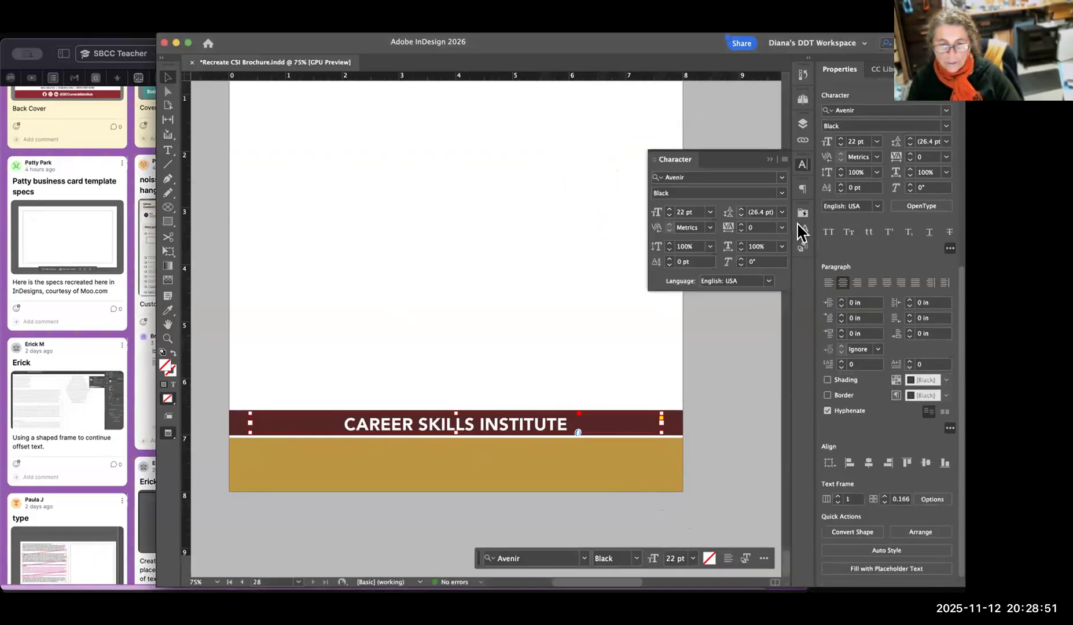
{"action": "left_click", "coordinate": [800, 168]}
{"action": "left_click", "coordinate": [29, 223]}
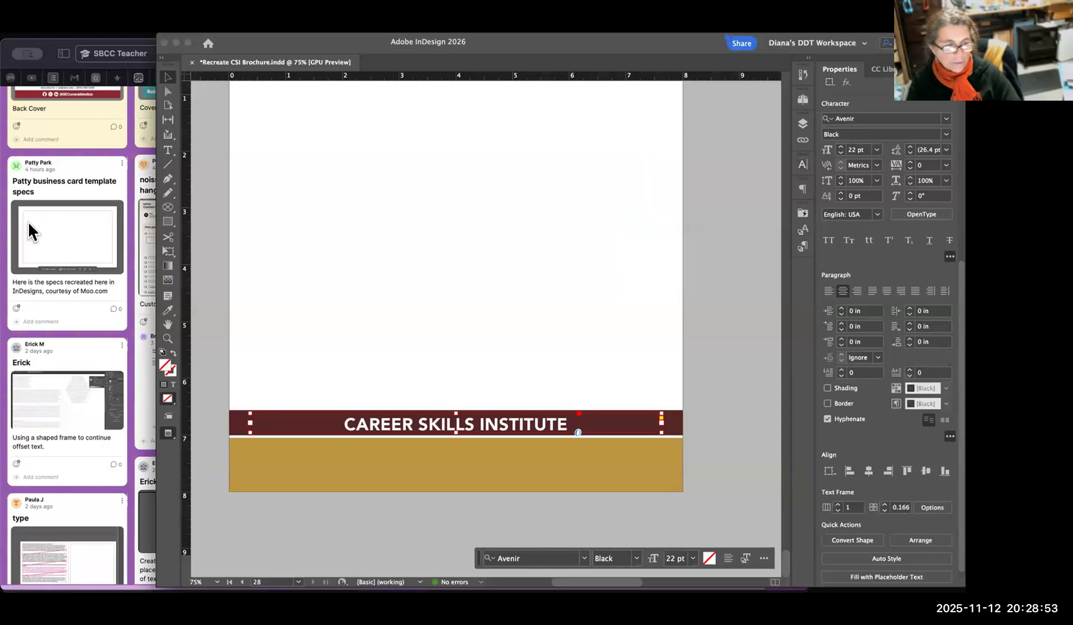
{"action": "mouse_move", "coordinate": [894, 155]}
{"action": "left_mouse_down"}
{"action": "mouse_move", "coordinate": [899, 181]}
{"action": "mouse_move", "coordinate": [907, 159]}
{"action": "left_mouse_up"}
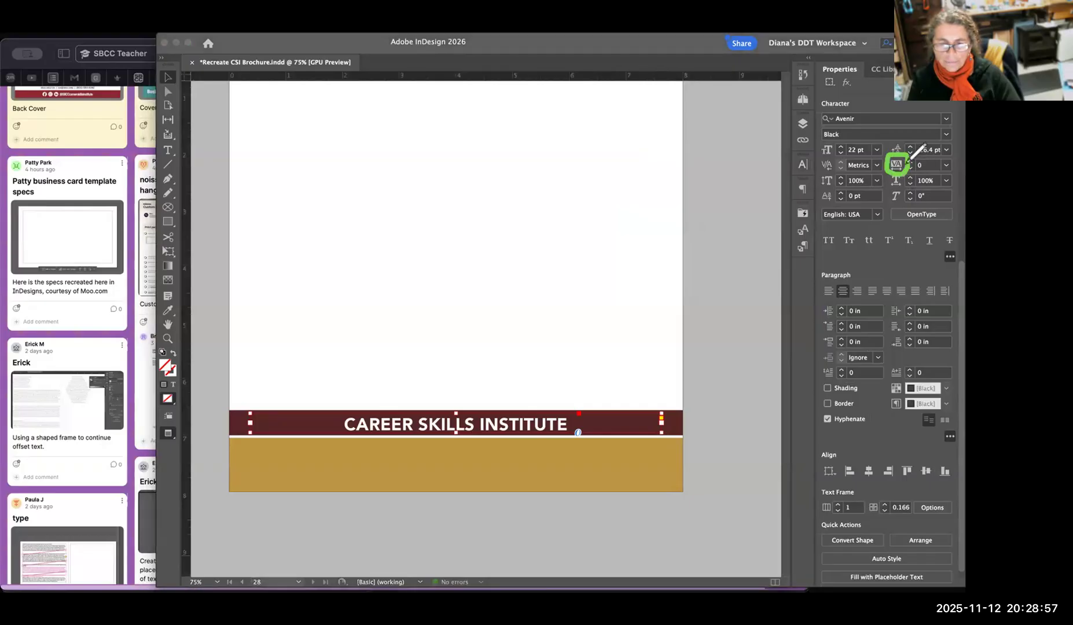
{"action": "mouse_move", "coordinate": [837, 154]}
{"action": "left_mouse_down"}
{"action": "mouse_move", "coordinate": [827, 174]}
{"action": "mouse_move", "coordinate": [840, 157]}
{"action": "left_mouse_up"}
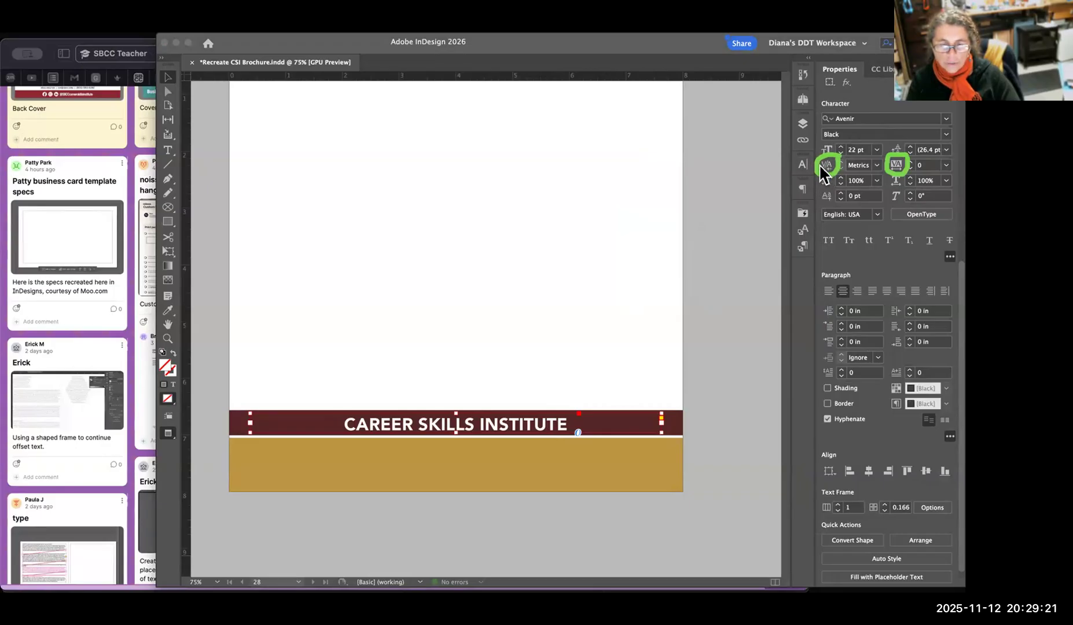
Set the tracking of the "CAREER SKILLS INSTITUTE" text to 200.
{"action": "left_click", "coordinate": [896, 163]}
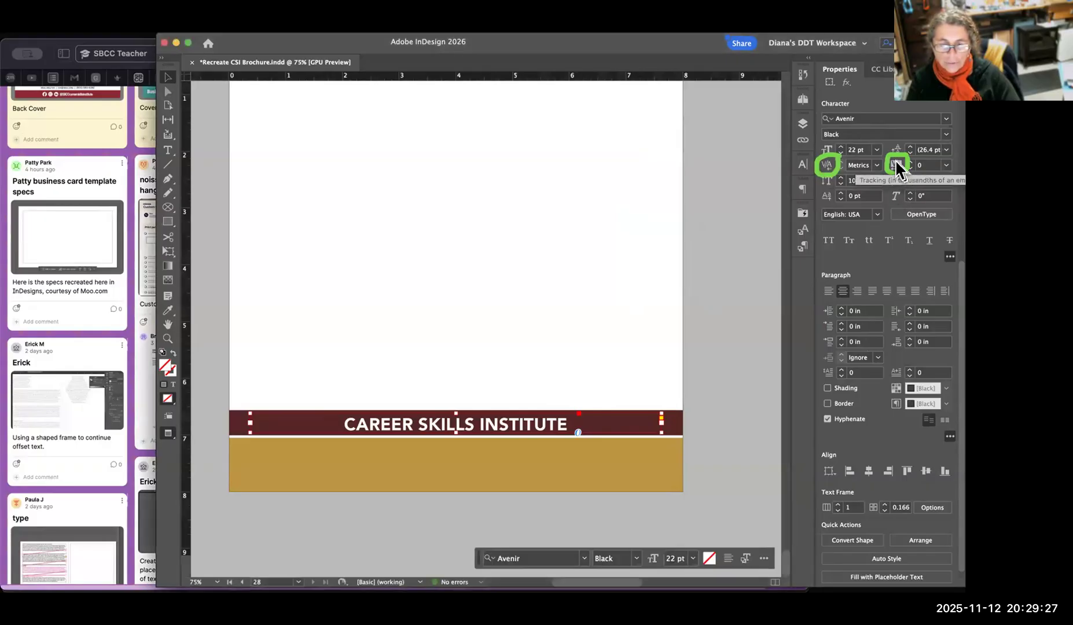
{"action": "left_click", "coordinate": [928, 165]}
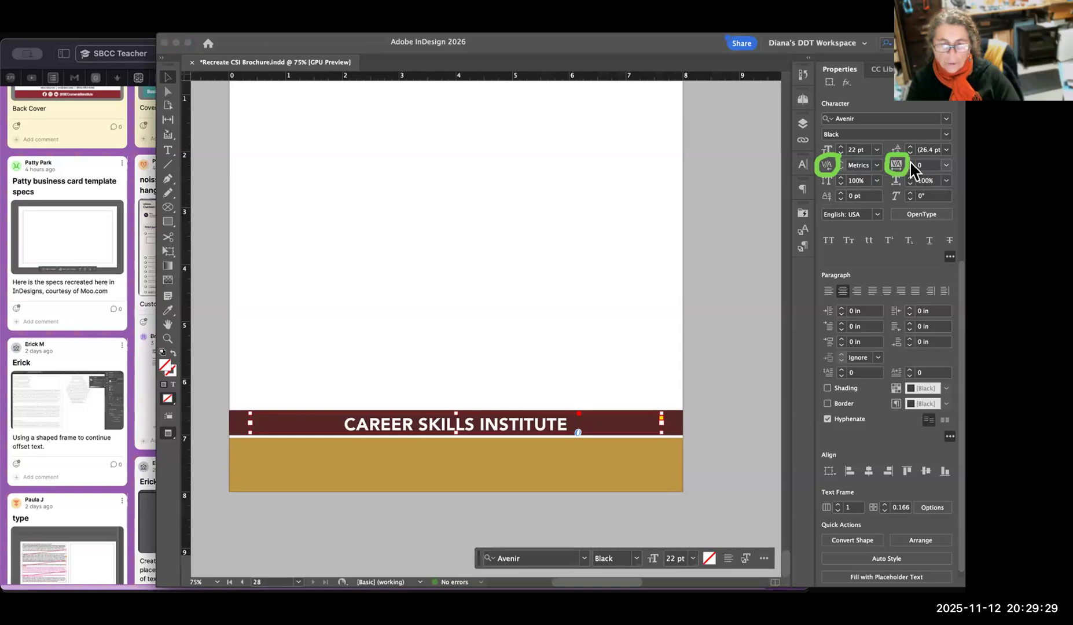
{"action": "left_click", "coordinate": [946, 166]}
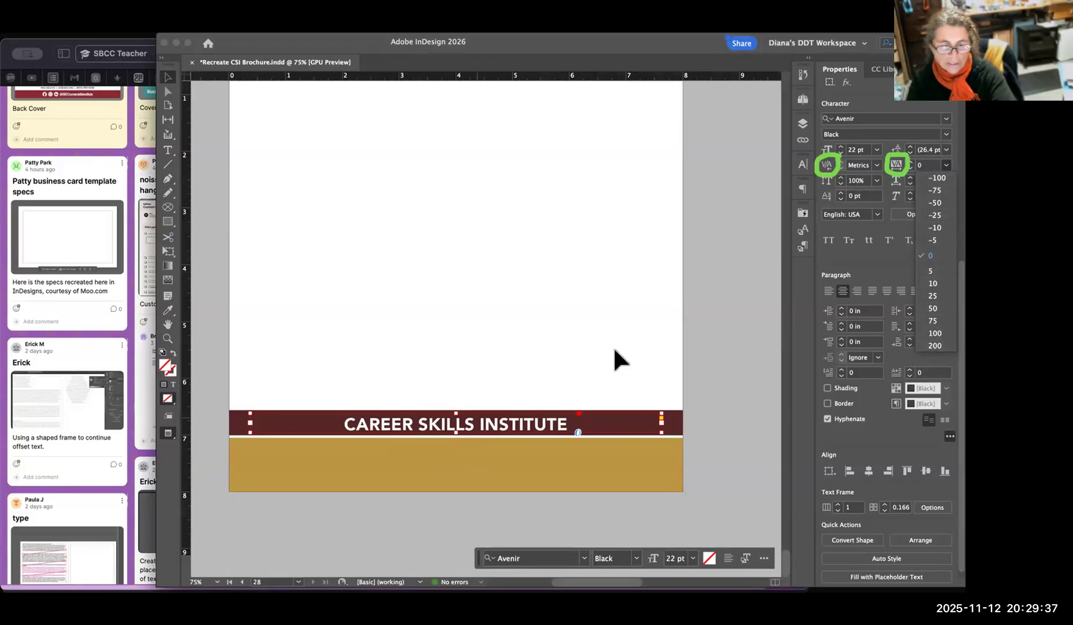
{"action": "left_click", "coordinate": [937, 347]}
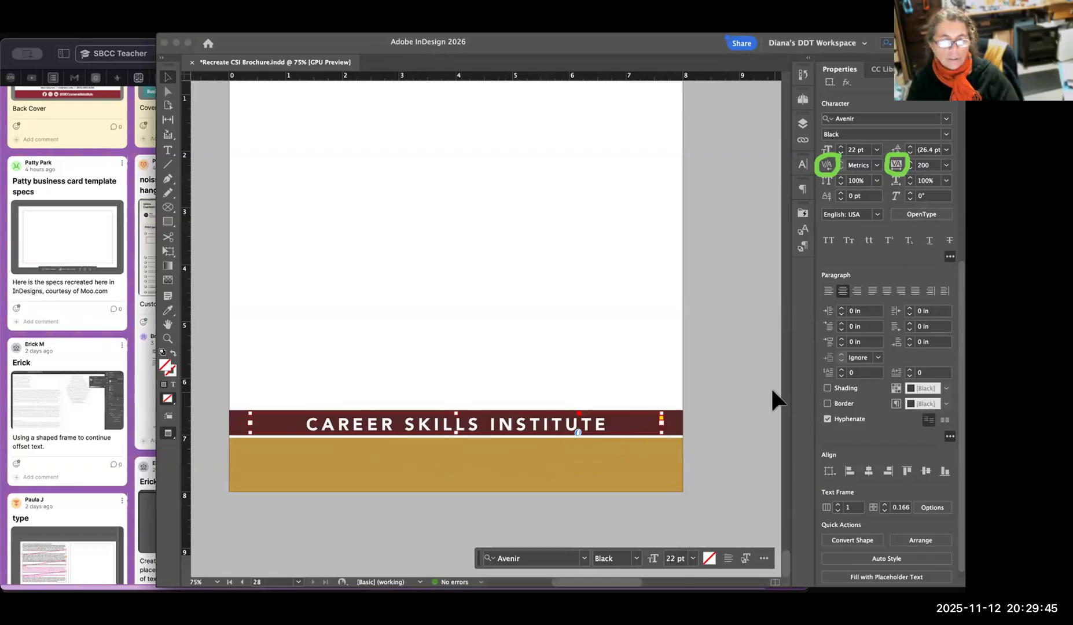
Try tracking values of -100, 0 and 50 on the "CAREER SKILLS INSTITUTE" text.
{"action": "left_click", "coordinate": [946, 166]}
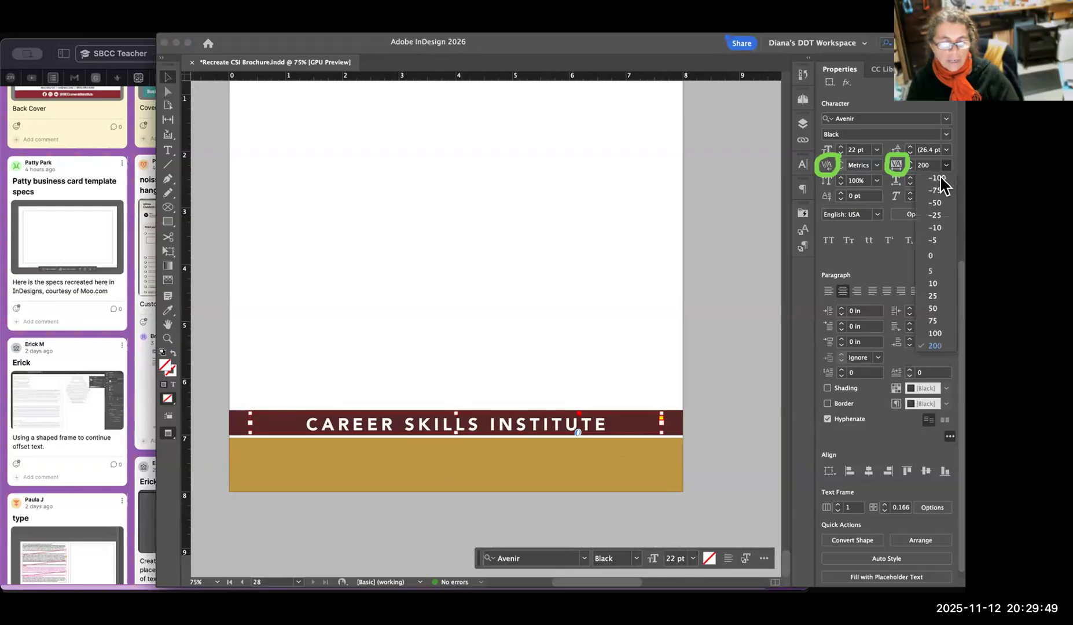
{"action": "left_click", "coordinate": [942, 177]}
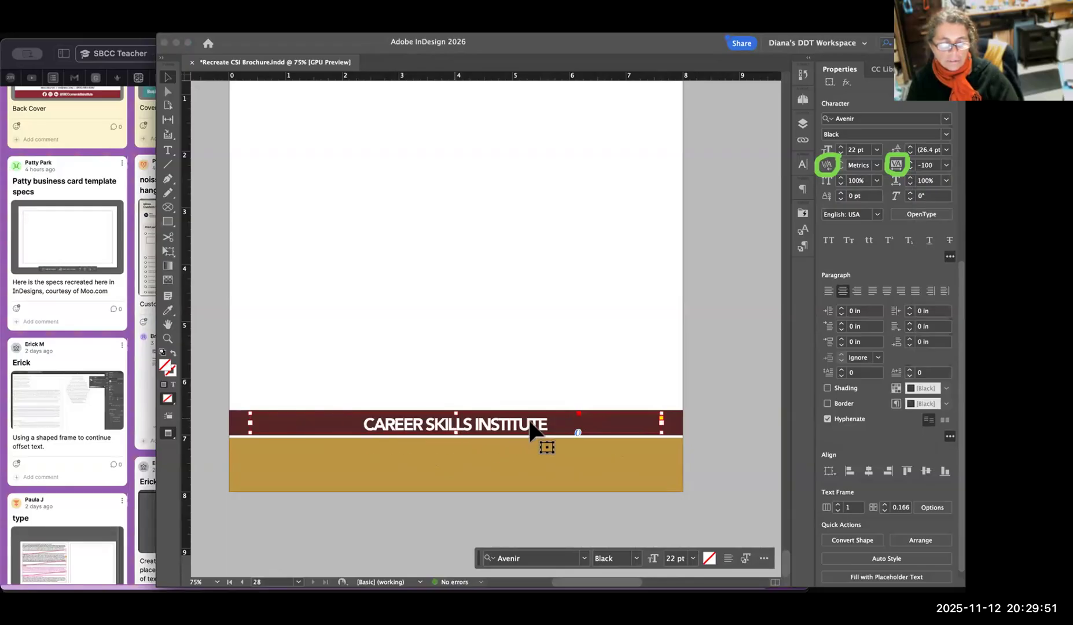
{"action": "left_click", "coordinate": [946, 165]}
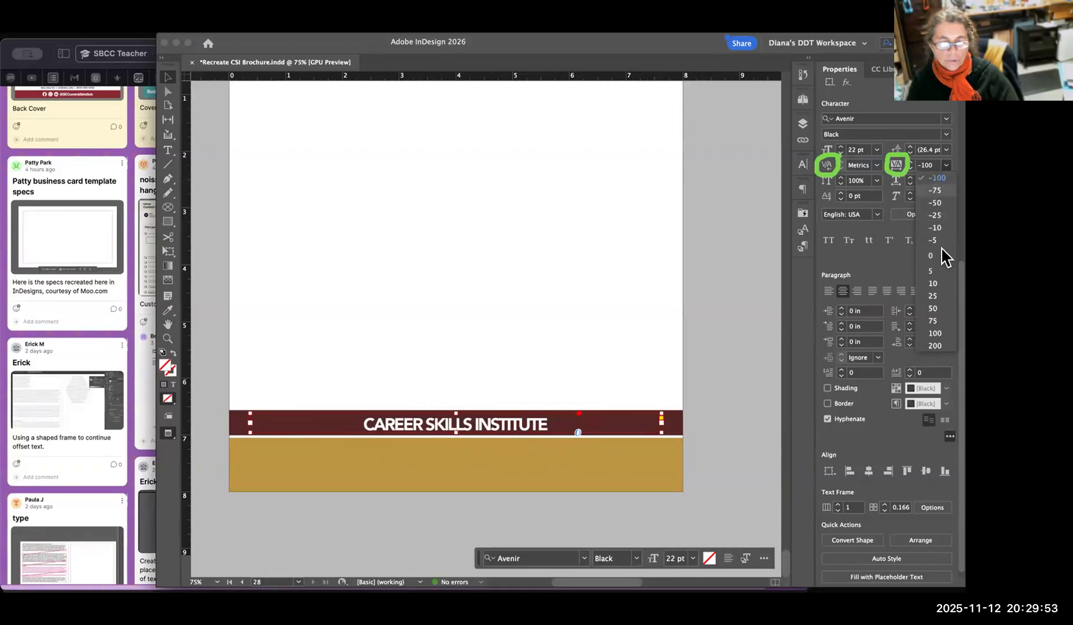
{"action": "left_click", "coordinate": [933, 256]}
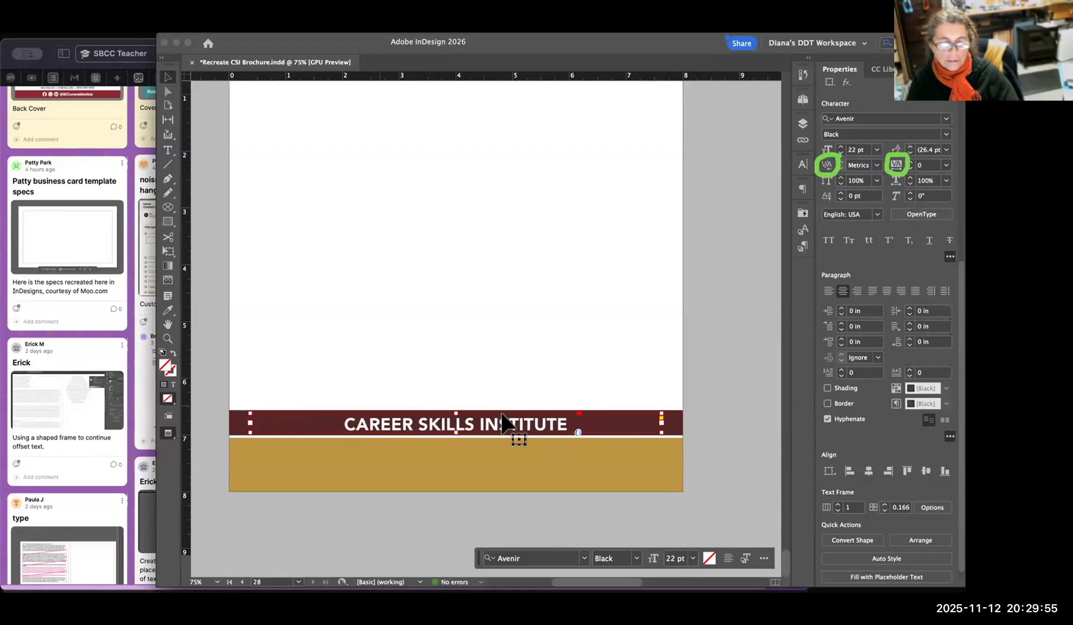
{"action": "left_click", "coordinate": [945, 165]}
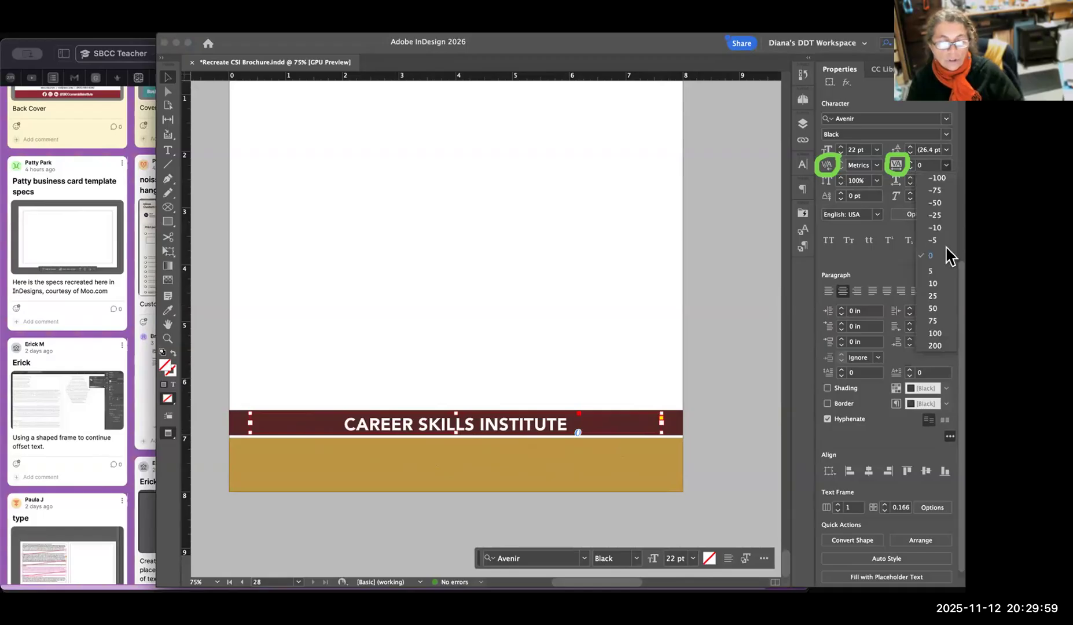
{"action": "left_click", "coordinate": [935, 308]}
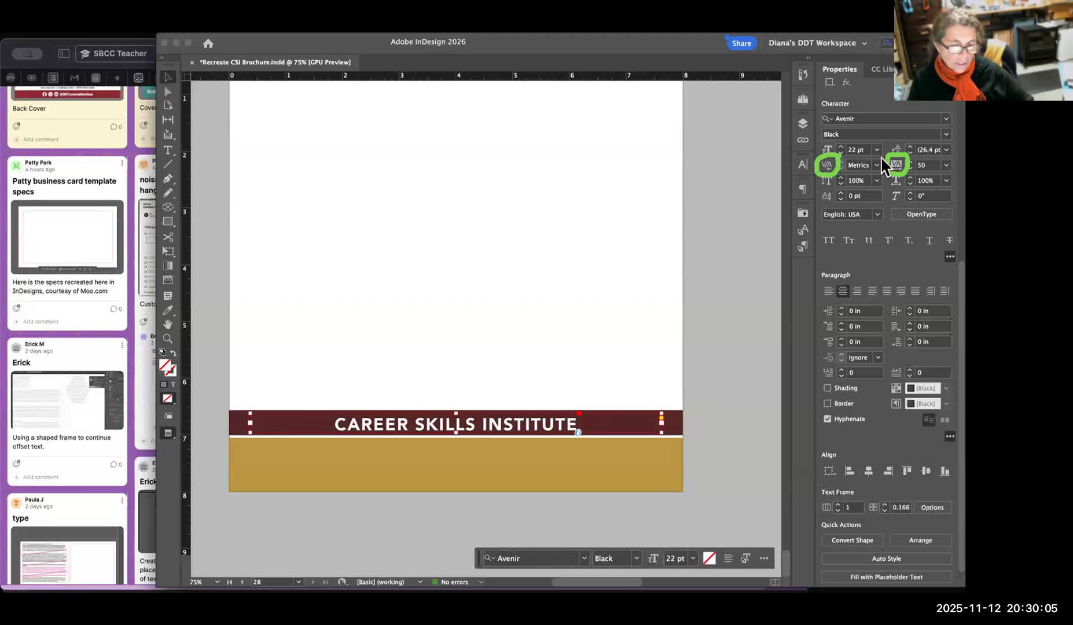
Set the "CAREER SKILLS INSTITUTE" text's tracking to 100 and nudge its frame up to a Y position of 6.6001 in.
{"action": "left_click", "coordinate": [946, 166]}
{"action": "left_click", "coordinate": [936, 333]}
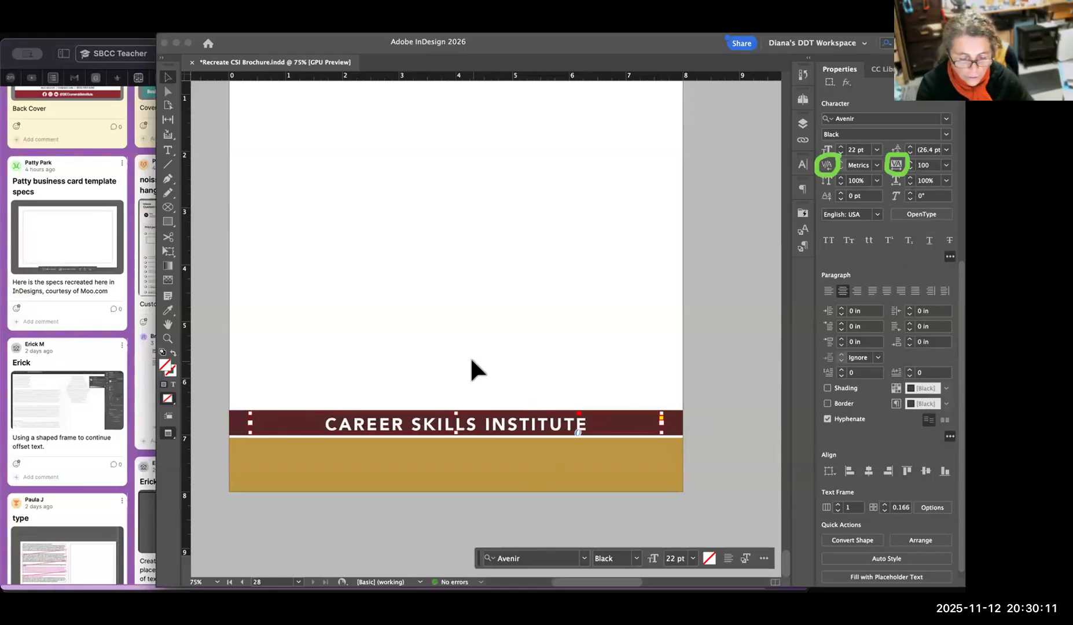
{"action": "key", "text": "super+equal"}
{"action": "key", "text": "super+equal"}
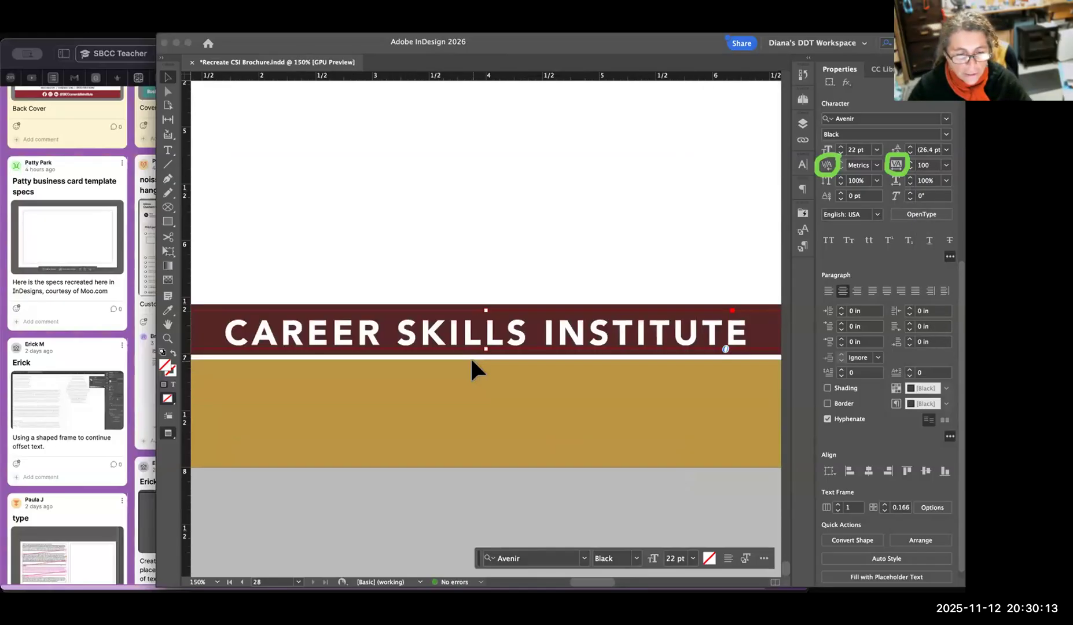
{"action": "left_click_drag", "start_coordinate": [584, 324], "coordinate": [580, 246]}
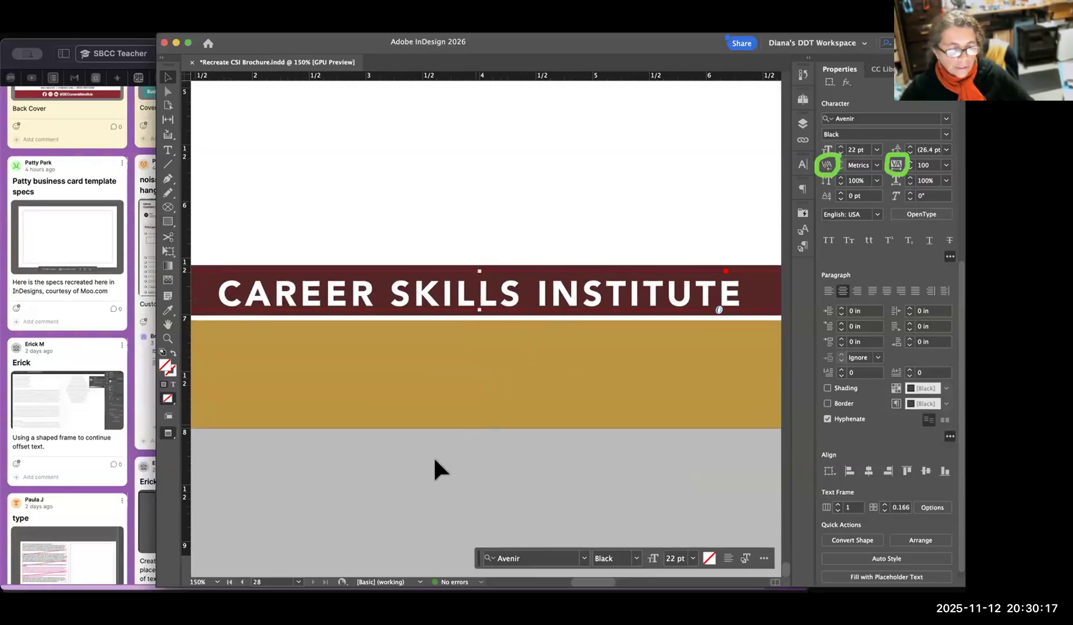
{"action": "left_click", "coordinate": [503, 452]}
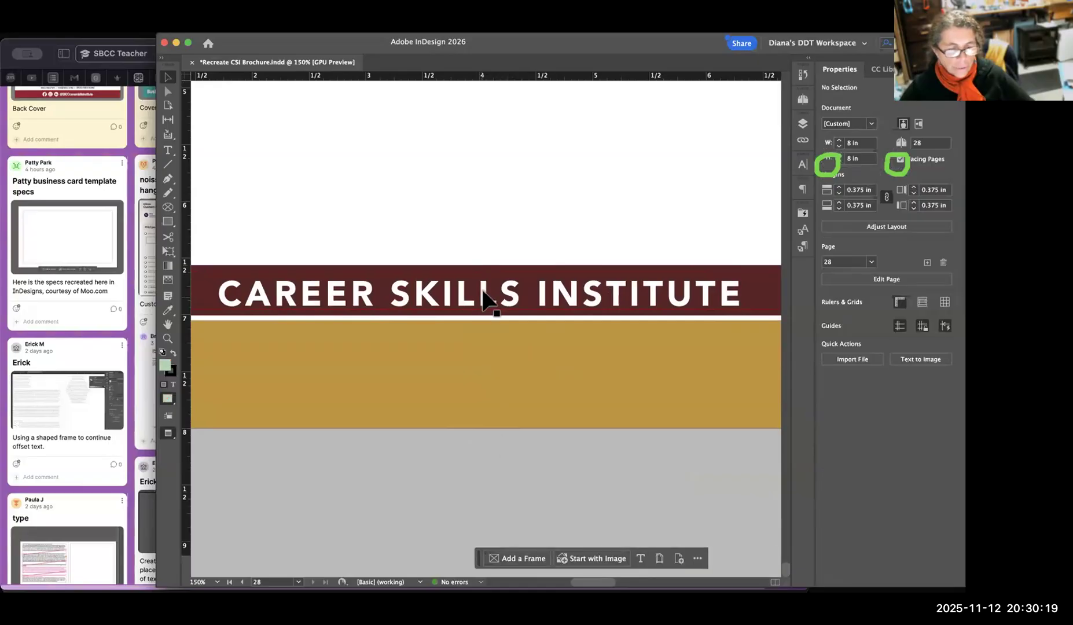
{"action": "left_click", "coordinate": [502, 456]}
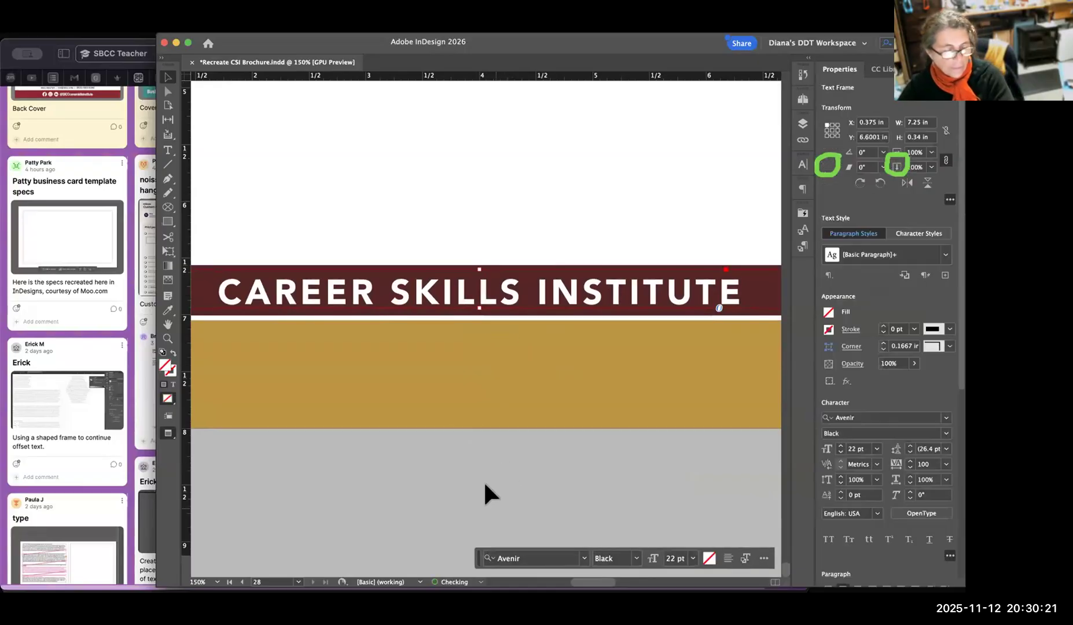
{"action": "left_click", "coordinate": [326, 447]}
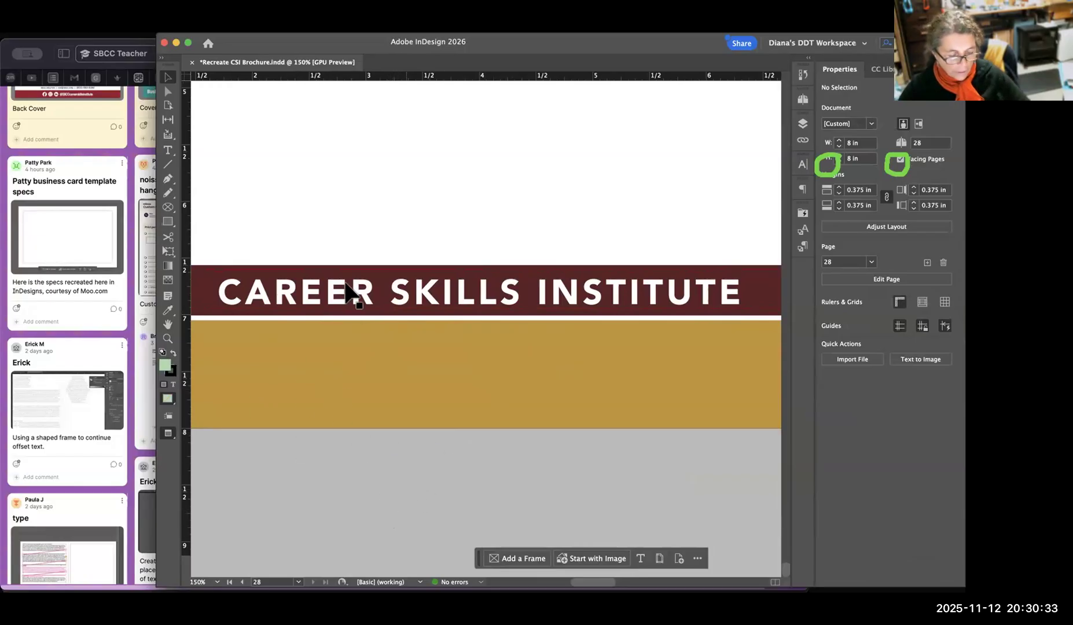
Place the text insertion point between the C and the A of "CAREER" in the footer text.
{"action": "key", "text": "super+equal"}
{"action": "key", "text": "super+equal"}
{"action": "key", "text": "space"}
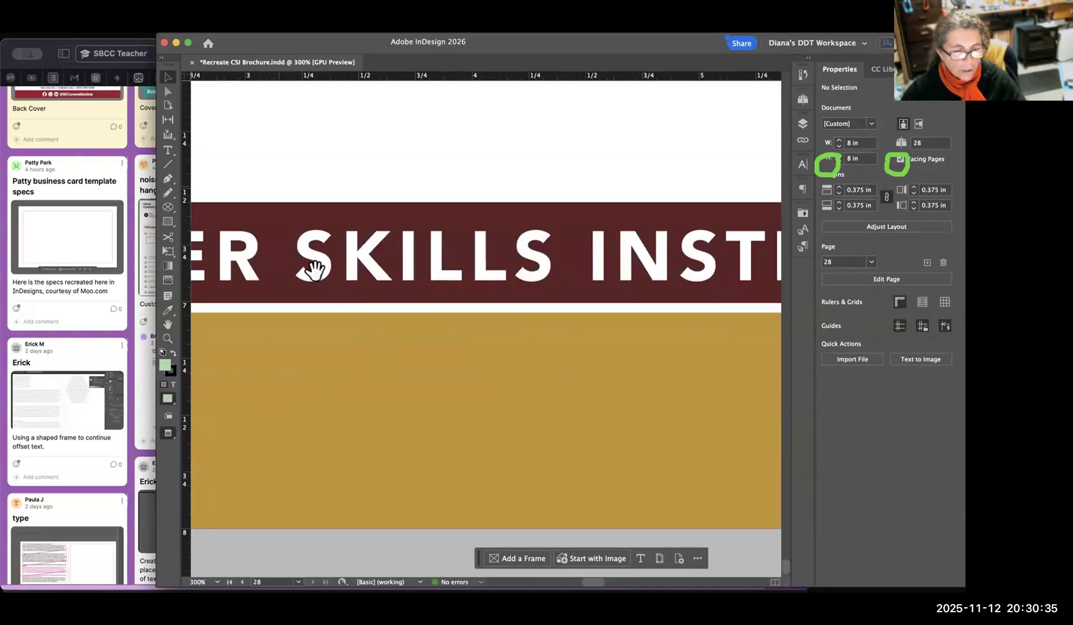
{"action": "left_click_drag", "start_coordinate": [314, 271], "coordinate": [645, 290]}
{"action": "left_click_drag", "start_coordinate": [474, 325], "coordinate": [510, 333]}
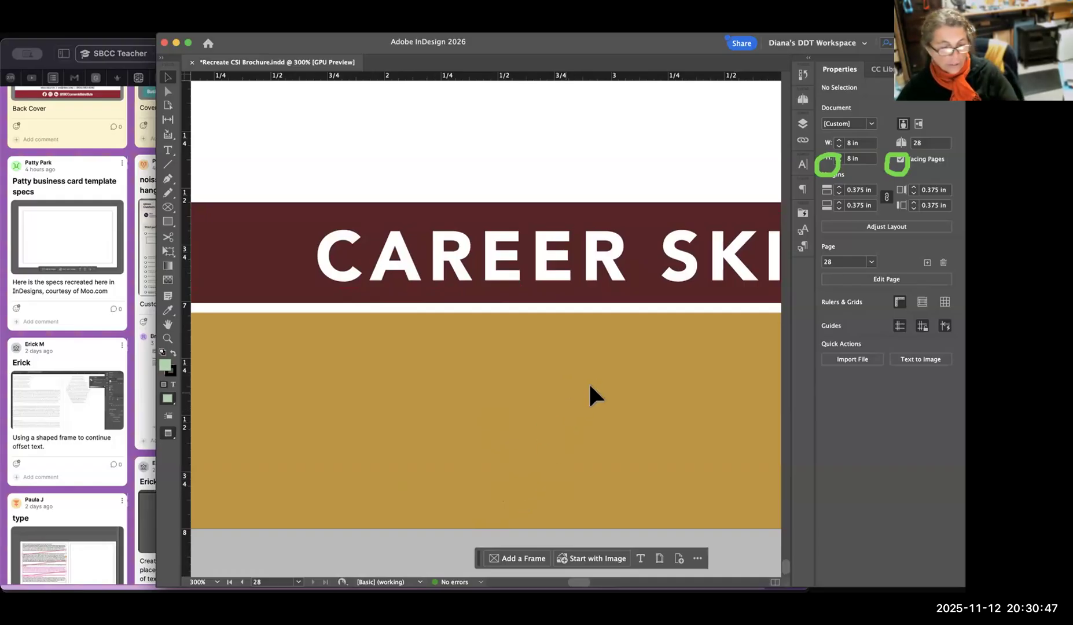
{"action": "scroll", "coordinate": [544, 379], "scroll_direction": "right", "scroll_amount": 3}
{"action": "scroll", "coordinate": [550, 382], "scroll_direction": "left", "scroll_amount": 2}
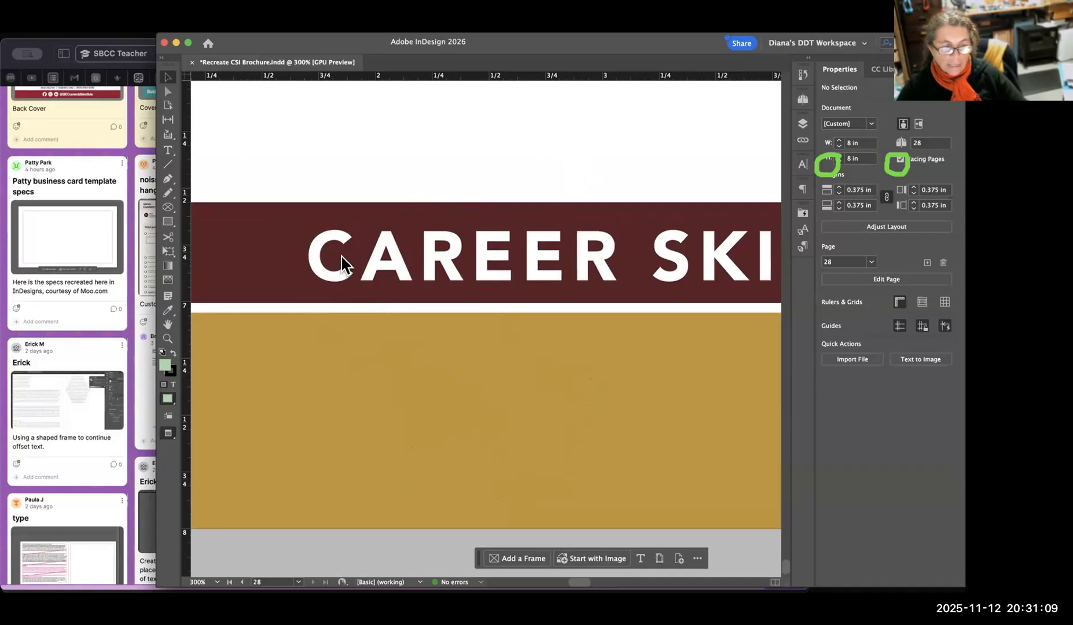
{"action": "left_click", "coordinate": [168, 153]}
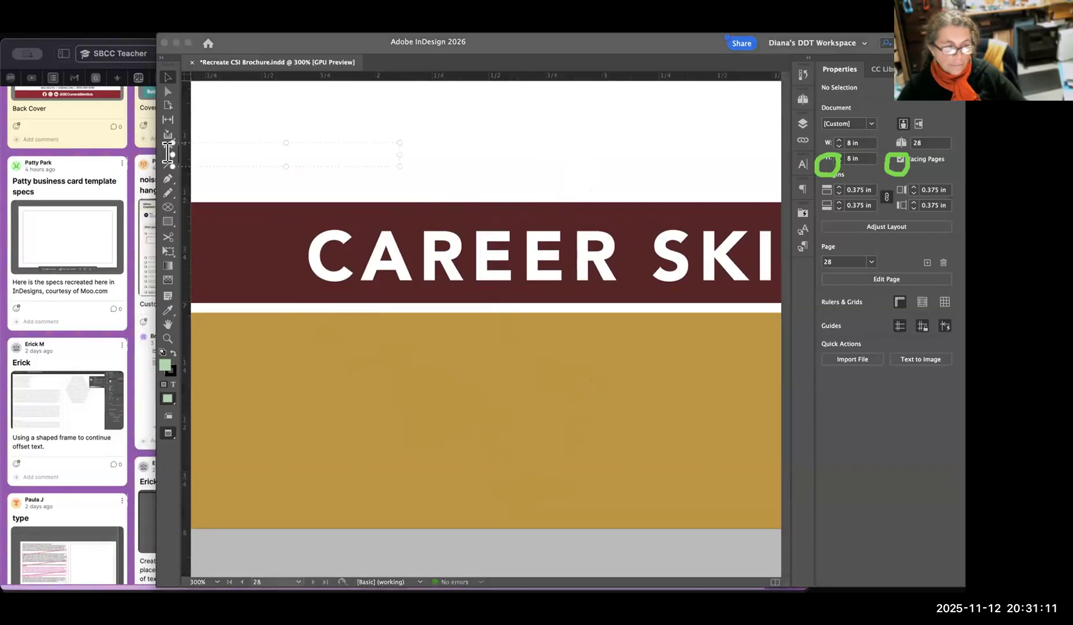
{"action": "left_click", "coordinate": [22, 136]}
{"action": "left_click", "coordinate": [167, 149]}
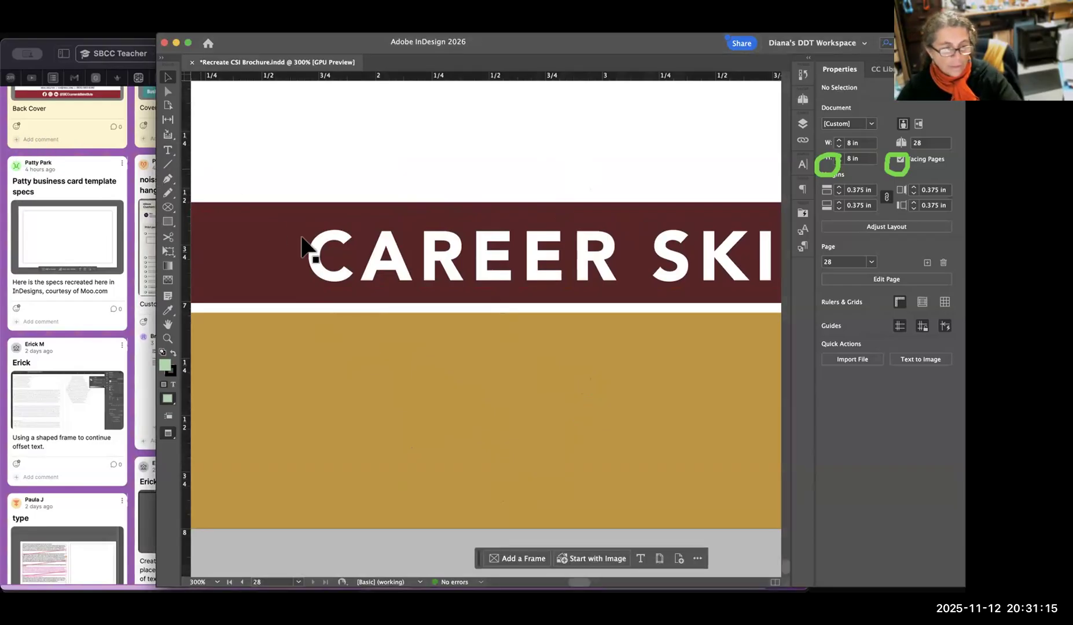
{"action": "left_click", "coordinate": [169, 150]}
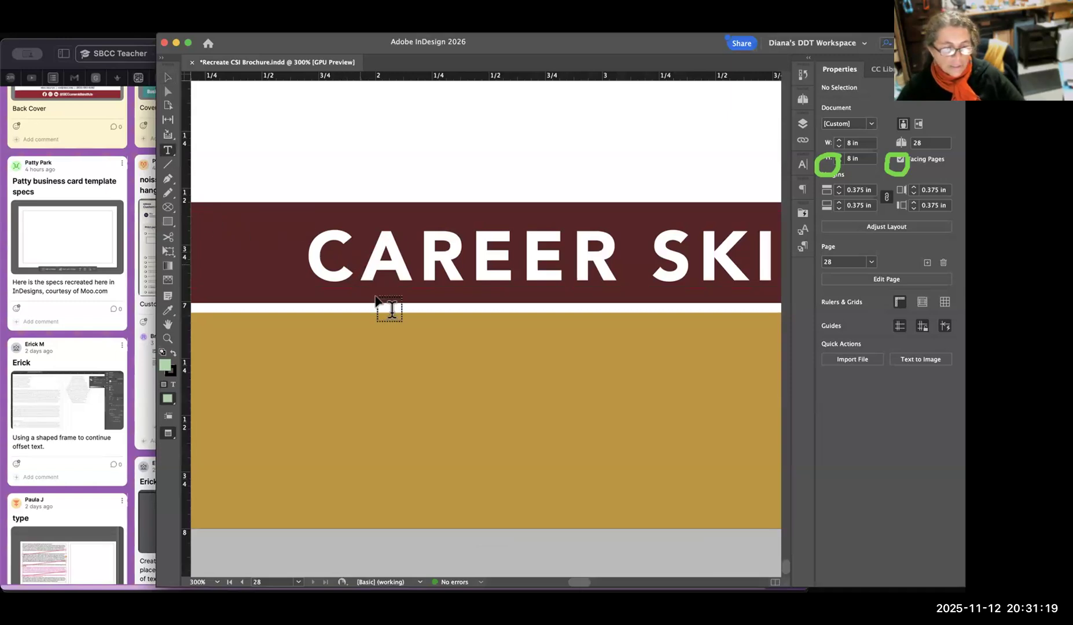
{"action": "left_click", "coordinate": [363, 273]}
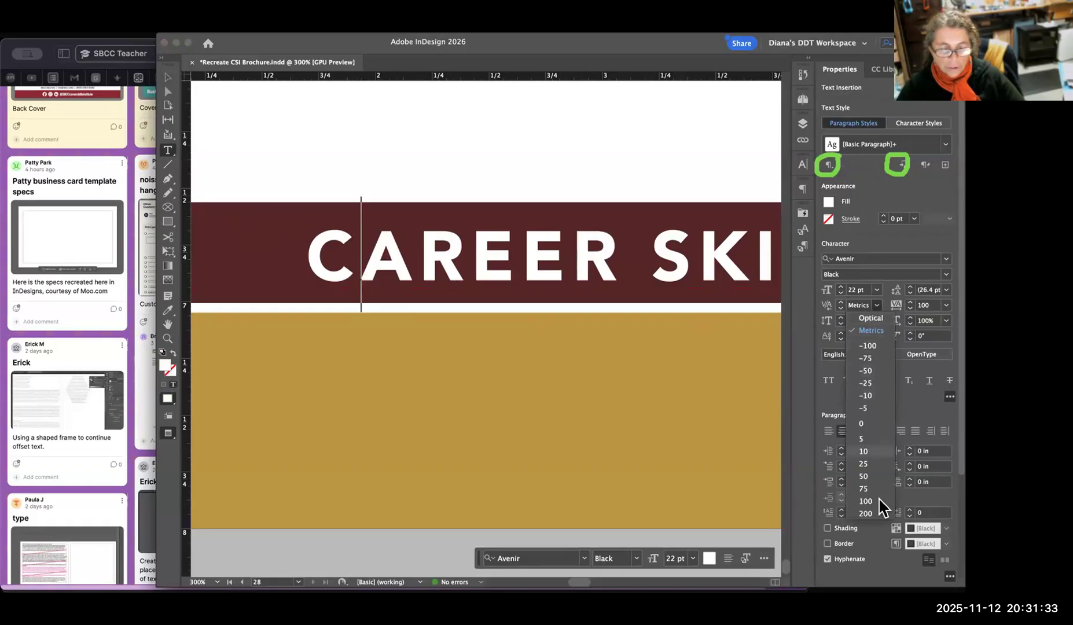
Try kerning values of 200, -100 and 0 between the C and the A of "CAREER".
{"action": "left_click", "coordinate": [879, 513]}
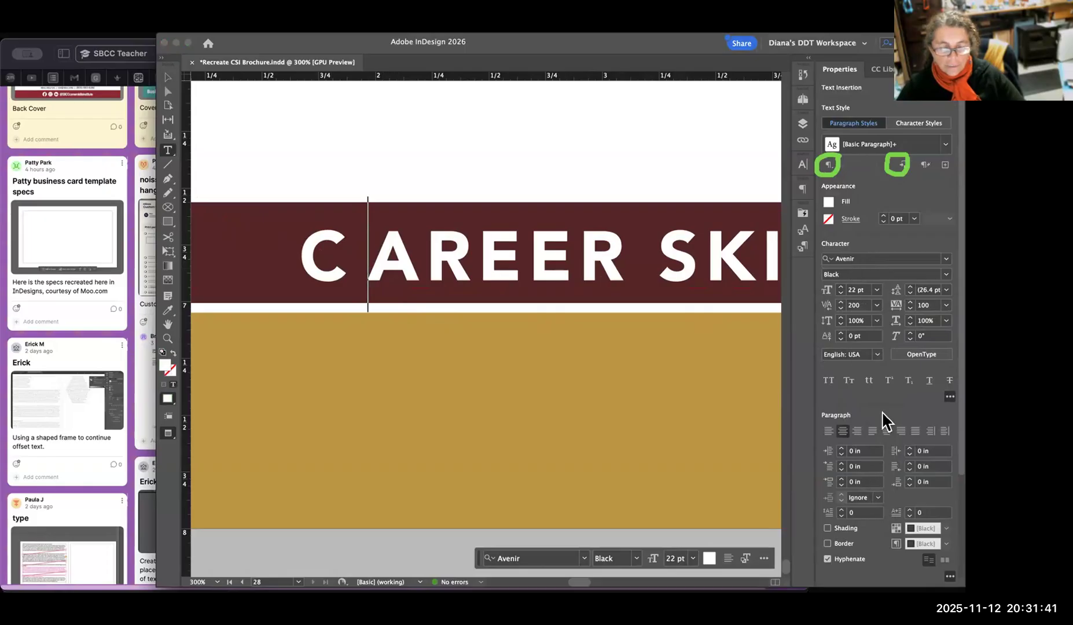
{"action": "left_click", "coordinate": [879, 305]}
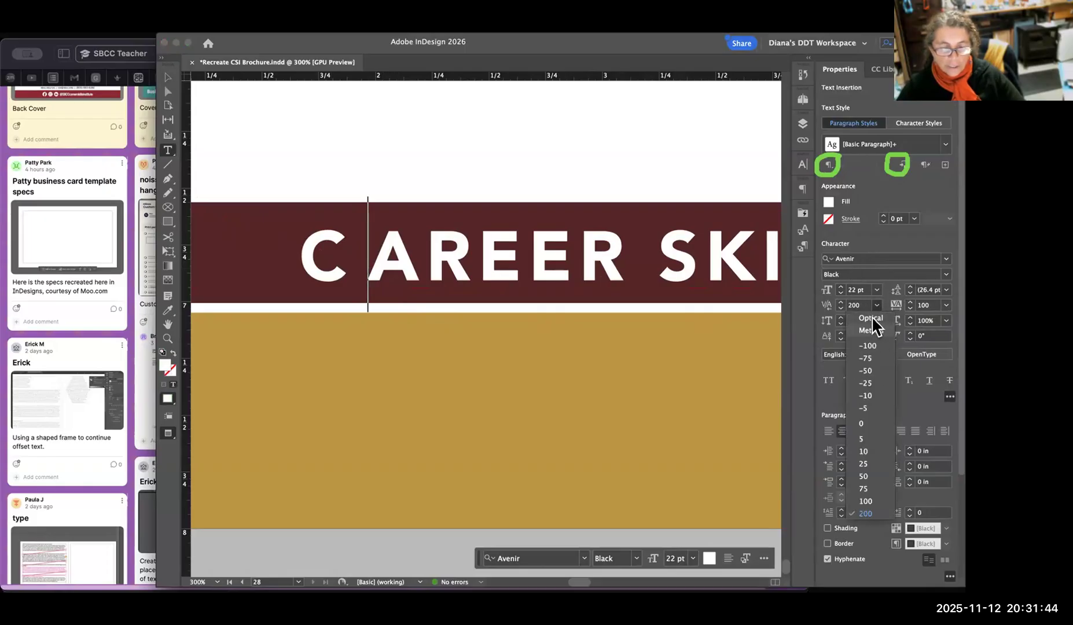
{"action": "left_click", "coordinate": [870, 346]}
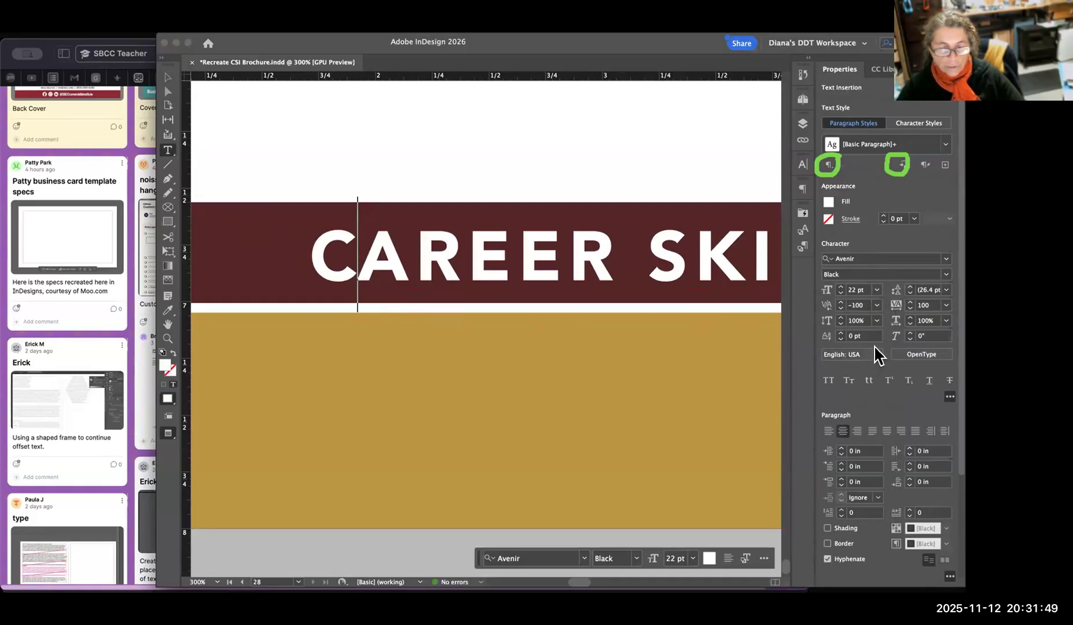
{"action": "left_click", "coordinate": [877, 305]}
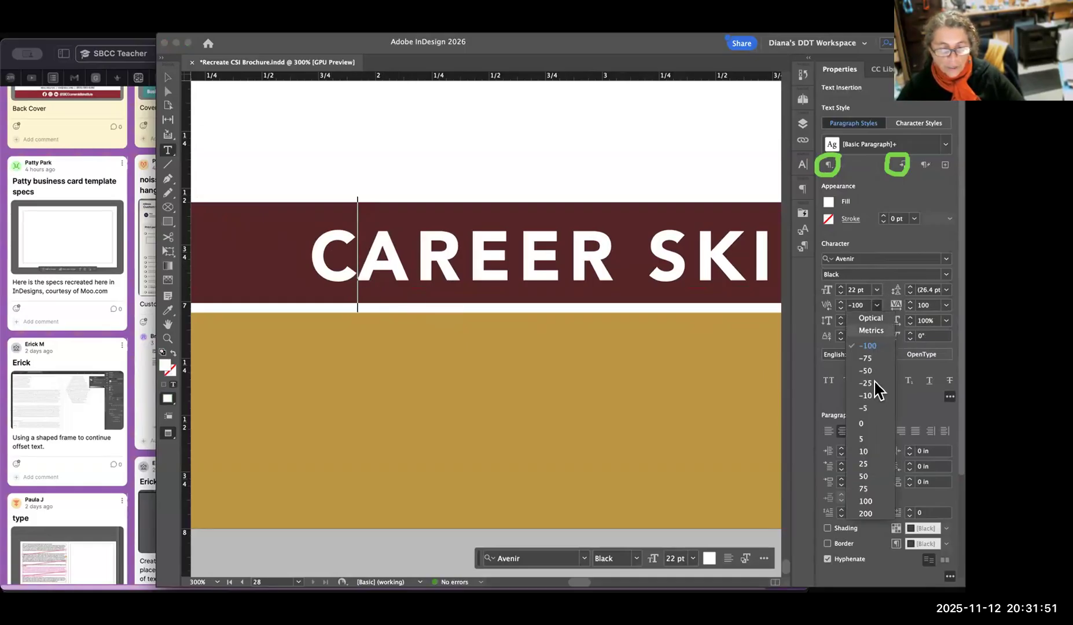
{"action": "left_click", "coordinate": [871, 423]}
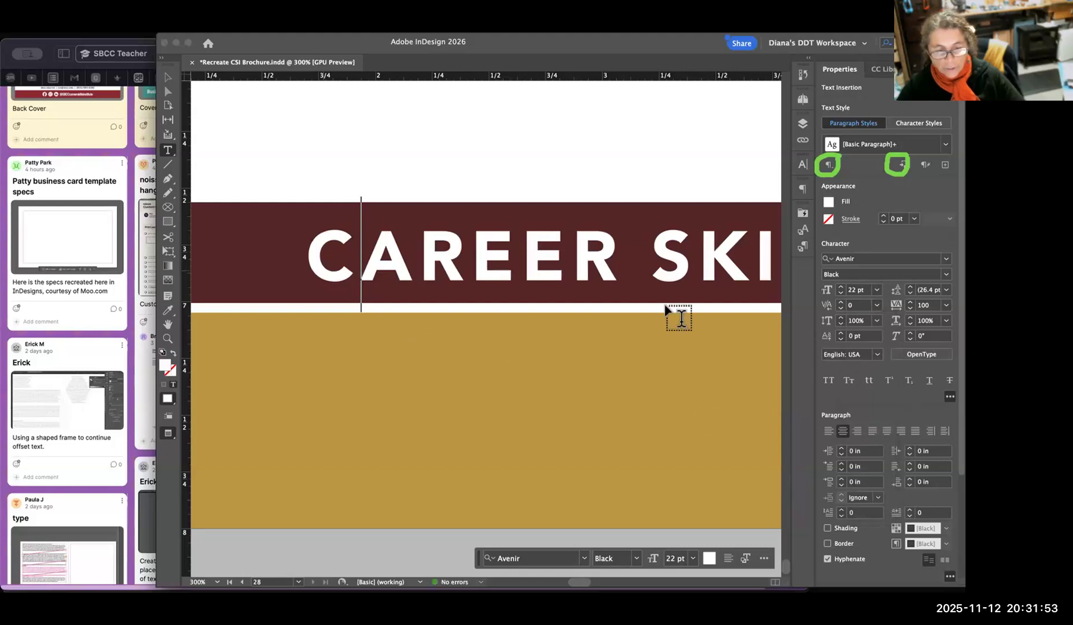
Try lowering the kerning between the C and the A to -10 in increments, and reset it to 0.
{"action": "left_click", "coordinate": [841, 308]}
{"action": "left_click", "coordinate": [840, 308]}
{"action": "left_click", "coordinate": [840, 308]}
{"action": "left_click", "coordinate": [840, 301]}
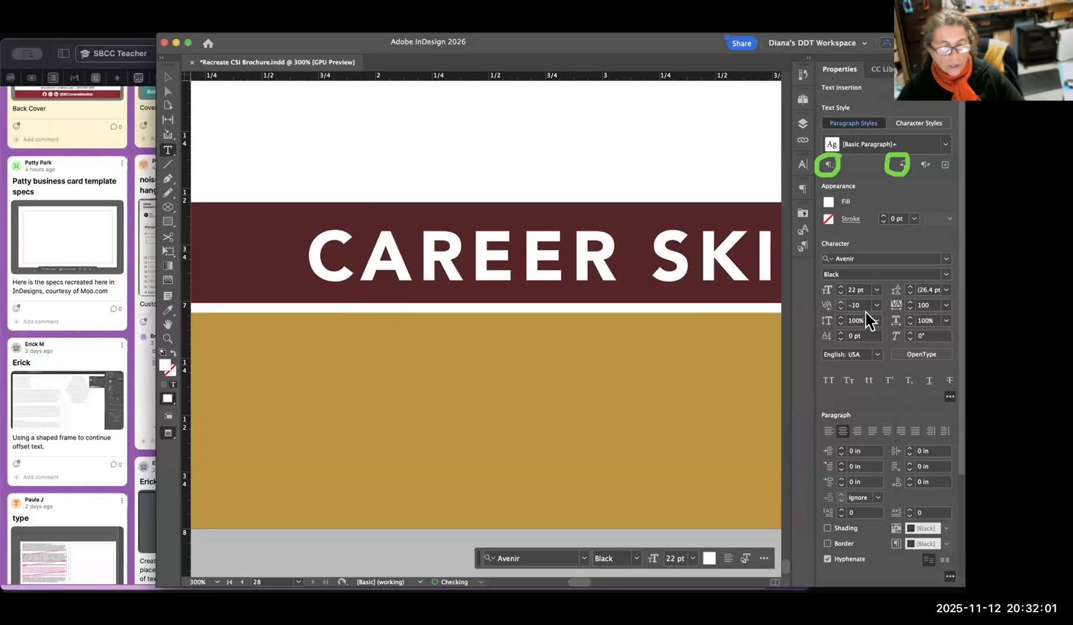
{"action": "left_click", "coordinate": [840, 302]}
{"action": "left_click", "coordinate": [876, 305]}
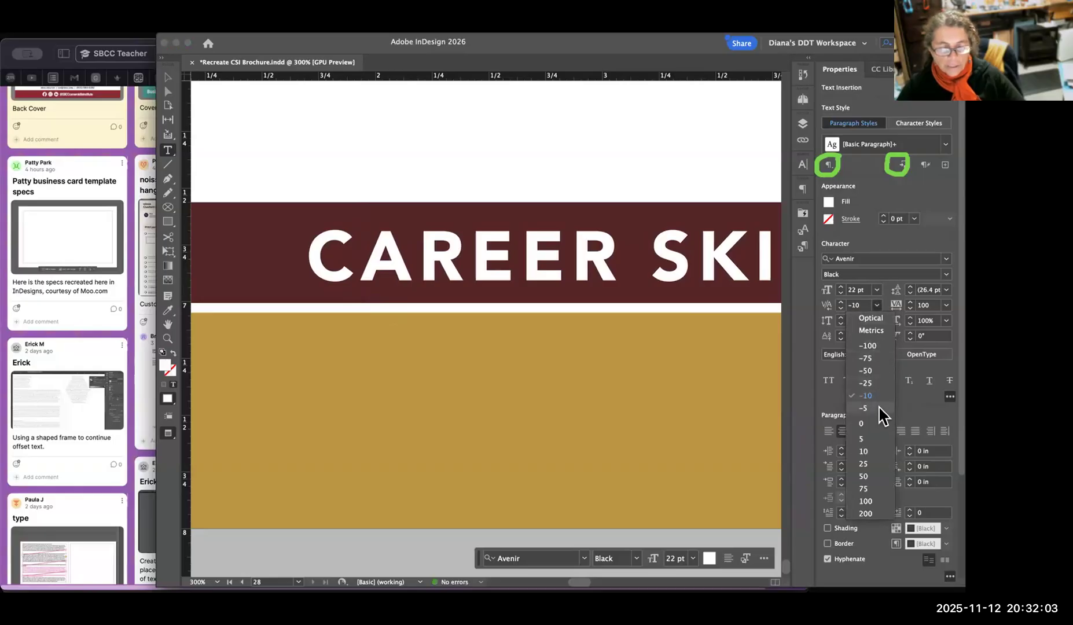
{"action": "left_click", "coordinate": [878, 423]}
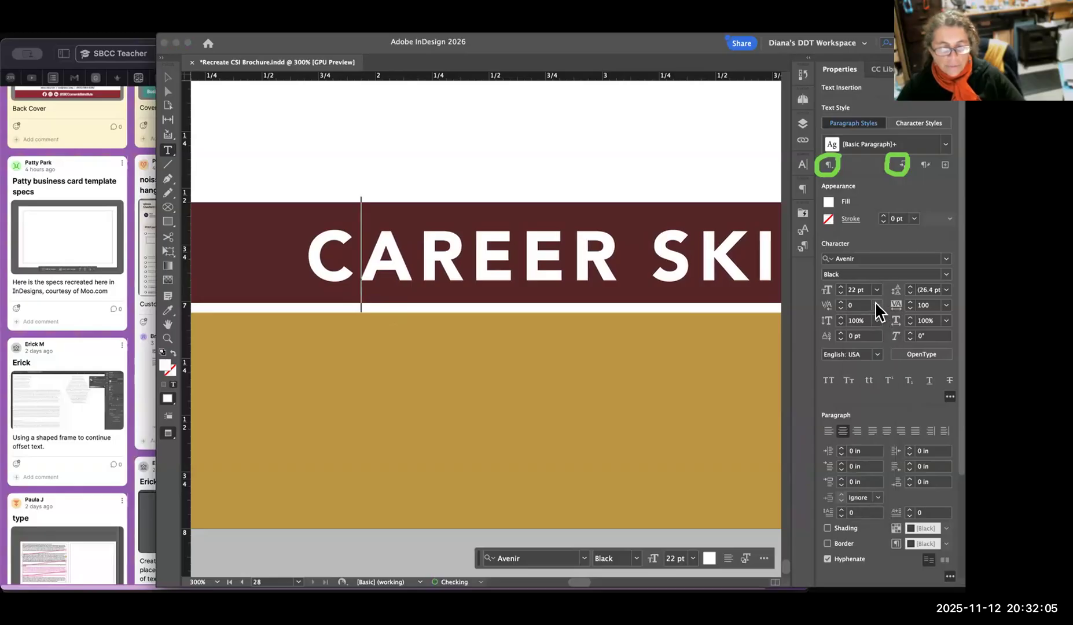
Try Optical kerning between the C and the A of "CAREER", and set the kerning there to -10.
{"action": "left_click", "coordinate": [876, 306]}
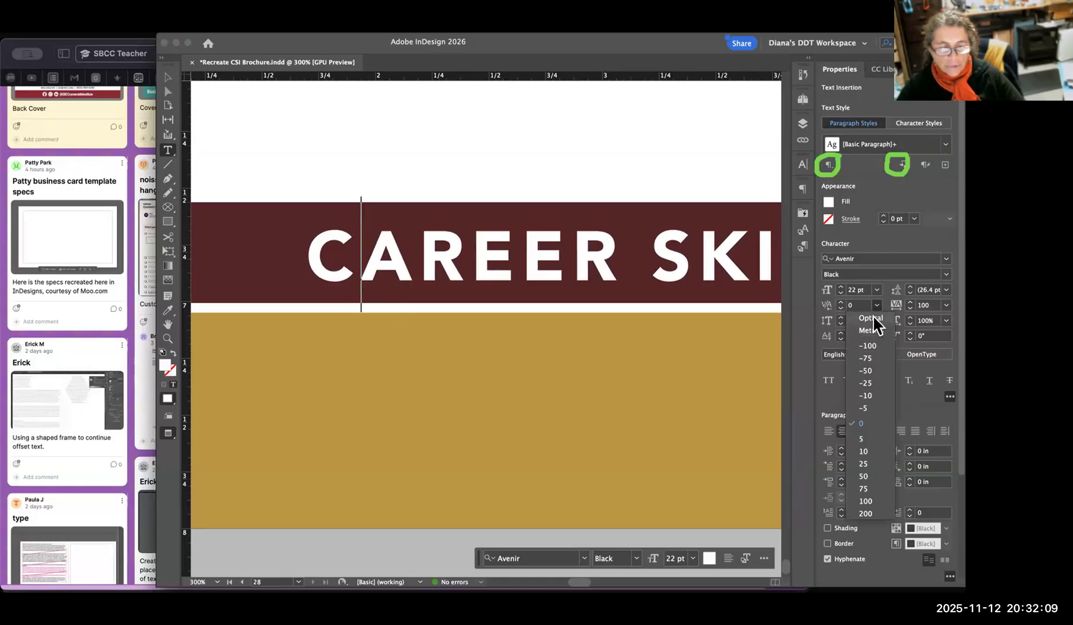
{"action": "left_click", "coordinate": [873, 317]}
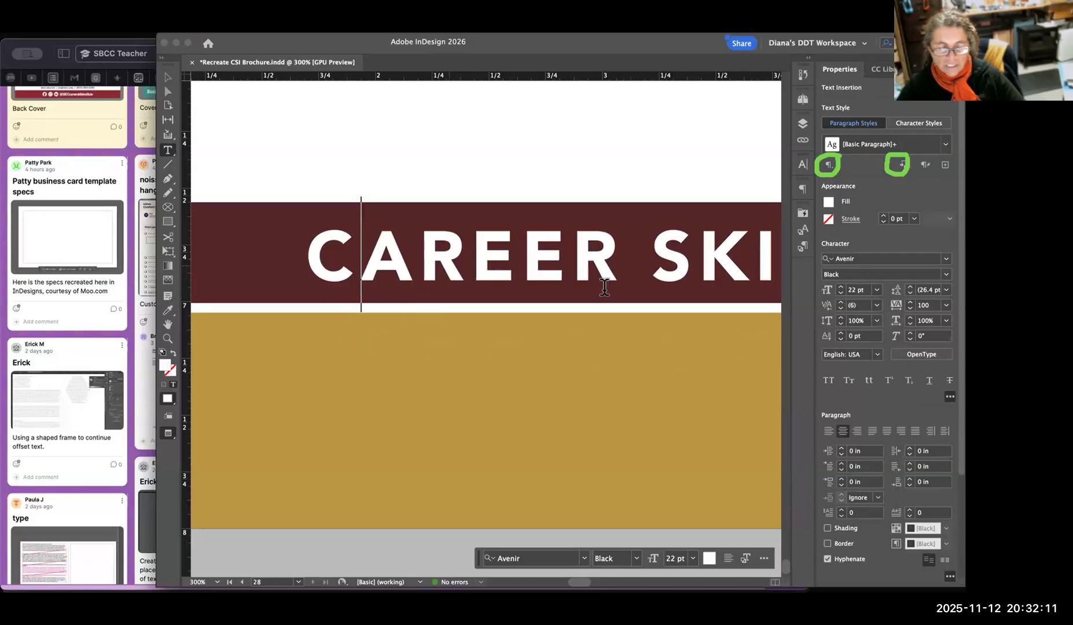
{"action": "left_click", "coordinate": [878, 306]}
{"action": "left_click", "coordinate": [844, 317]}
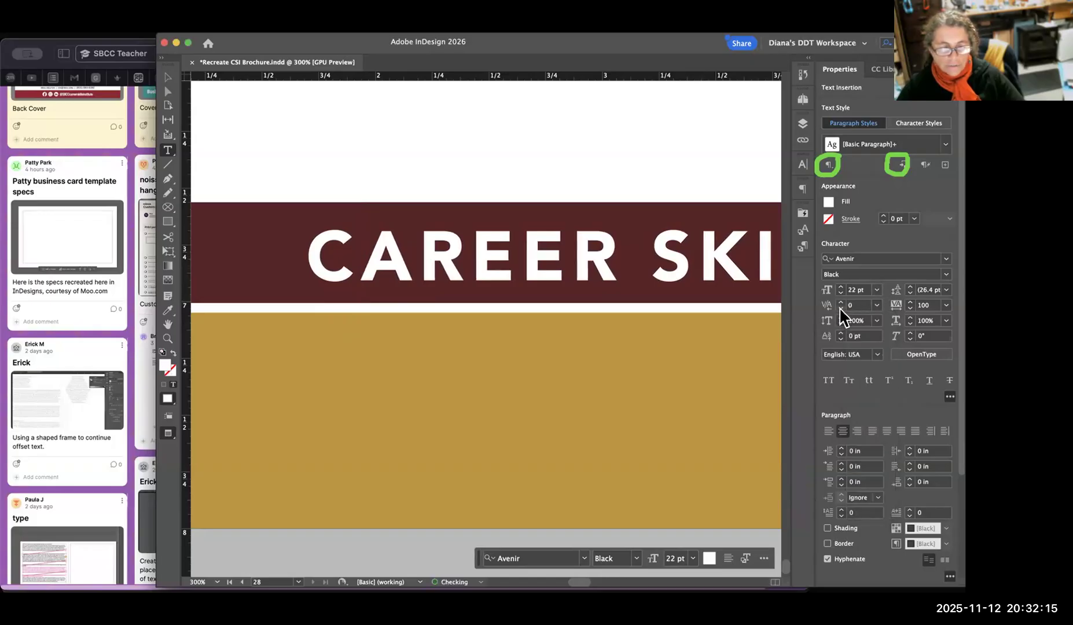
{"action": "left_click", "coordinate": [841, 308]}
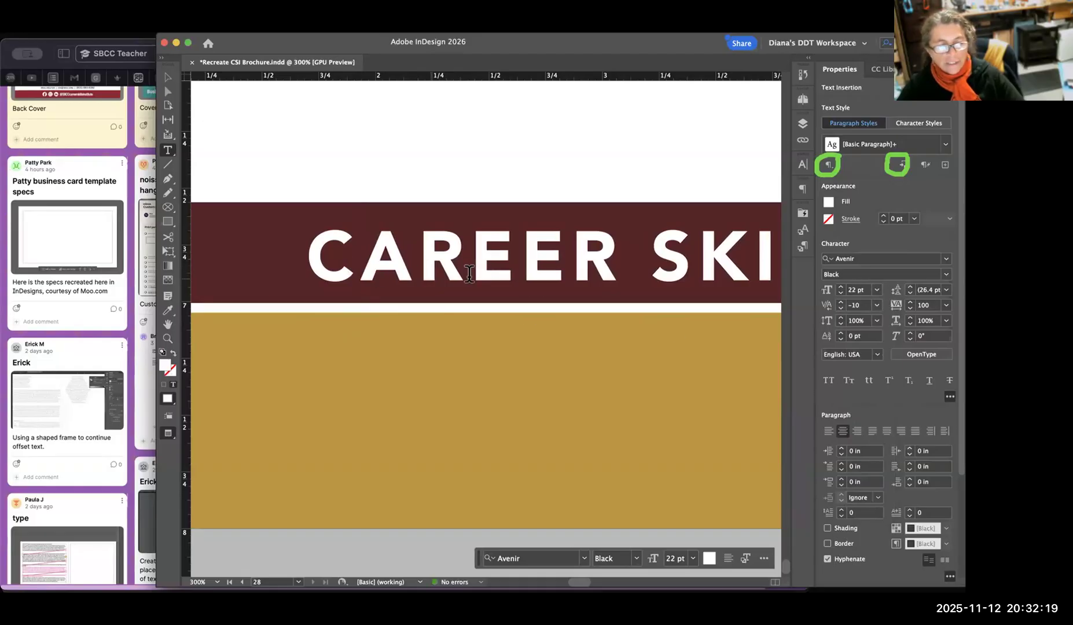
Try widening the kerning between the A and the R of "CAREER", undo it and leave text editing.
{"action": "left_click", "coordinate": [445, 259]}
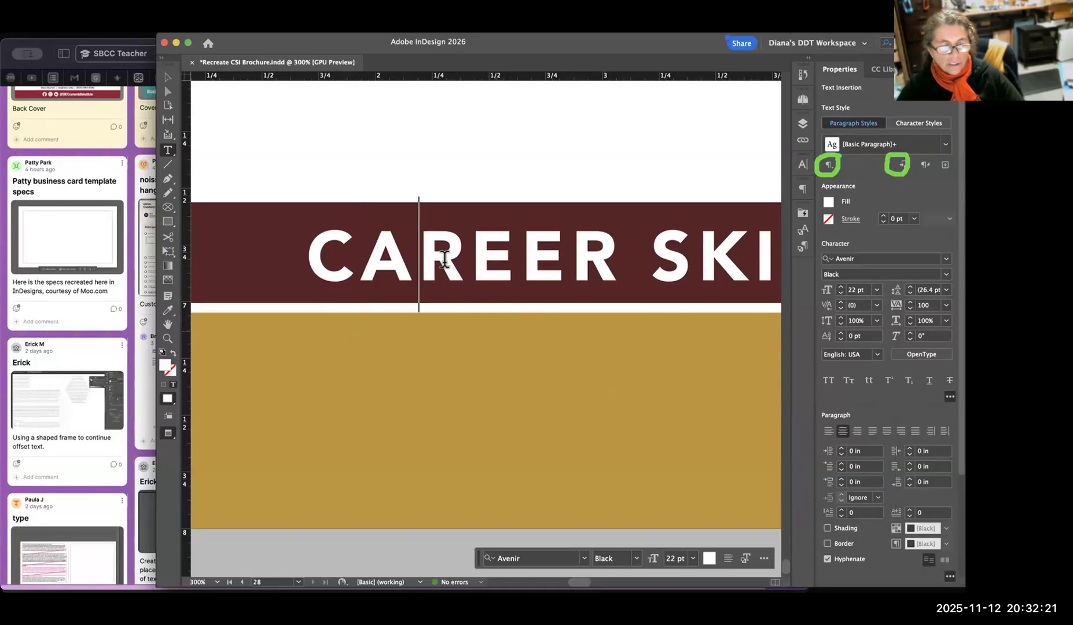
{"action": "left_click", "coordinate": [840, 308]}
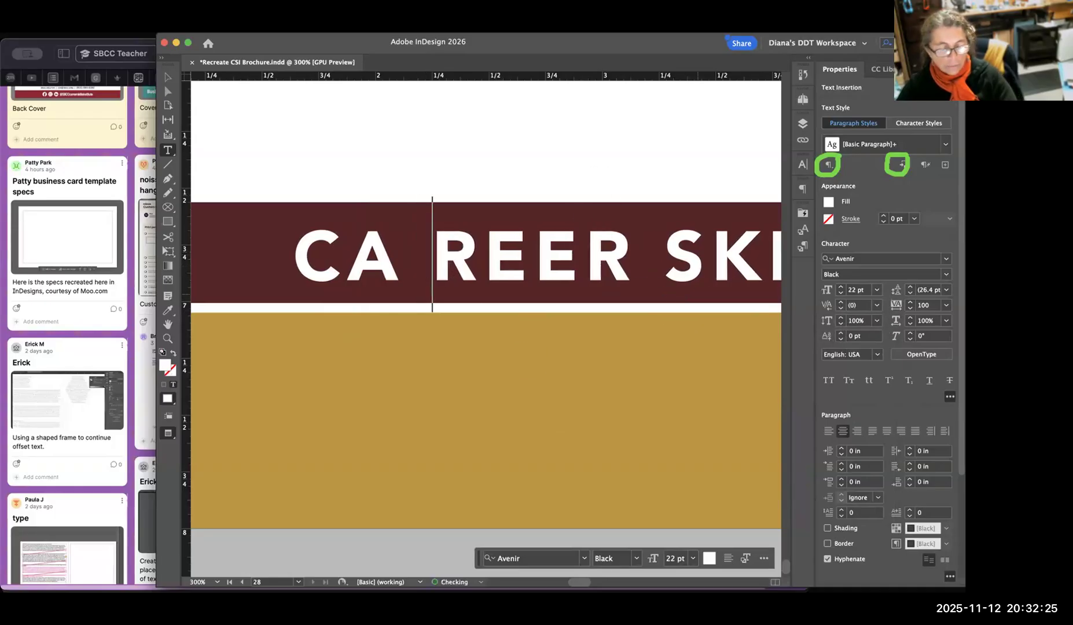
{"action": "key", "text": "super+z"}
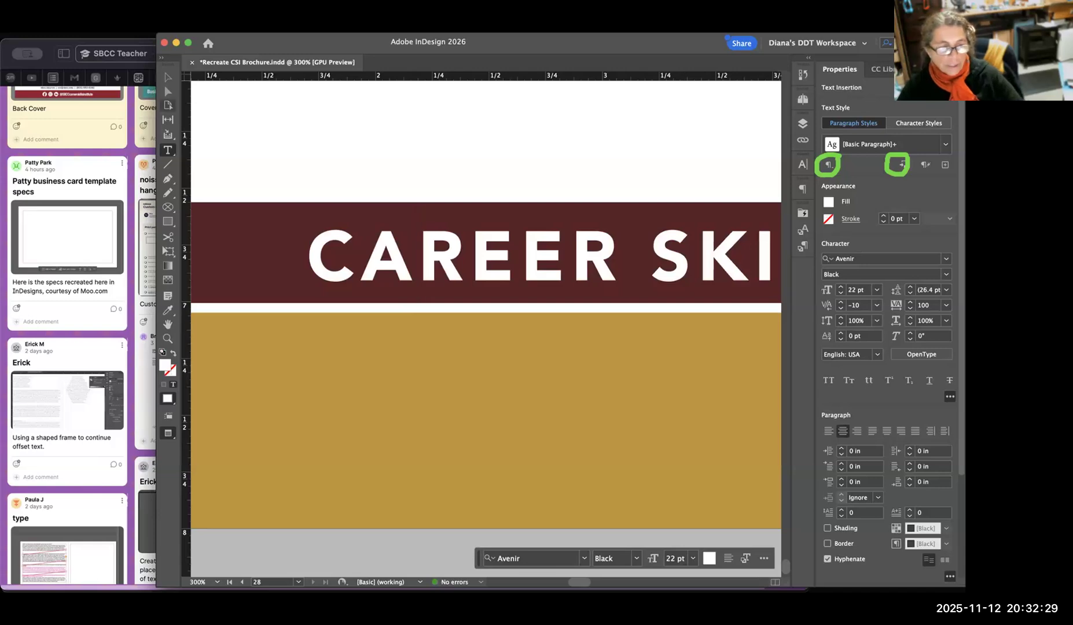
{"action": "key", "text": "Escape"}
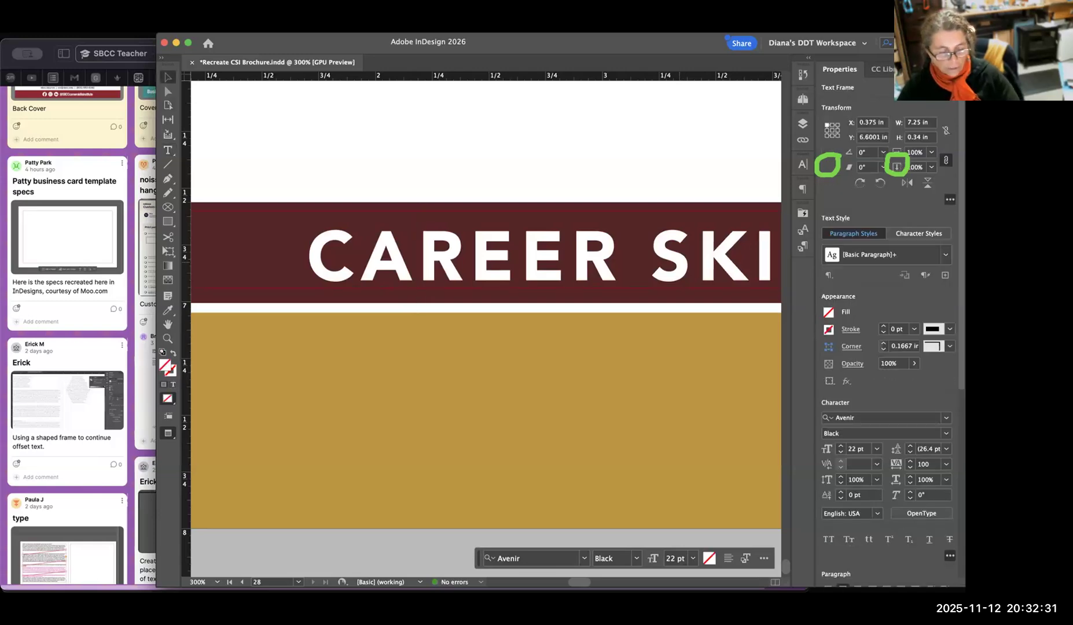
Examine the letter and word spacing across the whole "CAREER SKILLS INSTITUTE" footer line.
{"action": "scroll", "coordinate": [675, 263], "scroll_direction": "right", "scroll_amount": 10}
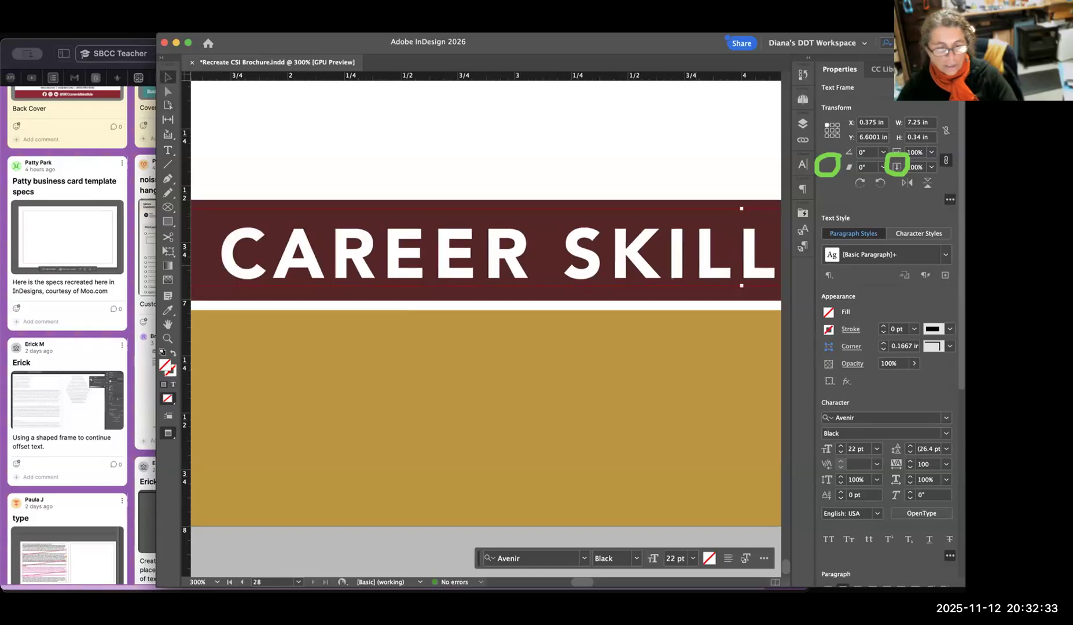
{"action": "scroll", "coordinate": [675, 264], "scroll_direction": "down", "scroll_amount": 1}
{"action": "scroll", "coordinate": [674, 264], "scroll_direction": "right", "scroll_amount": 5}
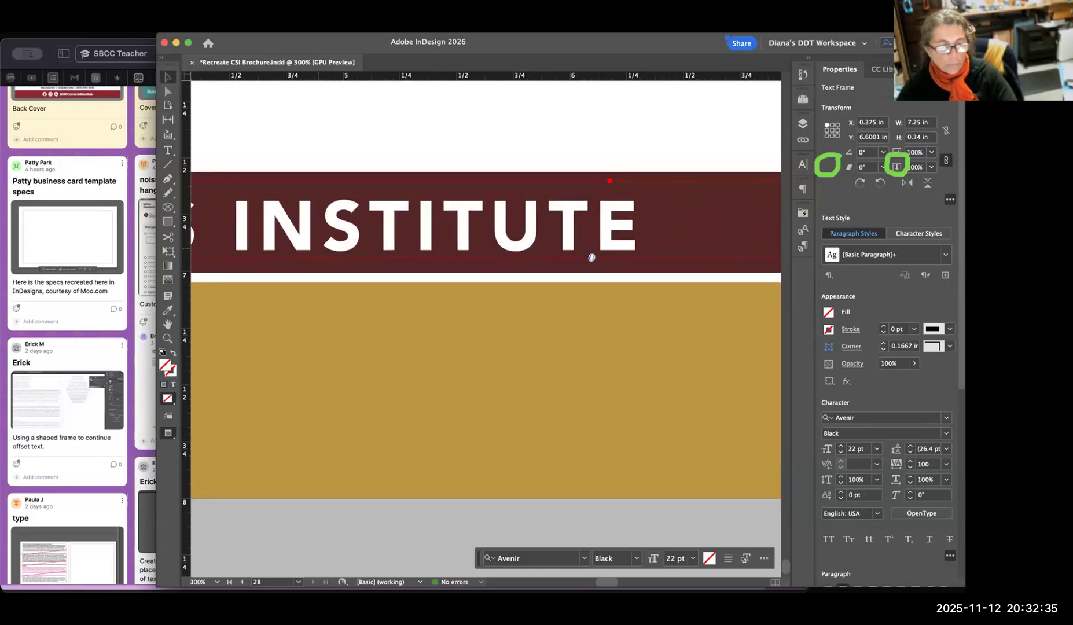
{"action": "scroll", "coordinate": [487, 328], "scroll_direction": "left", "scroll_amount": 5}
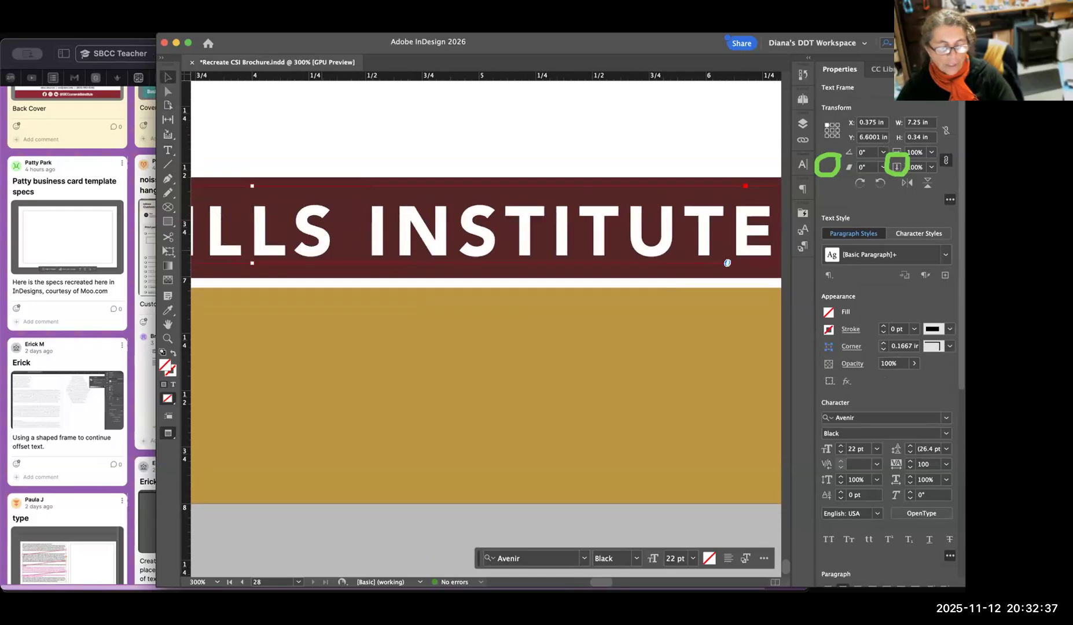
{"action": "scroll", "coordinate": [487, 329], "scroll_direction": "right", "scroll_amount": 2}
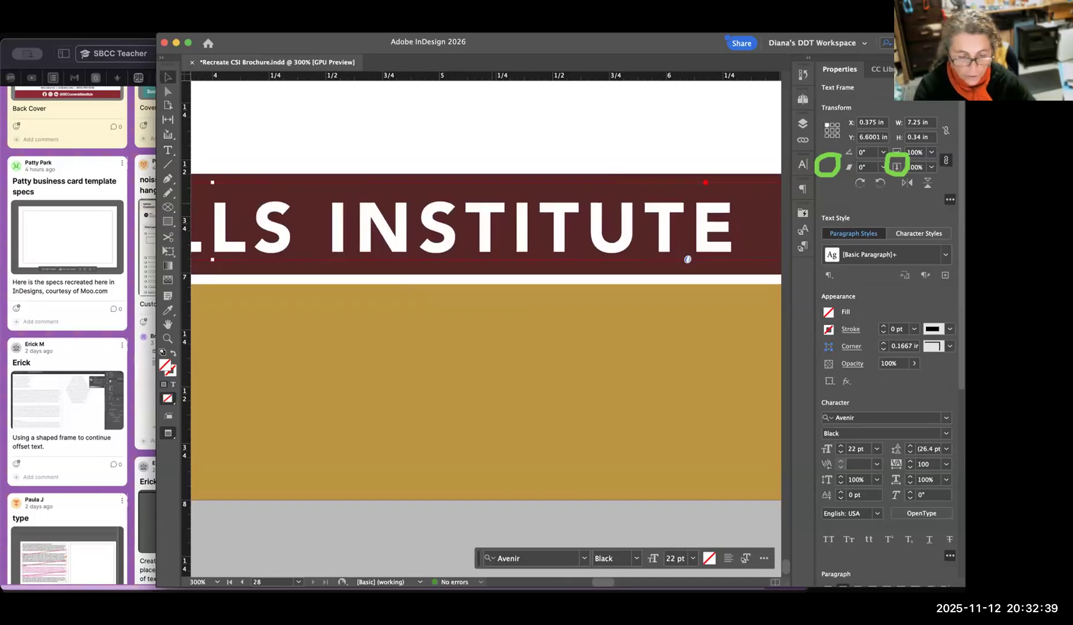
{"action": "key", "text": "super+minus"}
{"action": "scroll", "coordinate": [720, 244], "scroll_direction": "down", "scroll_amount": 4}
{"action": "scroll", "coordinate": [720, 244], "scroll_direction": "right", "scroll_amount": 3}
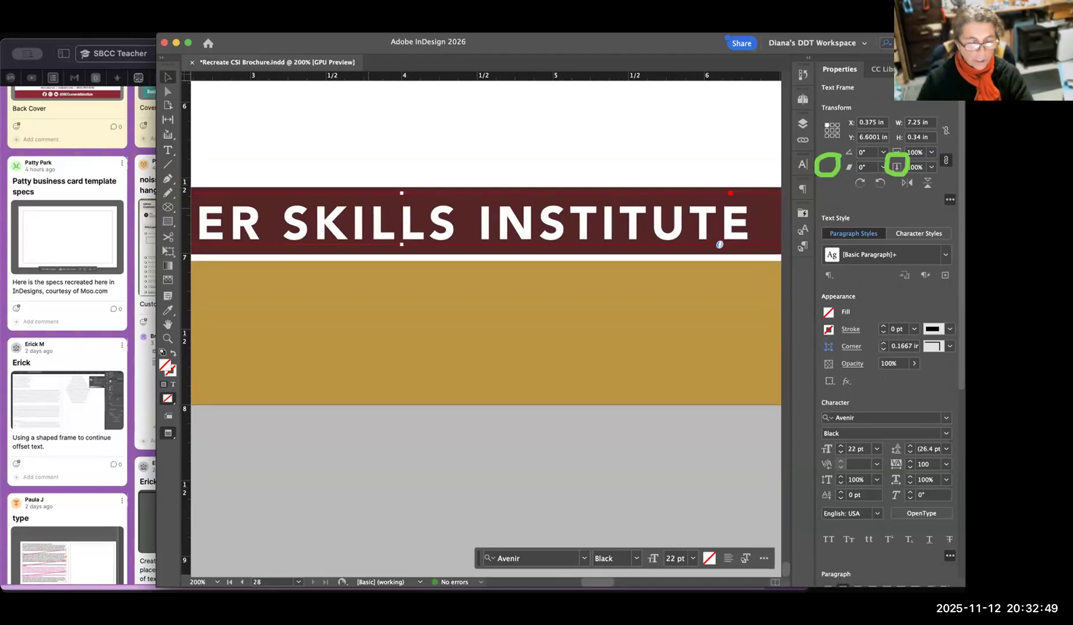
{"action": "scroll", "coordinate": [719, 245], "scroll_direction": "left", "scroll_amount": 5}
{"action": "scroll", "coordinate": [719, 245], "scroll_direction": "down", "scroll_amount": 1}
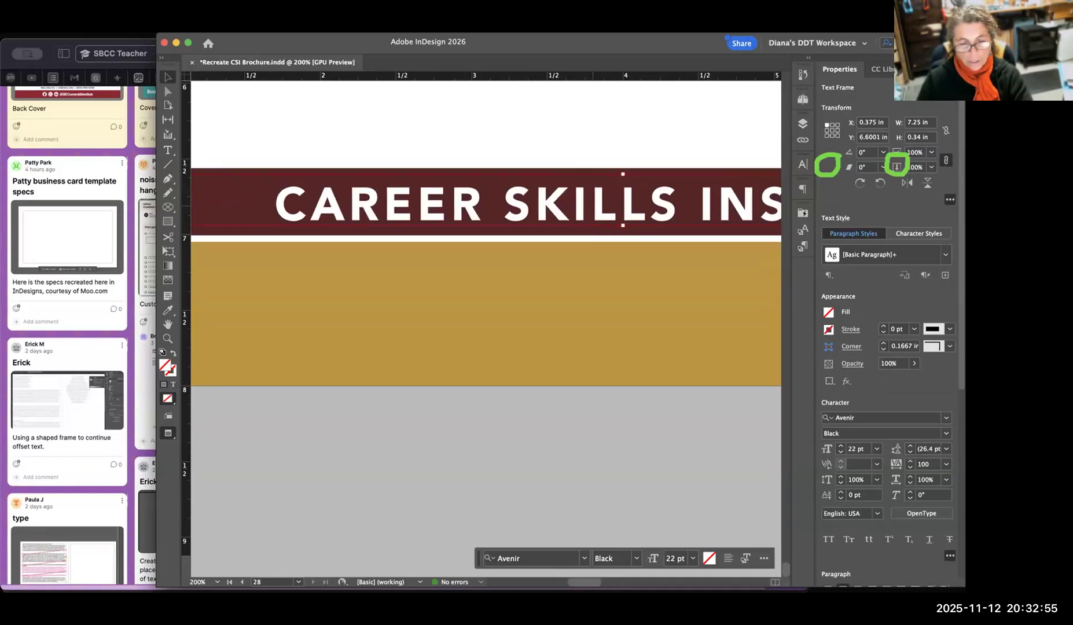
{"action": "scroll", "coordinate": [486, 325], "scroll_direction": "right", "scroll_amount": 3}
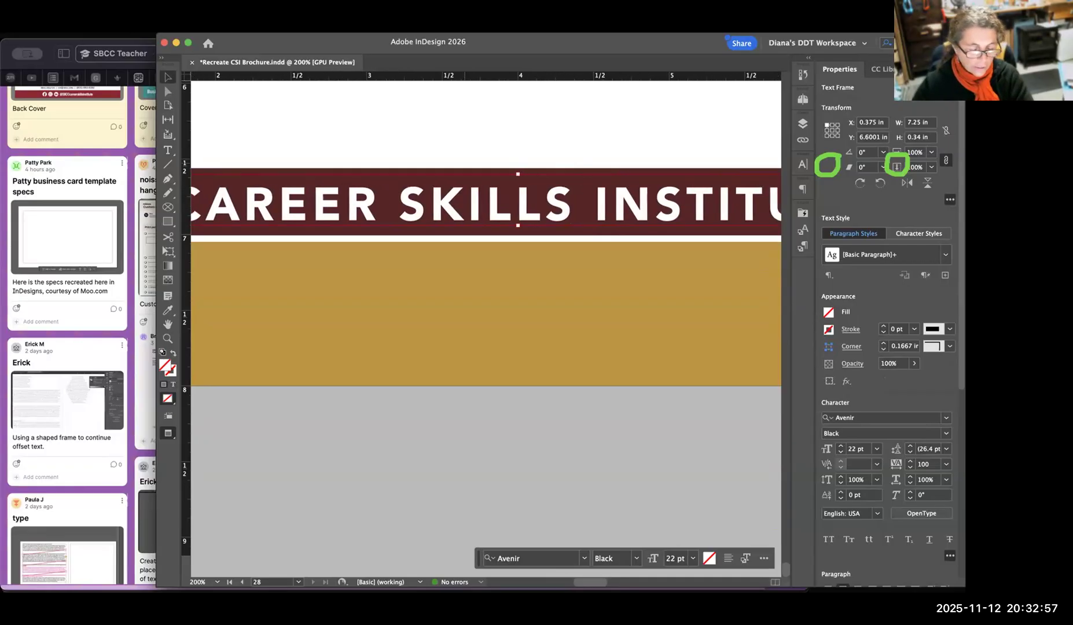
{"action": "key", "text": "super+minus"}
{"action": "scroll", "coordinate": [486, 324], "scroll_direction": "down", "scroll_amount": 2}
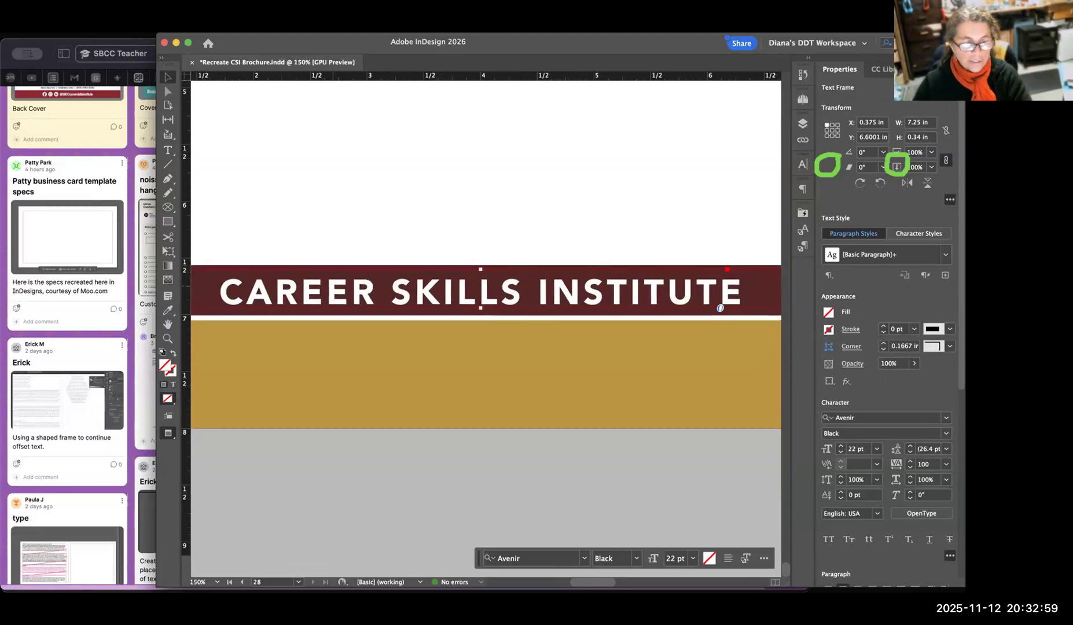
Lower the kerning between the last L and the S of "SKILLS" to -30.
{"action": "left_click", "coordinate": [168, 150]}
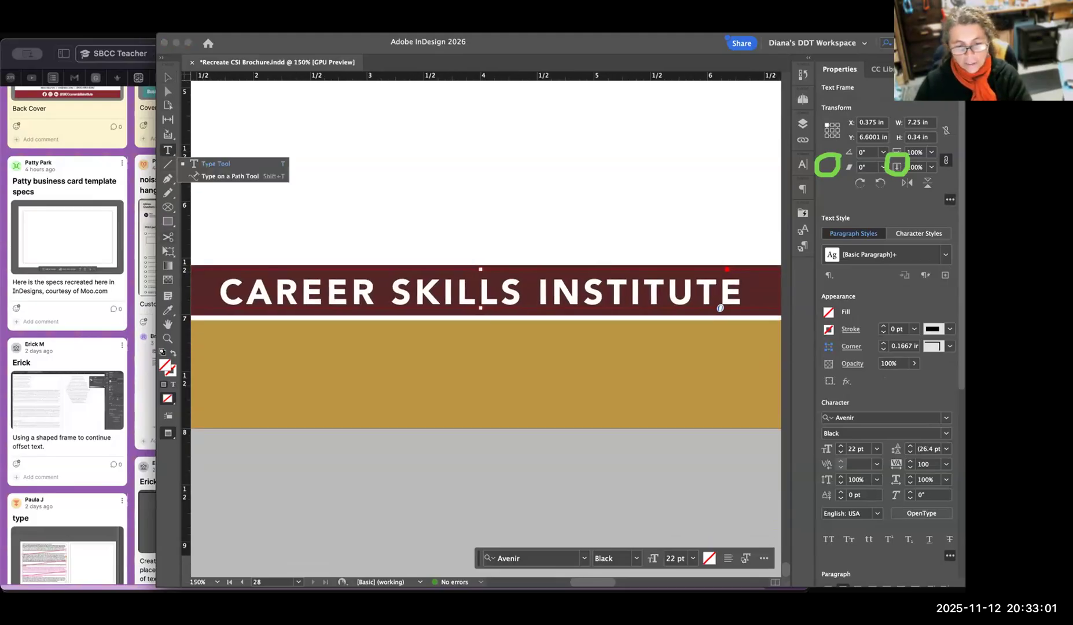
{"action": "key", "text": "t"}
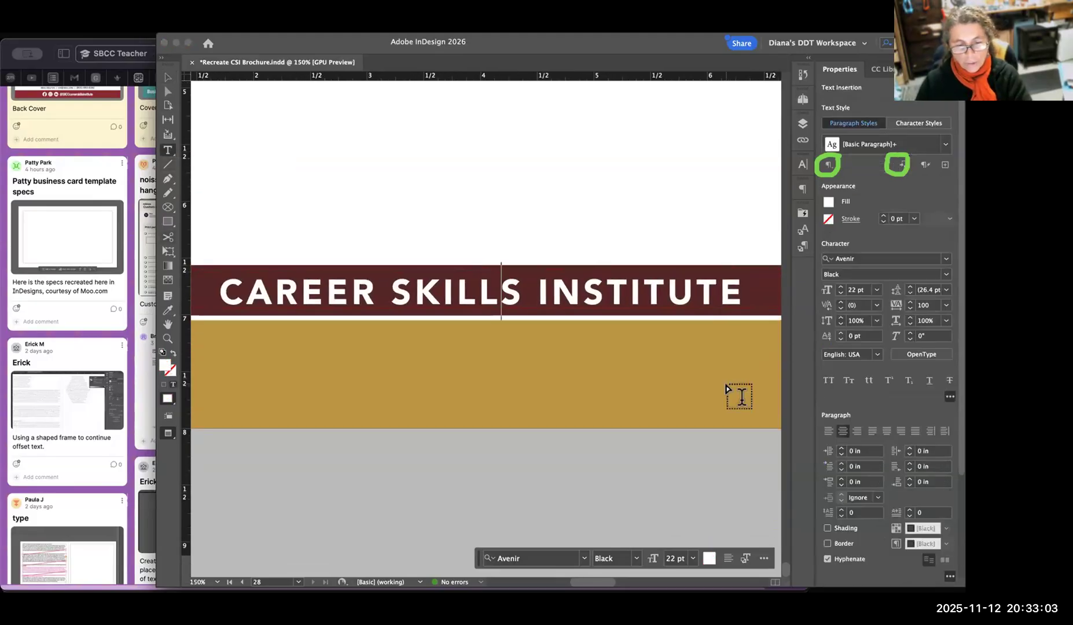
{"action": "left_click", "coordinate": [841, 308]}
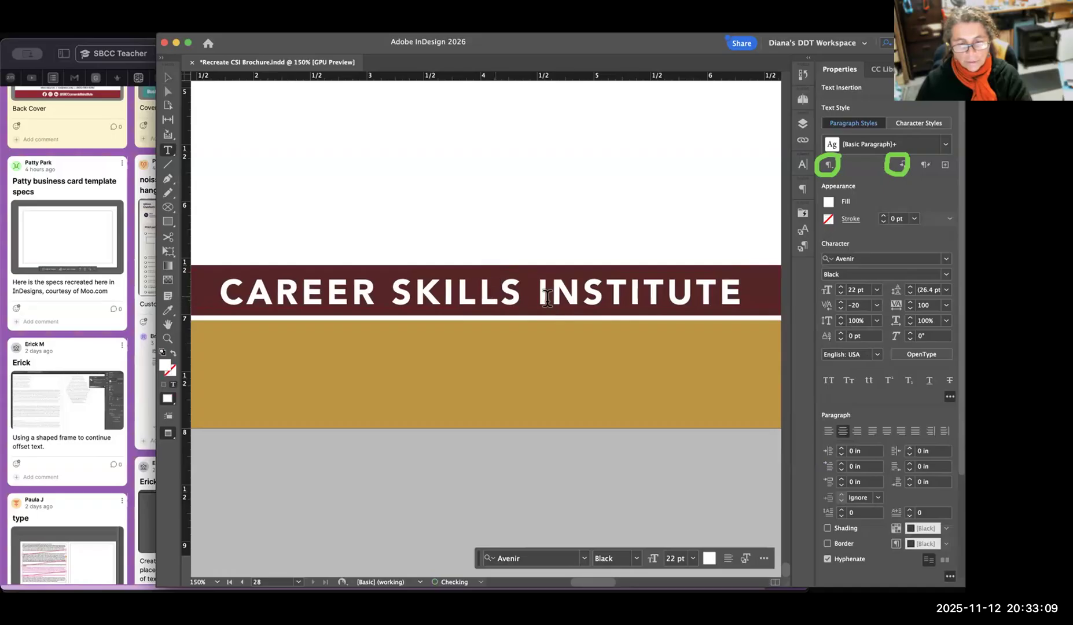
{"action": "left_click", "coordinate": [841, 308]}
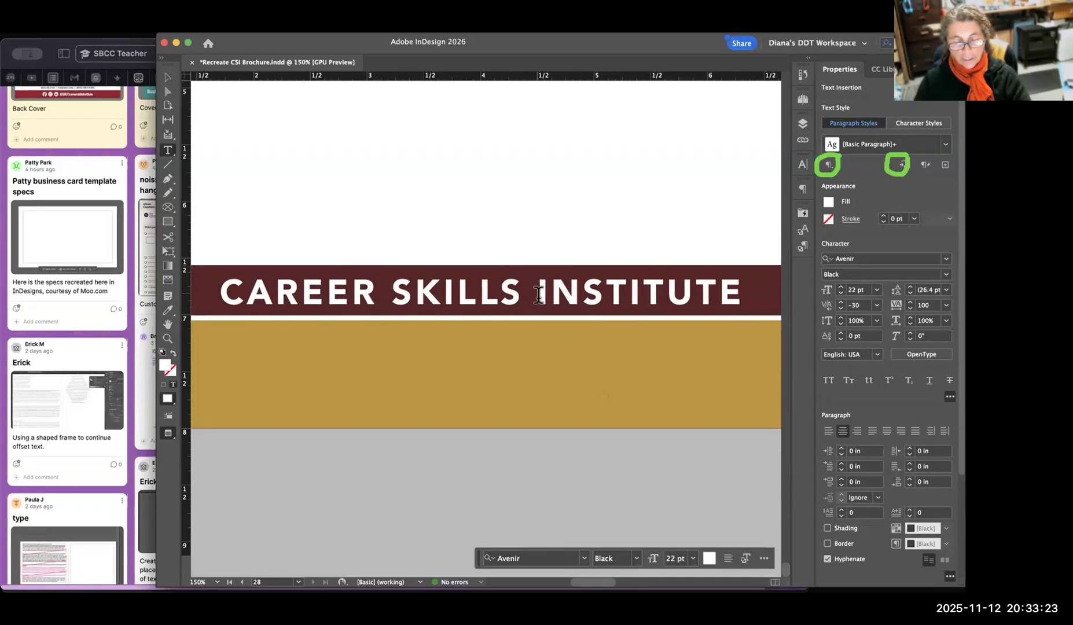
Widen the gap between "CAREER" and "SKILLS" by setting the kerning before "SKILLS" to 100, and leave text editing.
{"action": "left_click", "coordinate": [389, 292]}
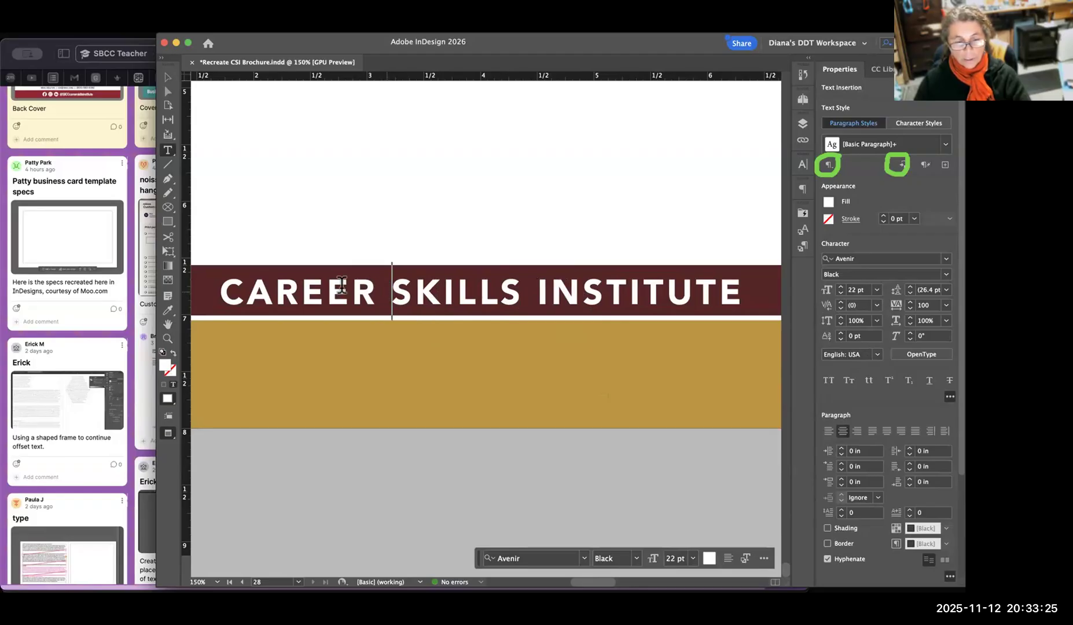
{"action": "left_click", "coordinate": [840, 303]}
{"action": "left_click", "coordinate": [840, 303]}
{"action": "left_click", "coordinate": [840, 303]}
{"action": "left_click", "coordinate": [840, 302]}
{"action": "left_click", "coordinate": [840, 303]}
{"action": "double_click", "coordinate": [840, 303]}
{"action": "left_click", "coordinate": [840, 303]}
{"action": "left_click", "coordinate": [840, 303]}
{"action": "left_click", "coordinate": [840, 303]}
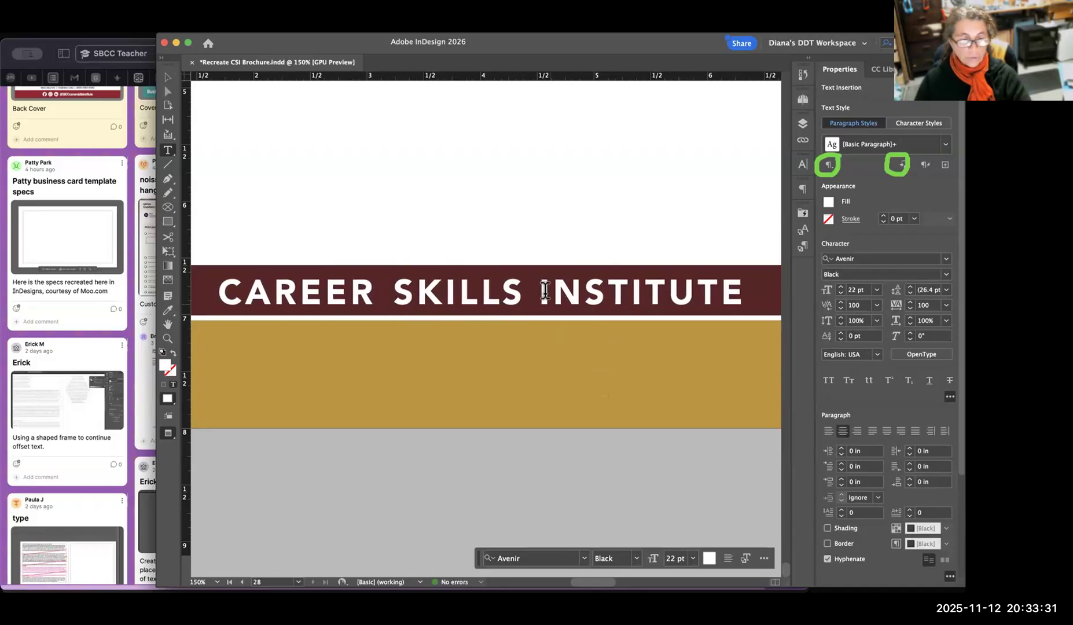
{"action": "left_click", "coordinate": [540, 267]}
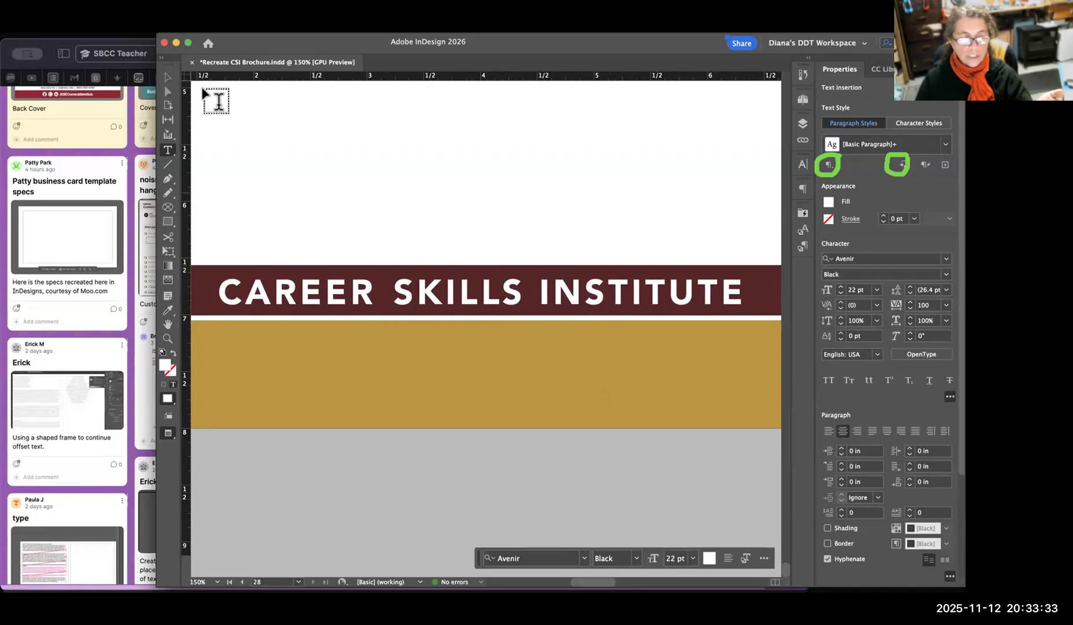
{"action": "left_click", "coordinate": [167, 78]}
{"action": "left_click", "coordinate": [577, 214]}
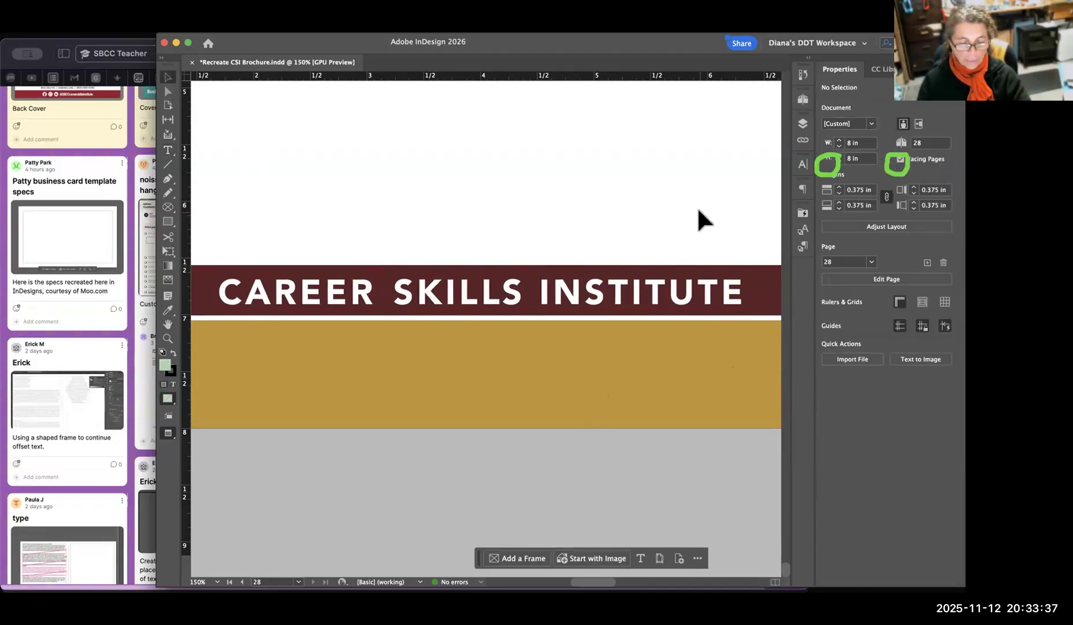
{"action": "key", "text": "super+minus"}
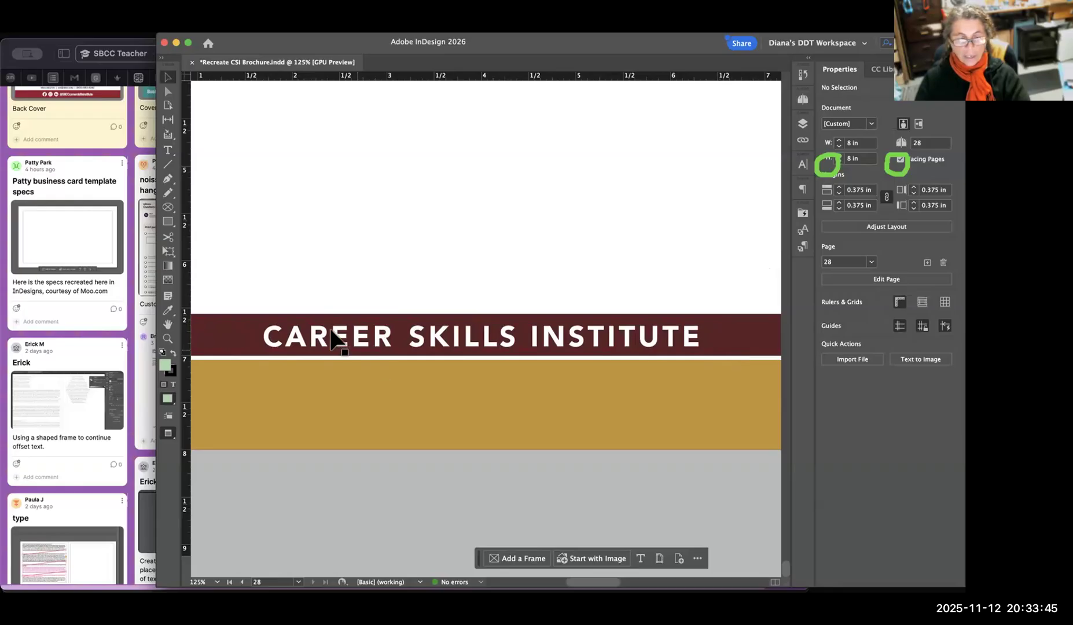
{"action": "left_click", "coordinate": [660, 335]}
{"action": "left_click", "coordinate": [697, 262]}
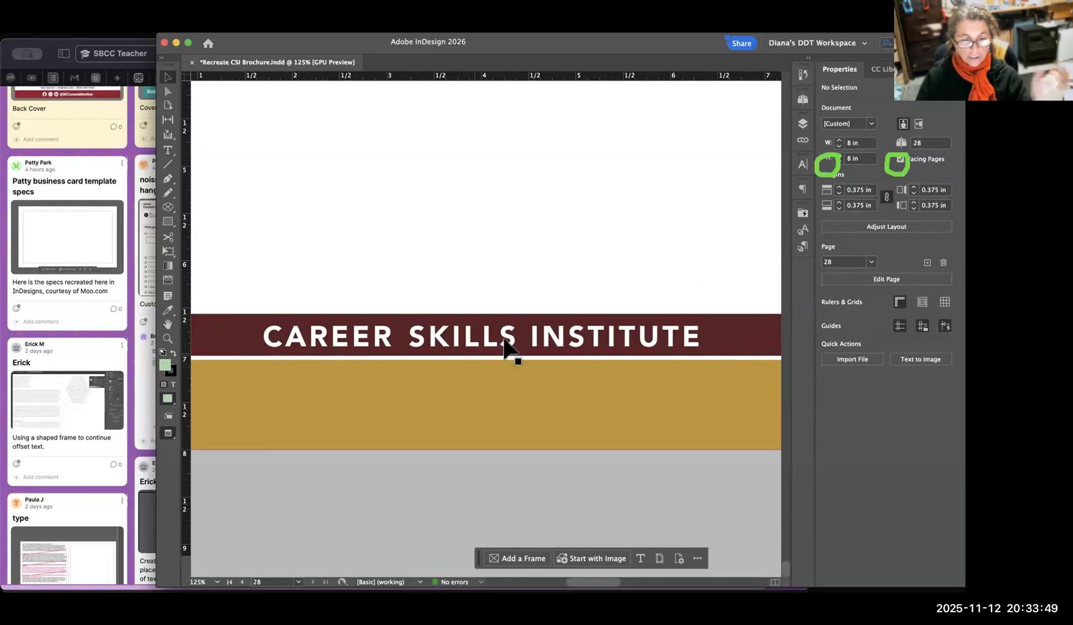
{"action": "left_click", "coordinate": [556, 343]}
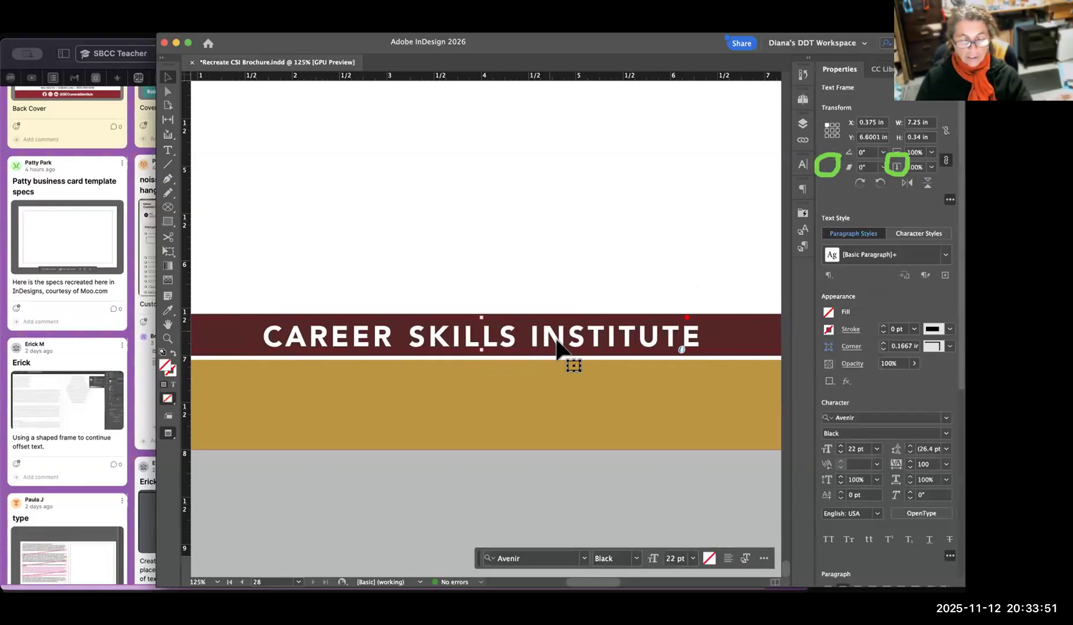
{"action": "left_click", "coordinate": [532, 271]}
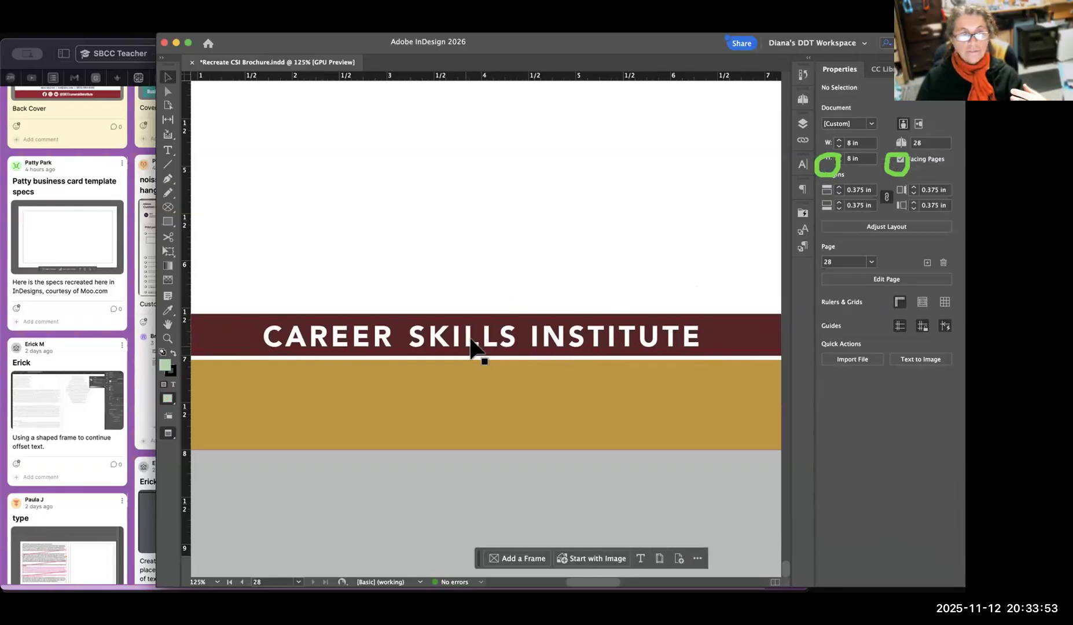
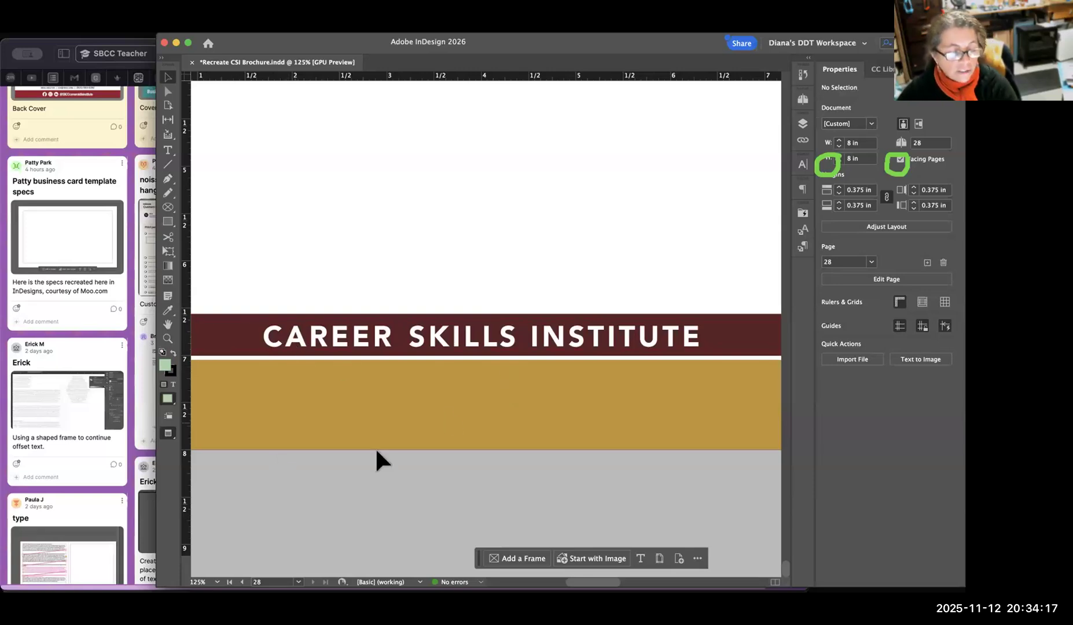
Save the brochure document and leave the footer text frame deselected.
{"action": "left_click", "coordinate": [485, 342]}
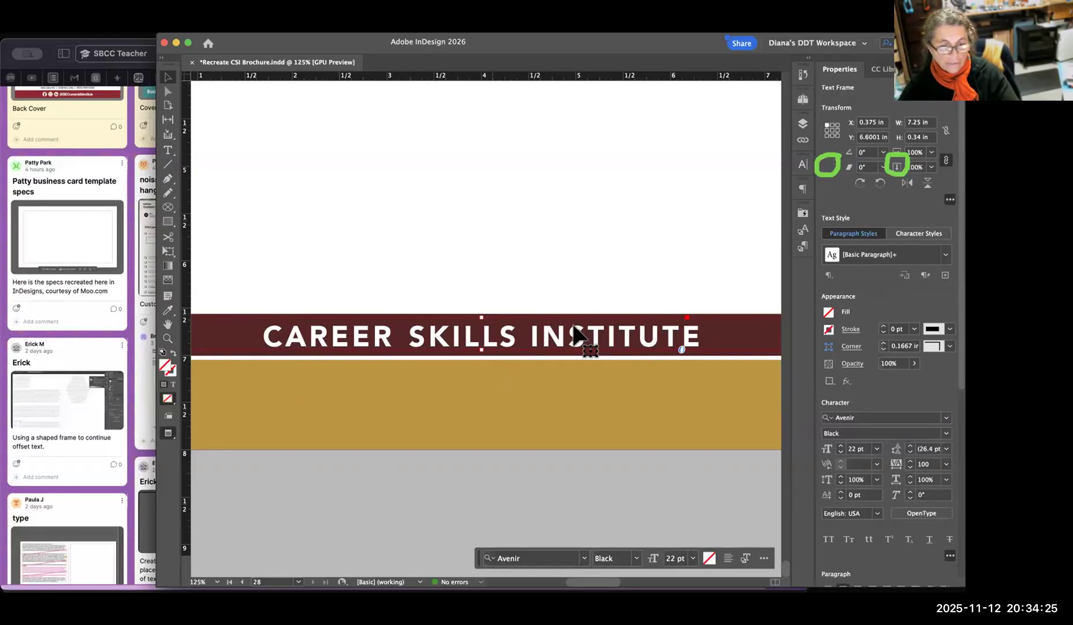
{"action": "key", "text": "super+s"}
{"action": "left_click", "coordinate": [573, 243]}
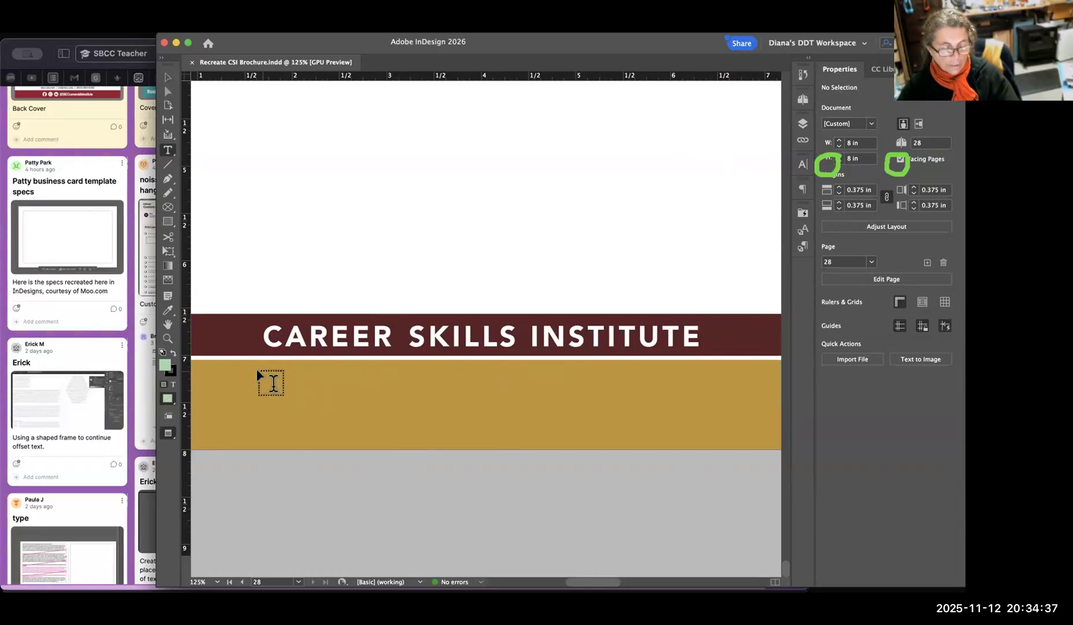
Draw a text frame about 4.62 × 1.29 in above the maroon bar and enter "START WRITING" in it.
{"action": "left_click_drag", "start_coordinate": [242, 378], "coordinate": [712, 428]}
{"action": "left_click_drag", "start_coordinate": [269, 137], "coordinate": [706, 260]}
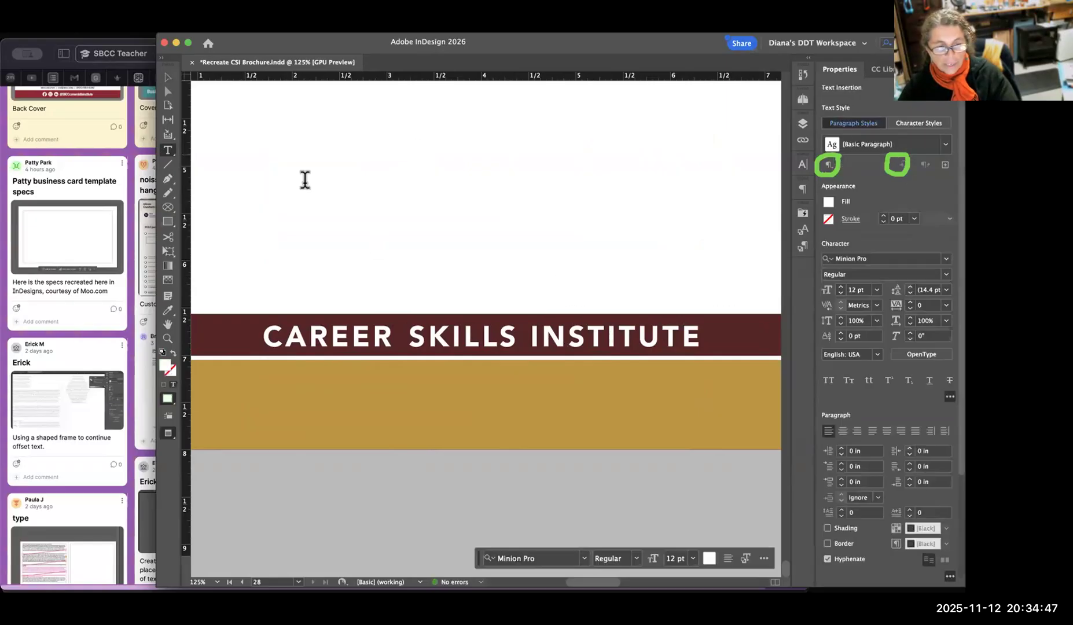
{"action": "type", "text": "START WRITING"}
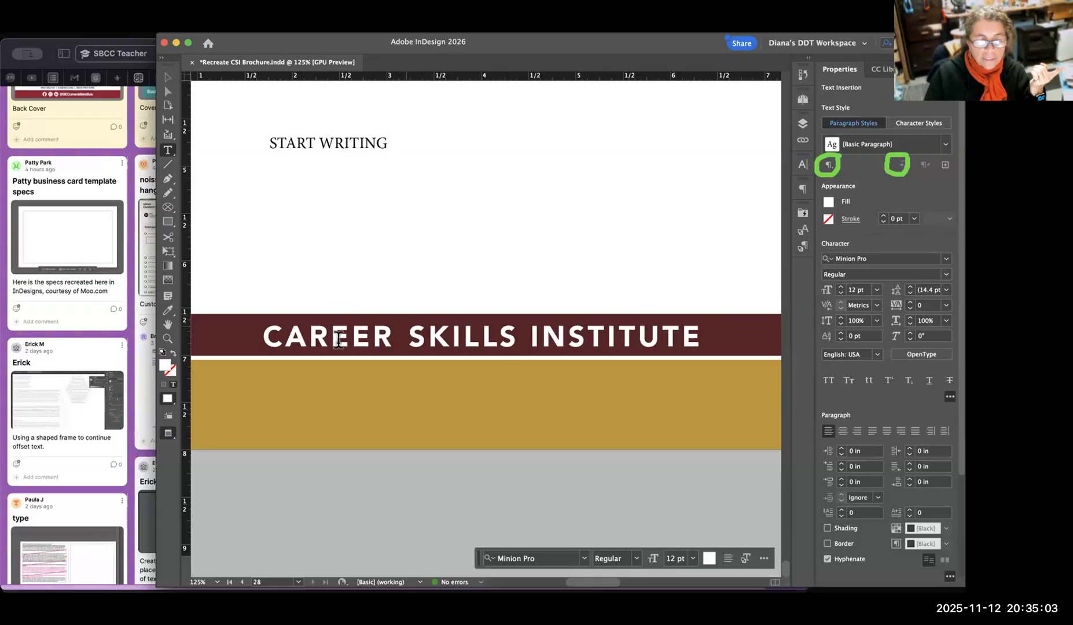
Create a new character style from the formatting of the whole "CAREER SKILLS INSTITUTE" text.
{"action": "left_click_drag", "start_coordinate": [285, 339], "coordinate": [643, 347]}
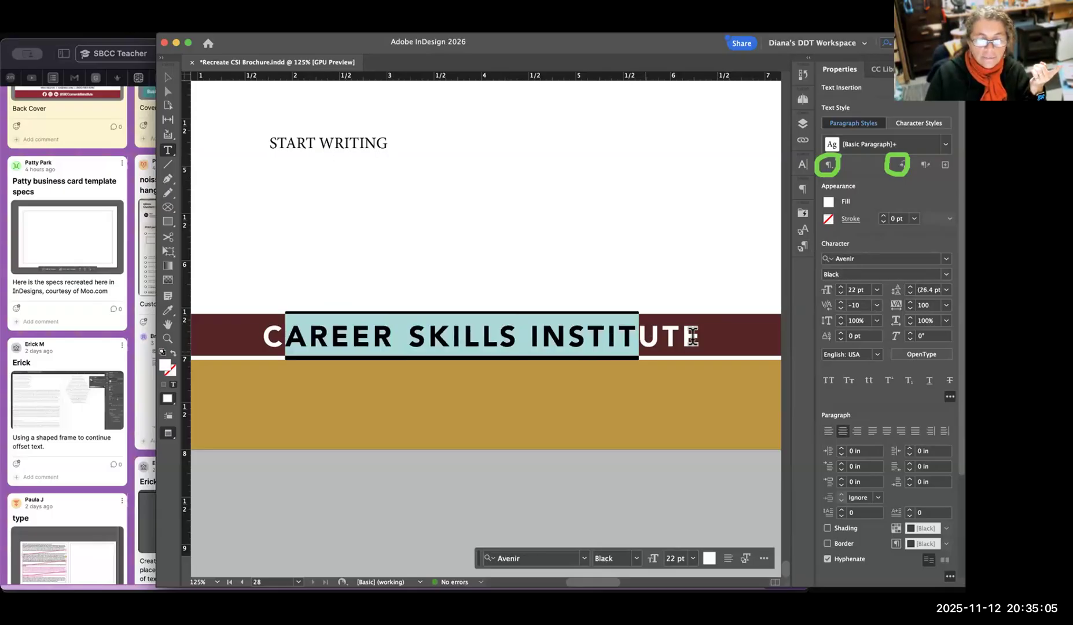
{"action": "left_click", "coordinate": [694, 337]}
{"action": "left_click", "coordinate": [168, 79]}
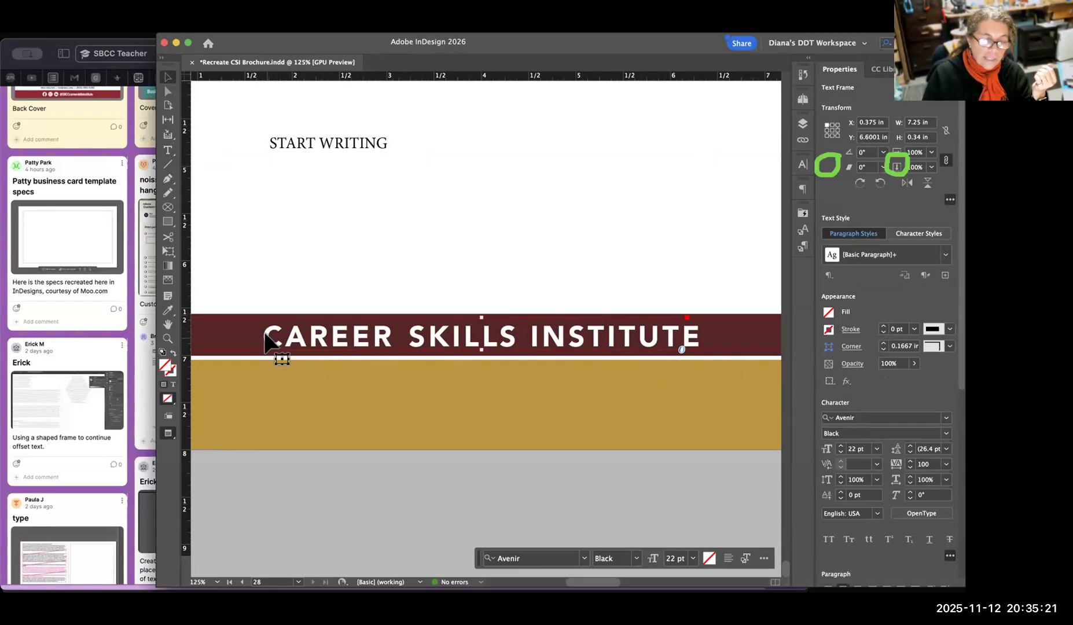
{"action": "left_click_drag", "start_coordinate": [265, 334], "coordinate": [708, 354]}
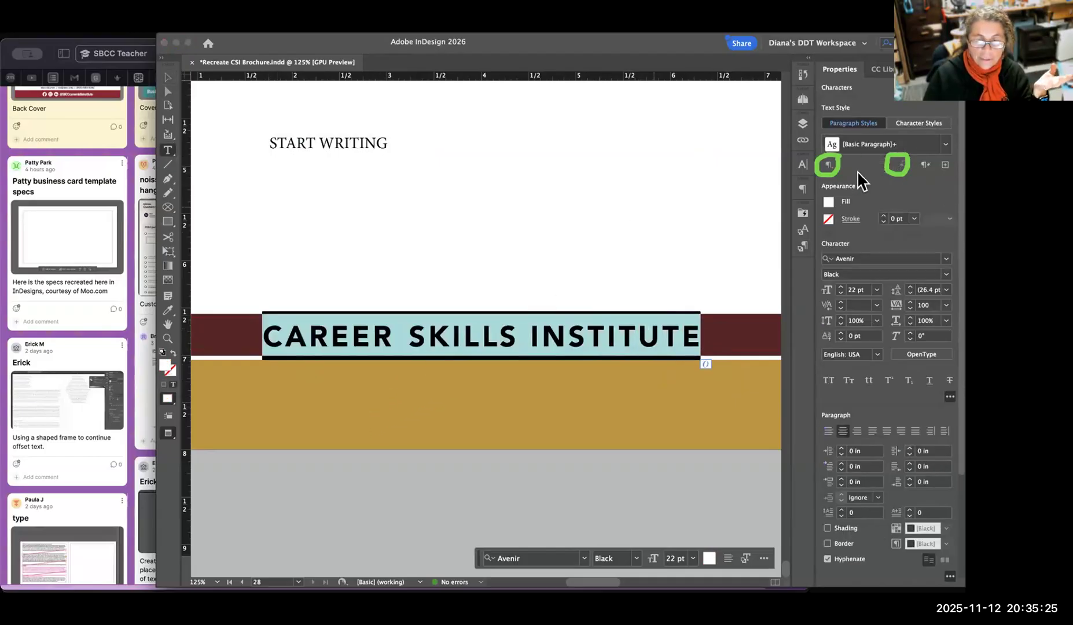
{"action": "left_click", "coordinate": [801, 229]}
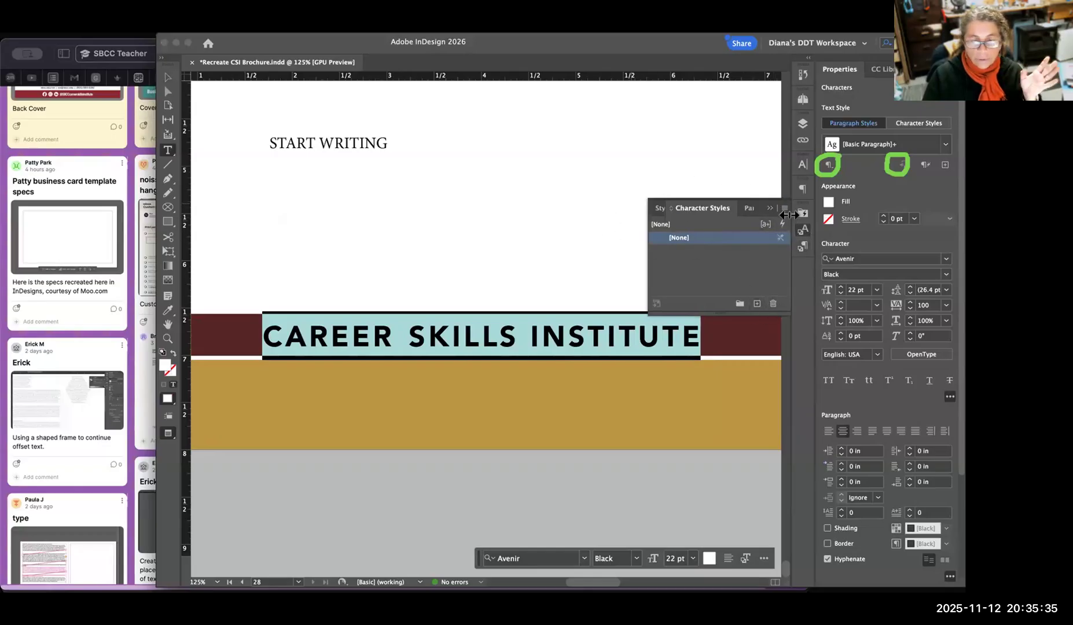
{"action": "left_click", "coordinate": [756, 304]}
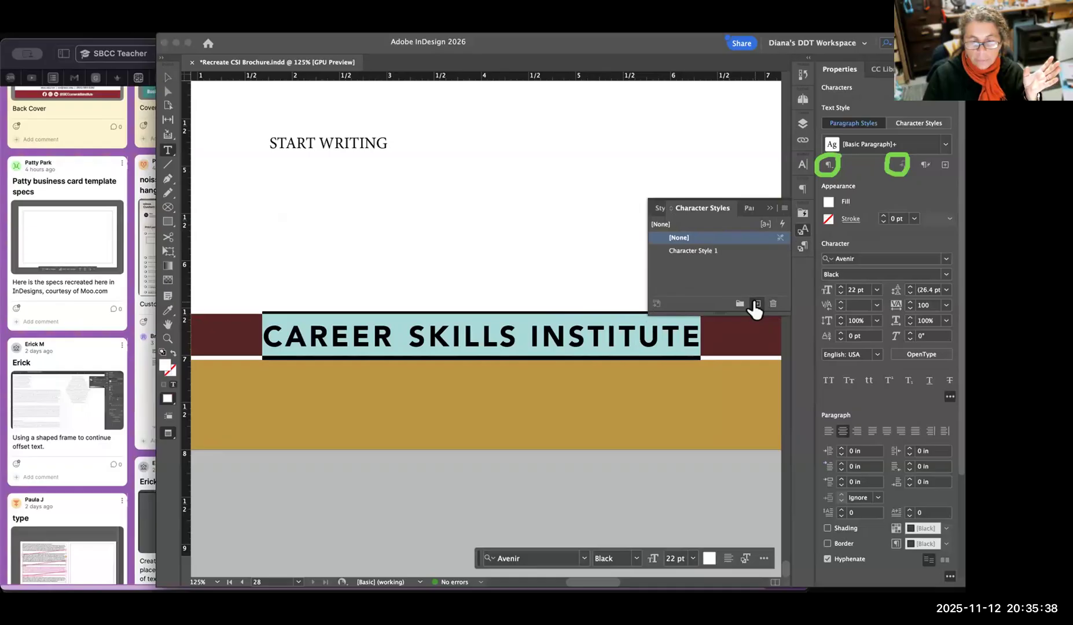
{"action": "left_click", "coordinate": [709, 265]}
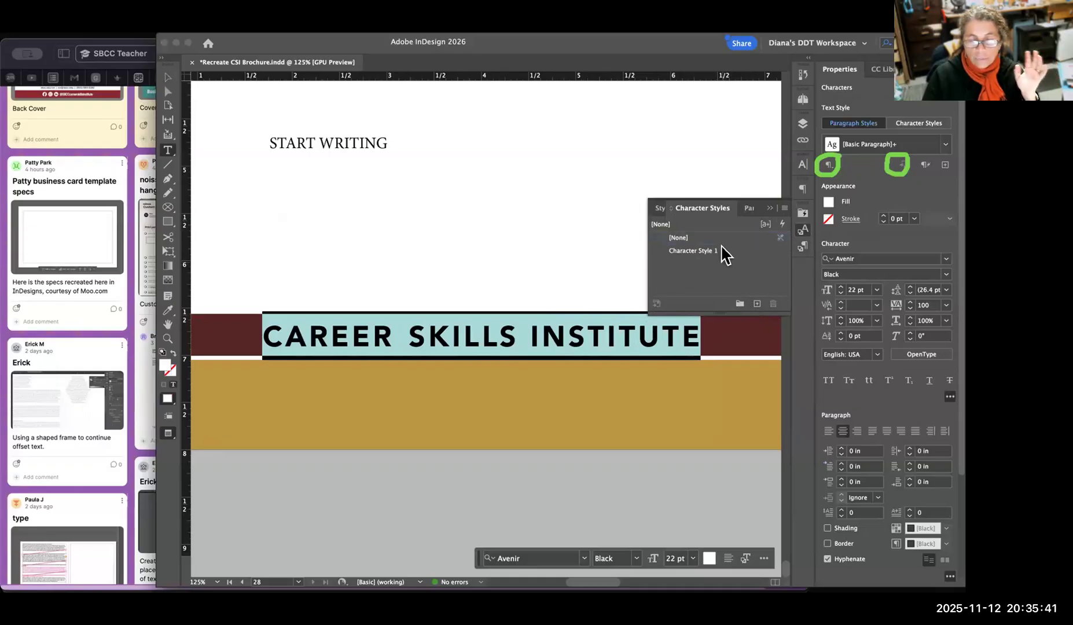
Apply Character Style 1 to the "START WRITING" text frame.
{"action": "left_click", "coordinate": [168, 77]}
{"action": "left_click", "coordinate": [574, 174]}
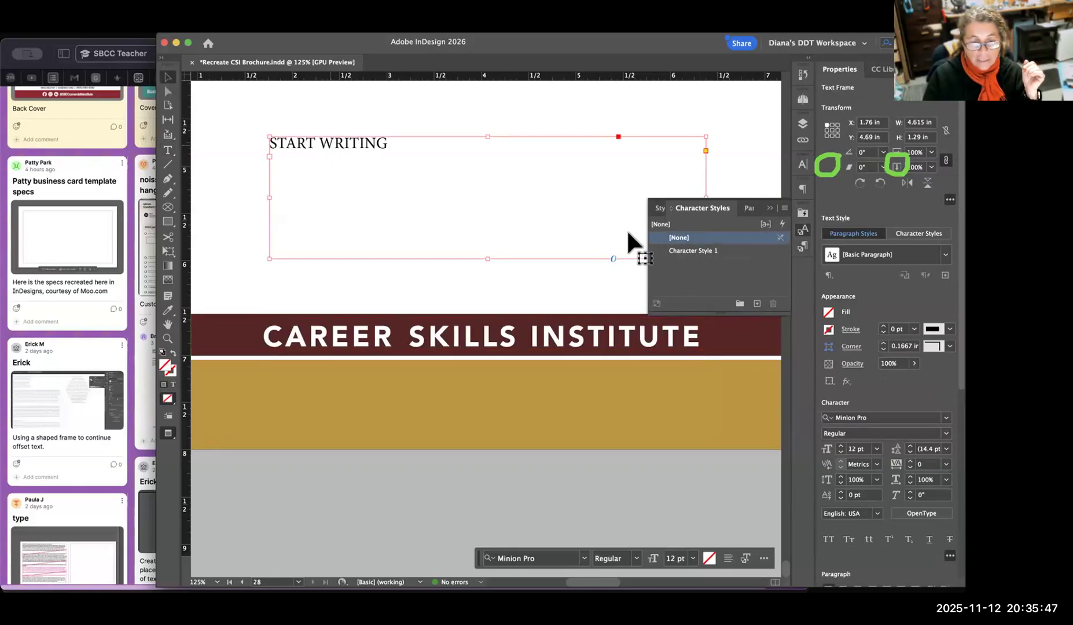
{"action": "left_click", "coordinate": [707, 252]}
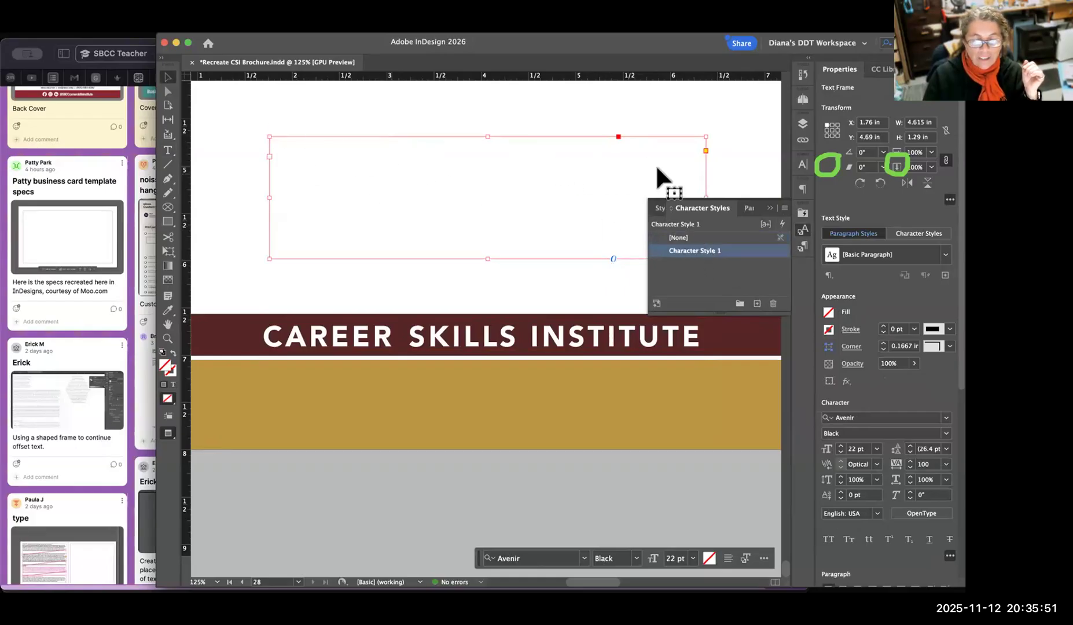
Shrink the "START WRITING" frame to about 3.76 × 0.47 in and place it on the gold bar at about X 1.89, Y 7.05 in.
{"action": "left_click_drag", "start_coordinate": [457, 152], "coordinate": [474, 400]}
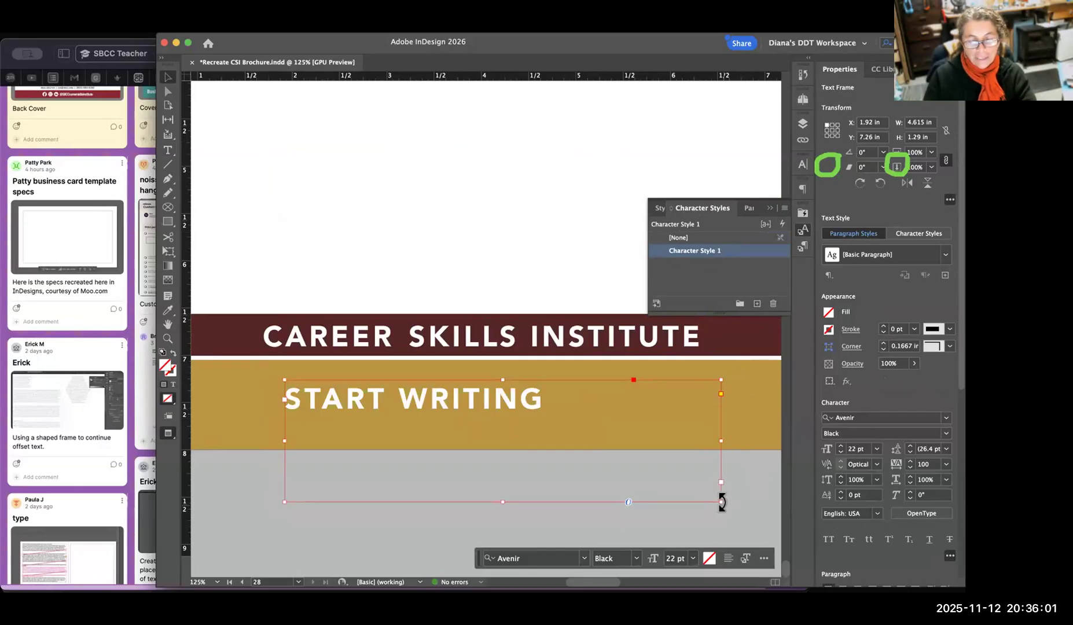
{"action": "left_click_drag", "start_coordinate": [721, 502], "coordinate": [639, 425]}
{"action": "left_click_drag", "start_coordinate": [495, 398], "coordinate": [492, 378]}
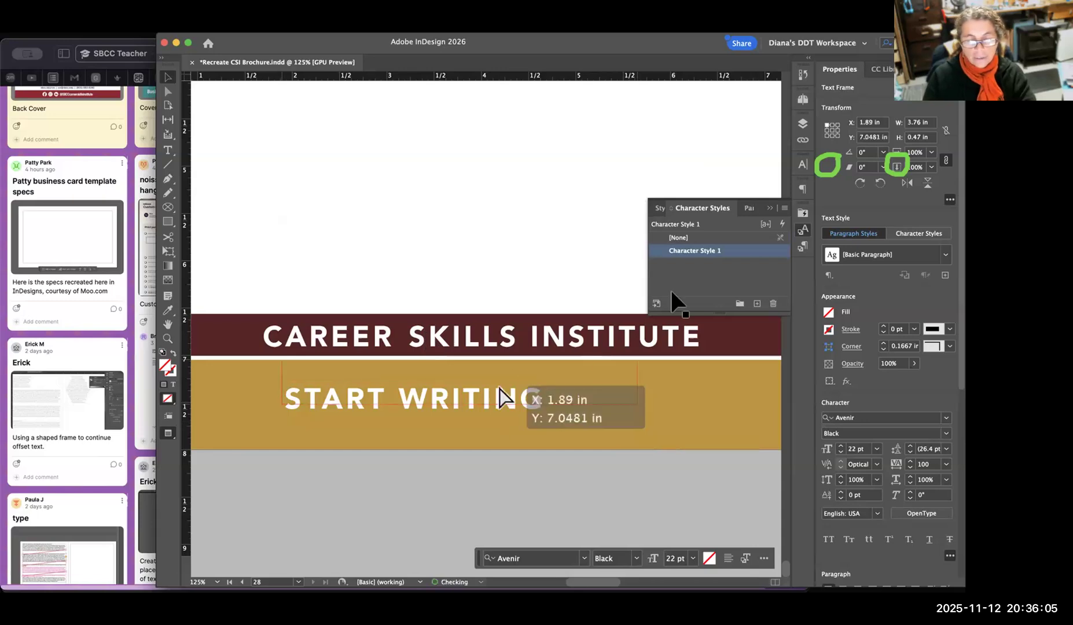
{"action": "left_click", "coordinate": [498, 242]}
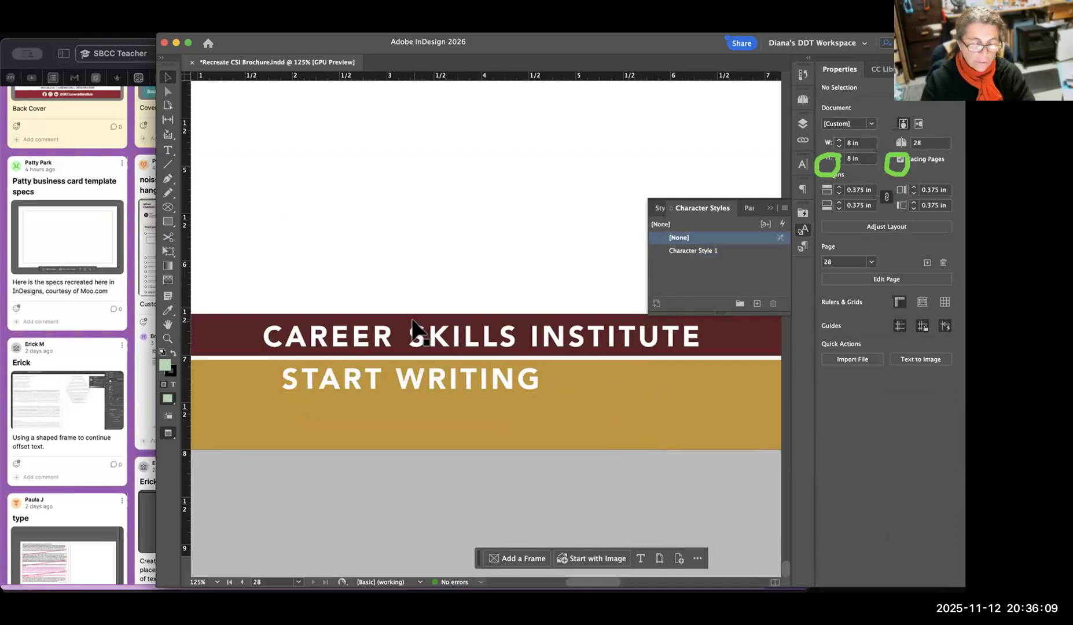
Delete the "START WRITING" frame and draw a new text frame above the maroon bar containing "ALDIUF ;QIUEF ;QOWIE FO;QIWE F".
{"action": "left_click", "coordinate": [466, 377]}
{"action": "key", "text": "Delete"}
{"action": "left_click", "coordinate": [168, 164]}
{"action": "left_click_drag", "start_coordinate": [252, 132], "coordinate": [502, 234]}
{"action": "left_click", "coordinate": [168, 150]}
{"action": "left_click_drag", "start_coordinate": [274, 125], "coordinate": [563, 239]}
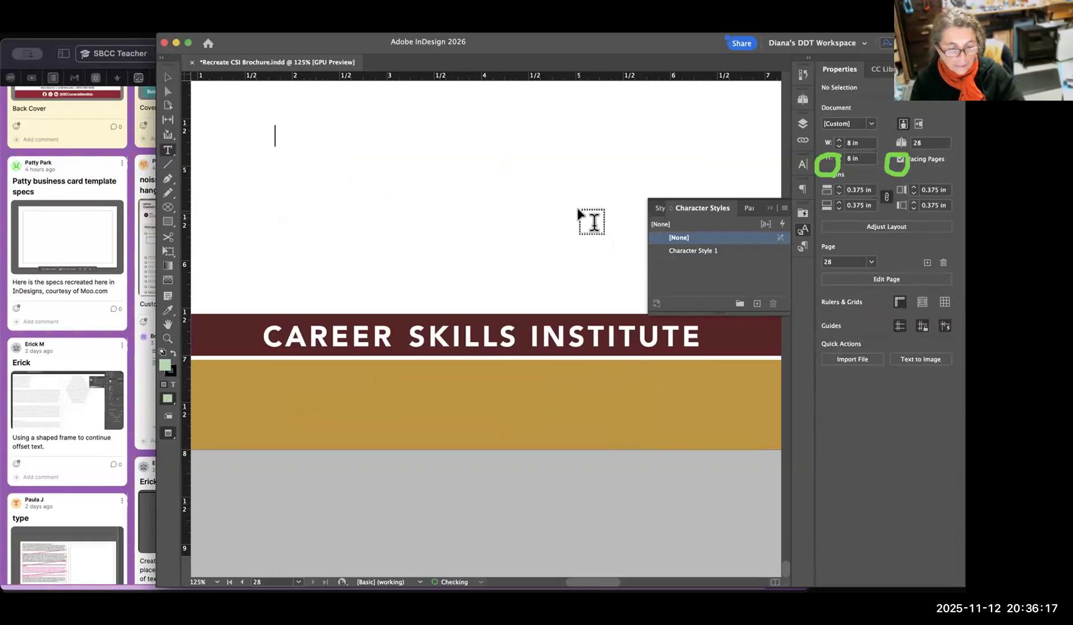
{"action": "type", "text": "ALDIUF ;QIUEF ;QOWIE FO;QIWE F"}
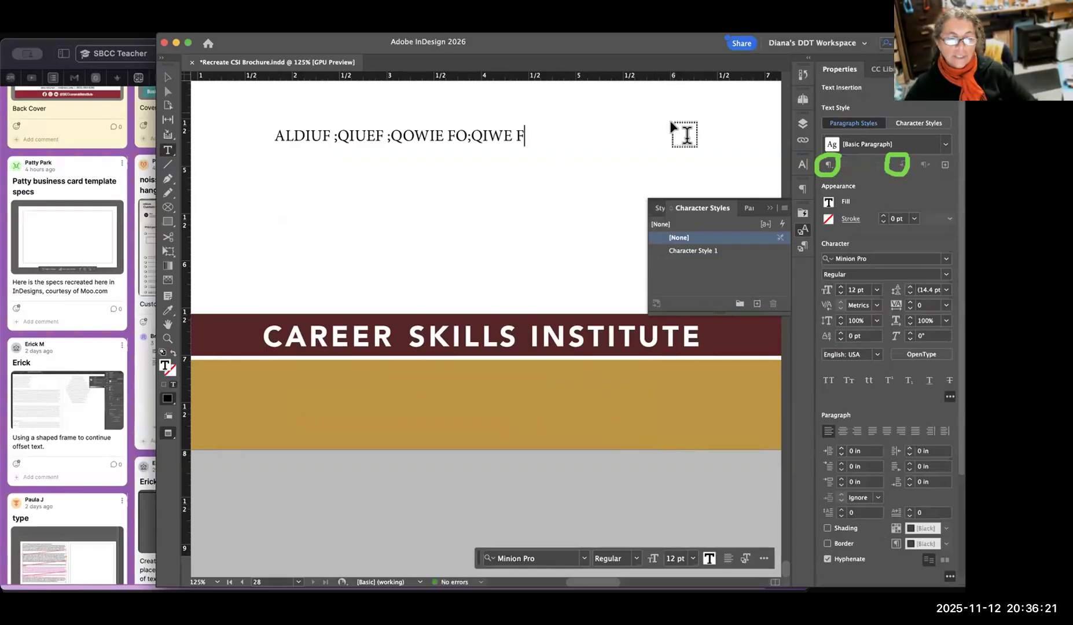
Clear all the random sample text from the new text frame.
{"action": "key", "text": "super+a"}
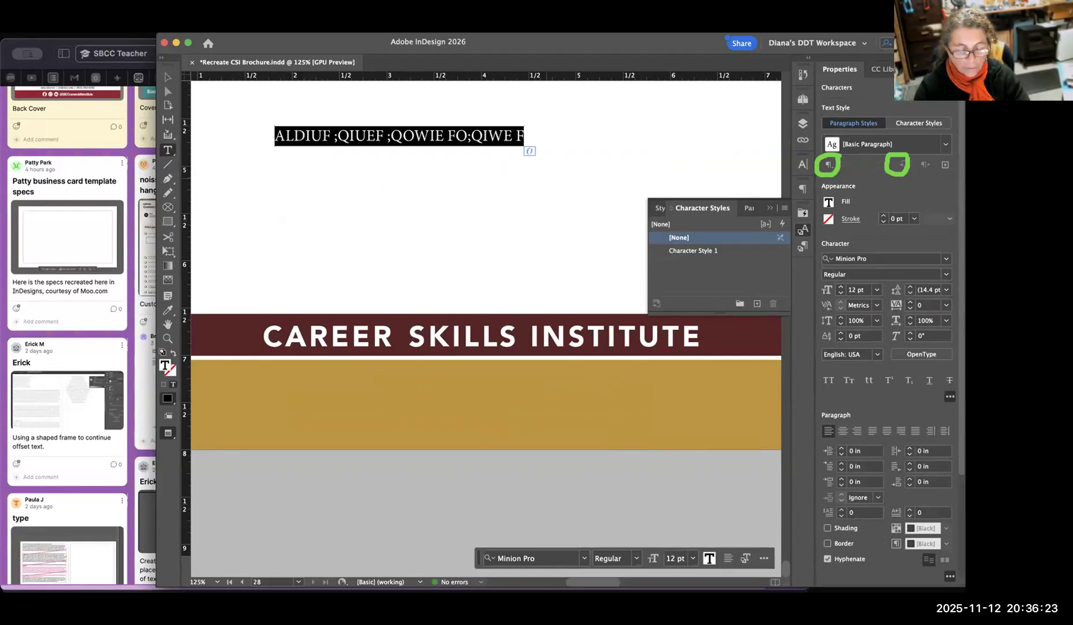
{"action": "key", "text": "super+Tab"}
{"action": "key", "text": "BackSpace"}
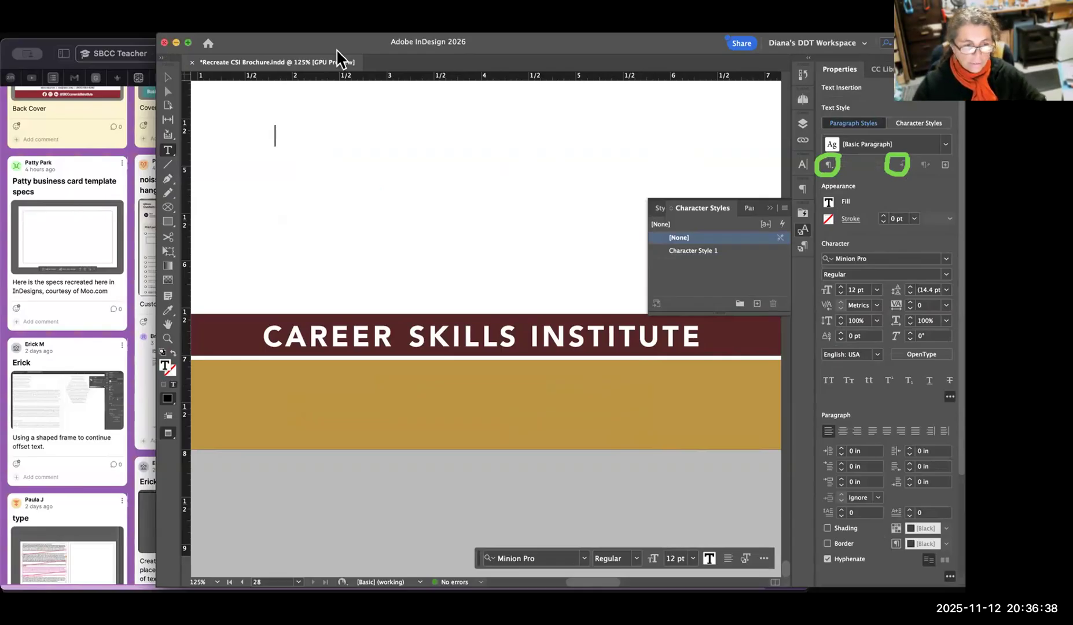
Draw a text frame about 2.95 × 0.92 in above the maroon bar and enter "PROFESSIONAL DEVELOPMENT".
{"action": "left_click", "coordinate": [168, 78]}
{"action": "left_click", "coordinate": [267, 168]}
{"action": "left_click_drag", "start_coordinate": [345, 128], "coordinate": [558, 234]}
{"action": "left_click", "coordinate": [286, 174]}
{"action": "left_click", "coordinate": [168, 150]}
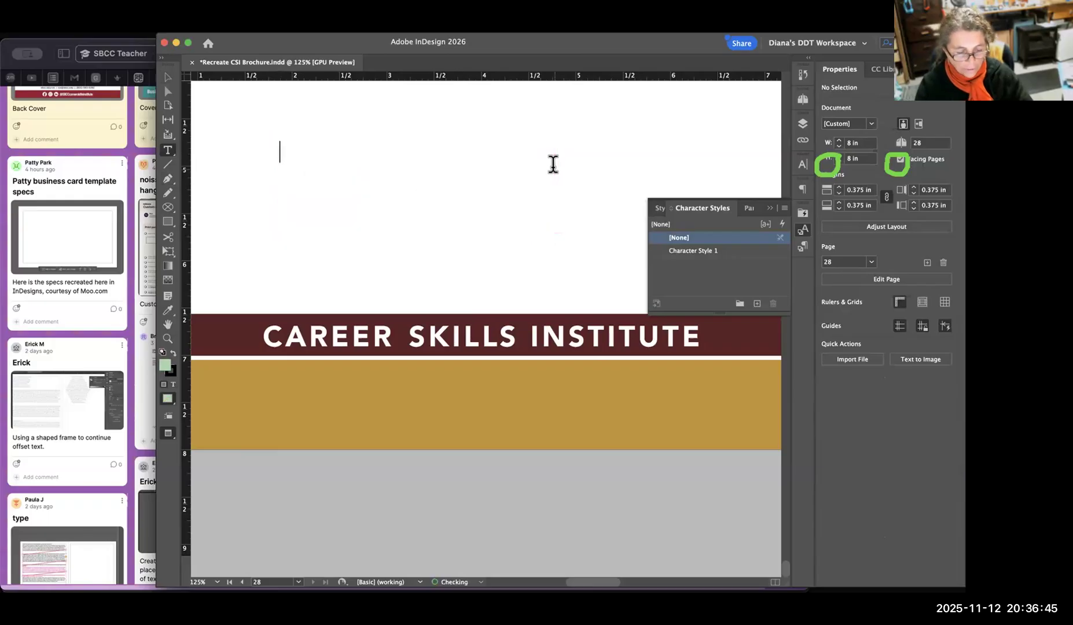
{"action": "type", "text": "PROFESSIONAL DEVELOPMENT"}
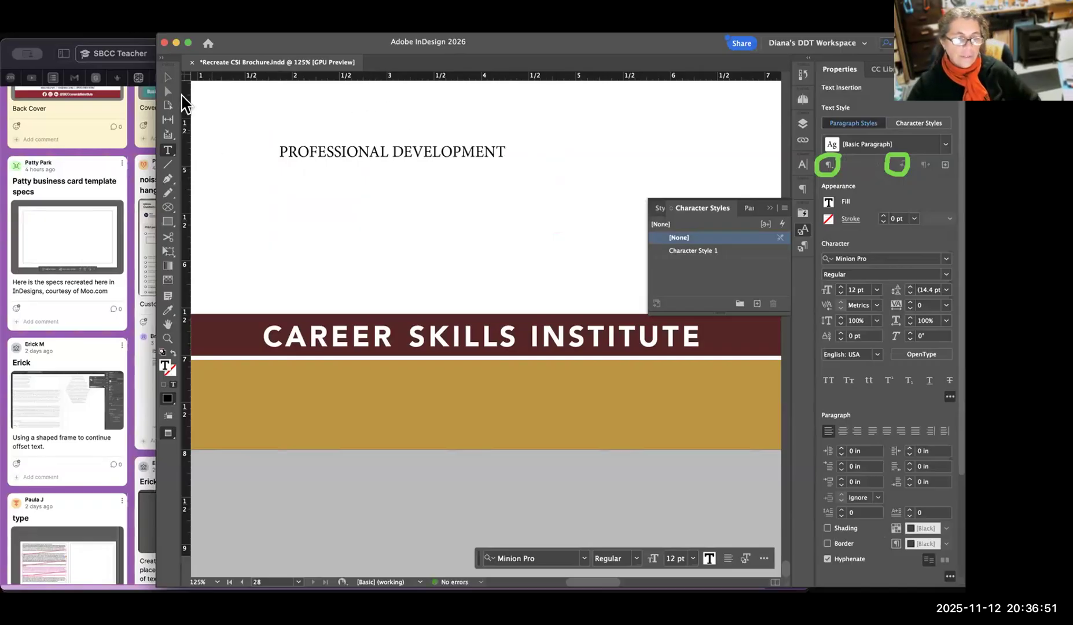
Move the "PROFESSIONAL DEVELOPMENT" frame onto the gold bar and apply Character Style 1 to it.
{"action": "key", "text": "Escape"}
{"action": "left_click_drag", "start_coordinate": [416, 142], "coordinate": [488, 388]}
{"action": "mouse_move", "coordinate": [624, 472]}
{"action": "left_mouse_down"}
{"action": "mouse_move", "coordinate": [631, 447]}
{"action": "mouse_move", "coordinate": [628, 468]}
{"action": "left_mouse_up"}
{"action": "key", "text": "super+z"}
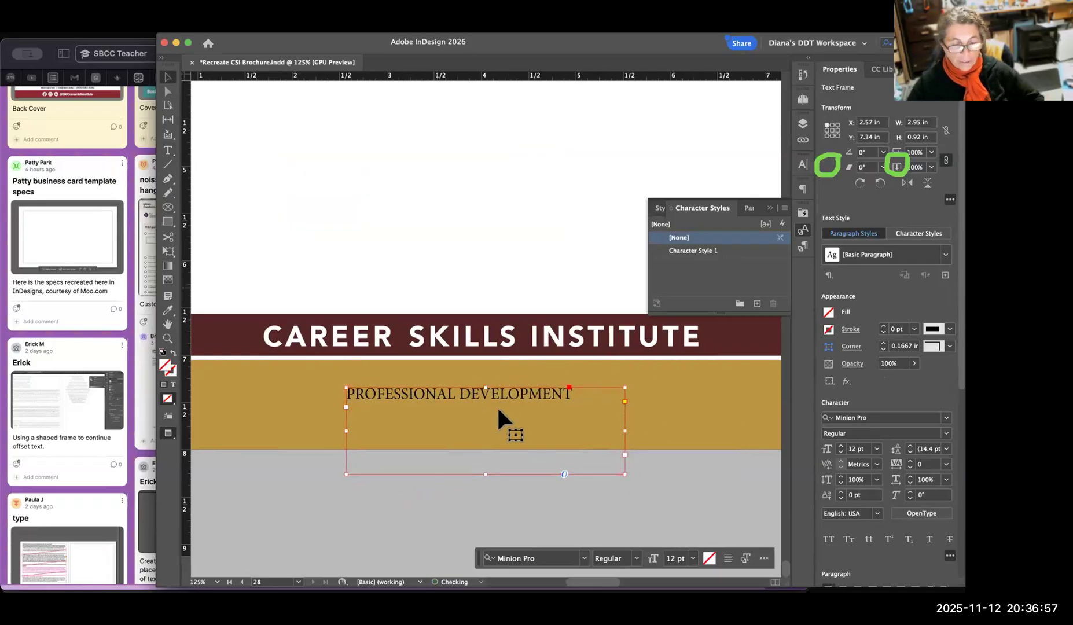
{"action": "left_click", "coordinate": [708, 253]}
Widen the "PROFESSIONAL DEVELOPMENT" frame to about 5.51 in and center it on the gold bar at about X 1.32, Y 7.34 in.
{"action": "left_click_drag", "start_coordinate": [512, 406], "coordinate": [448, 385]}
{"action": "left_click_drag", "start_coordinate": [573, 400], "coordinate": [721, 410]}
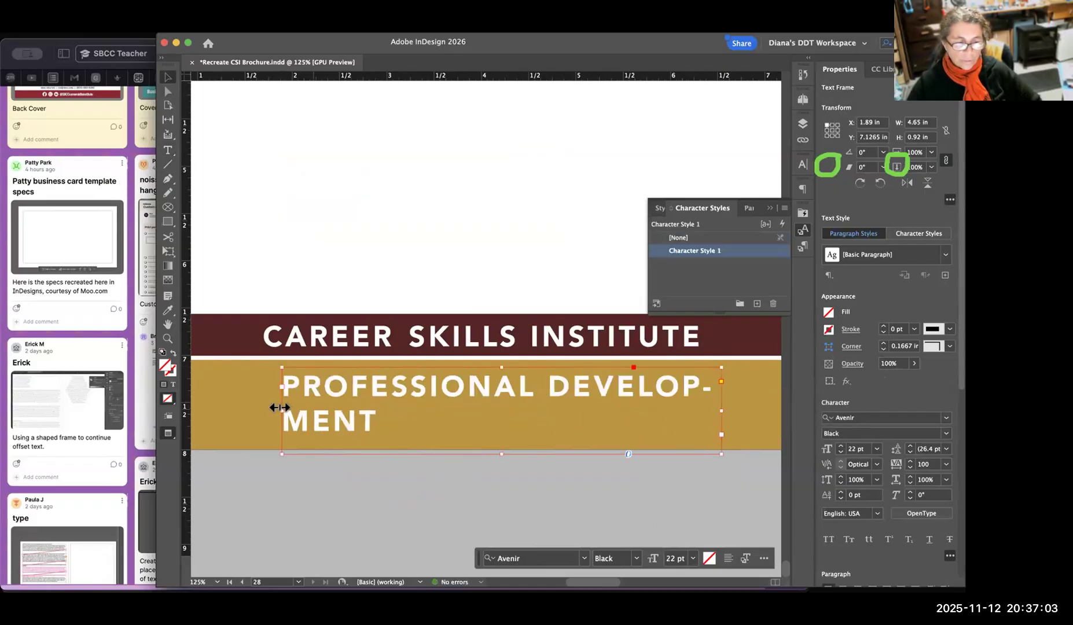
{"action": "left_click_drag", "start_coordinate": [281, 409], "coordinate": [201, 410]}
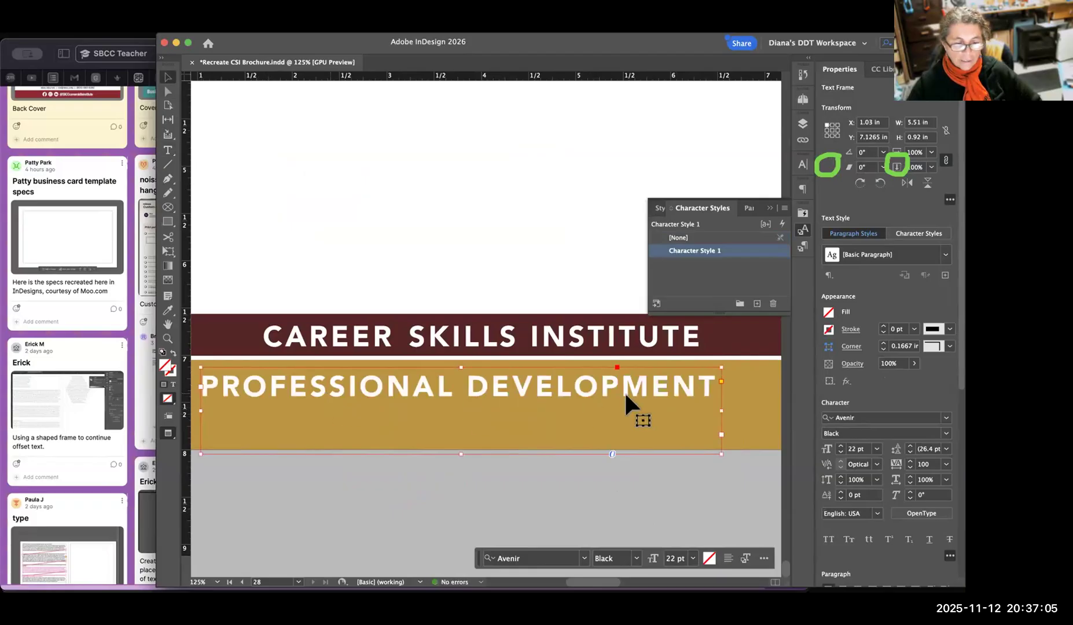
{"action": "left_click_drag", "start_coordinate": [543, 385], "coordinate": [570, 405]}
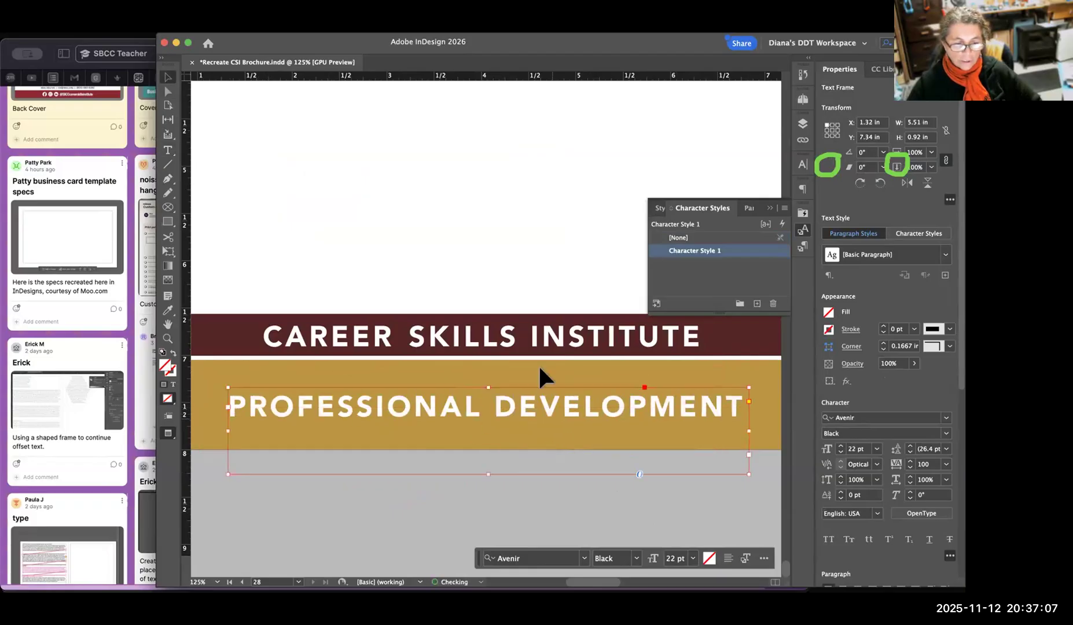
{"action": "left_click", "coordinate": [517, 269]}
{"action": "left_click", "coordinate": [536, 406]}
{"action": "left_click", "coordinate": [533, 273]}
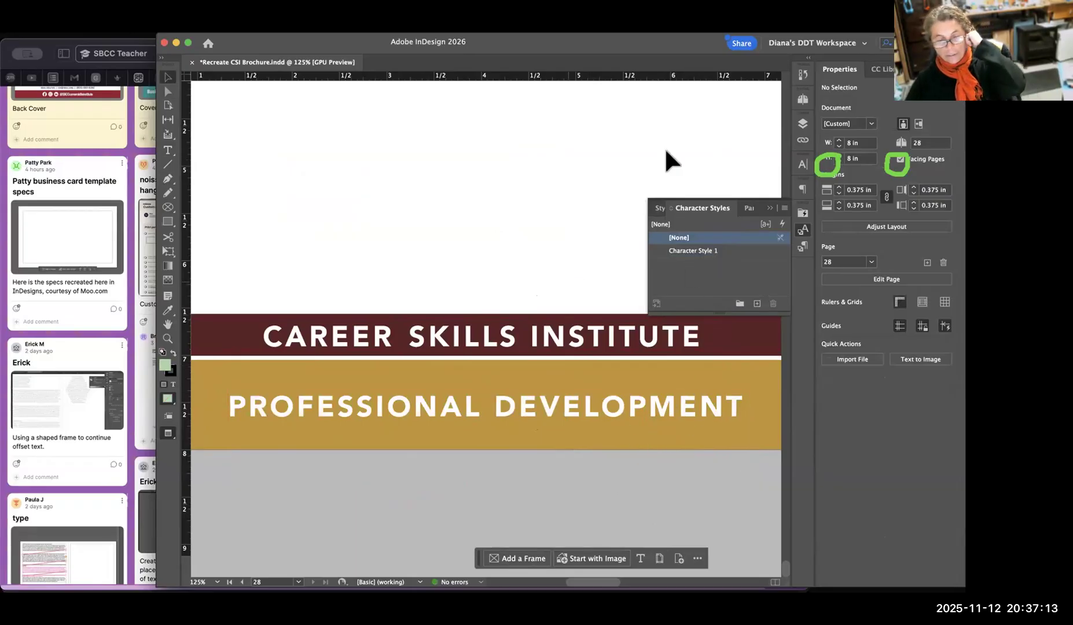
Open the A-Parent spread for editing and fit its page in the window.
{"action": "key", "text": "super+minus"}
{"action": "key", "text": "super+minus"}
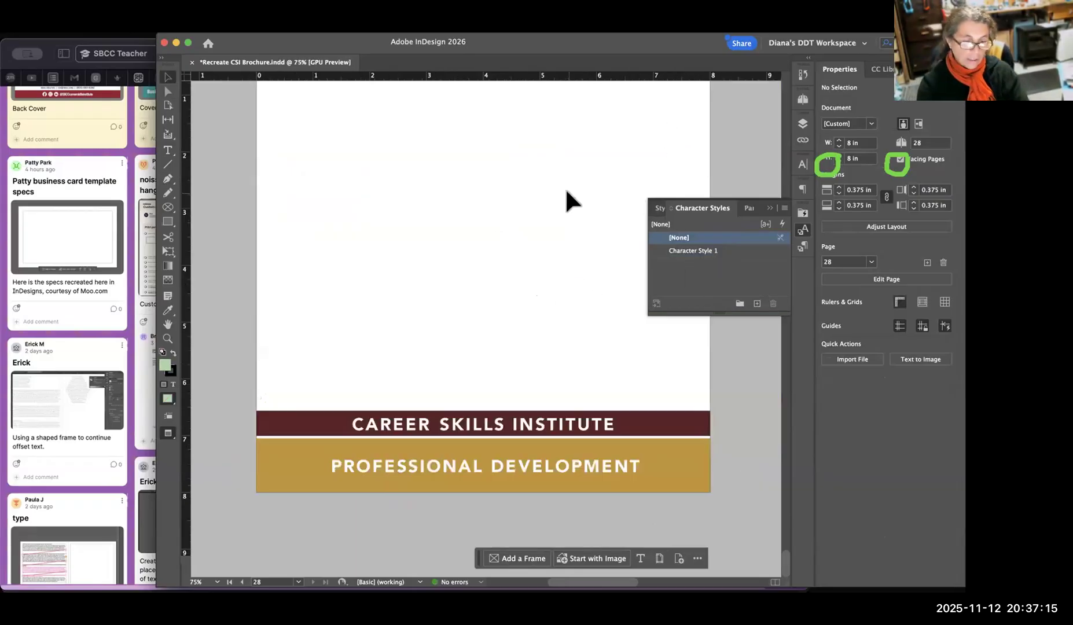
{"action": "key", "text": "super+minus"}
{"action": "key", "text": "space"}
{"action": "left_click_drag", "start_coordinate": [478, 432], "coordinate": [407, 355]}
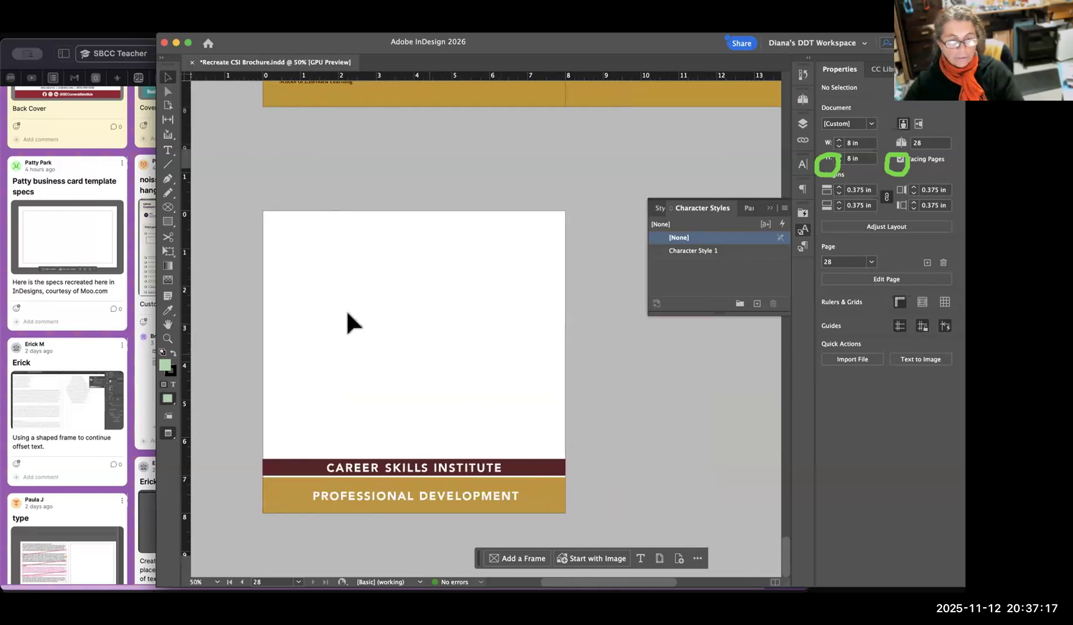
{"action": "key", "text": "space"}
{"action": "left_click_drag", "start_coordinate": [481, 275], "coordinate": [516, 464]}
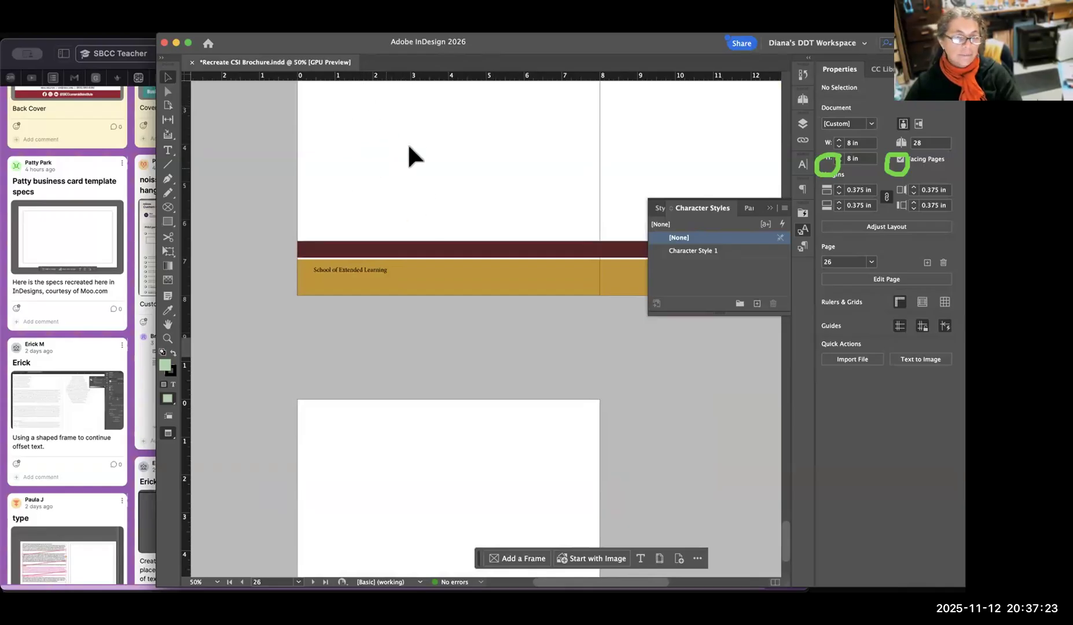
{"action": "left_click", "coordinate": [691, 271]}
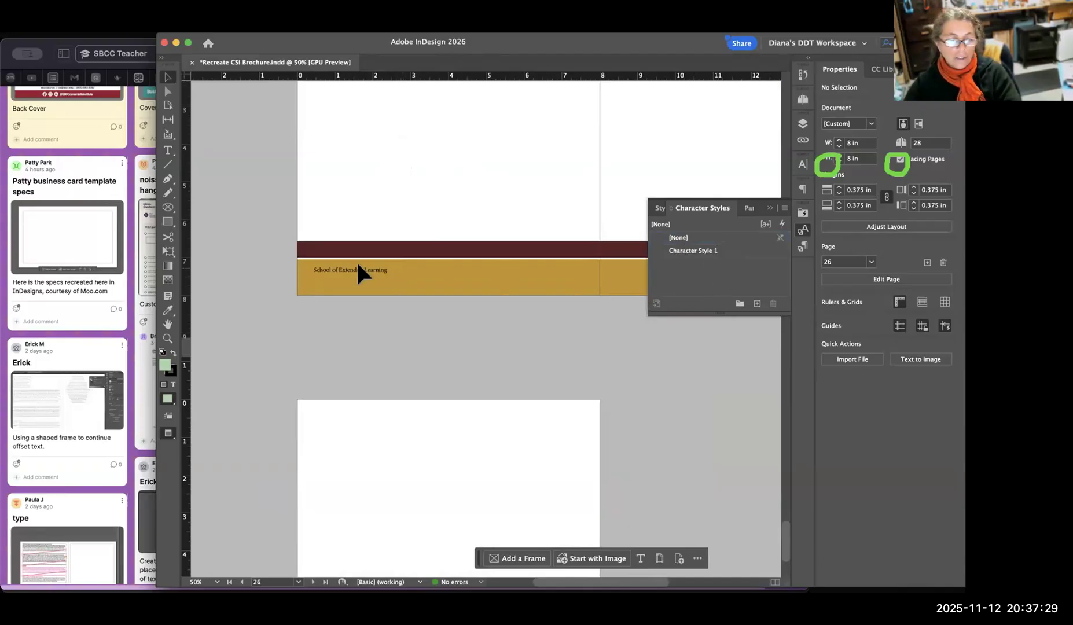
{"action": "left_click", "coordinate": [803, 99]}
{"action": "double_click", "coordinate": [750, 125]}
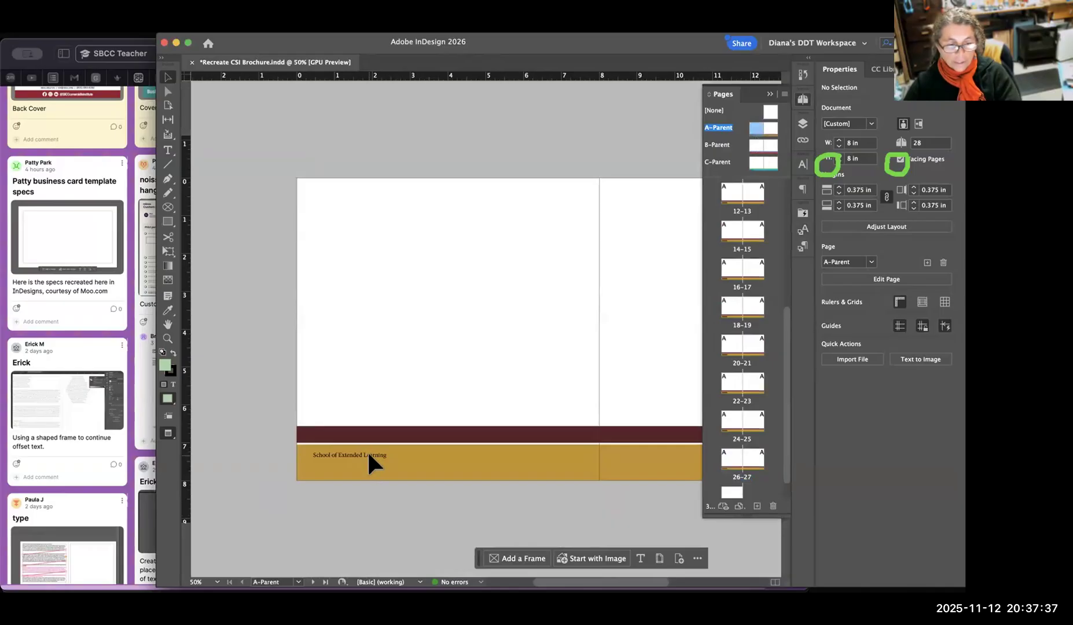
{"action": "key", "text": "super+0"}
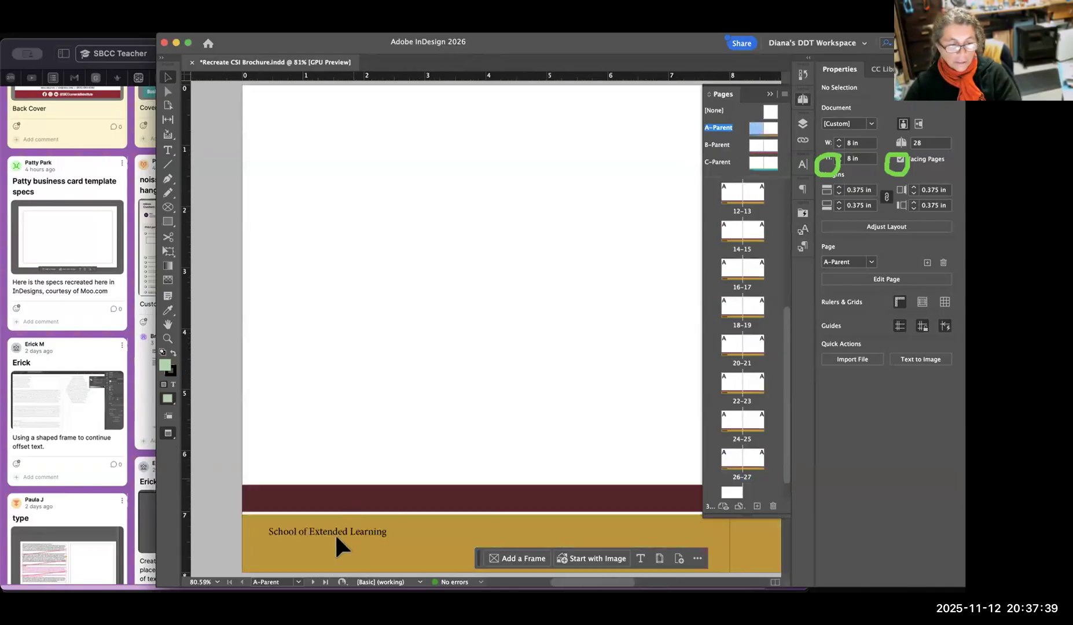
Apply Character Style 1 to the "School of Extended Learning" footer text on the A-Parent spread.
{"action": "left_click", "coordinate": [803, 123]}
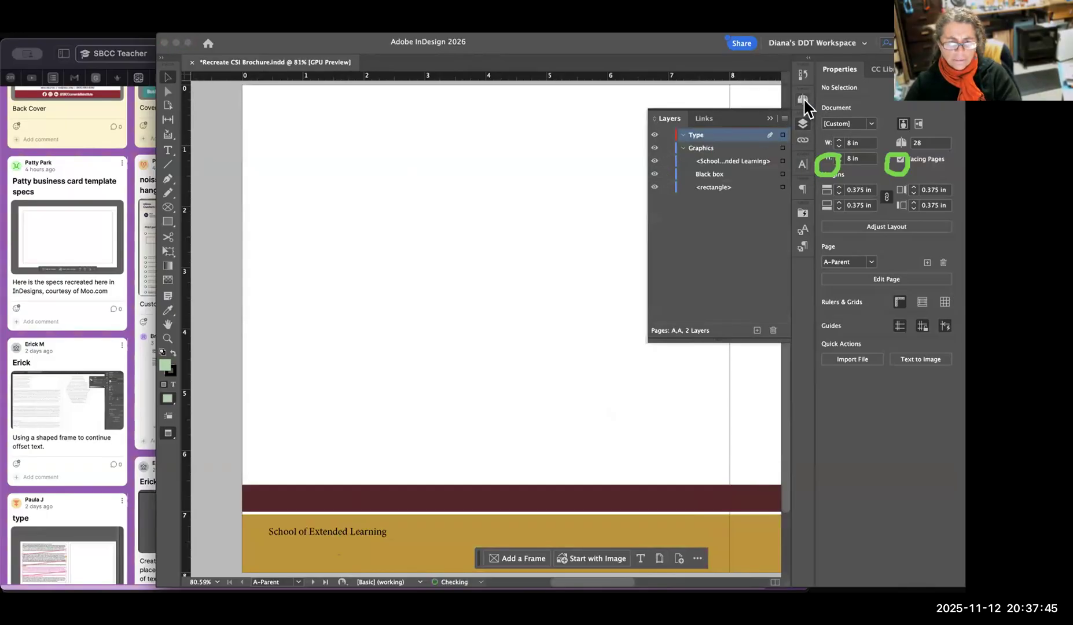
{"action": "left_click", "coordinate": [805, 129]}
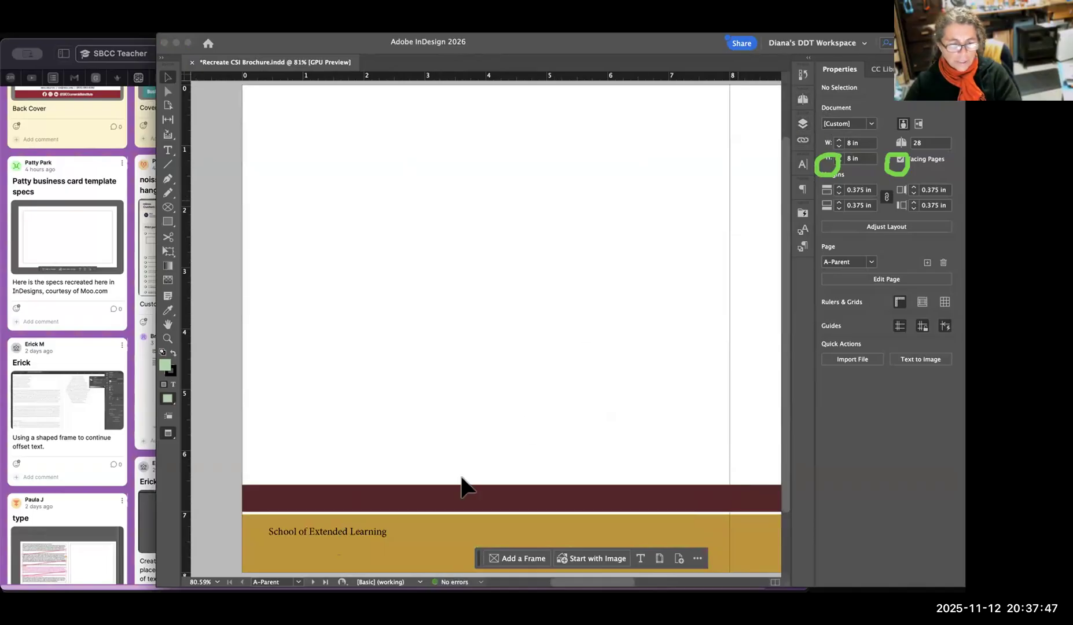
{"action": "left_click", "coordinate": [338, 527]}
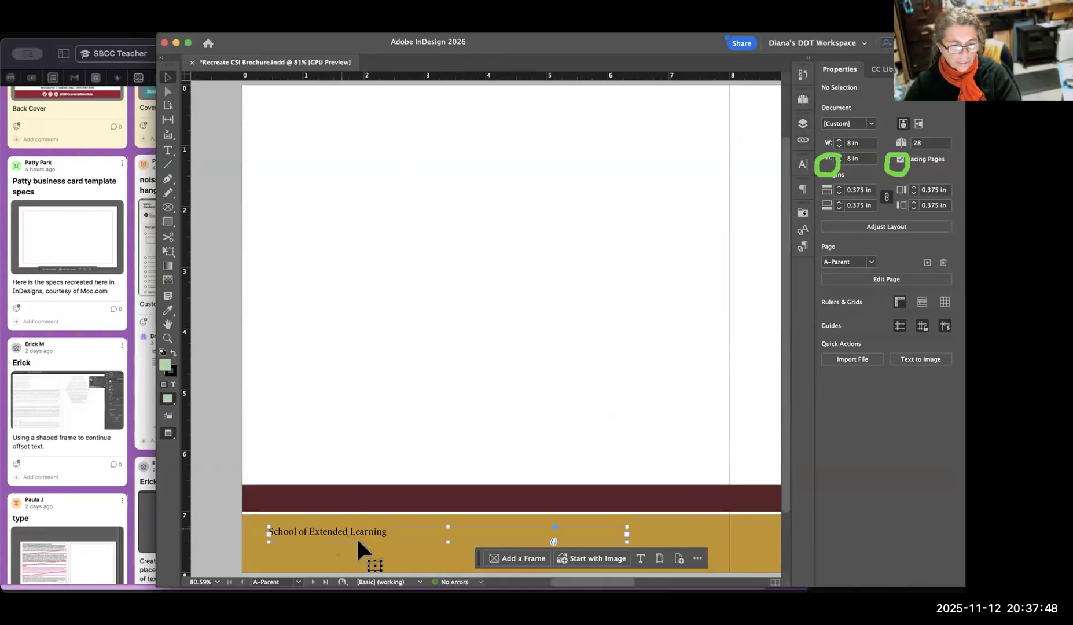
{"action": "left_click", "coordinate": [802, 230]}
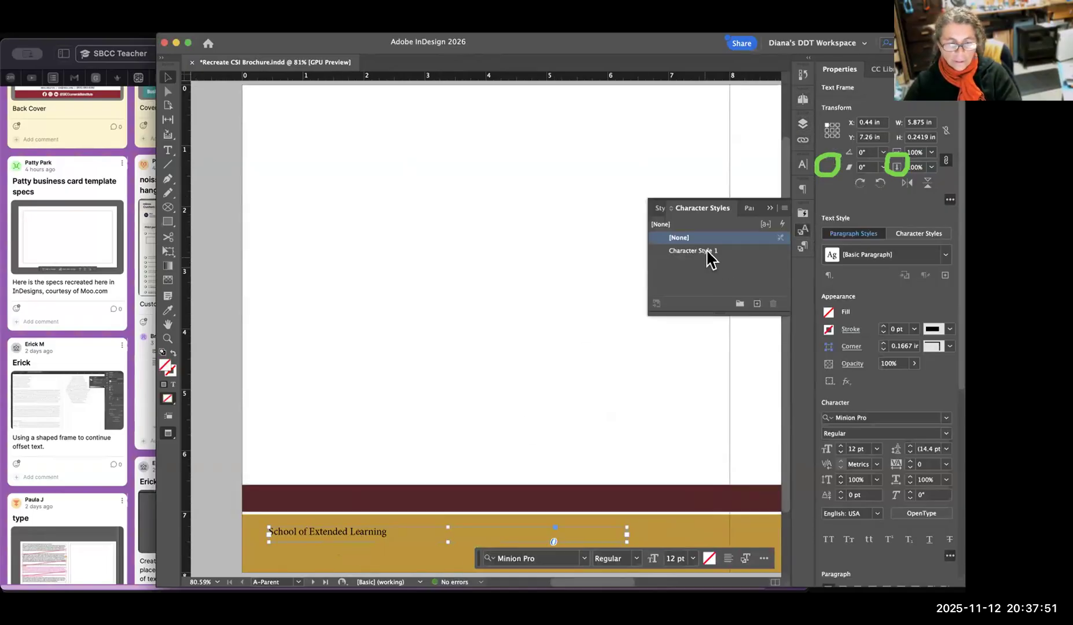
{"action": "left_click", "coordinate": [706, 251]}
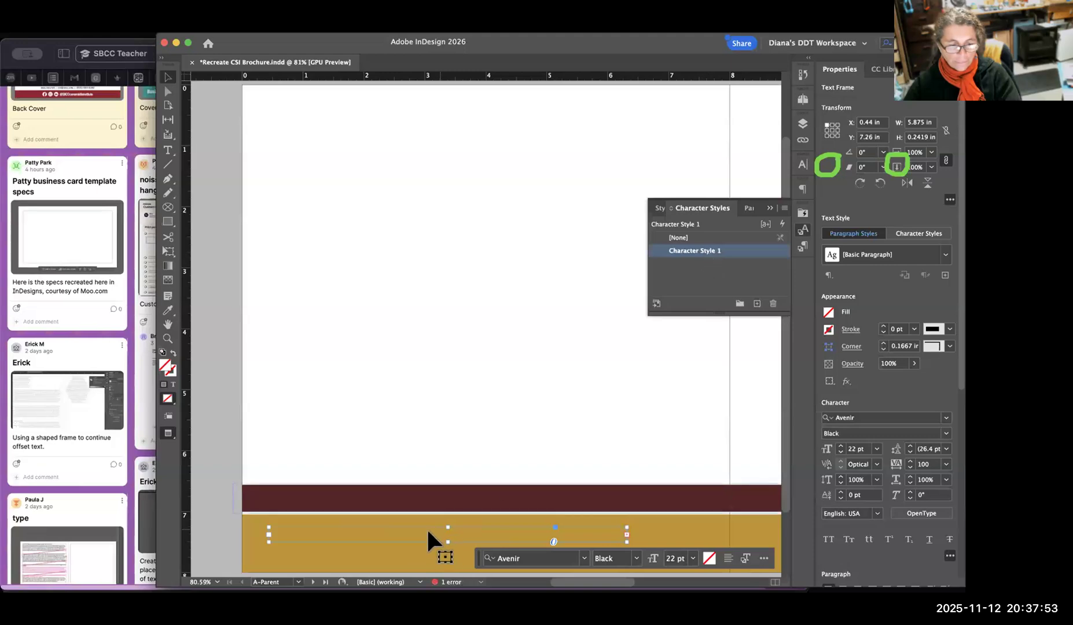
Set the text fill of the A-Parent "School of Extended Learning" footer to [Paper].
{"action": "left_click", "coordinate": [828, 315]}
{"action": "left_click", "coordinate": [814, 358]}
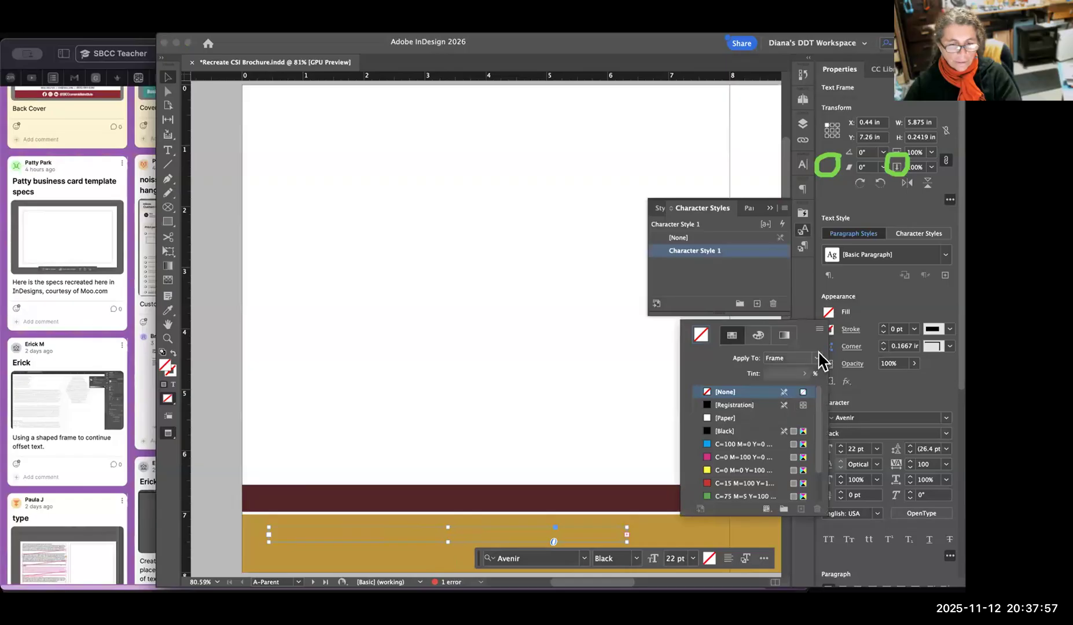
{"action": "left_click", "coordinate": [723, 416]}
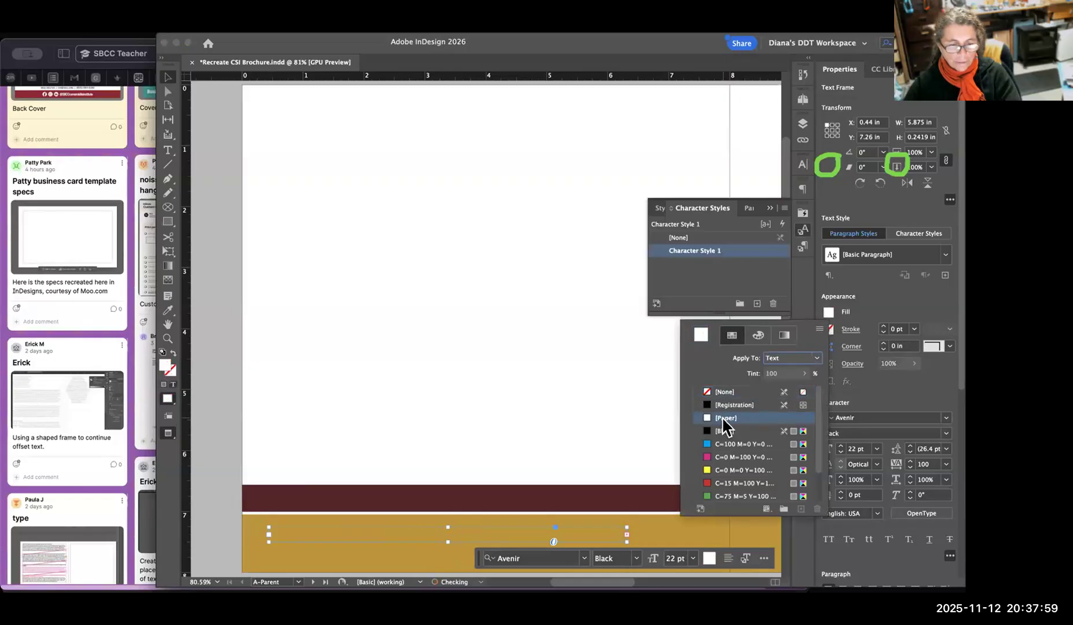
{"action": "left_click", "coordinate": [804, 97]}
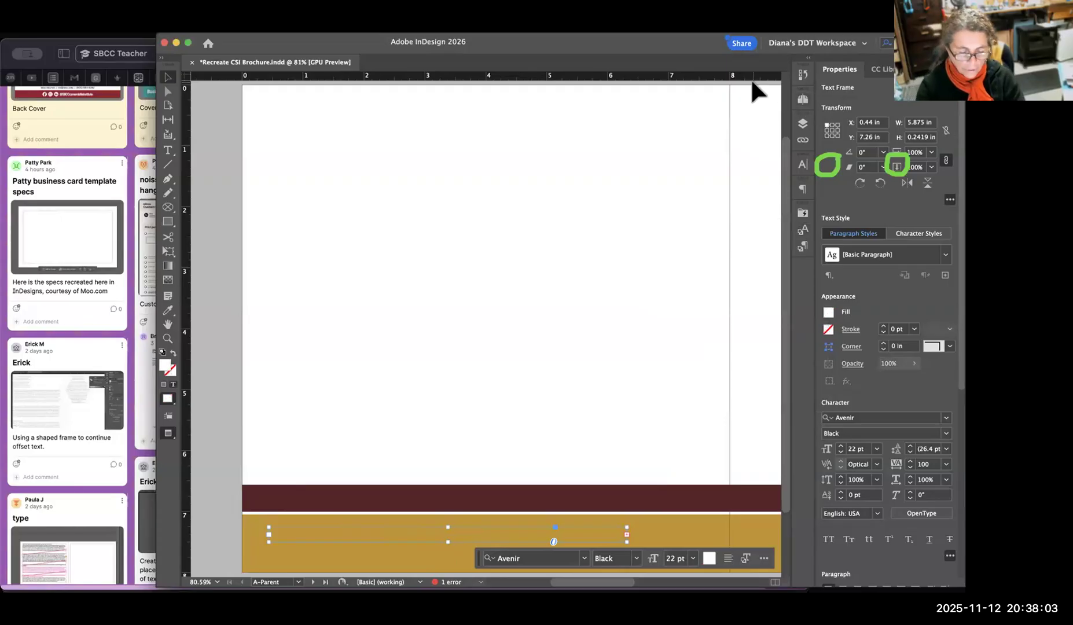
Enlarge the A-Parent footer text frame to about 6.81 × 0.615 in and save the document.
{"action": "key", "text": "super+minus"}
{"action": "key", "text": "super+minus"}
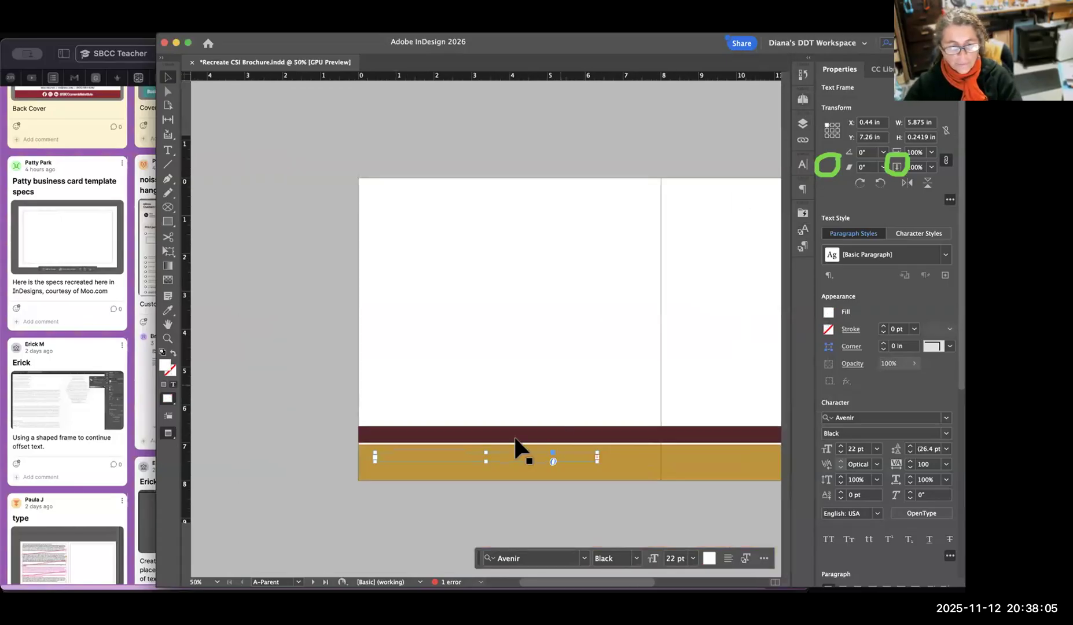
{"action": "left_click_drag", "start_coordinate": [486, 461], "coordinate": [486, 476]}
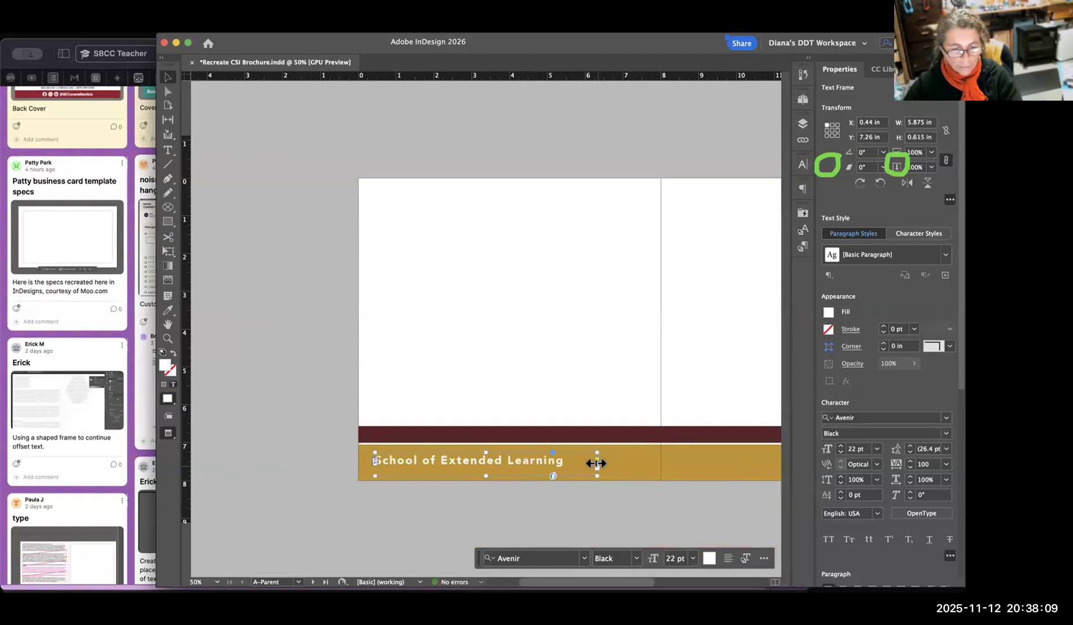
{"action": "left_click_drag", "start_coordinate": [597, 461], "coordinate": [632, 462]}
{"action": "left_click", "coordinate": [661, 499]}
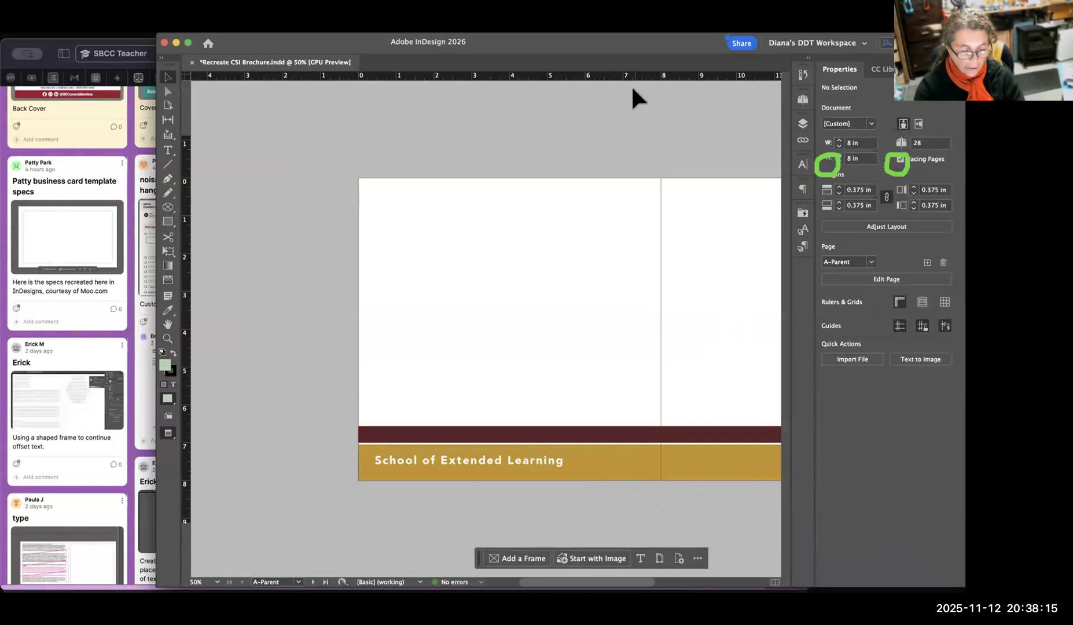
{"action": "key", "text": "super+s"}
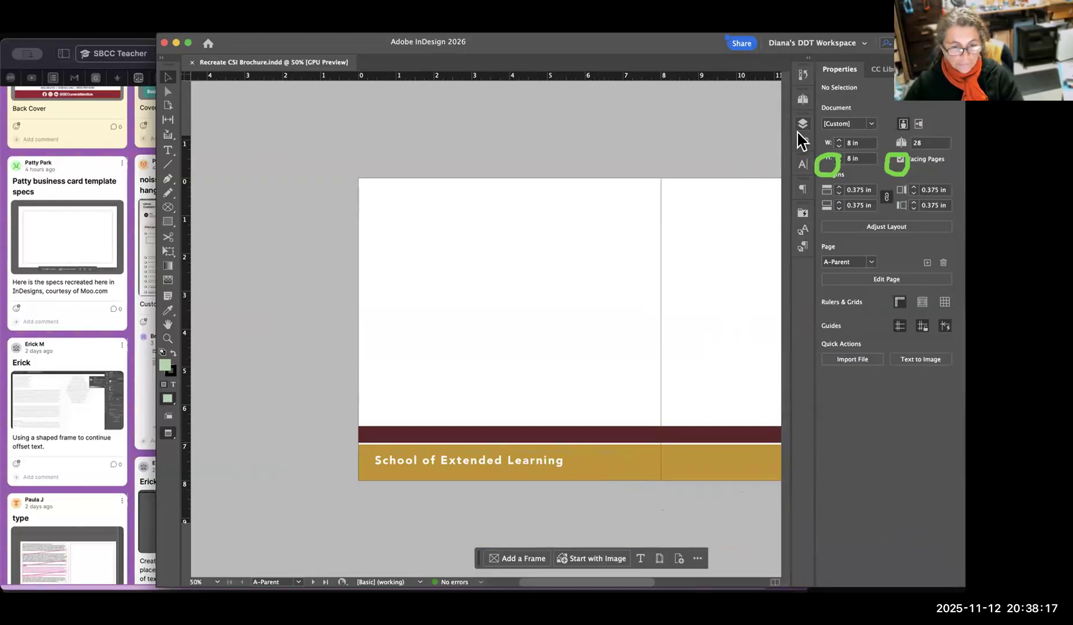
Examine the restyled footer across the document's spreads, from pages 14–15 through to the back cover.
{"action": "left_click", "coordinate": [803, 124]}
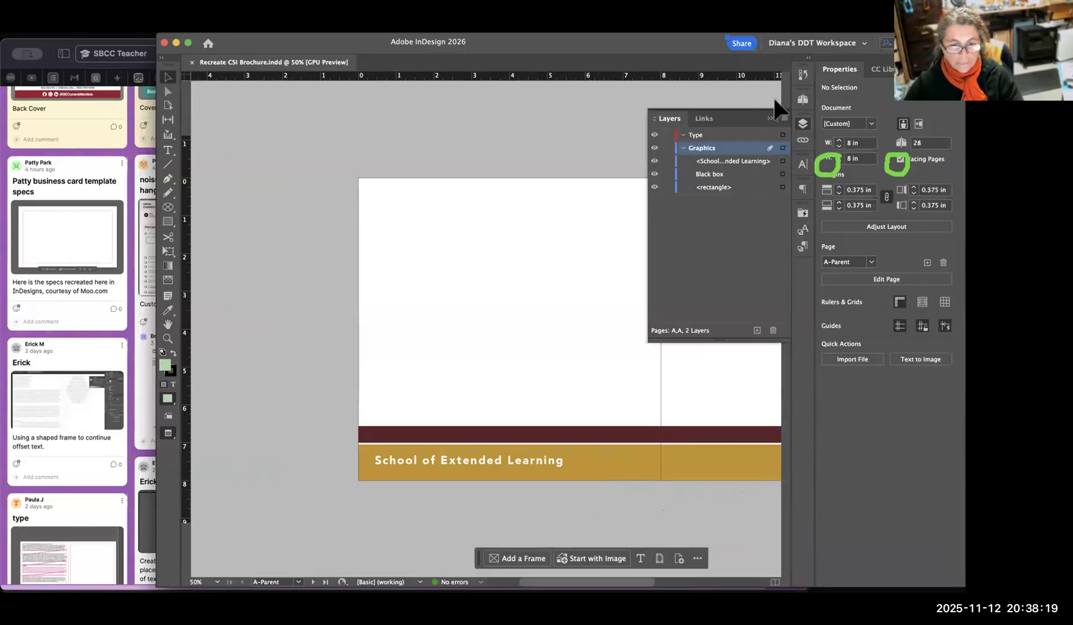
{"action": "left_click", "coordinate": [803, 100]}
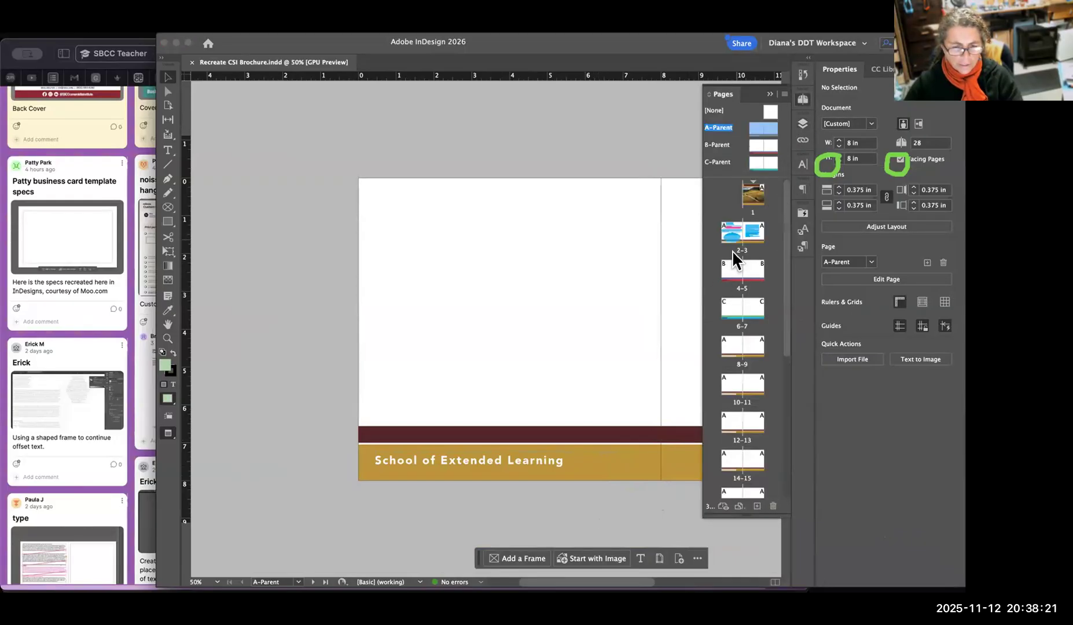
{"action": "left_click_drag", "start_coordinate": [463, 482], "coordinate": [424, 249]}
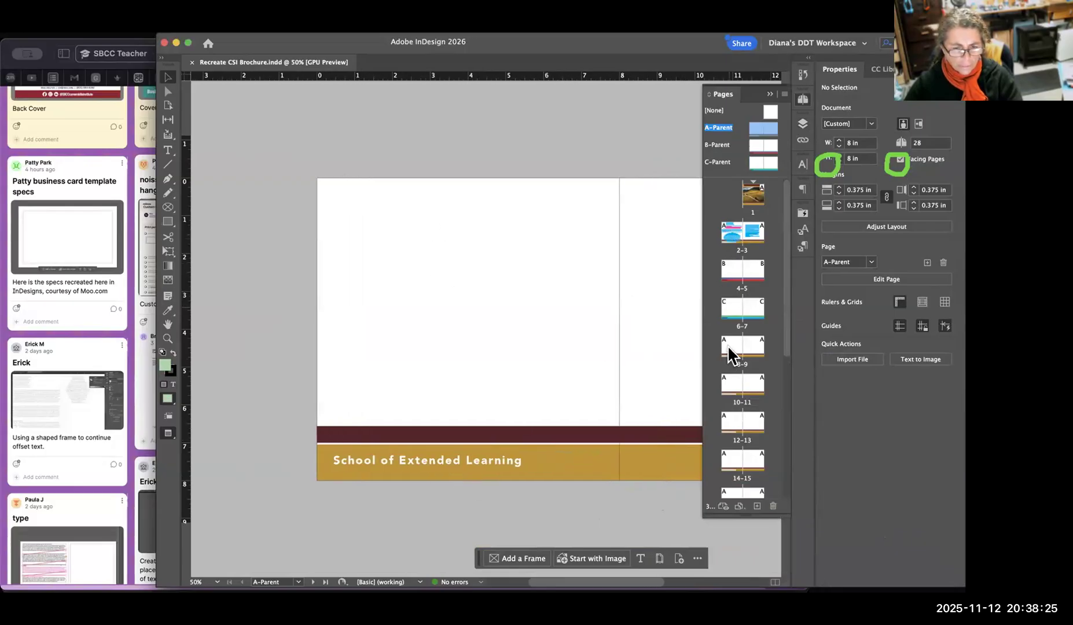
{"action": "scroll", "coordinate": [752, 290], "scroll_direction": "down", "scroll_amount": 5}
{"action": "double_click", "coordinate": [731, 298]}
{"action": "double_click", "coordinate": [724, 339]}
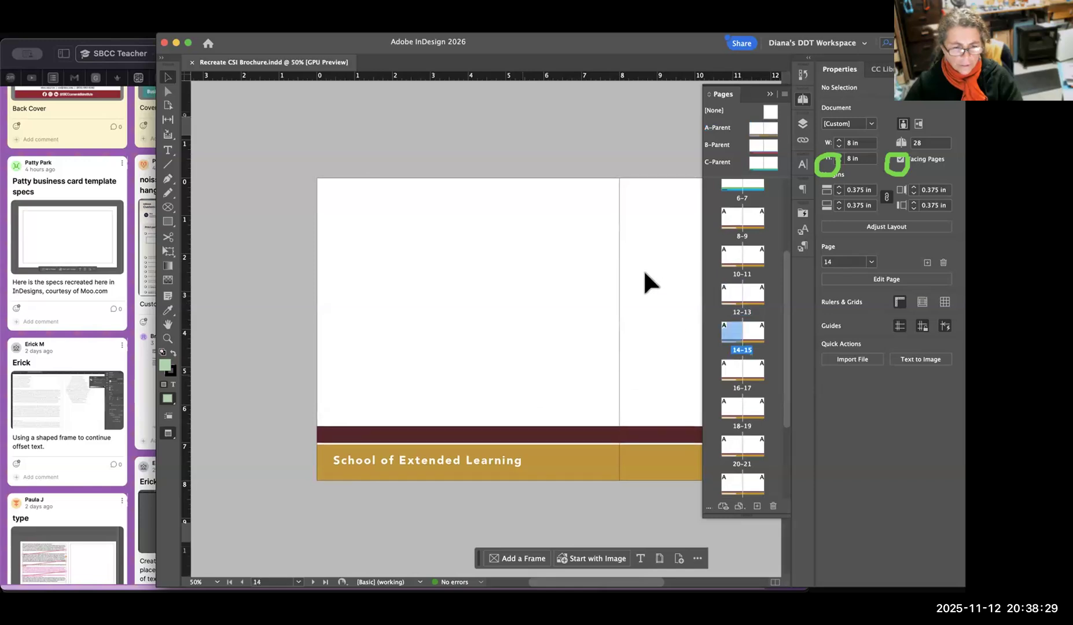
{"action": "key", "text": "super+minus"}
{"action": "key", "text": "super+minus"}
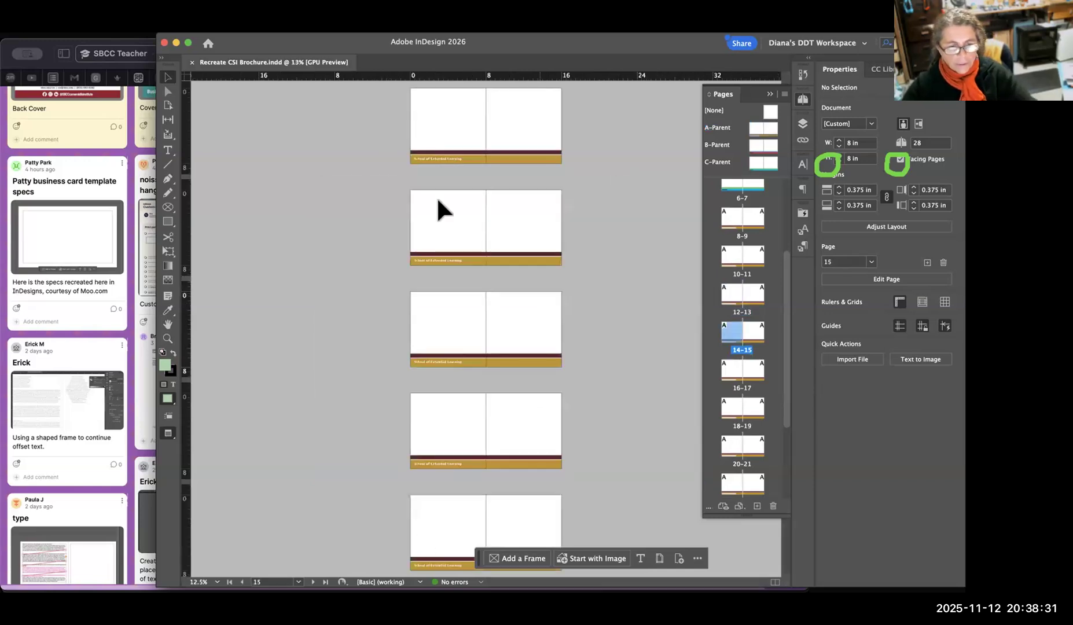
{"action": "left_click_drag", "start_coordinate": [455, 456], "coordinate": [446, 177]}
{"action": "left_click_drag", "start_coordinate": [471, 363], "coordinate": [479, 189]}
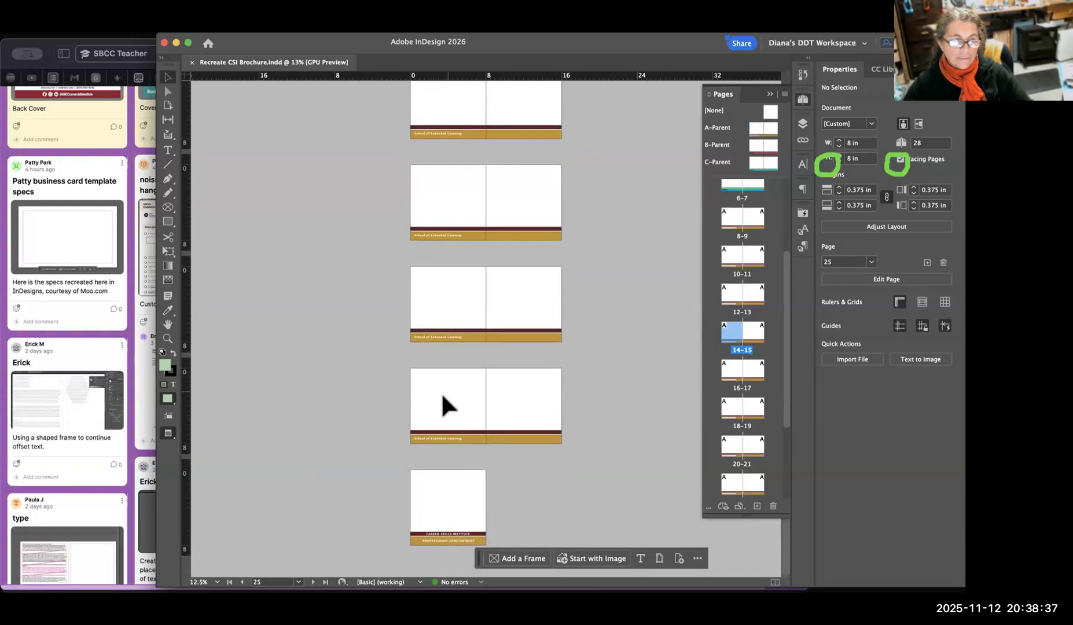
Reopen the A-Parent spread and move its footer text frame down to about Y 7.32 in on the gold bar.
{"action": "double_click", "coordinate": [756, 128]}
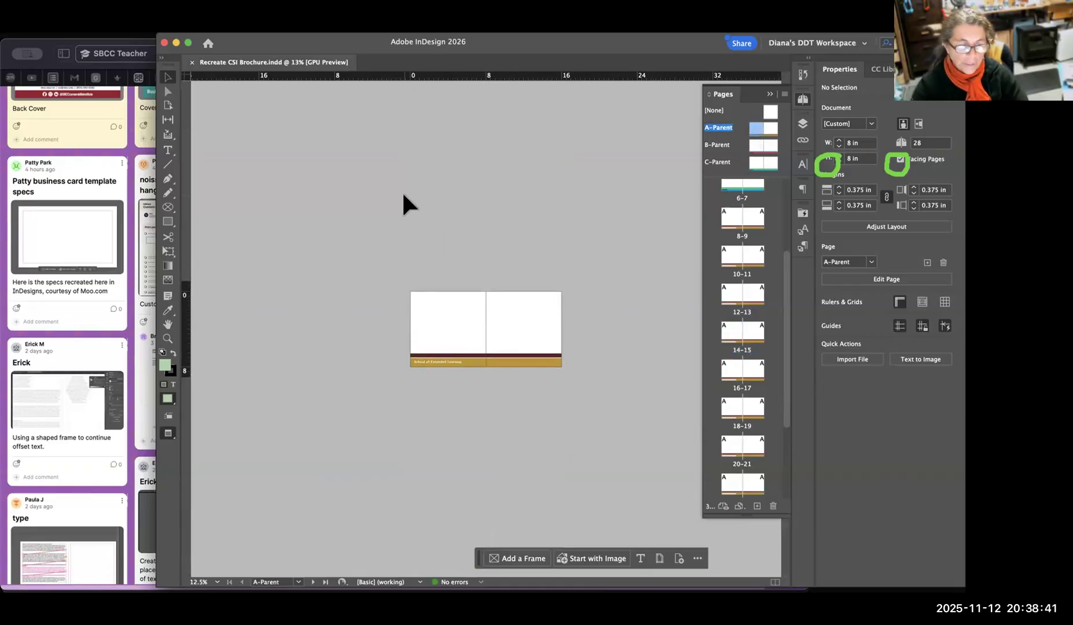
{"action": "key", "text": "super+equal"}
{"action": "key", "text": "super+equal"}
{"action": "key", "text": "super+equal"}
{"action": "left_click_drag", "start_coordinate": [378, 372], "coordinate": [539, 175]}
{"action": "left_click_drag", "start_coordinate": [384, 342], "coordinate": [493, 331]}
{"action": "left_click_drag", "start_coordinate": [441, 464], "coordinate": [442, 468]}
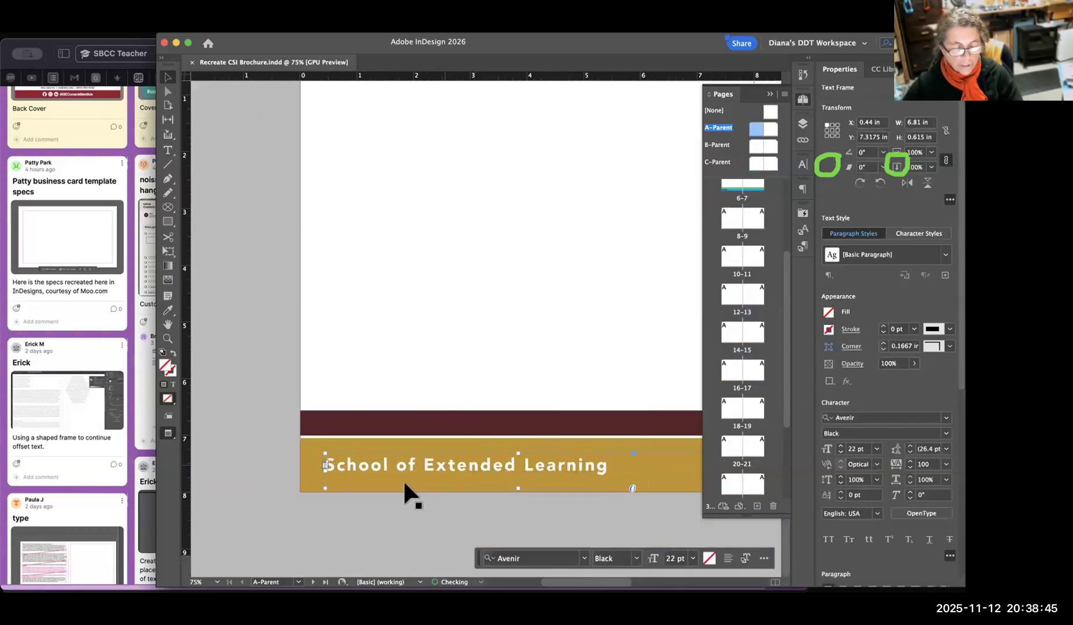
{"action": "left_click", "coordinate": [502, 172]}
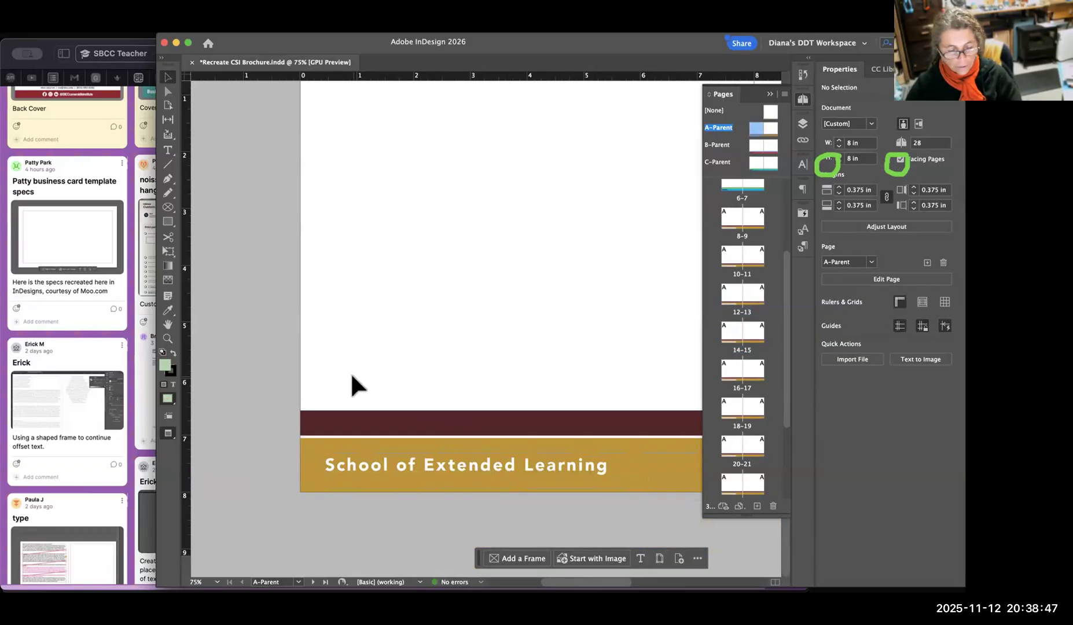
Check the footers around pages 6–9, and apply Character Style 1 to the "School of Extended Learning" footer on the B-Parent spread.
{"action": "key", "text": "super+minus"}
{"action": "key", "text": "super+minus"}
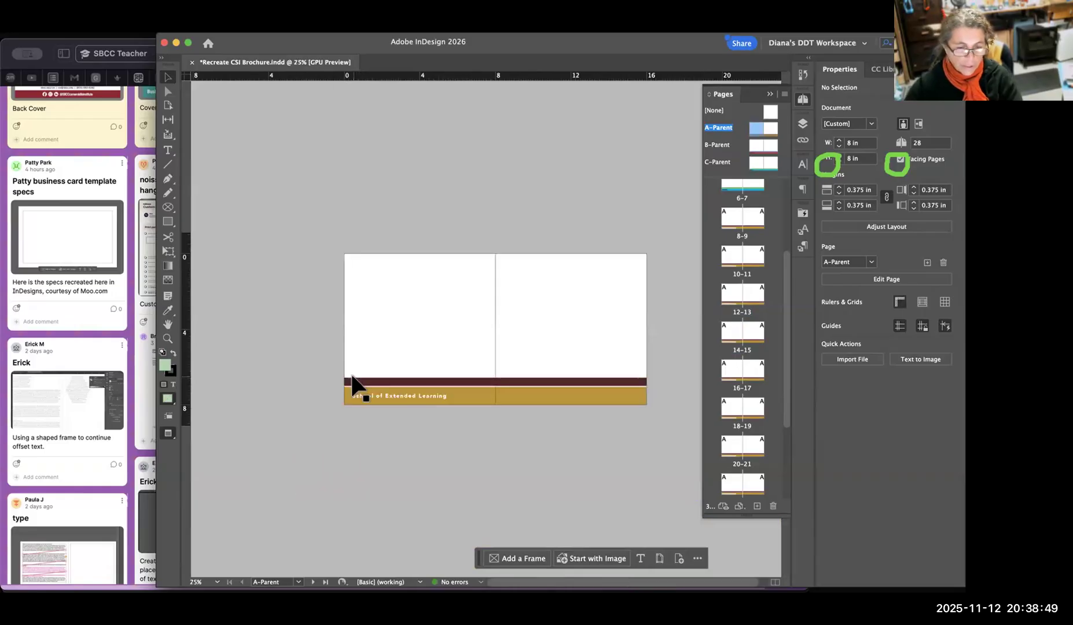
{"action": "double_click", "coordinate": [726, 223]}
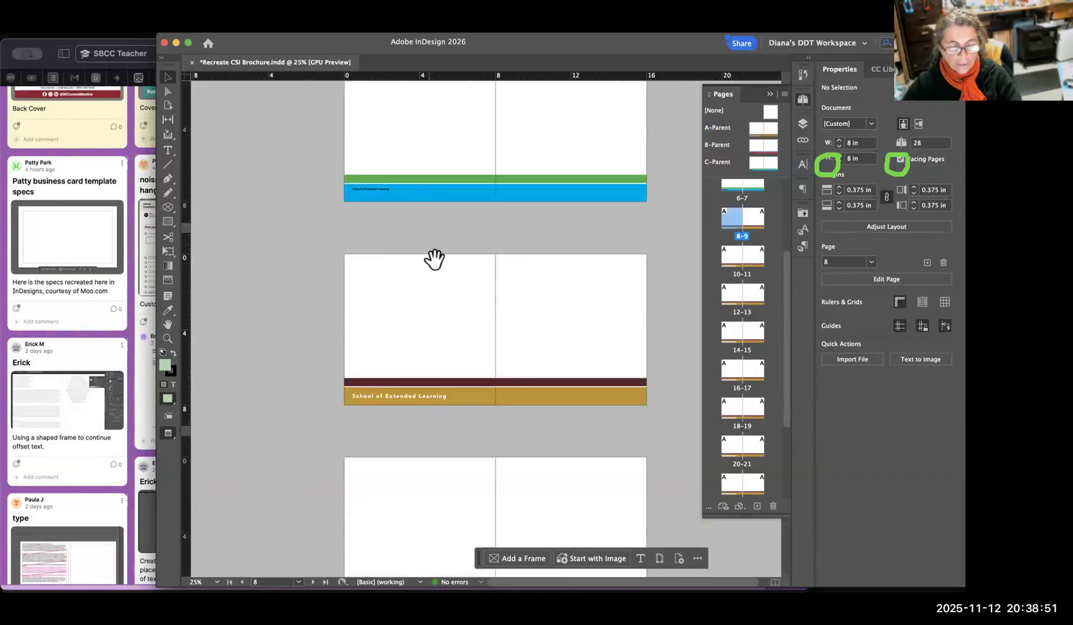
{"action": "scroll", "coordinate": [415, 463], "scroll_direction": "up", "scroll_amount": 5}
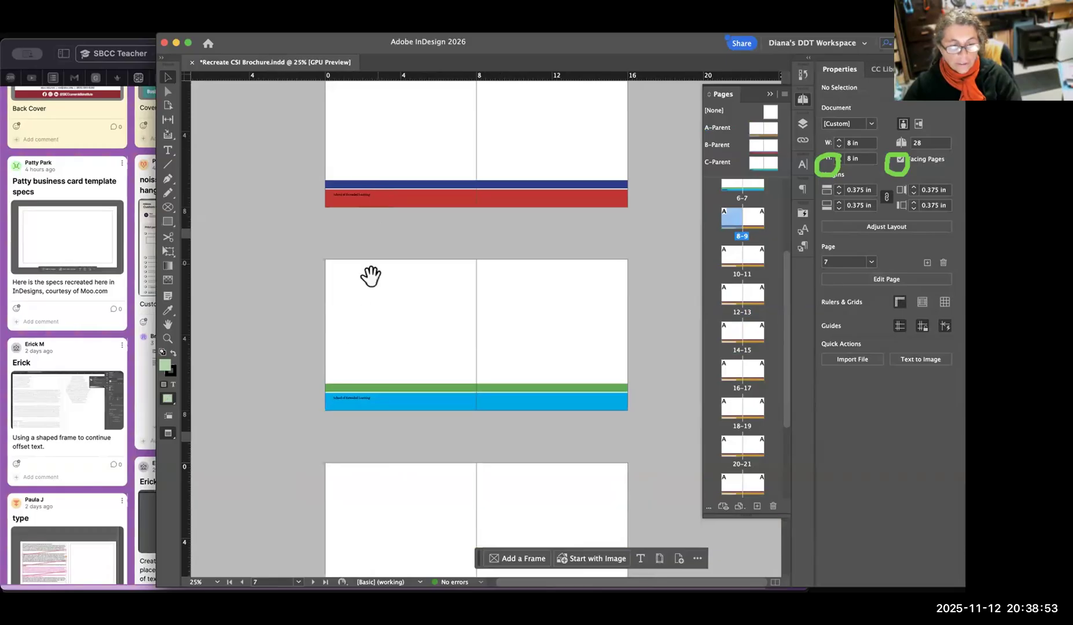
{"action": "double_click", "coordinate": [756, 154]}
{"action": "left_click", "coordinate": [389, 396]}
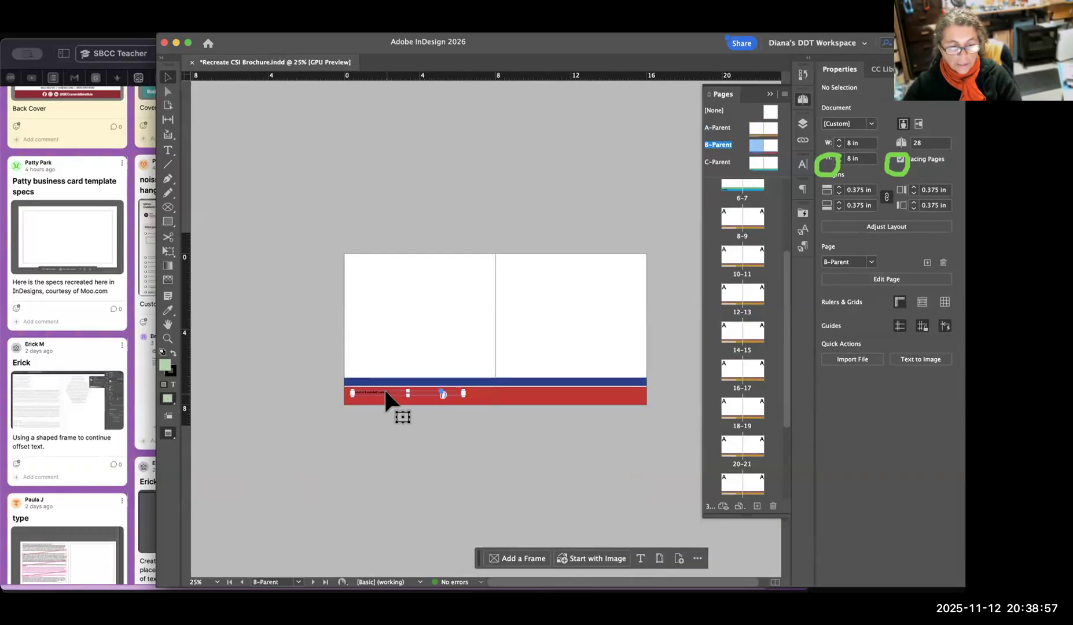
{"action": "left_click", "coordinate": [804, 231]}
{"action": "left_click", "coordinate": [695, 250]}
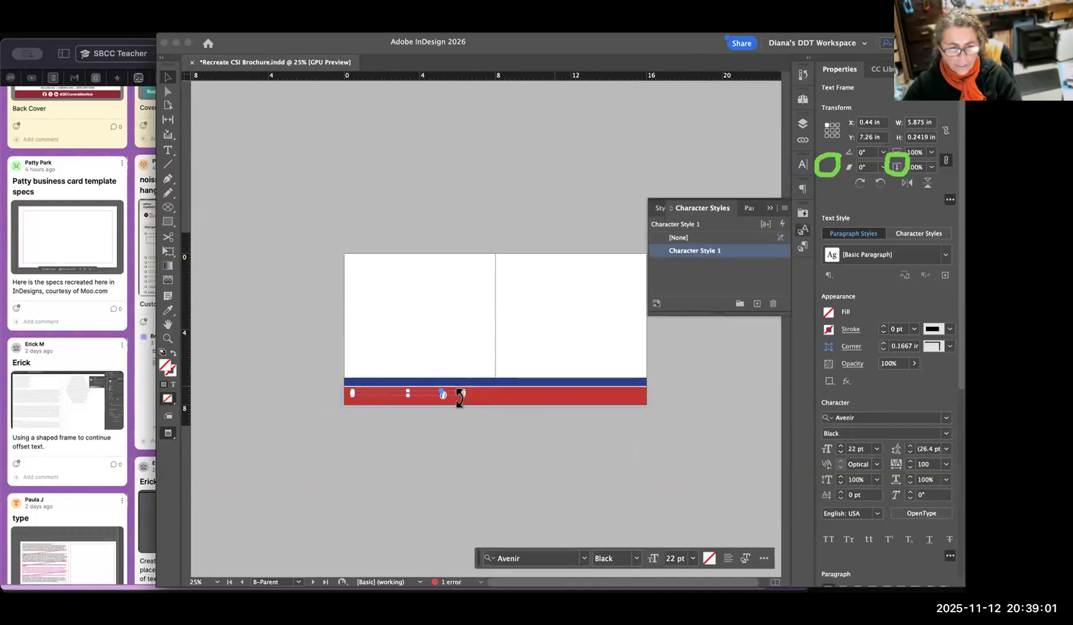
Increase the height of the B-Parent footer text frame on the red bar to about 0.54 in.
{"action": "key", "text": "super+equal"}
{"action": "key", "text": "super+equal"}
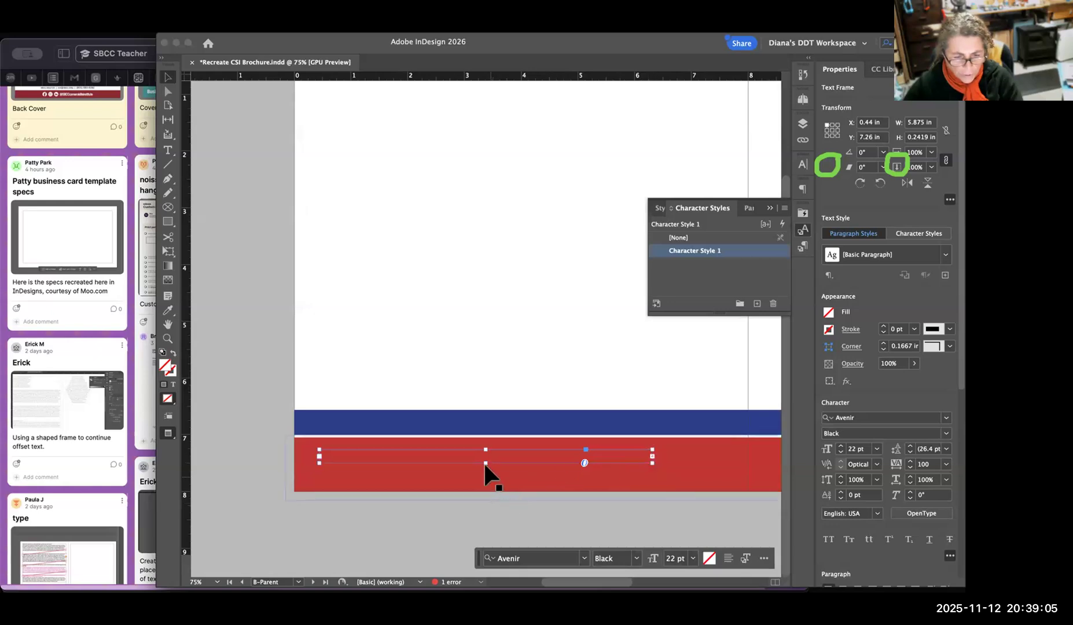
{"action": "left_click_drag", "start_coordinate": [486, 463], "coordinate": [490, 480]}
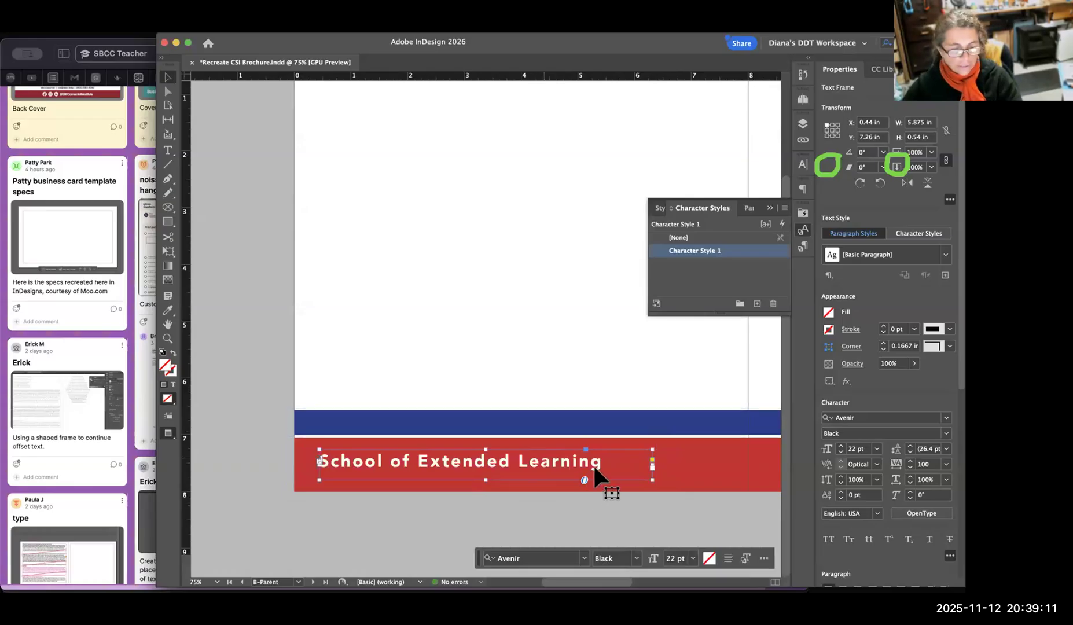
On the C-Parent spread, heighten the "School of Extended Learning" footer frame to about 0.53 in and apply Character Style 1 to it.
{"action": "left_click", "coordinate": [803, 102]}
{"action": "double_click", "coordinate": [756, 162]}
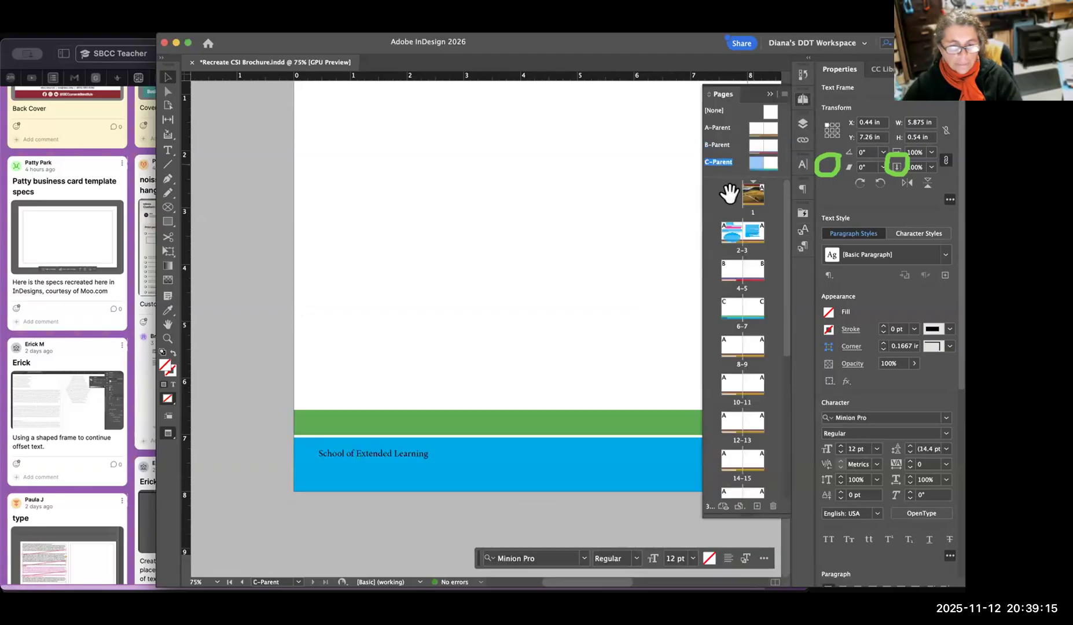
{"action": "left_click", "coordinate": [483, 461]}
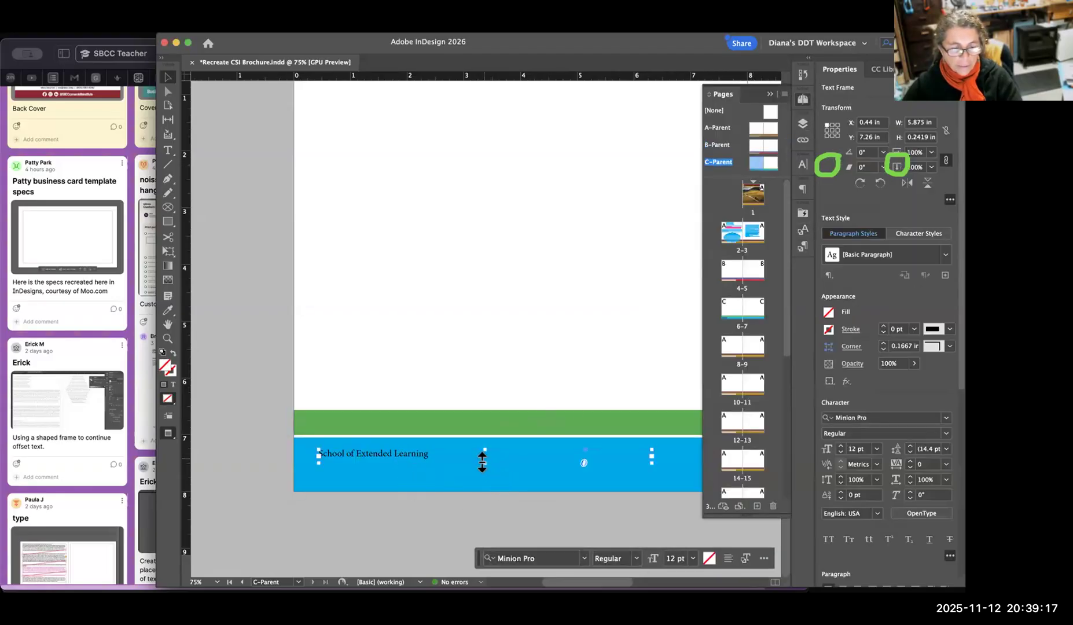
{"action": "left_click_drag", "start_coordinate": [483, 461], "coordinate": [485, 478]}
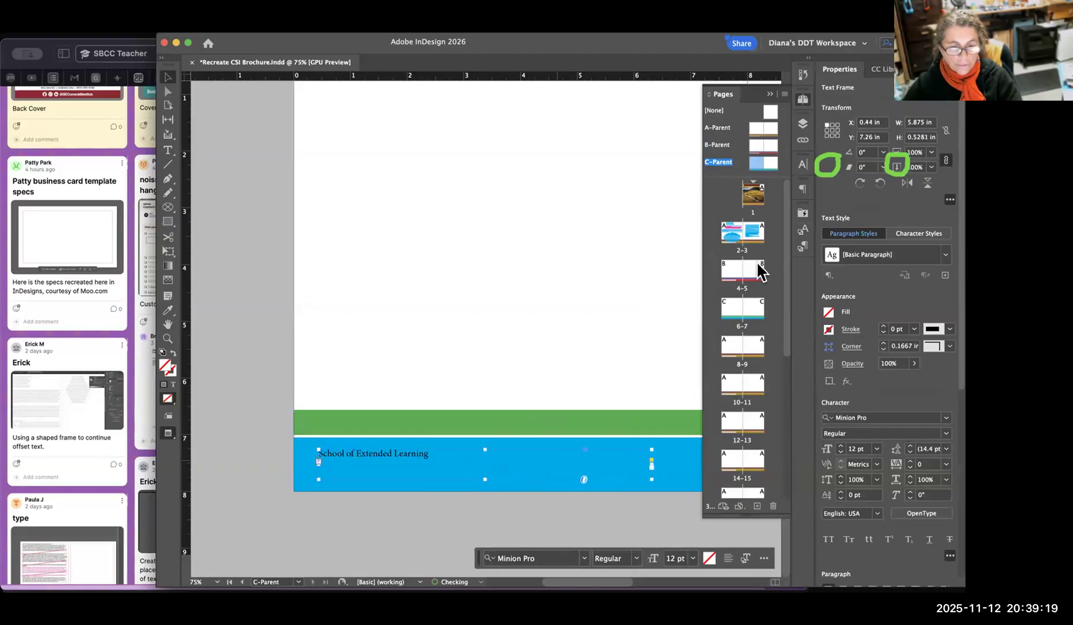
{"action": "left_click", "coordinate": [804, 232]}
{"action": "left_click", "coordinate": [707, 252]}
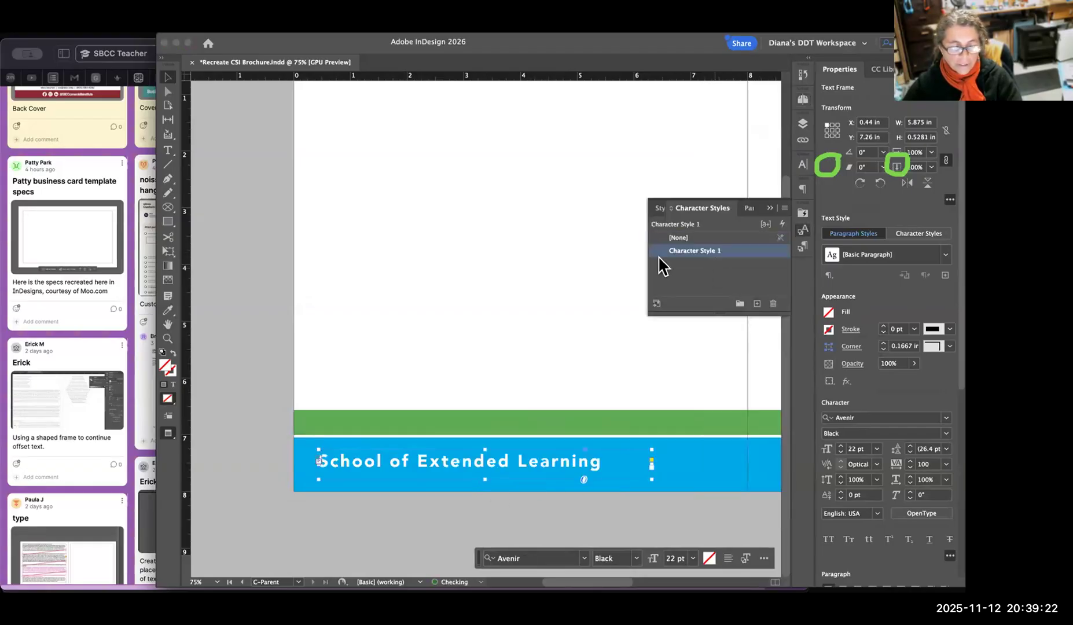
{"action": "left_click", "coordinate": [231, 150]}
Go to pages 12–13 and examine the footer on that spread.
{"action": "key", "text": "super+minus"}
{"action": "key", "text": "super+minus"}
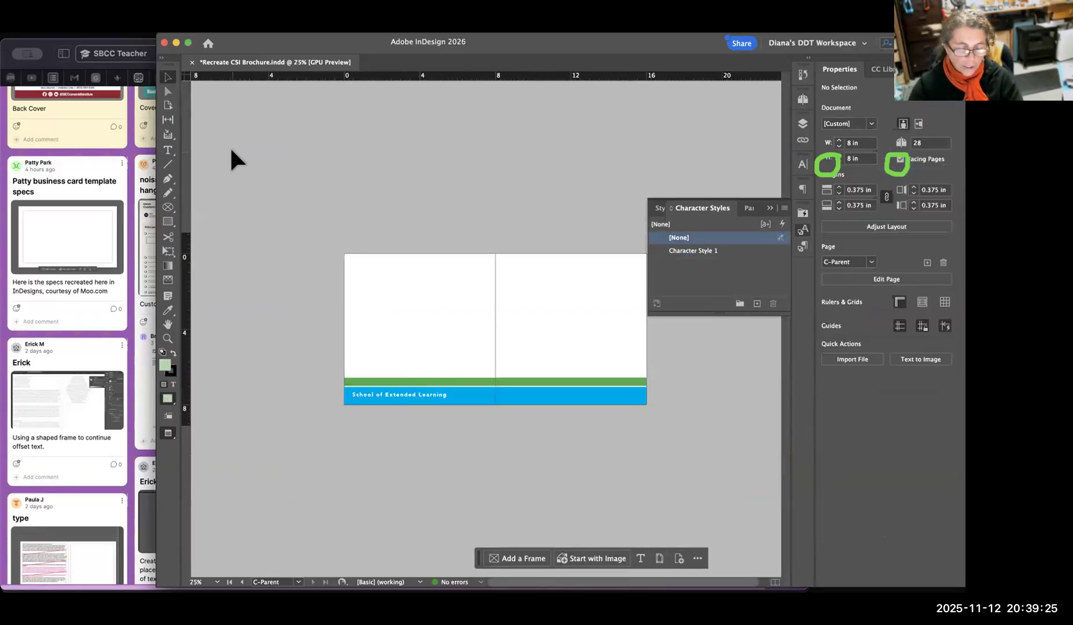
{"action": "left_click", "coordinate": [804, 124]}
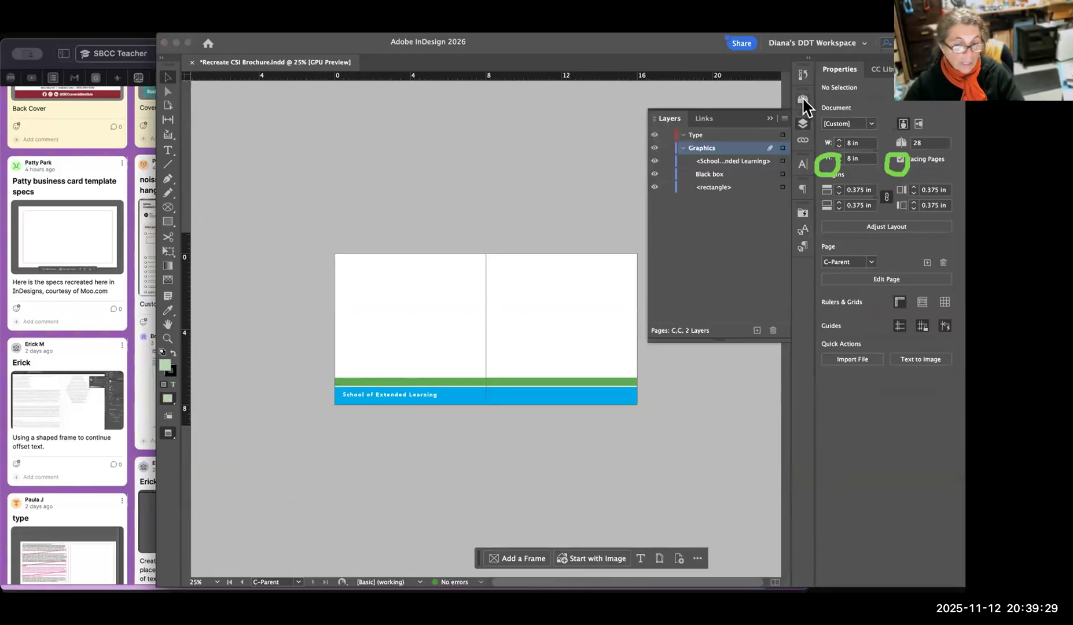
{"action": "left_click", "coordinate": [804, 100]}
{"action": "scroll", "coordinate": [744, 289], "scroll_direction": "down", "scroll_amount": 5}
{"action": "double_click", "coordinate": [737, 293]}
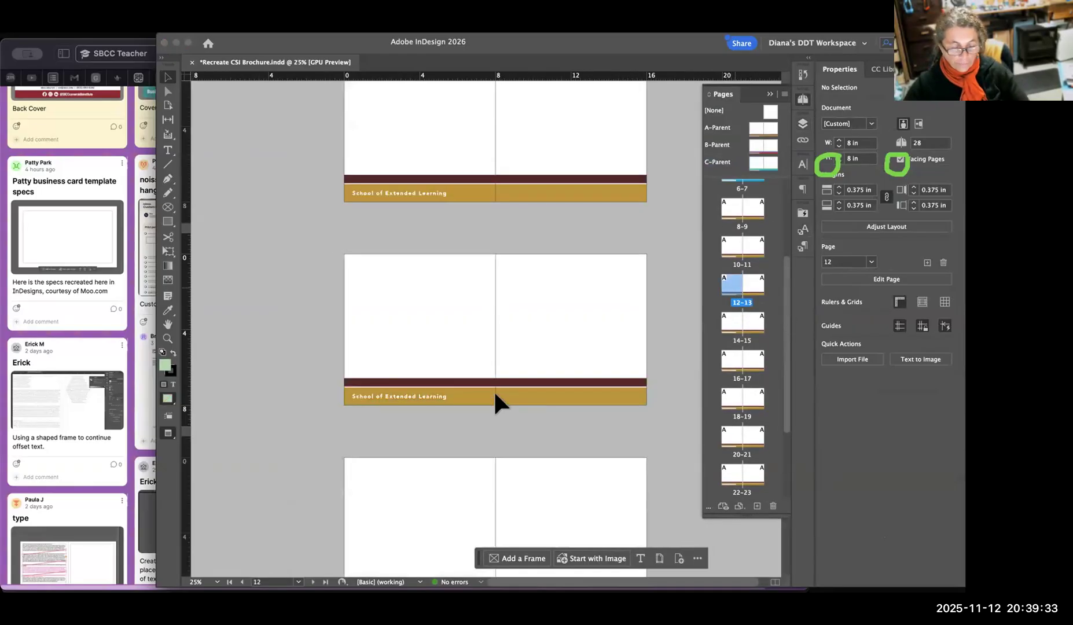
Examine the footers from pages 12–13 down to the back cover and back up to pages 2–3, and save the brochure.
{"action": "scroll", "coordinate": [508, 362], "scroll_direction": "down", "scroll_amount": 10}
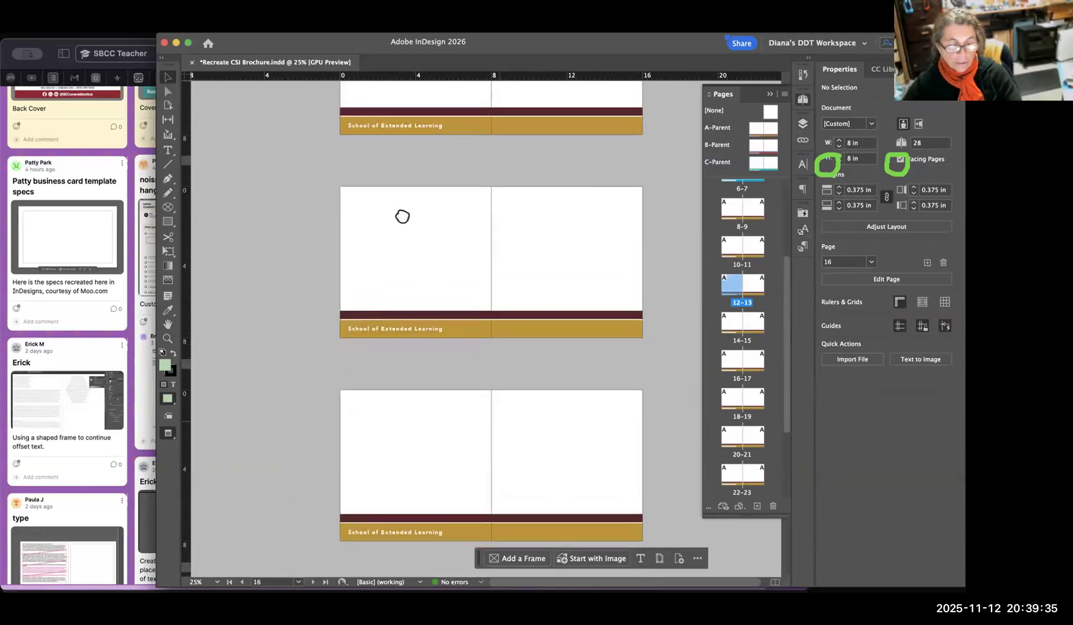
{"action": "scroll", "coordinate": [402, 216], "scroll_direction": "down", "scroll_amount": 10}
{"action": "scroll", "coordinate": [472, 173], "scroll_direction": "down", "scroll_amount": 5}
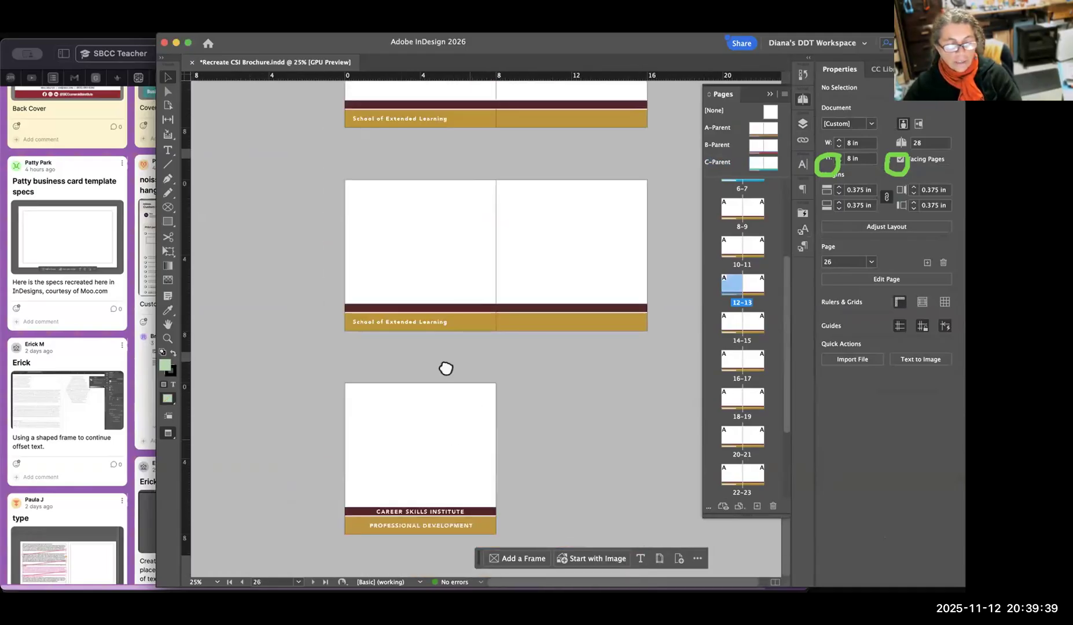
{"action": "scroll", "coordinate": [446, 368], "scroll_direction": "right", "scroll_amount": 1}
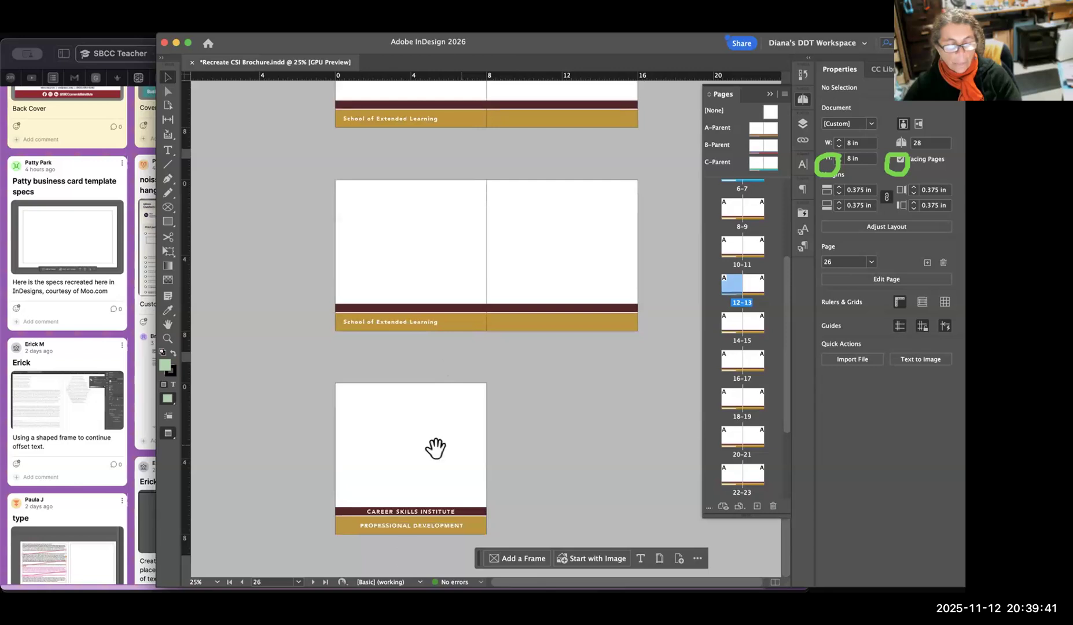
{"action": "scroll", "coordinate": [433, 448], "scroll_direction": "up", "scroll_amount": 10}
{"action": "scroll", "coordinate": [472, 362], "scroll_direction": "up", "scroll_amount": 12}
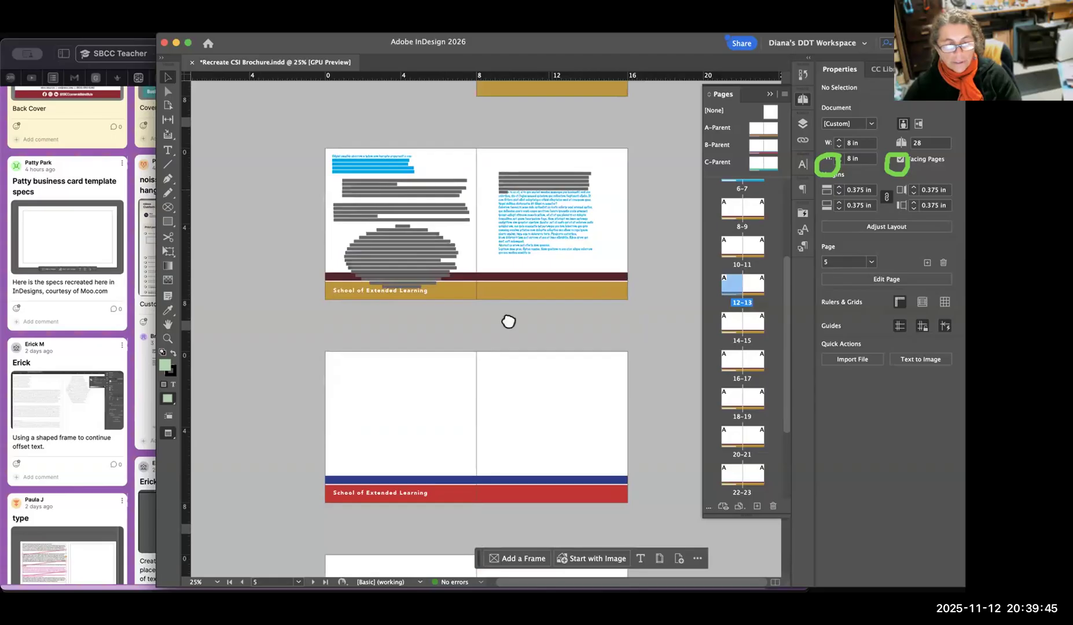
{"action": "scroll", "coordinate": [508, 318], "scroll_direction": "up", "scroll_amount": 5}
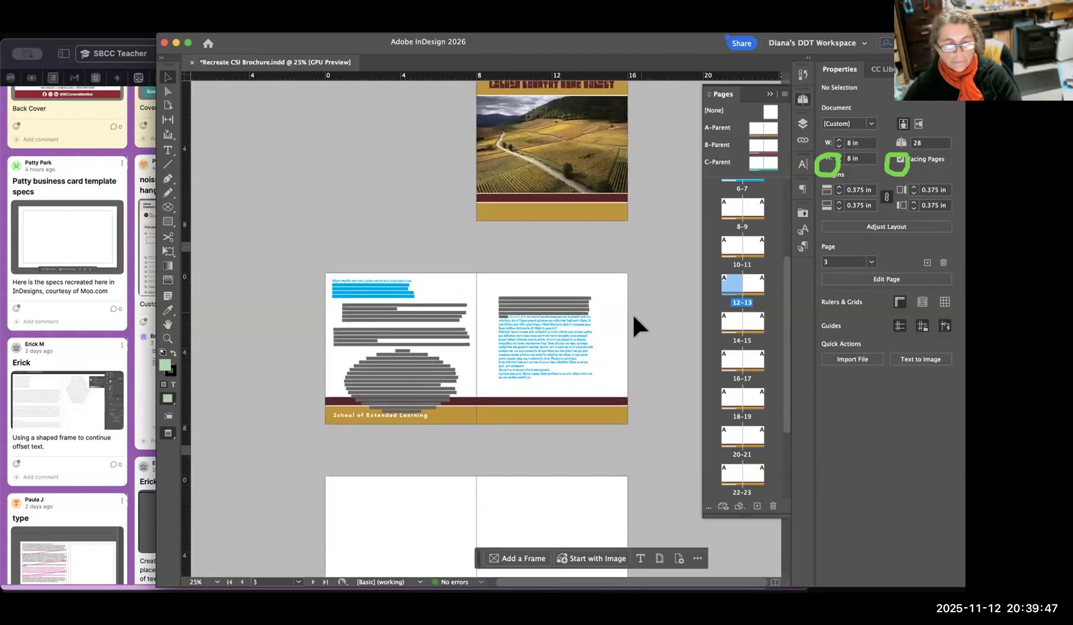
{"action": "key", "text": "super+s"}
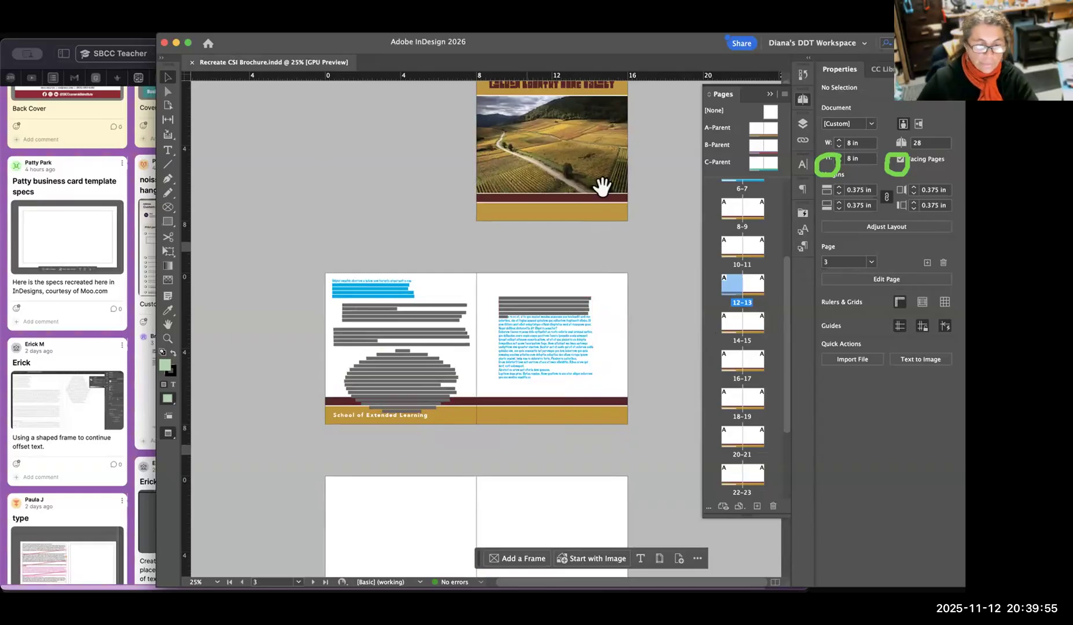
Display the document's character styles and go down the spreads to the back cover on page 28.
{"action": "scroll", "coordinate": [604, 184], "scroll_direction": "down", "scroll_amount": 10}
{"action": "scroll", "coordinate": [556, 299], "scroll_direction": "down", "scroll_amount": 4}
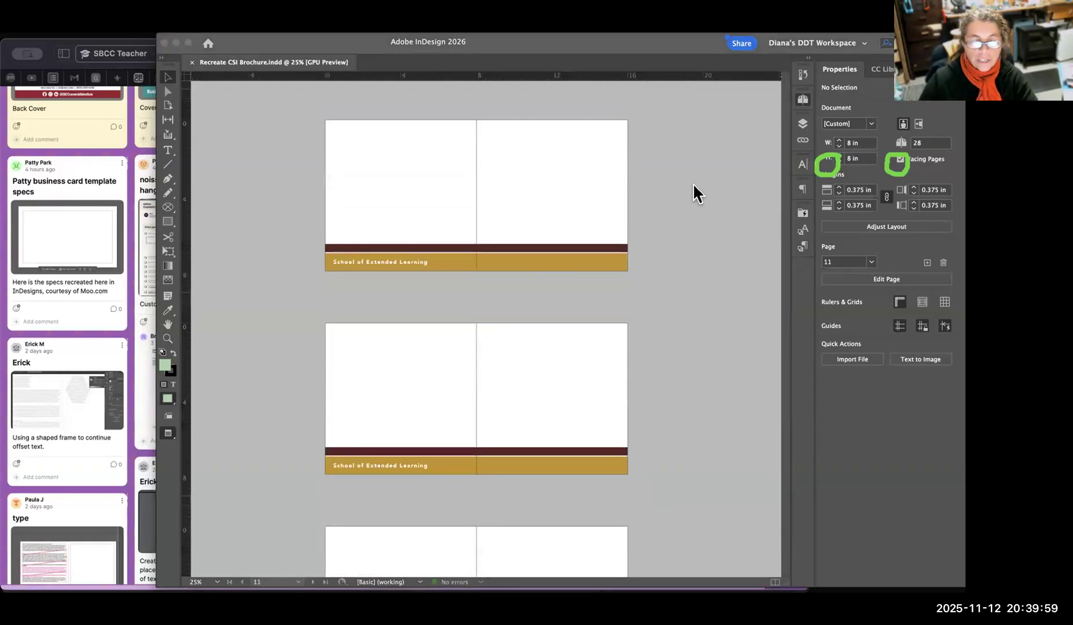
{"action": "left_click", "coordinate": [526, 217]}
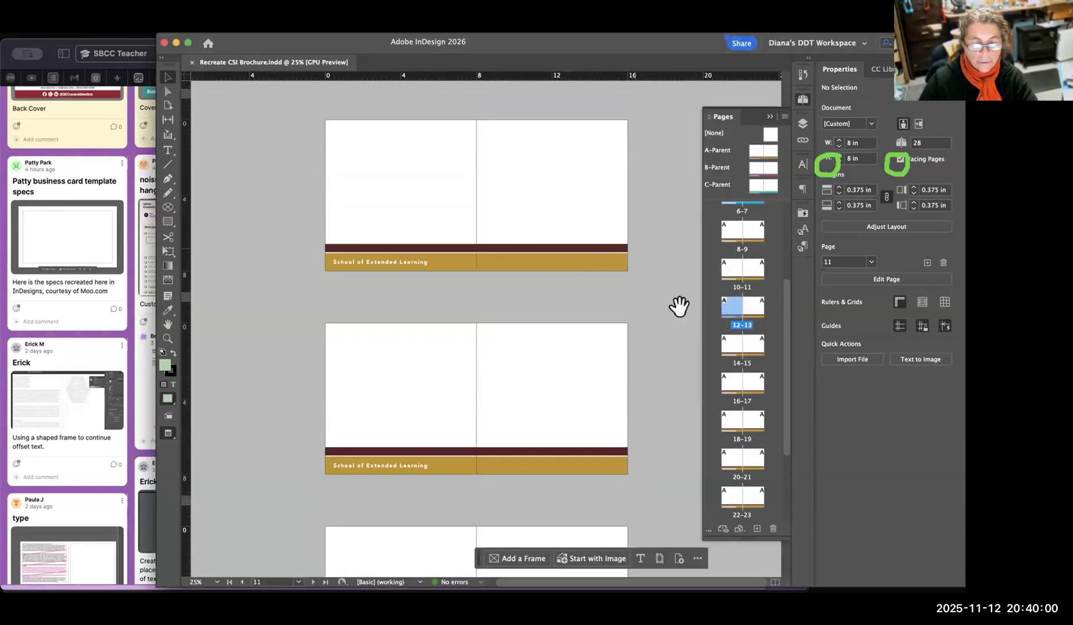
{"action": "left_click", "coordinate": [803, 232]}
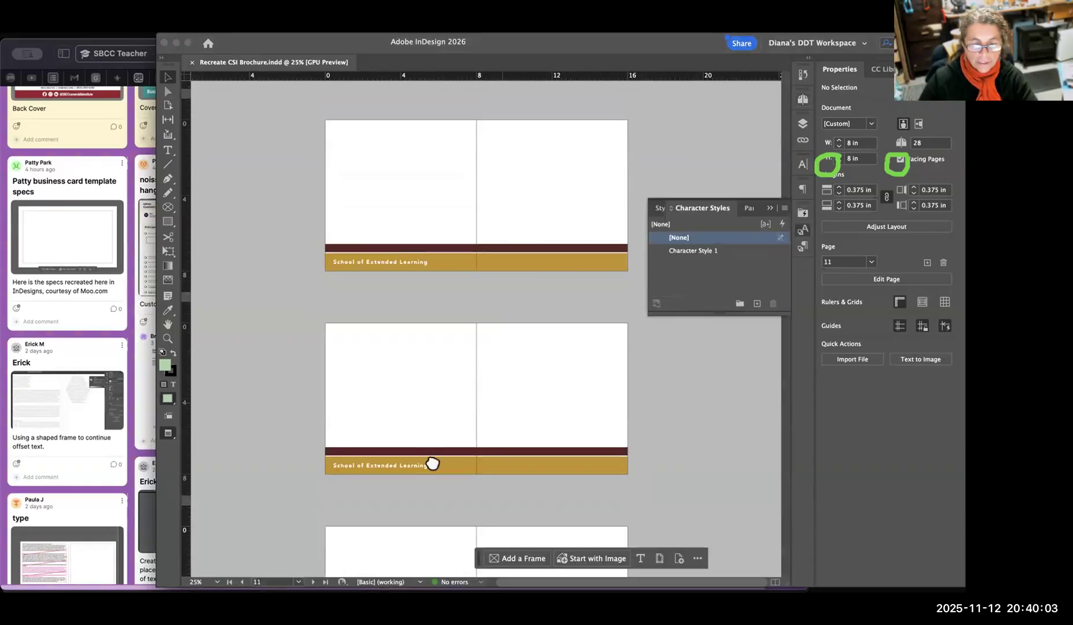
{"action": "scroll", "coordinate": [464, 429], "scroll_direction": "down", "scroll_amount": 3}
{"action": "scroll", "coordinate": [490, 400], "scroll_direction": "down", "scroll_amount": 15}
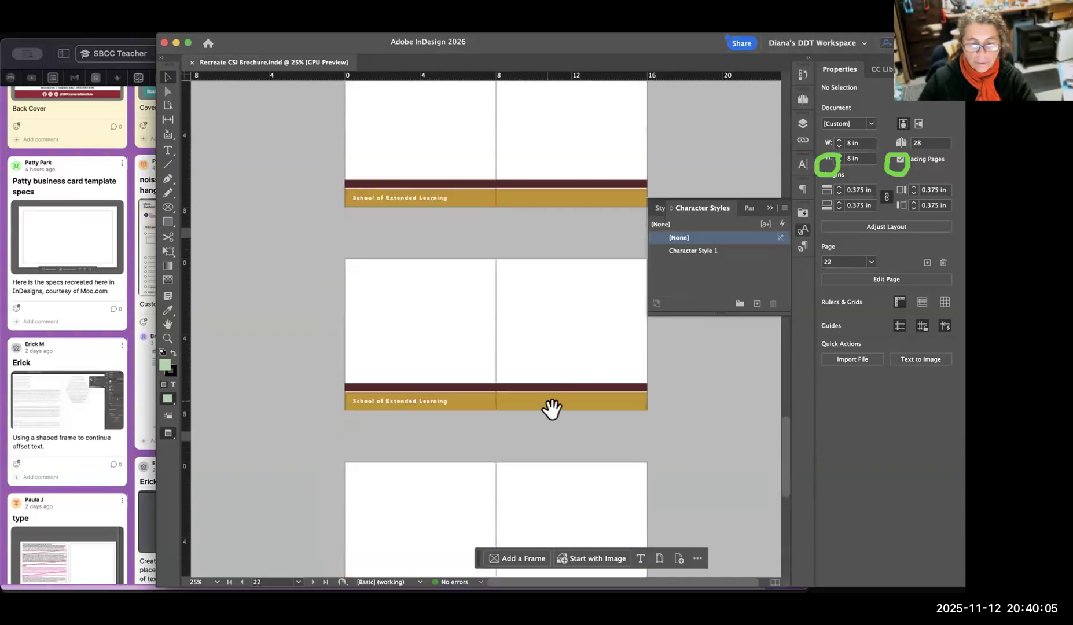
{"action": "scroll", "coordinate": [602, 128], "scroll_direction": "down", "scroll_amount": 2}
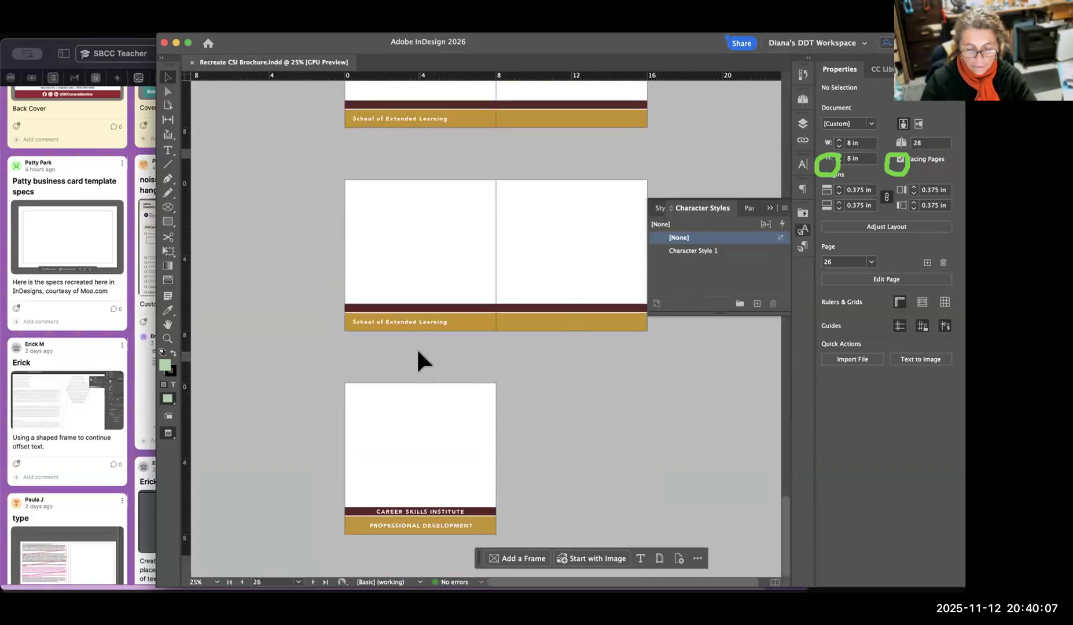
Frame the back cover at 50% beside the character styles list and capture a screenshot of that area.
{"action": "key", "text": "super+equal"}
{"action": "key", "text": "super+equal"}
{"action": "left_click_drag", "start_coordinate": [427, 488], "coordinate": [721, 223]}
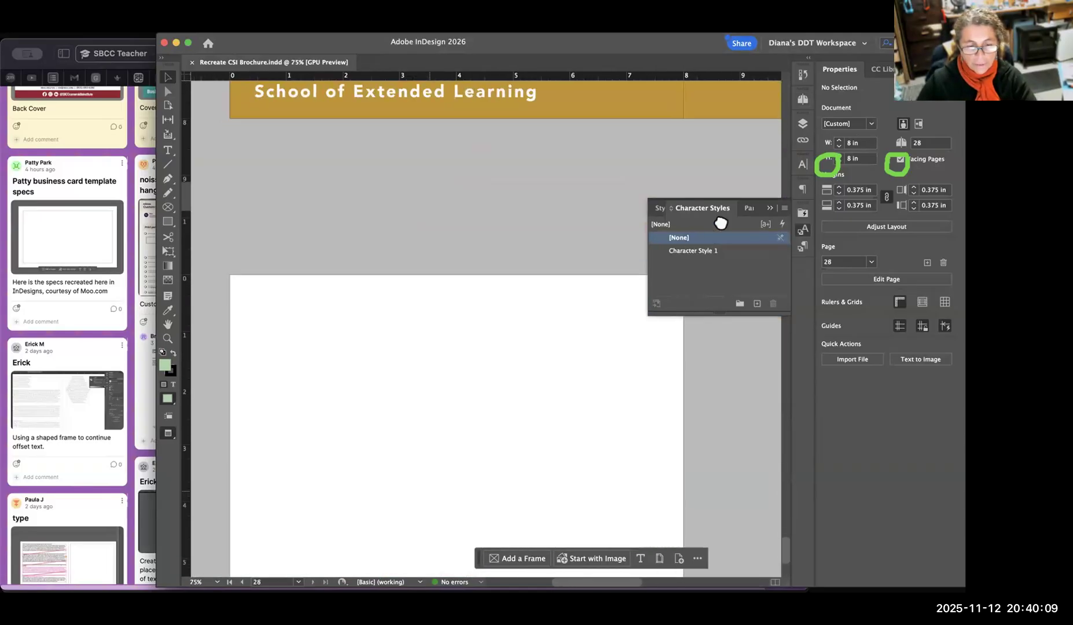
{"action": "key", "text": "super+minus"}
{"action": "left_click_drag", "start_coordinate": [573, 328], "coordinate": [485, 306]}
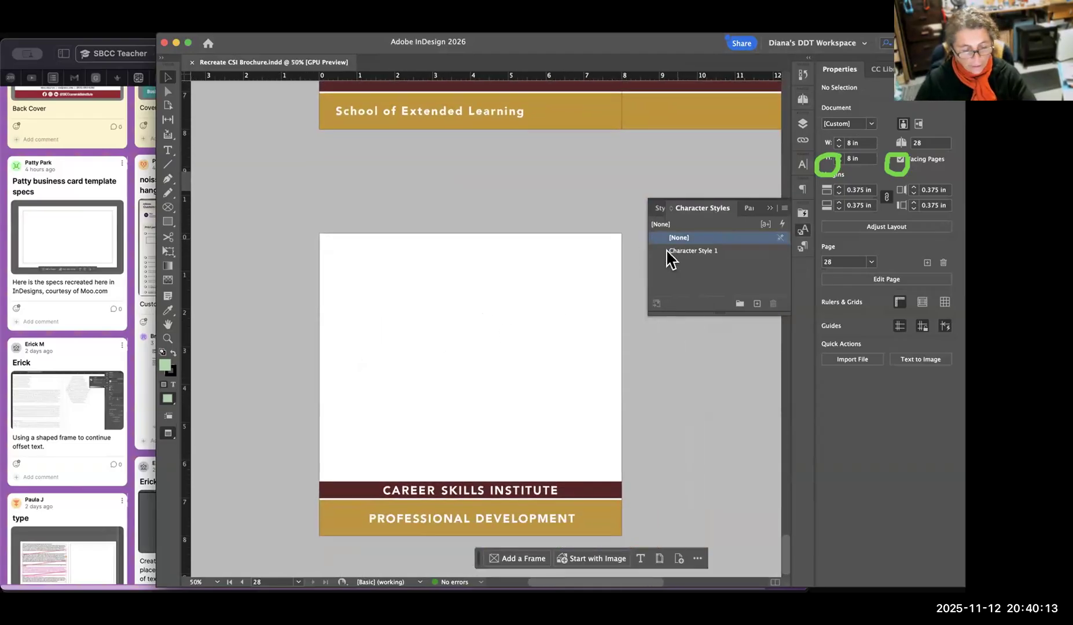
{"action": "key", "text": "super+shift+4"}
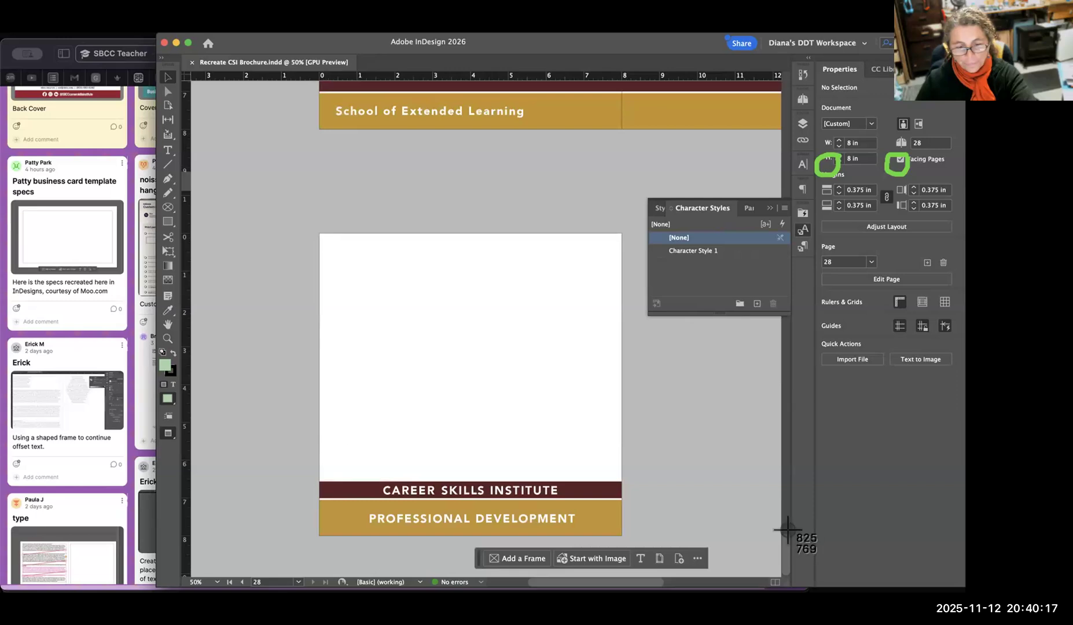
{"action": "key", "text": "Escape"}
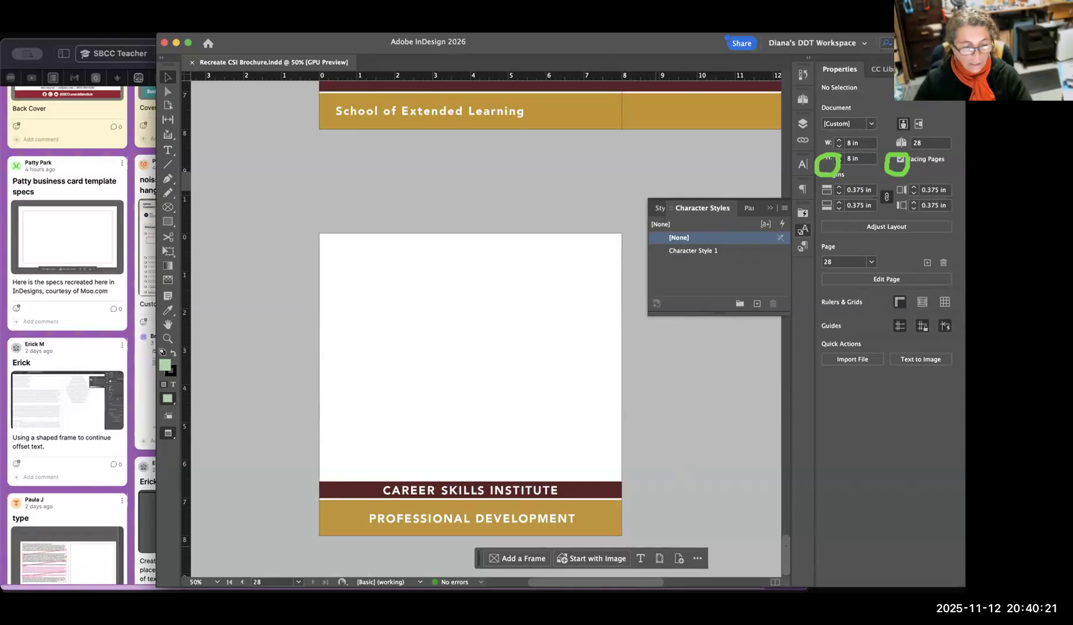
Switch to the class Padlet board in the browser and start a new post with the author's first name as its subject.
{"action": "left_click", "coordinate": [149, 539]}
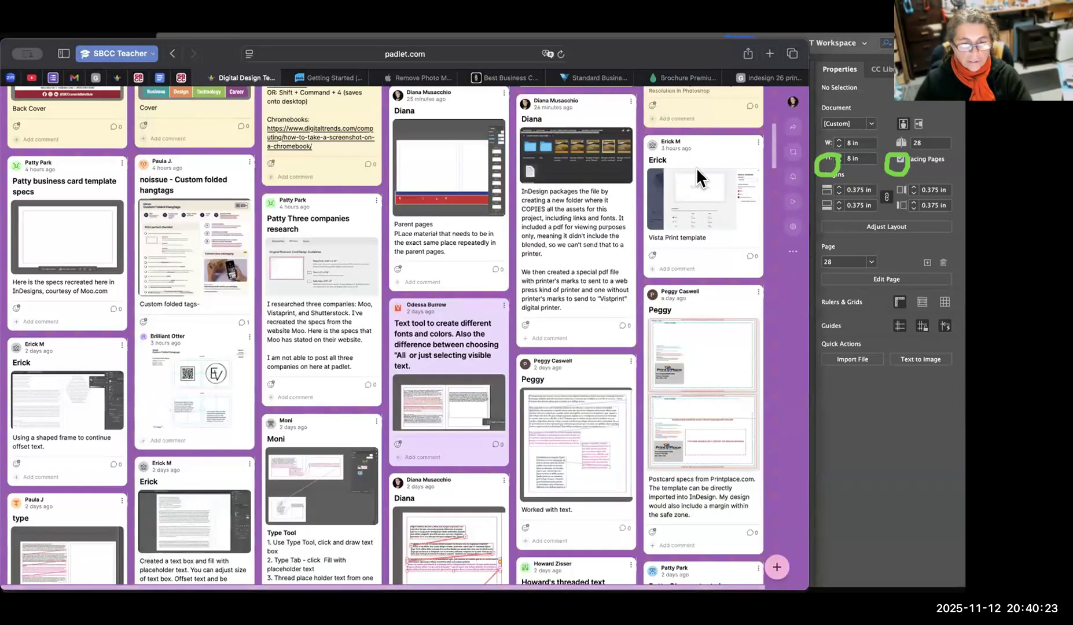
{"action": "left_click", "coordinate": [778, 569]}
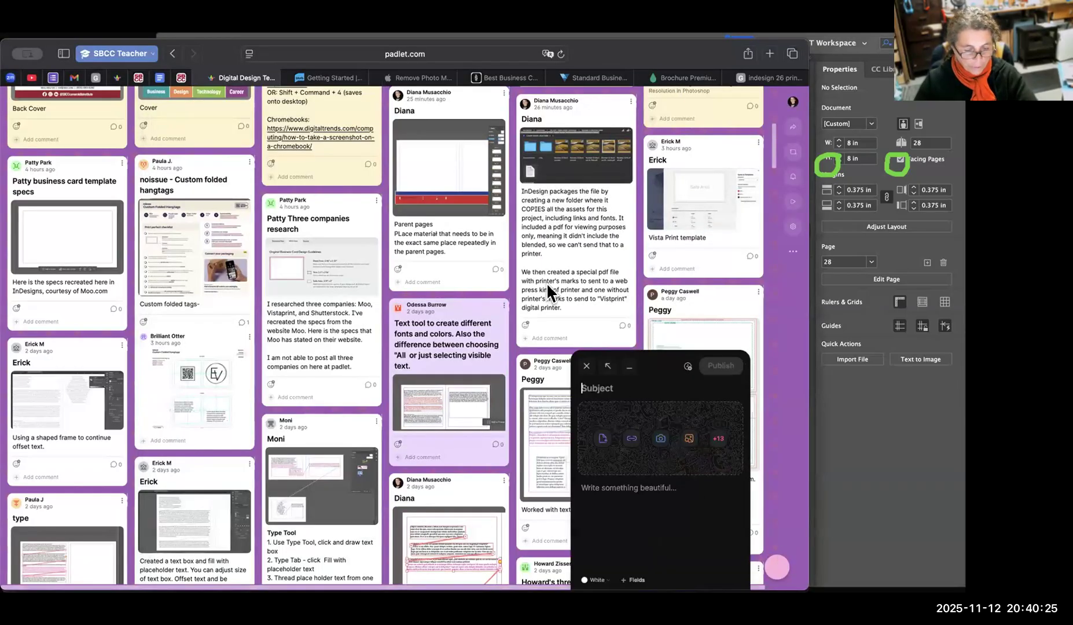
{"action": "type", "text": "DIANA"}
{"action": "key", "text": "BackSpace"}
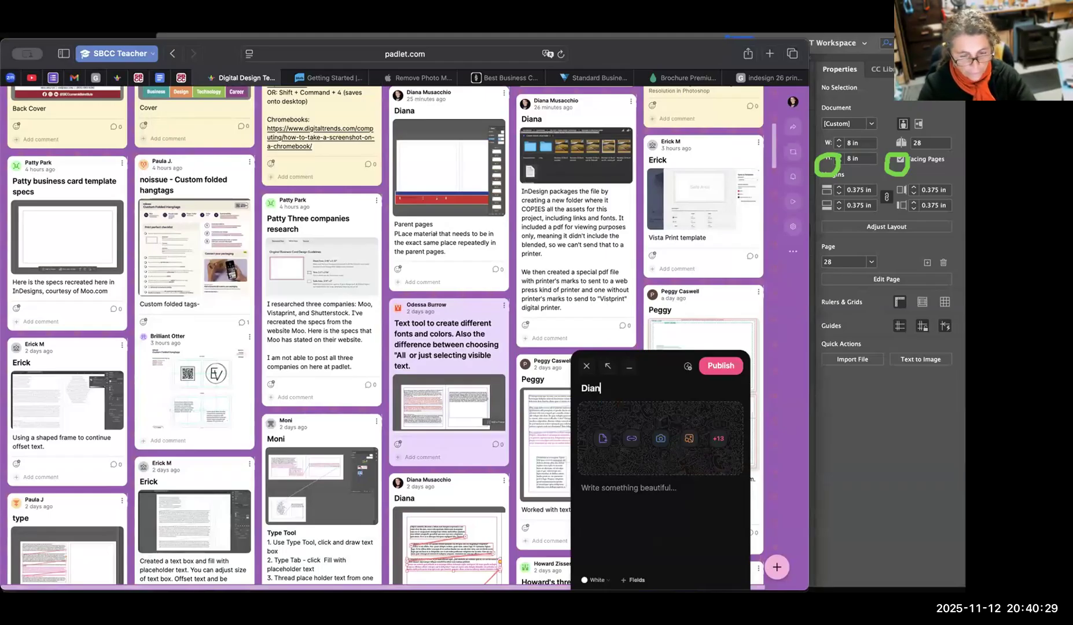
Write post text "Character Styles" and "Recreate the same font choice and size and version each time you need a subtitle by creating a character style for subtitles".
{"action": "left_click", "coordinate": [621, 485]}
{"action": "type", "text": "Character Sty"}
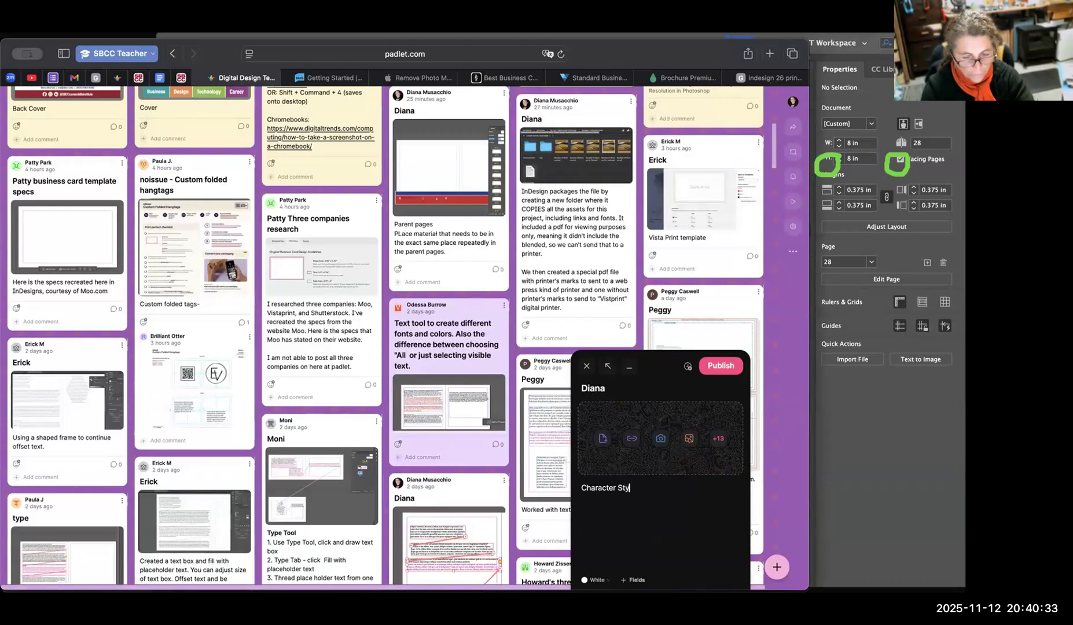
{"action": "type", "text": "oe"}
{"action": "key", "text": "BackSpace"}
{"action": "key", "text": "BackSpace"}
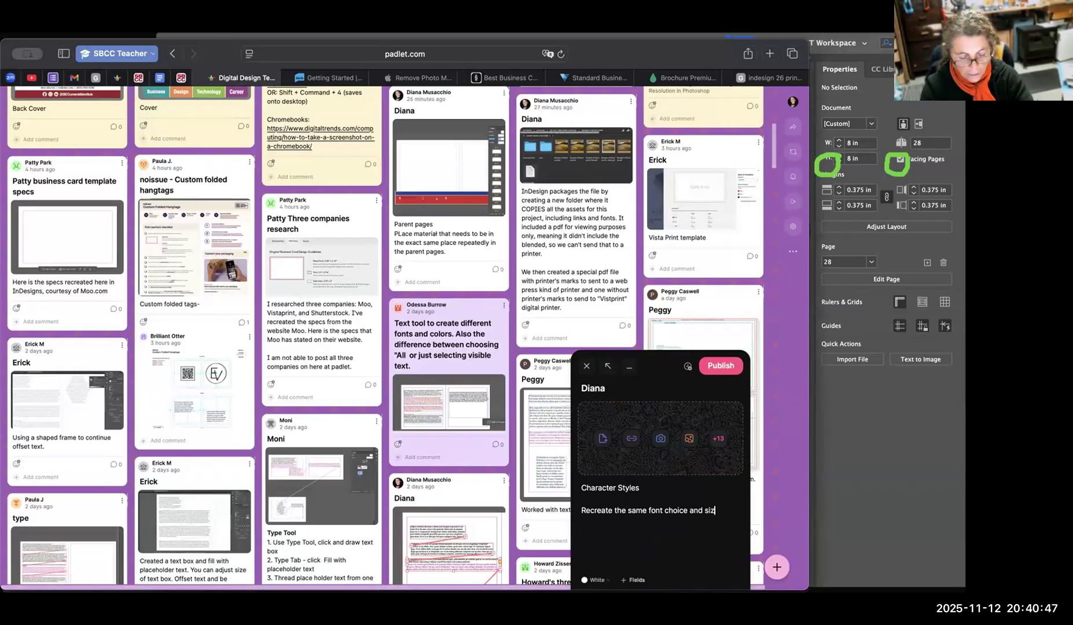
{"action": "type", "text": "e an"}
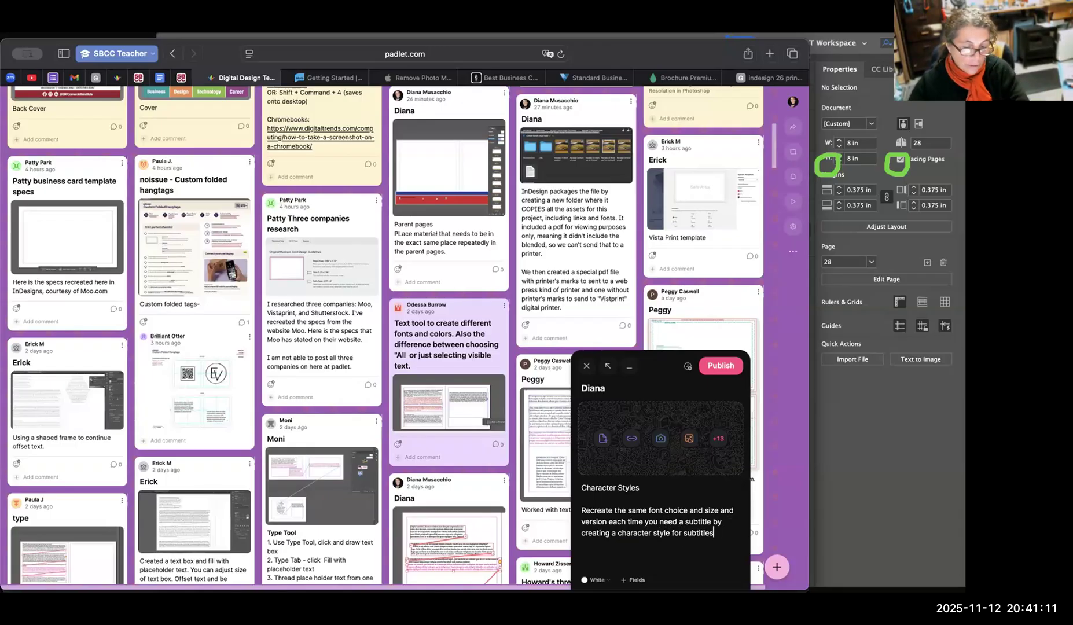
Attach the back cover screenshot to the Character Styles post and publish it.
{"action": "left_click", "coordinate": [603, 440]}
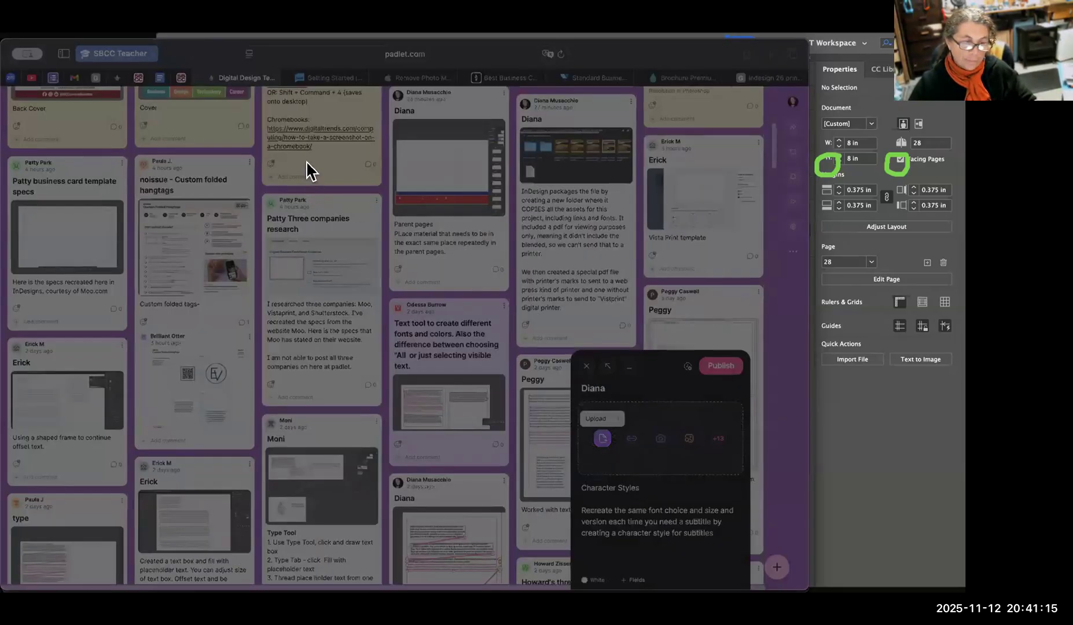
{"action": "left_click", "coordinate": [742, 518]}
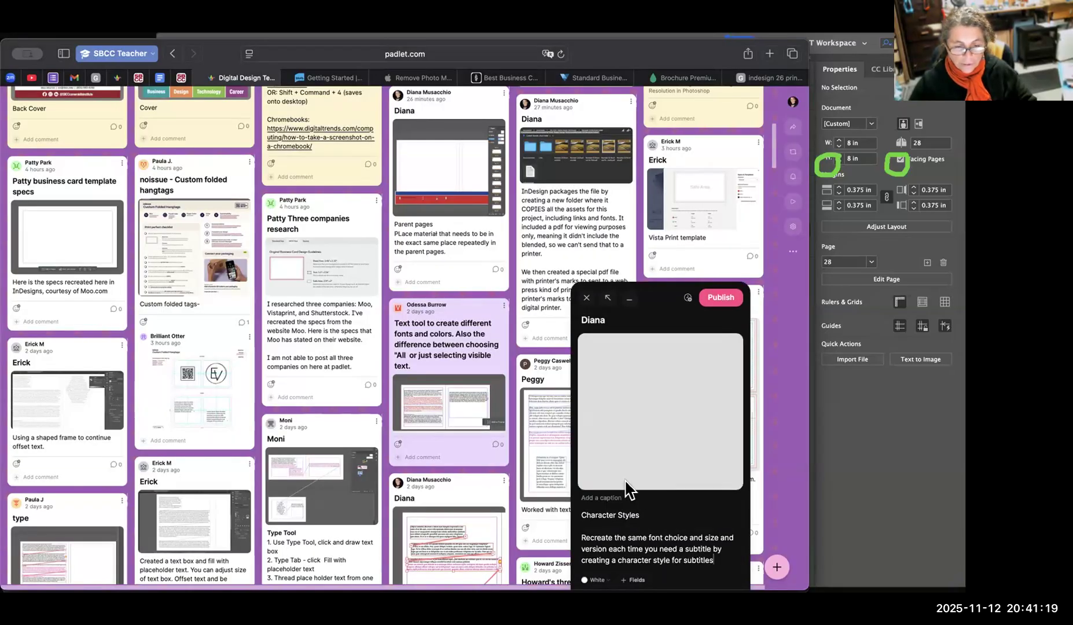
{"action": "left_click", "coordinate": [721, 299]}
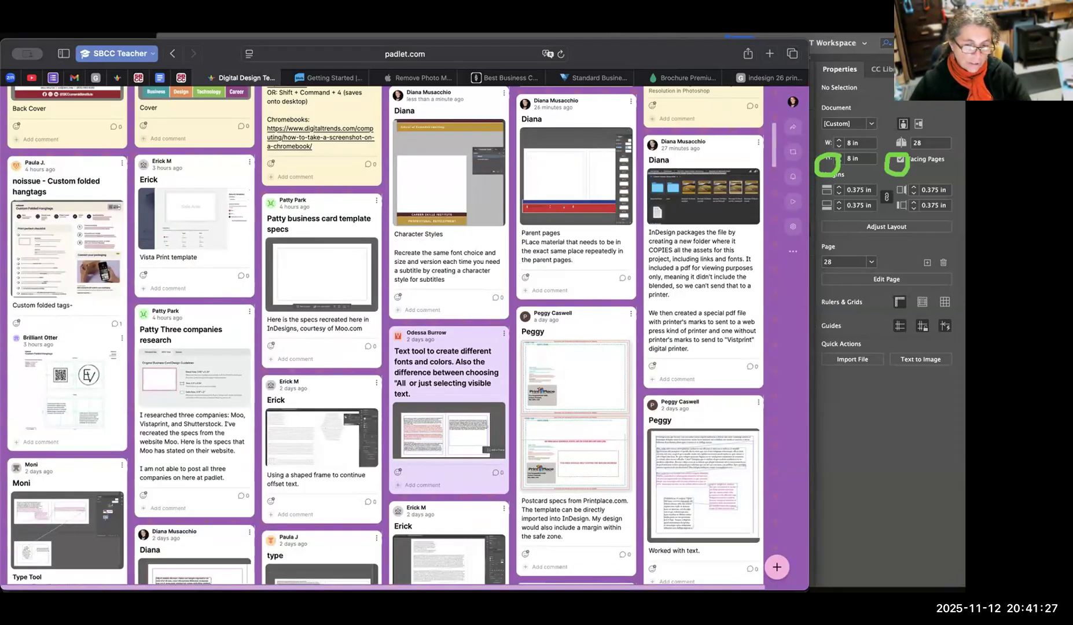
Switch to Illustrator and create a new 5 × 5 in CMYK document with one artboard.
{"action": "key", "text": "super+Tab"}
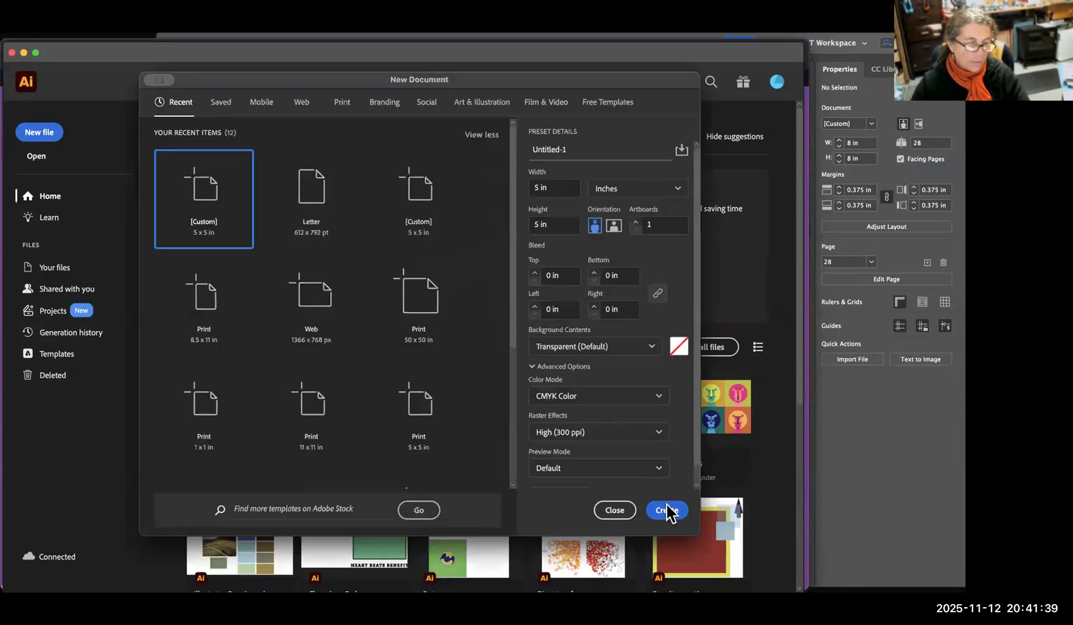
{"action": "left_click", "coordinate": [667, 510]}
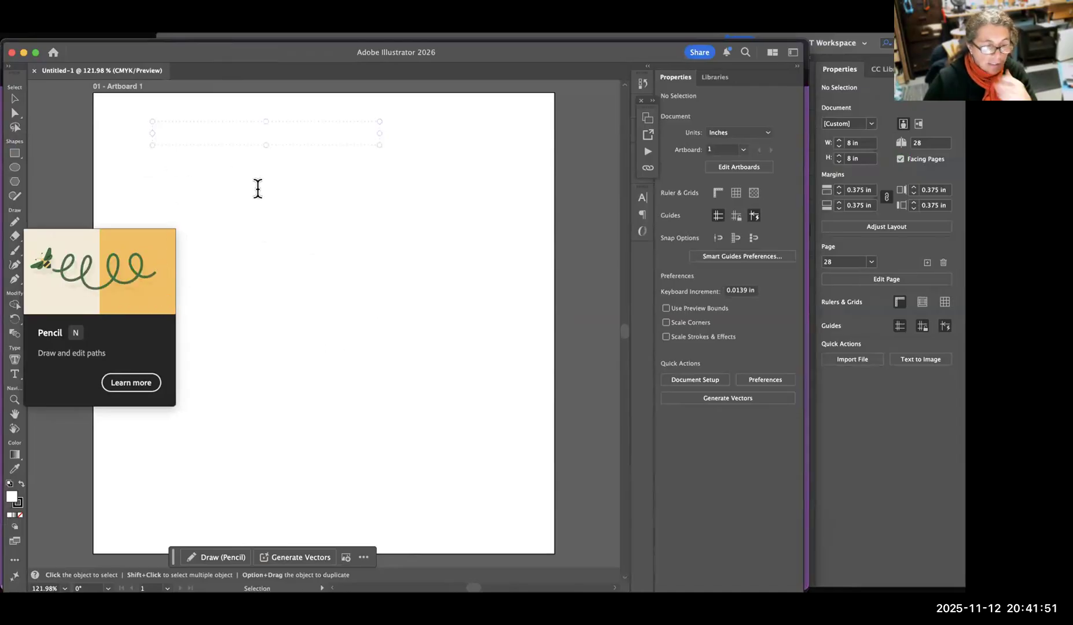
{"action": "left_click", "coordinate": [173, 183]}
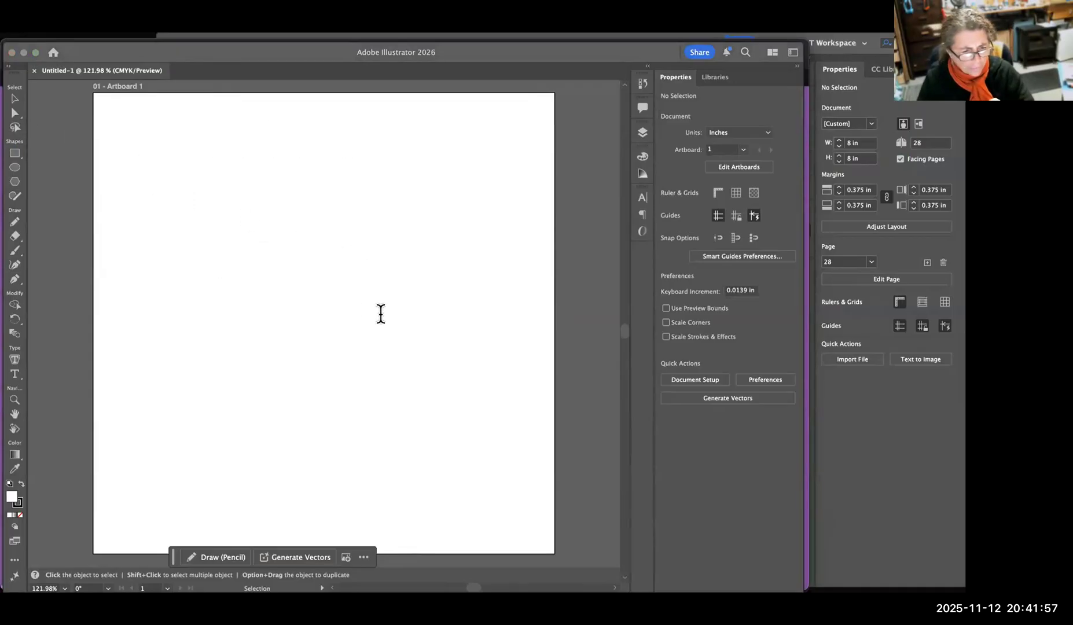
{"action": "left_click", "coordinate": [184, 216]}
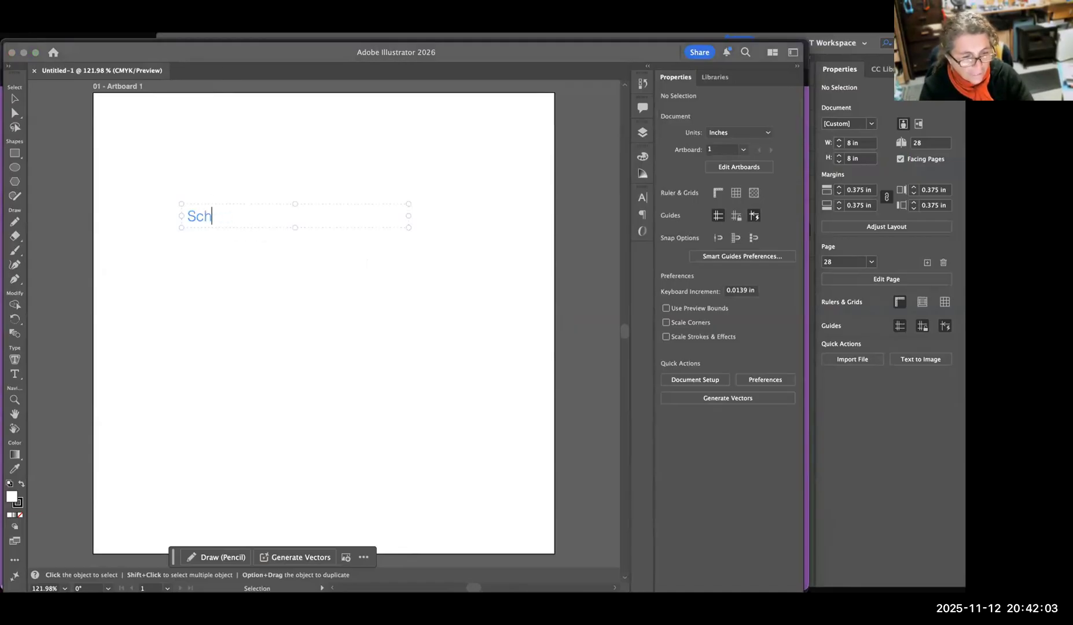
{"action": "type", "text": "SCHOOL OF"}
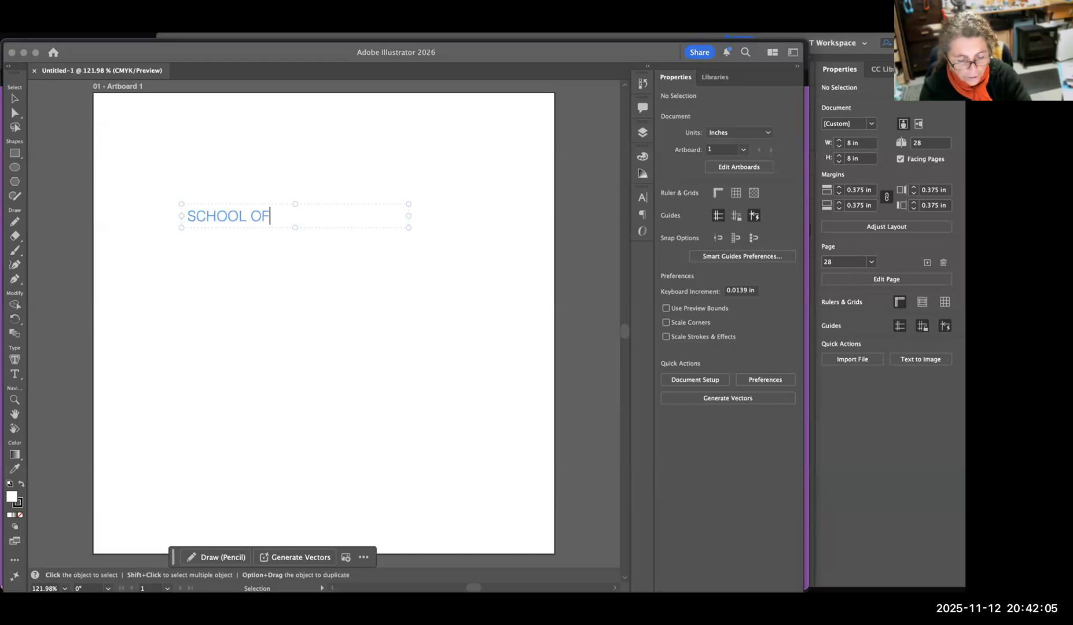
{"action": "type", "text": " EXTENDED LEARNING"}
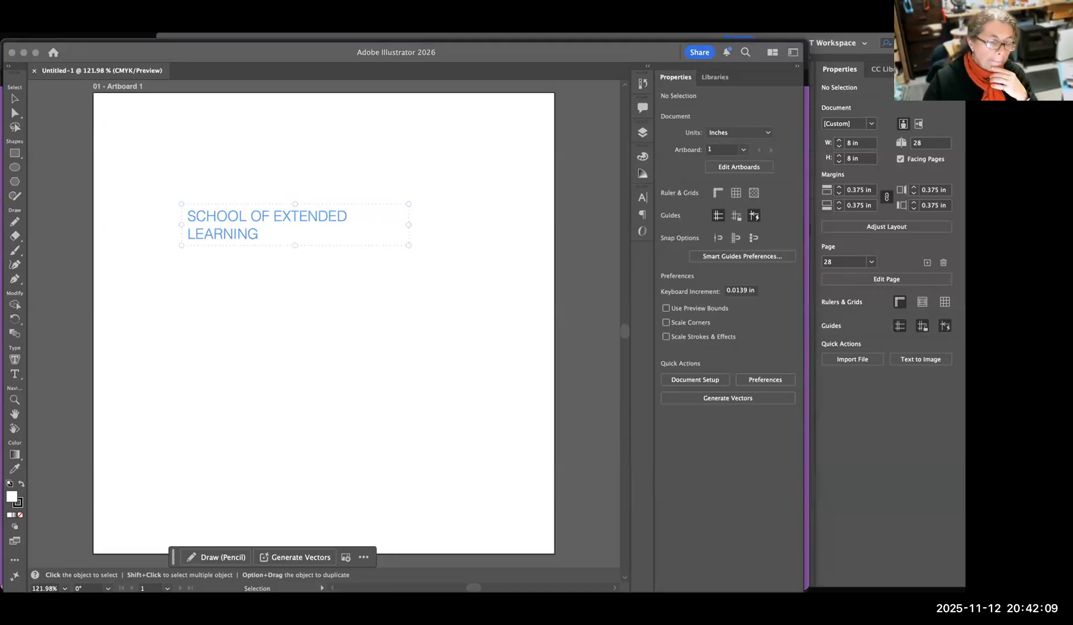
{"action": "left_click", "coordinate": [437, 216]}
{"action": "left_click", "coordinate": [323, 223]}
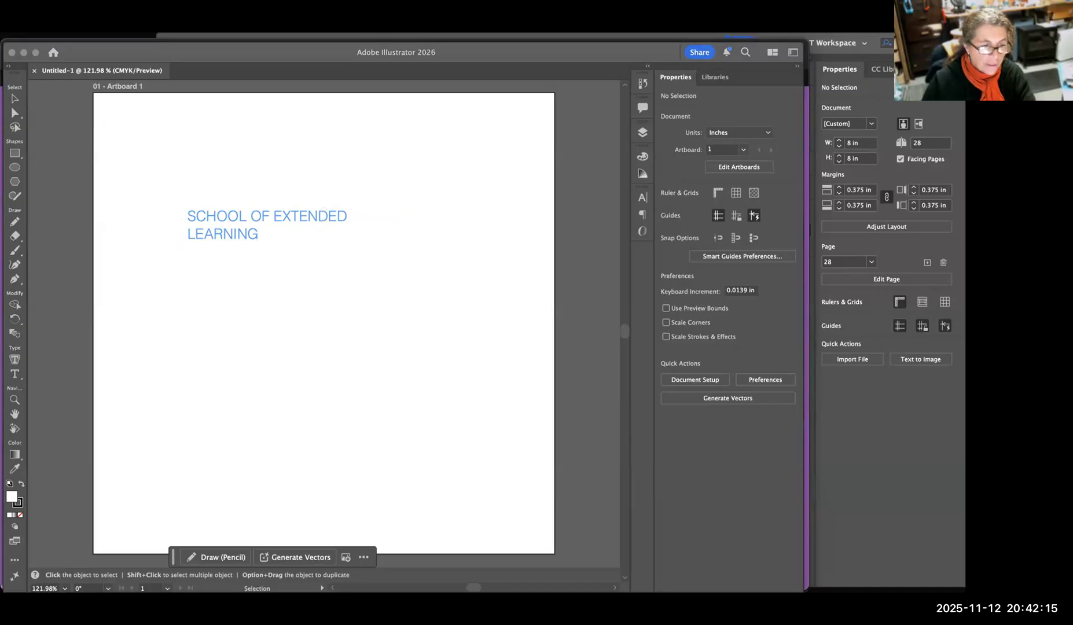
{"action": "left_click", "coordinate": [26, 103]}
{"action": "left_click", "coordinate": [15, 99]}
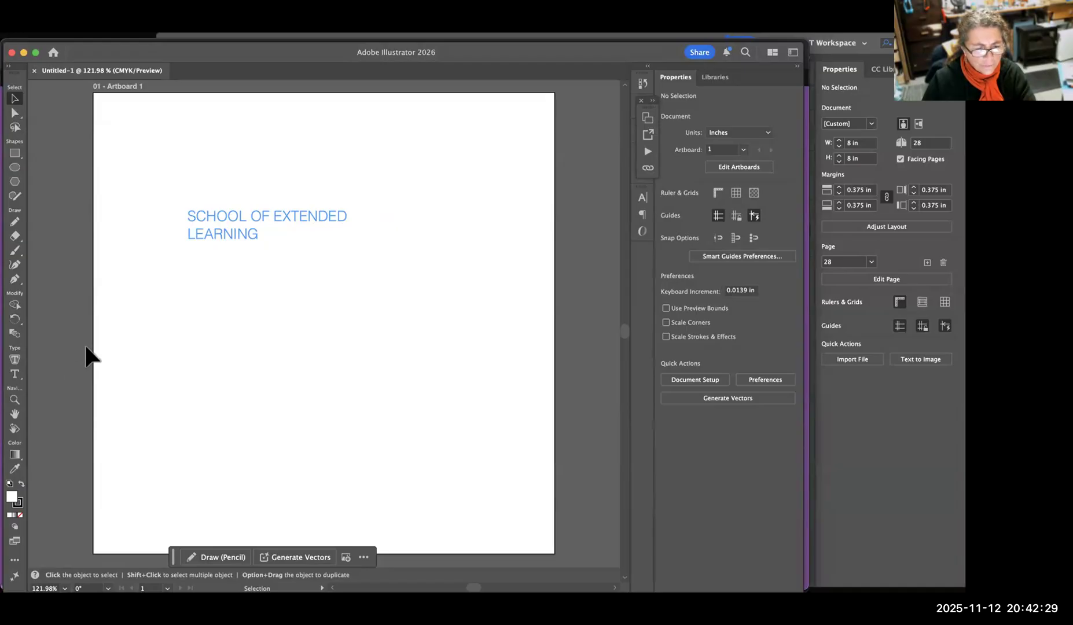
{"action": "left_click", "coordinate": [16, 114]}
{"action": "left_click", "coordinate": [14, 97]}
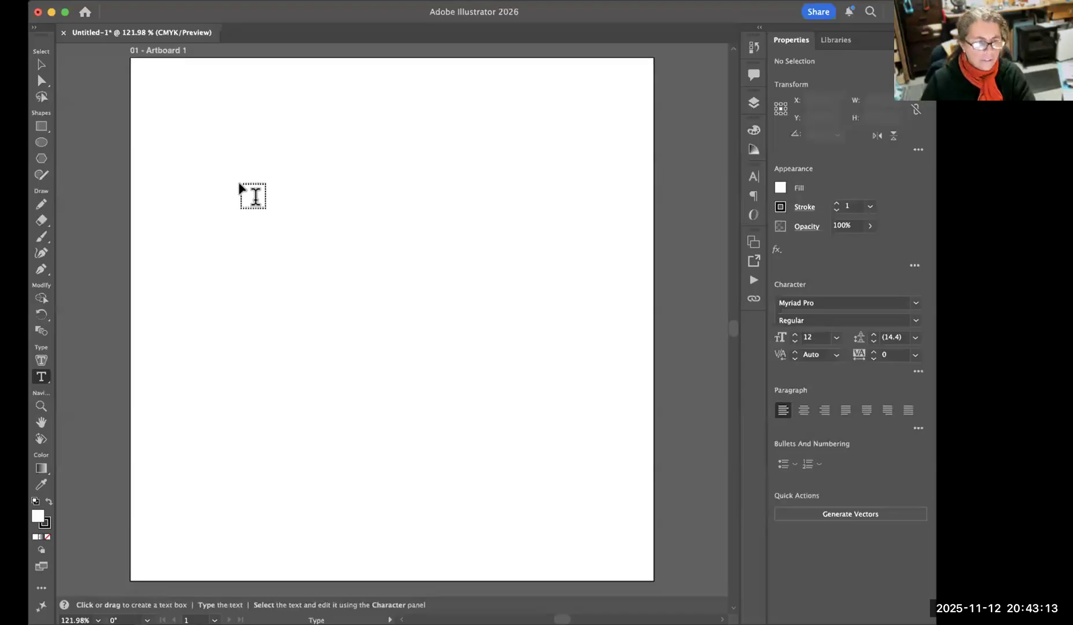
Create an area-text frame about 3.49 × 1.26 in with placeholder text in the lower half of the artboard.
{"action": "left_click_drag", "start_coordinate": [194, 149], "coordinate": [462, 233]}
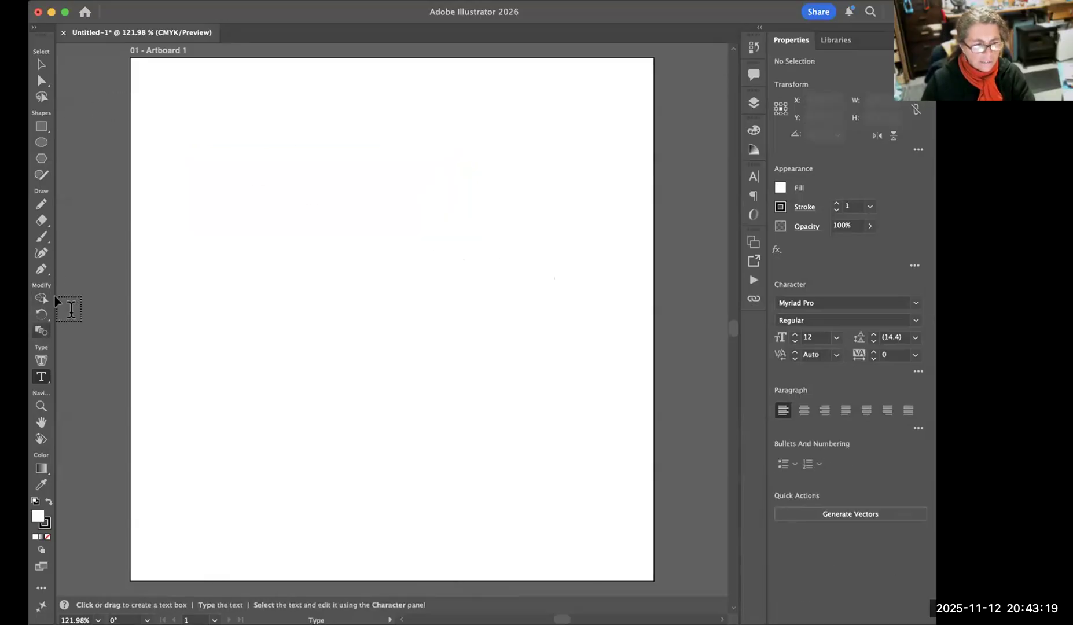
{"action": "left_click", "coordinate": [41, 204]}
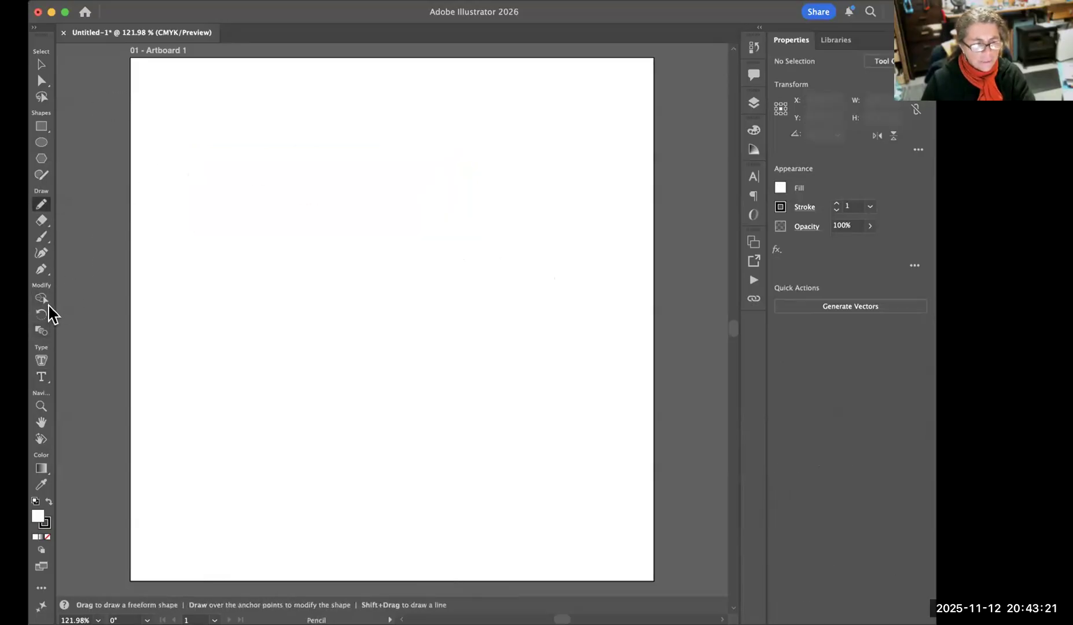
{"action": "left_click", "coordinate": [41, 377]}
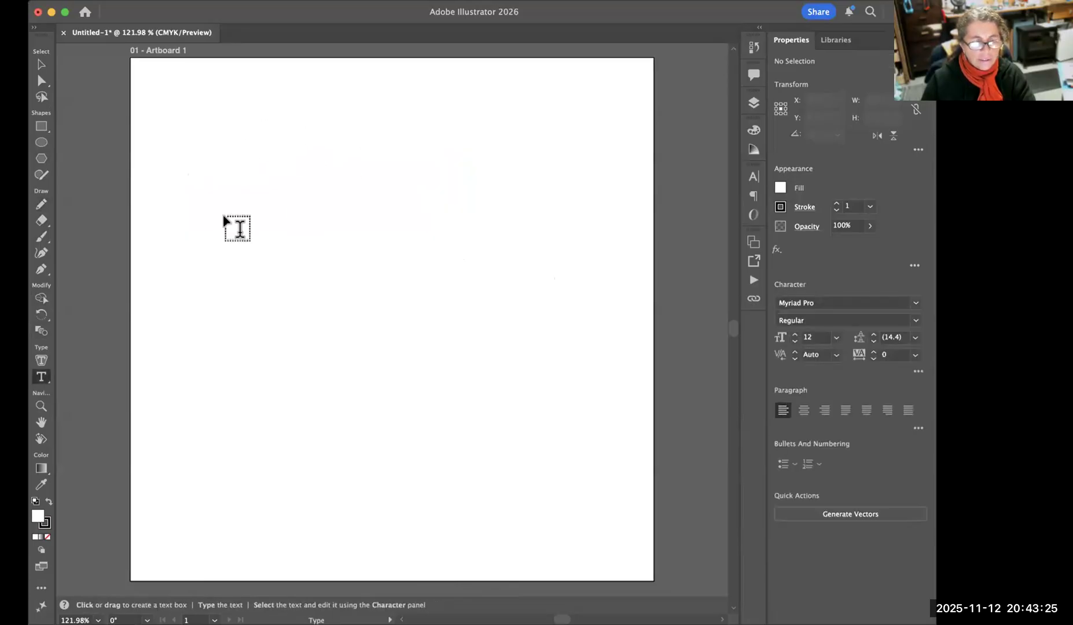
{"action": "left_click_drag", "start_coordinate": [212, 323], "coordinate": [576, 454]}
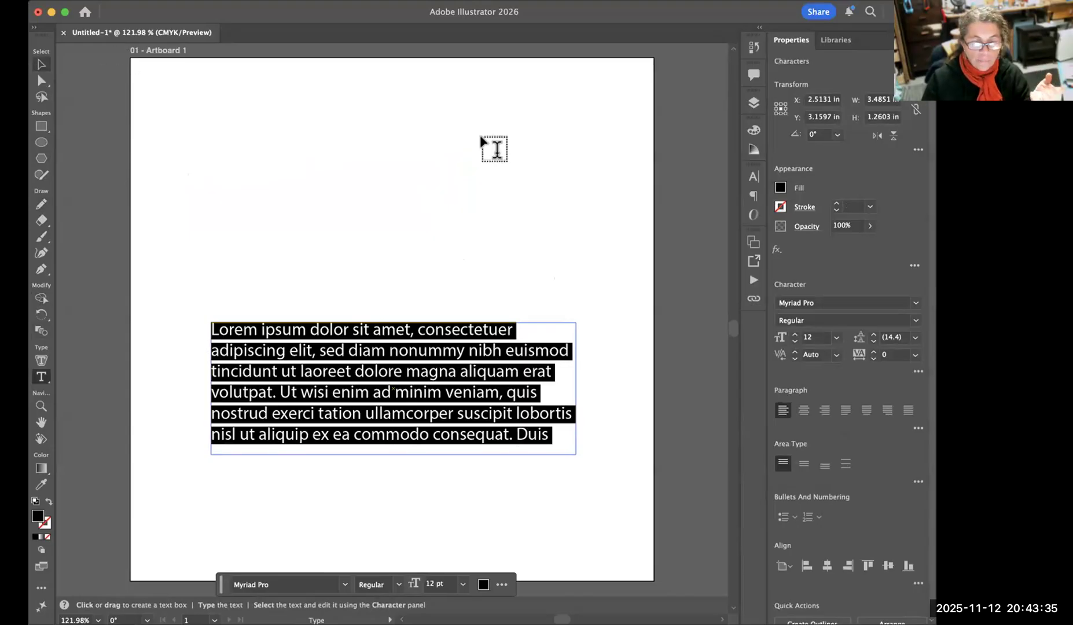
{"action": "key", "text": "Escape"}
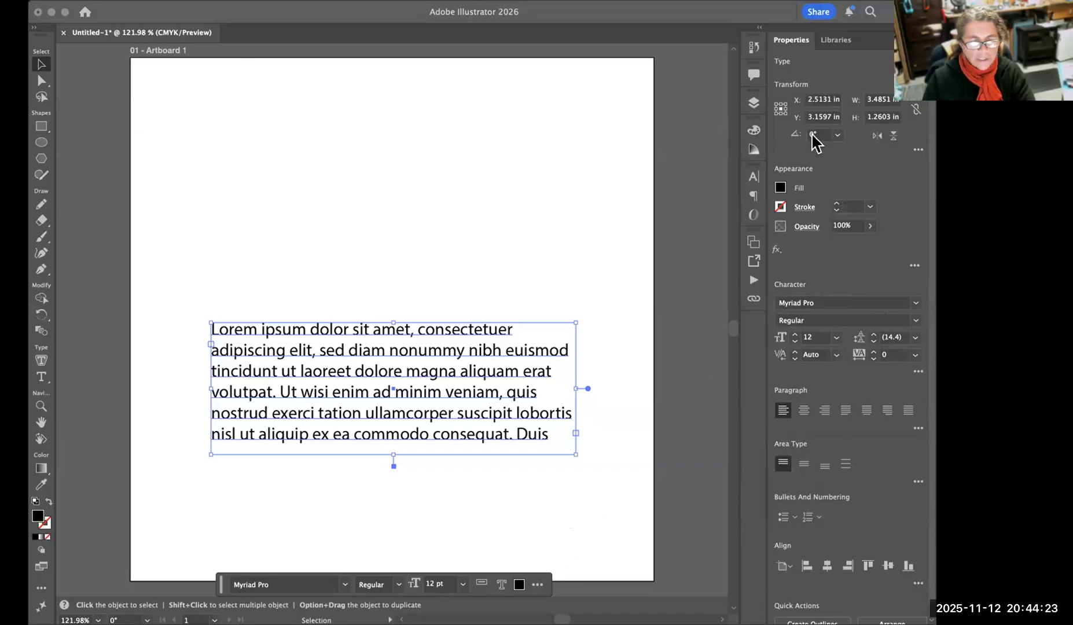
Apply Character Style 1 and Paragraph Style 1 from the Golden Valley project library group to the placeholder text.
{"action": "left_click", "coordinate": [894, 112]}
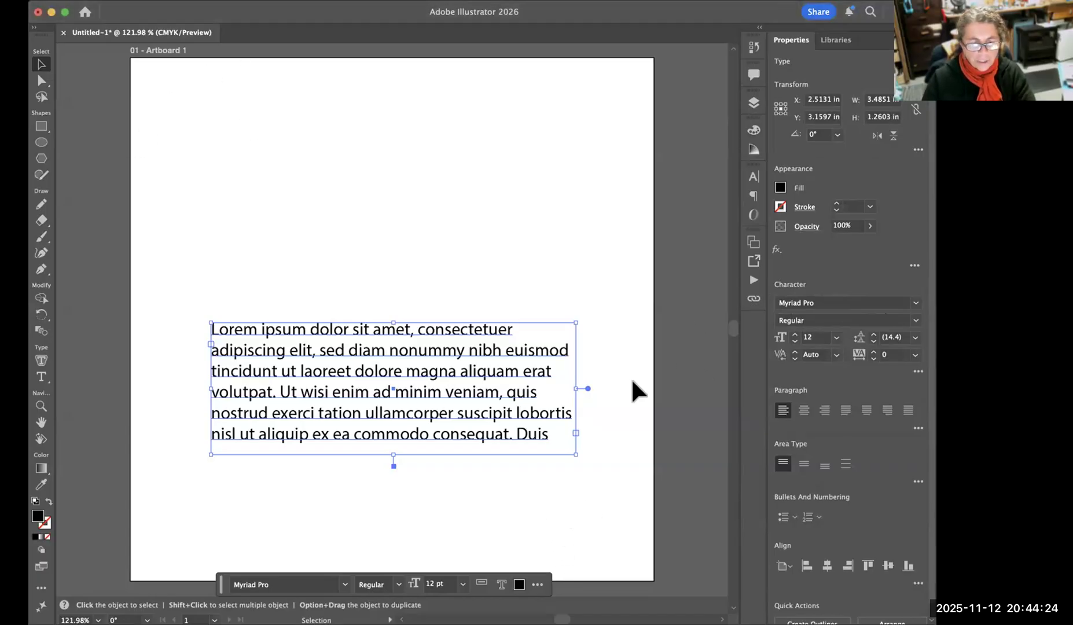
{"action": "left_click", "coordinate": [836, 40]}
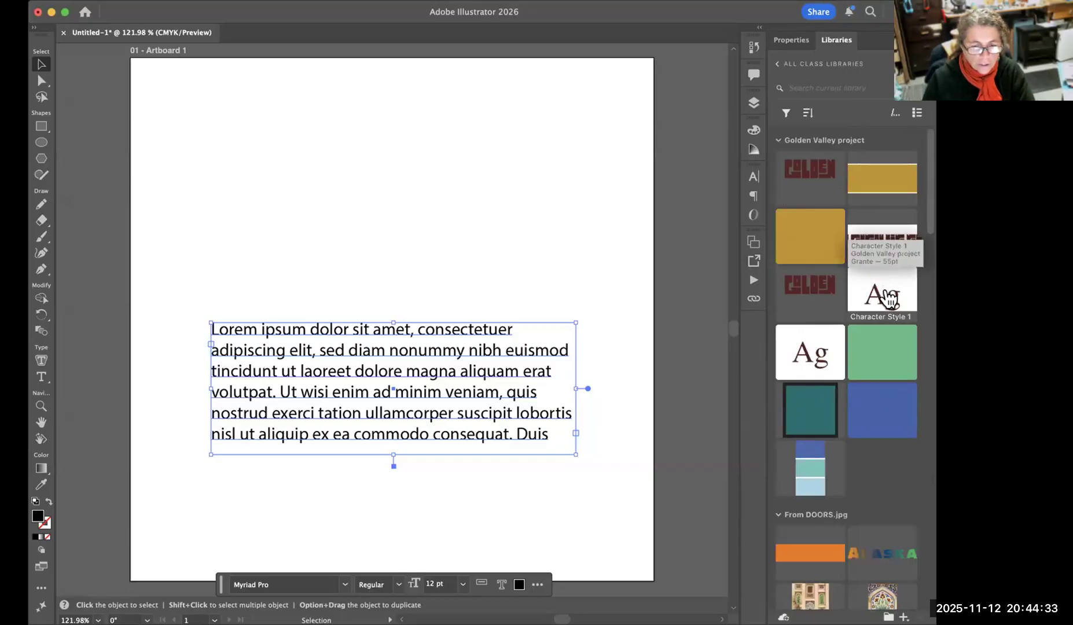
{"action": "left_click", "coordinate": [889, 294]}
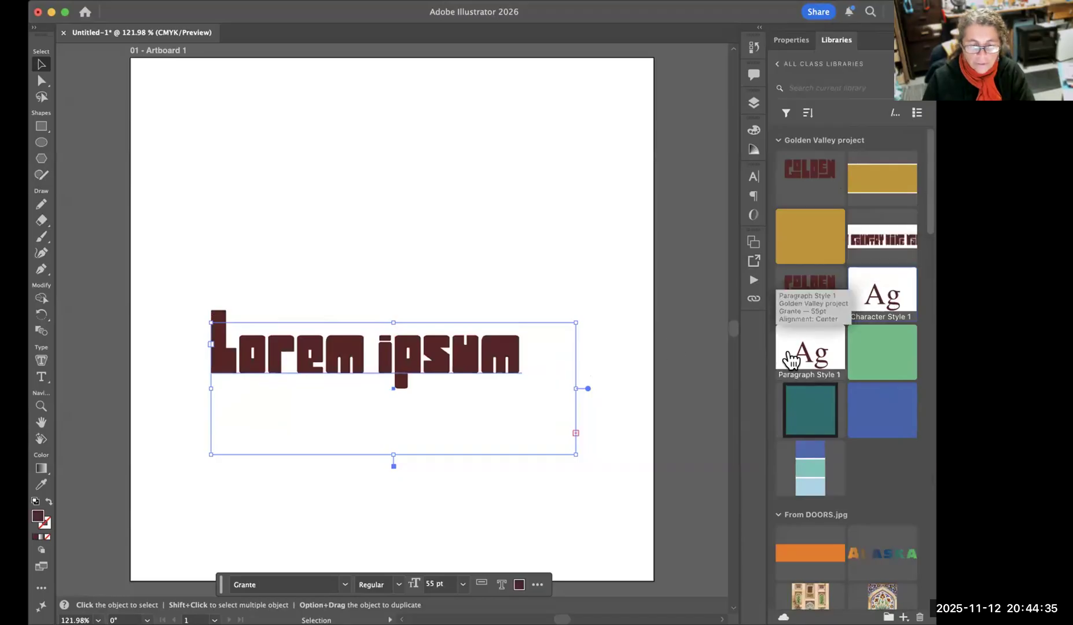
{"action": "left_click", "coordinate": [806, 349]}
Try to apply an ungrouped white Character Style 1 from the class library to the text.
{"action": "scroll", "coordinate": [880, 416], "scroll_direction": "down", "scroll_amount": 10}
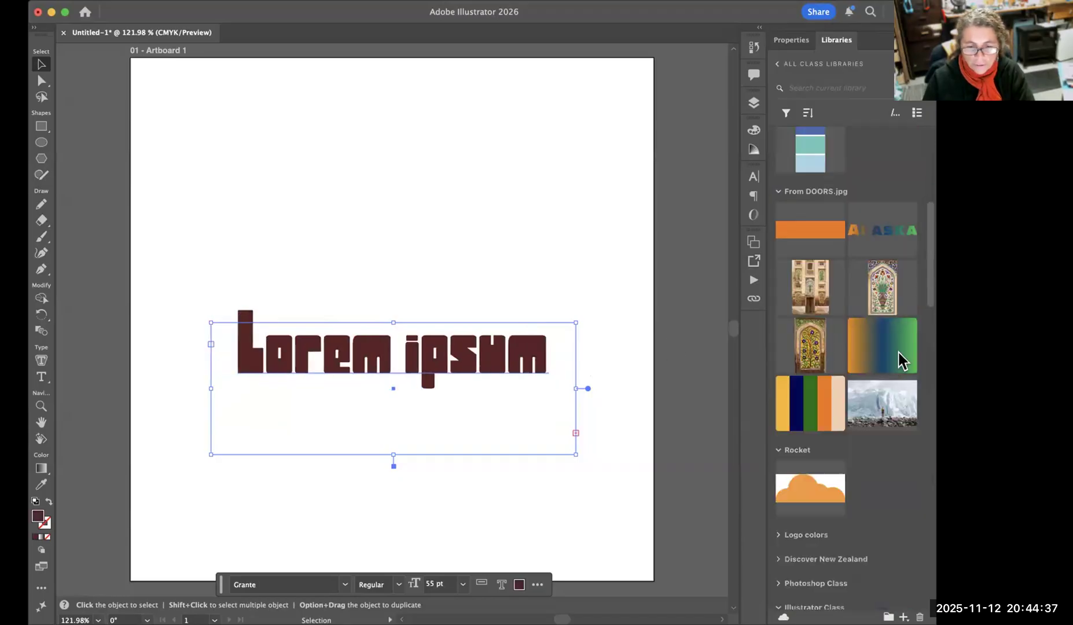
{"action": "scroll", "coordinate": [887, 383], "scroll_direction": "down", "scroll_amount": 12}
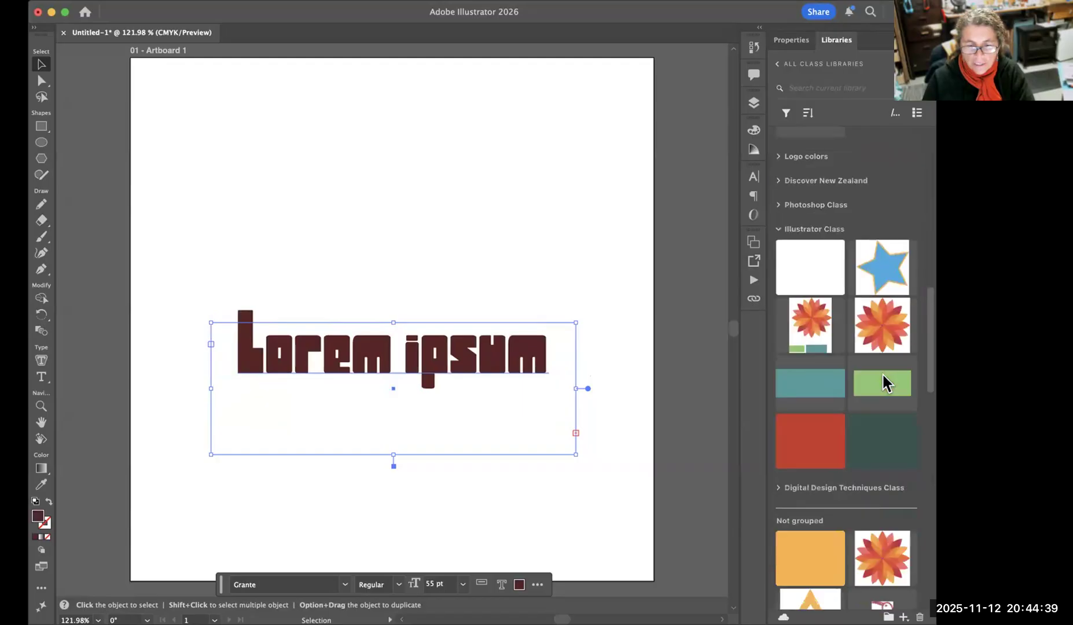
{"action": "left_click_drag", "start_coordinate": [886, 382], "coordinate": [483, 328]}
{"action": "scroll", "coordinate": [857, 457], "scroll_direction": "down", "scroll_amount": 10}
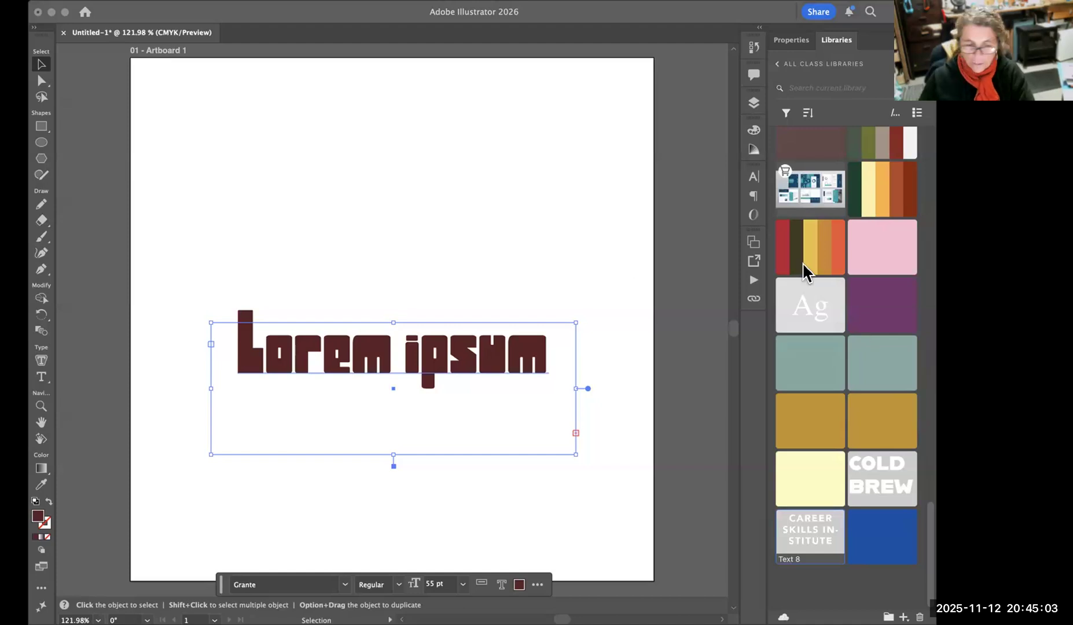
{"action": "left_click", "coordinate": [473, 352]}
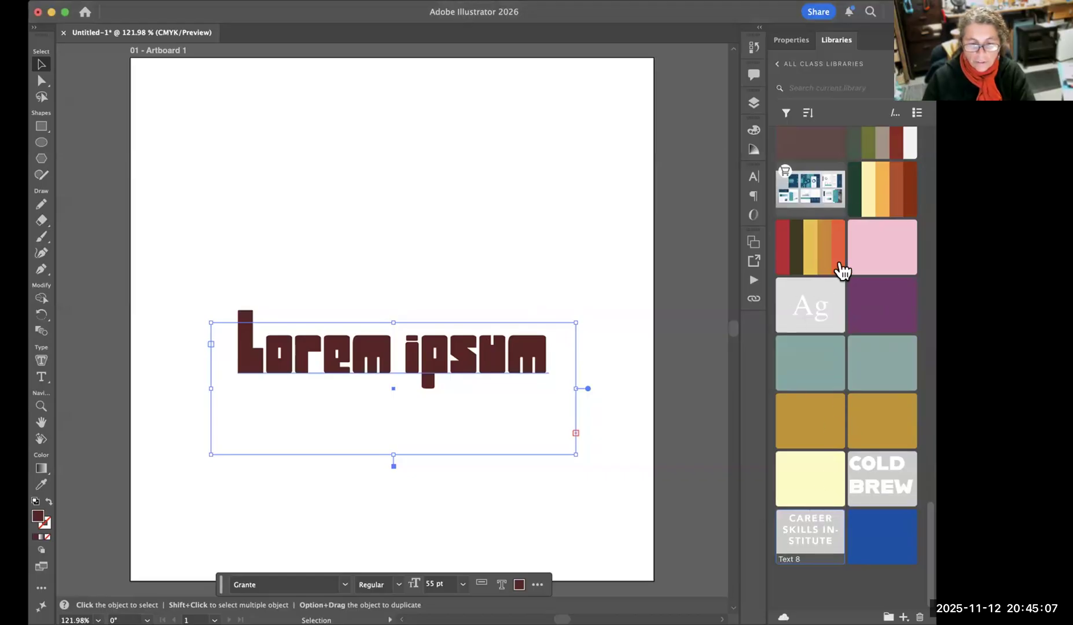
{"action": "scroll", "coordinate": [838, 268], "scroll_direction": "up", "scroll_amount": 15}
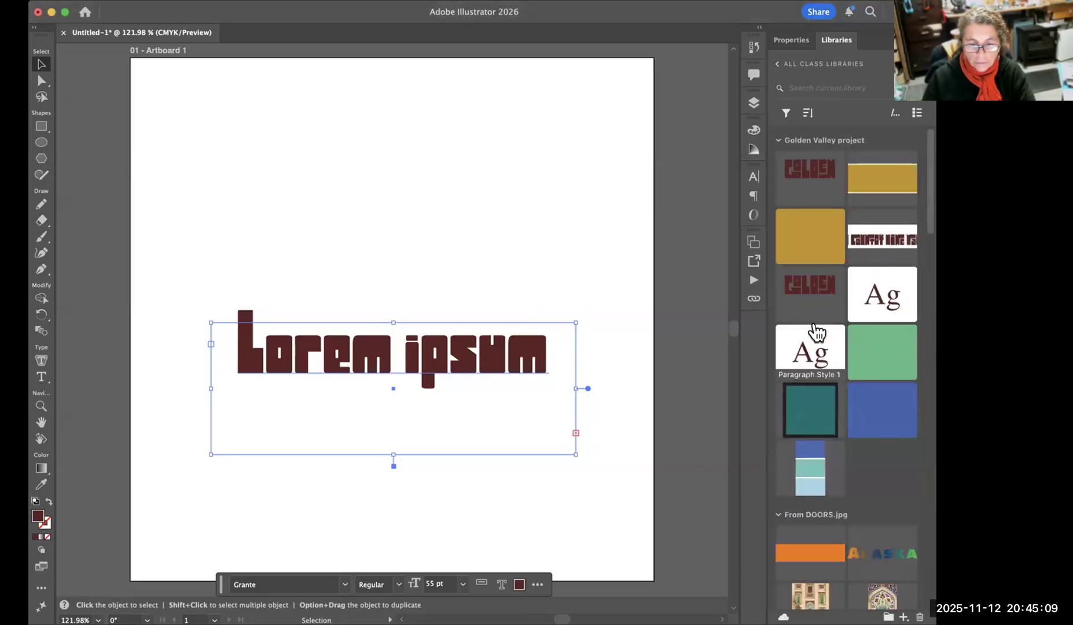
{"action": "left_click", "coordinate": [822, 348]}
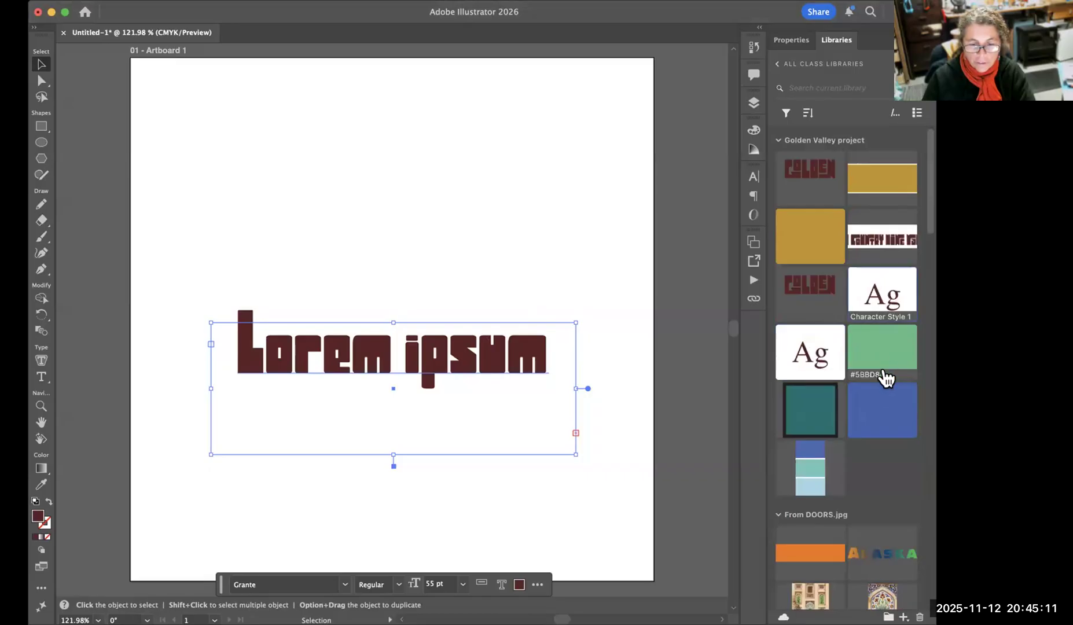
{"action": "scroll", "coordinate": [869, 382], "scroll_direction": "down", "scroll_amount": 20}
{"action": "scroll", "coordinate": [866, 372], "scroll_direction": "down", "scroll_amount": 5}
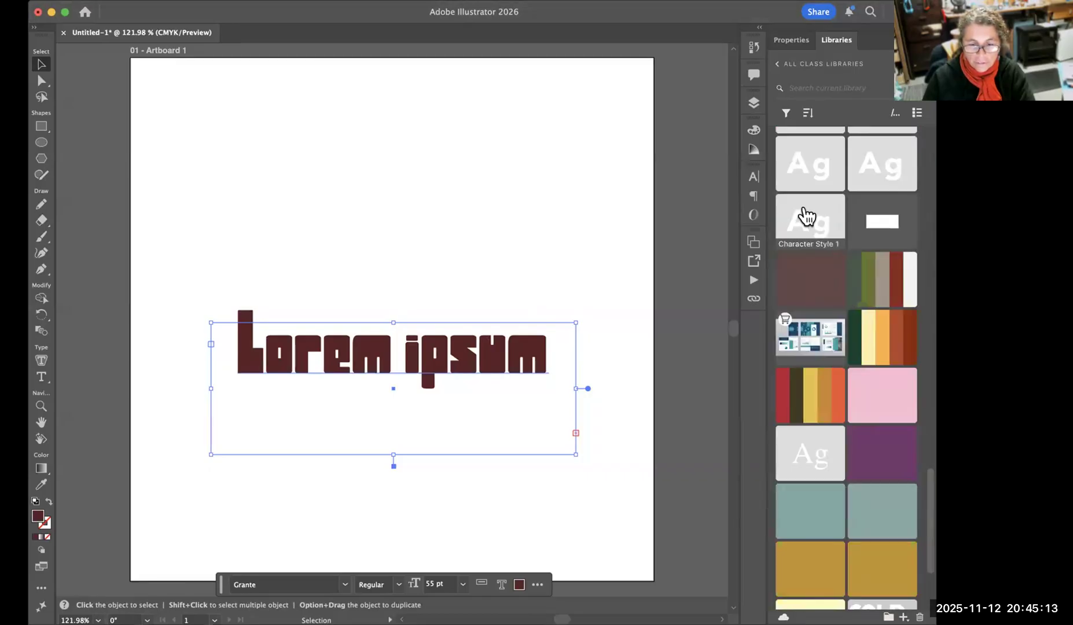
{"action": "left_click", "coordinate": [809, 221]}
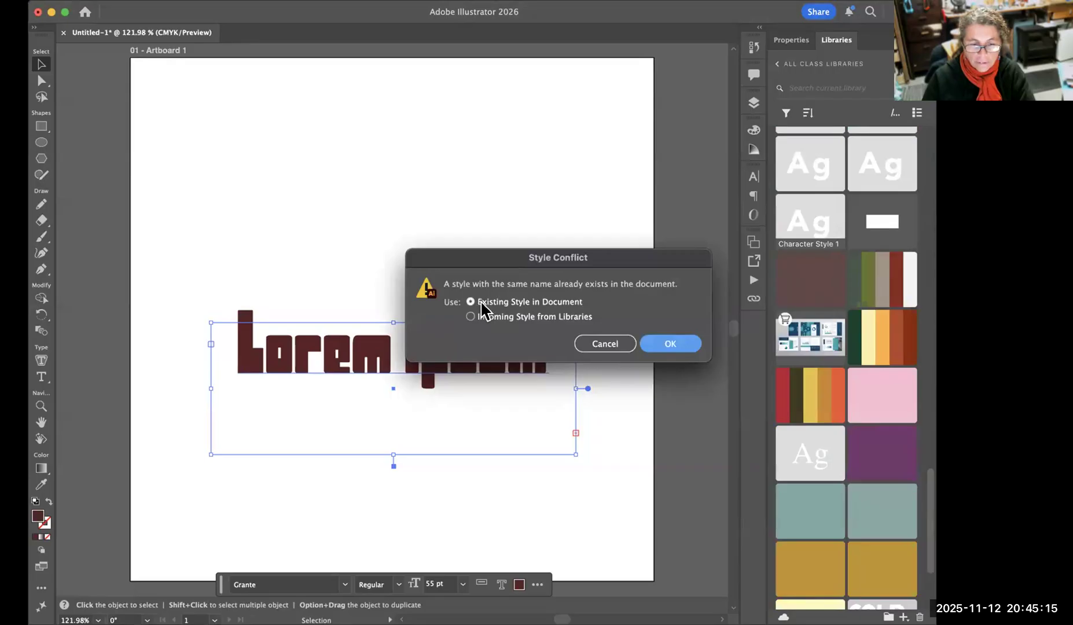
{"action": "left_click", "coordinate": [594, 346]}
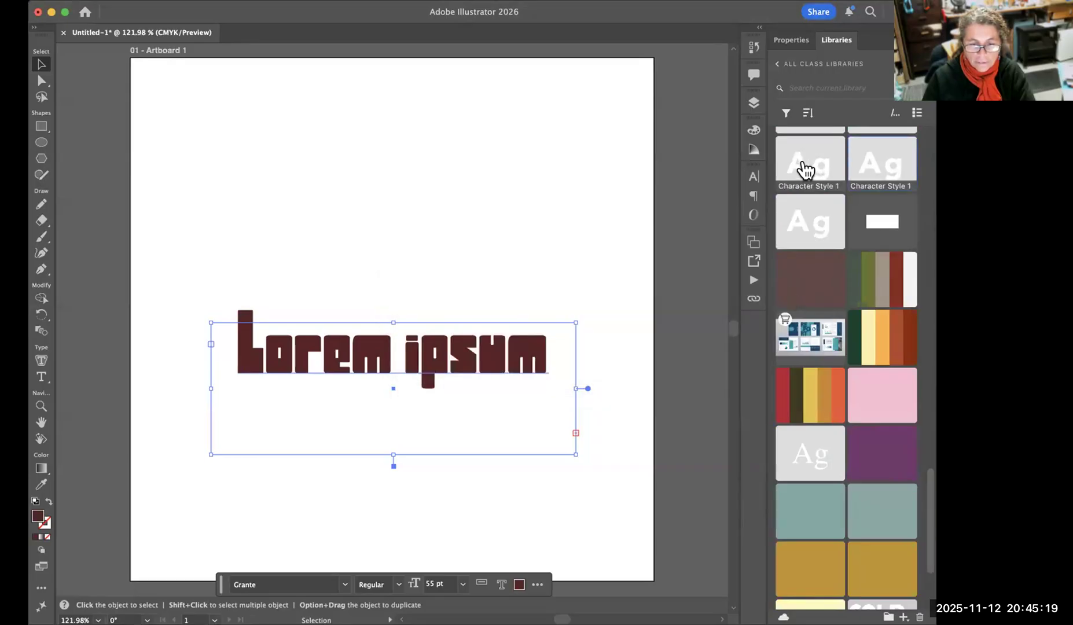
Apply the CSI STYLE from the class library to the placeholder text.
{"action": "scroll", "coordinate": [891, 359], "scroll_direction": "up", "scroll_amount": 7}
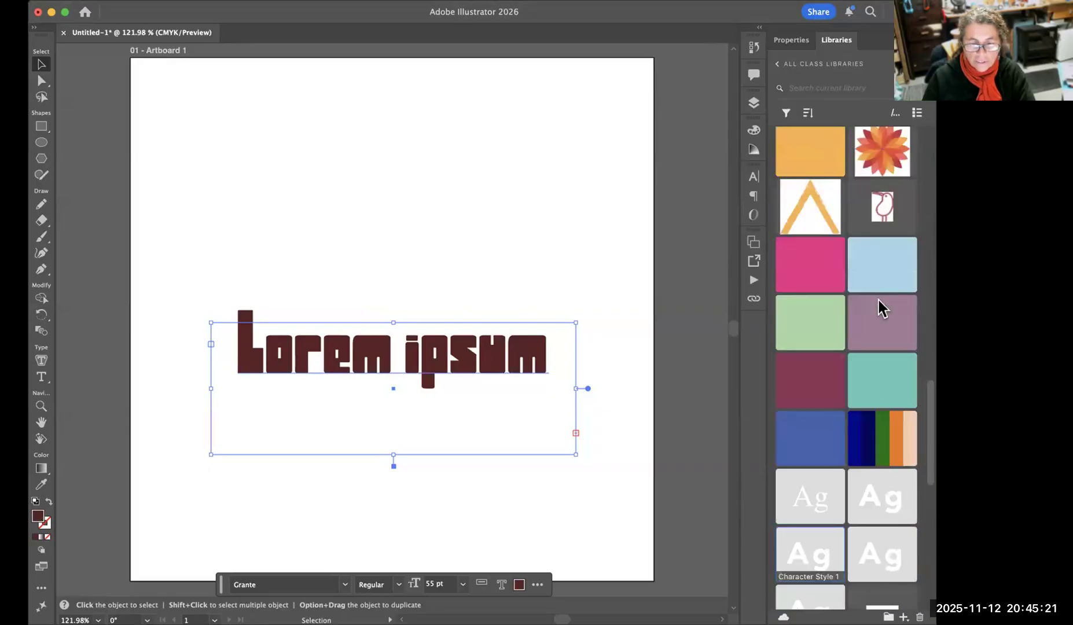
{"action": "scroll", "coordinate": [879, 297], "scroll_direction": "down", "scroll_amount": 5}
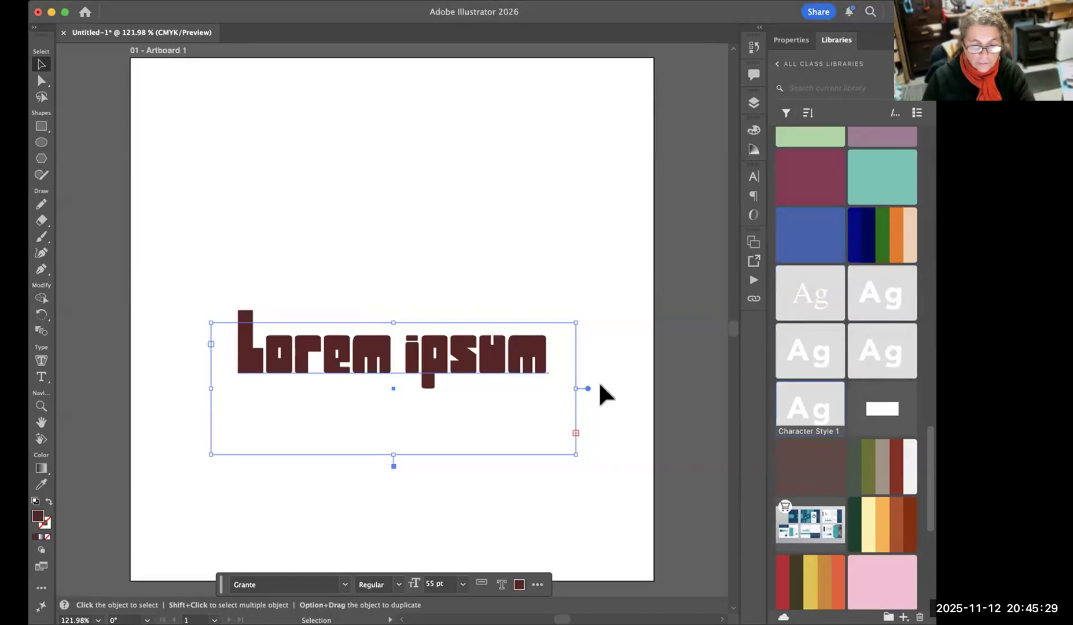
{"action": "scroll", "coordinate": [655, 399], "scroll_direction": "down", "scroll_amount": 1}
{"action": "scroll", "coordinate": [812, 529], "scroll_direction": "up", "scroll_amount": 1}
{"action": "scroll", "coordinate": [655, 386], "scroll_direction": "up", "scroll_amount": 1}
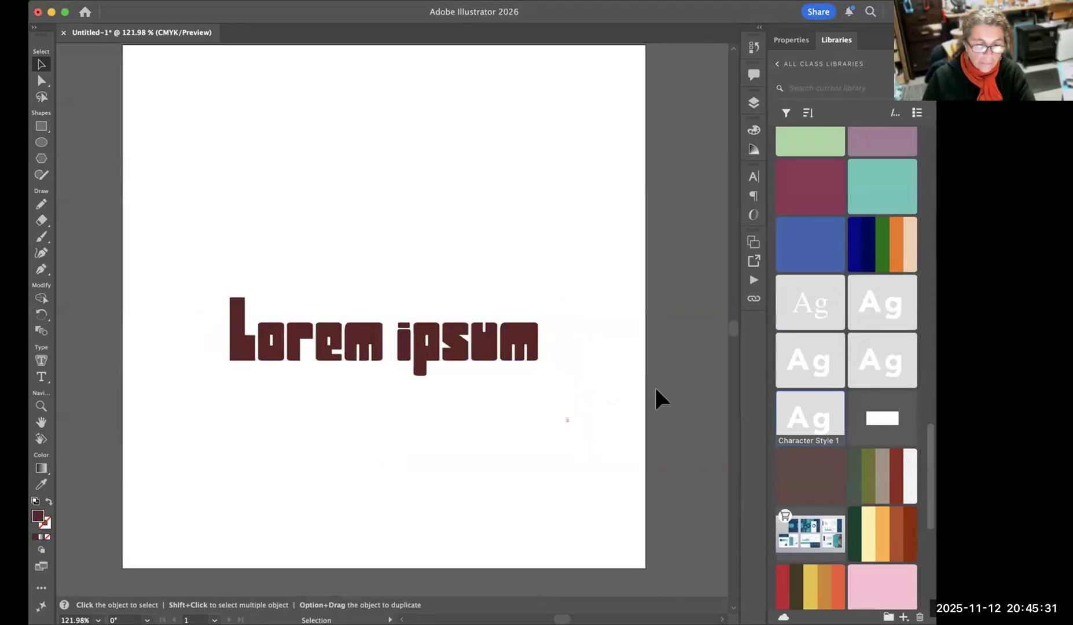
{"action": "left_click", "coordinate": [882, 421]}
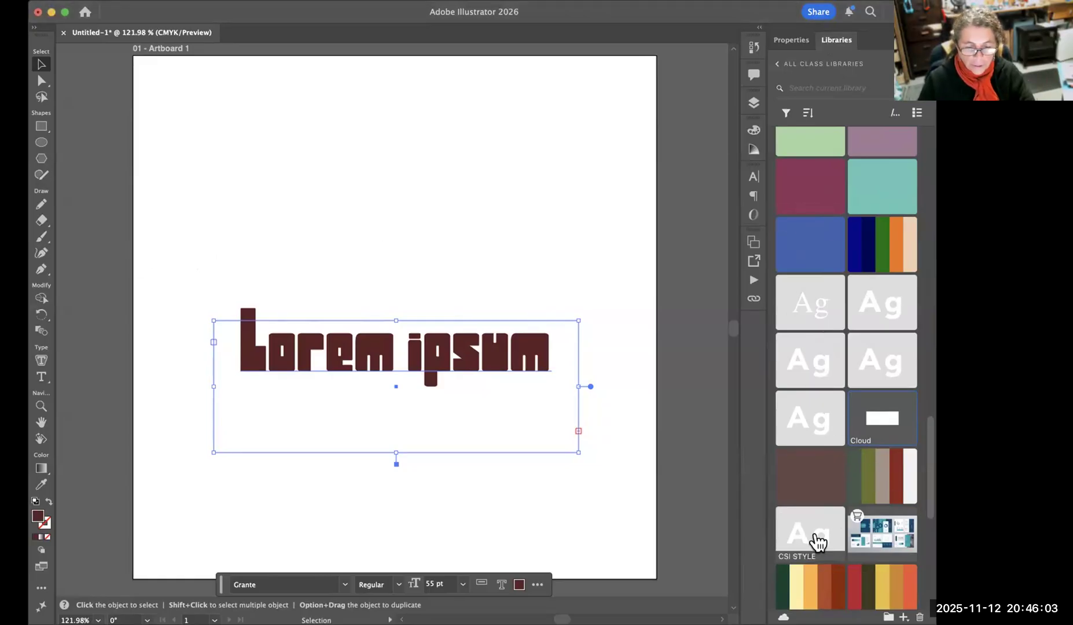
{"action": "scroll", "coordinate": [819, 543], "scroll_direction": "down", "scroll_amount": 3}
{"action": "left_click", "coordinate": [808, 453]}
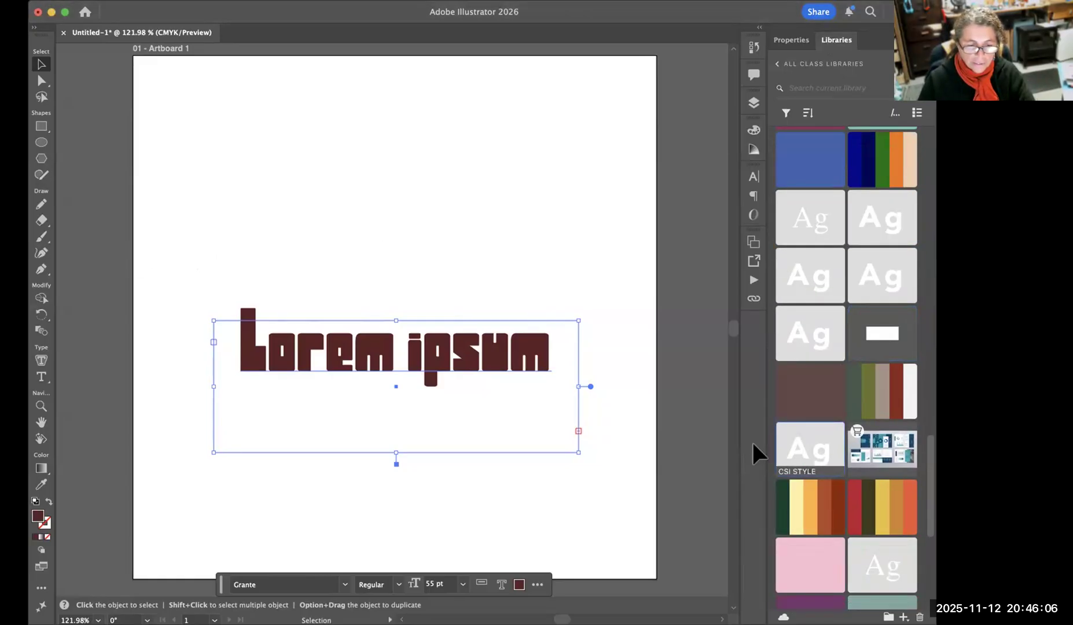
{"action": "left_click", "coordinate": [164, 144]}
{"action": "left_click", "coordinate": [352, 360]}
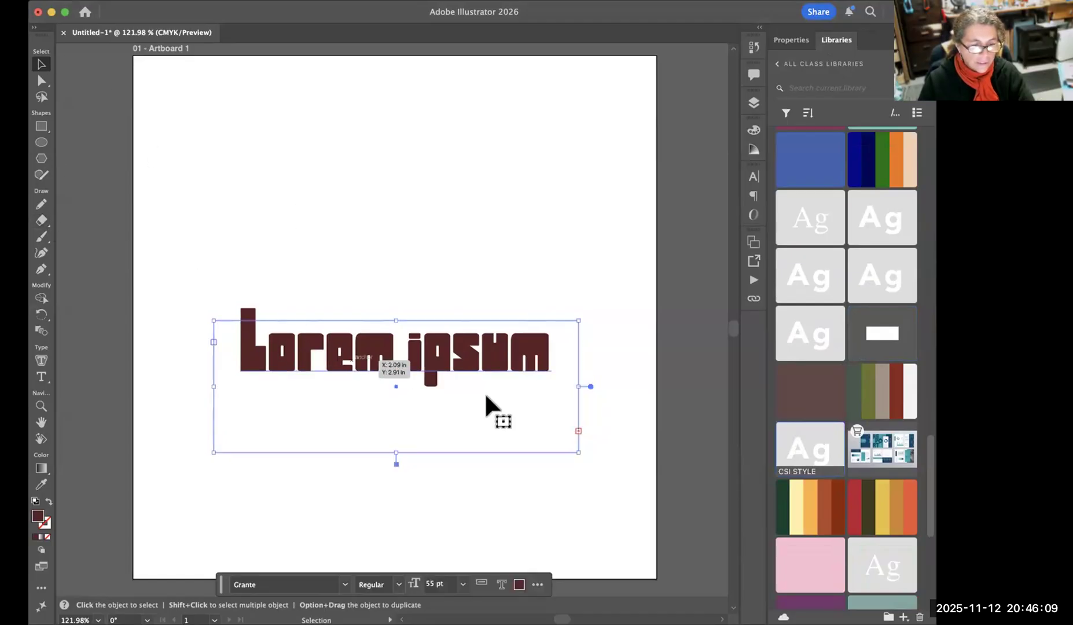
{"action": "left_click", "coordinate": [813, 461]}
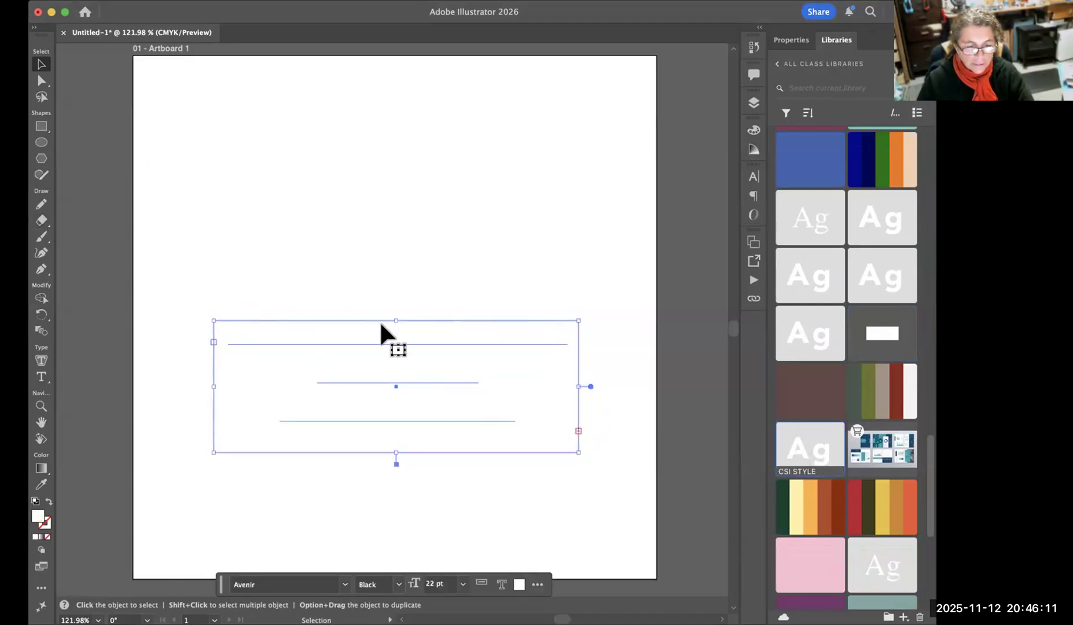
Draw a rectangle covering the whole text frame and fill it with the library's C=83 M=65 blue.
{"action": "left_click", "coordinate": [41, 126]}
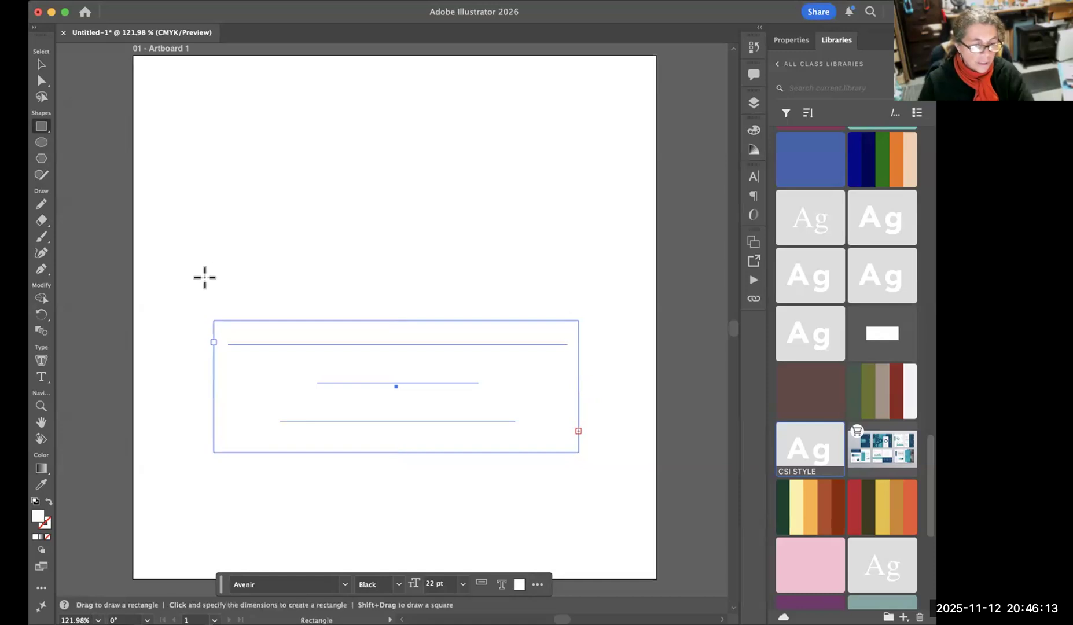
{"action": "left_click_drag", "start_coordinate": [181, 283], "coordinate": [629, 500]}
{"action": "left_click", "coordinate": [802, 173]}
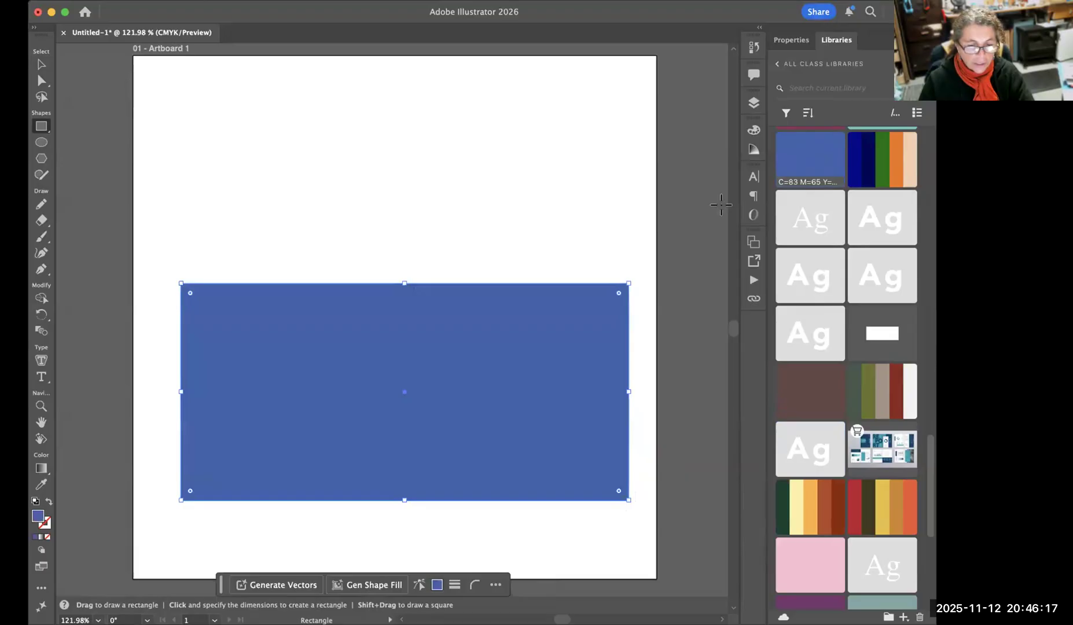
Place the Lorem ipsum text above the blue rectangle in the layer stacking order.
{"action": "left_click", "coordinate": [754, 105]}
{"action": "left_click", "coordinate": [621, 141]}
{"action": "left_click_drag", "start_coordinate": [674, 170], "coordinate": [672, 152]}
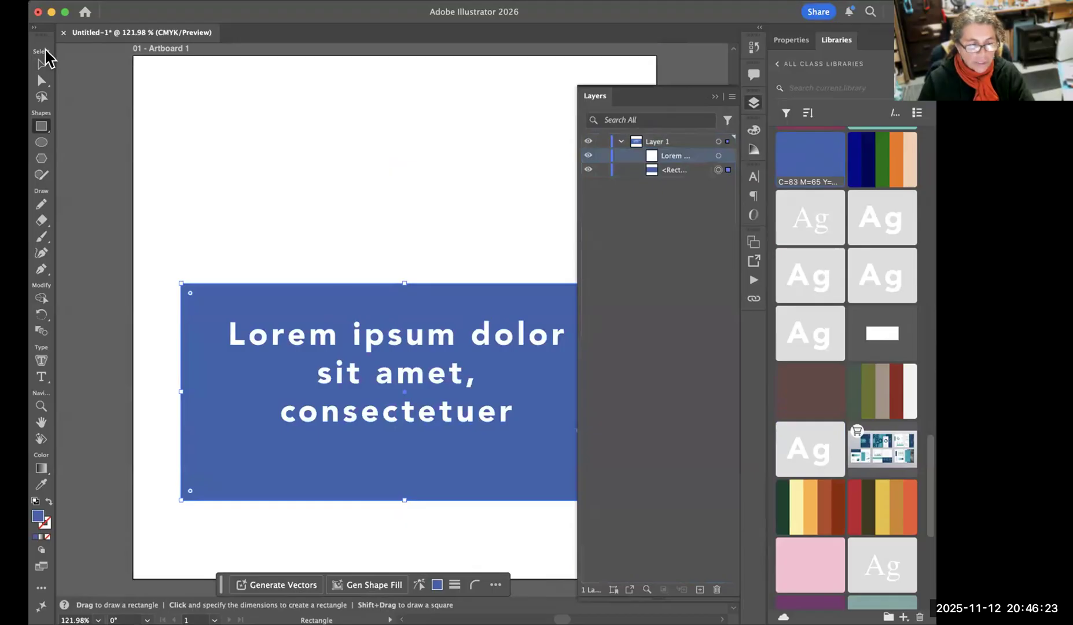
{"action": "left_click", "coordinate": [41, 65]}
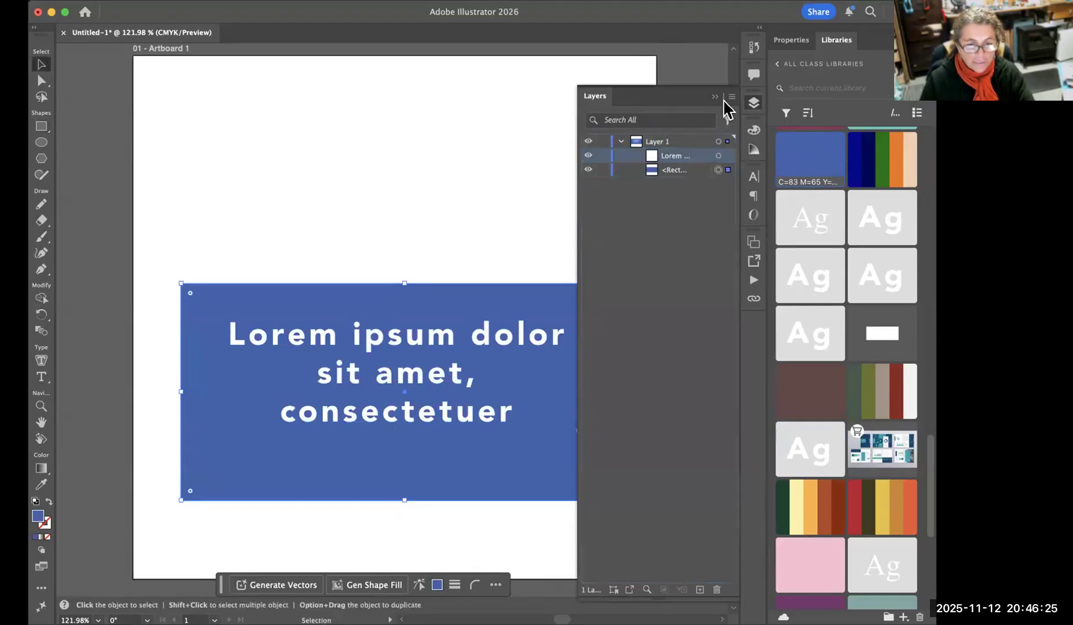
{"action": "left_click", "coordinate": [542, 345]}
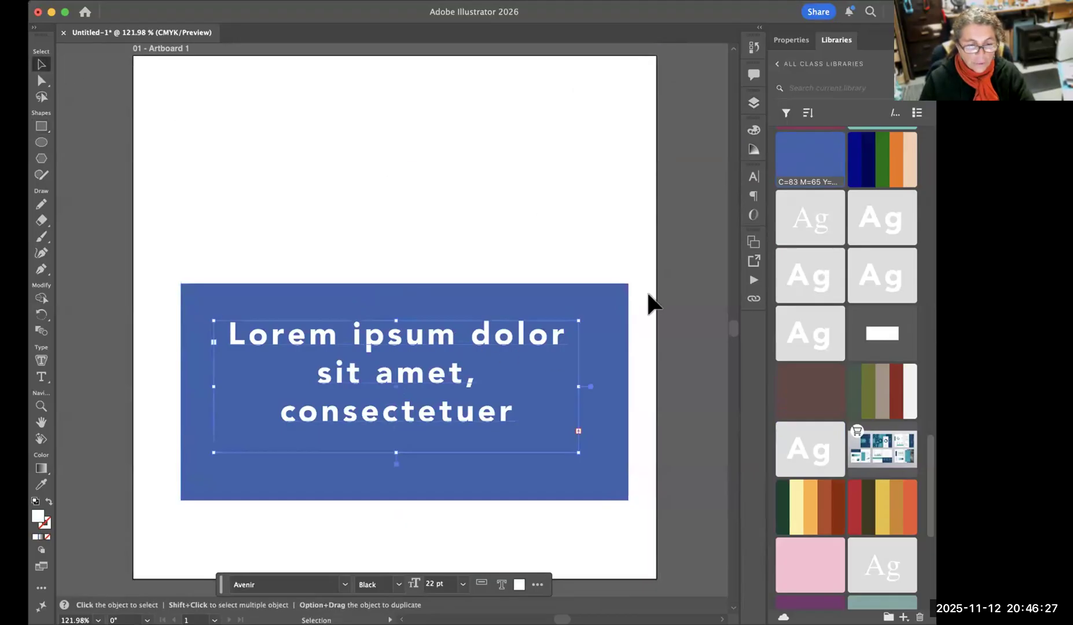
Move the blue rectangle and its text down near the artboard's lower edge, with the text inside the rectangle.
{"action": "left_click", "coordinate": [679, 315]}
{"action": "left_click", "coordinate": [448, 289]}
{"action": "left_click_drag", "start_coordinate": [401, 274], "coordinate": [421, 255]}
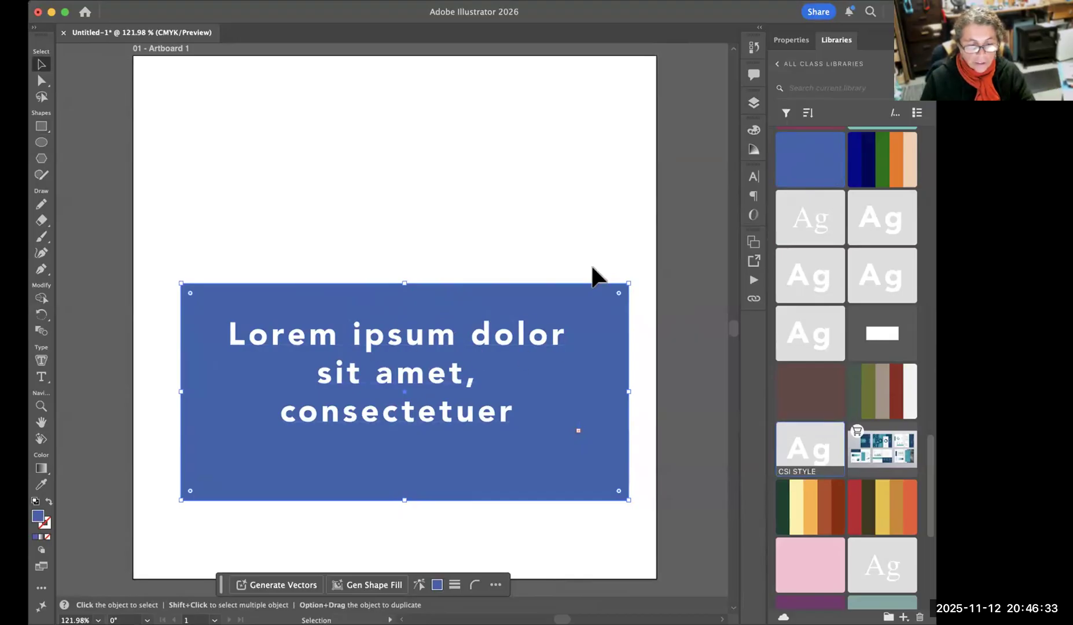
{"action": "left_click_drag", "start_coordinate": [335, 294], "coordinate": [327, 393]}
{"action": "left_click_drag", "start_coordinate": [249, 407], "coordinate": [279, 340]}
{"action": "left_click_drag", "start_coordinate": [288, 272], "coordinate": [299, 449]}
{"action": "left_click_drag", "start_coordinate": [353, 407], "coordinate": [356, 385]}
{"action": "left_click_drag", "start_coordinate": [367, 443], "coordinate": [379, 421]}
{"action": "left_click", "coordinate": [96, 113]}
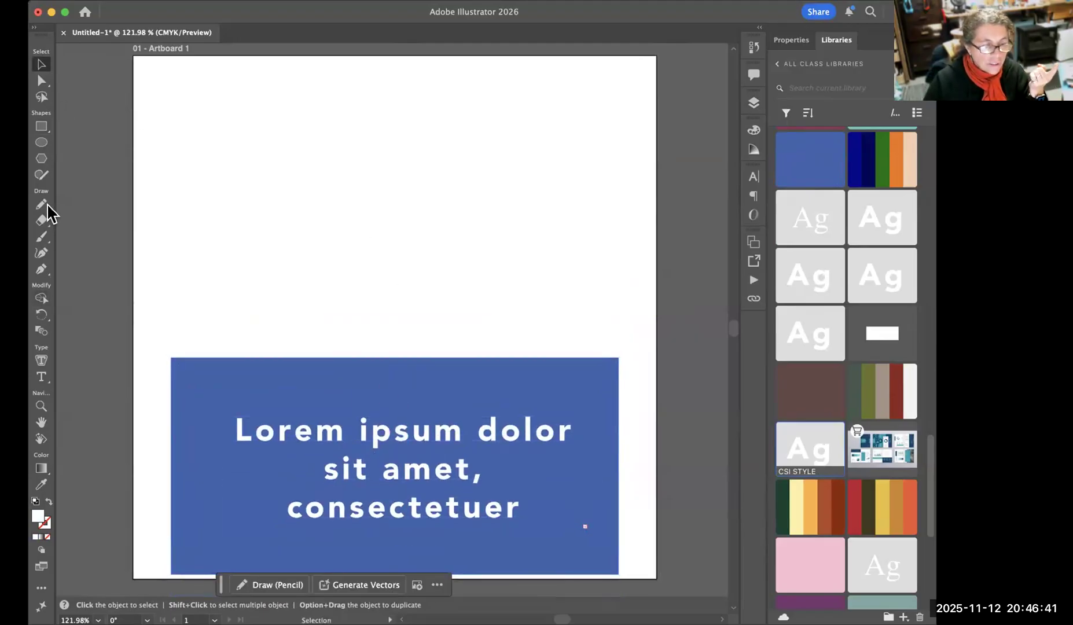
Add the point text "CAREER INSTITUTE" in the upper part of the artboard and select it as an object.
{"action": "left_click", "coordinate": [41, 377]}
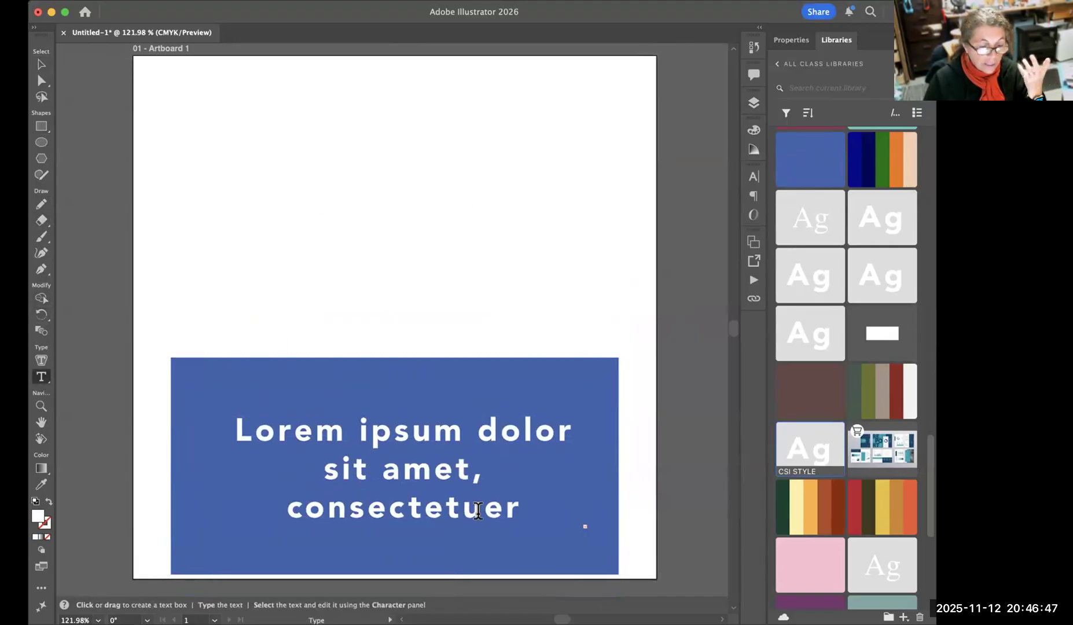
{"action": "left_click", "coordinate": [219, 145]}
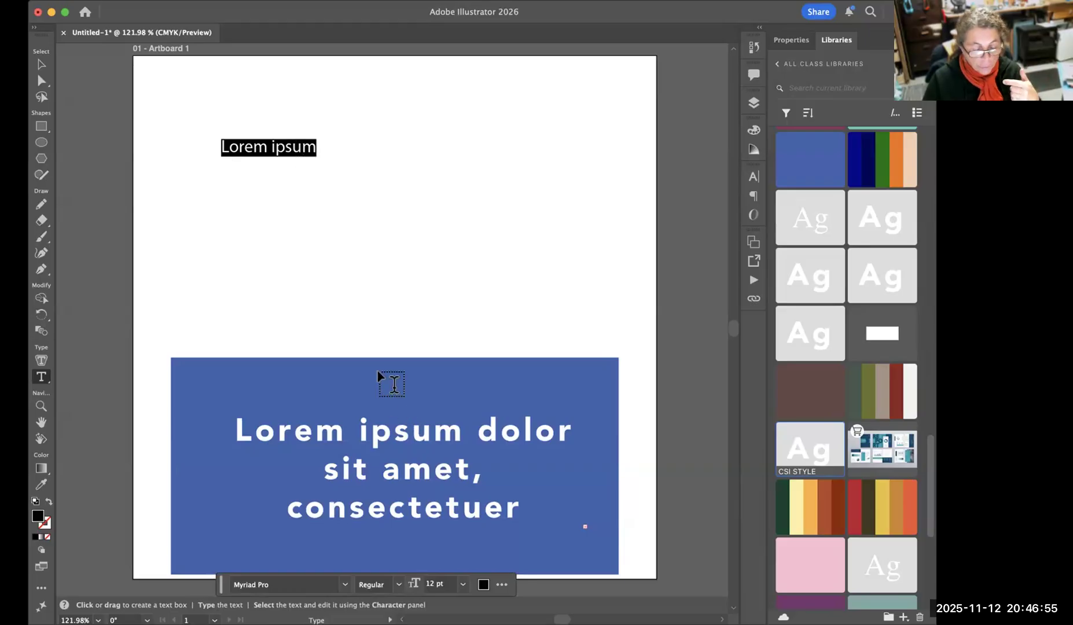
{"action": "type", "text": "C"}
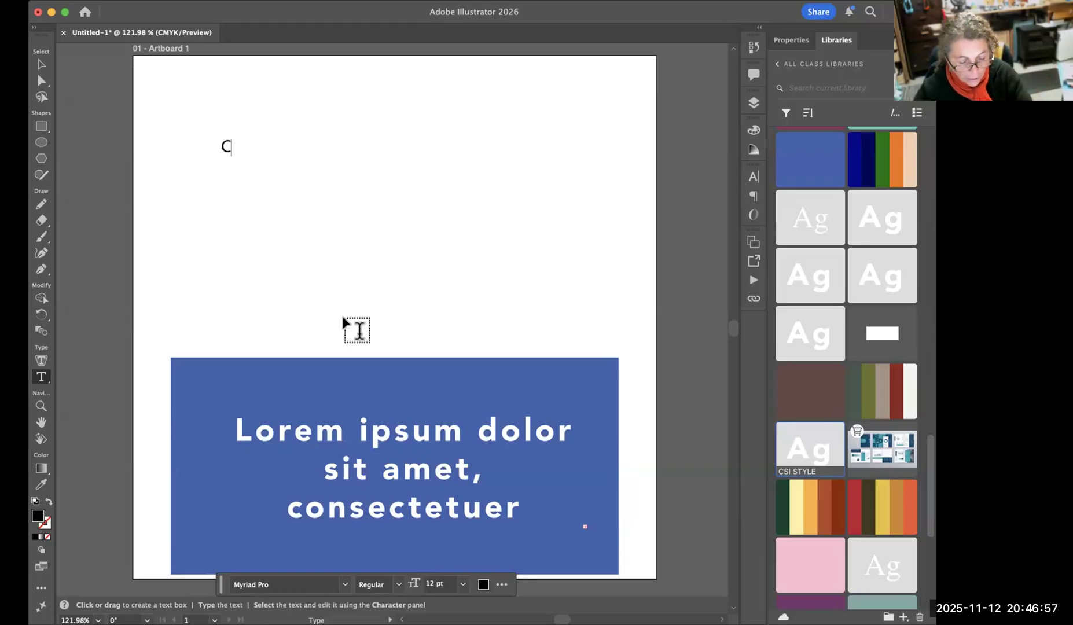
{"action": "type", "text": "AREER INSTITUTE"}
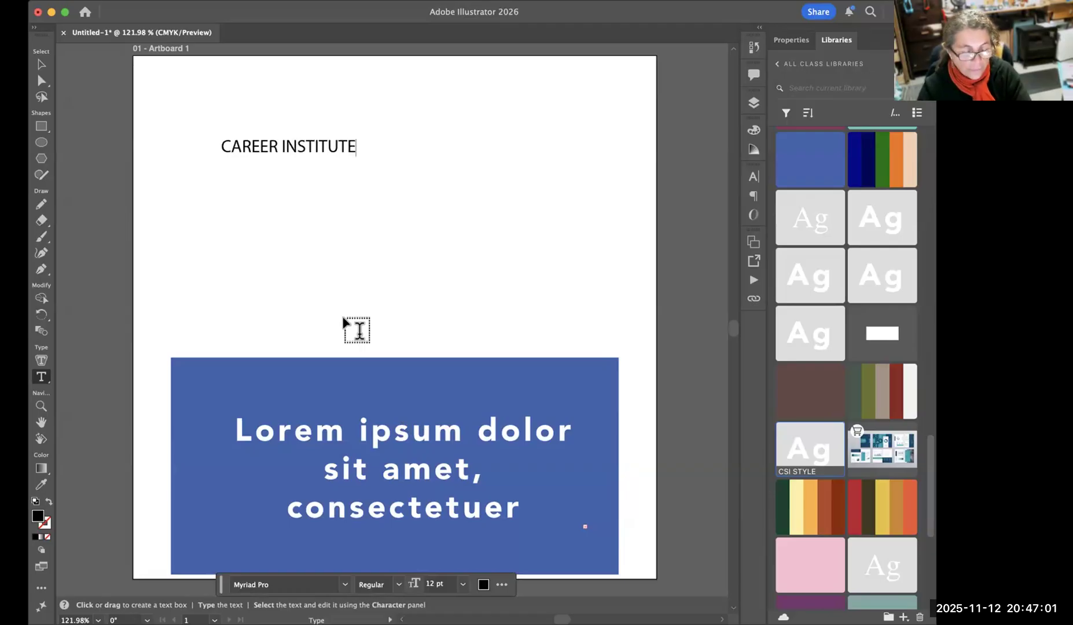
{"action": "left_click", "coordinate": [41, 65]}
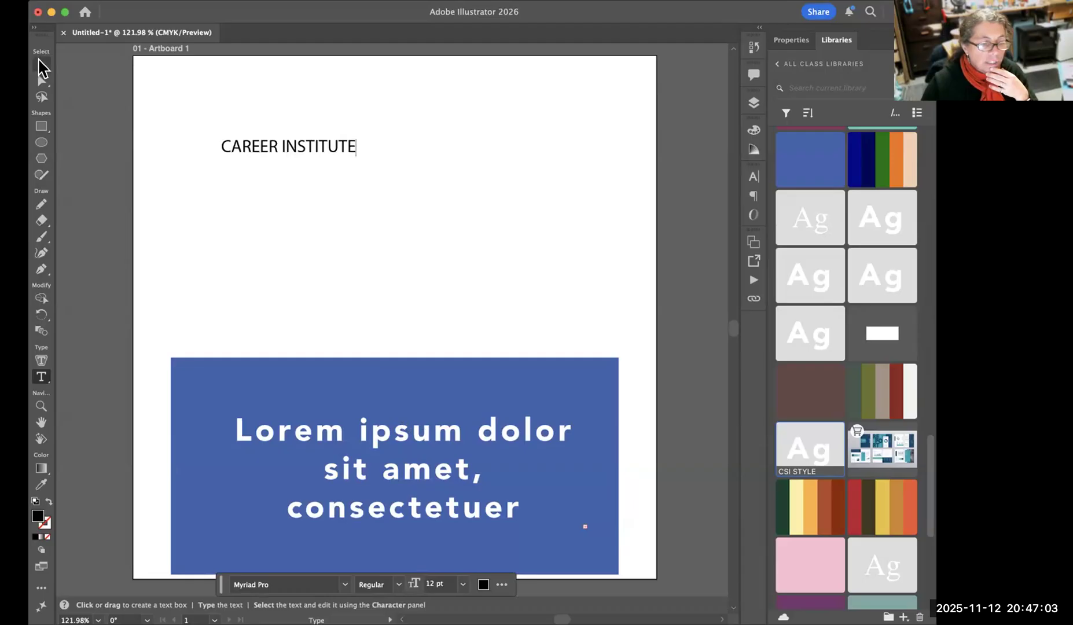
{"action": "left_click", "coordinate": [309, 150]}
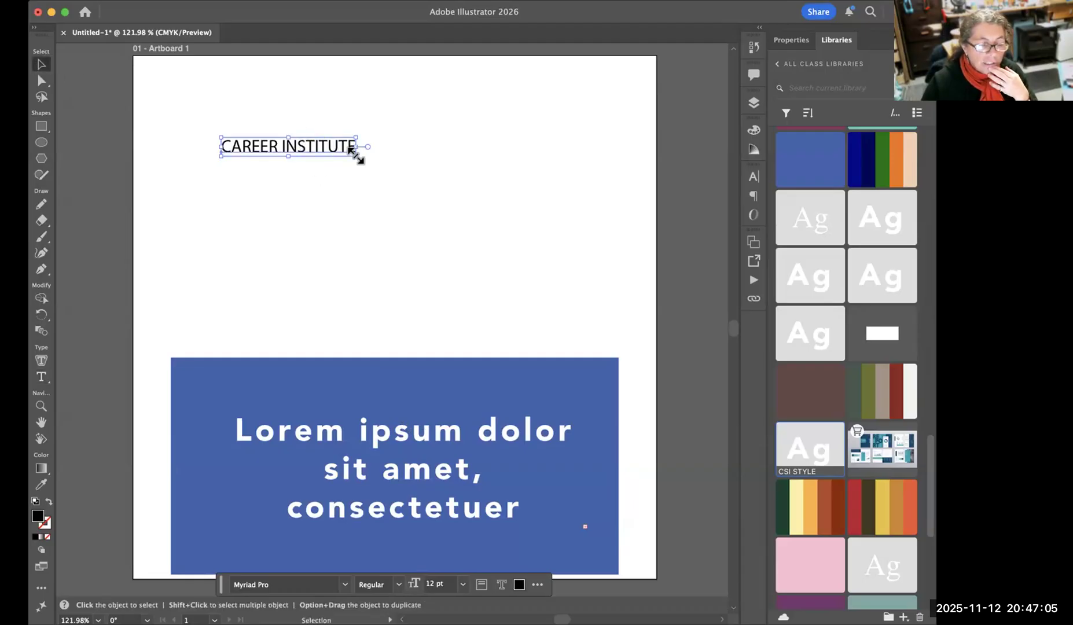